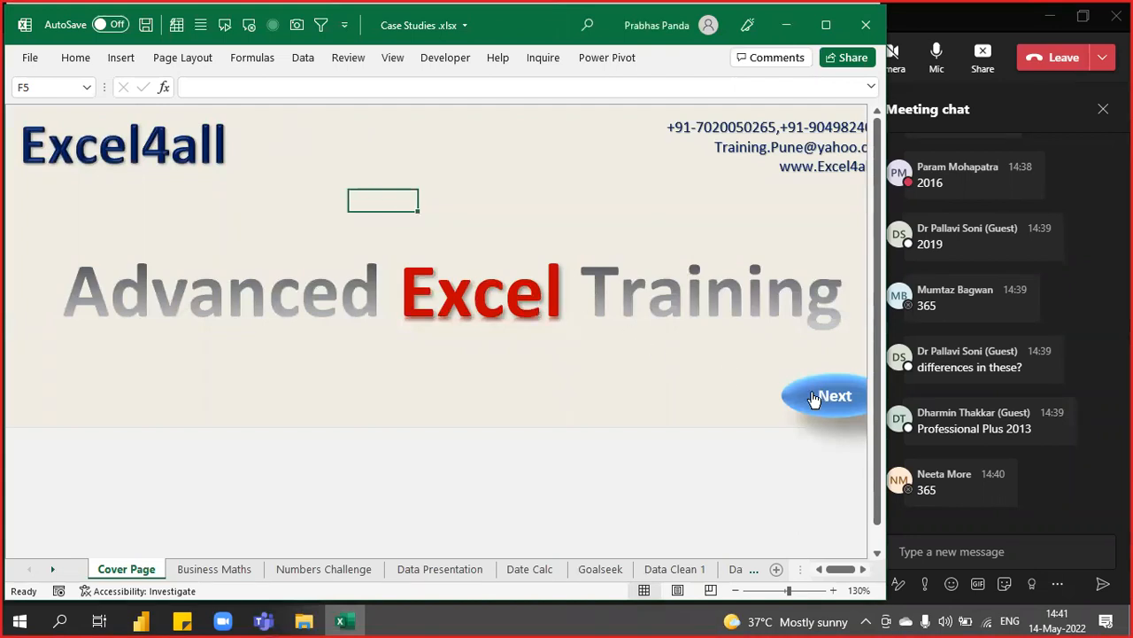
Go to the Business Maths sheet, enlarge it to 130%, and narrow columns B and C
click(813, 400)
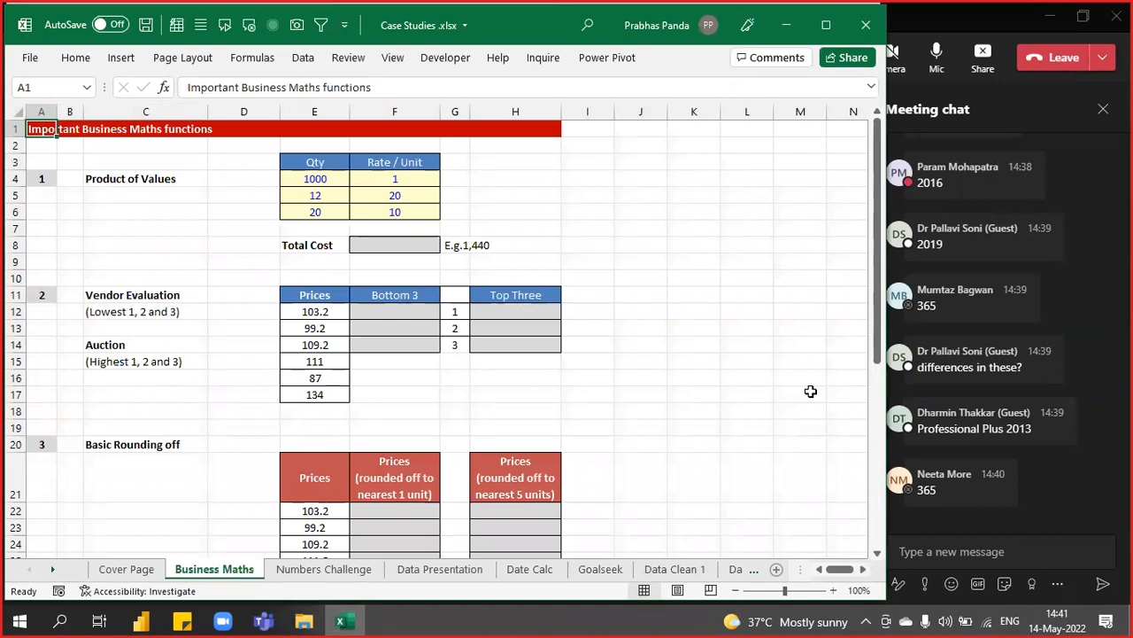
ctrl+scroll(238, 291, up, 3)
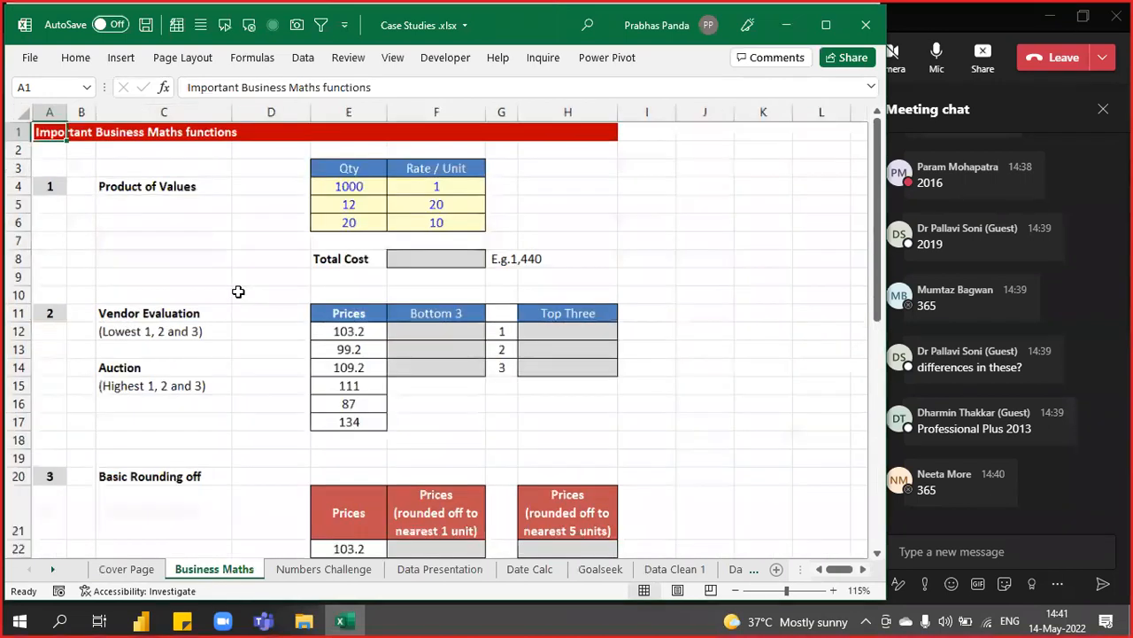
mouse_move(69, 114)
mouse_down()
mouse_move(57, 114)
mouse_move(81, 114)
mouse_move(71, 113)
mouse_up()
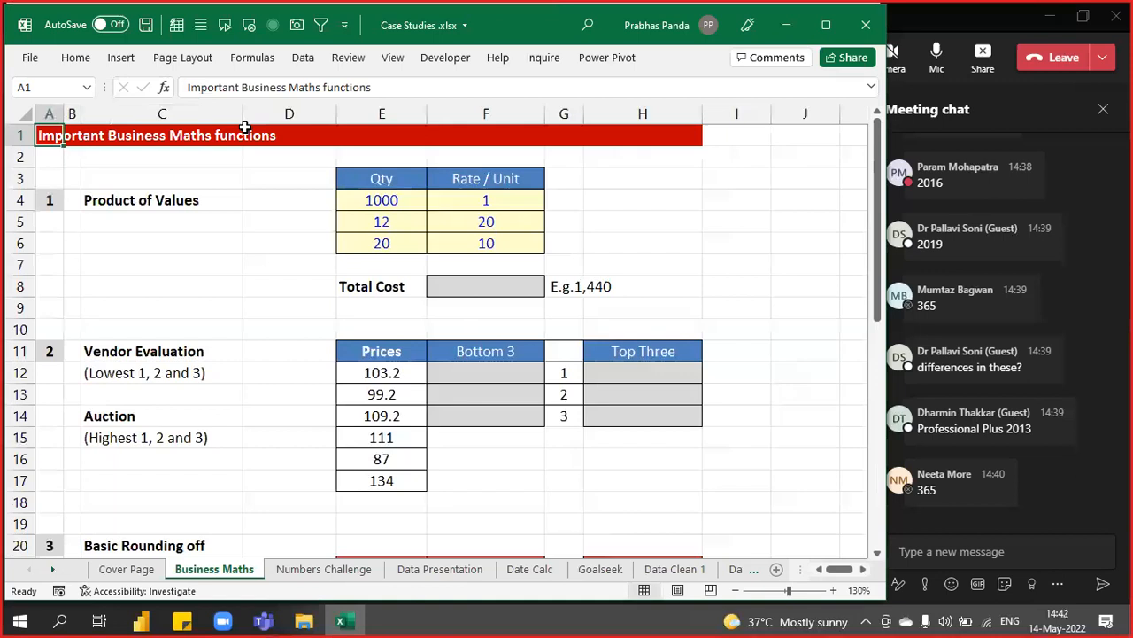
drag(239, 105, 214, 106)
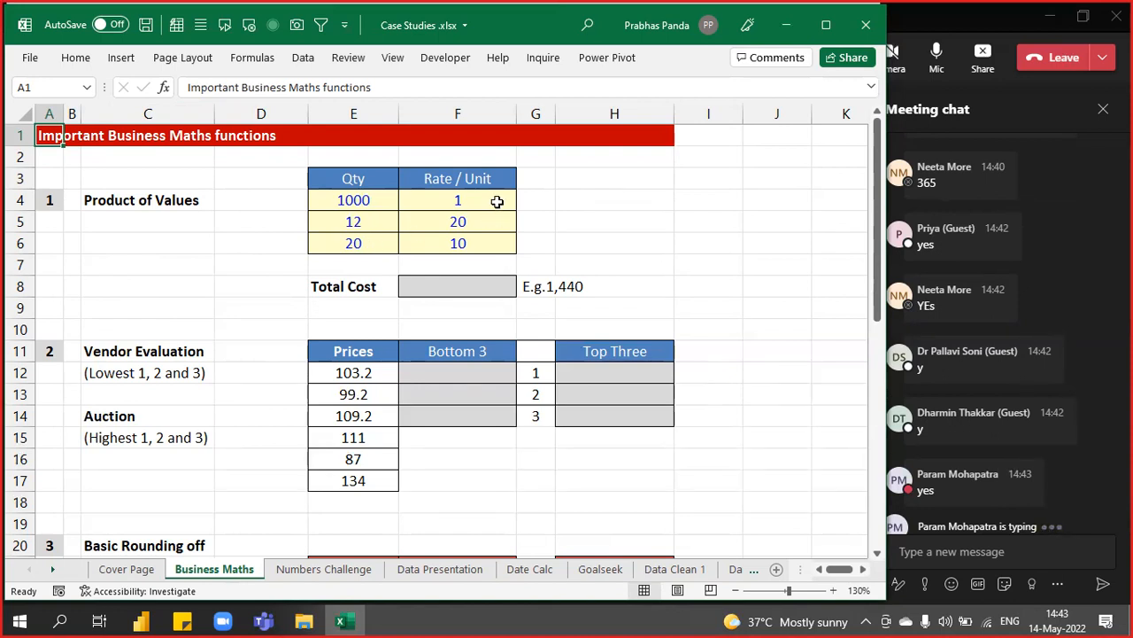
Multiply each quantity by its rate in H4:H6, using the formula =E4*F4 across the whole range
click(497, 202)
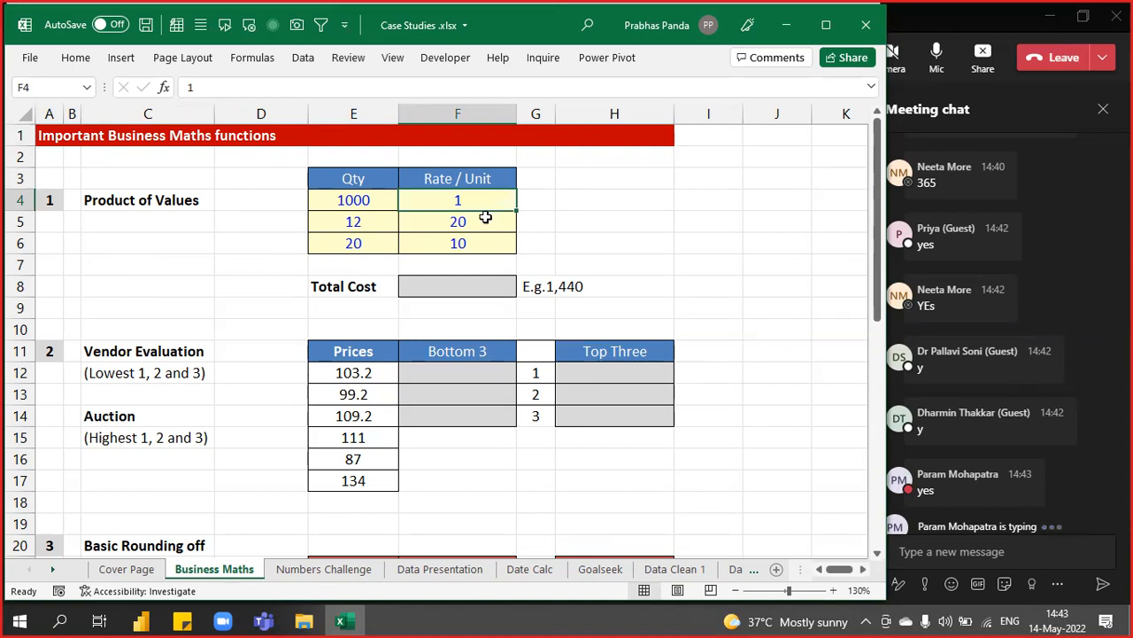
click(476, 243)
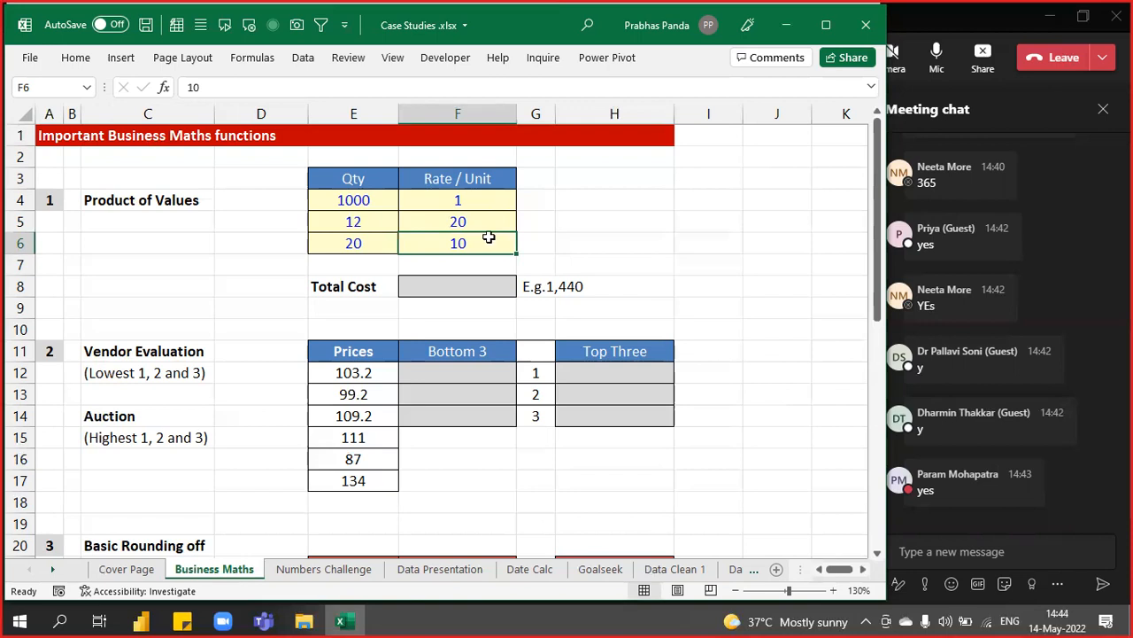
drag(615, 201, 599, 245)
text(=)
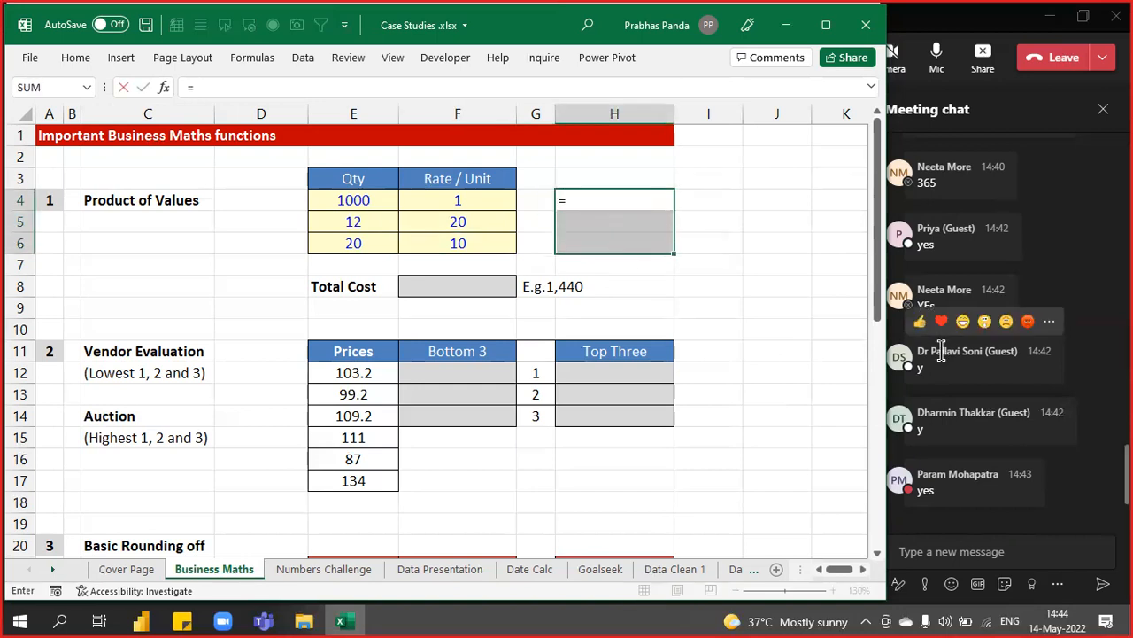
key(Left)
key(Left)
key(Left)
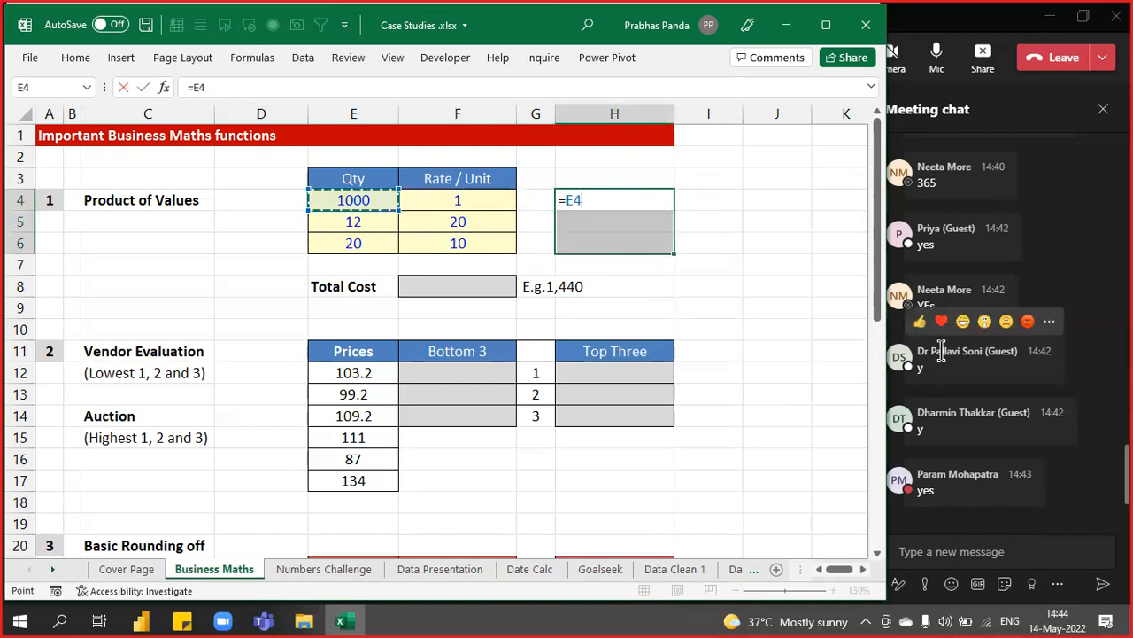
text(*)
key(Left)
key(Left)
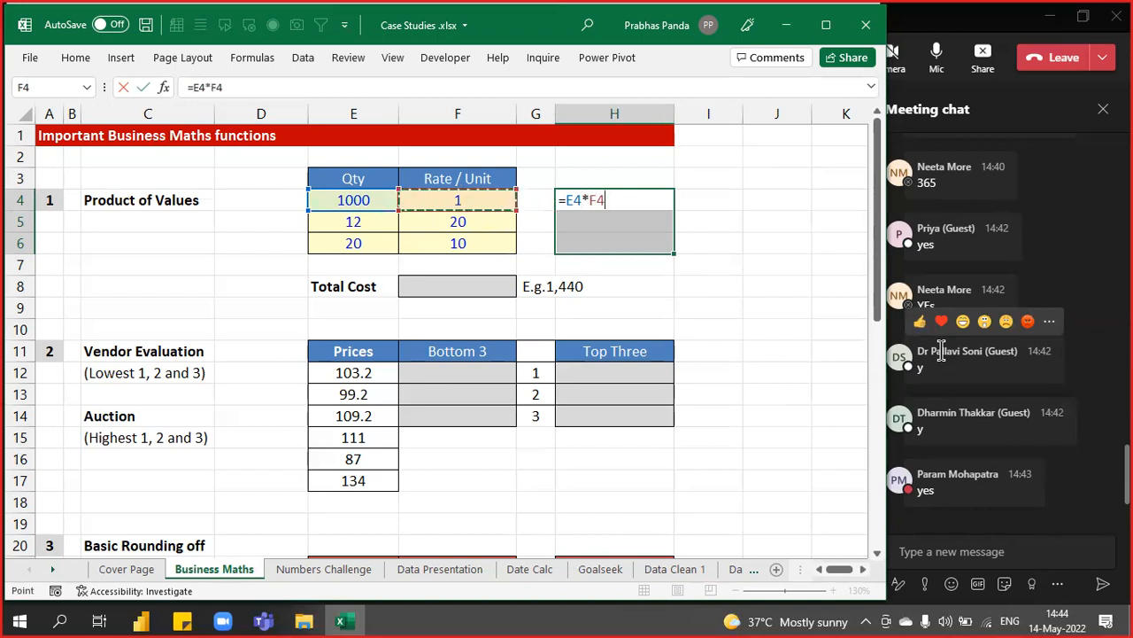
key(ctrl+Return)
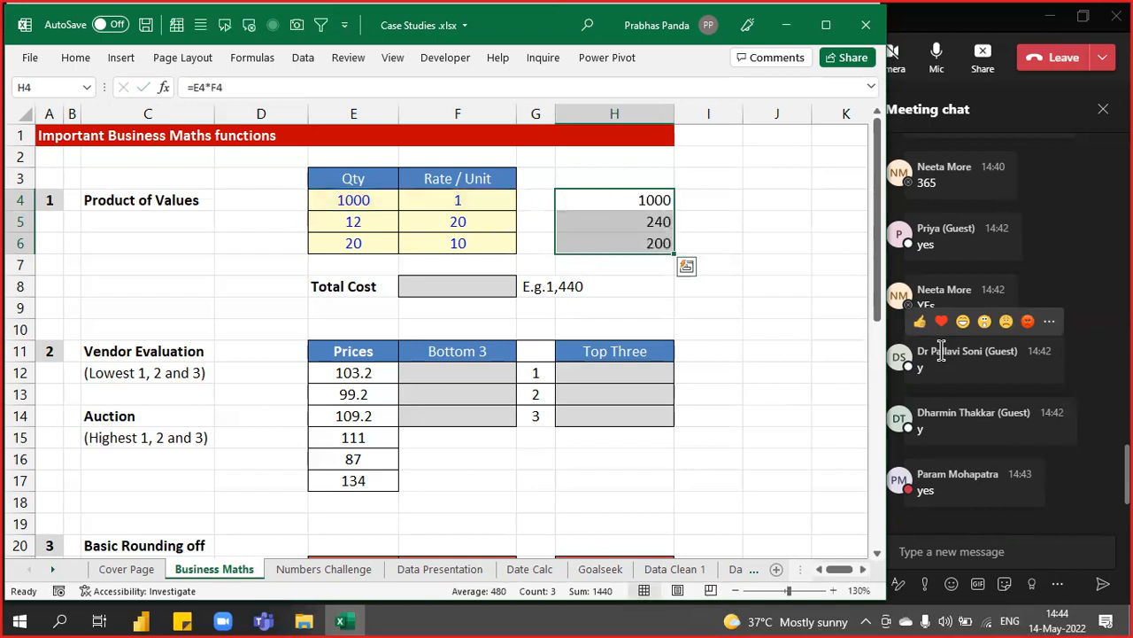
Sum the row products H4:H6 in cell H7 and make the total bold
key(alt+equal)
key(Down)
key(Down)
key(Down)
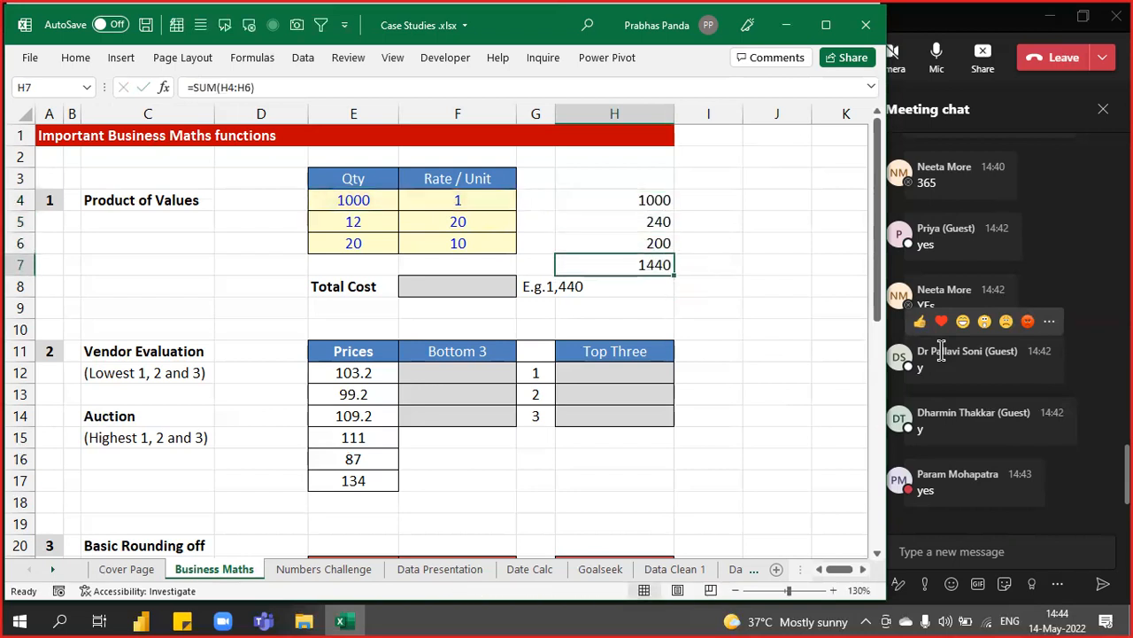
key(ctrl+b)
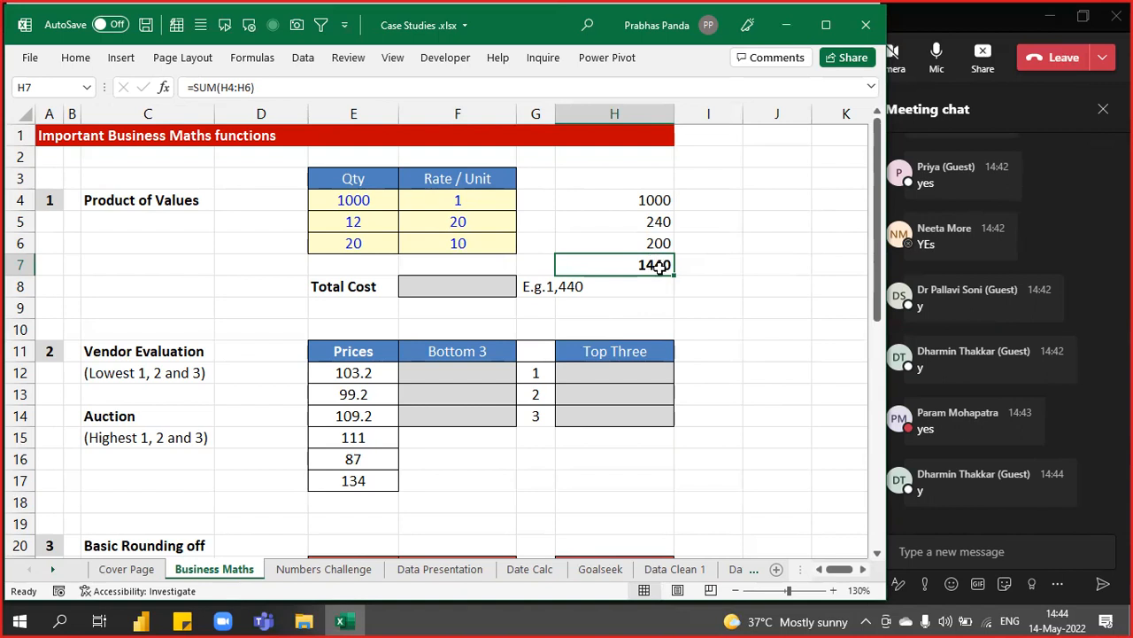
Examine the helper calculations in column H, including the Quick Analysis options for H4:H6
click(620, 266)
drag(653, 200, 639, 243)
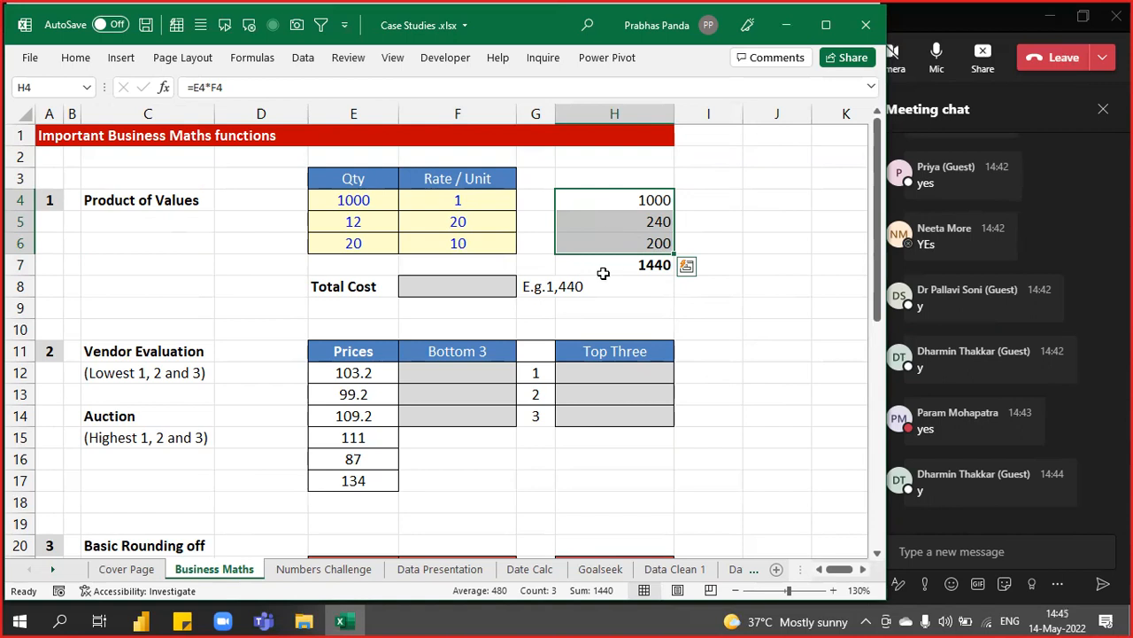
key(ctrl+q)
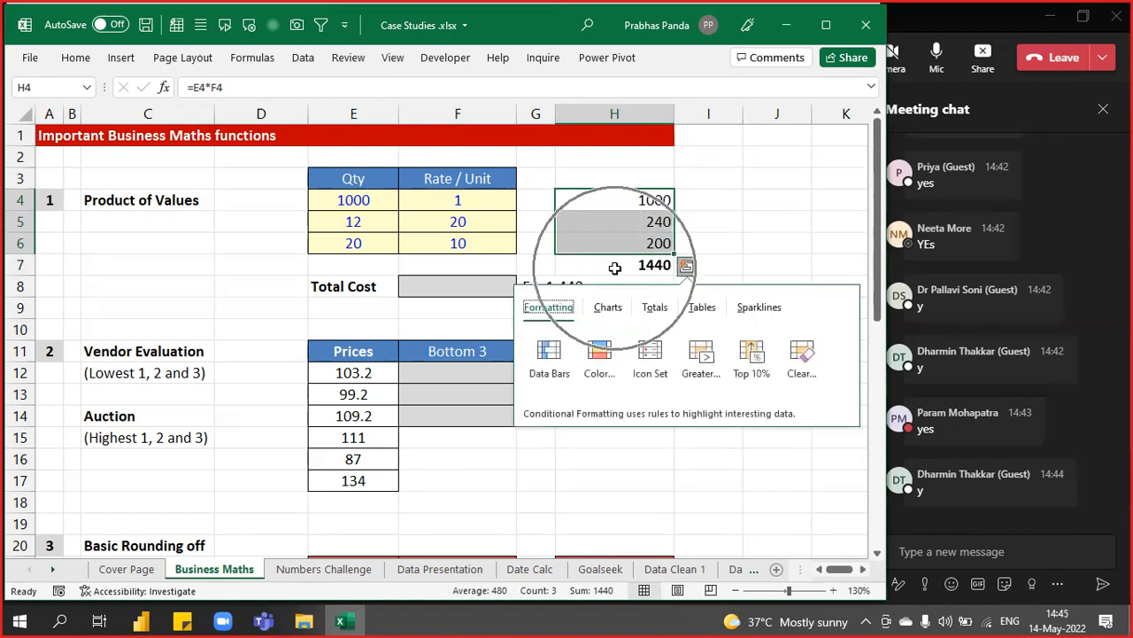
key(Escape)
click(616, 291)
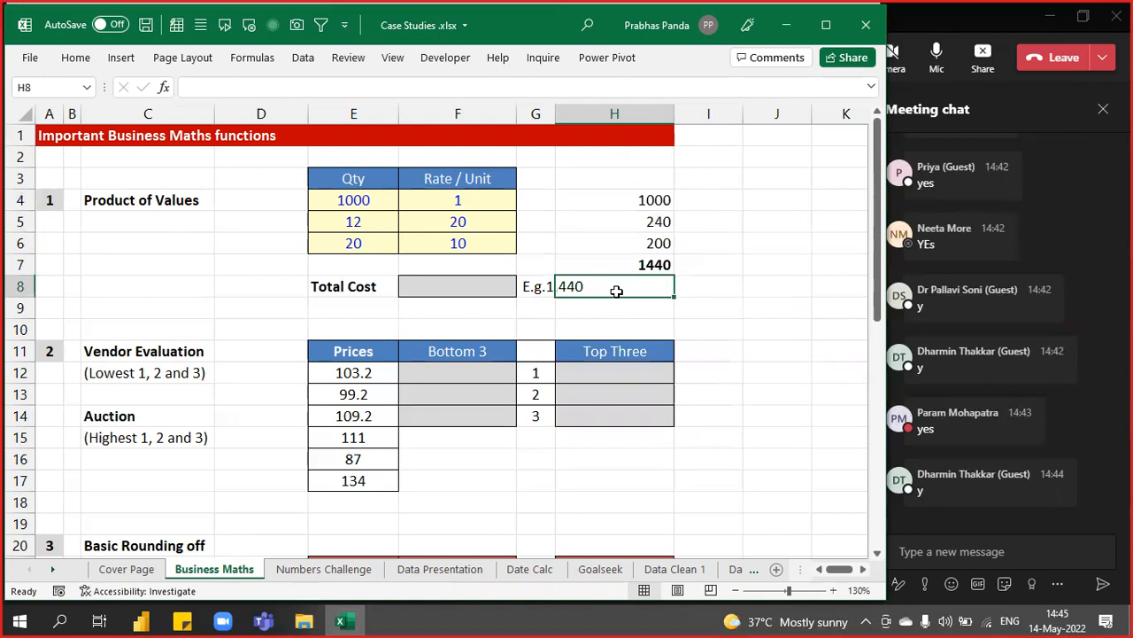
click(640, 115)
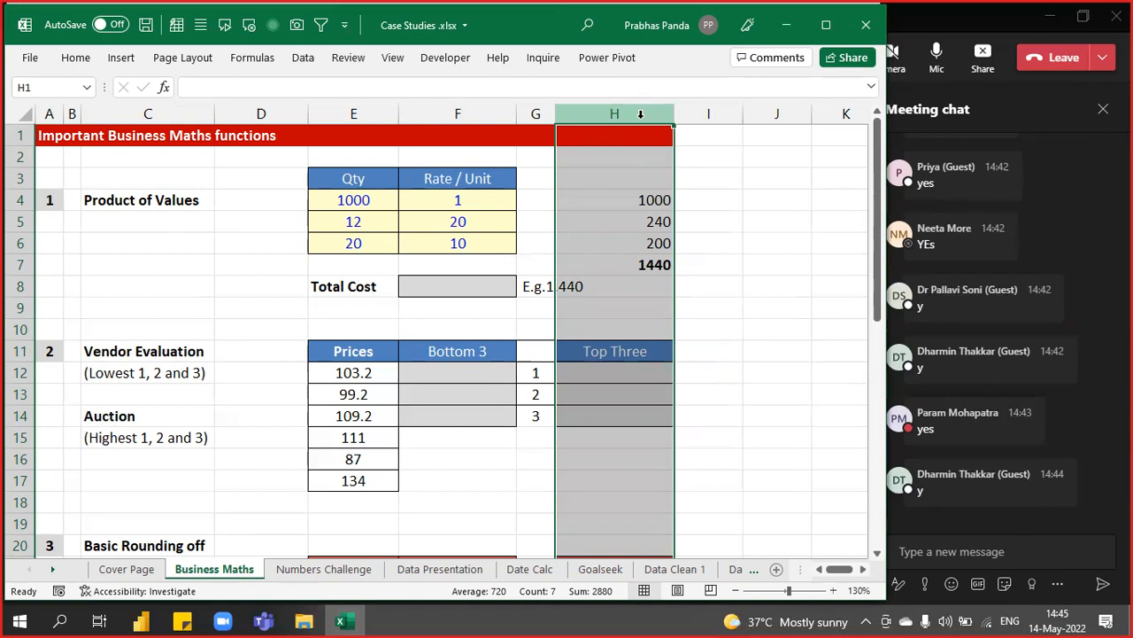
drag(635, 180, 634, 268)
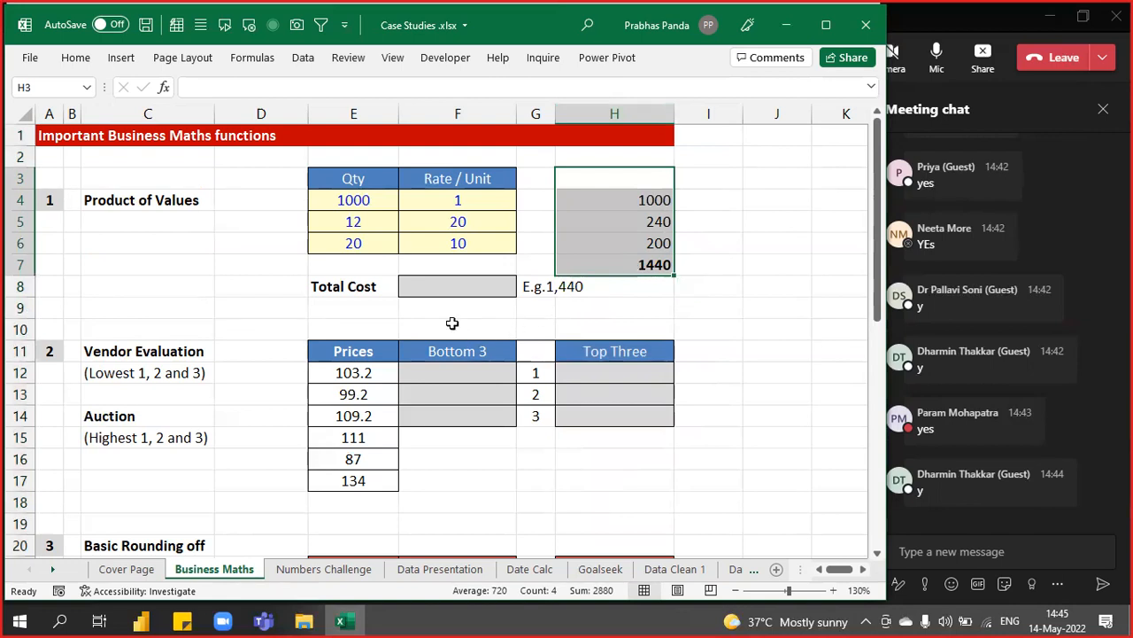
Fill the empty Total Cost cell F8 with yellow
click(441, 290)
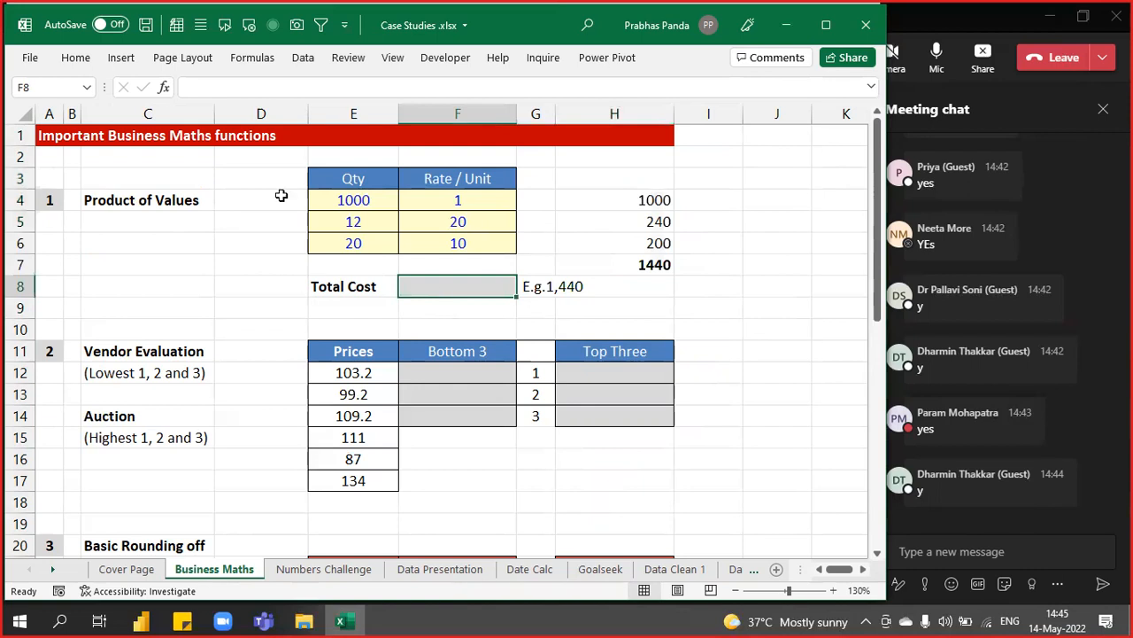
click(77, 61)
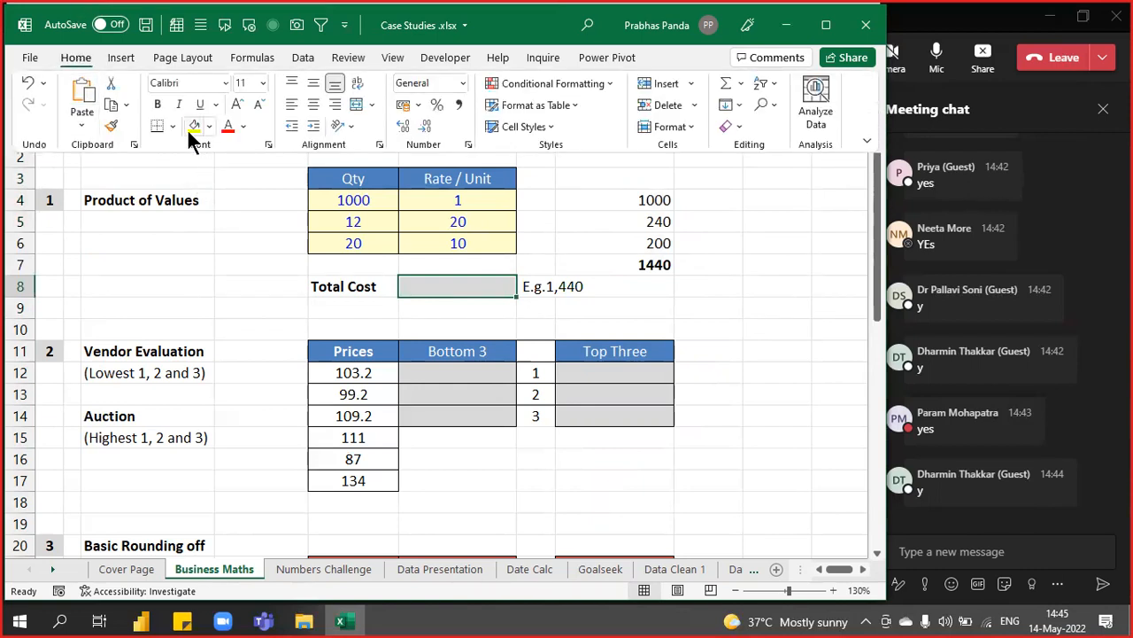
click(194, 126)
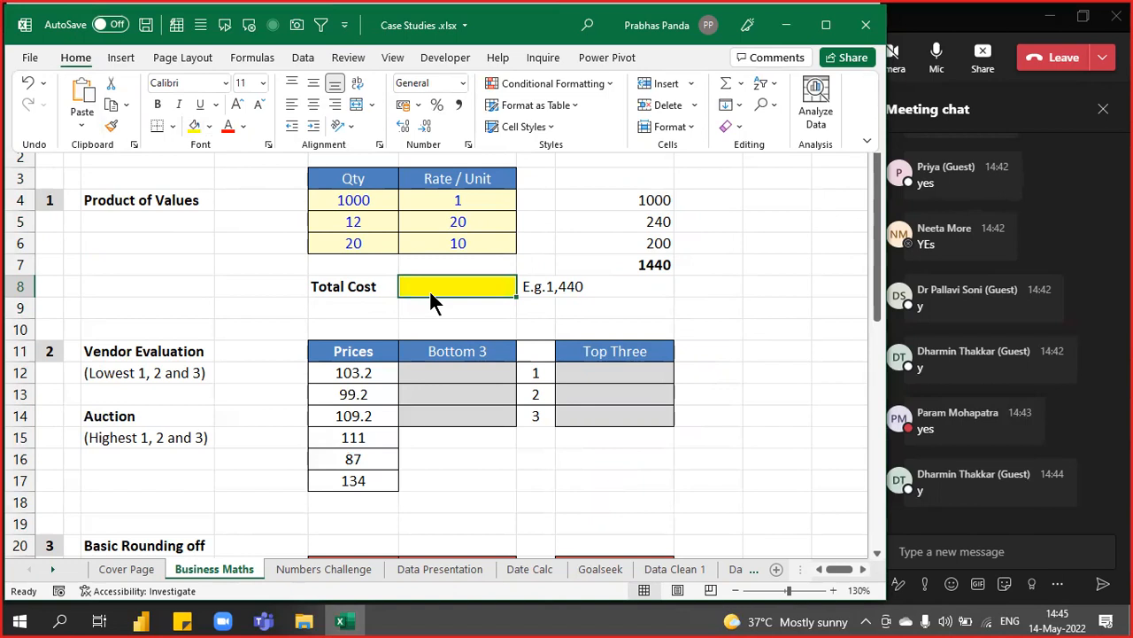
Calculate the Total Cost in F8 with the formula =SUMPRODUCT(E4:E6,F4:F6)
text(=)
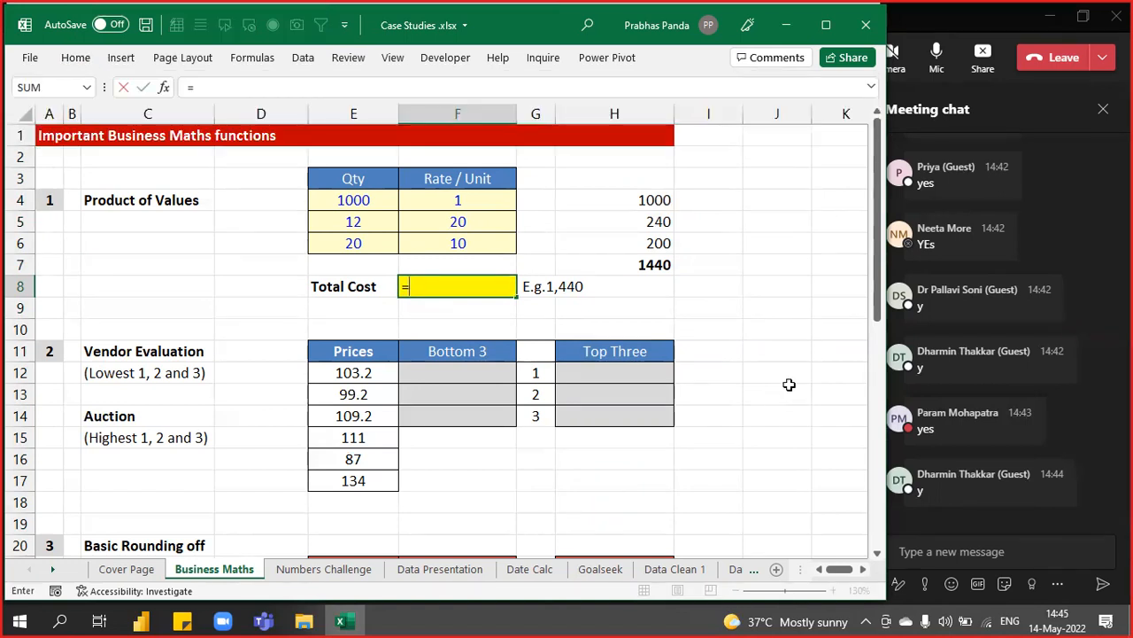
text(SUMPRODUCT()
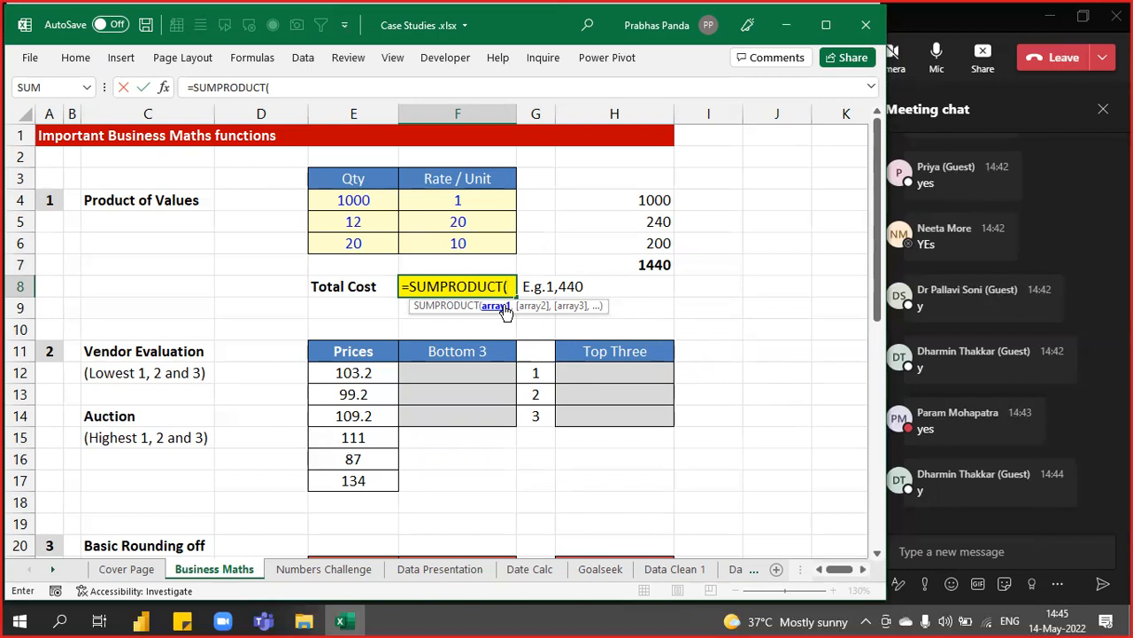
drag(366, 195, 371, 244)
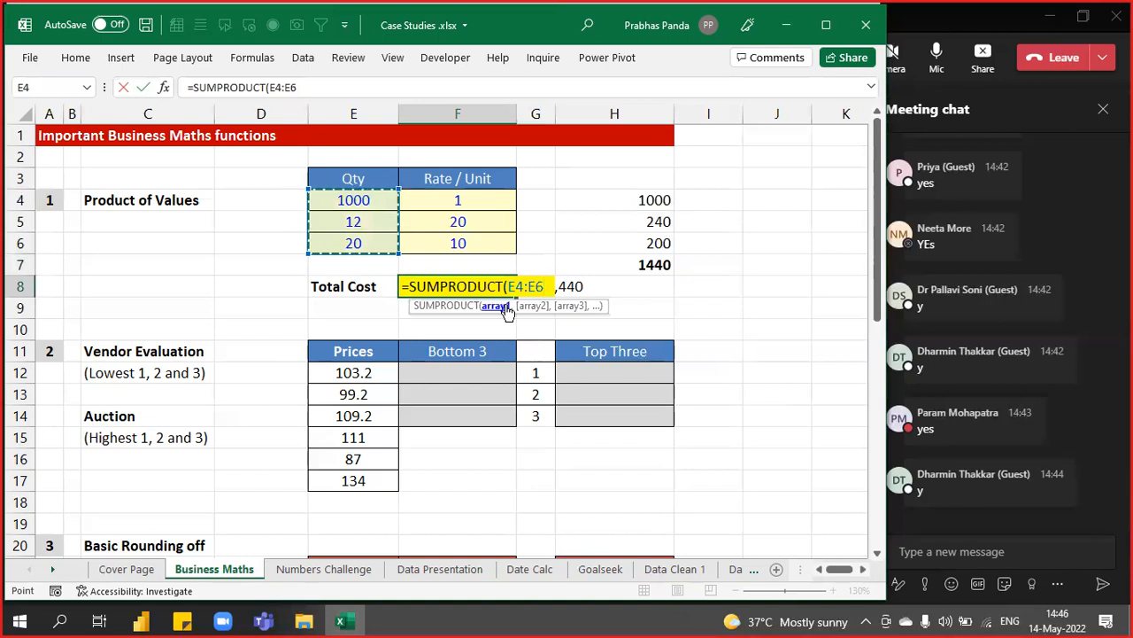
text(,)
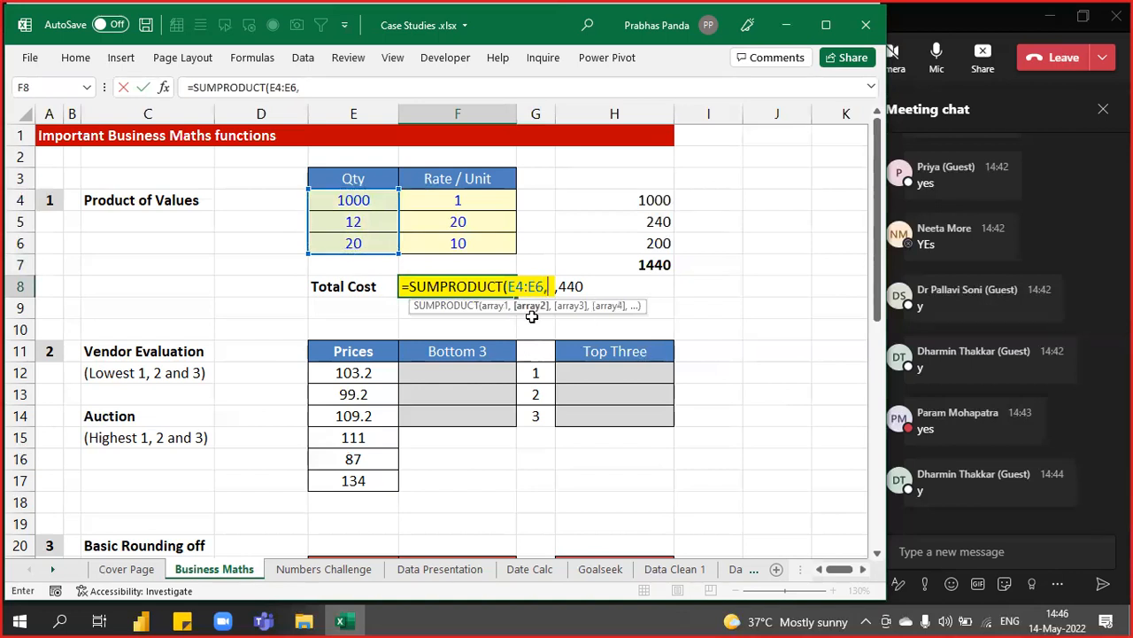
drag(469, 202, 467, 242)
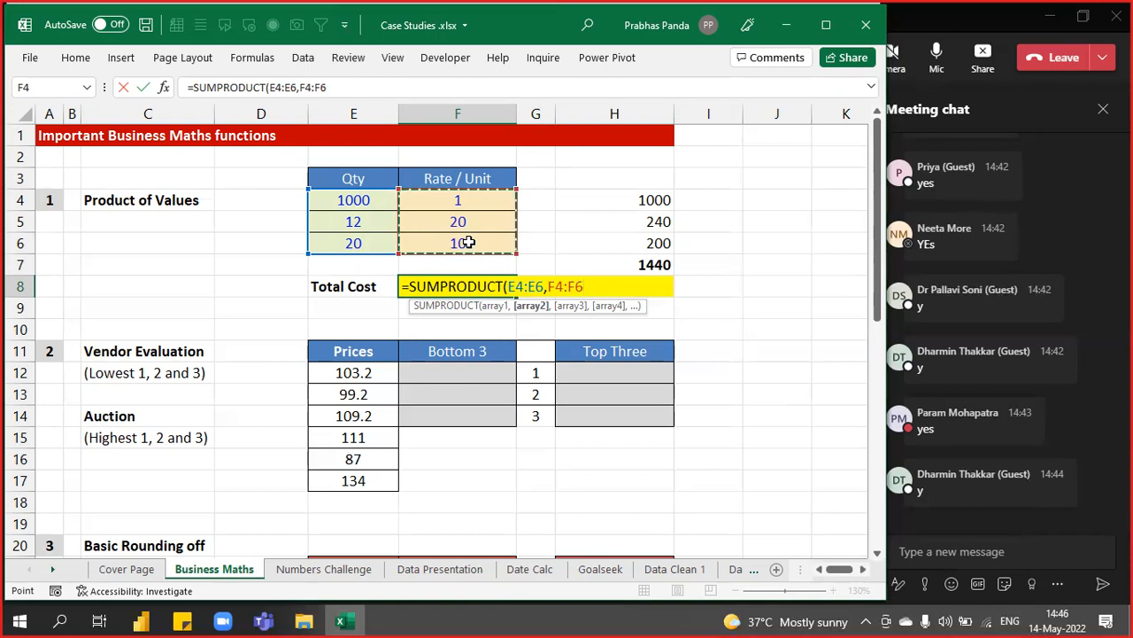
key(ctrl+Return)
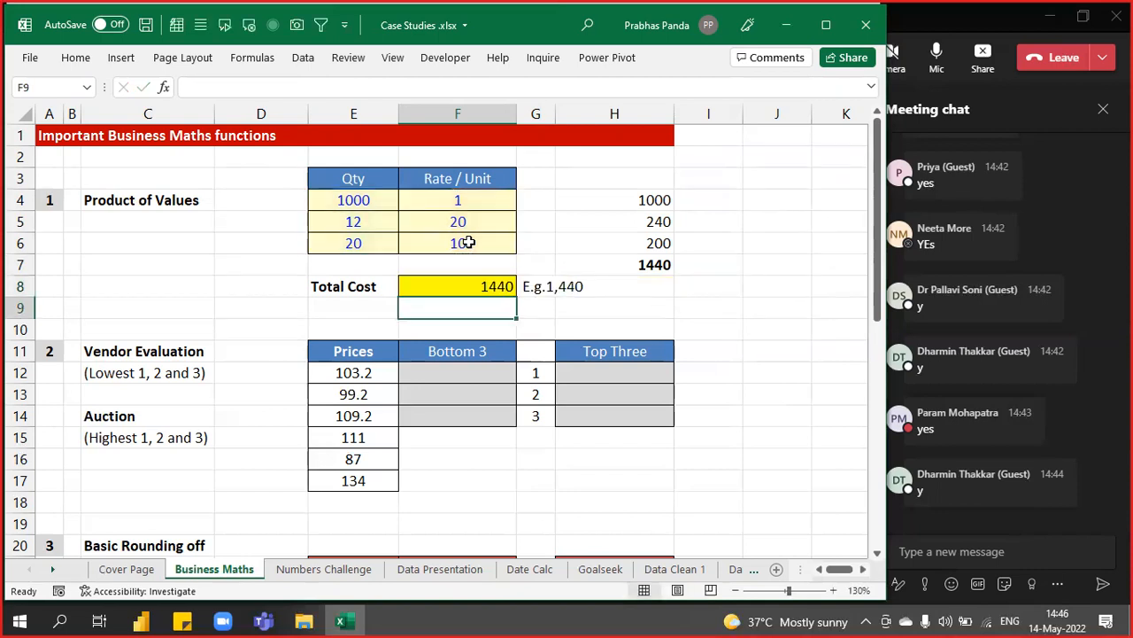
Center the Total Cost result in F8 and make it bold
key(alt+h)
key(a)
key(c)
key(ctrl+b)
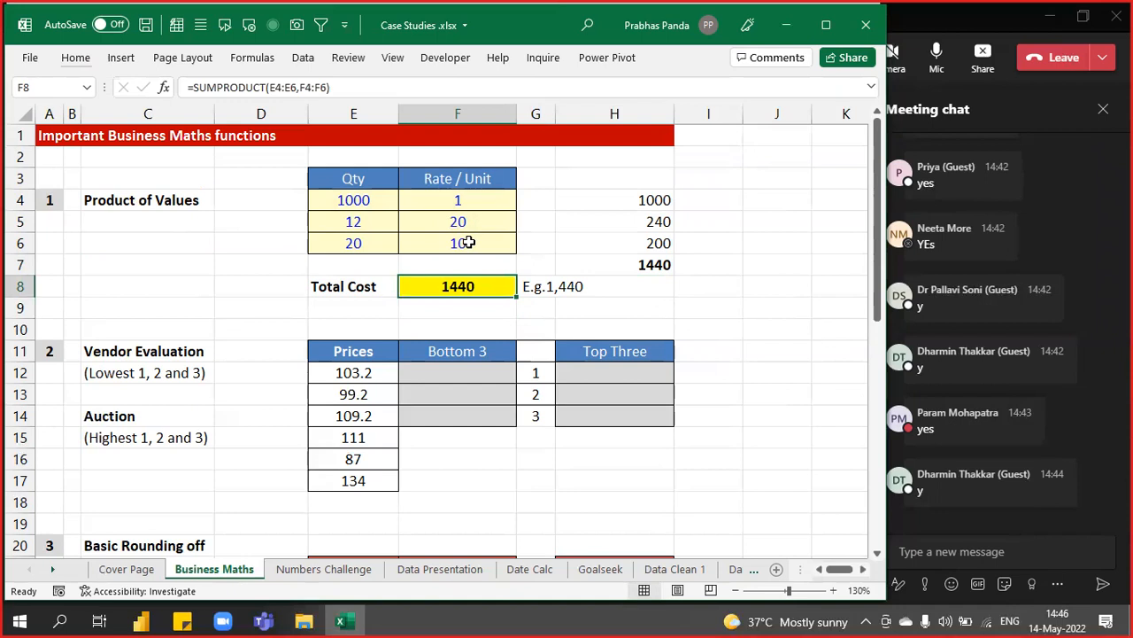
Copy the Total Cost formula into G8 as visible bold text, =SUMPRODUCT(E4:E6,F4:F6), replacing the example note
key(F2)
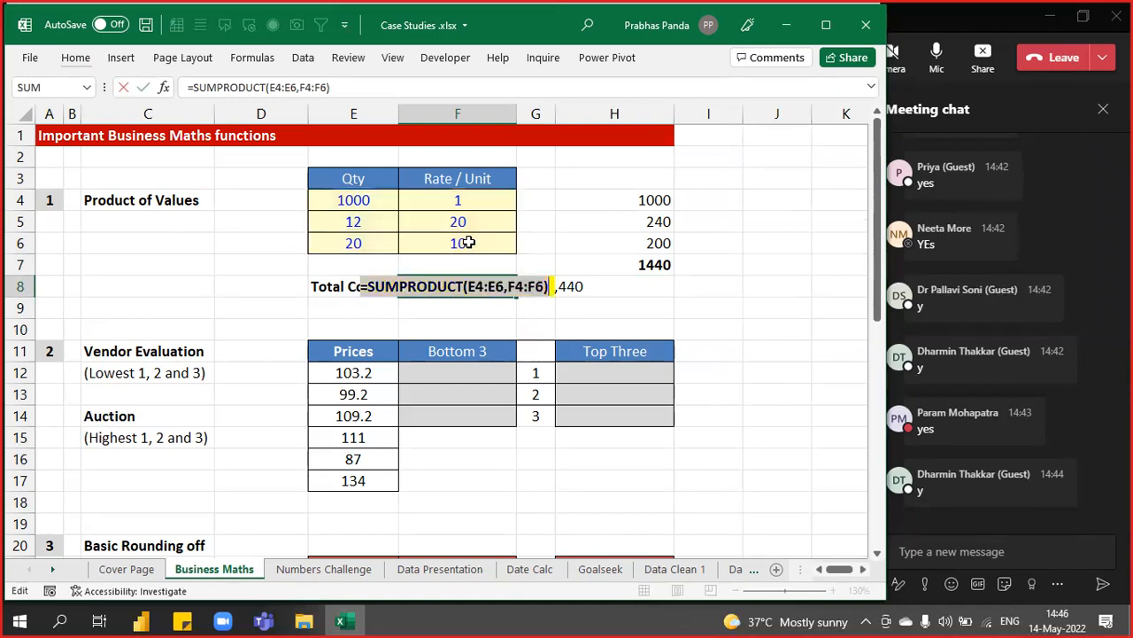
key(Escape)
key(Right)
text(=SUMPRODUCT(E4:E6,F4:F6))
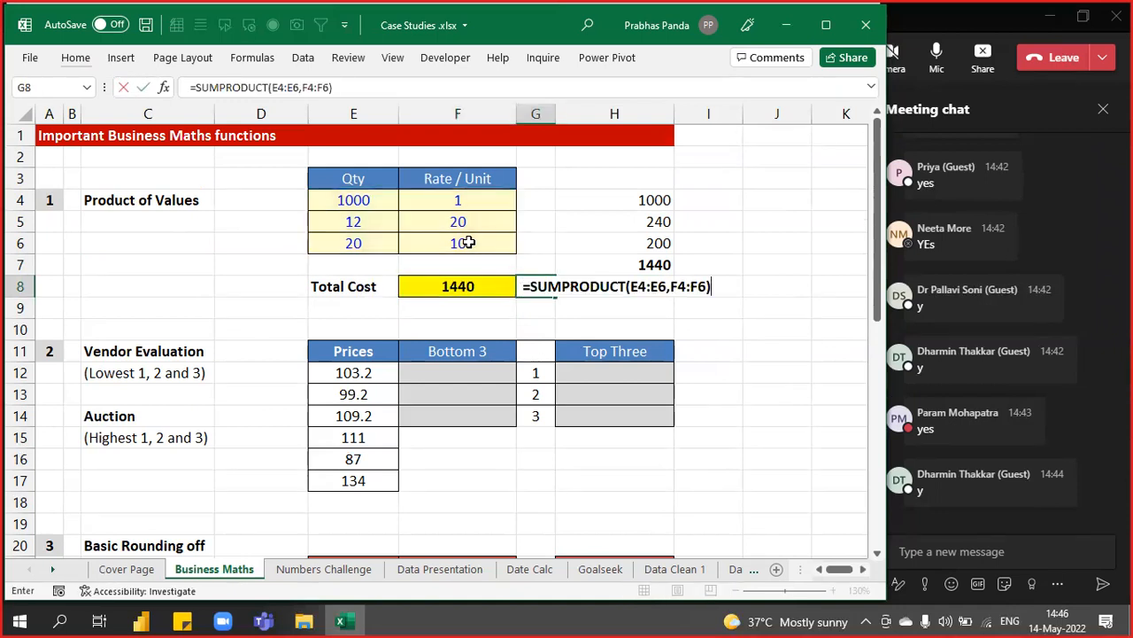
key(Return)
key(Up)
key(ctrl+b)
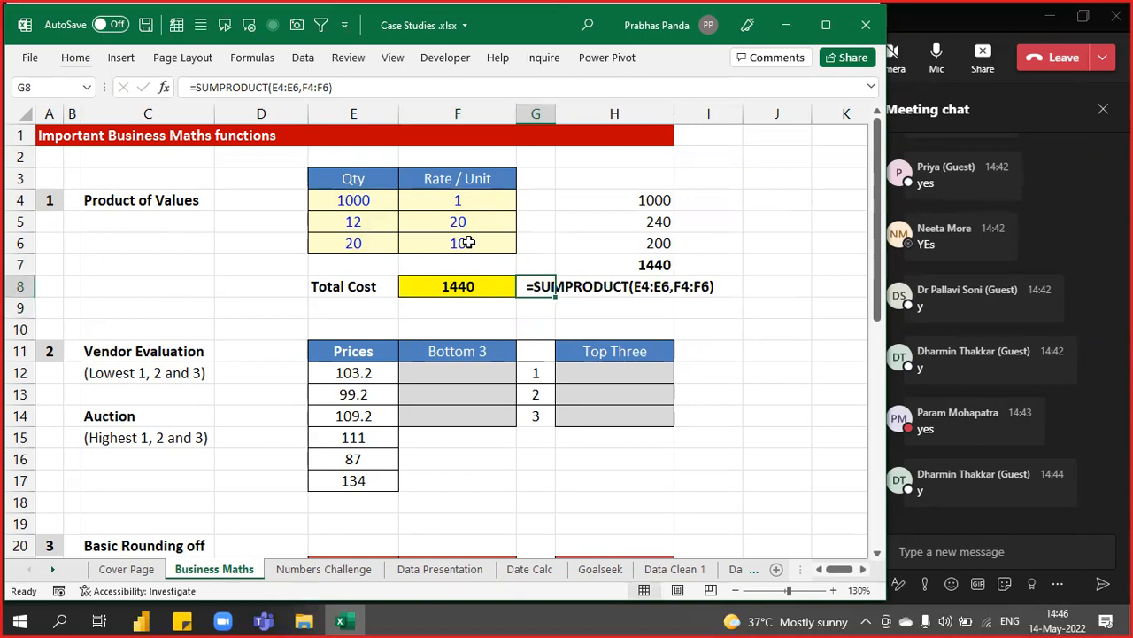
click(774, 355)
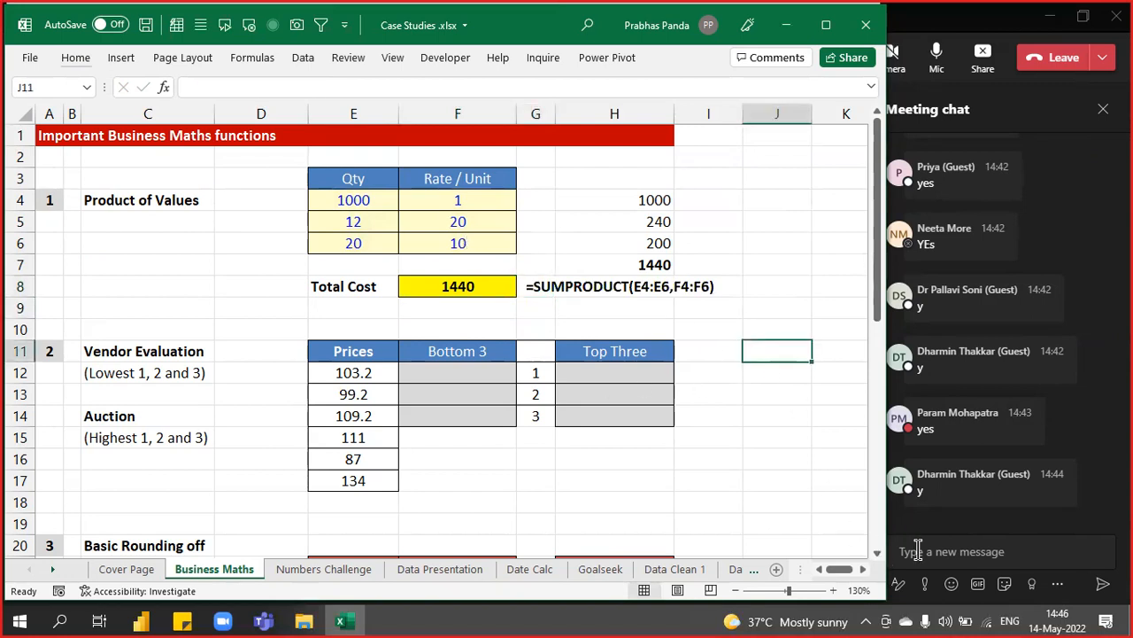
Switch to the Teams meeting chat and send the message =SUMPRODUCT(E4:E6,F4:F6)
click(918, 549)
text(=SUMPRODUCT(E4:E6,F4:F6))
key(Return)
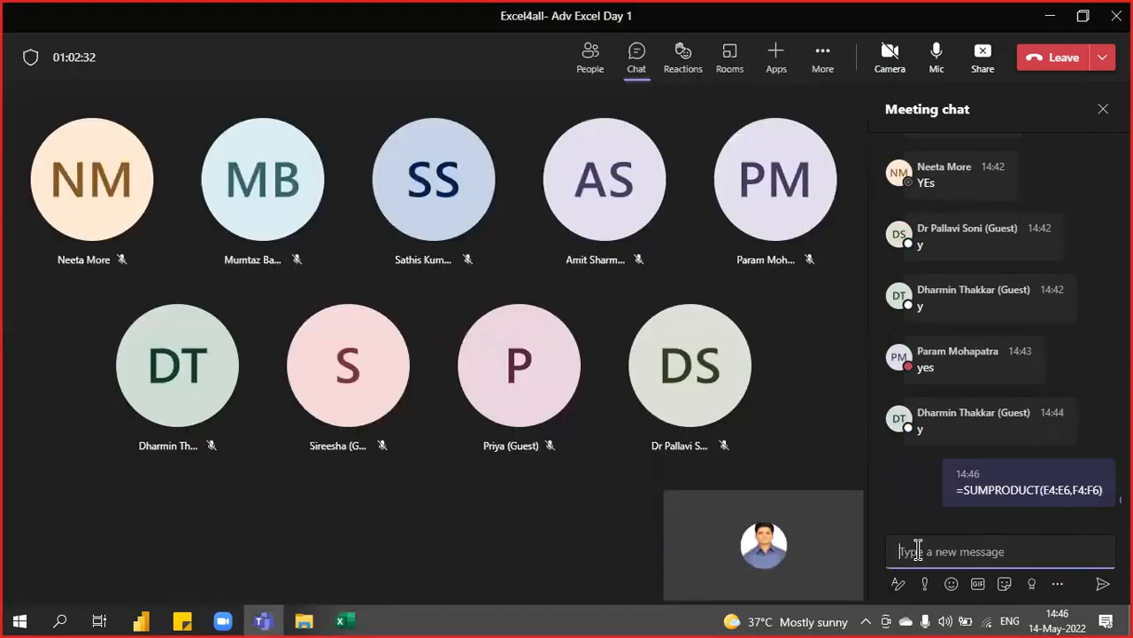
Switch back to Excel and examine the Vendor Evaluation and Basic Rounding off exercises further down the sheet
key(alt+Tab)
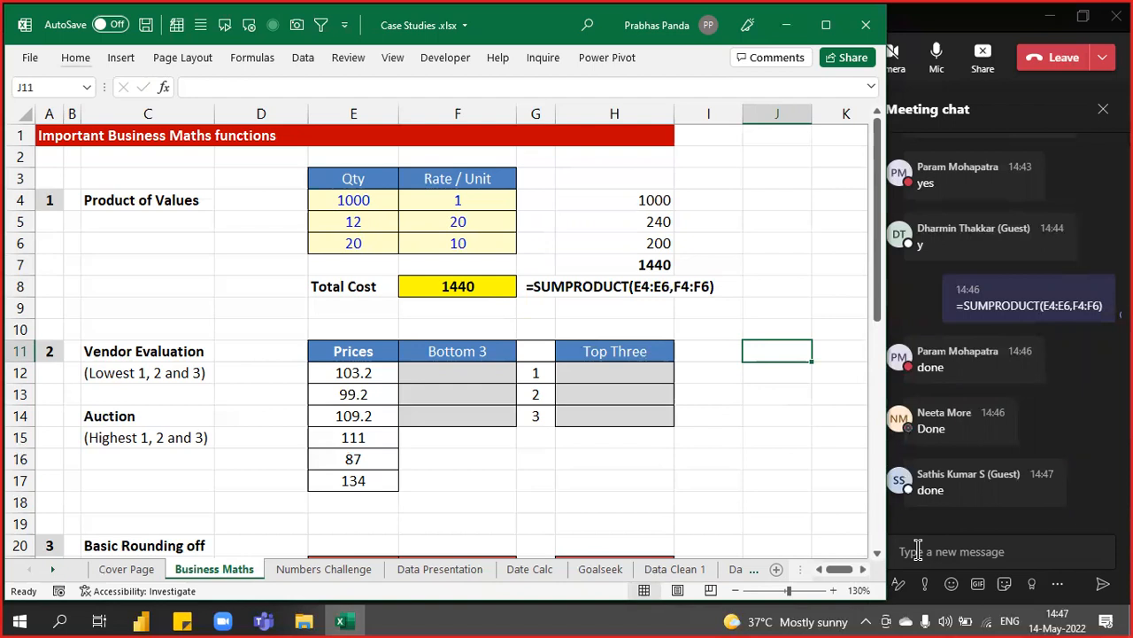
key(Down)
key(Down)
key(Down)
key(Down)
key(Down)
key(Down)
key(Down)
key(Down)
key(Down)
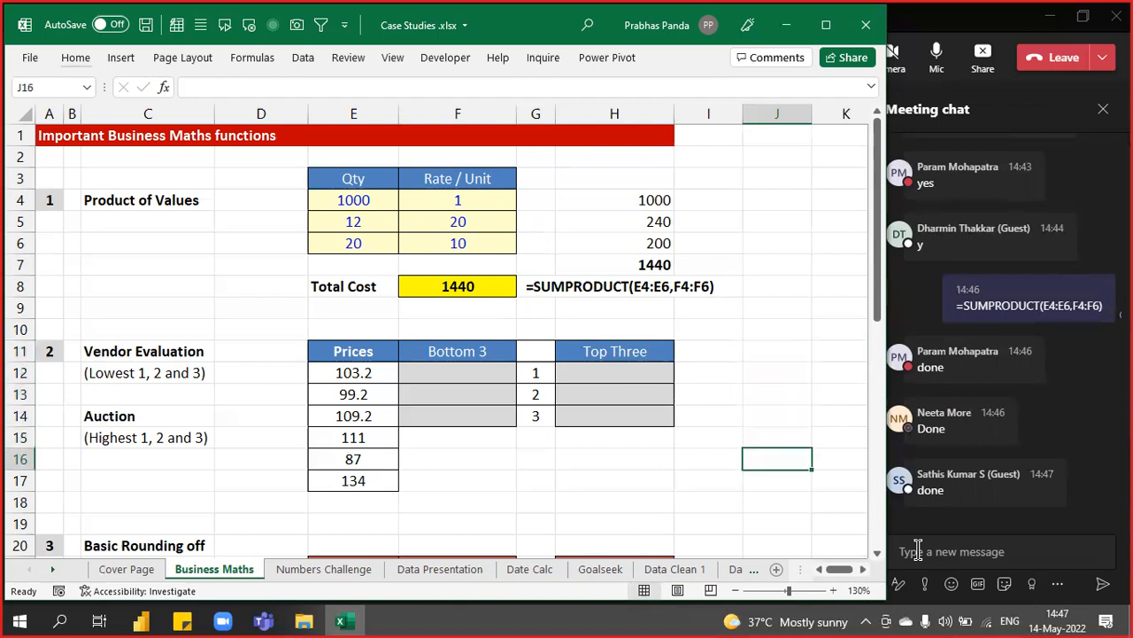
key(Down)
key(Down)
key(Down)
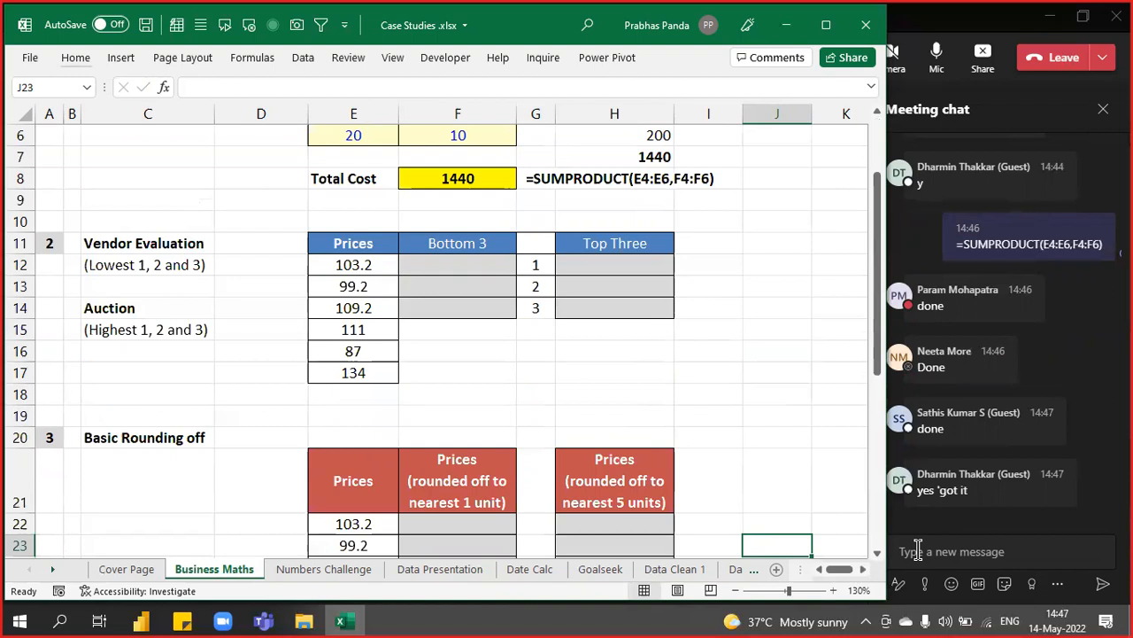
Switch to the Teams meeting window, close the meeting chat and stop sharing the screen
click(958, 26)
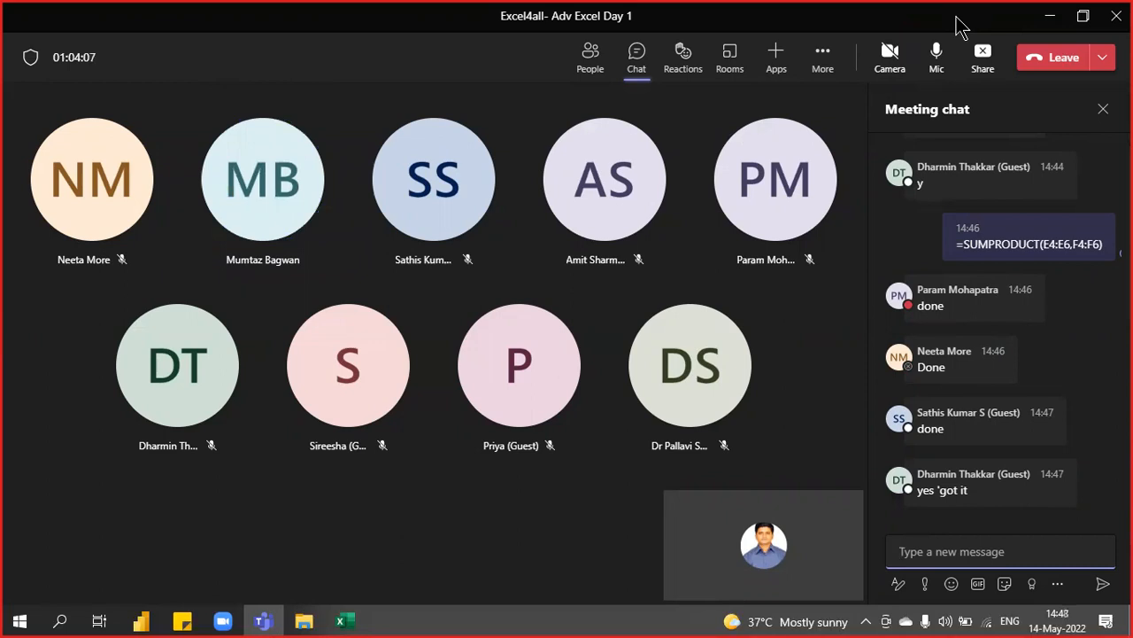
click(1102, 112)
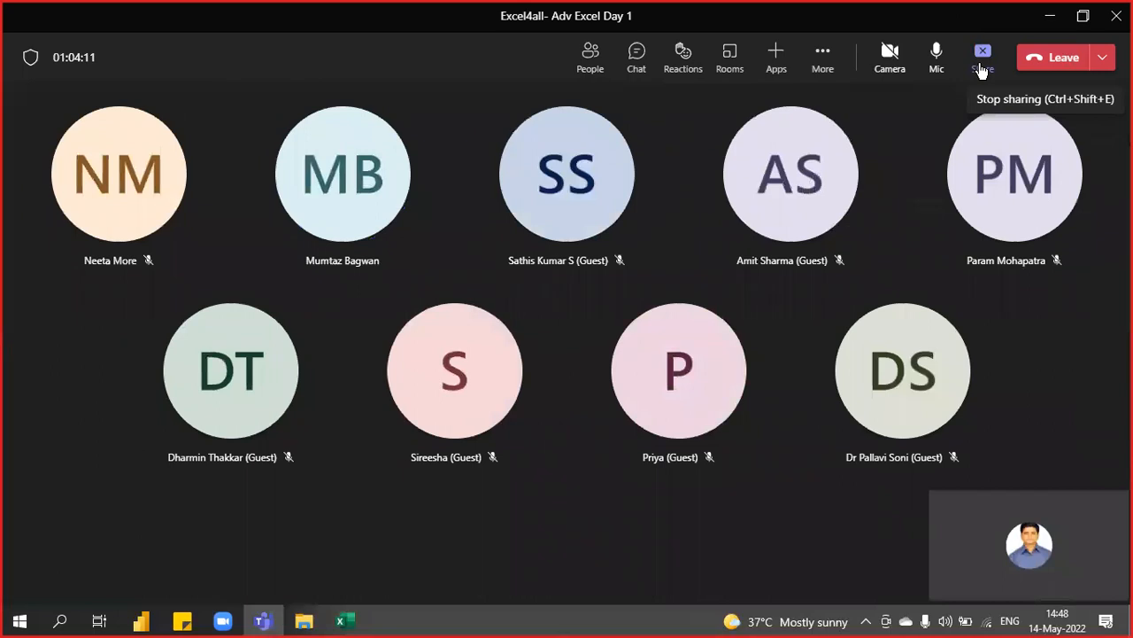
click(981, 71)
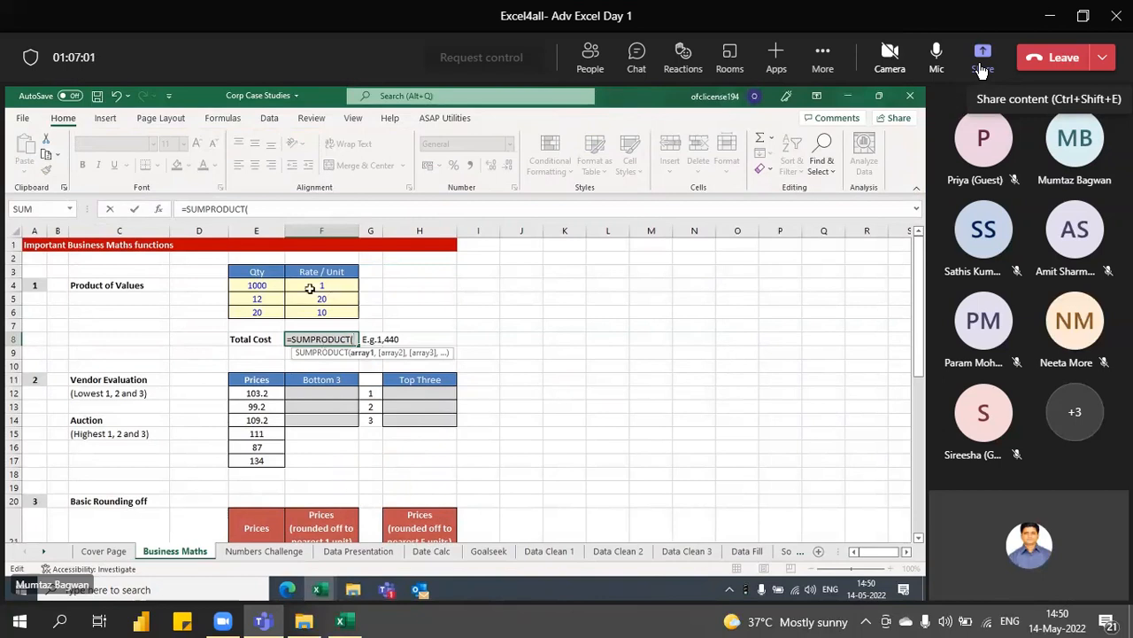
Share the entire screen again in the Teams meeting in place of the participant's shared workbook
drag(263, 285, 261, 313)
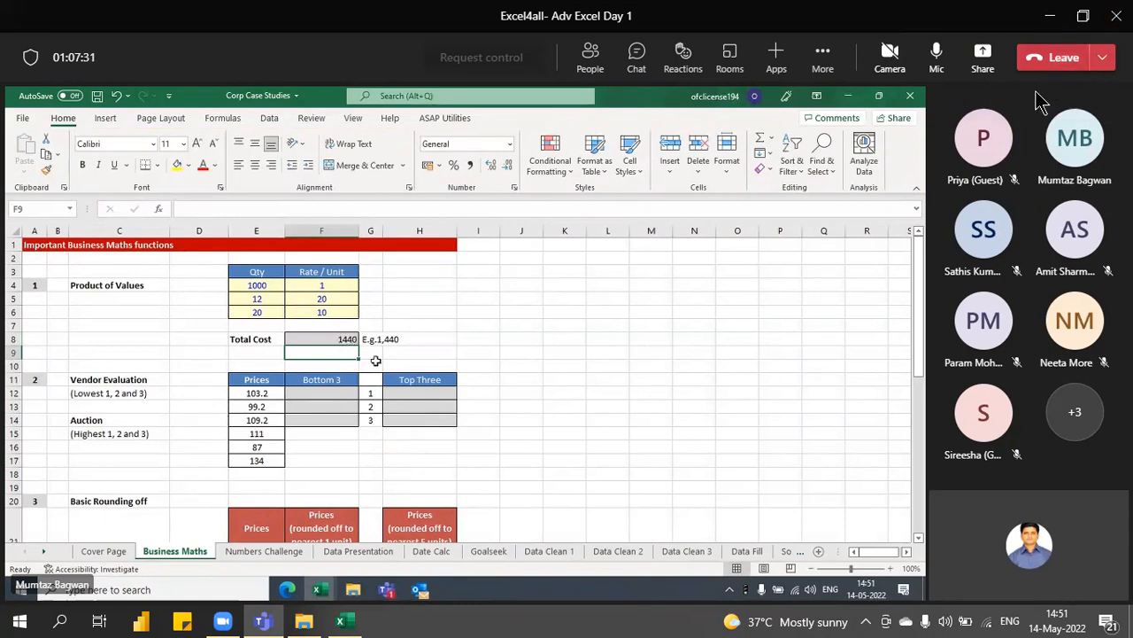
click(981, 68)
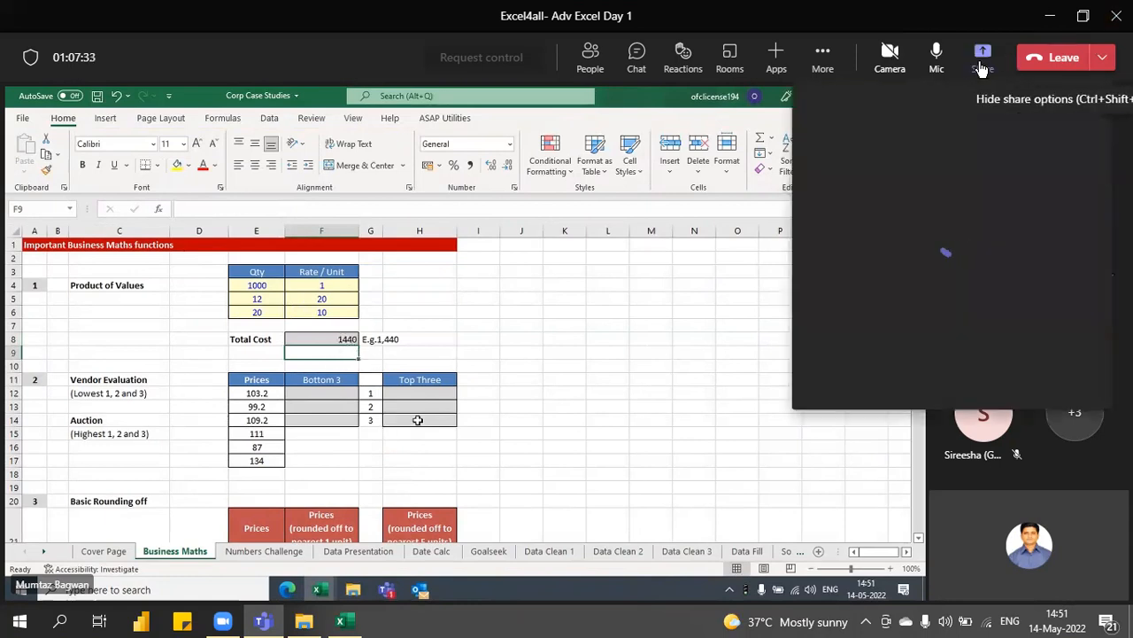
click(845, 278)
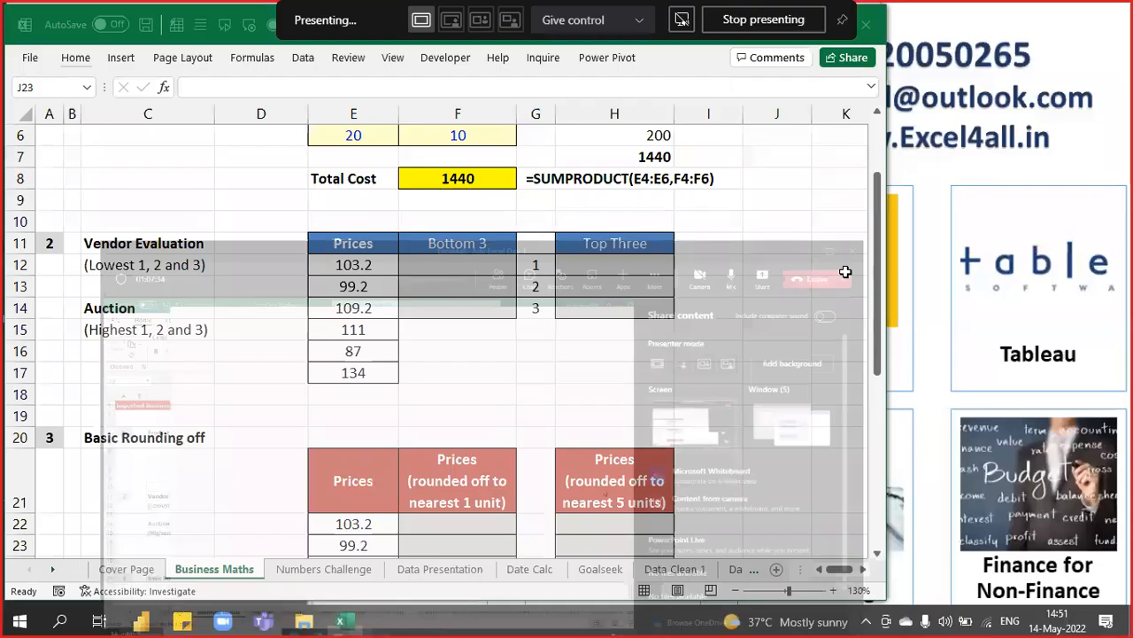
Close the Case Studies workbook without saving, along with its folder window, and delete the Adv Excel 14-15-22-29 May 22 folder from the desktop
scroll(221, 400, up, 2)
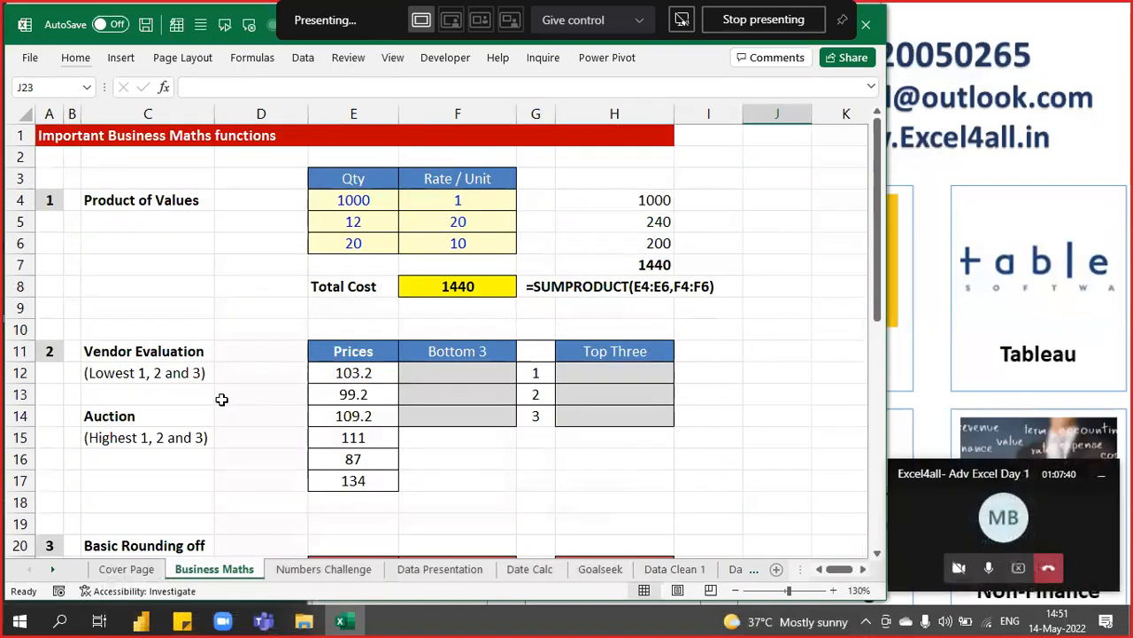
click(866, 25)
click(571, 329)
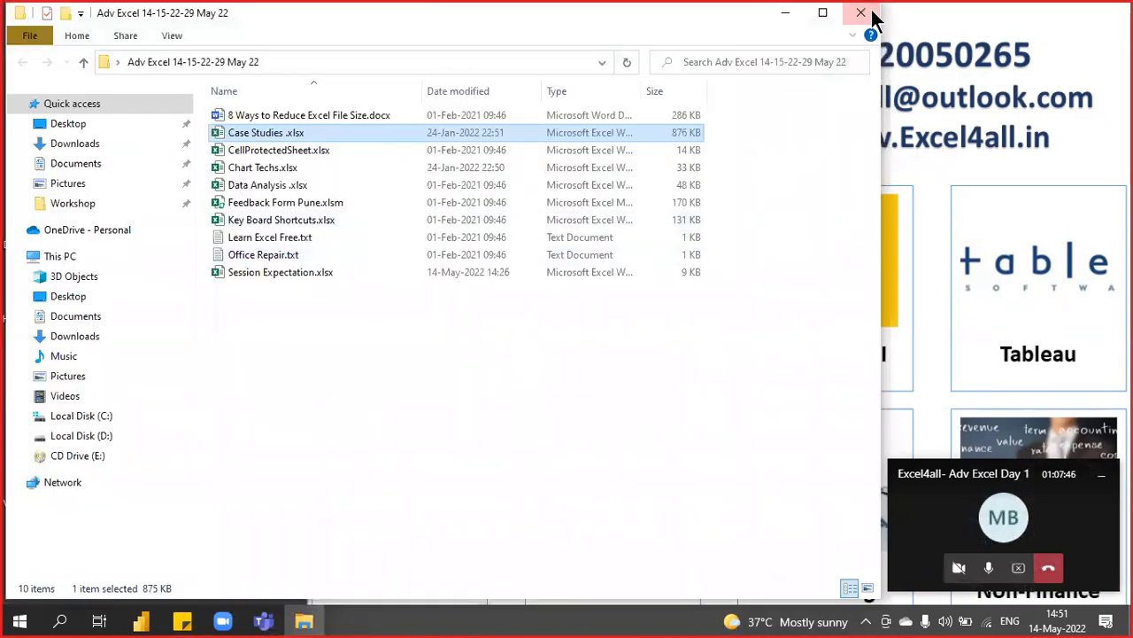
click(863, 14)
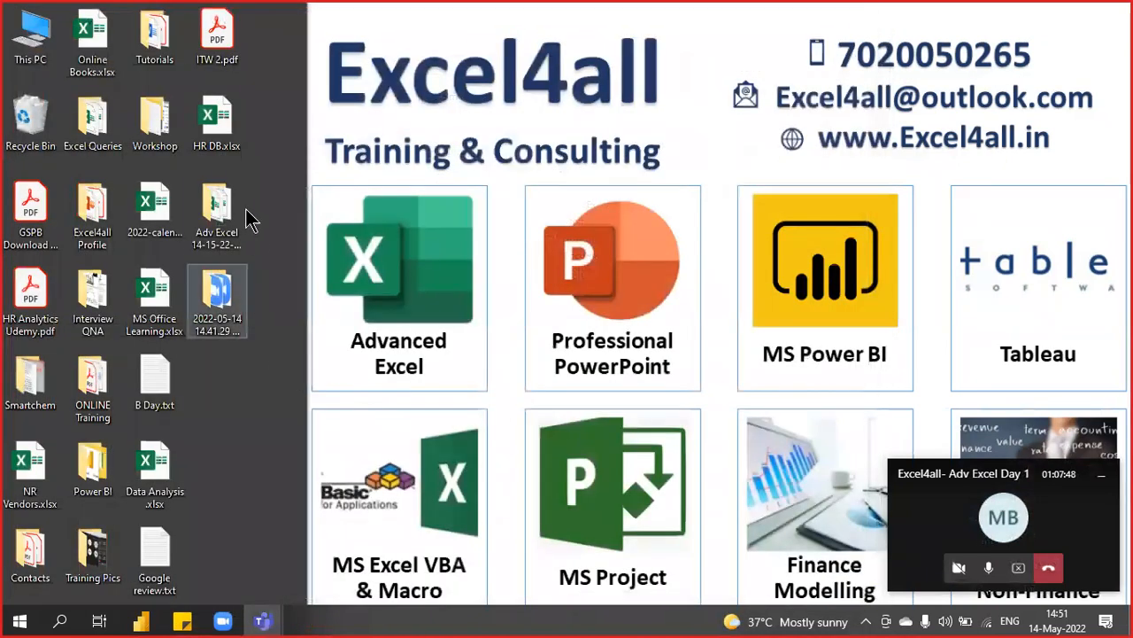
drag(232, 220, 45, 135)
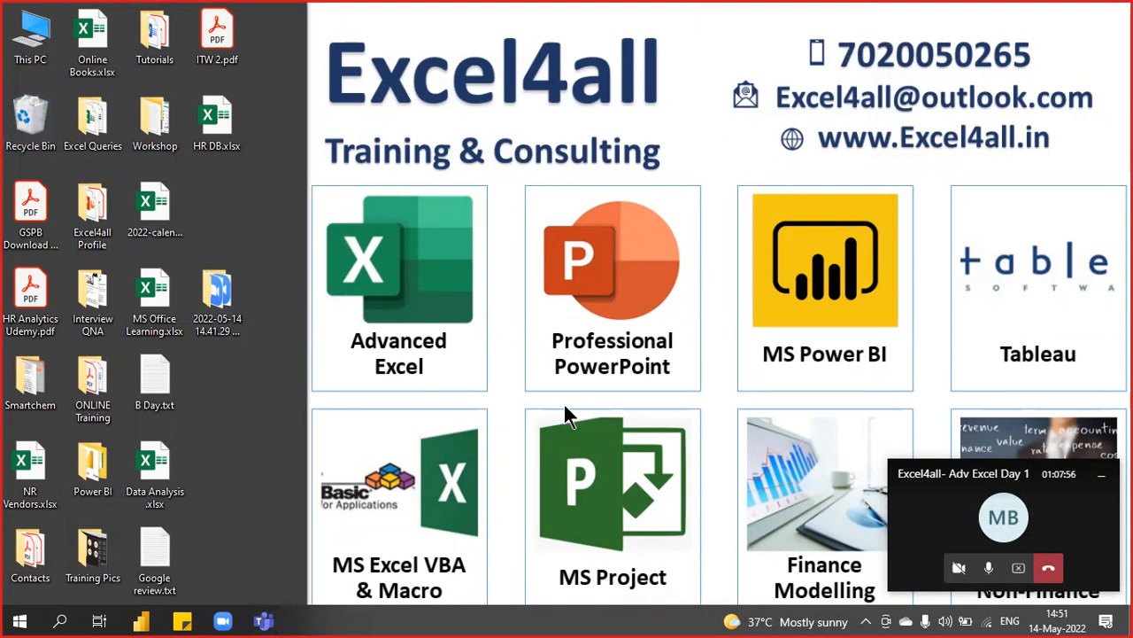
Switch to the Teams meeting window, stop sharing the screen and return to the desktop
mouse_move(261, 613)
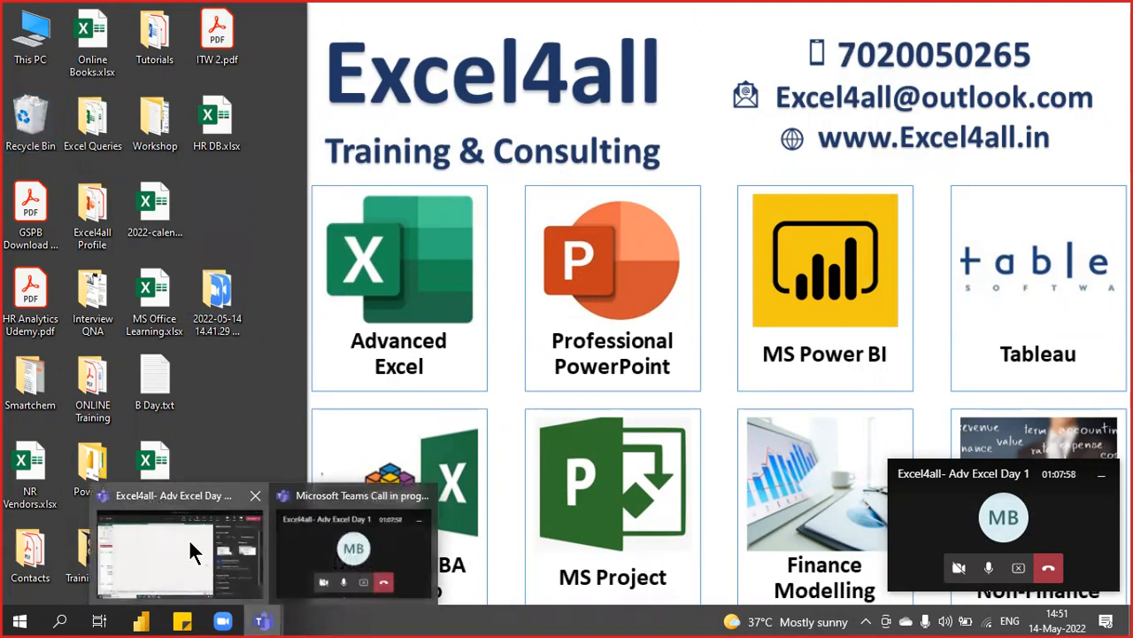
click(263, 512)
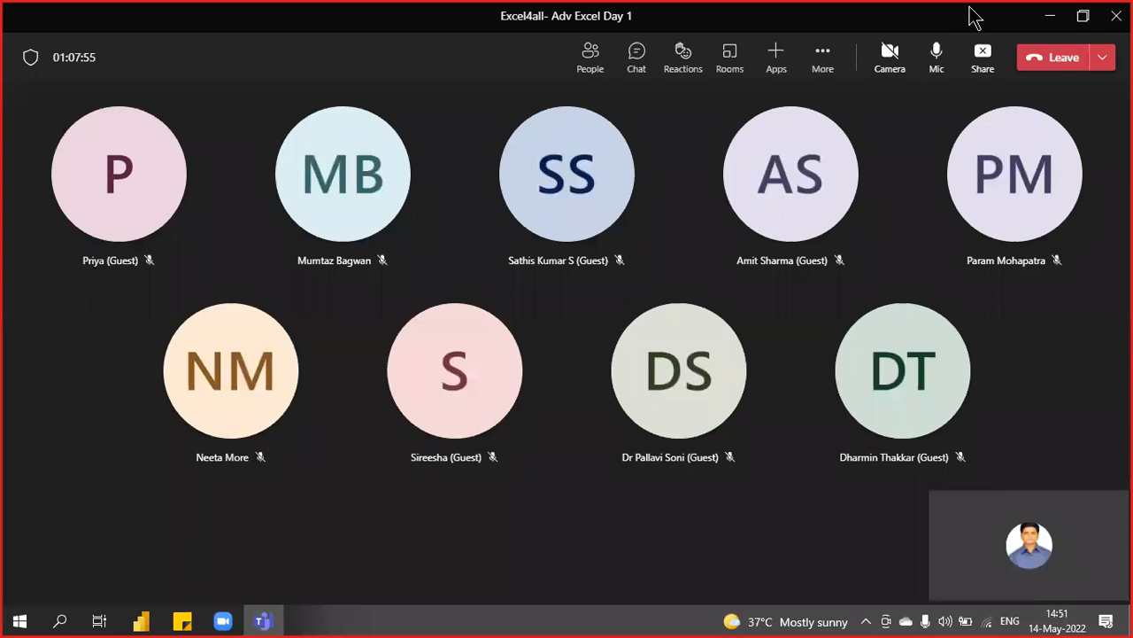
click(981, 59)
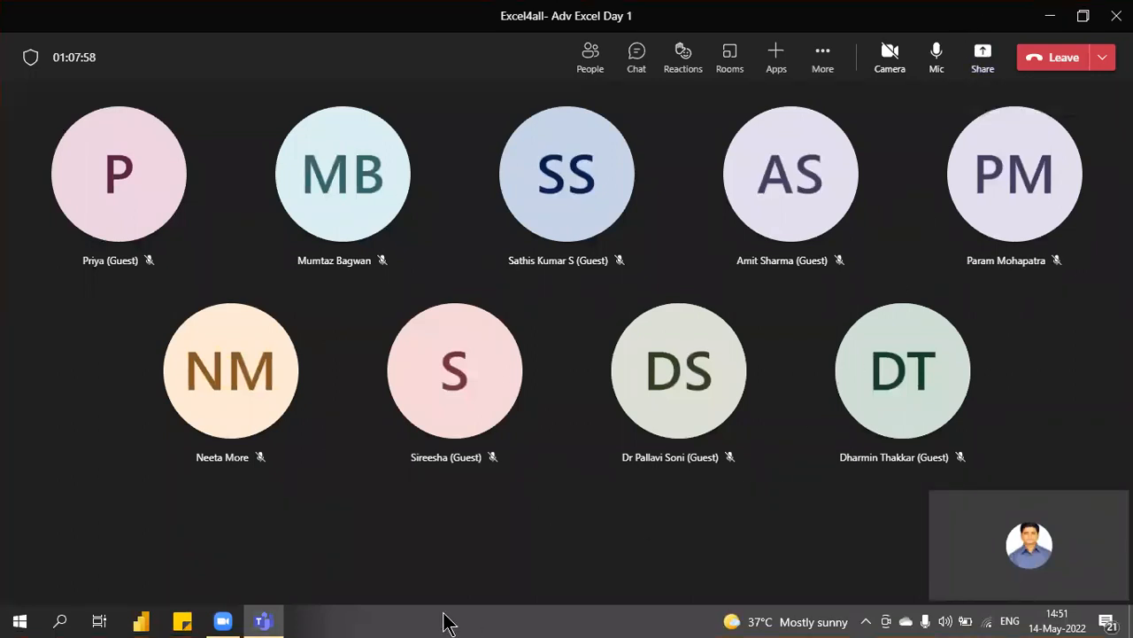
click(263, 620)
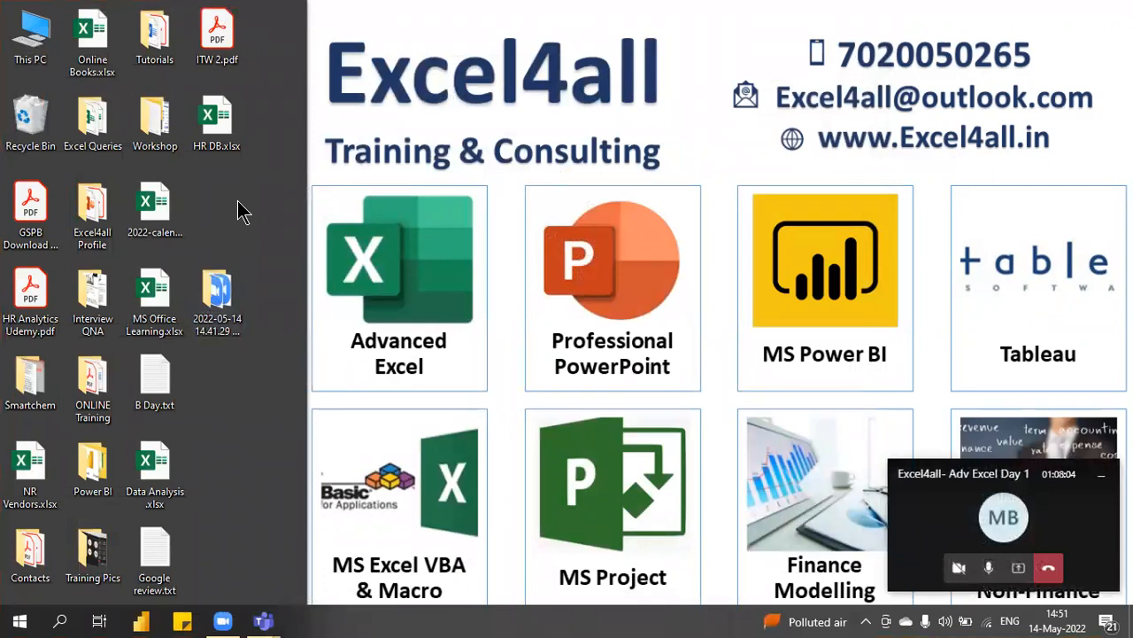
Launch Microsoft Edge, open Gmail and sign in to the listed account with the account password
key(super)
text(EDGE)
key(Return)
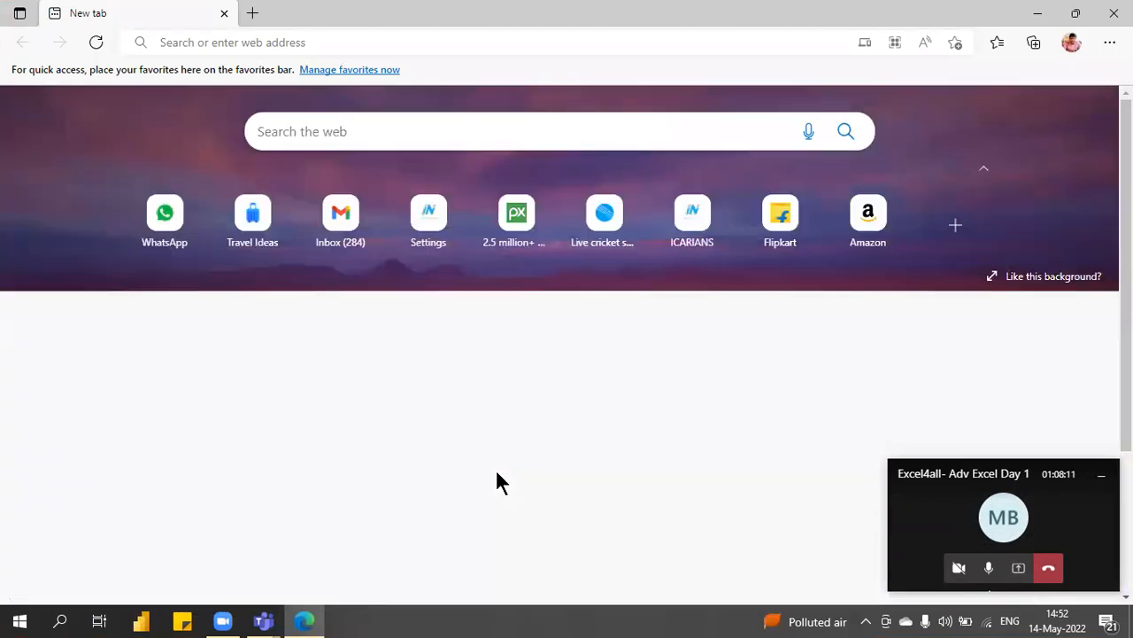
click(335, 221)
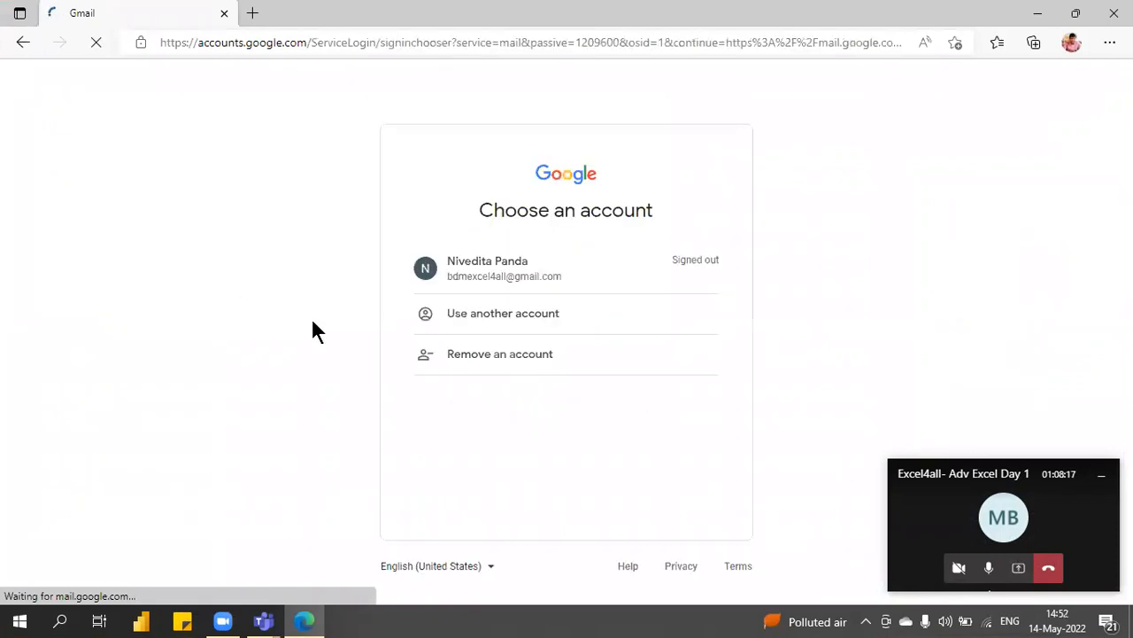
click(509, 271)
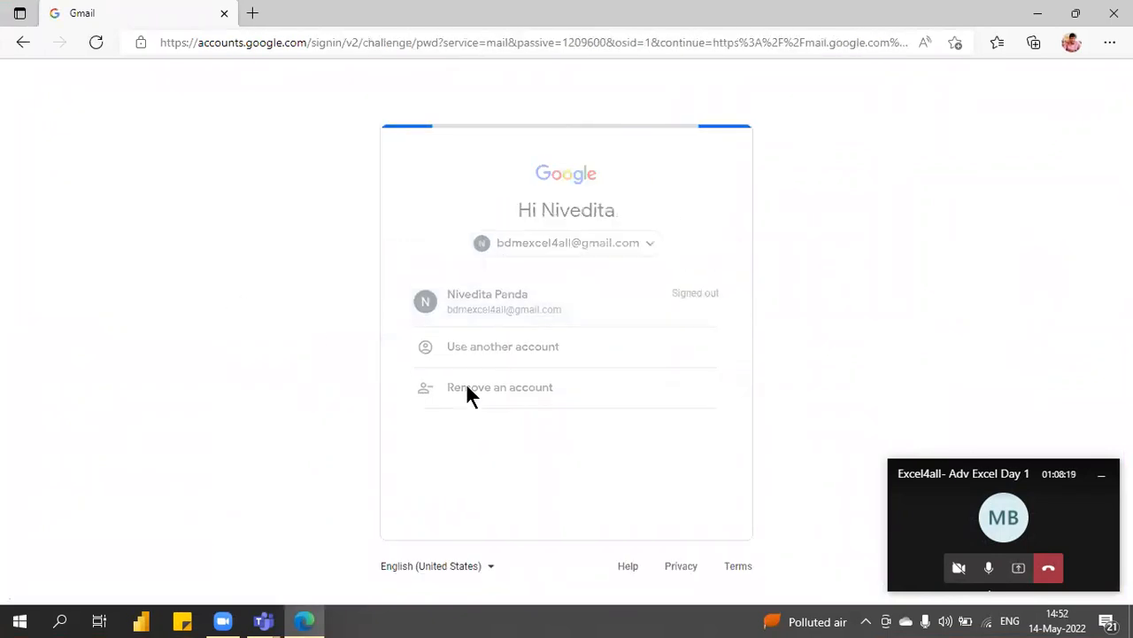
text(•)
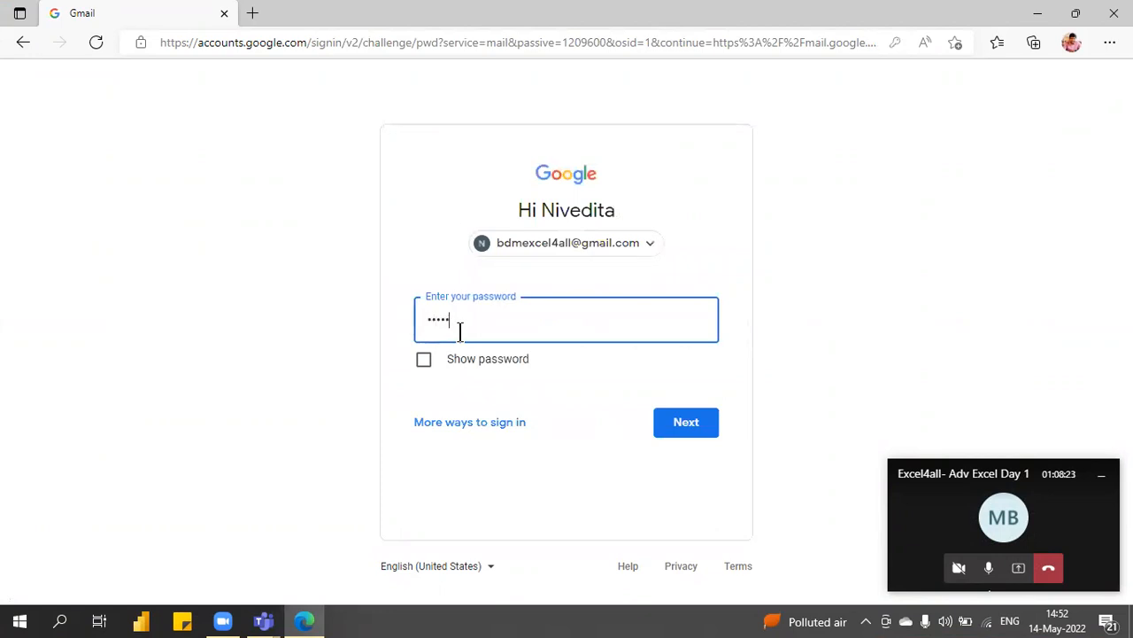
click(681, 421)
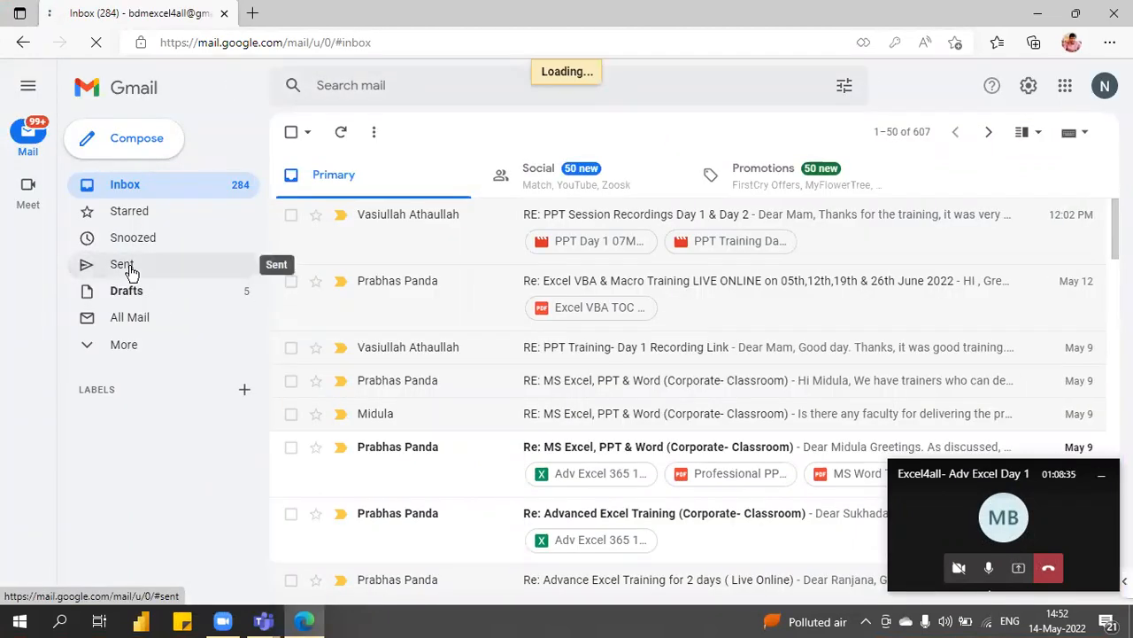
Download the Sample Case Studies.zip attachment from the latest sent Advanced Excel Workshop email and close the browser
click(124, 265)
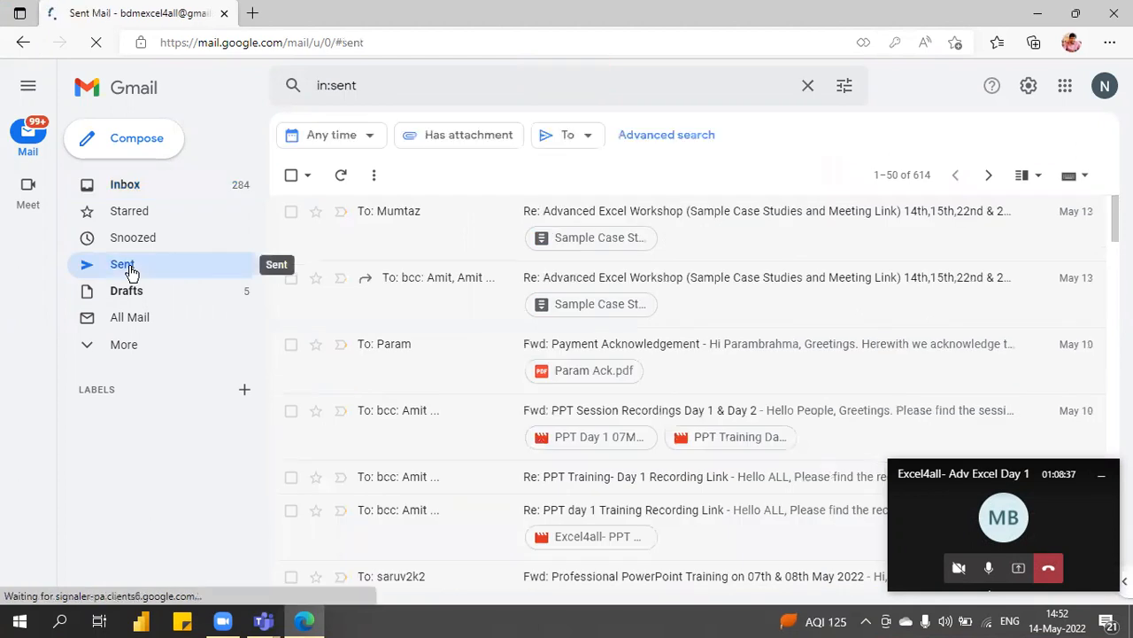
click(730, 233)
scroll(600, 380, down, 15)
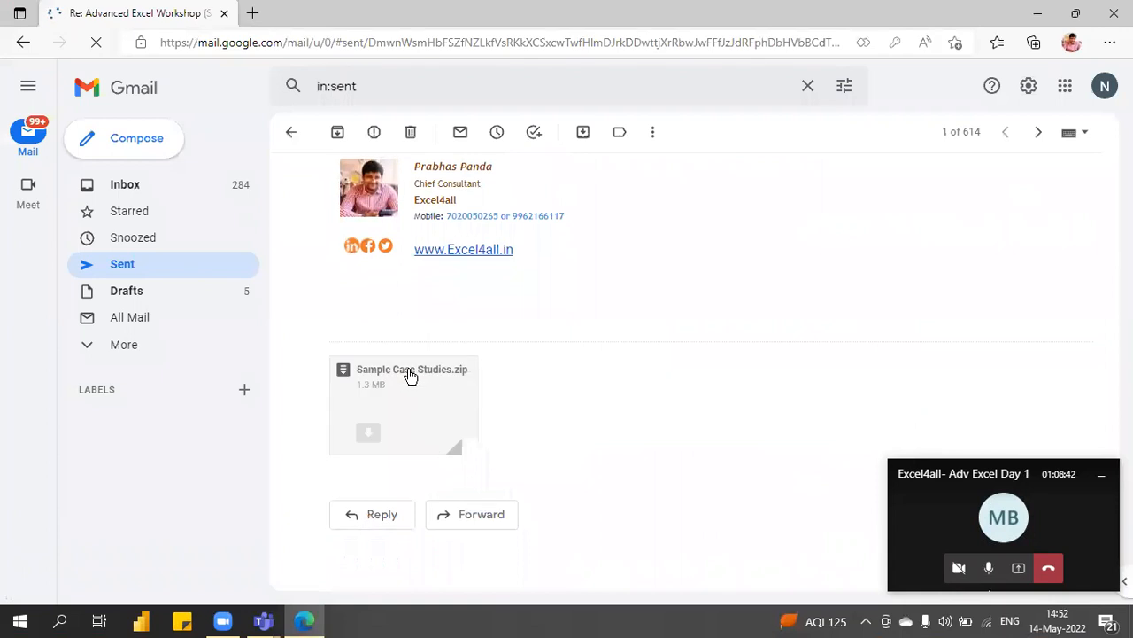
click(373, 433)
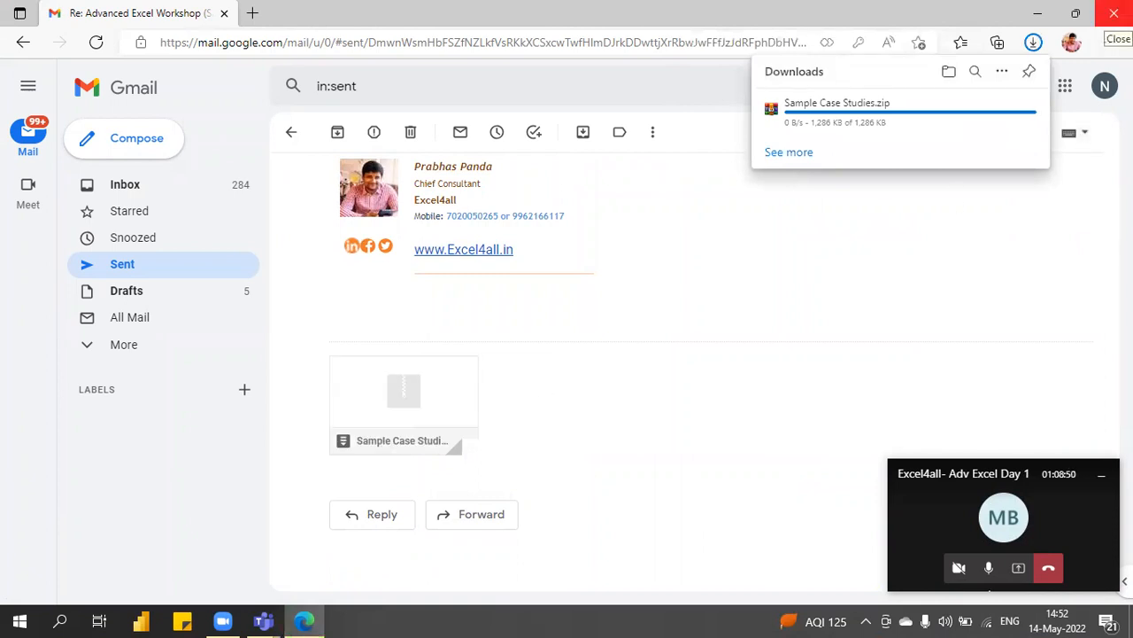
click(1114, 13)
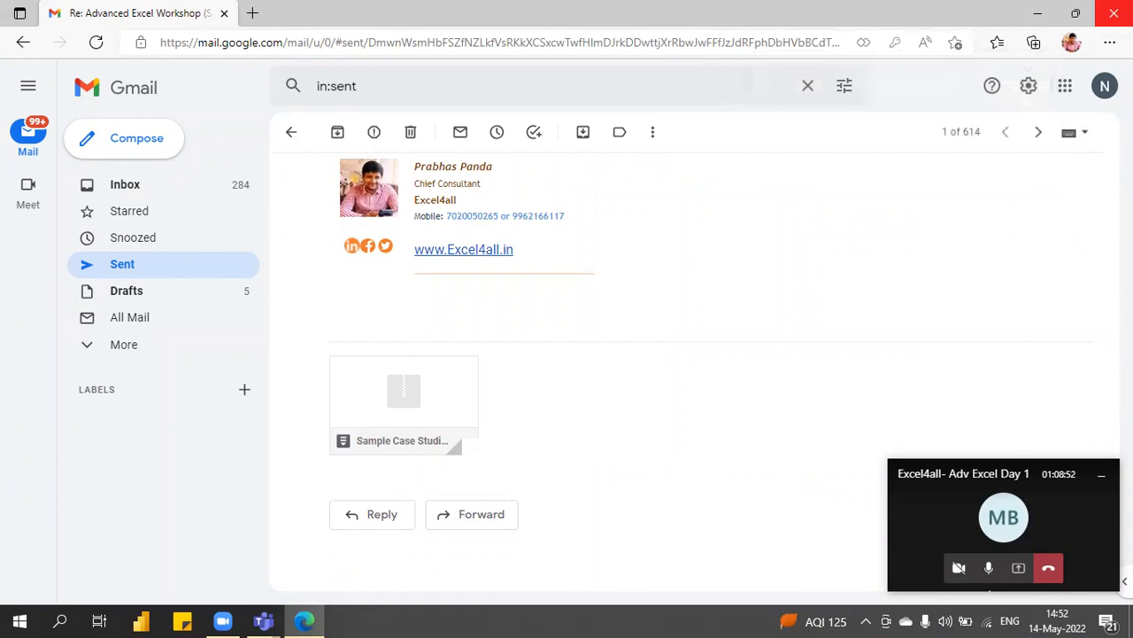
Extract Sample Case Studies.zip onto the desktop, delete the archive and put the extracted folder in its place
double_click(226, 206)
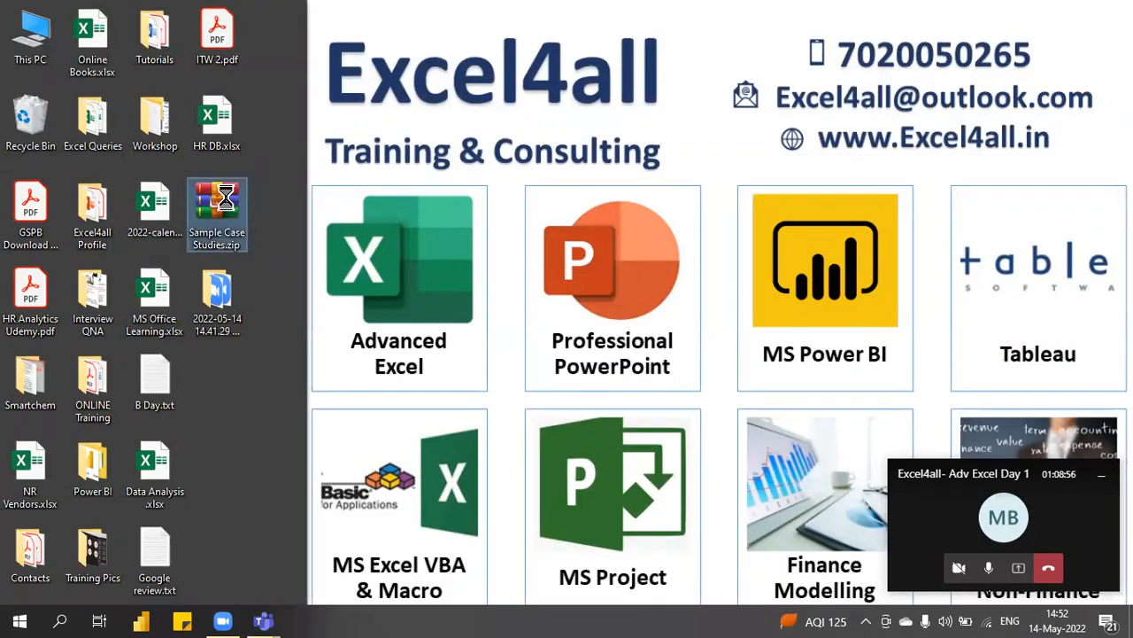
right_click(226, 200)
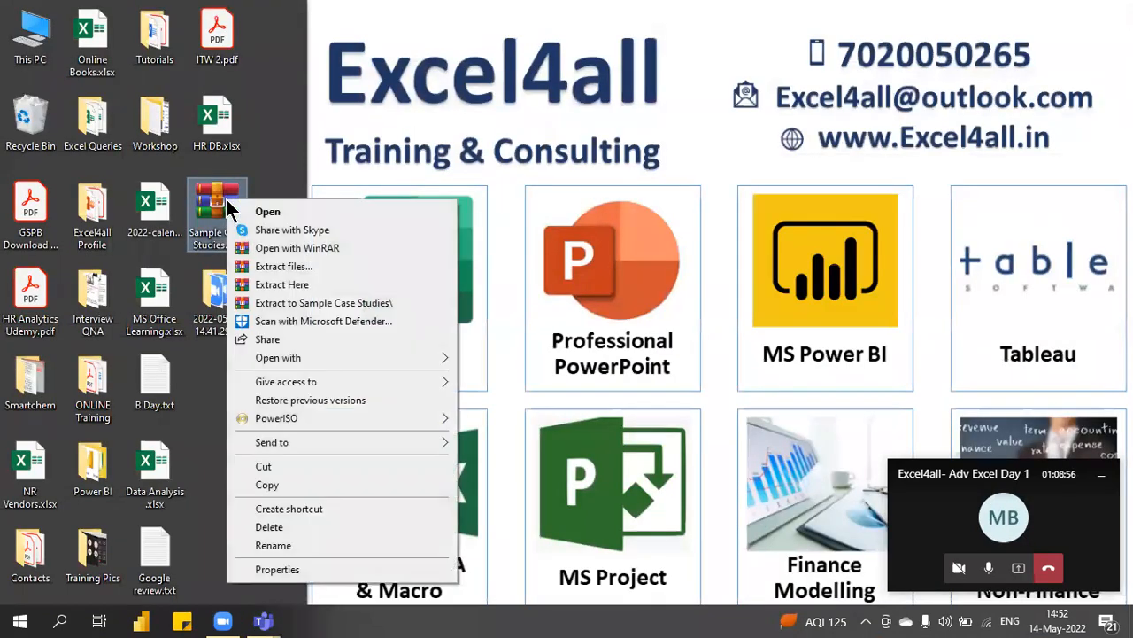
click(314, 282)
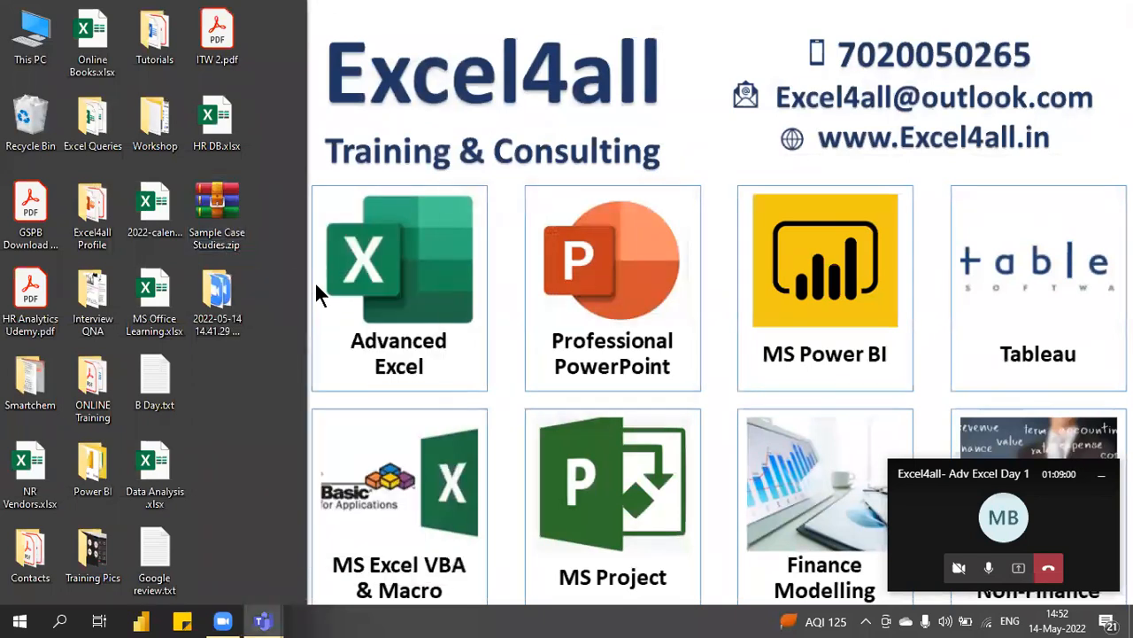
drag(217, 212, 50, 107)
drag(203, 392, 219, 214)
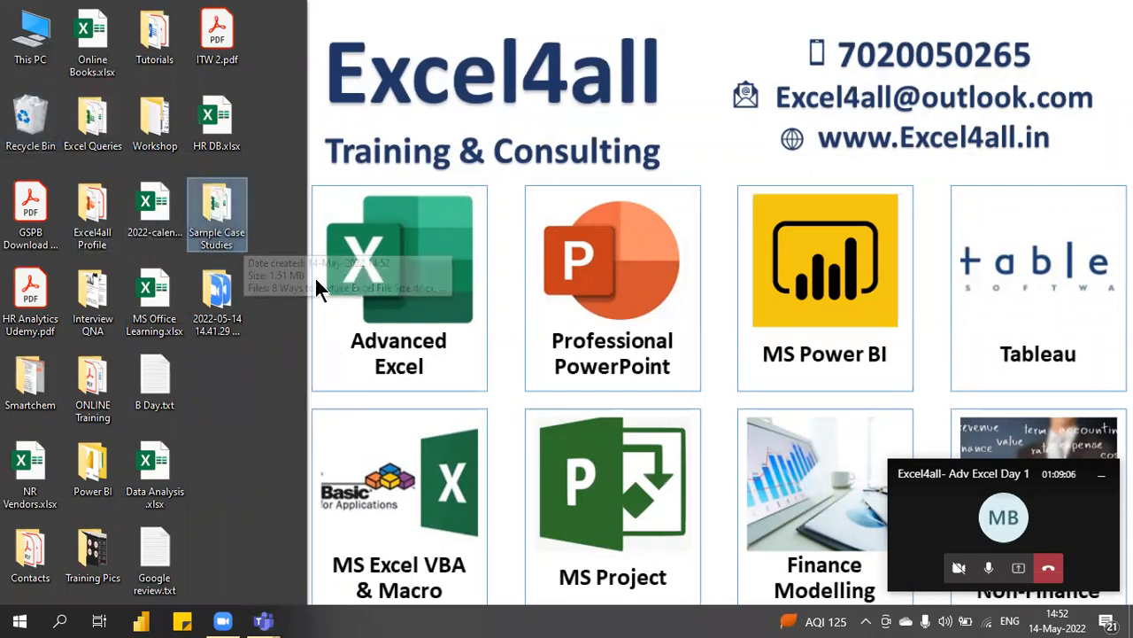
Rename the Sample Case Studies folder as Adv EXcel and open it
key(F2)
text(Adv EXcel)
key(Return)
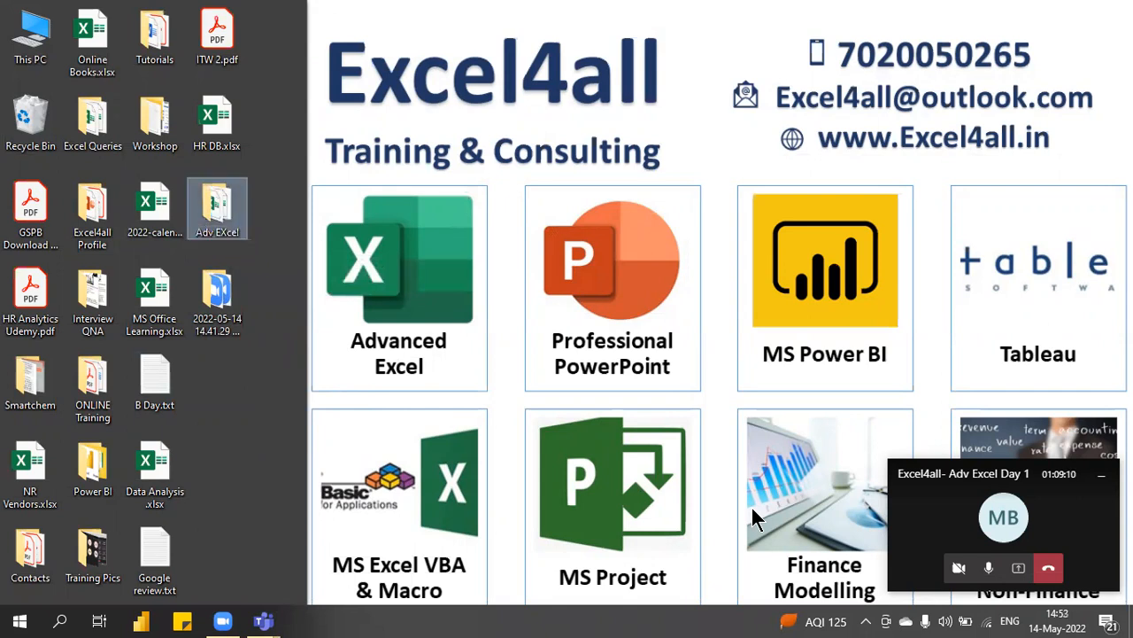
key(Return)
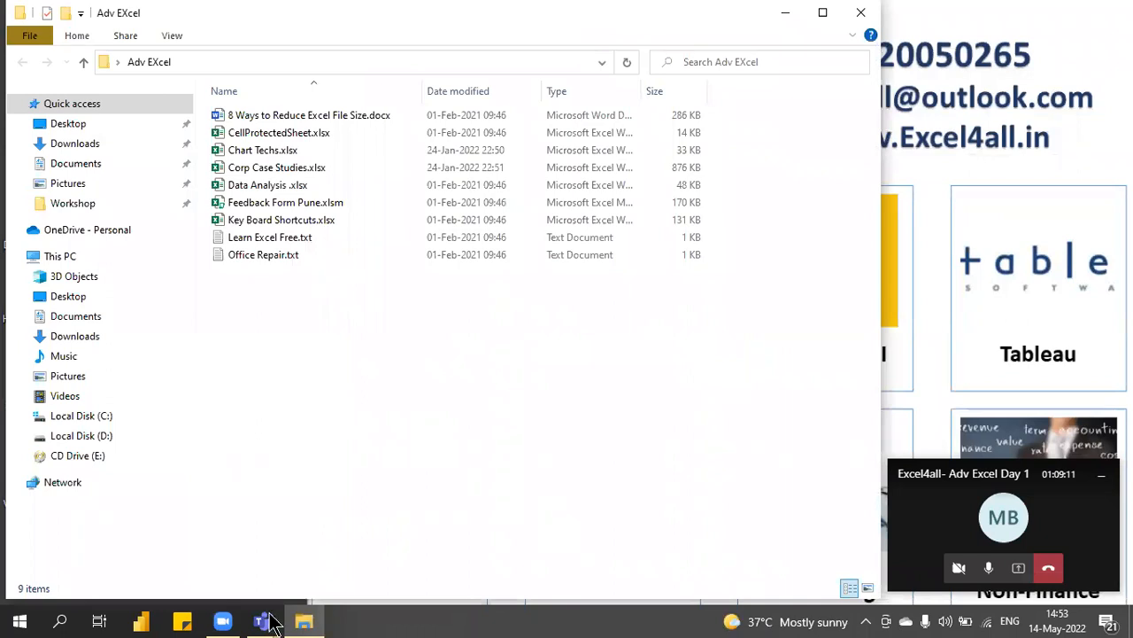
Switch to the Teams meeting, share the entire screen and bring the meeting window back up
mouse_move(271, 623)
click(205, 496)
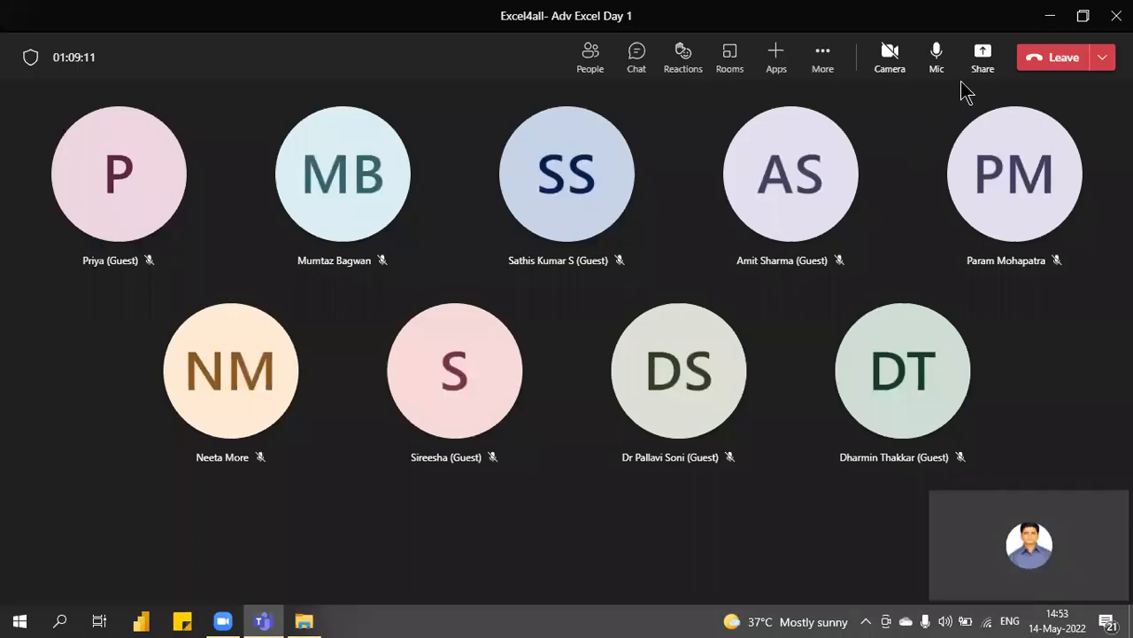
click(982, 60)
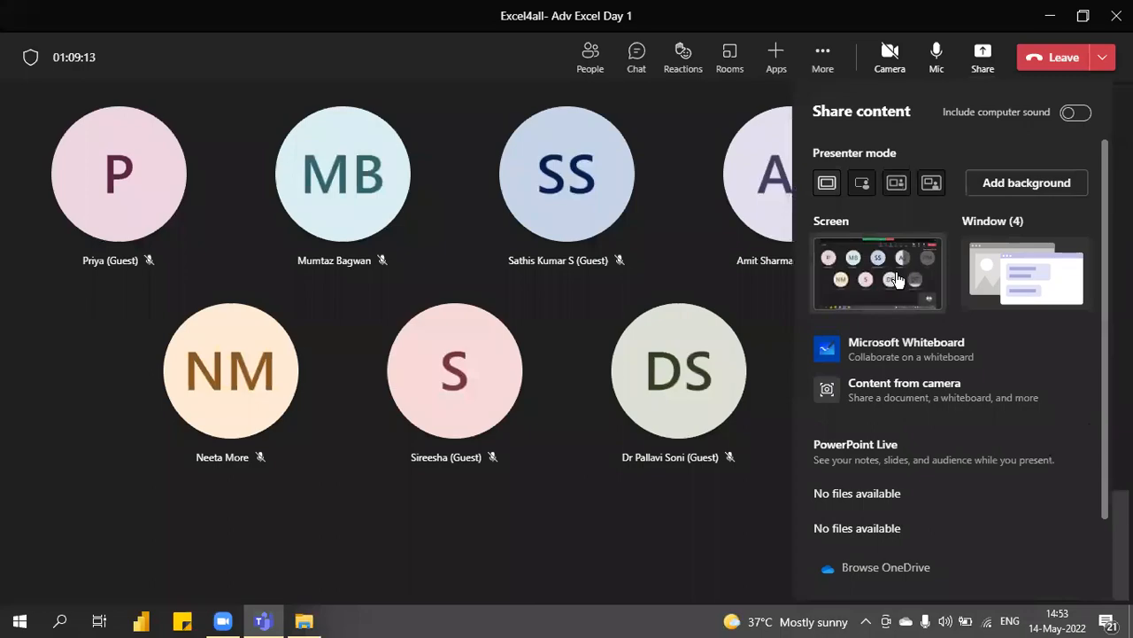
click(897, 280)
mouse_move(265, 620)
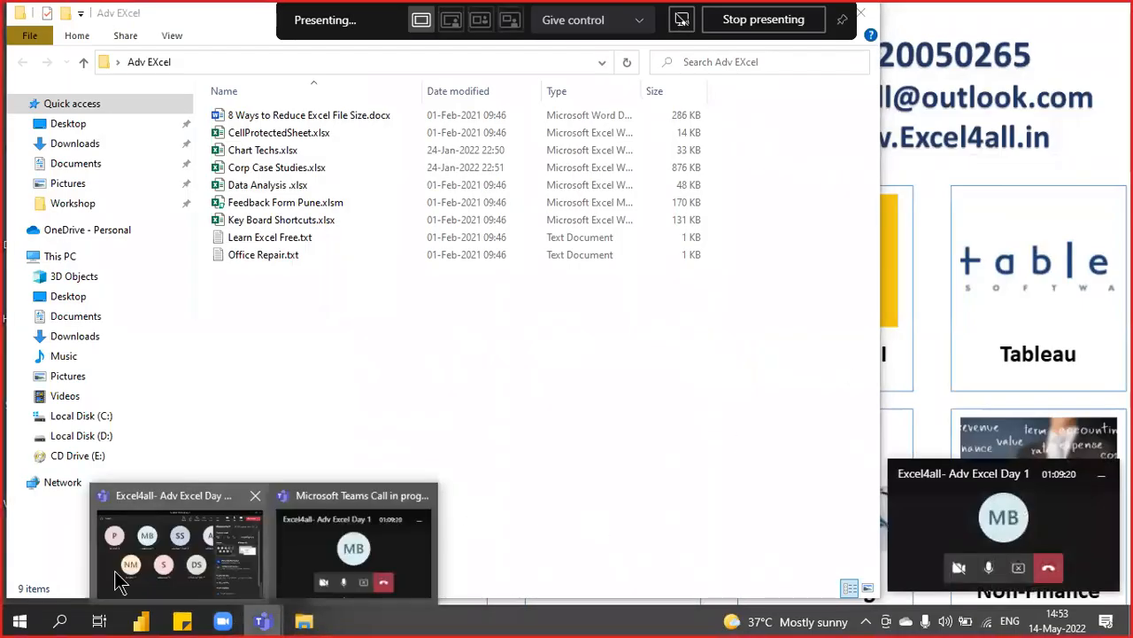
click(121, 583)
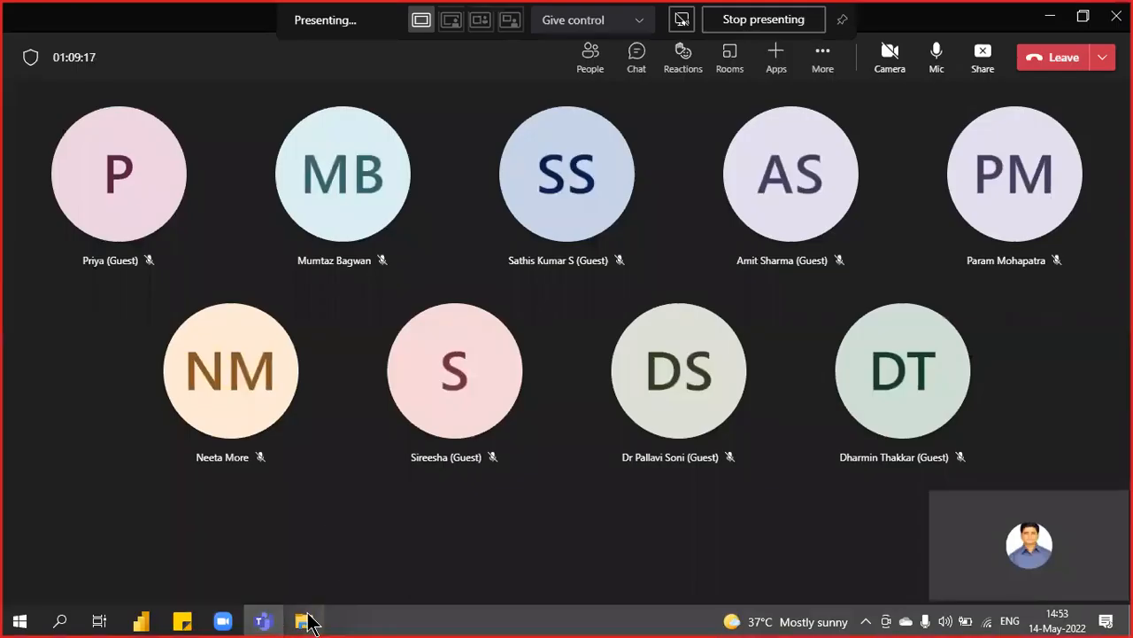
Switch to the Adv EXcel folder in File Explorer and open Corp Case Studies.xlsx in Excel
click(304, 621)
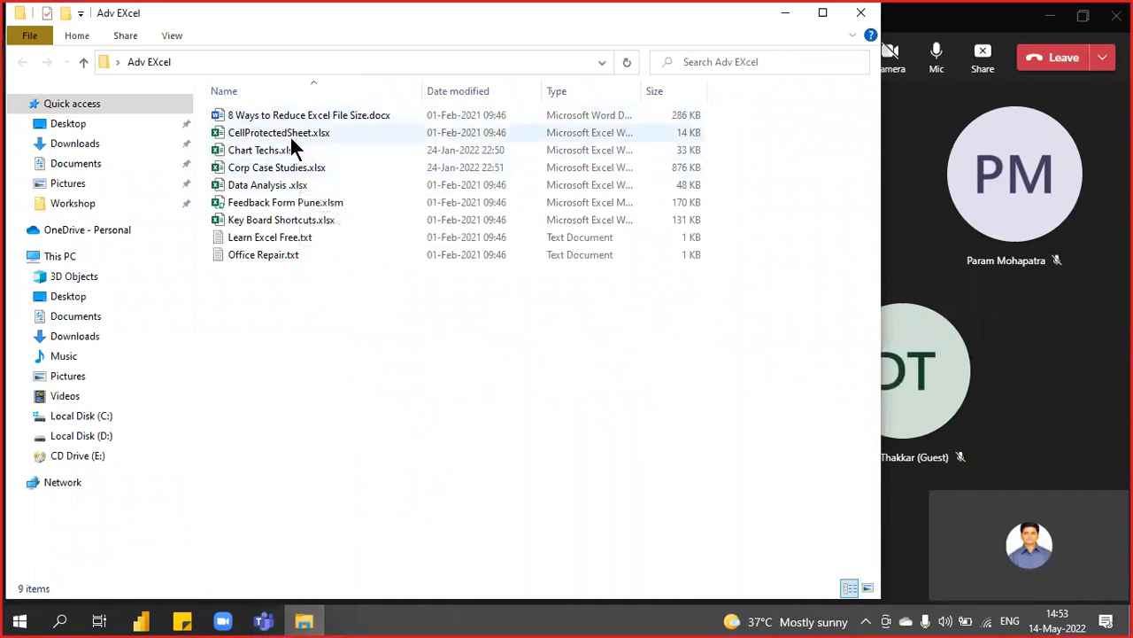
click(303, 172)
double_click(302, 173)
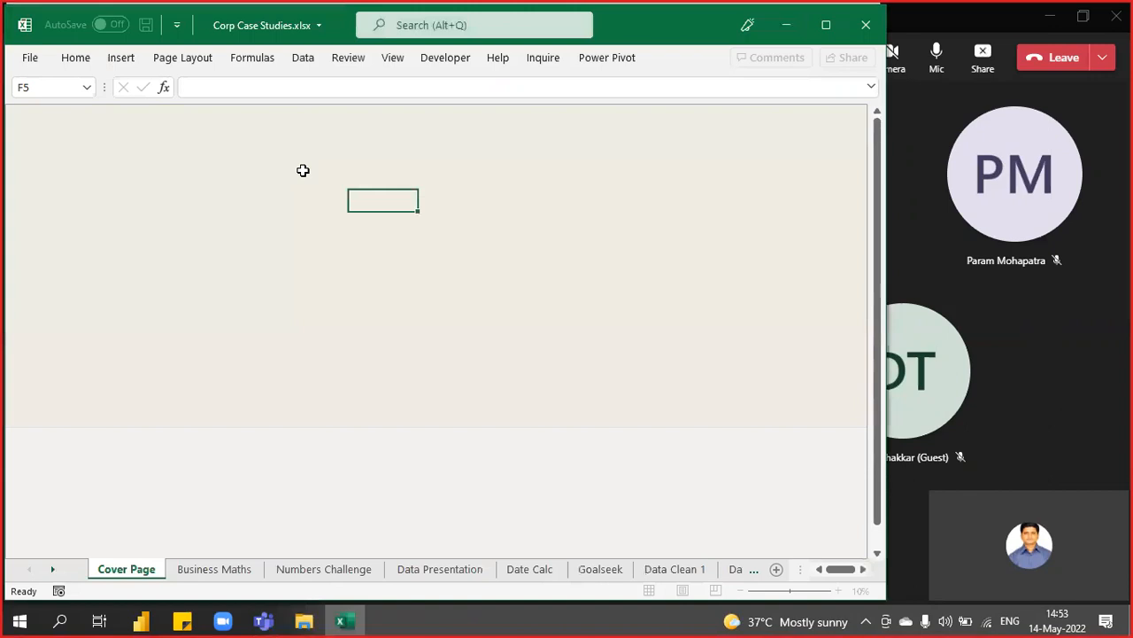
Switch to the Teams meeting, show the meeting chat beside the workbook and return to Excel
click(949, 35)
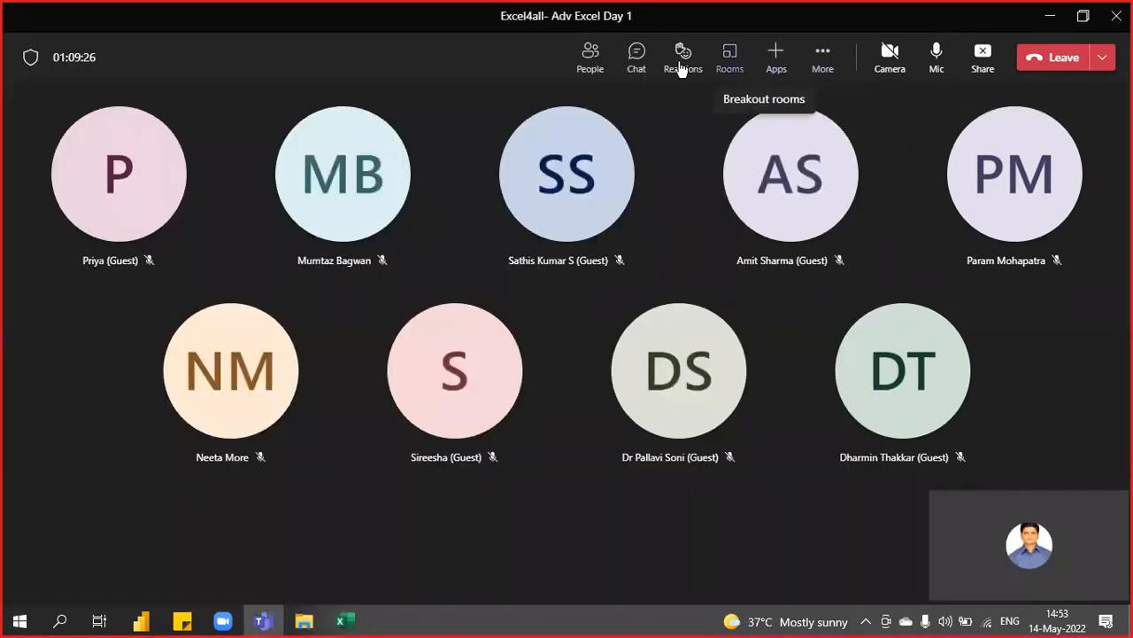
click(639, 68)
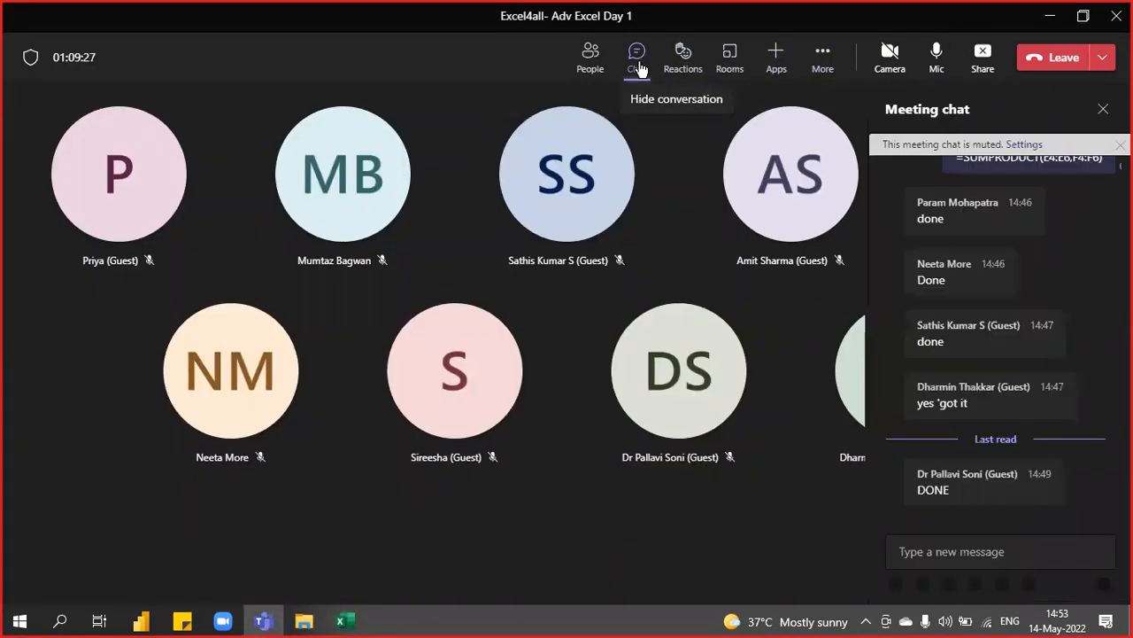
key(alt+Tab)
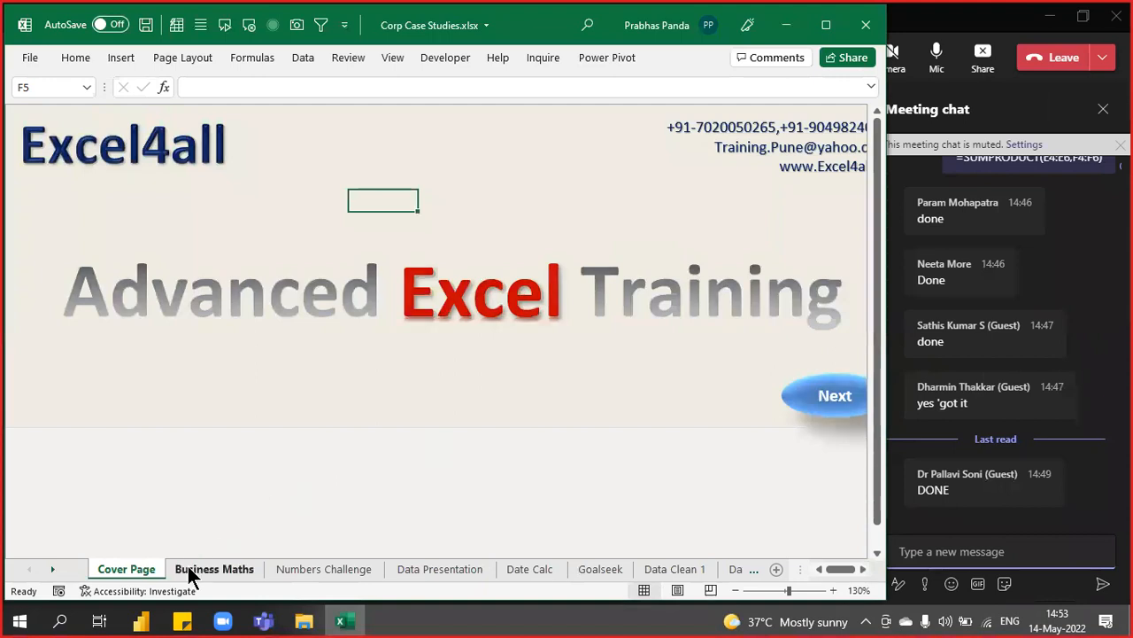
Open the Business Maths sheet and narrow columns A to C
click(189, 569)
ctrl+scroll(561, 286, up, 2)
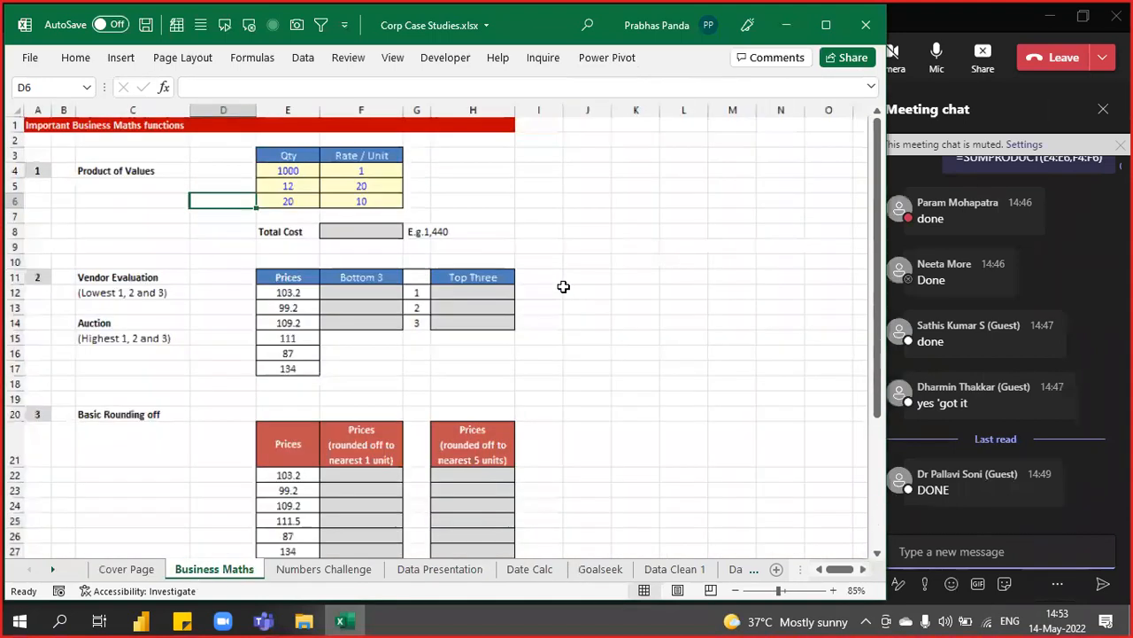
scroll(561, 286, up, 2)
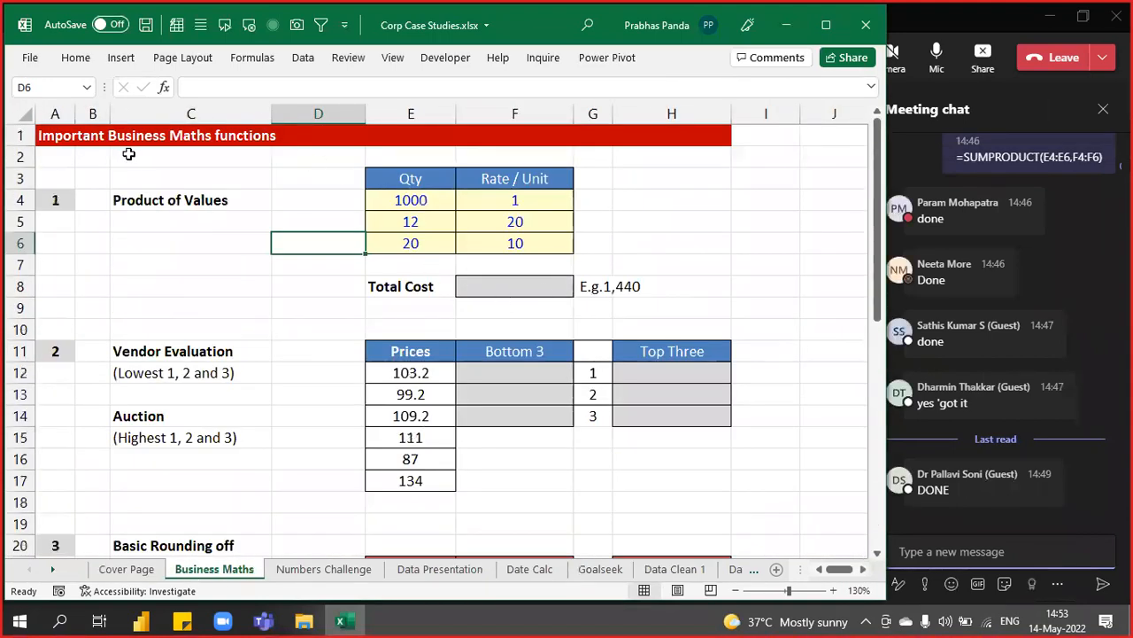
mouse_move(76, 121)
mouse_down()
mouse_move(66, 120)
mouse_move(81, 115)
mouse_up()
drag(248, 115, 212, 115)
Calculate the Total Cost in F8 with =SUMPRODUCT(E4:E6,F4:F6)
click(443, 279)
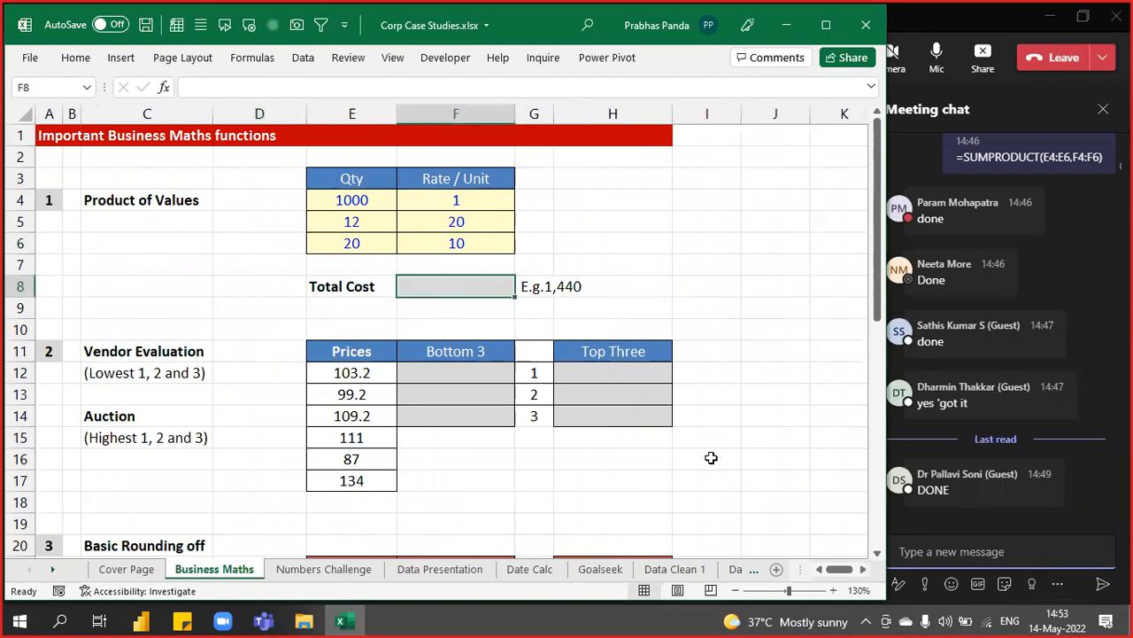
text(=sum)
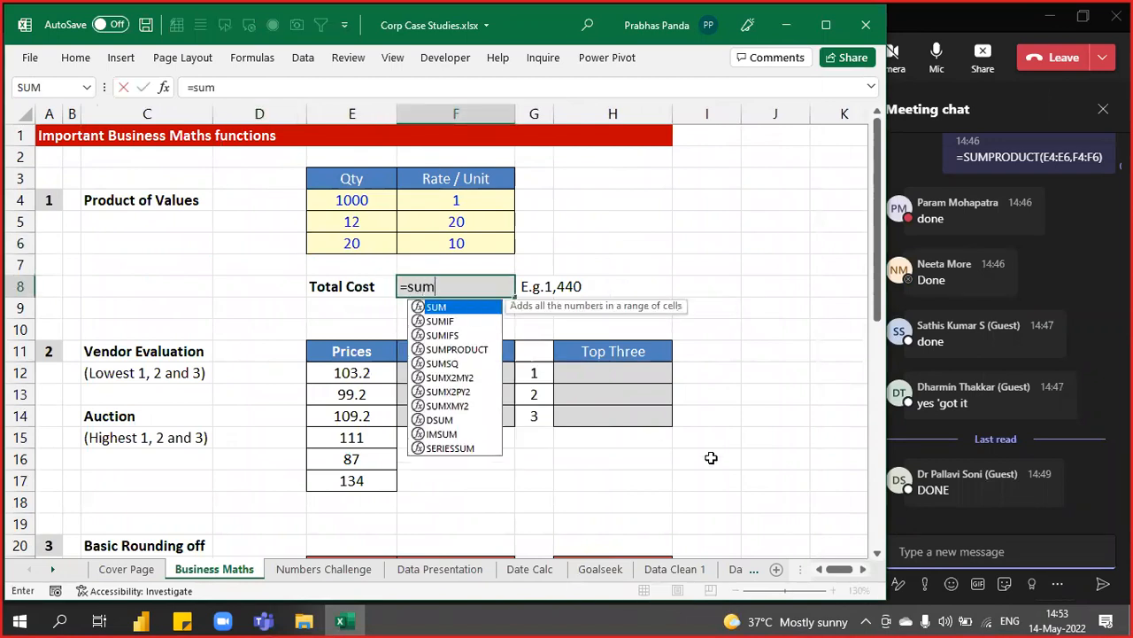
key(Down)
key(Down)
key(Tab)
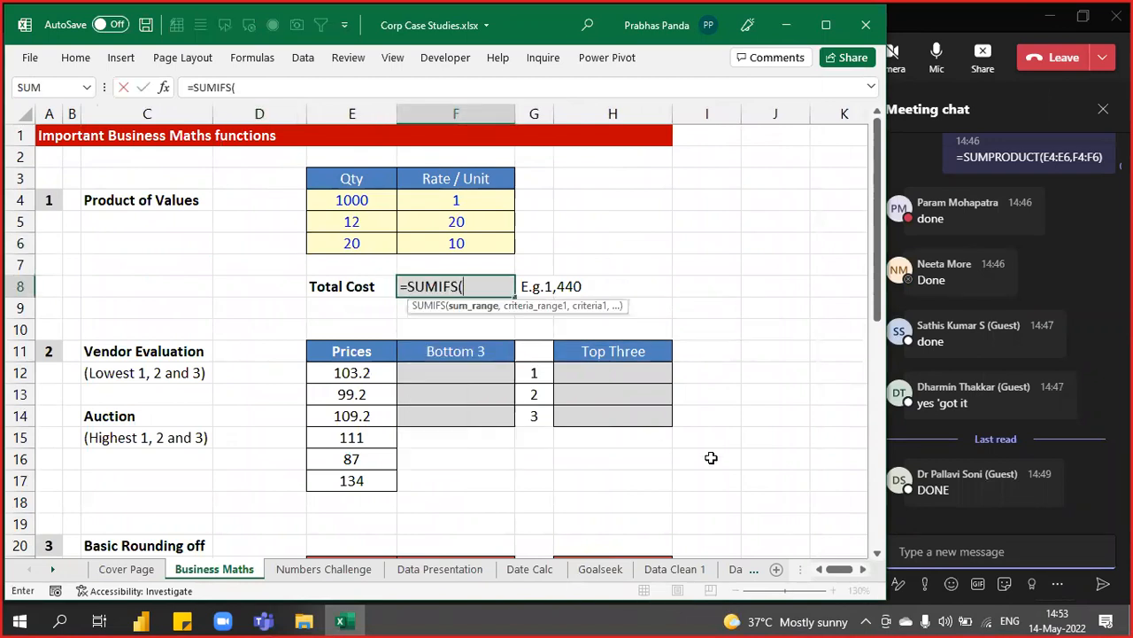
key(BackSpace)
key(BackSpace)
key(BackSpace)
key(BackSpace)
text(p)
key(Tab)
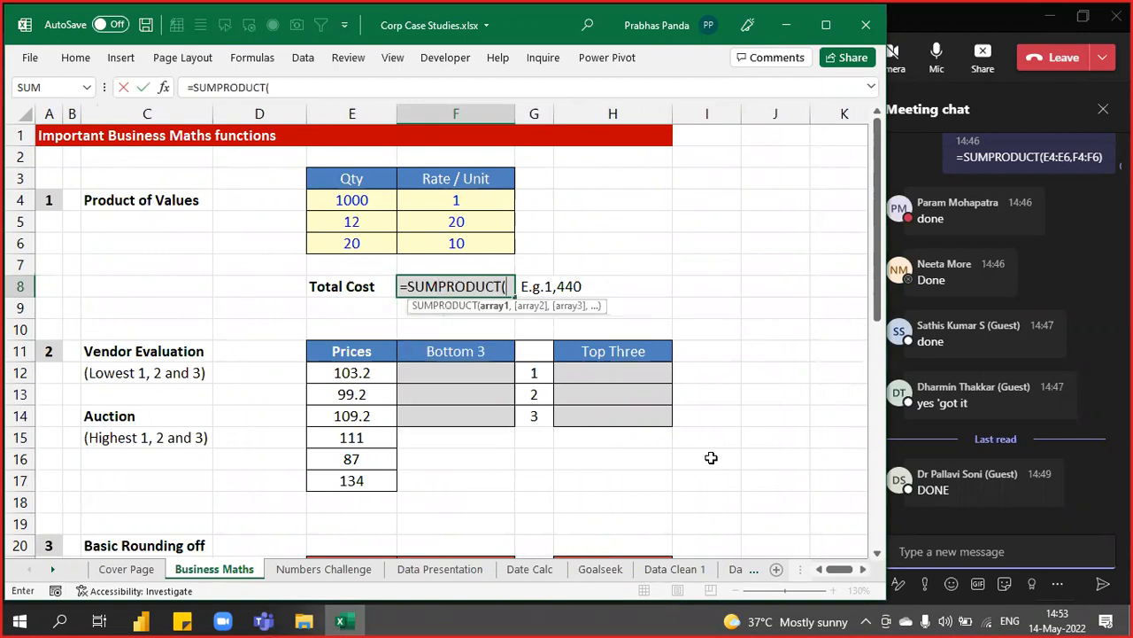
drag(369, 198, 388, 245)
text(,)
drag(452, 202, 482, 243)
key(Return)
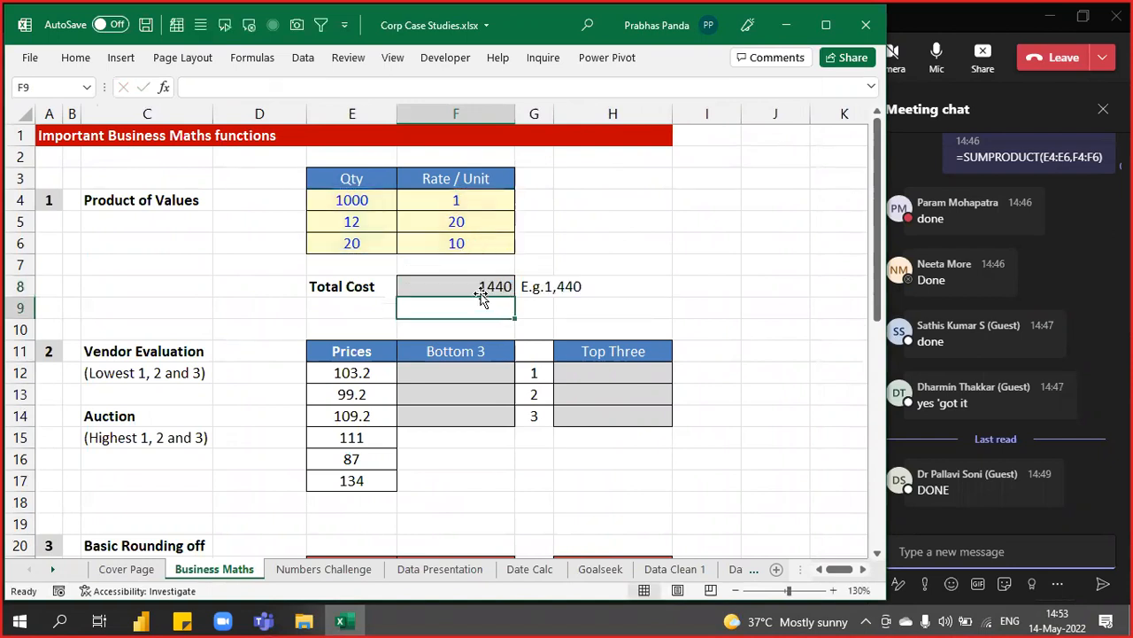
Fill the Total Cost cell F8 yellow and centre its value
click(478, 286)
click(75, 58)
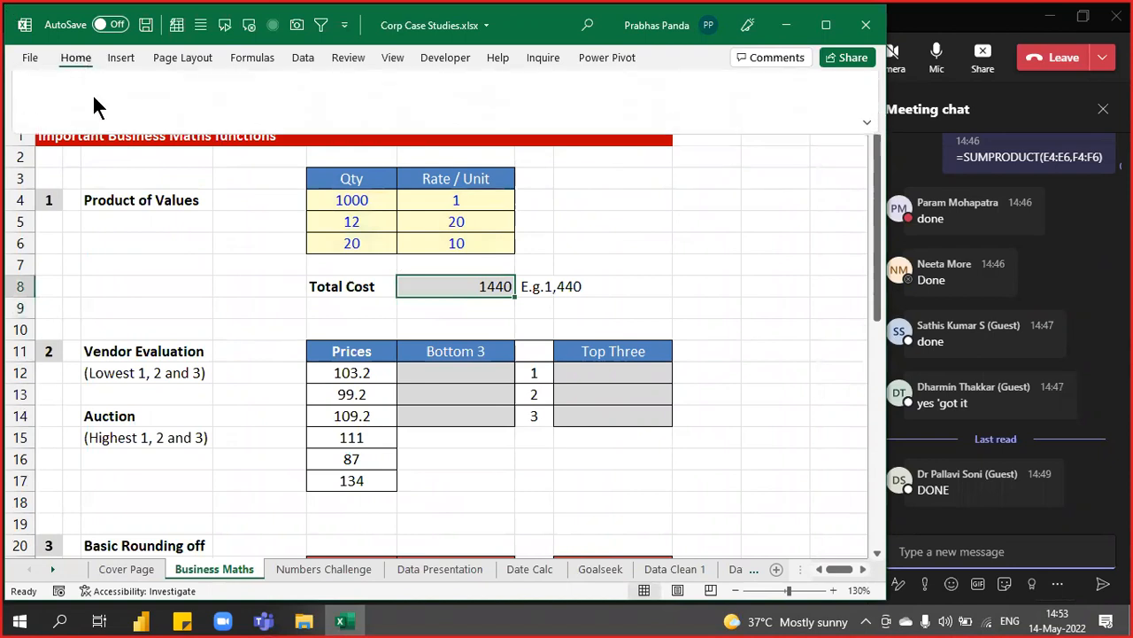
click(194, 126)
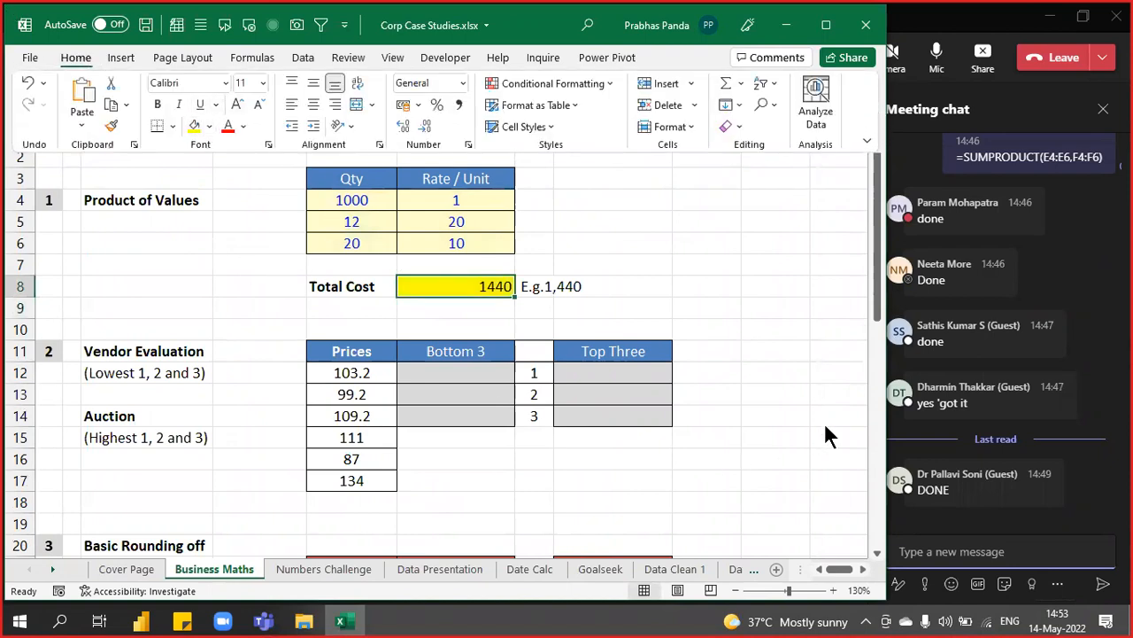
text(hac)
key(Escape)
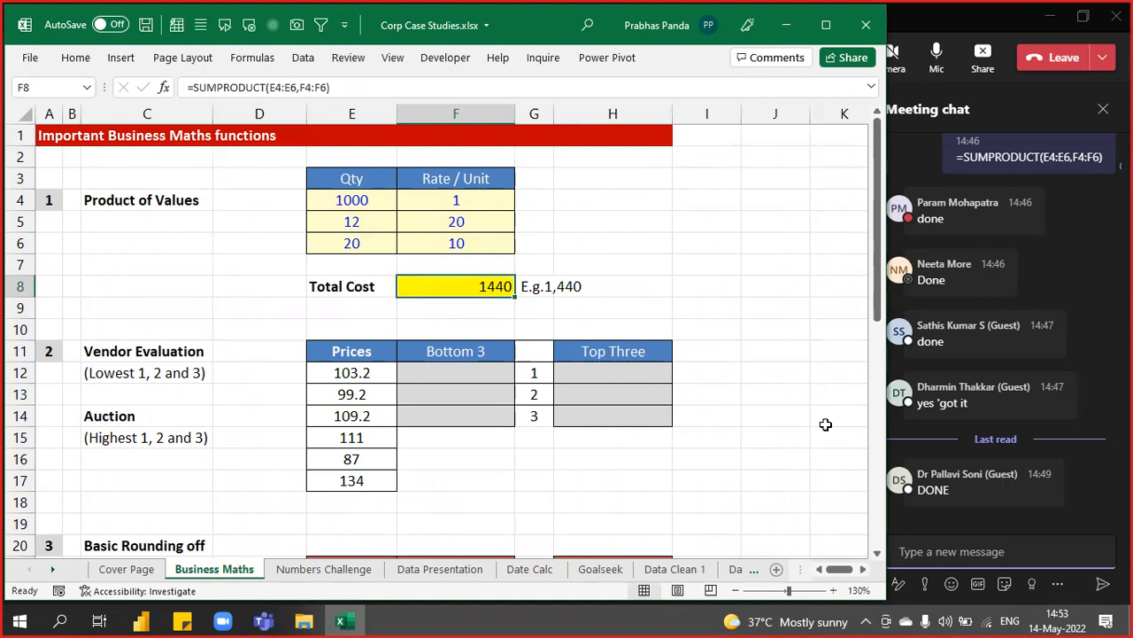
key(alt+h)
key(a)
key(c)
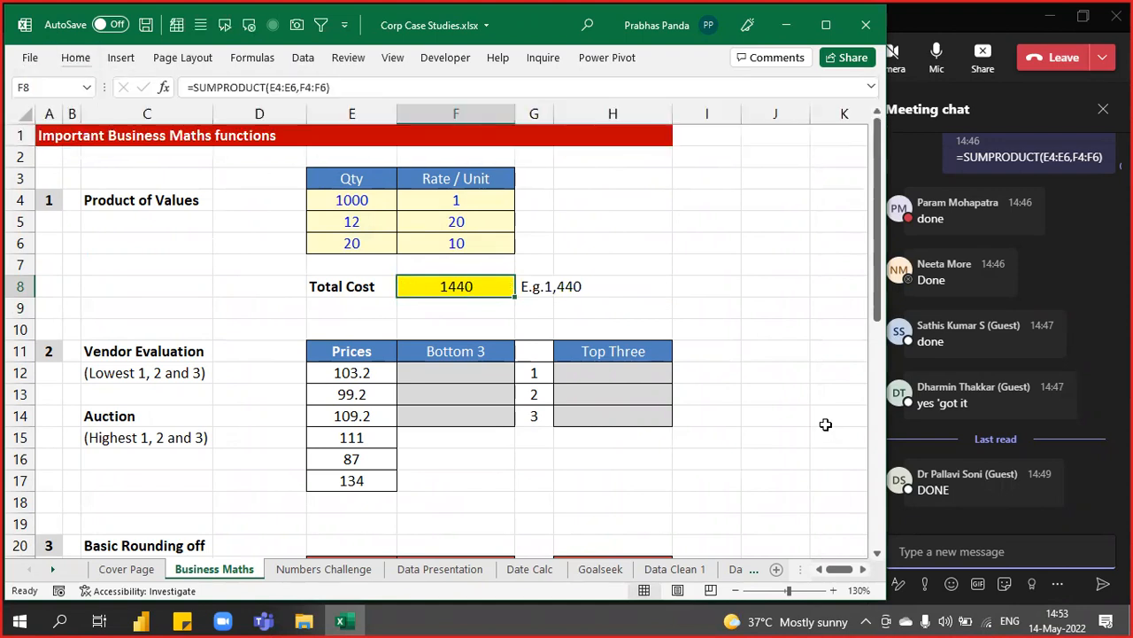
Replace the example in G8 with the Total Cost formula shown as text, =SUMPRODUCT(E4:E6,F4:F6), with F8 and G8 in bold
key(F2)
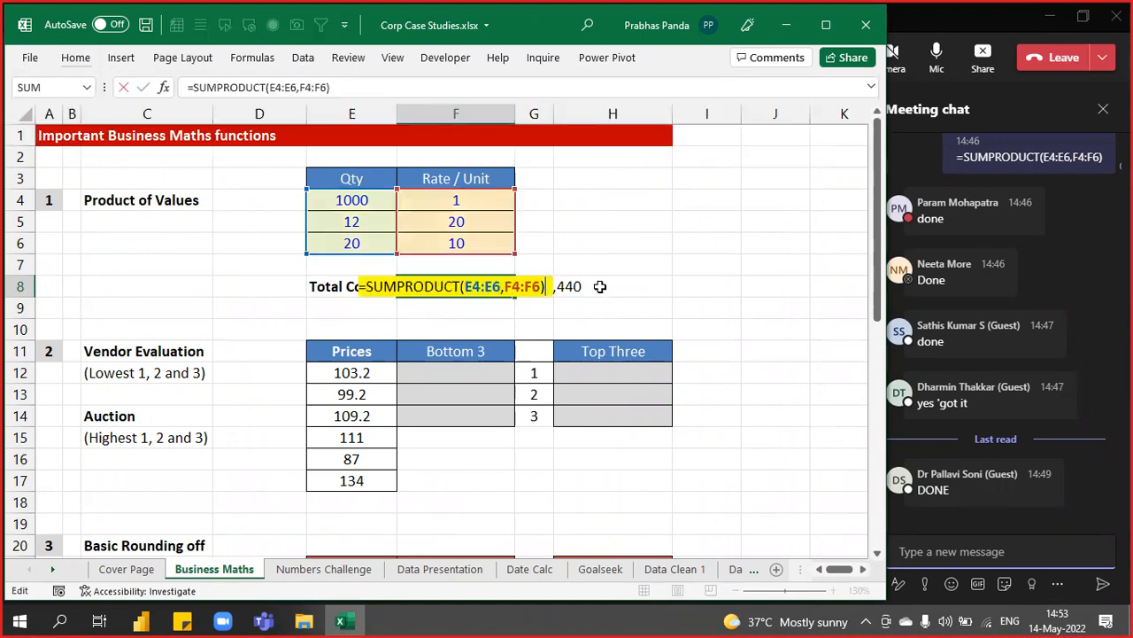
key(shift+Home)
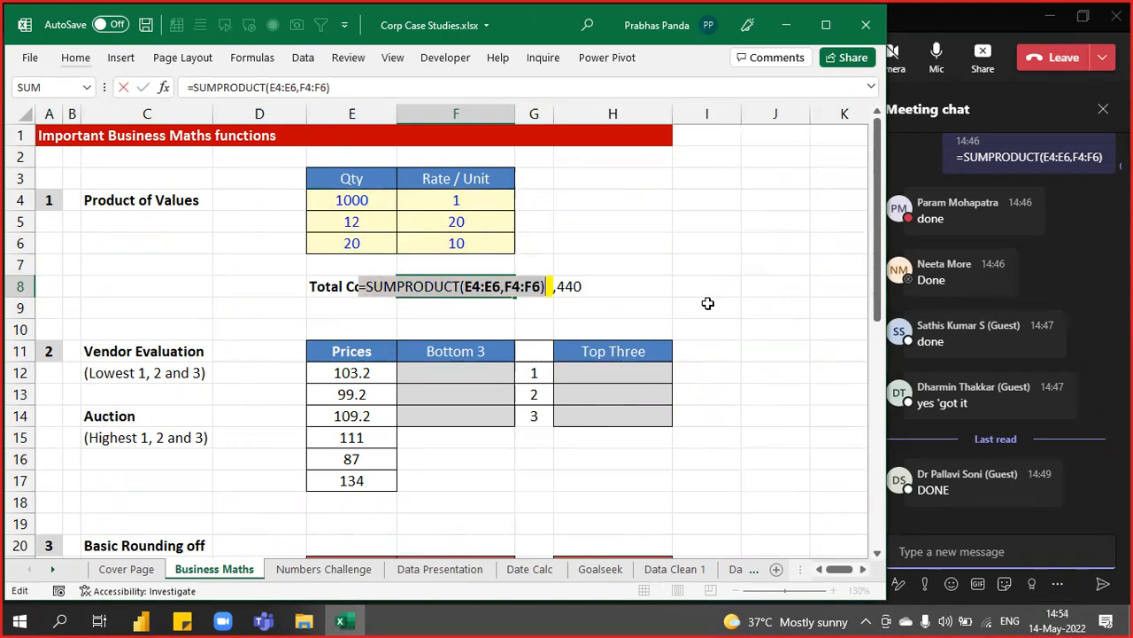
key(ctrl+c)
key(Escape)
key(Right)
key(BackSpace)
key(ctrl+v)
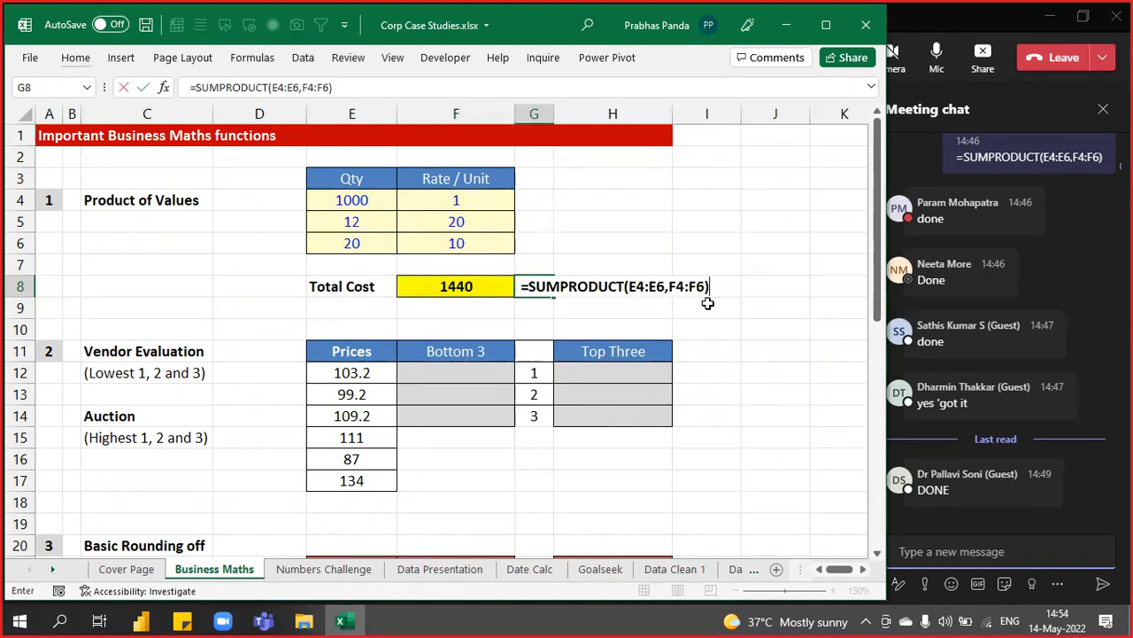
key(Return)
key(Up)
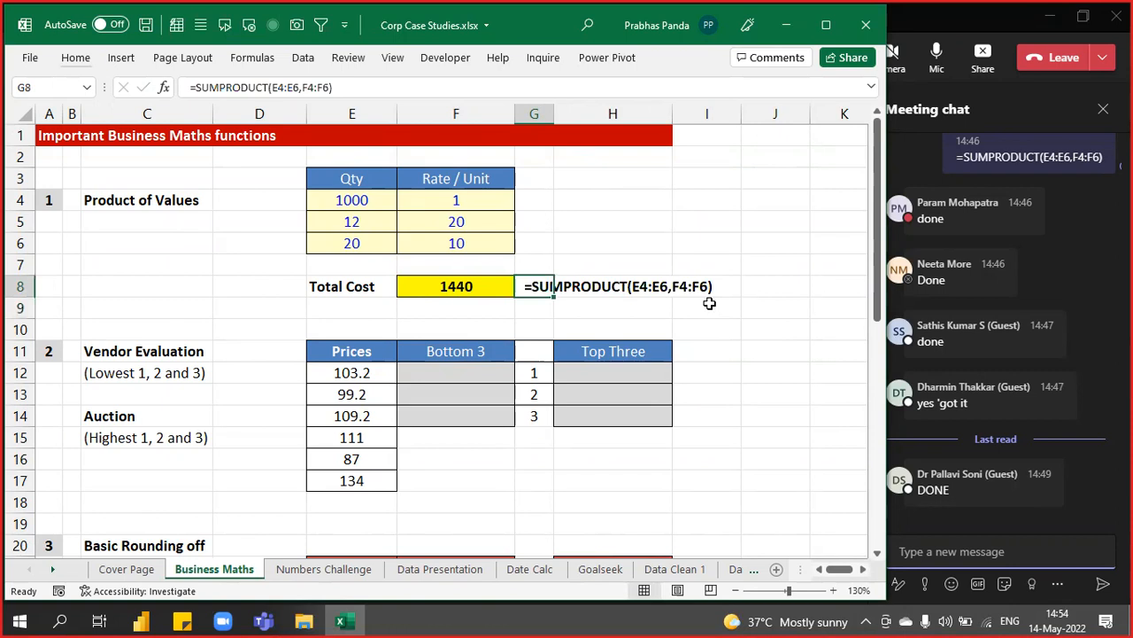
Examine the Vendor Evaluation exercise and its price list in E12:E17
key(Down)
key(Down)
key(Down)
key(Left)
key(Left)
key(Left)
key(Left)
key(Left)
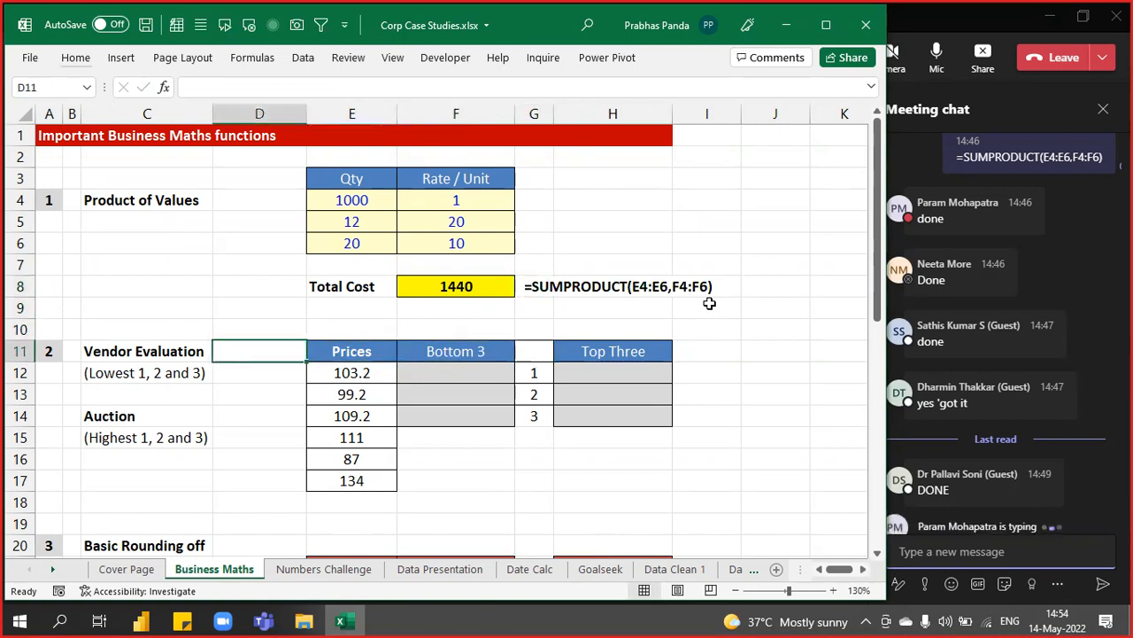
key(Right)
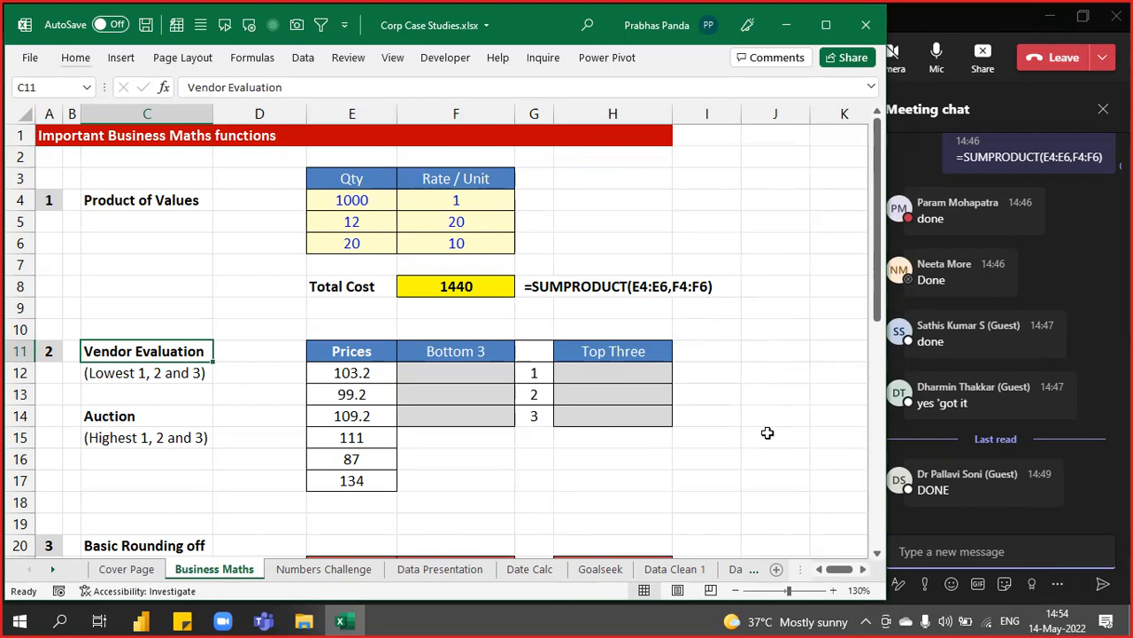
drag(379, 368, 380, 479)
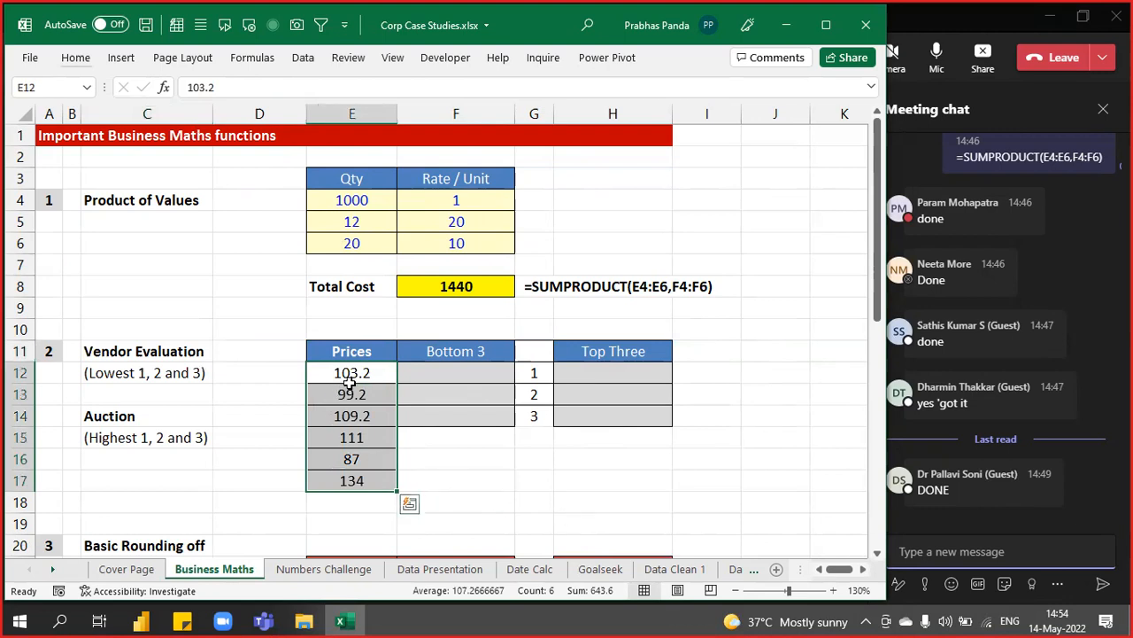
key(ctrl+q)
key(Escape)
click(253, 372)
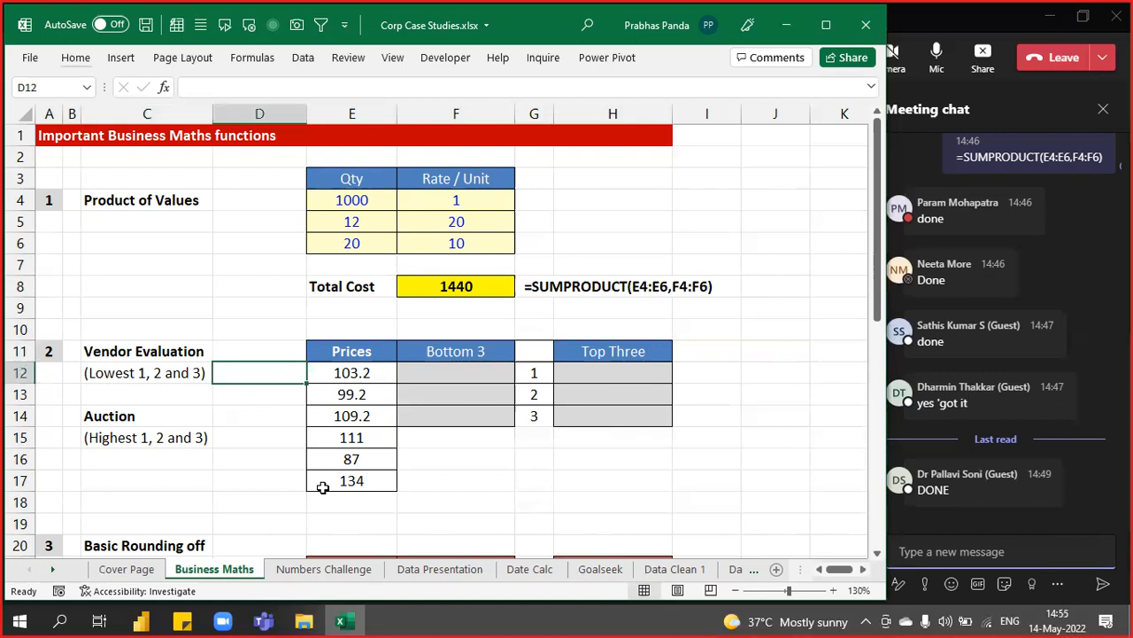
Enter 87 in D12 as the lowest price of the Vendor Evaluation list
key(Right)
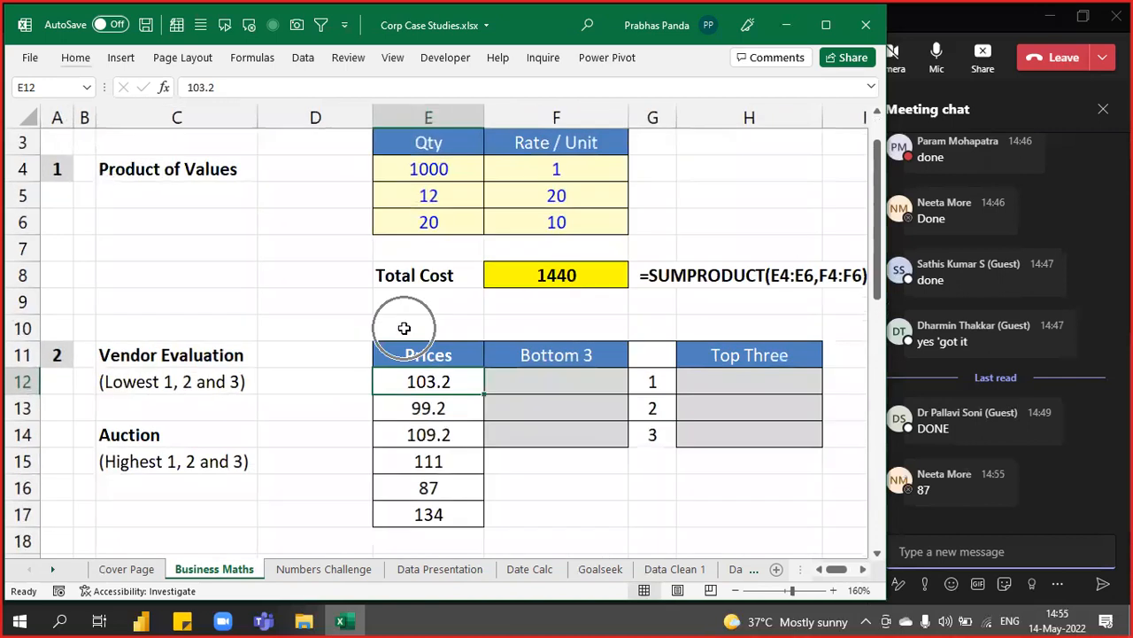
scroll(402, 327, up, 3)
scroll(404, 328, up, 1)
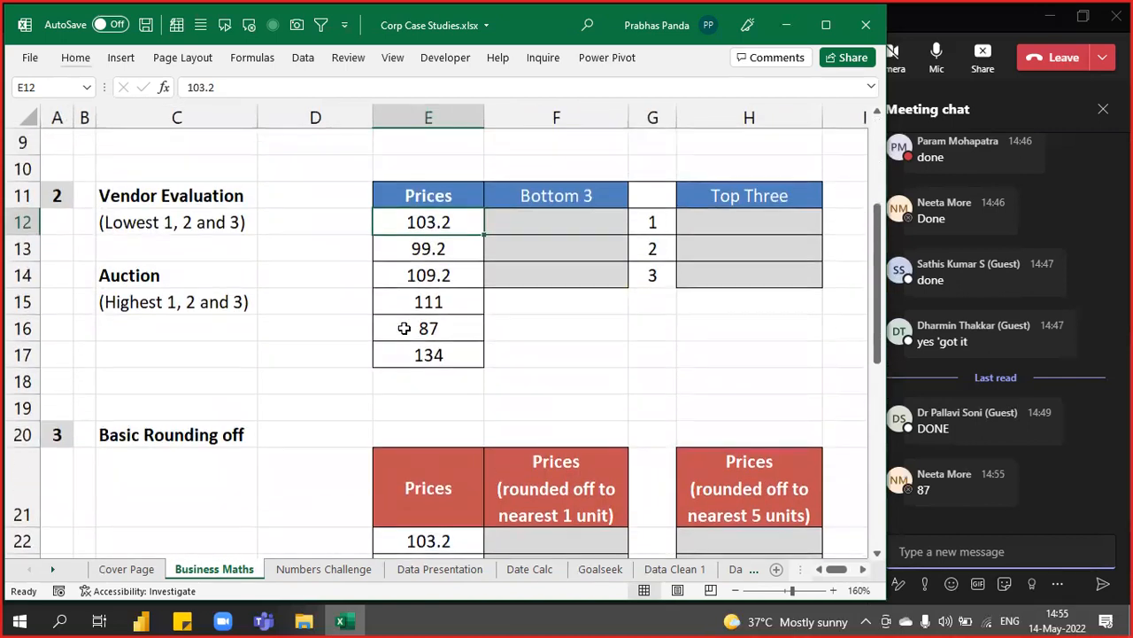
click(329, 219)
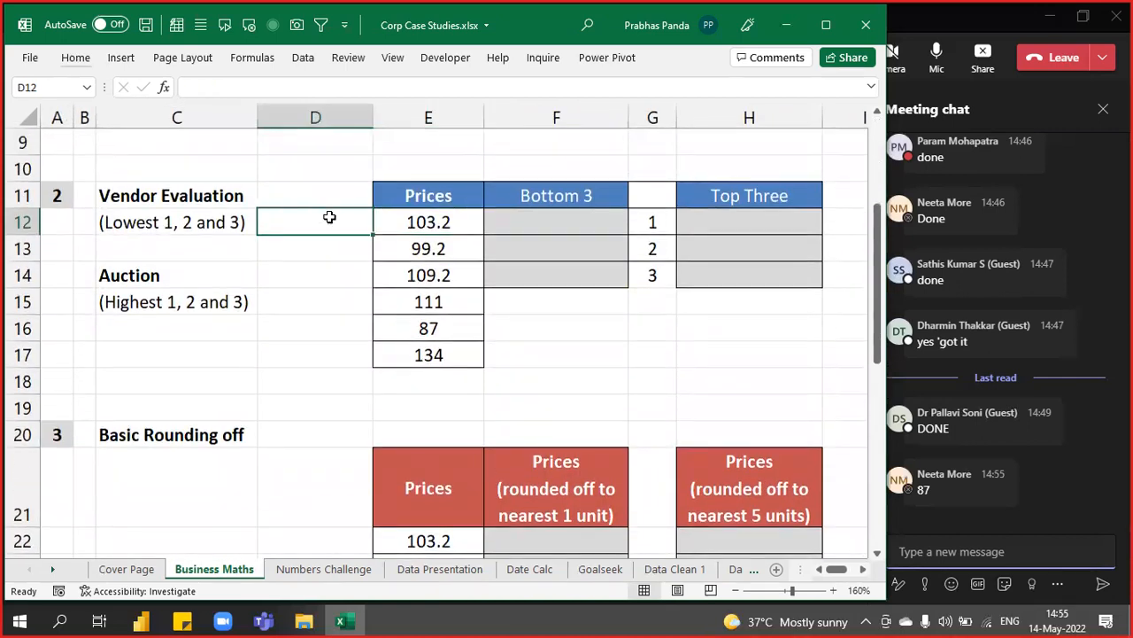
text(87)
key(Return)
Centre and bold the cells D12:D14 beside the price list
click(329, 218)
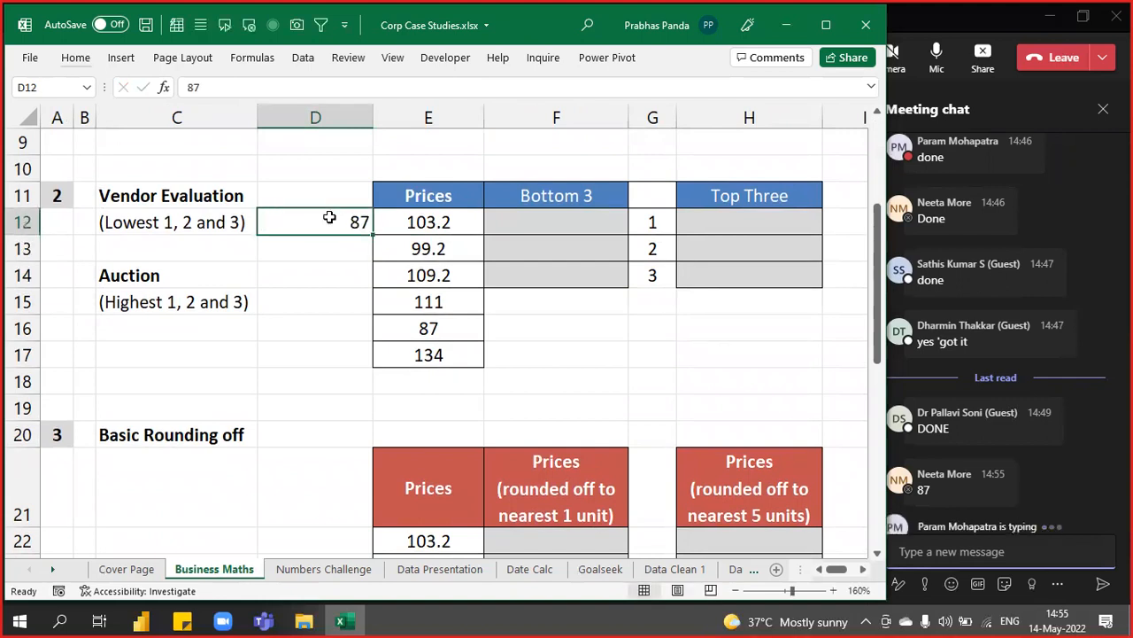
key(shift+Down)
key(shift+Down)
key(alt)
key(h)
key(a)
key(c)
key(ctrl+b)
Enter the second and third lowest prices, 99.2 in D13 and 103.2 in D14
key(Down)
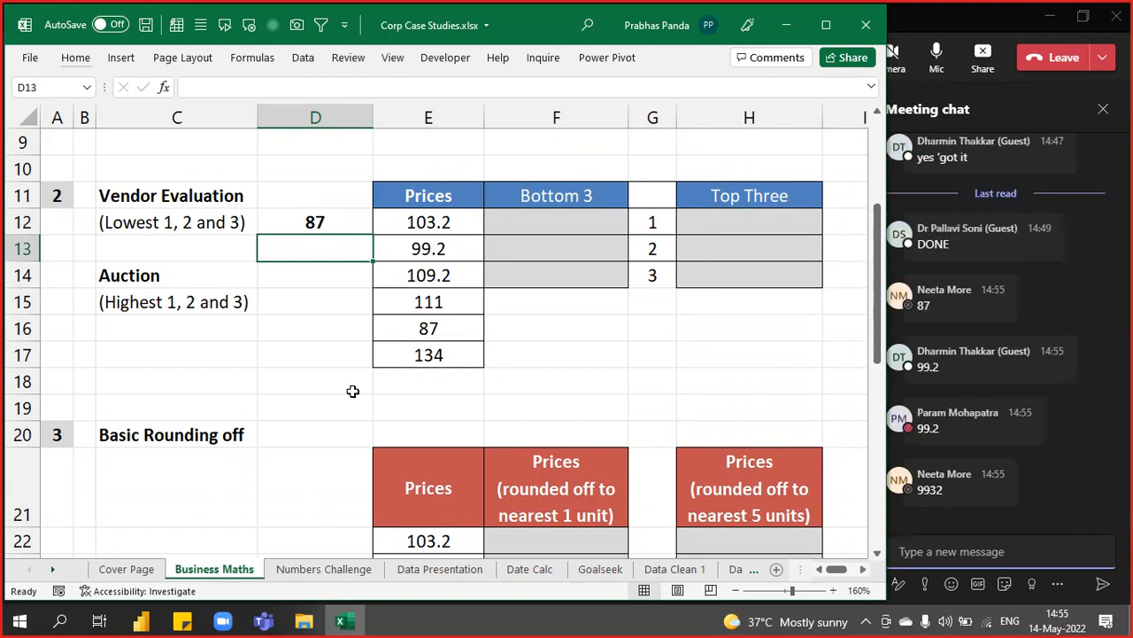
text(99.2)
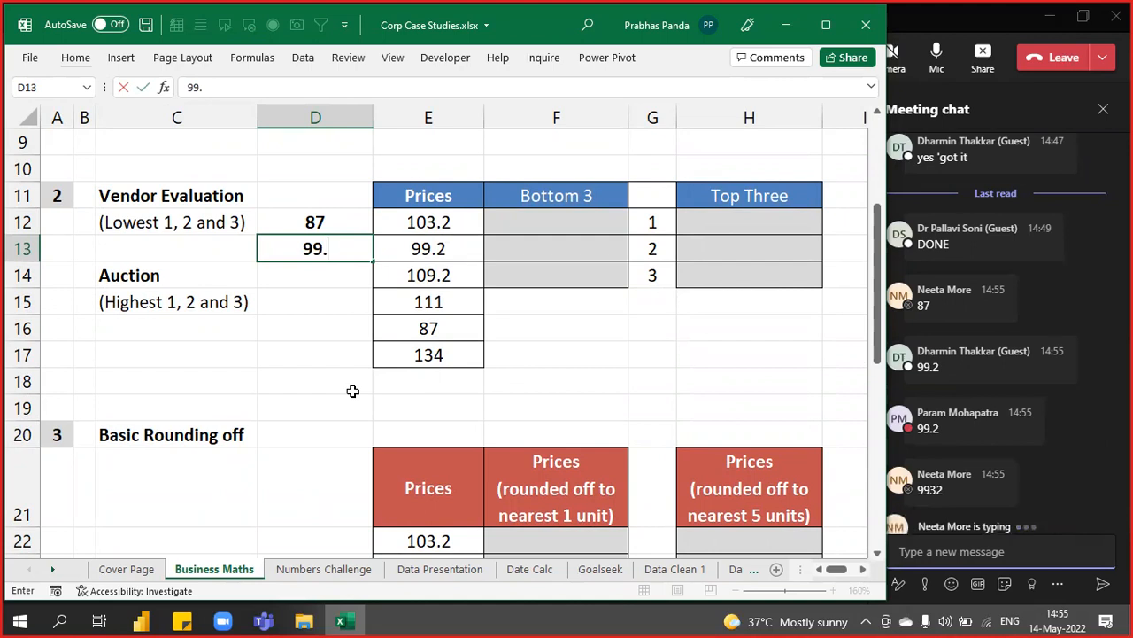
key(Return)
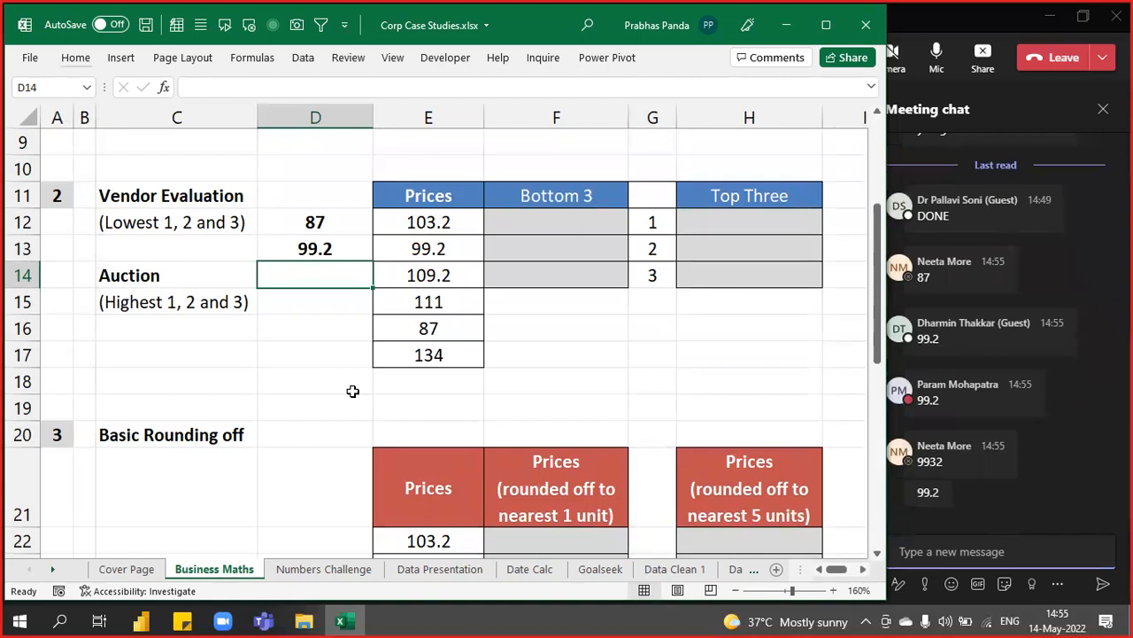
text(10)
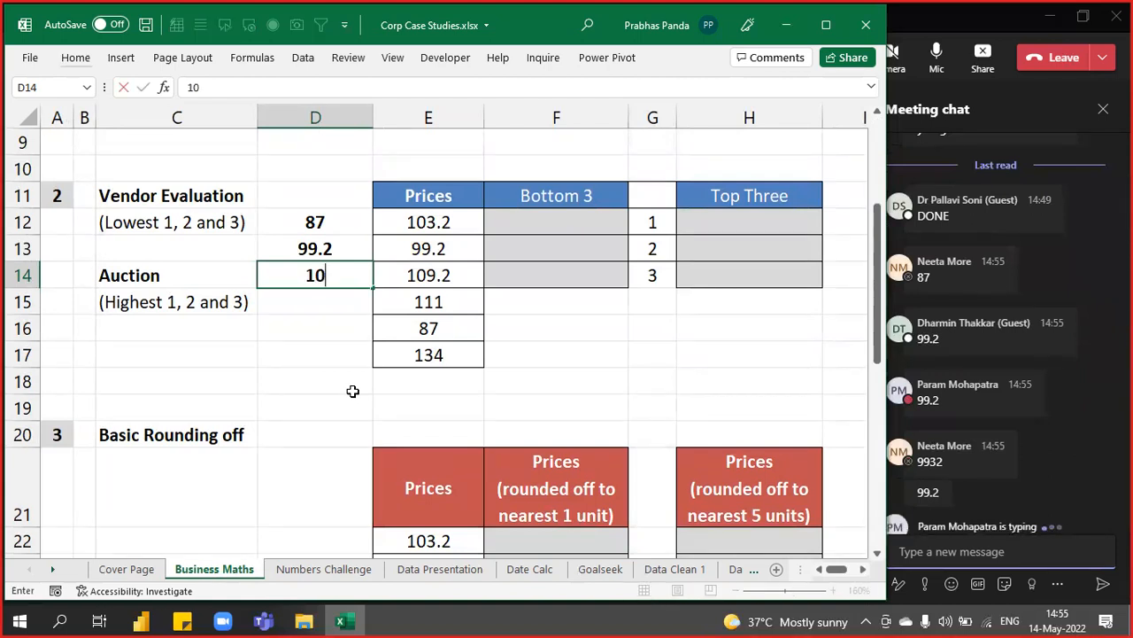
text(3.2)
key(Return)
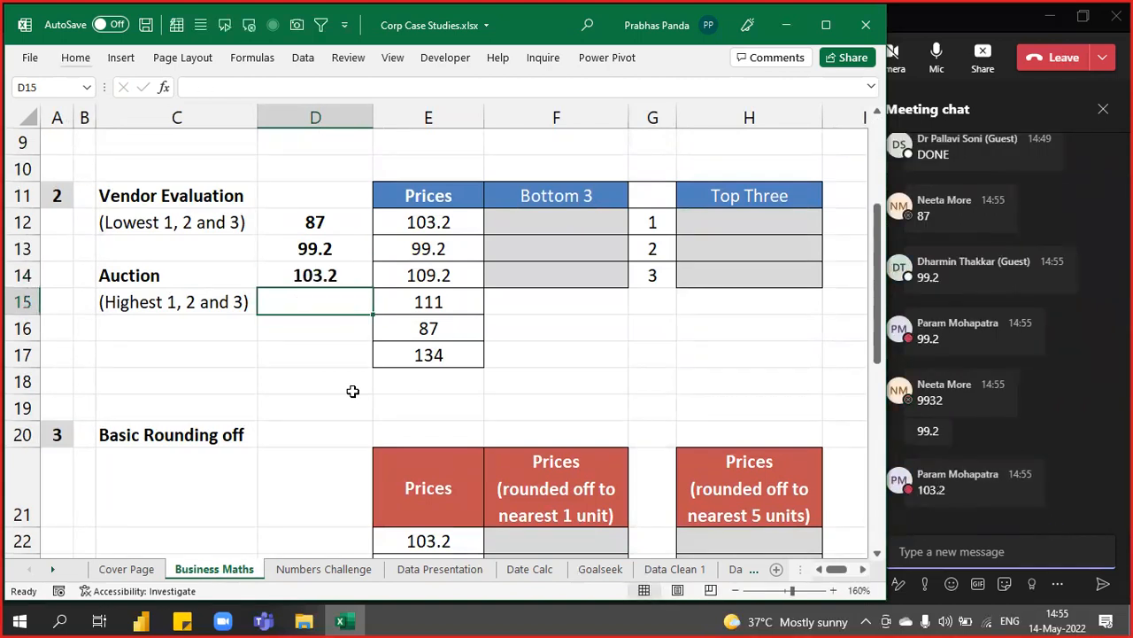
Examine the price list in E11:E17 against the three lowest prices in D12:D14
drag(451, 223, 481, 354)
drag(307, 220, 316, 294)
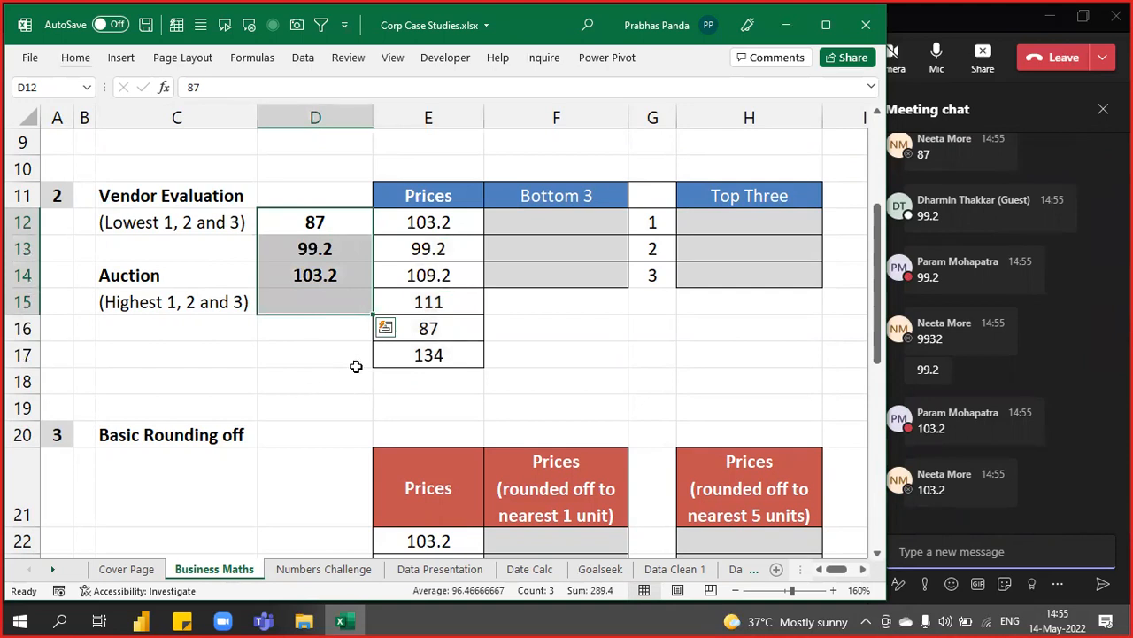
click(421, 223)
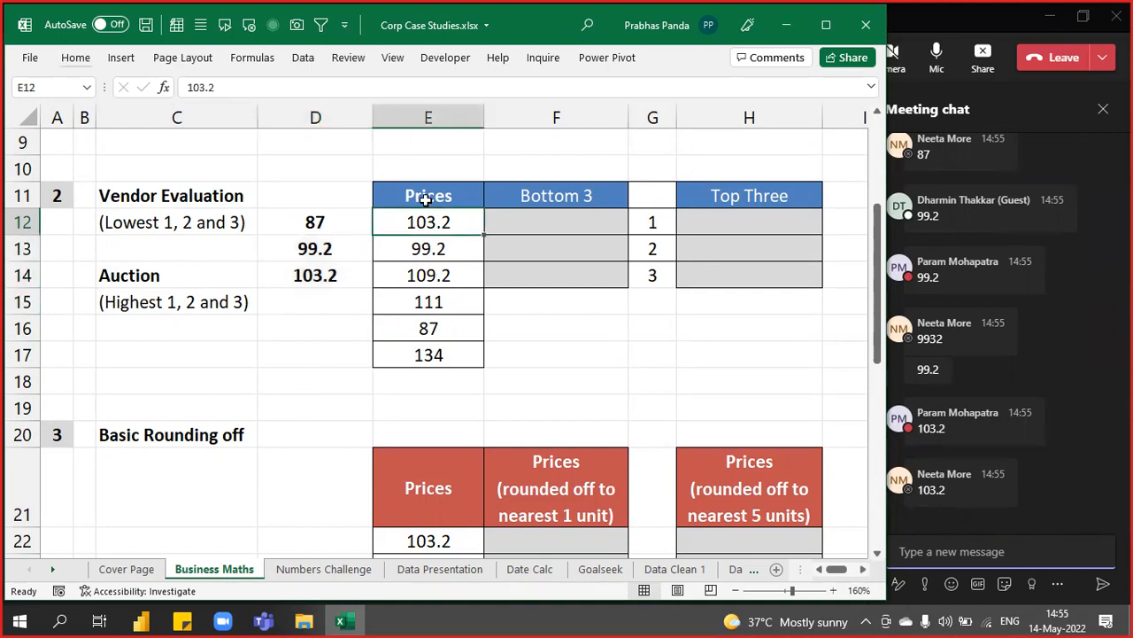
click(426, 199)
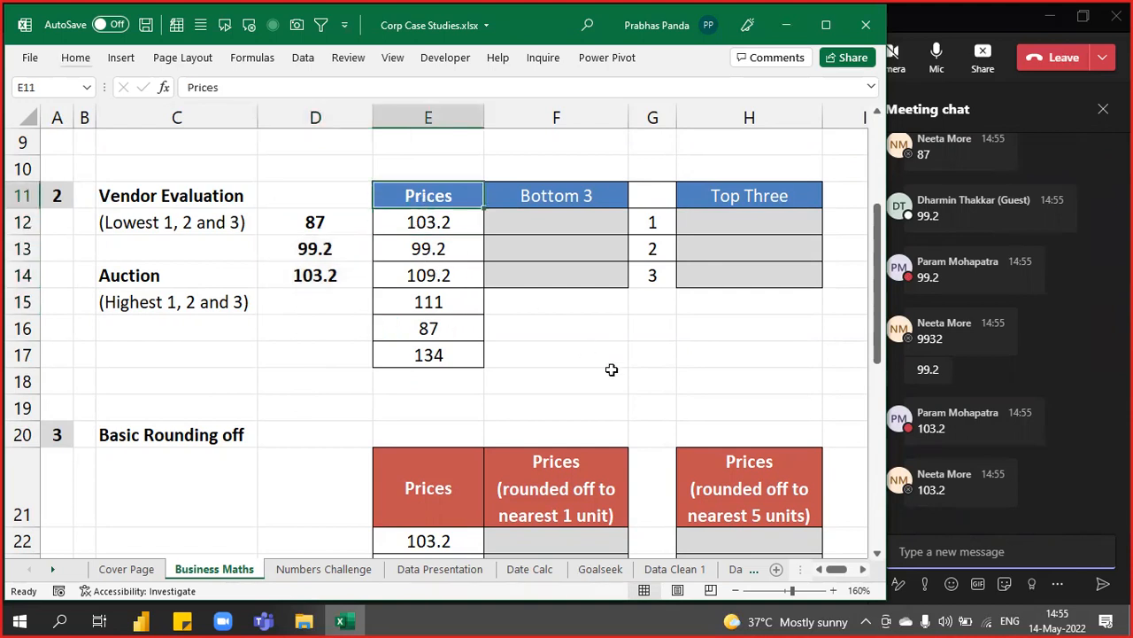
key(ctrl+shift+Down)
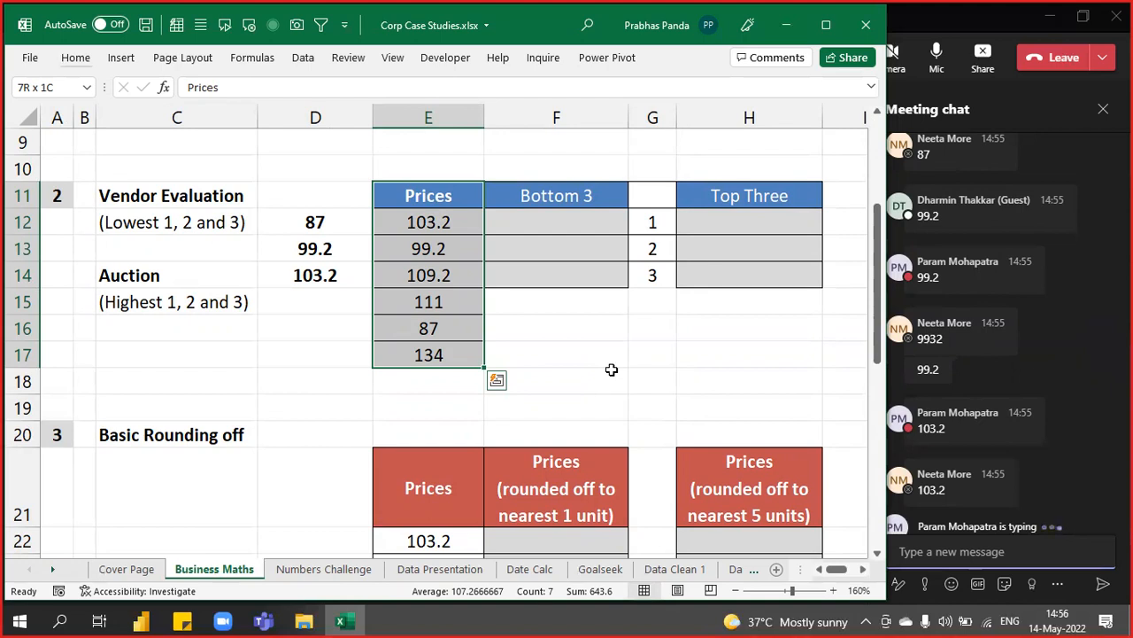
drag(477, 214, 477, 348)
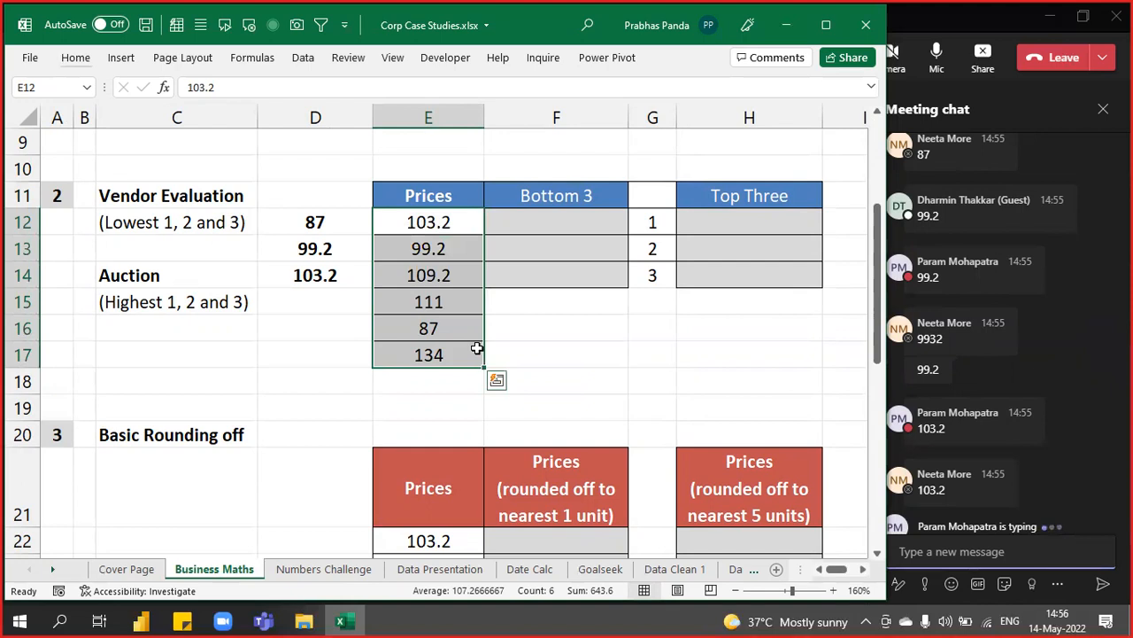
drag(435, 222, 438, 272)
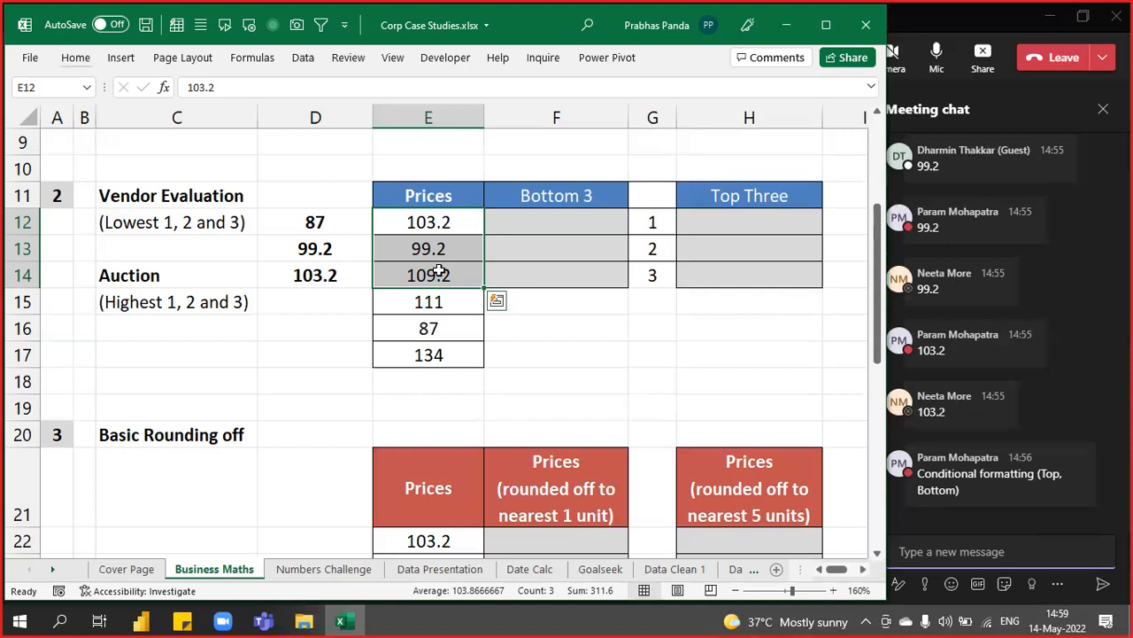
Create a new blank workbook and add a second sheet named DAYBOOK
key(ctrl+n)
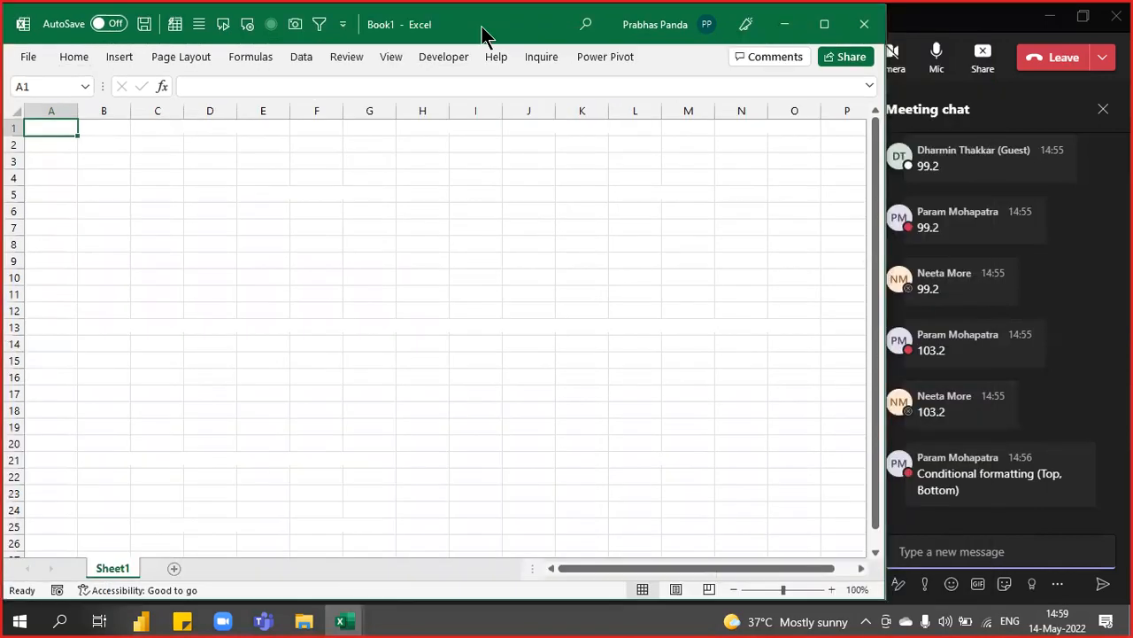
double_click(584, 71)
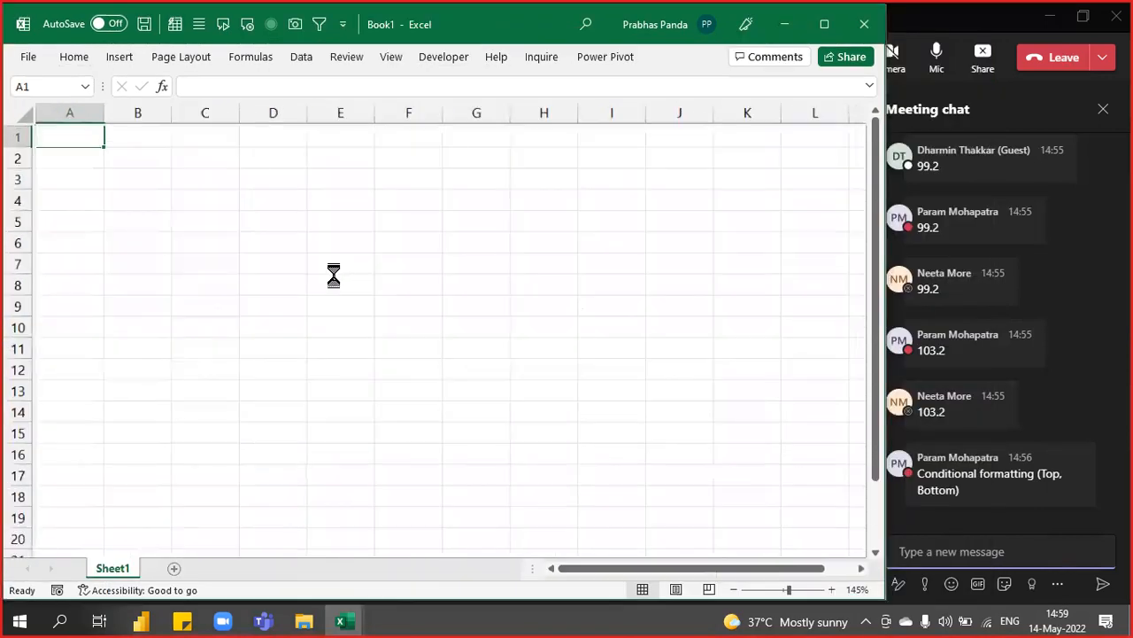
scroll(333, 275, up, 7)
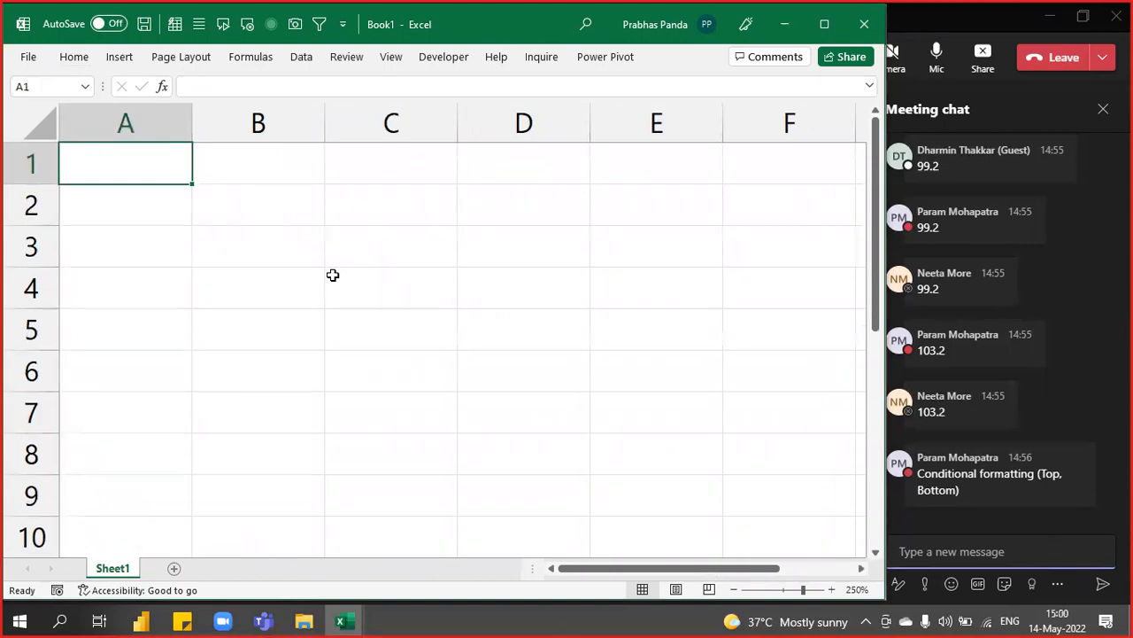
click(174, 569)
double_click(167, 571)
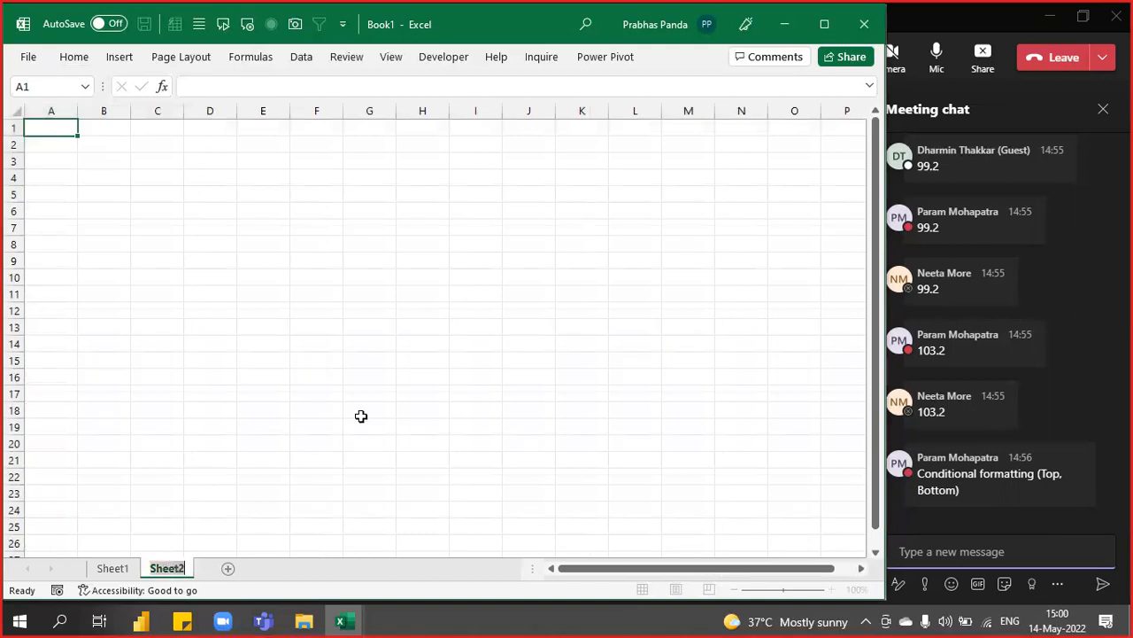
text(DAYBOO)
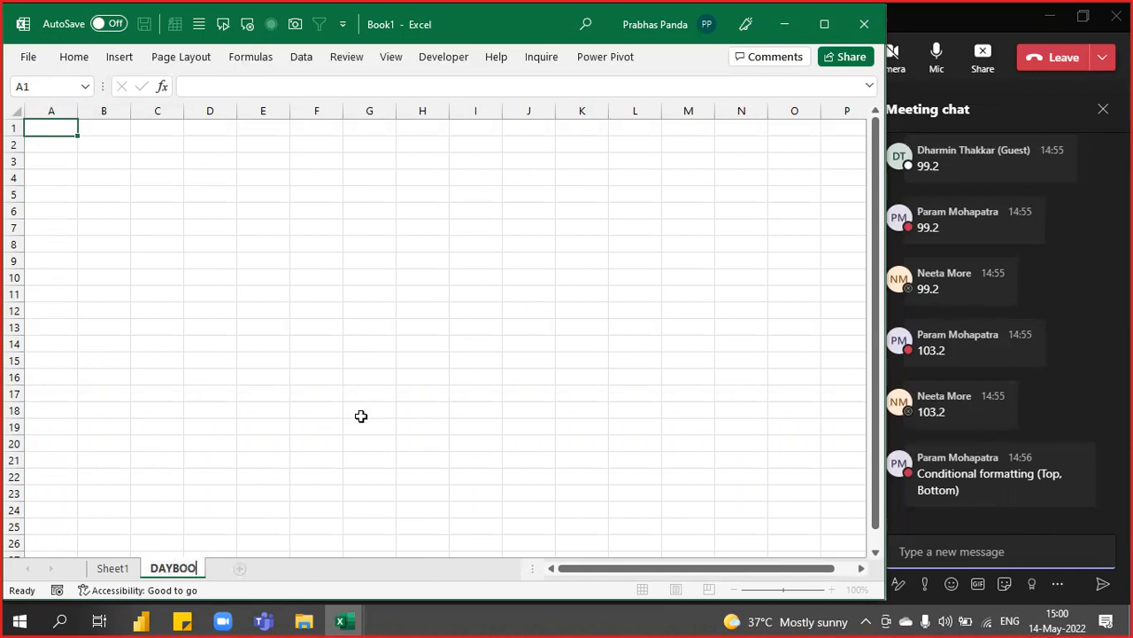
text(K)
key(Return)
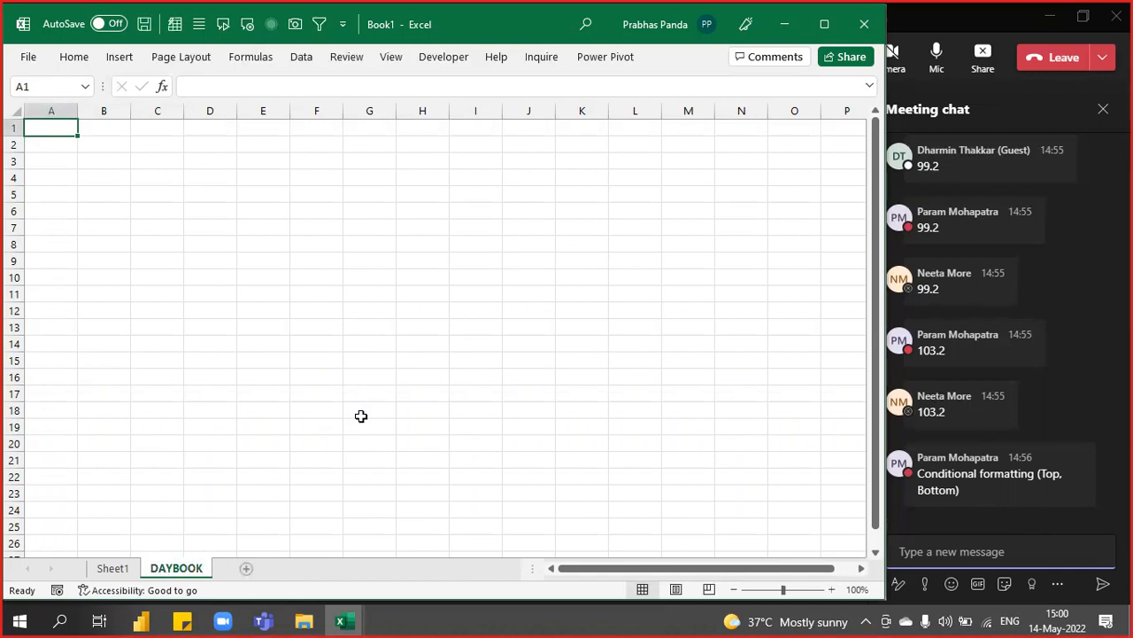
Rename Sheet1 of the new workbook as SUMMARY
scroll(280, 273, up, 8)
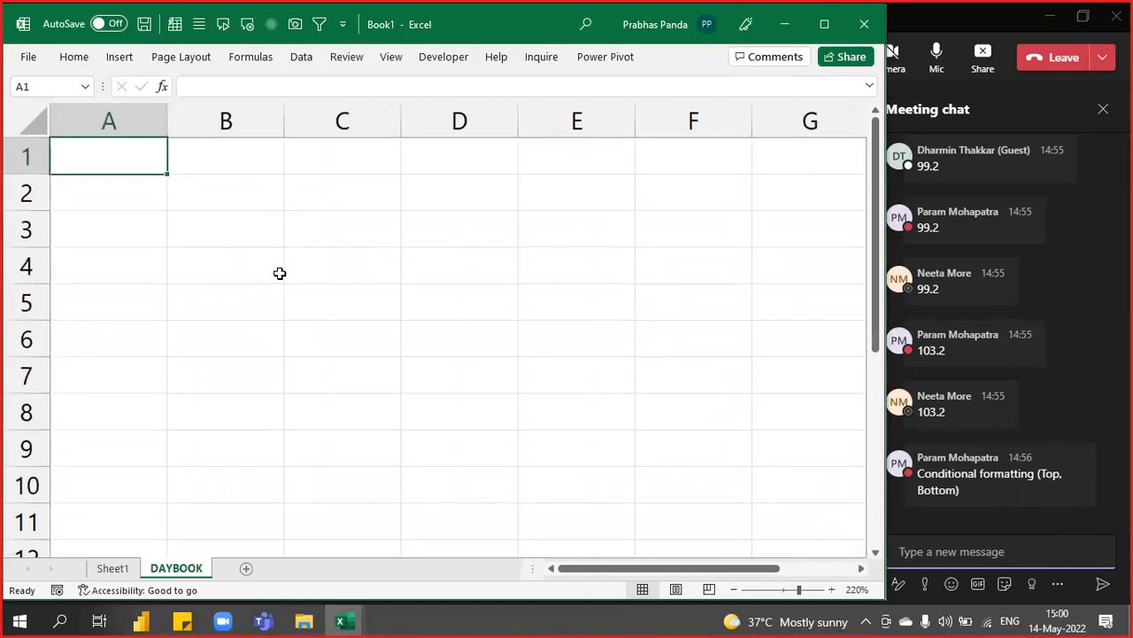
drag(139, 162, 803, 484)
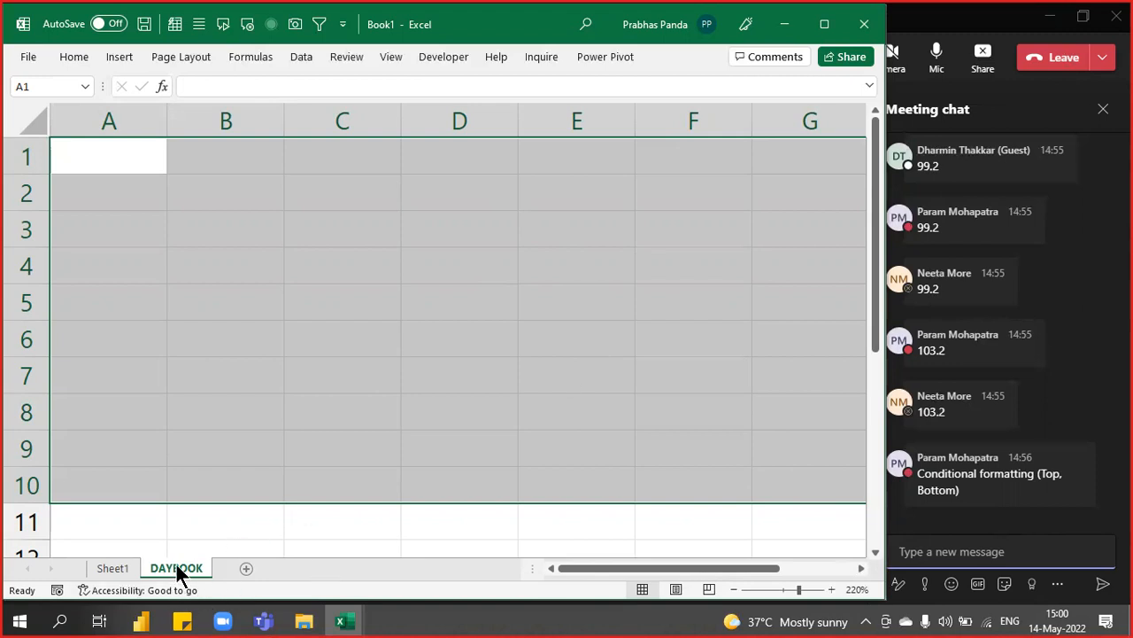
click(129, 563)
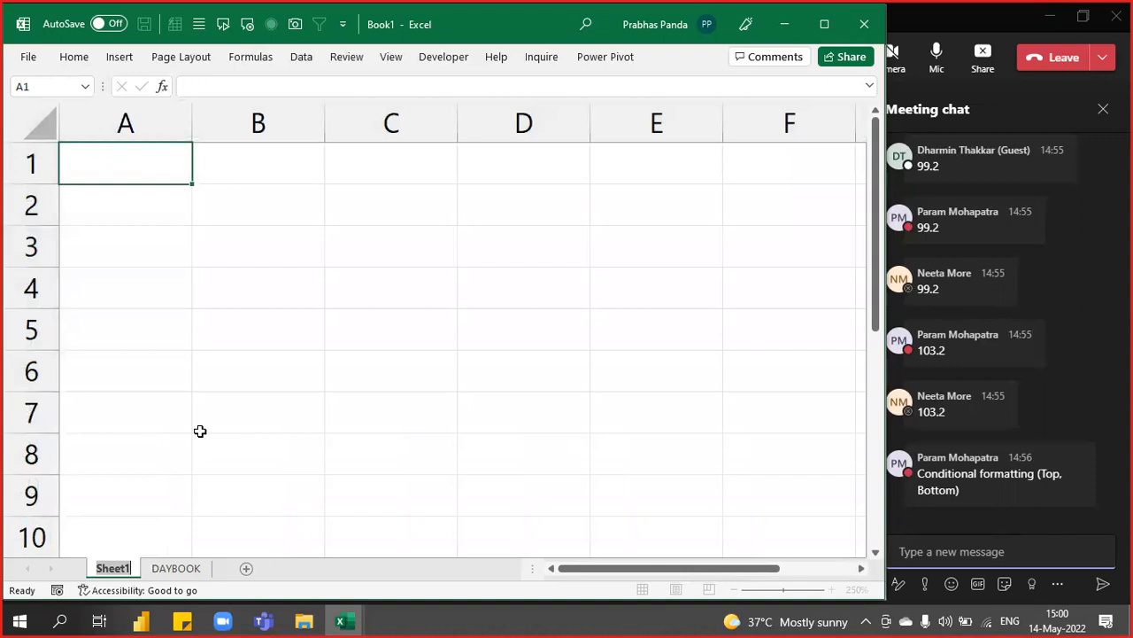
text(SUMMARY)
key(Return)
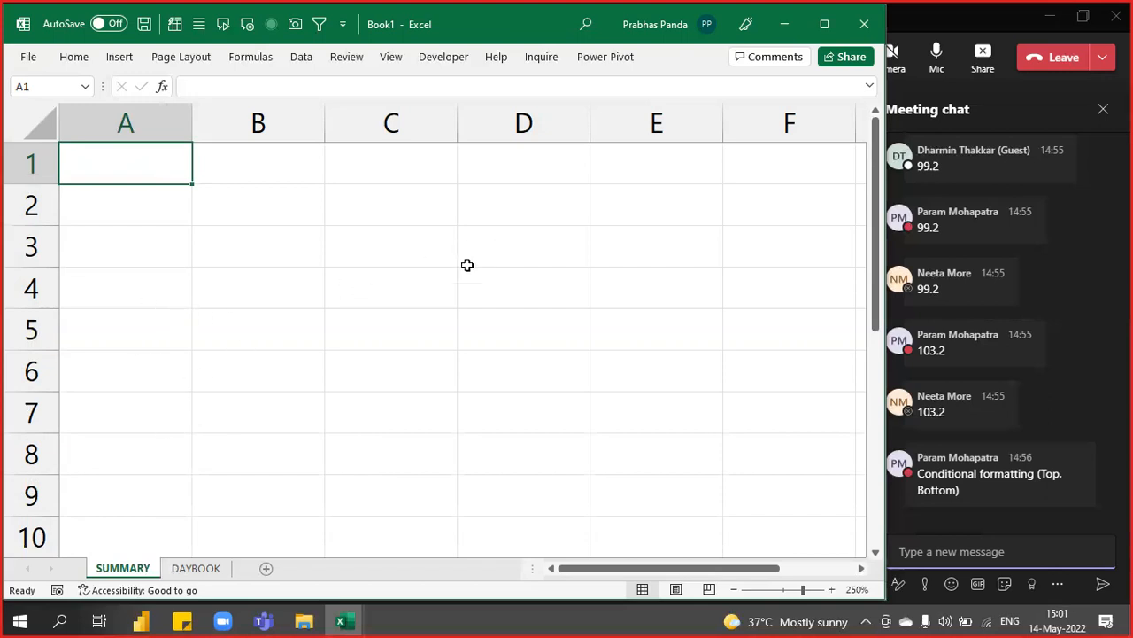
scroll(336, 321, down, 3)
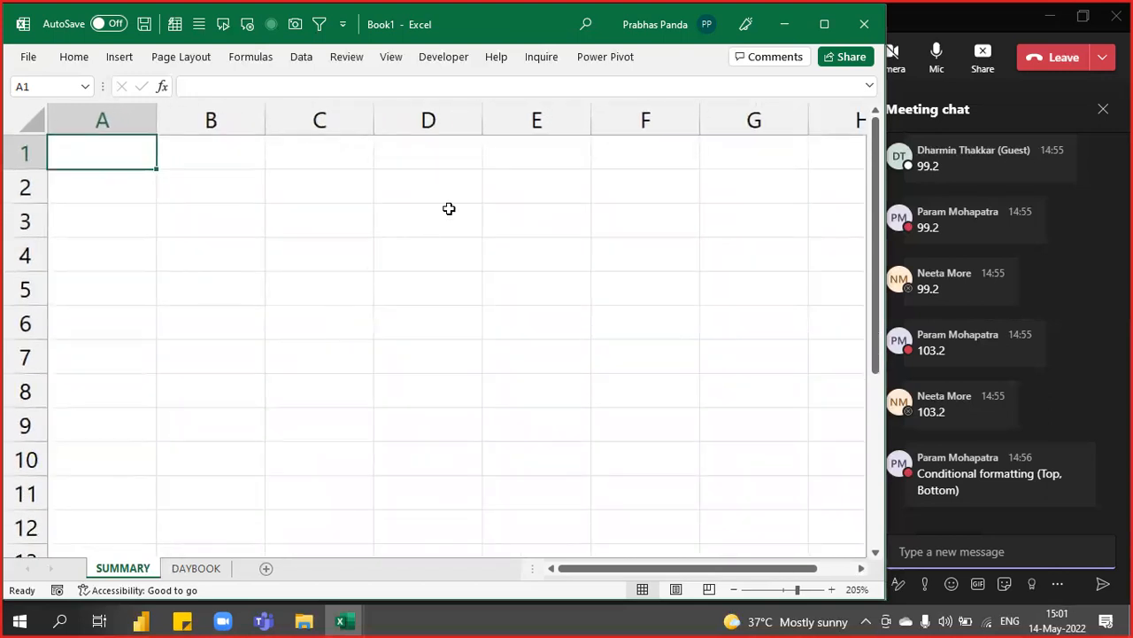
click(514, 116)
key(ctrl+shift+Right)
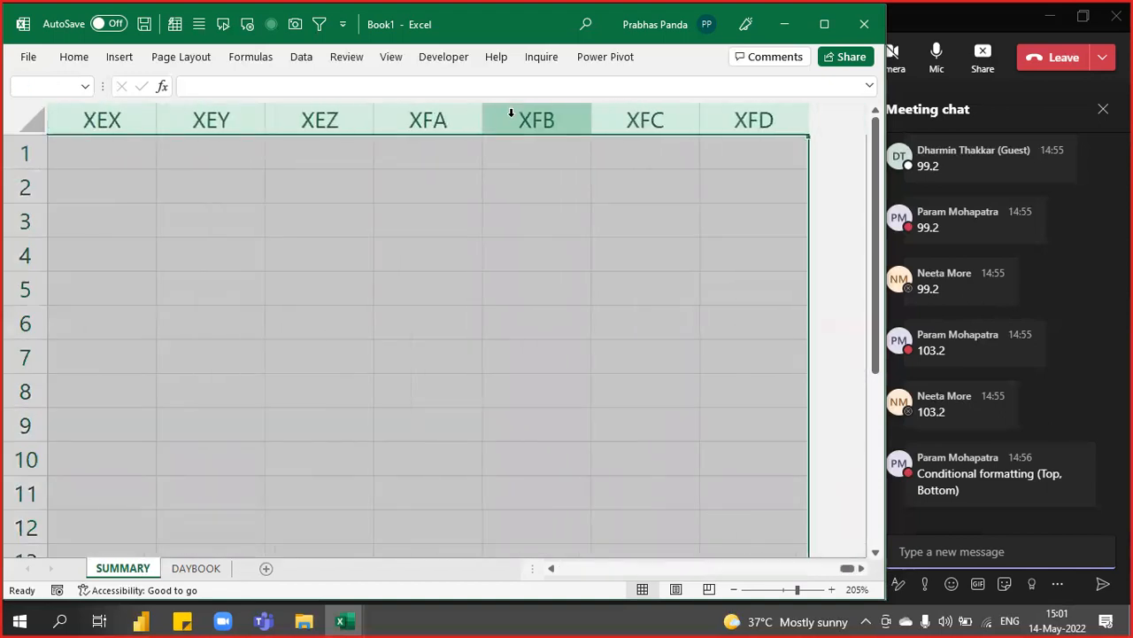
key(ctrl+BackSpace)
key(Left)
key(Right)
key(Right)
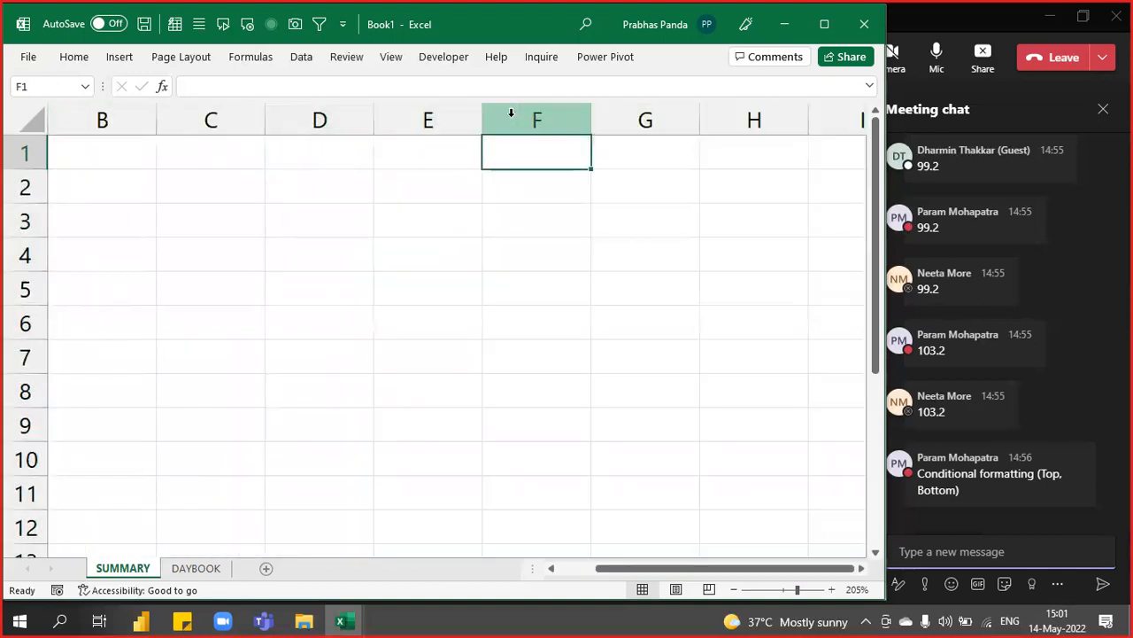
Hide all columns of the SUMMARY sheet from column F to the last one
click(511, 113)
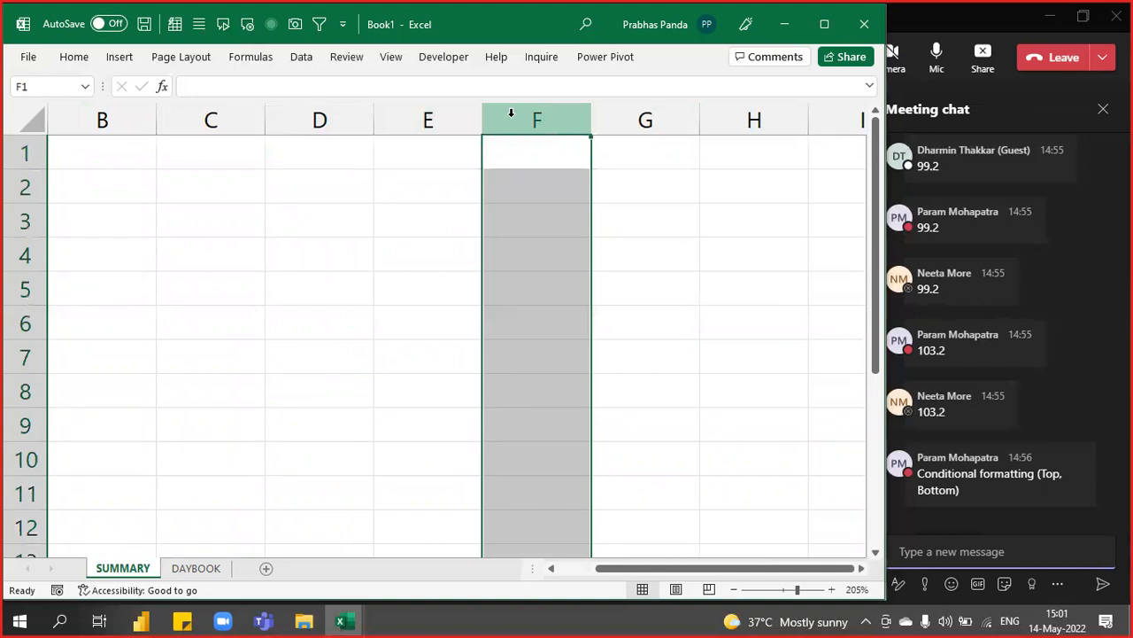
key(ctrl+shift+Right)
key(ctrl+BackSpace)
key(ctrl+0)
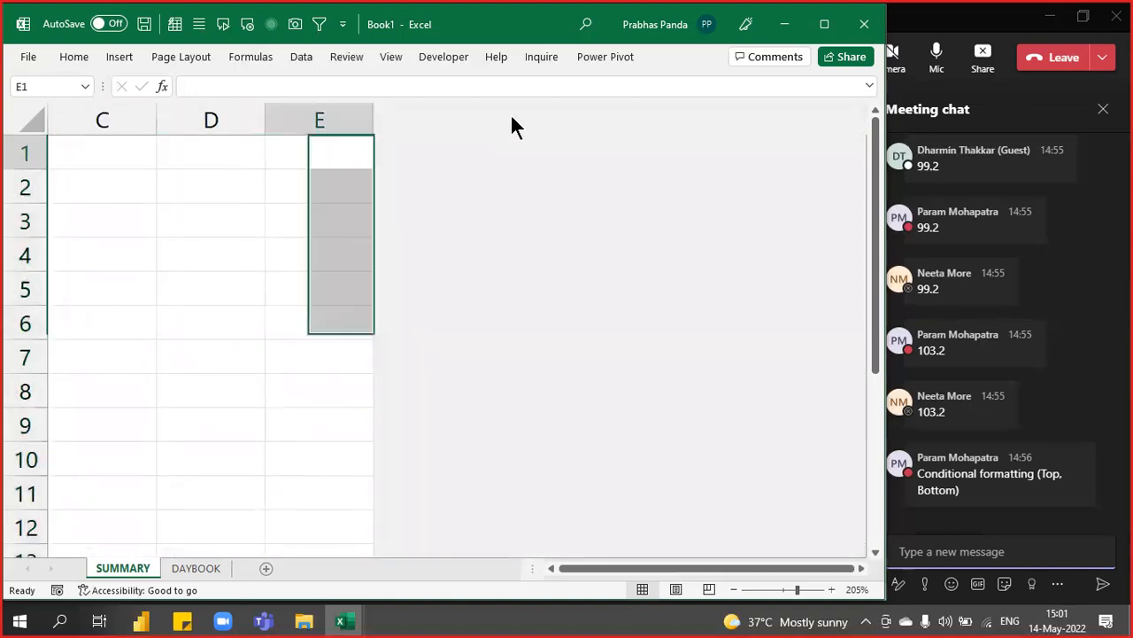
Hide all rows of the SUMMARY sheet from row 9 to the last one
key(ctrl+Home)
key(Down)
key(Down)
key(Down)
key(Down)
key(Down)
key(Down)
key(Down)
key(Down)
key(Down)
key(Up)
key(shift+space)
key(ctrl+shift+Down)
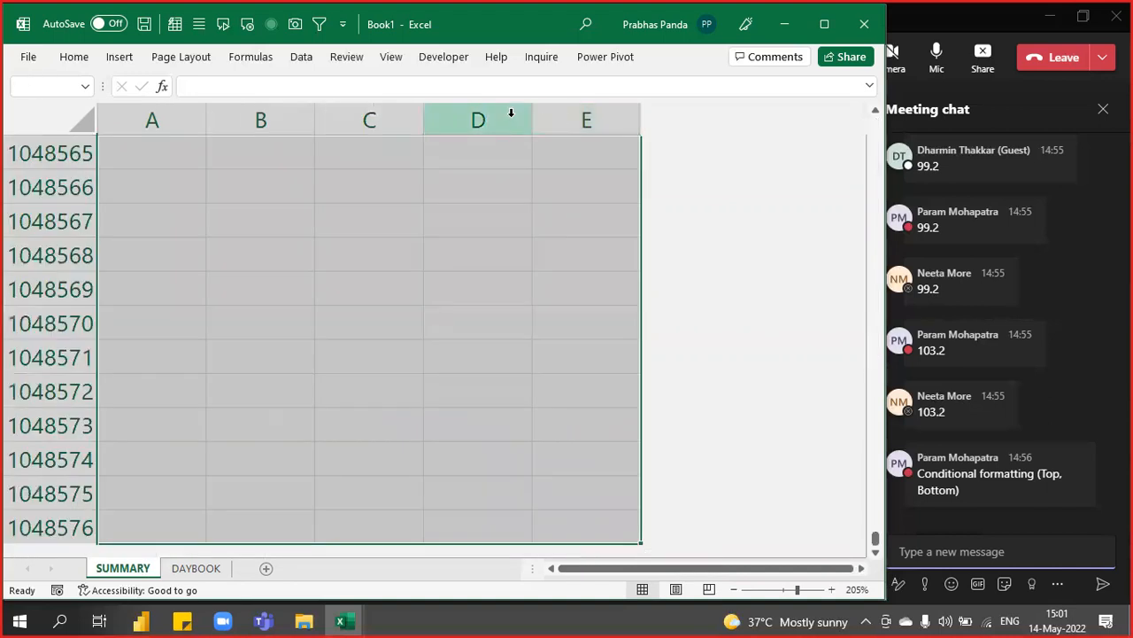
key(ctrl+9)
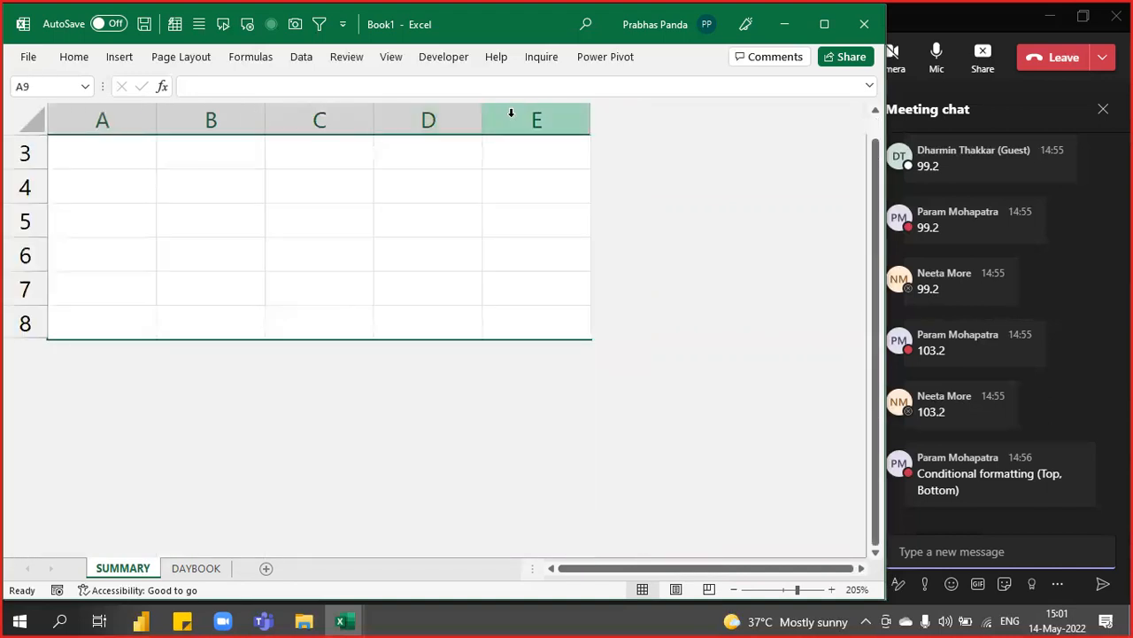
Enter the heading PRODUCTS in A1, auto-fit column A to it and make it bold
scroll(321, 314, up, 1)
ctrl+scroll(323, 314, up, 1)
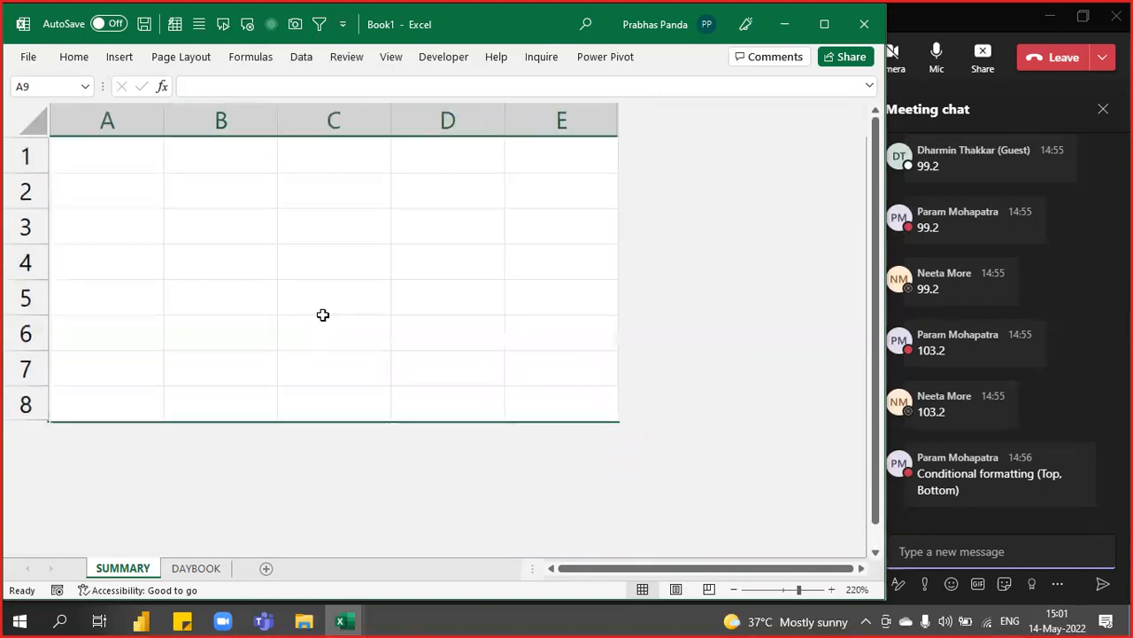
ctrl+scroll(323, 314, up, 1)
click(117, 161)
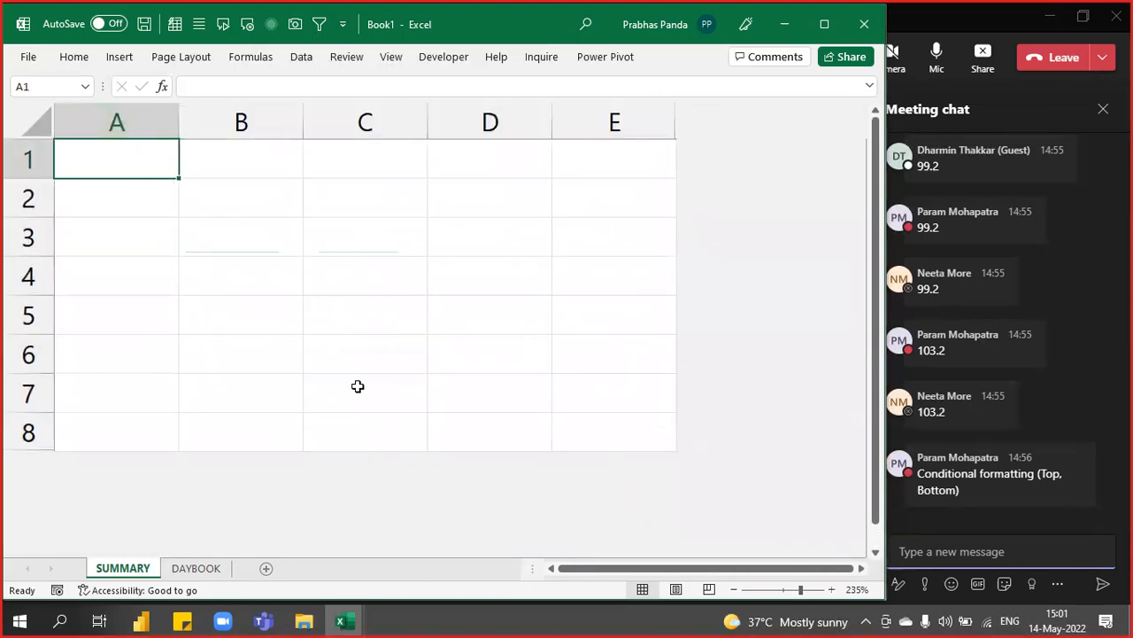
text(PRODUCTS)
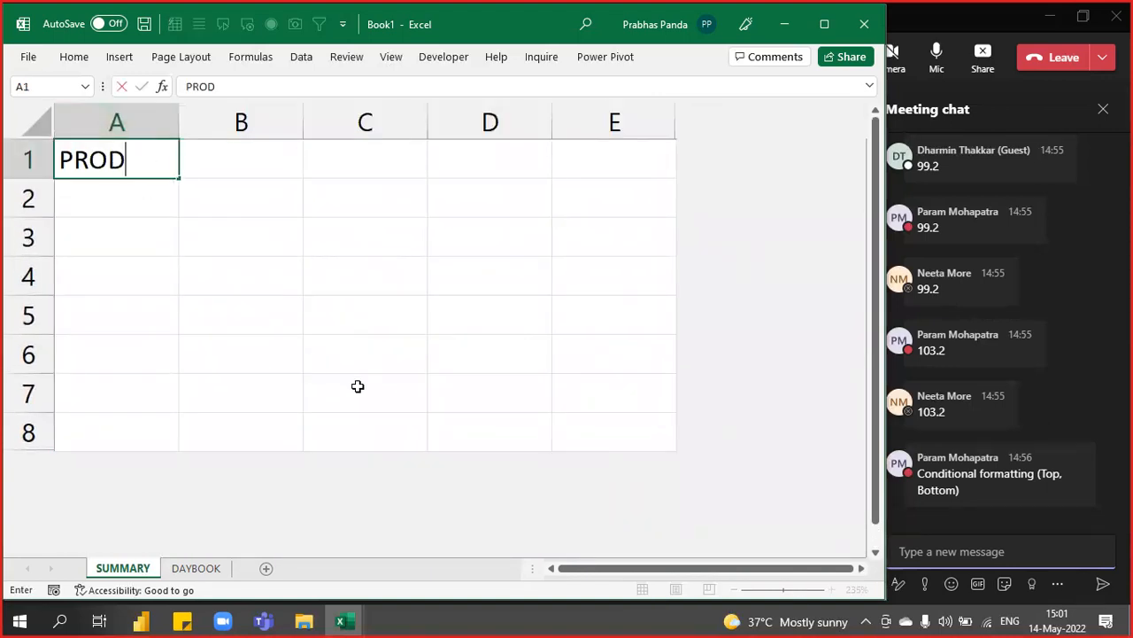
key(Return)
key(Up)
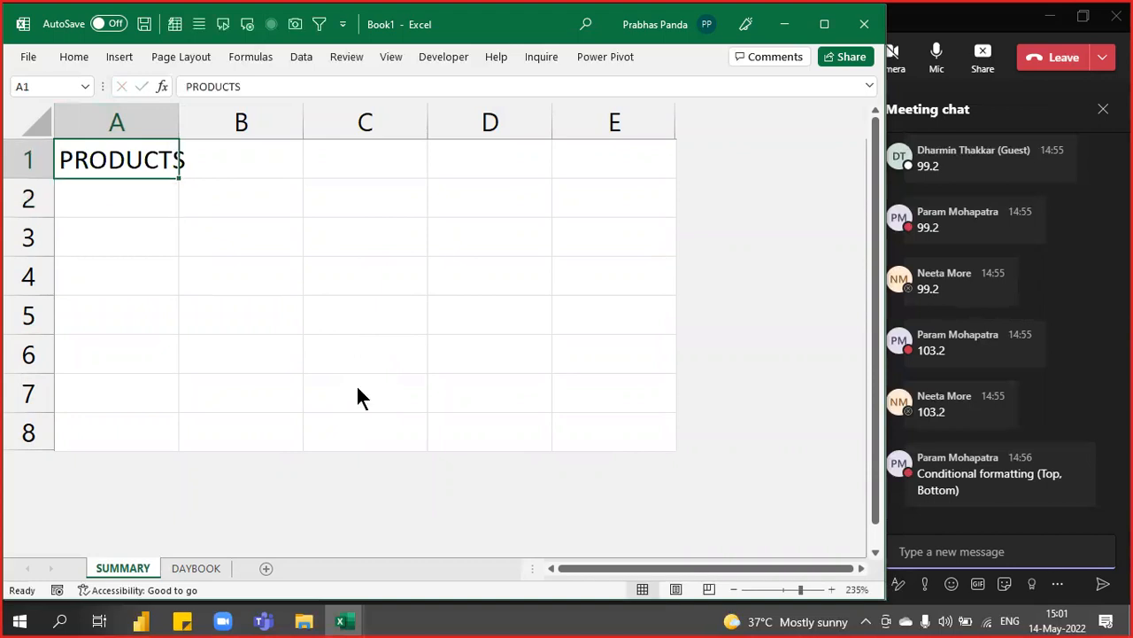
key(alt+h)
key(o)
key(i)
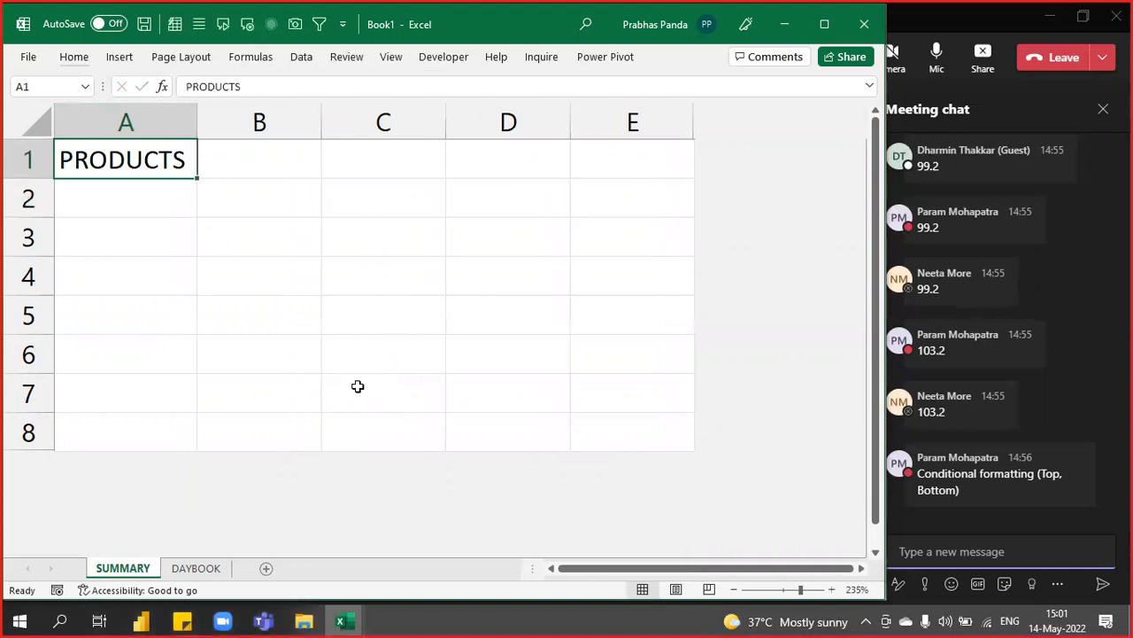
key(ctrl+b)
Add a data validation list with PR1,PR2,PR3,PR4,PR5 to B1 and choose PR3 from it
key(Right)
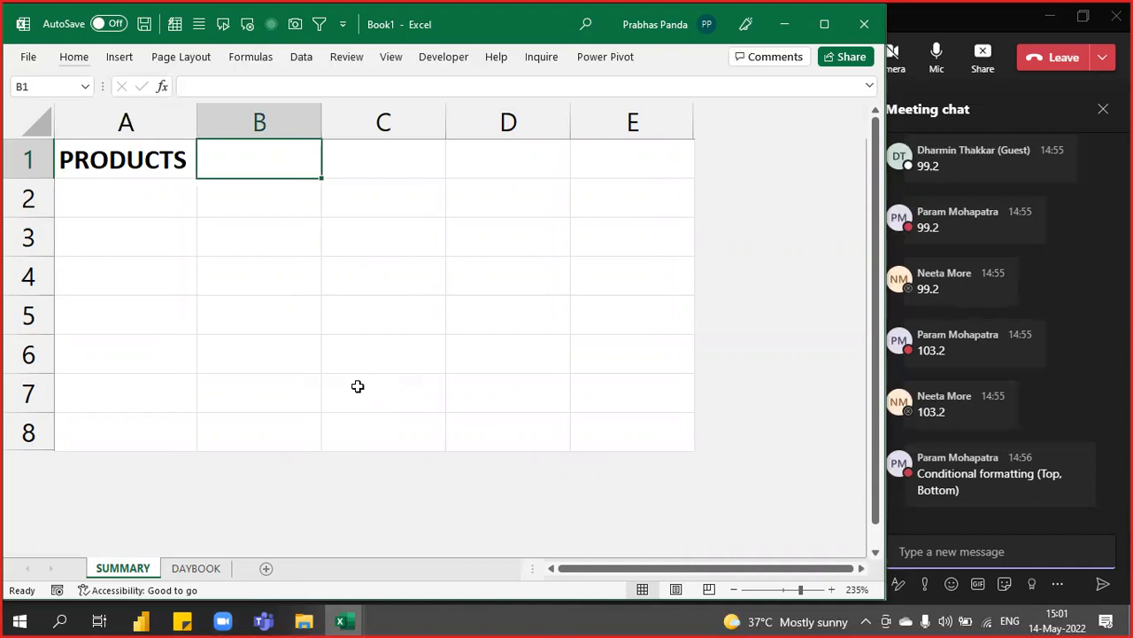
key(alt)
key(alt)
key(alt)
key(a)
key(v)
key(v)
click(564, 198)
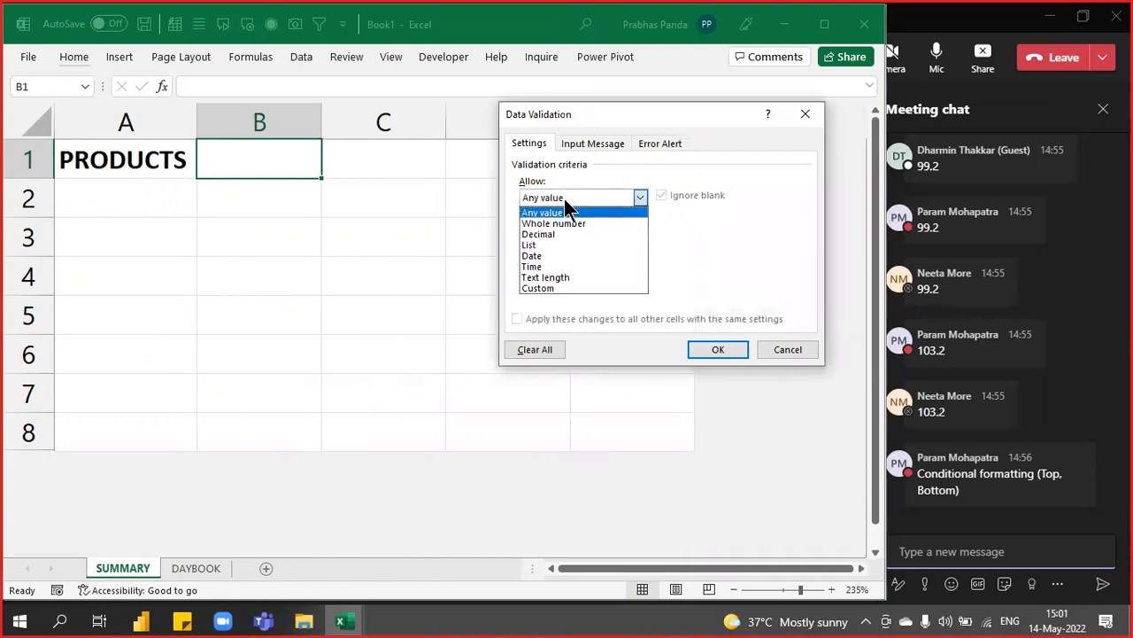
click(563, 244)
click(556, 266)
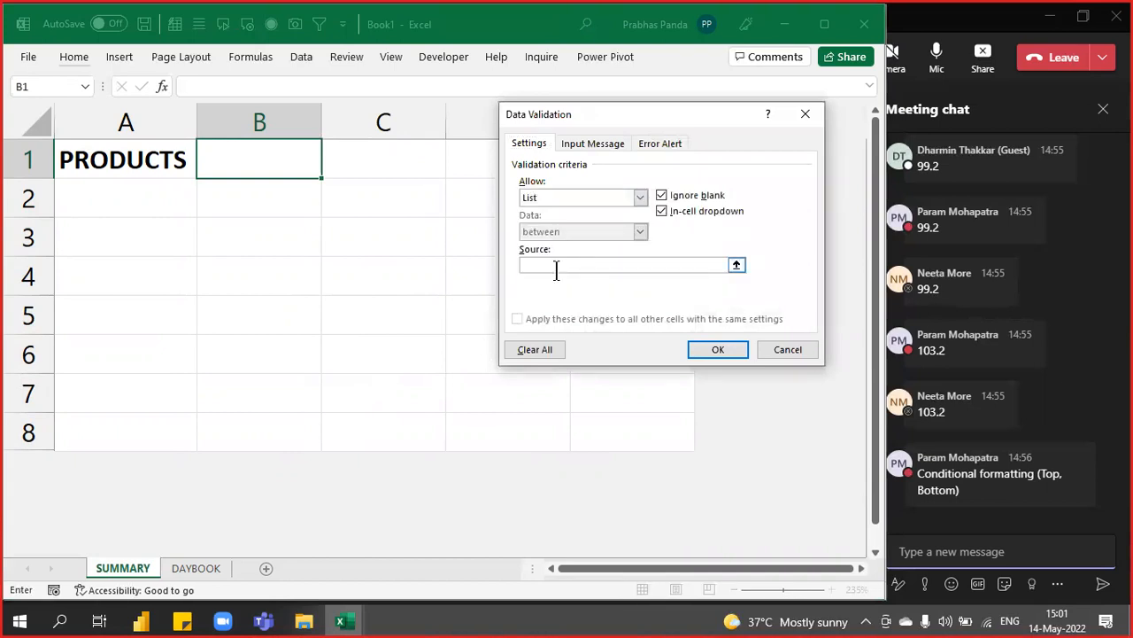
text(PR1,PR2,PR3,PR4,PR5)
click(718, 349)
click(327, 170)
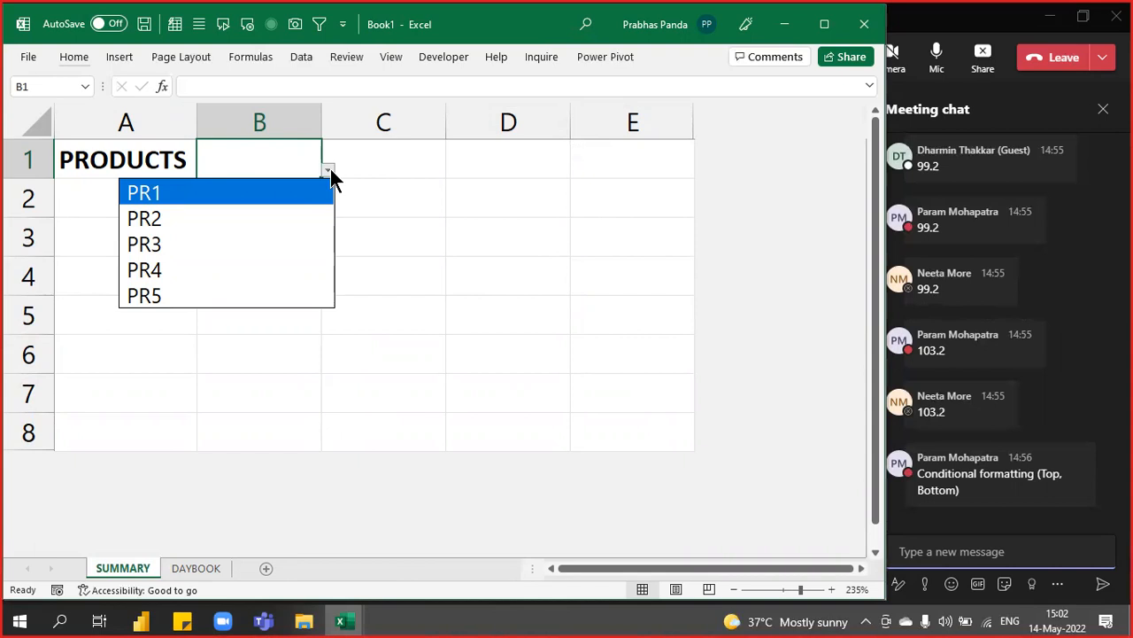
click(279, 244)
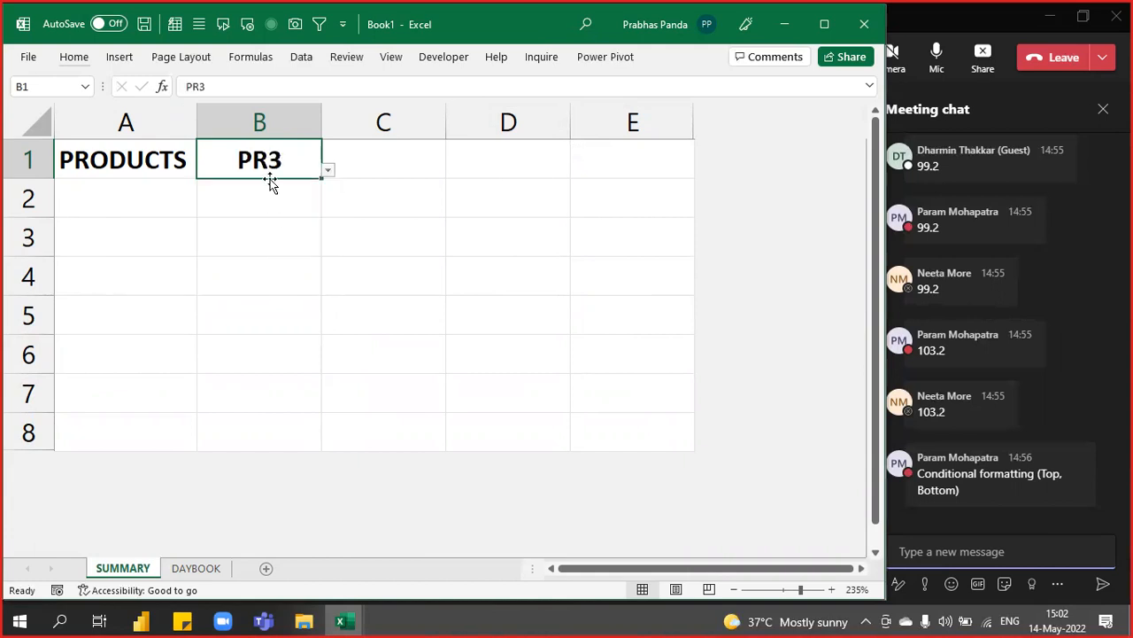
Centre the contents of A4:A6 on the SUMMARY sheet and make them bold
click(147, 238)
key(shift+Down)
key(shift+Down)
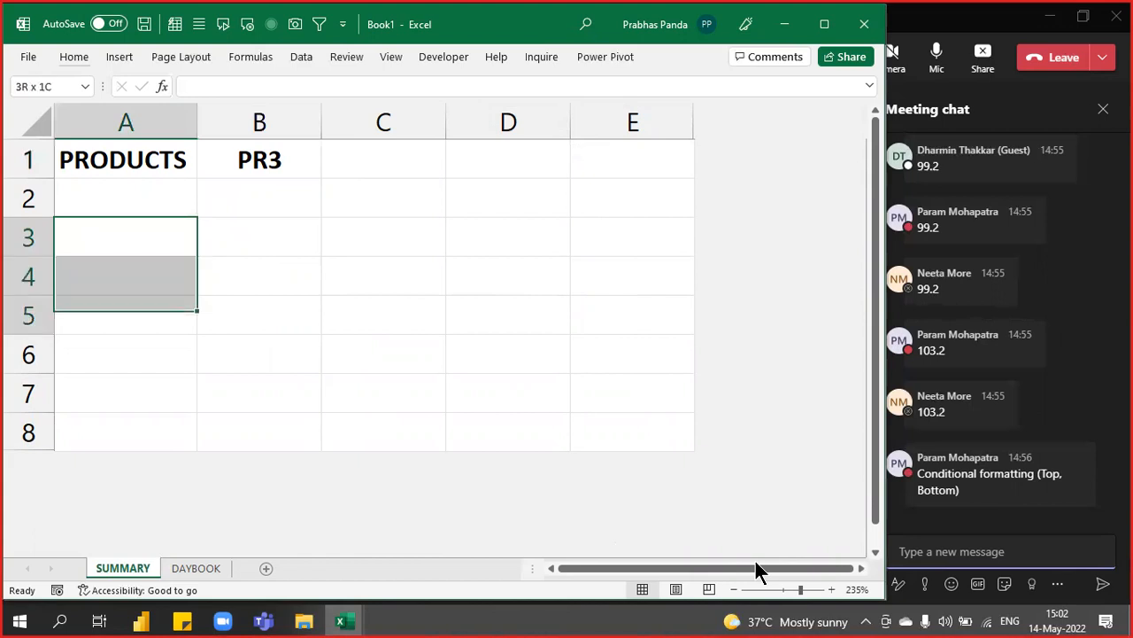
key(Down)
key(Up)
key(shift+Down)
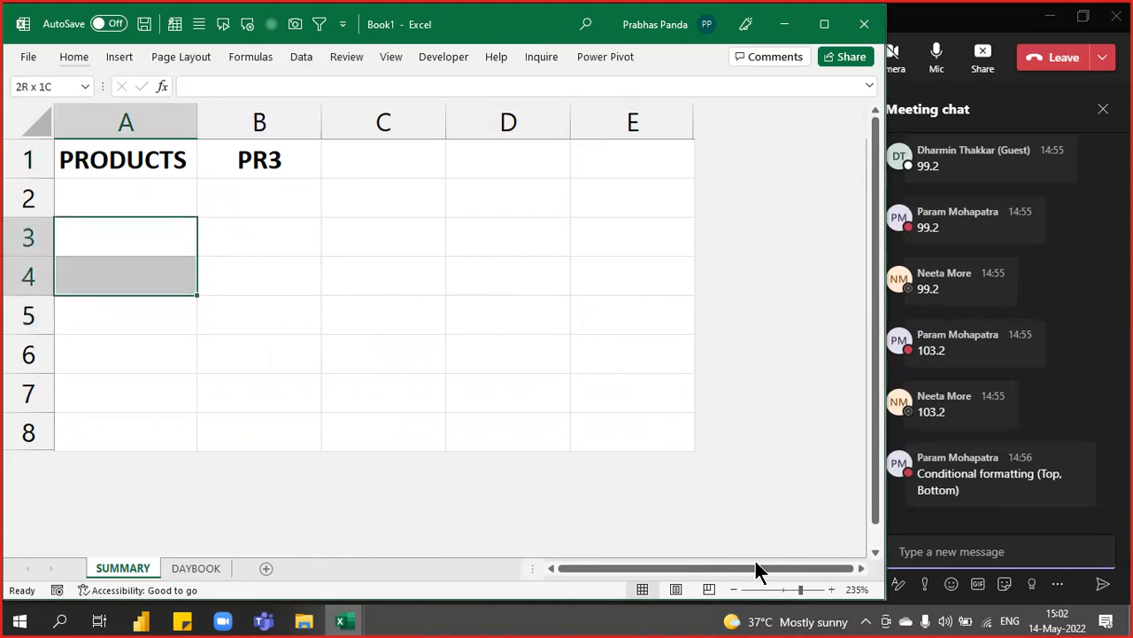
key(shift+Down)
key(shift+Down)
key(Down)
key(shift+Down)
key(shift+Down)
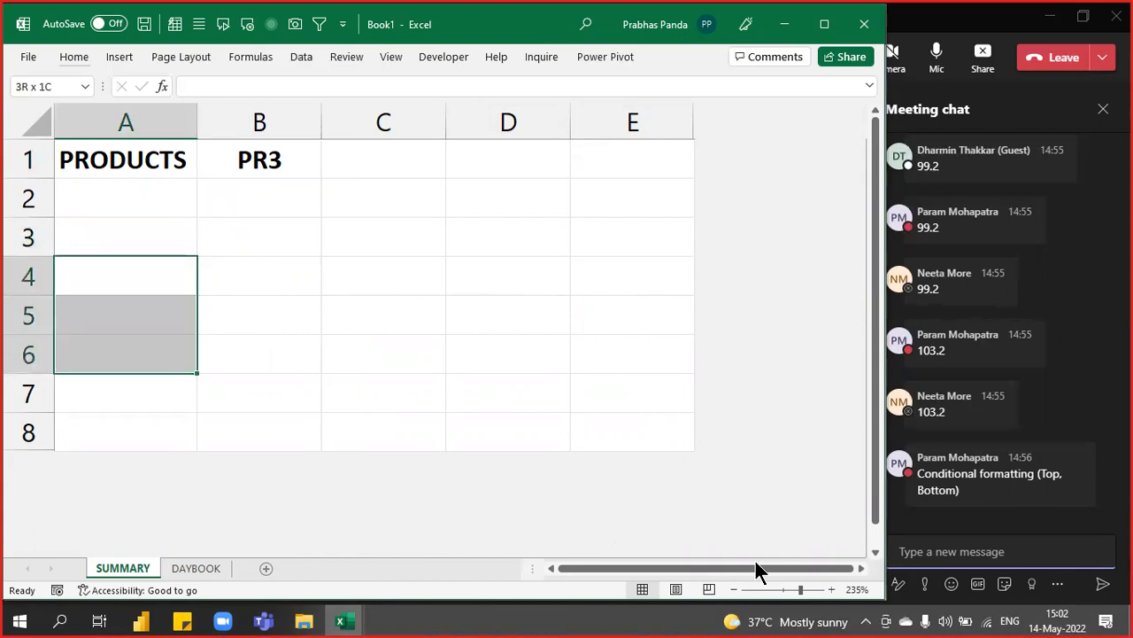
key(alt+h)
text(ac)
Enter the rank labels L1, L2 and L3 in cells A4 to A6
text(L1)
key(Return)
text(L2)
key(Return)
text(L3)
key(Right)
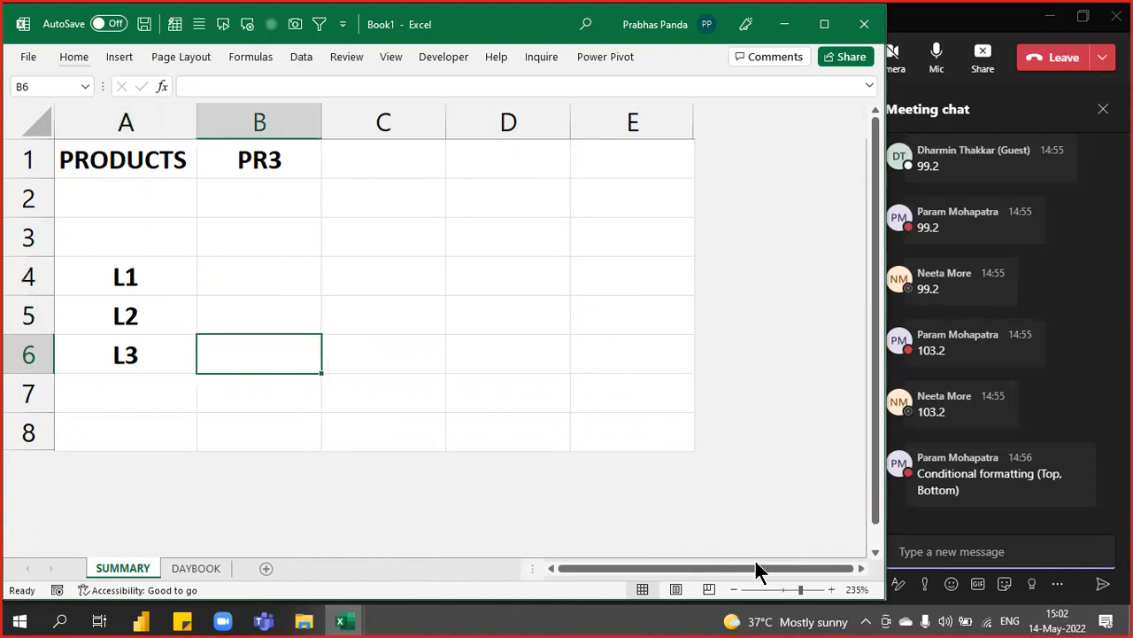
Enter the heading PRICE in B3 and make it centred, bold and underlined
key(Up)
key(Up)
key(Up)
text(PRICE)
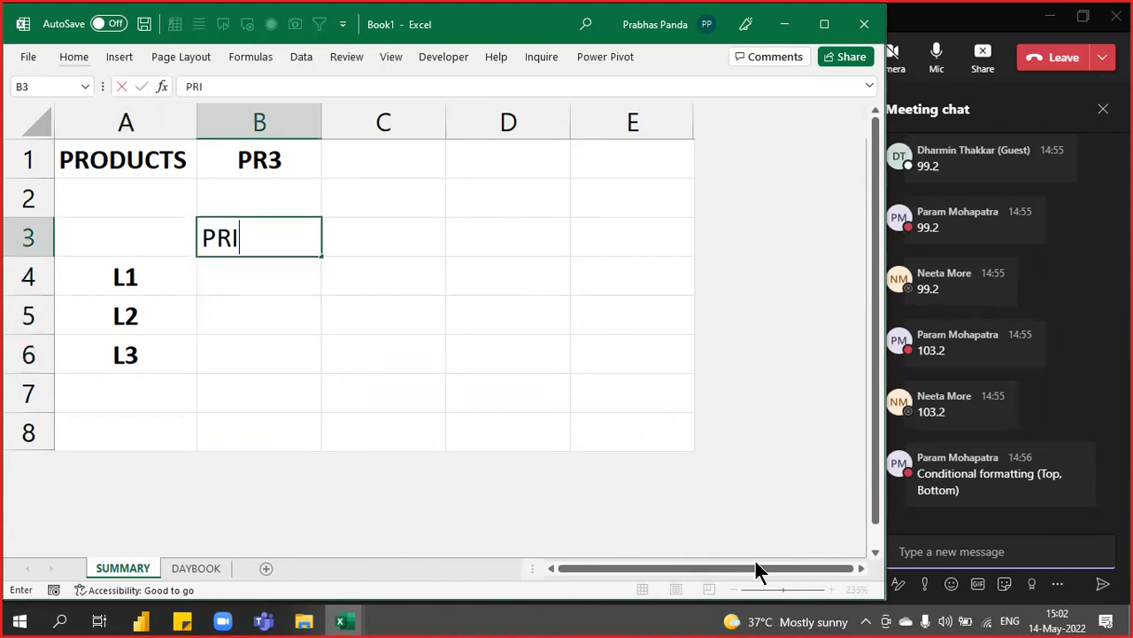
key(Return)
key(Up)
key(alt+h)
key(a)
key(c)
key(ctrl+b)
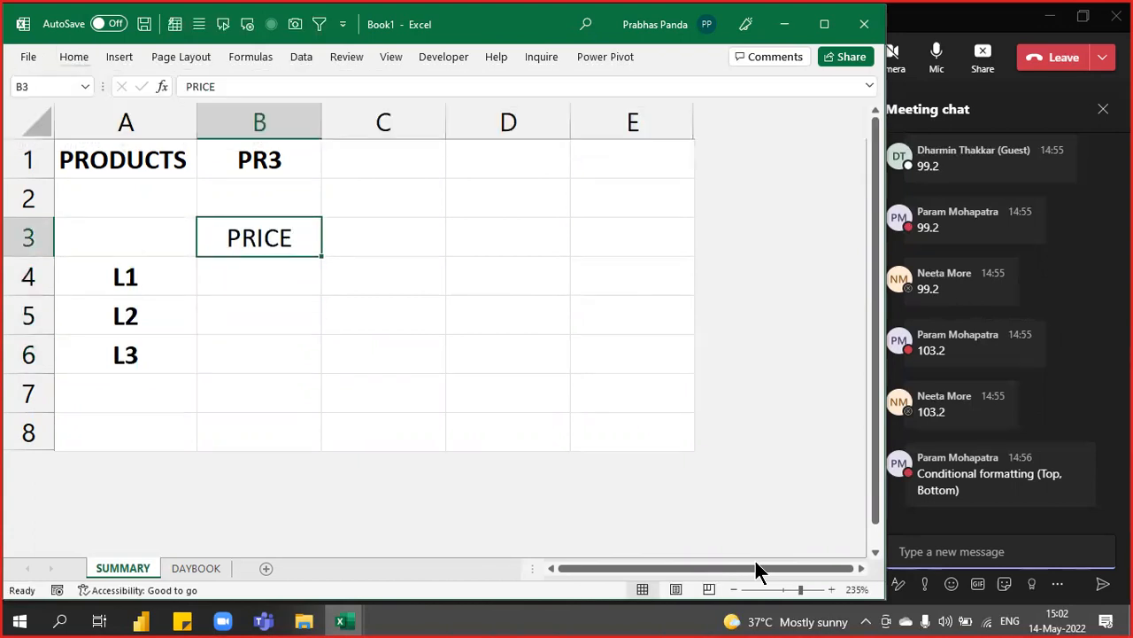
key(ctrl+u)
Fill the price cells B4:B6 with yellow
key(Return)
key(shift+Down)
key(shift+Down)
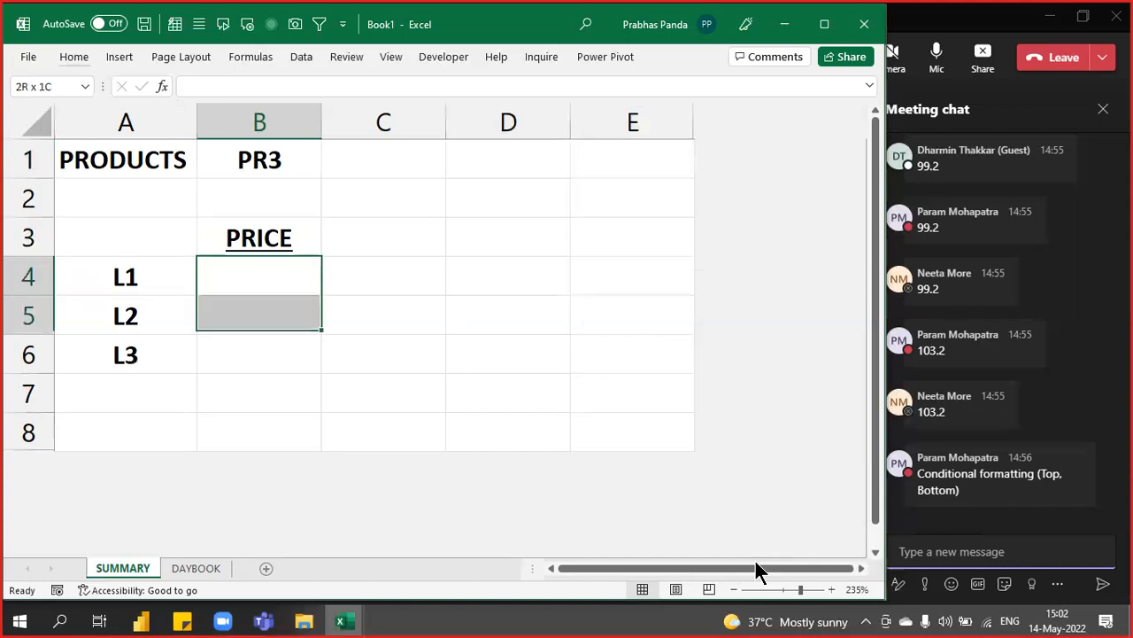
click(76, 53)
click(195, 126)
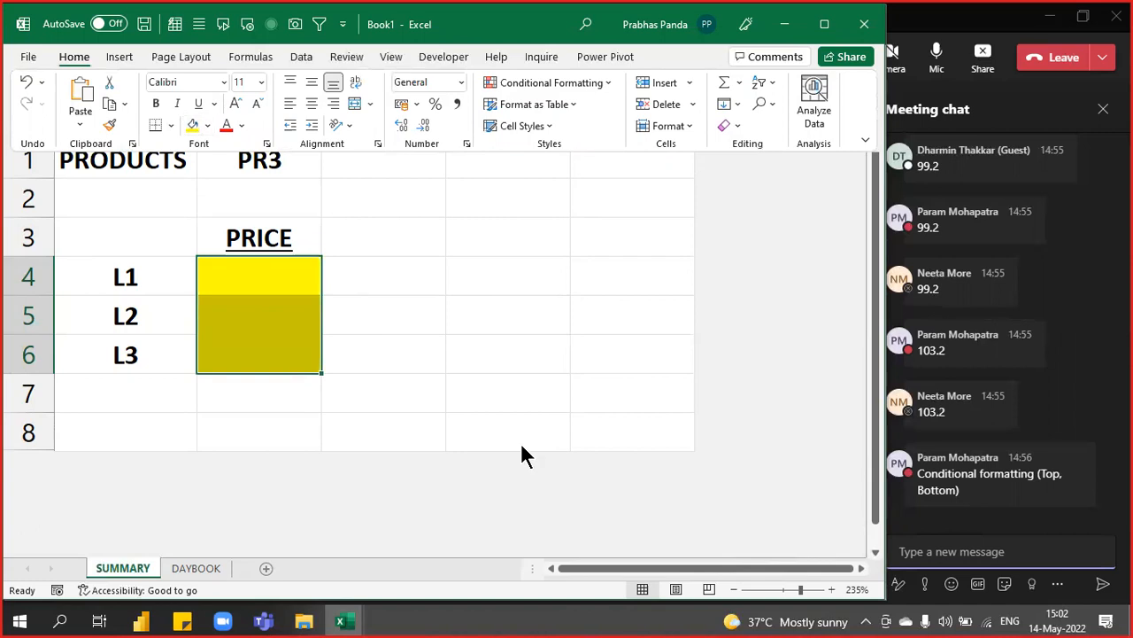
click(346, 317)
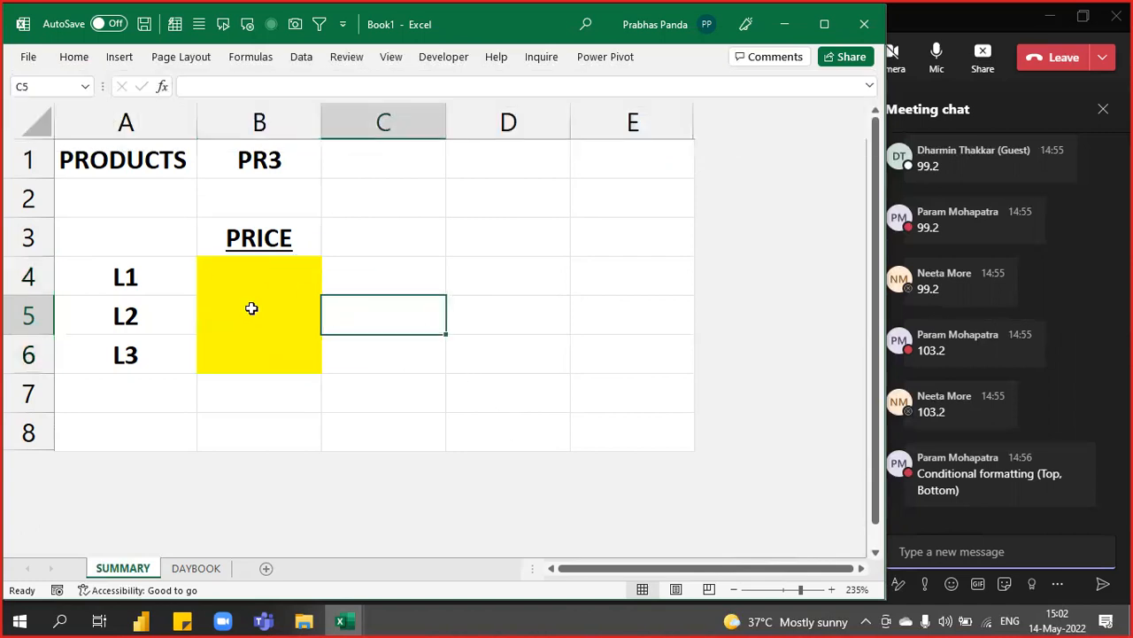
click(196, 561)
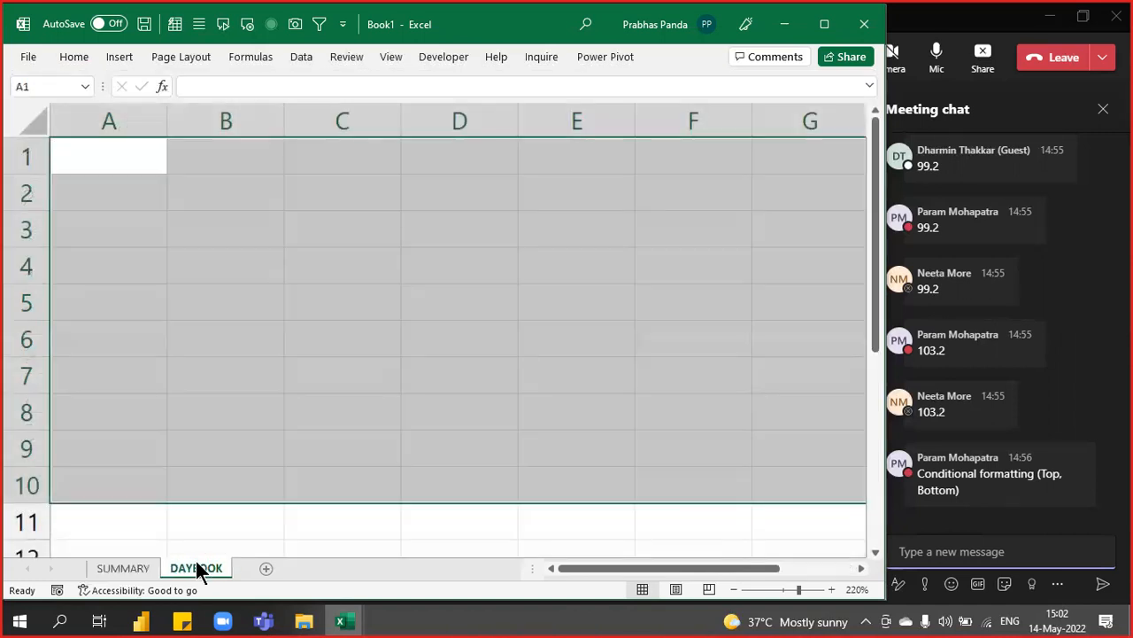
click(129, 566)
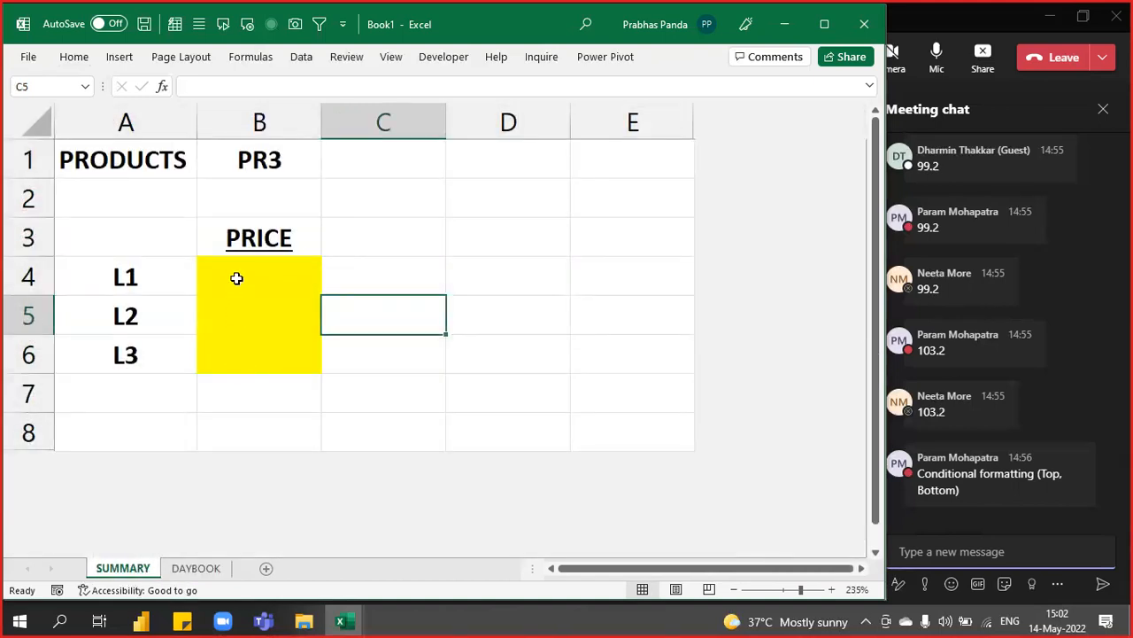
drag(257, 281, 305, 343)
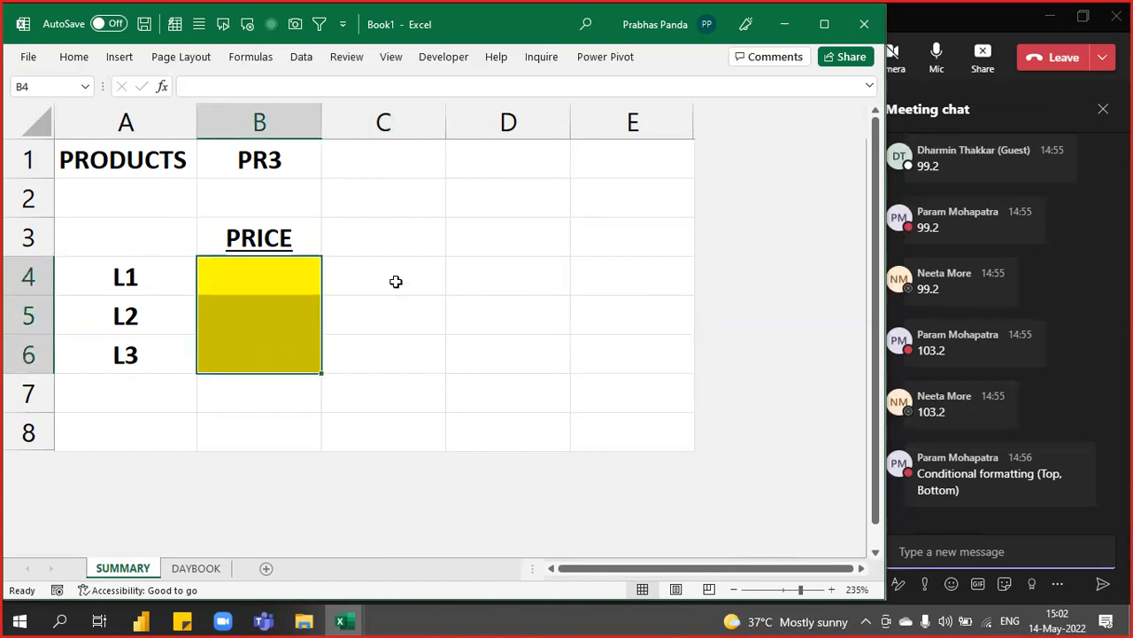
Enter the heading VENDOR NAME in C3, auto-fit column C to it and make it bold and underlined
click(383, 250)
text(VENDO)
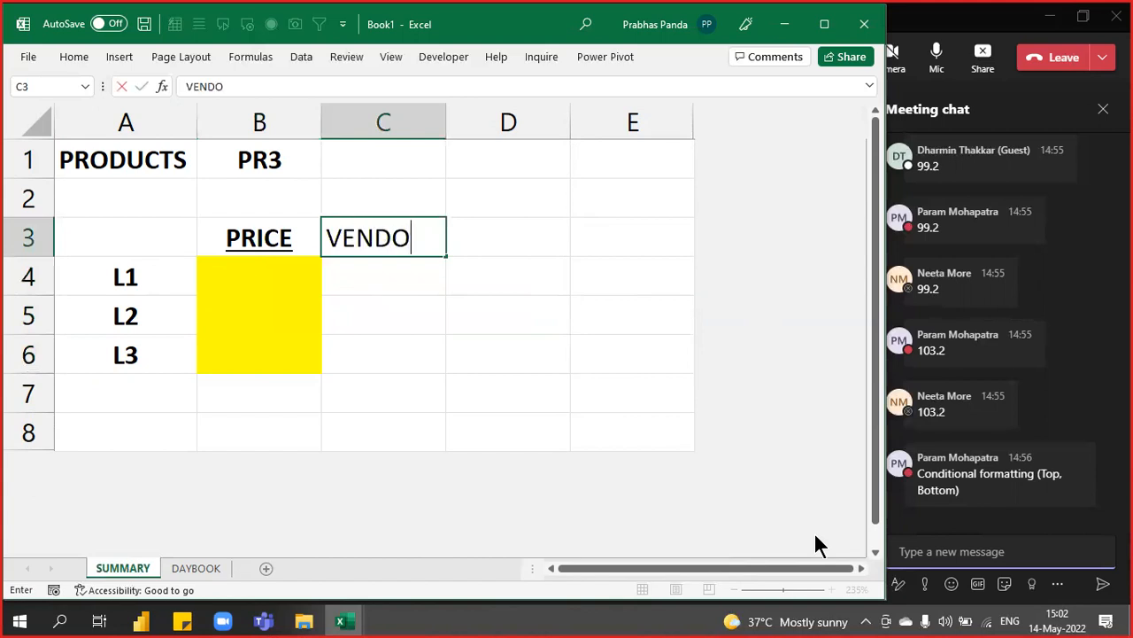
text(R NAME)
key(Return)
key(Up)
key(alt+h)
key(o)
key(i)
key(ctrl+b)
key(ctrl+u)
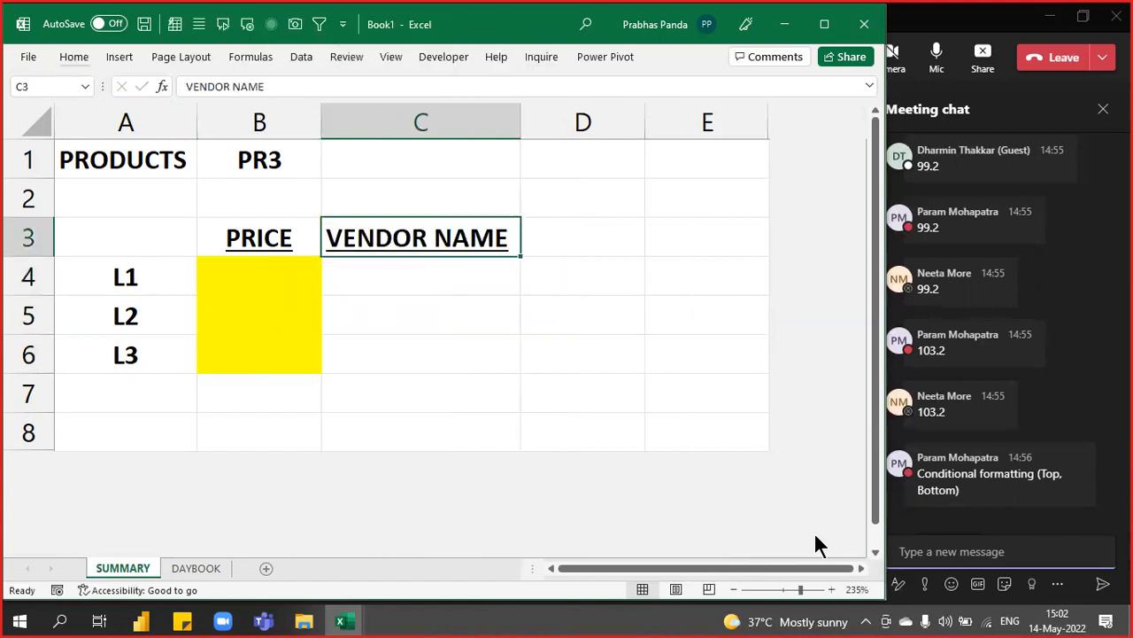
key(Down)
key(shift+Down)
key(shift+Down)
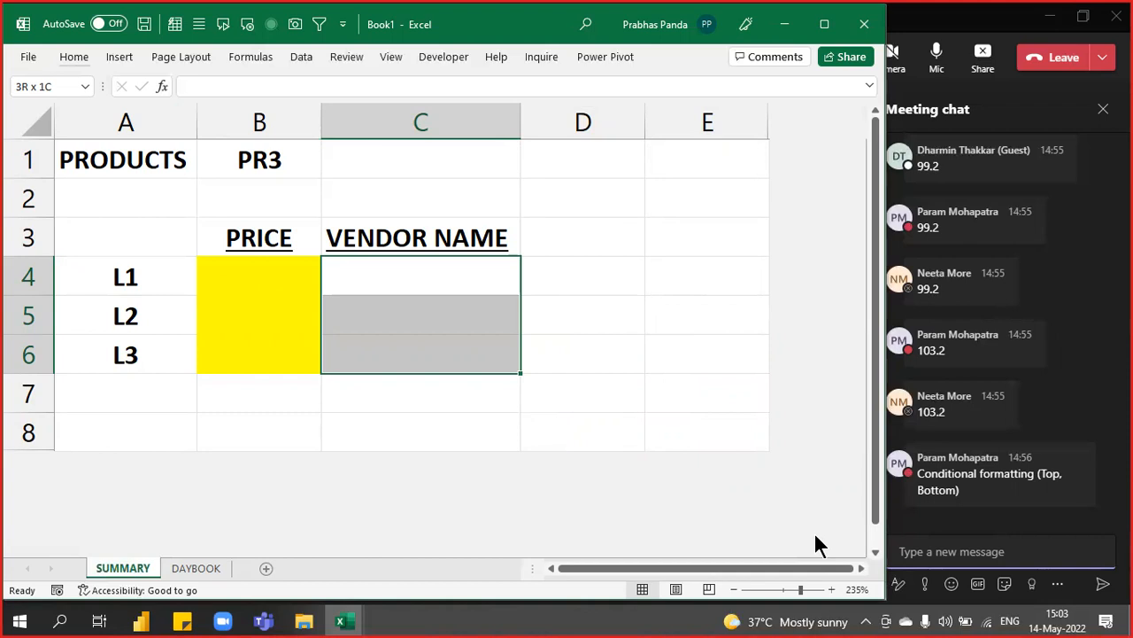
Choose PR4 from the product drop-down list in B1
click(288, 157)
click(333, 168)
click(288, 151)
click(328, 171)
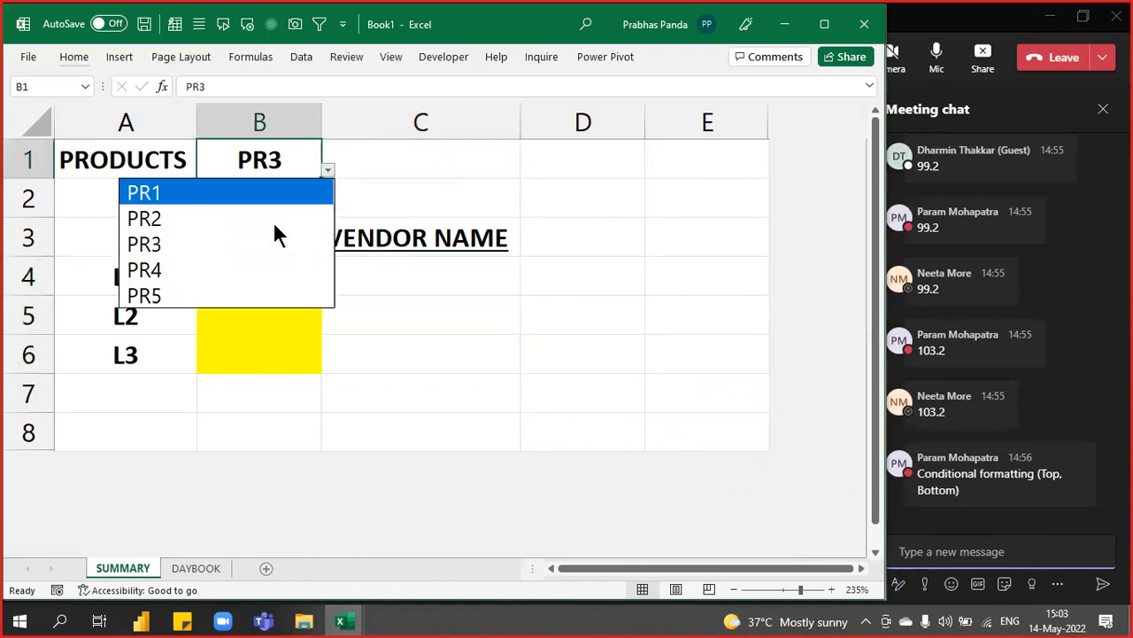
click(234, 269)
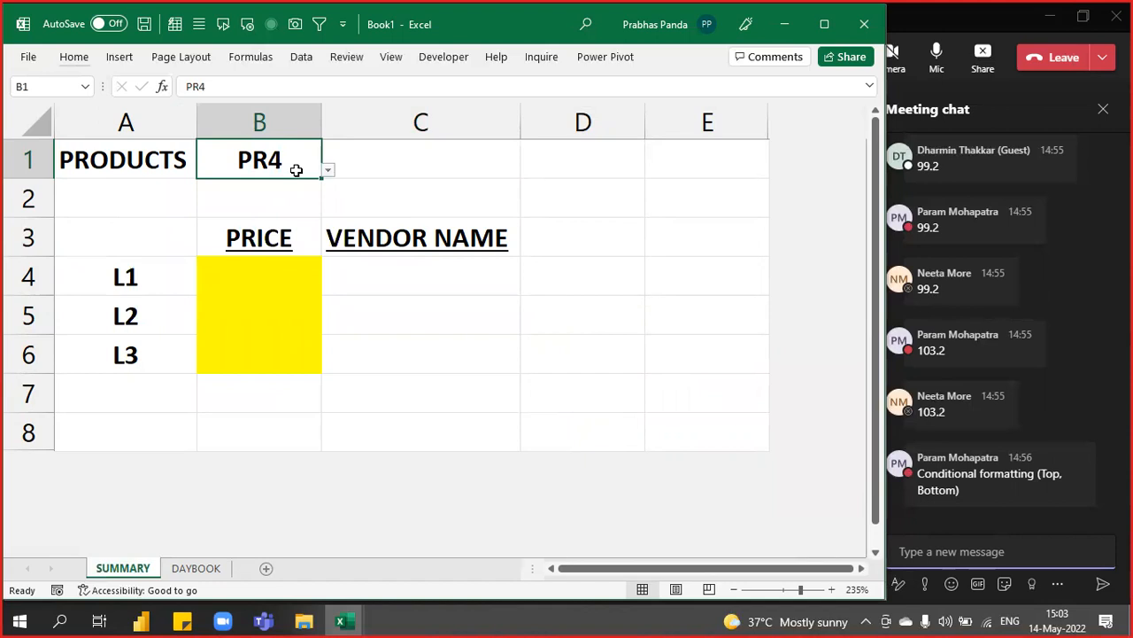
Review the SUMMARY result cells alongside the empty DAYBOOK sheet and the Vendor Evaluation case in the Corp Case Studies workbook
drag(278, 266, 403, 369)
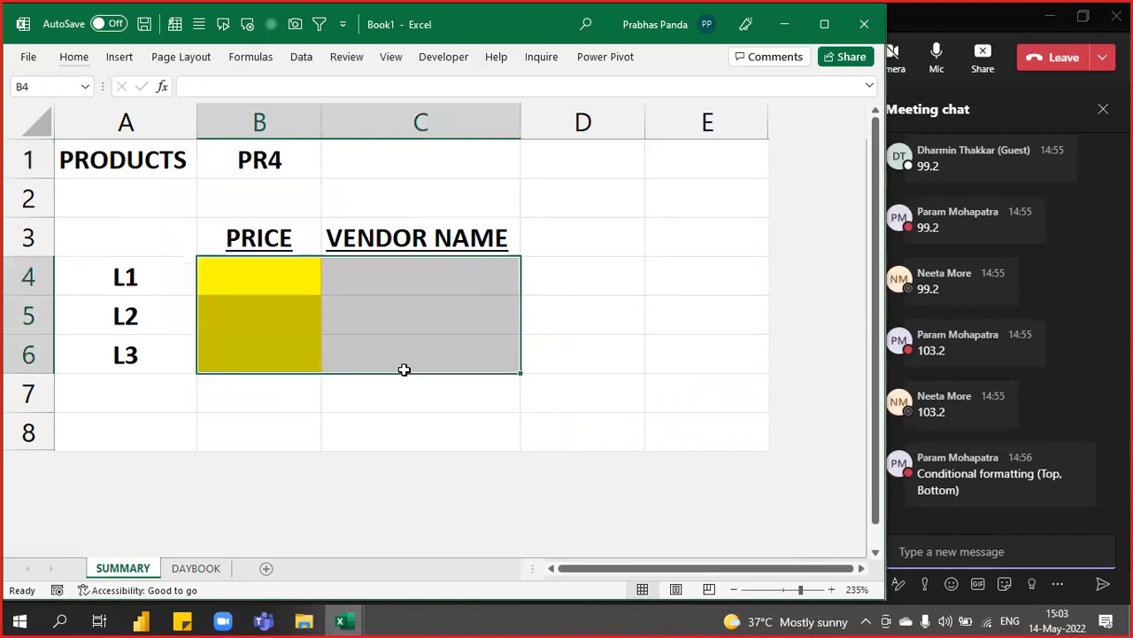
click(184, 570)
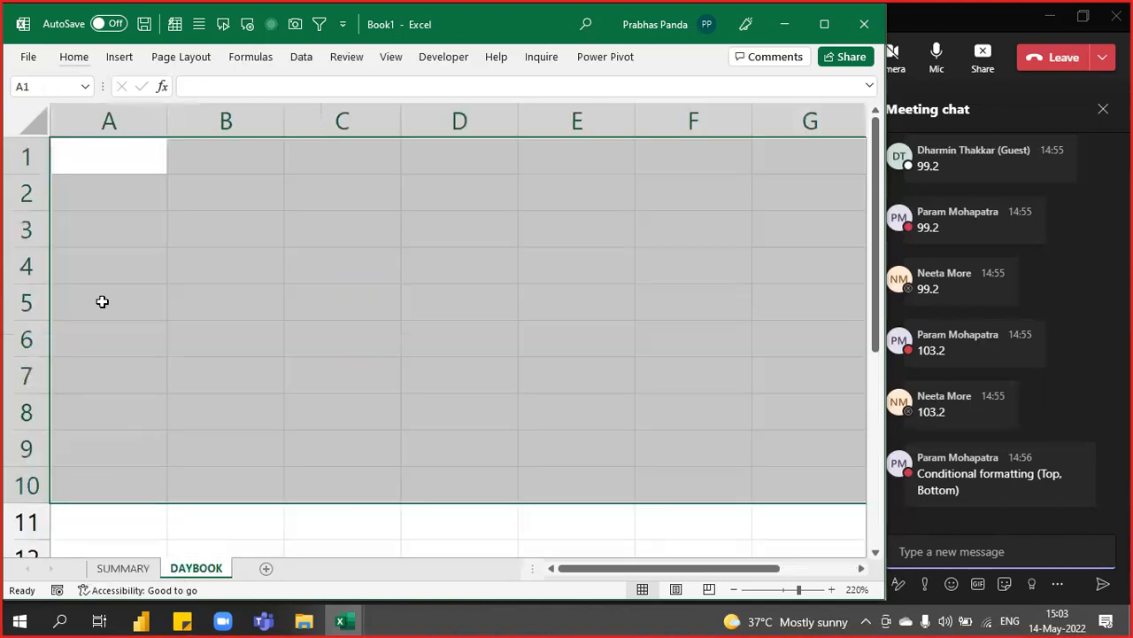
scroll(127, 444, down, 2)
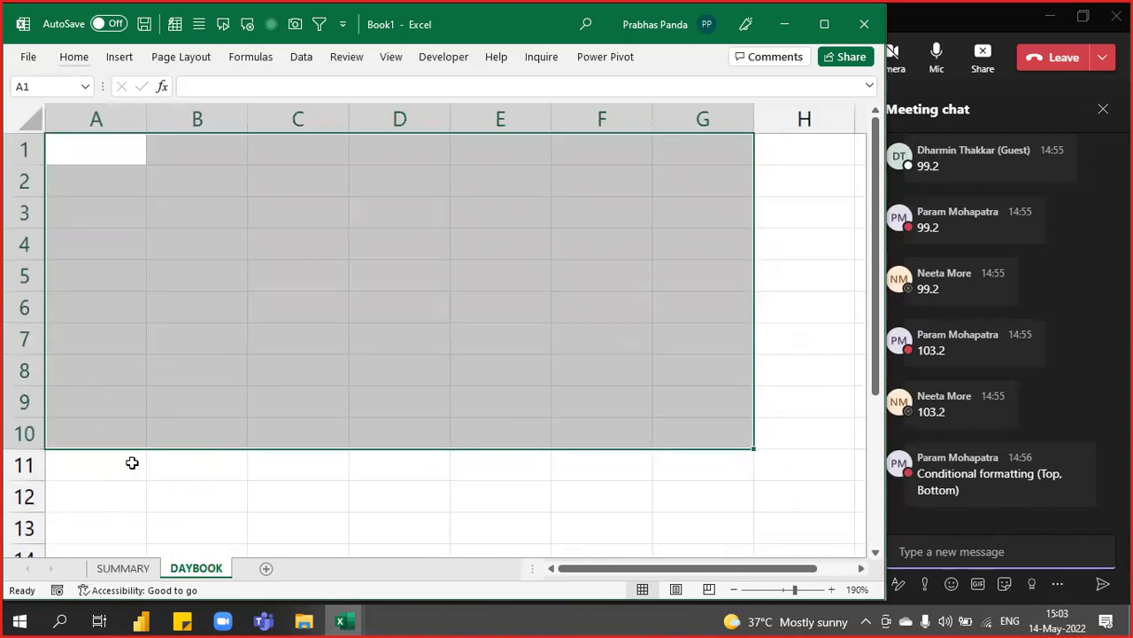
scroll(132, 346, down, 4)
drag(79, 159, 707, 473)
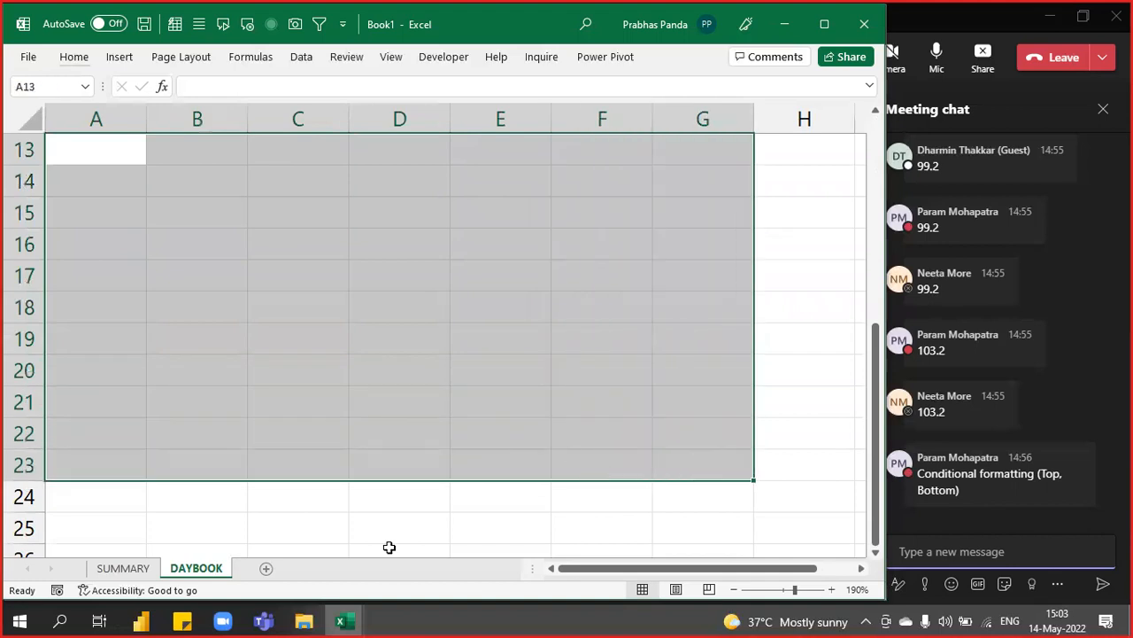
click(123, 568)
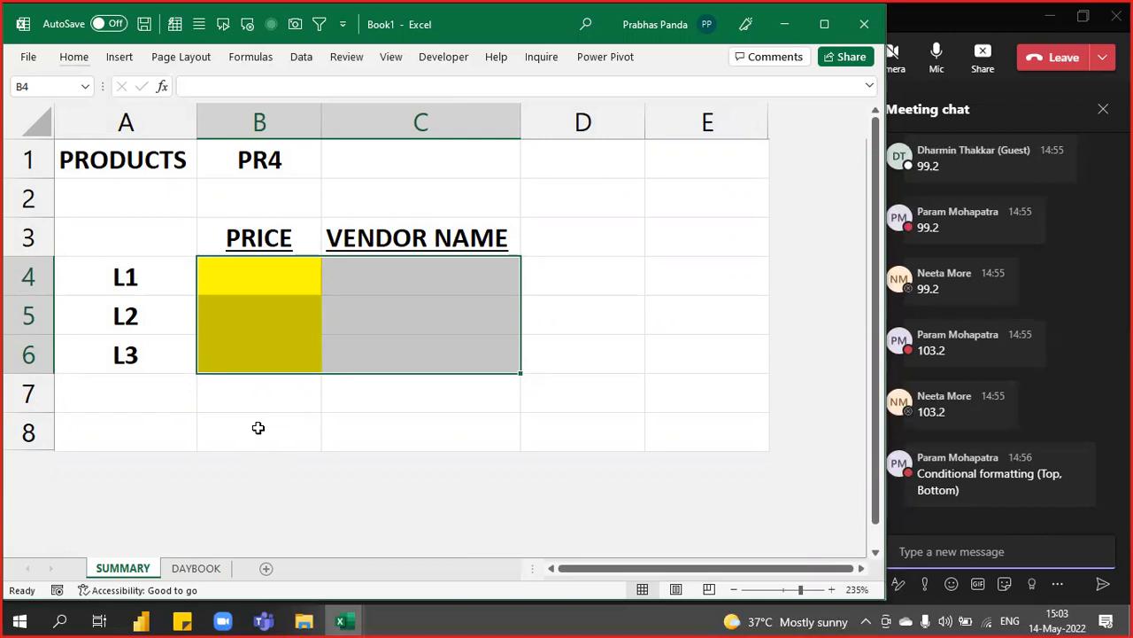
key(alt+Tab)
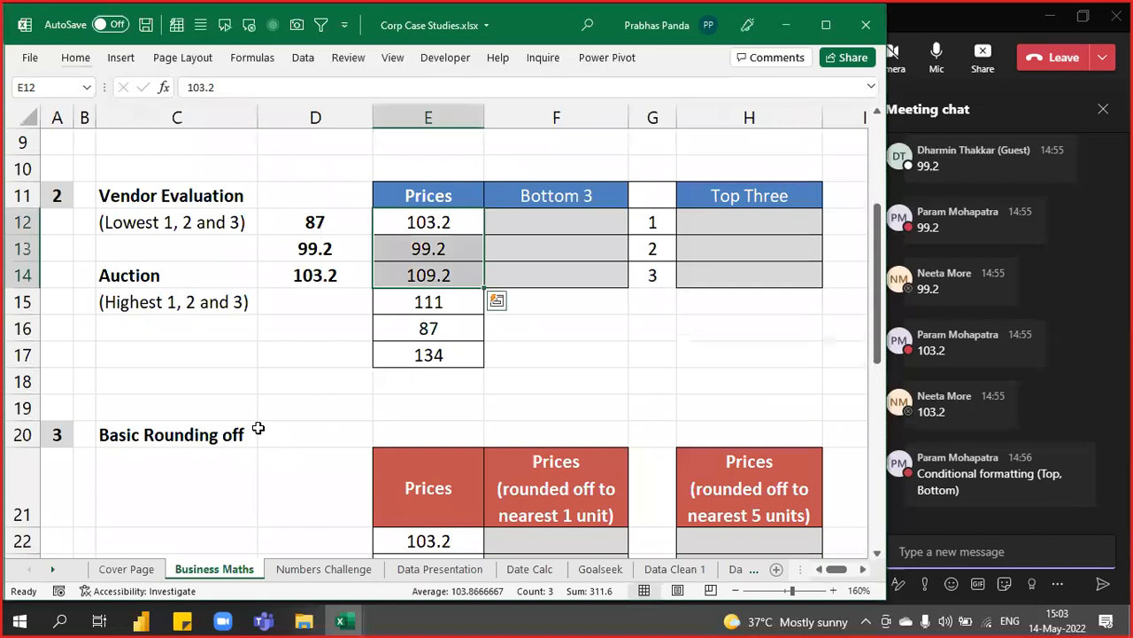
key(alt+Tab)
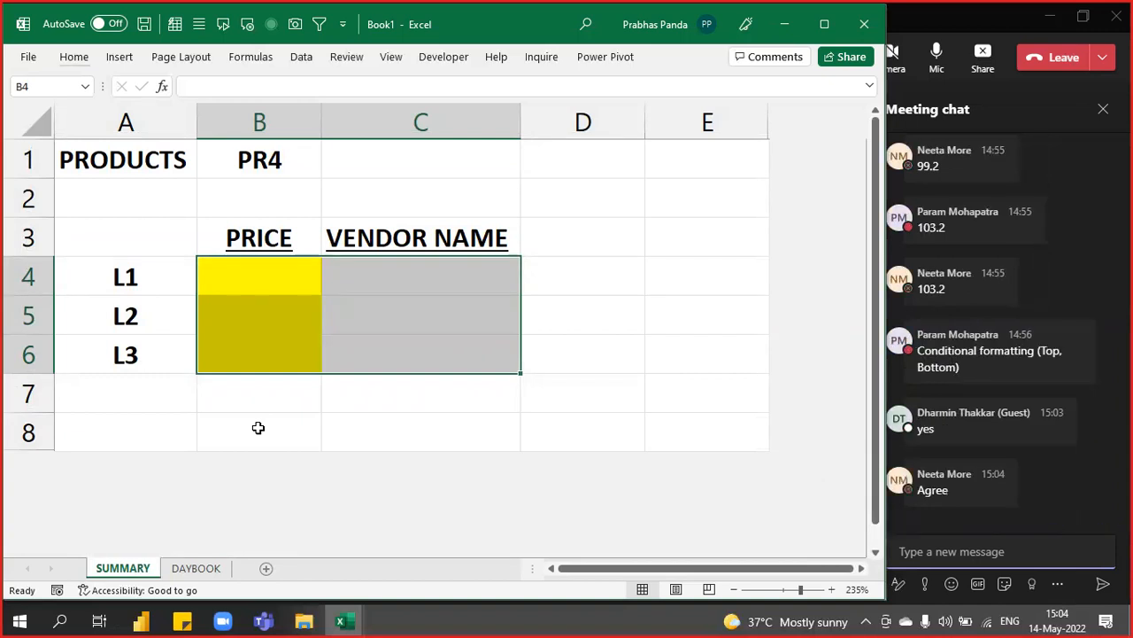
drag(244, 237, 291, 399)
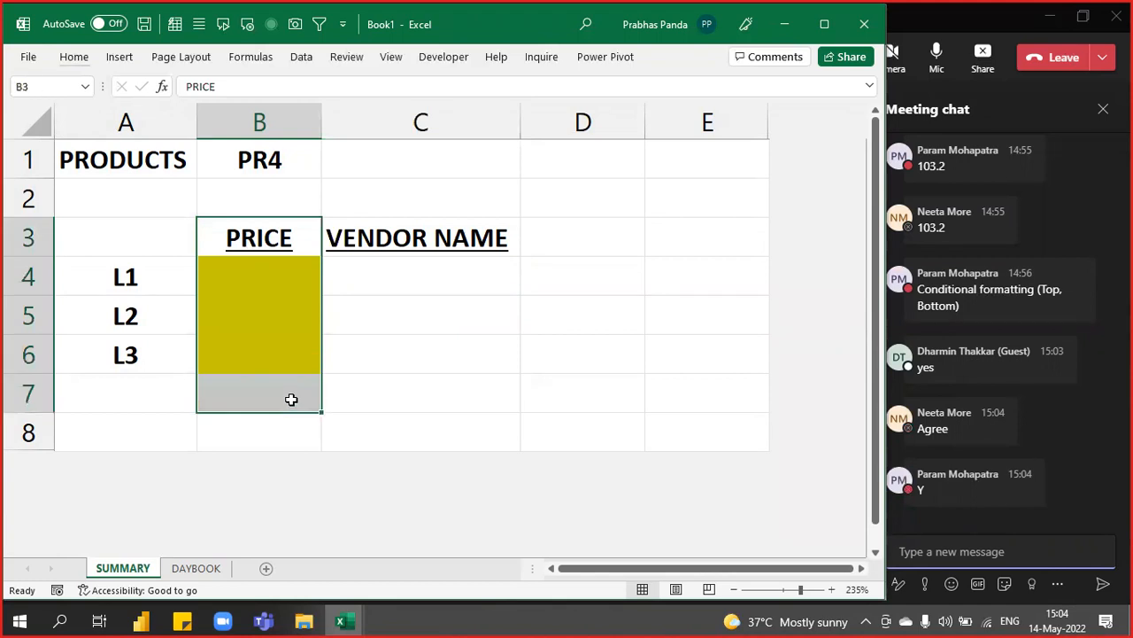
click(240, 158)
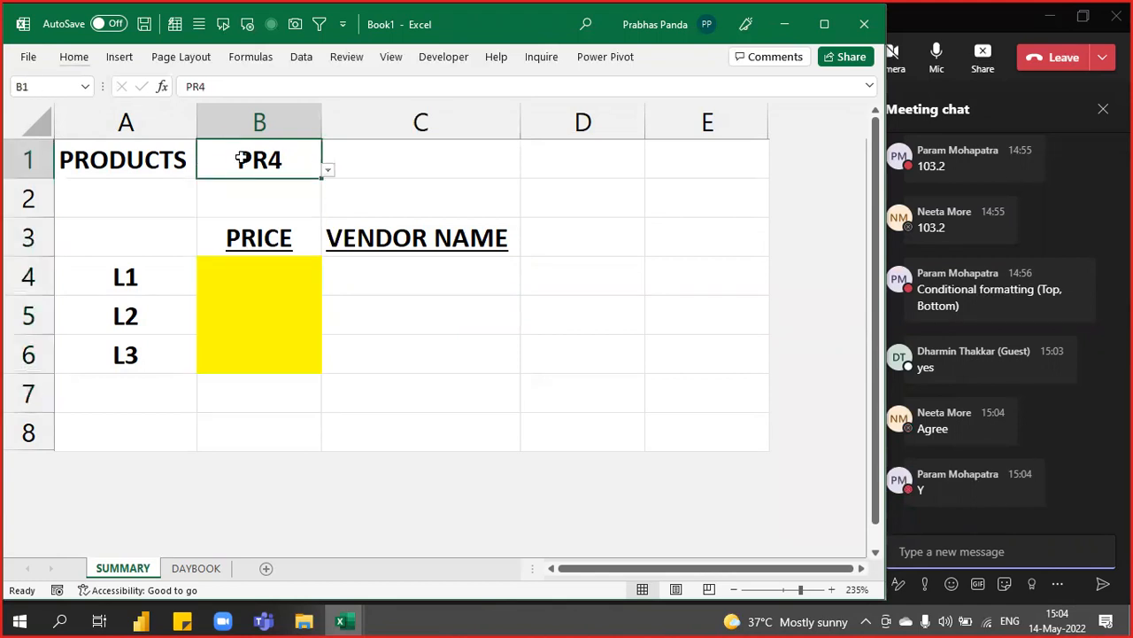
click(440, 252)
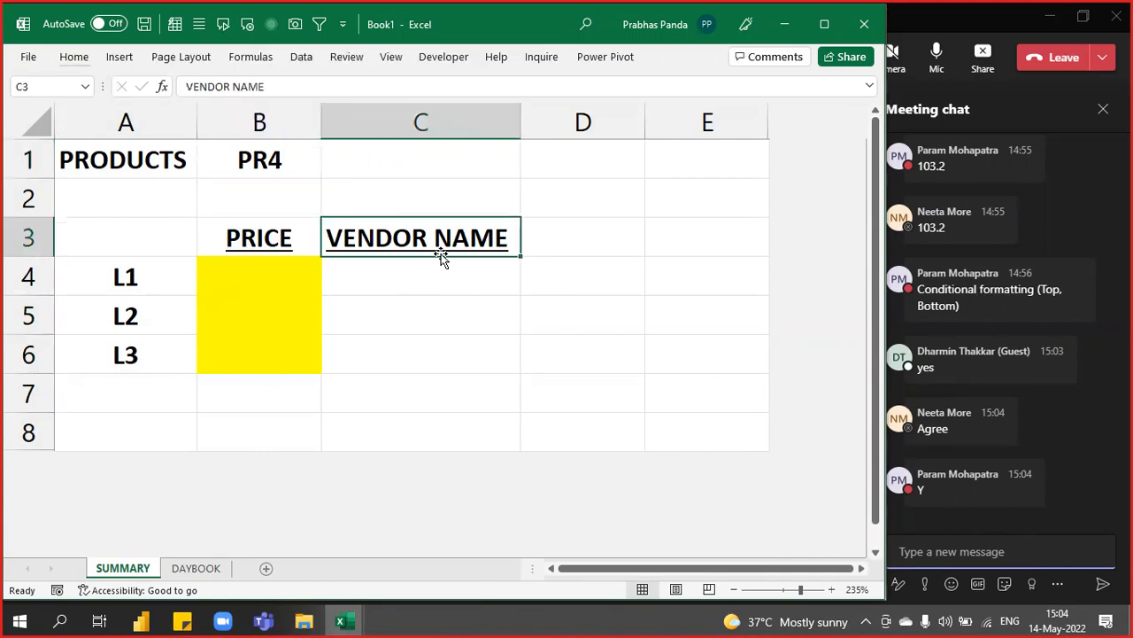
click(433, 284)
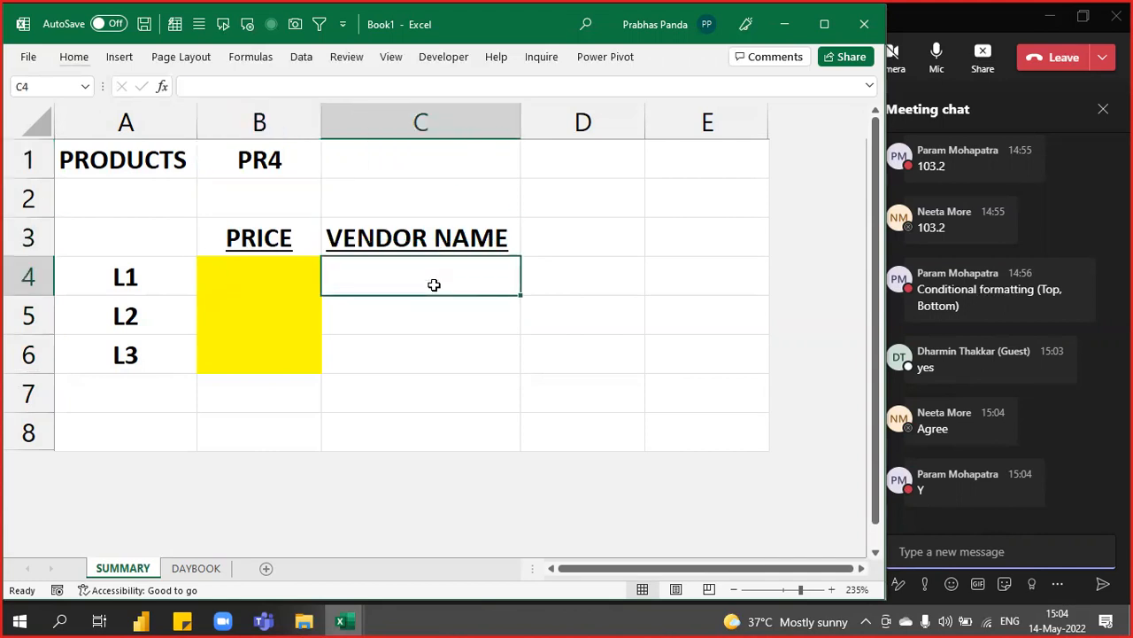
click(257, 269)
drag(239, 244, 258, 393)
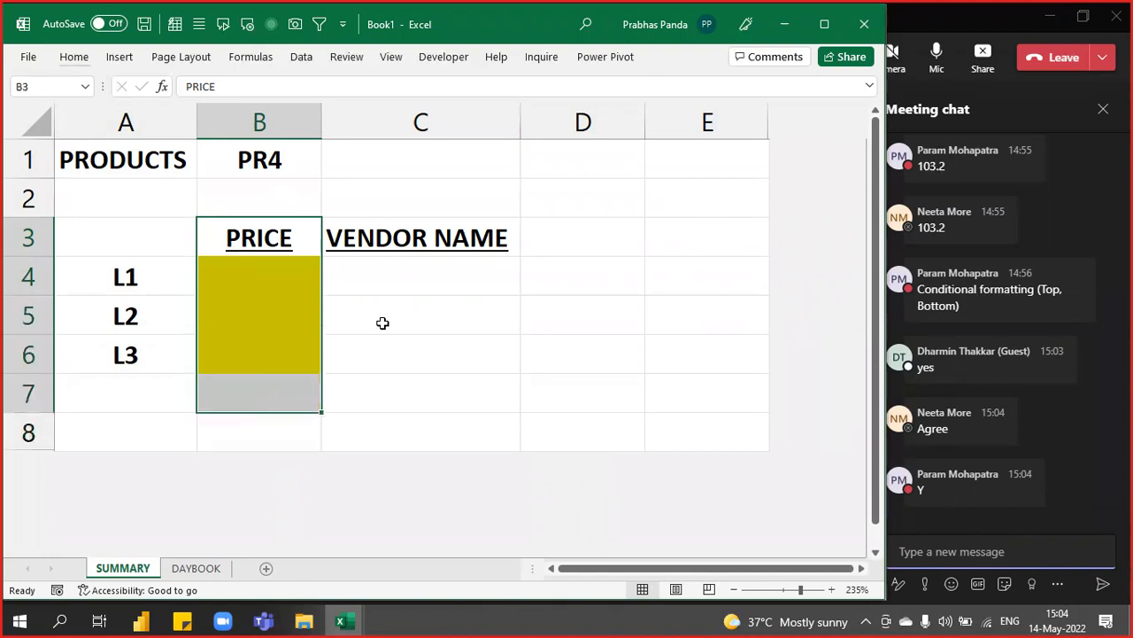
Minimise Book1 to return to Corp Case Studies.xlsx and slightly narrow column D of the Business Maths sheet
click(785, 24)
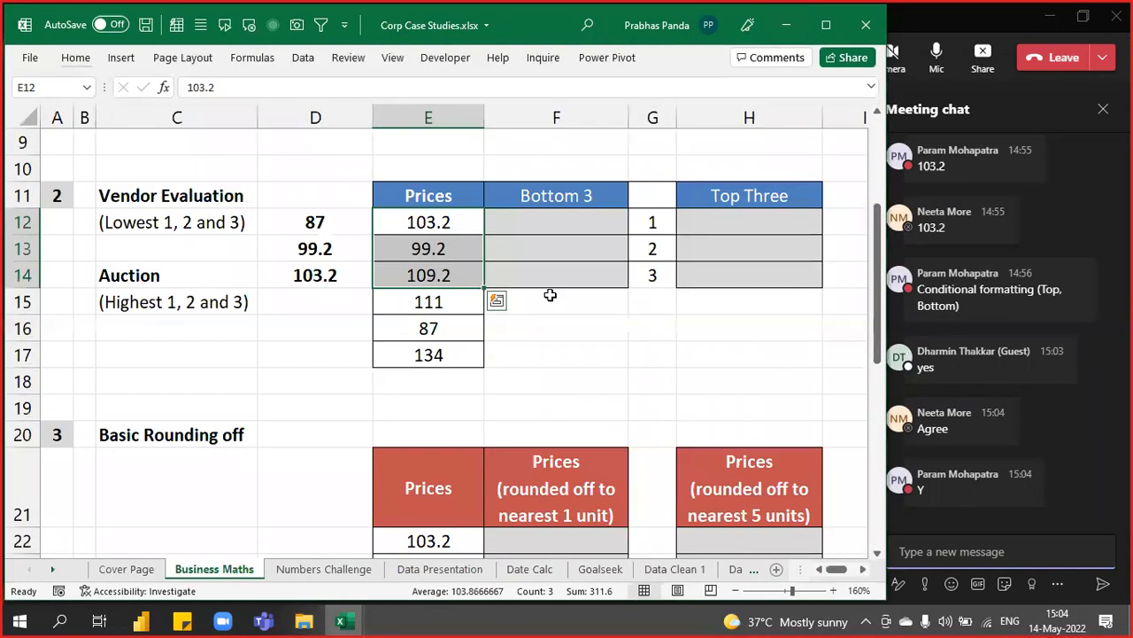
click(559, 223)
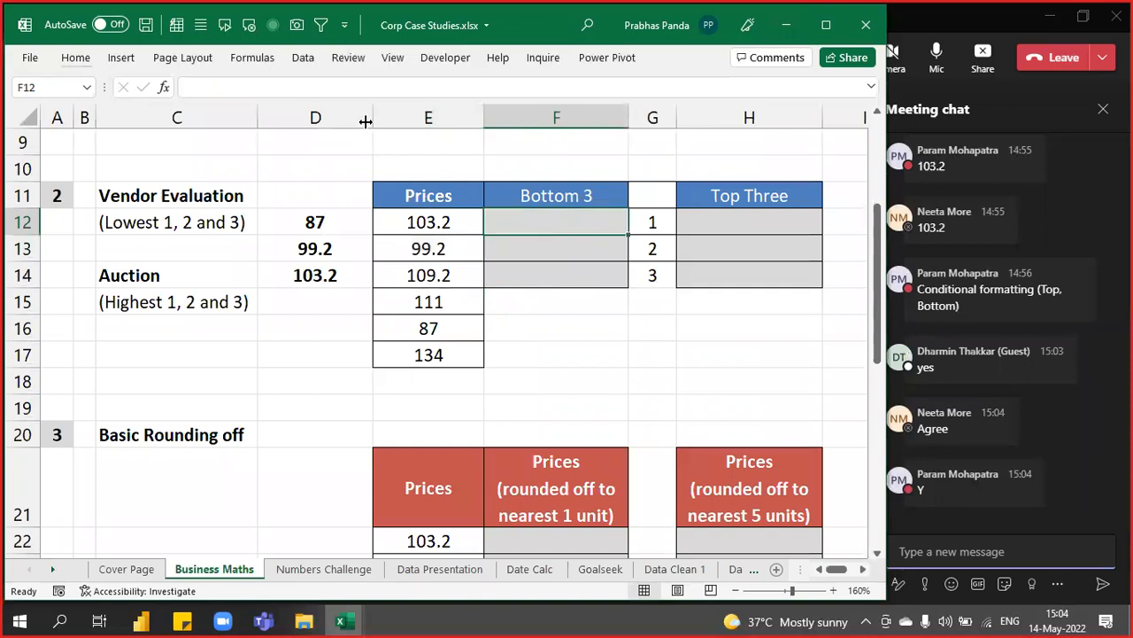
drag(371, 118, 358, 119)
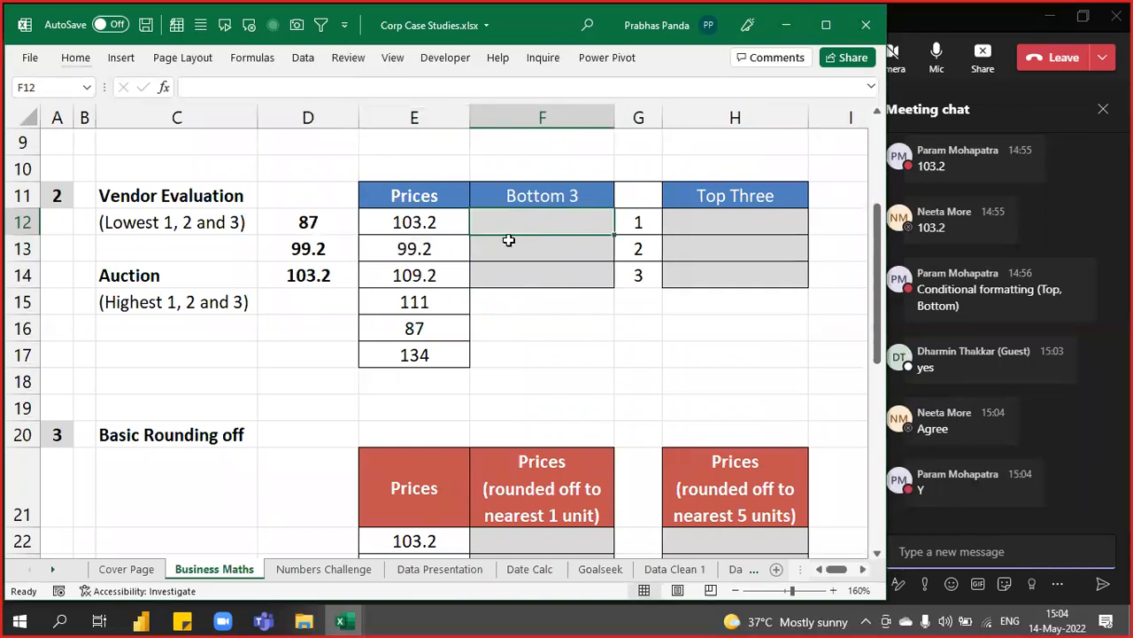
drag(531, 217, 511, 280)
drag(310, 223, 317, 289)
drag(544, 224, 537, 282)
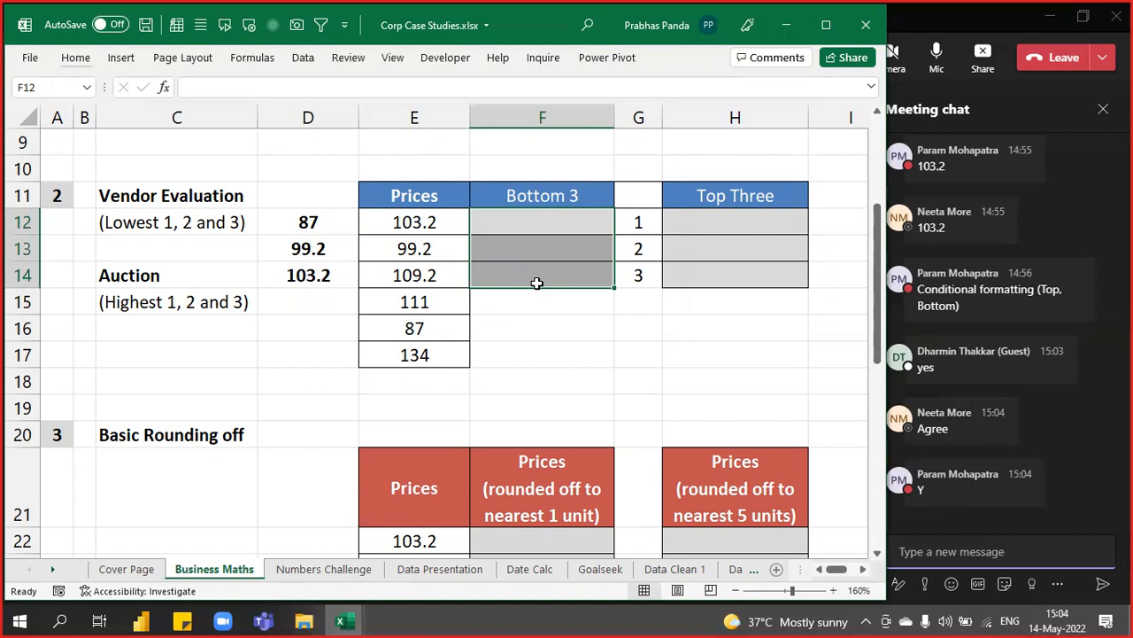
click(546, 359)
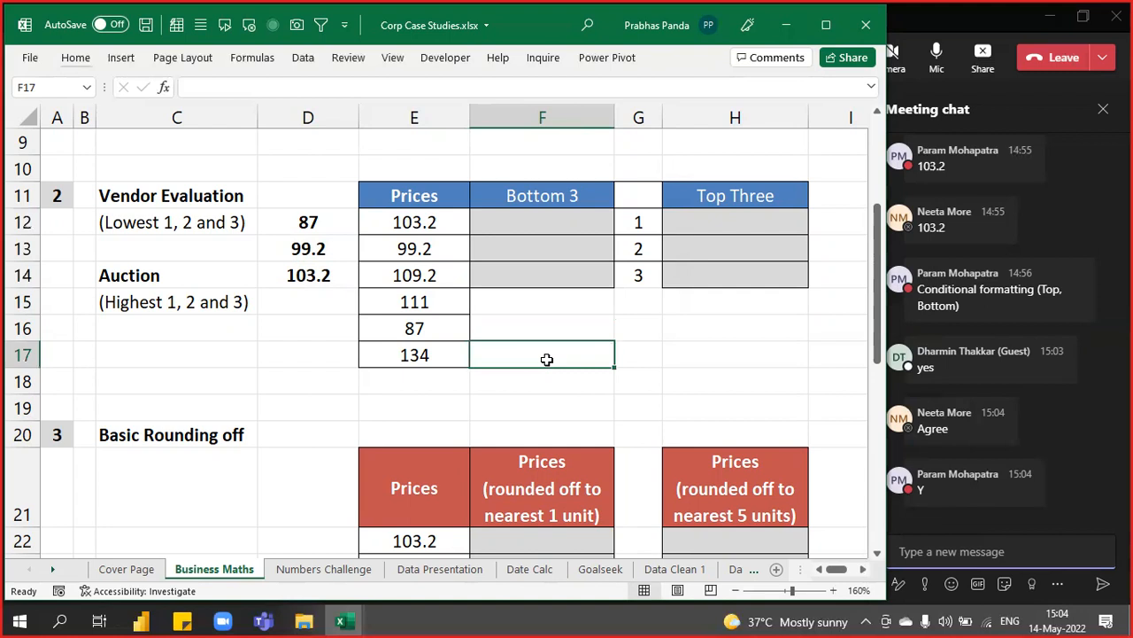
click(540, 226)
key(ctrl)
key(ctrl)
key(ctrl)
key(ctrl)
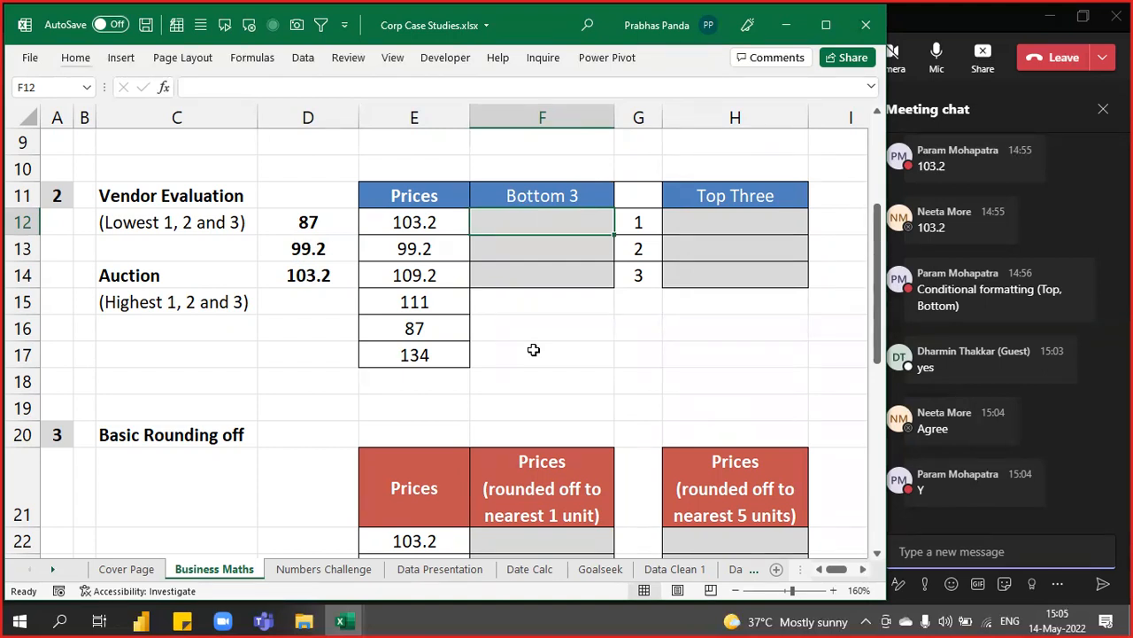
Fill the Bottom 3 result cells F12:F14 with yellow
drag(544, 220, 535, 268)
click(76, 57)
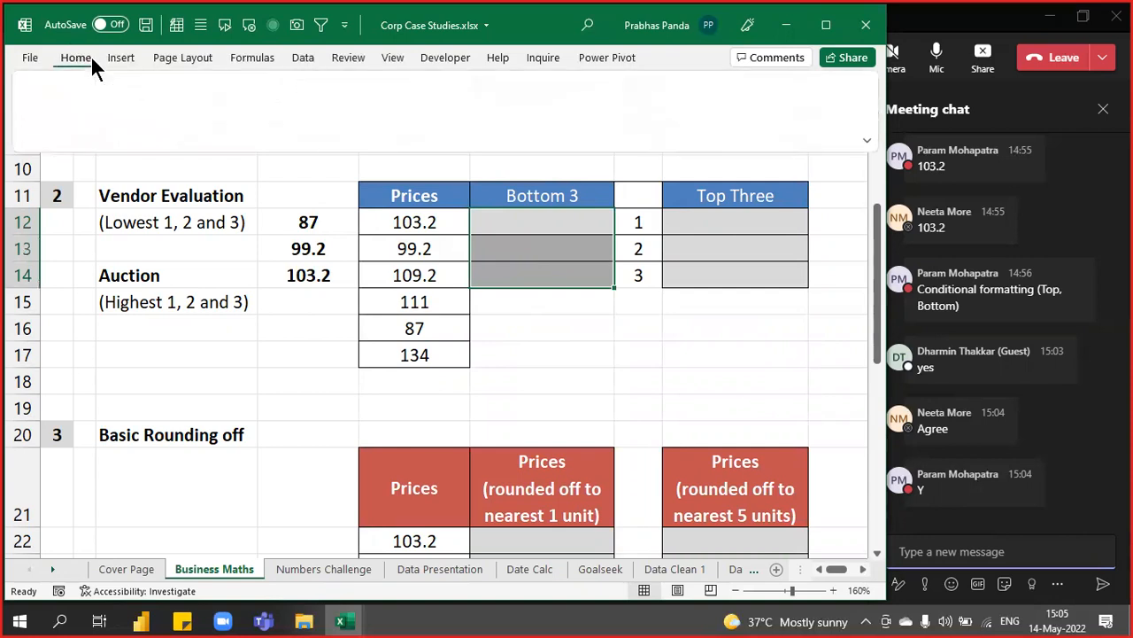
click(196, 128)
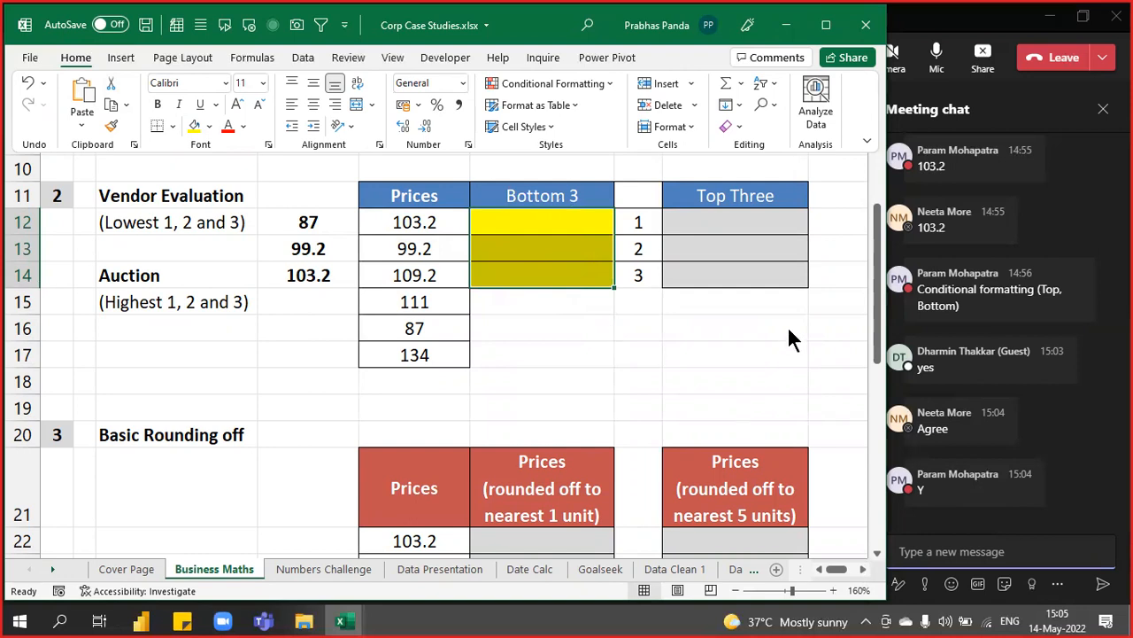
key(Escape)
Begin a SMALL formula in F12 with the prices E12:E17 as an absolute array reference, $E$12:$E$17
text(=)
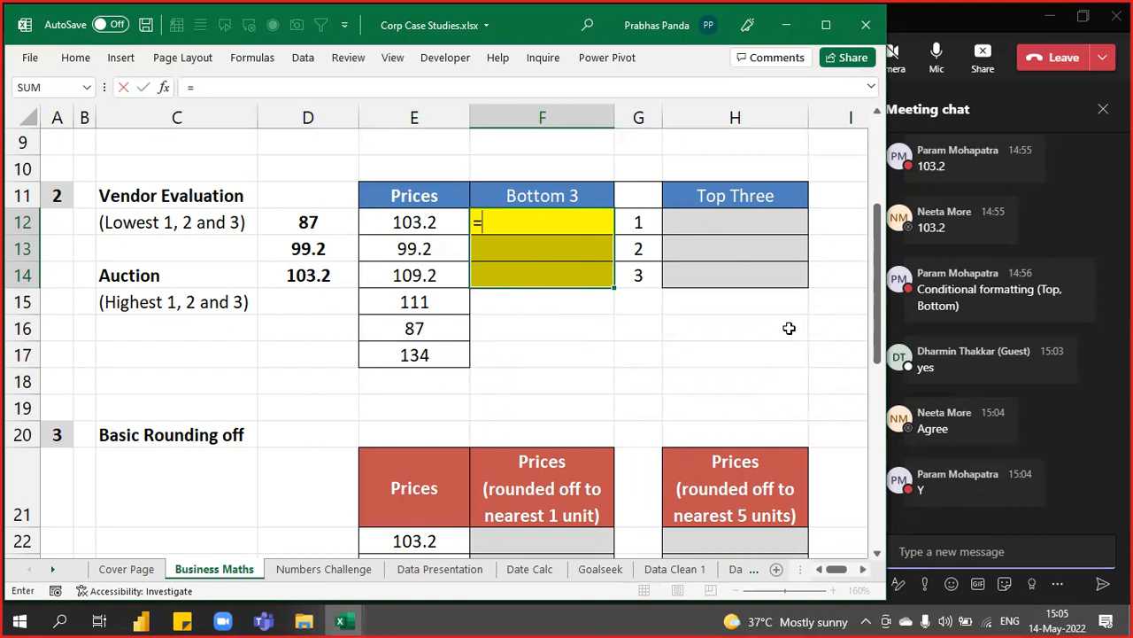
text(SM)
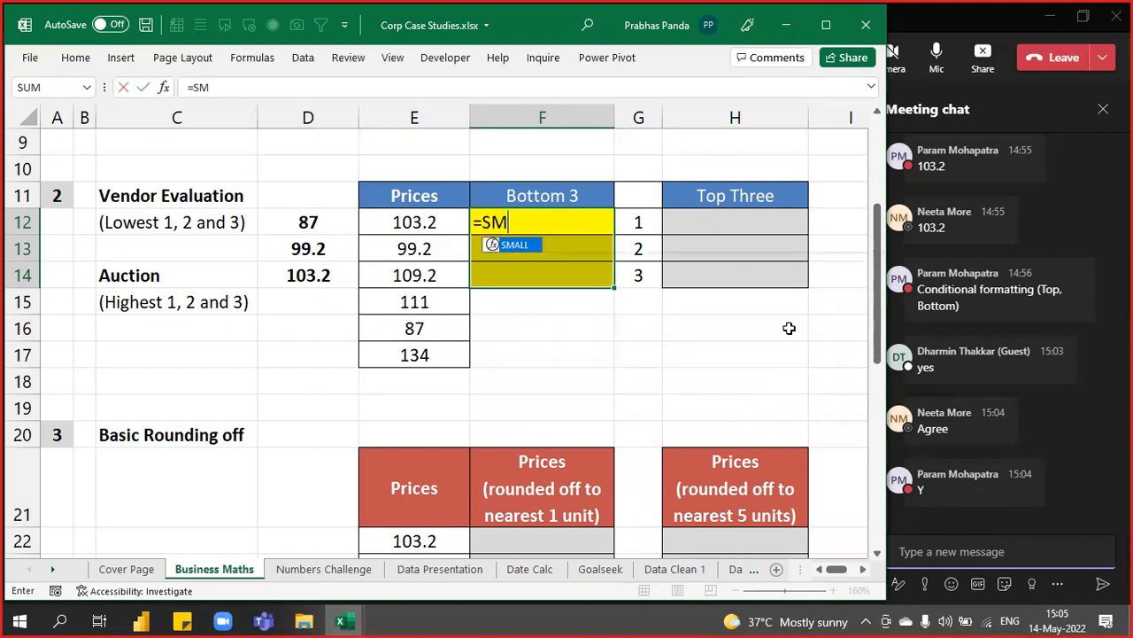
text(ALL()
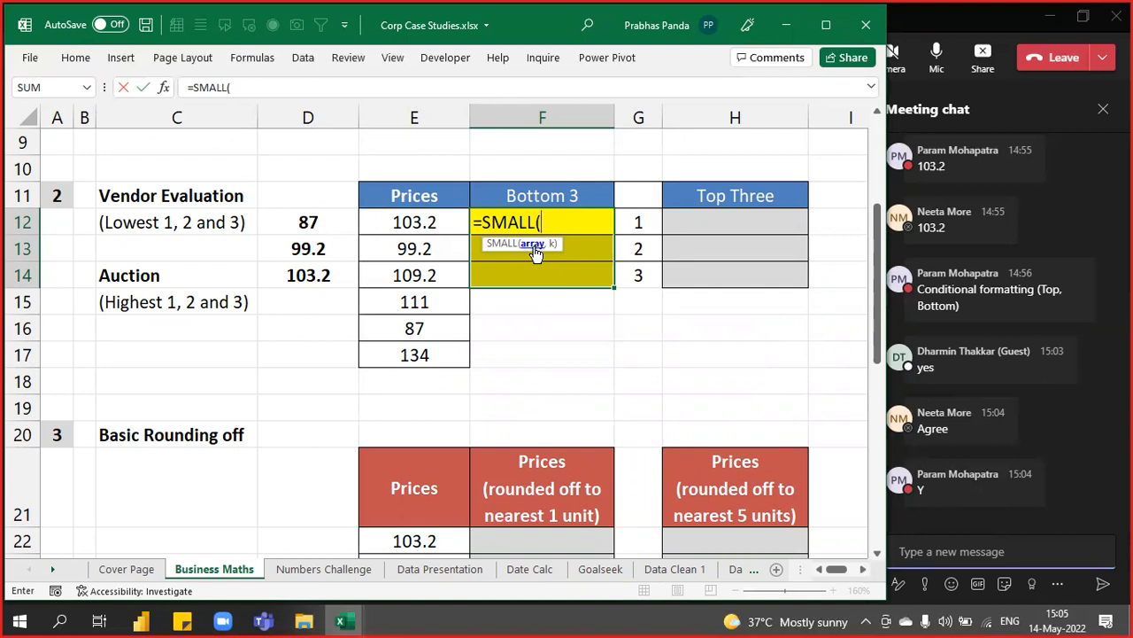
click(440, 226)
key(ctrl+shift+Down)
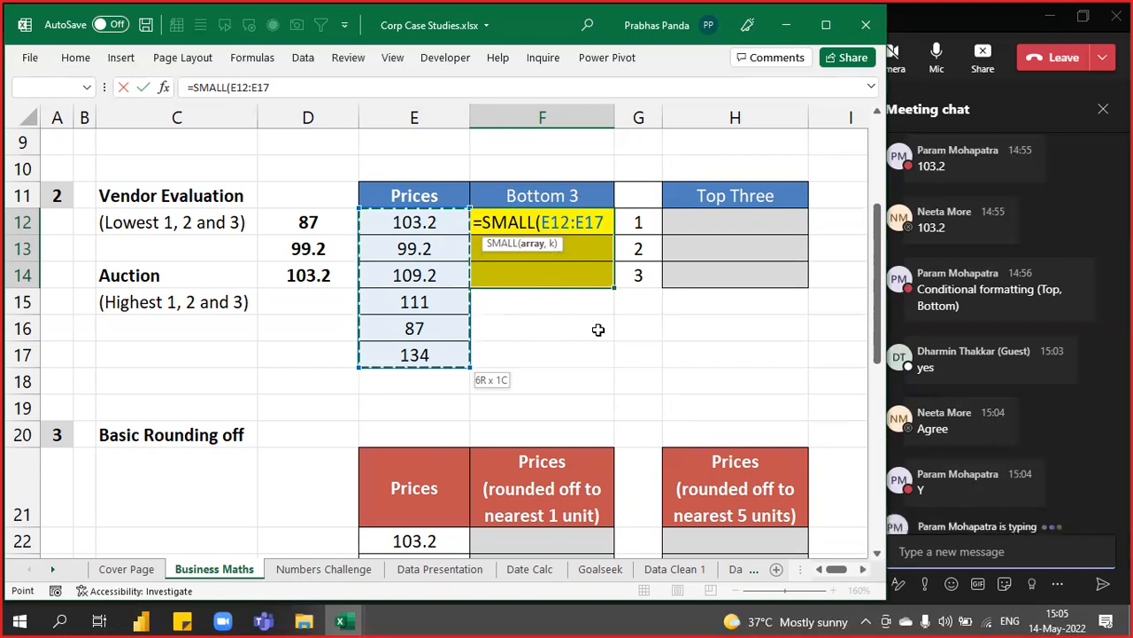
key(F4)
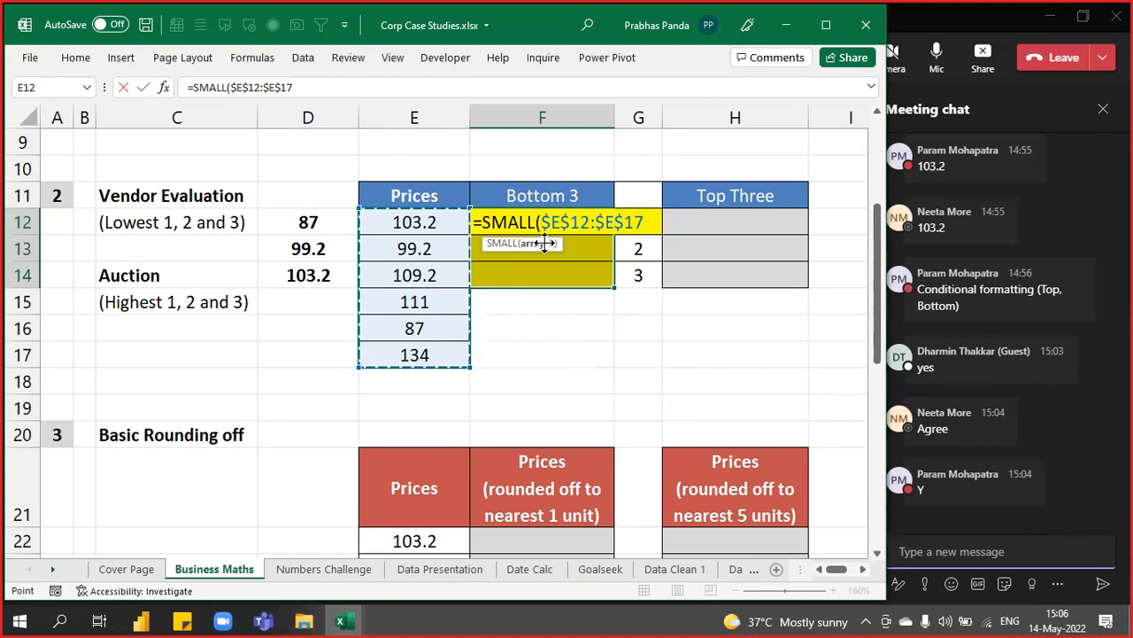
text(,)
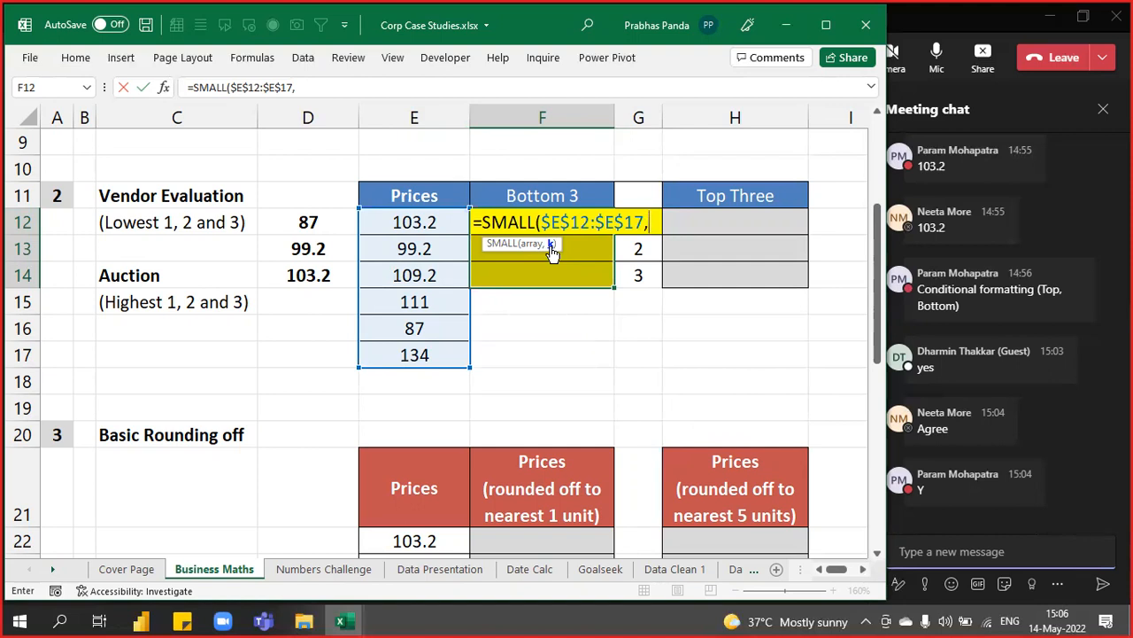
Examine the expected lowest prices in D12:D14 and the rank numbers in column G to explain the k argument
key(ctrl)
key(ctrl)
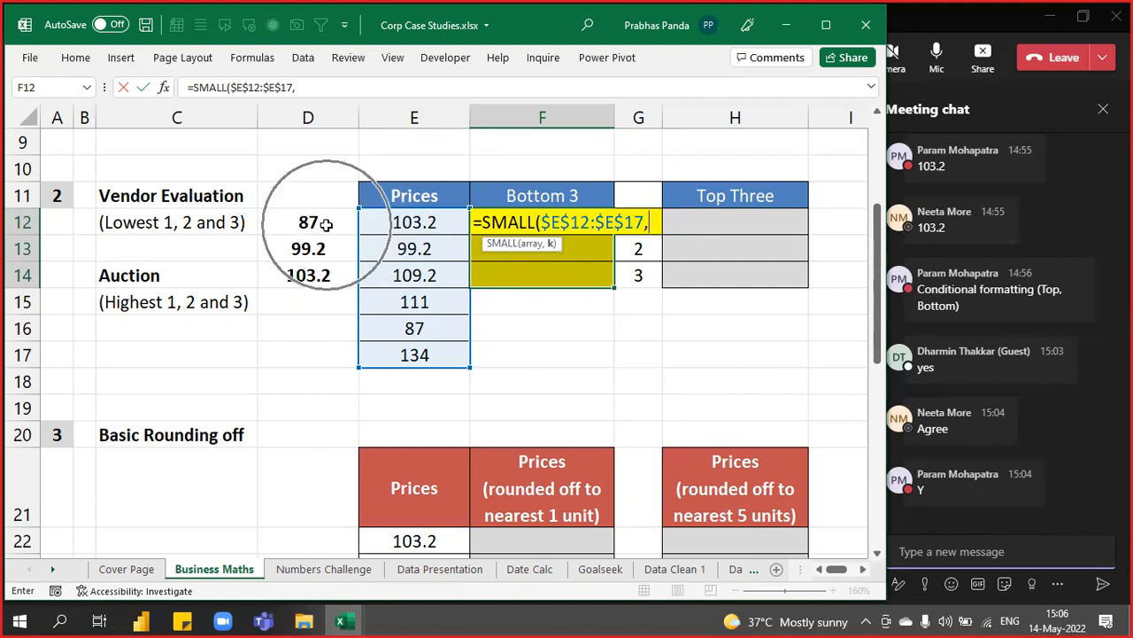
key(ctrl)
key(ctrl)
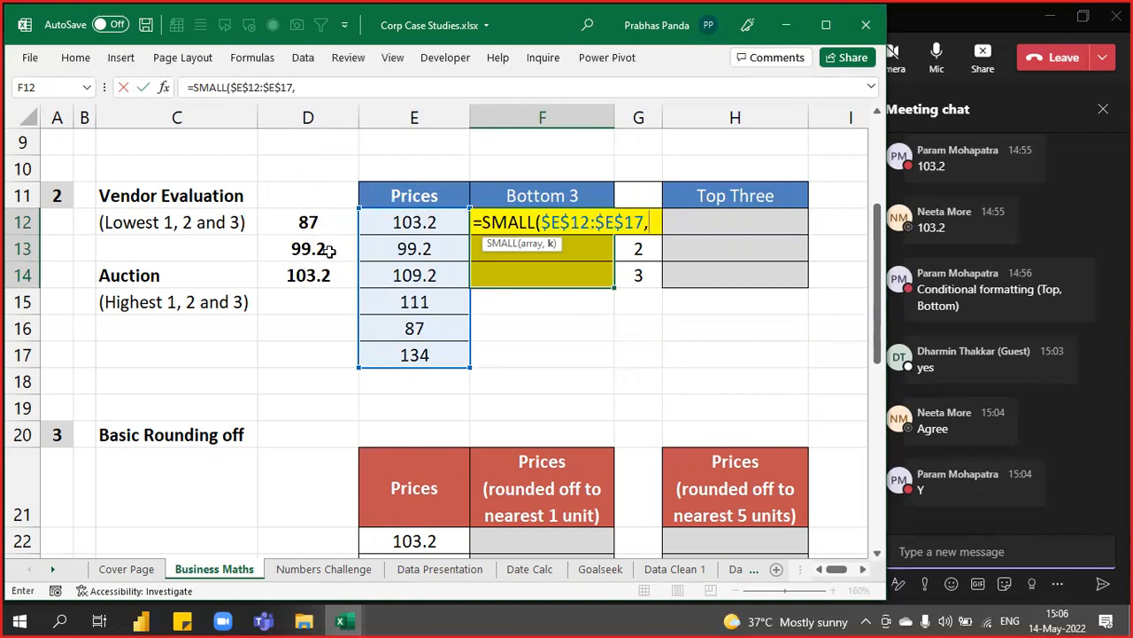
key(ctrl)
key(ctrl)
key(ctrl)
key(ctrl)
key(ctrl)
key(ctrl)
key(ctrl)
key(ctrl)
key(ctrl)
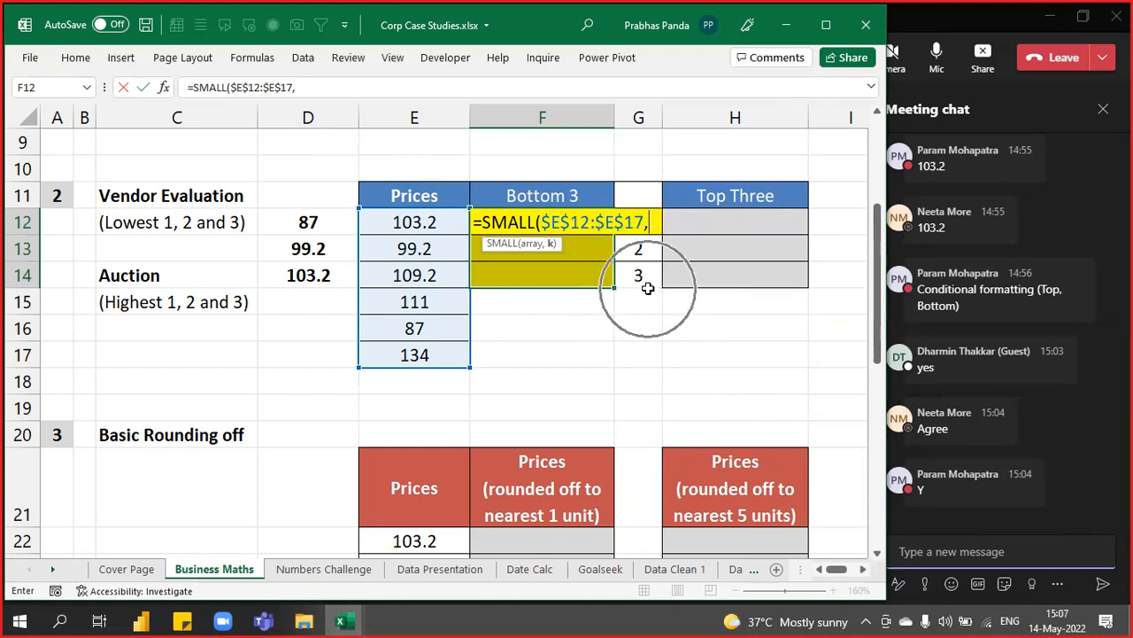
key(ctrl)
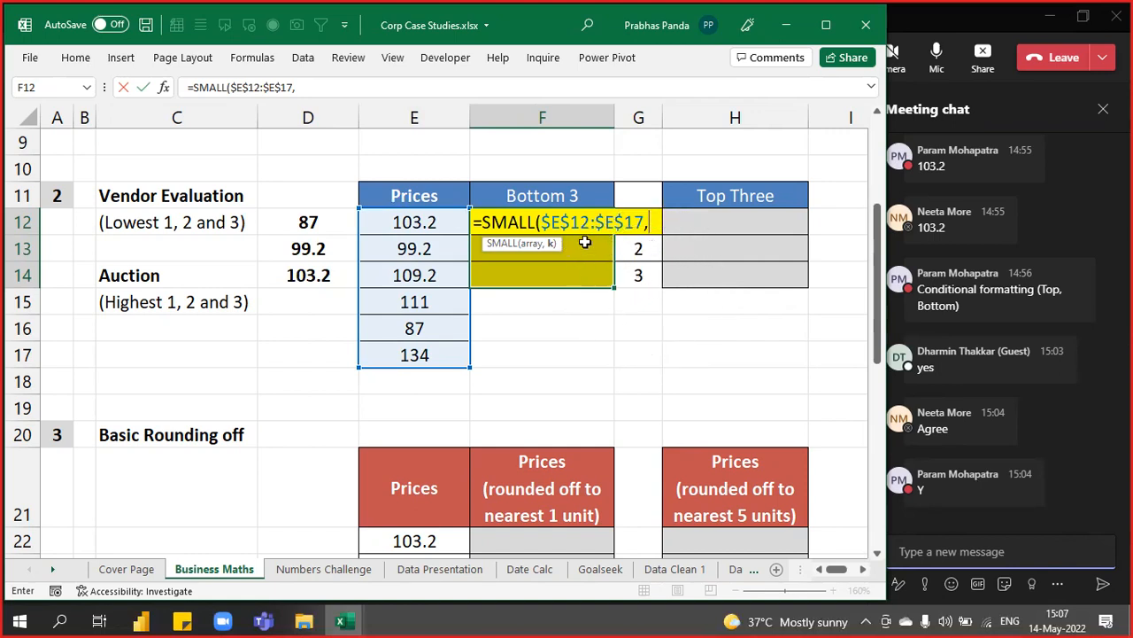
Complete the formula with G12 as the k argument and enter =SMALL($E$12:$E$17,G12) across F12:F14 at once
click(654, 222)
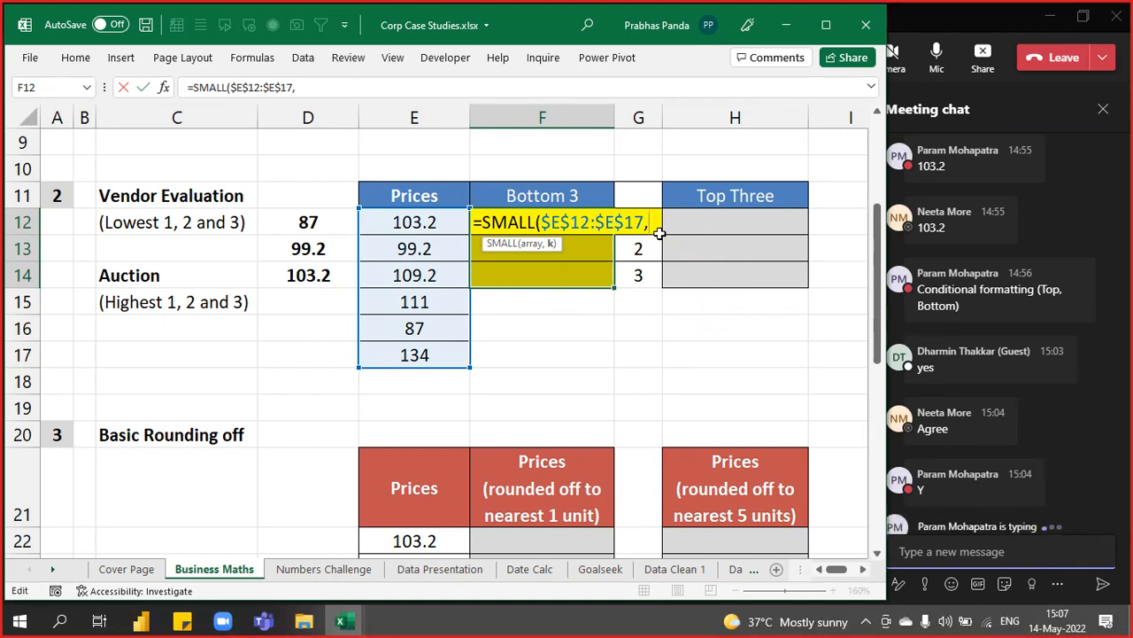
click(623, 196)
key(Down)
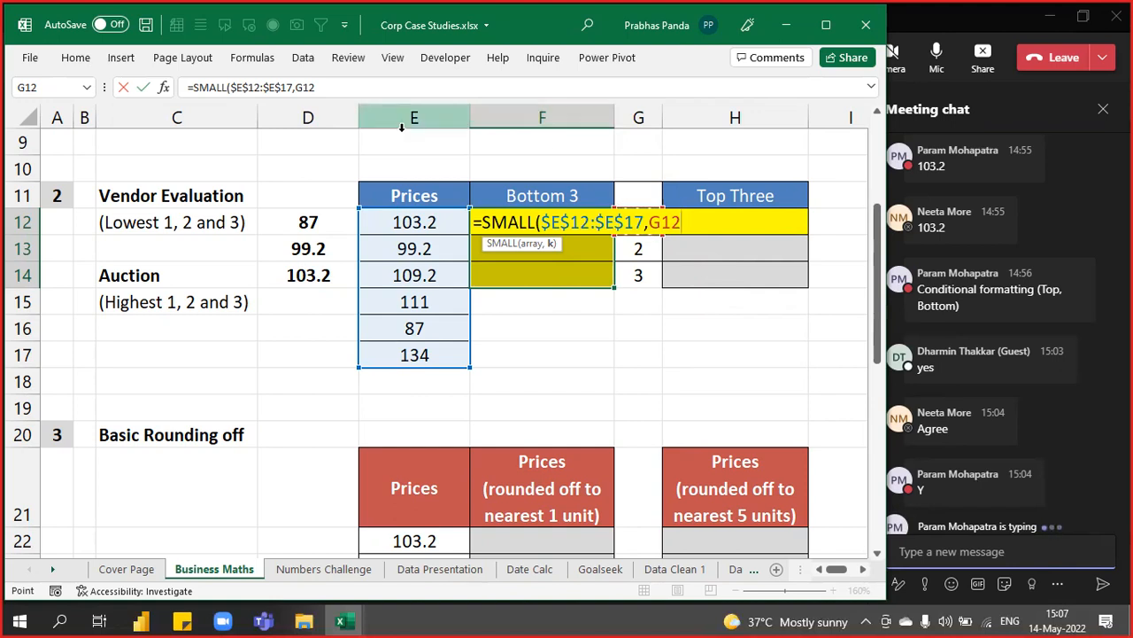
key(ctrl)
key(ctrl)
key(ctrl)
key(ctrl)
key(ctrl)
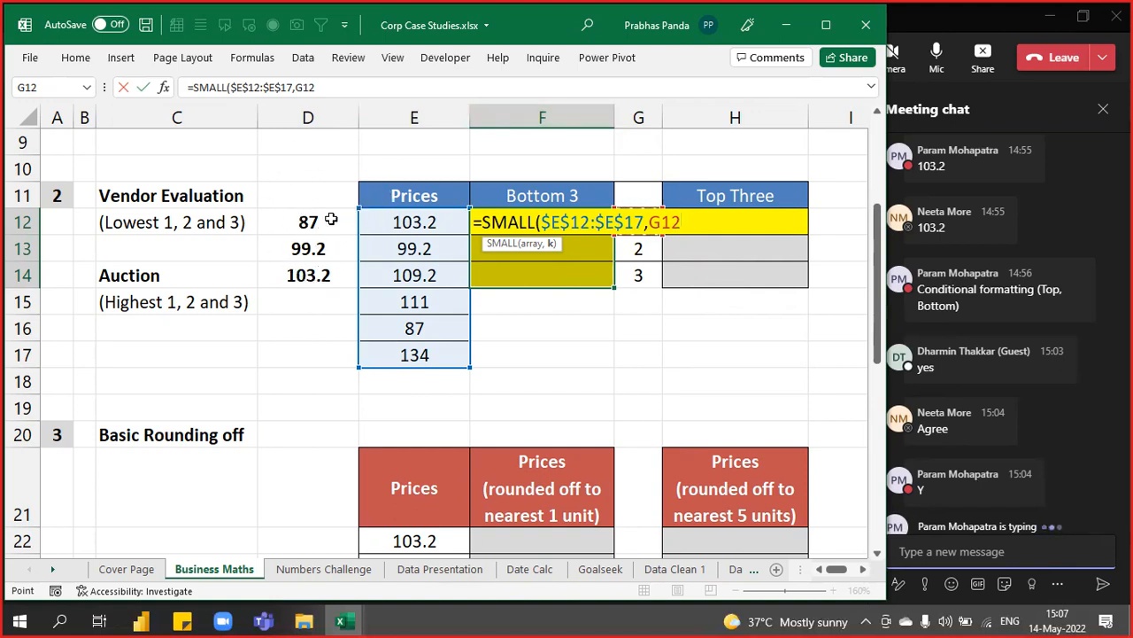
key(ctrl)
key(ctrl)
key(ctrl)
key(ctrl)
text())
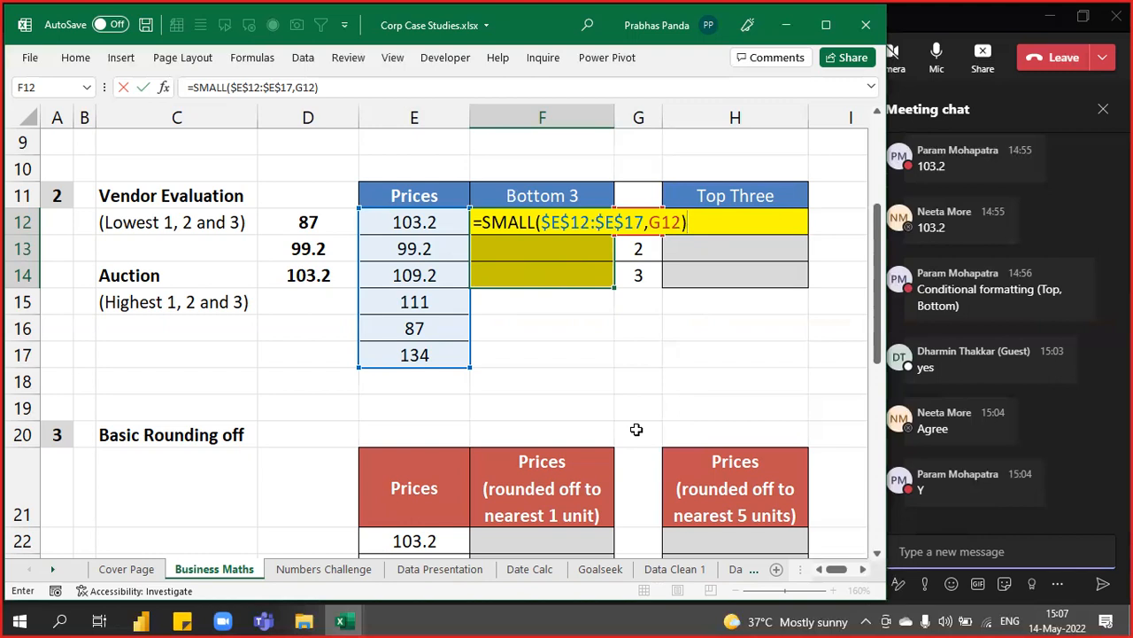
key(ctrl+Return)
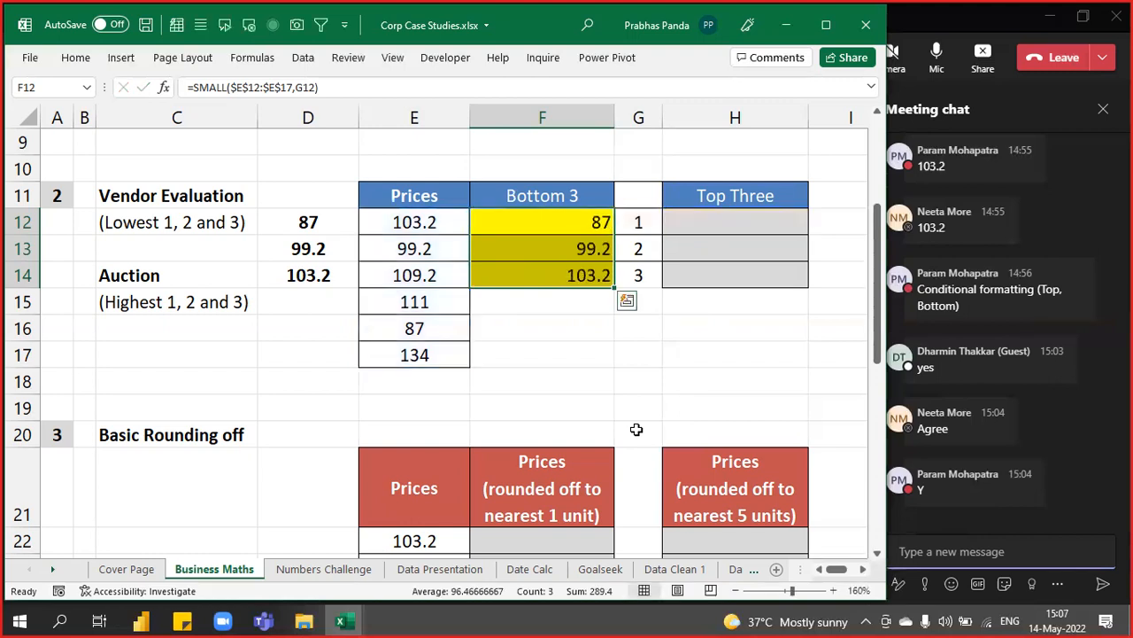
Centre the Bottom 3 results in F12:F14 and make them bold
key(alt+h)
key(a)
key(c)
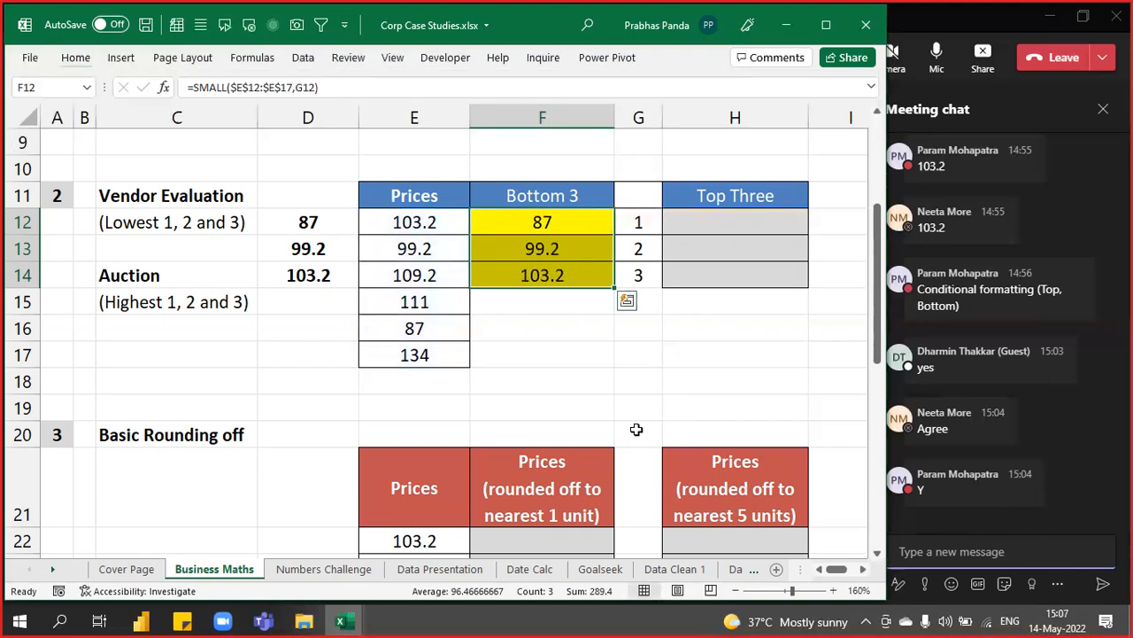
key(ctrl+b)
Copy the formula from F12 and place it as visible text =SMALL($E$12:$E$17,G12) in F18
key(F2)
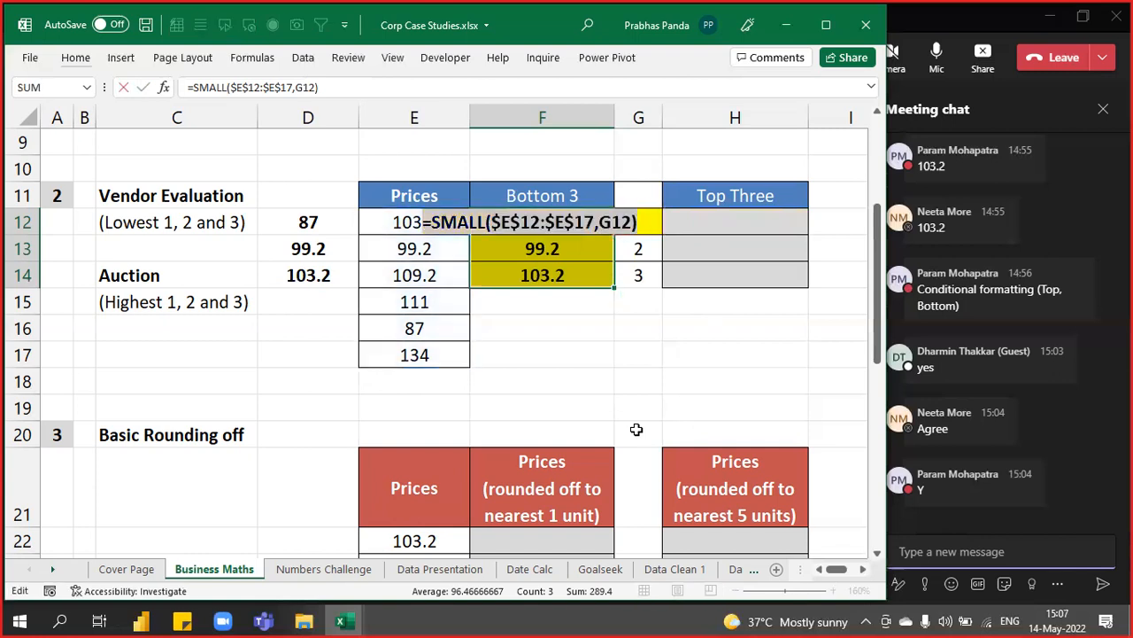
key(Escape)
key(Down)
key(Down)
key(Down)
key(Down)
key(Down)
key(Down)
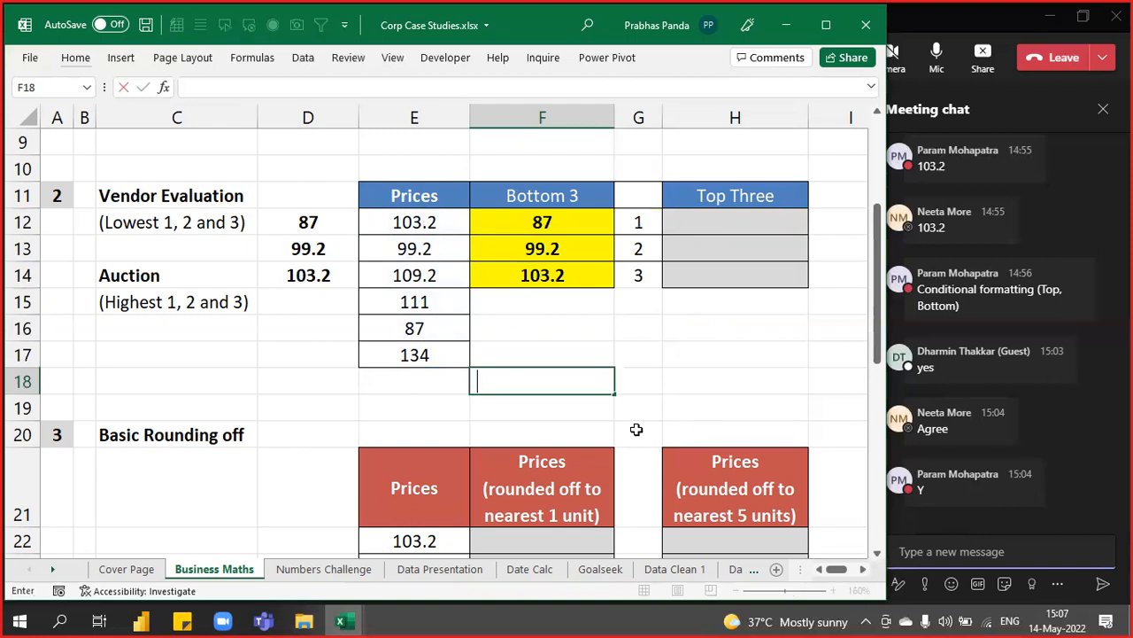
text(=SMALL($E$12:$E$17,G12))
key(Return)
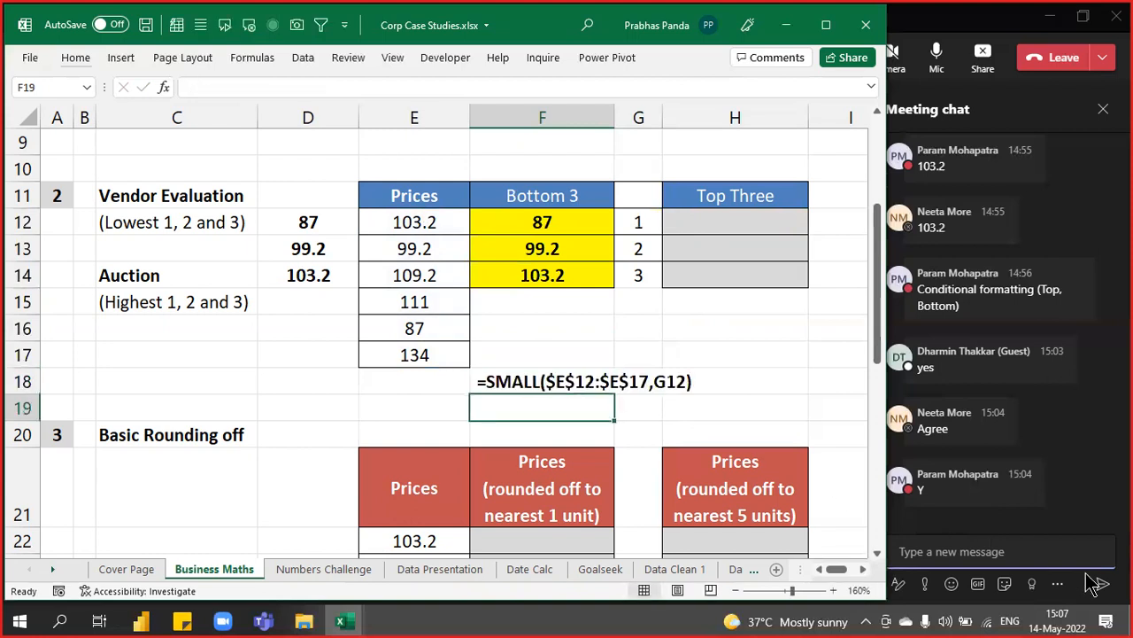
Send the formula =SMALL($E$12:$E$17,G12) in the Teams meeting chat and return to the Excel workbook
click(1005, 555)
text(=SMALL($E$12:$E$17,G12))
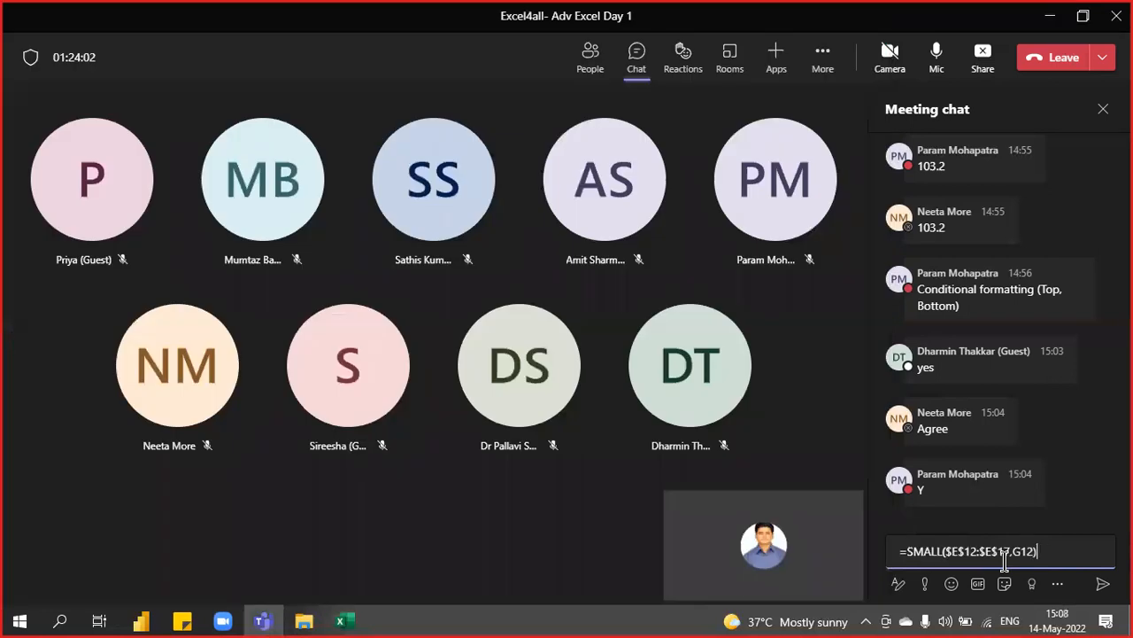
key(Return)
key(alt+Tab)
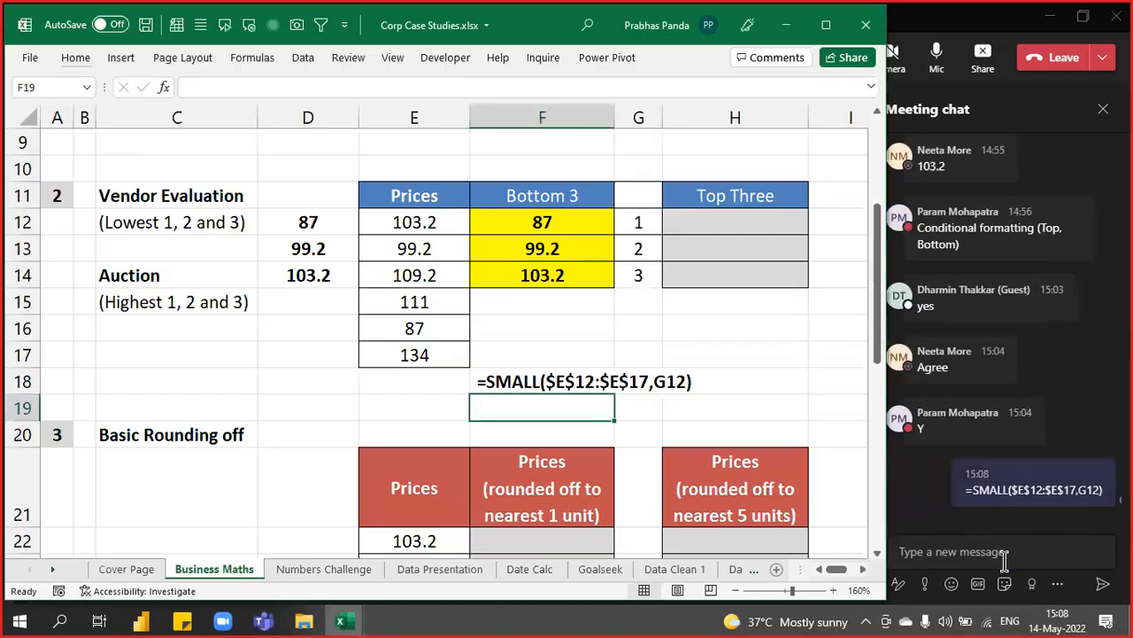
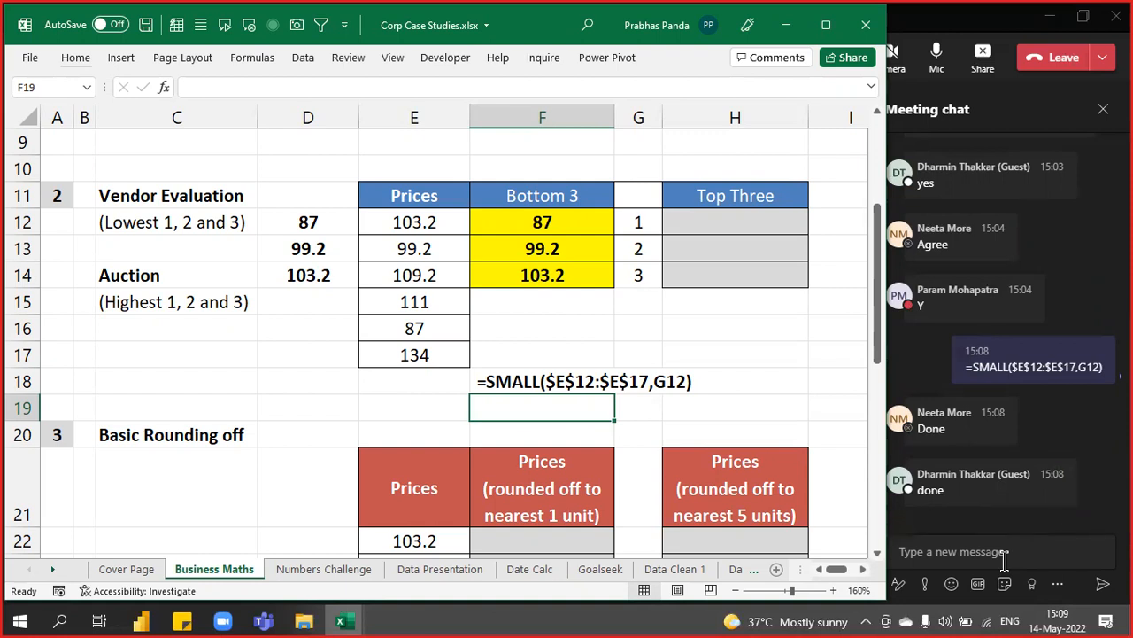
Clear the formulas in F12:F14 and start the SMALL formula again there with E12:E17 as the array
drag(540, 224, 542, 277)
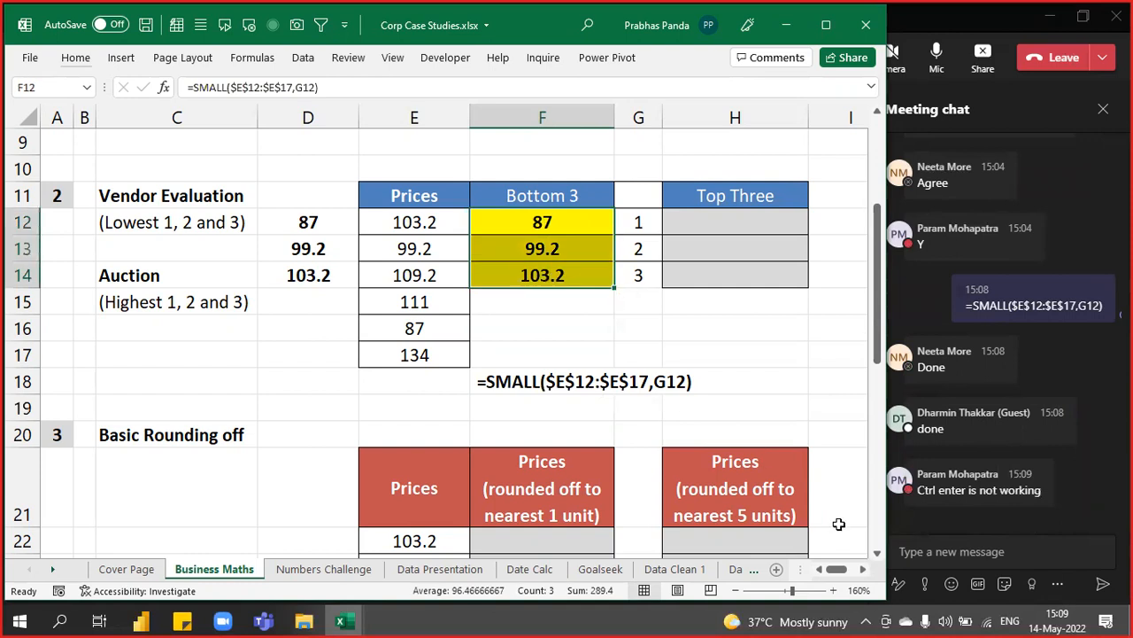
key(Delete)
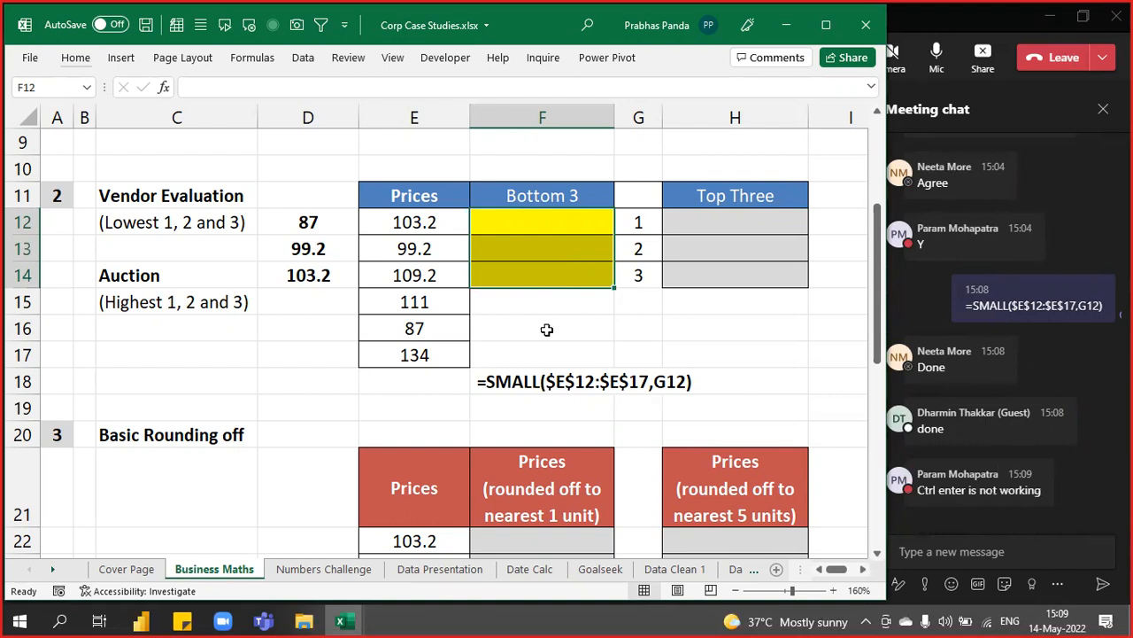
click(803, 322)
drag(575, 221, 576, 276)
text(=SMALL()
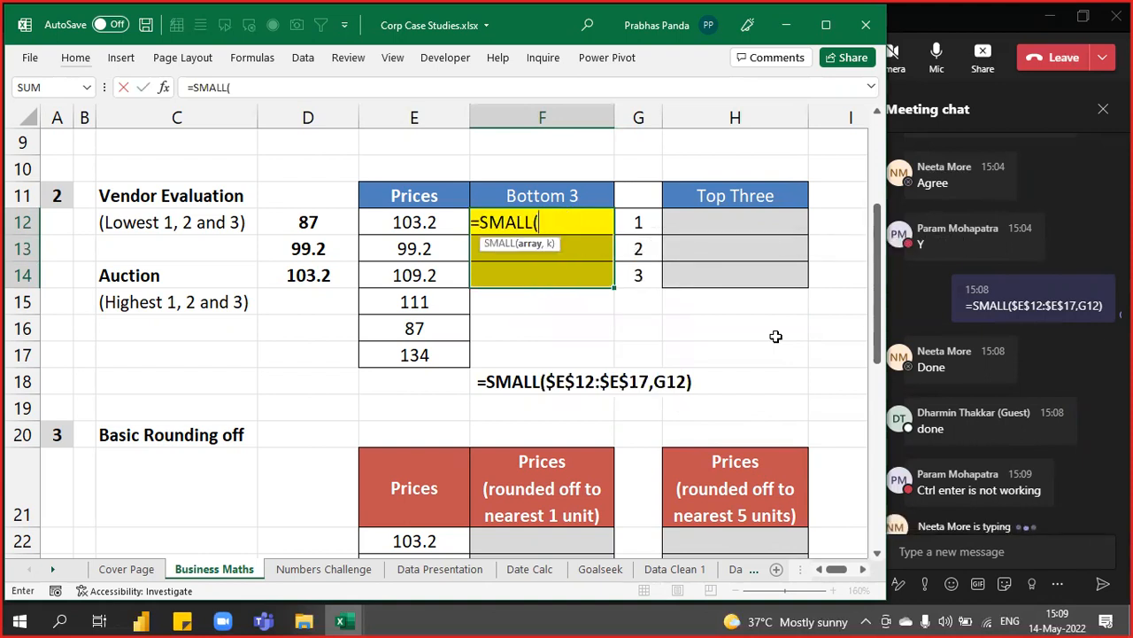
key(Left)
key(ctrl+shift+Down)
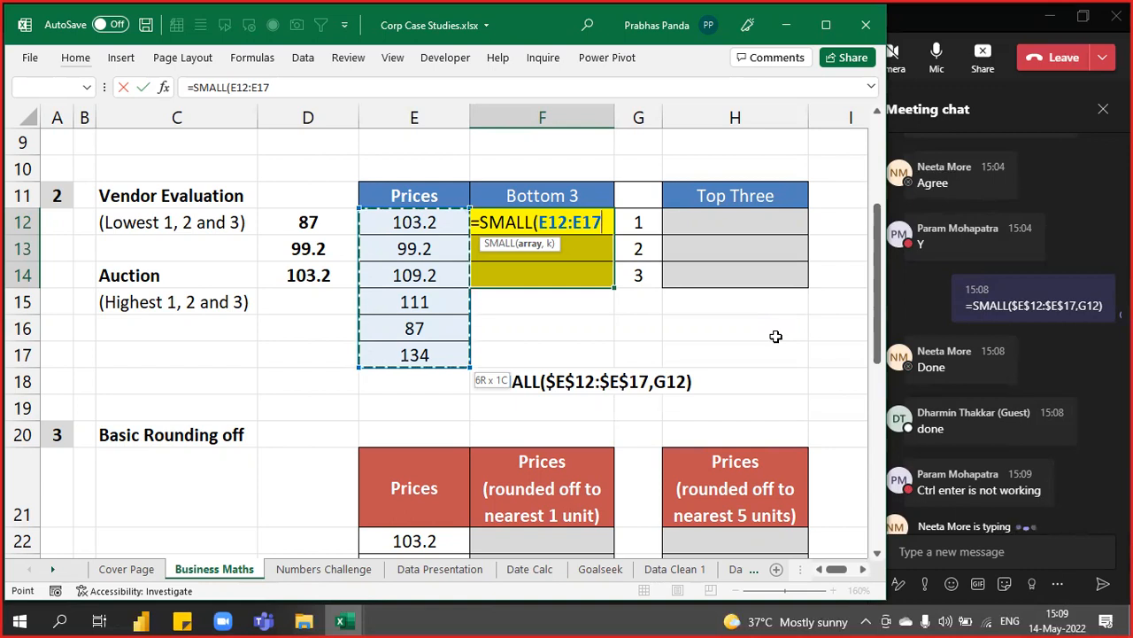
Open the Windows On-Screen Keyboard and switch on its Fn layer to demonstrate the F4 key
key(alt+Tab)
key(super)
text(ON)
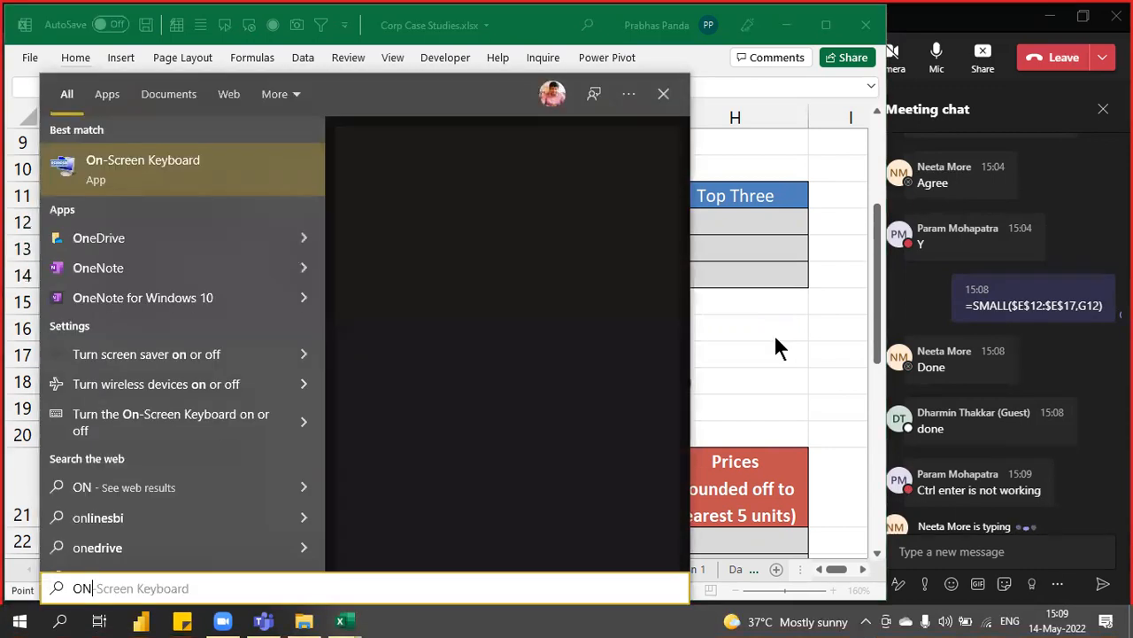
key(Escape)
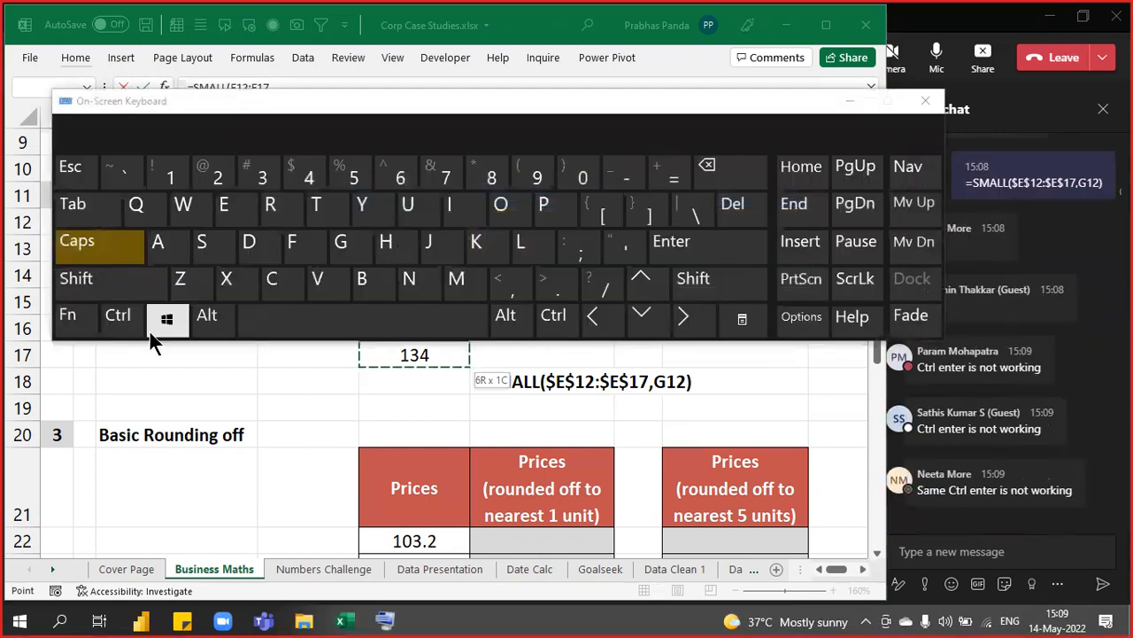
click(77, 312)
key(ctrl)
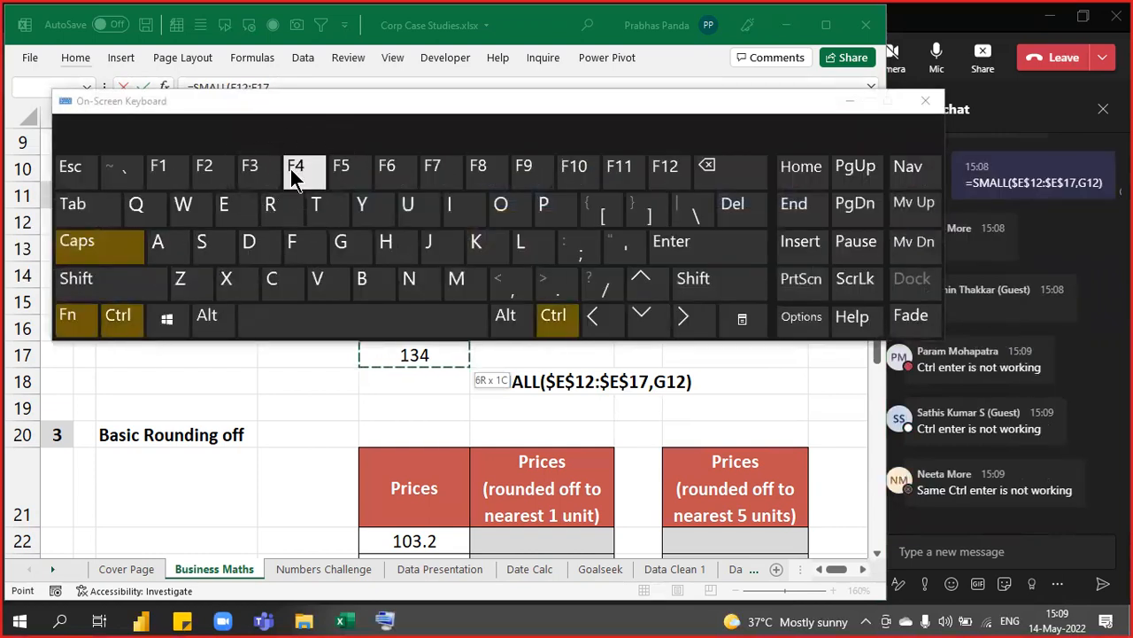
click(292, 169)
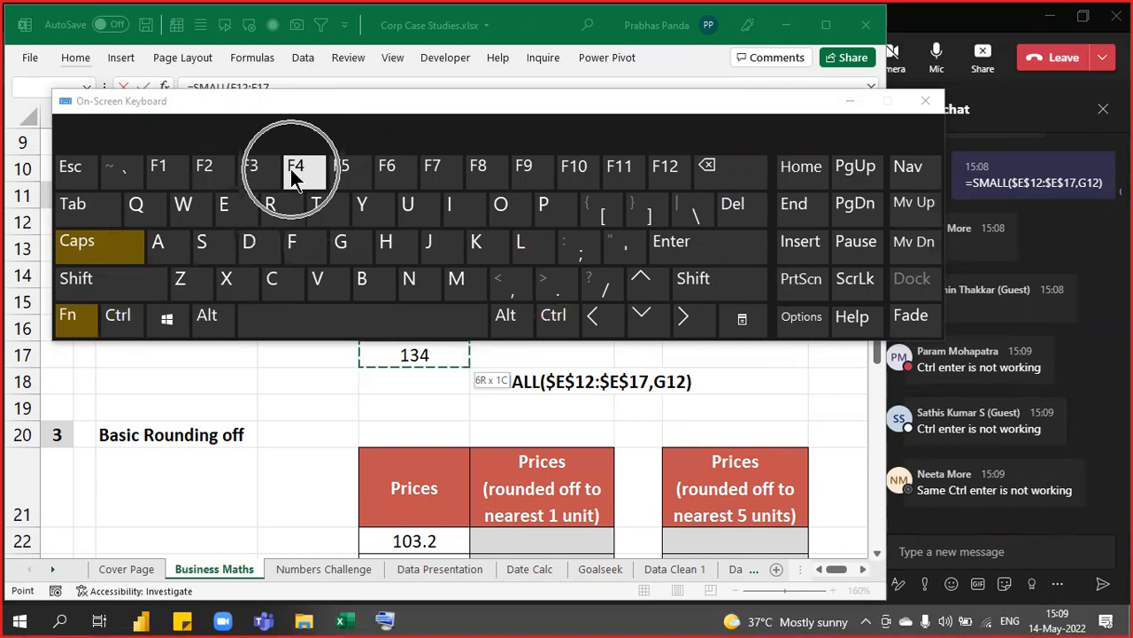
Minimise the On-Screen Keyboard and return to the unfinished SMALL formula in F12
key(ctrl)
key(ctrl)
key(ctrl)
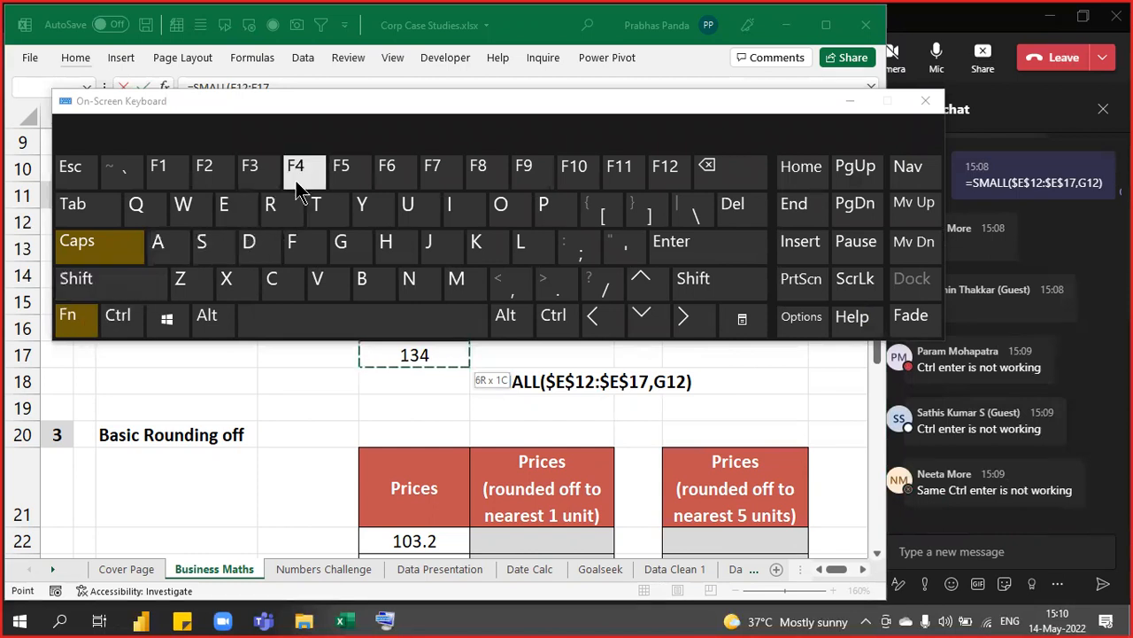
click(850, 102)
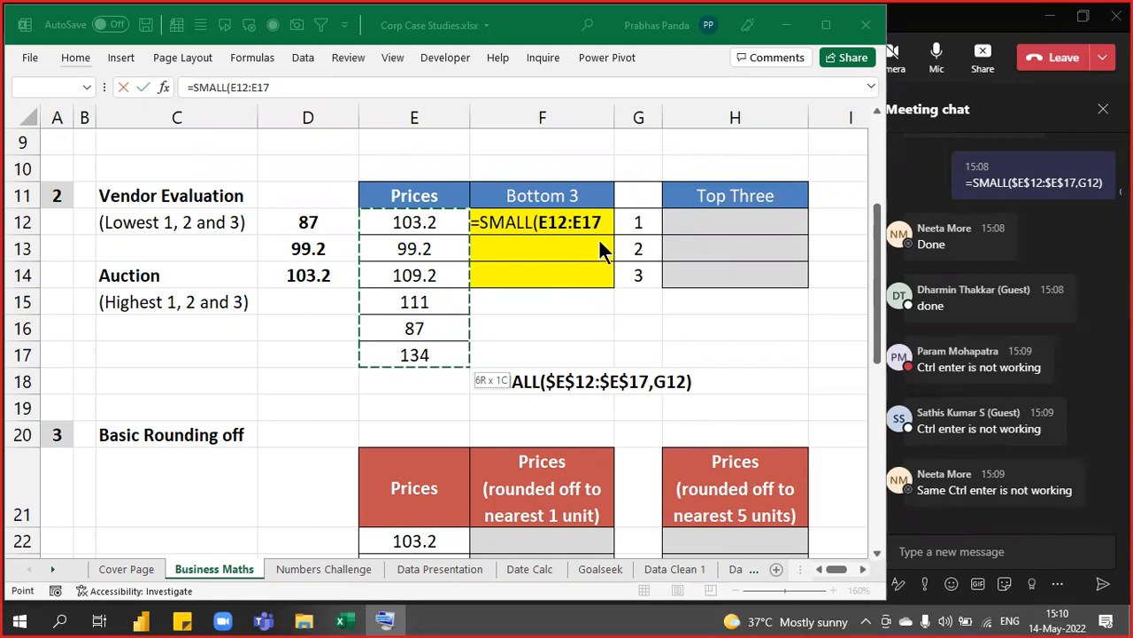
click(643, 281)
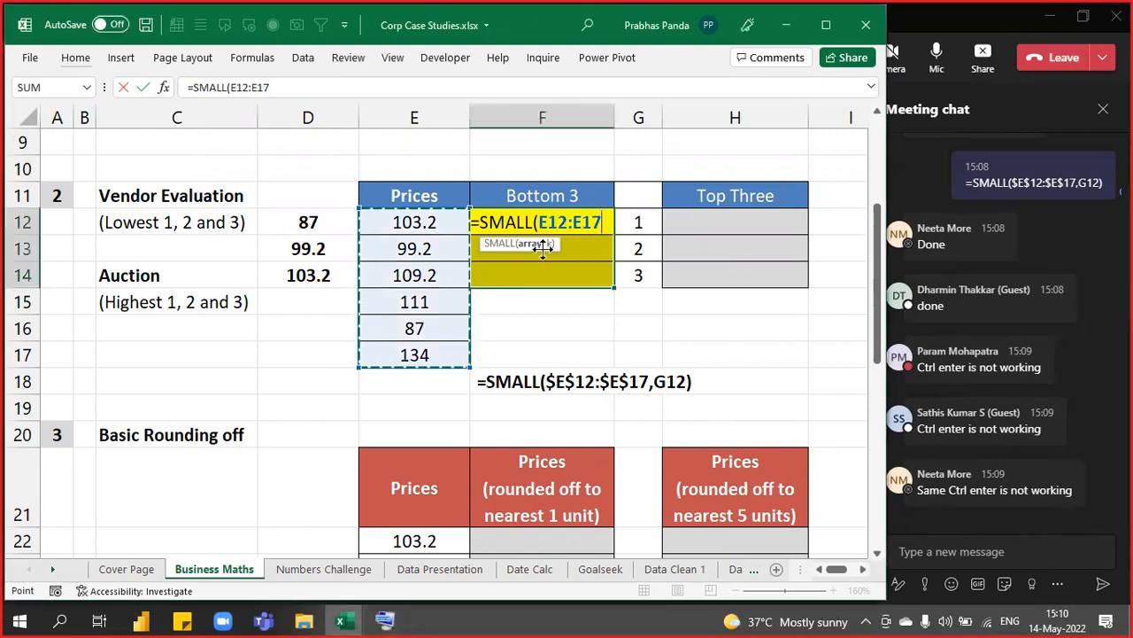
Complete the SMALL formula with absolute array $E$12:$E$17 and G12 as k, entering it in F12:F14 at once
key(F4)
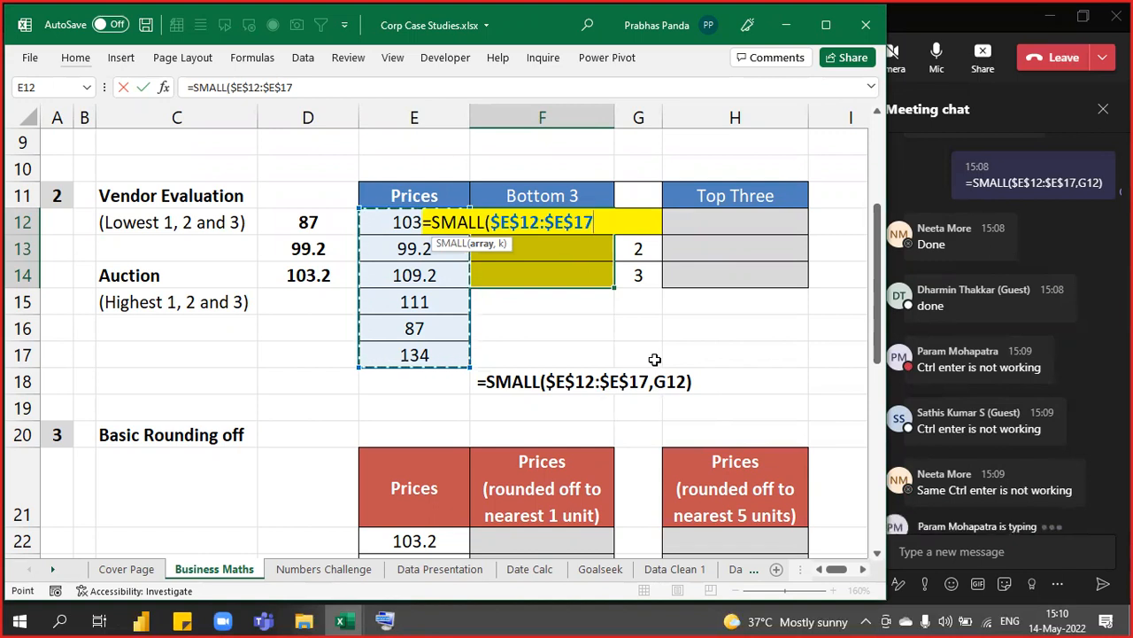
text(,)
key(Right)
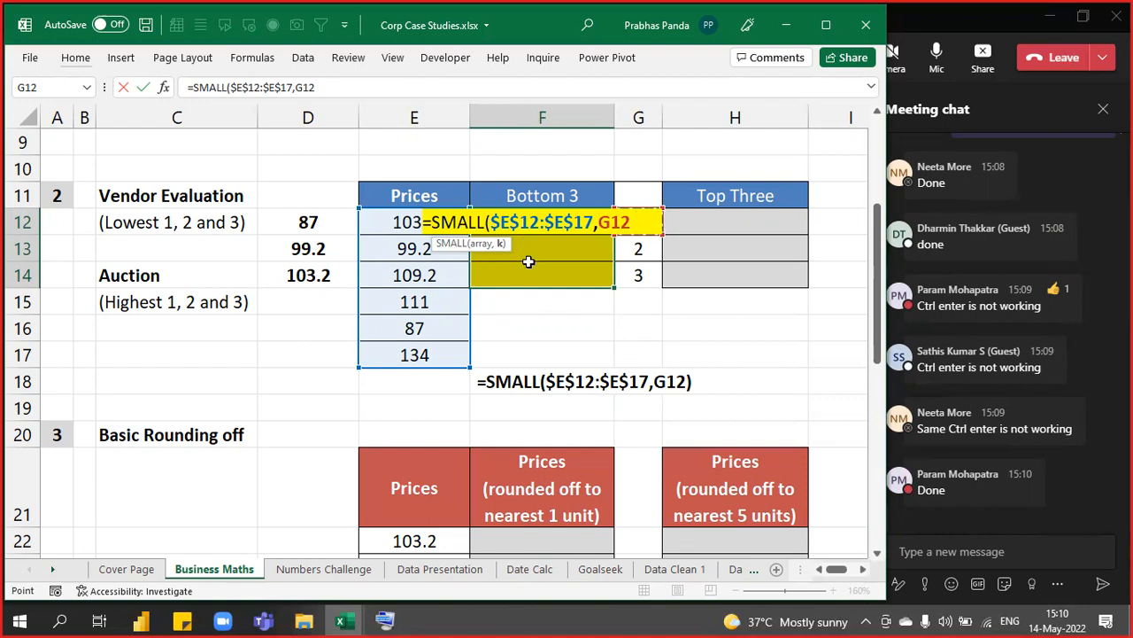
key(ctrl)
key(ctrl)
key(ctrl)
text())
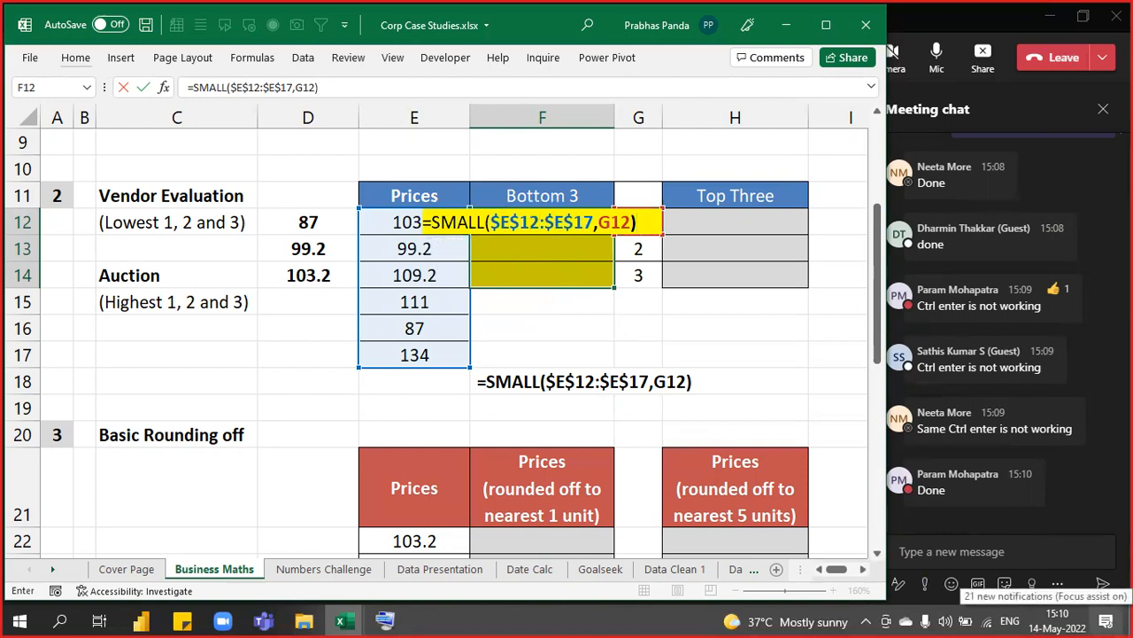
key(ctrl+Return)
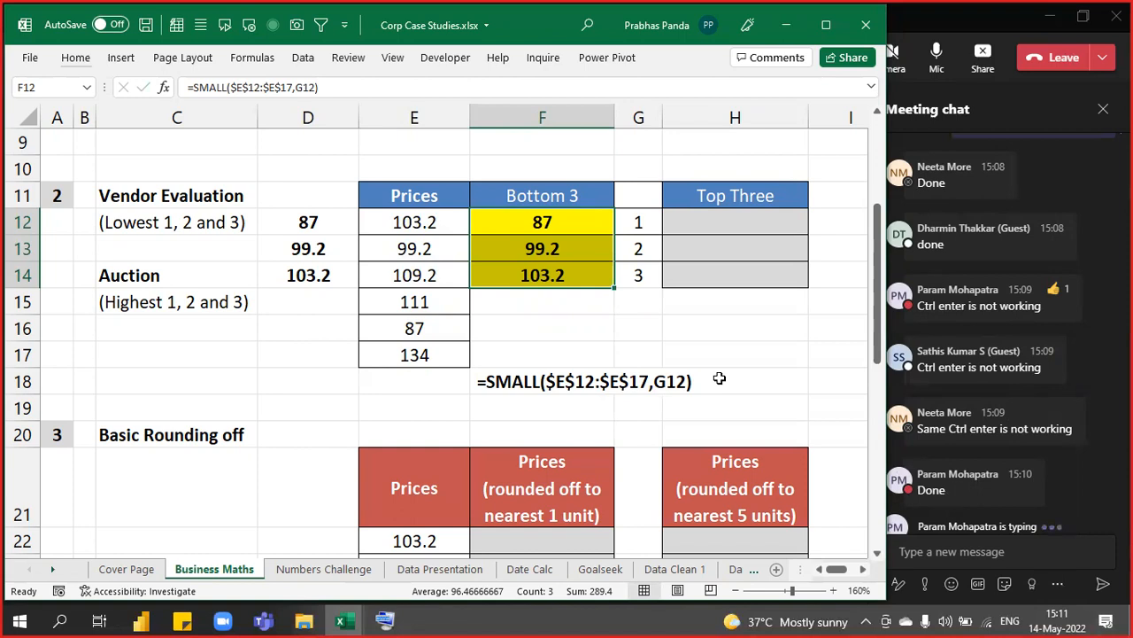
Clear the Bottom 3 formulas from F12:F14, keeping the range selected
drag(561, 224, 581, 282)
key(Delete)
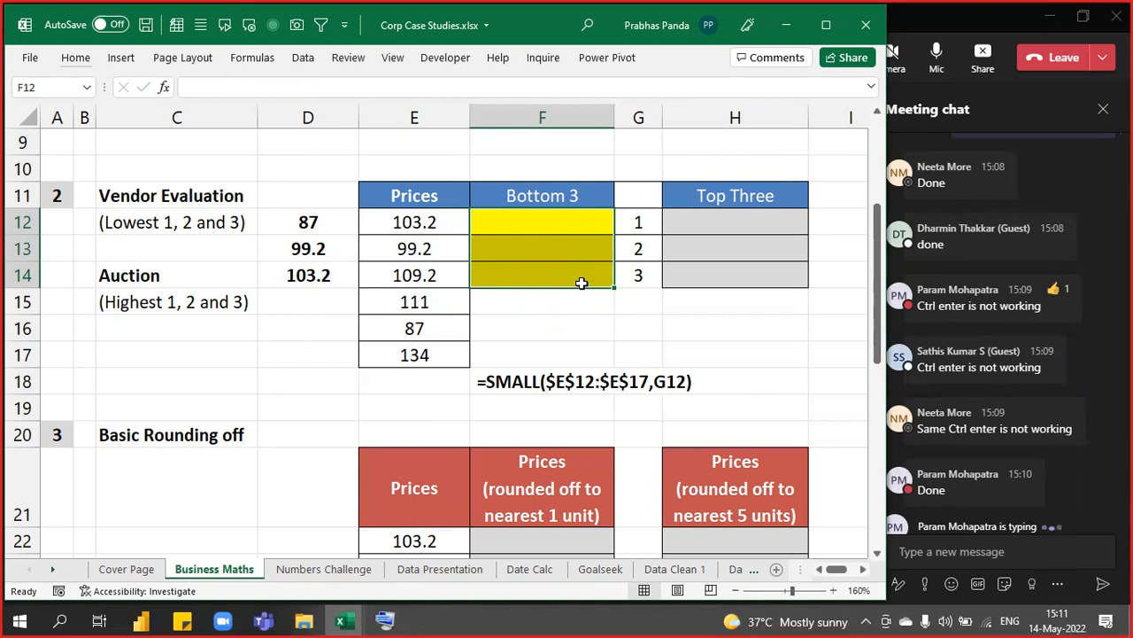
key(ctrl)
key(ctrl)
key(ctrl)
key(ctrl)
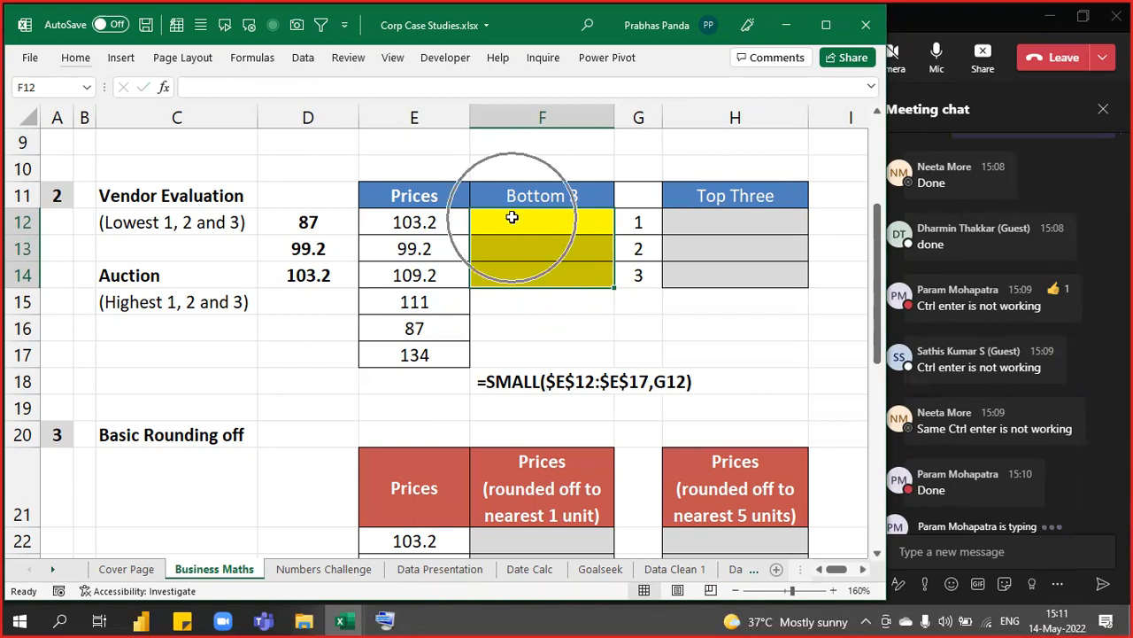
key(ctrl)
key(ctrl)
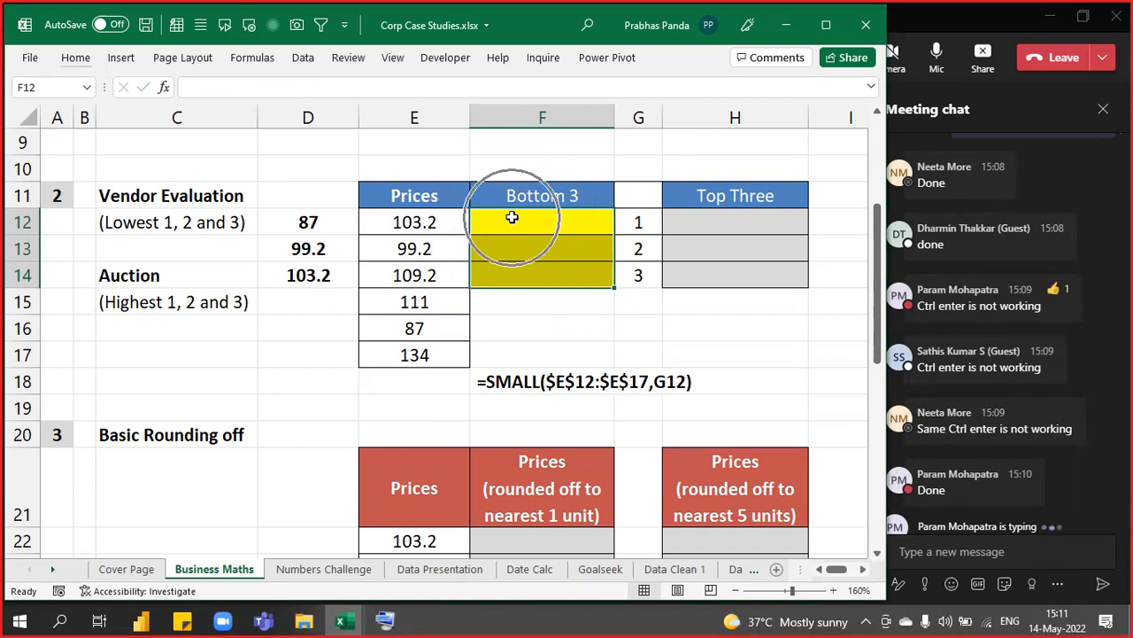
Enter =SMALL($E$12:$E$17,G12) in all three Bottom 3 cells F12:F14 at once
text(=)
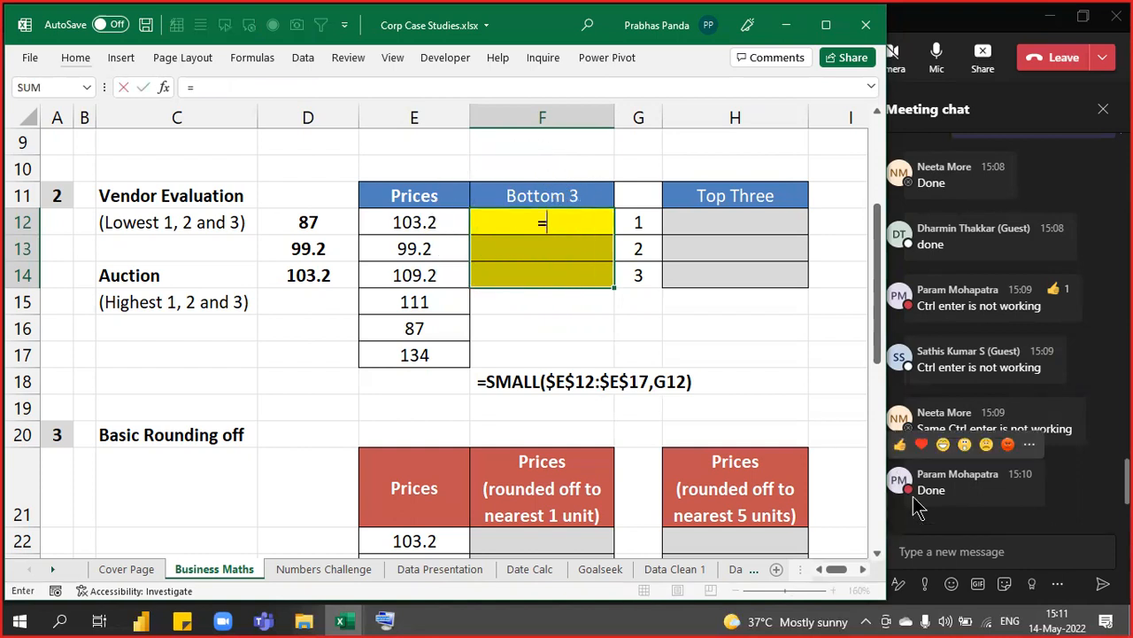
text(SMALL()
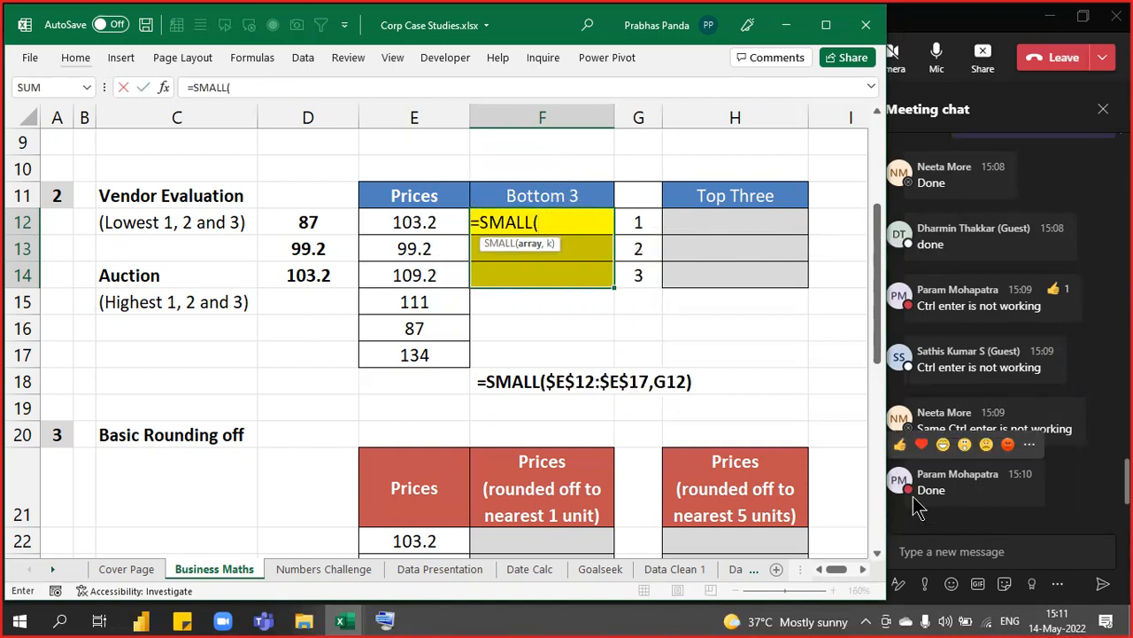
key(Left)
key(ctrl+shift+Down)
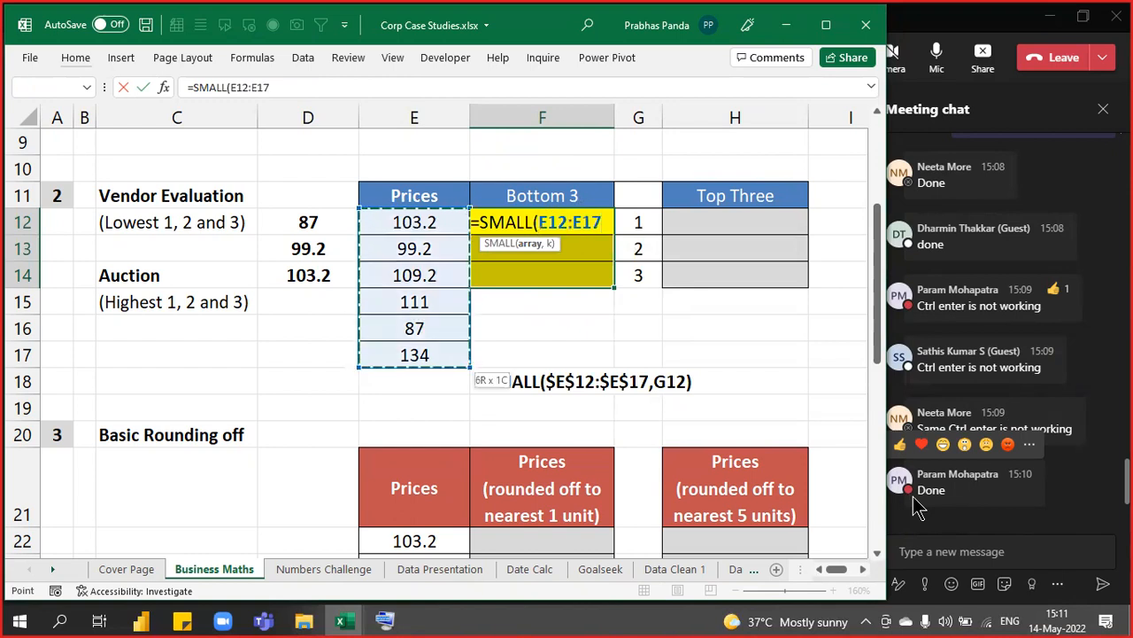
key(F4)
text(,)
key(Right)
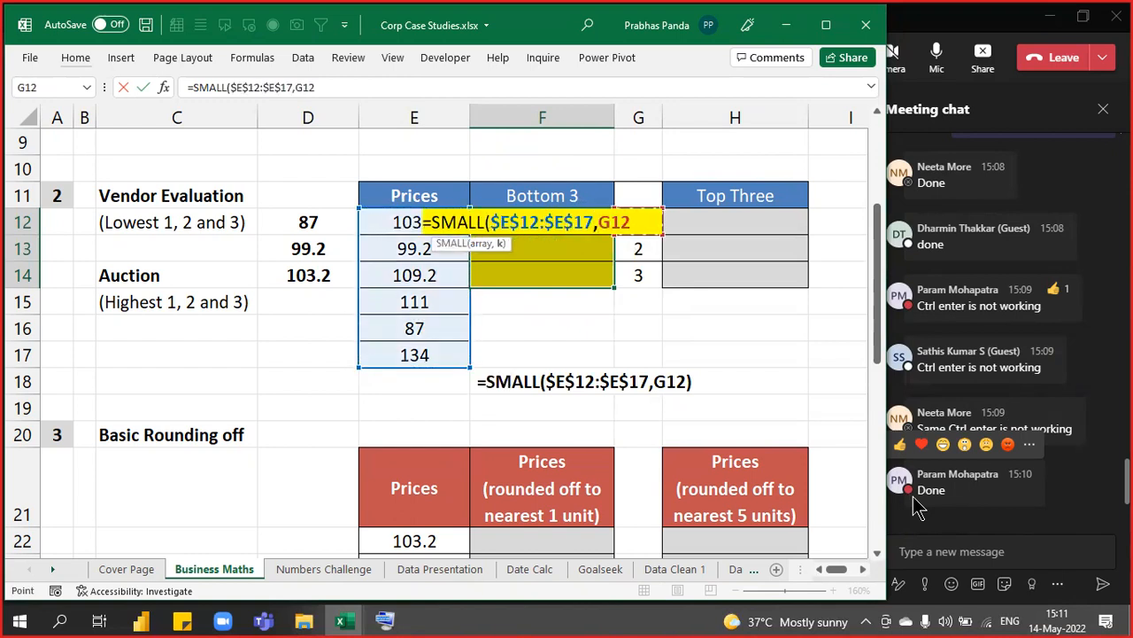
text())
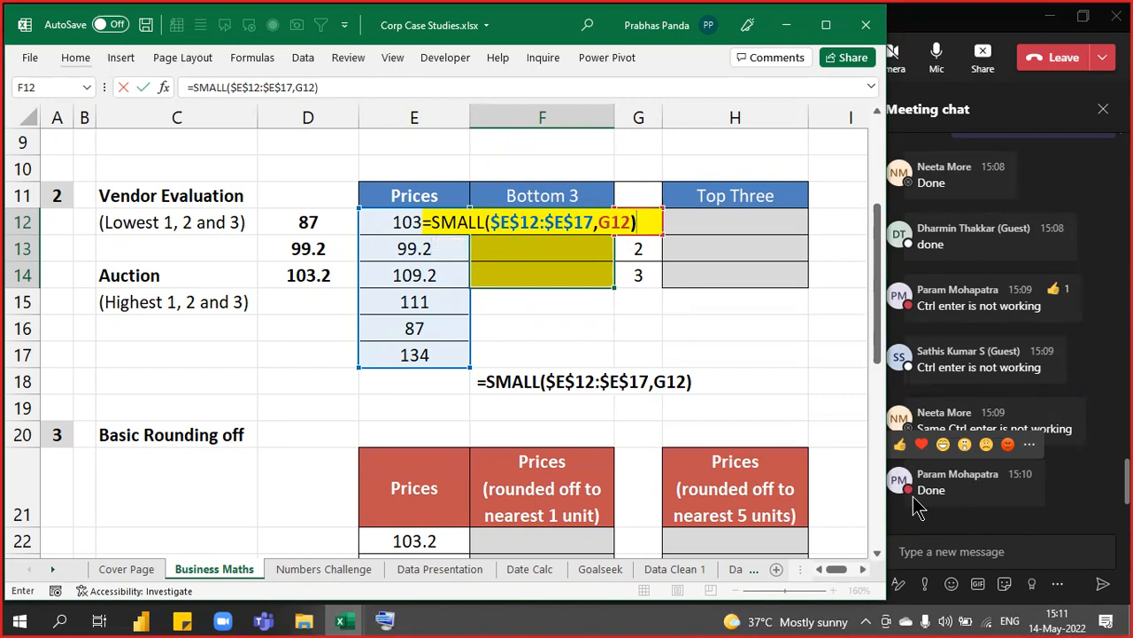
key(ctrl+Return)
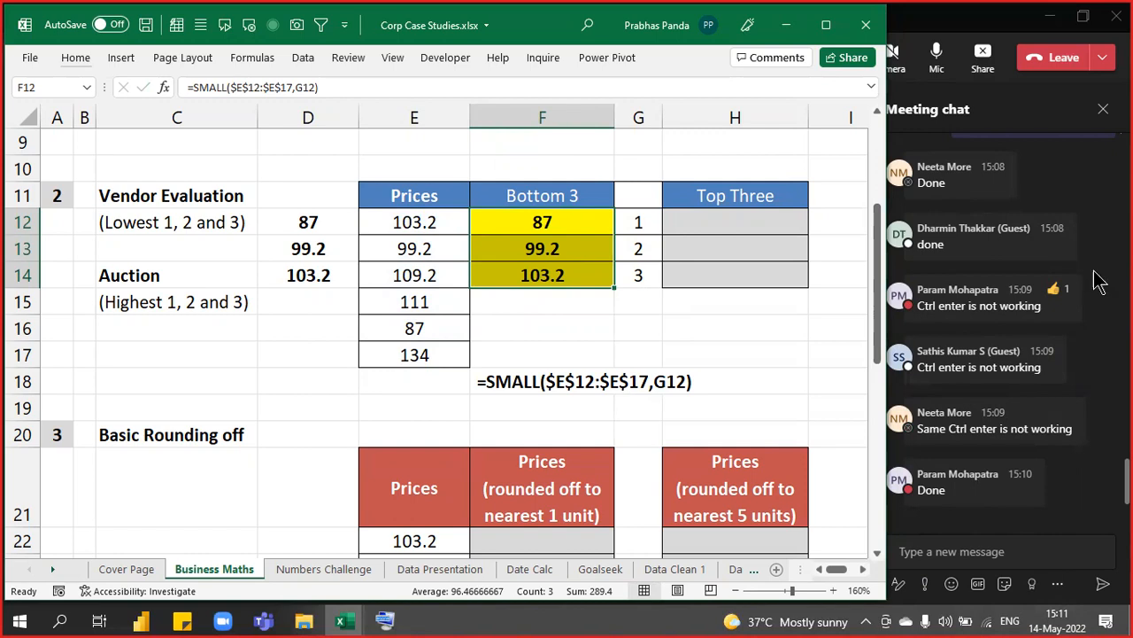
Switch to the Teams meeting, read the participants' replies in the meeting chat and close the chat
click(974, 22)
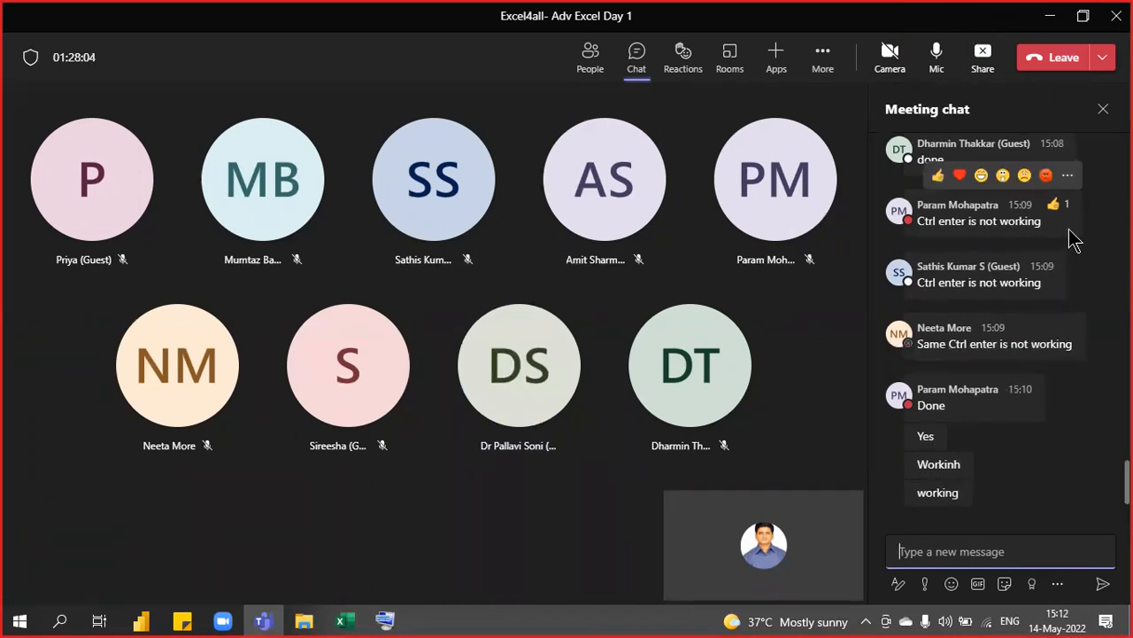
scroll(1069, 239, up, 2)
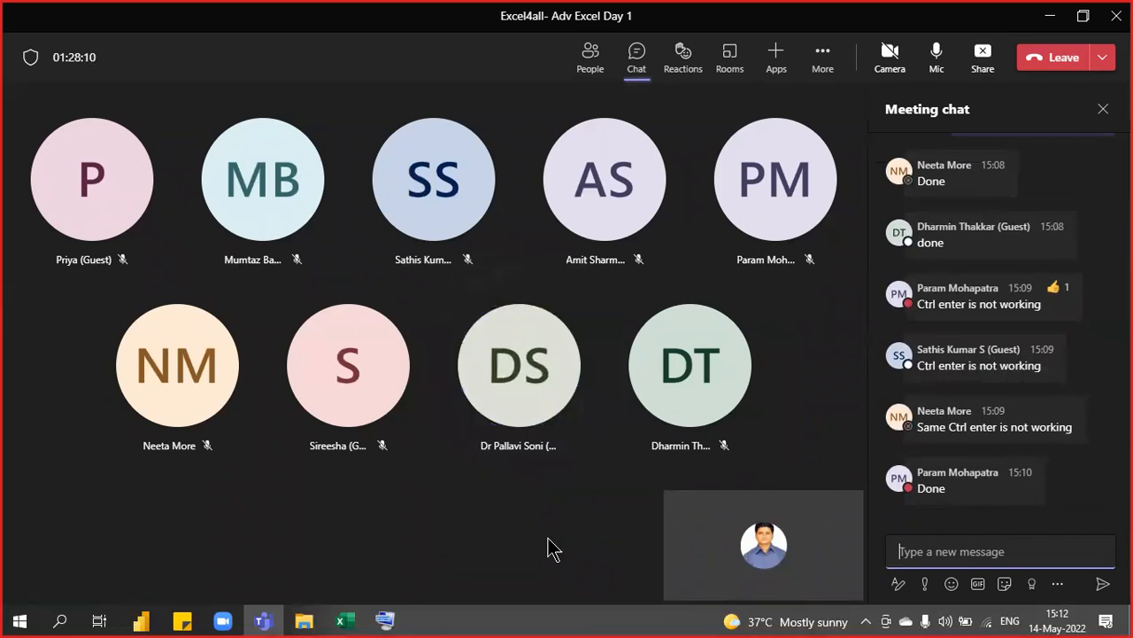
click(1103, 109)
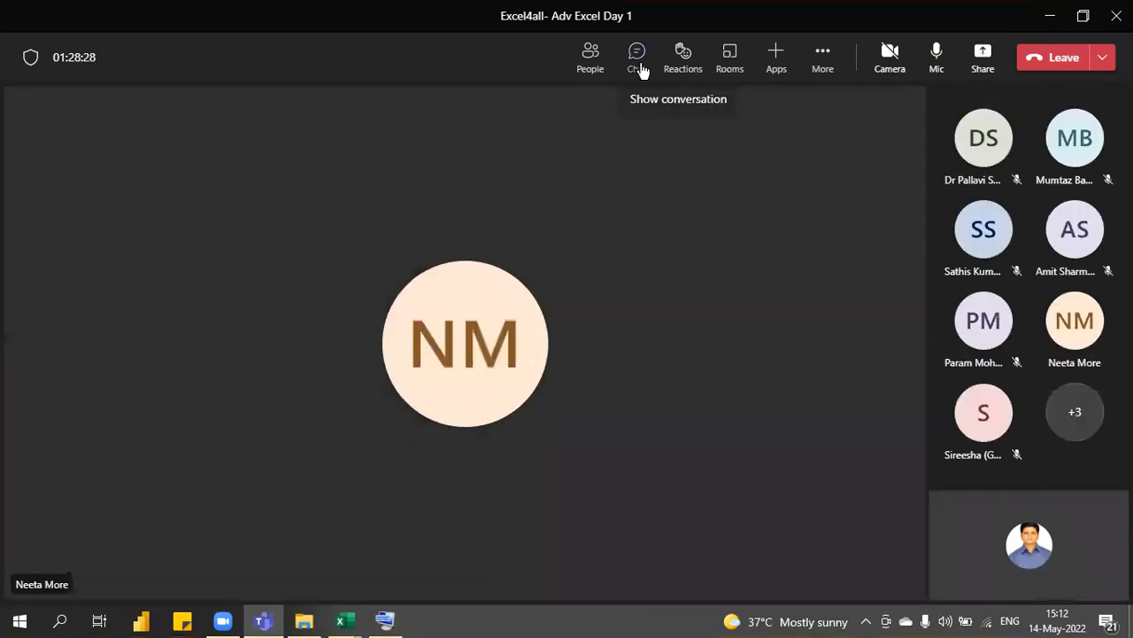
click(638, 62)
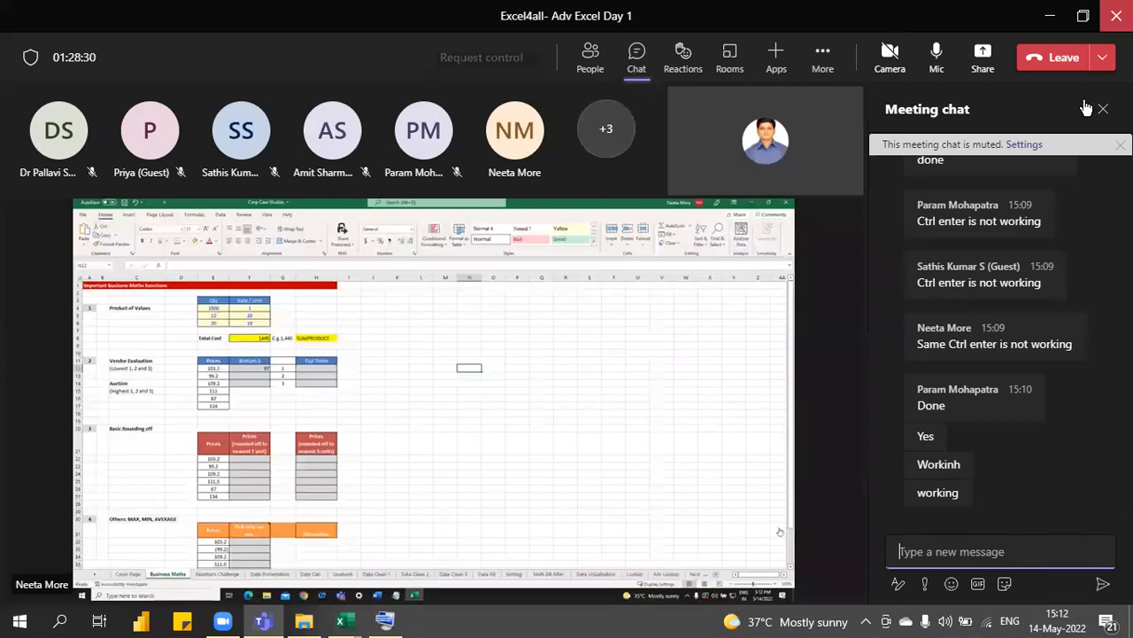
click(1103, 108)
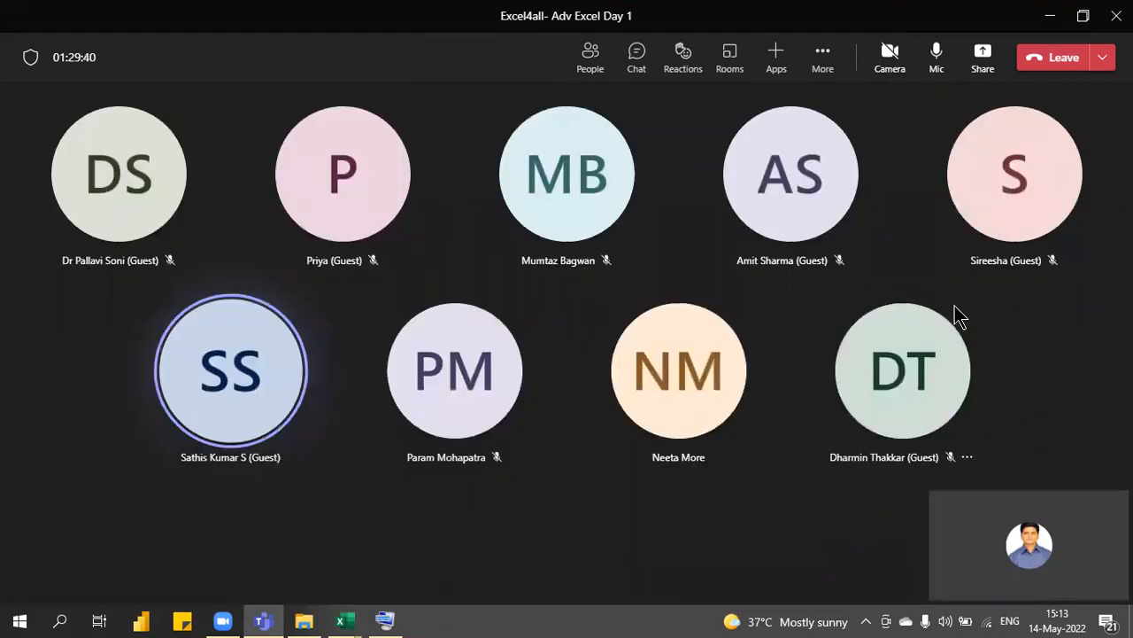
Share the screen in the Teams meeting again and close the On-Screen Keyboard
click(986, 72)
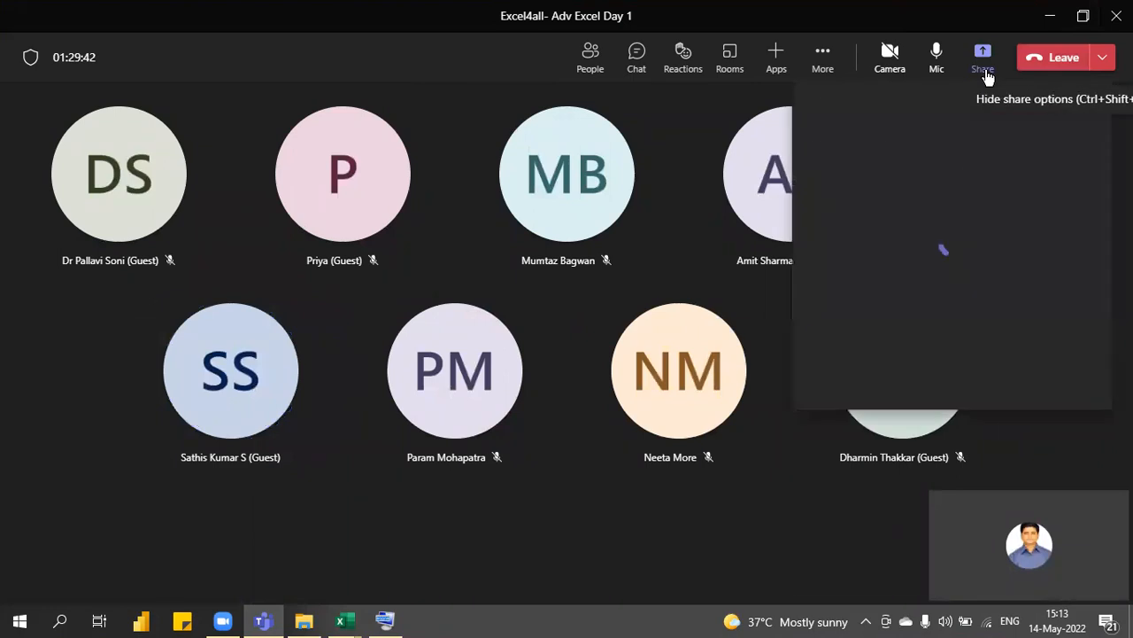
click(884, 275)
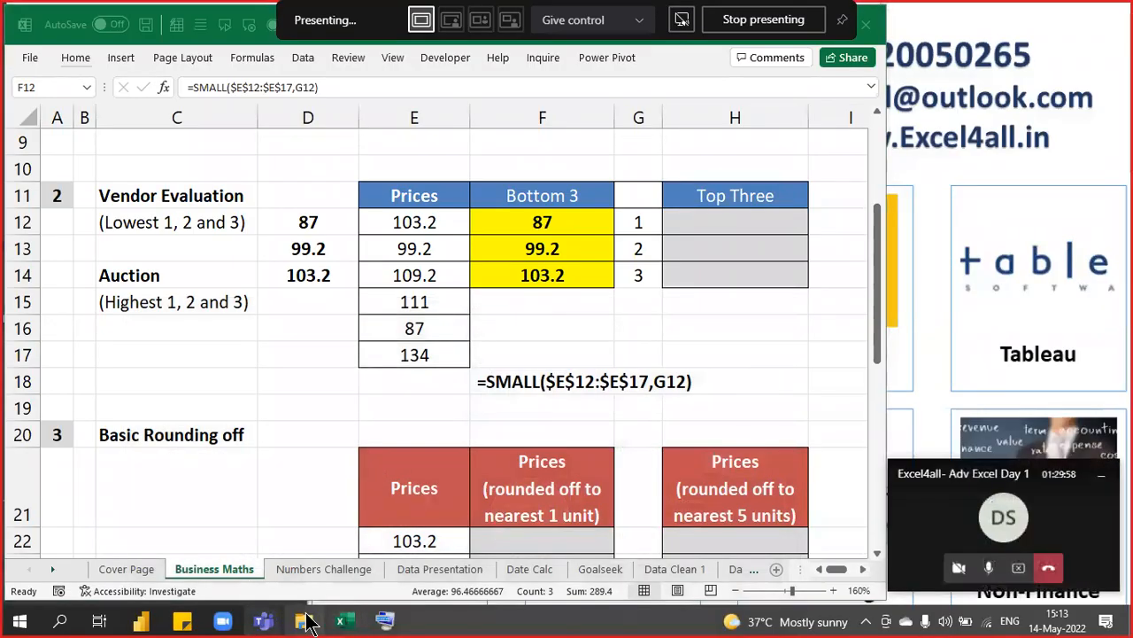
click(382, 620)
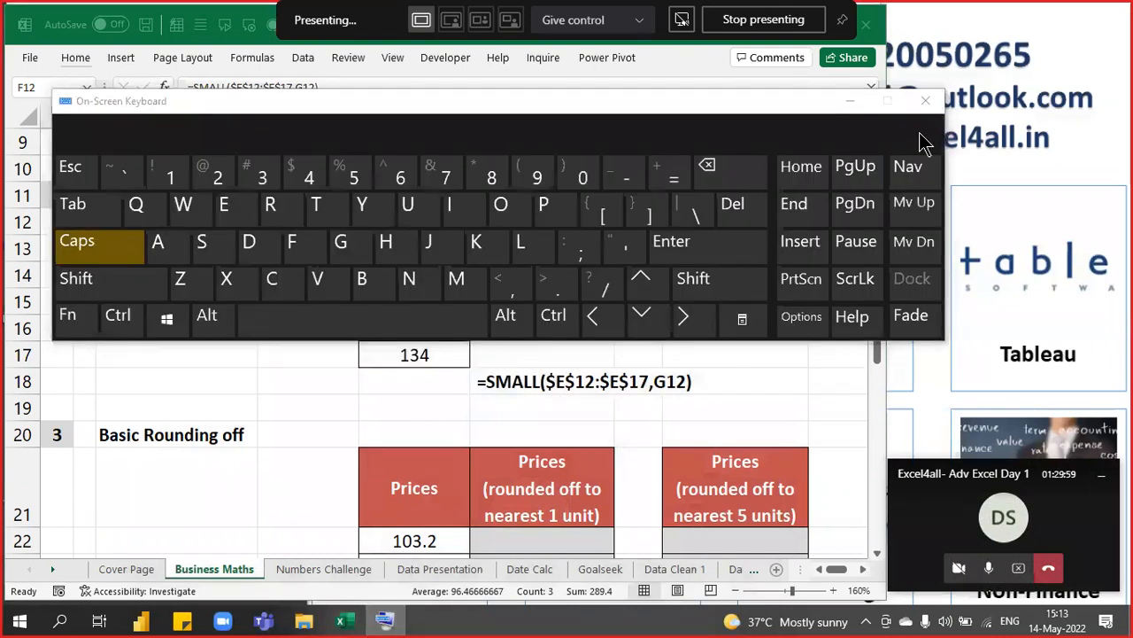
click(925, 101)
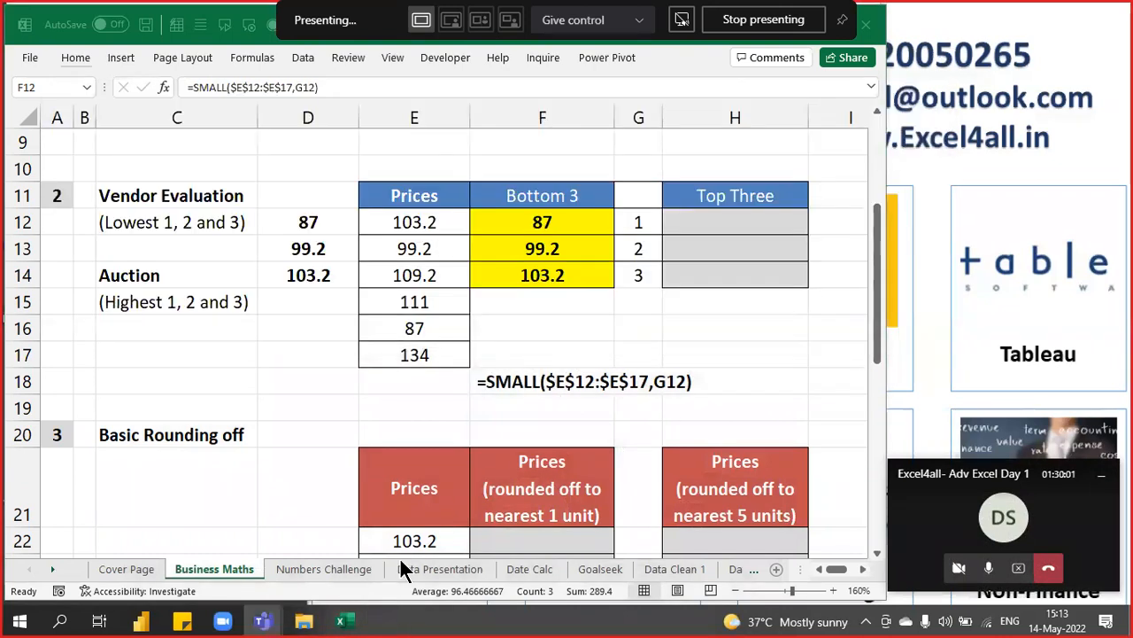
Close the Book1 workbook in Excel without saving its changes and return to the Business Maths sheet of Corp Case Studies.xlsx
mouse_move(350, 617)
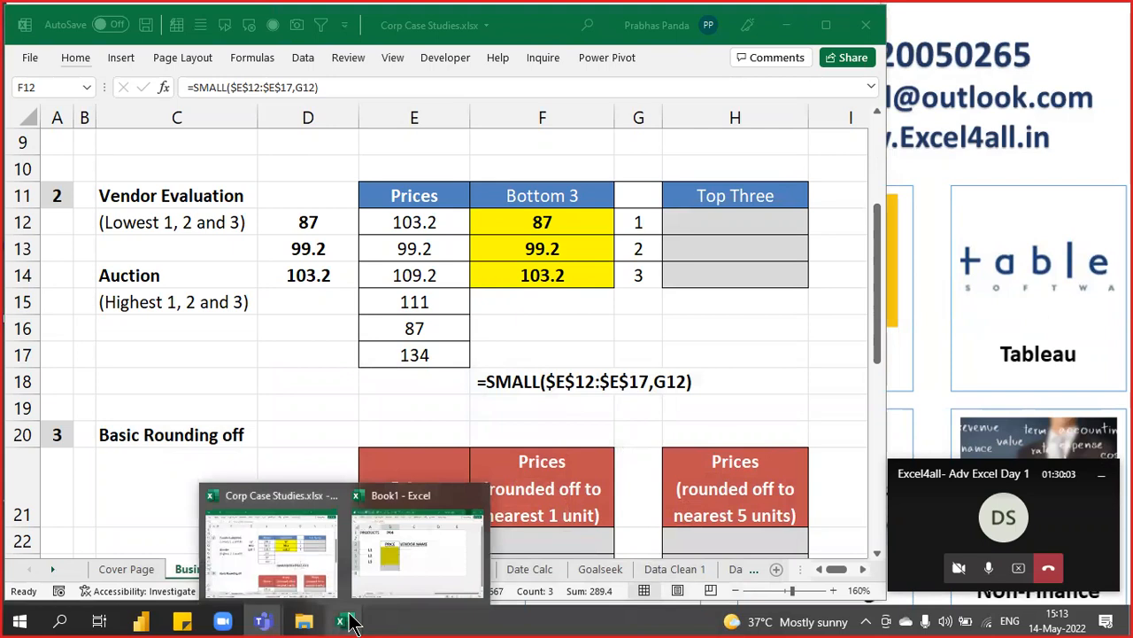
click(401, 574)
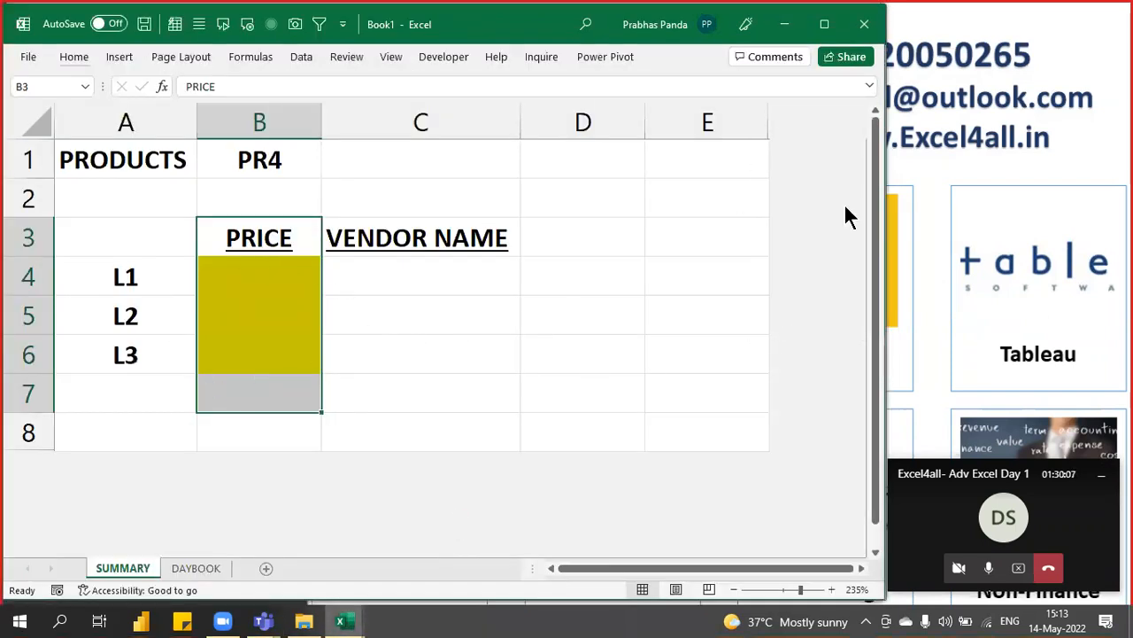
click(864, 24)
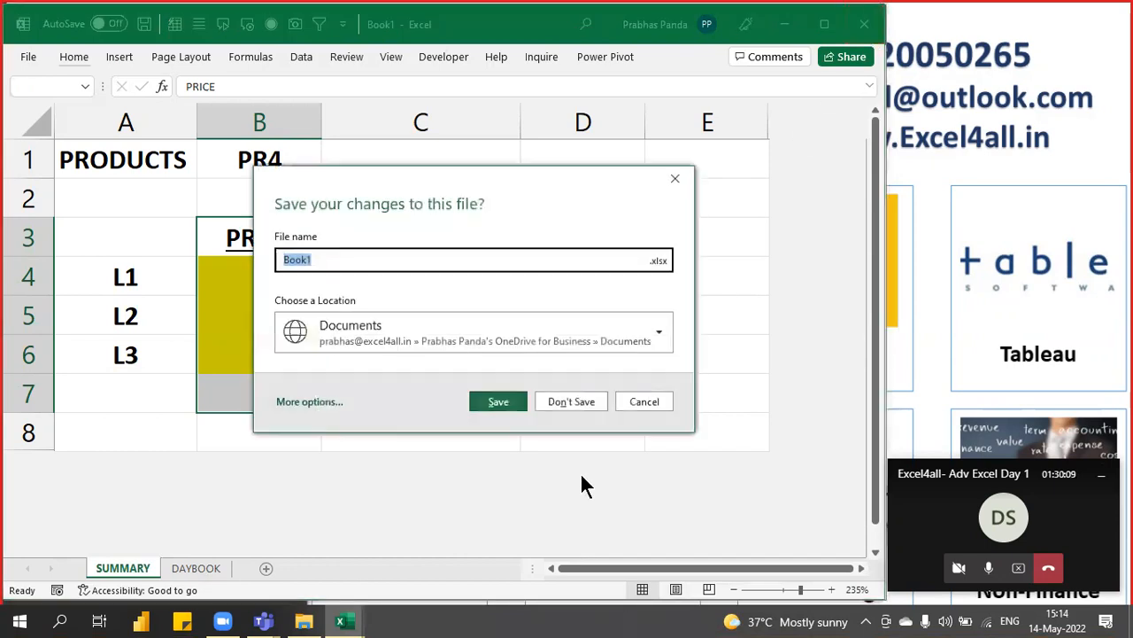
click(577, 400)
click(552, 332)
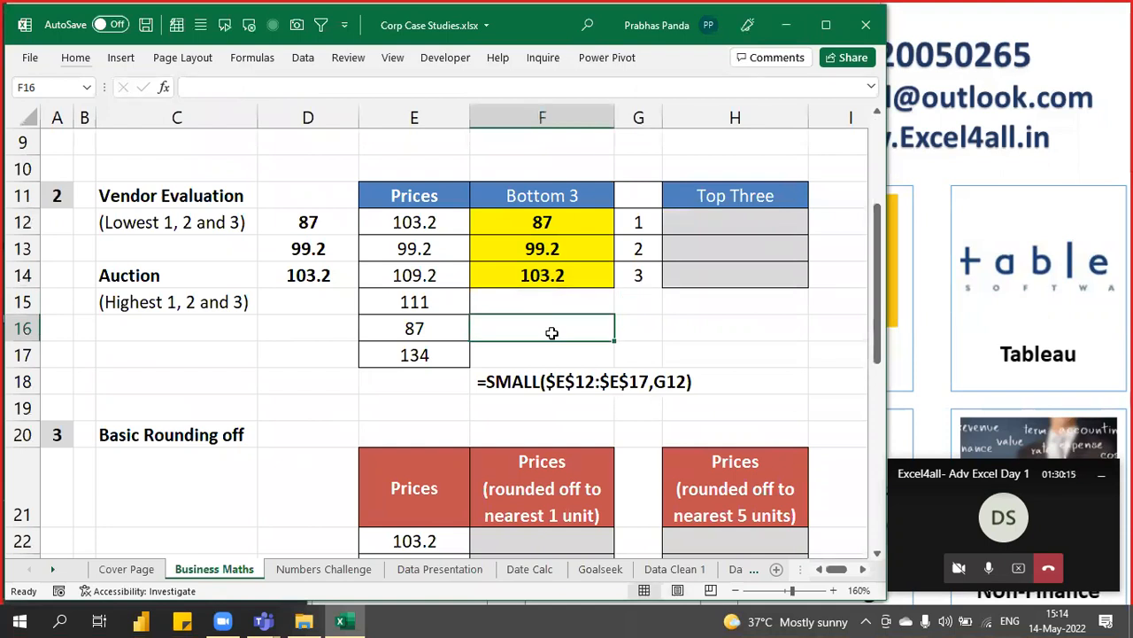
Reopen the meeting chat in the Teams meeting window and switch back to the Excel workbook
mouse_move(265, 615)
click(213, 549)
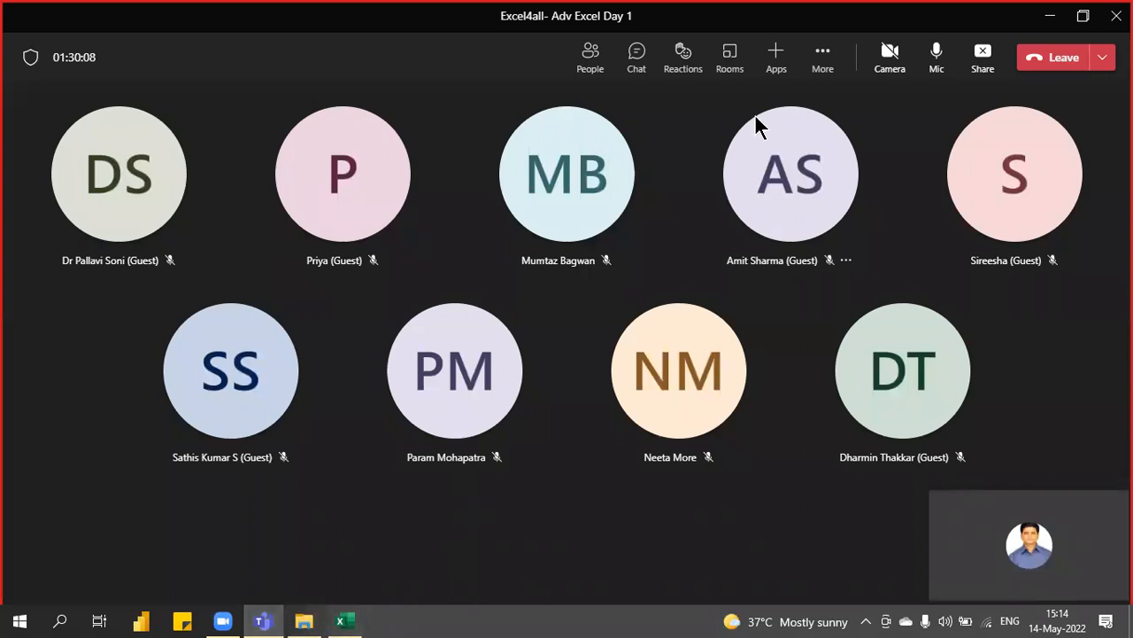
click(638, 75)
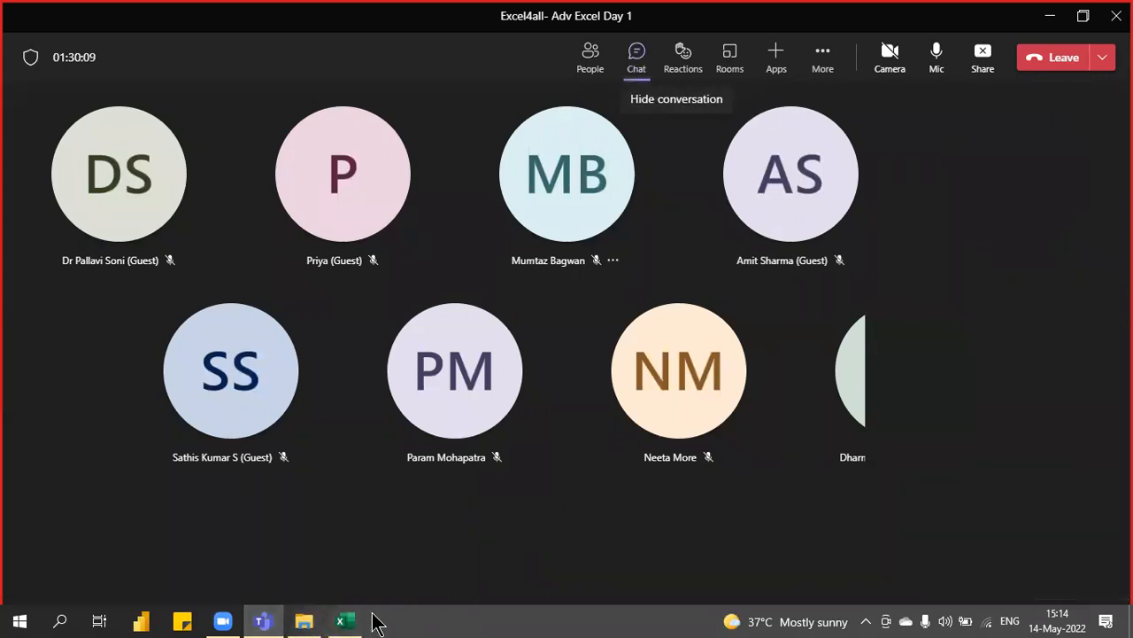
click(349, 622)
Fill the Top Three cells H12:H14 with yellow
drag(731, 222, 721, 275)
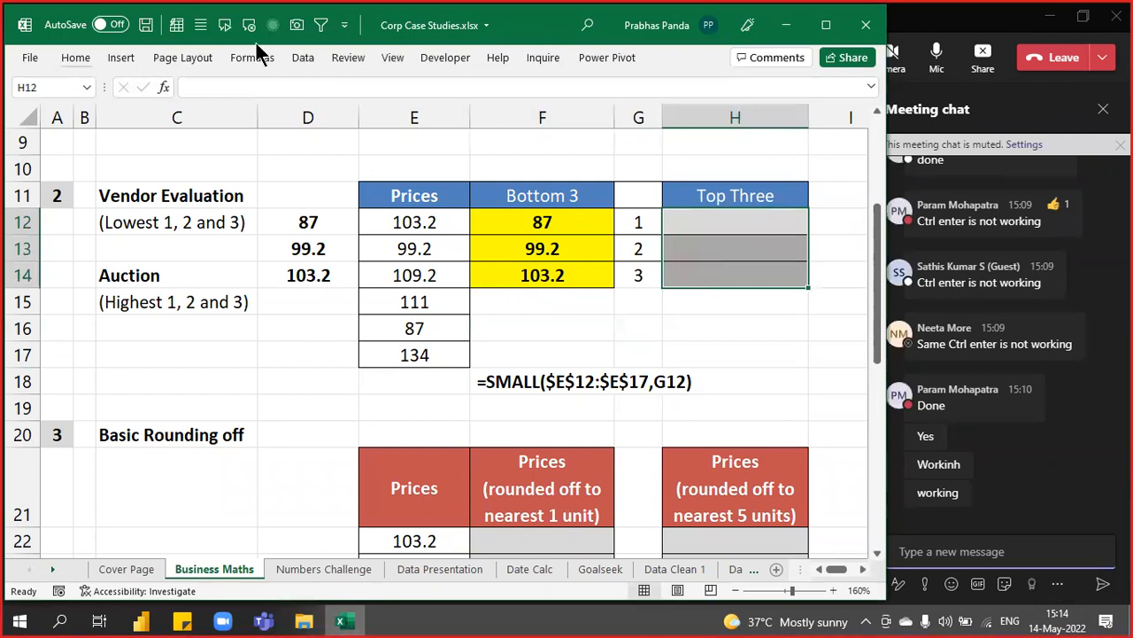
click(77, 60)
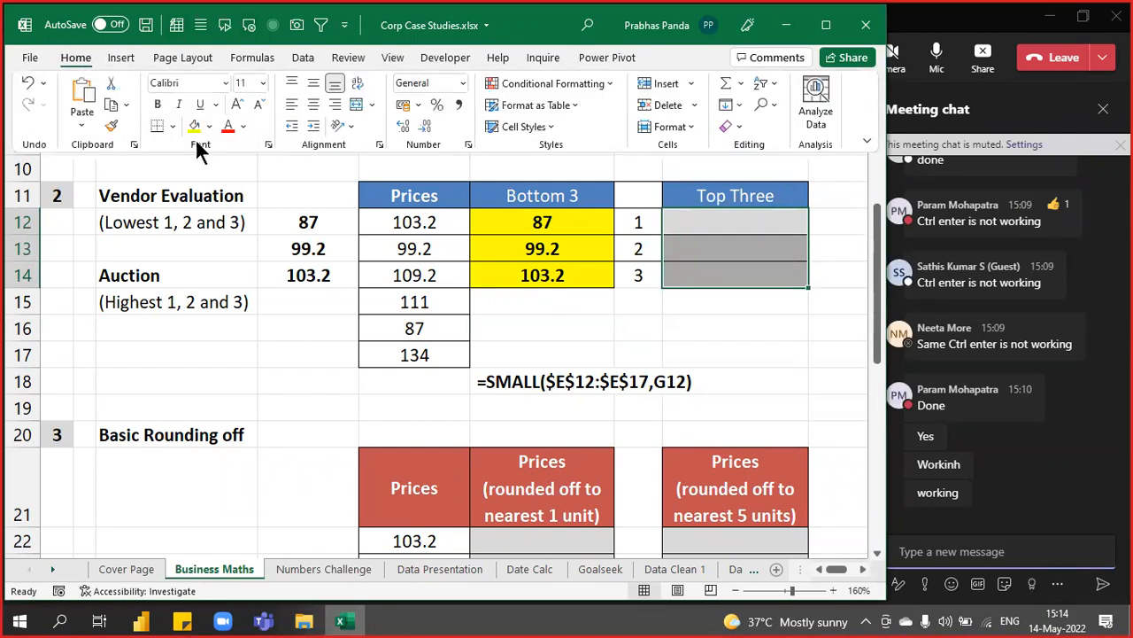
click(194, 126)
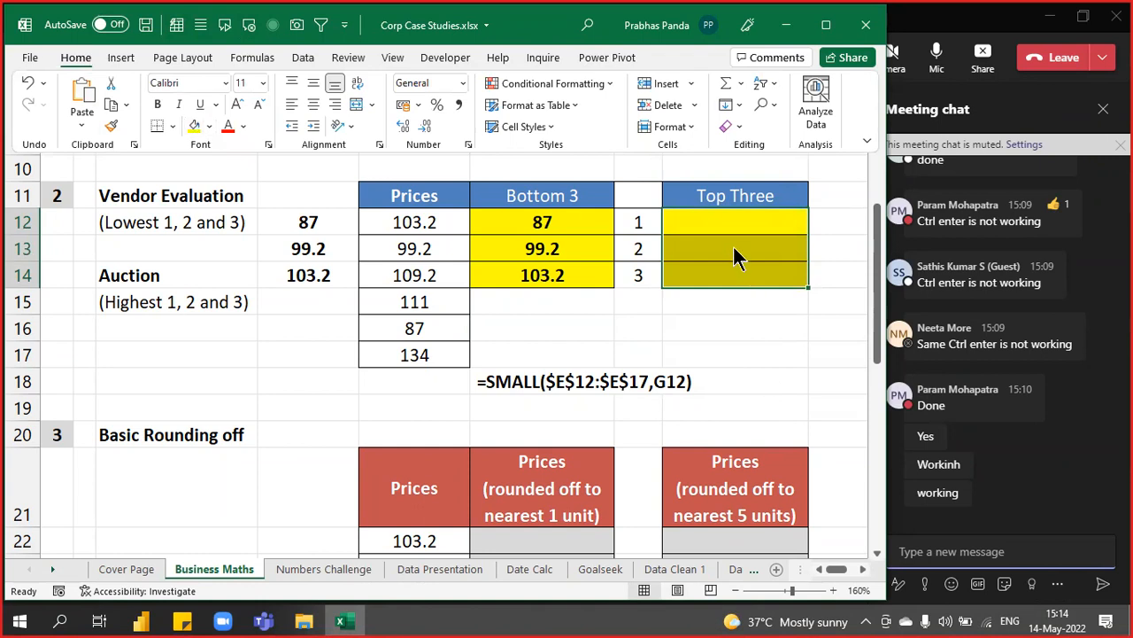
Begin a LARGE formula for the Top Three cells H12:H14, using the prices $E$12:$E$17 as the absolute array
text(=)
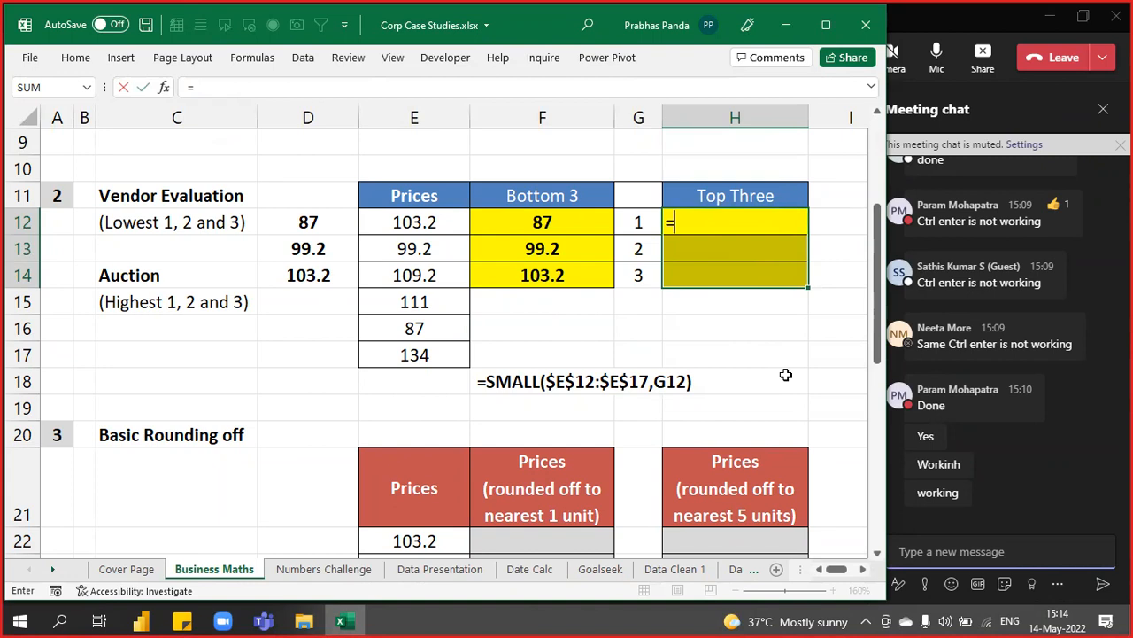
text(LA)
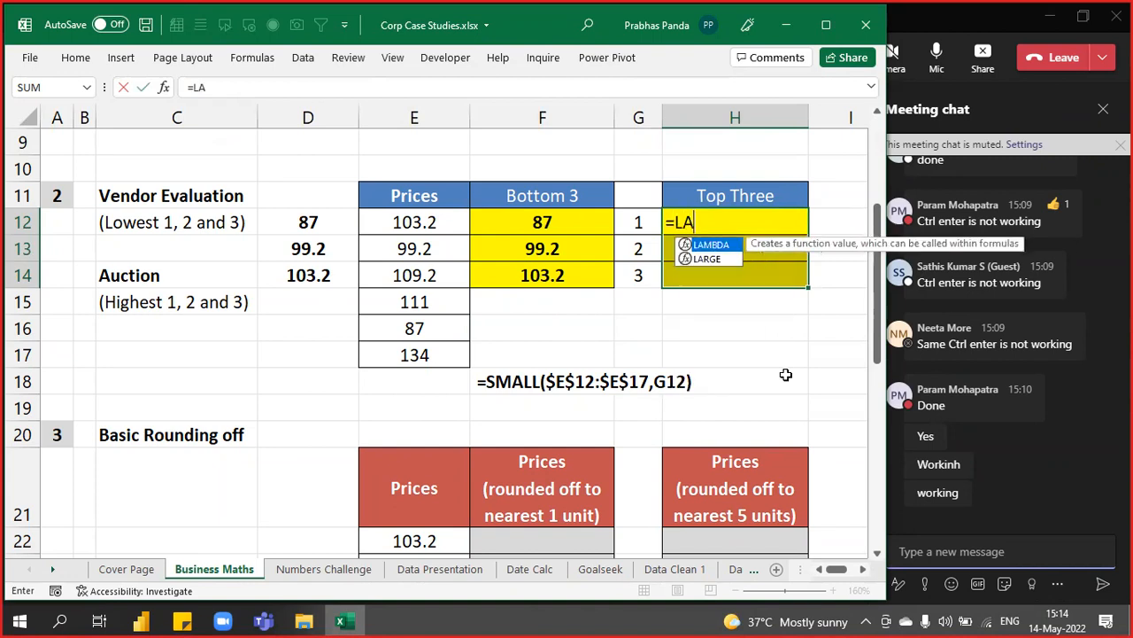
text(RGE()
key(Left)
key(Left)
key(Left)
key(Left)
key(Right)
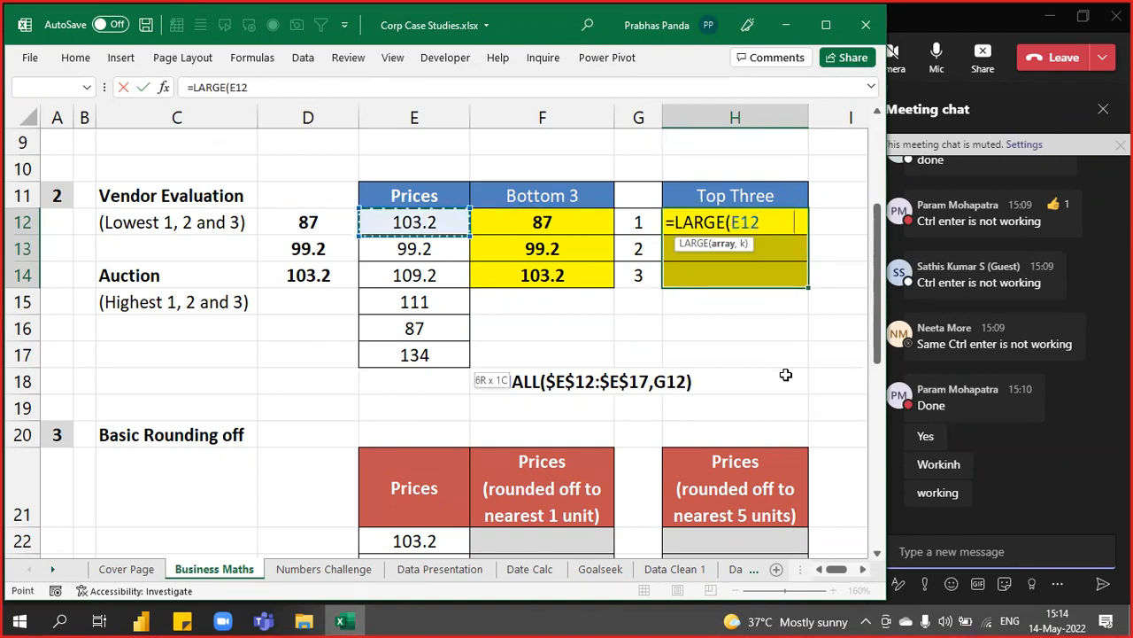
key(ctrl+shift+Down)
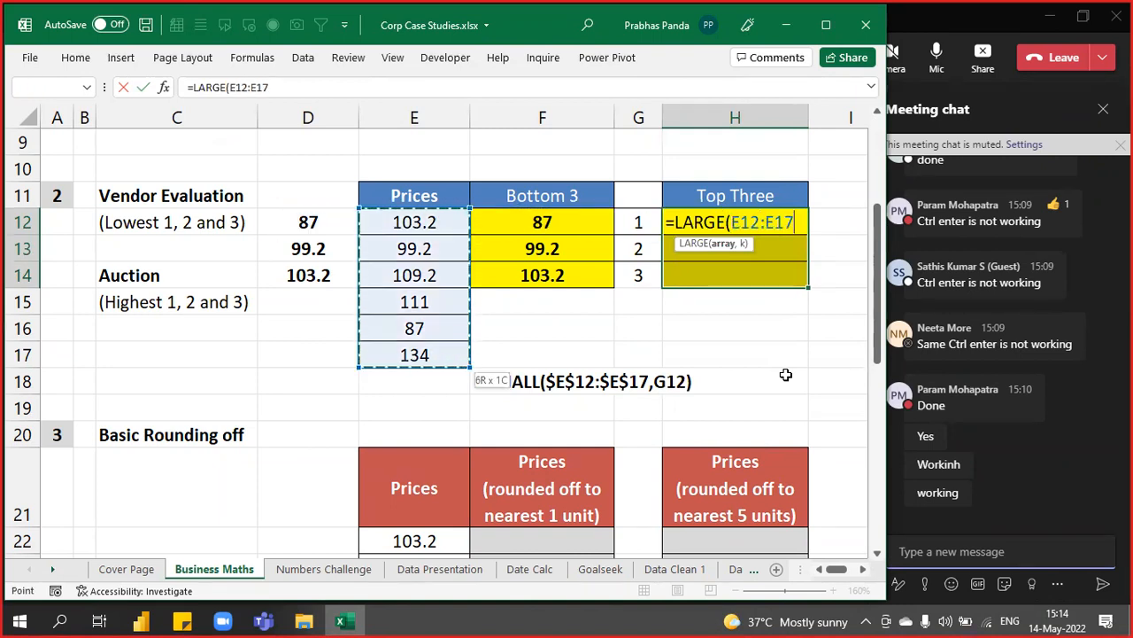
key(F4)
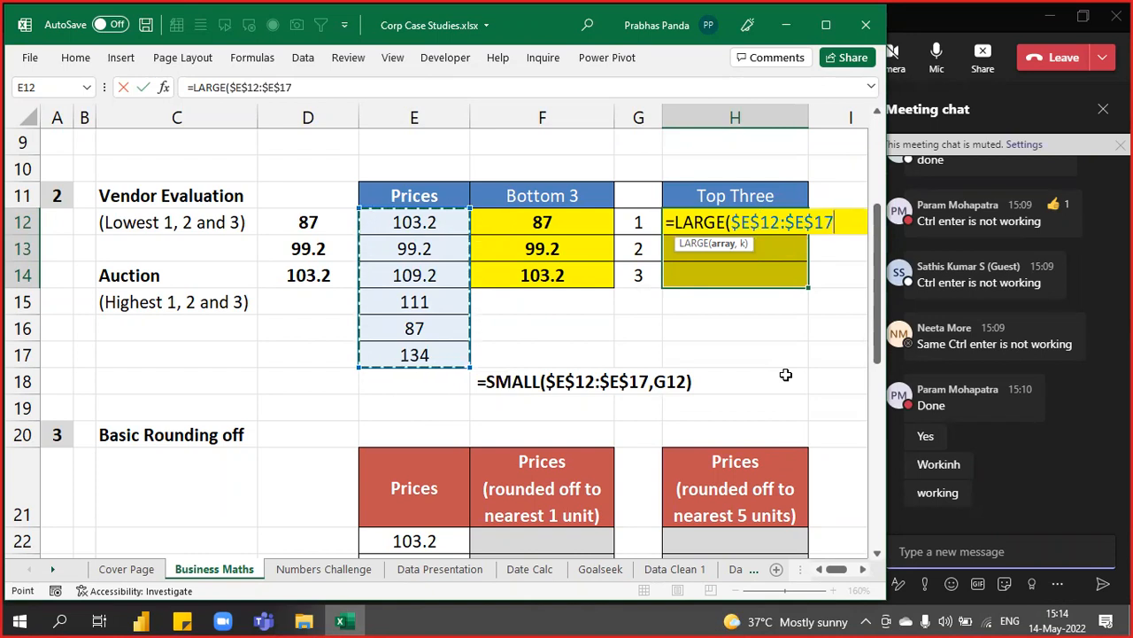
text(,)
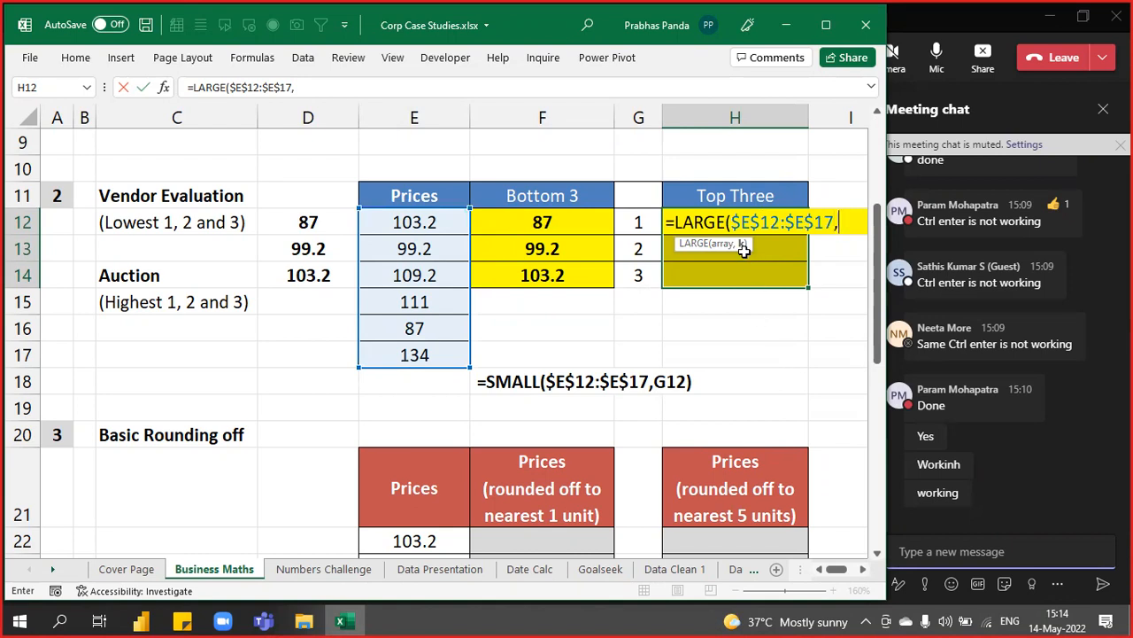
Complete the formula as =LARGE($E$12:$E$17,G12) with G12 as k and enter it into all of H12:H14 at once
key(ctrl)
key(ctrl)
key(ctrl)
key(ctrl)
key(ctrl)
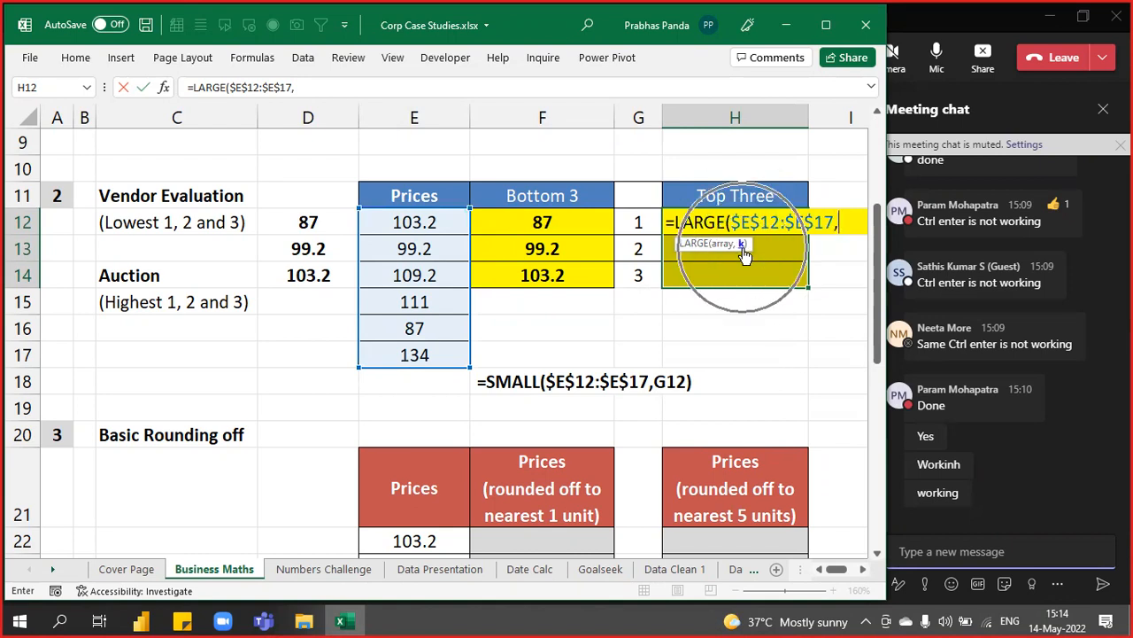
key(ctrl)
key(ctrl)
key(ctrl)
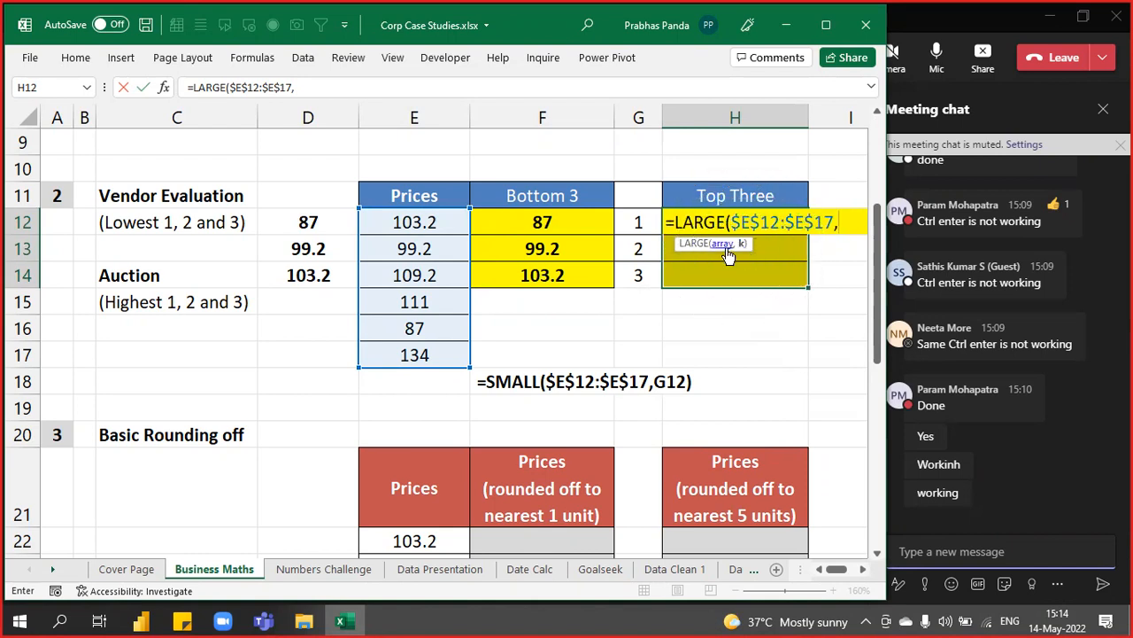
click(645, 221)
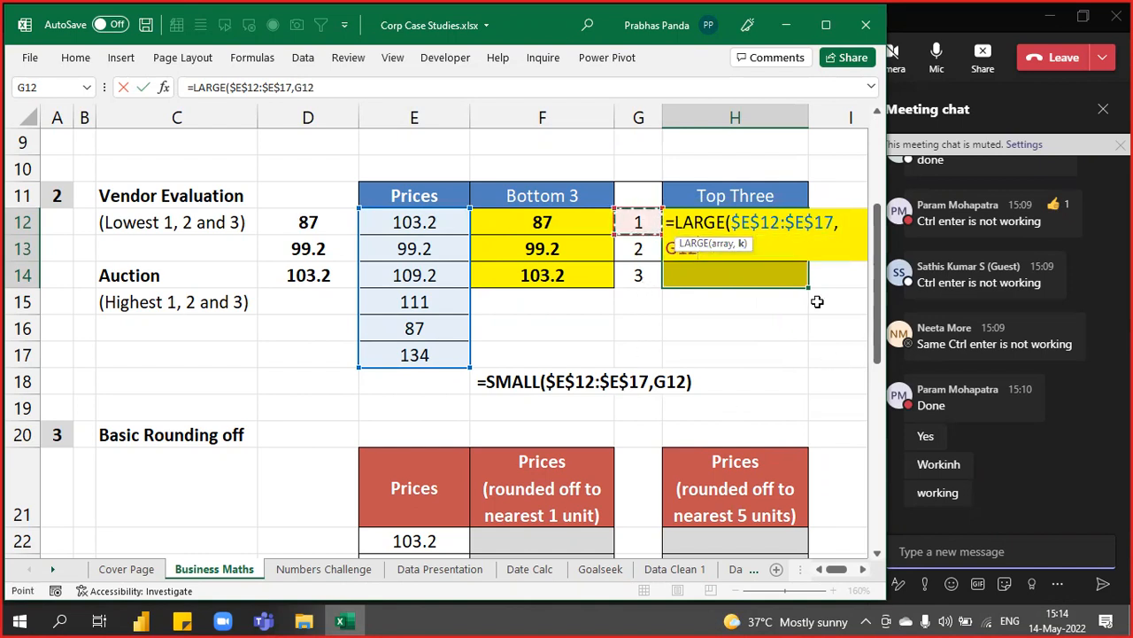
drag(725, 243, 751, 235)
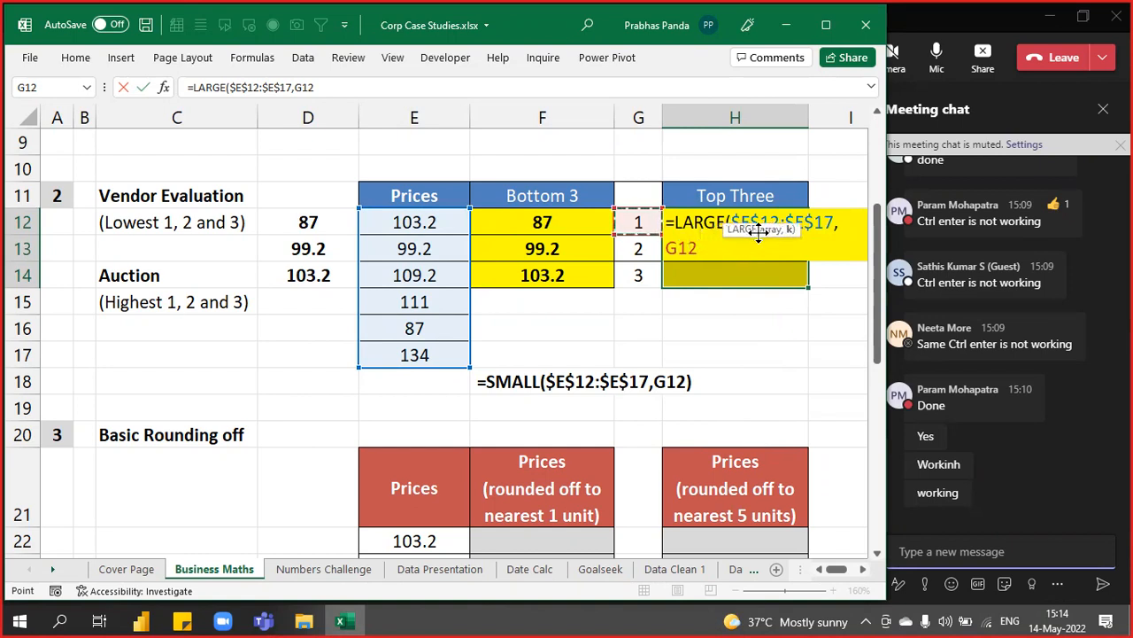
click(779, 193)
click(638, 223)
text())
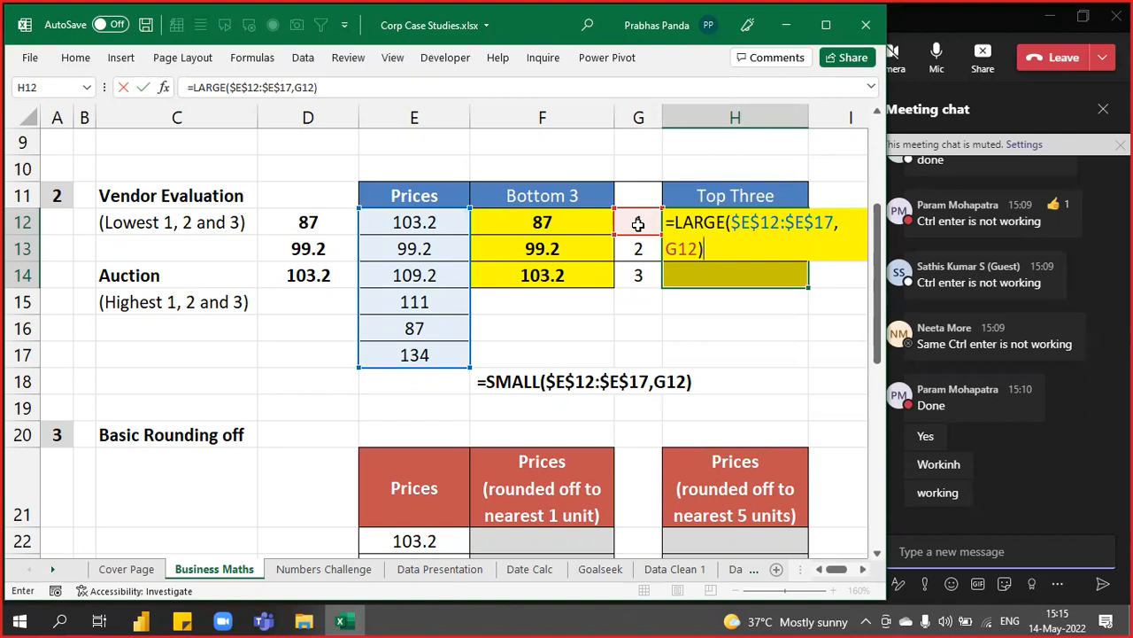
key(ctrl+Return)
Centre and bold the Top Three results in H12:H14
key(alt+h)
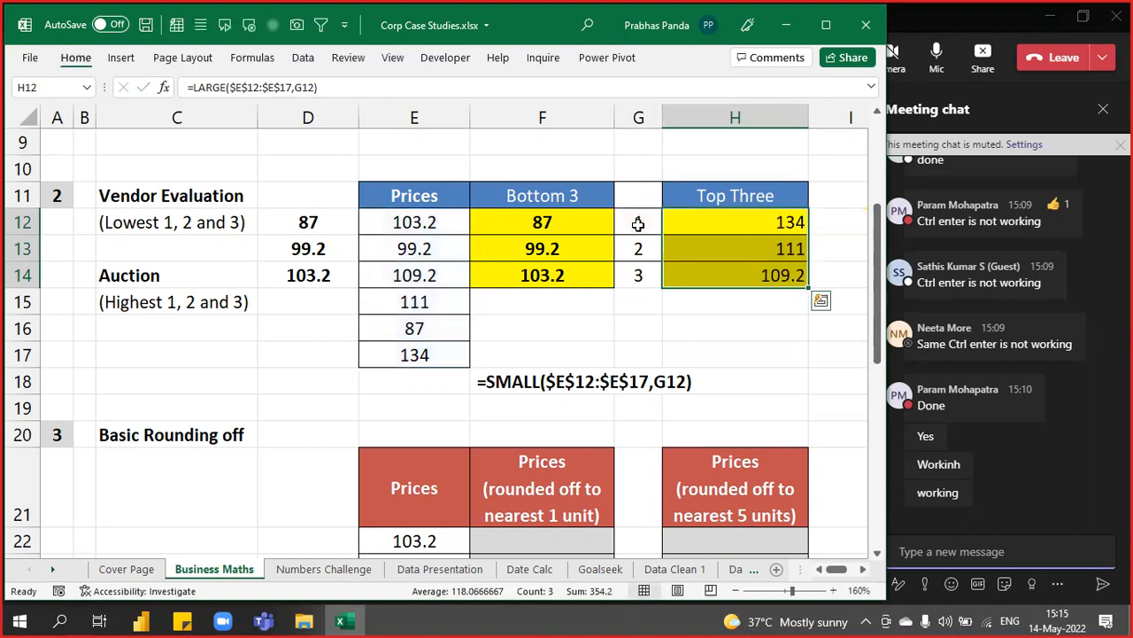
key(a)
key(c)
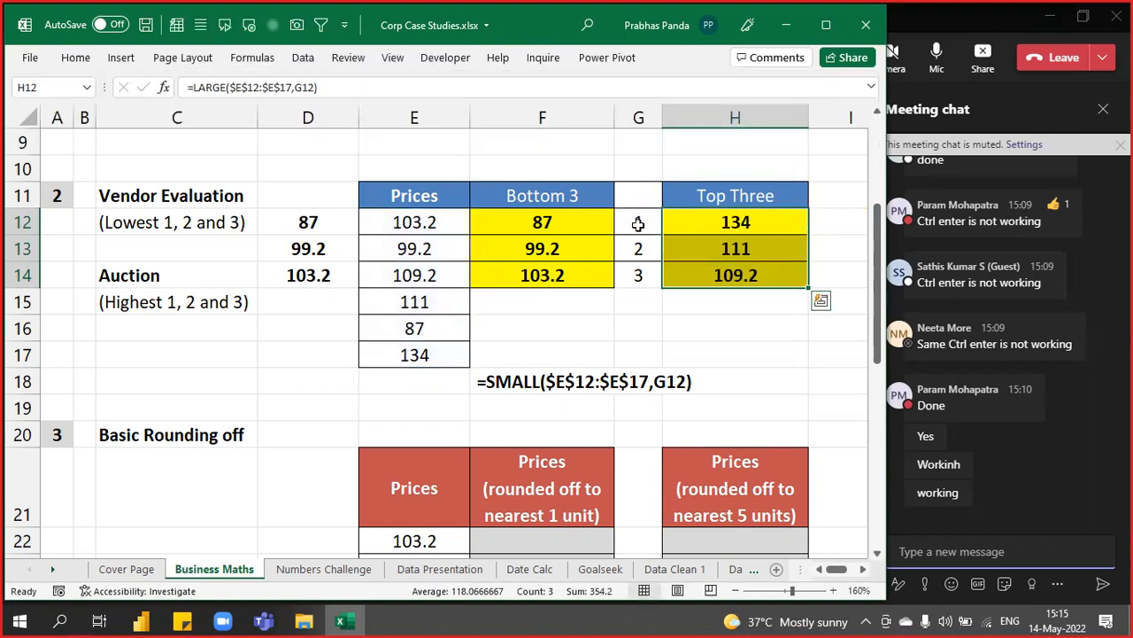
Place the formula =LARGE($E$12:$E$17,G12) as visible text in cell H15 below the Top Three results
key(F2)
key(Escape)
key(Down)
key(Down)
key(Down)
text(=LARGE($E$12:$E$17,G12))
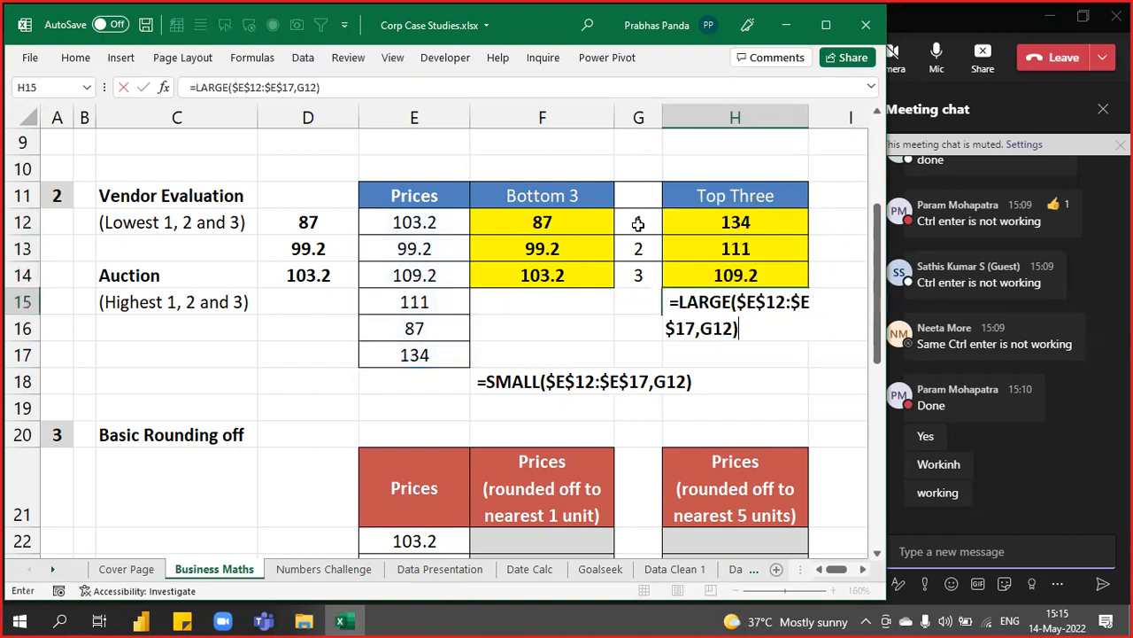
key(Return)
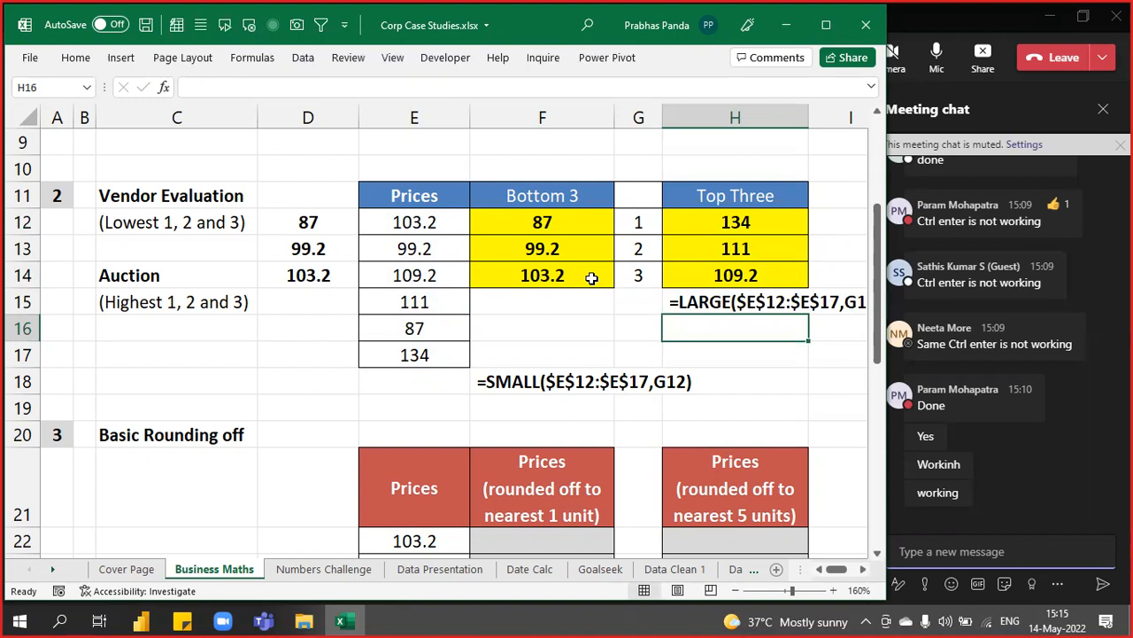
Post =LARGE($E$12:$E$17,G12) in the Teams meeting chat and switch back to the Excel workbook
ctrl+scroll(590, 278, down, 1)
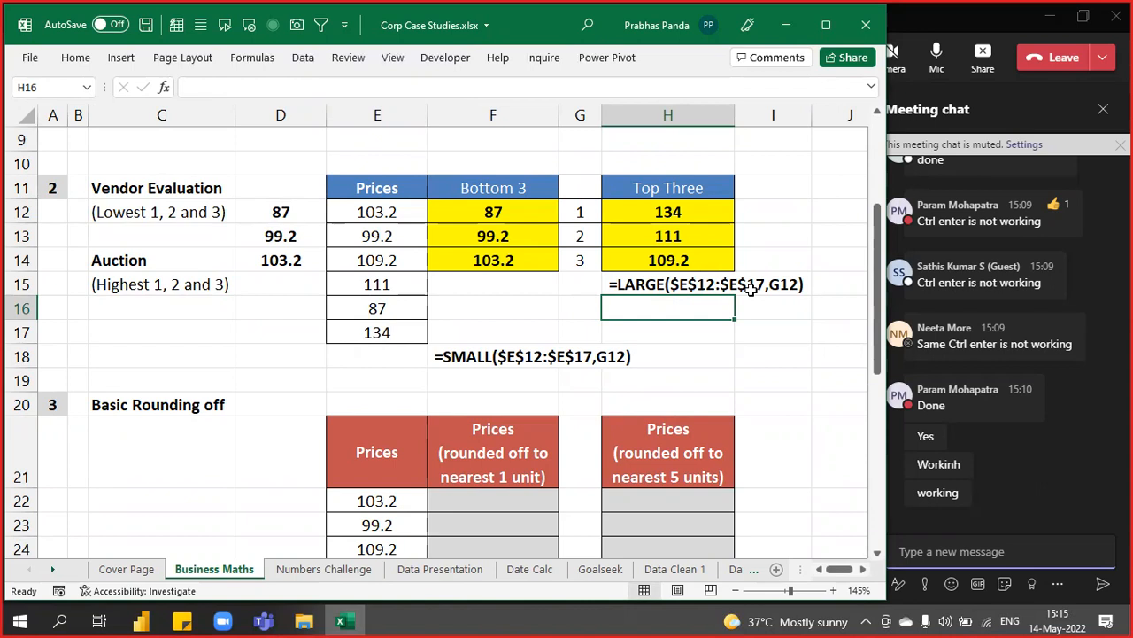
click(921, 558)
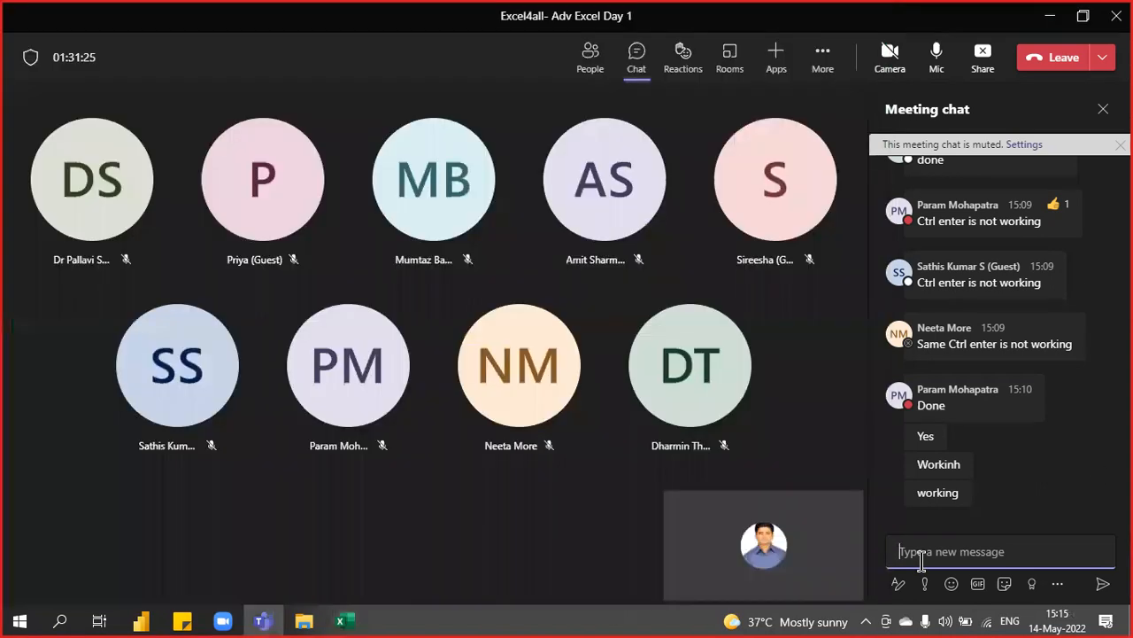
text(=LARGE($E$12:$E$17,G12))
key(Return)
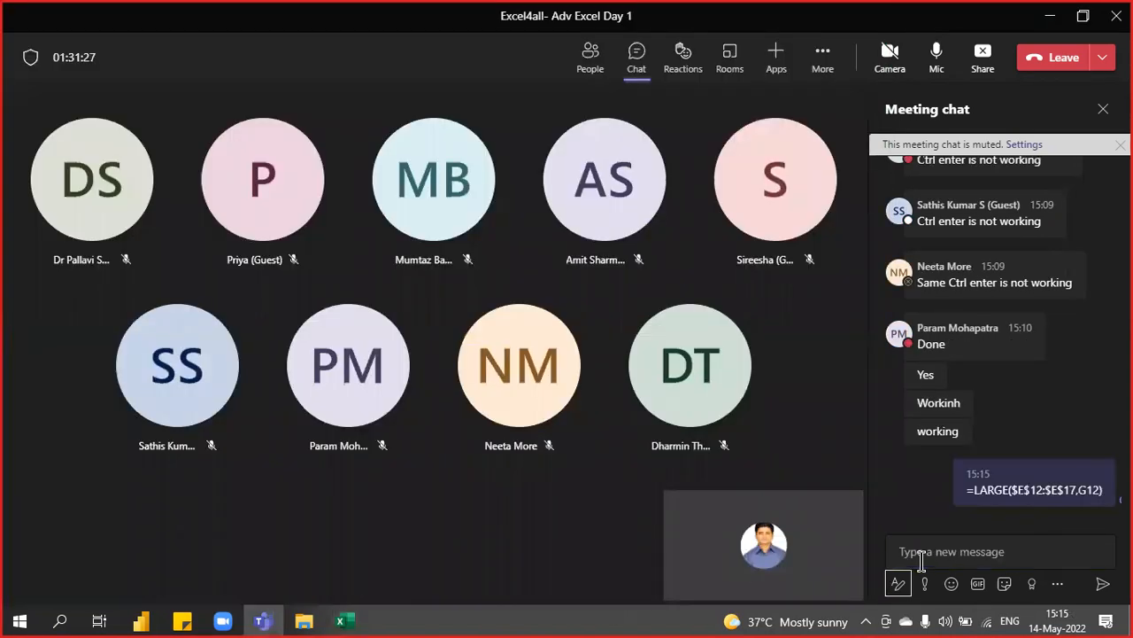
key(alt+Tab)
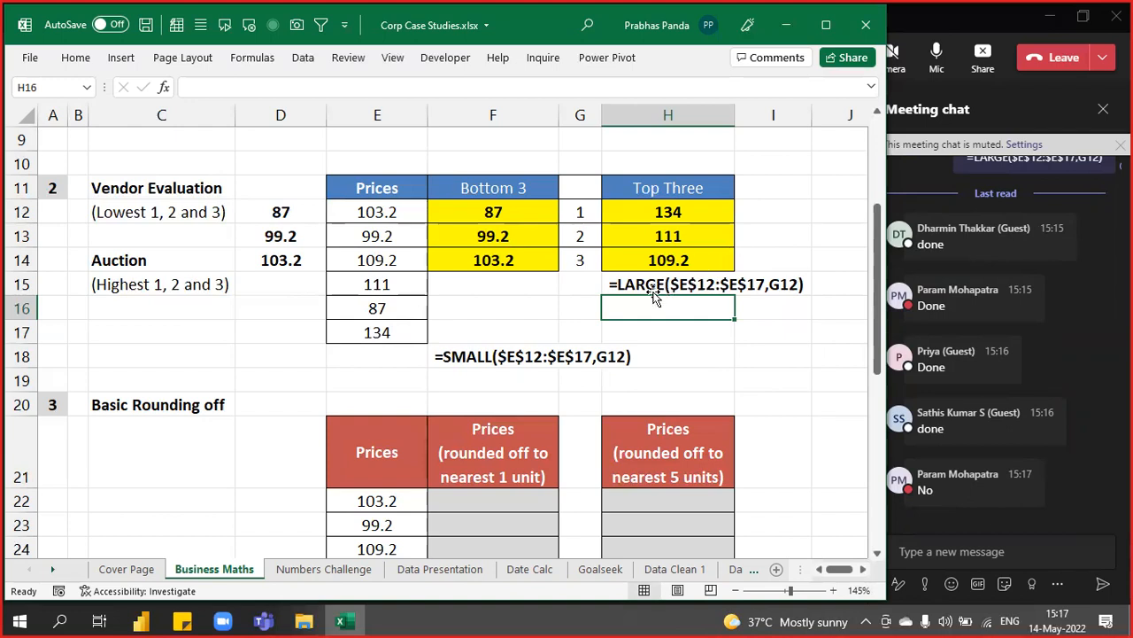
Delete the helper rank numbers in G11:G17 and clear the LARGE formulas from H12:H14
drag(586, 190, 561, 333)
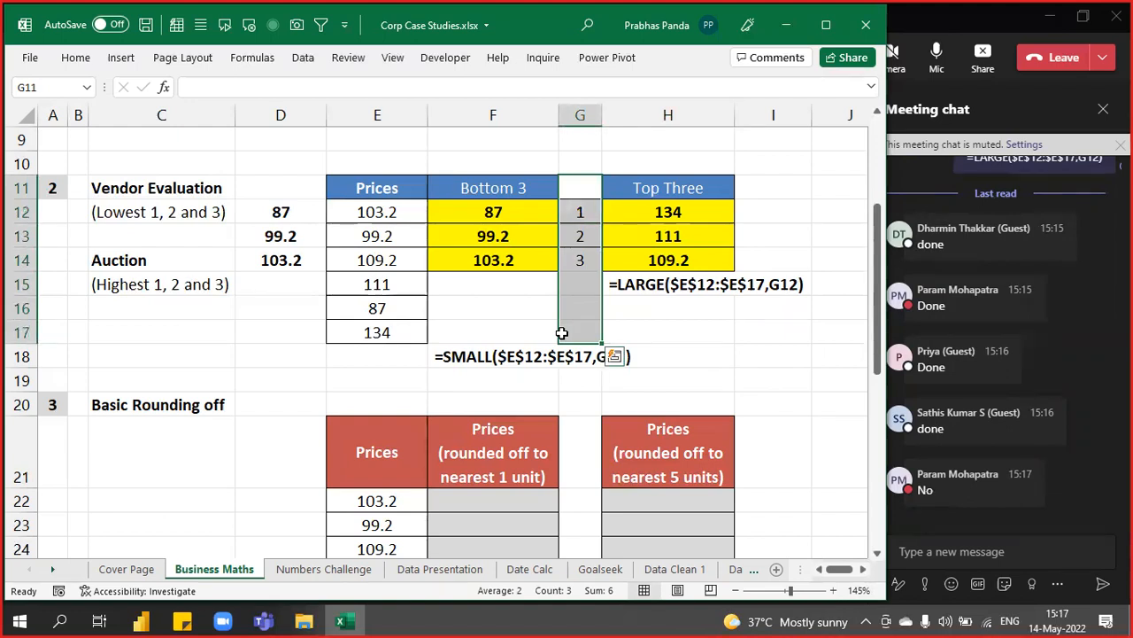
key(Delete)
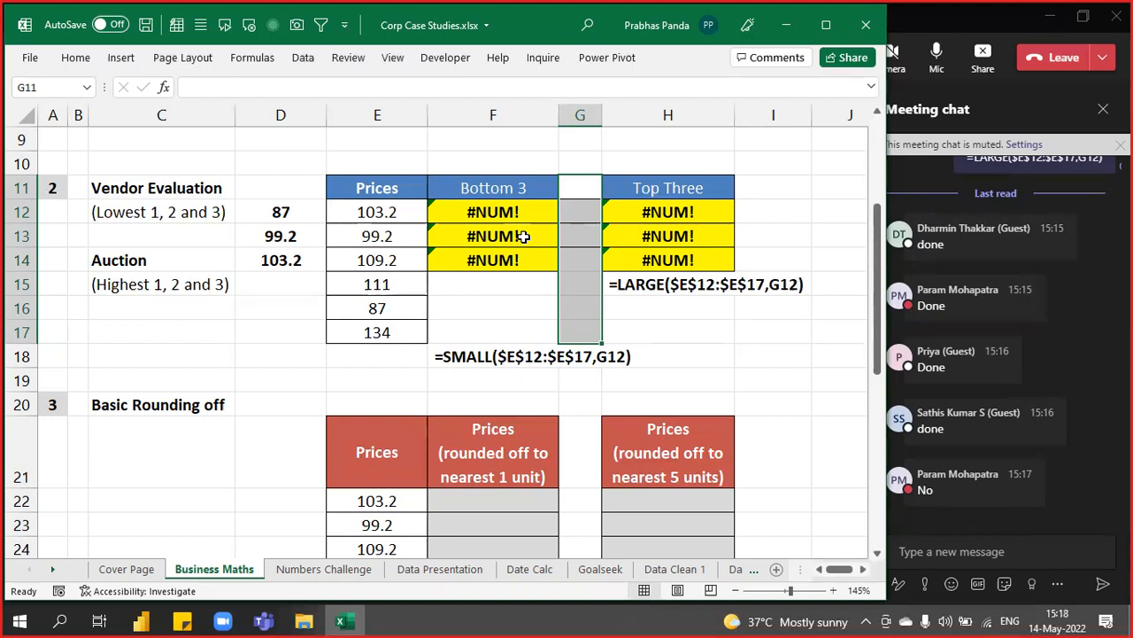
click(495, 331)
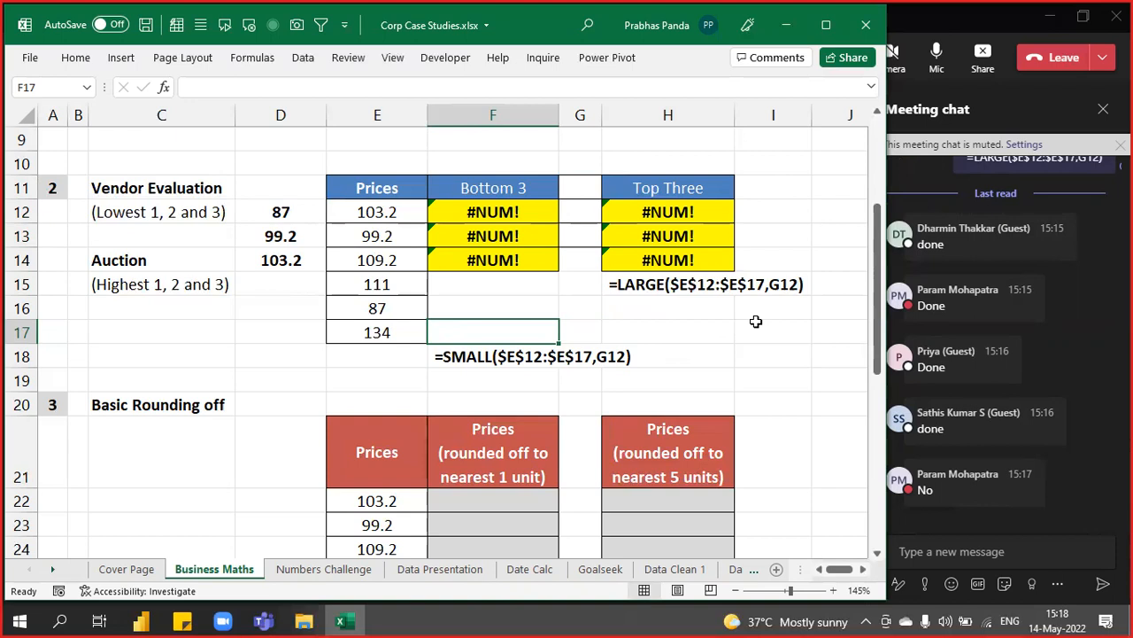
drag(713, 220, 691, 270)
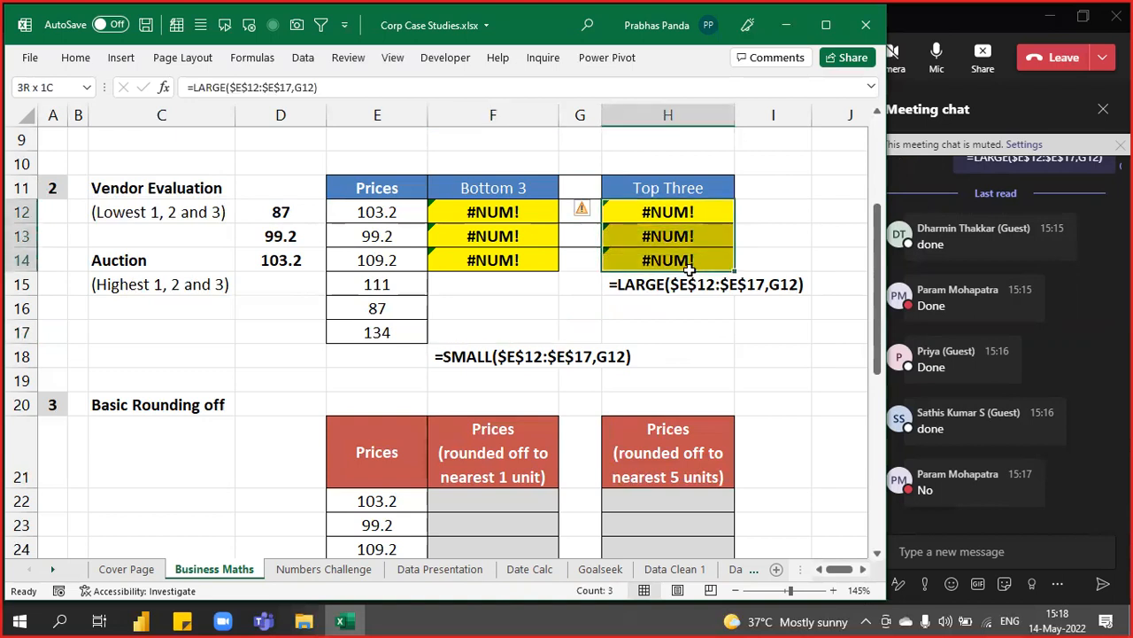
key(Delete)
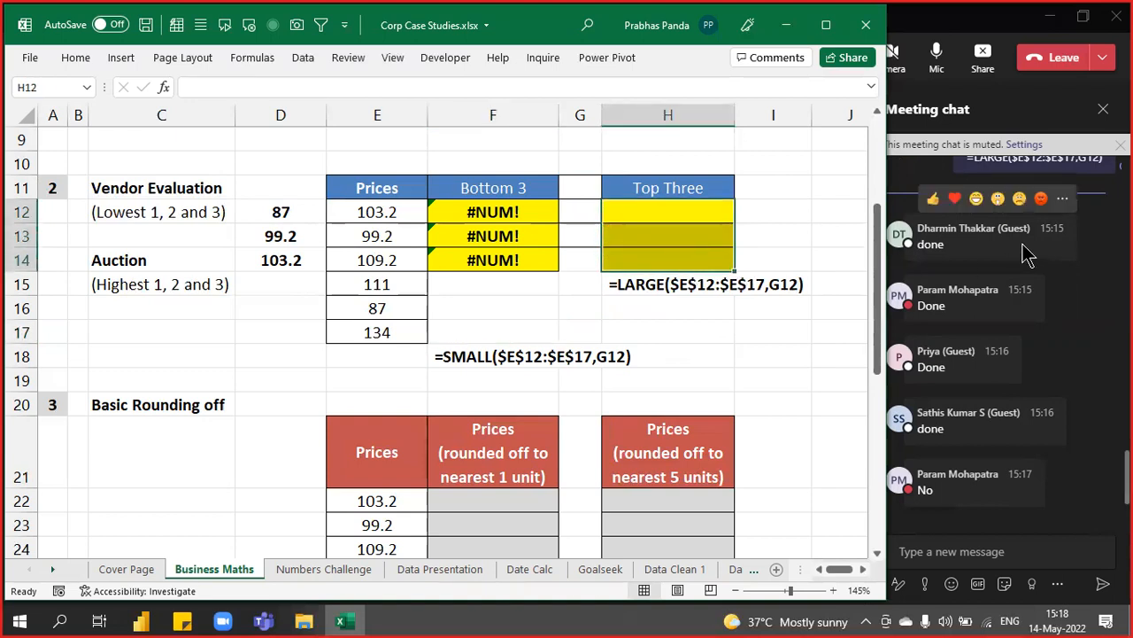
key(Up)
key(Down)
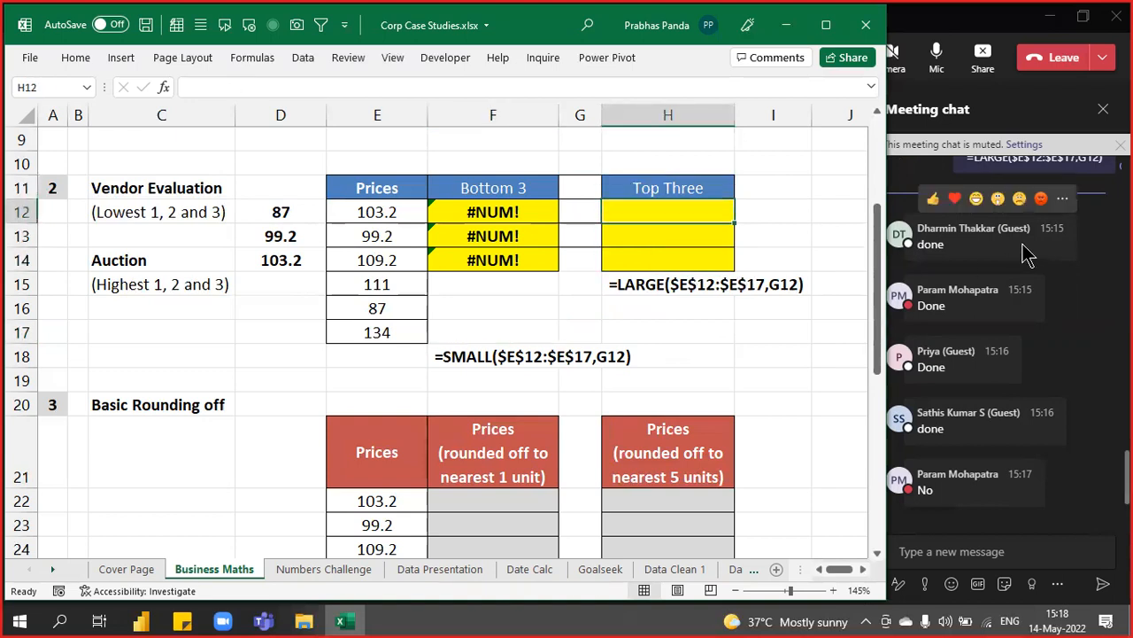
key(shift+Down)
key(shift+Down)
text(=LAREG)
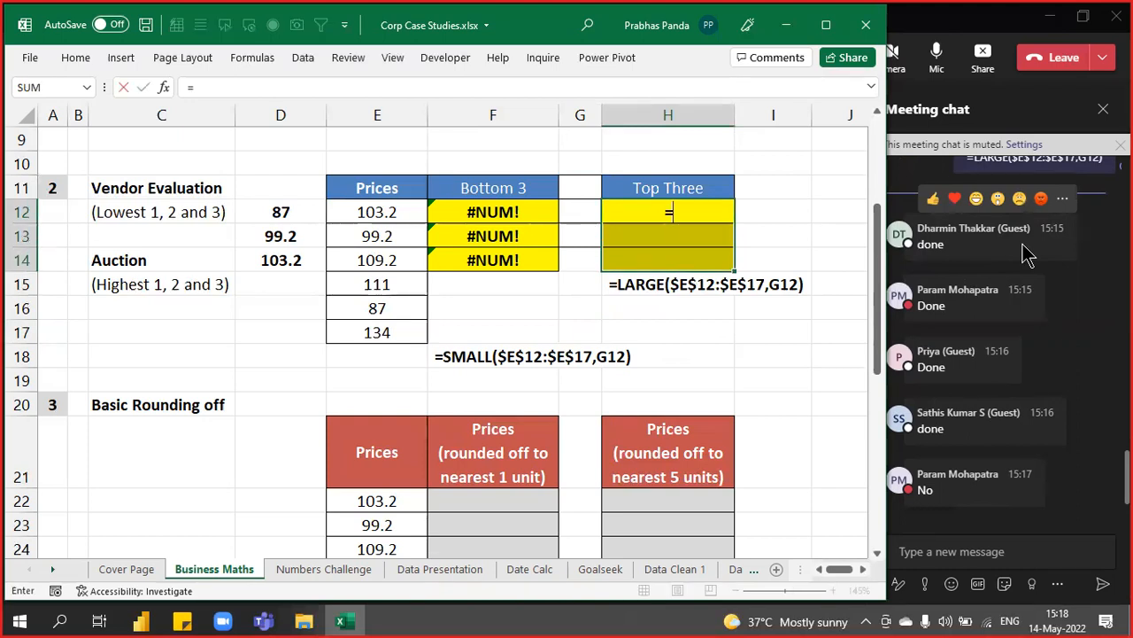
key(Tab)
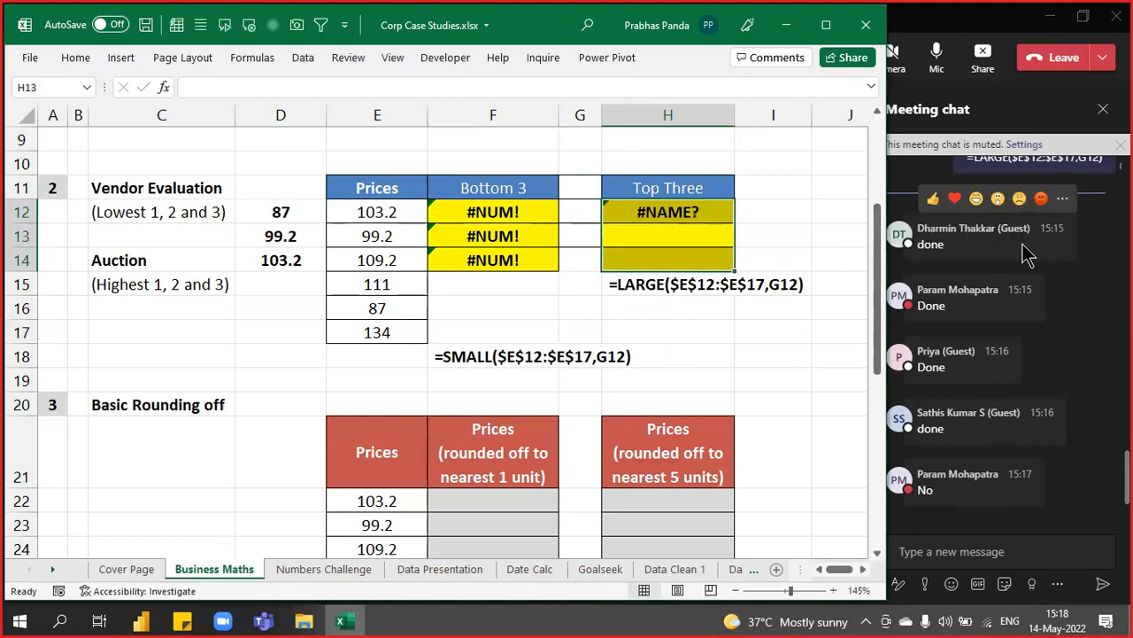
key(shift+Tab)
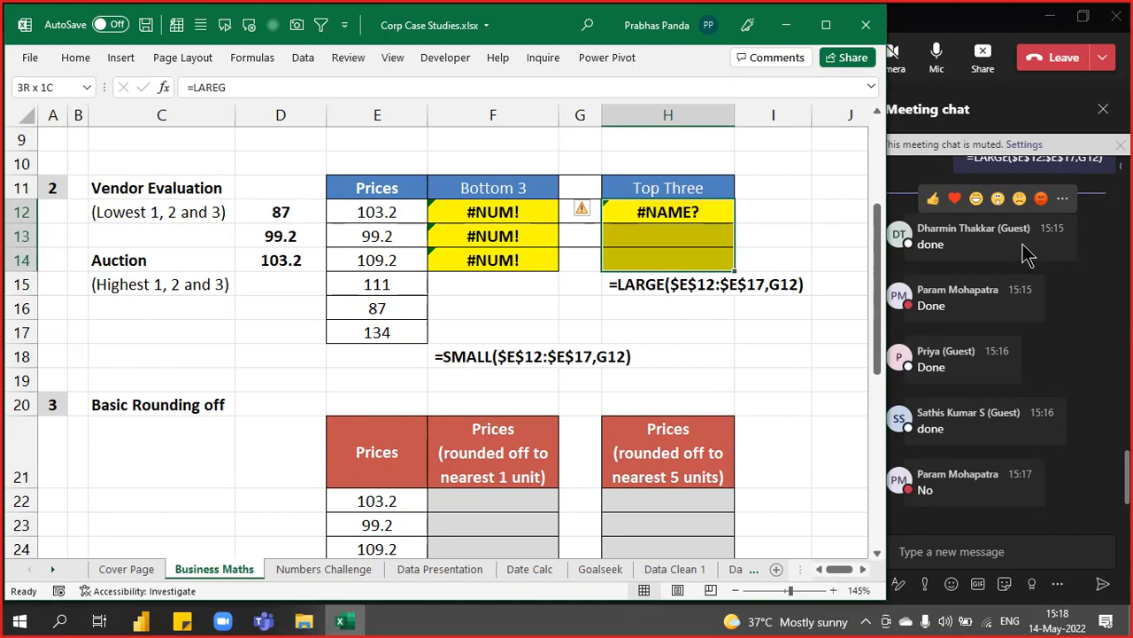
key(Delete)
Start a new LARGE formula for H12:H14 with the absolute price range $E$12:$E$17 as its array
text(=LRGE)
key(BackSpace)
key(BackSpace)
key(BackSpace)
text(ARGE)
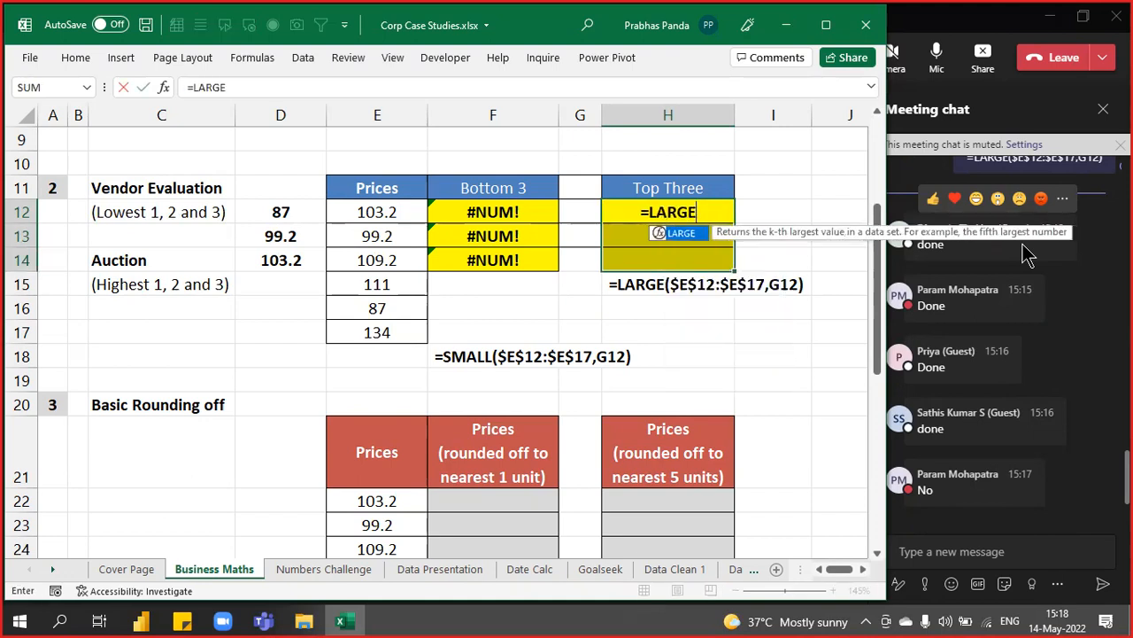
text(()
key(Left)
key(Left)
key(Left)
key(ctrl+shift+Down)
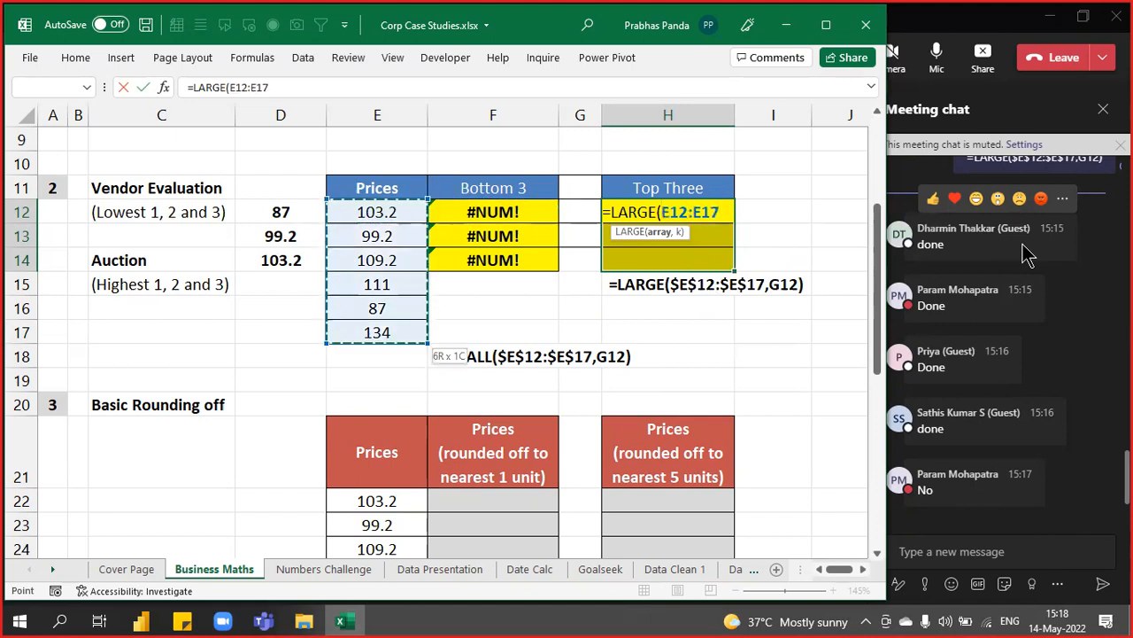
key(F4)
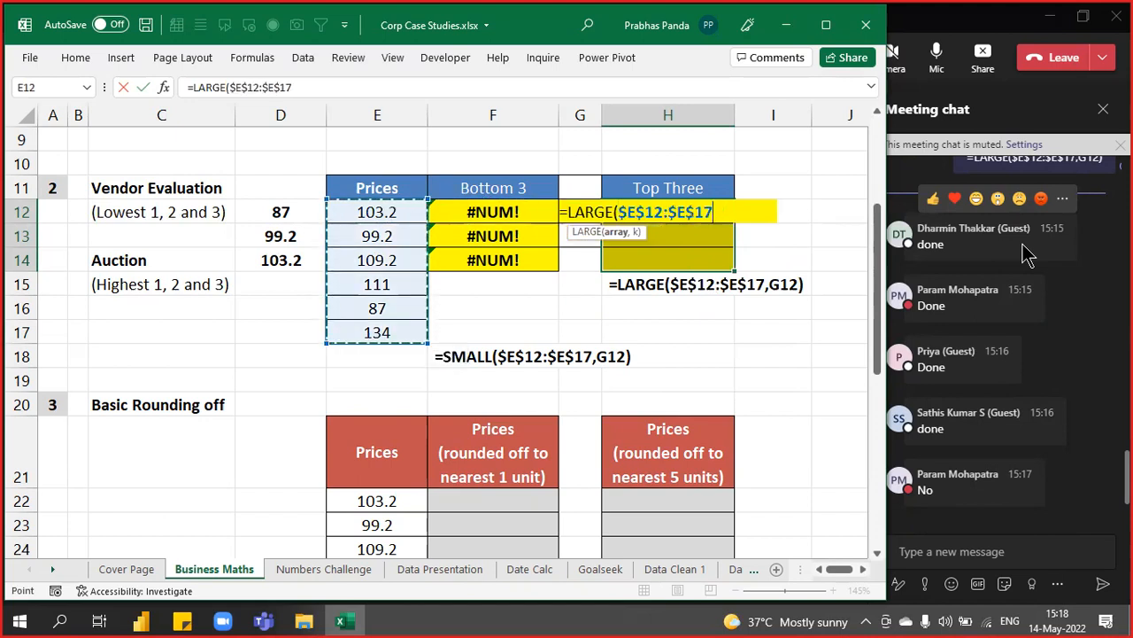
text(,)
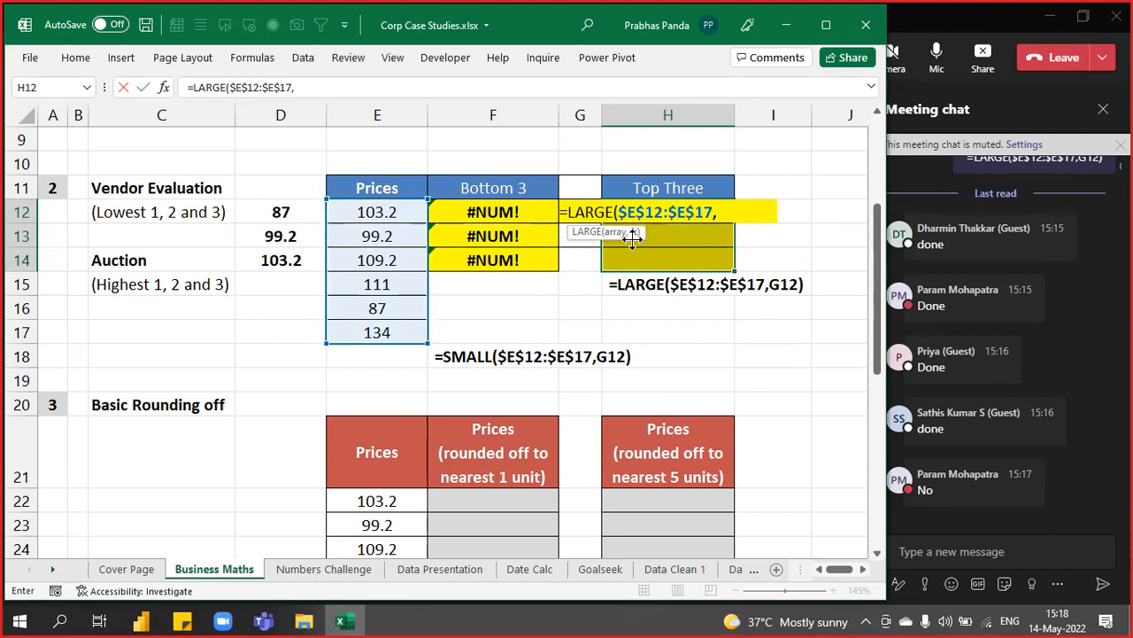
Add ROW() as the k argument of the LARGE formula being entered for H12:H14
key(ctrl)
key(ctrl)
key(ctrl)
key(ctrl)
text(R)
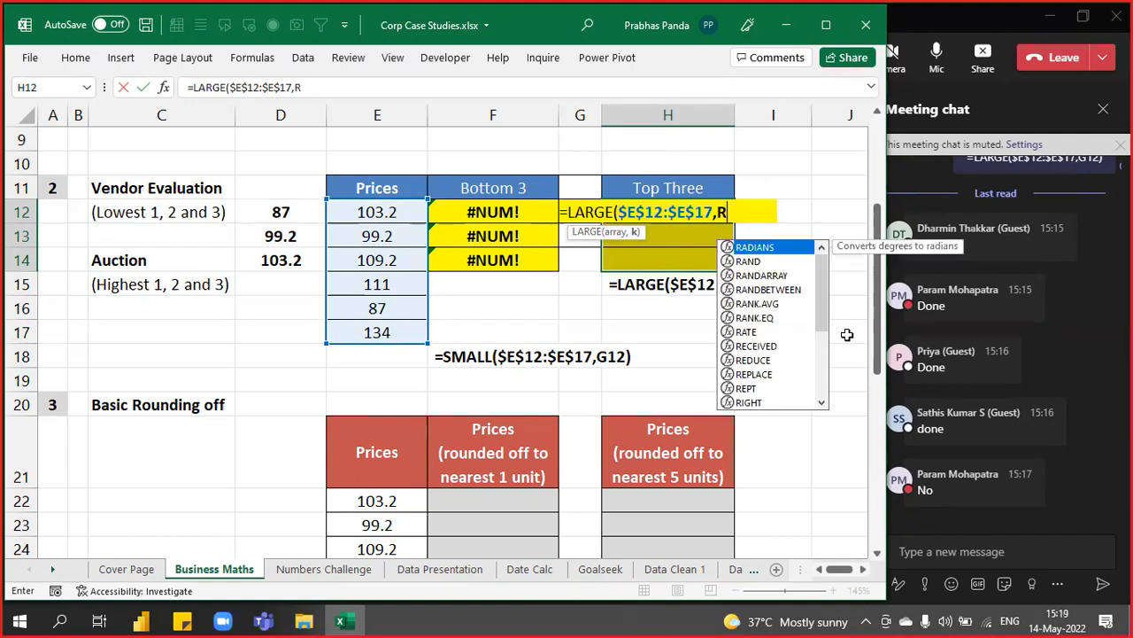
text(OW())
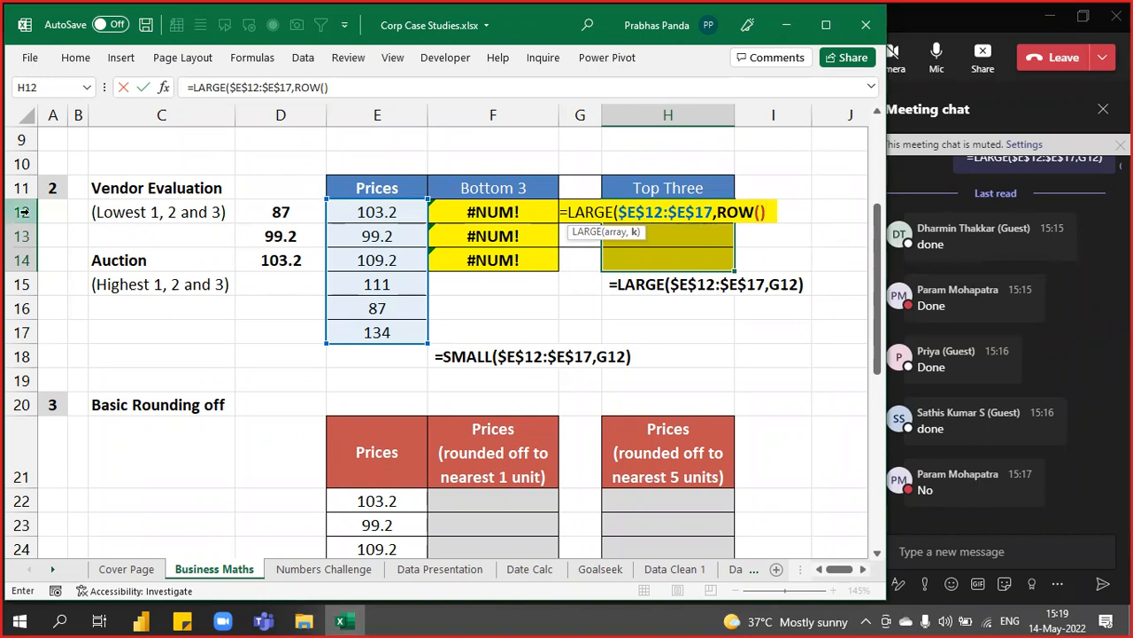
key(Return)
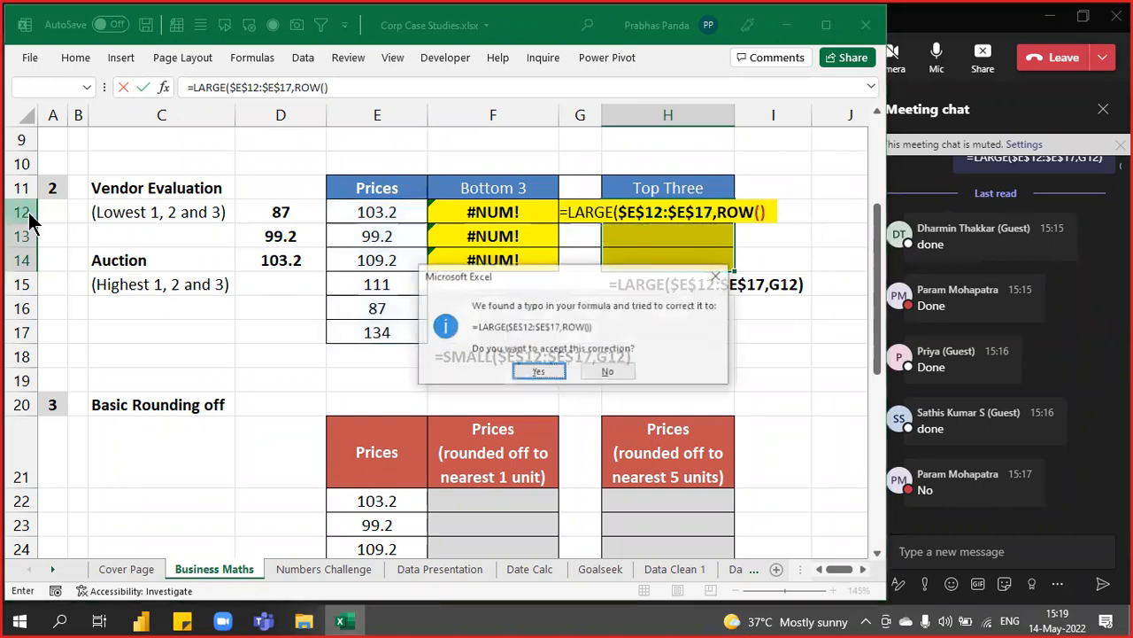
key(Escape)
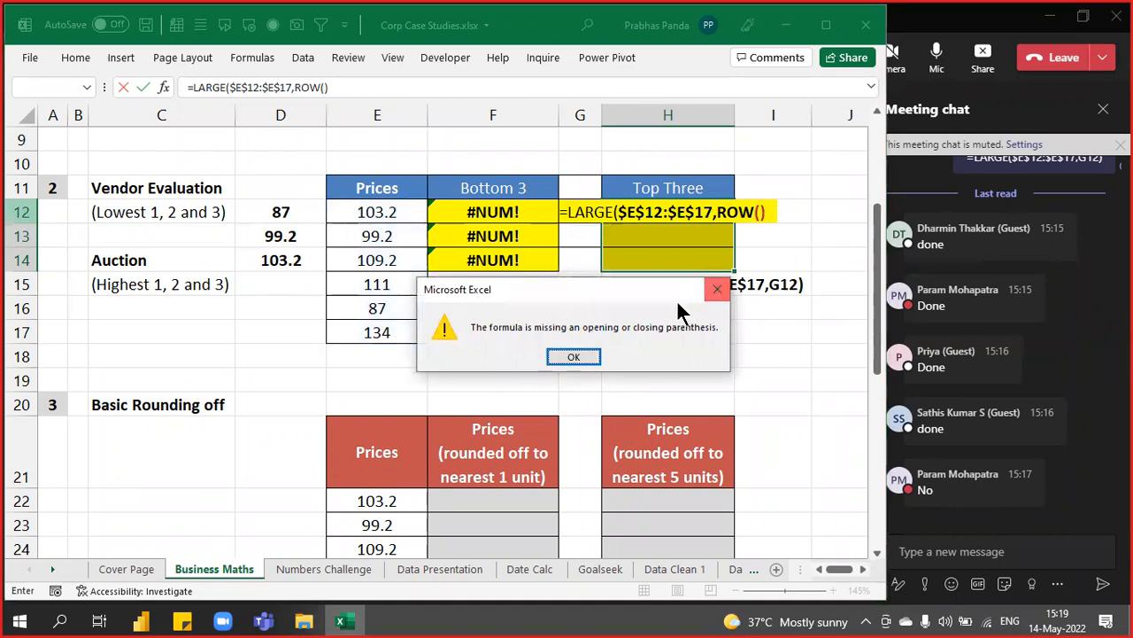
click(717, 288)
click(771, 210)
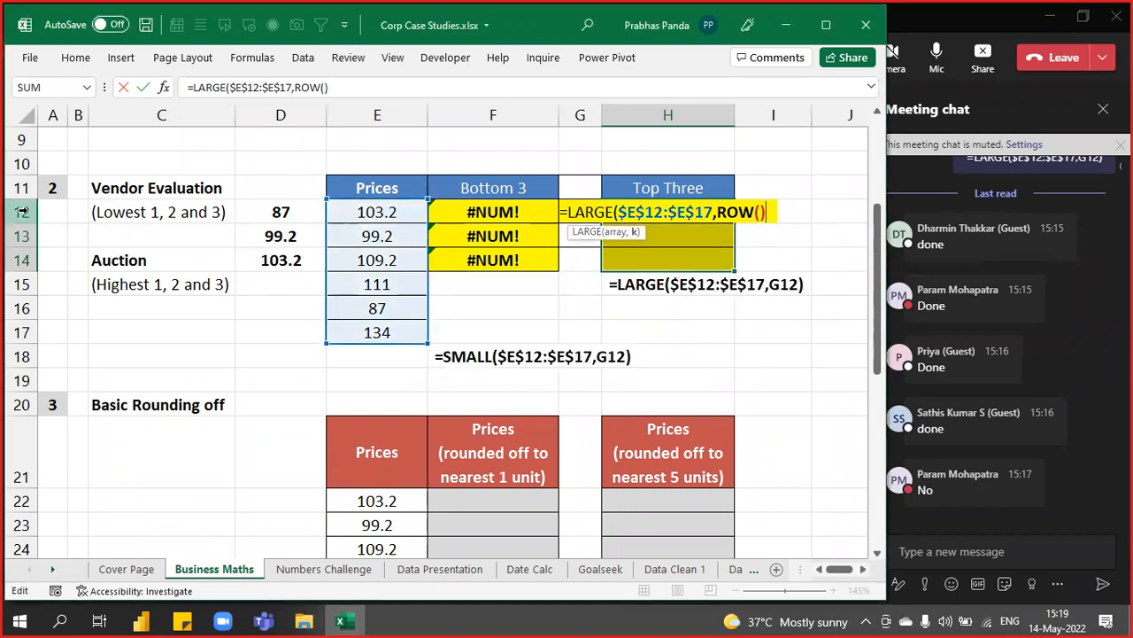
key(Return)
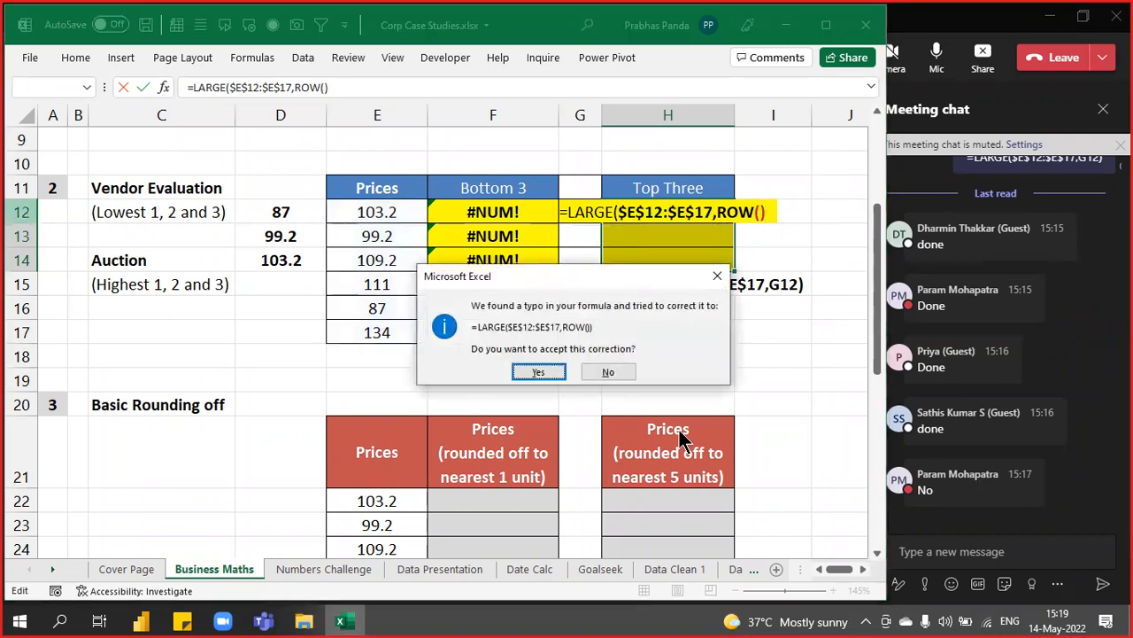
key(Return)
key(Return)
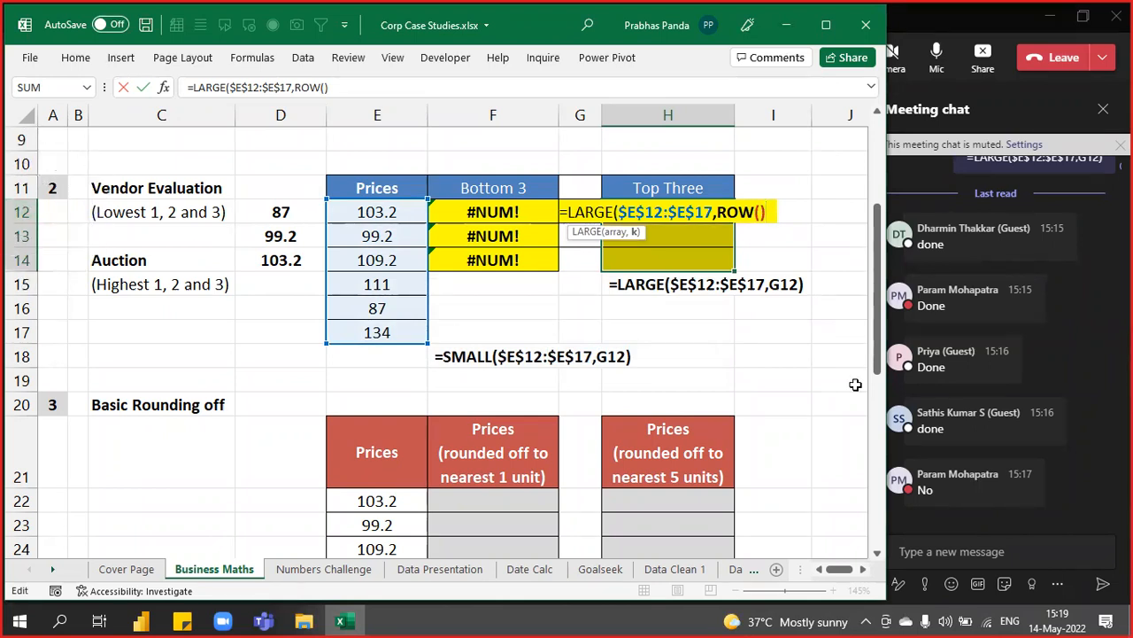
Evaluate the ROW() part inside the LARGE formula in H12, and restore it to the function
drag(766, 211, 719, 211)
key(F9)
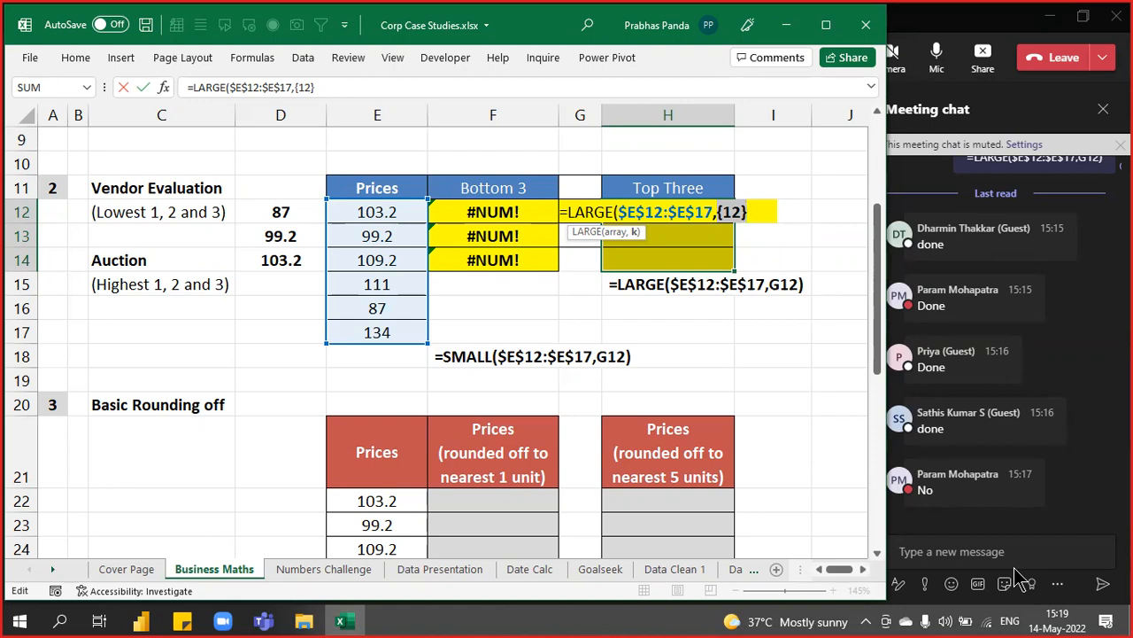
key(ctrl+z)
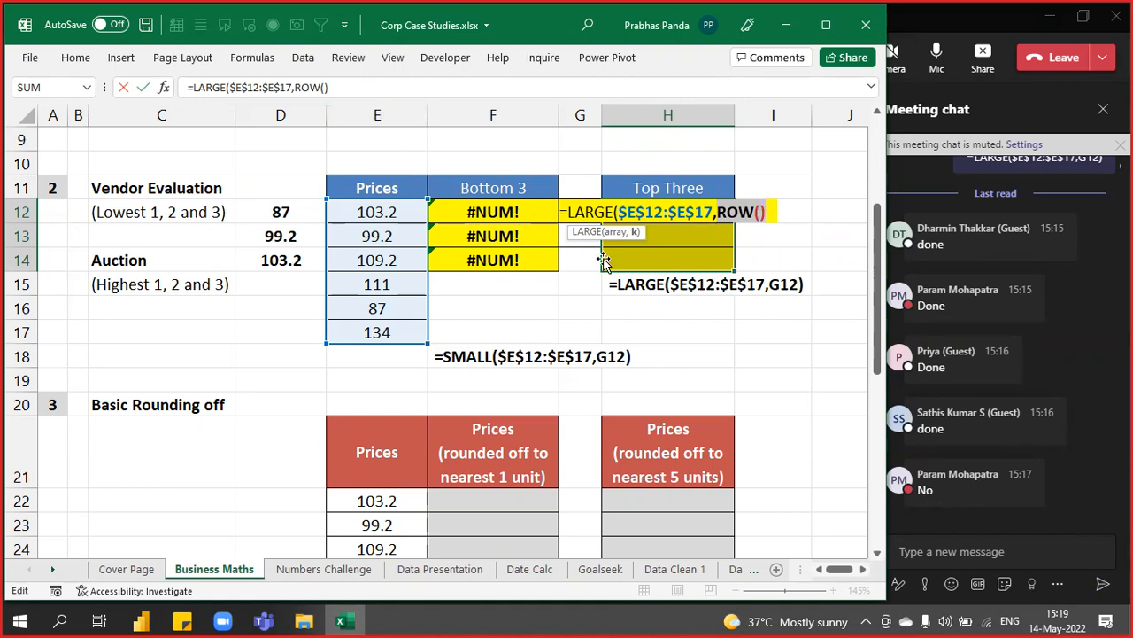
Complete the formula as =LARGE($E$12:$E$17,ROW()-11) and fill it into H12:H14
click(769, 212)
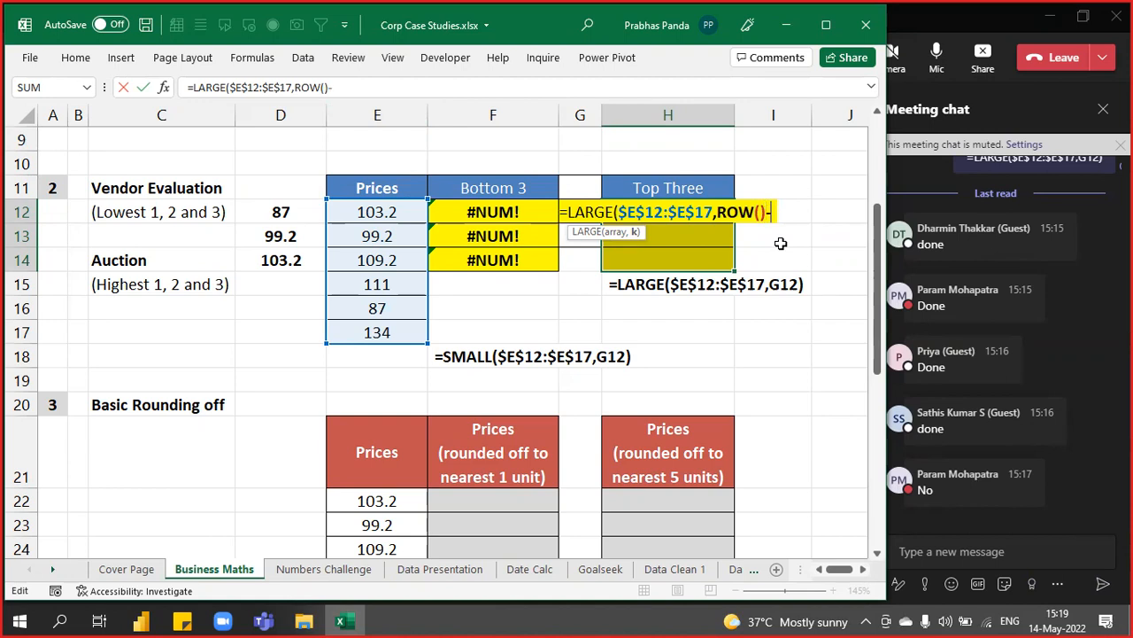
text(-11)
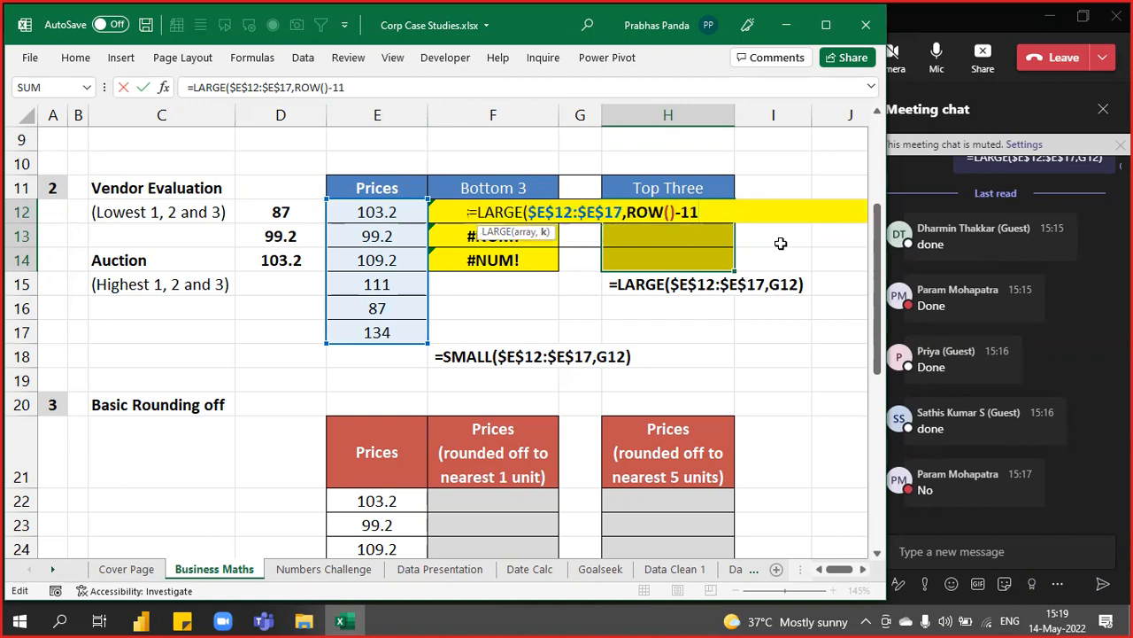
text())
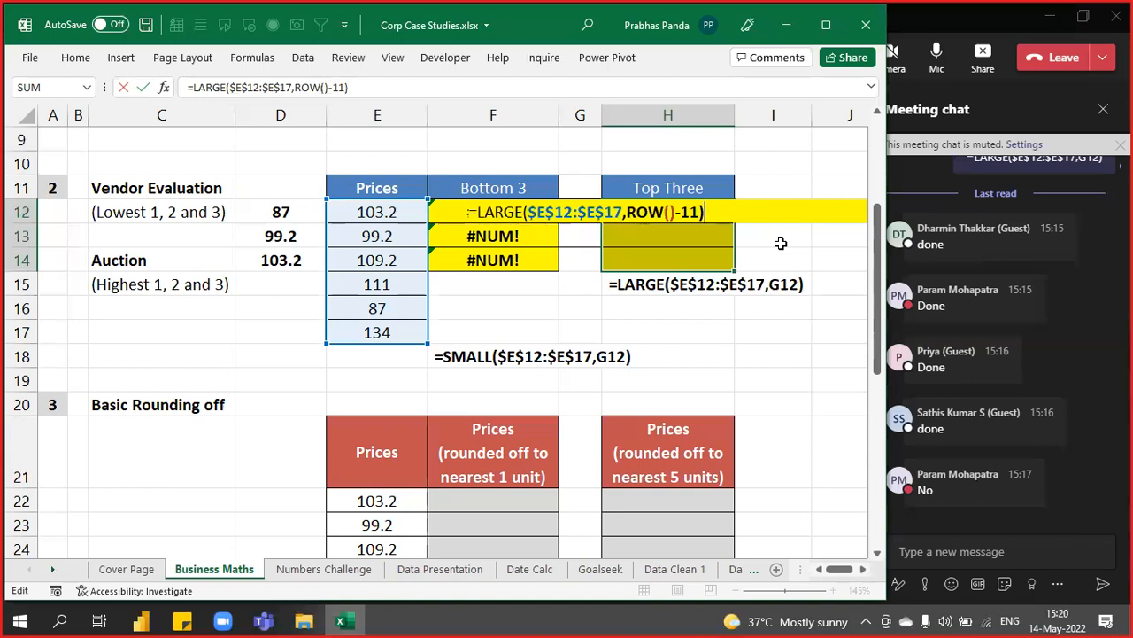
key(ctrl+Return)
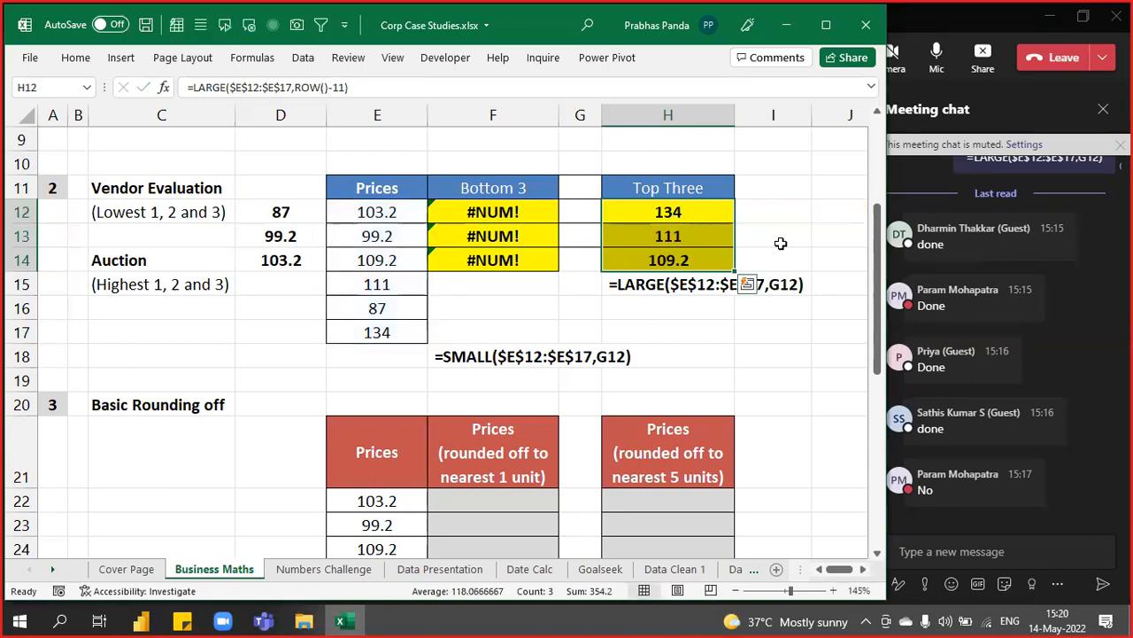
Replace the visible formula text in H15 with =LARGE($E$12:$E$17,ROW()-11)
key(F2)
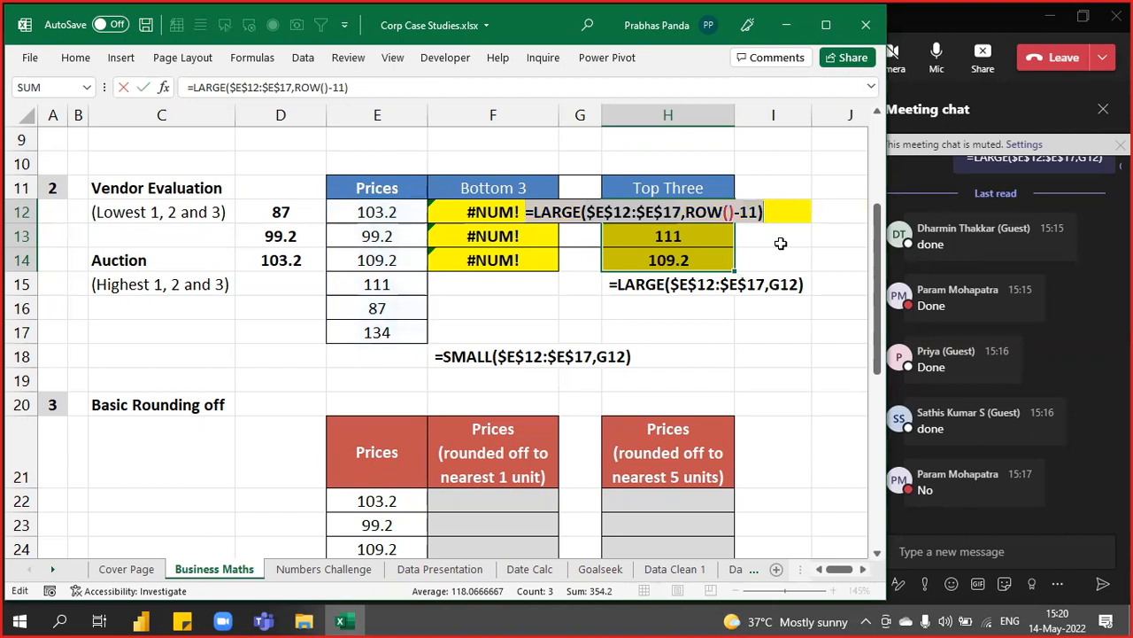
key(Escape)
key(Down)
key(Down)
key(Down)
key(BackSpace)
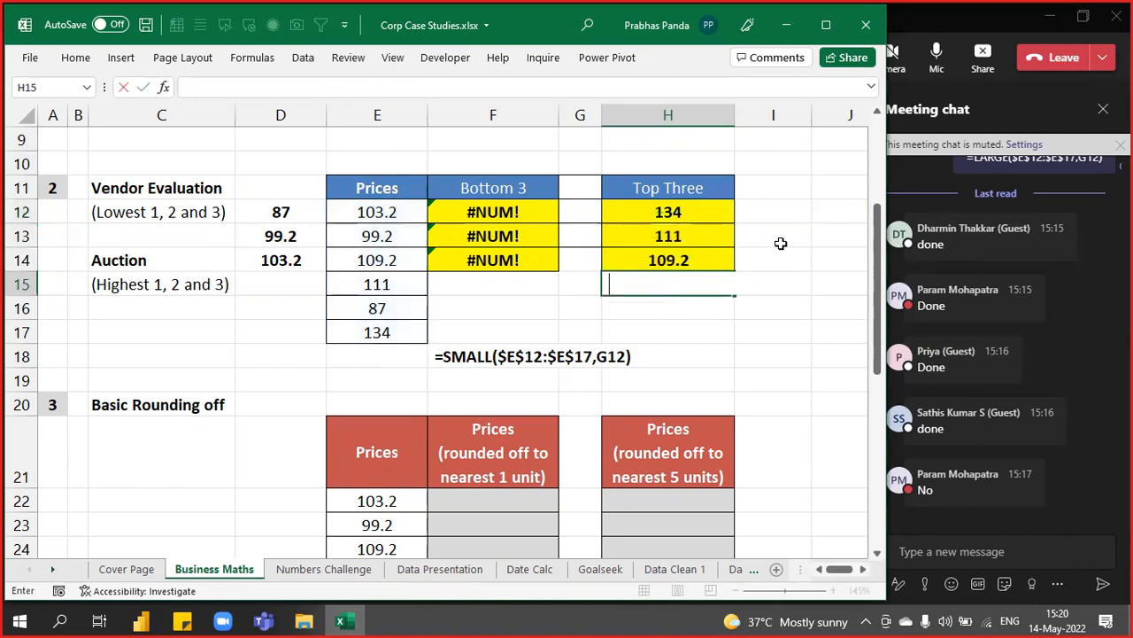
text(=LARGE($E$12:$E$17,ROW()-11))
key(Return)
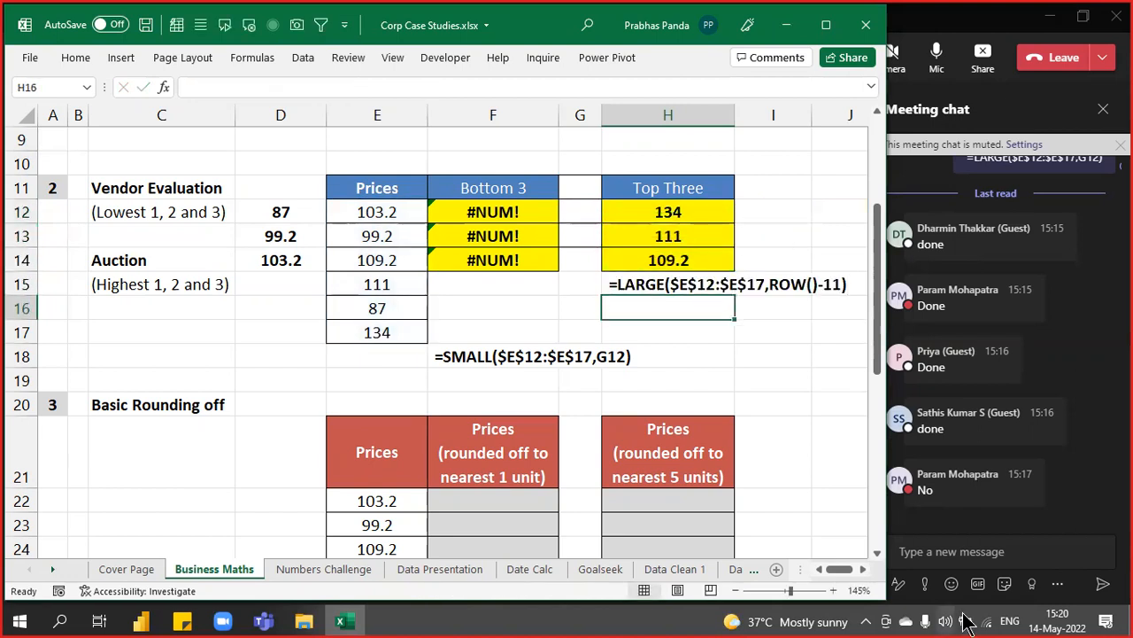
Post =LARGE($E$12:$E$17,ROW()-11) in the Teams meeting chat and return to the Excel workbook
click(929, 553)
text(=LARGE($E$12:$E$17,ROW()-11))
key(Return)
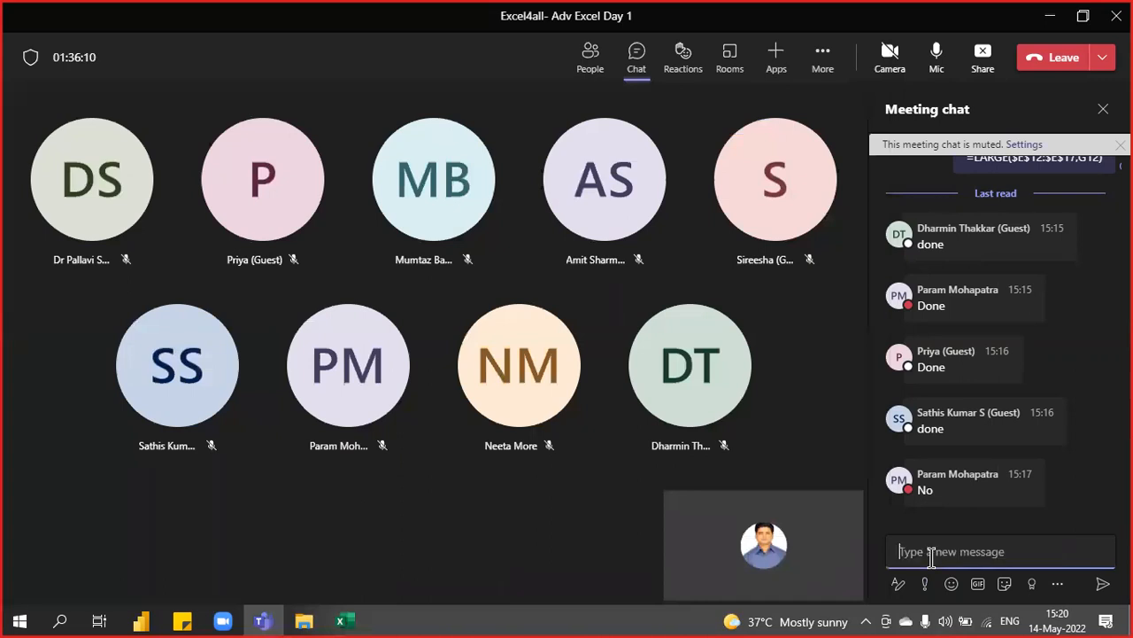
key(alt+Tab)
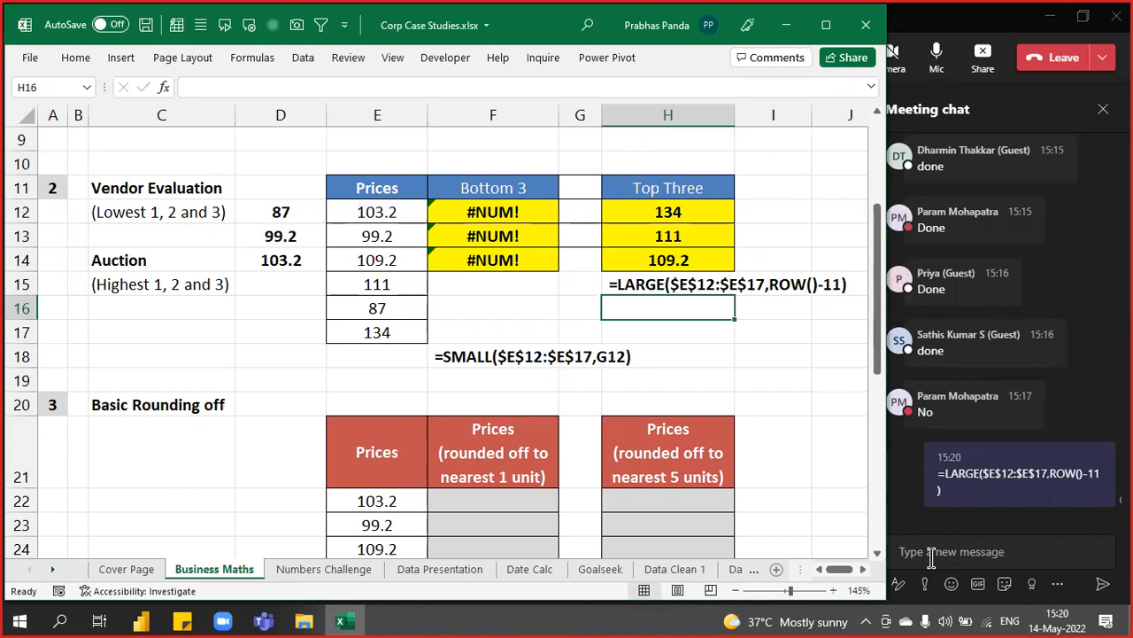
Replace the Bottom 3 formulas in F12:F14 with =SMALL($E$12:$E$17,ROW()-11)
drag(467, 220, 479, 258)
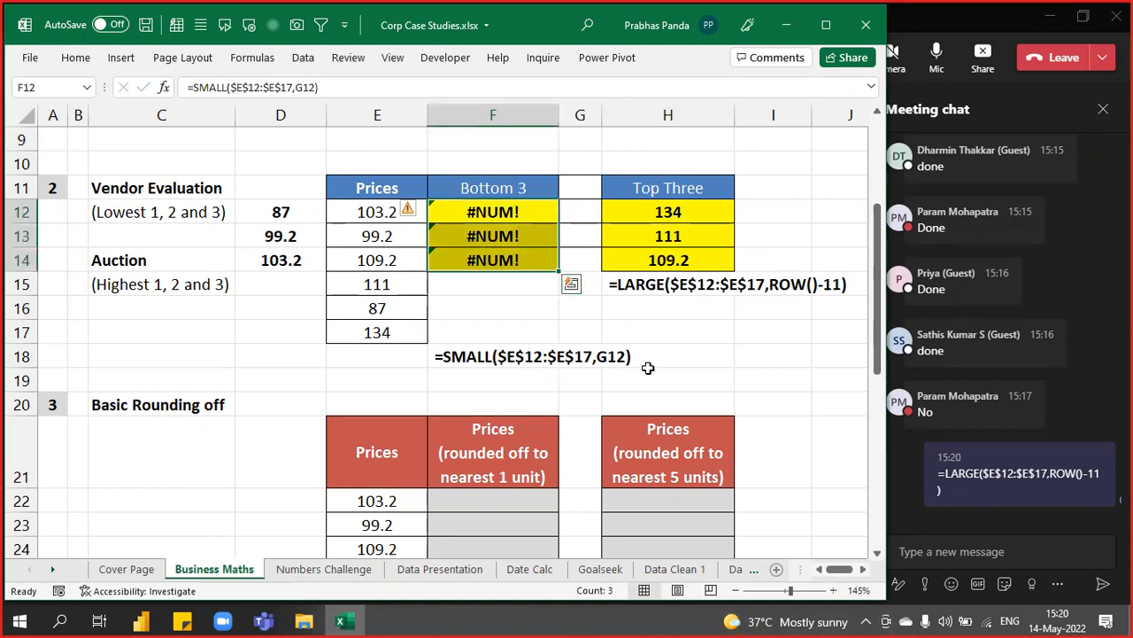
key(Delete)
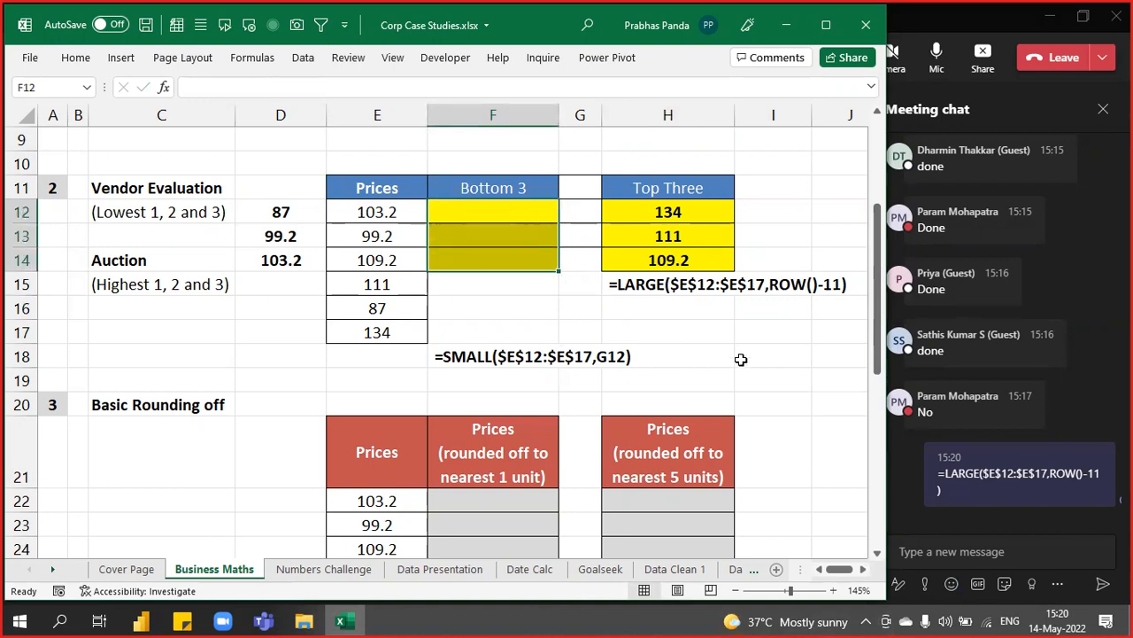
text(=SMALL()
key(Left)
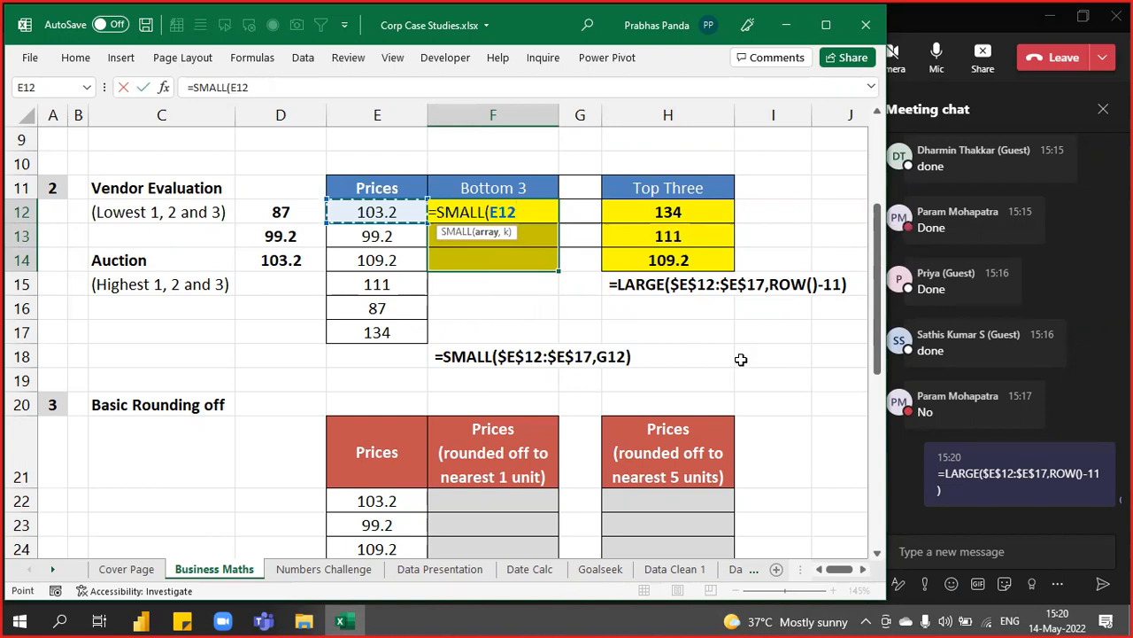
key(shift+Down)
key(shift+Down)
key(shift+Down)
key(shift+Down)
key(shift+Down)
key(F4)
text(,)
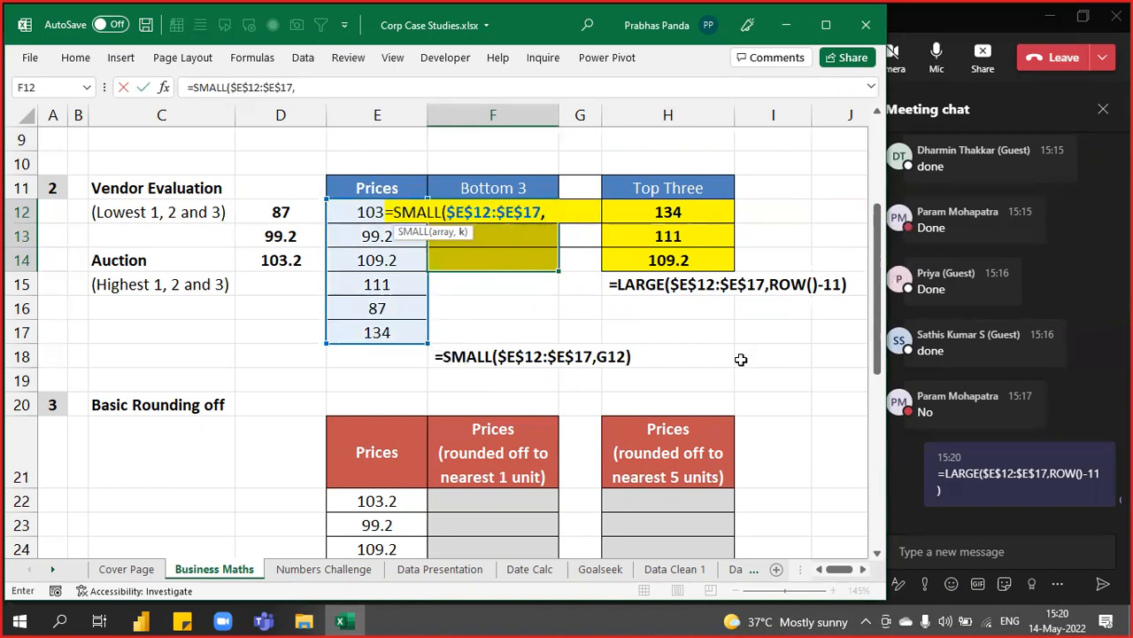
text(ROW()-11)
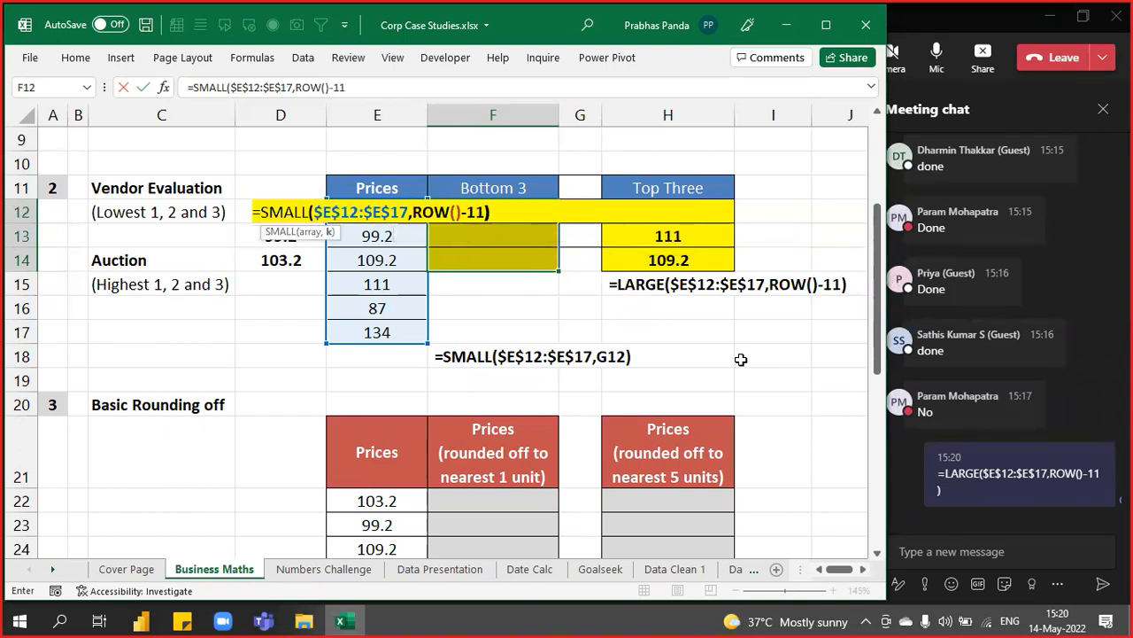
key(ctrl+Return)
Replace the visible formula text in F18 with =SMALL($E$12:$E$17,ROW()-11)
key(F2)
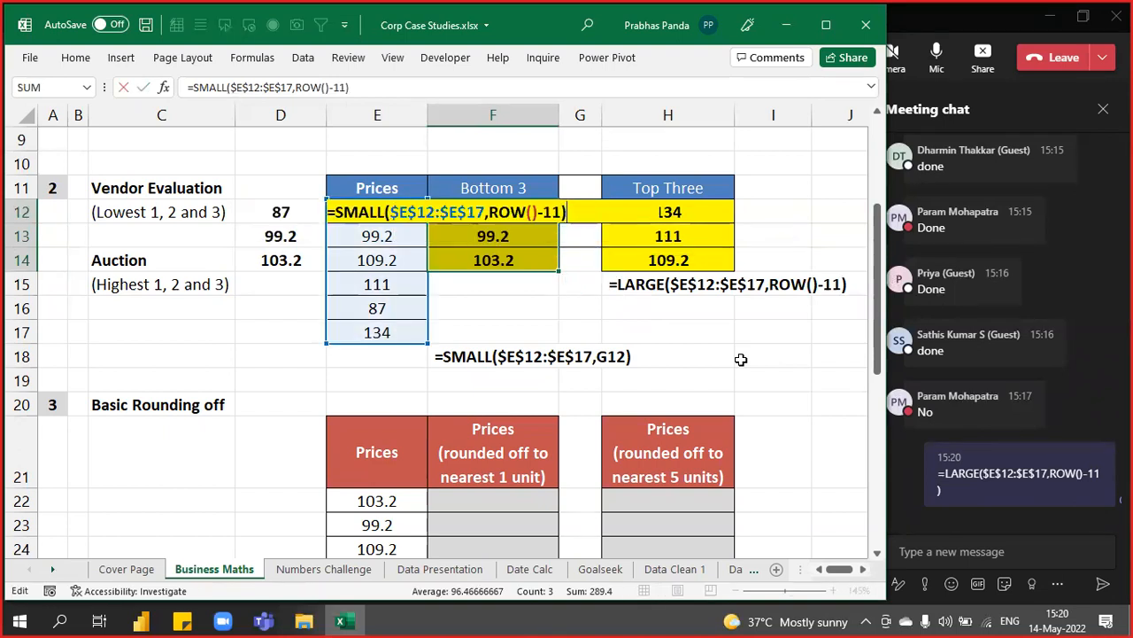
key(Escape)
key(Down)
key(Down)
key(Down)
key(Down)
key(Down)
key(Down)
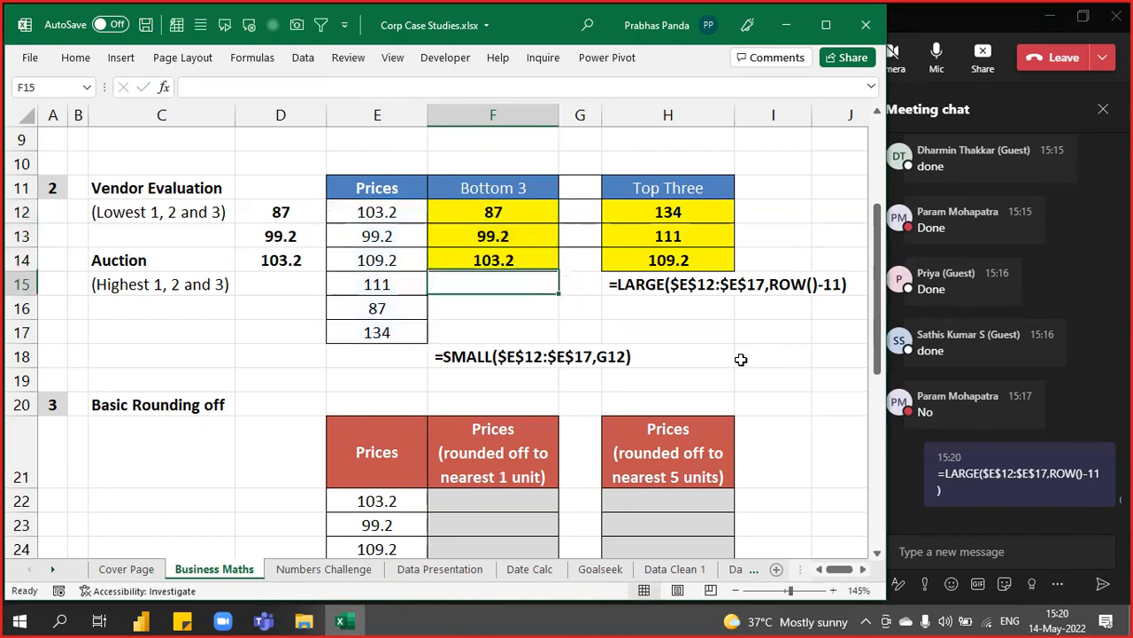
key(F2)
key(Escape)
text(=SMALL($E$12:$E$17,ROW()-11))
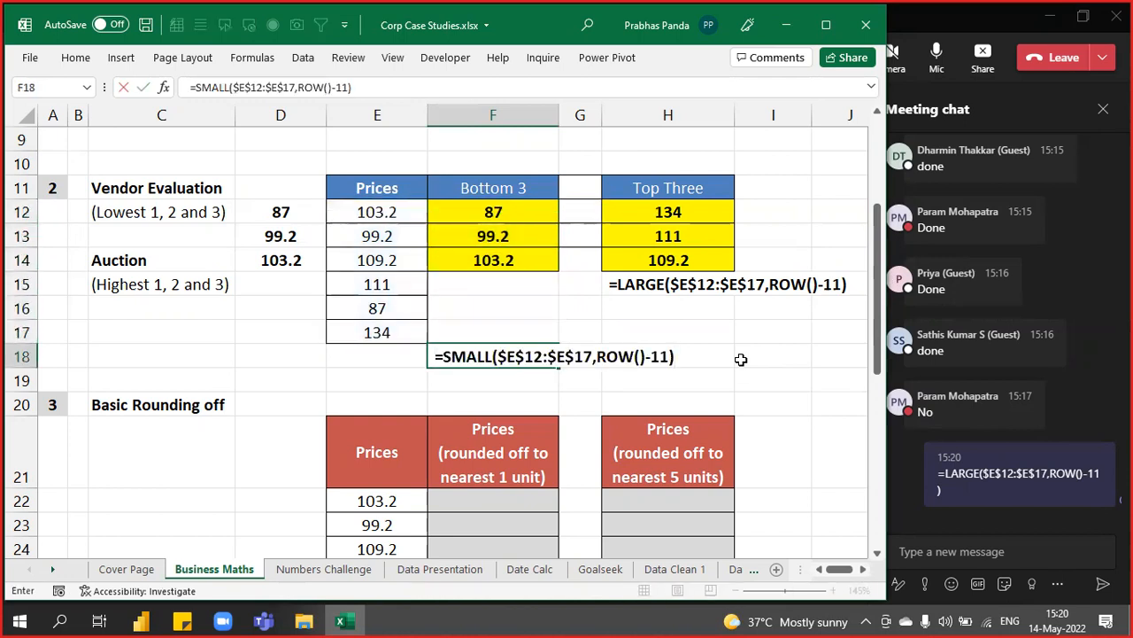
key(Return)
Post =SMALL($E$12:$E$17,ROW()-11) in the Teams meeting chat and switch back to Excel
click(932, 544)
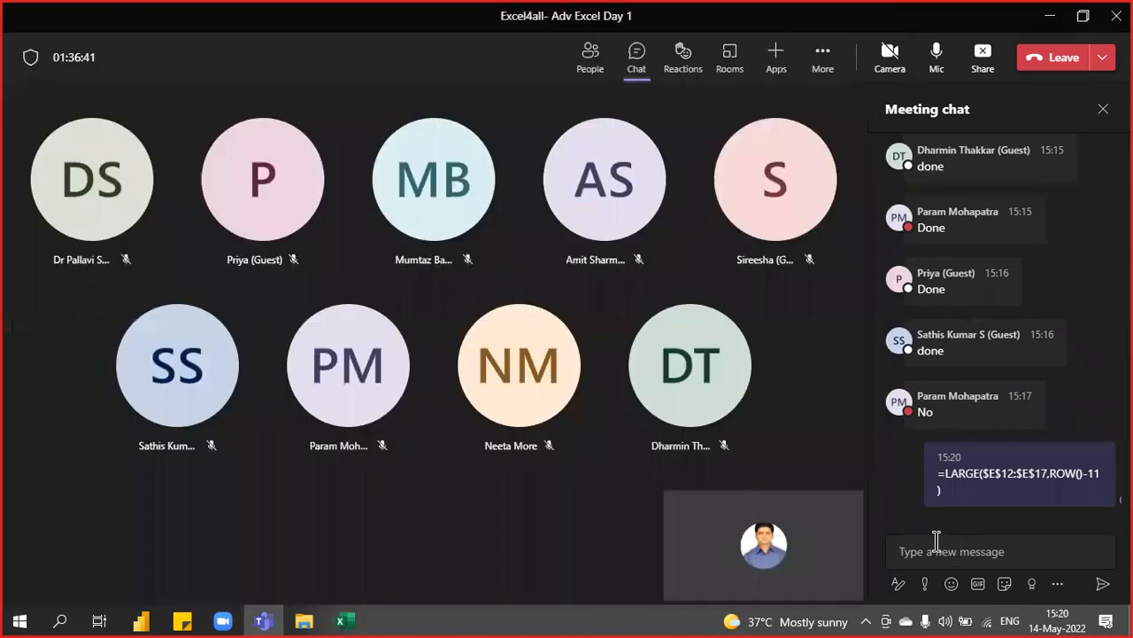
text(=SMALL($E$12:$E$17,ROW()-11))
key(Return)
key(alt+Tab)
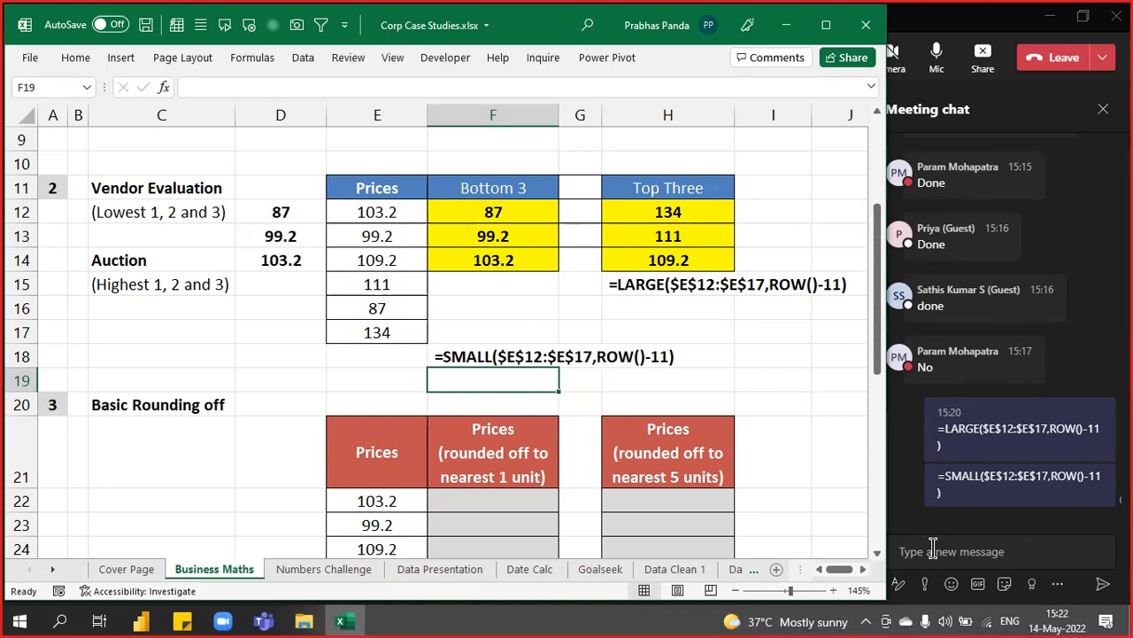
Highlight the entire row 12 to examine which worksheet row holds the first Bottom 3 and Top Three results
key(Up)
key(Up)
key(Up)
key(Up)
key(Up)
key(Up)
key(Up)
key(Up)
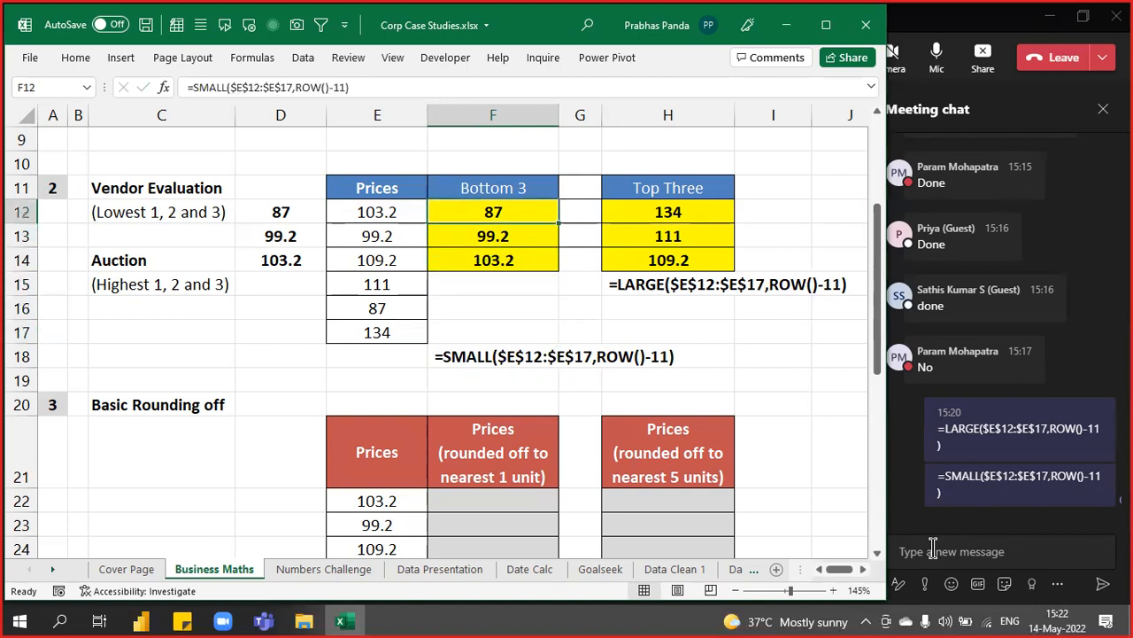
key(Right)
key(Right)
key(Right)
key(Right)
key(Right)
key(Down)
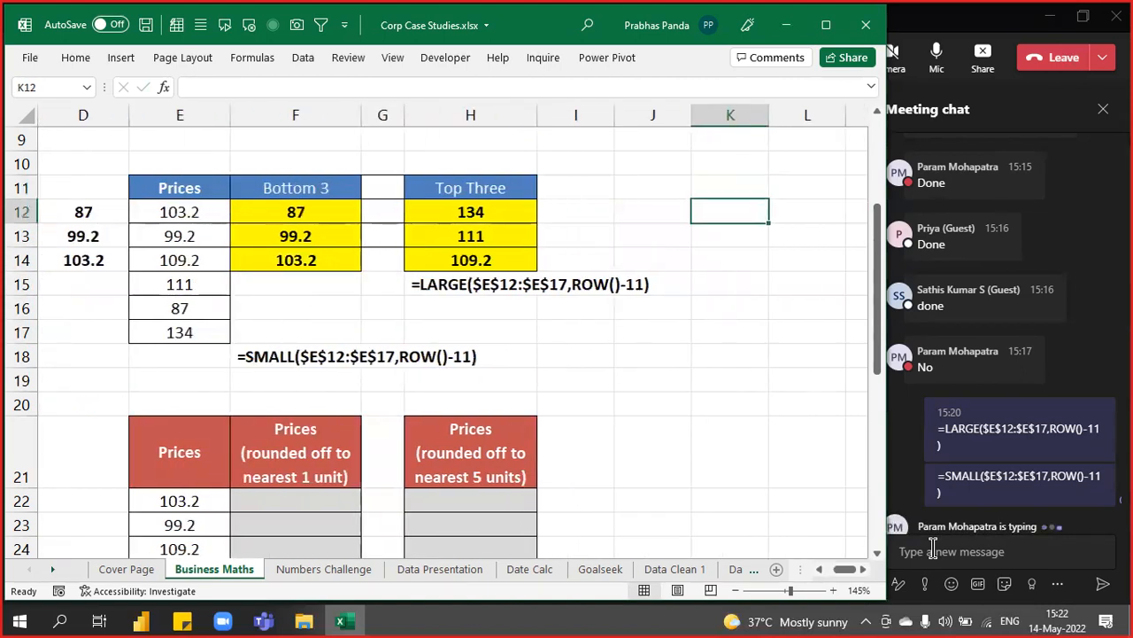
key(Left)
key(Left)
key(shift+space)
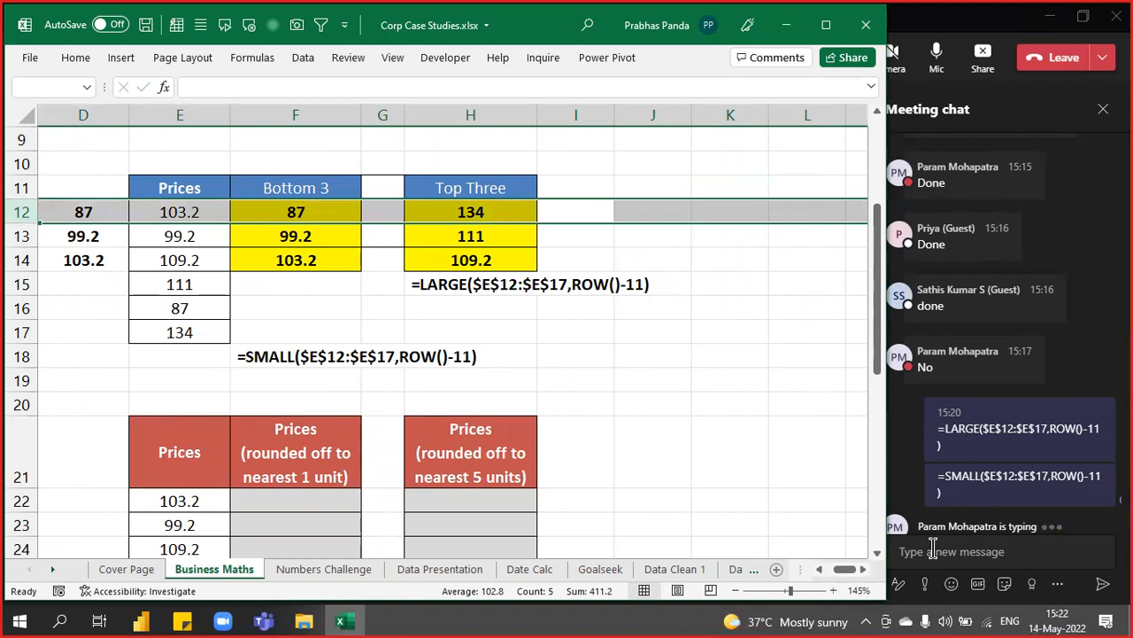
key(Right)
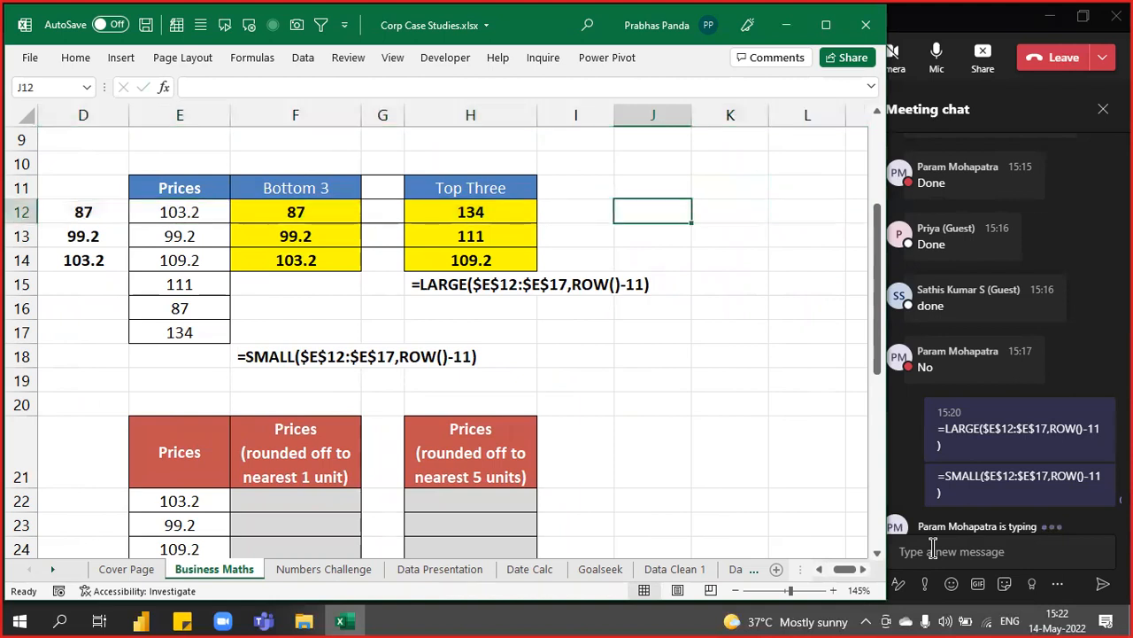
Enter =ROW() in I12 beside the Top Three results and highlight that entire row for comparison
key(Left)
text(=ROW())
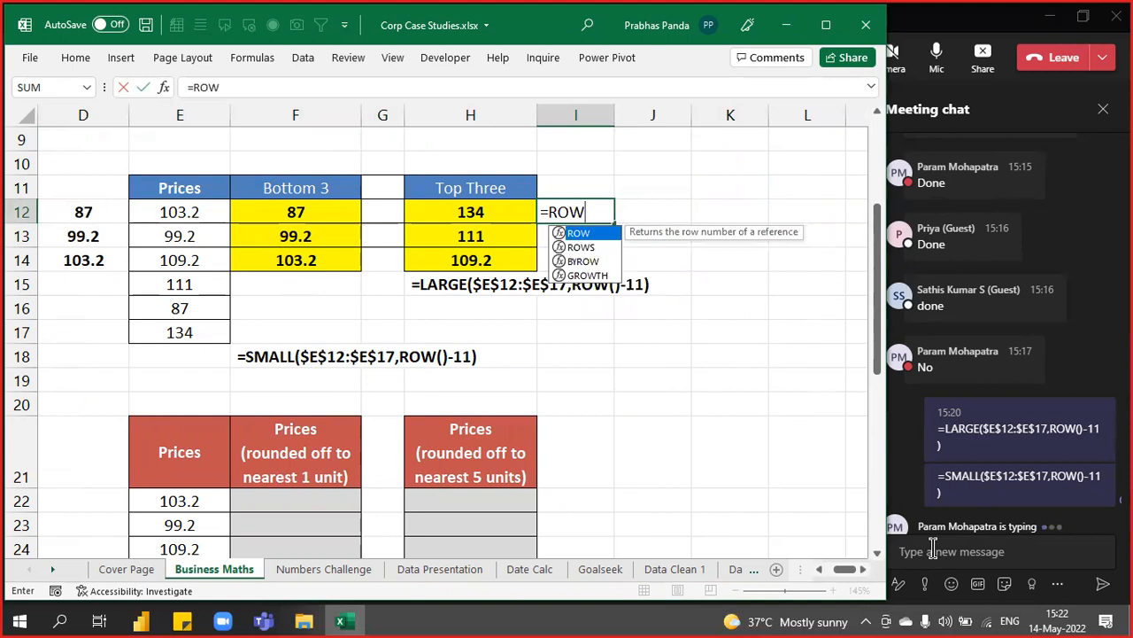
key(Return)
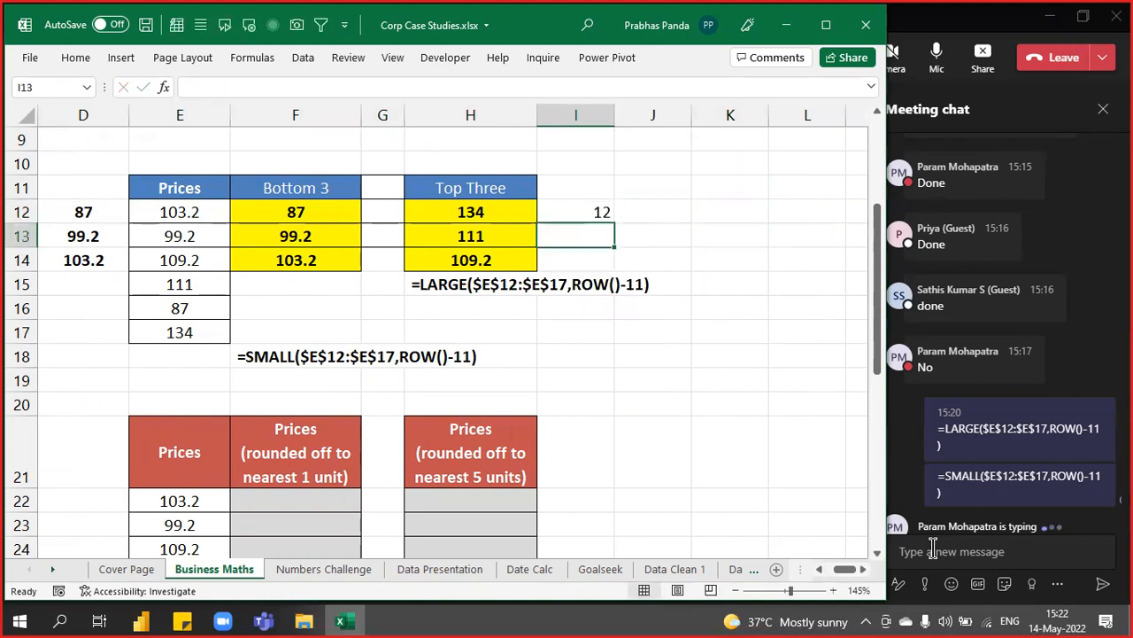
key(Up)
key(shift+space)
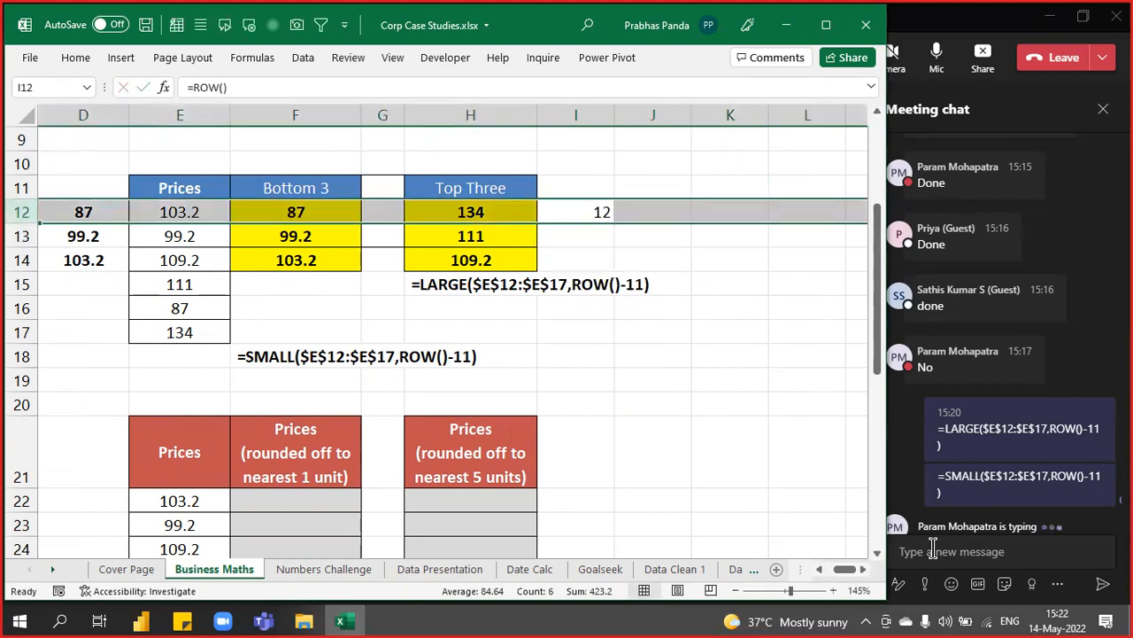
Change the formula in I12 to =ROW()-11 and fill it down through I14
key(Left)
key(Left)
key(shift+Down)
key(shift+Down)
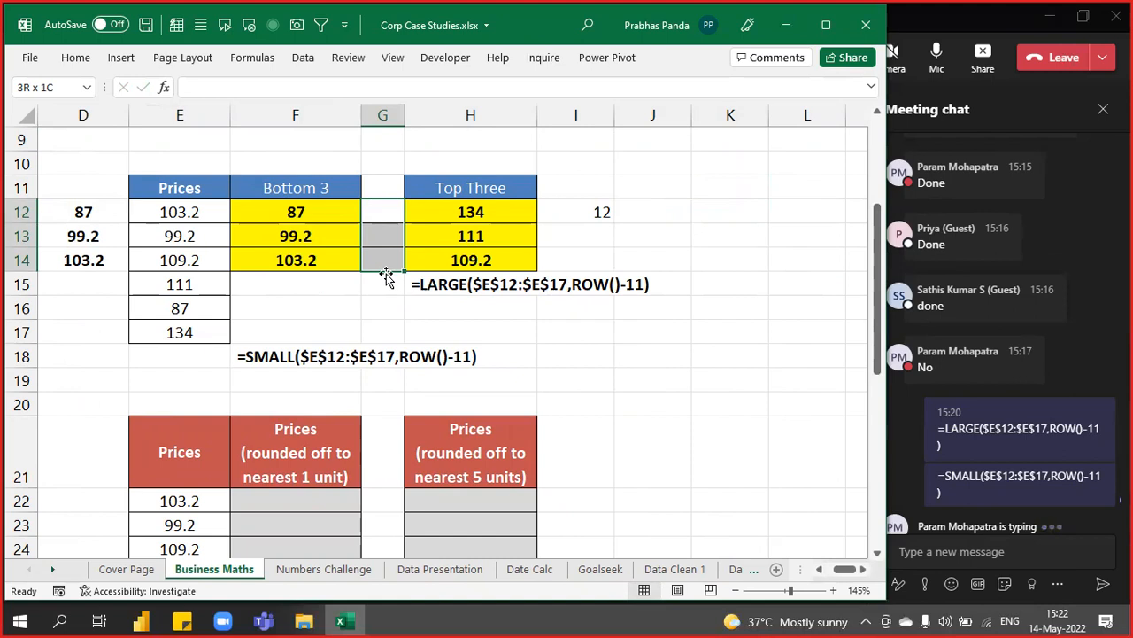
click(595, 209)
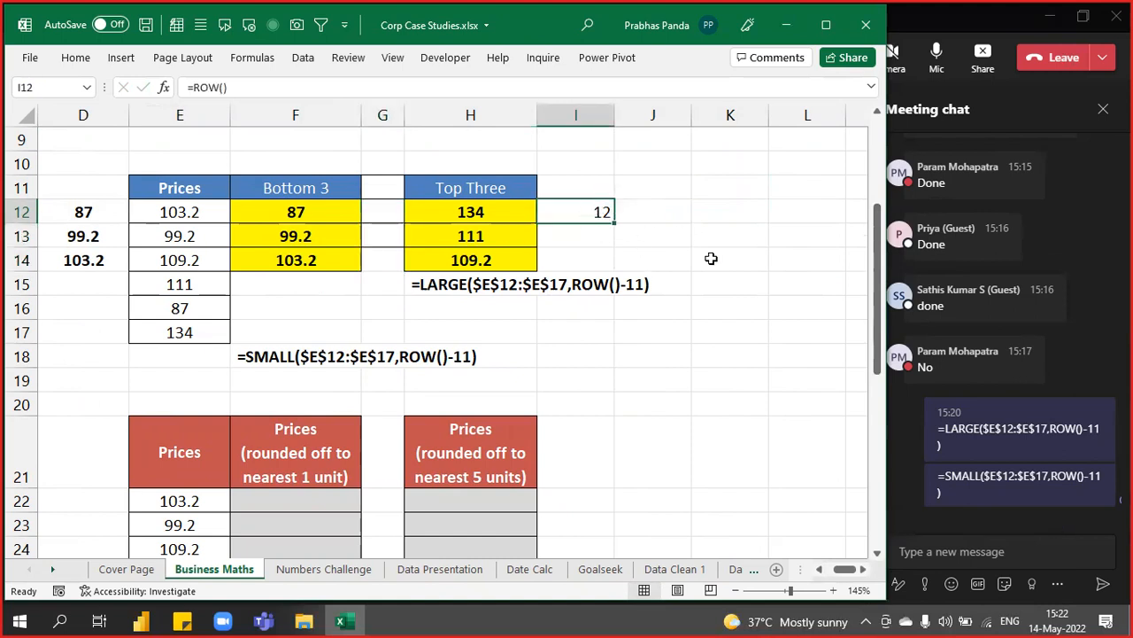
key(F2)
text(-11)
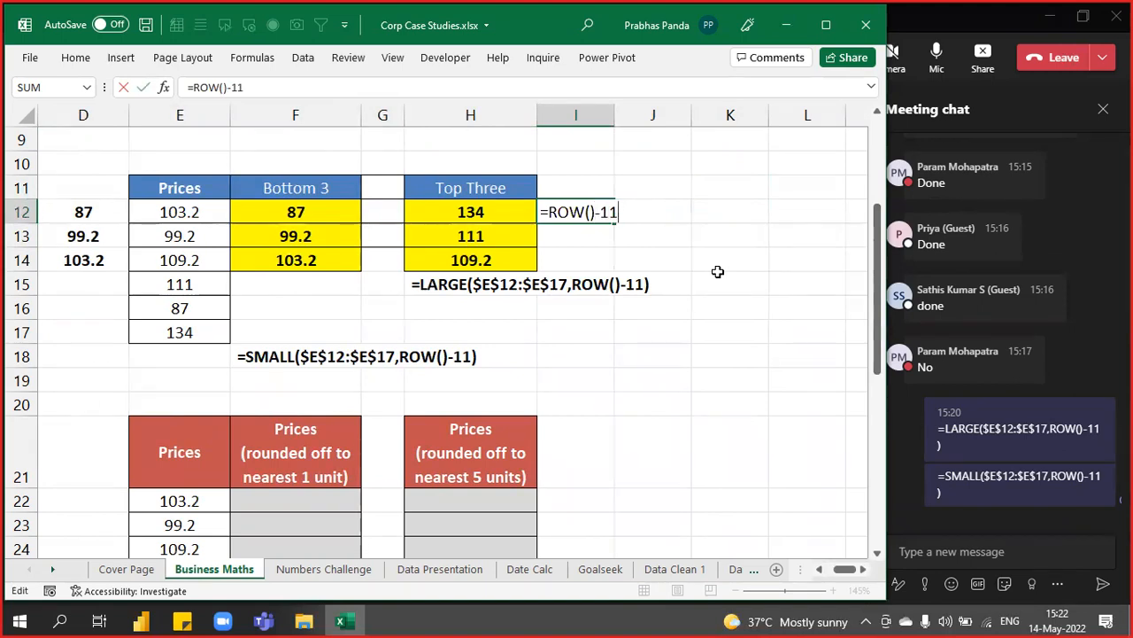
key(ctrl+Return)
key(shift+Down)
key(shift+Down)
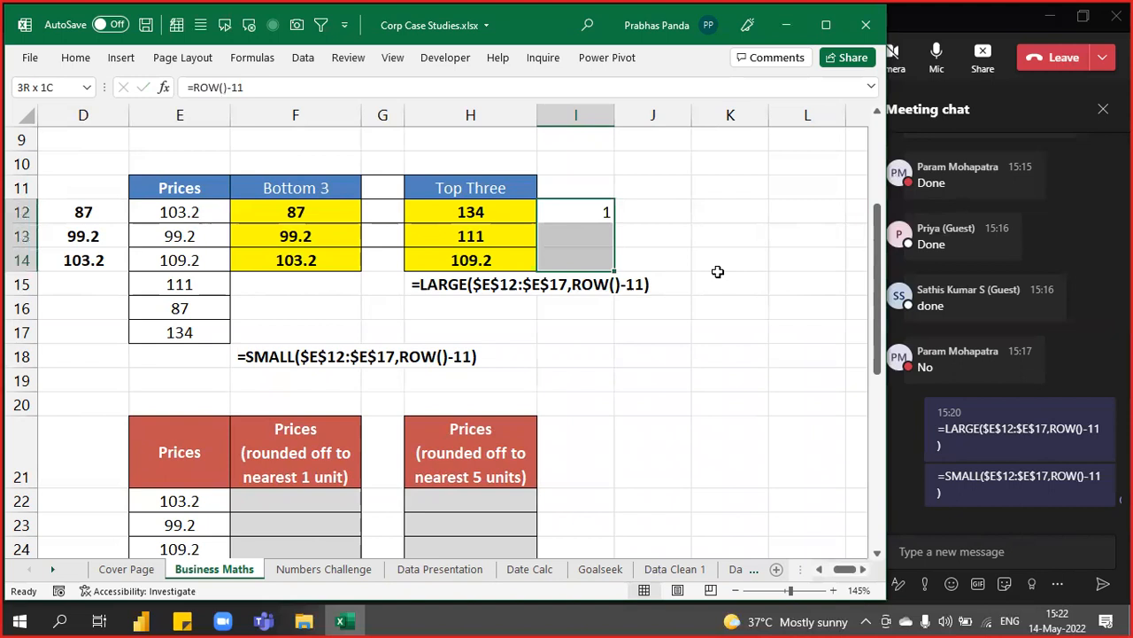
key(ctrl+d)
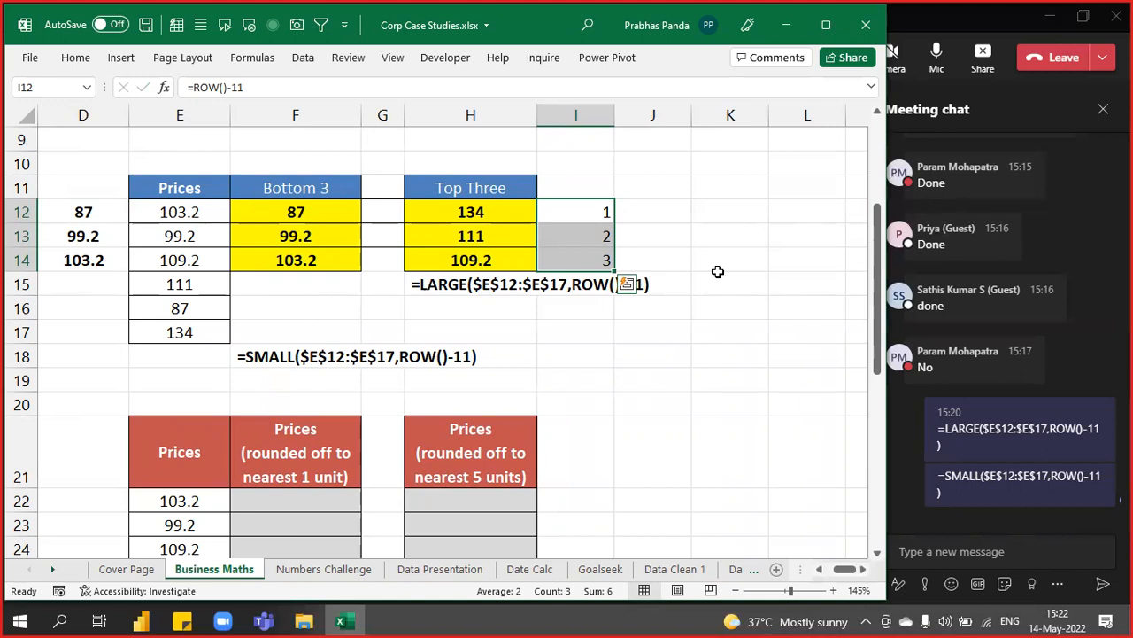
Return to the Product of Values section to review the quantities, rates and Total Cost formula
key(Up)
key(Up)
key(Up)
key(Up)
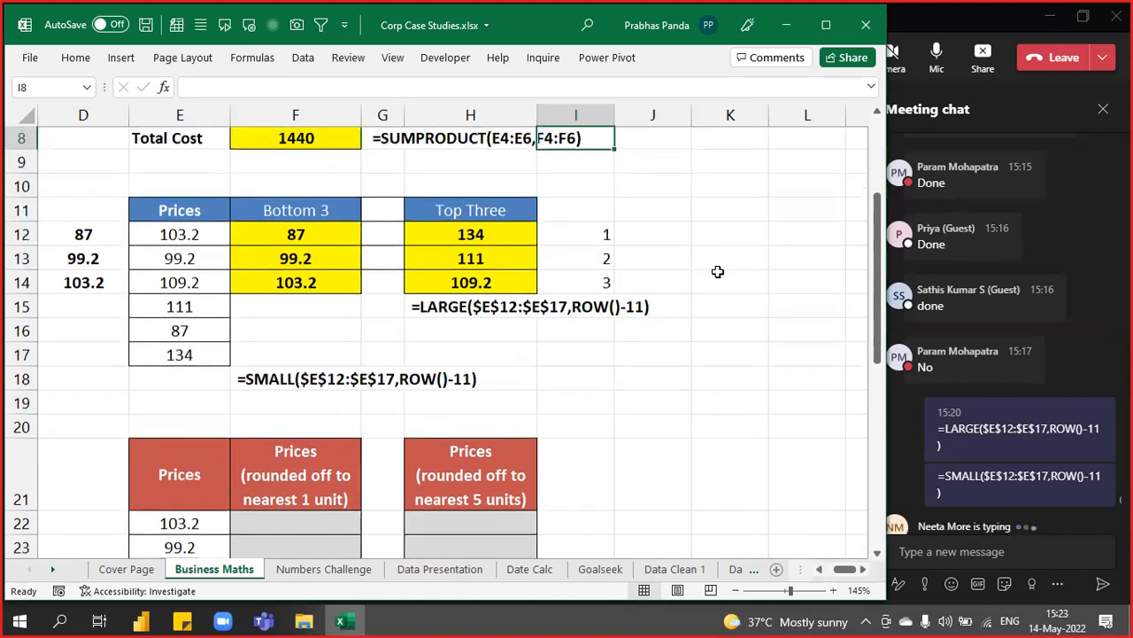
key(Up)
key(Up)
key(Up)
key(Up)
key(Left)
key(Left)
key(Left)
key(Left)
key(Left)
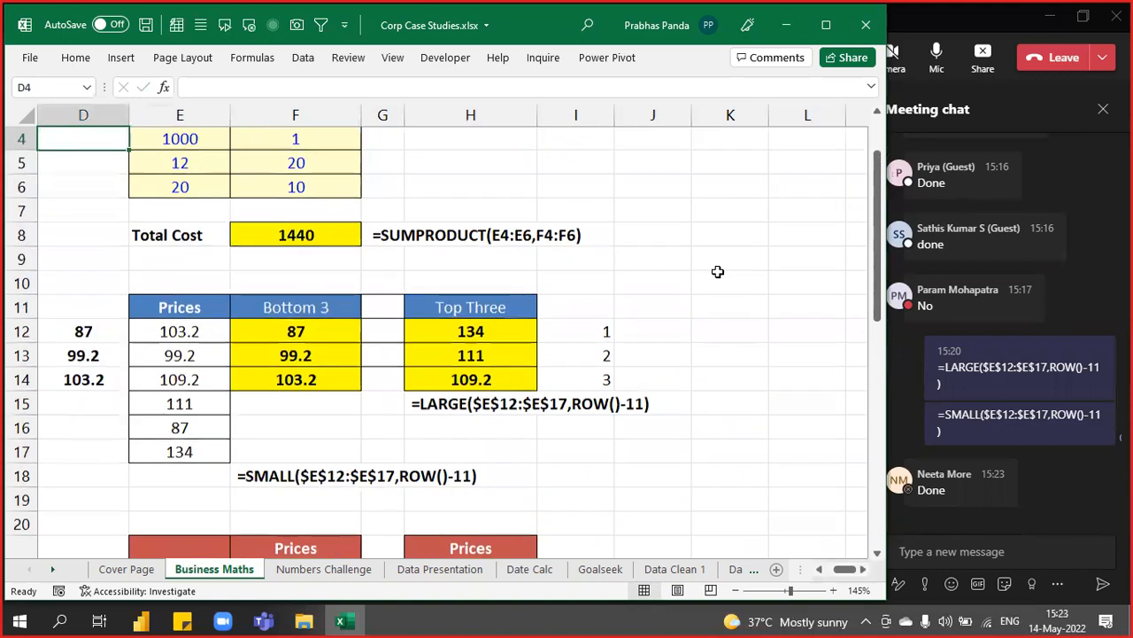
key(Up)
key(Up)
key(Left)
key(Left)
key(Left)
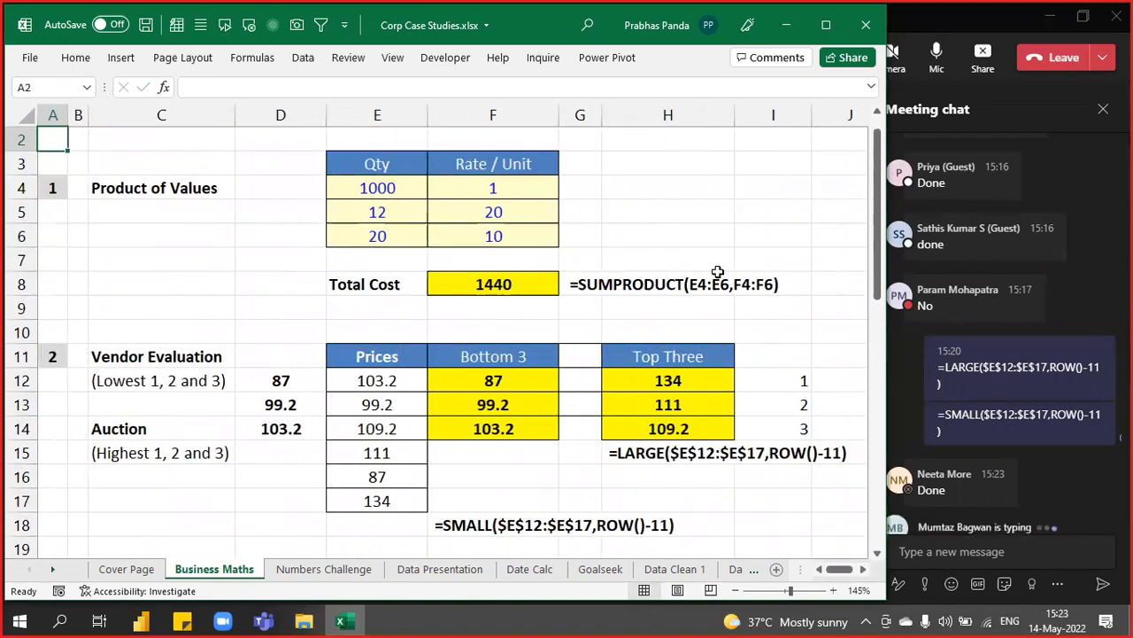
Enter 2, 3 and 4 in G4:G6 as a third set of values beside the Rate / Unit column
key(Right)
key(Right)
key(Right)
key(Right)
key(Right)
key(Right)
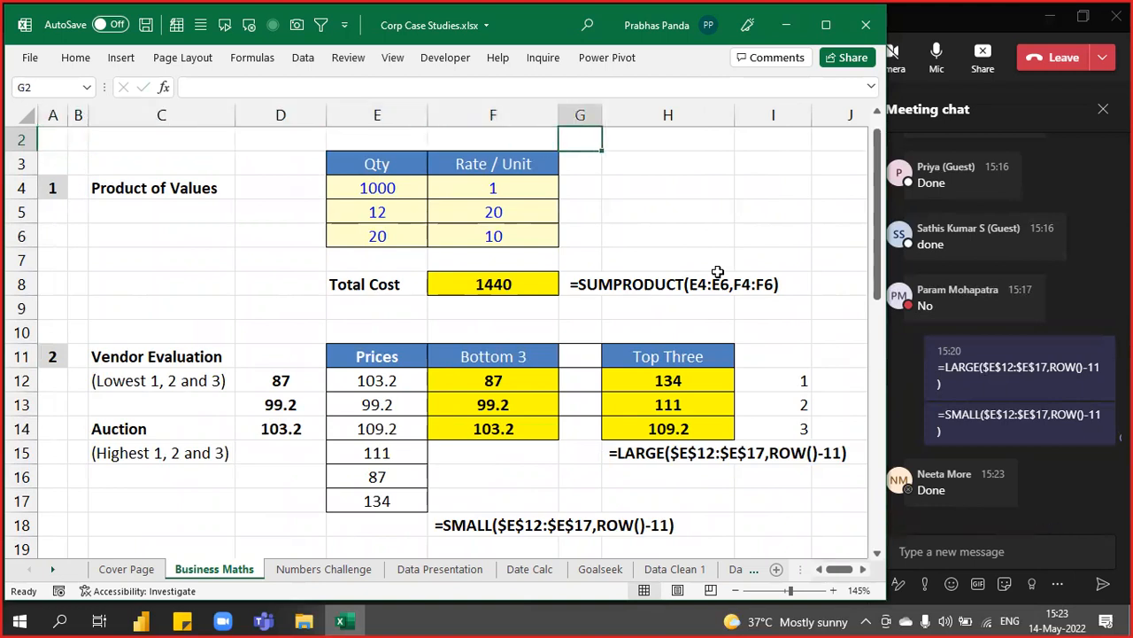
key(Down)
key(Down)
key(Down)
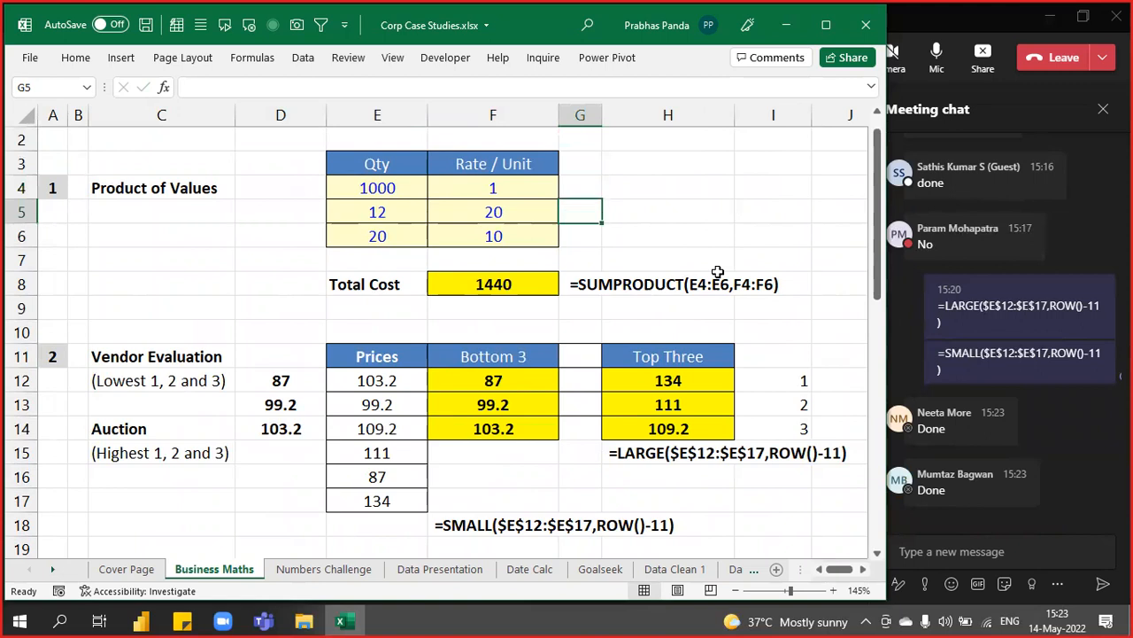
key(Up)
text(2)
key(Return)
text(3)
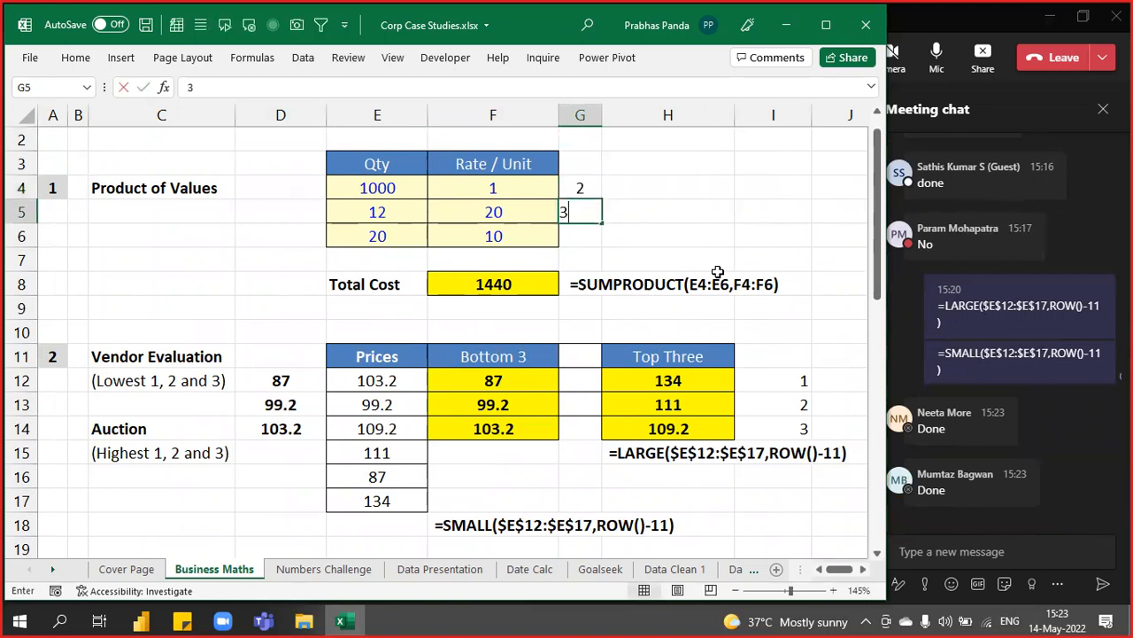
key(Return)
text(4)
key(Return)
Extend the Total Cost formula in F8 to =SUMPRODUCT(E4:E6,F4:F6,G4:G6)
key(Down)
key(Down)
key(Left)
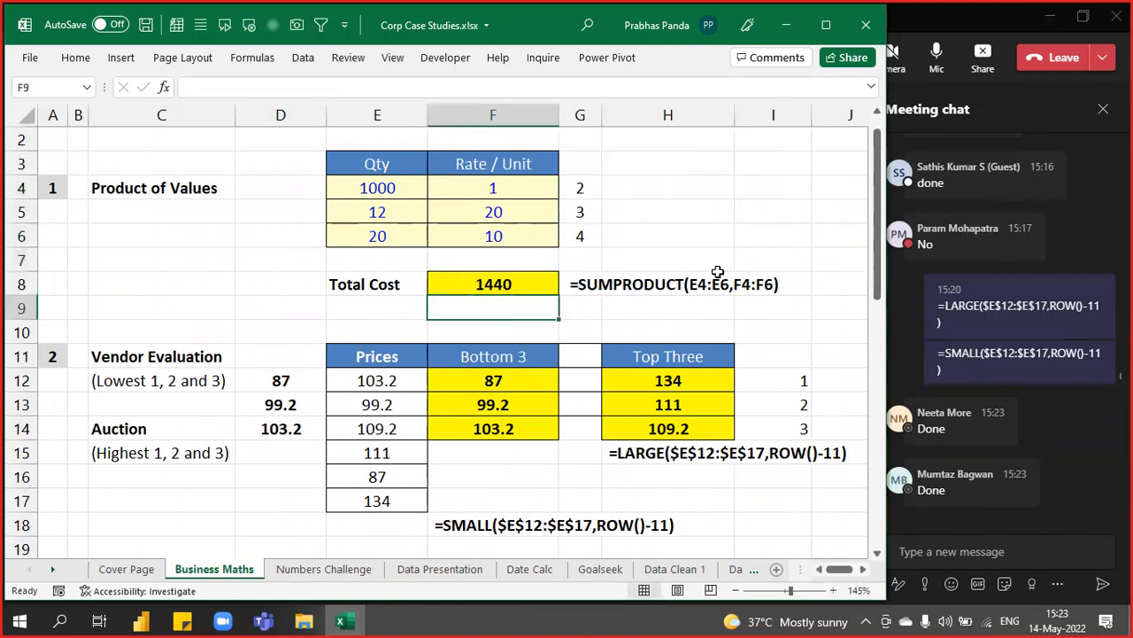
key(Up)
key(F2)
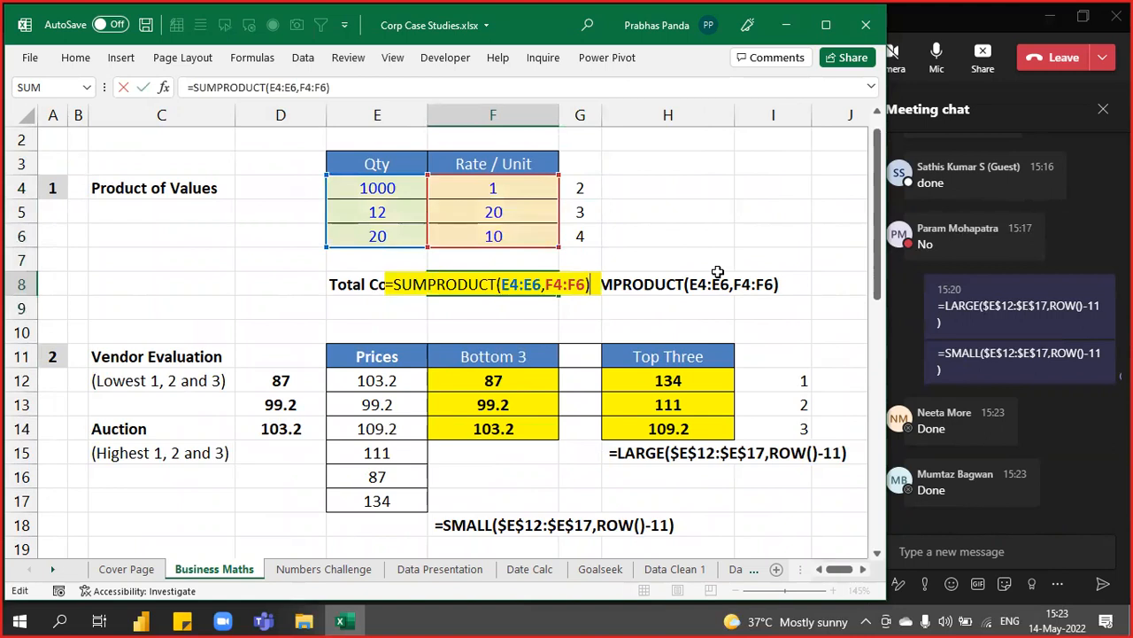
key(BackSpace)
text(,)
drag(582, 189, 587, 233)
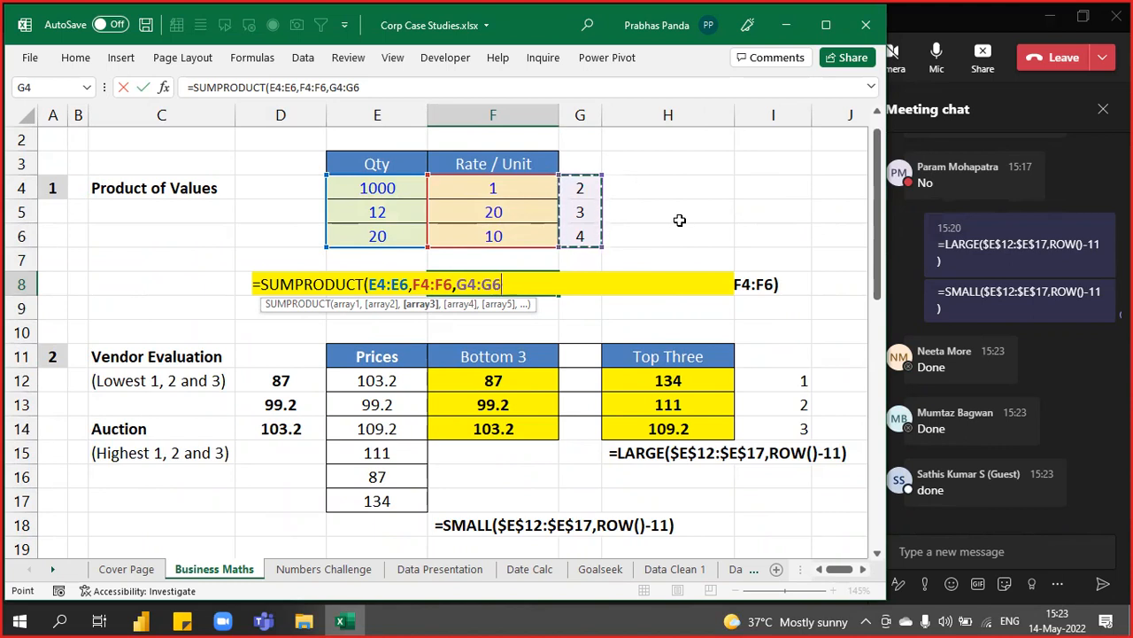
key(Return)
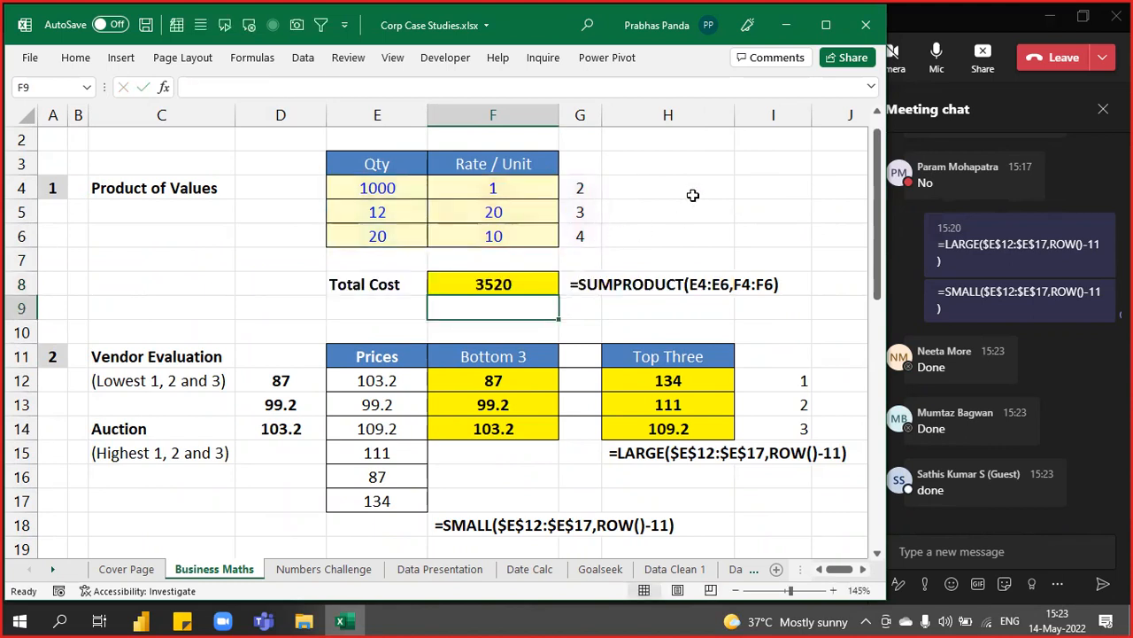
Enter =E4*F4*G4 in H4 and fill it down to H6 to calculate each row's product
click(686, 192)
text(=E4*)
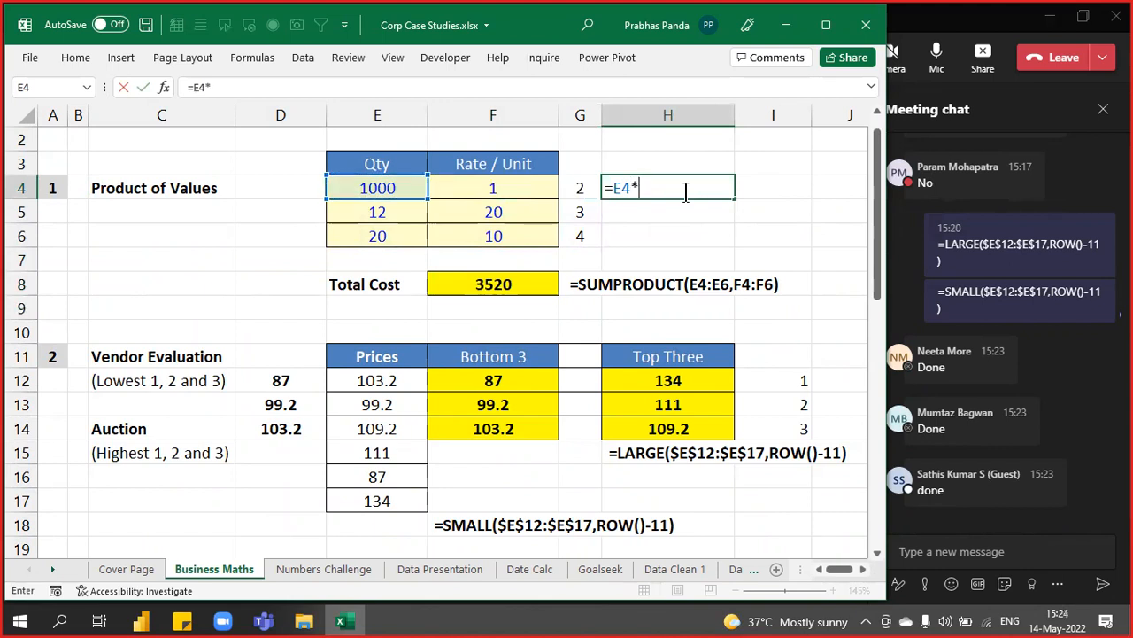
key(Left)
key(Left)
text(*)
key(Left)
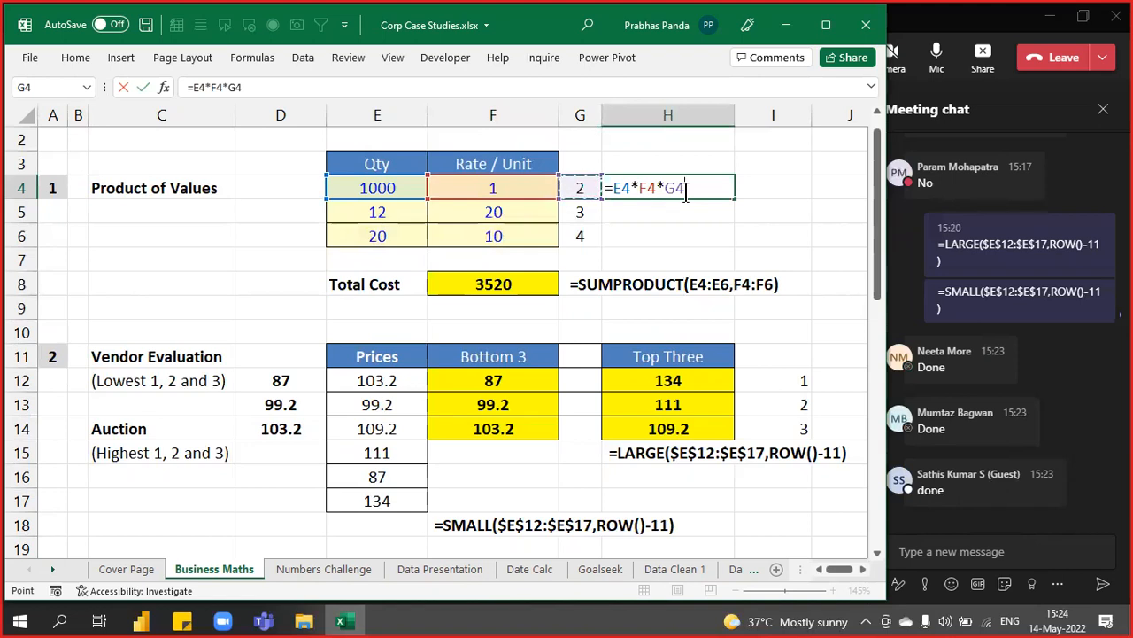
key(ctrl+Return)
drag(734, 200, 713, 241)
Add up the row products in H7 with AutoSum to cross-check the Total Cost
click(709, 263)
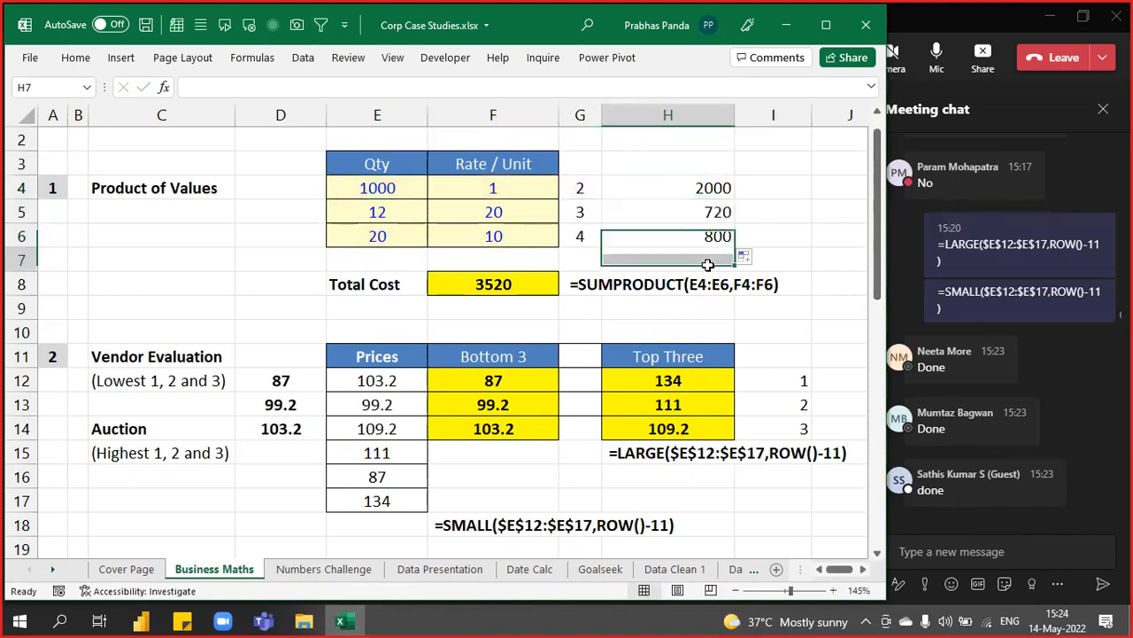
key(alt+equal)
key(Return)
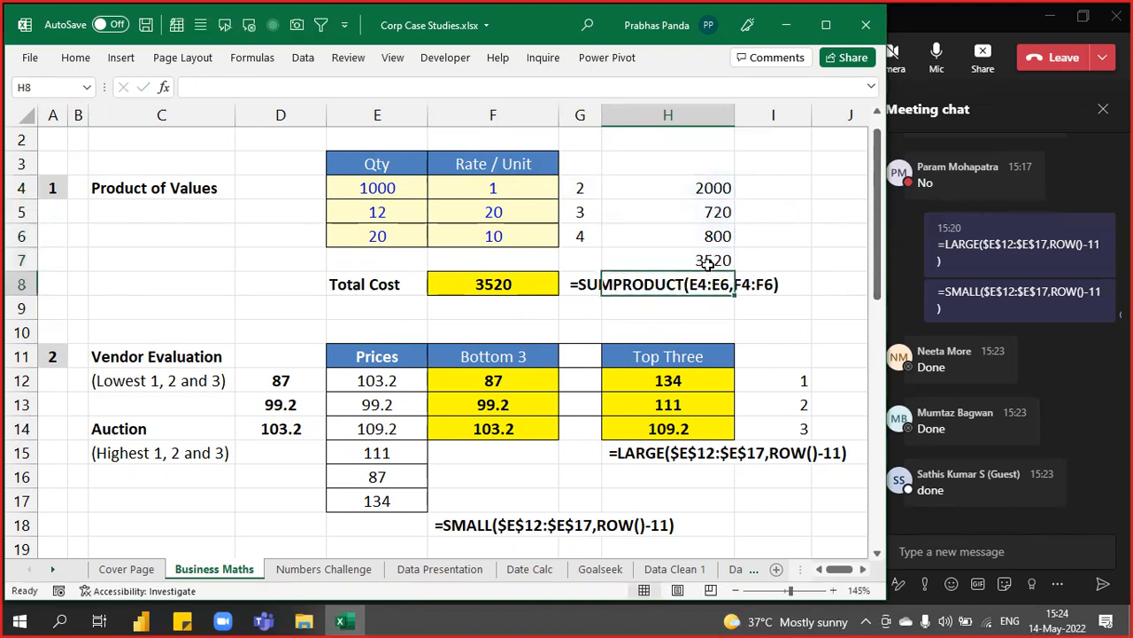
Open the Total Cost formula in F8 to examine its three SUMPRODUCT ranges, leaving it unedited
click(535, 284)
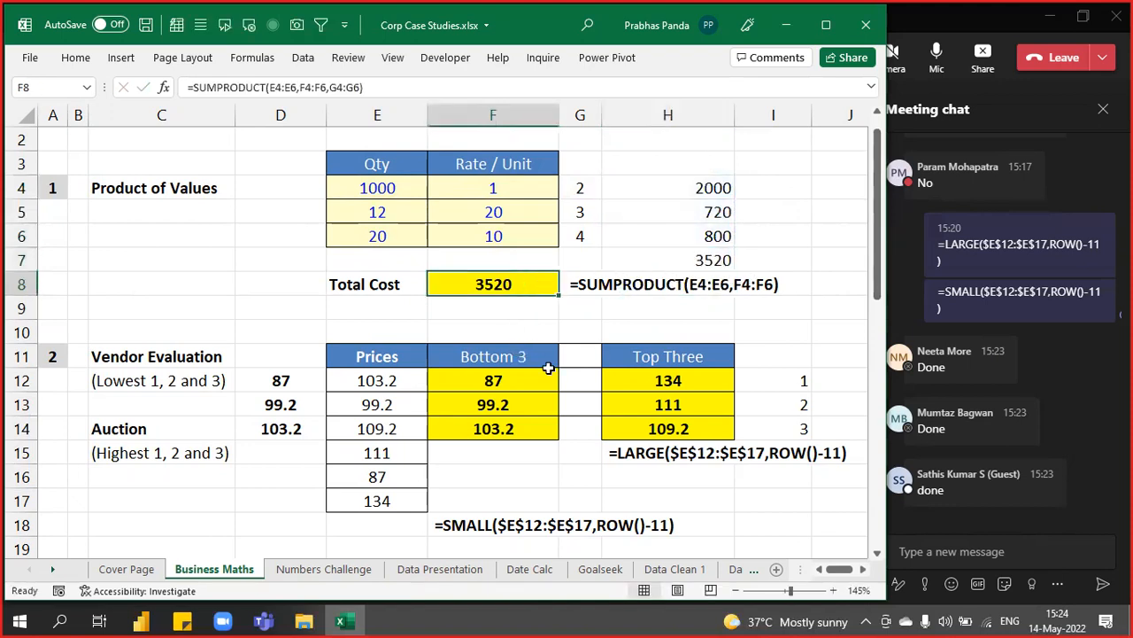
key(F2)
text(,G4:G6)
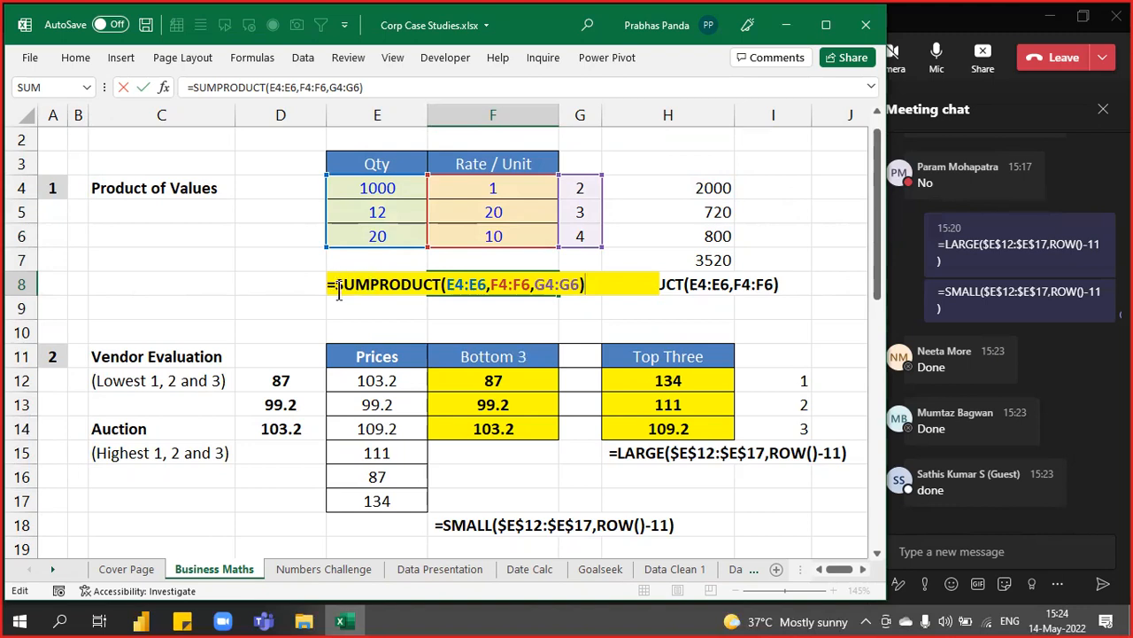
key(Escape)
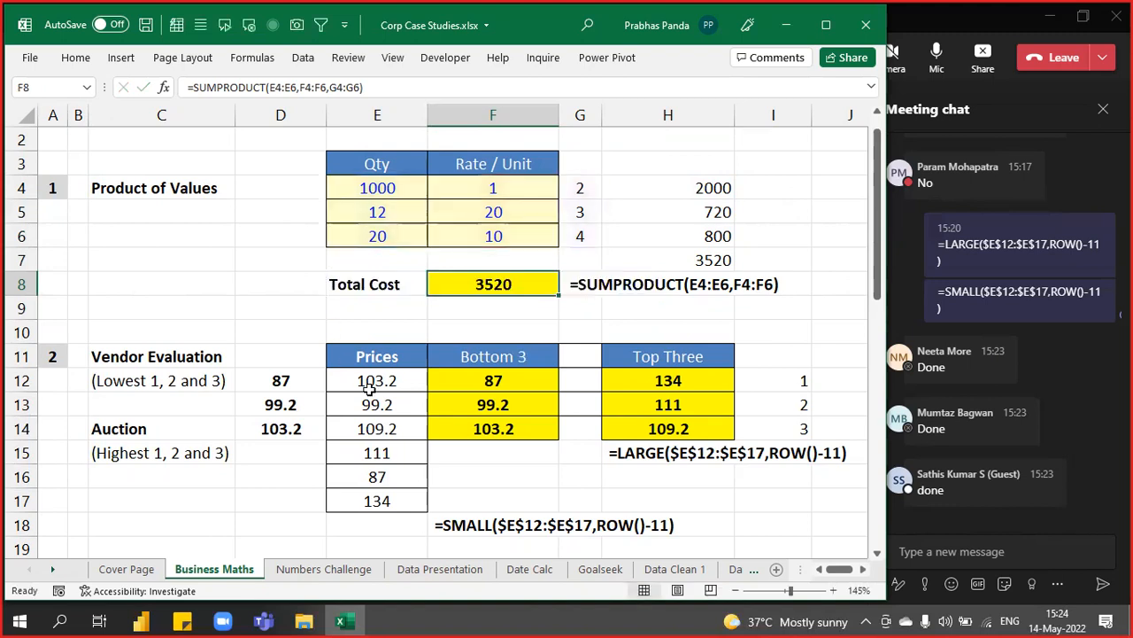
Undo the cross-check in column H and the three-range SUMPRODUCT, and clear the extra values from G4:G6
key(ctrl+z)
key(ctrl+z)
key(ctrl+z)
key(ctrl+z)
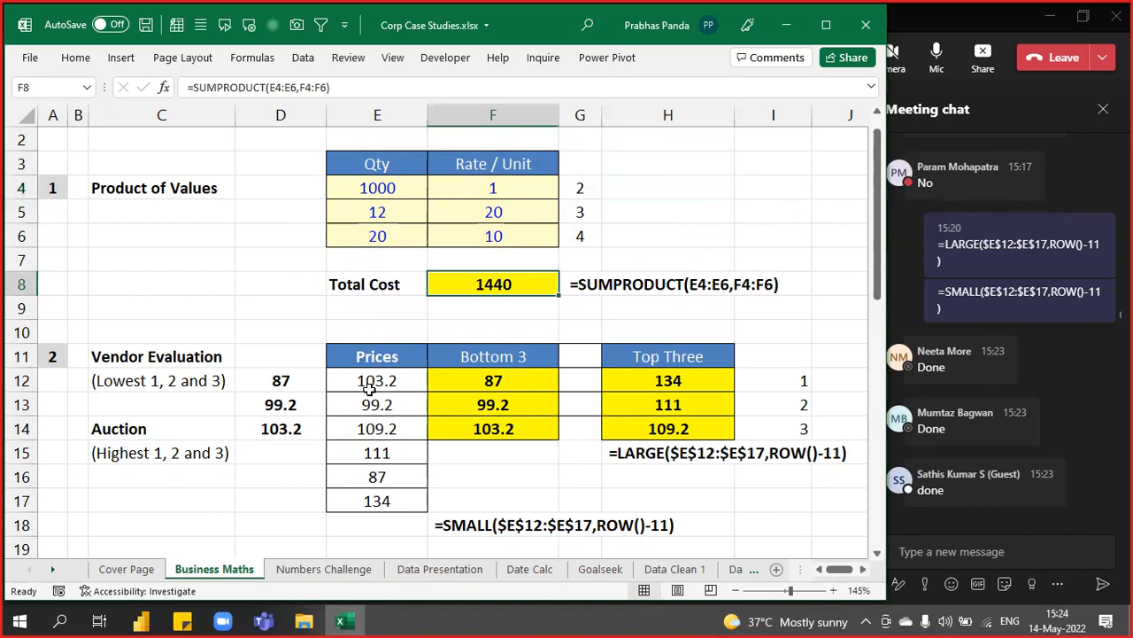
drag(580, 187, 581, 202)
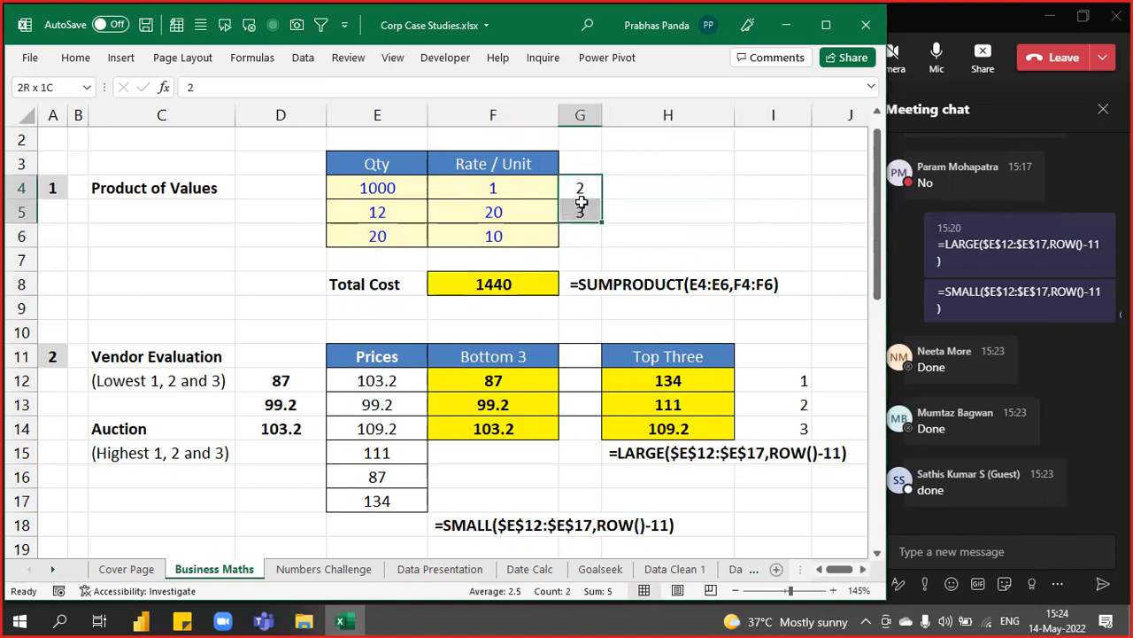
key(Delete)
Go to the Basic Rounding off section to examine the prices and the two rounding columns
scroll(301, 348, up, 1)
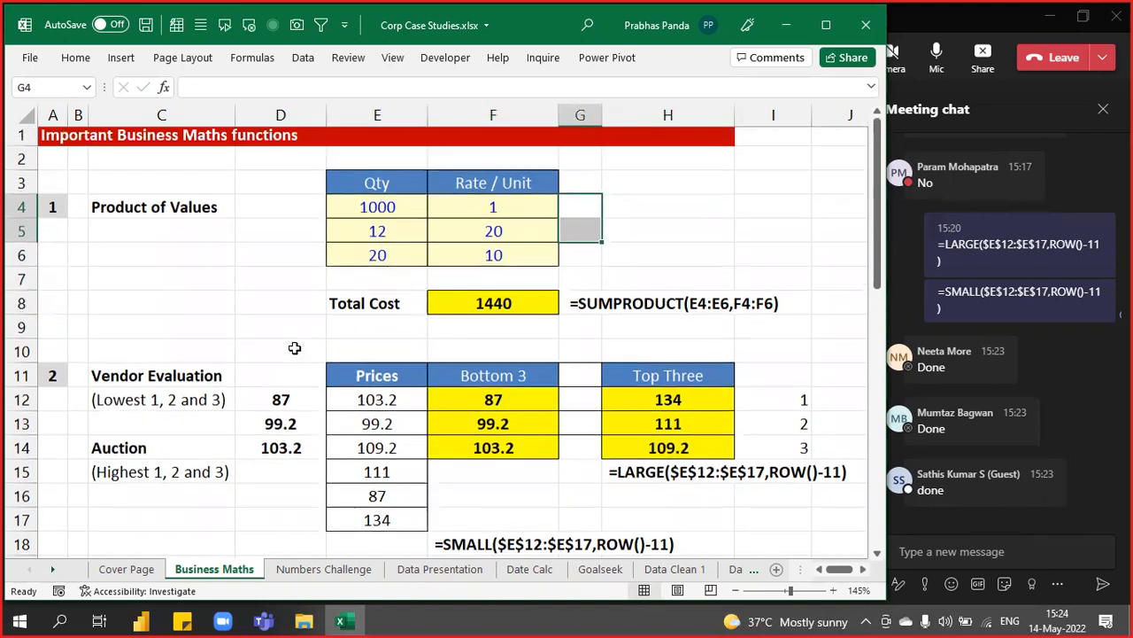
scroll(295, 348, down, 4)
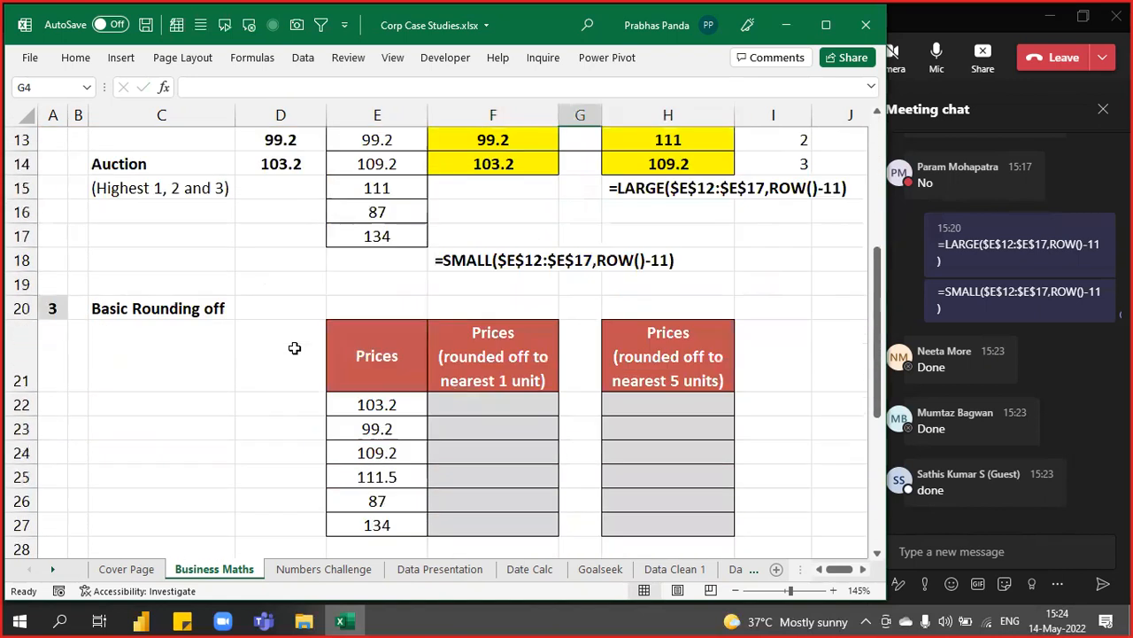
scroll(295, 348, down, 2)
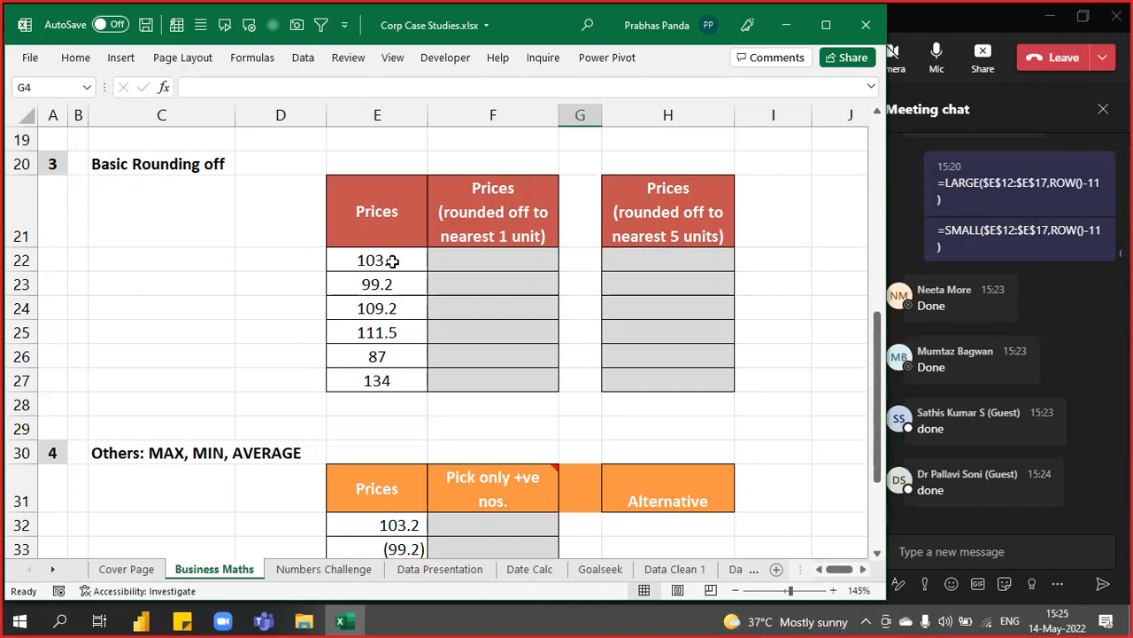
drag(392, 261, 371, 377)
key(ctrl+q)
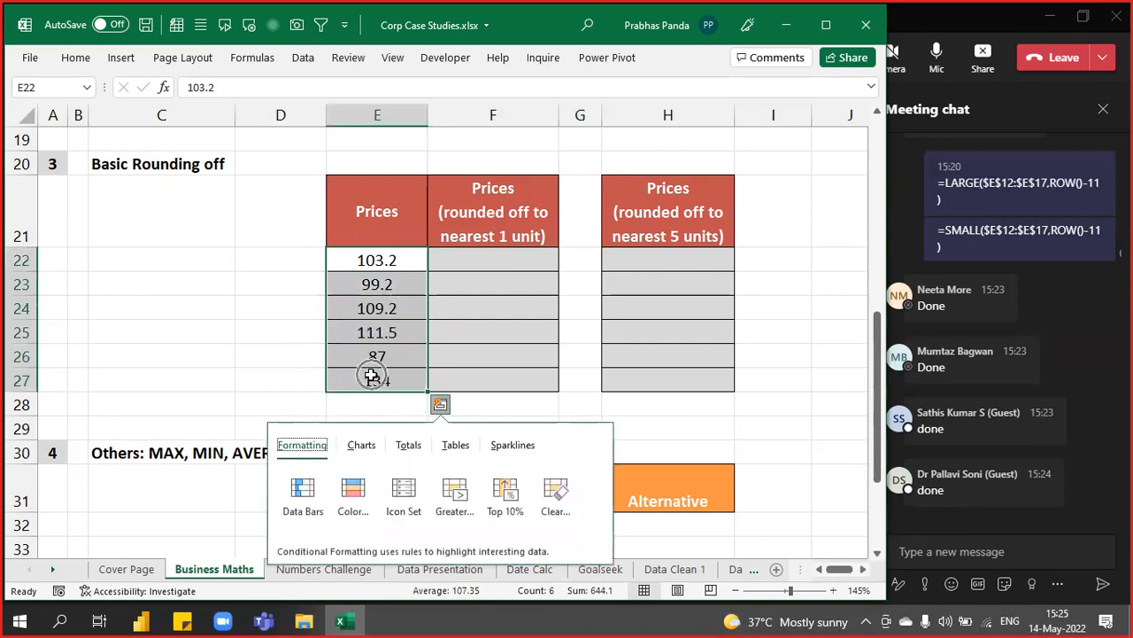
key(Escape)
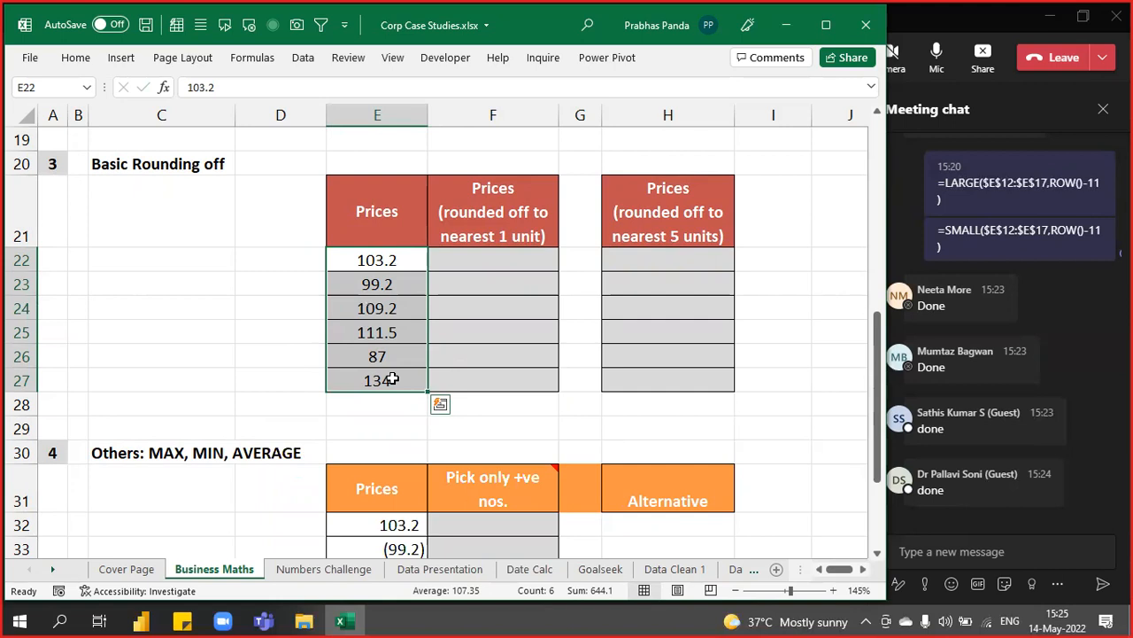
drag(509, 259, 469, 380)
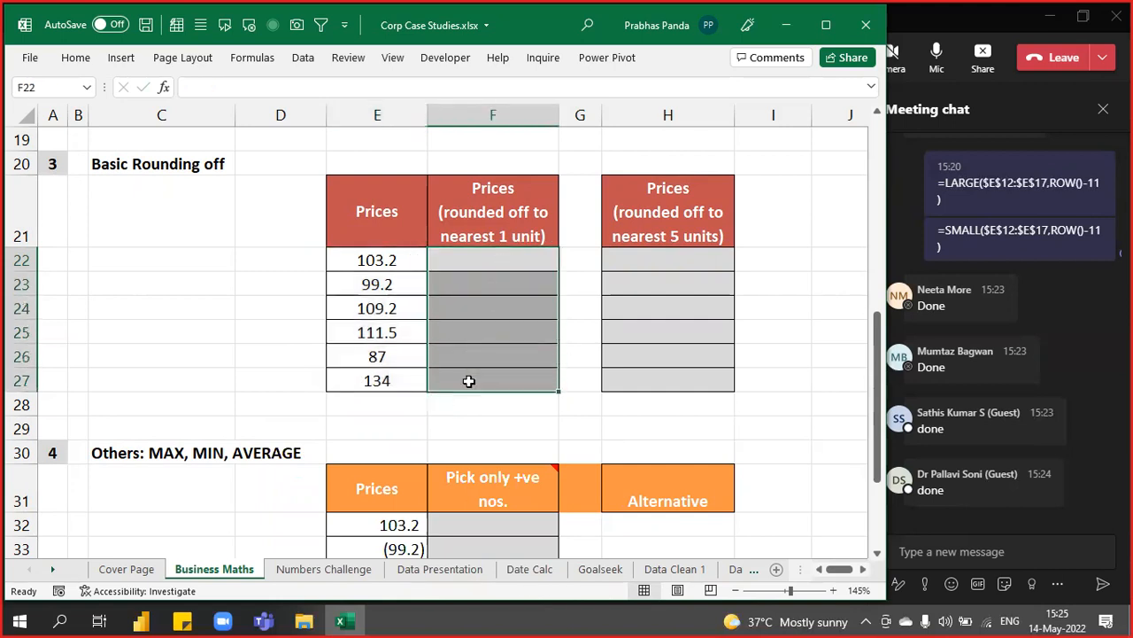
drag(405, 258, 395, 372)
Fill the nearest-1-unit result cells F22:F27 with yellow
drag(490, 258, 468, 377)
click(77, 57)
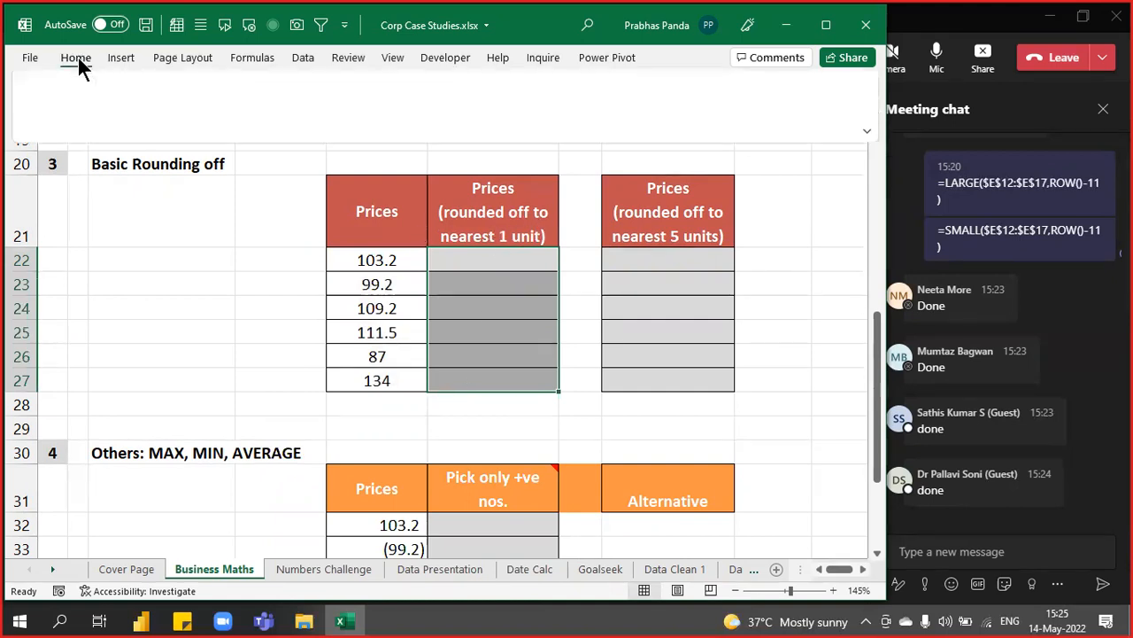
click(193, 131)
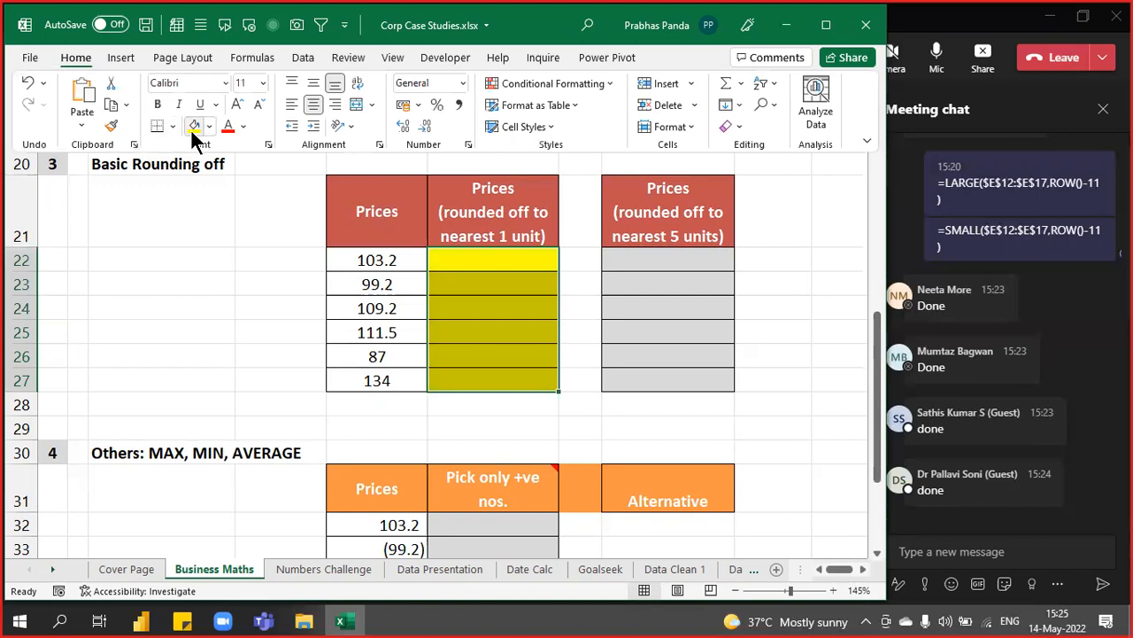
click(229, 309)
click(229, 307)
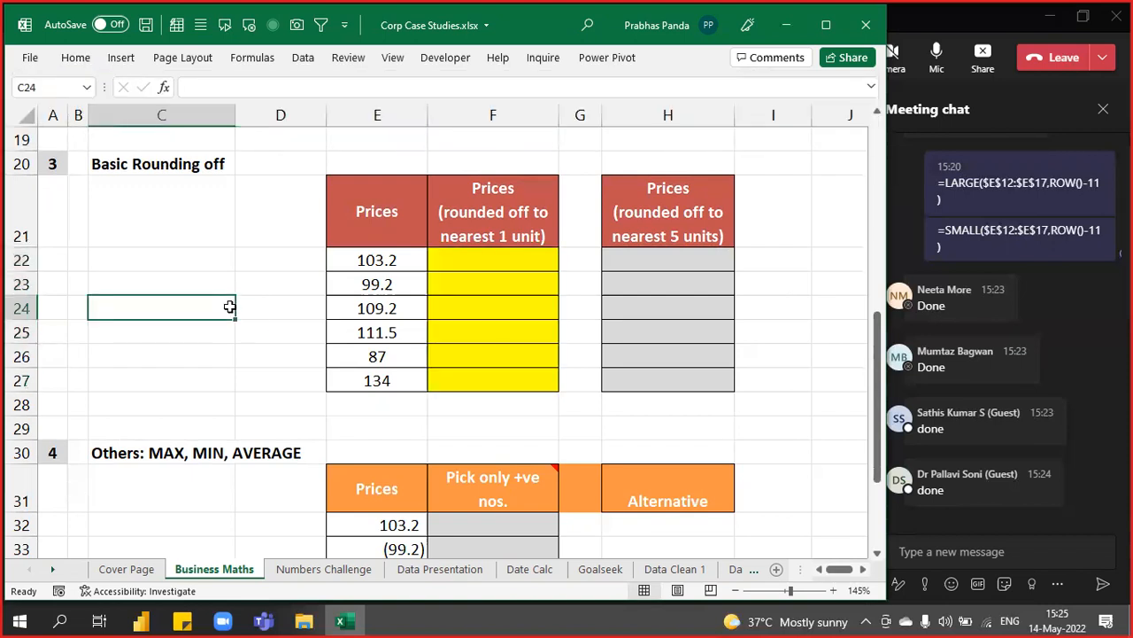
Examine the original prices in E22:E27 alongside the empty nearest-1-unit cells to see which values need rounding
click(407, 261)
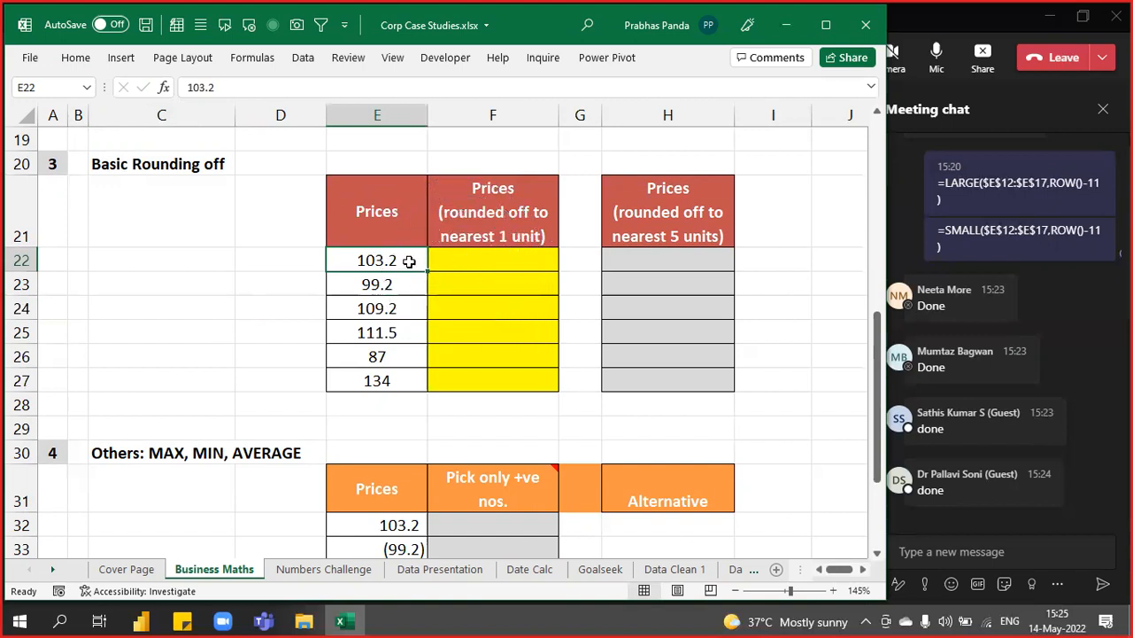
click(476, 259)
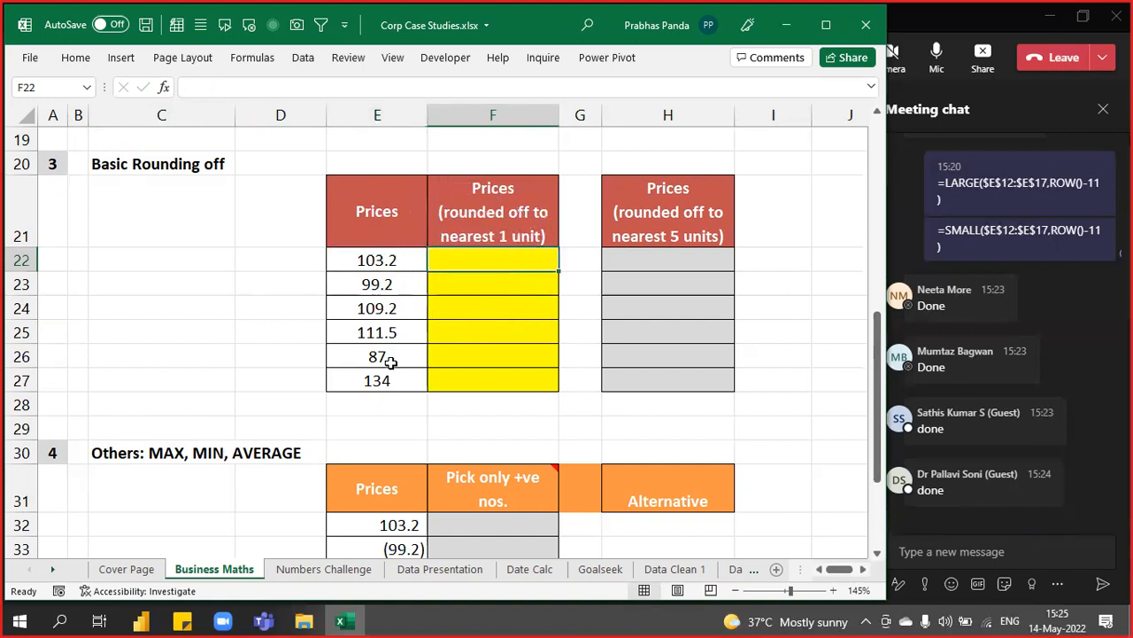
click(392, 332)
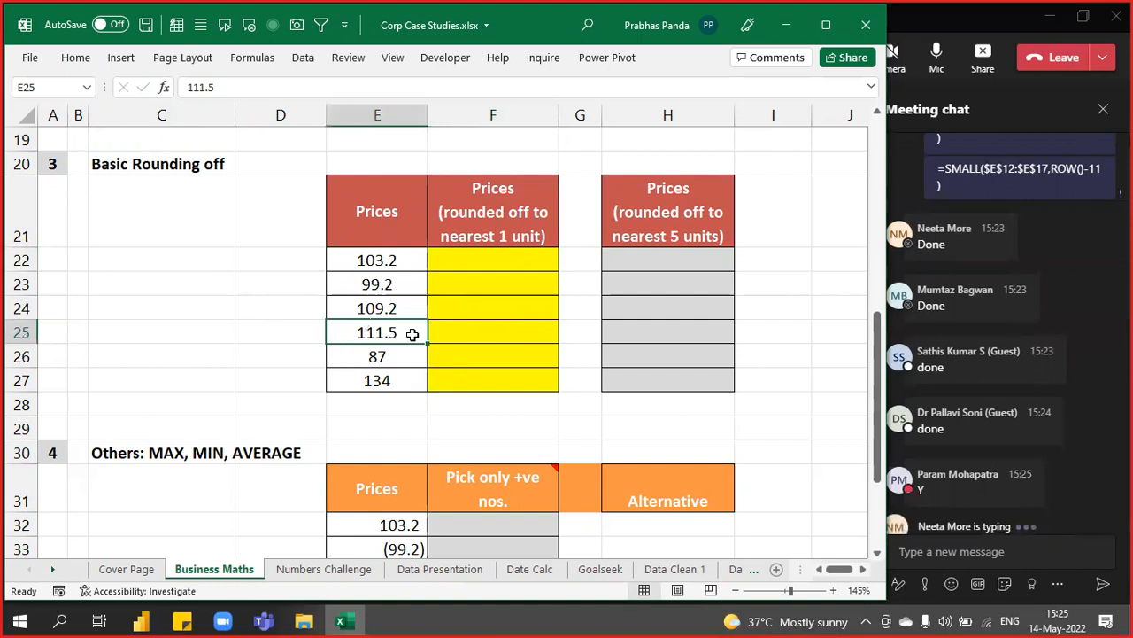
click(468, 329)
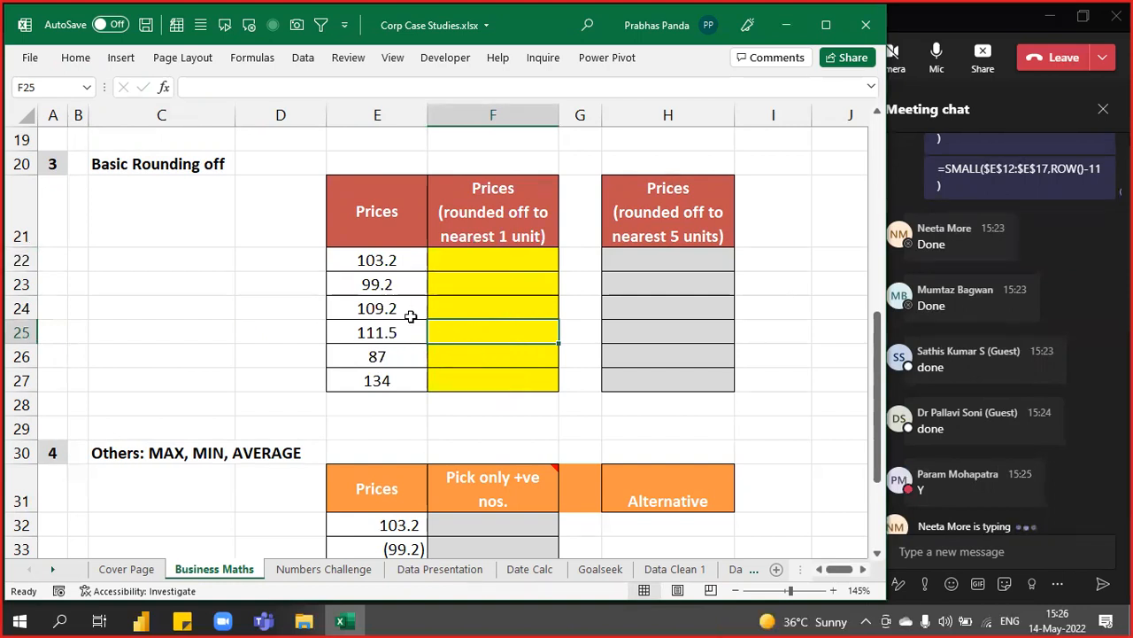
click(409, 261)
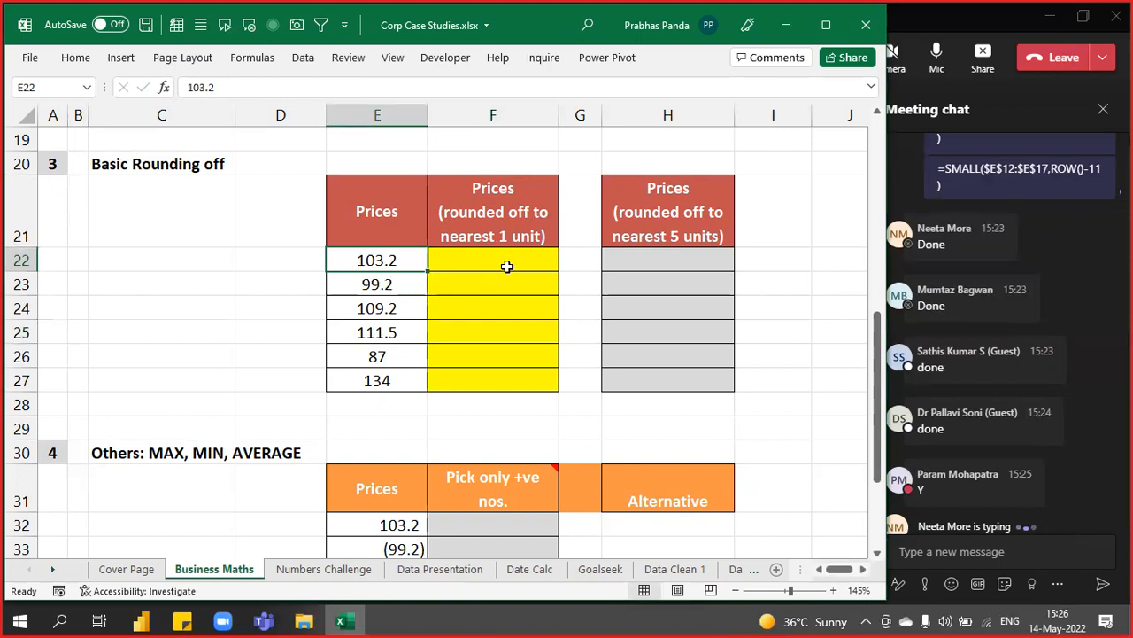
click(393, 350)
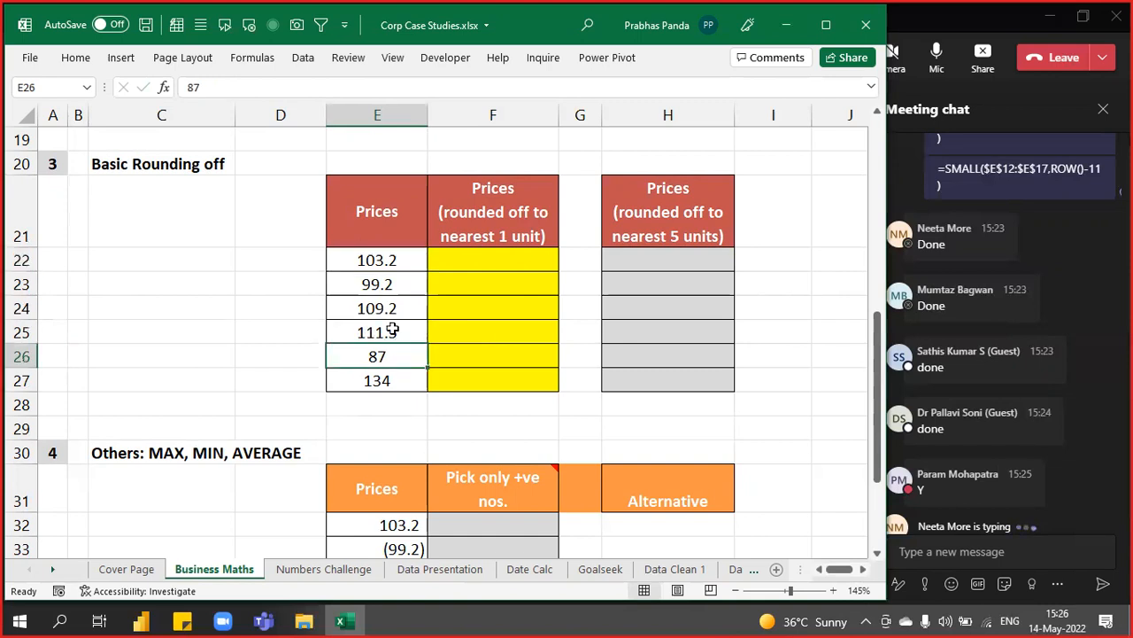
click(392, 326)
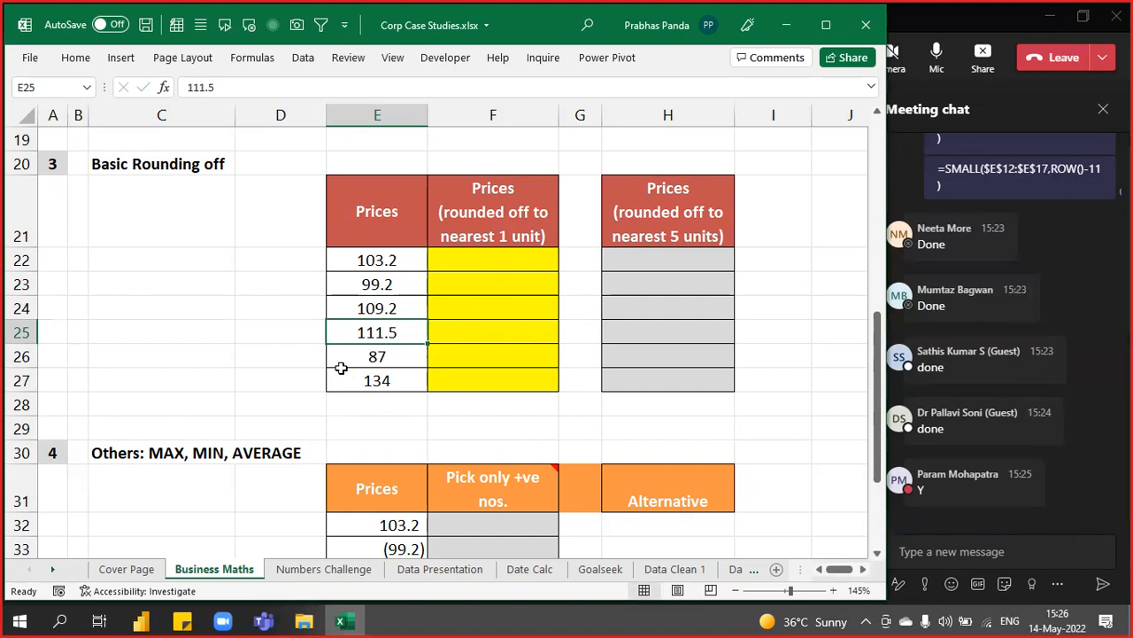
drag(399, 258, 387, 379)
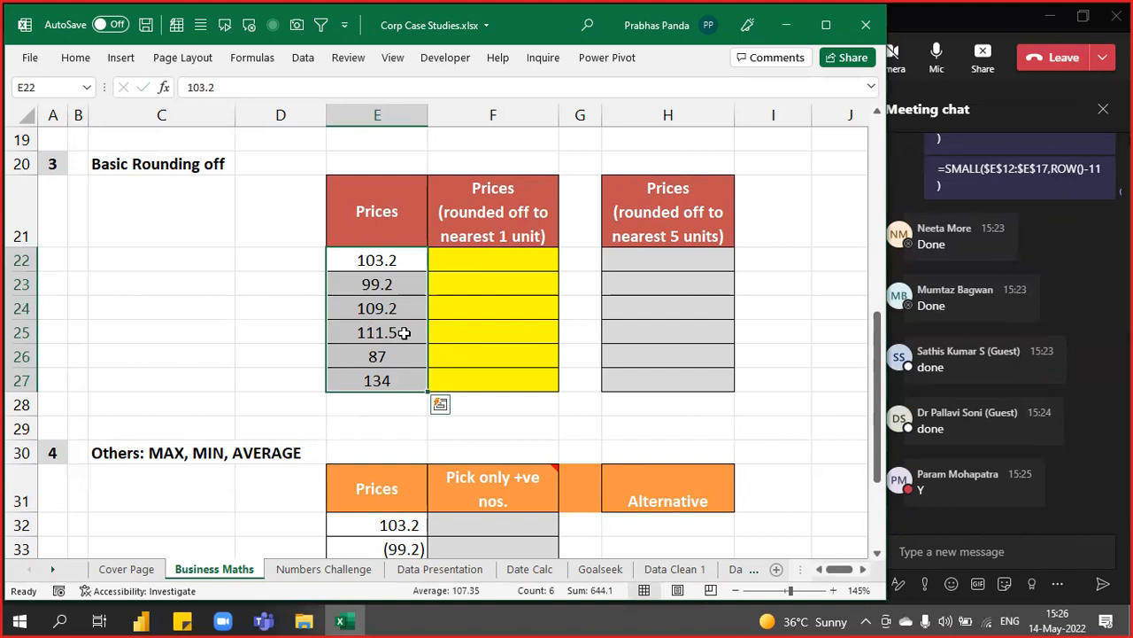
click(406, 259)
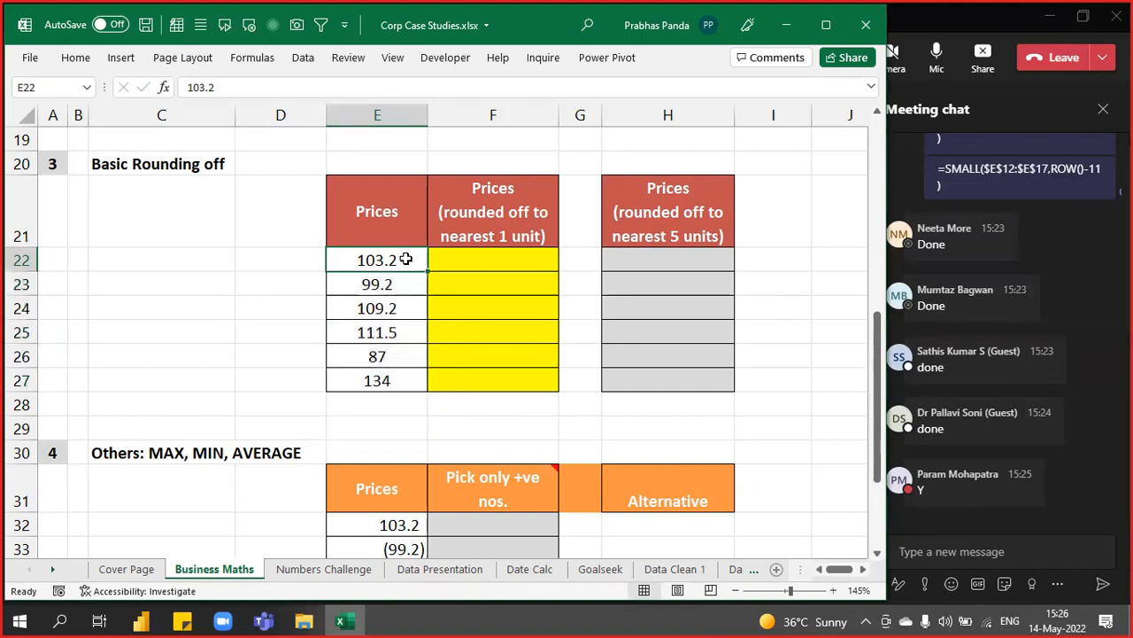
Enter the whole numbers 103 in C22 and 104 in D22 beside the first price
click(190, 261)
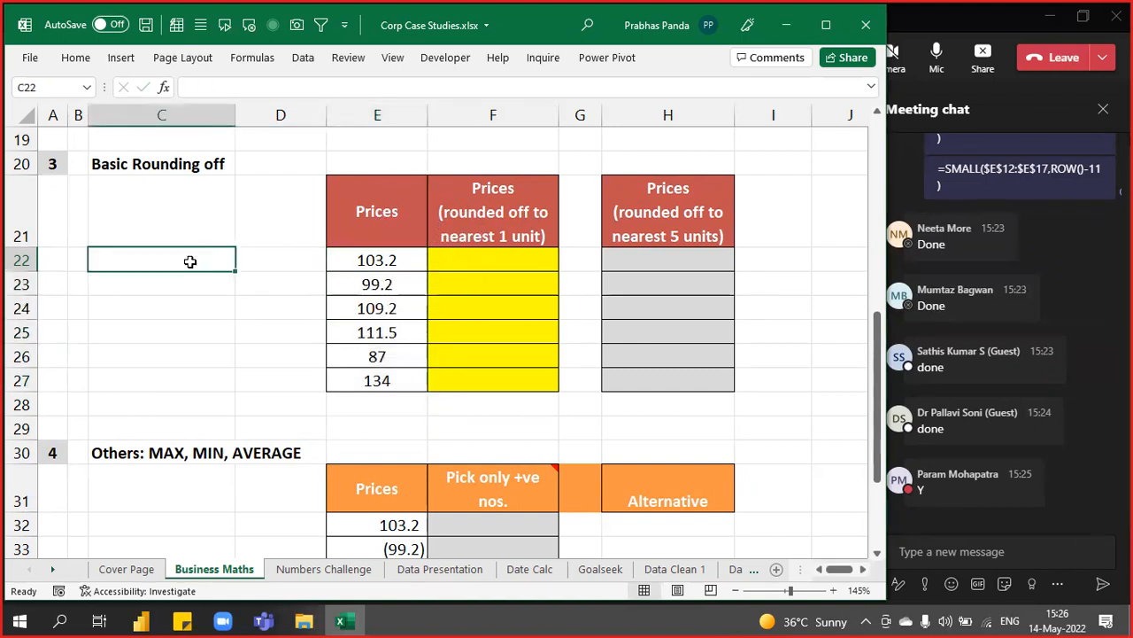
text(103)
key(Tab)
text(104)
key(Return)
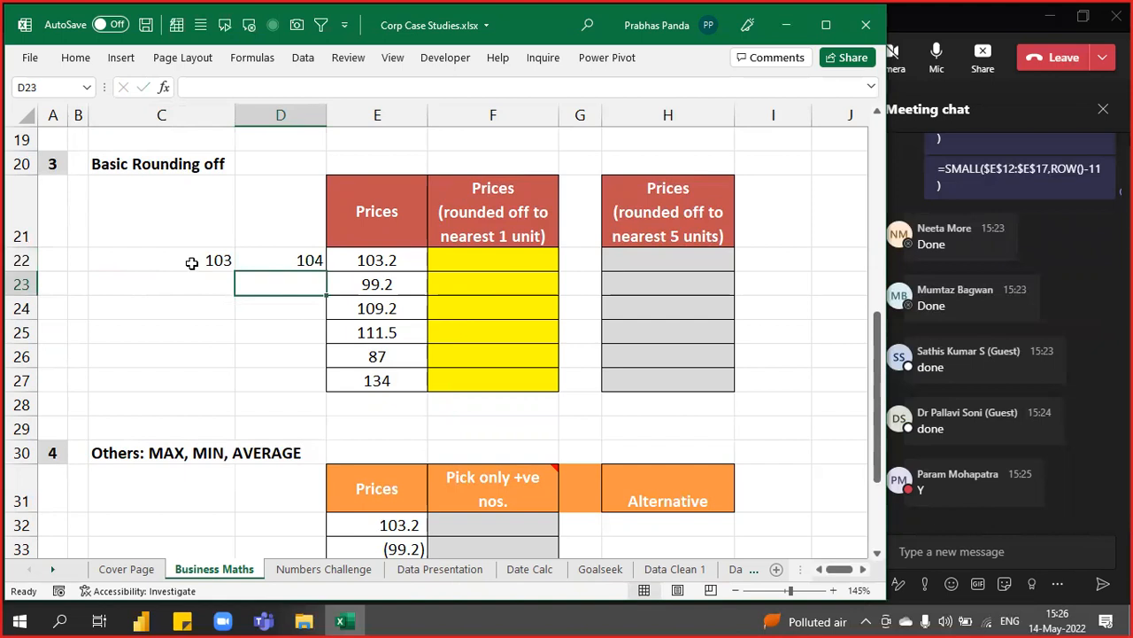
Compare the first price in E22 with the two whole numbers in C22 and D22
click(503, 256)
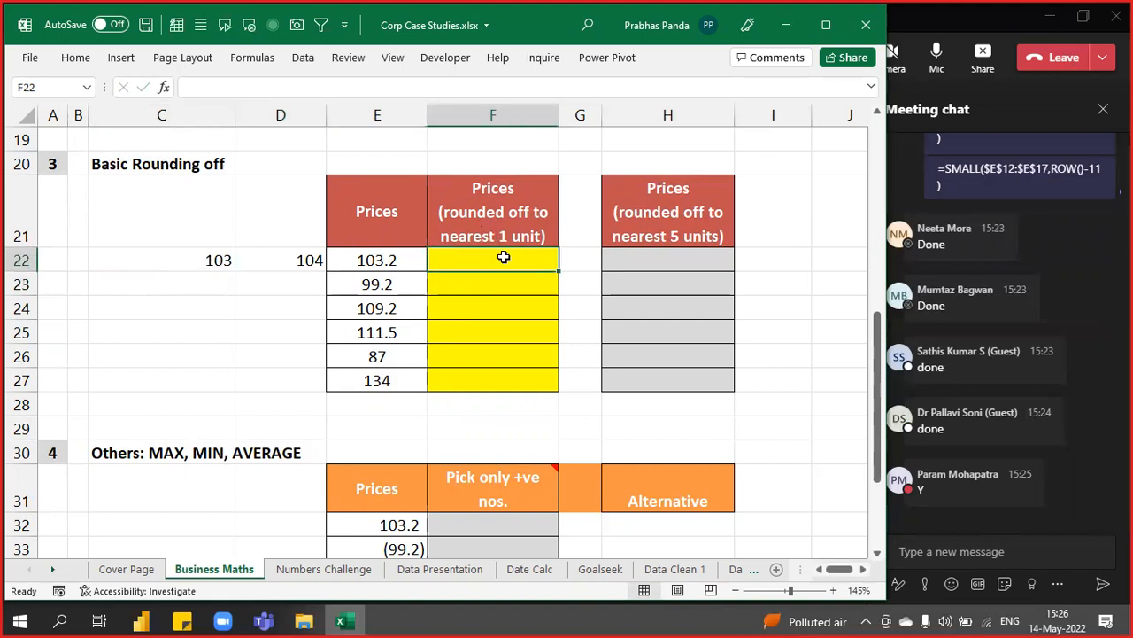
click(191, 260)
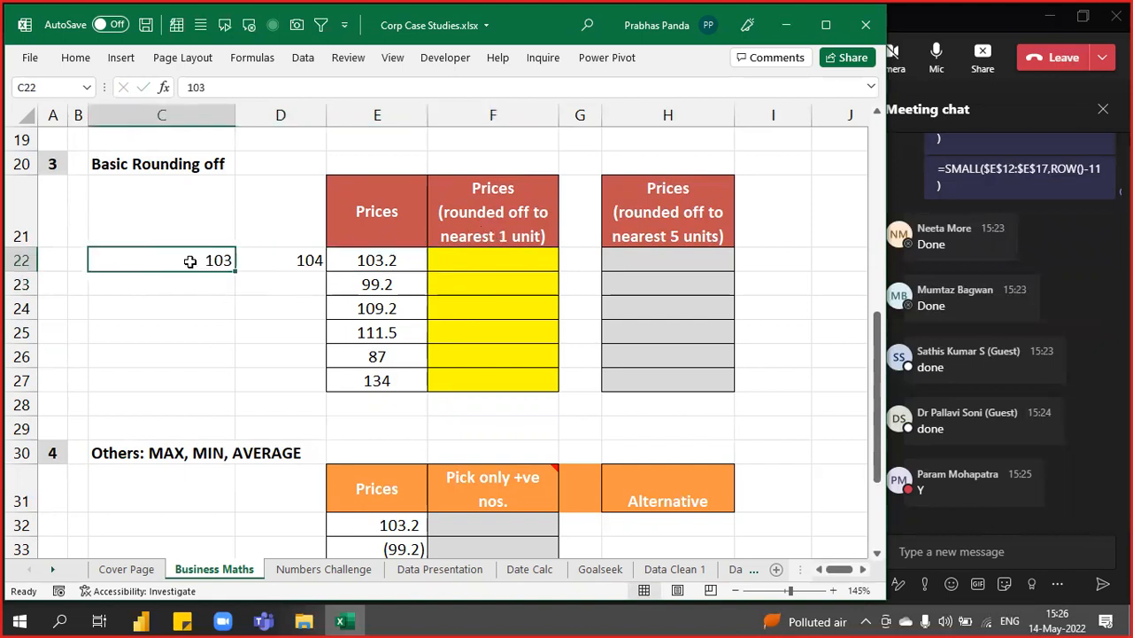
click(301, 258)
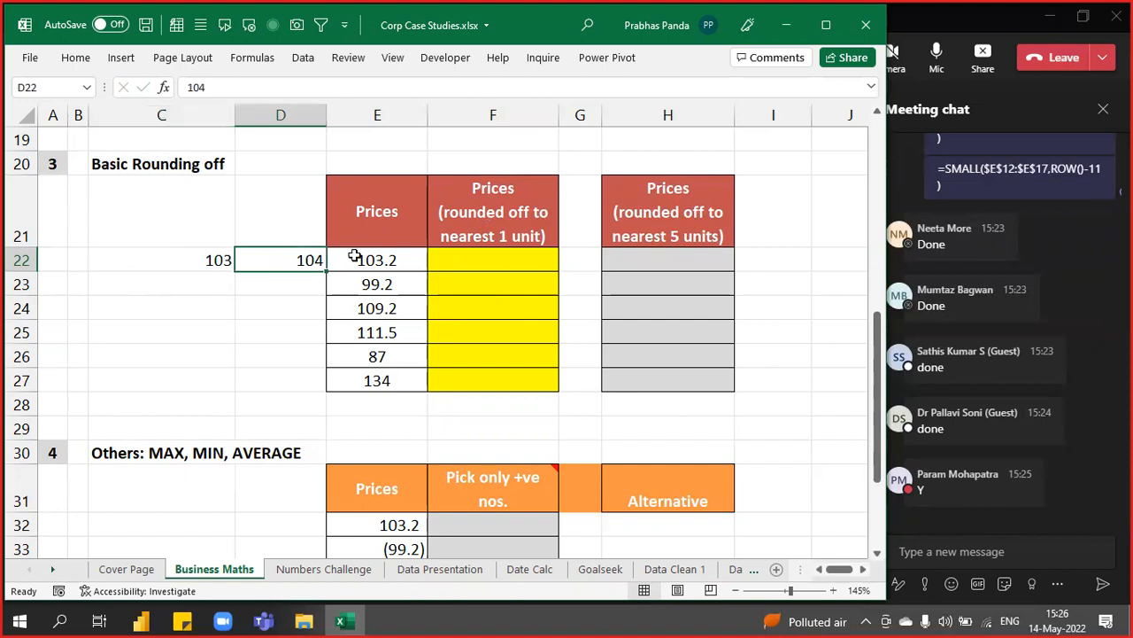
click(406, 262)
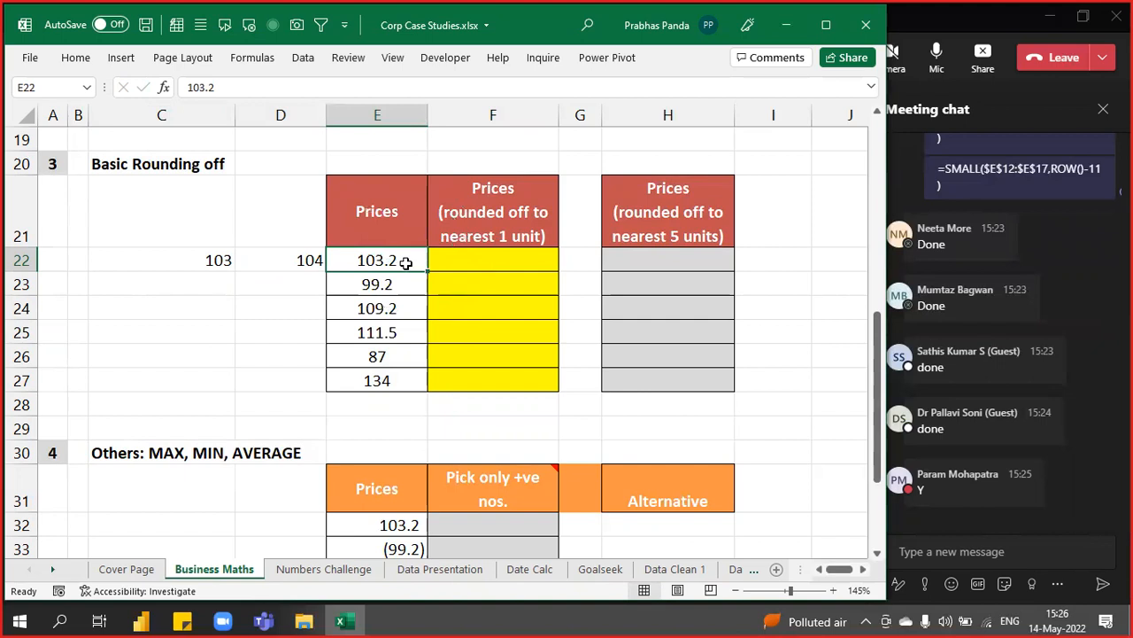
key(ctrl)
key(ctrl)
key(ctrl)
key(ctrl)
key(ctrl)
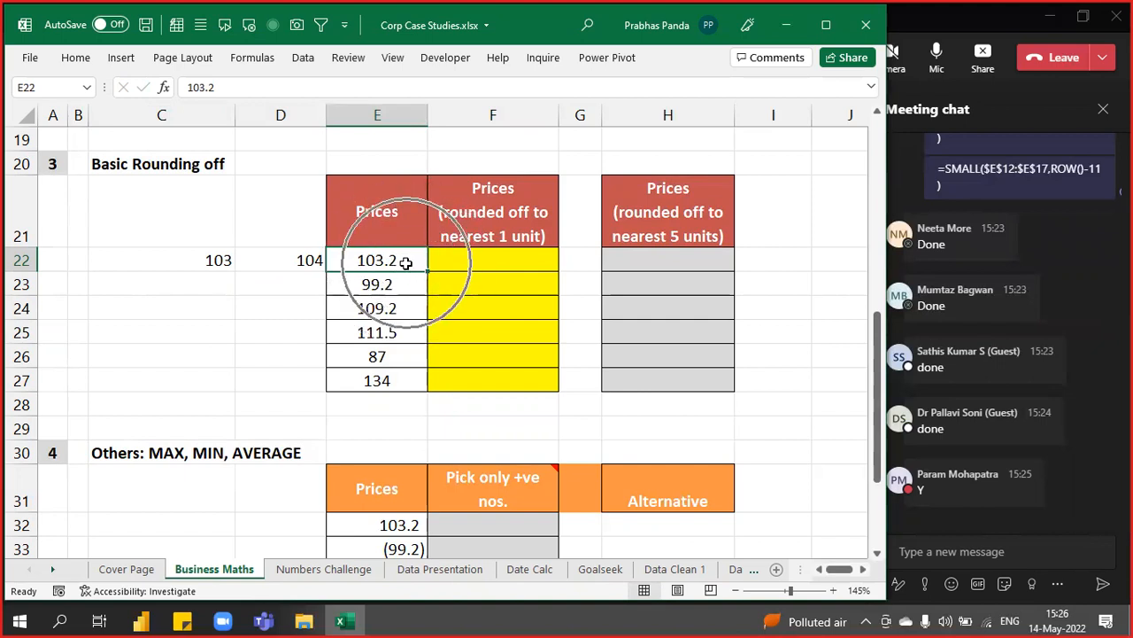
Start an MROUND formula for the range F22:F27, using E22 as the number to round
drag(470, 256, 434, 377)
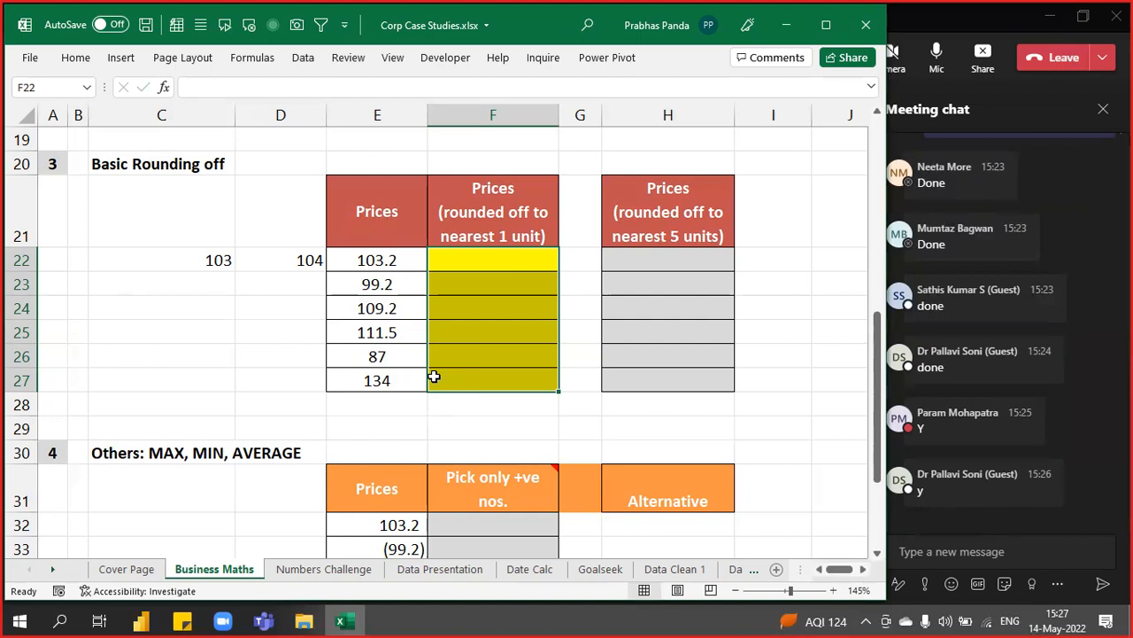
text(=)
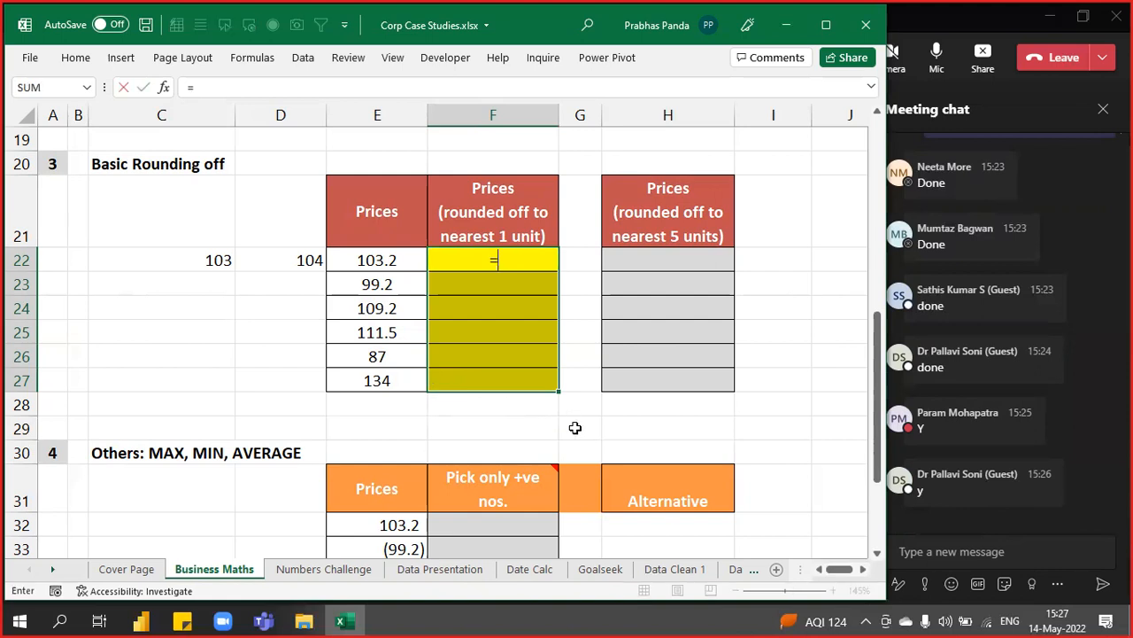
text(MROUND()
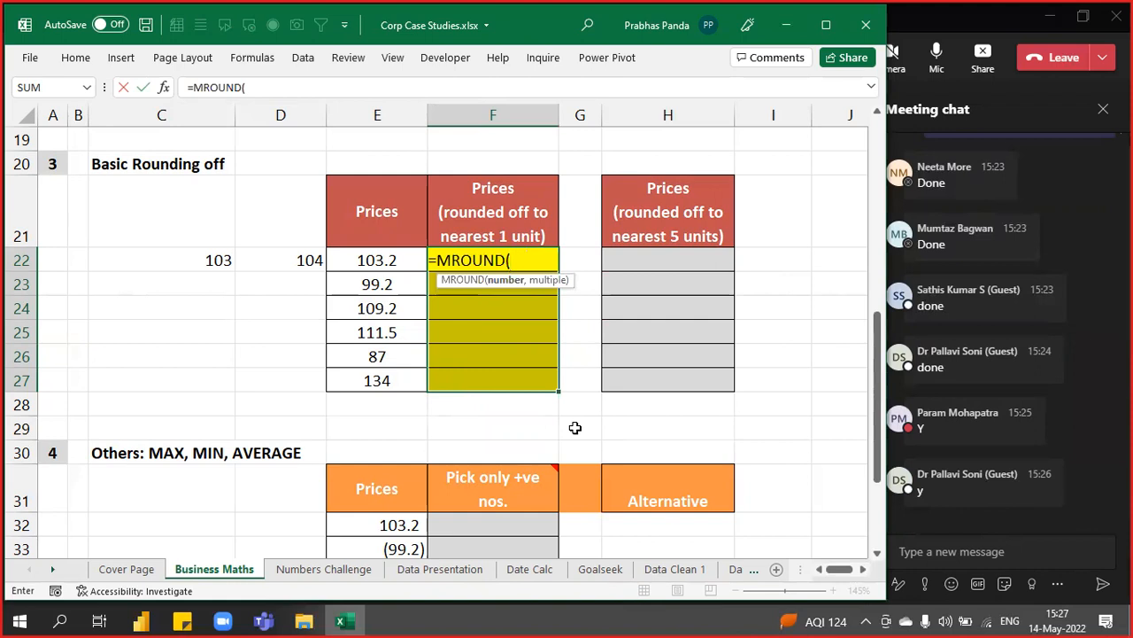
key(Left)
text(,)
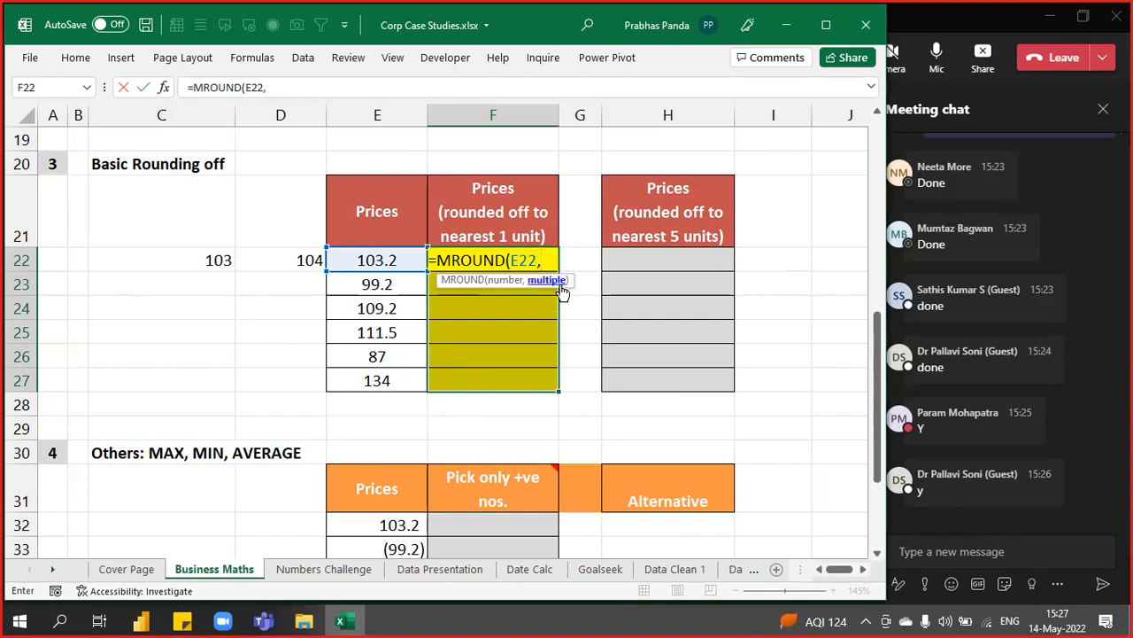
Examine the formula's multiple argument and compare the E22 price with the whole numbers in C22 and D22
key(ctrl)
key(ctrl)
key(ctrl)
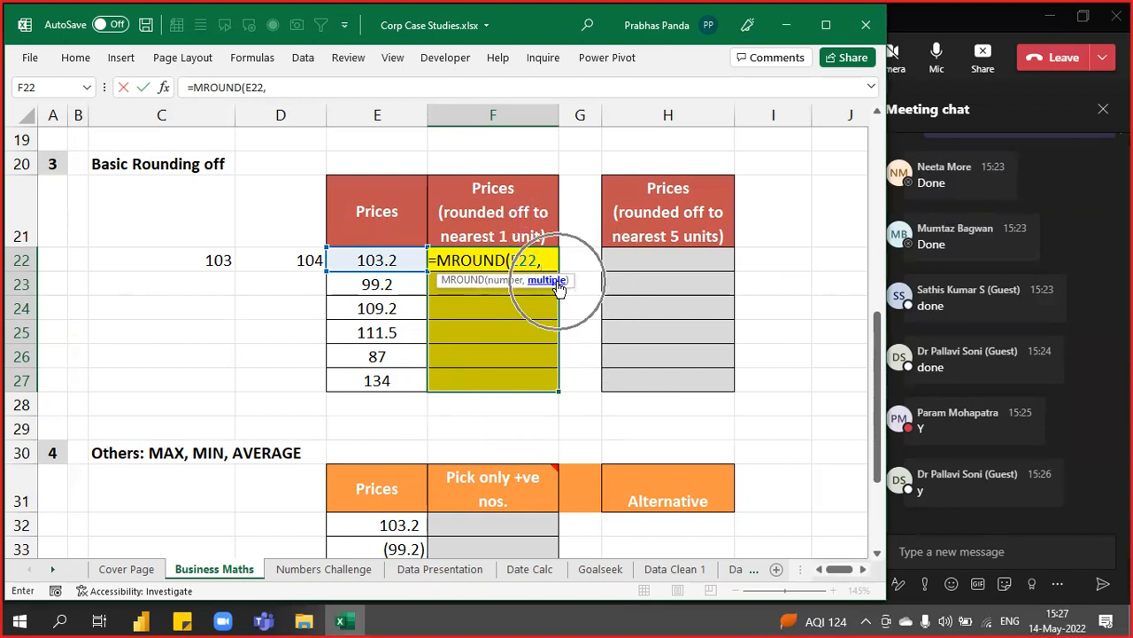
key(ctrl)
key(ctrl)
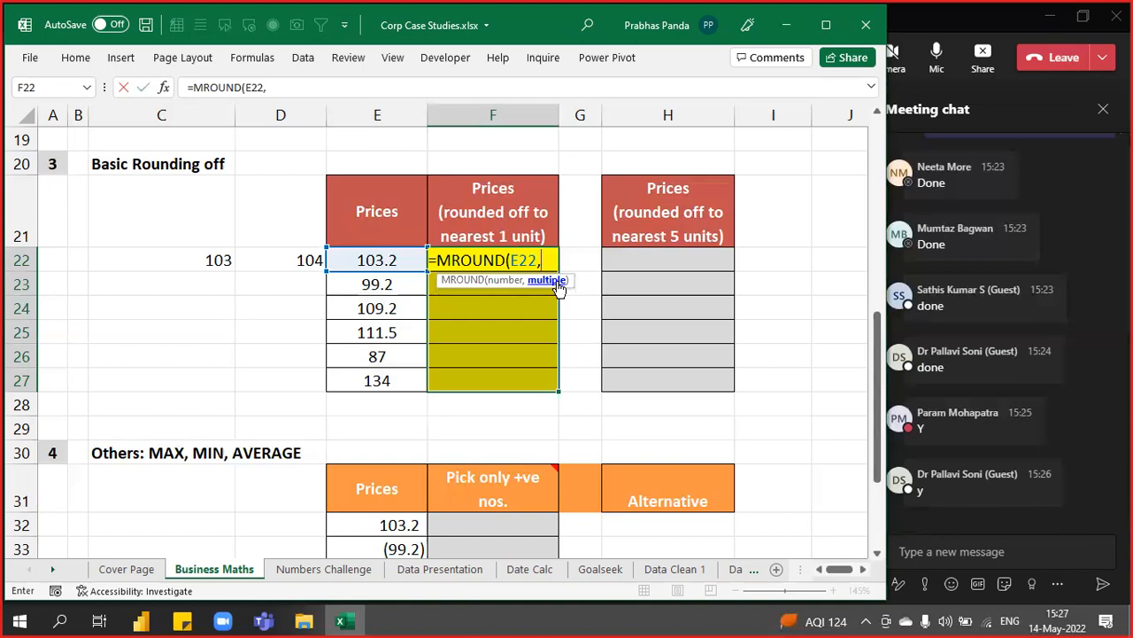
key(ctrl)
key(ctrl)
key(ctrl)
key(ctrl)
key(ctrl)
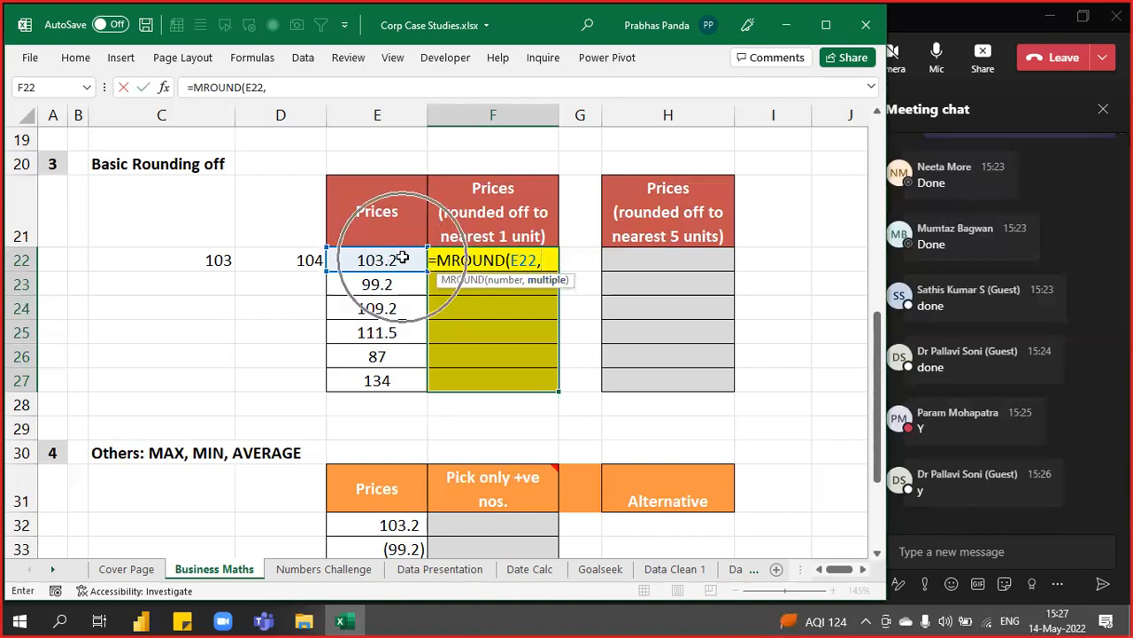
key(ctrl)
key(ctrl)
key(ctrl)
key(ctrl)
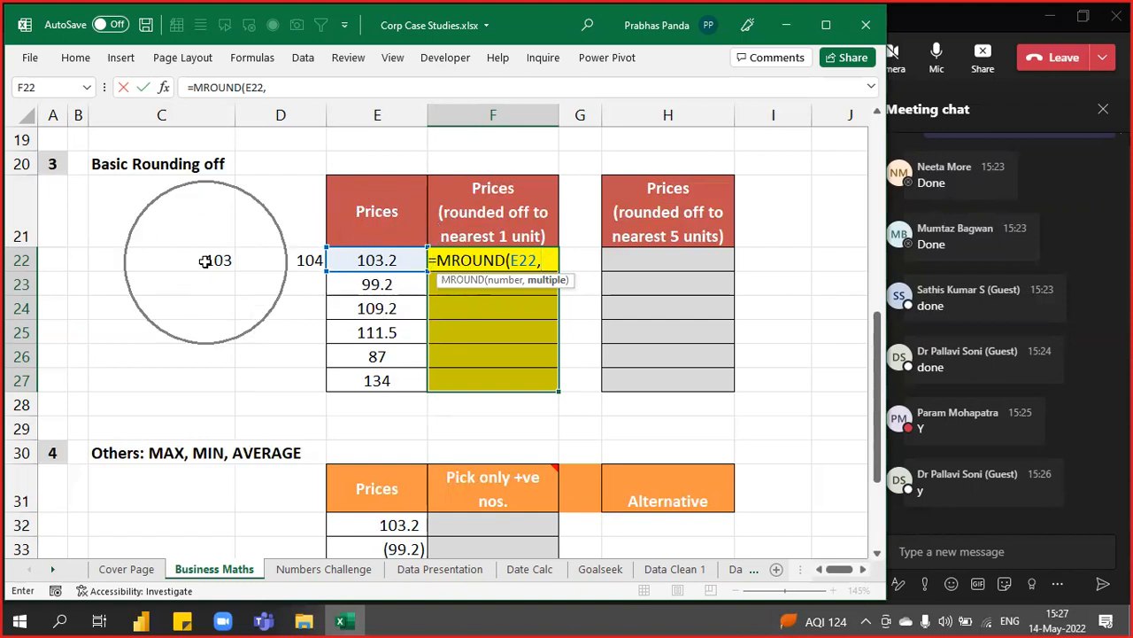
key(ctrl)
key(ctrl)
key(ctrl)
key(ctrl)
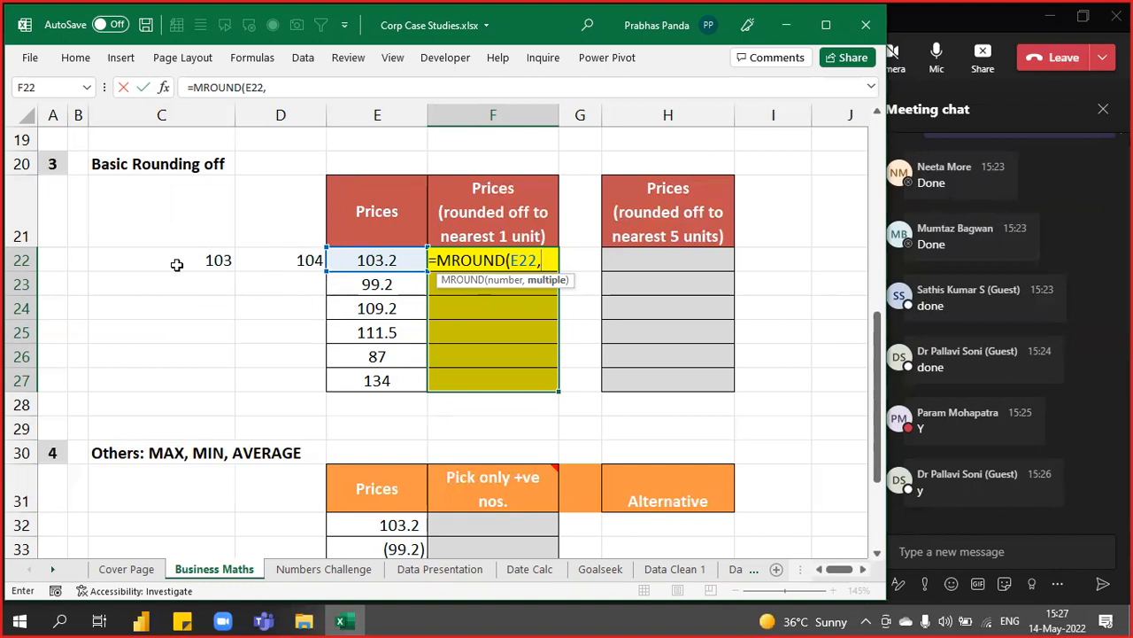
Complete the formula with 1 as the multiple, fill =MROUND(E22,1) into F22:F27, and bold the rounded prices
key(ctrl)
key(ctrl)
key(ctrl)
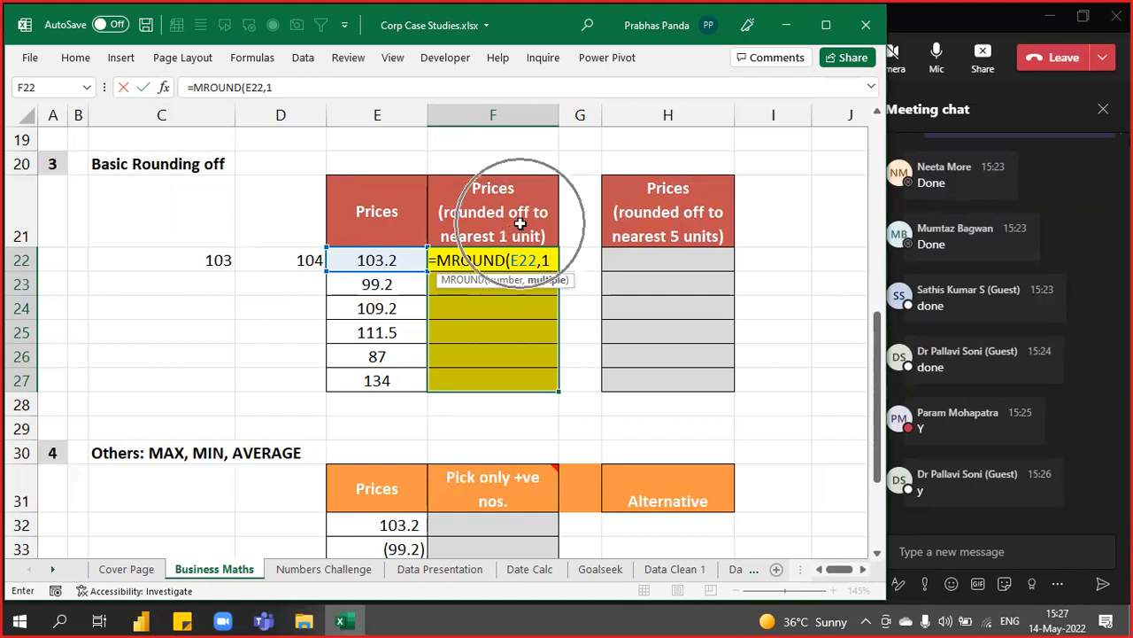
key(ctrl)
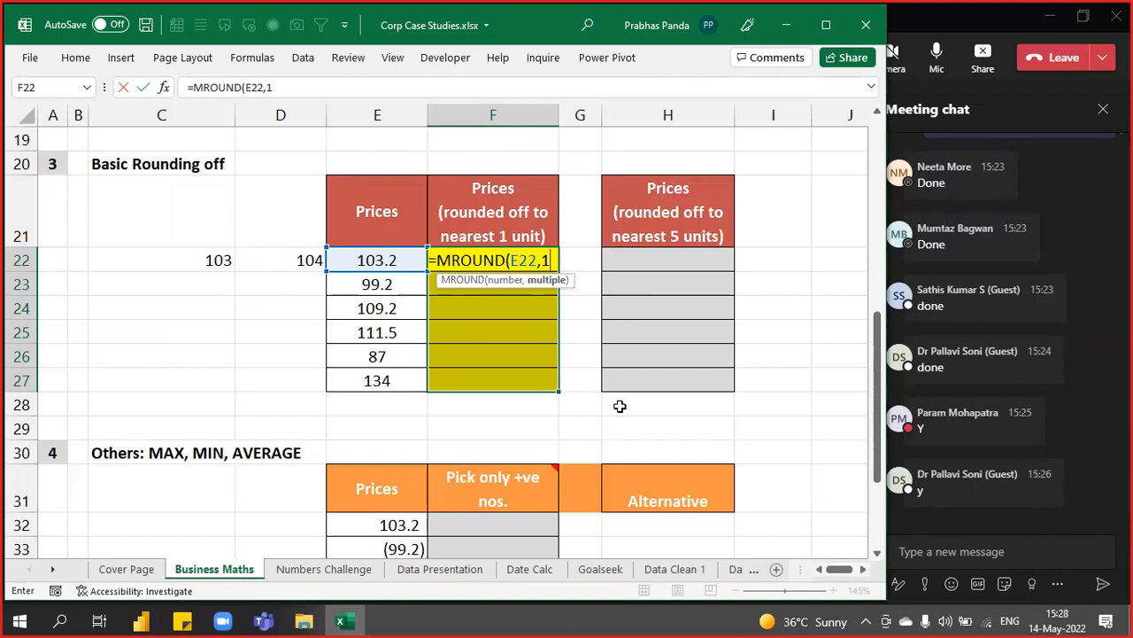
key(ctrl)
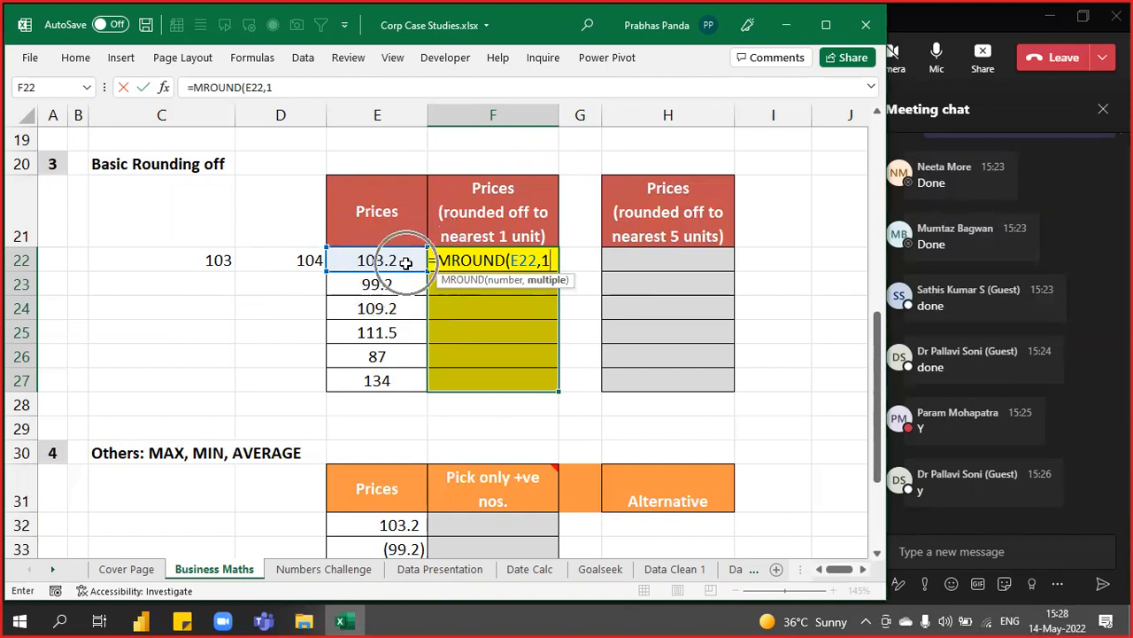
text())
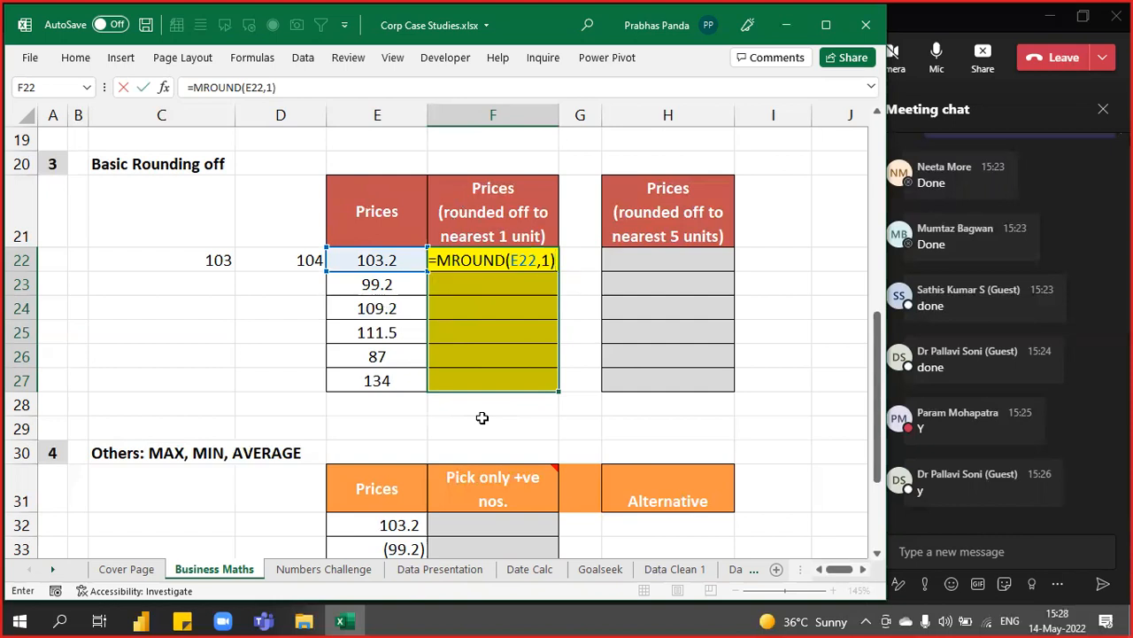
key(ctrl+Return)
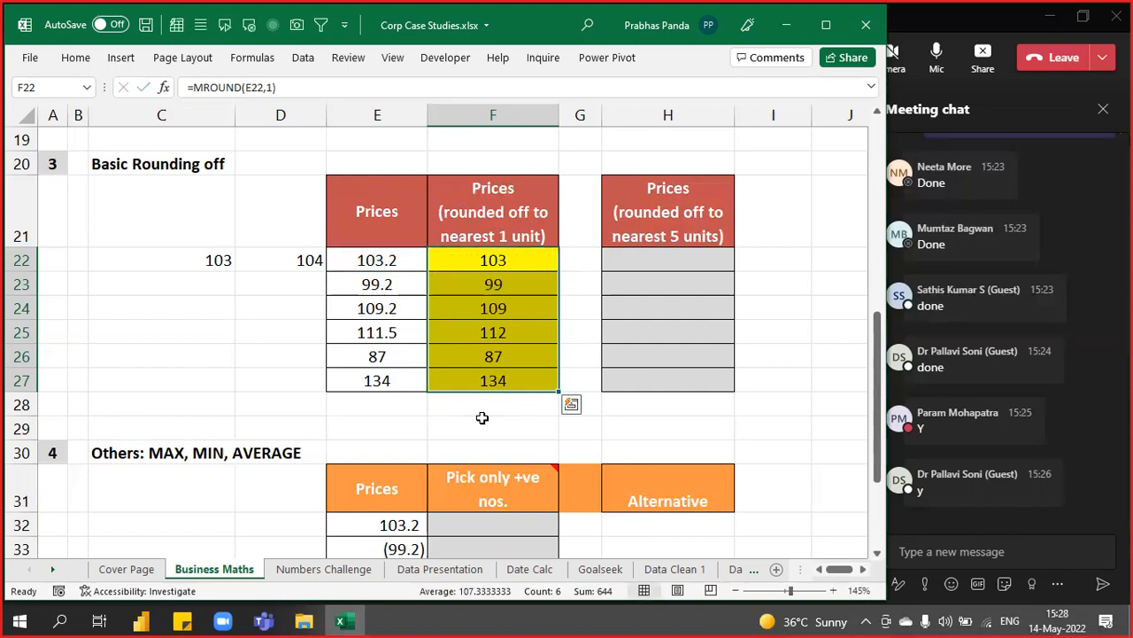
key(ctrl+b)
Write the formula =MROUND(E22,1) as text in F28, directly below the prices rounded to the nearest 1 unit
key(F2)
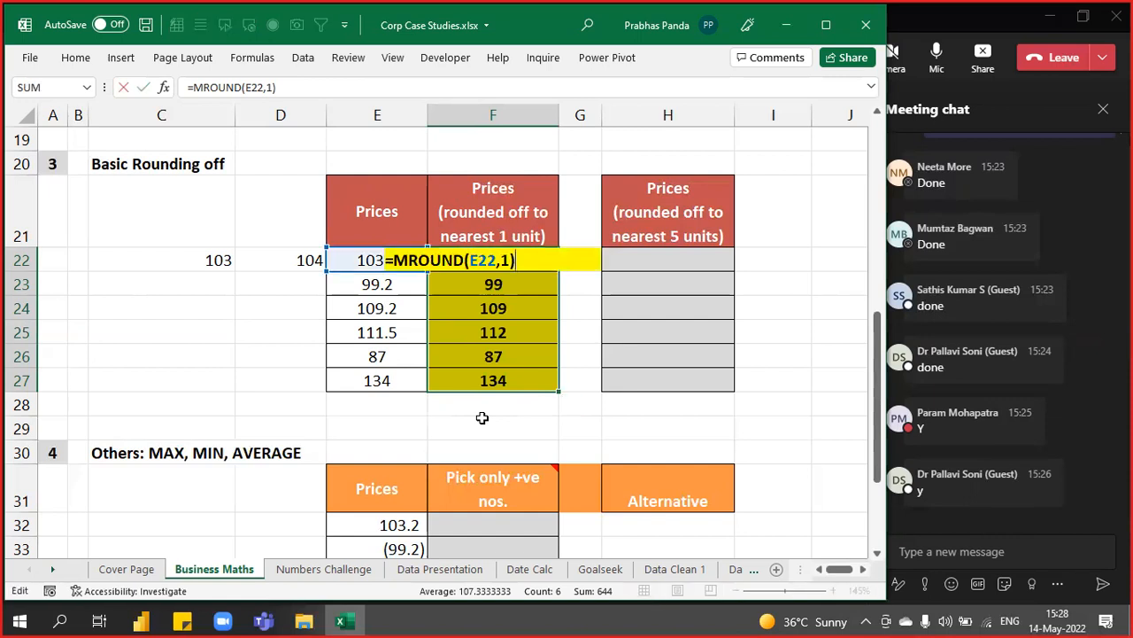
key(Escape)
key(Down)
key(Down)
key(Down)
key(Down)
key(Down)
key(Down)
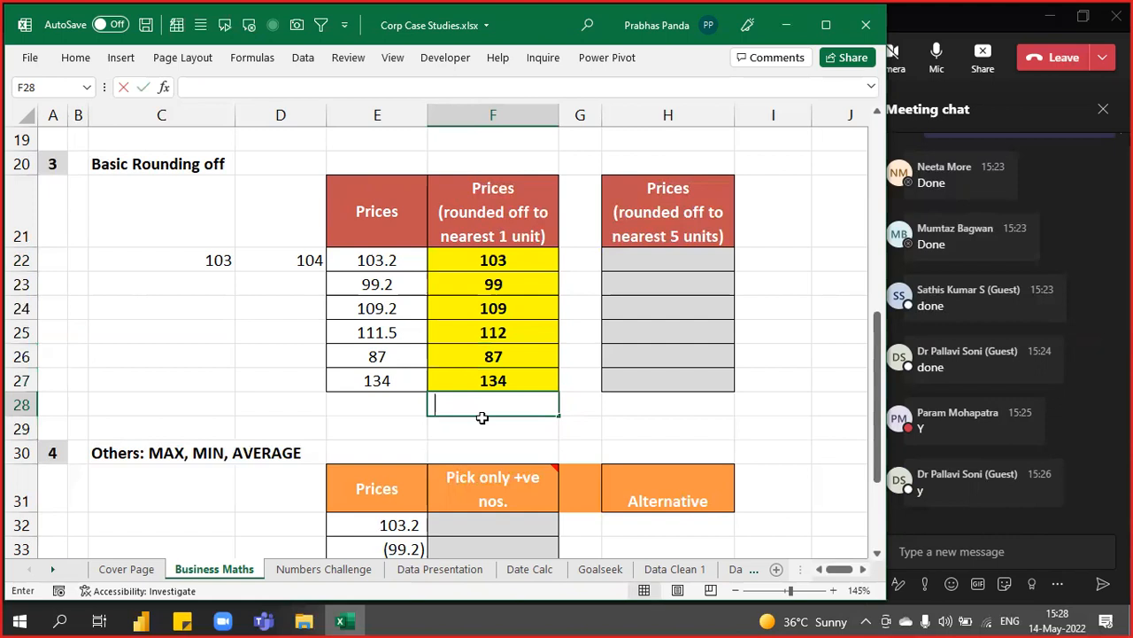
text(=MROUND(E22,1))
key(Return)
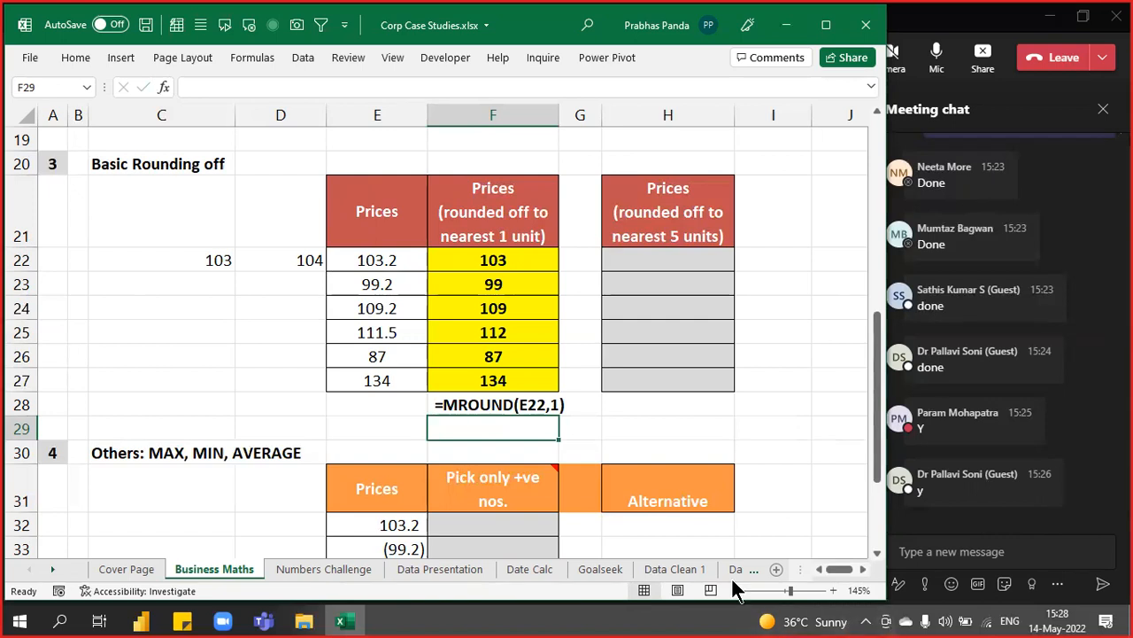
Post the formula =MROUND(E22,1) in the Teams meeting chat and return to the Excel workbook
click(1061, 551)
text(=MROUND(E22,1))
key(Return)
key(alt+Tab)
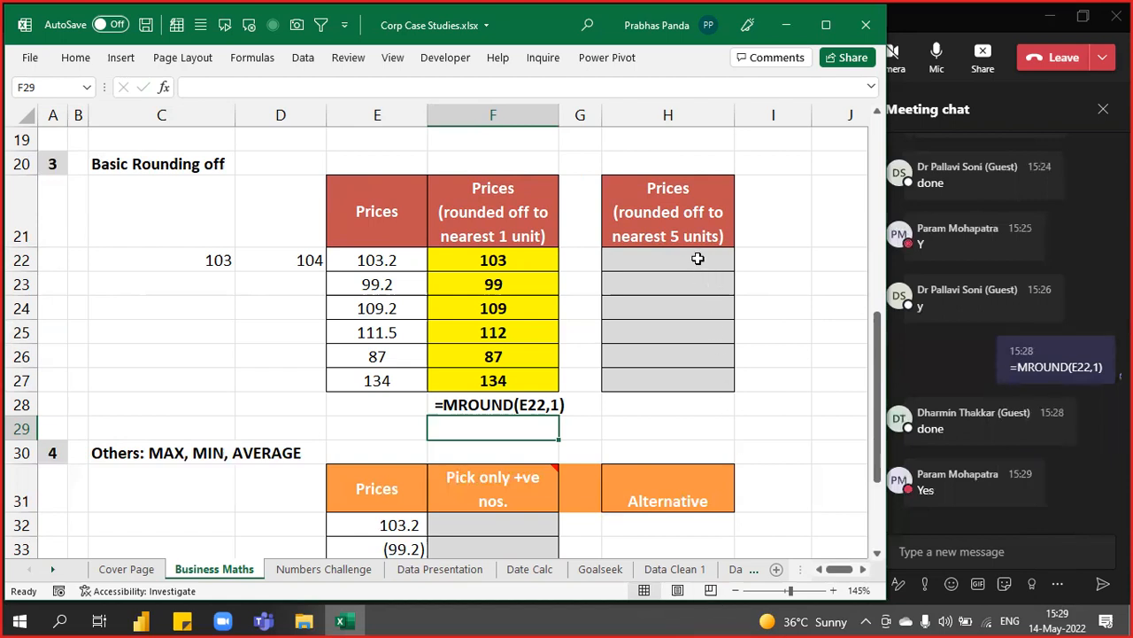
Fill the empty cells H22:H27 of the nearest 5 units column with yellow
drag(698, 258, 675, 338)
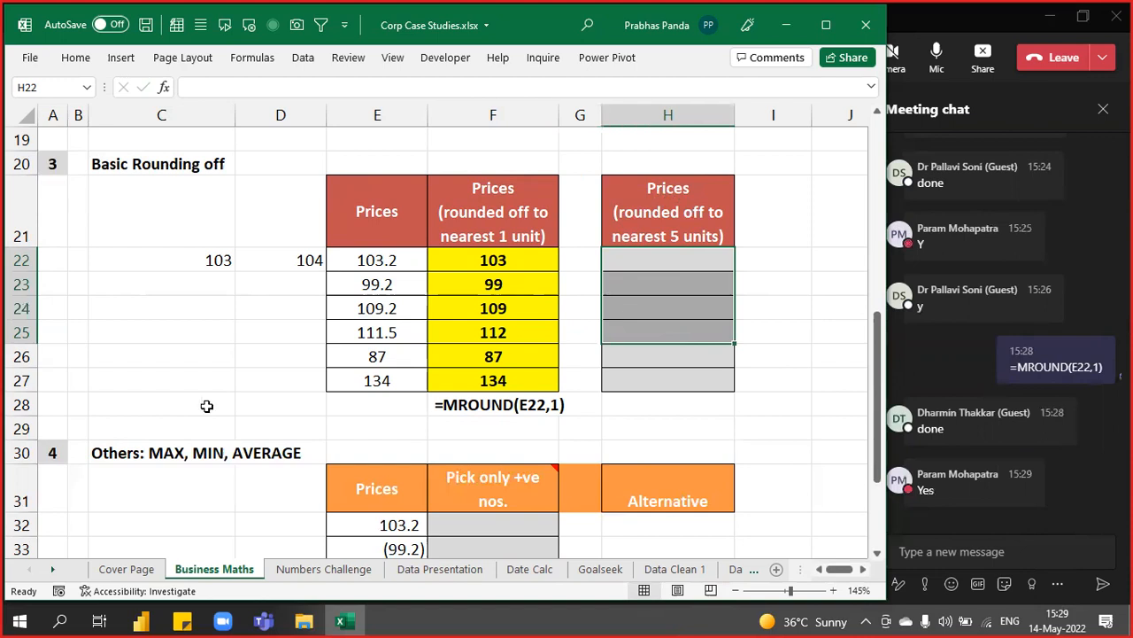
drag(375, 258, 362, 380)
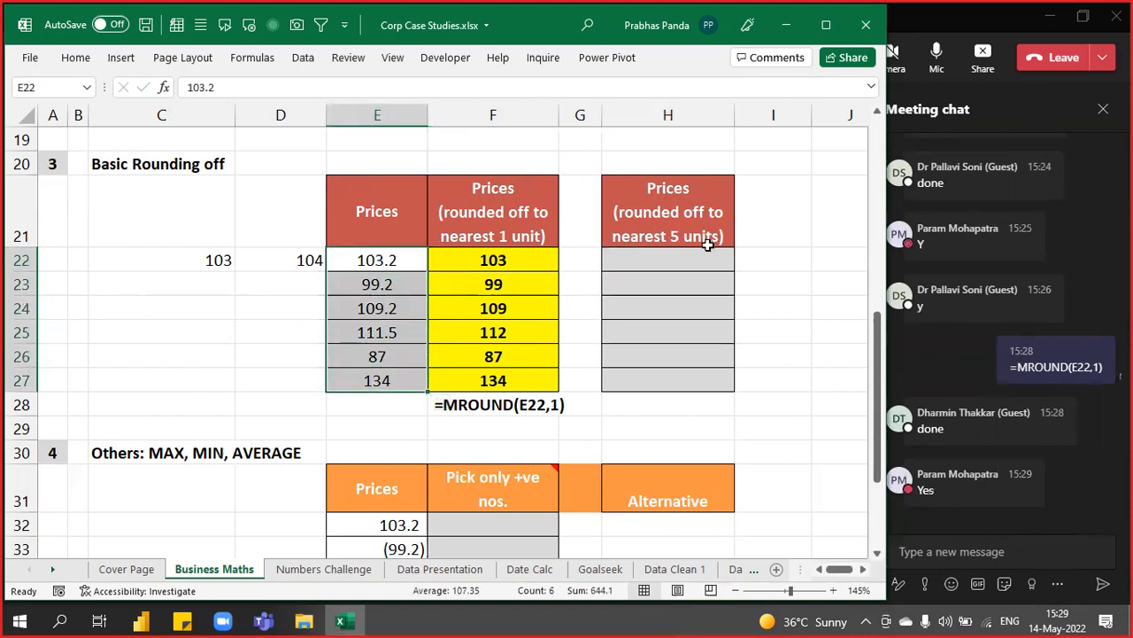
drag(688, 257, 676, 376)
click(75, 58)
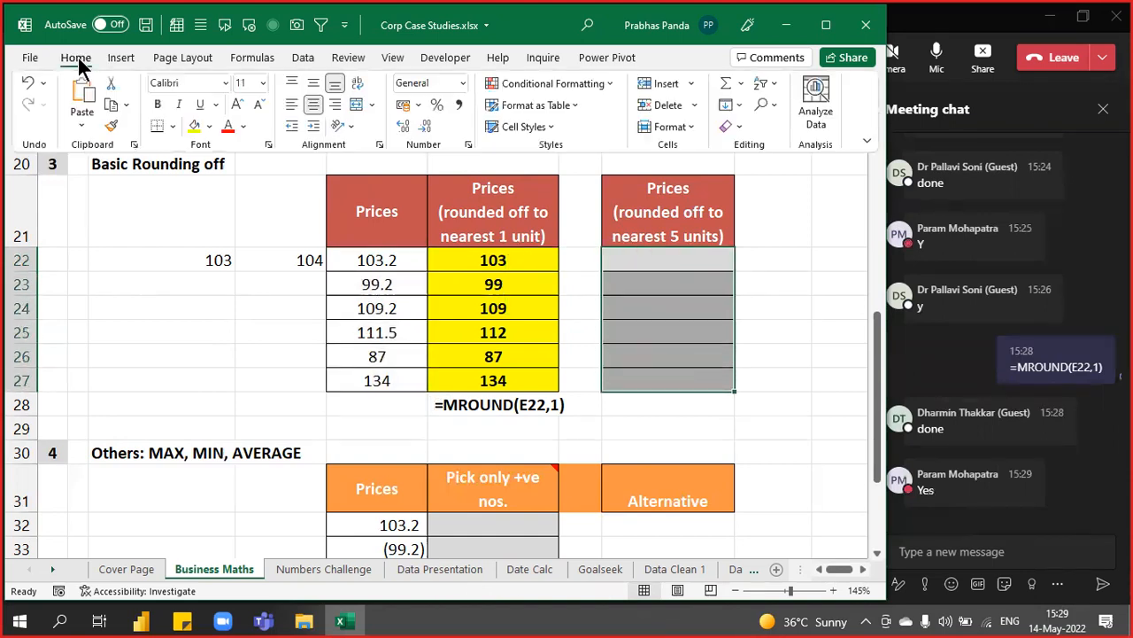
click(194, 126)
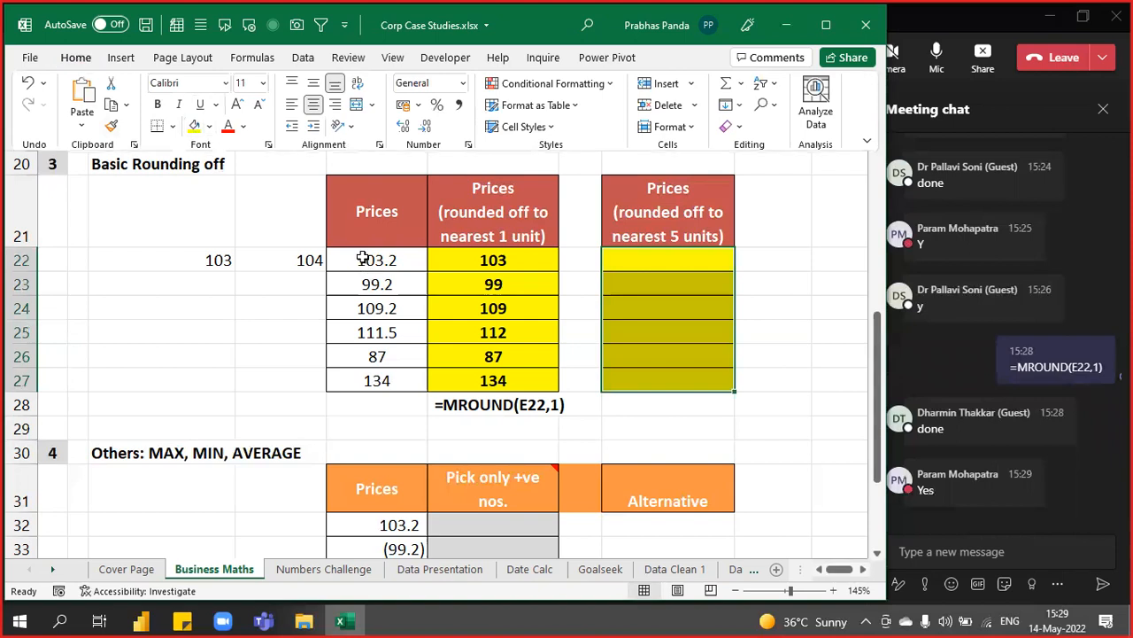
Examine the first price in E22 against the nearest 5 units target cell H22
click(366, 256)
click(366, 256)
key(ctrl)
key(ctrl)
key(ctrl)
key(ctrl)
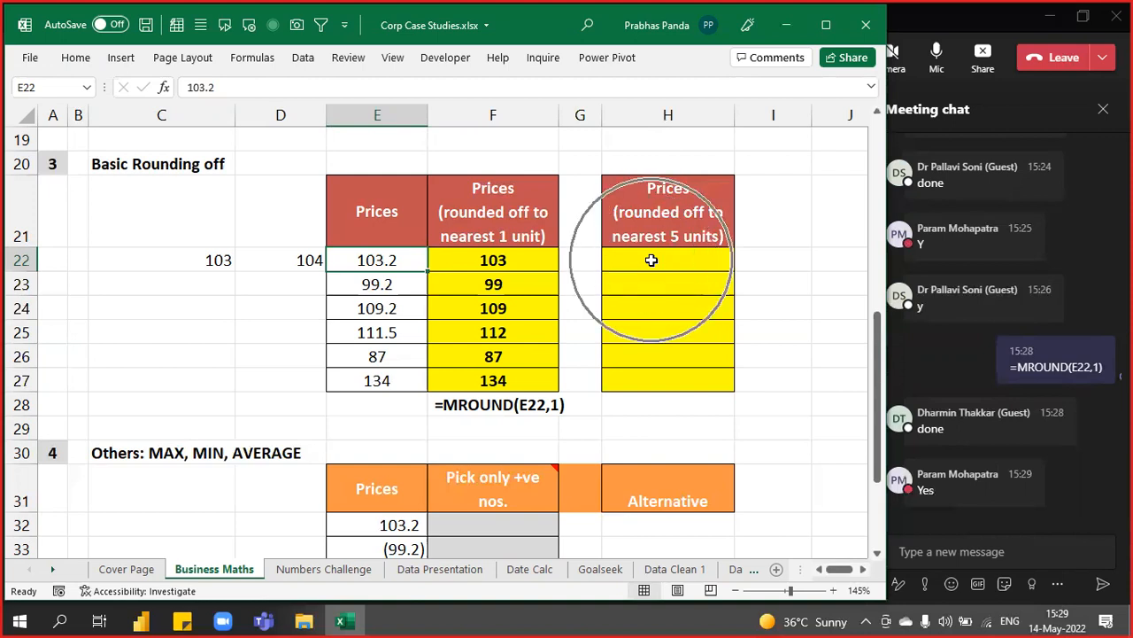
key(ctrl)
key(ctrl)
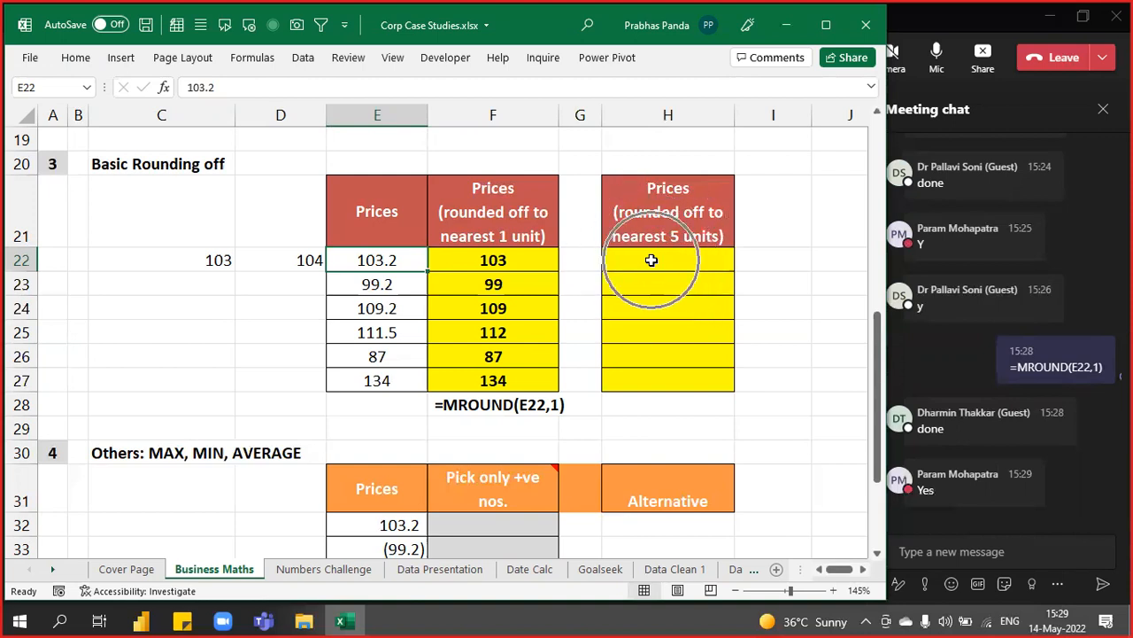
key(ctrl)
key(ctrl)
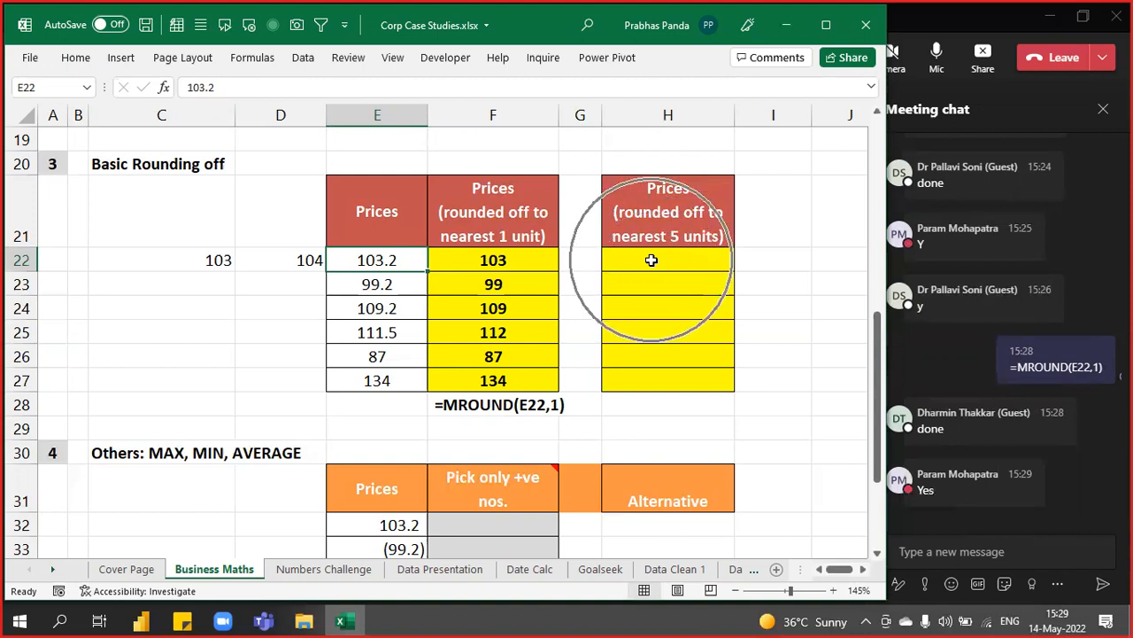
key(ctrl)
key(ctrl)
key(ctrl)
key(ctrl)
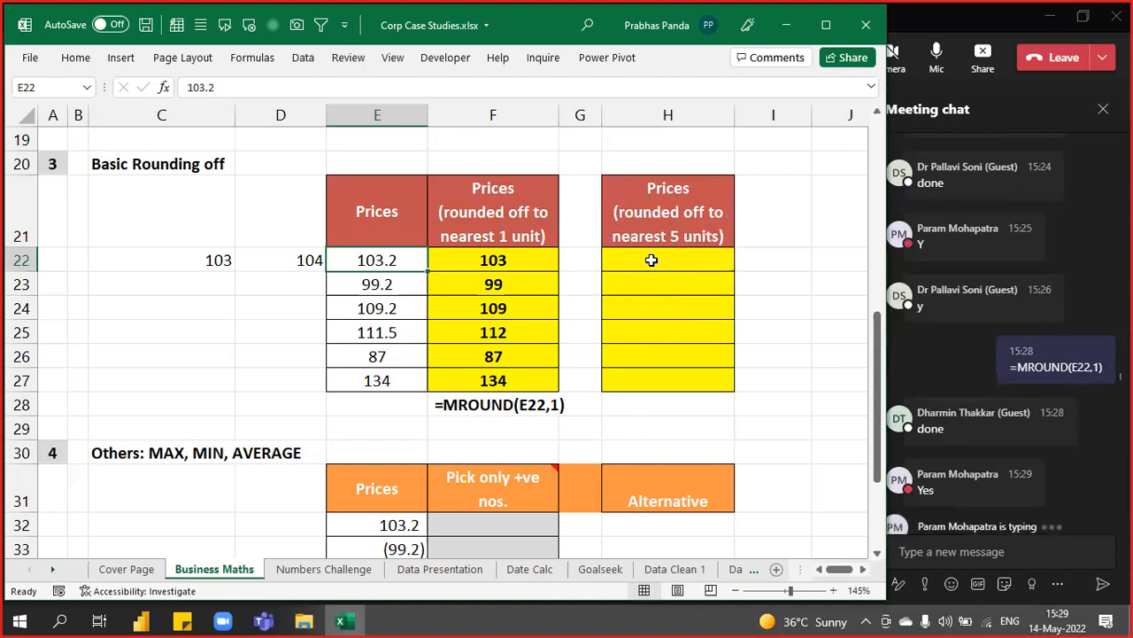
key(ctrl)
key(ctrl)
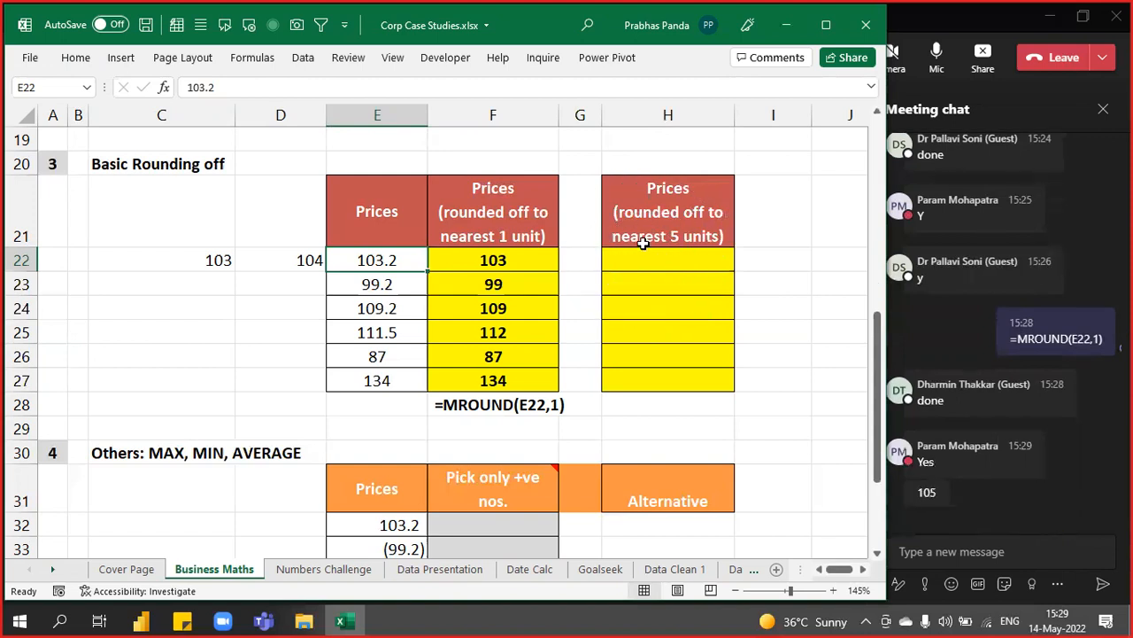
Examine the price in E26 against its nearest 5 units target cell H26
click(644, 255)
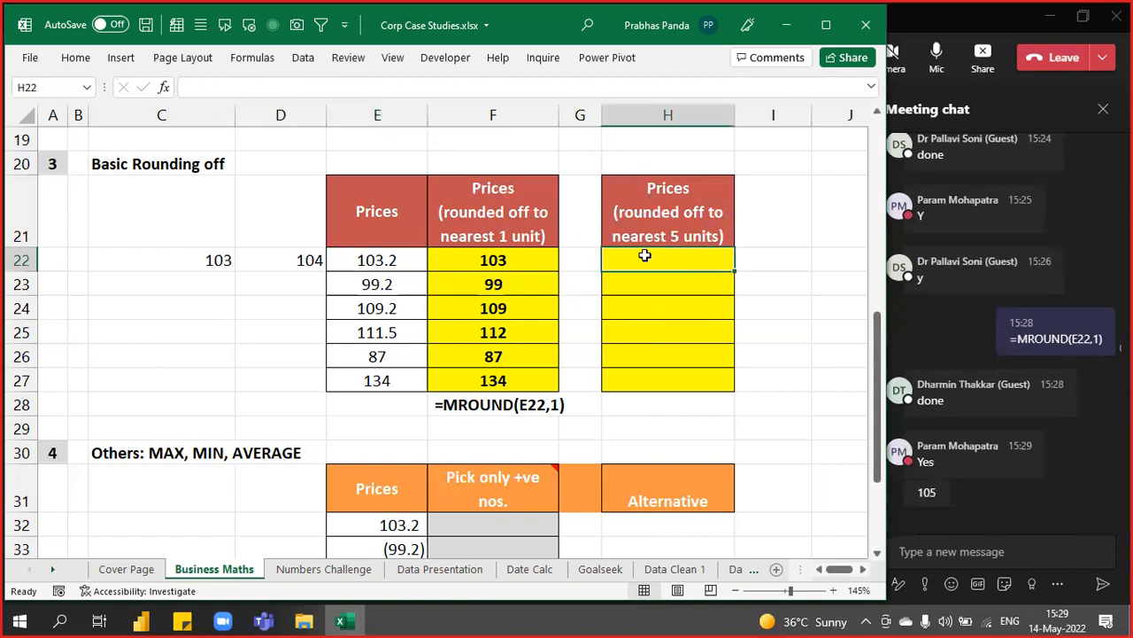
click(356, 363)
key(ctrl)
key(ctrl)
key(ctrl)
key(ctrl)
key(ctrl)
key(ctrl)
key(ctrl)
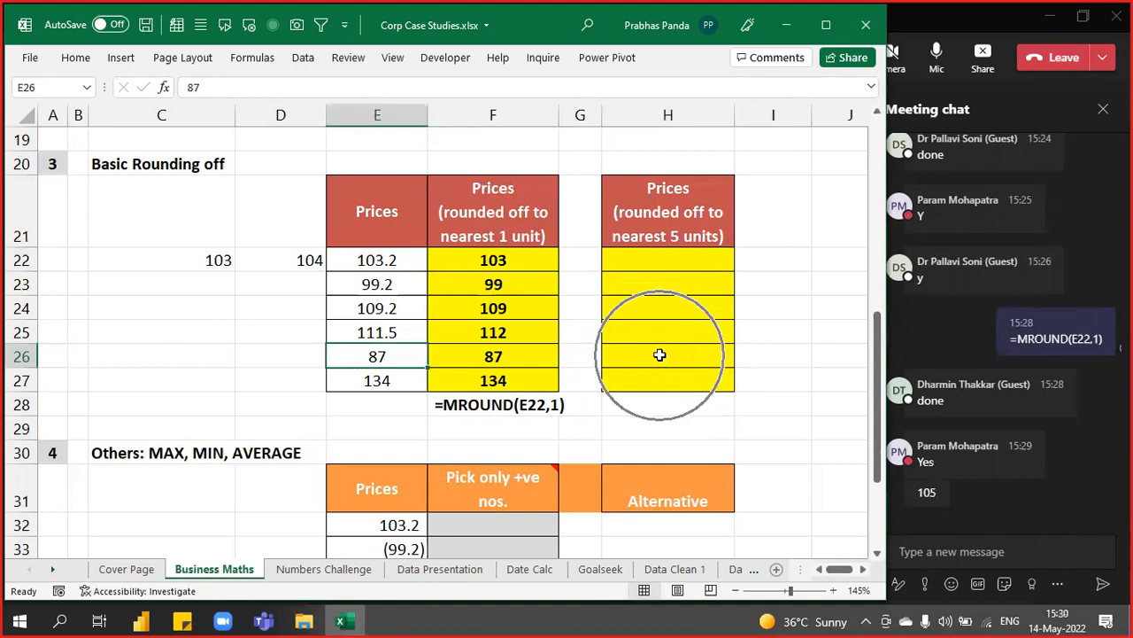
key(ctrl)
key(ctrl)
key(ctrl)
key(ctrl)
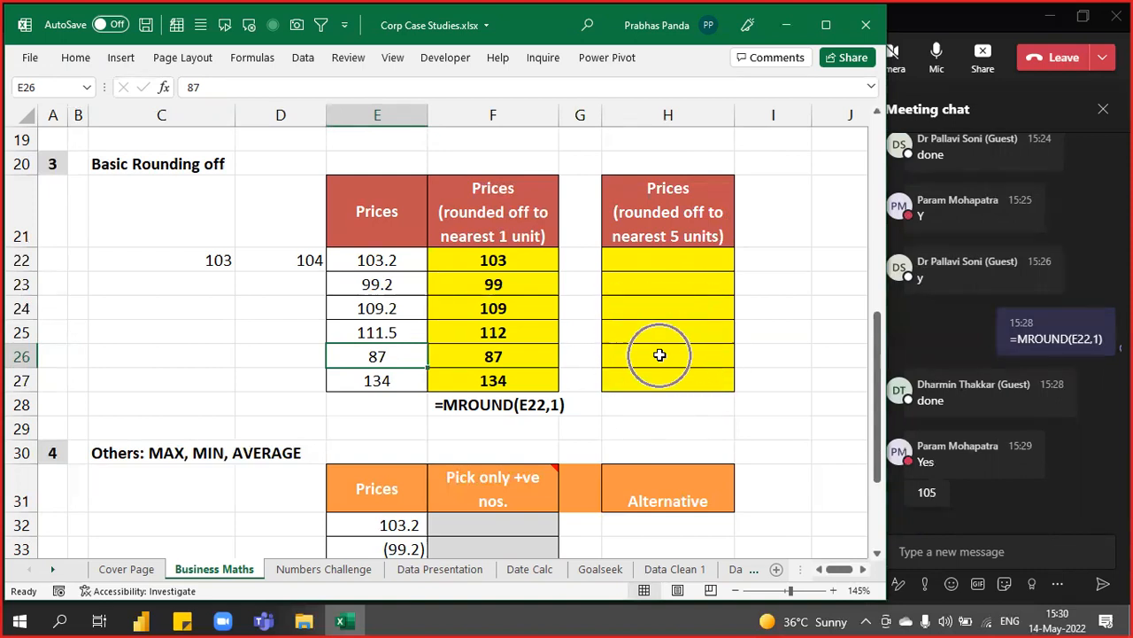
key(ctrl)
key(ctrl)
key(ctrl)
key(ctrl)
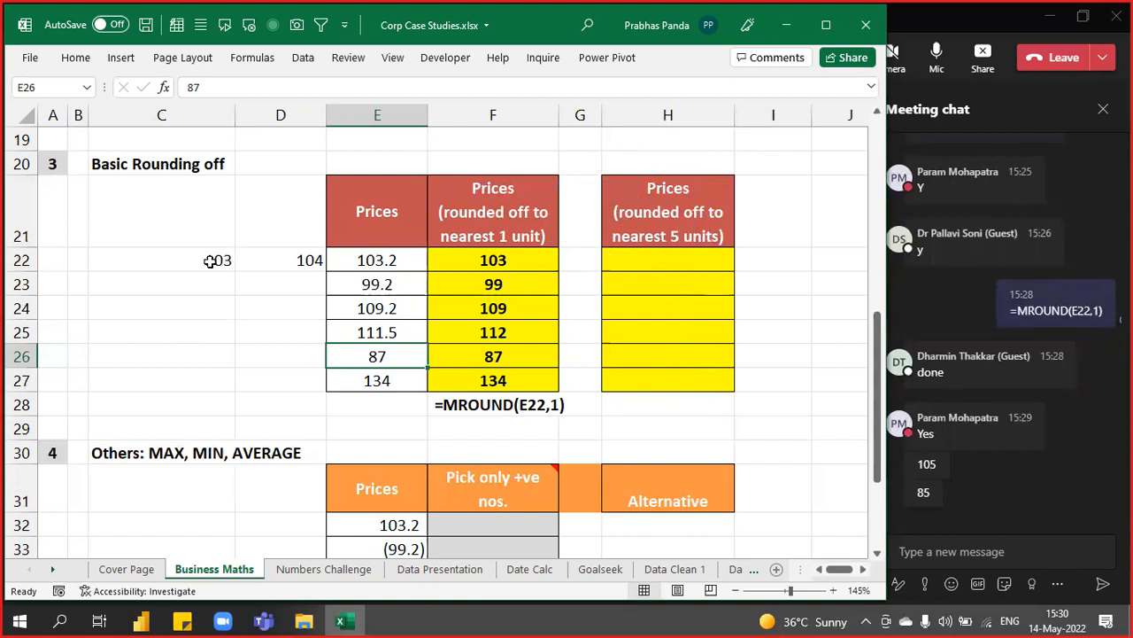
Clear the two whole numbers from C22:D22 and review the first price in E22
drag(210, 258, 293, 261)
key(Delete)
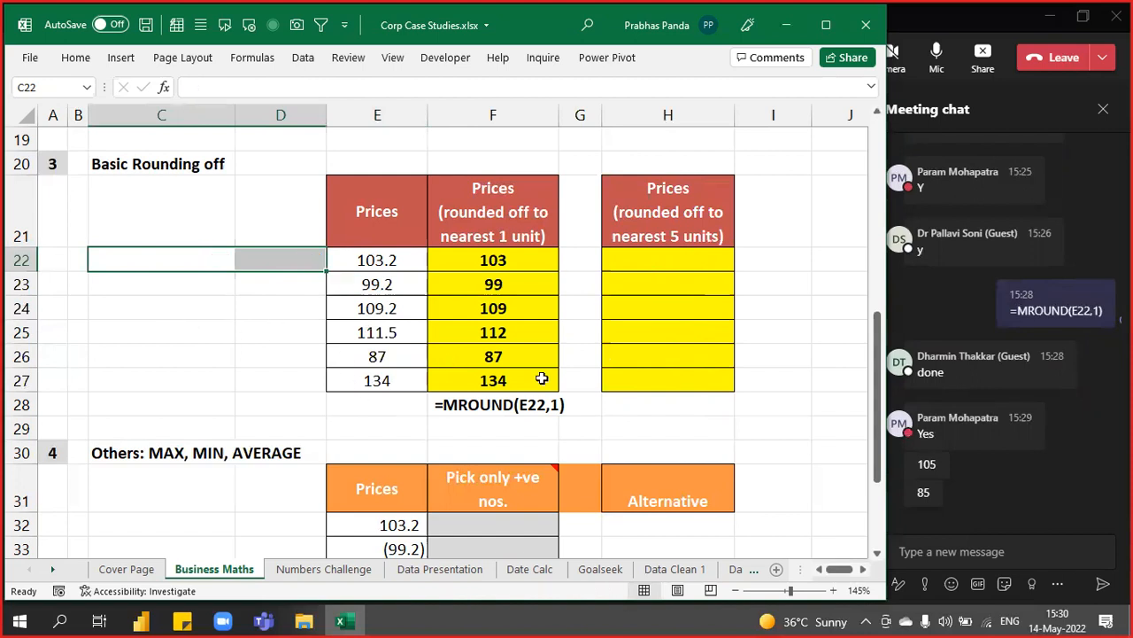
scroll(161, 359, up, 1)
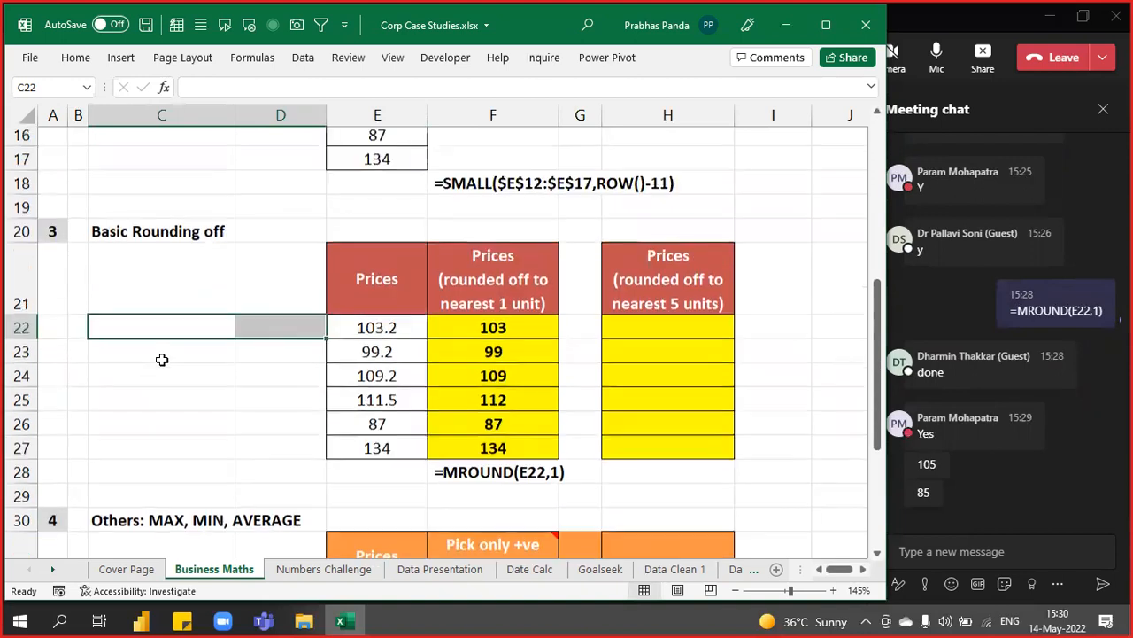
click(53, 212)
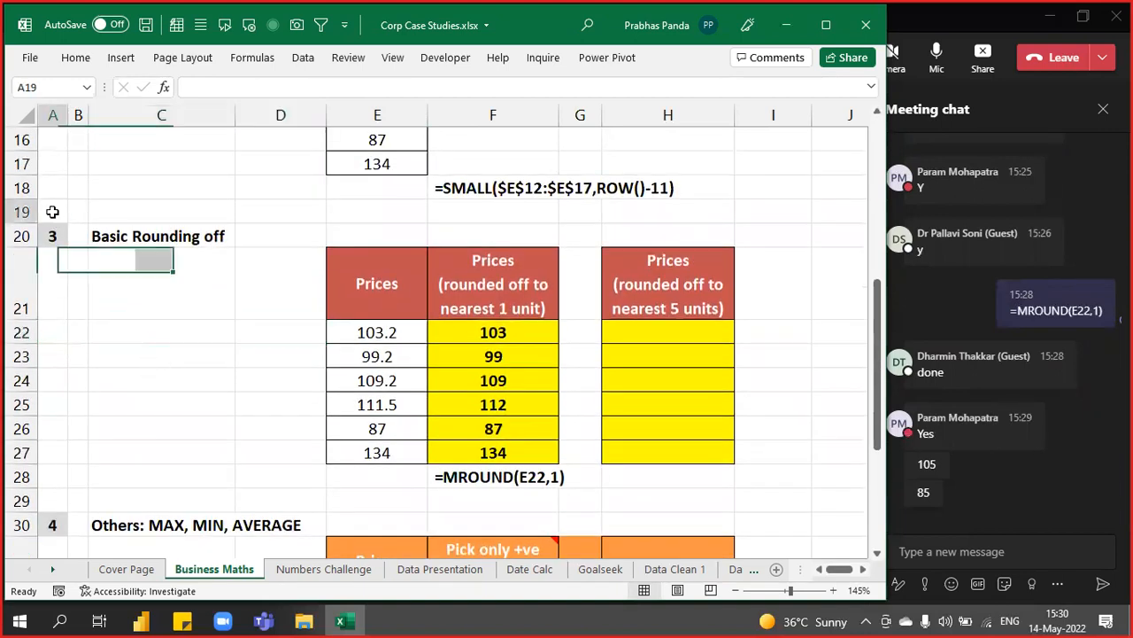
click(379, 332)
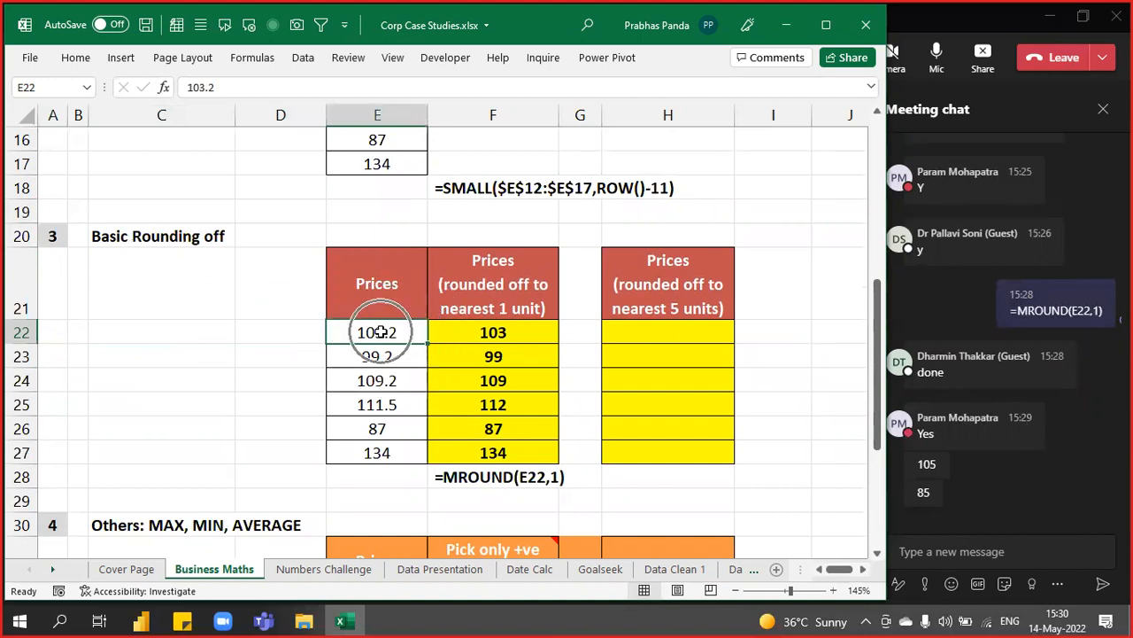
Enter the multiples of five 0, 5, 10 and 15 across A19:D19, above the Basic Rounding off heading
click(59, 214)
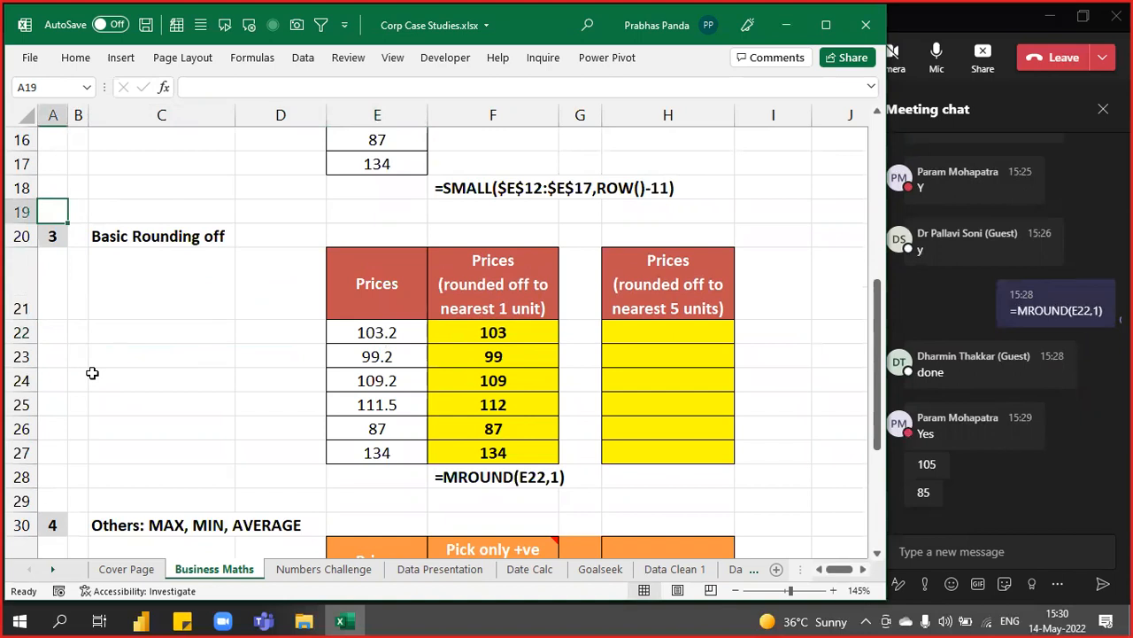
text(0)
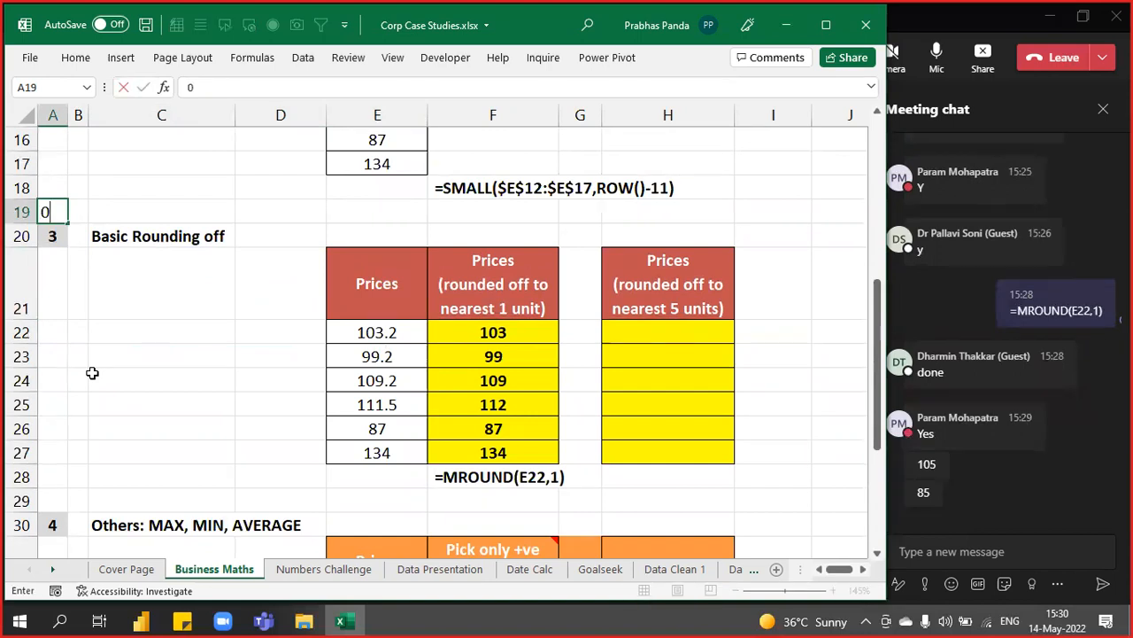
key(Tab)
text(5)
key(Tab)
text(10)
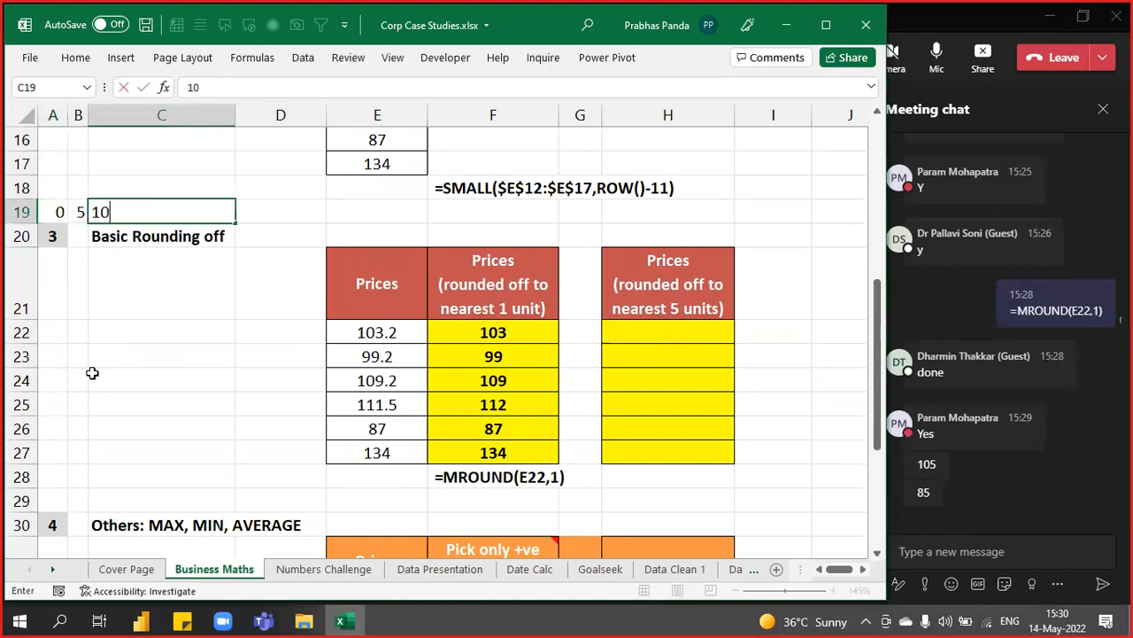
key(Tab)
text(15)
key(Tab)
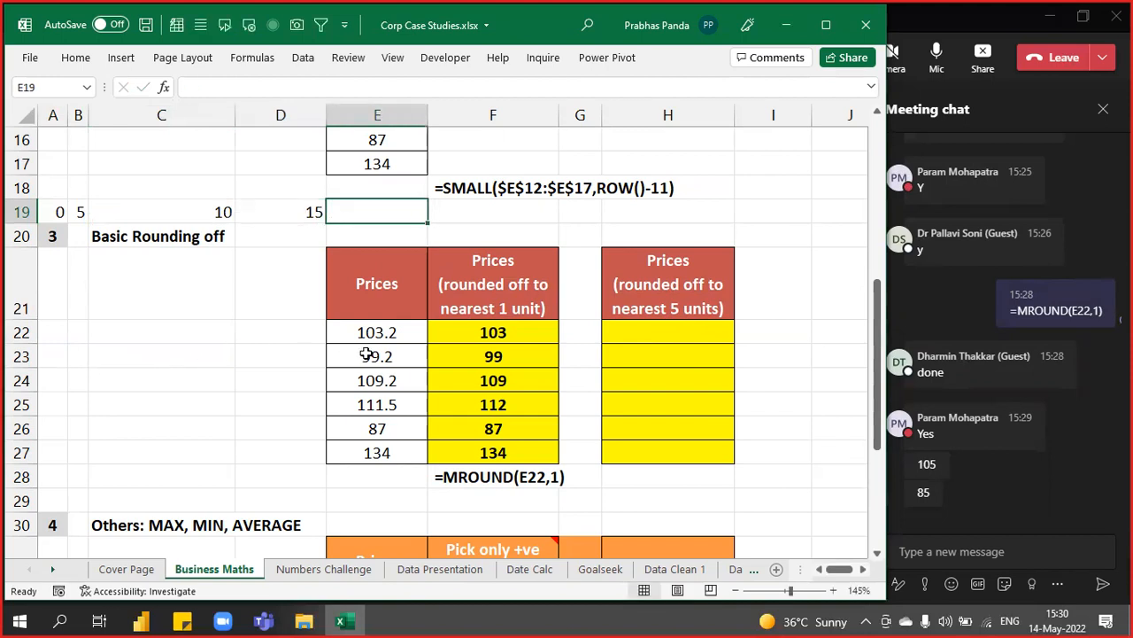
Enter the multiples 100 in C22 and 105 in D22 beside the first price, and bold both
click(404, 337)
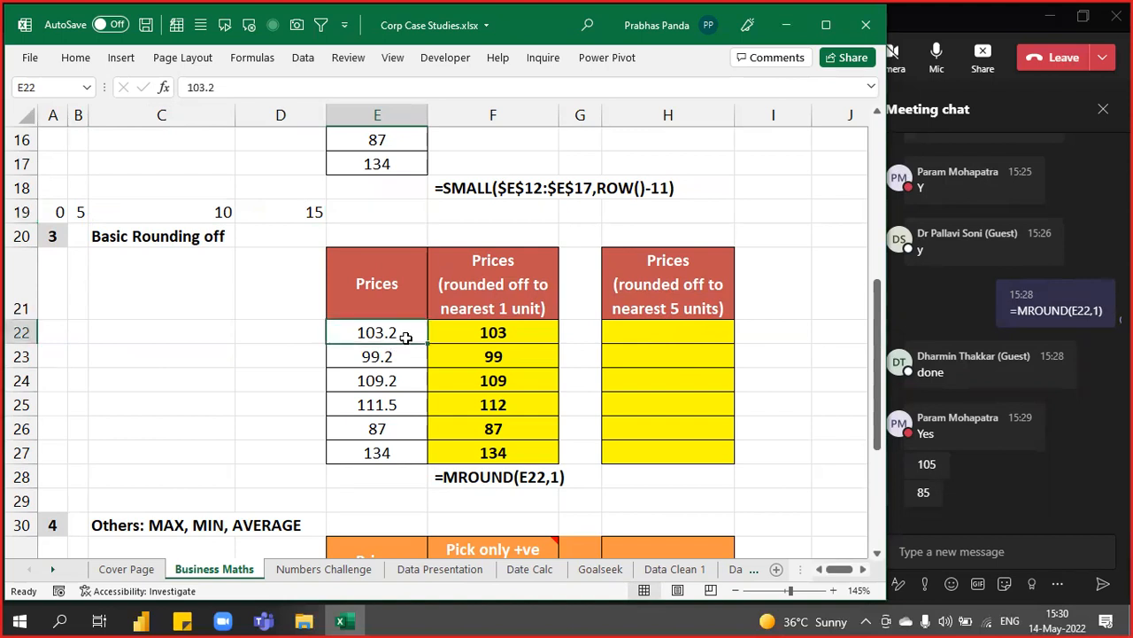
click(198, 337)
text(100)
key(Tab)
text(105)
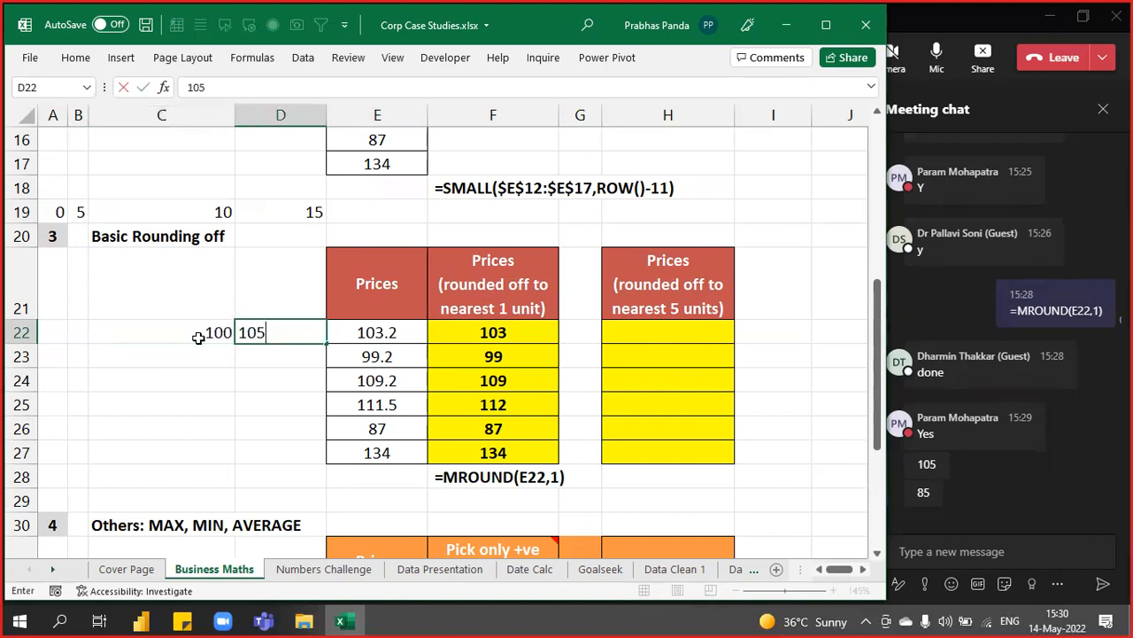
key(Return)
click(198, 337)
key(shift+Right)
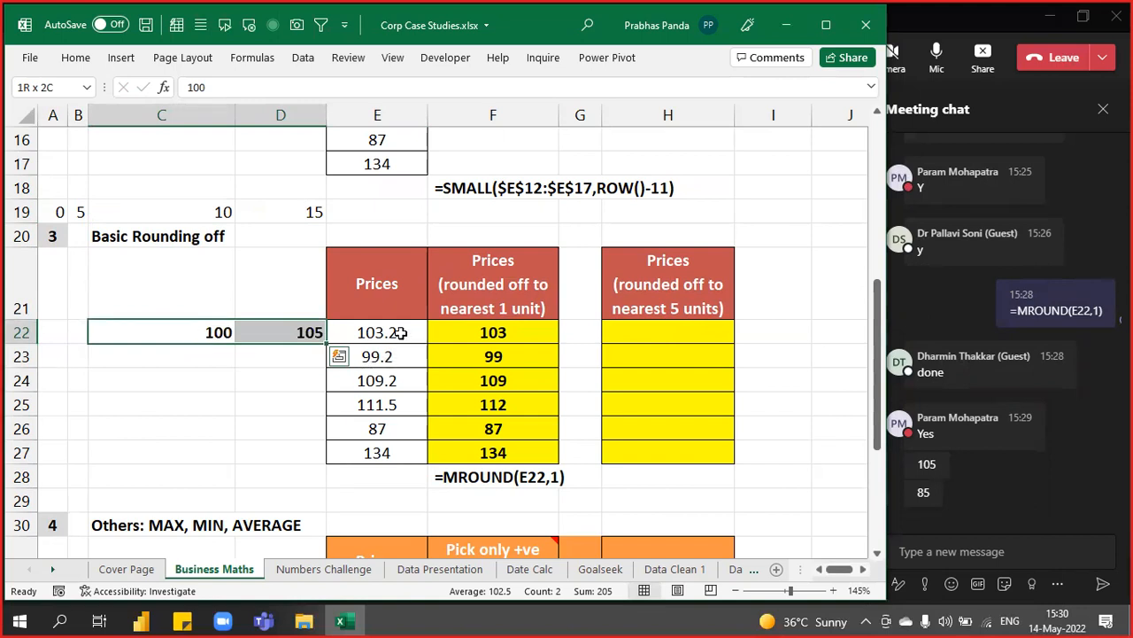
Compare the first price in E22 with the multiples of five in C22 and D22
key(ctrl+q)
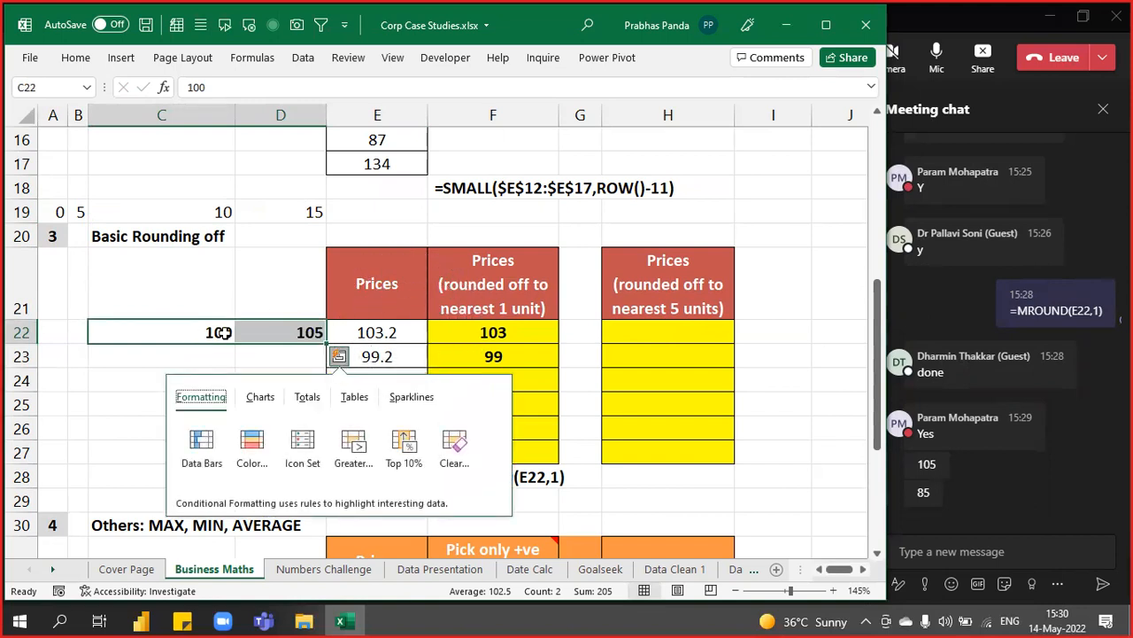
key(ctrl)
key(ctrl)
key(ctrl)
key(ctrl)
key(ctrl)
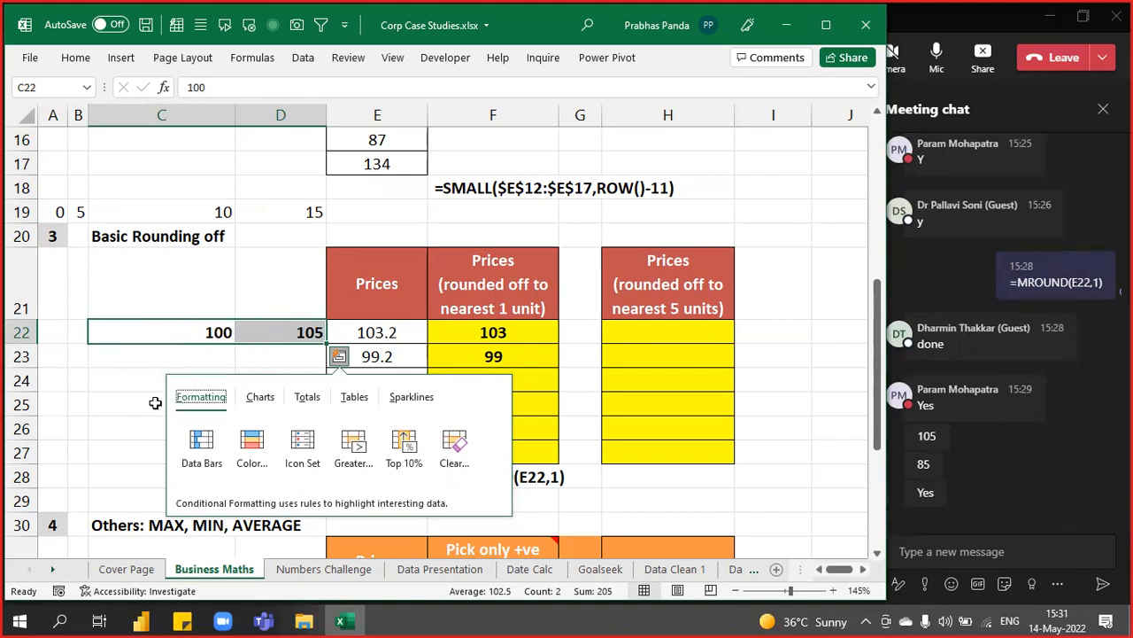
key(Escape)
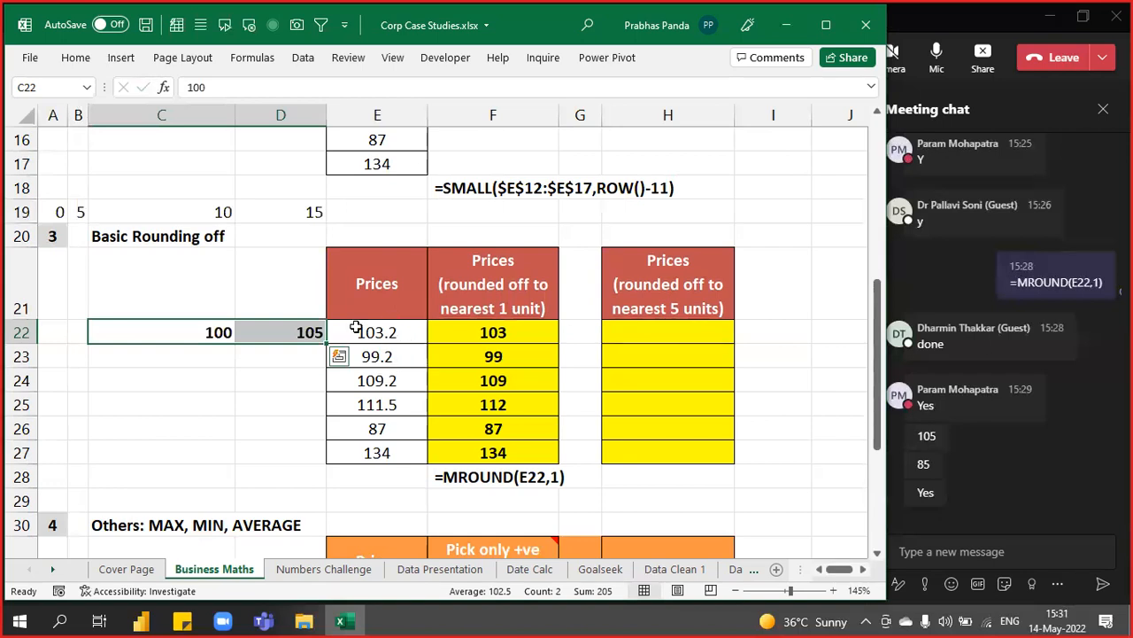
key(ctrl+q)
key(ctrl)
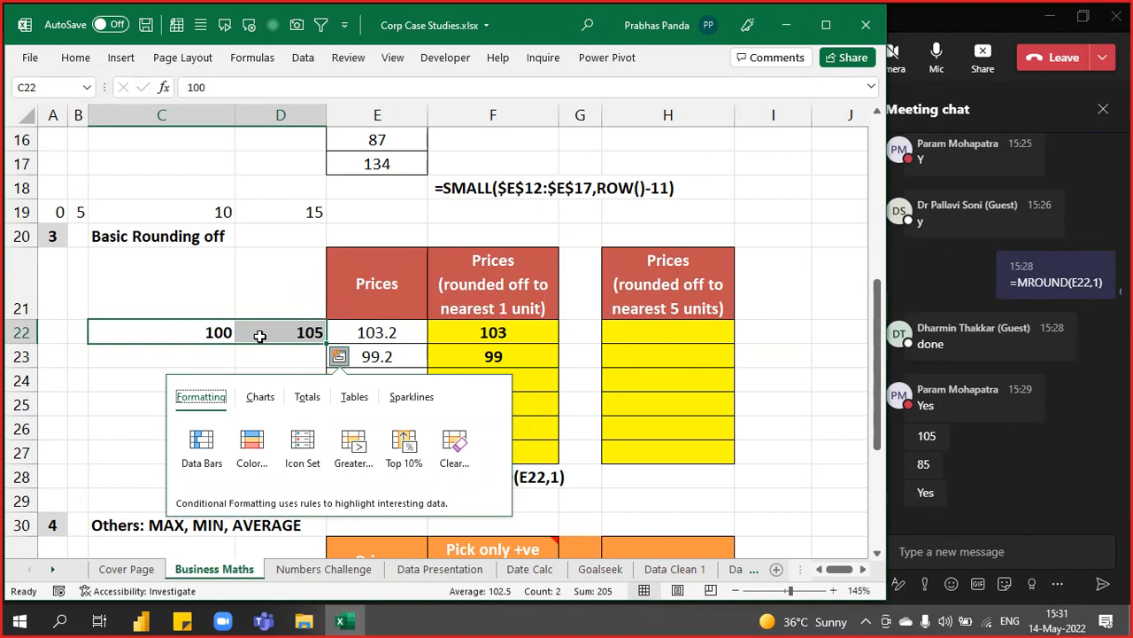
click(662, 333)
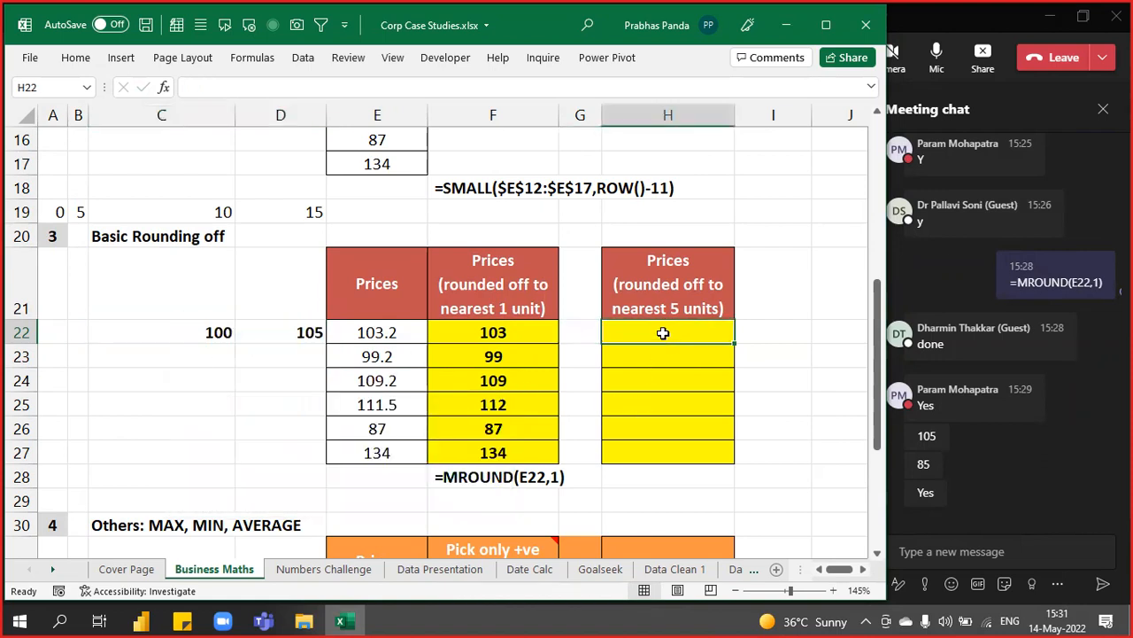
Enter the multiples 85 in C26 and 90 in D26 beside the fifth price
click(398, 435)
click(187, 430)
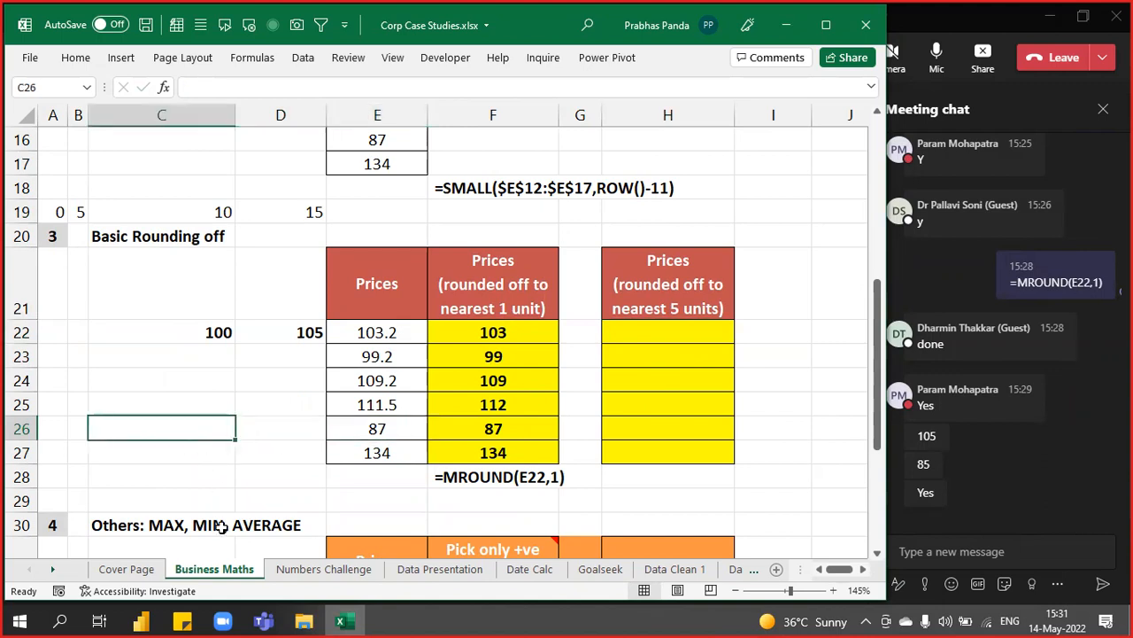
text(85)
key(Tab)
text(90)
key(Return)
key(Up)
key(shift+Right)
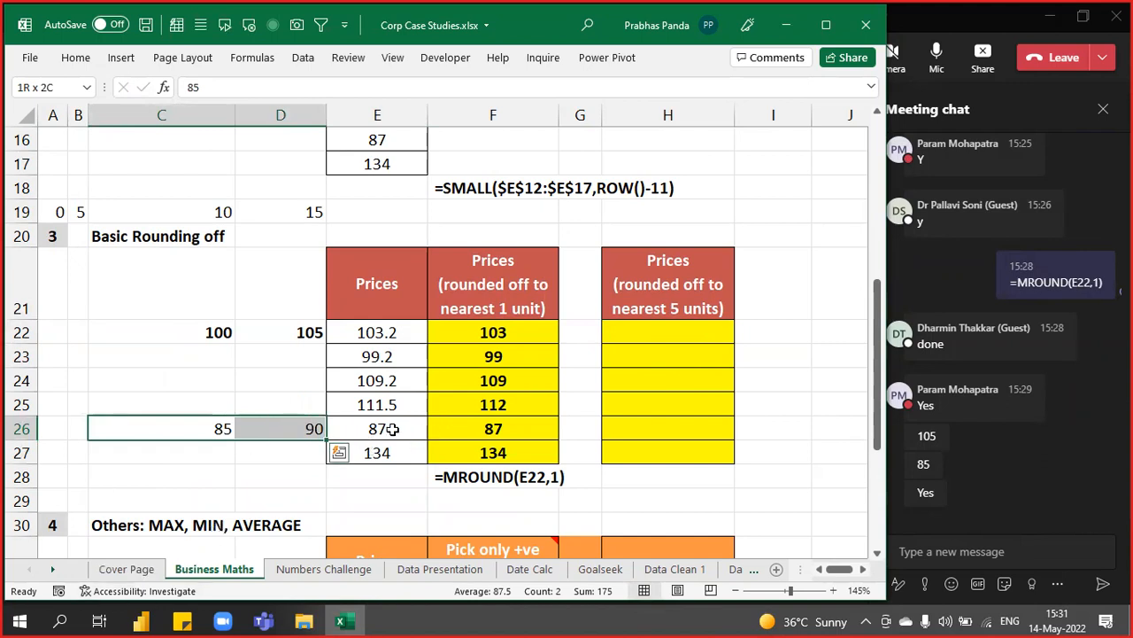
key(ctrl+q)
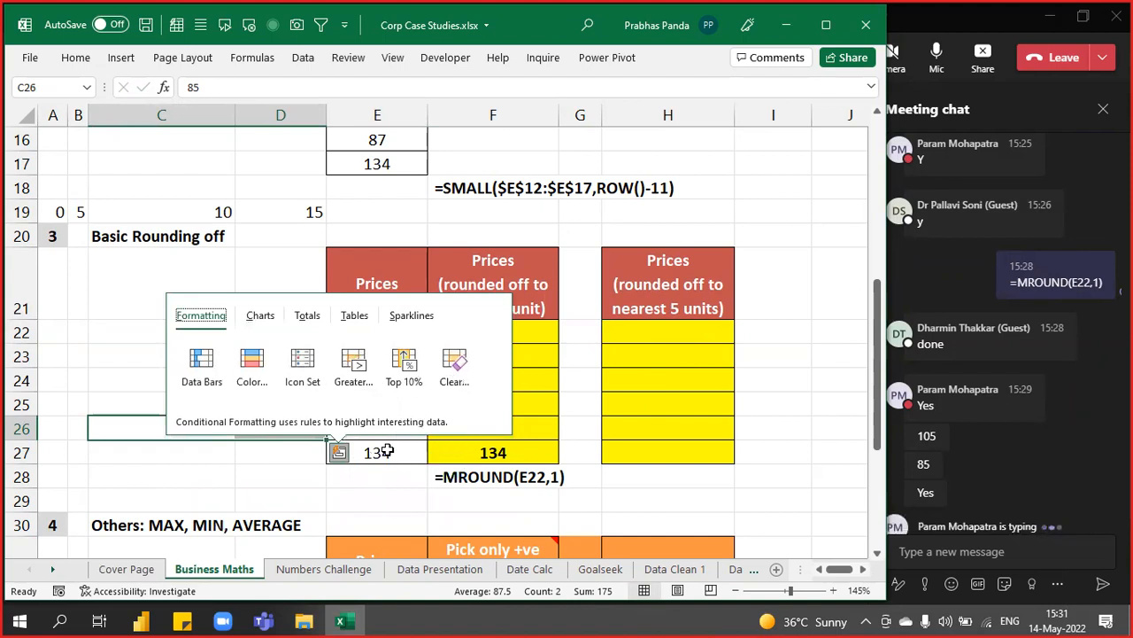
key(Escape)
Fill H22:H27 with =MROUND(E22,5) to round each price to the nearest 5 units
click(671, 428)
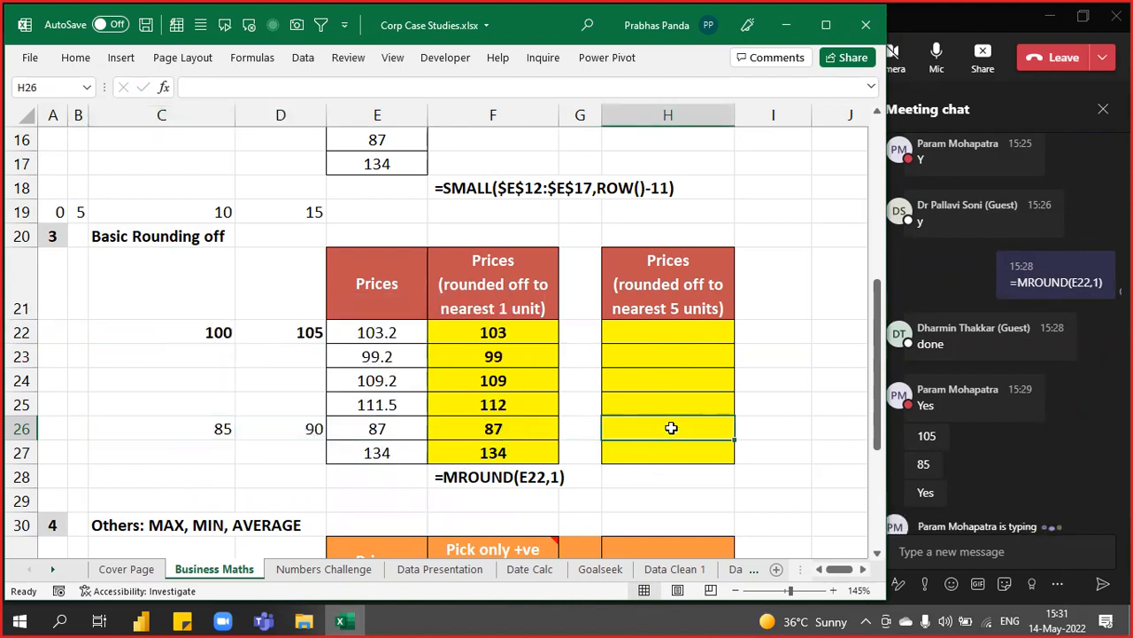
drag(668, 332, 668, 450)
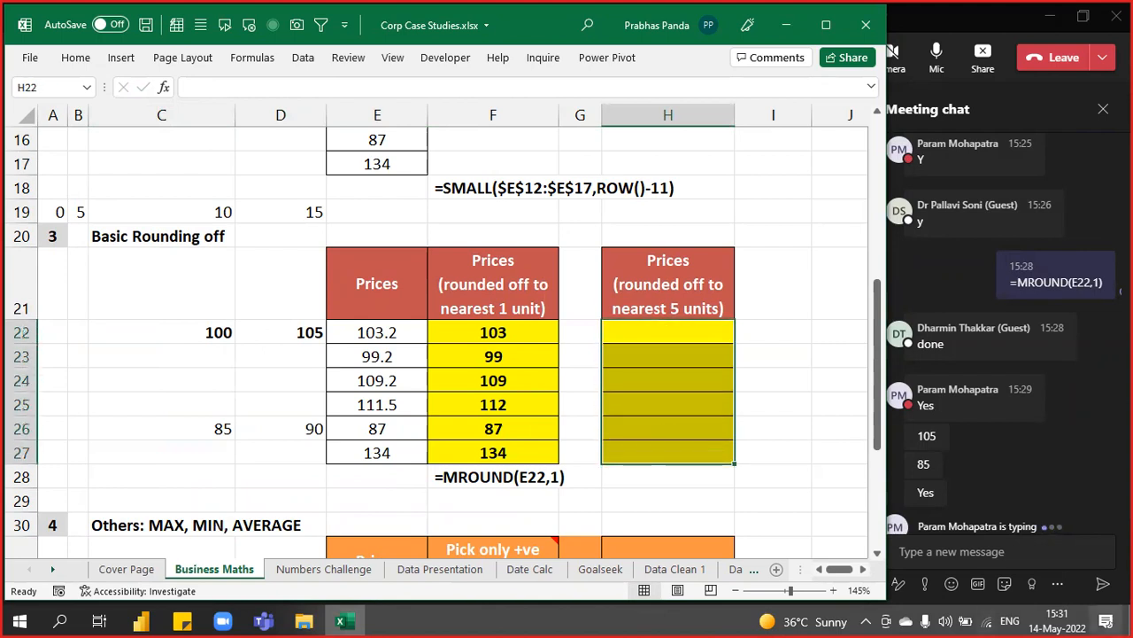
text(=MROUND()
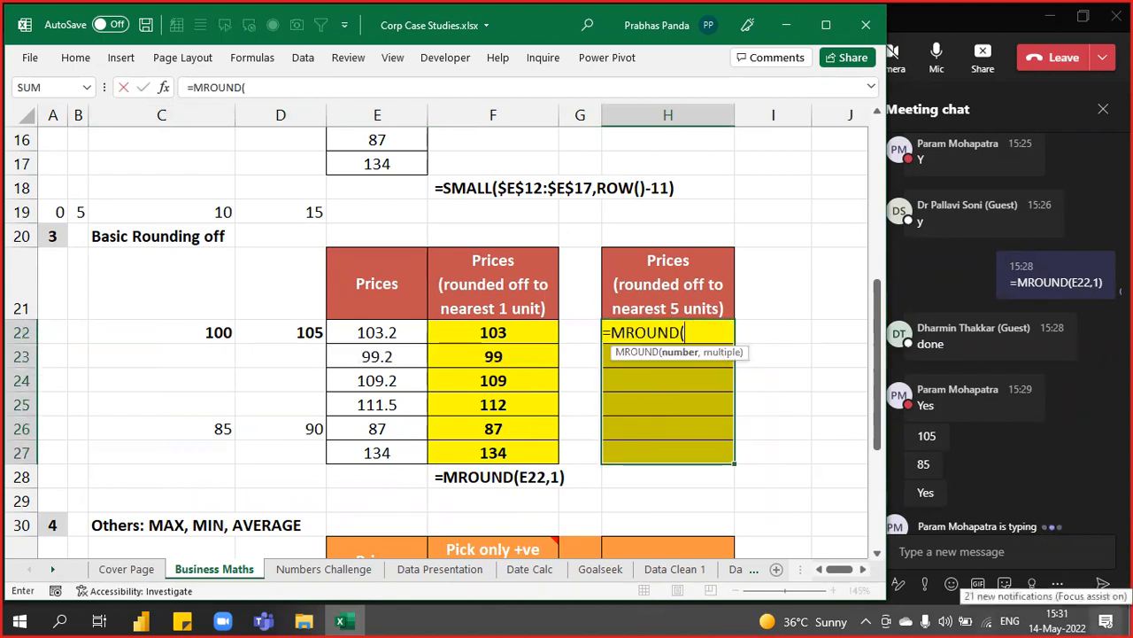
key(Left)
key(Left)
key(Left)
text(,)
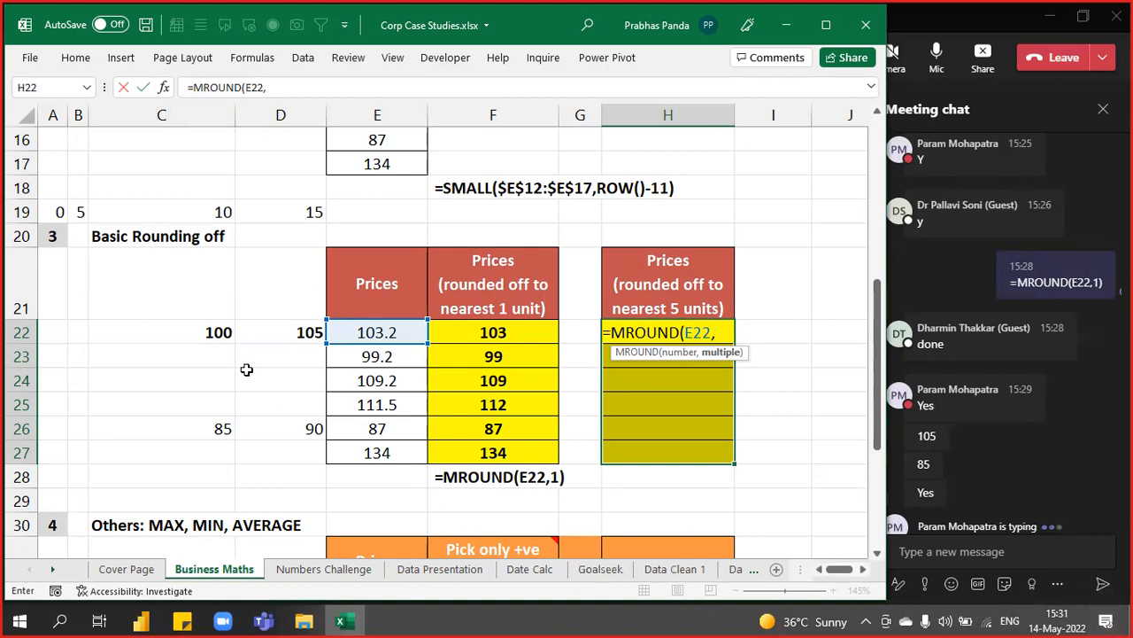
key(ctrl)
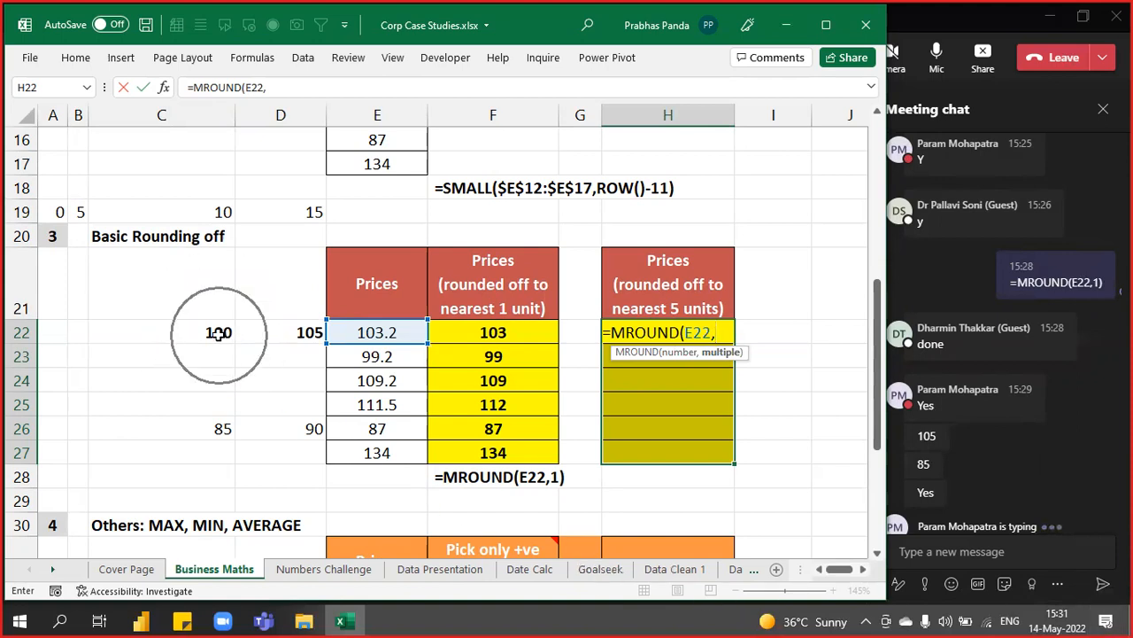
key(ctrl)
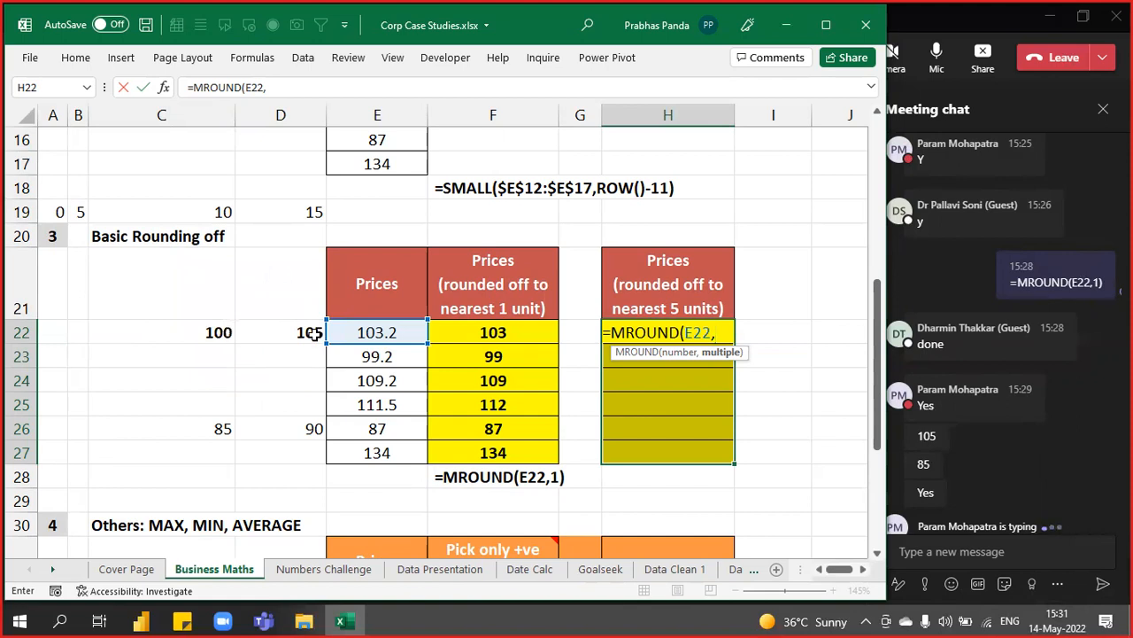
key(ctrl)
key(ctrl)
key(ctrl)
key(ctrl)
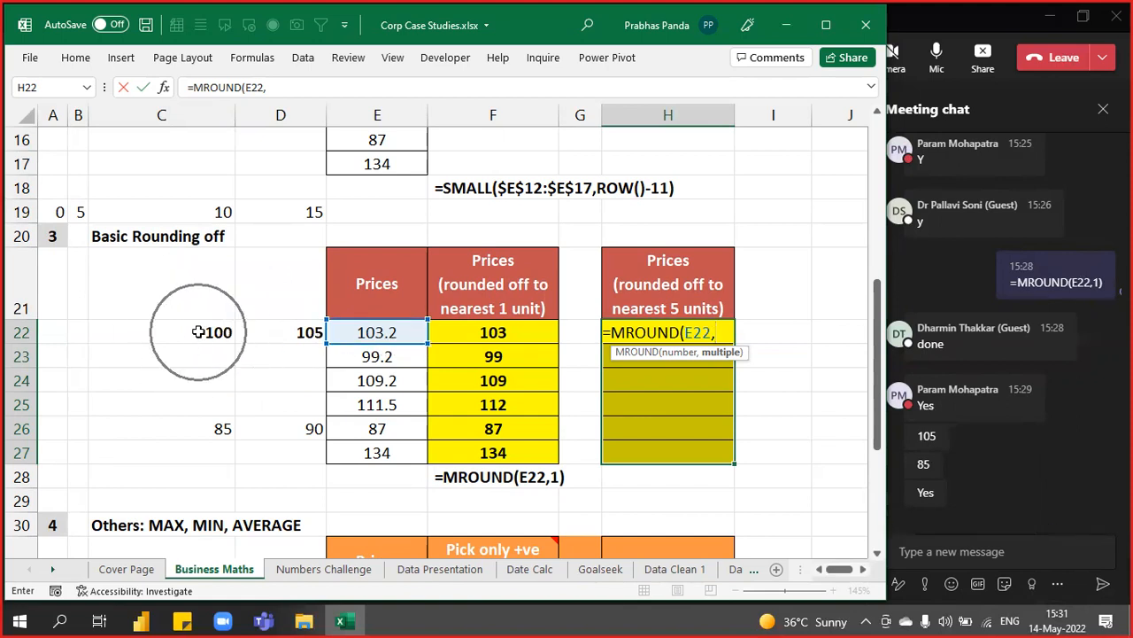
key(ctrl)
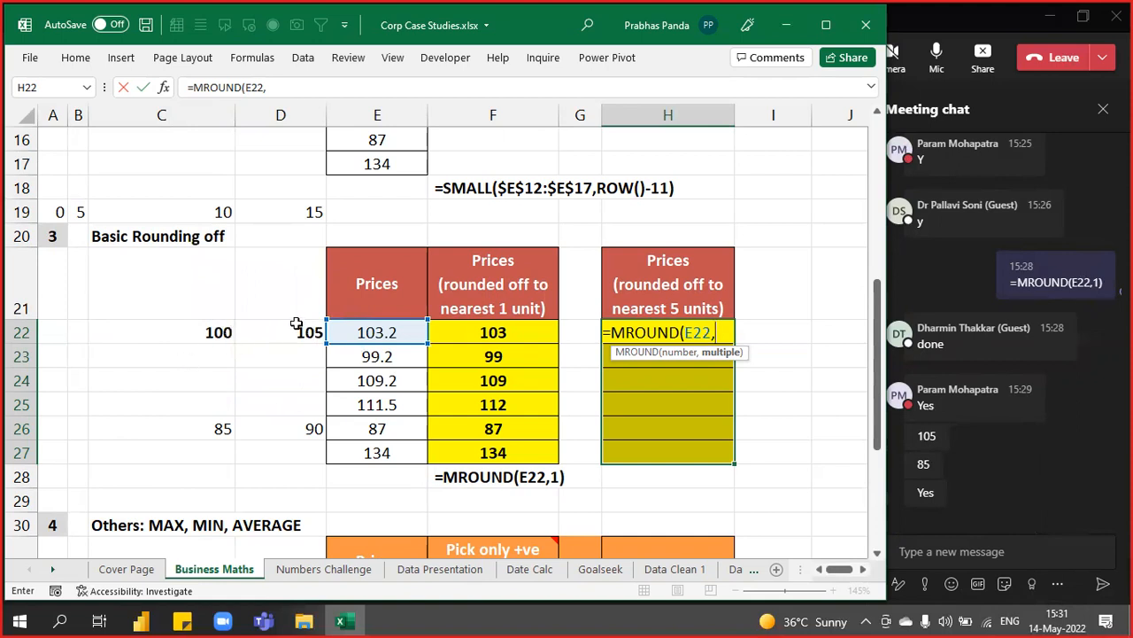
text(5))
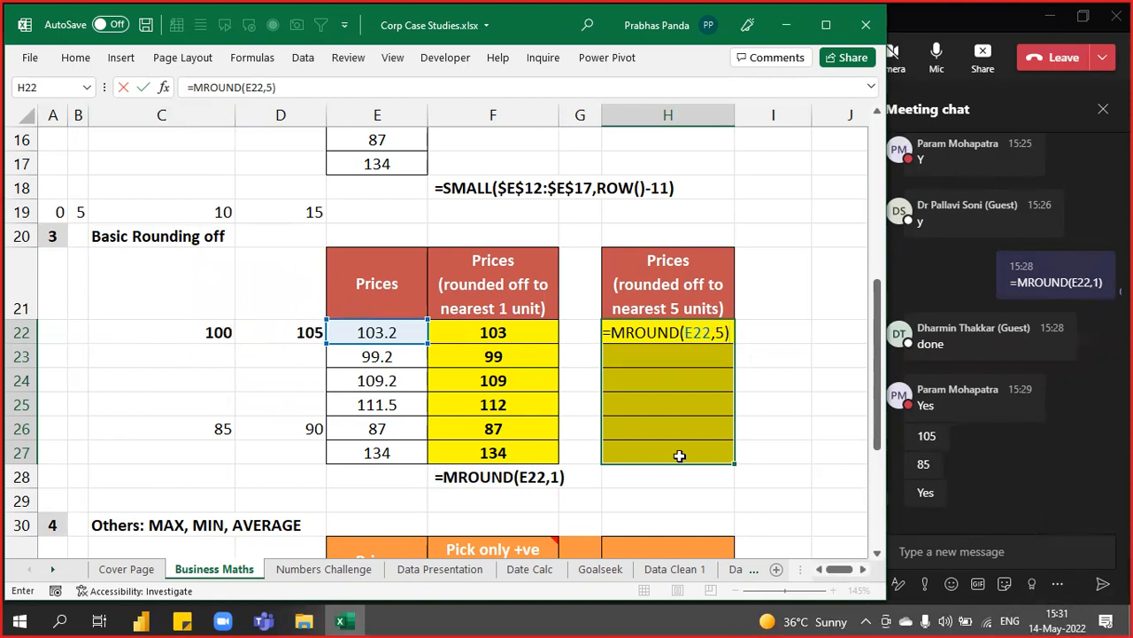
key(ctrl+Return)
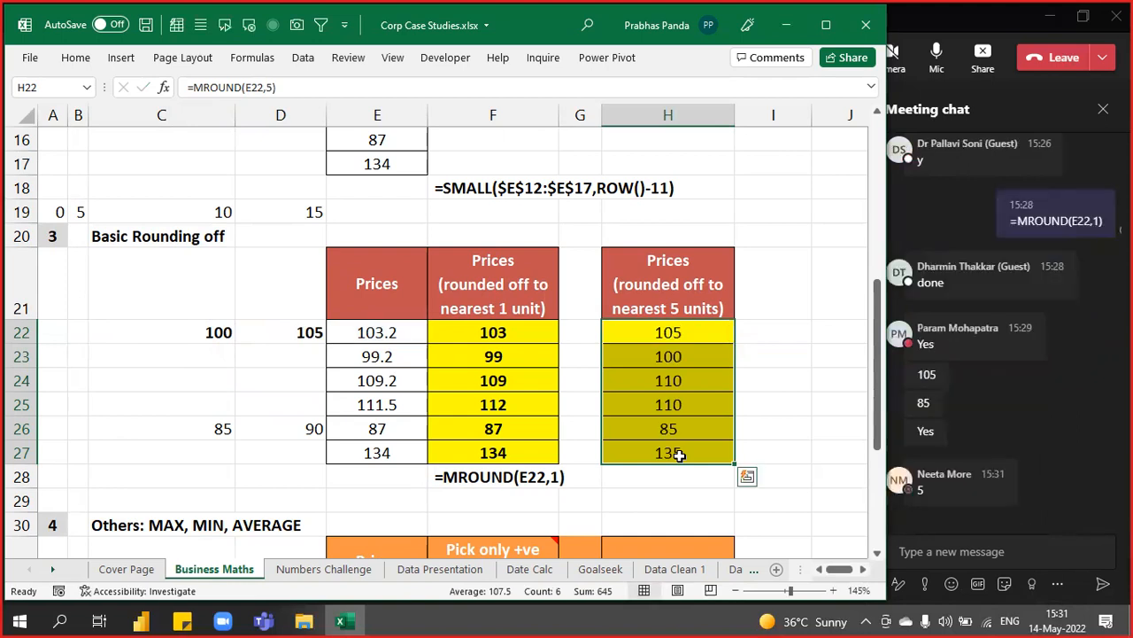
Bold the rounded prices in H22:H27 and write =MROUND(E22,5) as bold text in H28 below them
key(F2)
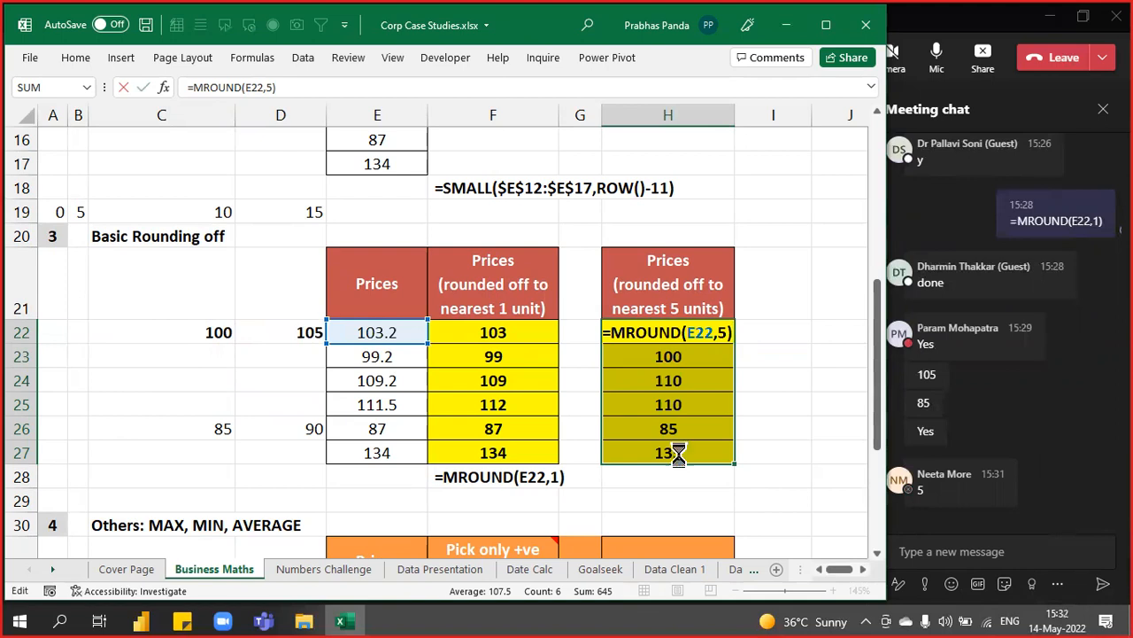
key(Escape)
key(Down)
key(Down)
key(Down)
key(Down)
key(Down)
key(Down)
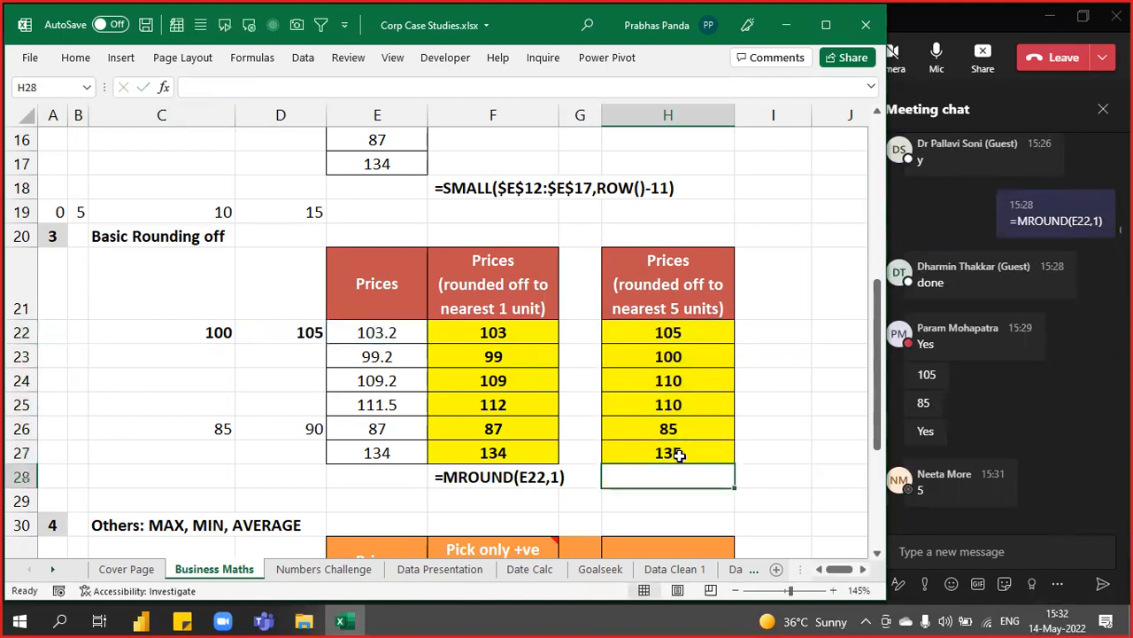
text(B=MROUND(E22,5))
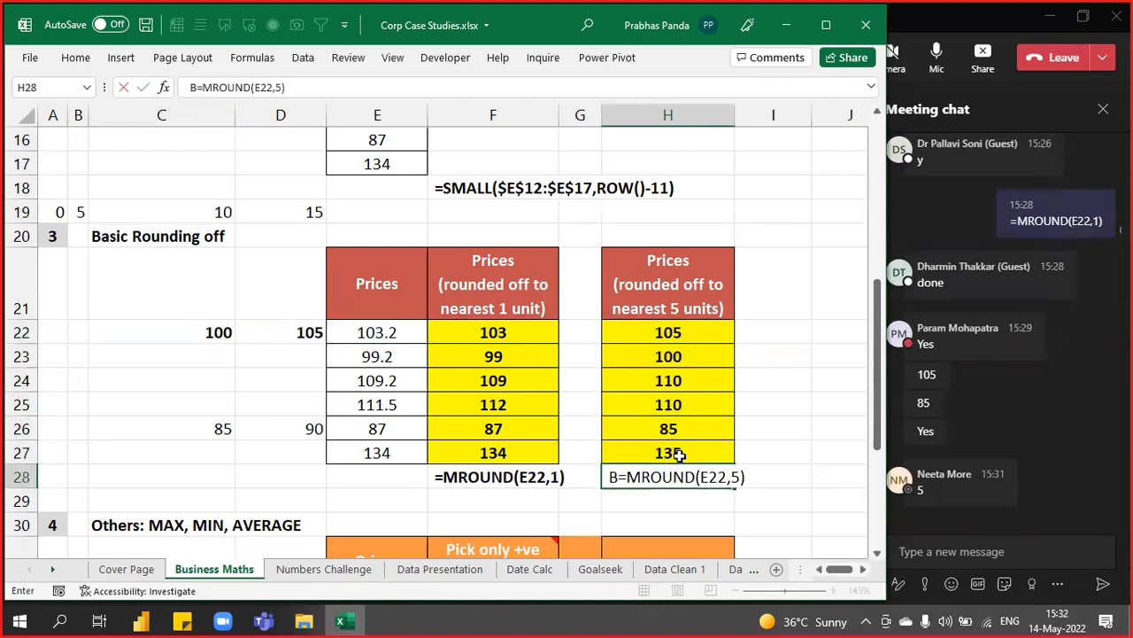
key(Escape)
key(ctrl+b)
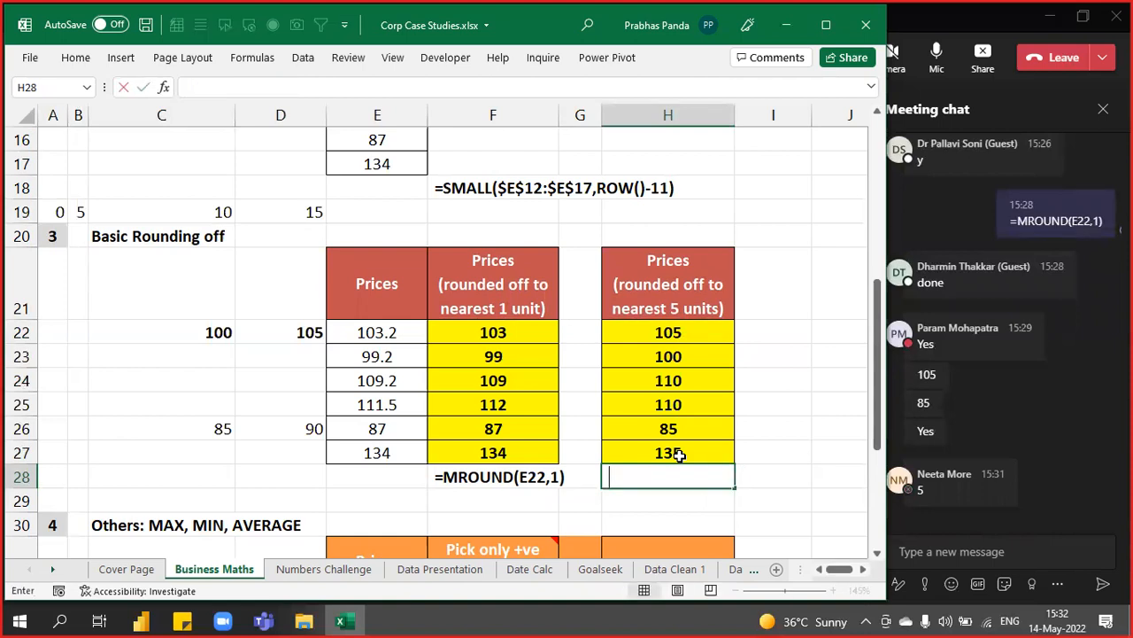
text(=MROUND(E22,5))
key(Return)
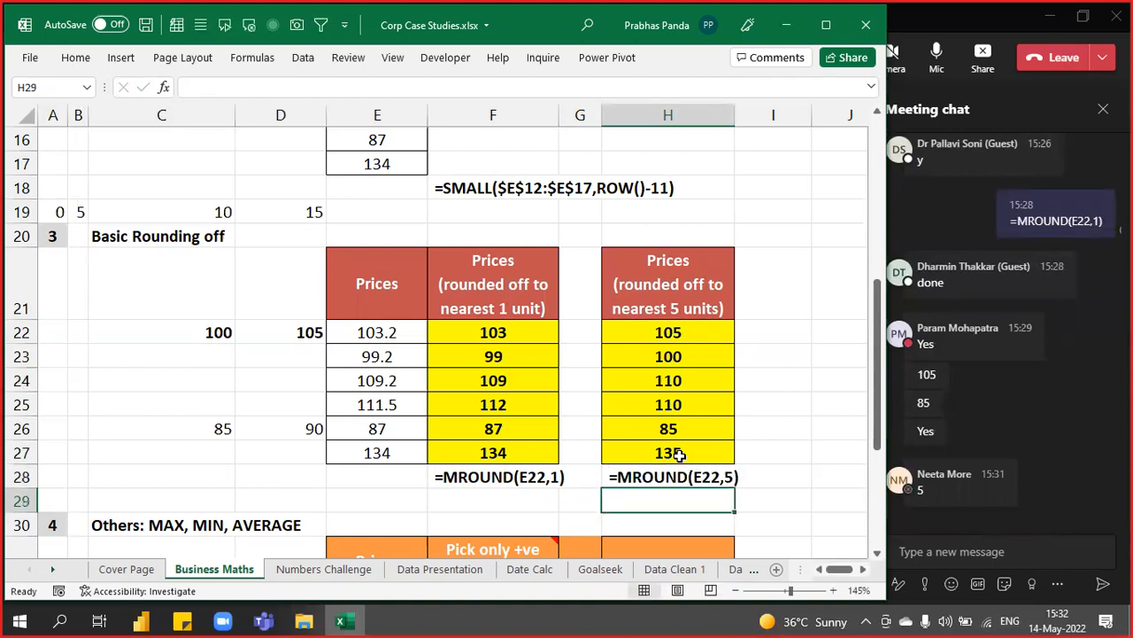
Send the formula =MROUND(E22,5) to the Teams meeting chat and return to the Excel workbook
click(981, 551)
text(=MROUND(E22,5))
key(Return)
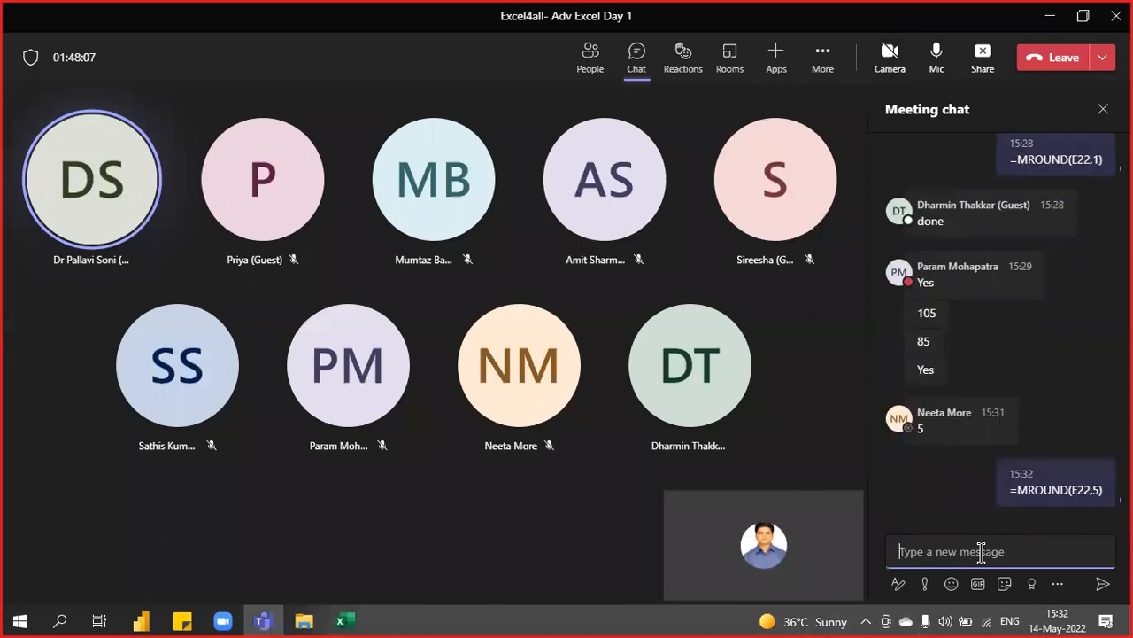
key(alt+Tab)
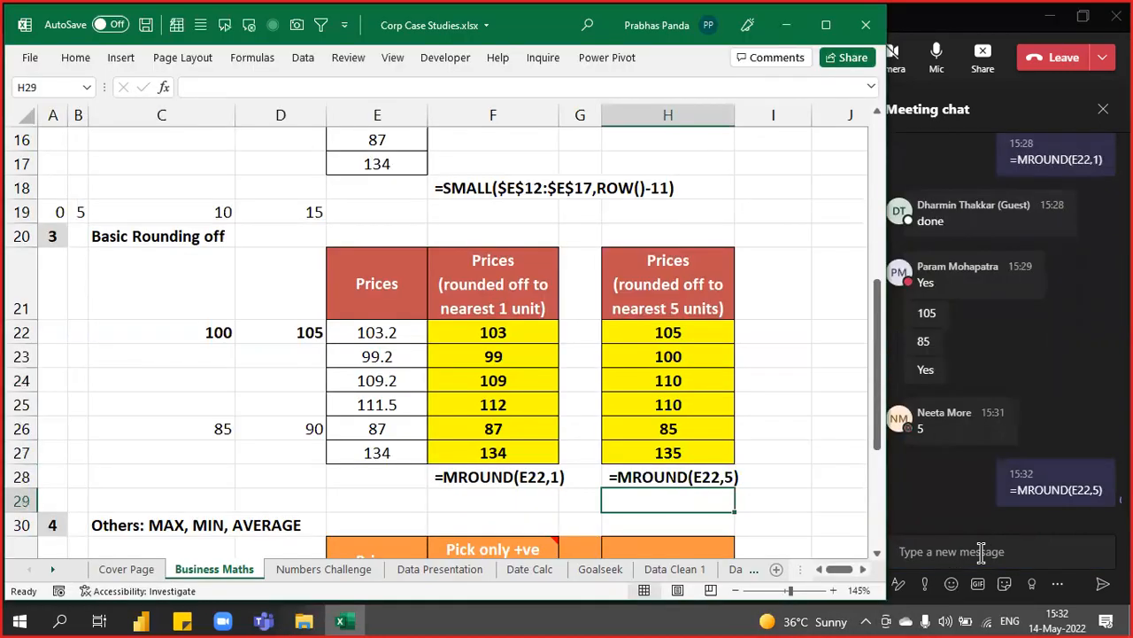
key(alt+Tab)
key(alt+Tab)
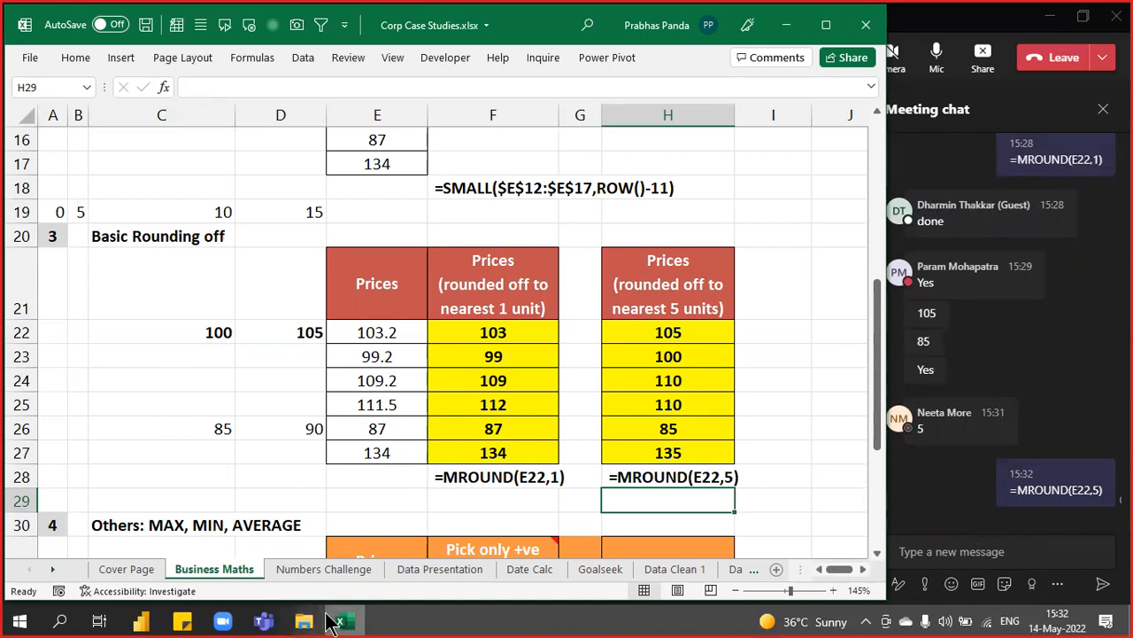
Switch to the Teams meeting window and close the meeting chat
mouse_move(324, 622)
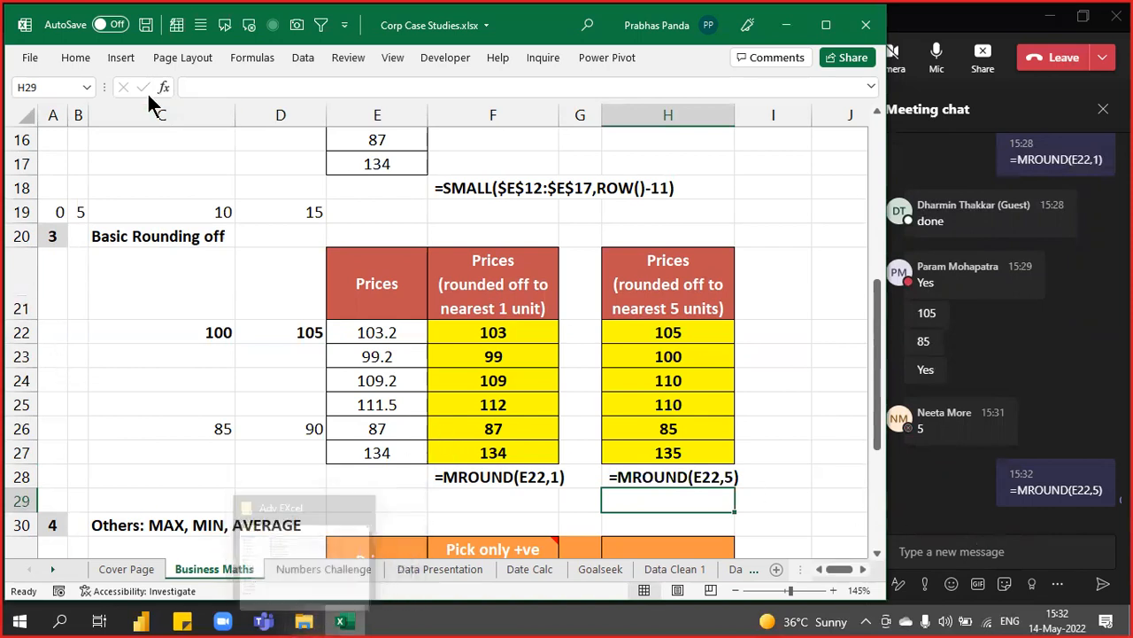
scroll(106, 179, down, 1)
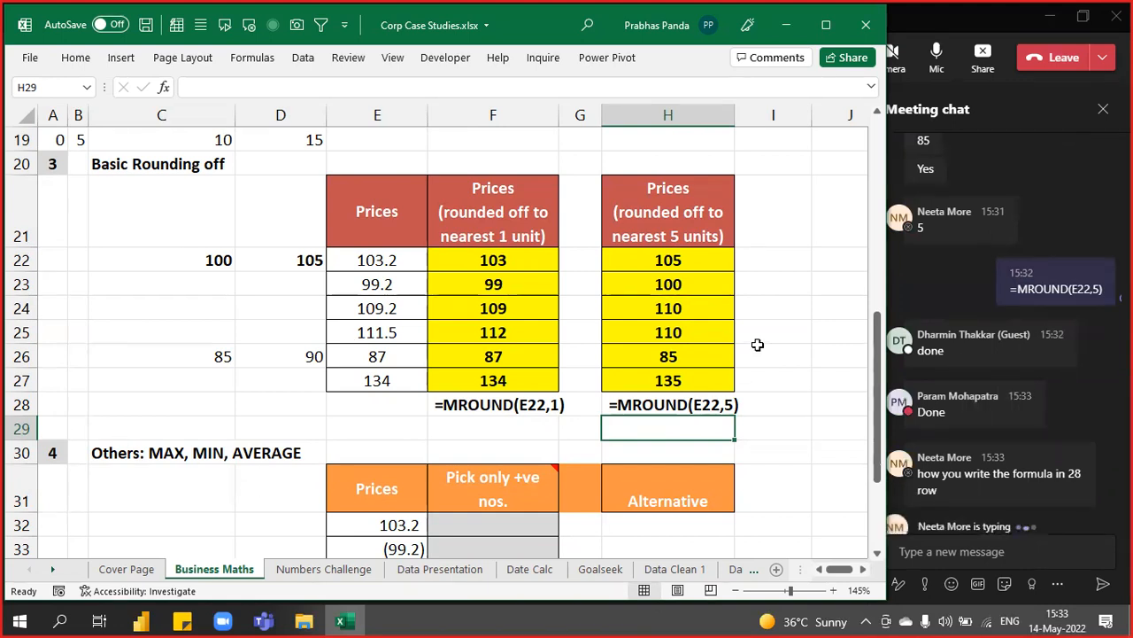
click(952, 33)
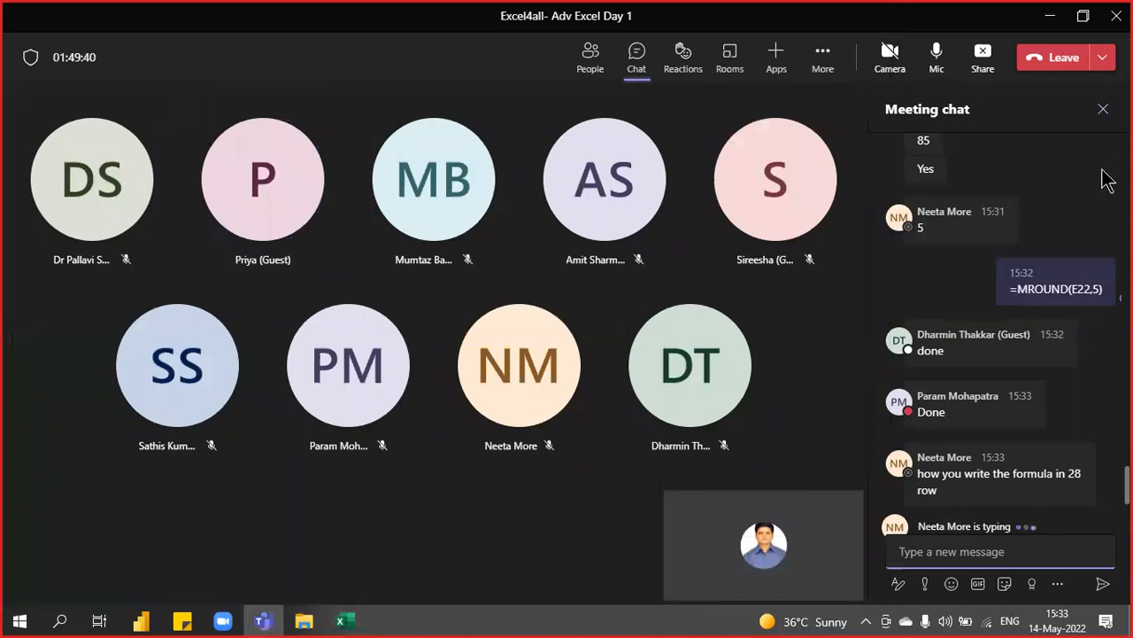
click(1102, 112)
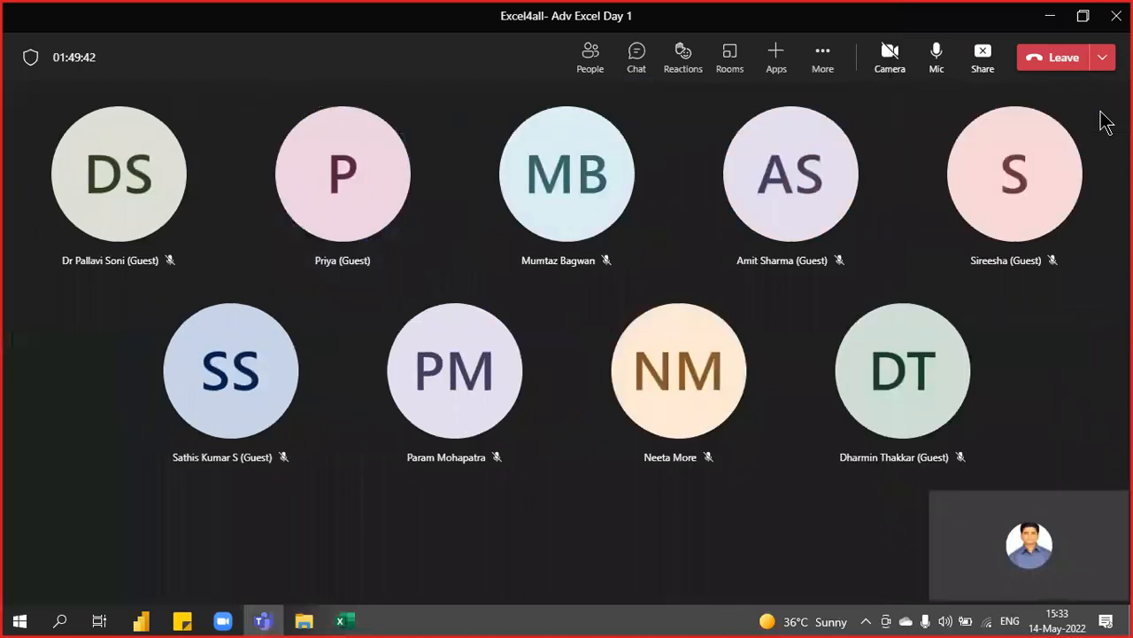
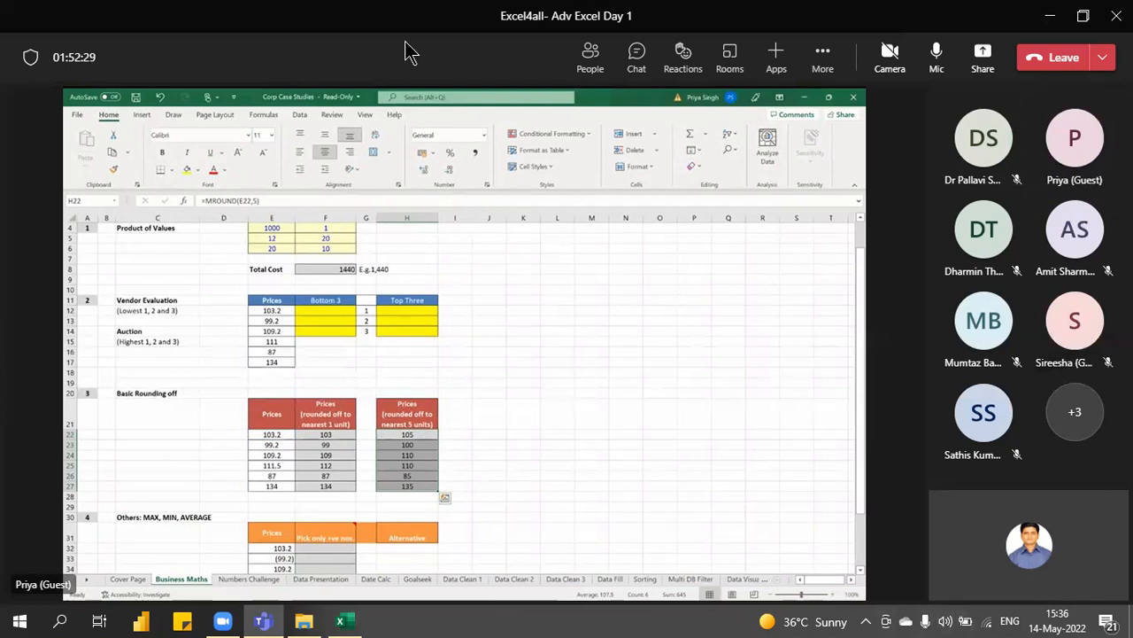
Share the screen in the Teams meeting and reopen the meeting chat
click(986, 55)
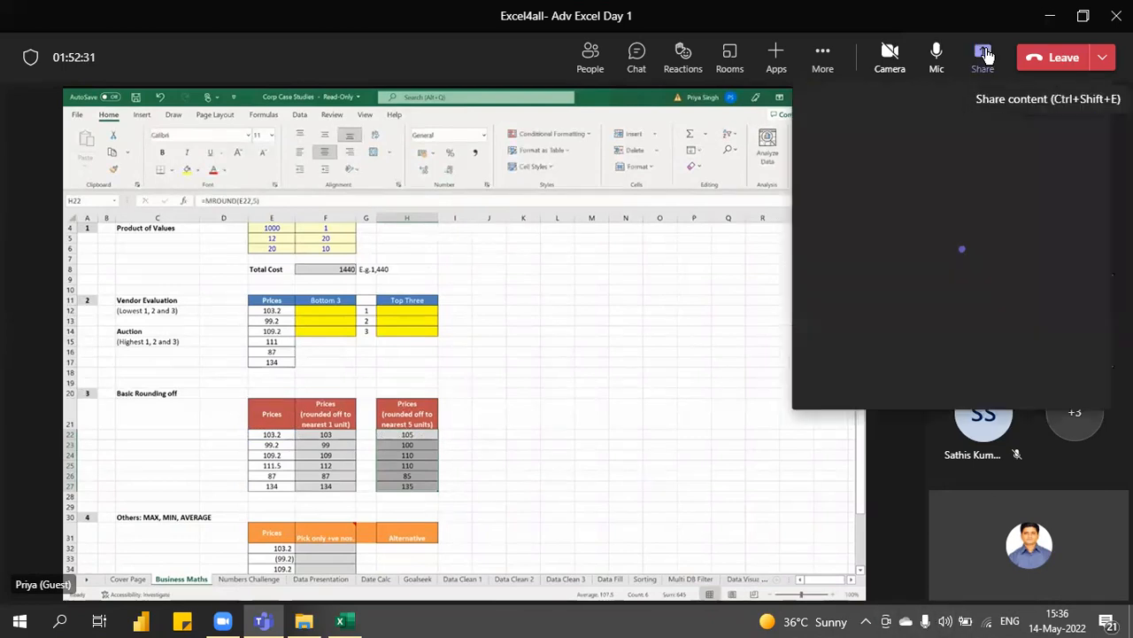
click(883, 259)
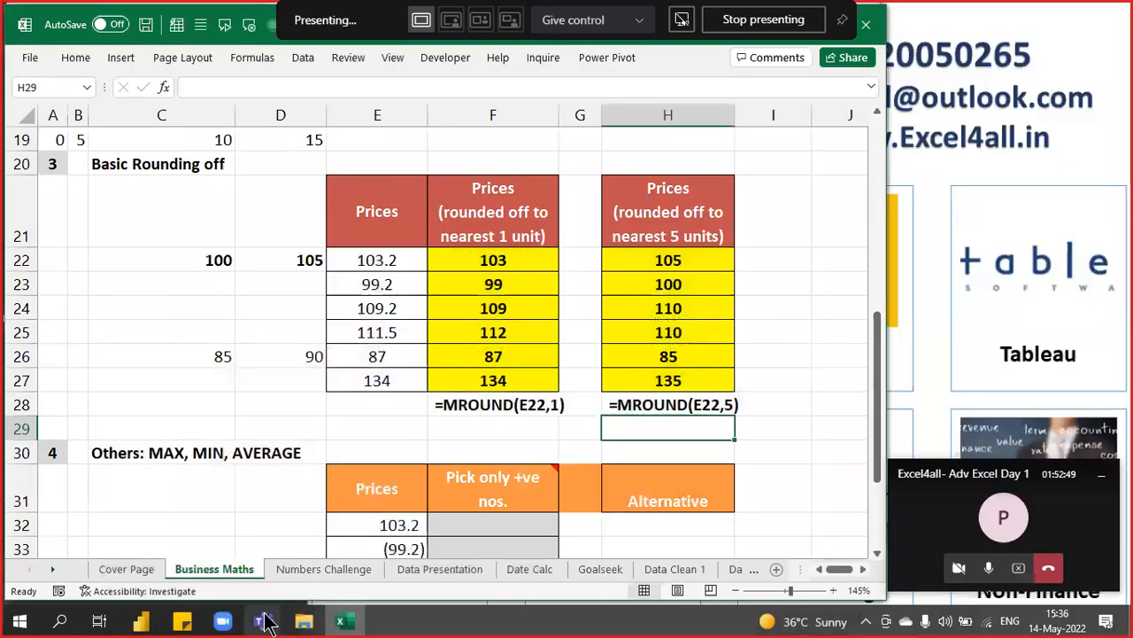
mouse_move(263, 620)
click(235, 556)
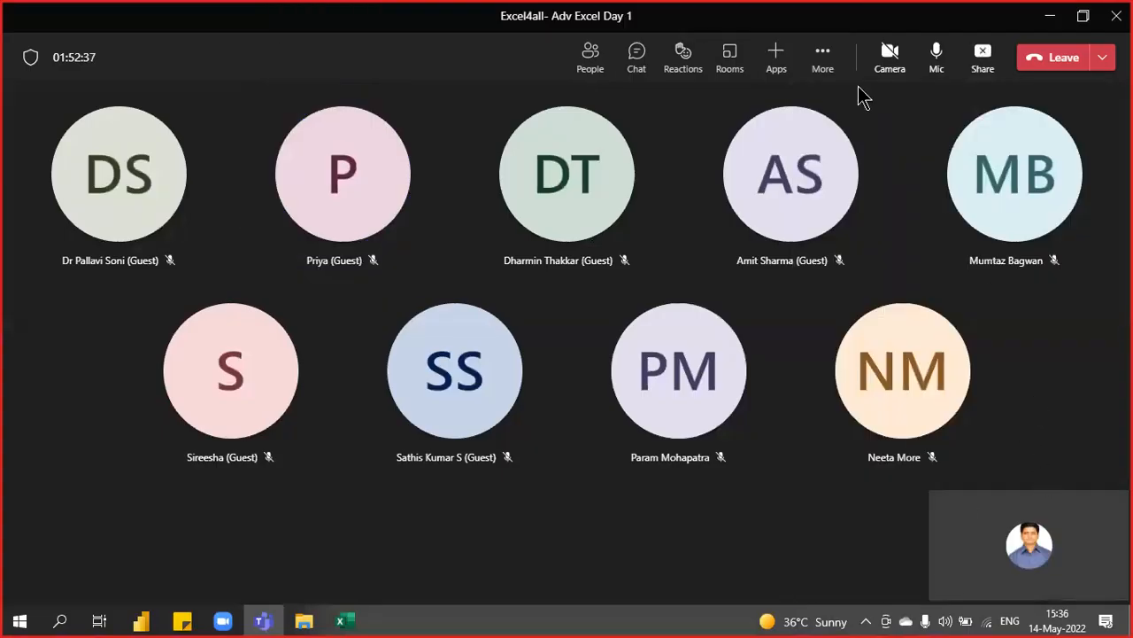
click(639, 56)
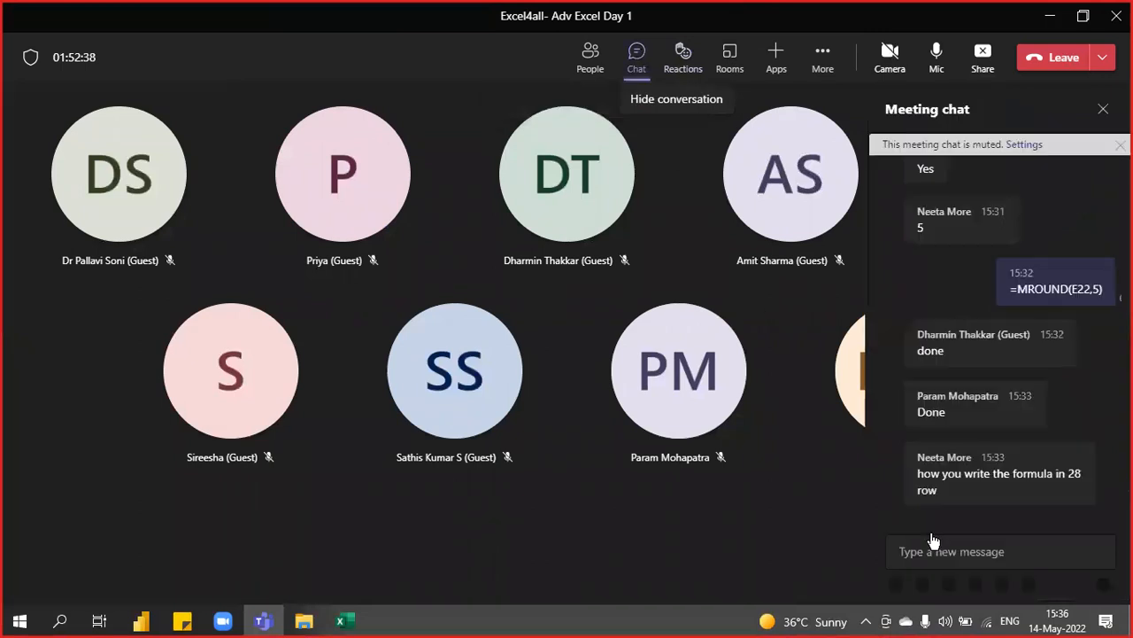
Switch to the Excel workbook and copy the formula text of F22, leaving the cell's contents as they are
click(347, 619)
scroll(490, 427, down, 1)
scroll(524, 309, up, 1)
click(519, 254)
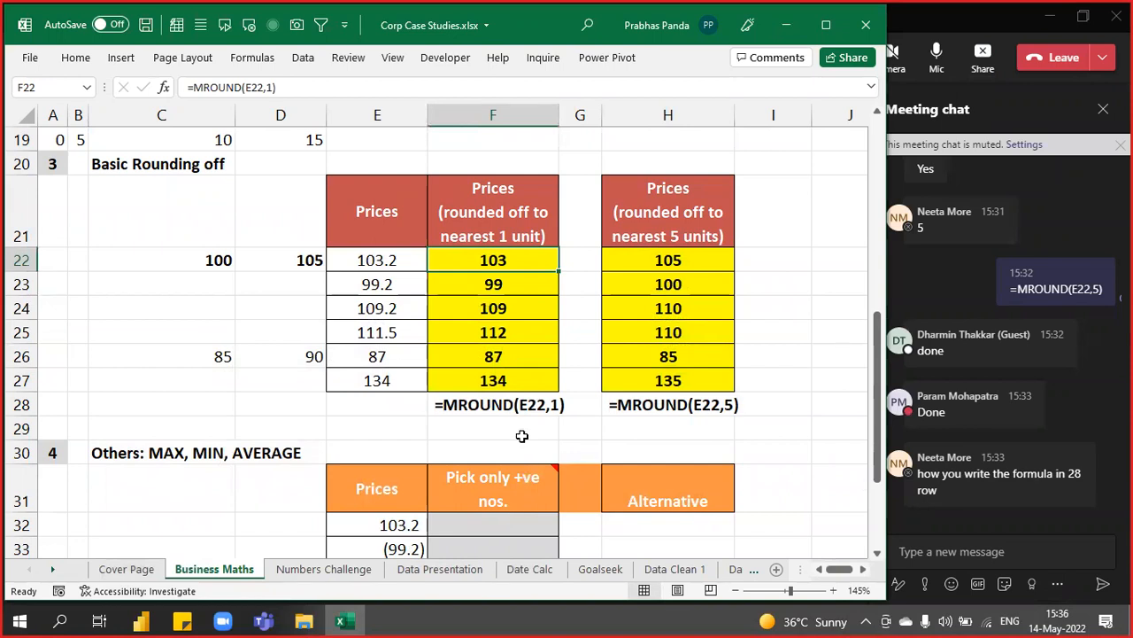
key(F2)
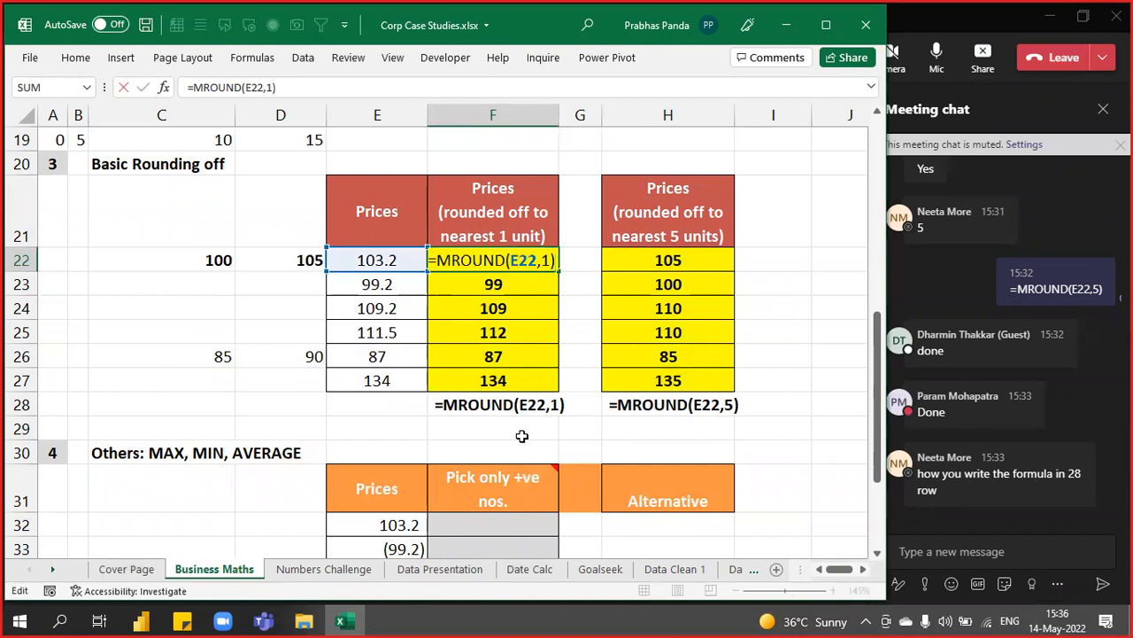
key(ctrl+a)
key(ctrl+c)
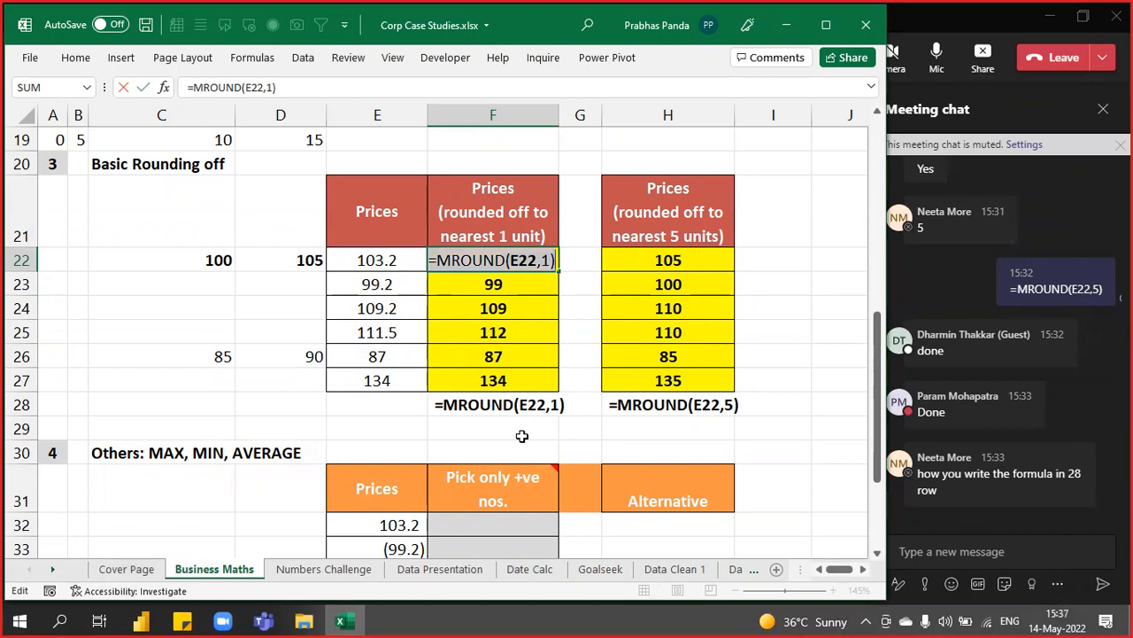
key(Escape)
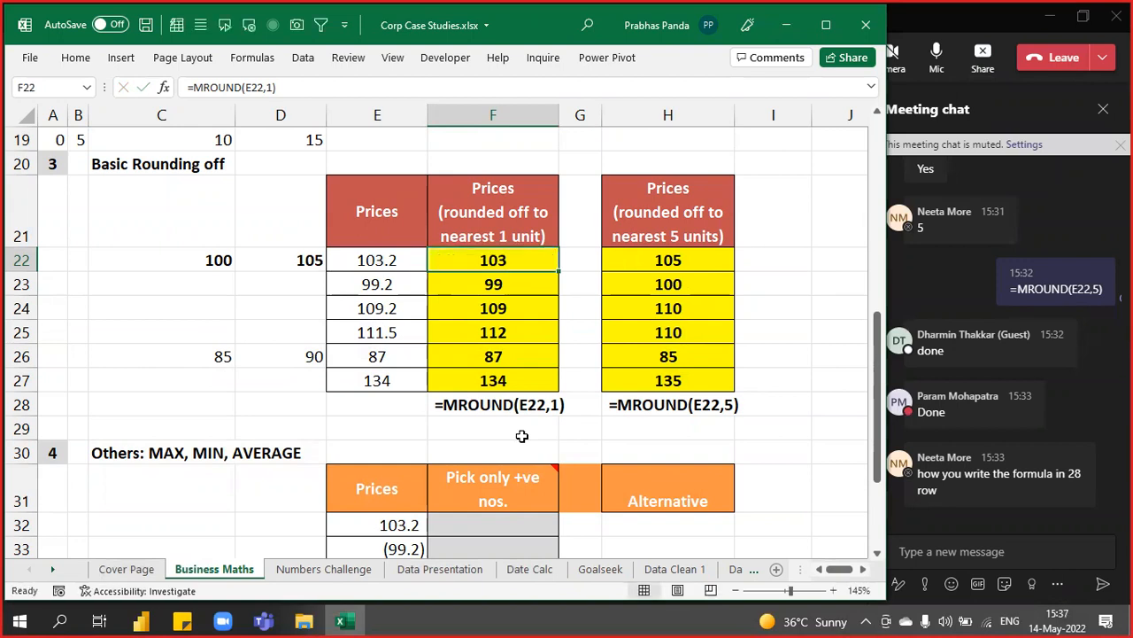
Try pasting the copied =MROUND(E22,1) as text into the empty cell J22, and clear the cell again
key(Right)
key(Right)
key(Right)
key(Right)
key(Right)
key(Right)
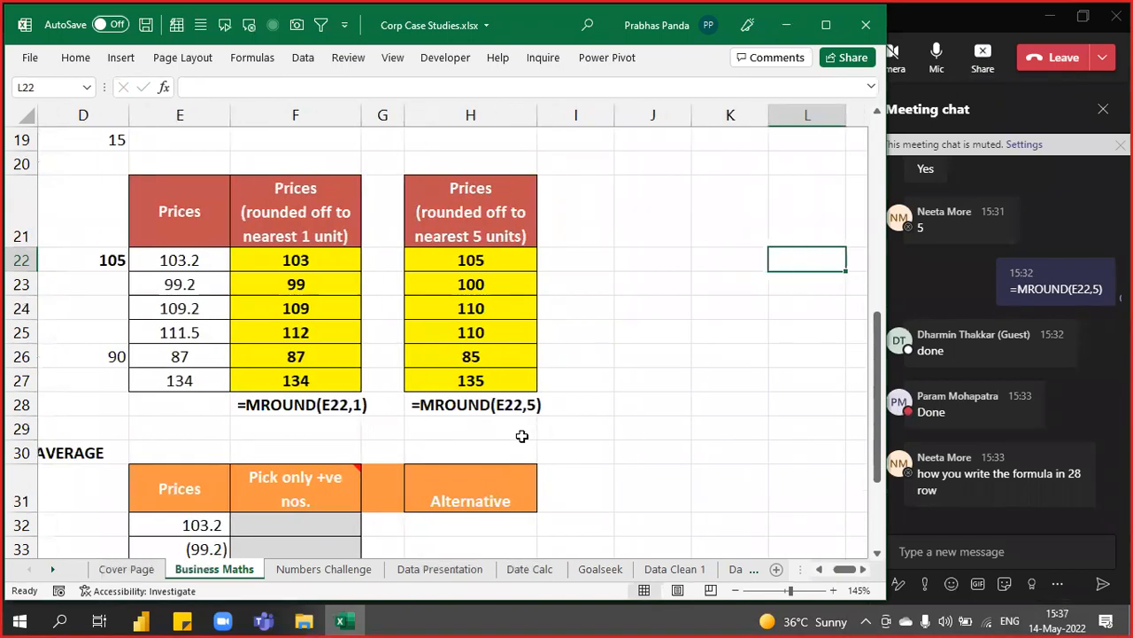
key(Left)
key(Left)
key(Left)
key(Right)
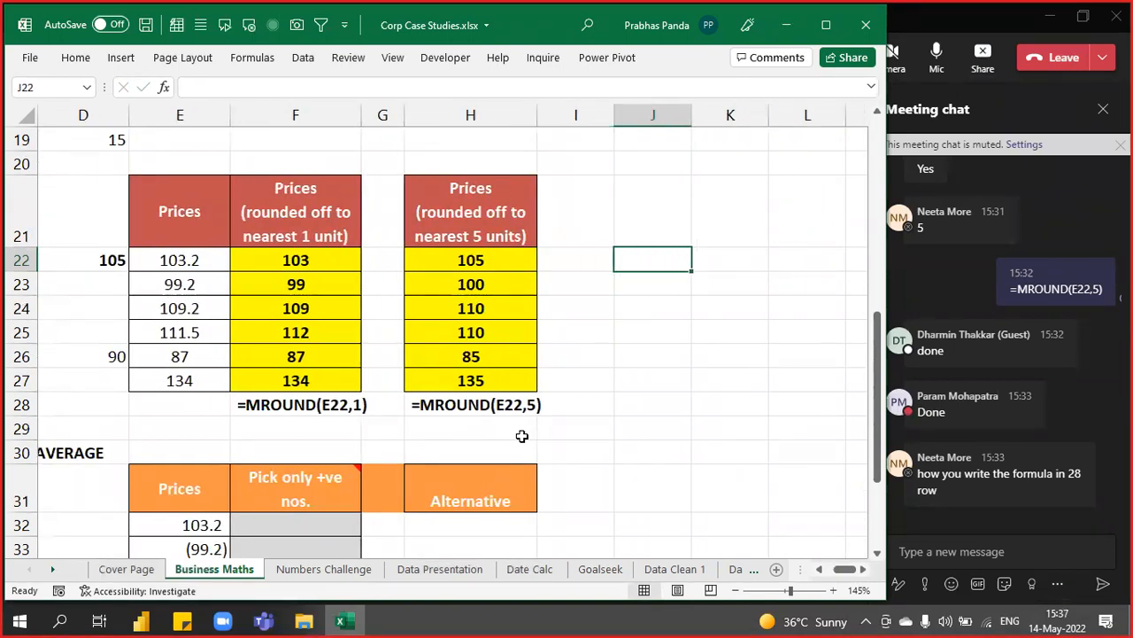
key(F2)
key(ctrl+v)
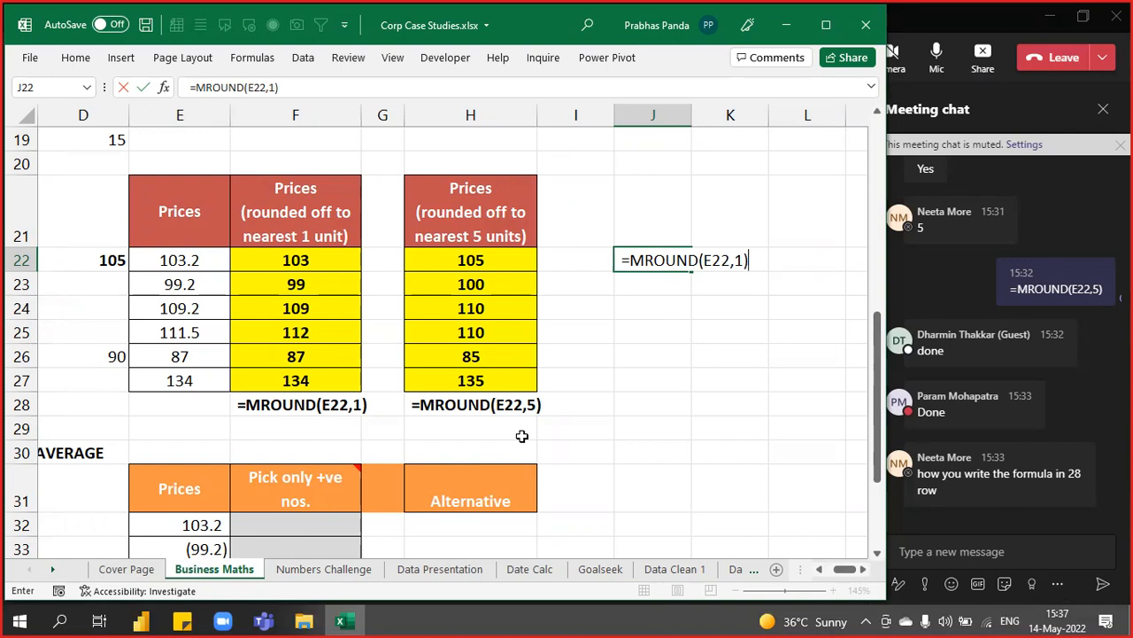
key(Return)
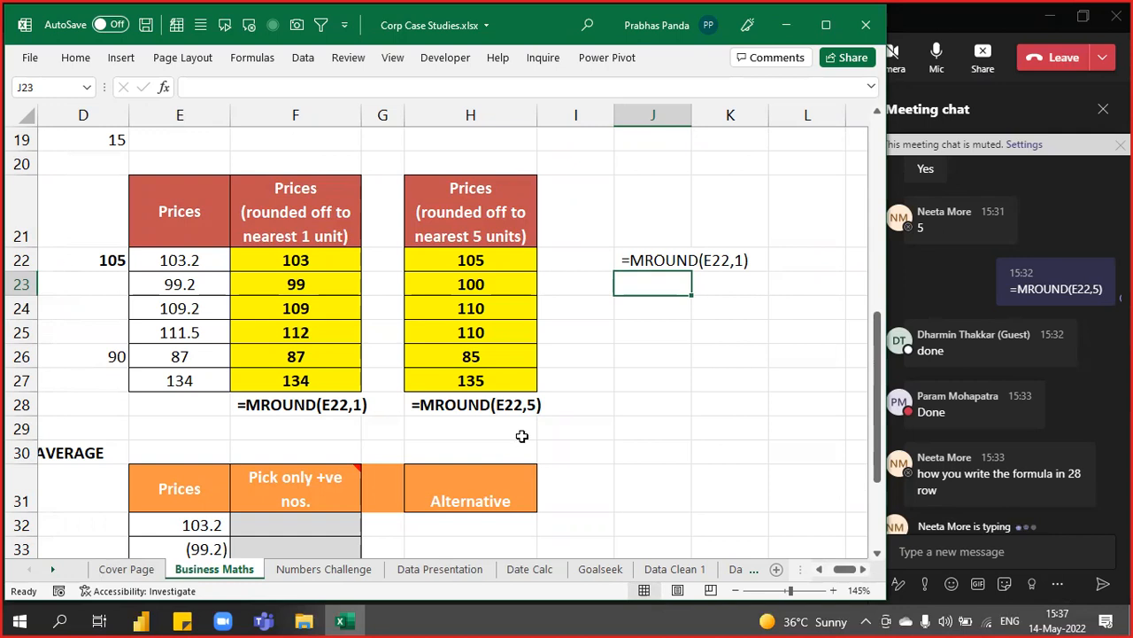
key(Up)
key(Delete)
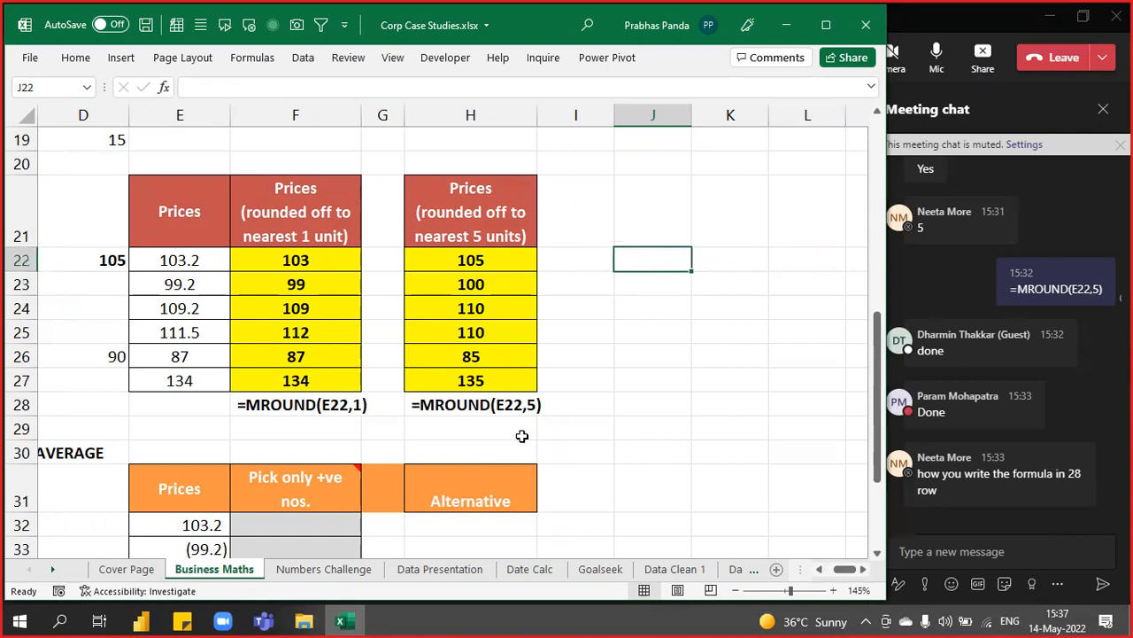
Go to section 4, Others: MAX, MIN, AVERAGE, and examine the prices in E32:E37
key(Left)
key(Left)
key(Left)
key(Left)
key(Left)
key(Left)
key(Left)
key(Left)
key(Left)
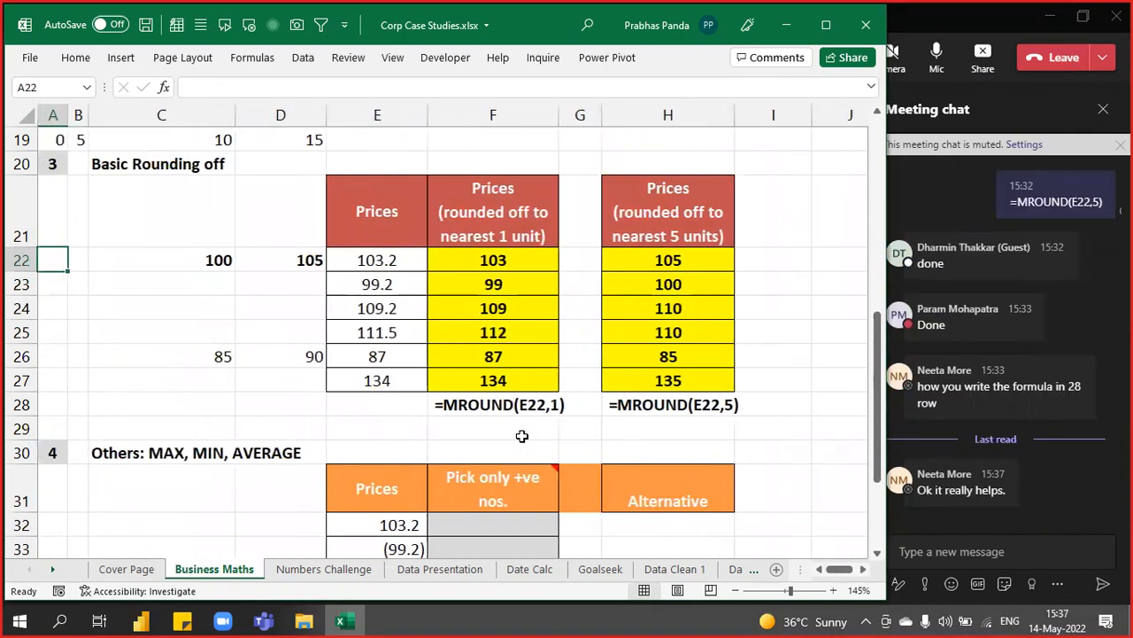
key(Down)
key(Down)
key(Down)
key(Down)
key(Down)
key(Down)
key(Down)
key(Down)
key(Down)
key(Down)
key(Down)
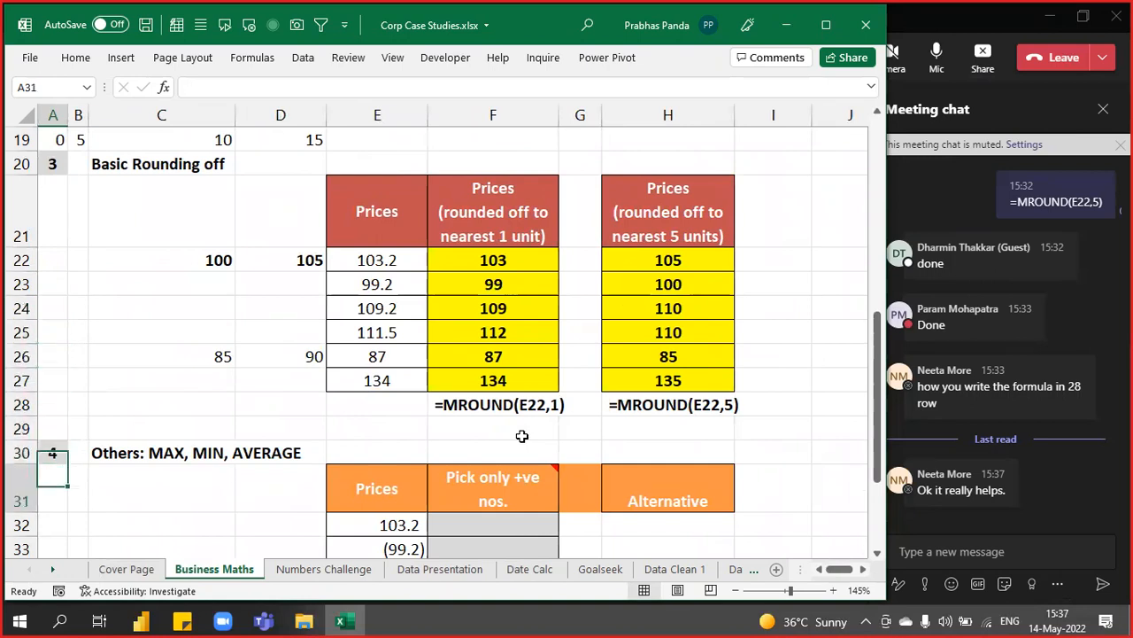
key(Down)
key(Down)
key(Down)
key(Down)
key(Down)
key(Down)
key(Down)
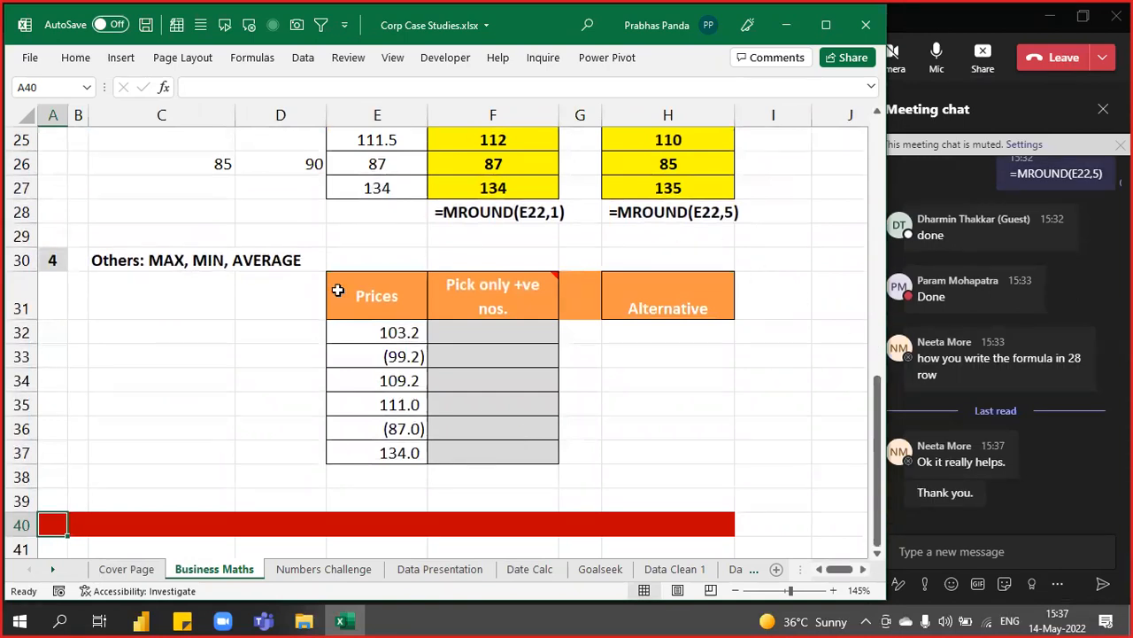
drag(393, 331, 363, 454)
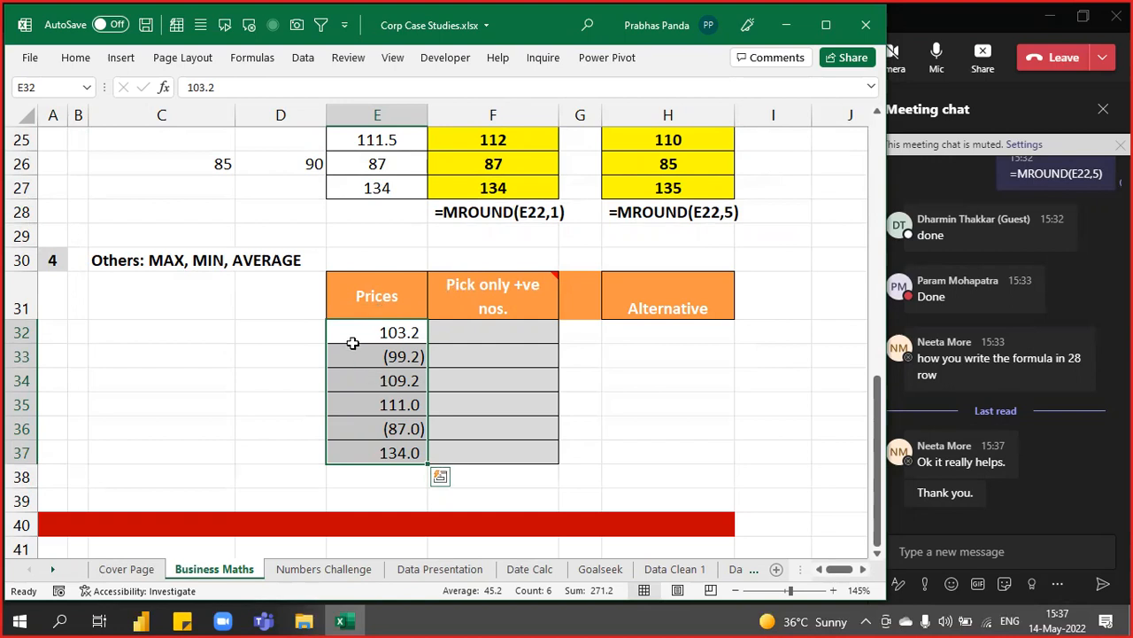
Fill the Pick only +ve nos. cells F32:F37 with yellow
drag(494, 327, 470, 451)
click(75, 60)
click(188, 124)
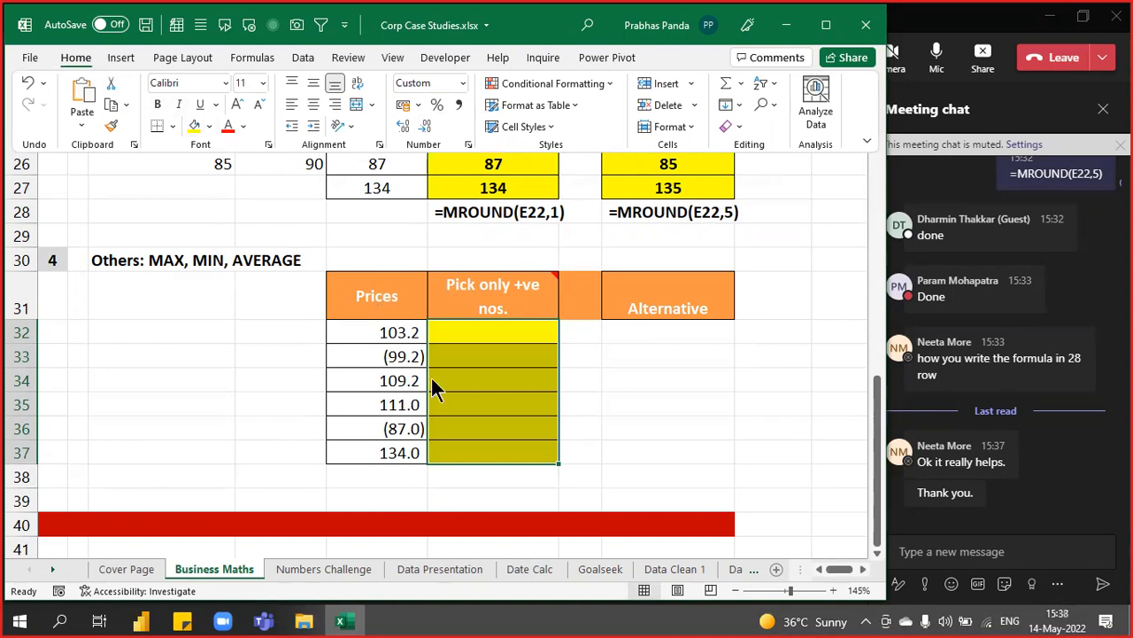
click(608, 384)
click(662, 405)
Review the prices in E32:E37 and look at their Quick Analysis formatting options without applying any
drag(494, 329, 465, 454)
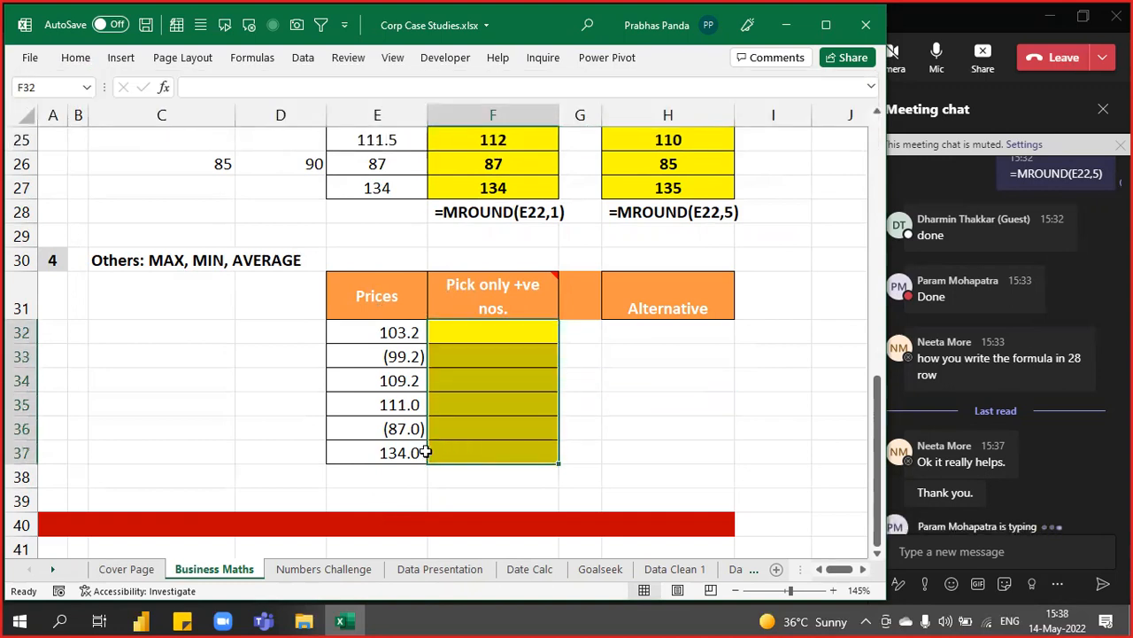
click(374, 334)
drag(375, 334, 348, 452)
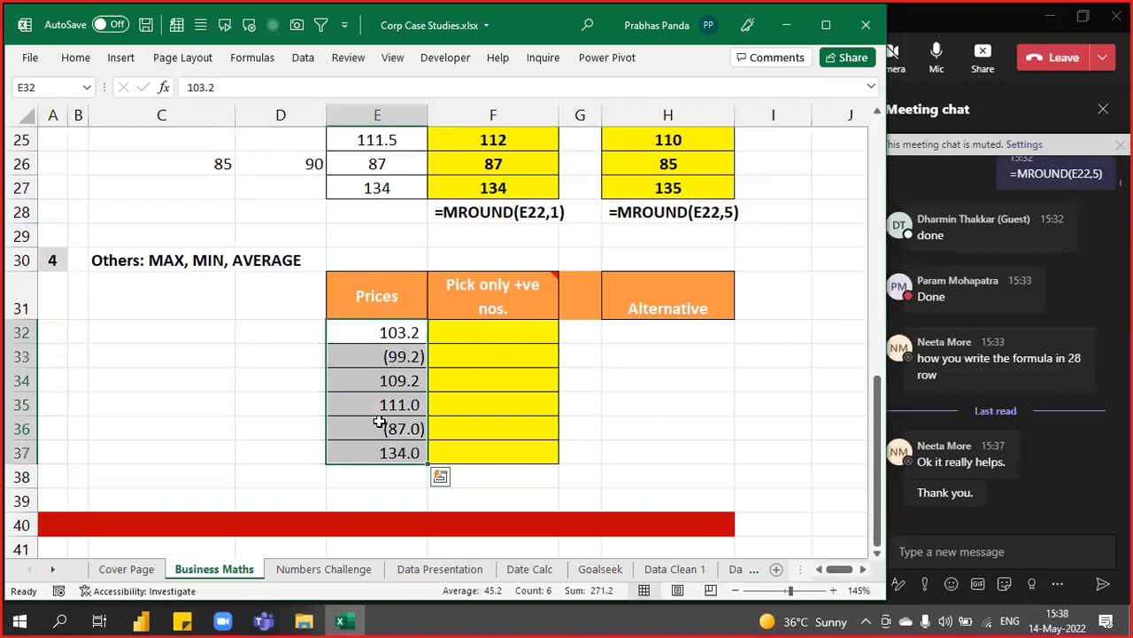
key(ctrl+q)
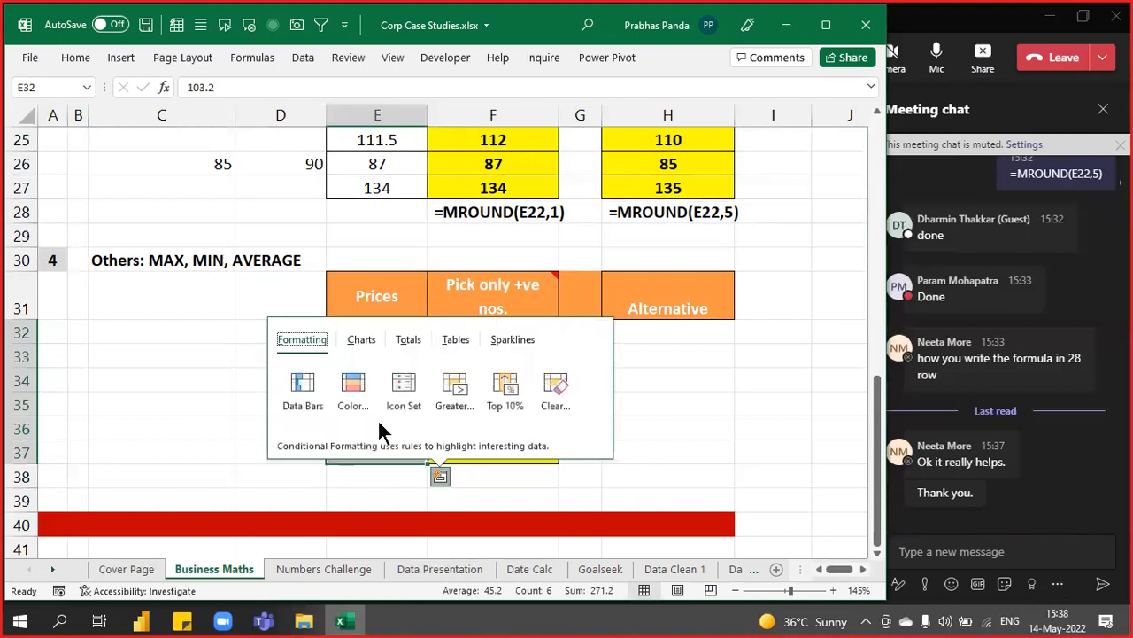
key(Escape)
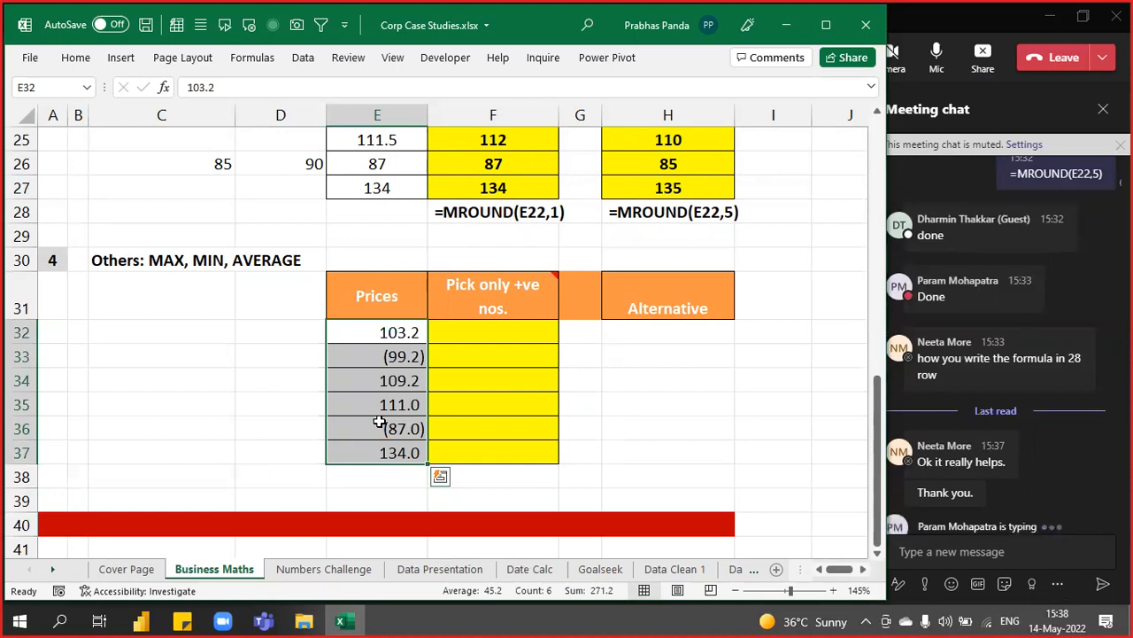
drag(374, 330, 353, 455)
click(383, 332)
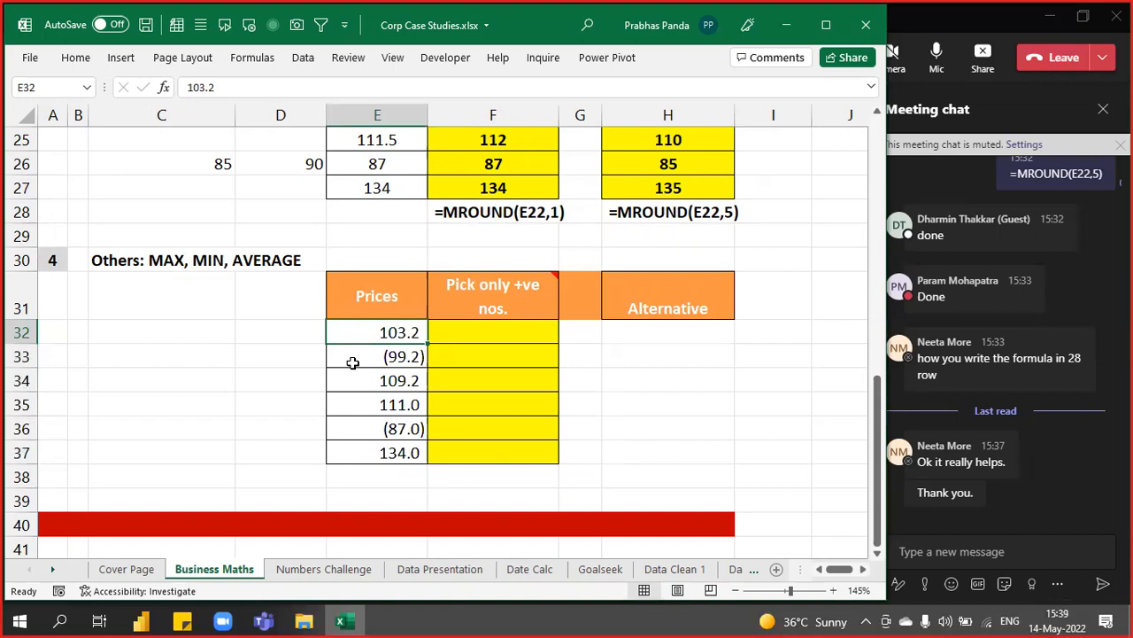
Enter =IF(E32>0,E32,"") across F32:F37 to pick only the positive prices, and make the cells bold
drag(526, 335, 532, 459)
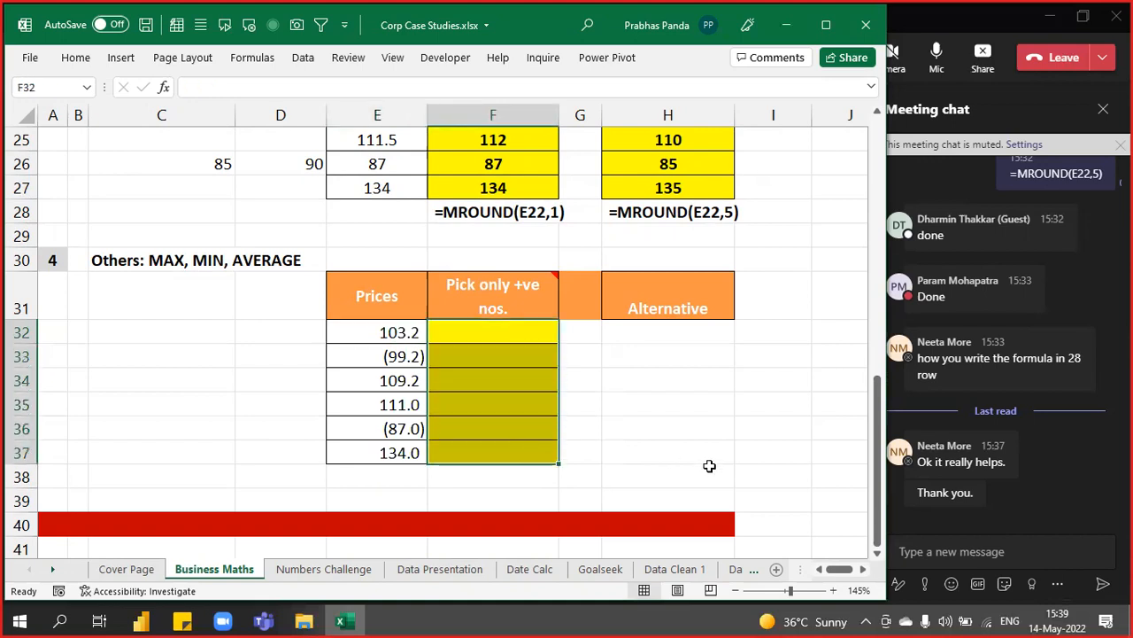
text(=IF()
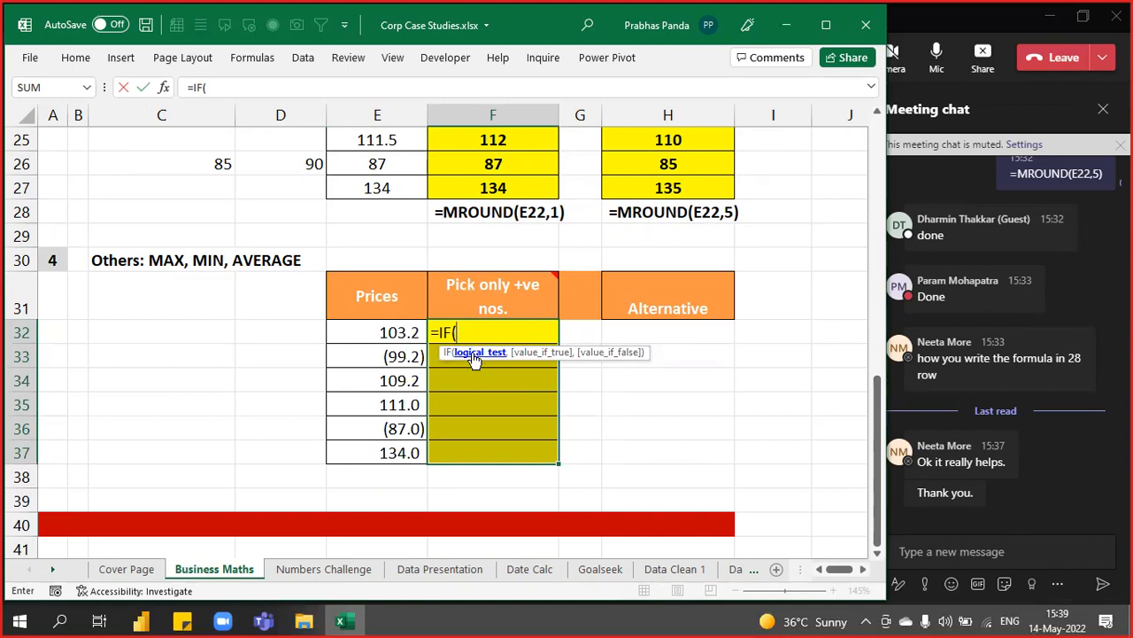
click(372, 333)
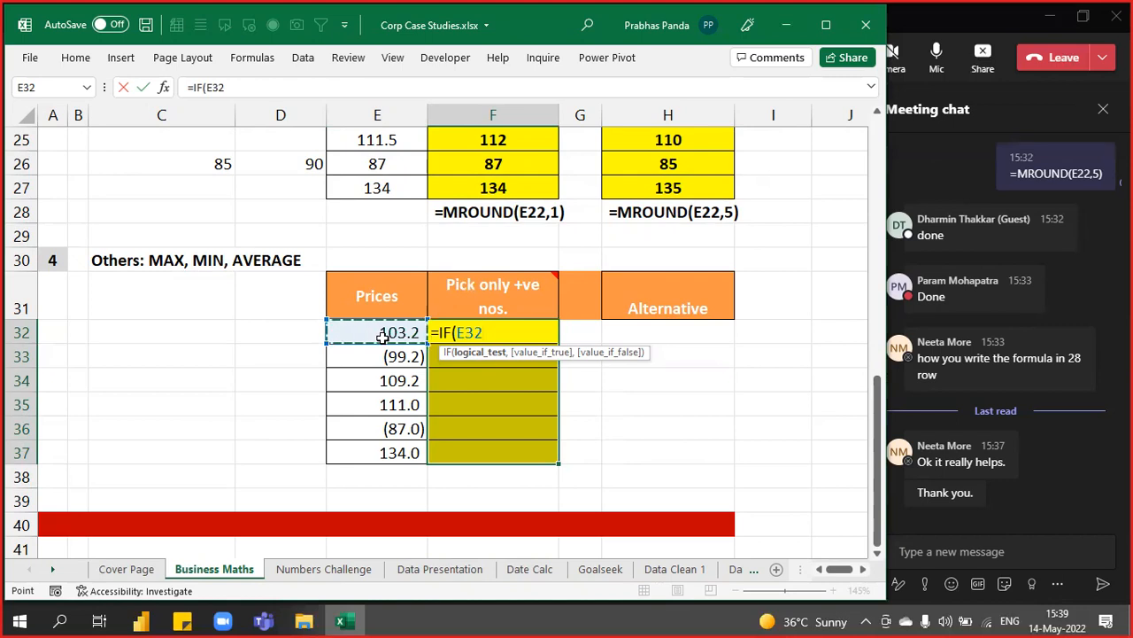
text(>0)
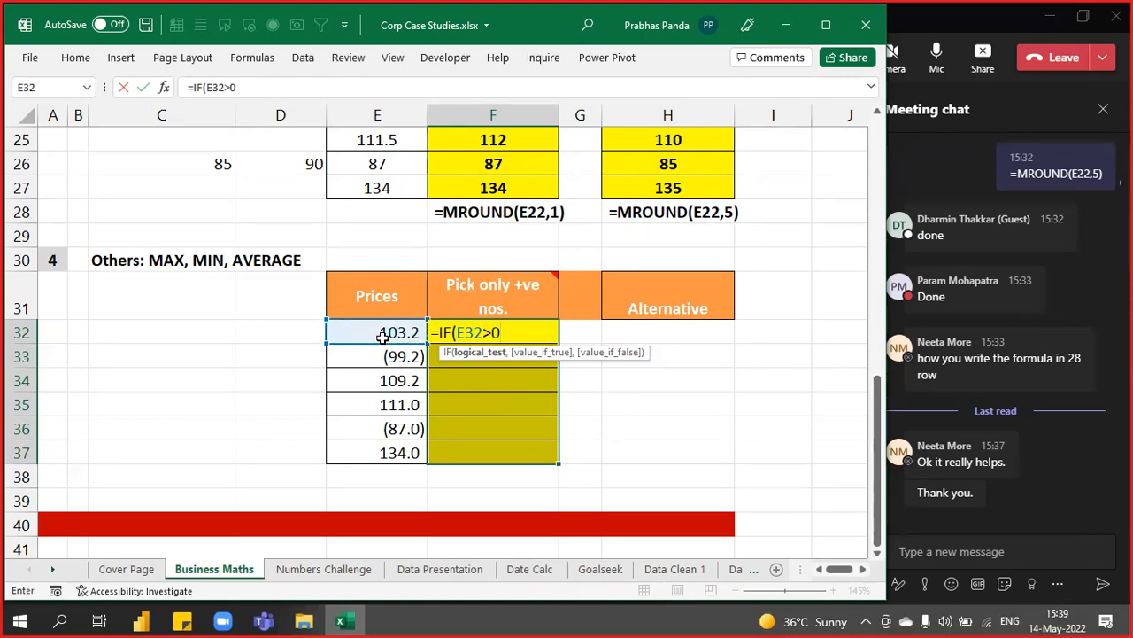
text(,)
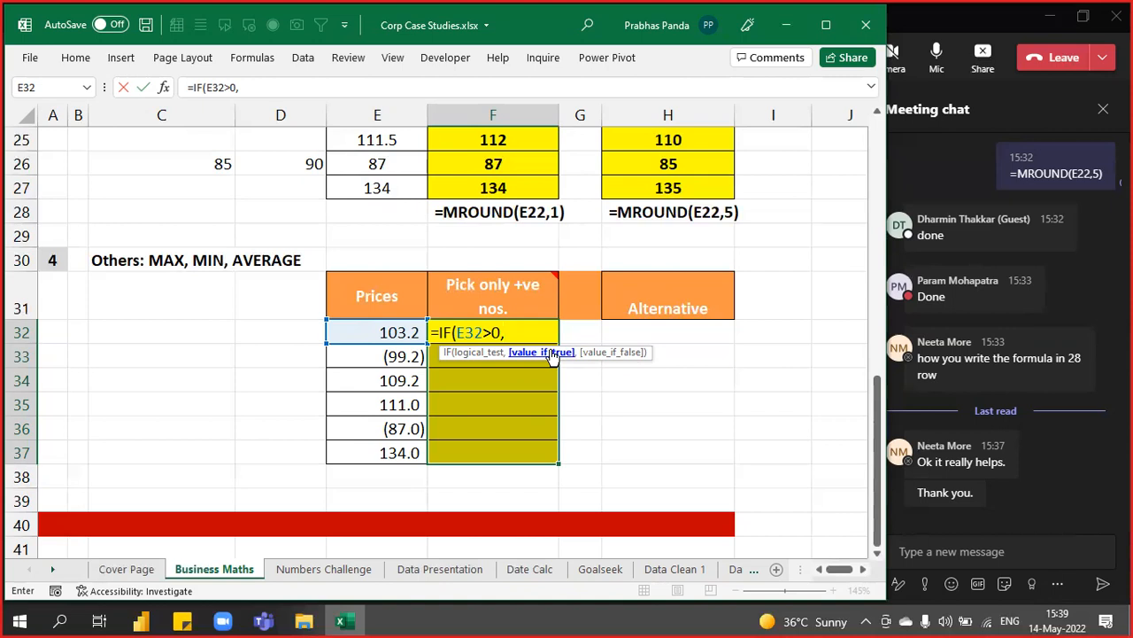
key(ctrl)
mouse_move(521, 311)
key(ctrl)
click(386, 330)
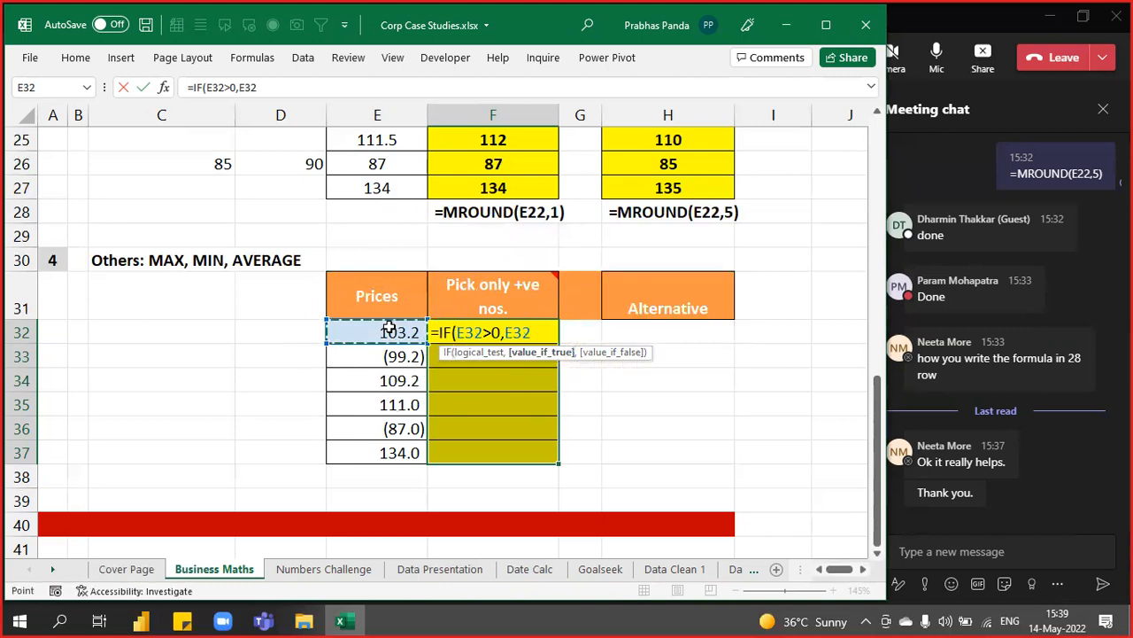
text(,)
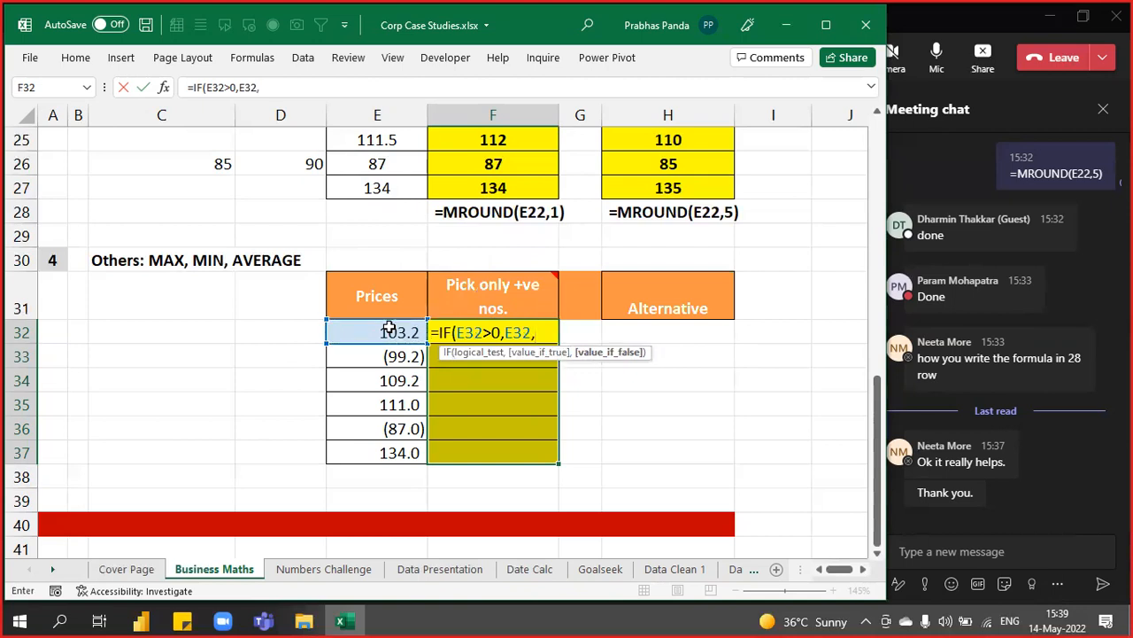
key(ctrl)
click(616, 354)
text("")
text())
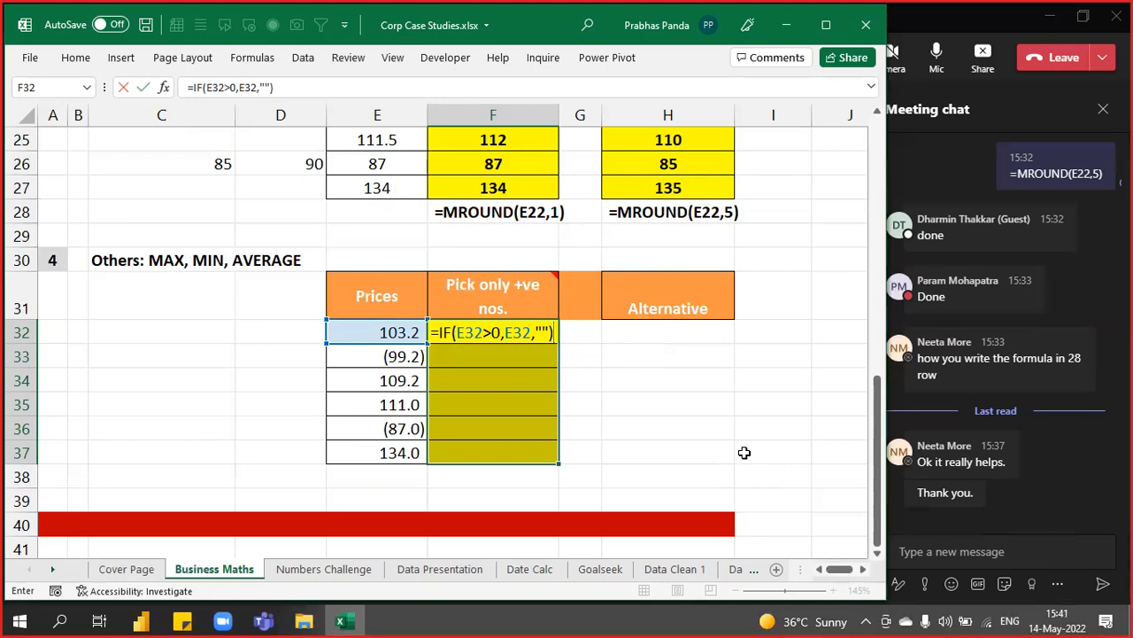
key(ctrl+Return)
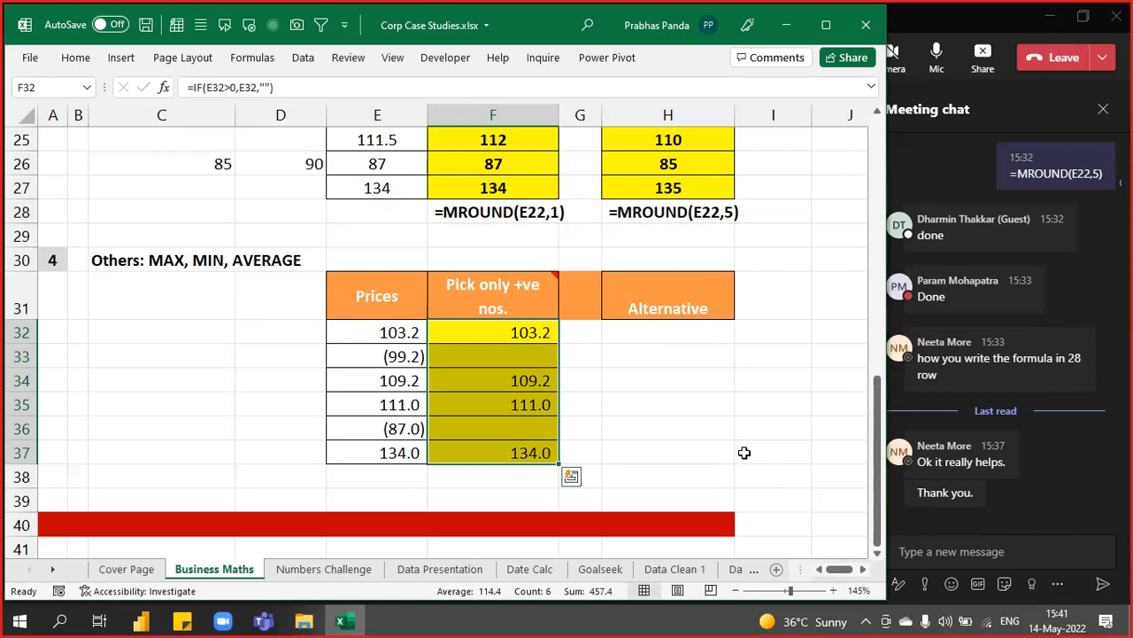
key(ctrl+b)
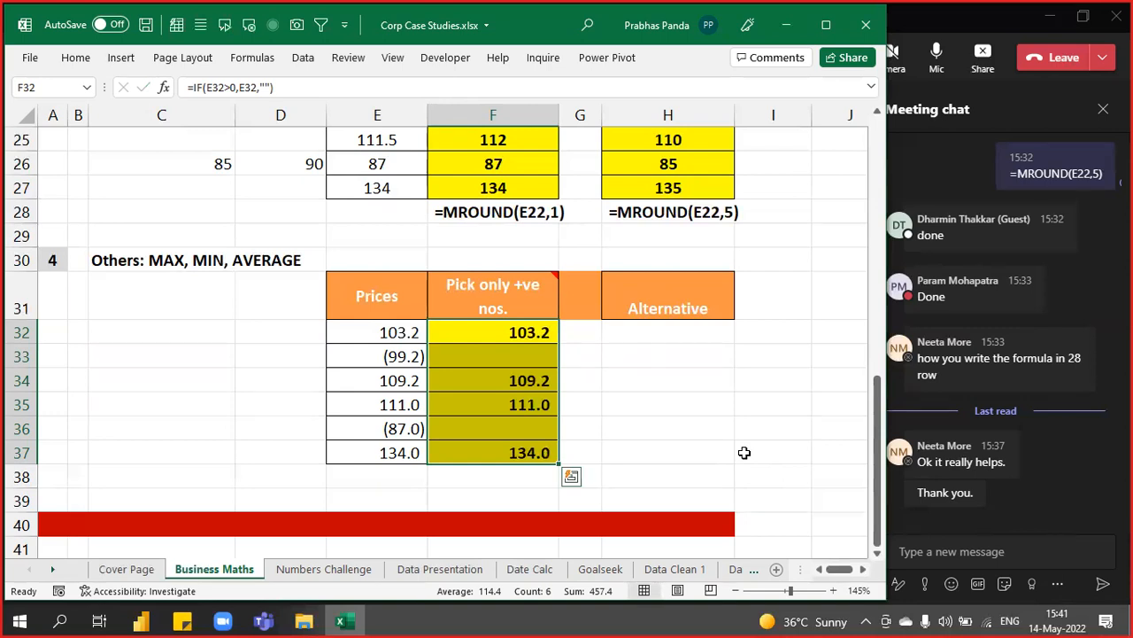
Write the formula =IF(E32>0,E32,"") as text in F38 below the picked prices
key(F2)
key(Down)
key(Down)
key(Down)
key(Down)
key(Down)
key(Down)
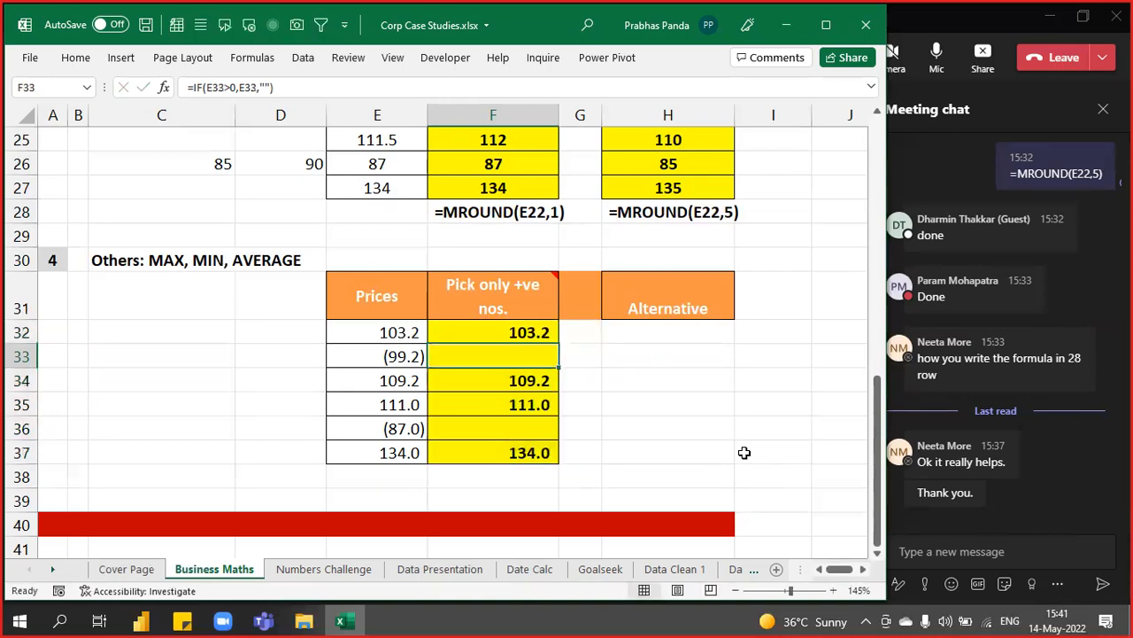
key(ctrl+v)
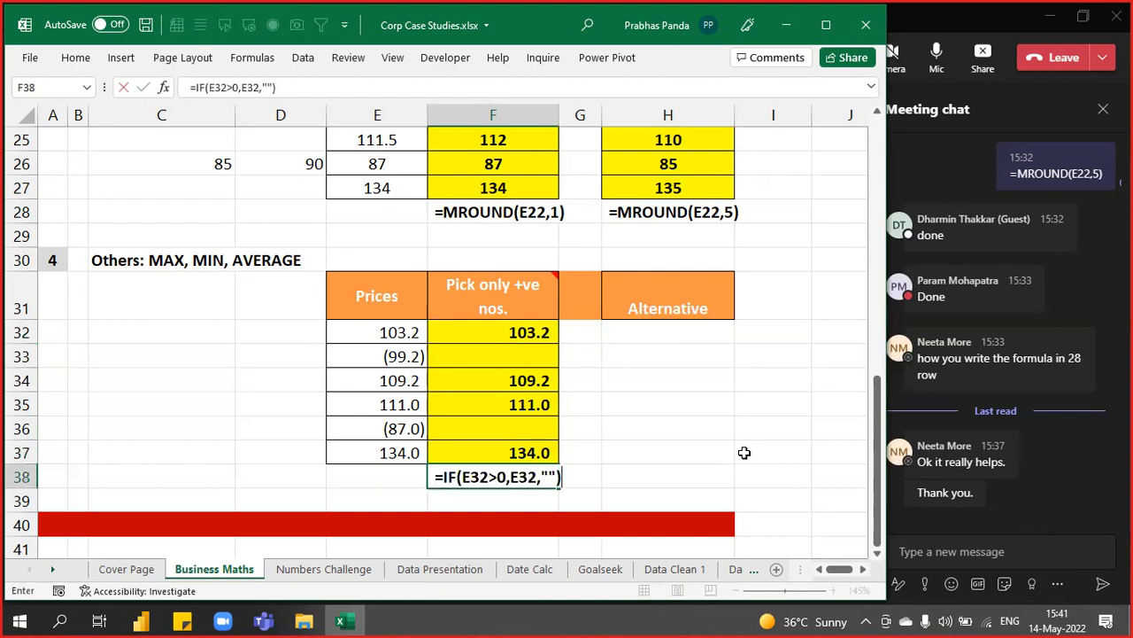
key(Return)
Send the formula =IF(E32>0,E32,"") to the Teams meeting chat and return to the Excel workbook
click(953, 553)
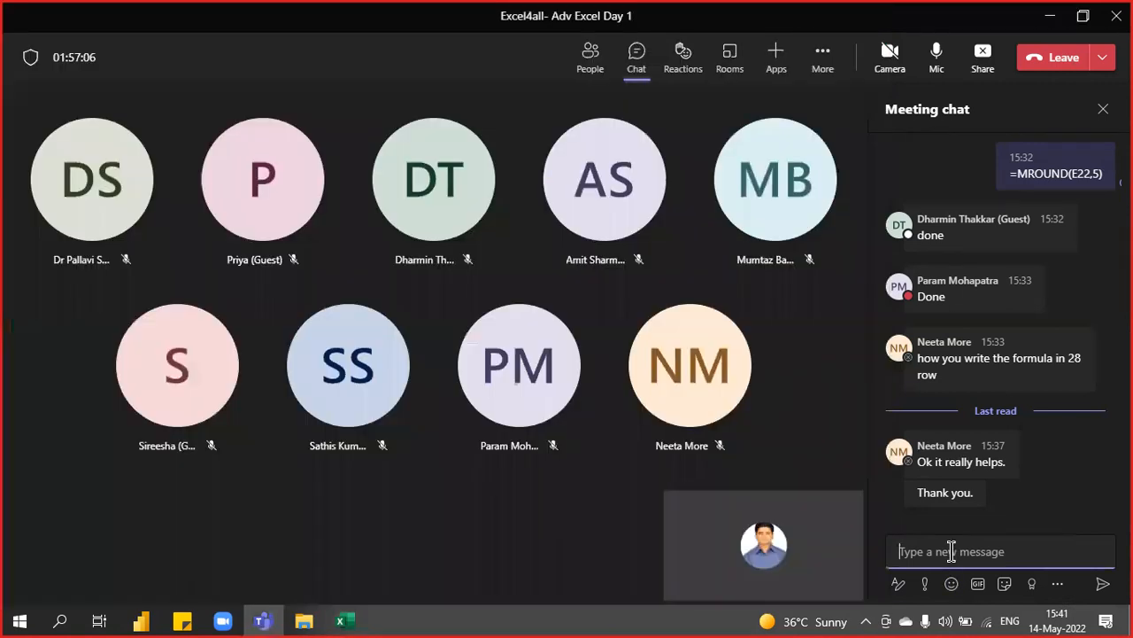
key(ctrl+v)
key(Return)
key(alt+Tab)
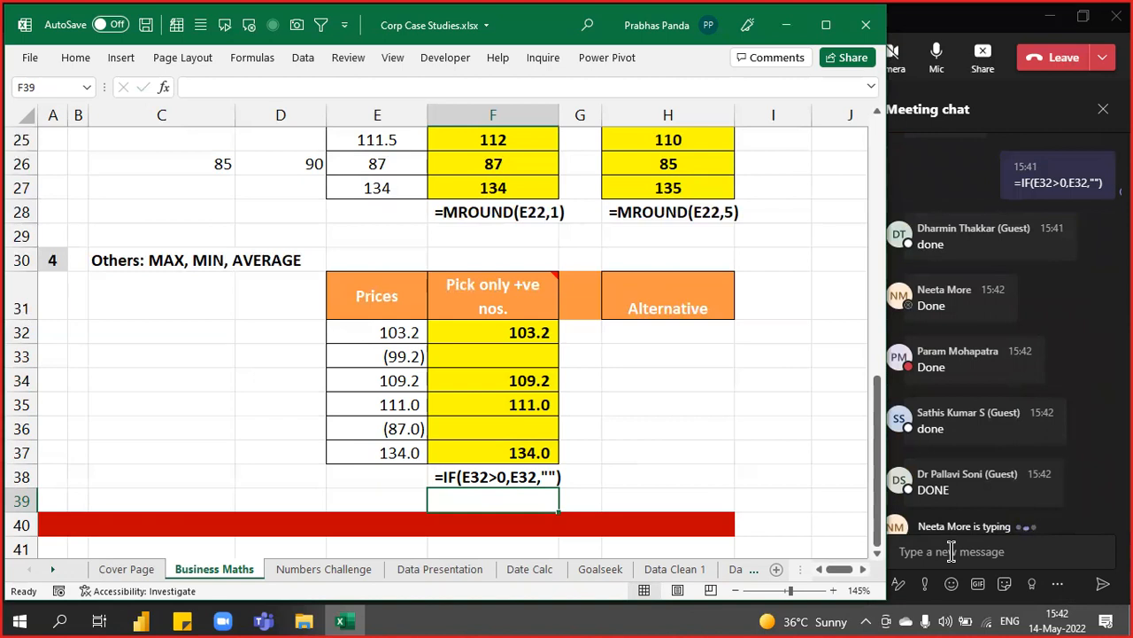
Enter =MAX(E32,0) across the Alternative cells H32:H37 and make them bold
click(515, 476)
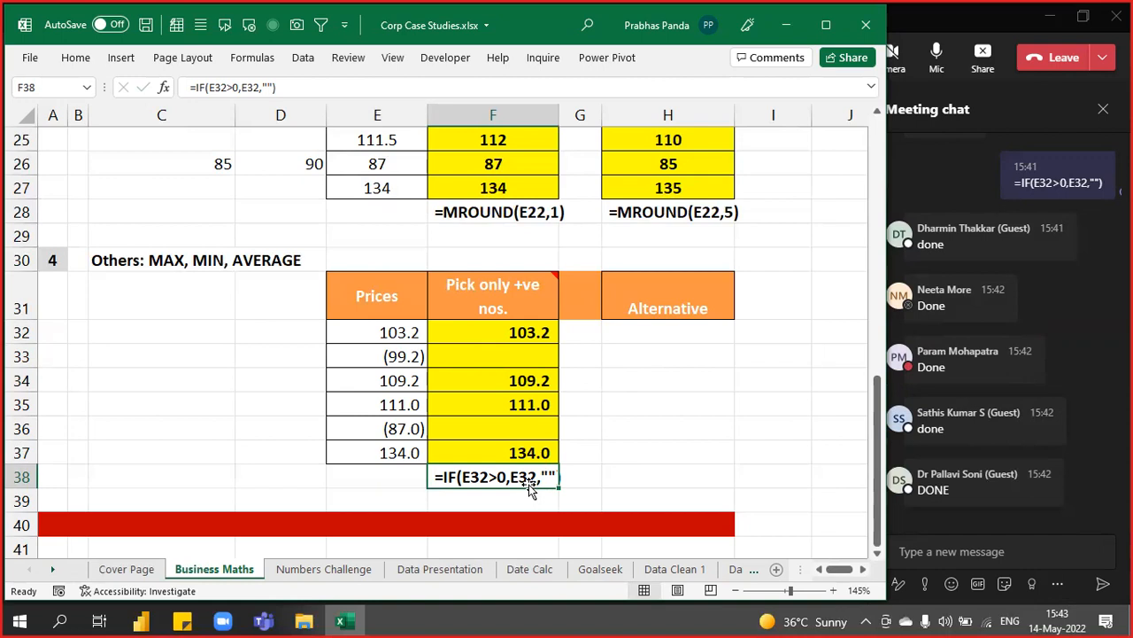
drag(658, 332, 653, 443)
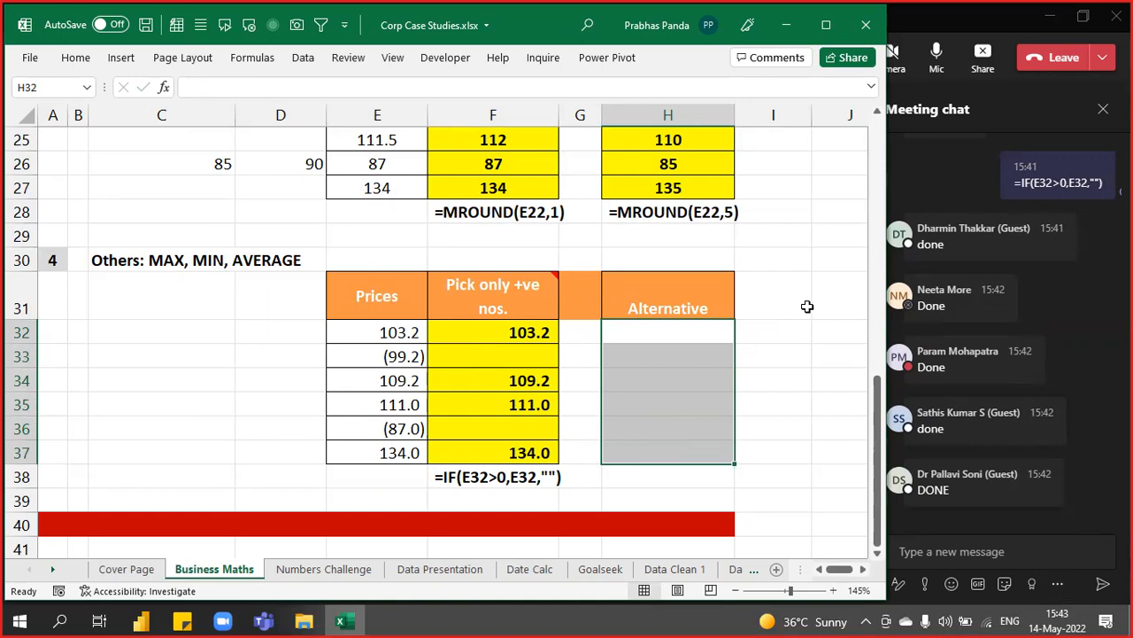
text(=MAX()
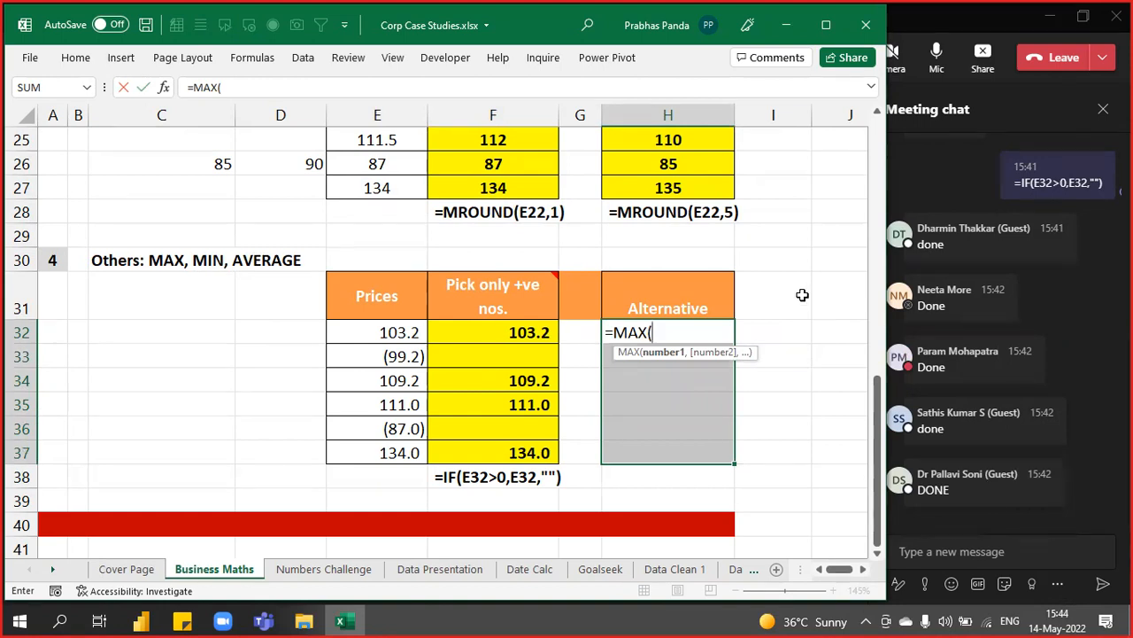
click(365, 331)
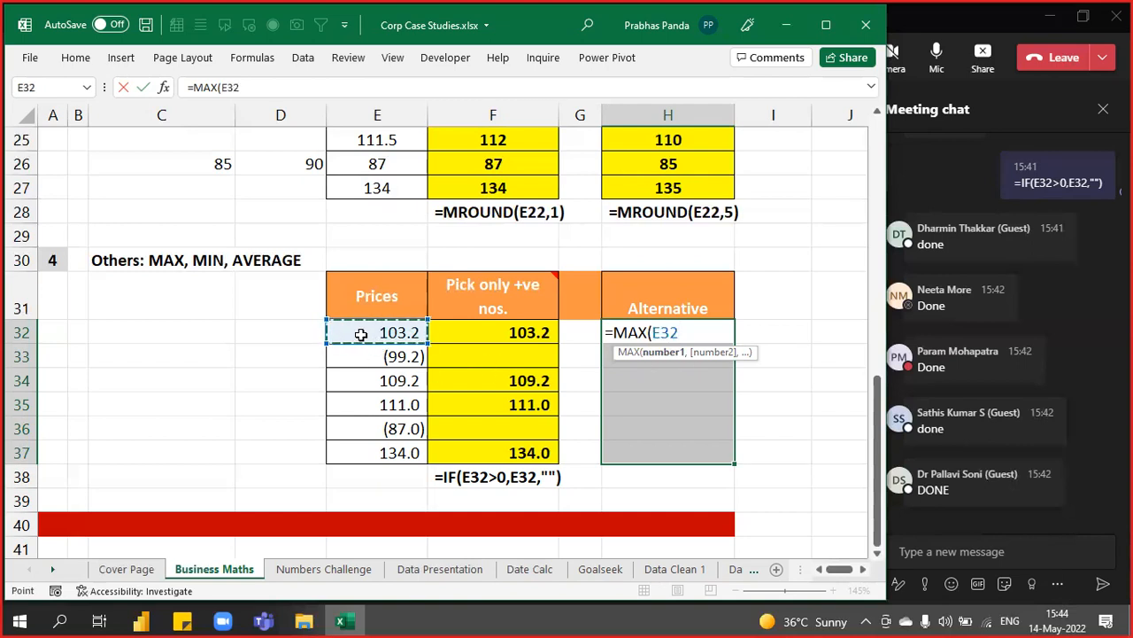
text(,)
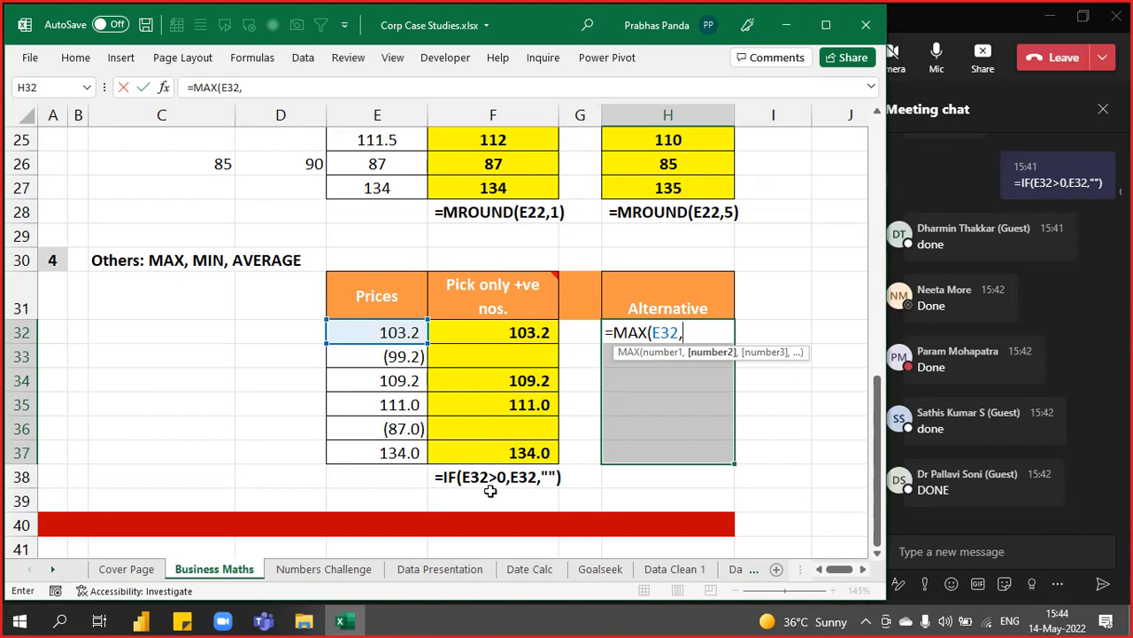
key(ctrl)
key(ctrl)
key(ctrl)
key(ctrl)
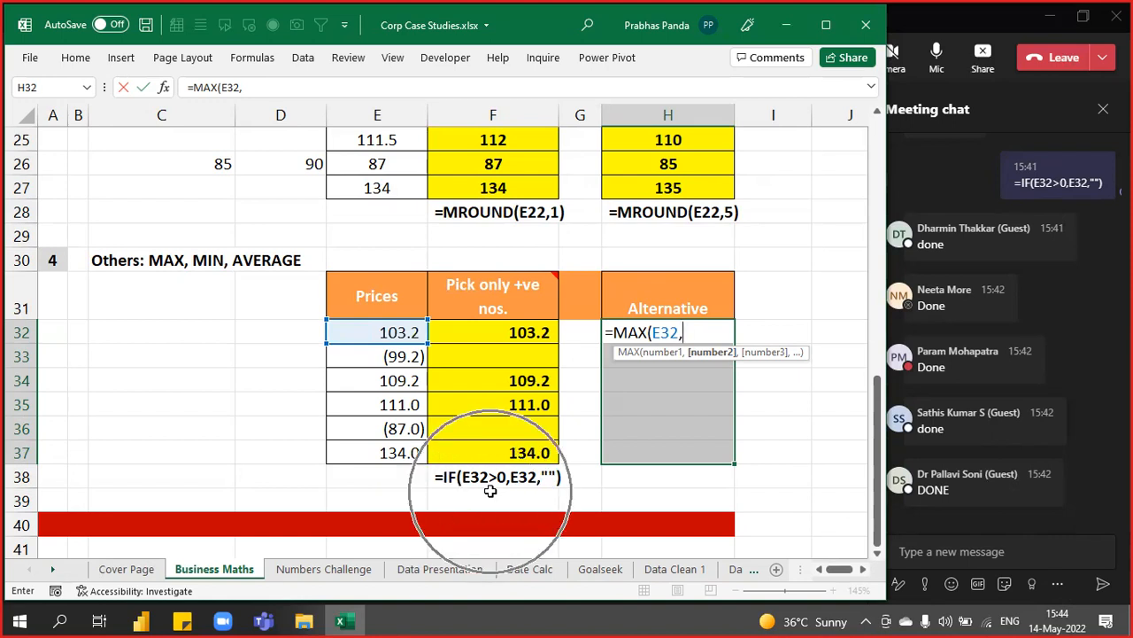
key(ctrl)
key(ctrl)
text(0)
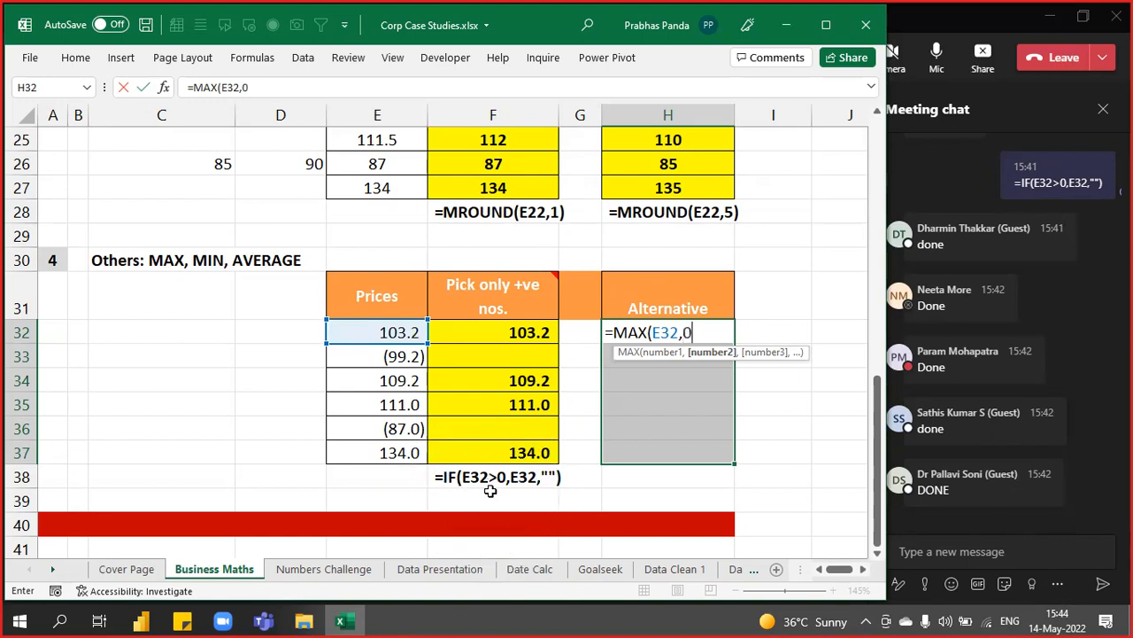
text())
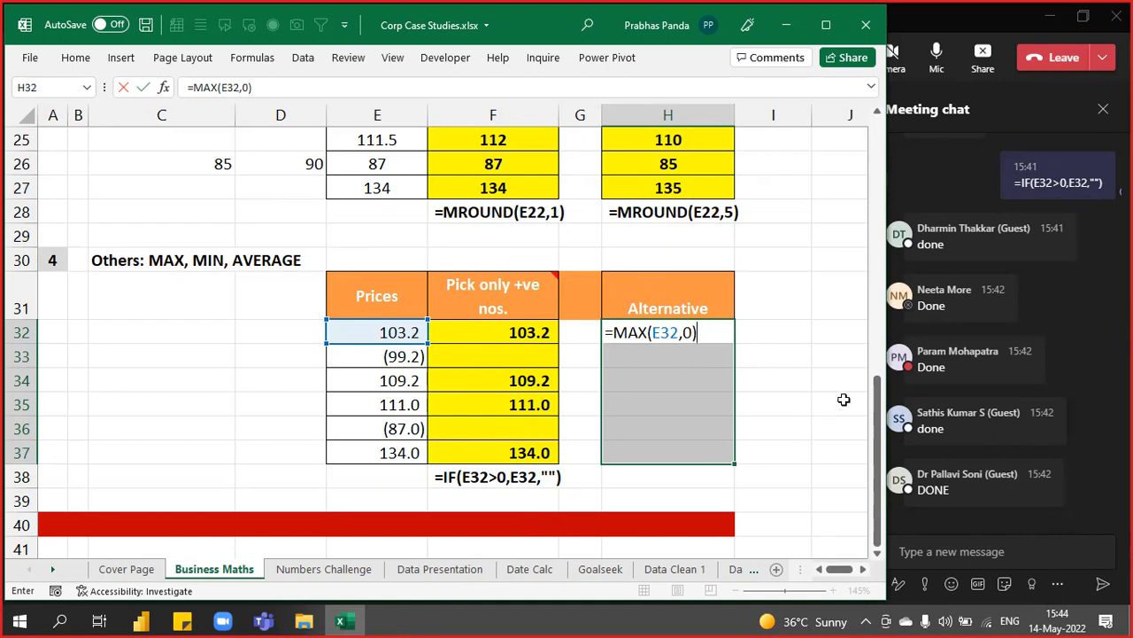
key(ctrl+Return)
key(ctrl+q)
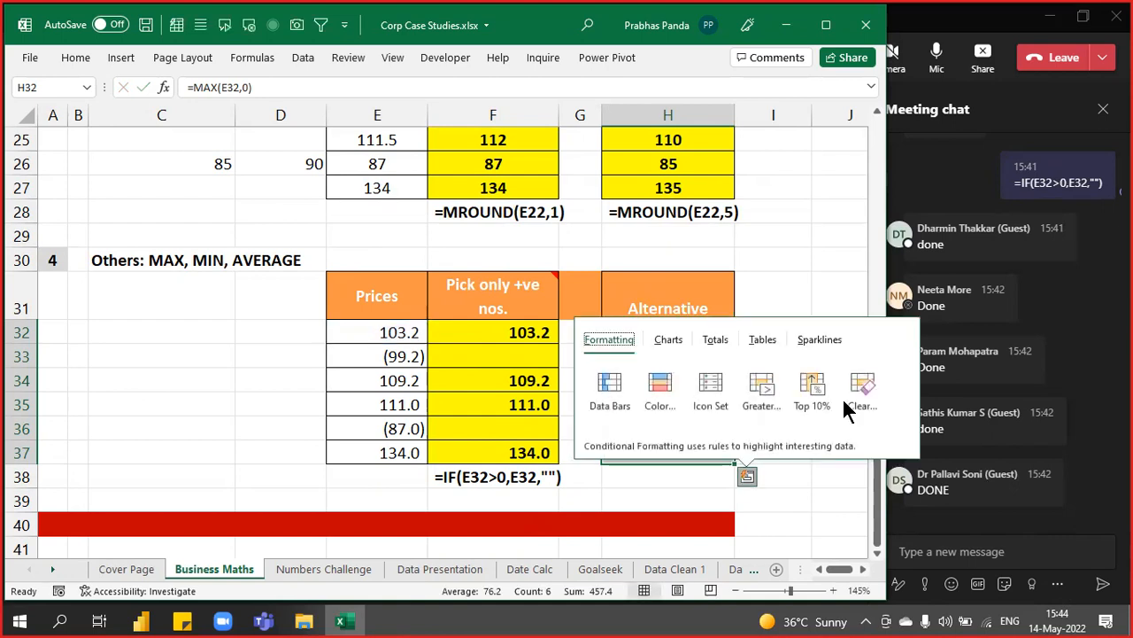
key(Escape)
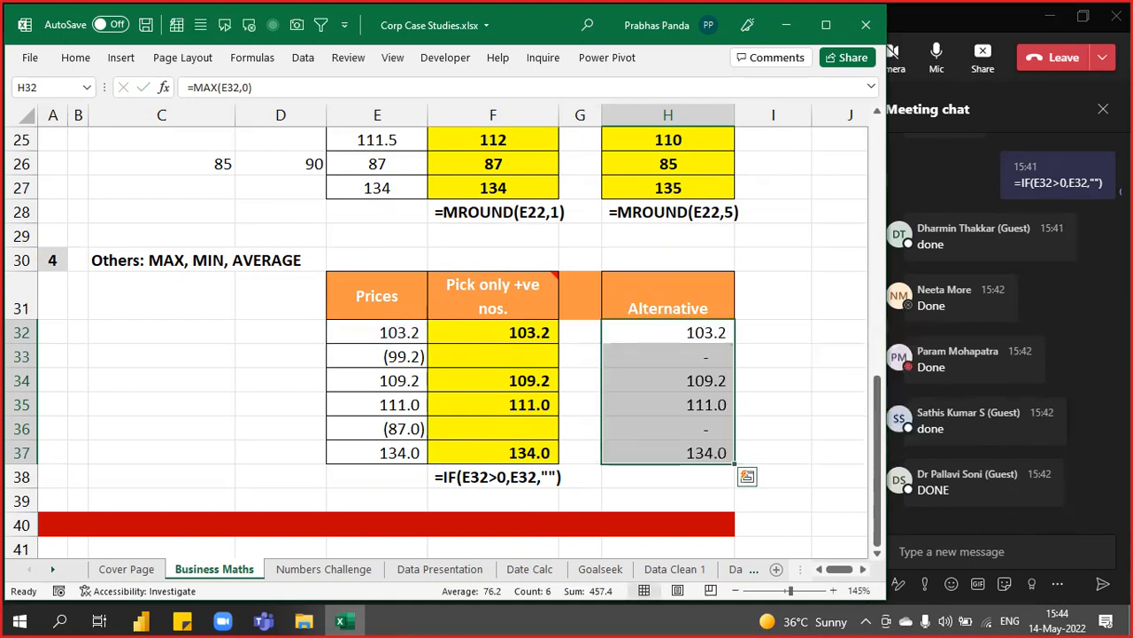
Write the formula =MAX(E32,0) as text in H38 below the Alternative values
key(F2)
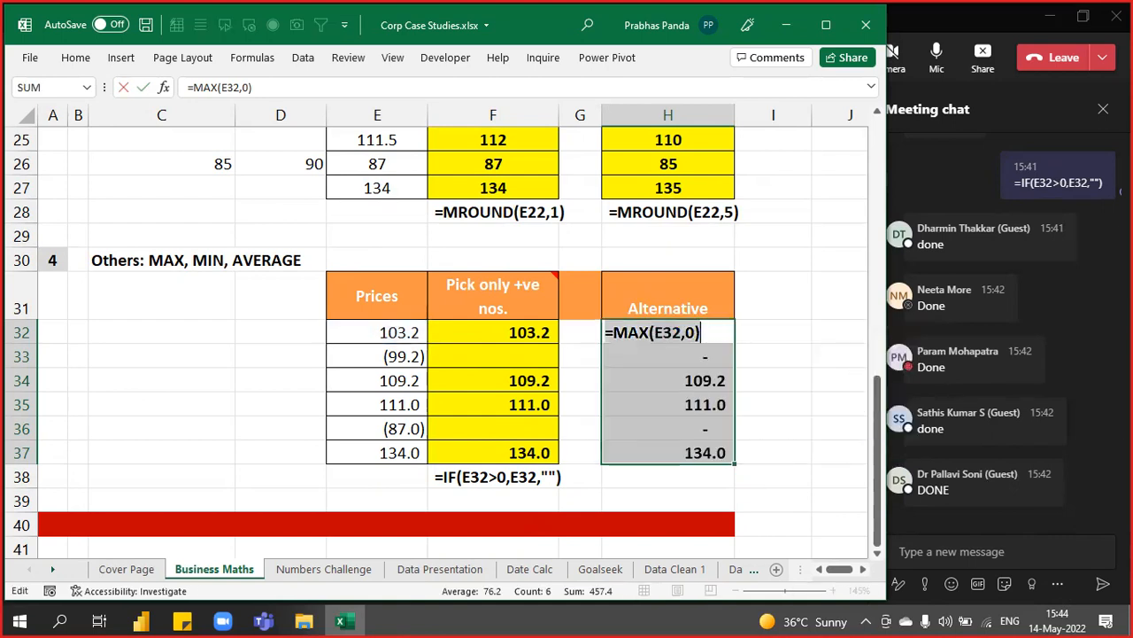
key(Escape)
key(Down)
key(Down)
key(Down)
key(Down)
key(Down)
key(Down)
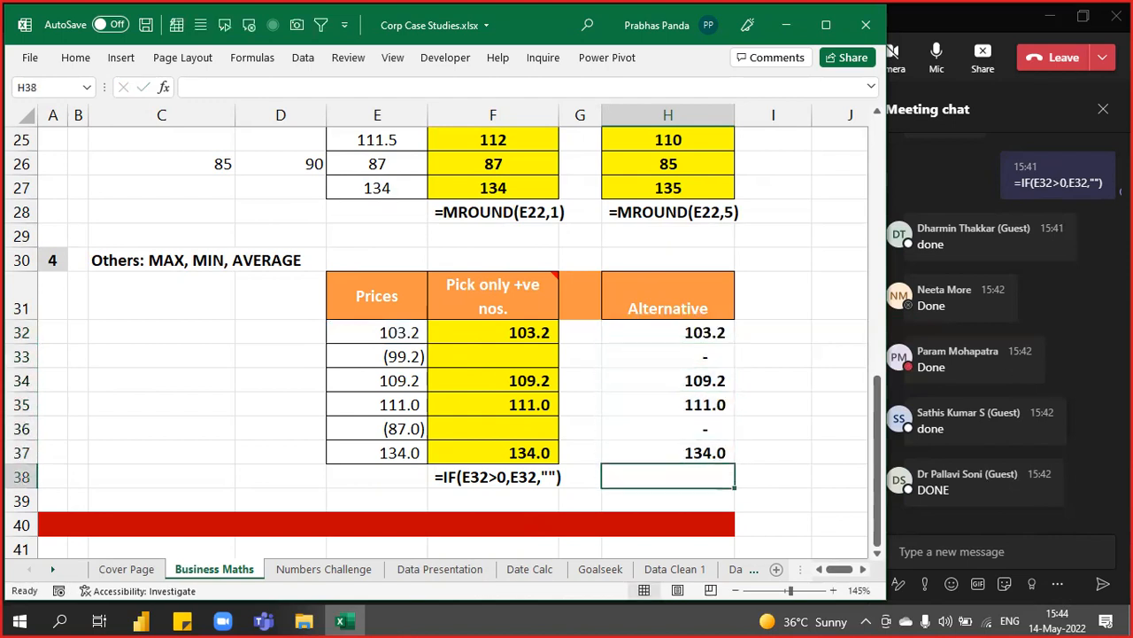
text(=MAX(E32,0))
key(Return)
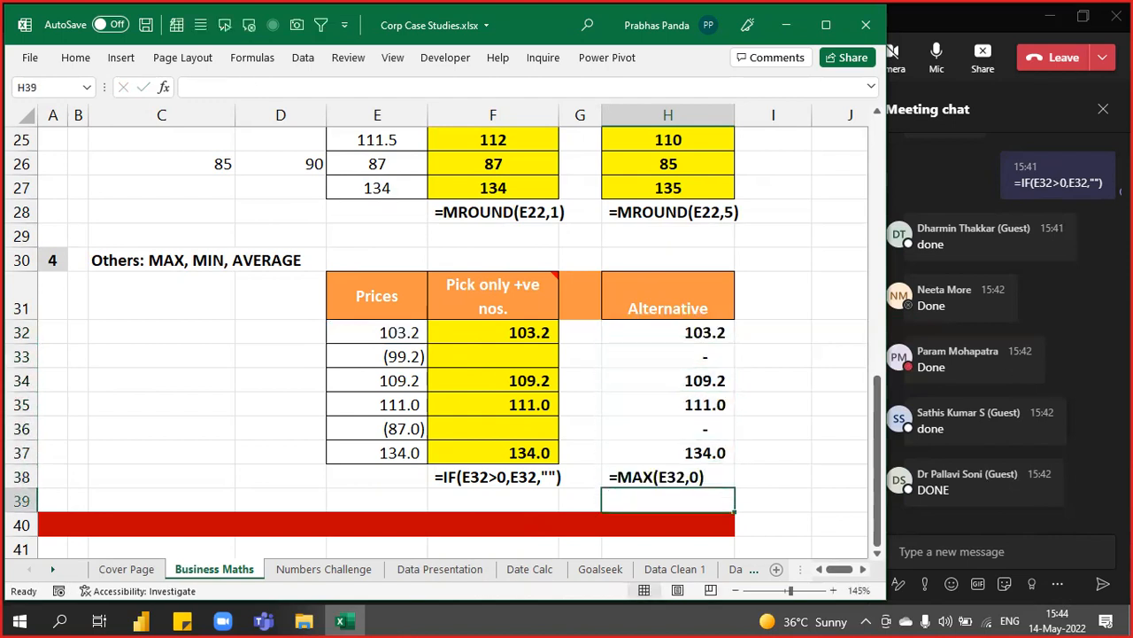
Compare the formula notes in F38 and H38, and save the workbook
key(Up)
key(Left)
key(Left)
key(Right)
key(Right)
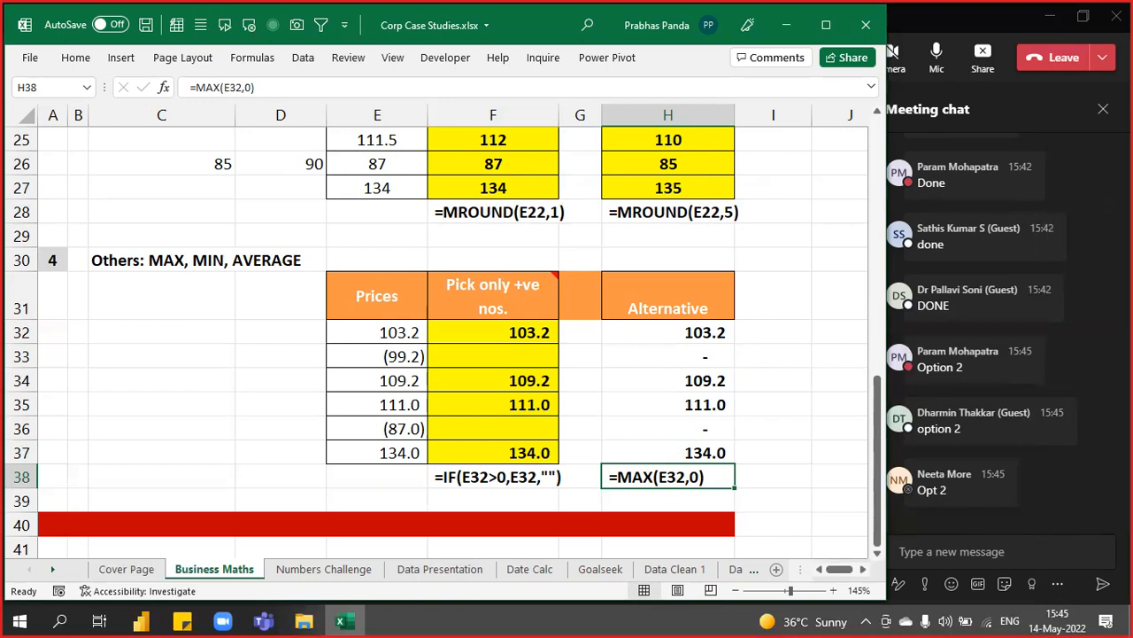
key(ctrl+s)
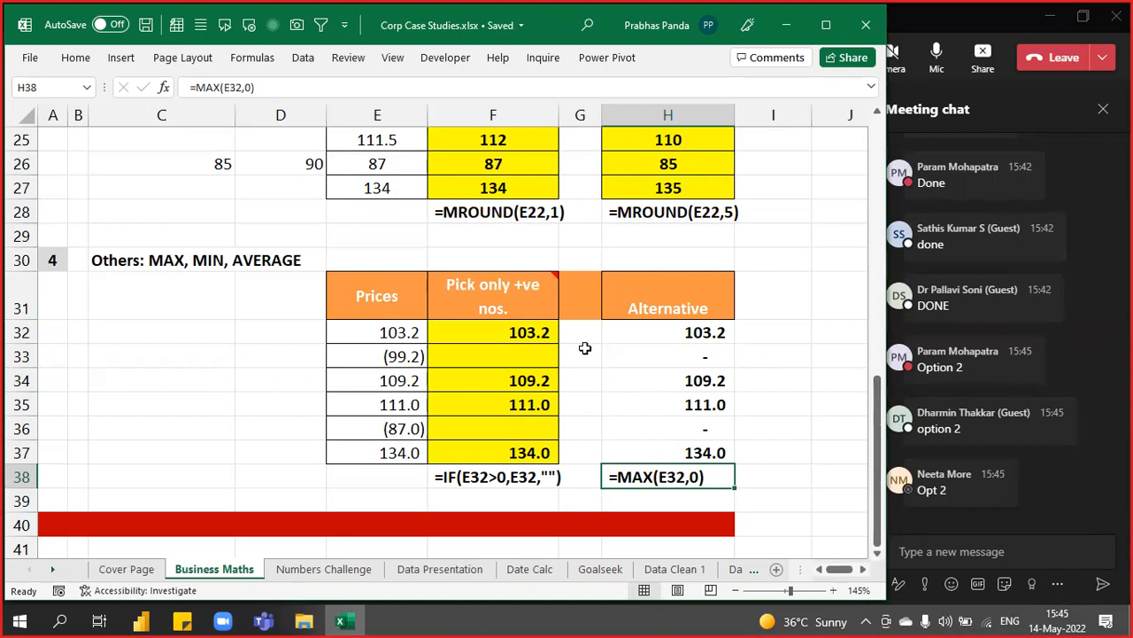
Review the four exercises on the Business Maths sheet, from Product of Values through to Others: MAX, MIN, AVERAGE
scroll(584, 347, up, 8)
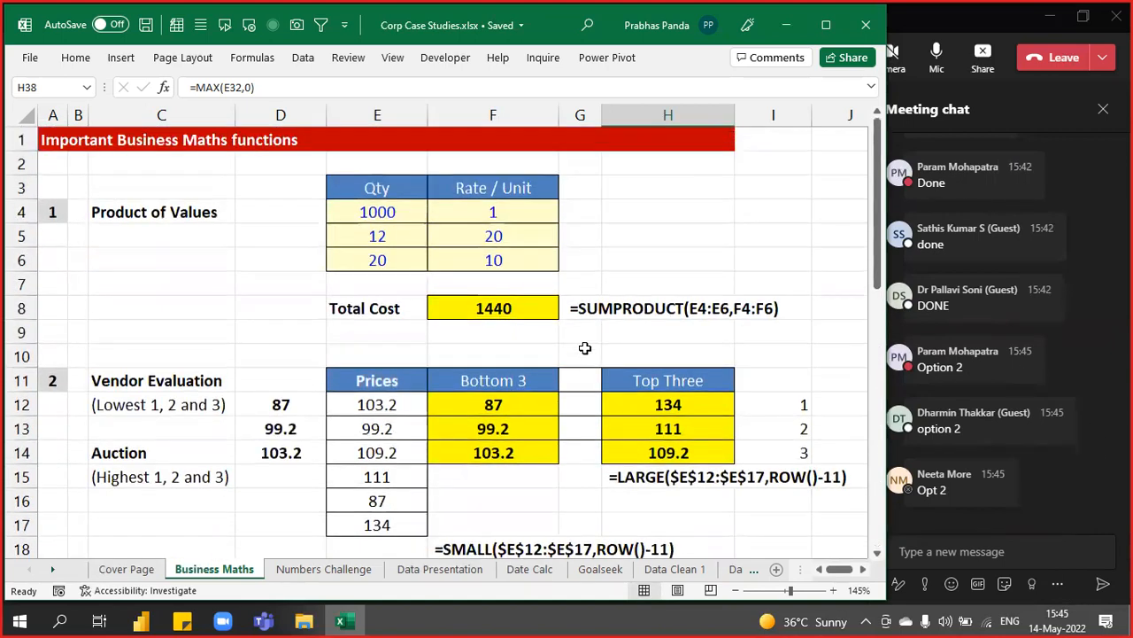
scroll(585, 347, down, 3)
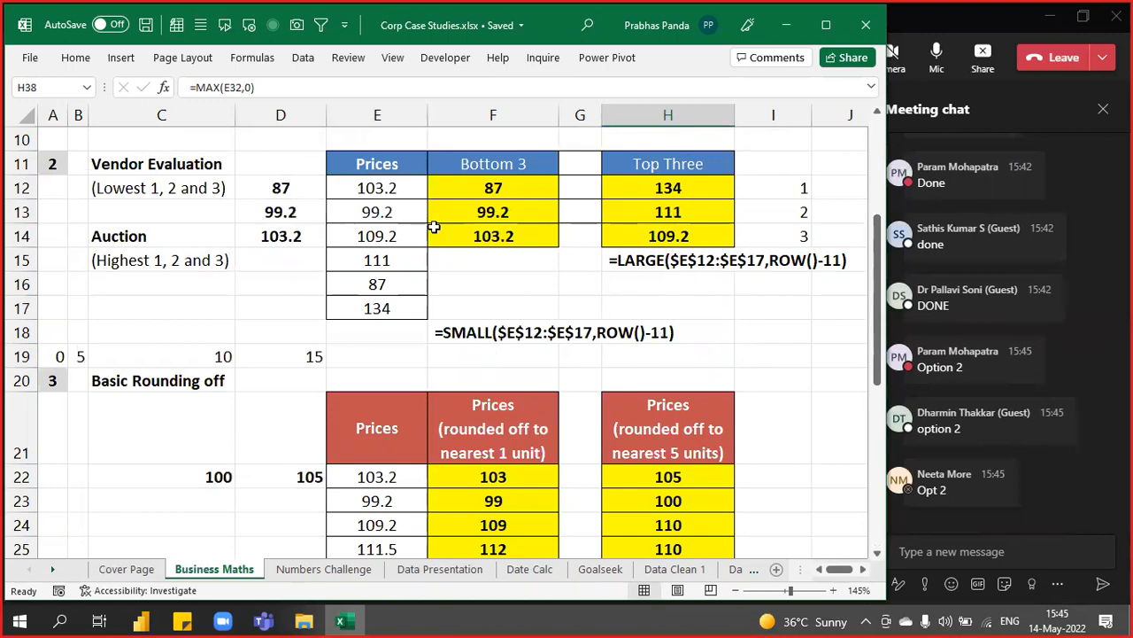
scroll(438, 217, down, 4)
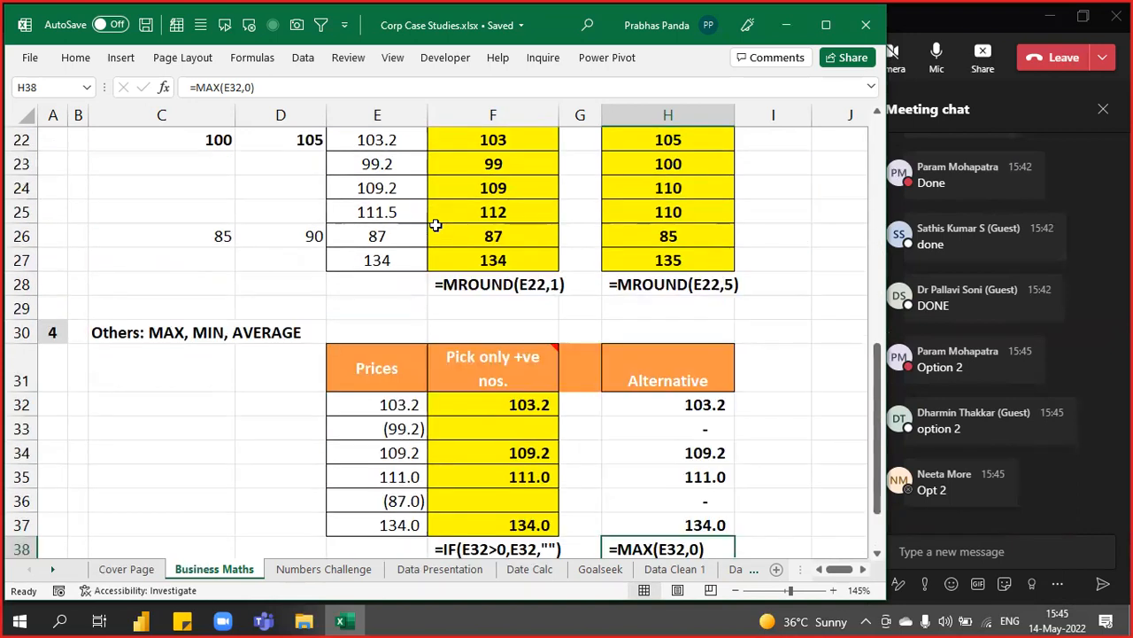
scroll(435, 224, down, 2)
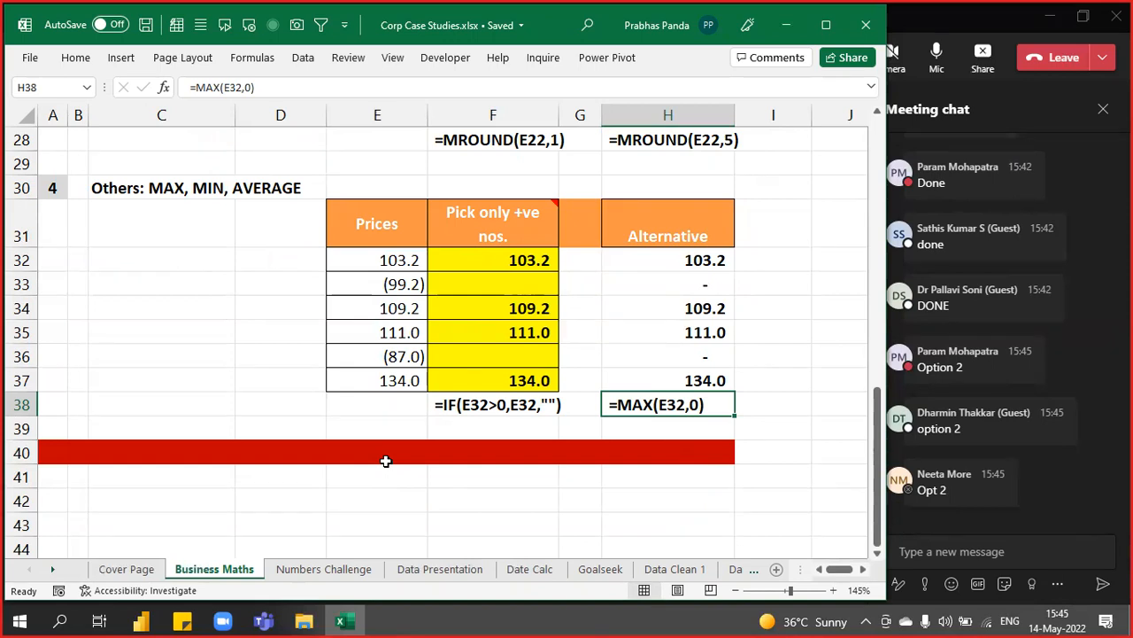
scroll(386, 460, up, 9)
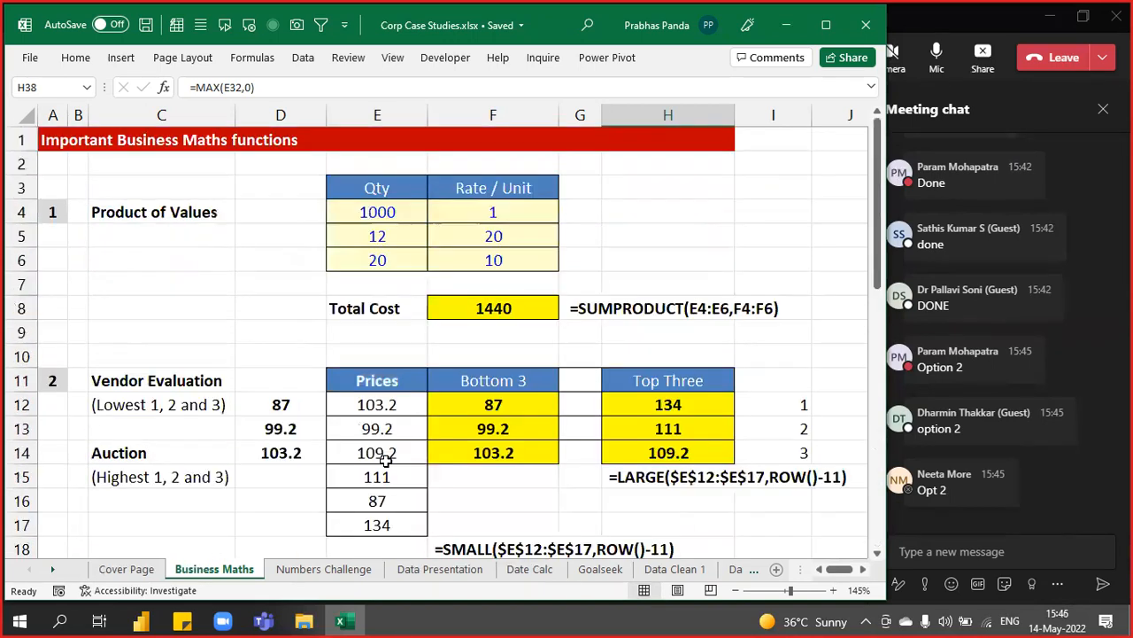
scroll(386, 460, down, 9)
scroll(386, 461, down, 3)
scroll(386, 462, up, 3)
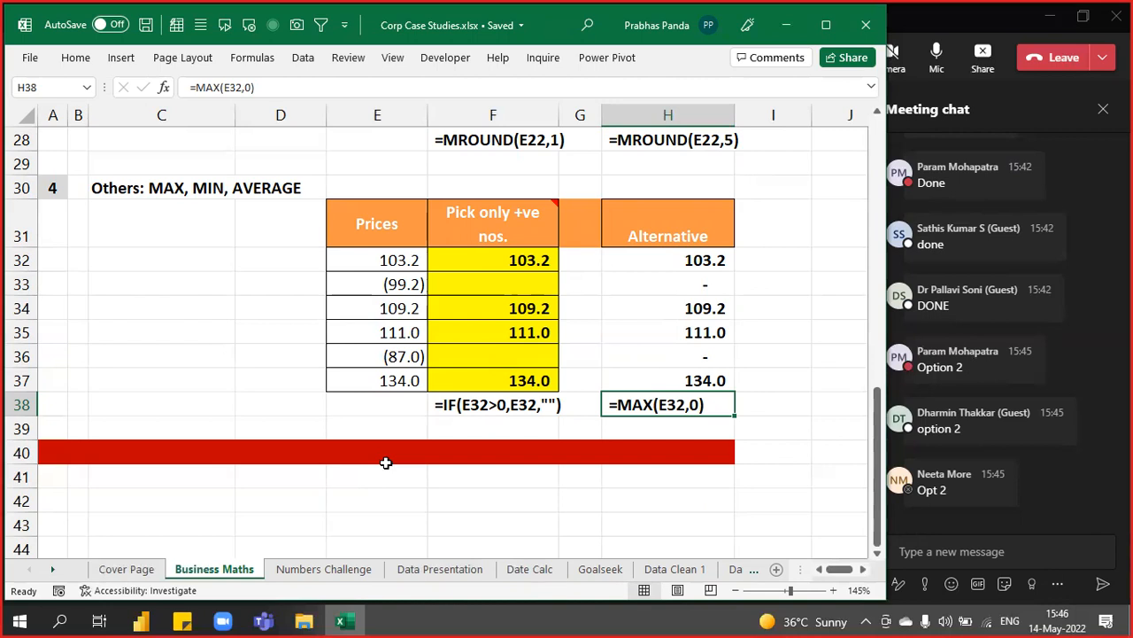
Open the Numbers Challenge sheet and examine the start date, end date and empty Business Days cell in row 5
key(ctrl+Page_Down)
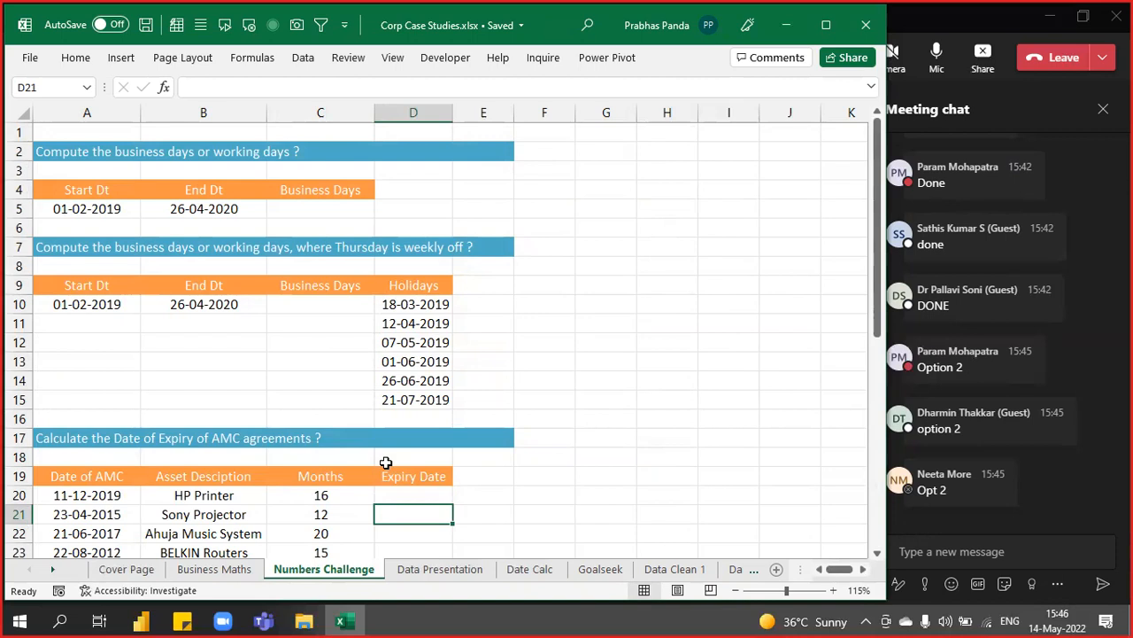
ctrl+scroll(360, 240, up, 4)
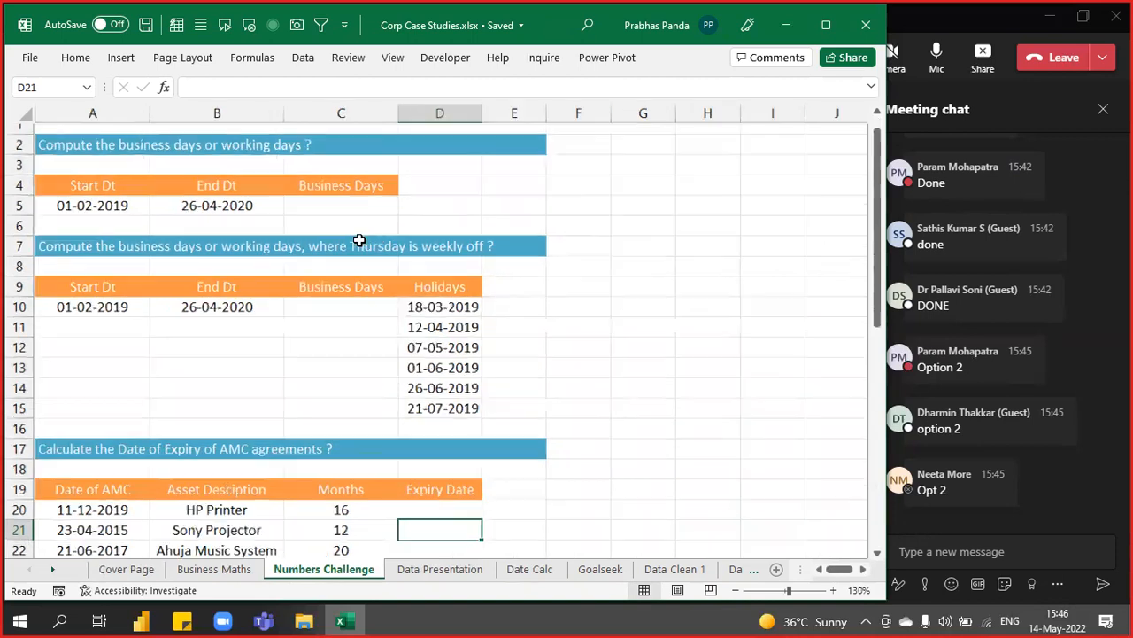
scroll(360, 240, up, 3)
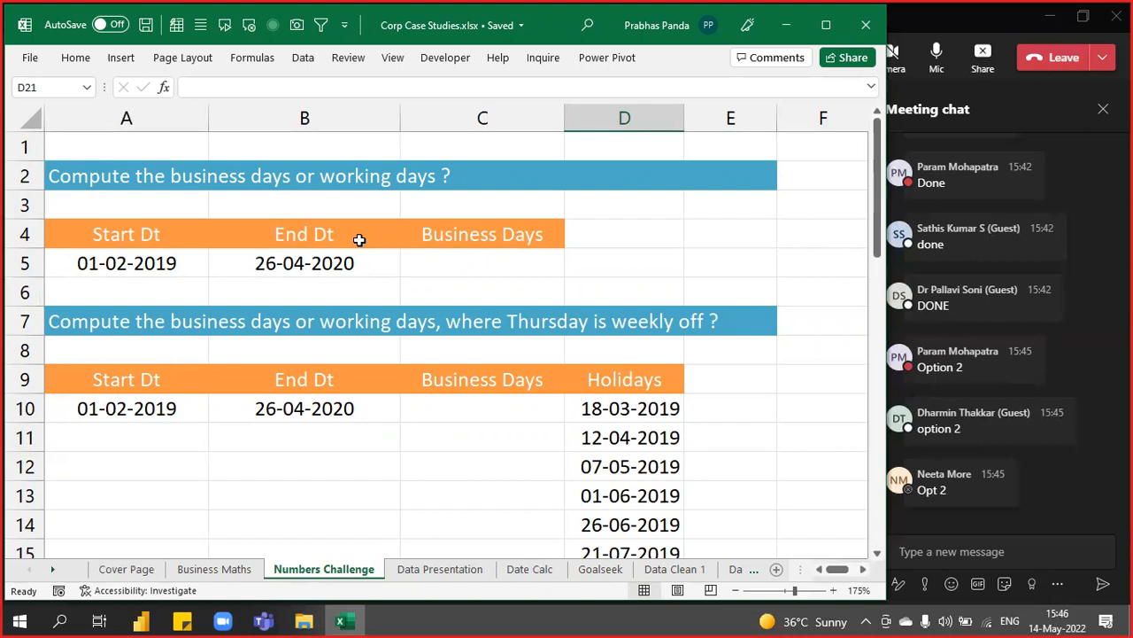
click(139, 264)
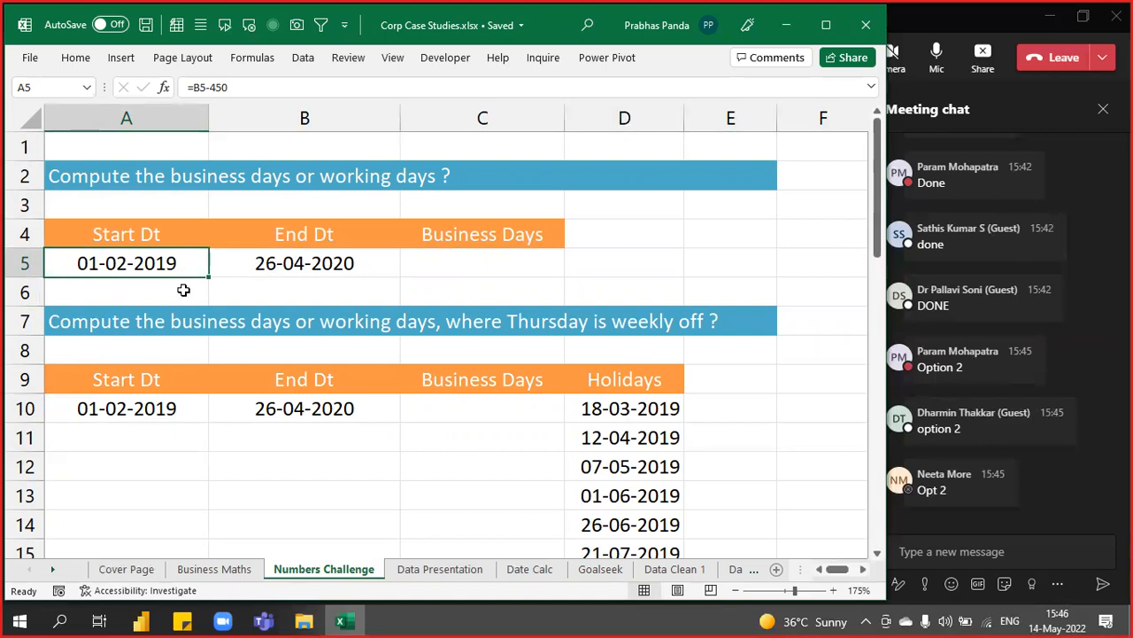
click(317, 268)
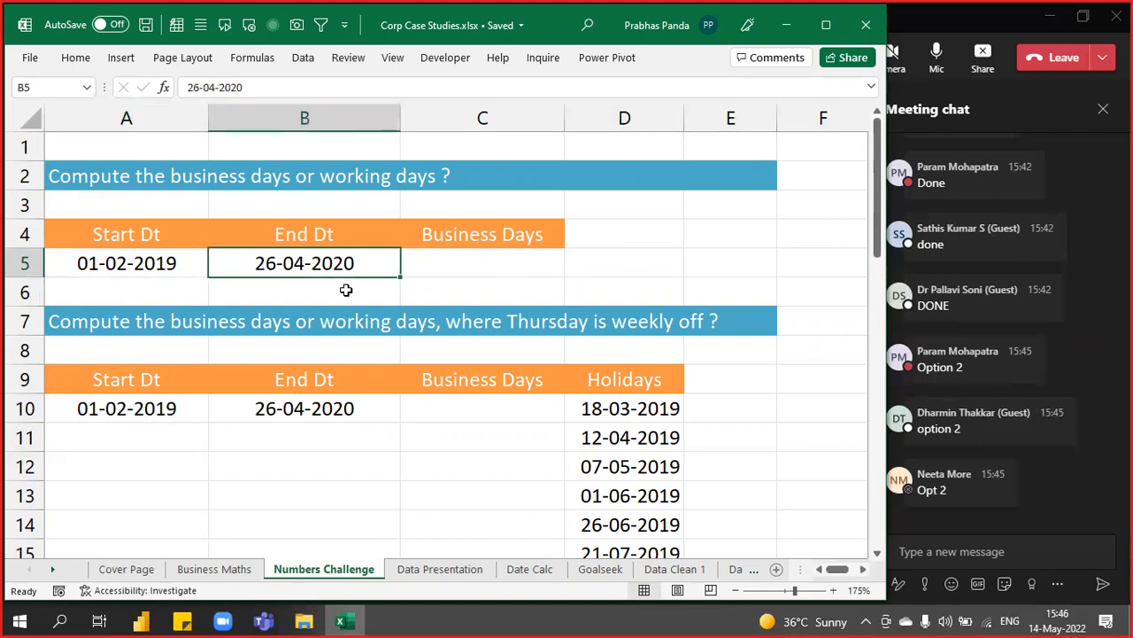
click(455, 263)
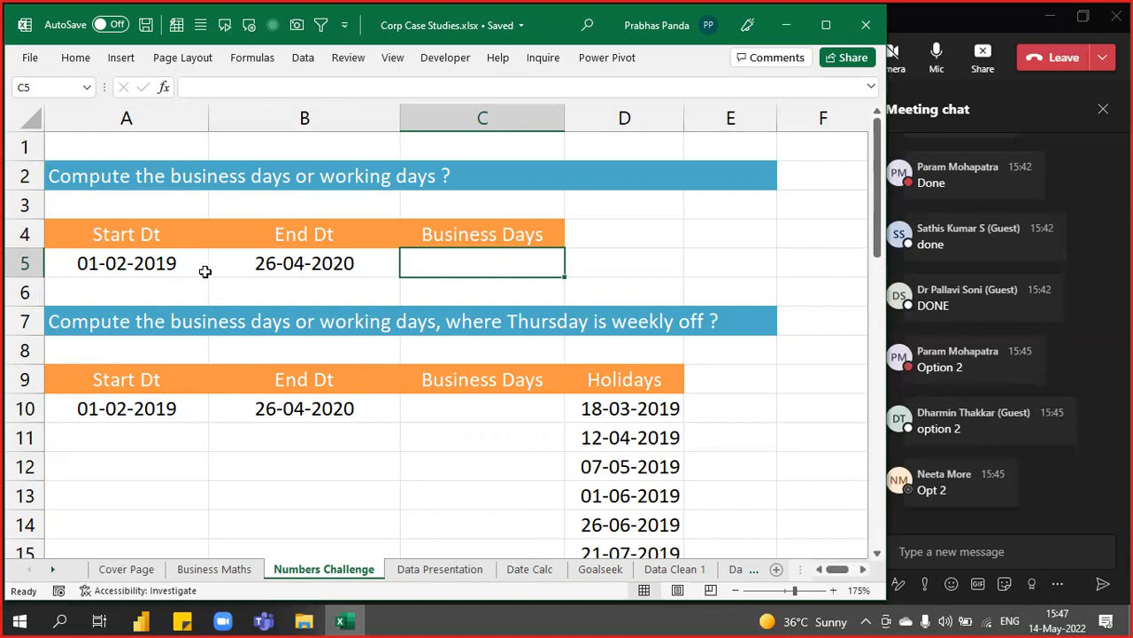
drag(147, 268, 309, 271)
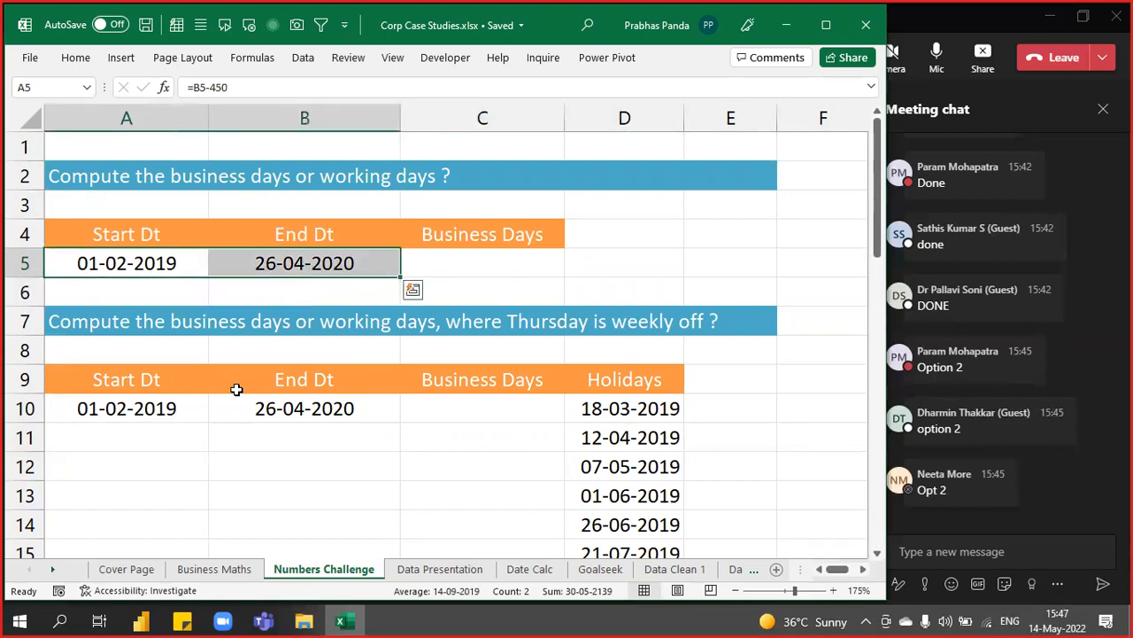
Compute the business days in C5 with =NETWORKDAYS(A5,B5) and make the result bold
click(452, 269)
text(=NET)
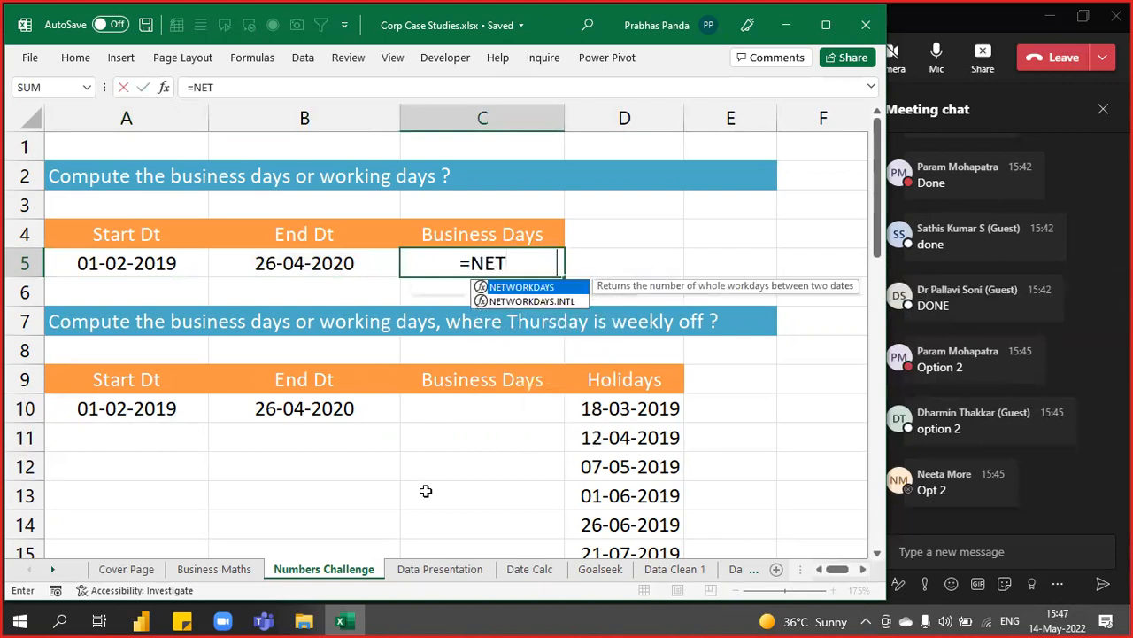
key(Tab)
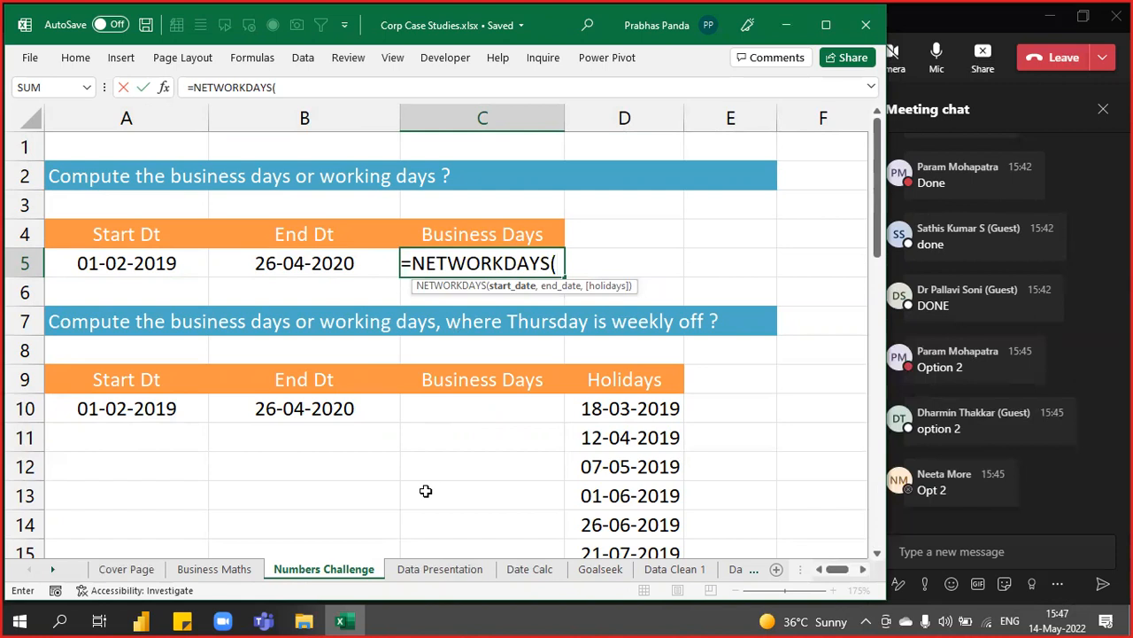
key(Left)
key(Left)
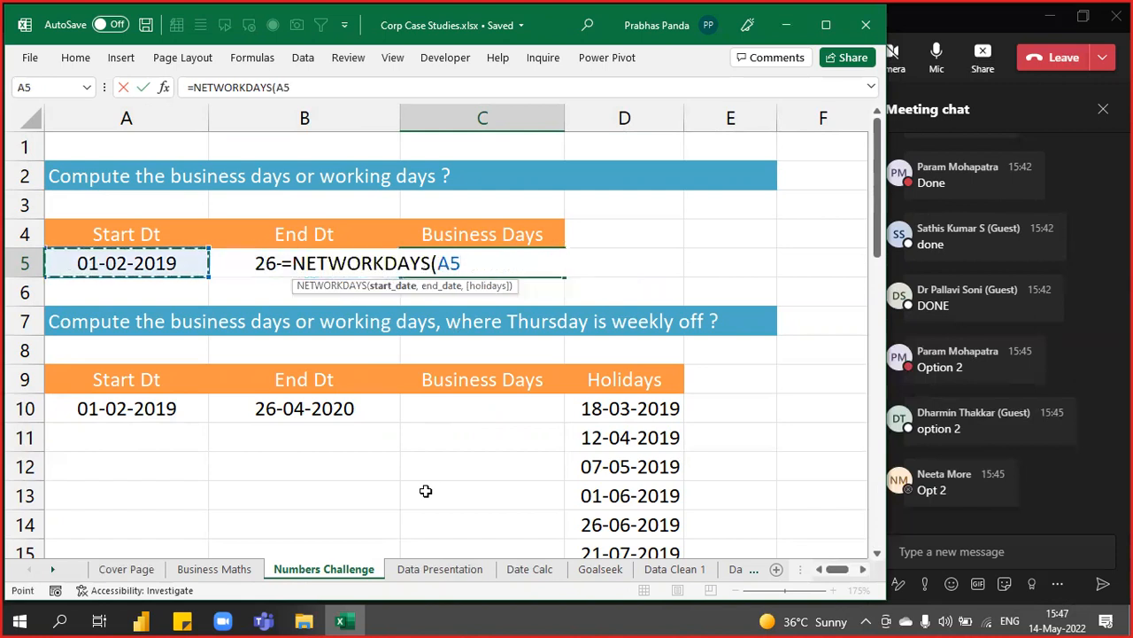
text(,)
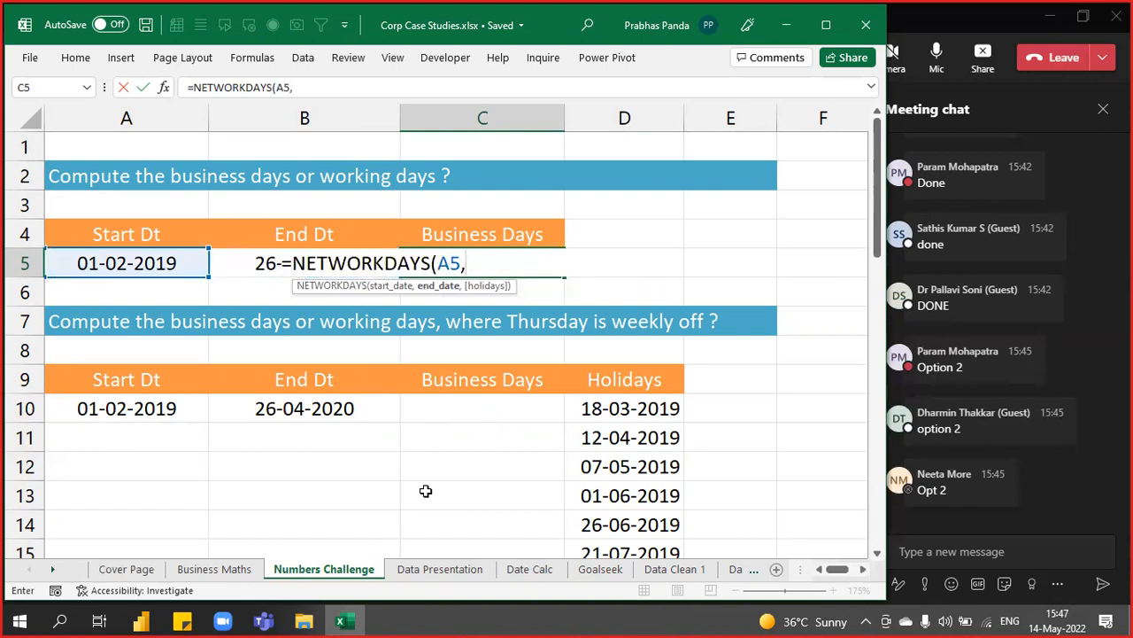
key(Left)
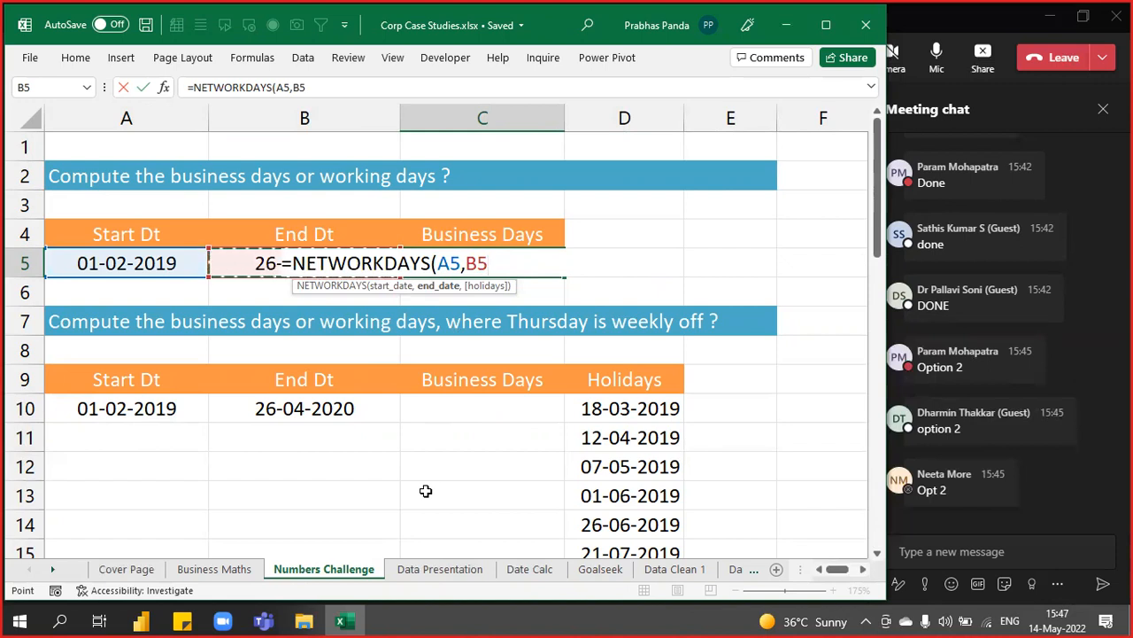
key(Return)
key(Up)
key(ctrl+b)
Document the C5 formula as text in D5: =NETWORKDAYS(A5,B5)
key(F2)
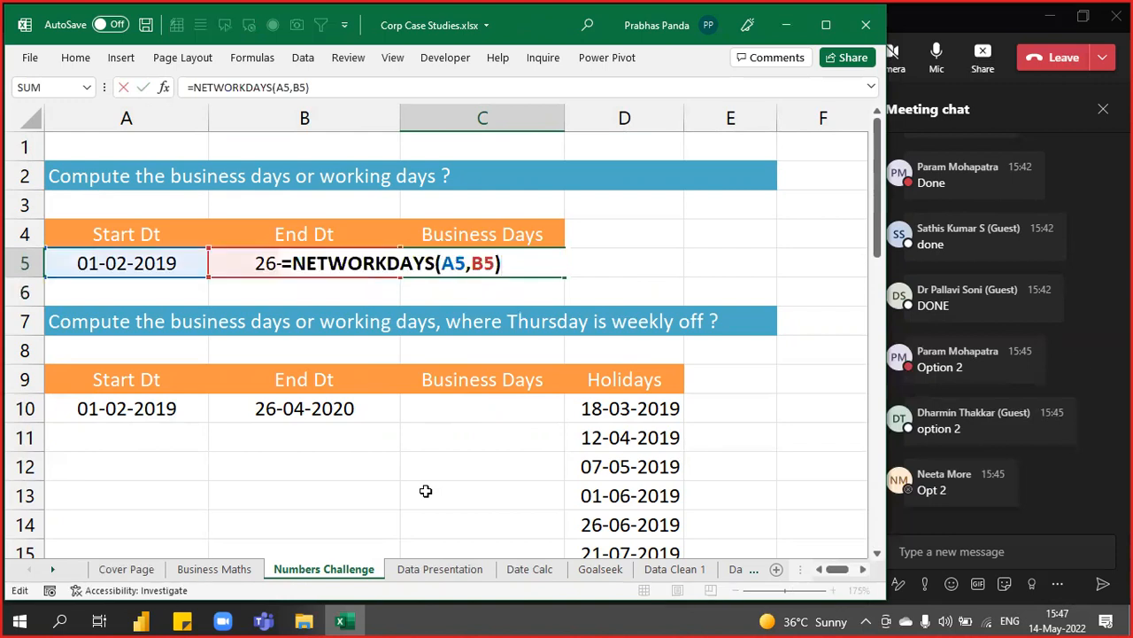
key(shift+Home)
key(ctrl+c)
key(Escape)
key(Right)
text(')
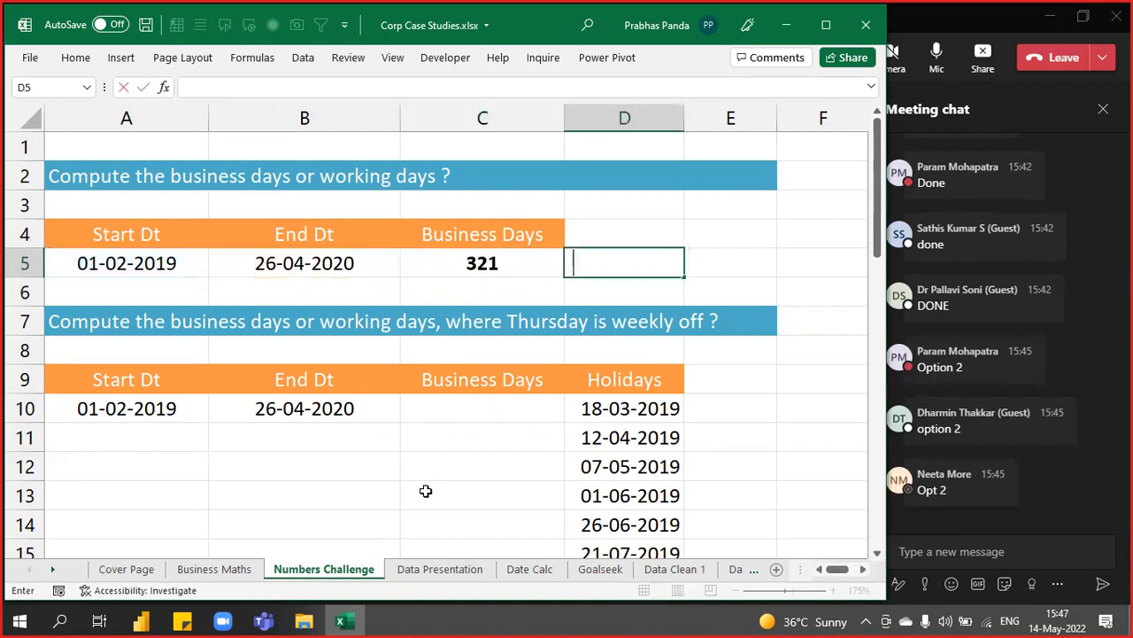
key(ctrl+v)
key(Return)
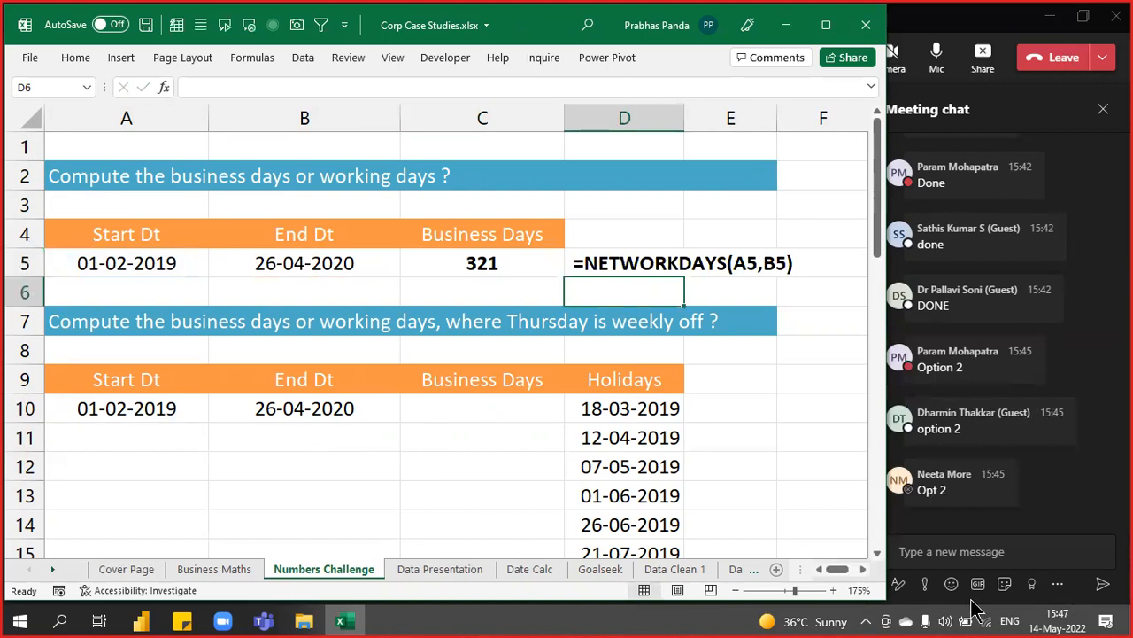
Send =NETWORKDAYS(A5,B5) in the Teams meeting chat and return to the Excel workbook
click(945, 539)
key(ctrl+v)
key(Return)
key(alt+Tab)
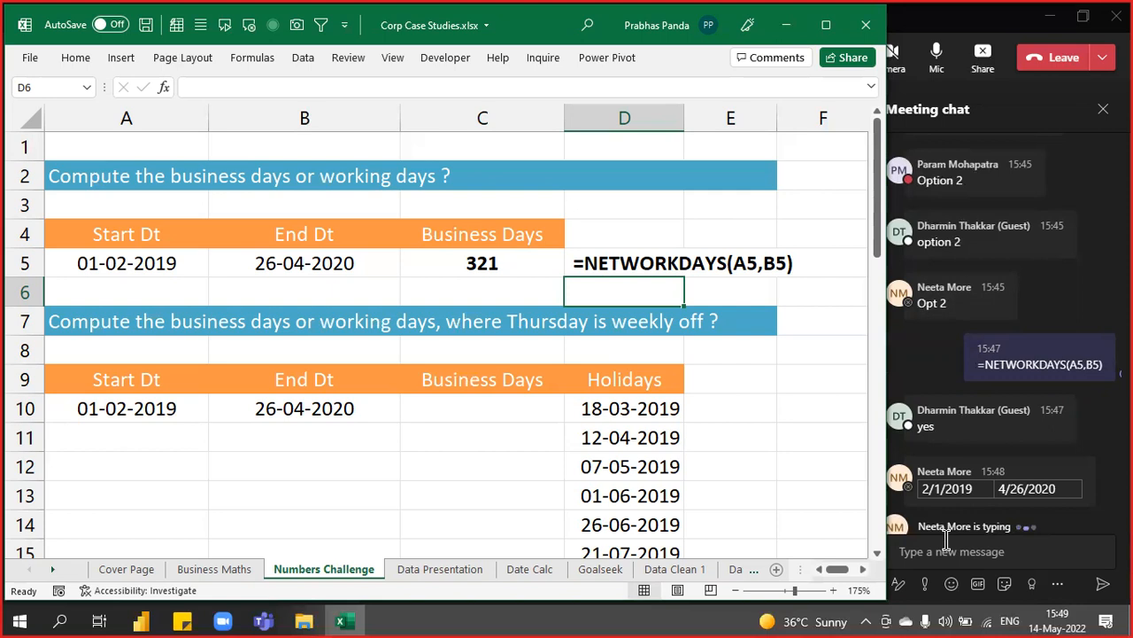
Enter the label MON-FRI in D4 above the formula note
key(Up)
key(Up)
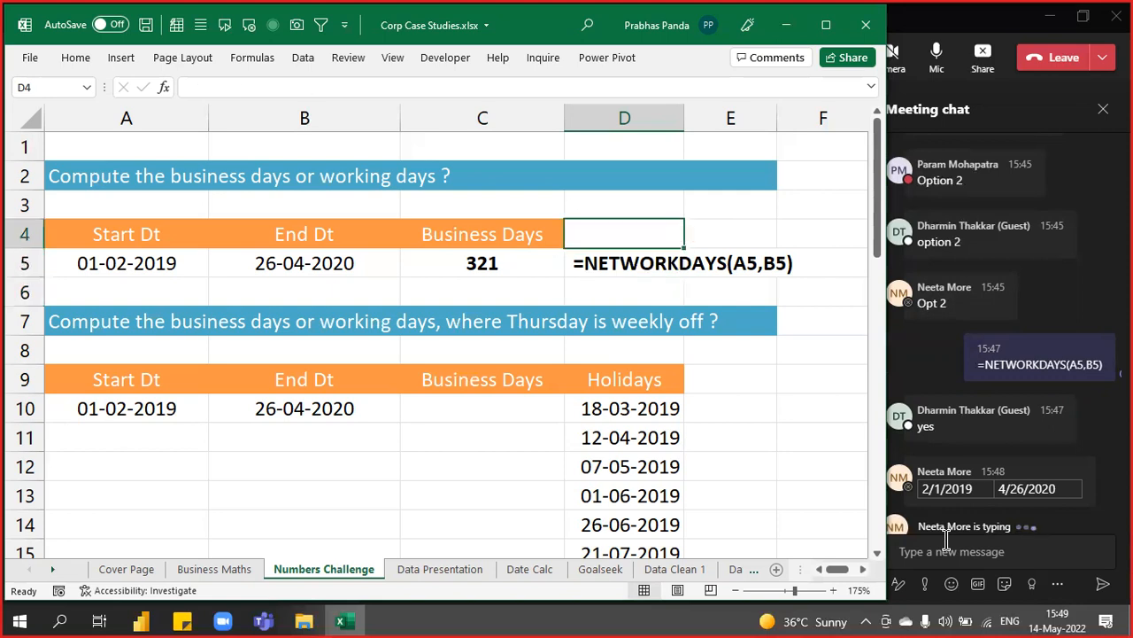
text(MON)
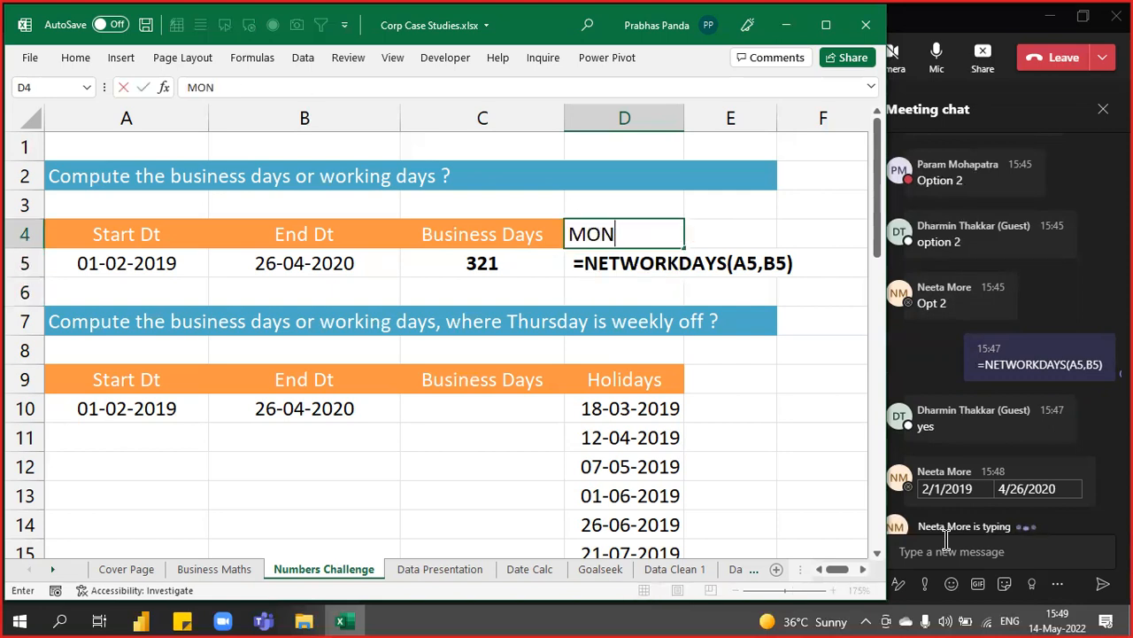
text(-FRI)
key(ctrl+Return)
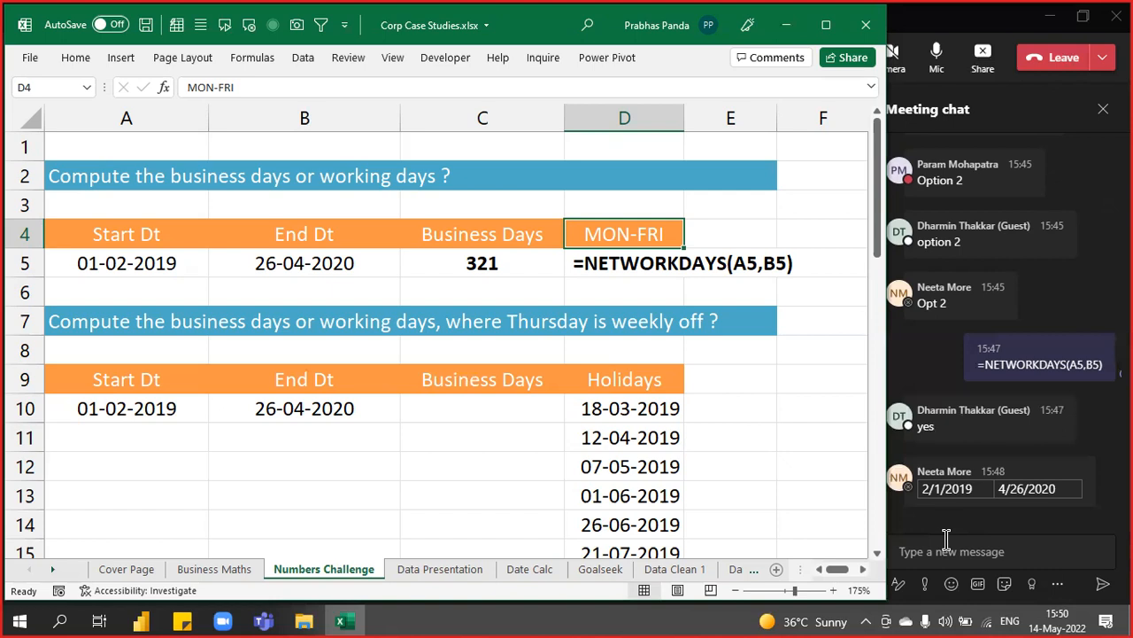
Start a NETWORKDAYS.INTL formula in C10 for the Thursday-off exercise, with A10 as start date and B10 as end date
scroll(300, 291, down, 1)
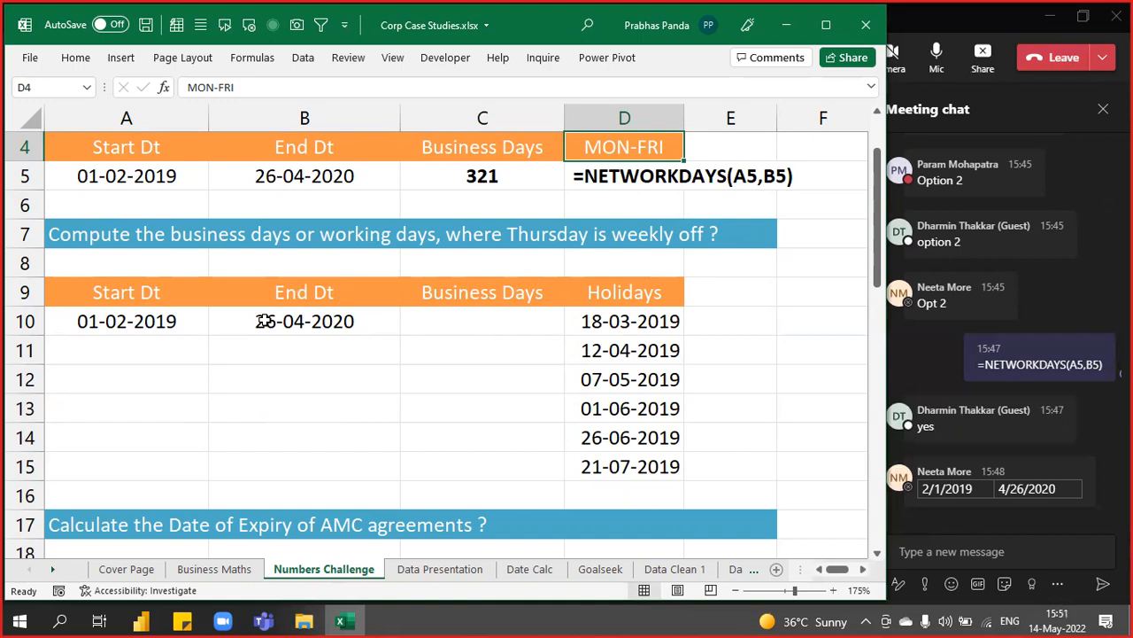
click(113, 320)
click(357, 337)
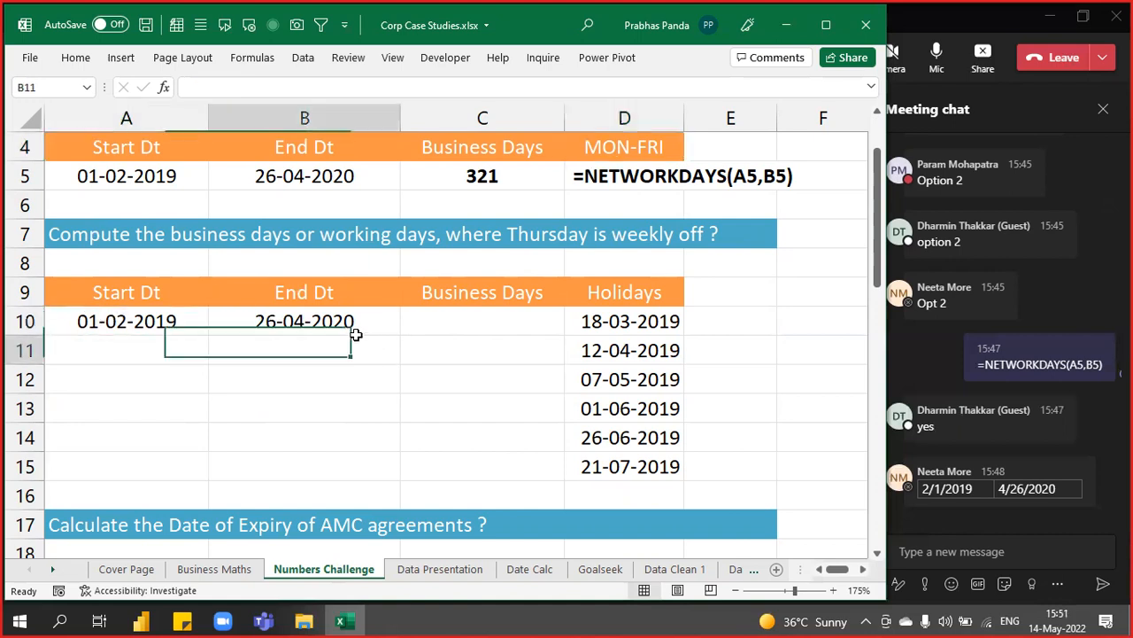
click(350, 321)
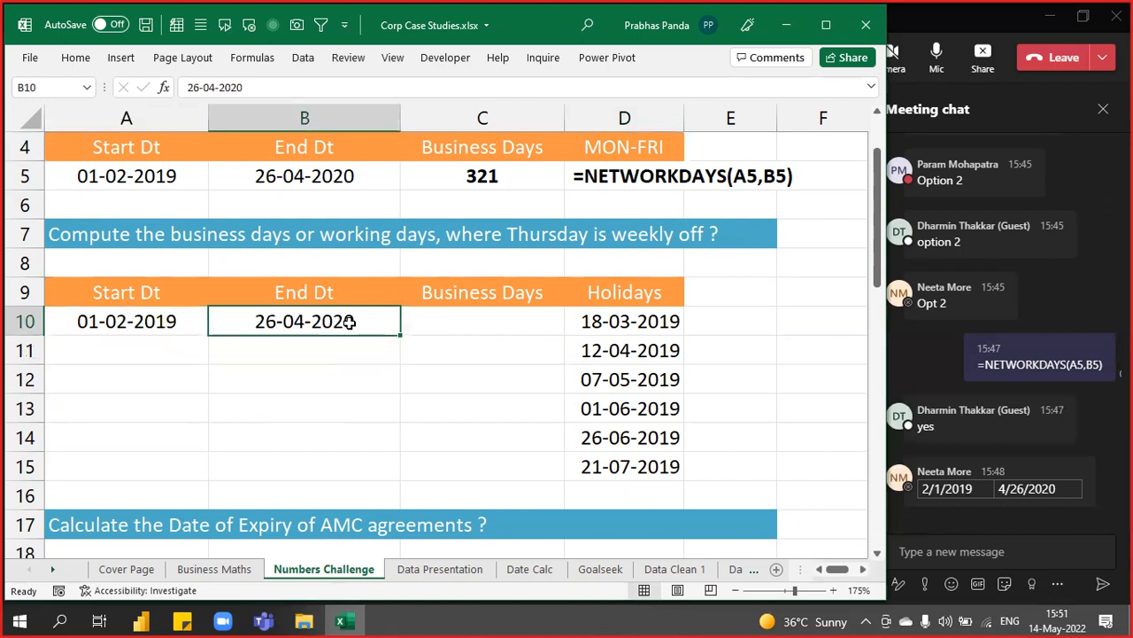
drag(647, 317, 648, 467)
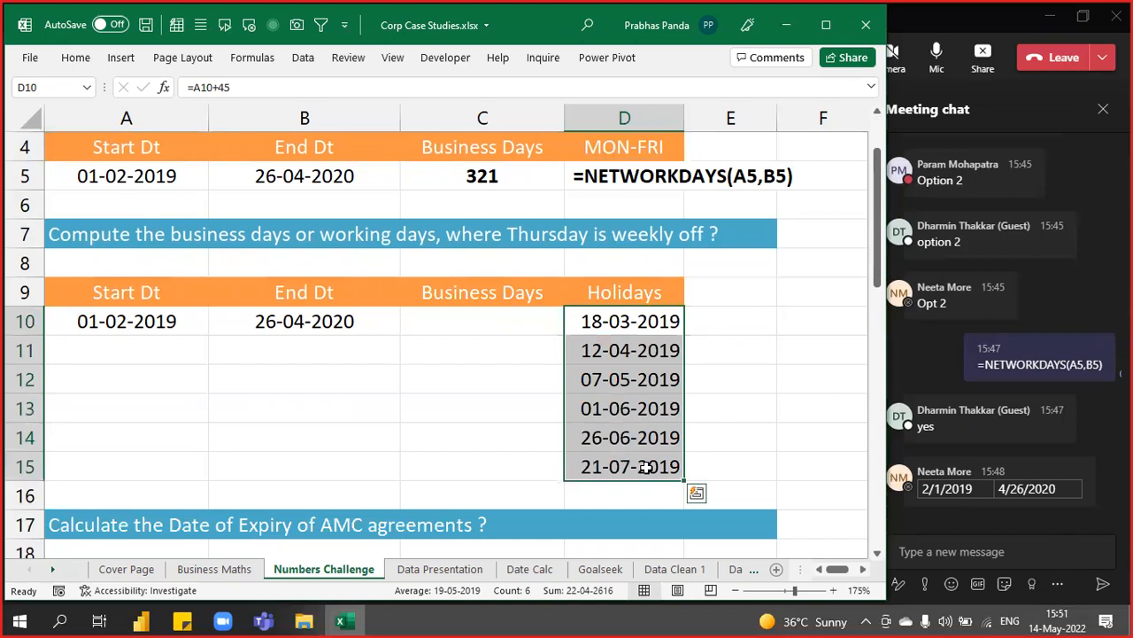
click(448, 318)
text(=NE)
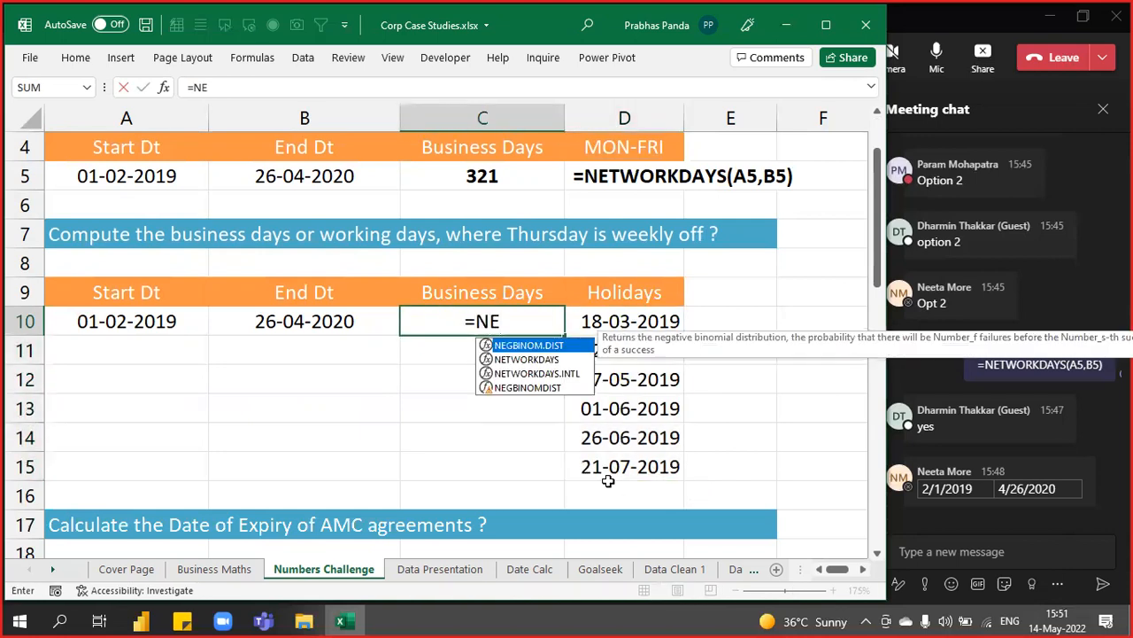
text(T)
key(Down)
key(Tab)
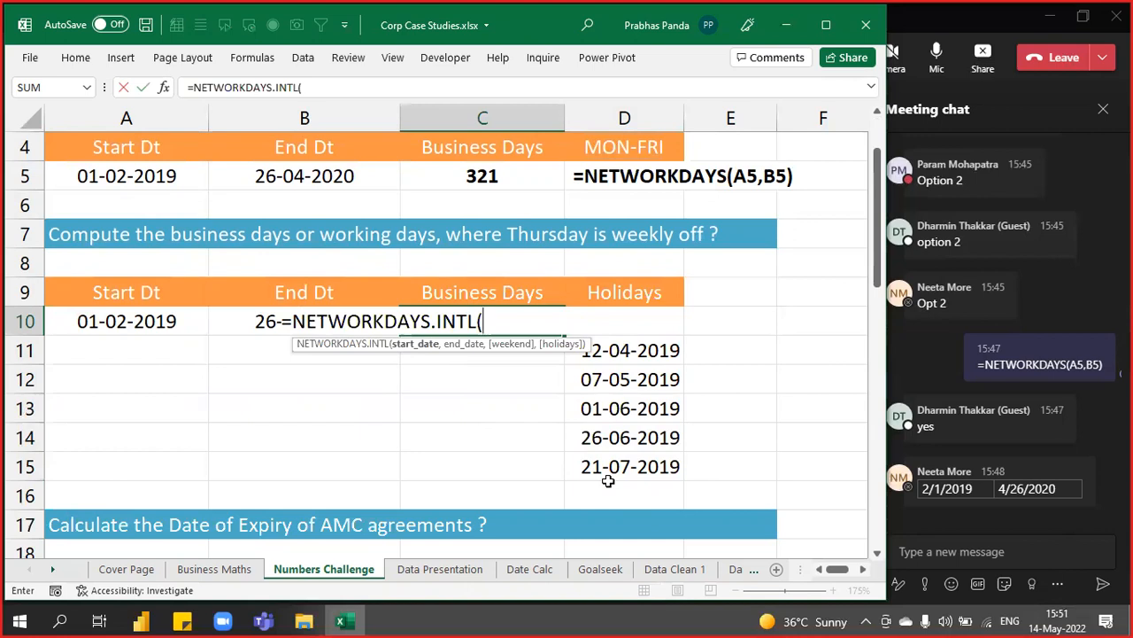
key(Left)
key(Left)
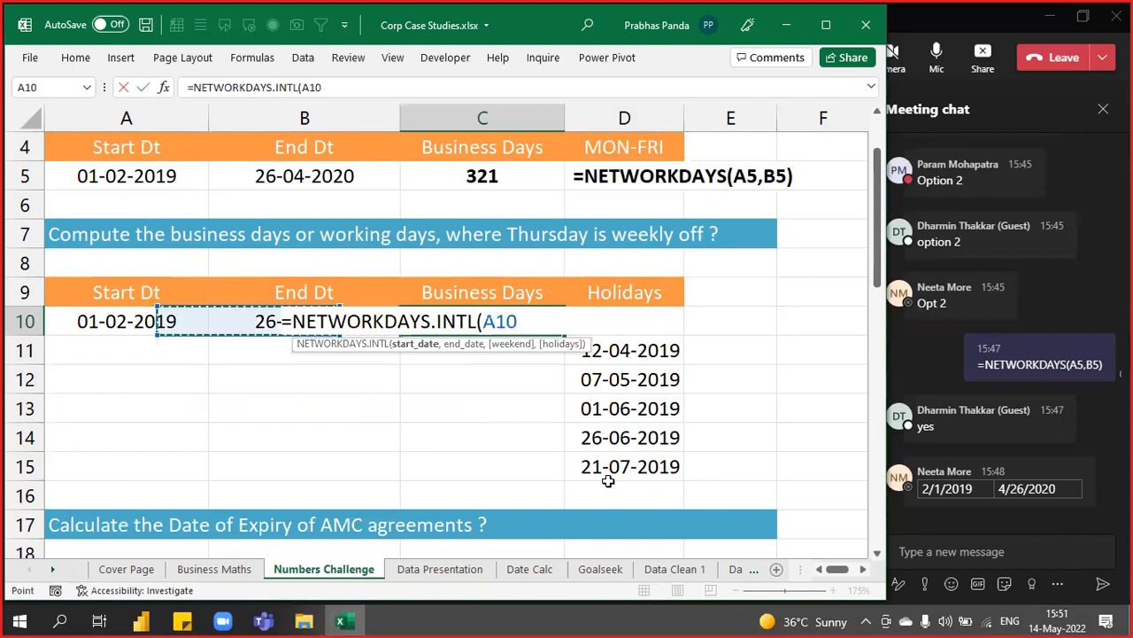
text(,)
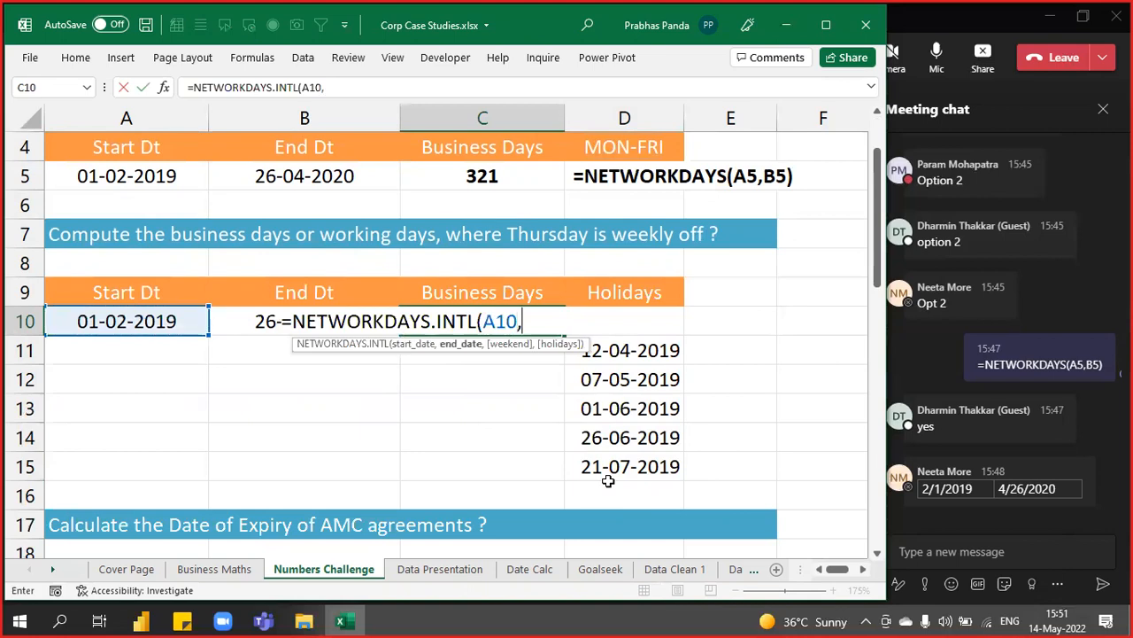
key(Left)
text(,)
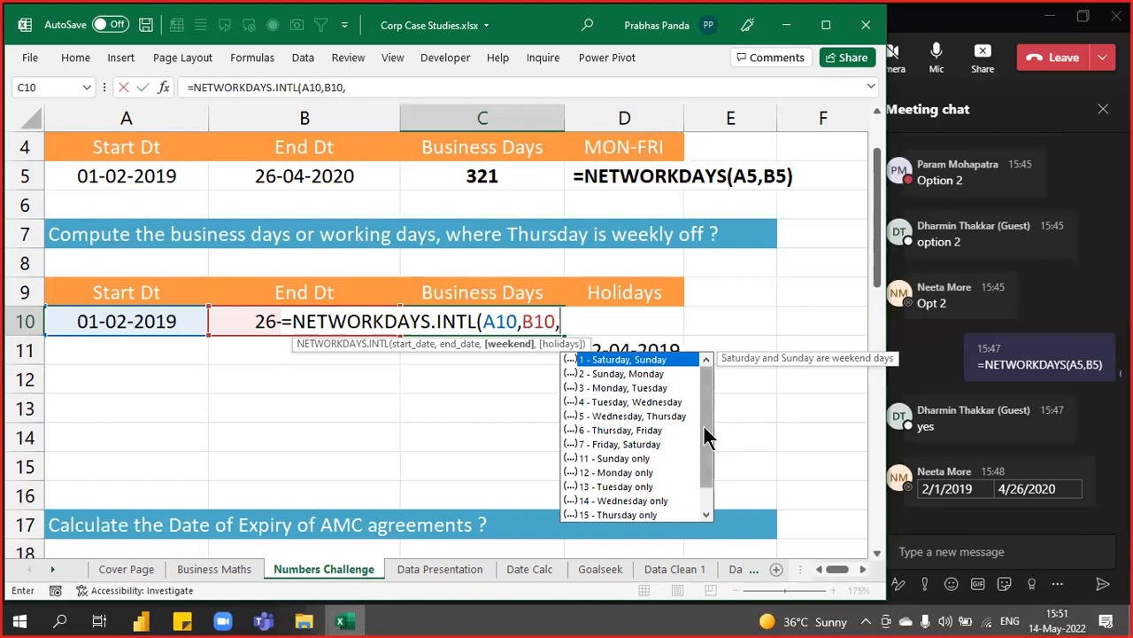
Examine the weekend argument options, zooming in and marking the code for Thursday only and its description
drag(706, 435, 699, 487)
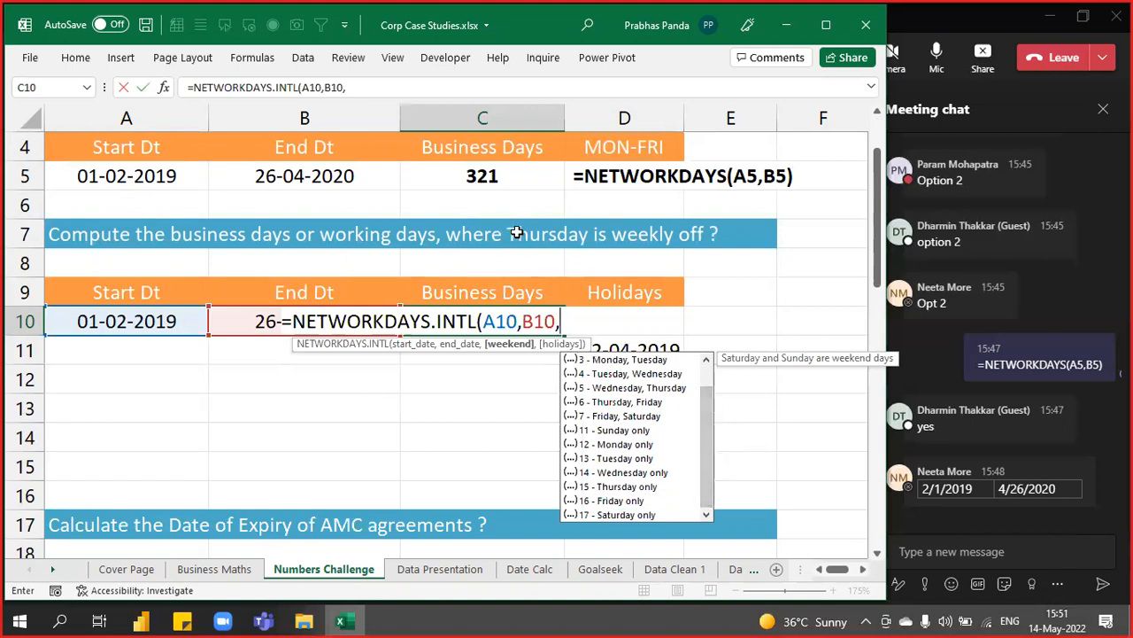
key(ctrl)
key(ctrl)
key(ctrl)
key(ctrl)
click(627, 489)
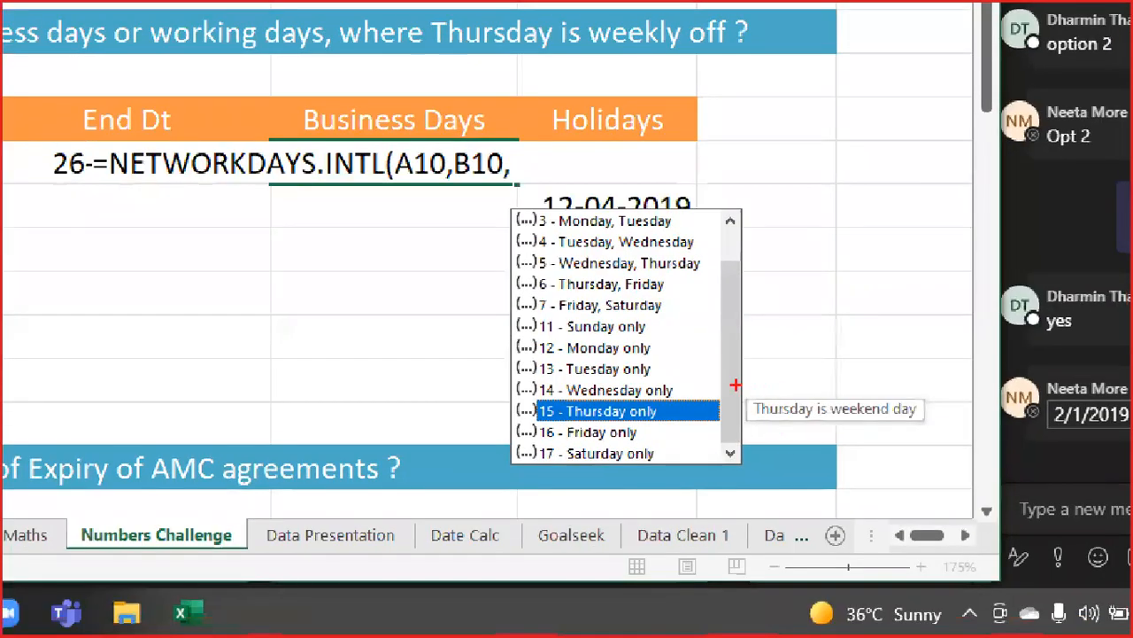
mouse_move(735, 384)
mouse_down()
mouse_move(847, 445)
mouse_move(969, 456)
mouse_up()
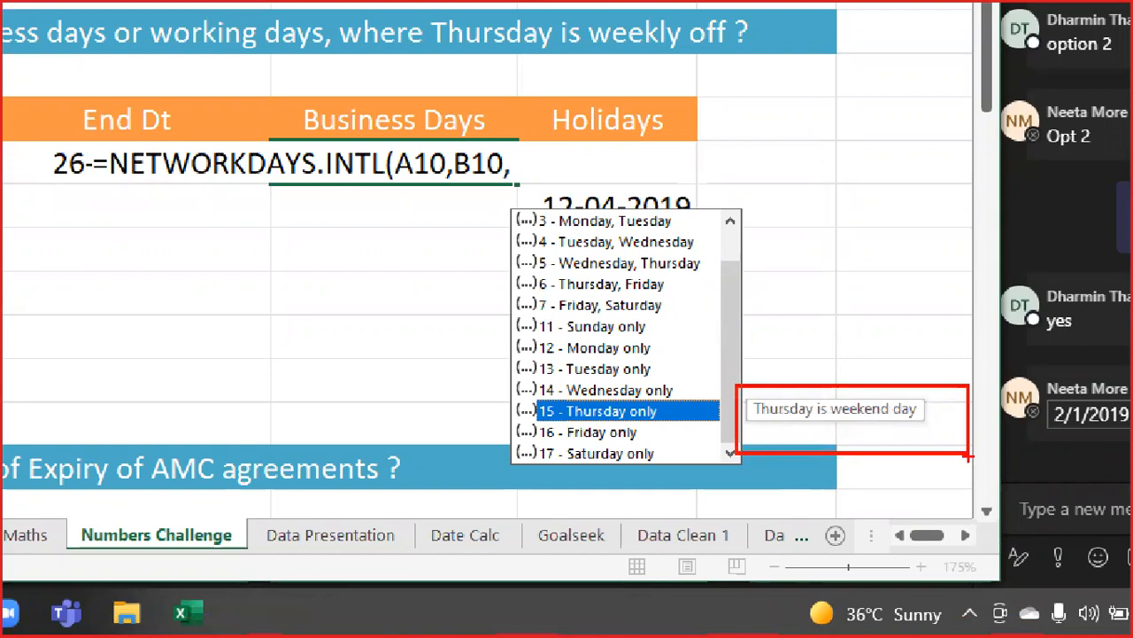
drag(523, 398, 559, 429)
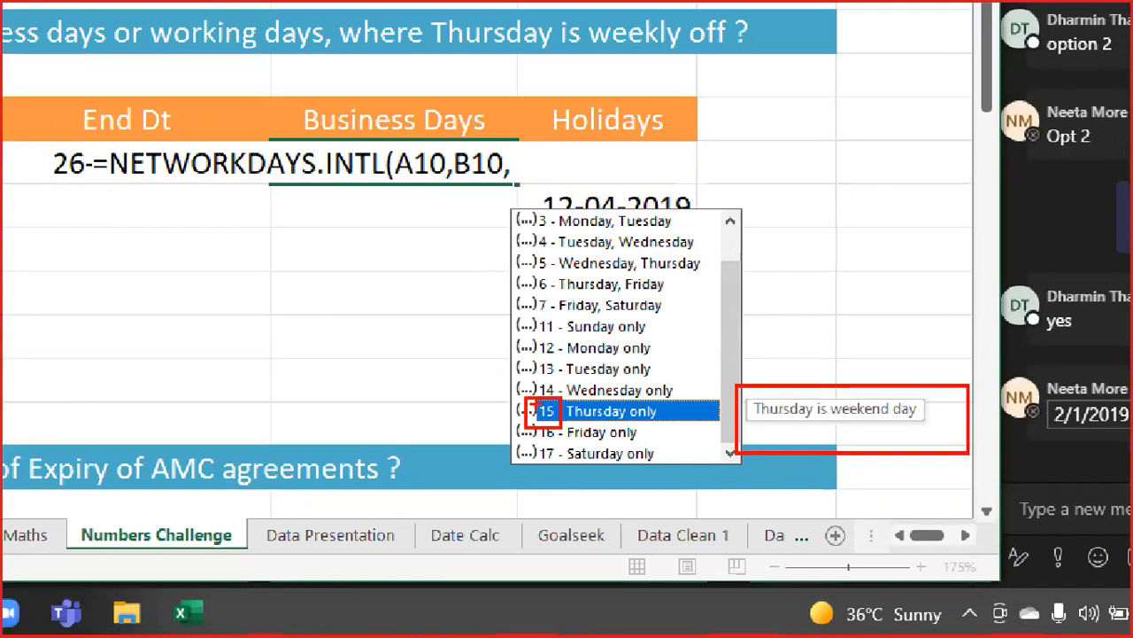
mouse_move(537, 402)
mouse_down()
mouse_move(522, 166)
mouse_move(541, 167)
mouse_up()
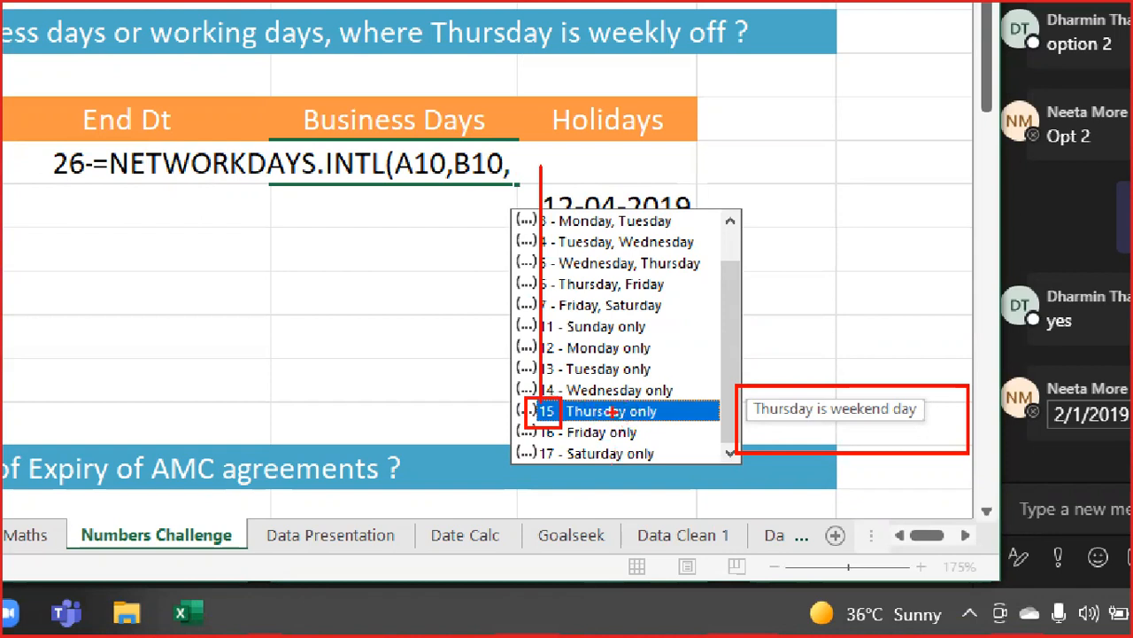
key(Escape)
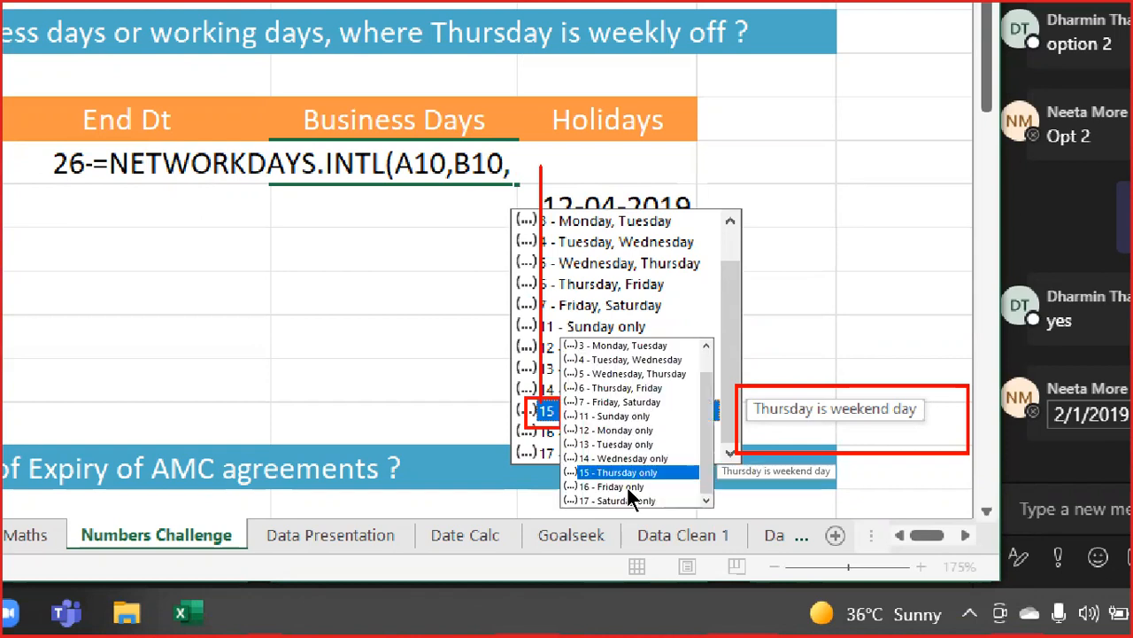
Complete the C10 formula with weekend code 15 and holidays D10:D15, and make the result bold
text(15)
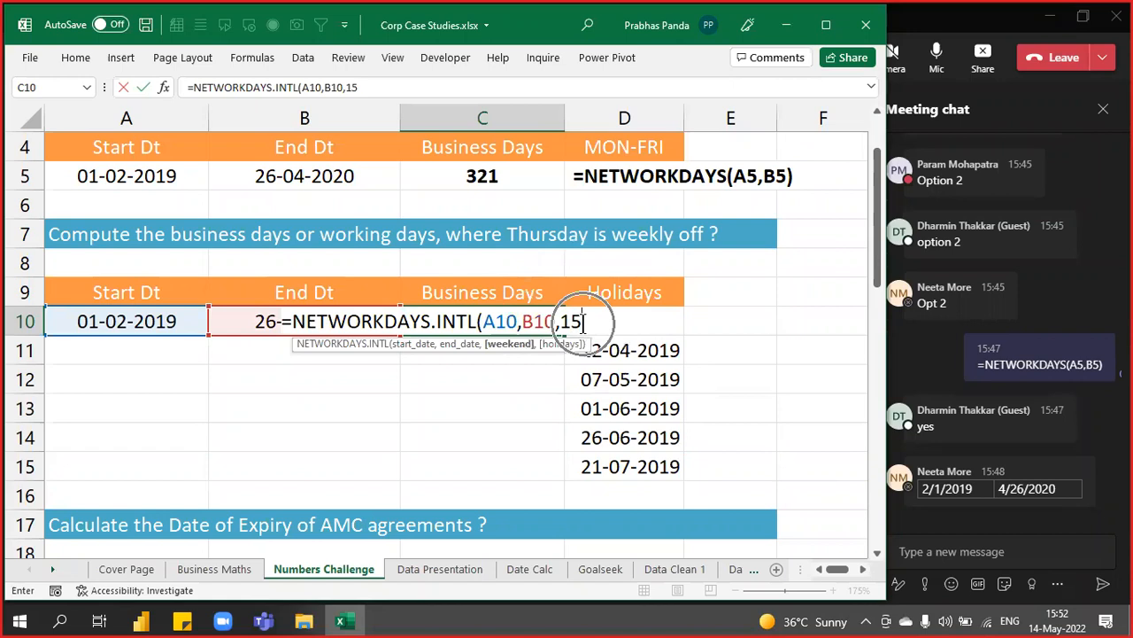
text(,)
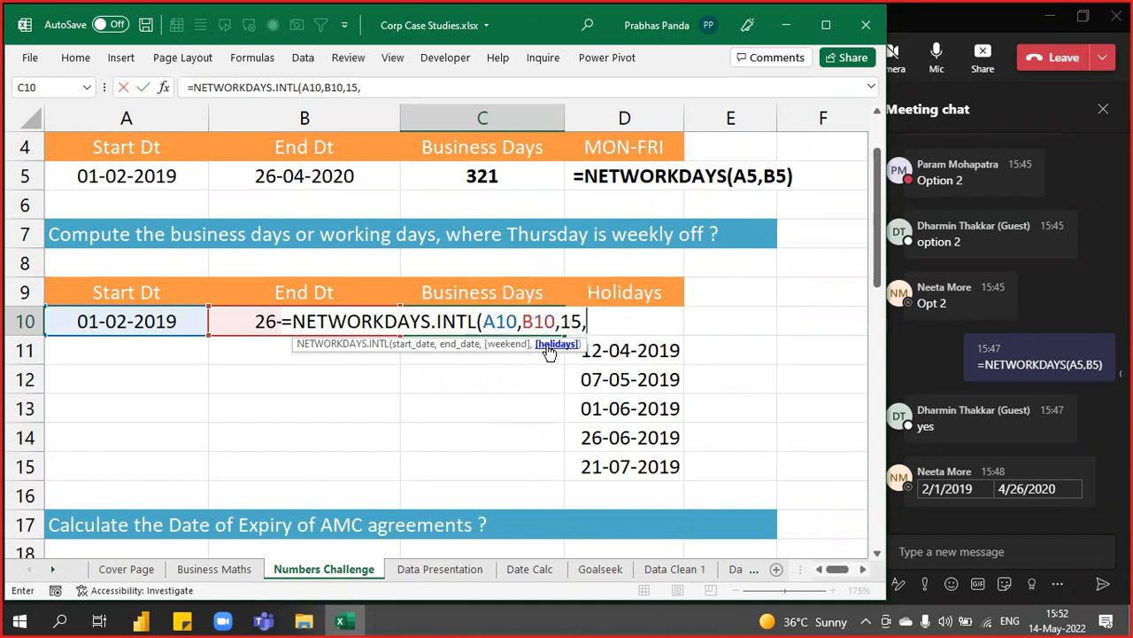
key(Right)
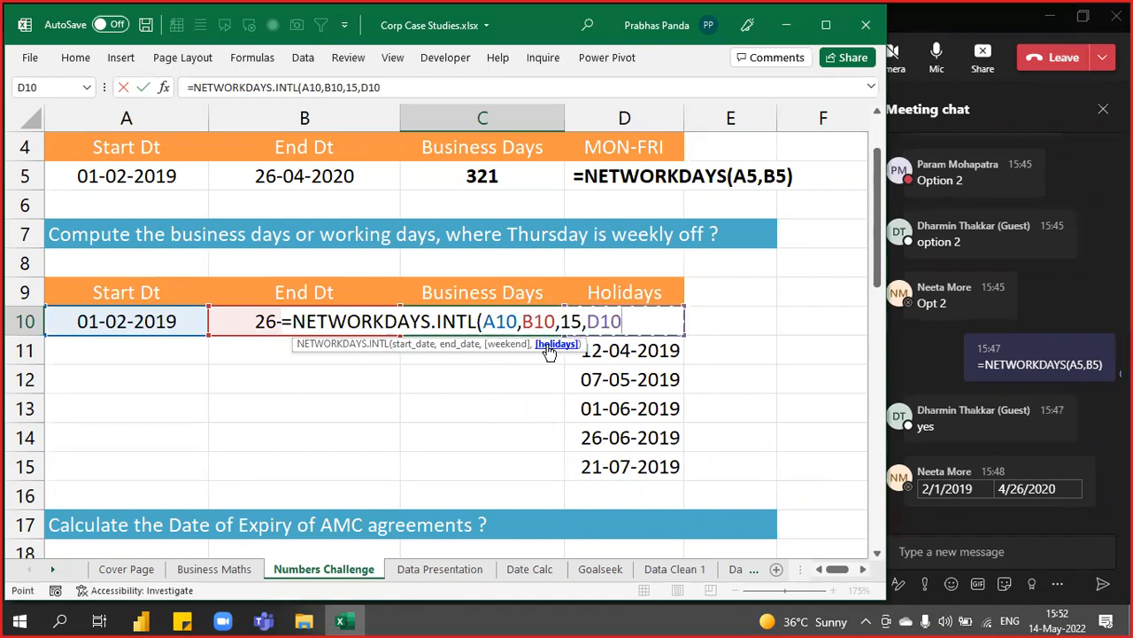
key(ctrl+shift+Down)
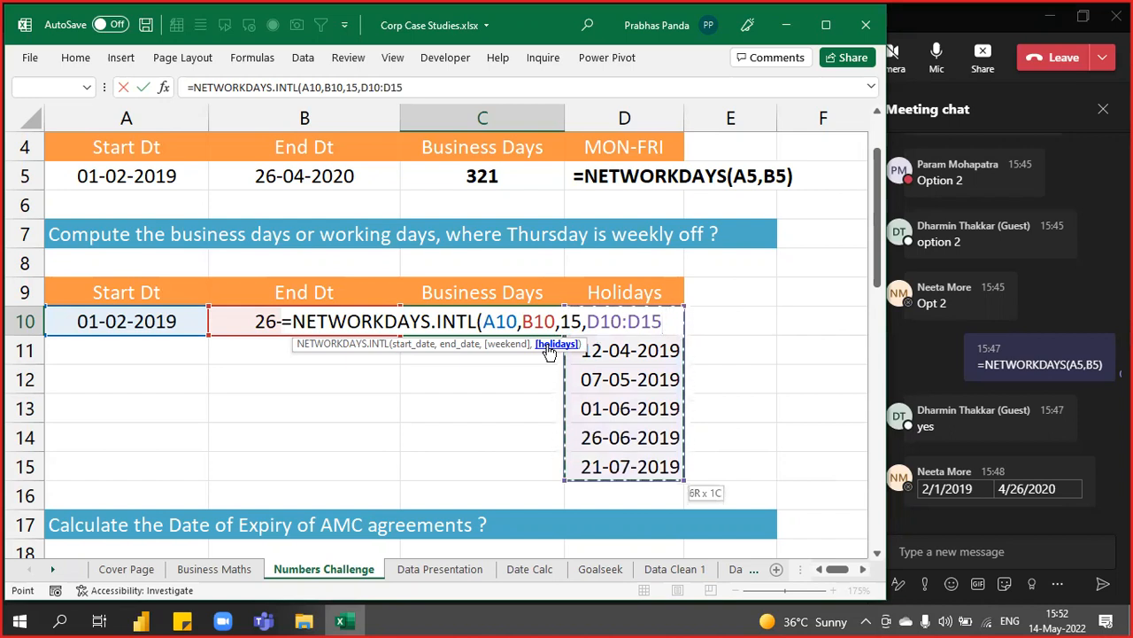
key(Return)
key(Up)
key(ctrl+b)
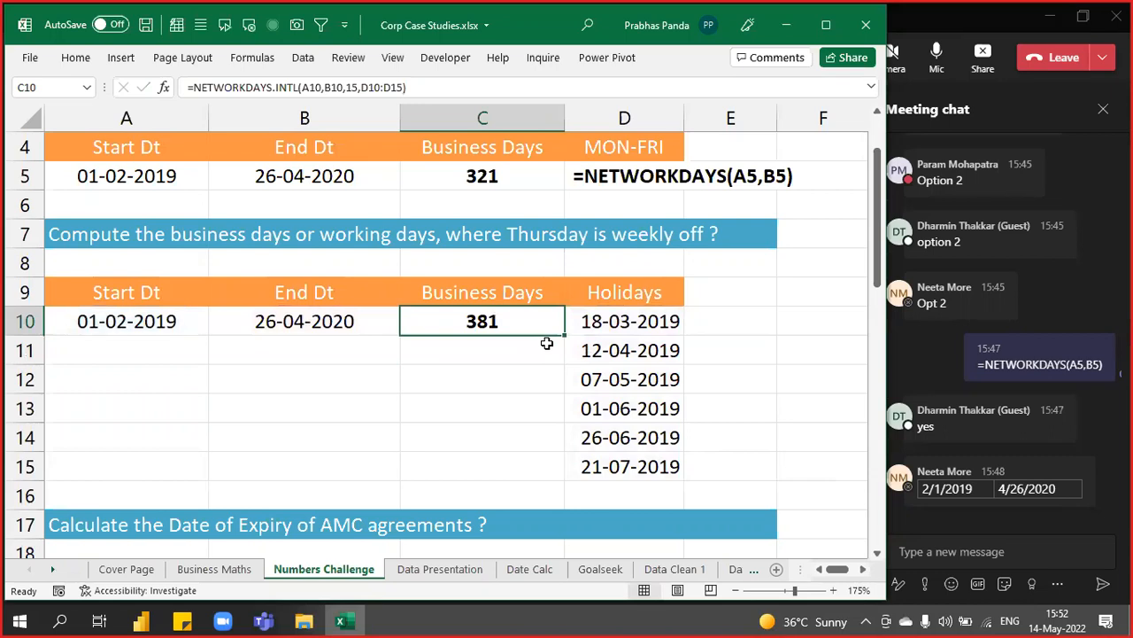
Document the C10 formula as text in C8: =NETWORKDAYS.INTL(A10,B10,15,D10:D15)
key(F2)
key(shift+Home)
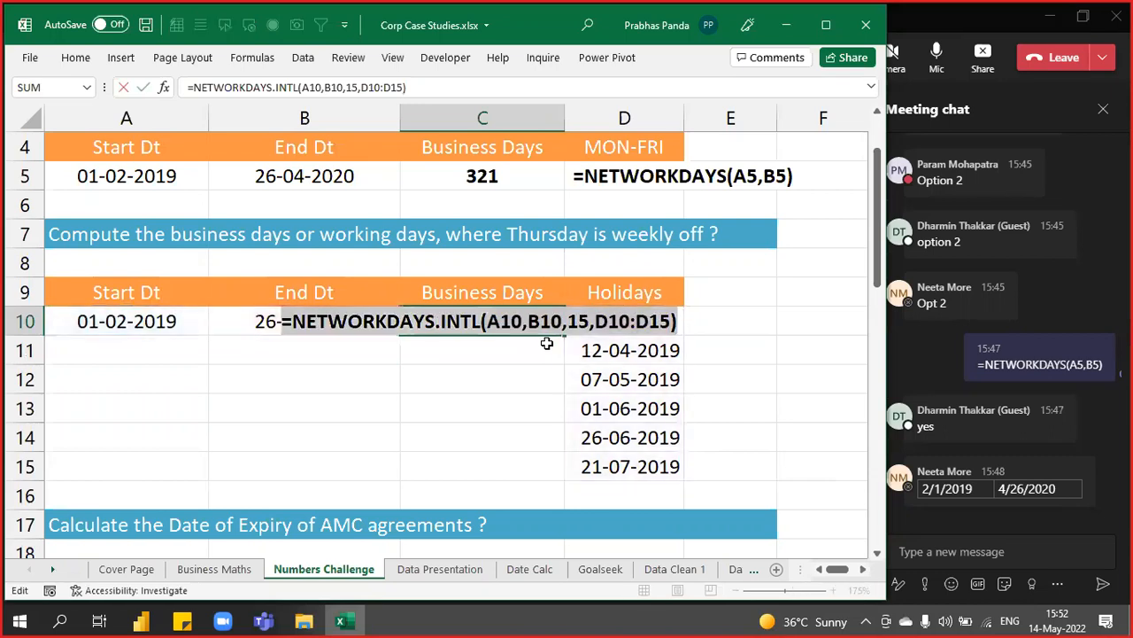
key(ctrl+c)
key(Escape)
key(Up)
key(Up)
text(')
key(ctrl+v)
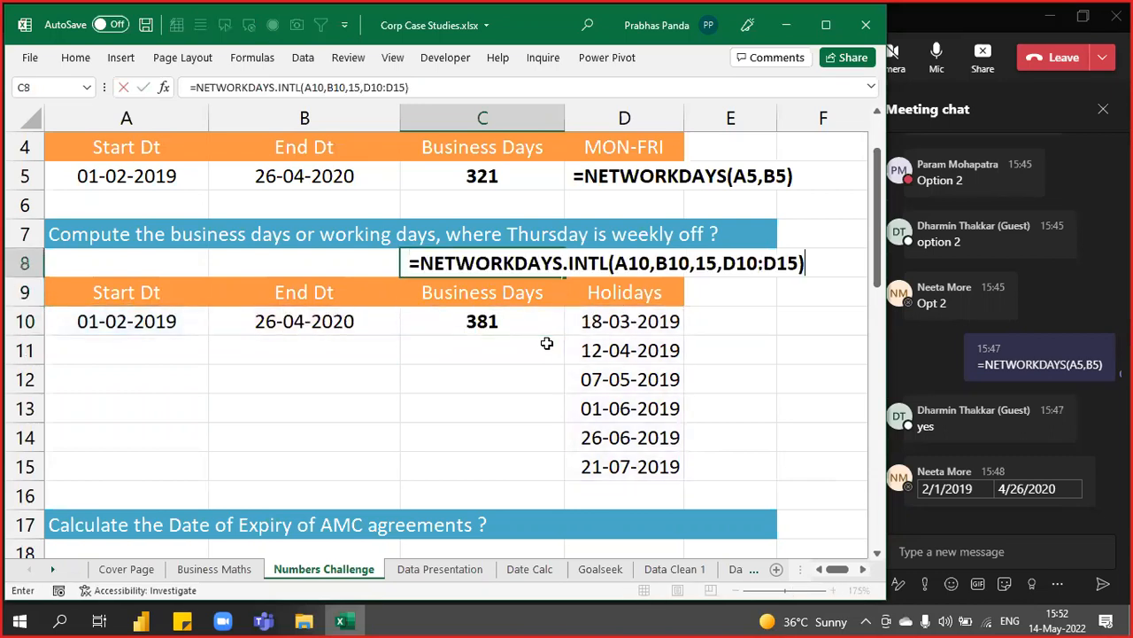
key(Return)
Send =NETWORKDAYS.INTL(A10,B10,15,D10:D15) in the Teams meeting chat and return to the Excel workbook
click(984, 550)
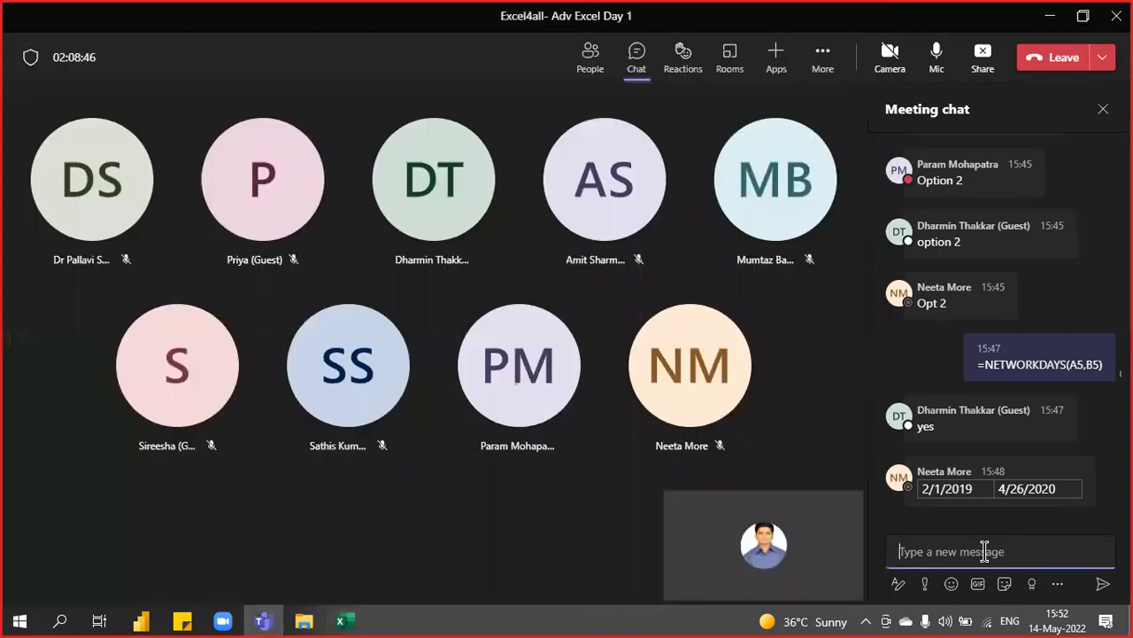
key(ctrl+v)
key(Return)
key(alt+Tab)
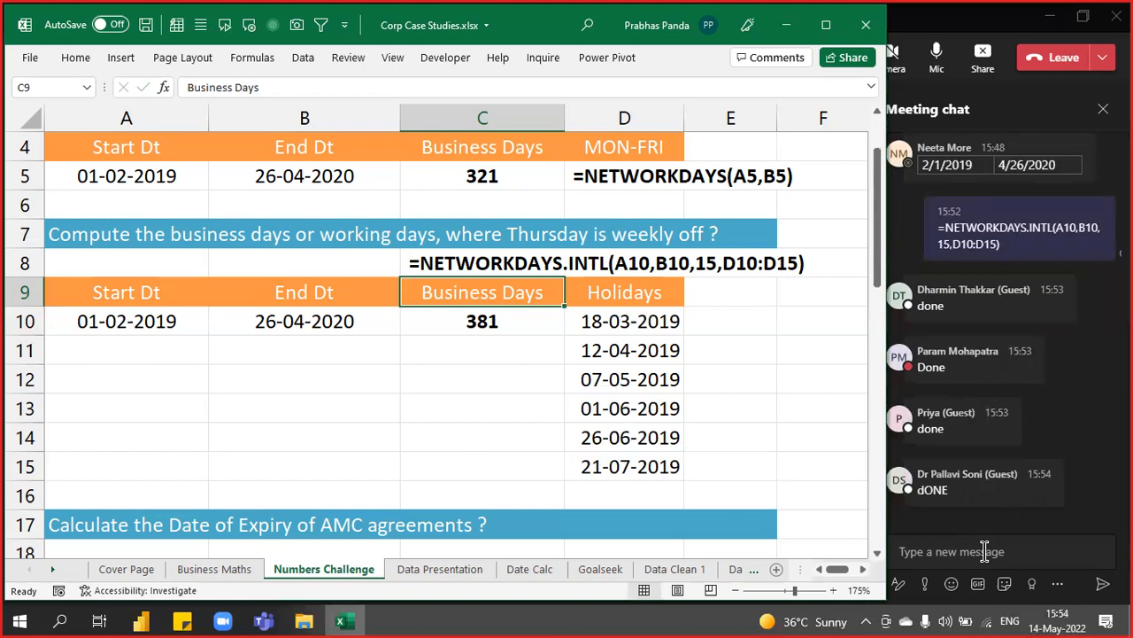
Clear the business-days formula from C10, keeping the text note in C8
click(1003, 27)
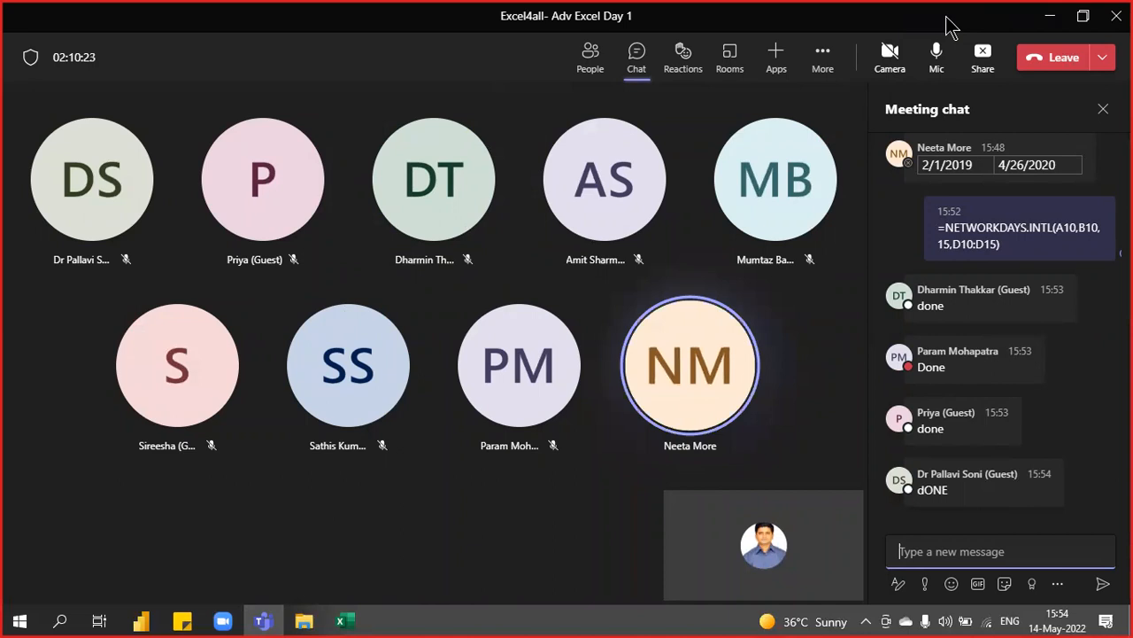
click(342, 620)
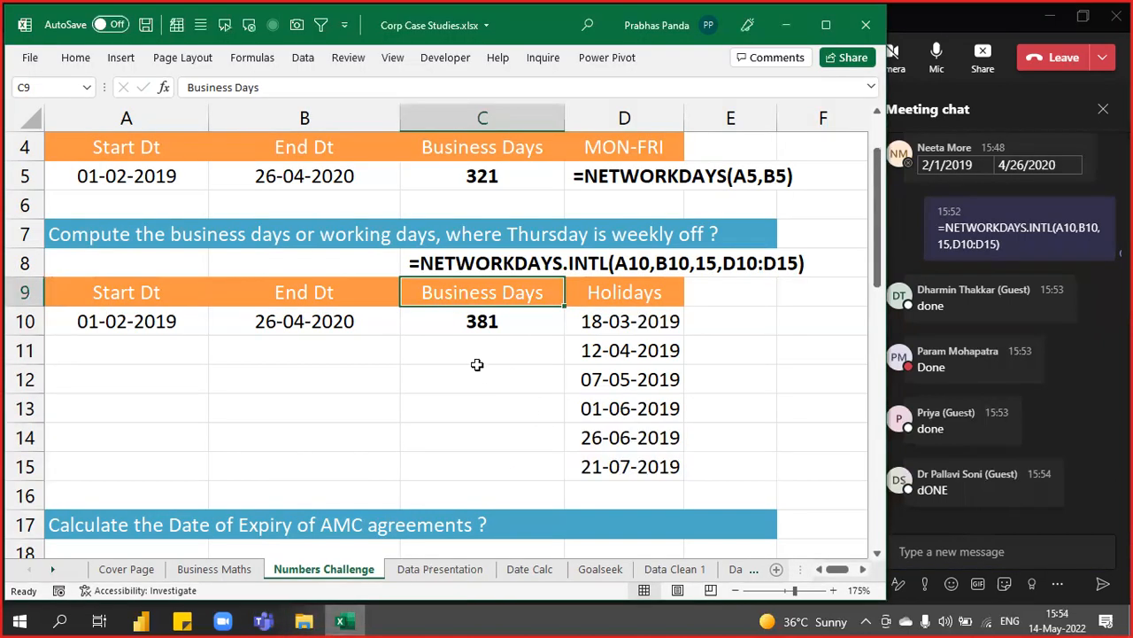
click(478, 322)
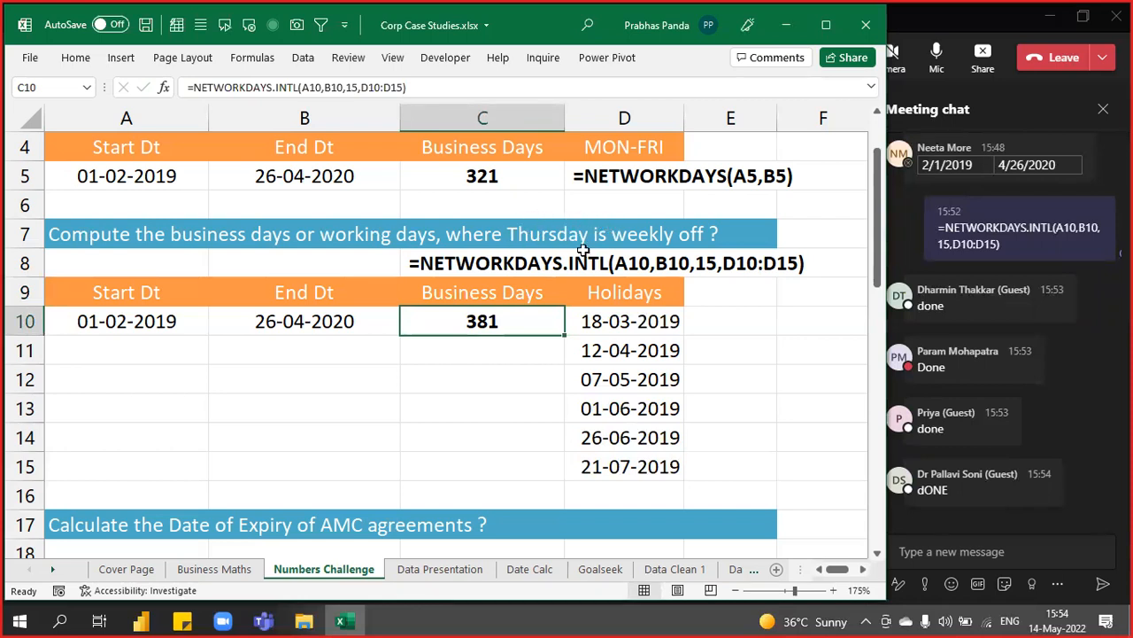
key(Delete)
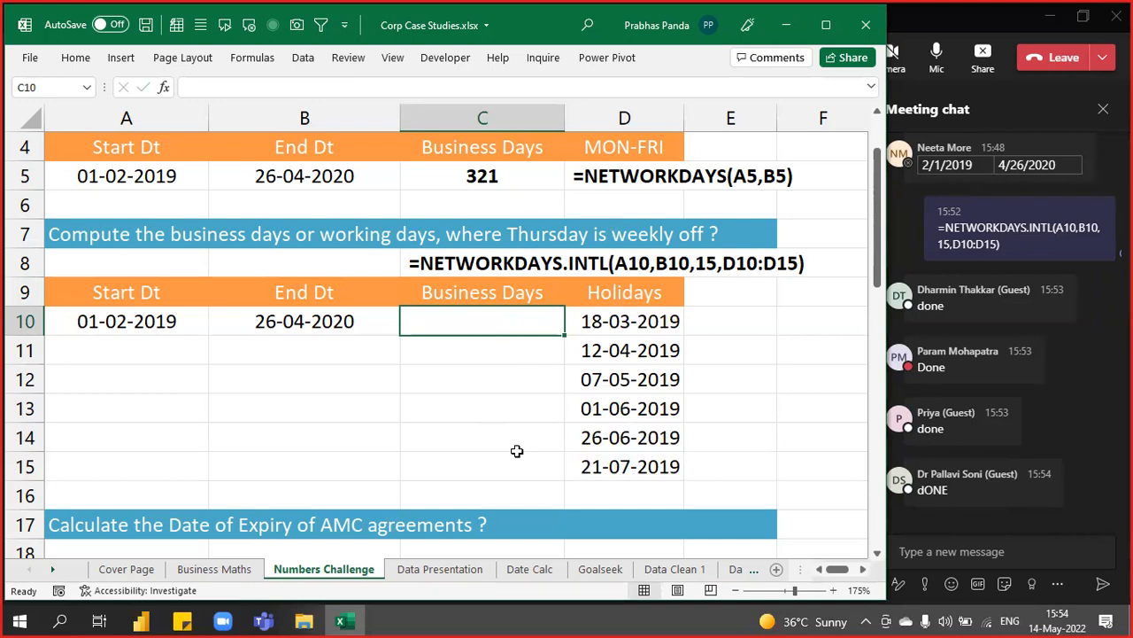
Start a NETWORKDAYS.INTL formula in C10 with A10 as the start date and B10 as the end date
text(=NET)
key(Down)
key(Tab)
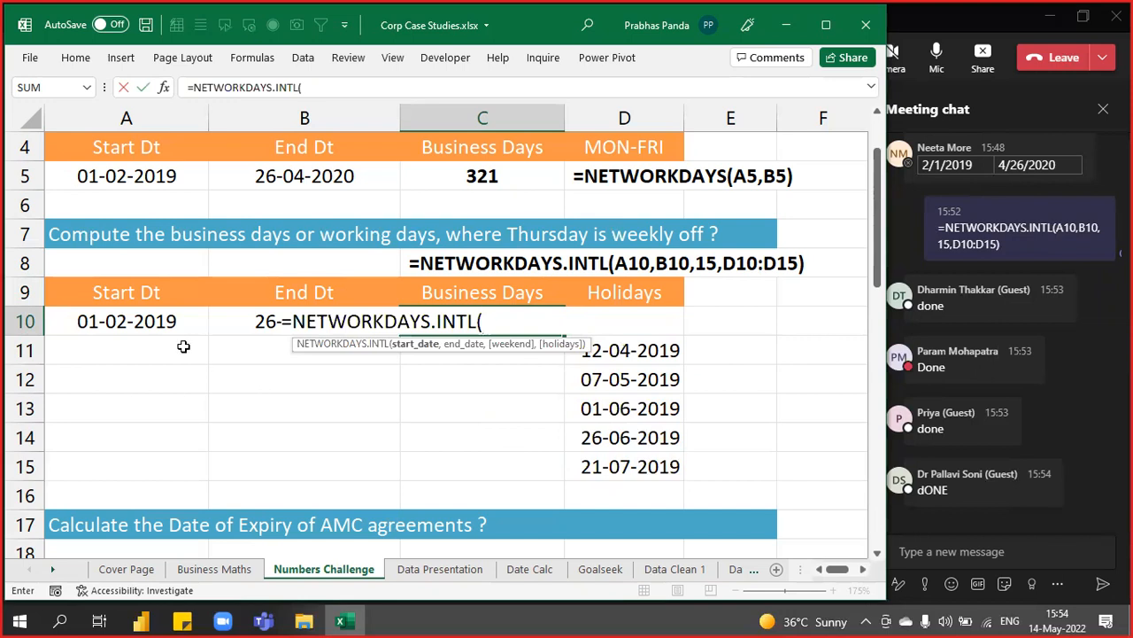
key(Left)
key(Left)
text(,)
key(Left)
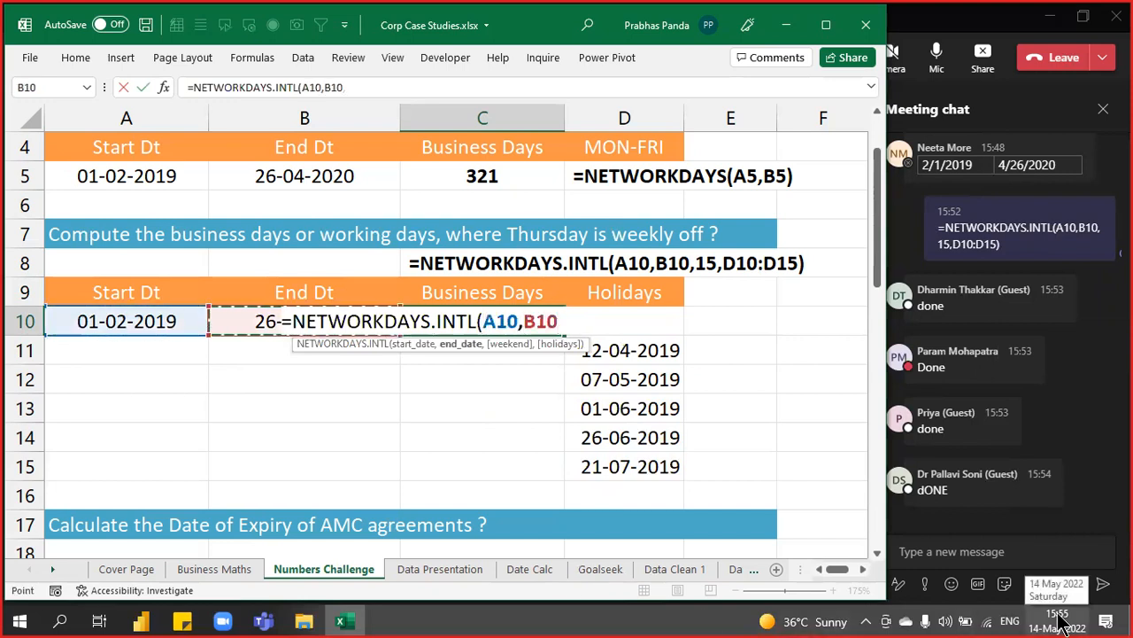
text(,)
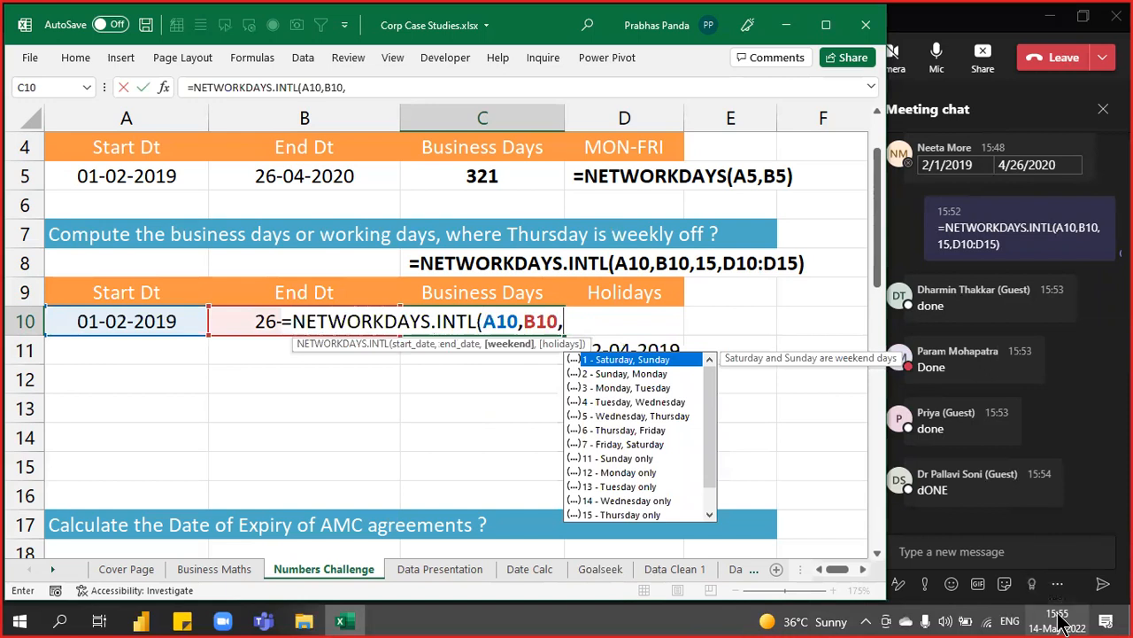
Choose weekend option 15 - Thursday only as the third argument of the C10 formula
key(Down)
key(Down)
key(Down)
key(Down)
key(Down)
key(Down)
key(Down)
key(Down)
key(Down)
key(Down)
key(Down)
key(Down)
key(Down)
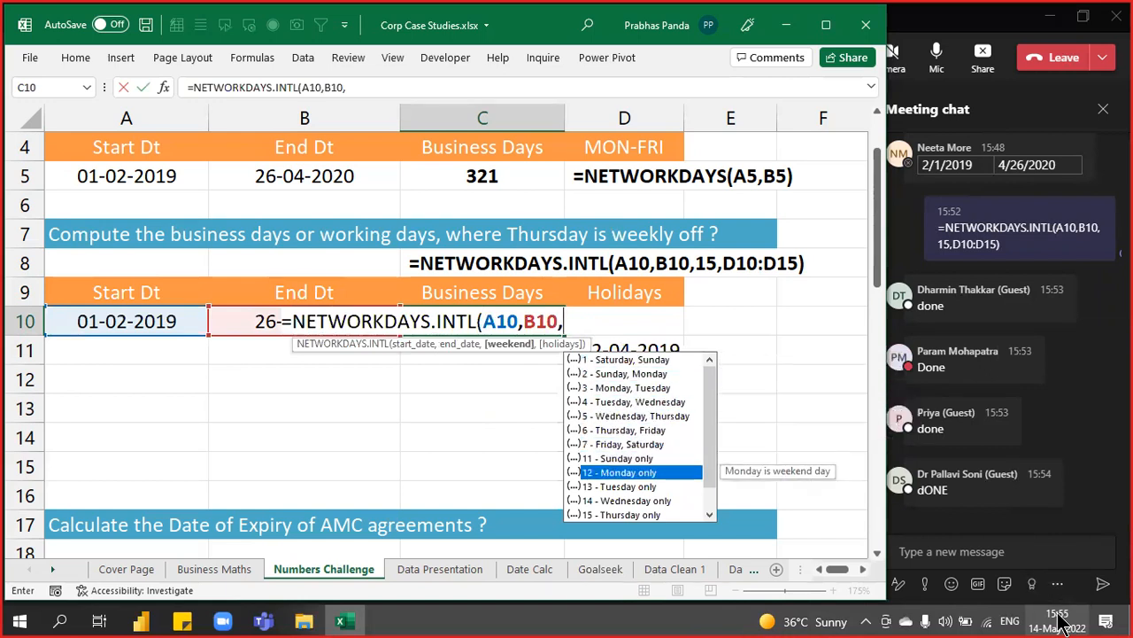
key(Up)
key(Up)
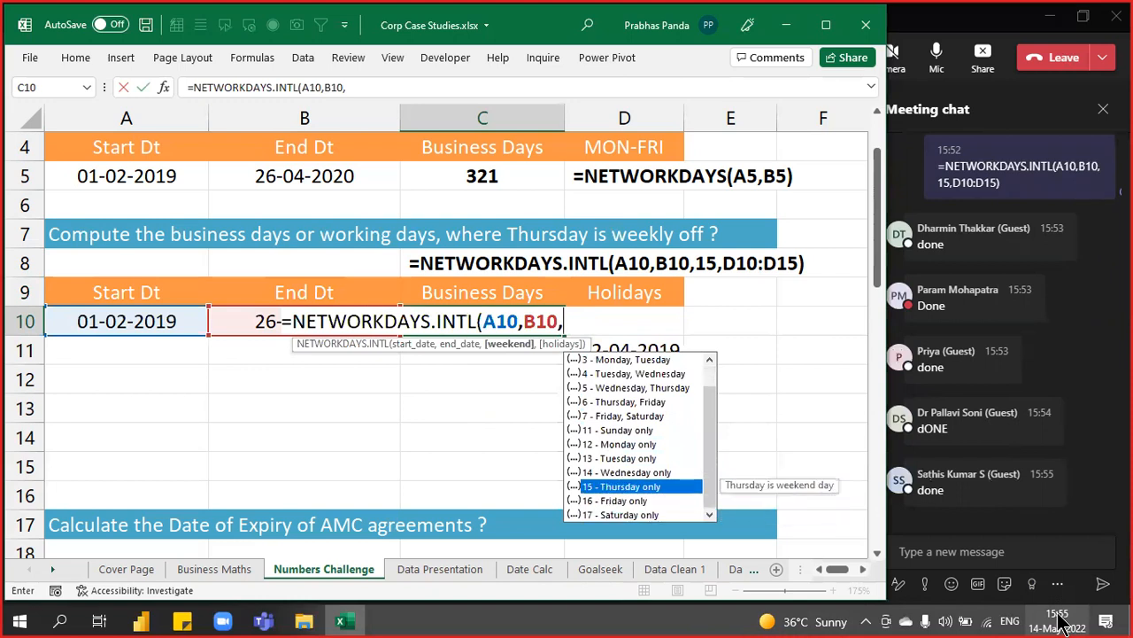
key(Tab)
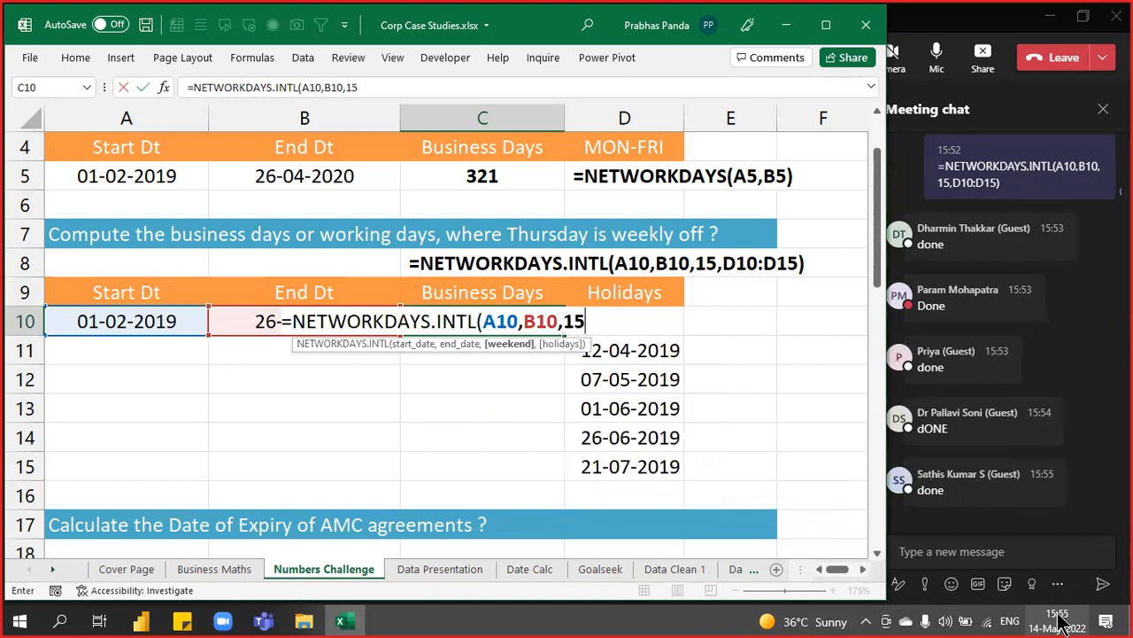
text(,)
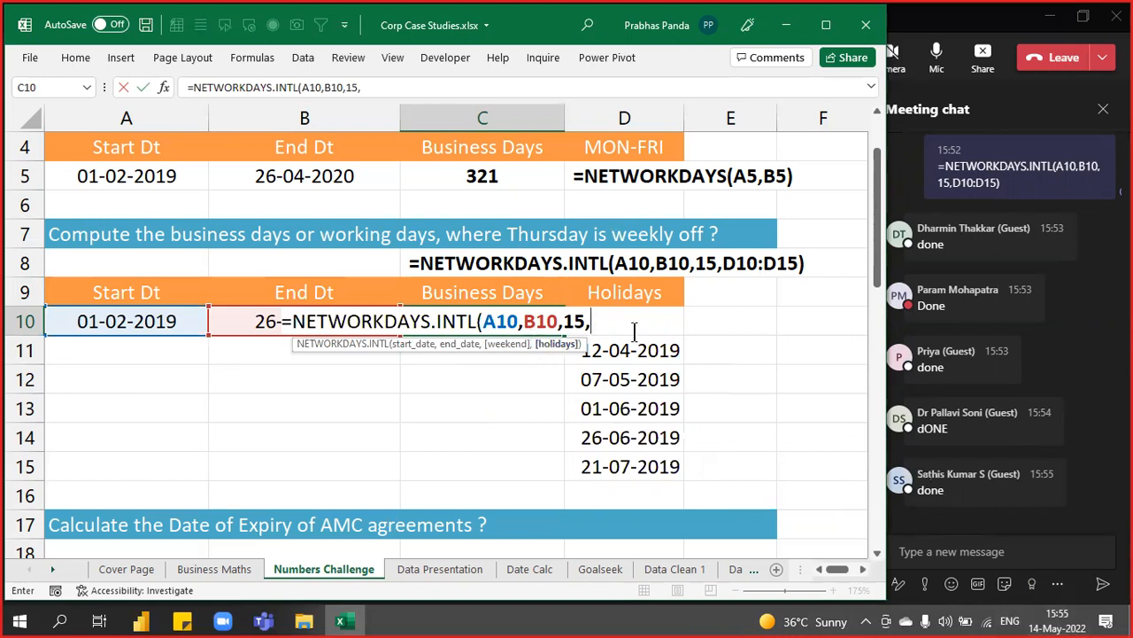
Add D10:D15 as the holidays argument and complete the business-days formula in C10
key(Right)
key(shift+Down)
key(shift+Down)
key(shift+Down)
key(shift+Down)
key(shift+Down)
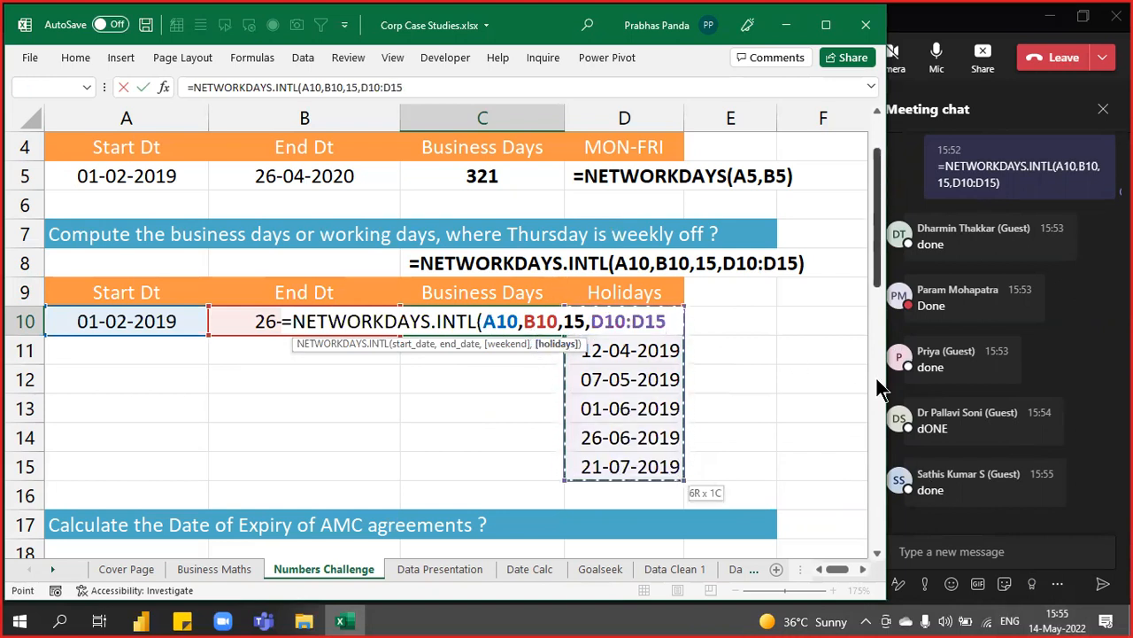
text())
key(Return)
key(Up)
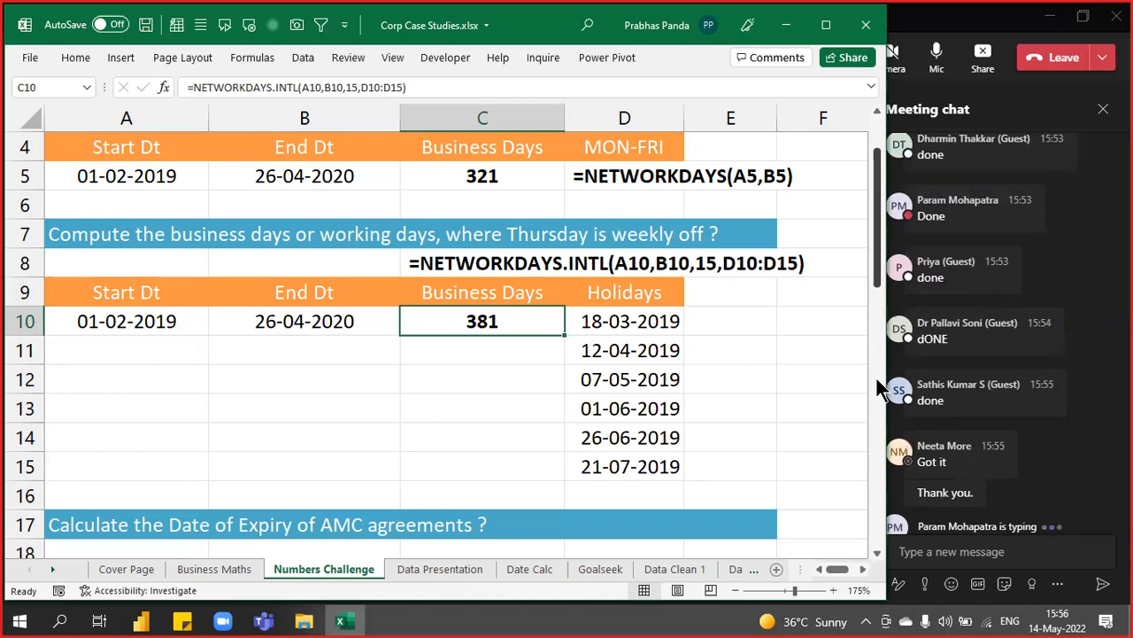
Examine the AMC agreements exercise, covering the date, asset, months and expiry date cells of the HP Printer row
key(Down)
key(Down)
key(Down)
key(Down)
key(Down)
key(Down)
key(Down)
key(Down)
key(Down)
key(Down)
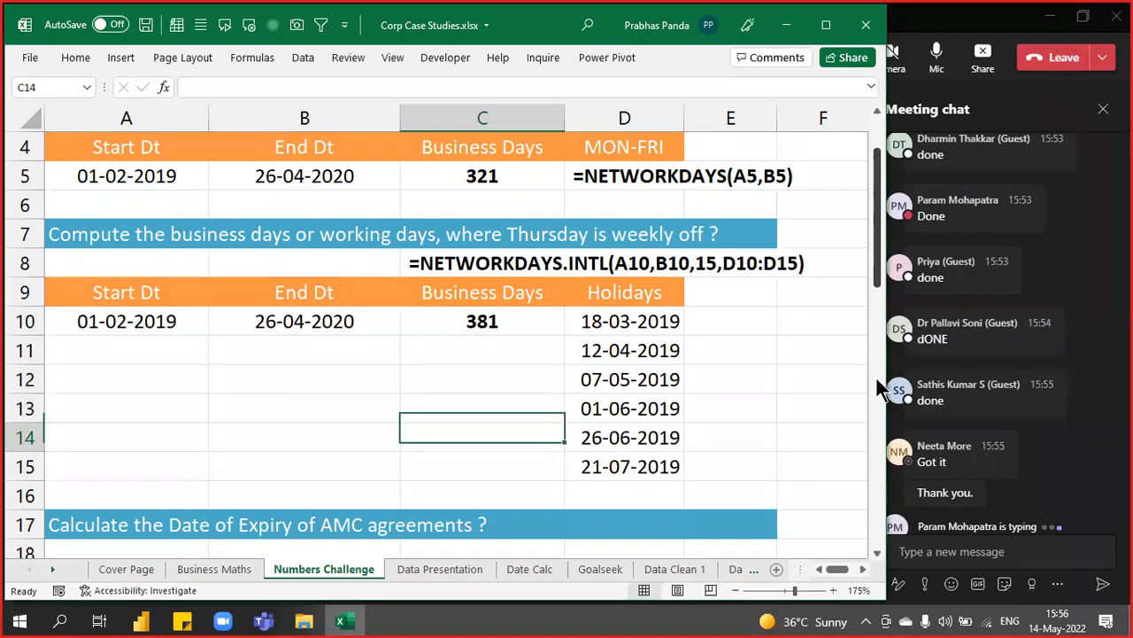
key(Down)
key(Down)
key(Down)
key(Down)
key(Down)
key(Down)
key(Down)
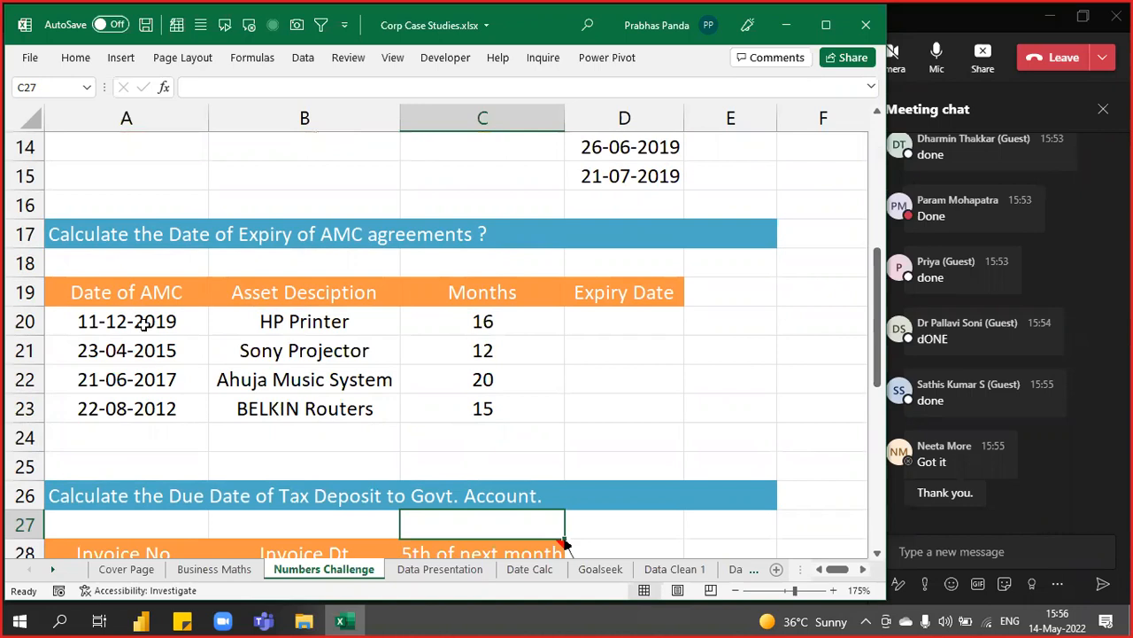
click(146, 326)
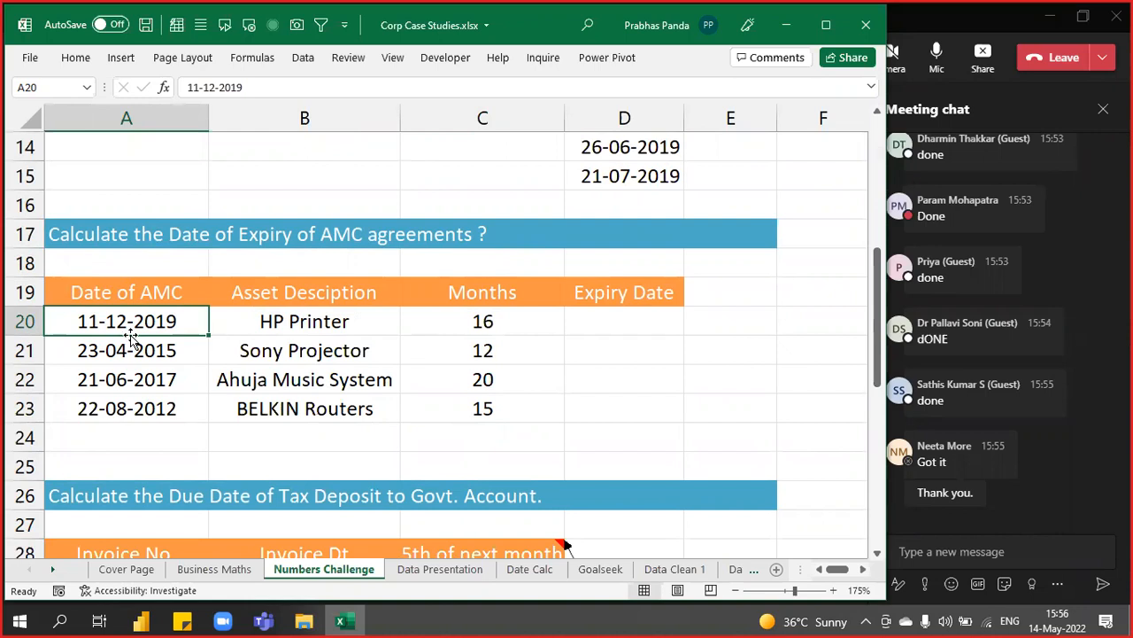
click(314, 324)
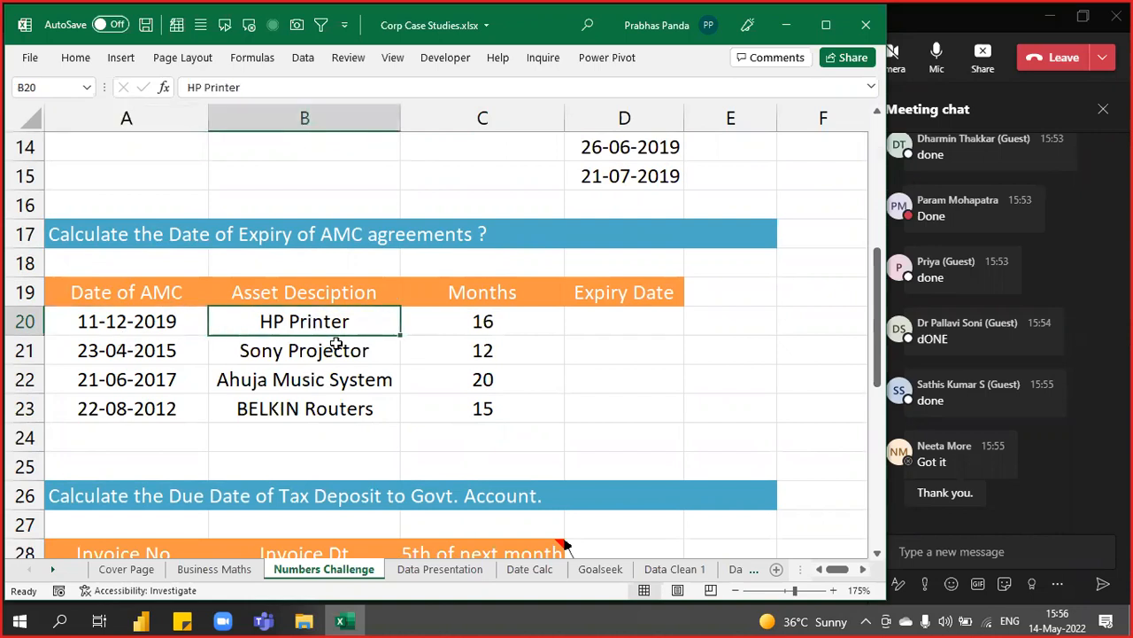
click(501, 329)
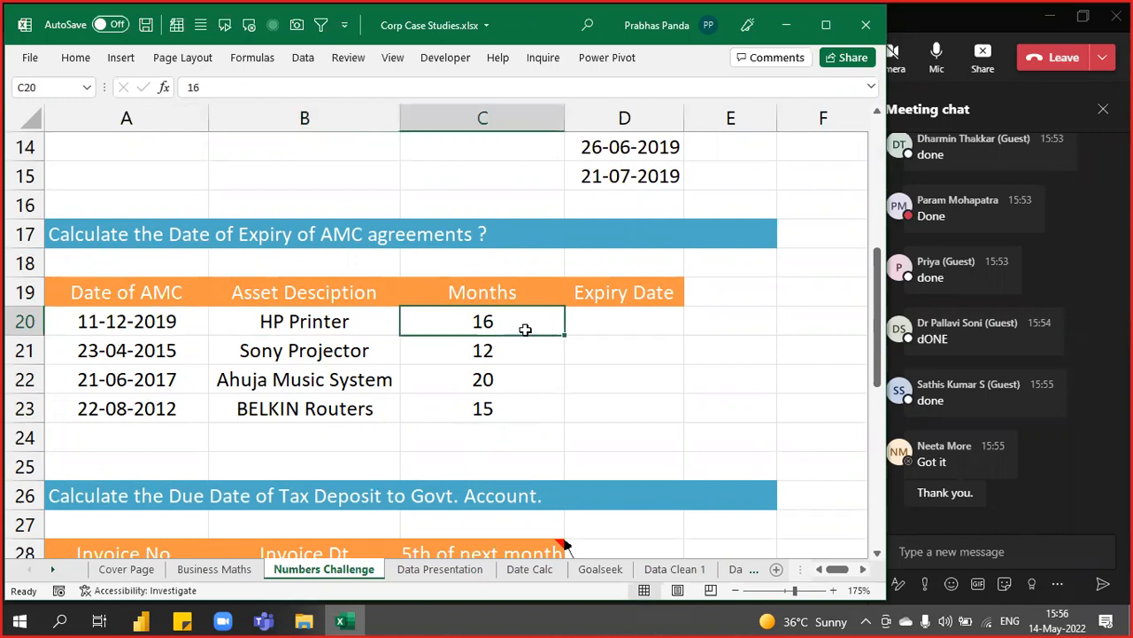
click(618, 320)
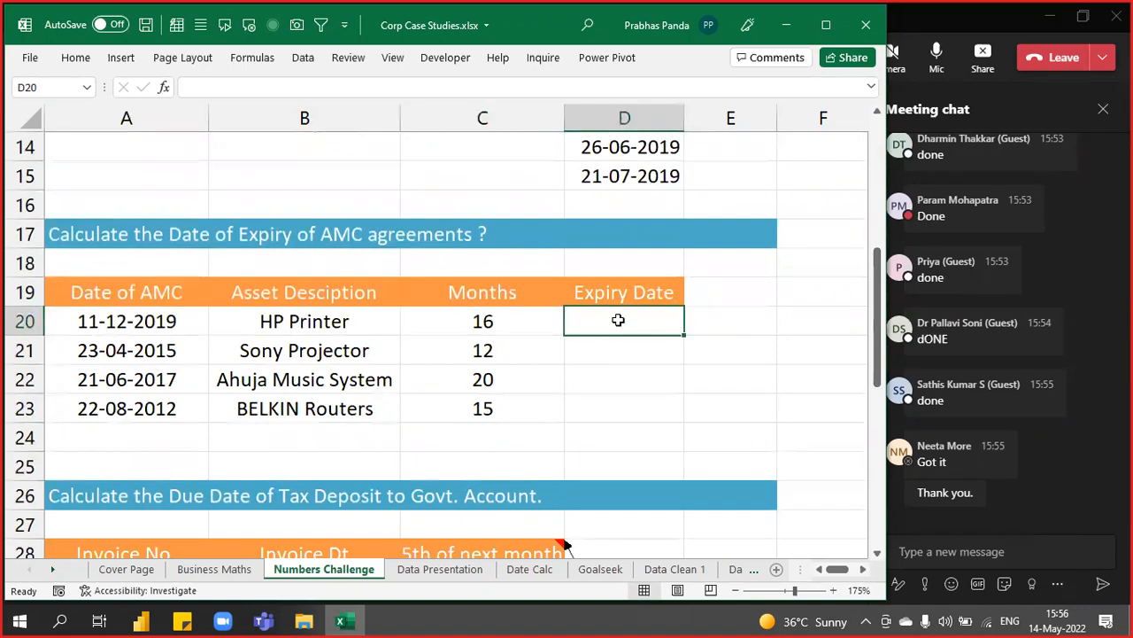
drag(156, 319, 603, 326)
click(603, 326)
click(164, 322)
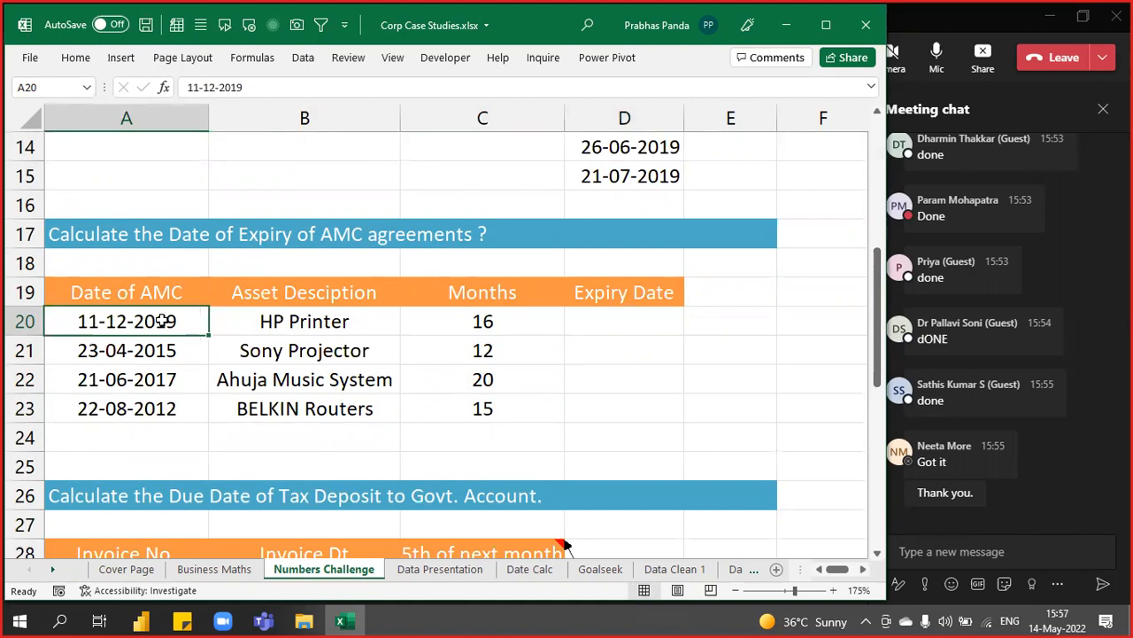
click(476, 325)
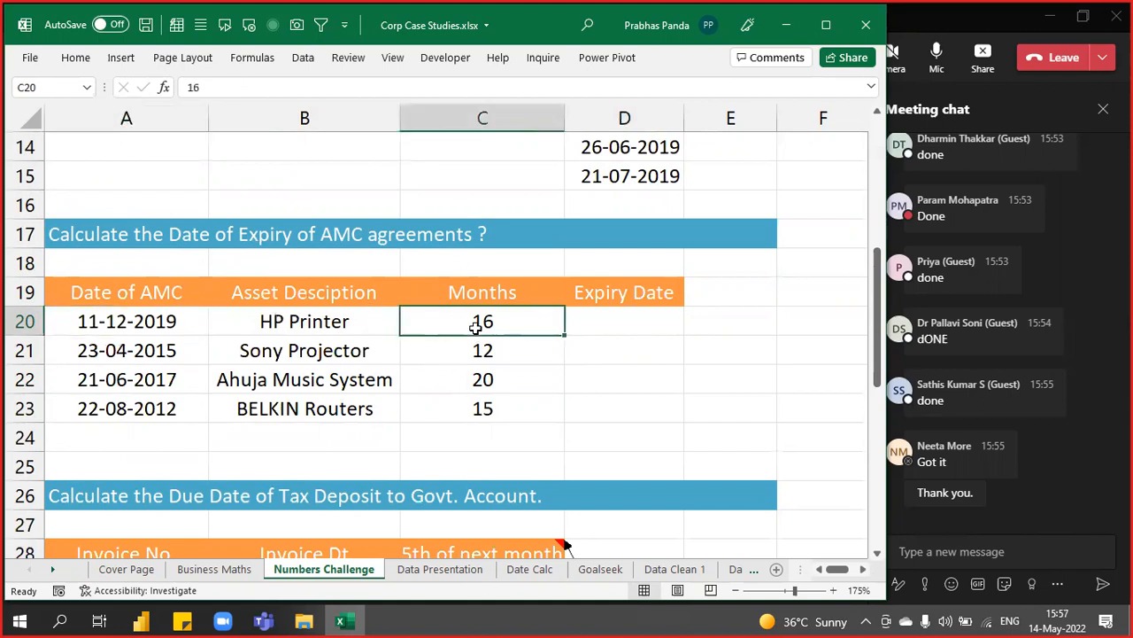
click(619, 326)
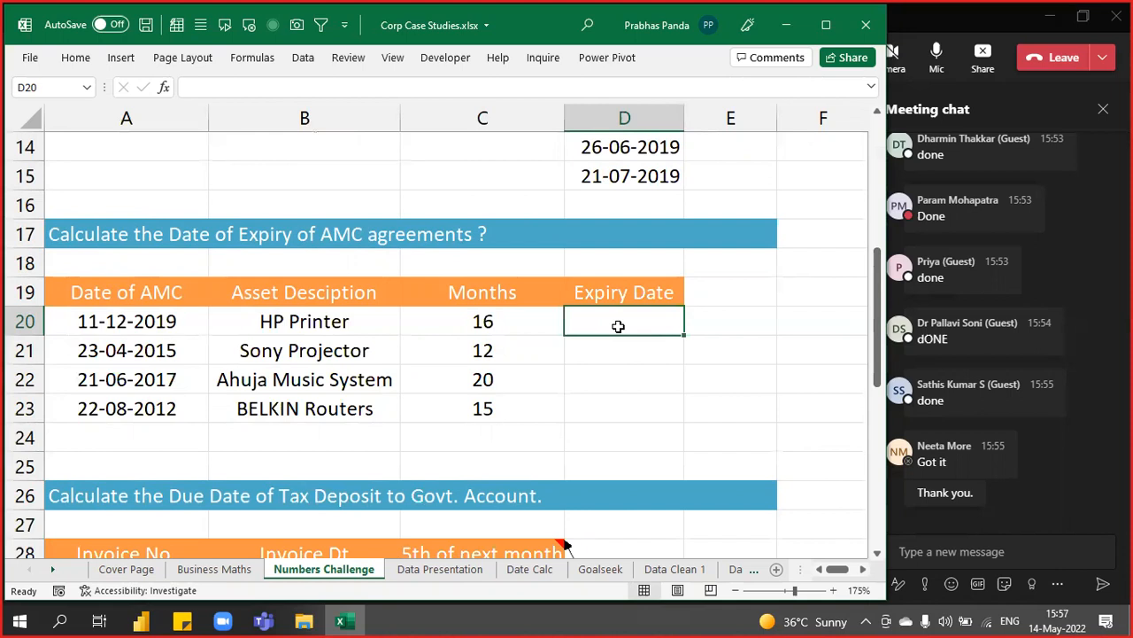
key(Up)
key(Down)
Fill the Expiry Date cells D20:D23 in one go with the formula =EDATE(A20,C20)
drag(618, 326, 616, 399)
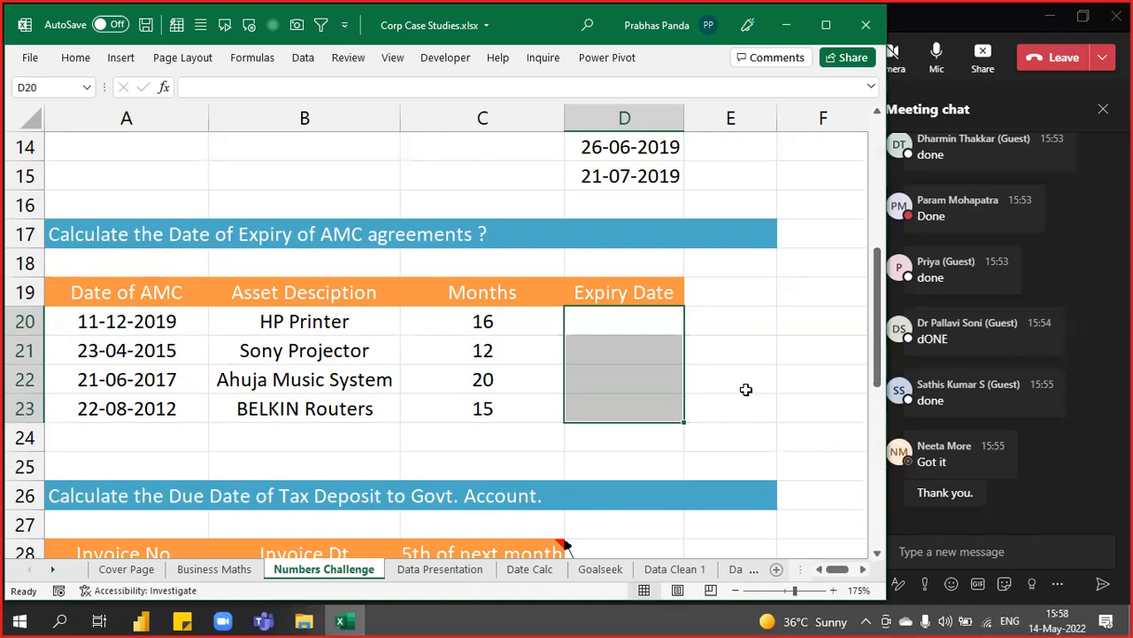
text(=)
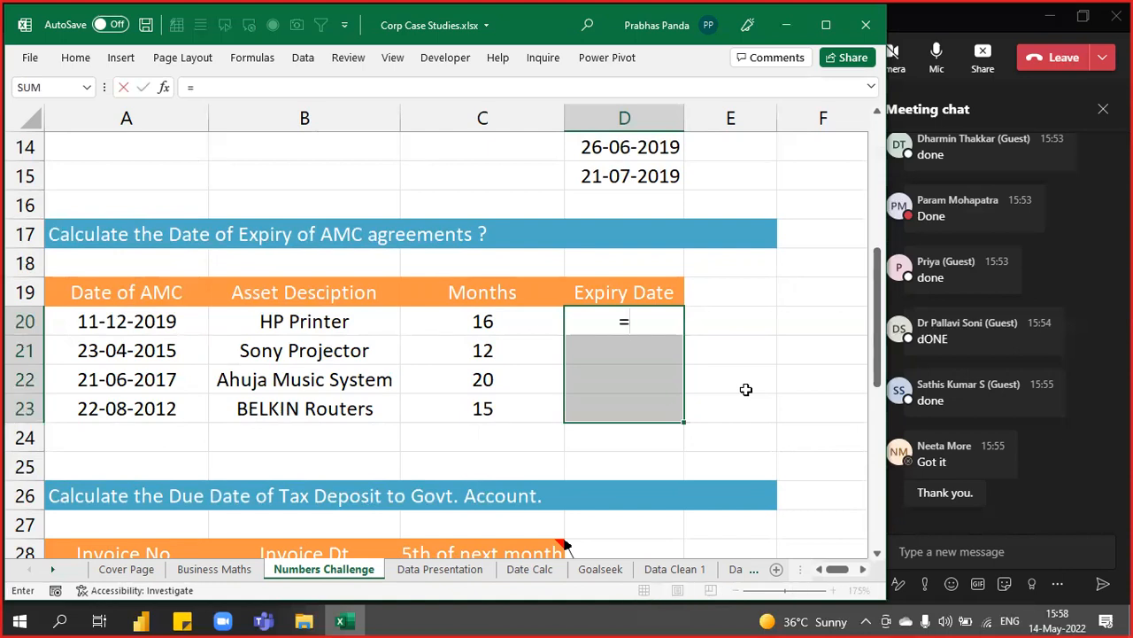
text(EDATE()
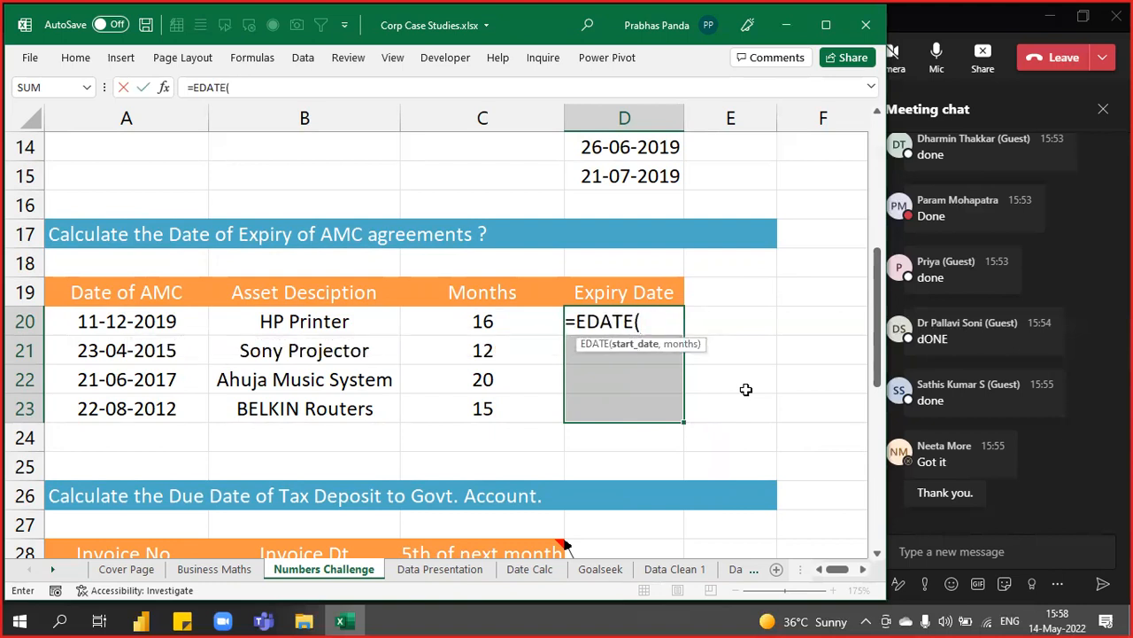
key(Left)
key(Left)
key(Left)
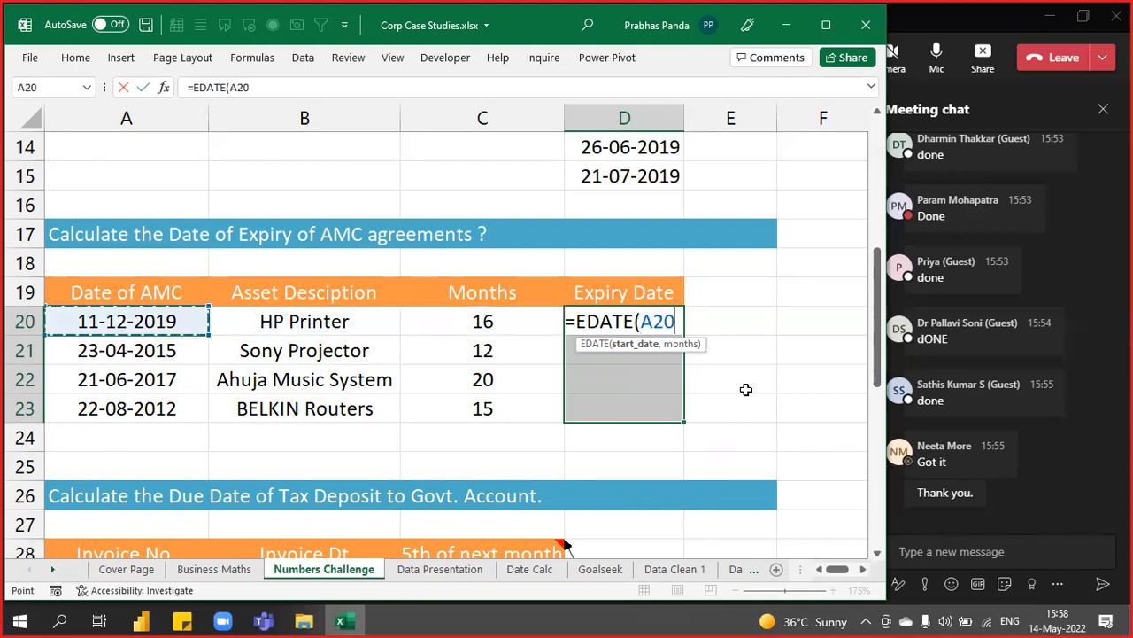
text(,)
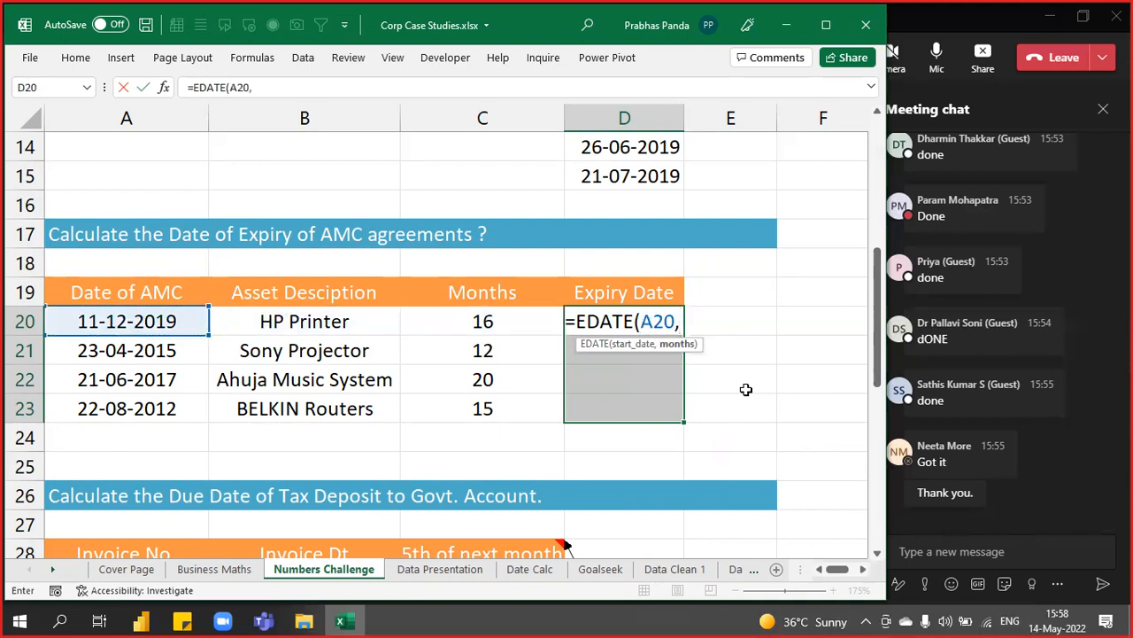
key(Left)
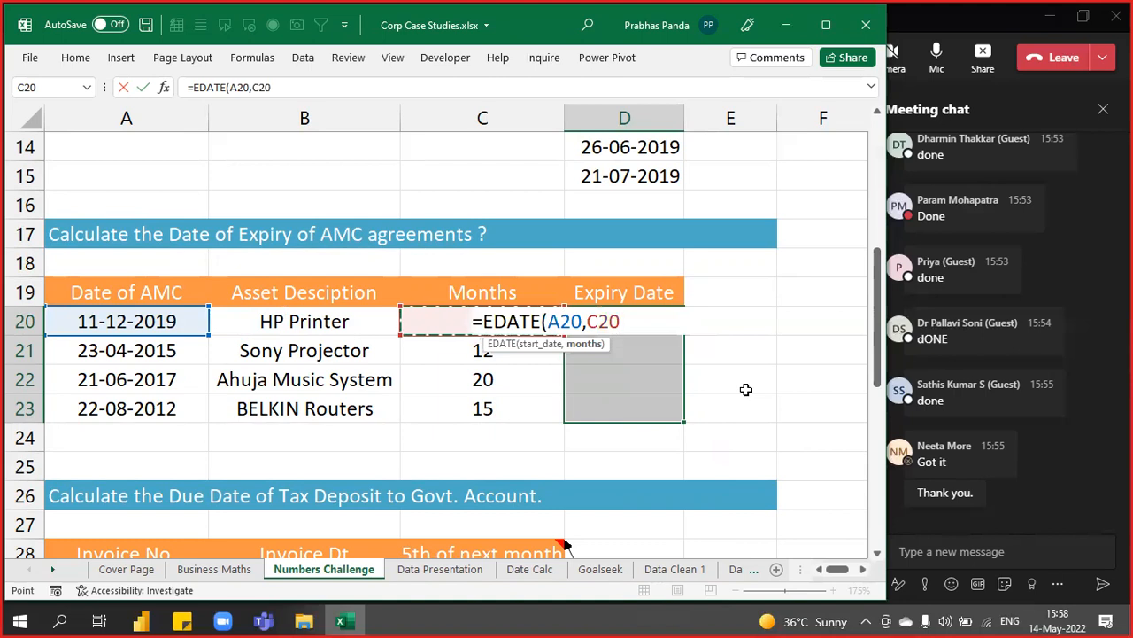
text())
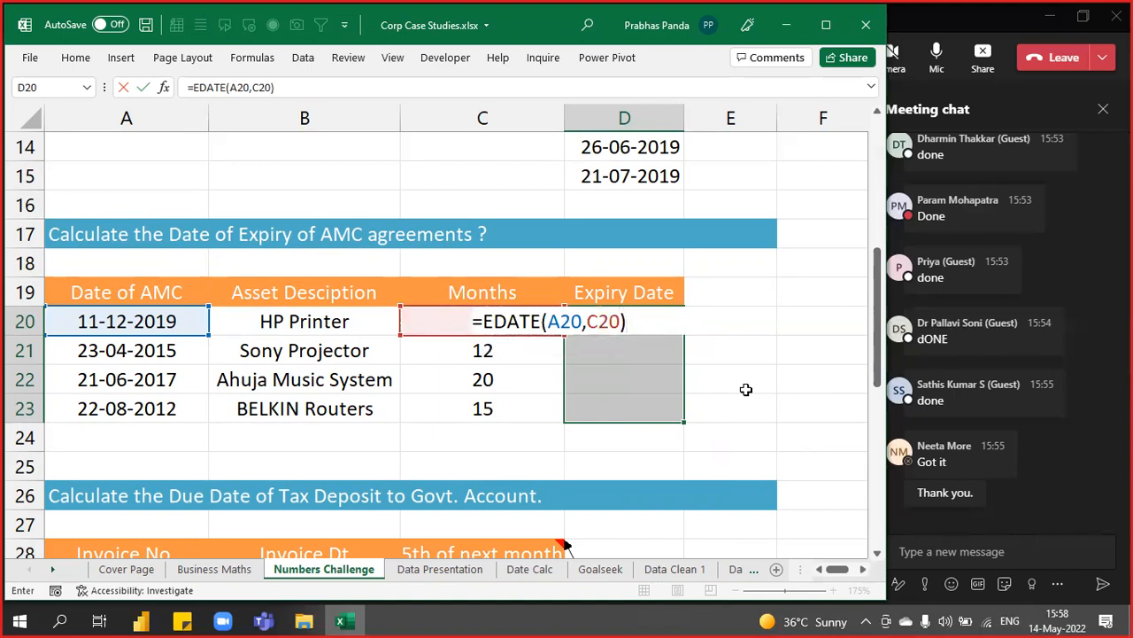
key(ctrl+Return)
Centre-align the EDATE results in D20:D23
key(alt+h)
key(a)
key(c)
key(alt+h)
key(a)
key(c)
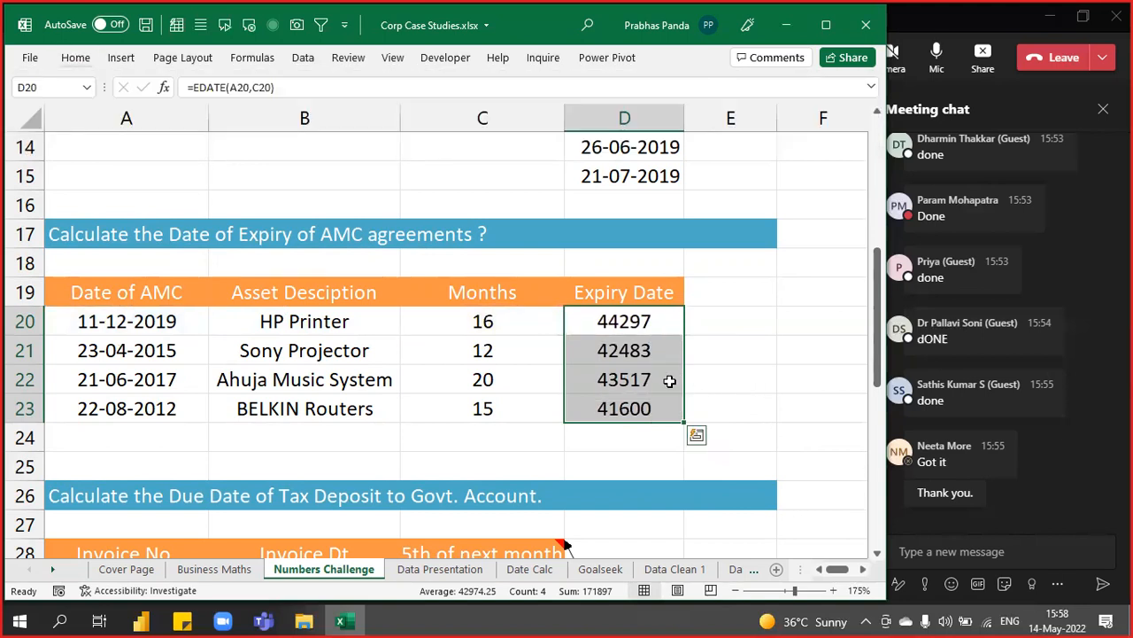
Inspect the number format applied to the expiry dates in D20:D23
key(ctrl+q)
key(ctrl)
key(ctrl)
key(ctrl)
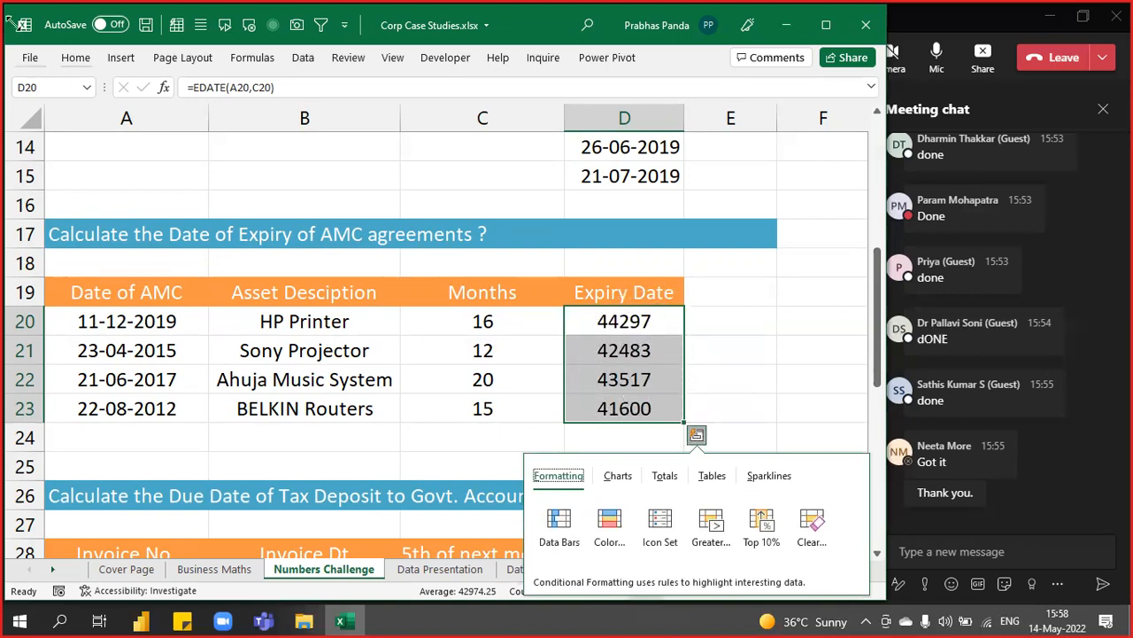
click(82, 62)
click(79, 60)
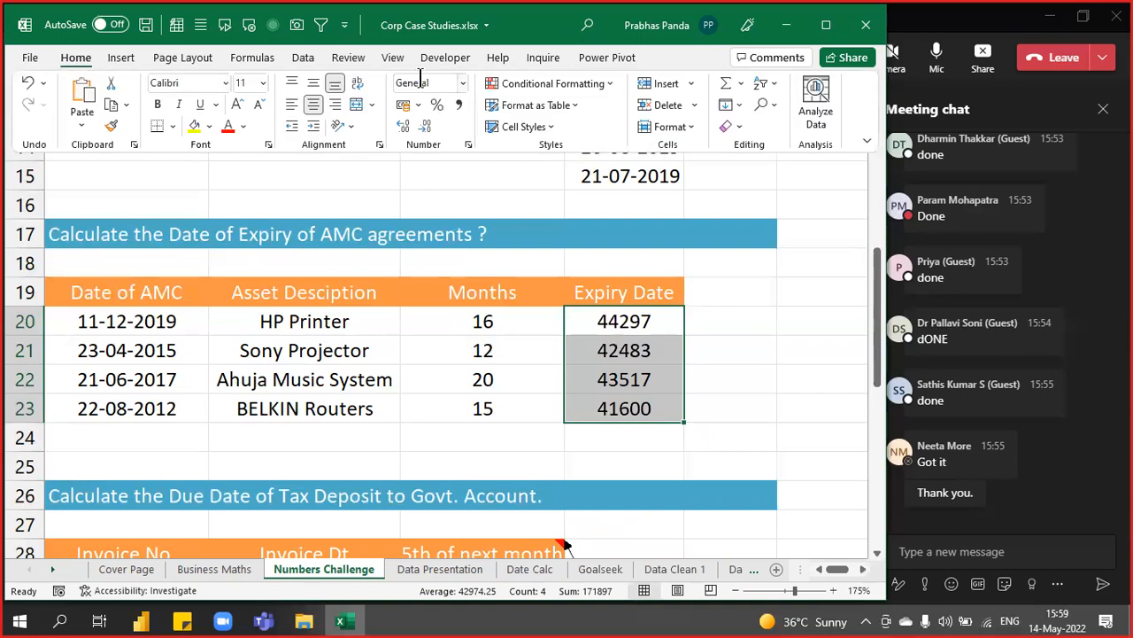
key(ctrl)
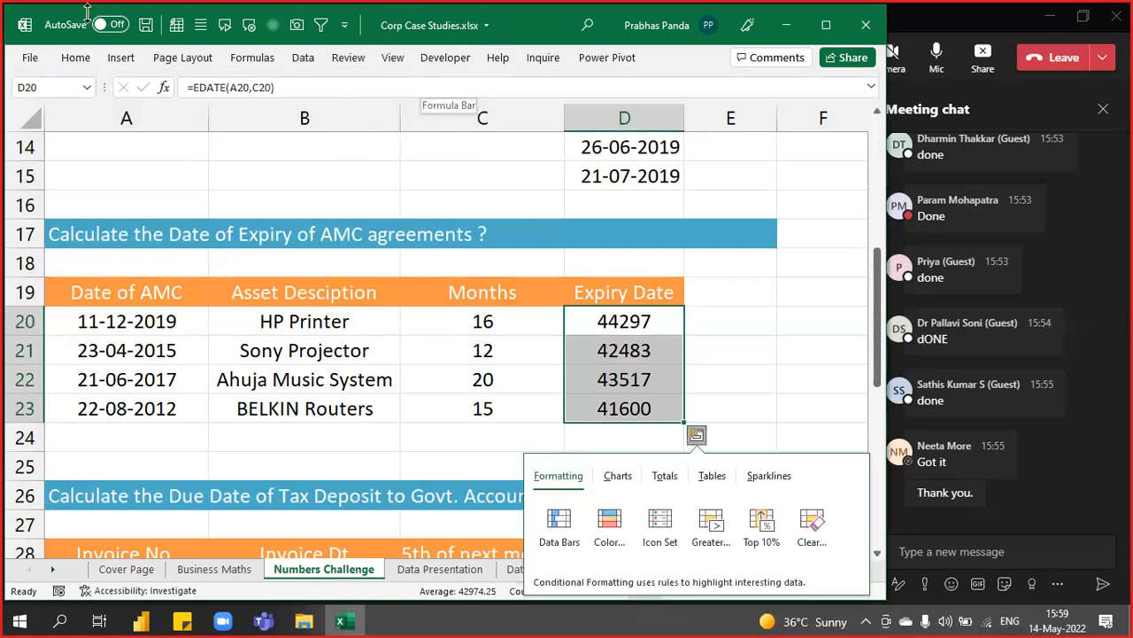
click(78, 57)
key(ctrl)
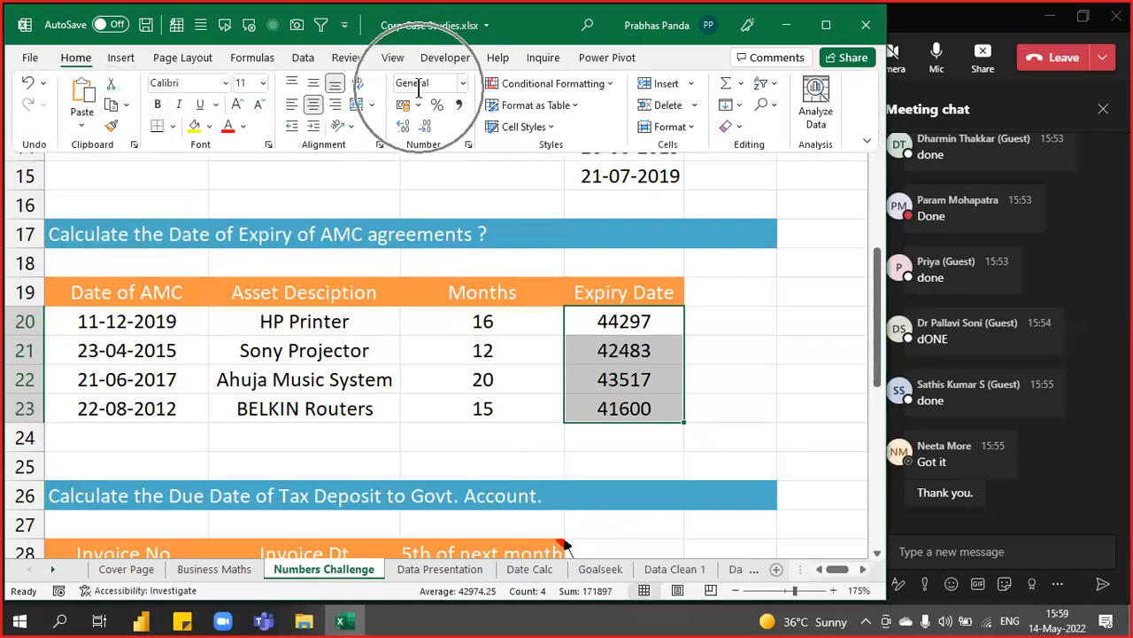
click(80, 59)
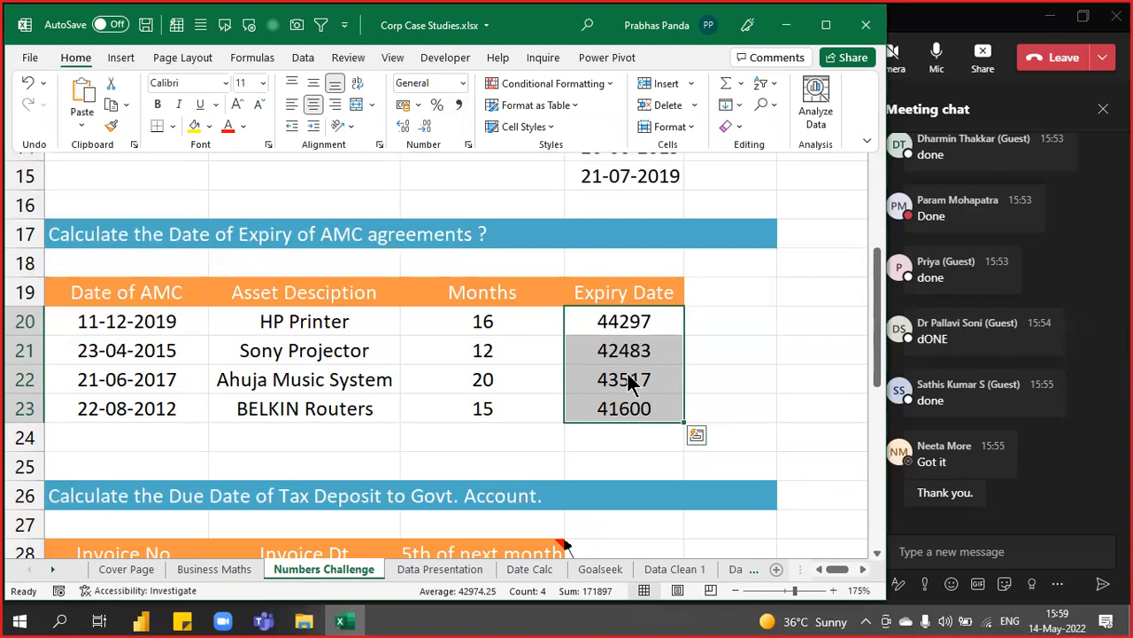
Launch the Windows On-Screen Keyboard, point out its Ctrl and 3 keys, and minimize it to return to the workbook
key(super)
text(ON SCR)
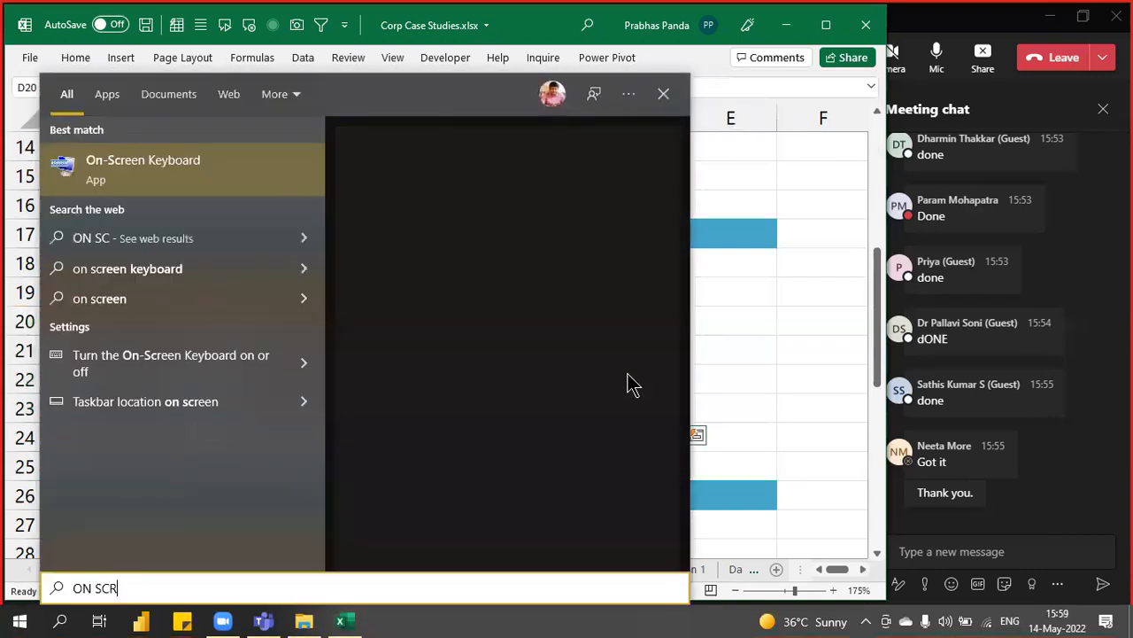
text(EE)
key(Return)
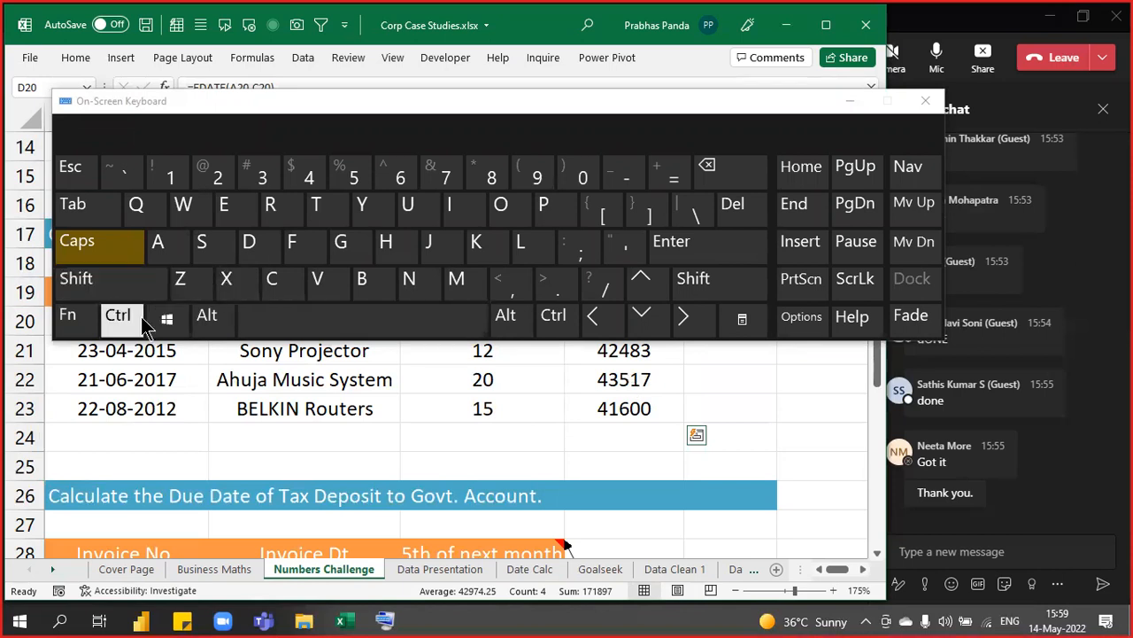
key(ctrl)
ctrl+click(267, 177)
ctrl+click(267, 177)
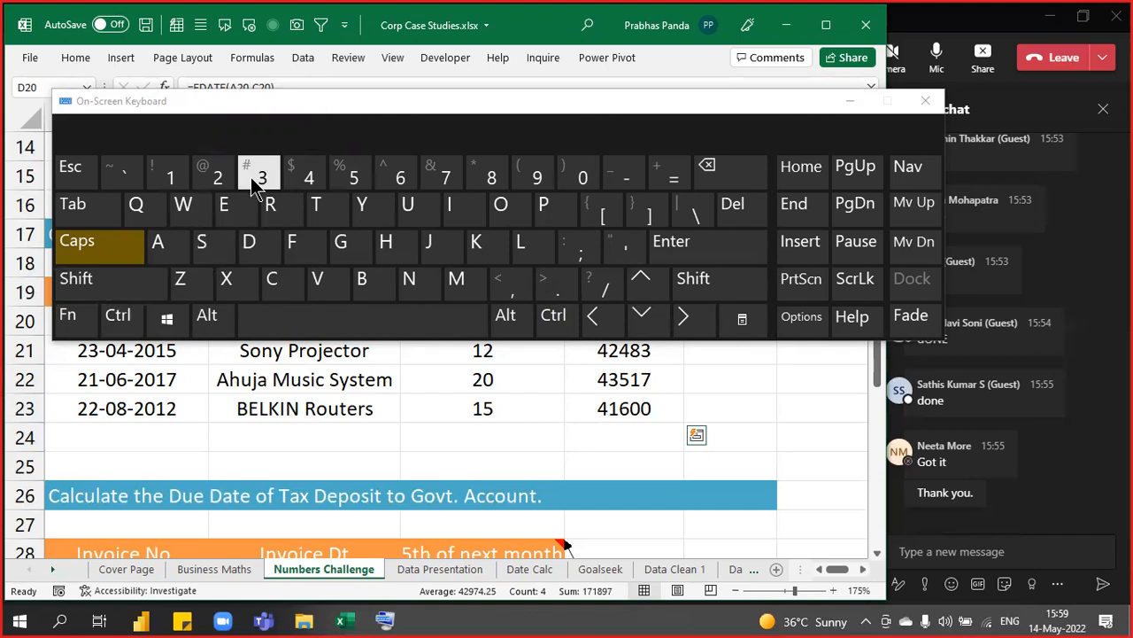
click(848, 103)
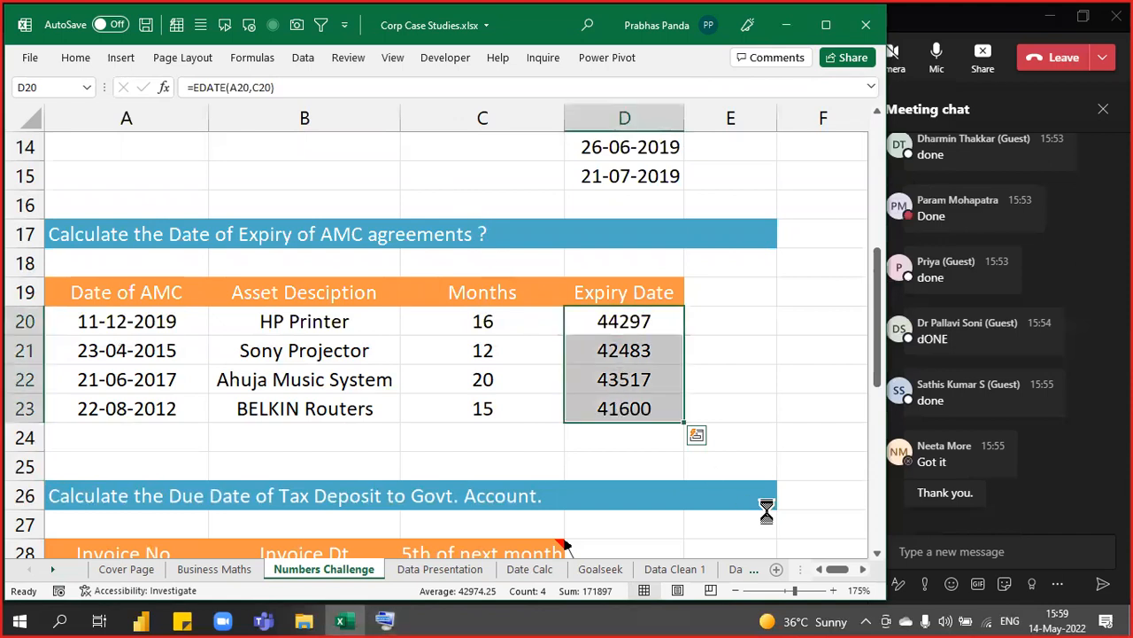
Format the expiry dates in D20:D23 as dd-mmm-yy dates and record the formula =EDATE(A20,C20) as text in D18
key(ctrl+shift+3)
key(F2)
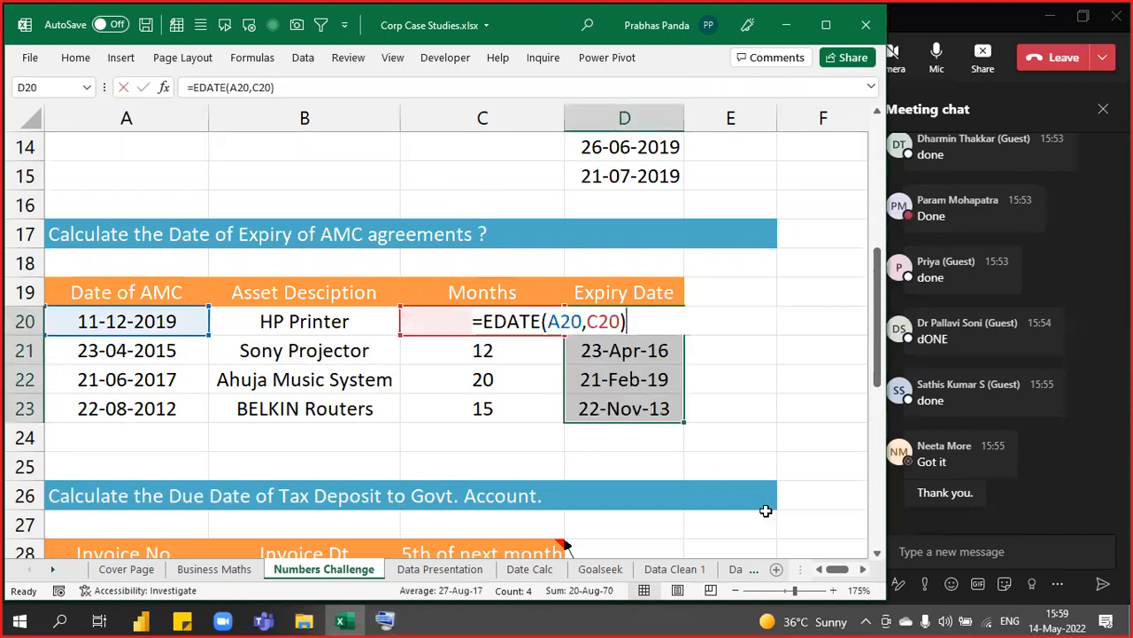
key(Escape)
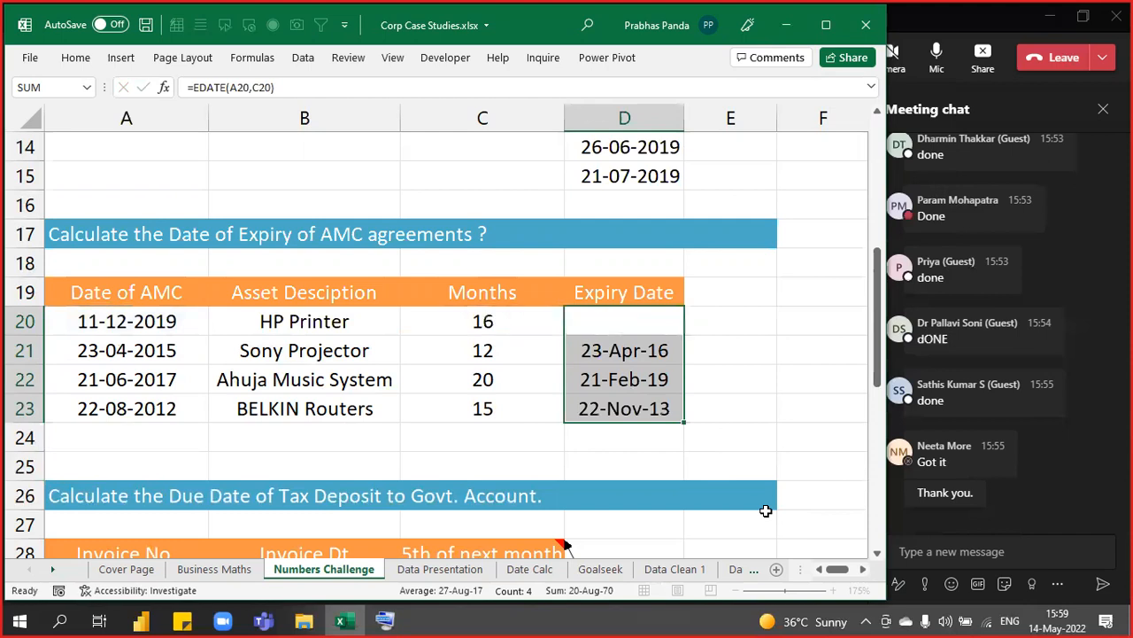
key(Up)
key(Up)
text(V)
key(Return)
key(Up)
key(Delete)
text(=EDATE(A20,C20))
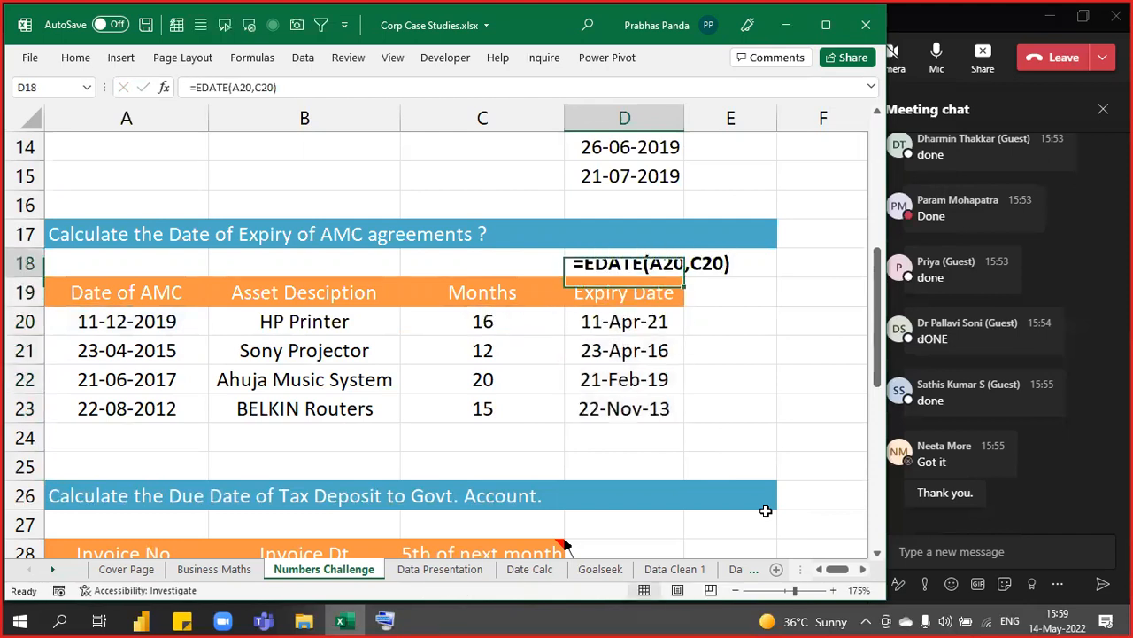
Switch to the Teams meeting chat, send the formula =EDATE(A20,C20) as a message, and return to the Excel workbook
key(Left)
key(Left)
key(Left)
click(1018, 549)
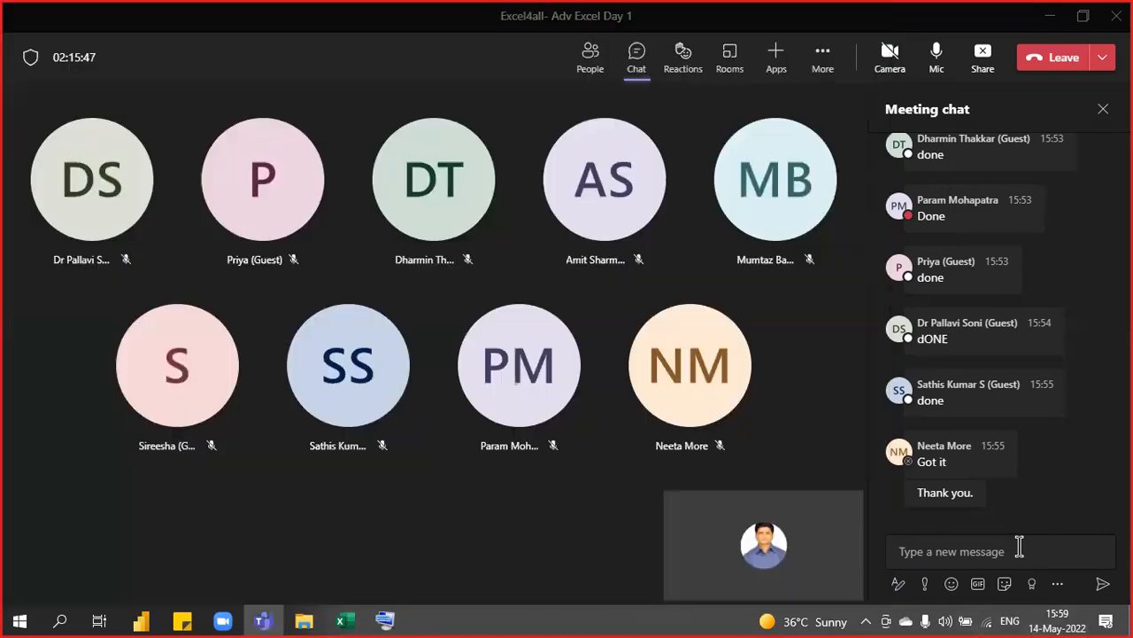
text(=EDATE(A20,C20))
key(Return)
key(alt+Tab)
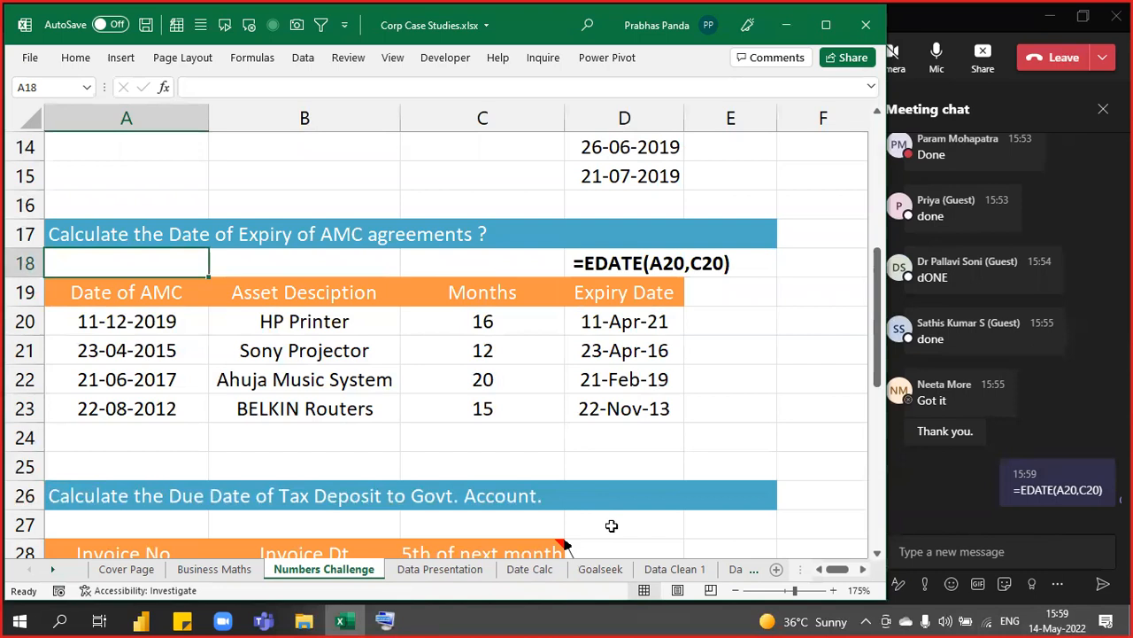
Enter the note "CTRL+SHIFT+(#)3: TO CONVERT TO DATE FORMAT" in cell A18
text(CTRL+SHU)
key(BackSpace)
text(IFT+(#)3: TO CONVERT TO DATE )
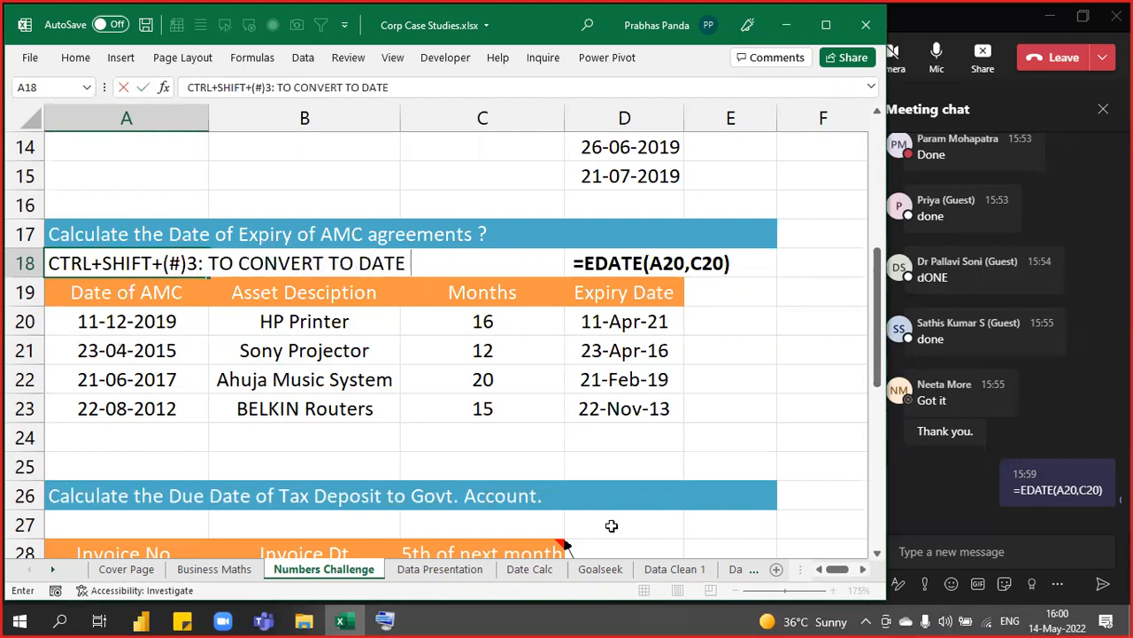
text(FORMAT)
key(Return)
key(Up)
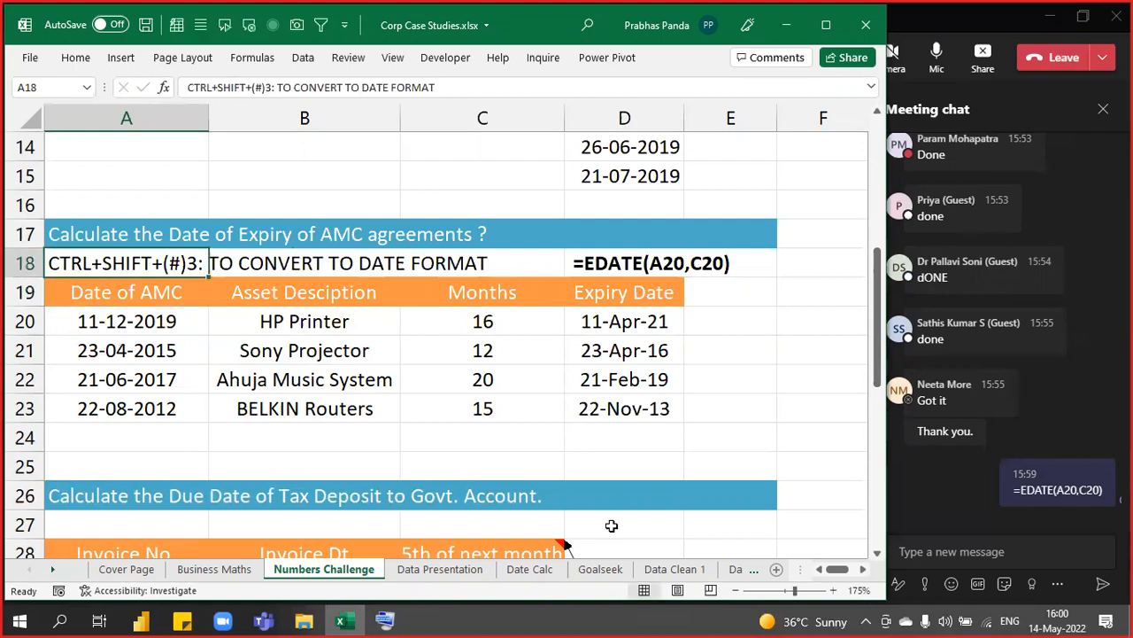
Copy the date-format shortcut note from A18 and send it as a message in the Teams meeting chat
key(F2)
key(shift+Home)
key(ctrl+c)
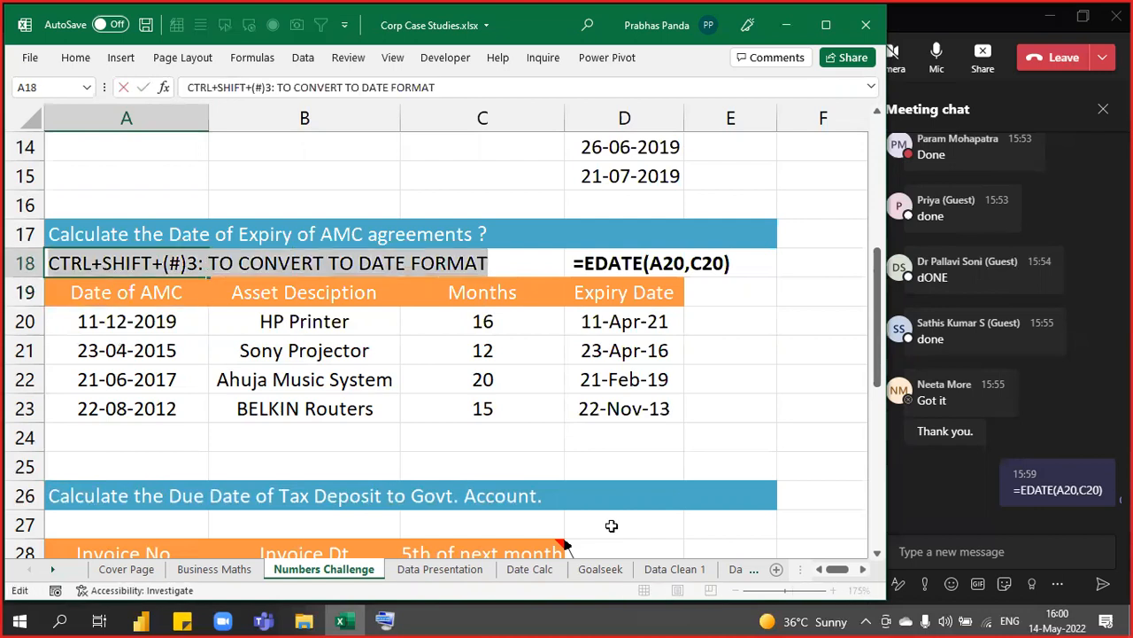
key(Escape)
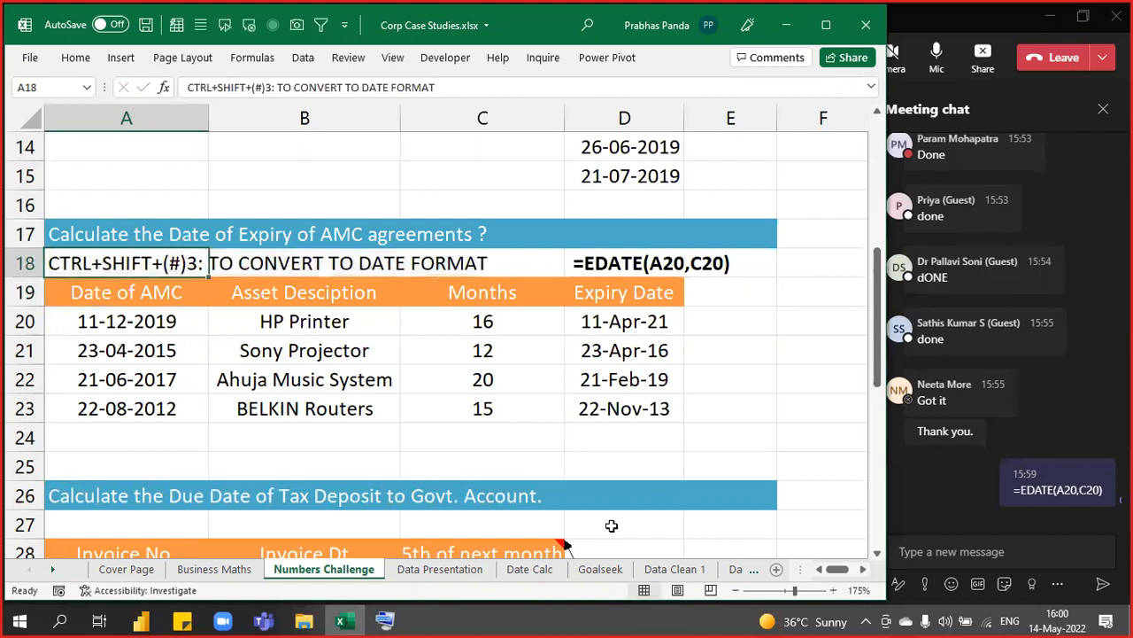
click(983, 552)
key(ctrl+v)
key(Return)
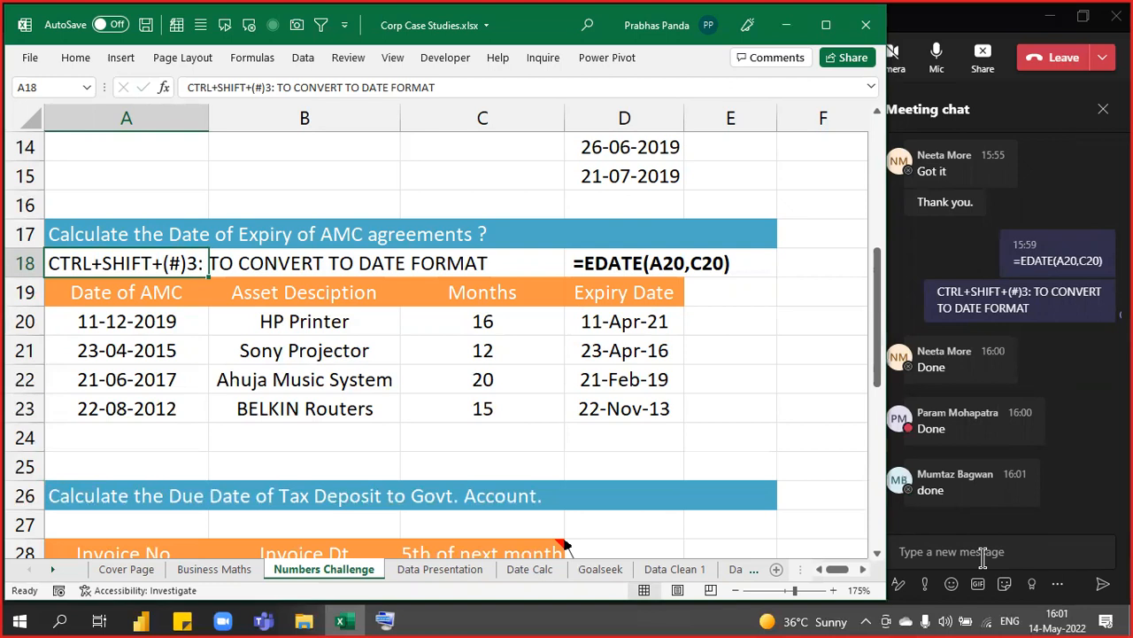
Reset the expiry dates in D20:D23 to the General number format
key(Down)
key(Down)
key(Right)
key(Right)
key(Right)
key(shift+Down)
key(shift+Down)
key(shift+Down)
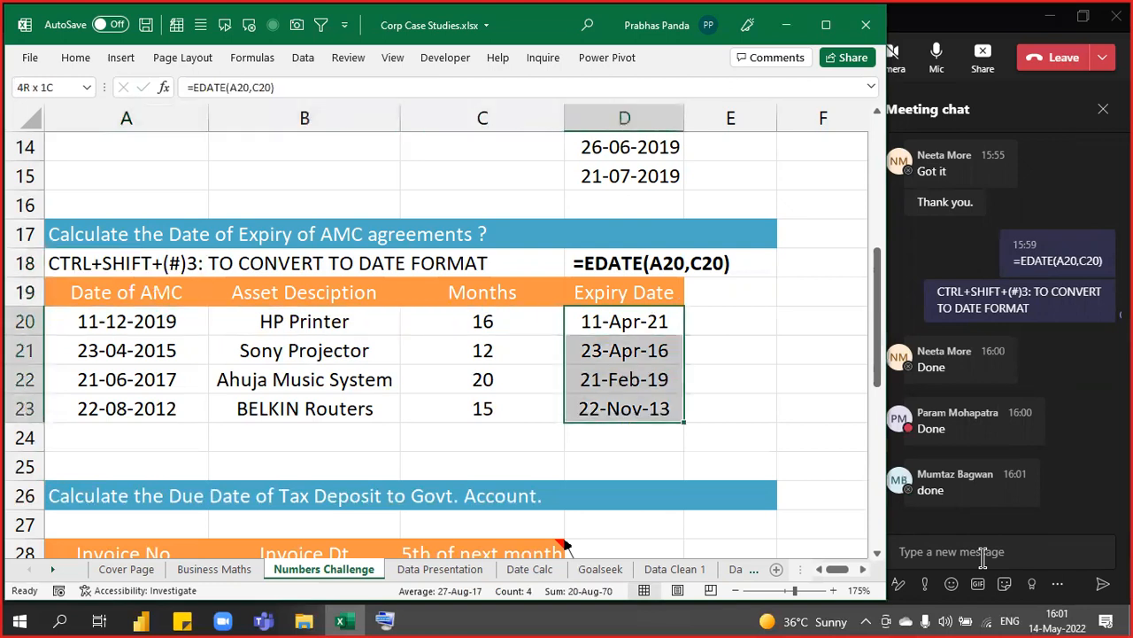
key(ctrl+shift+asciitilde)
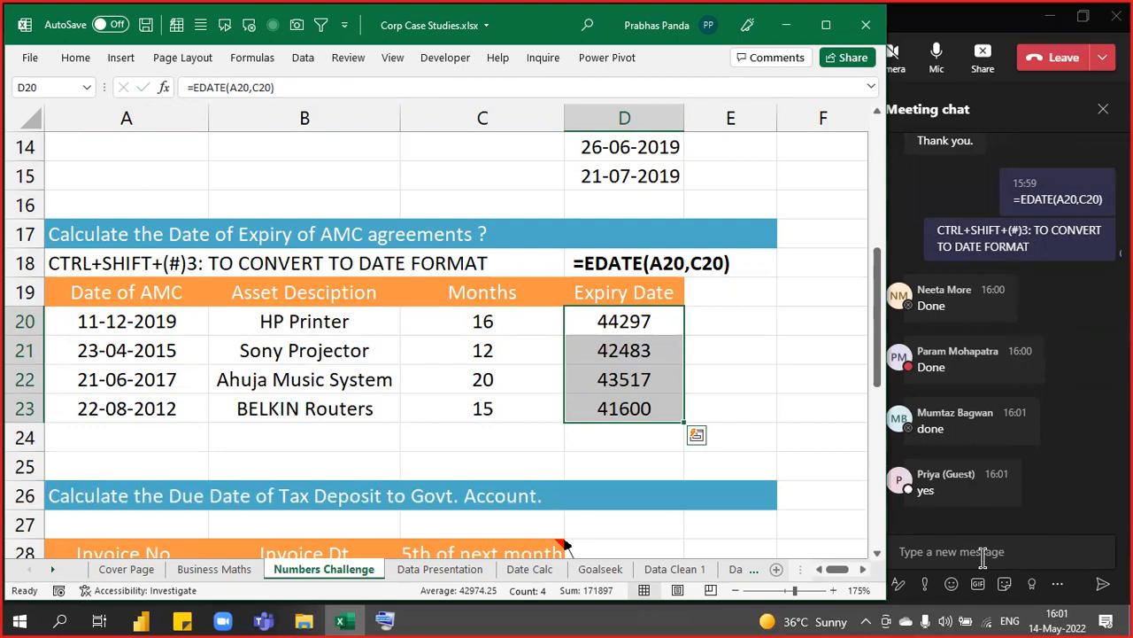
Point out the # (3) key on the On-Screen Keyboard, minimize it, and reapply the dd-mmm-yy date format to D20:D23
click(390, 621)
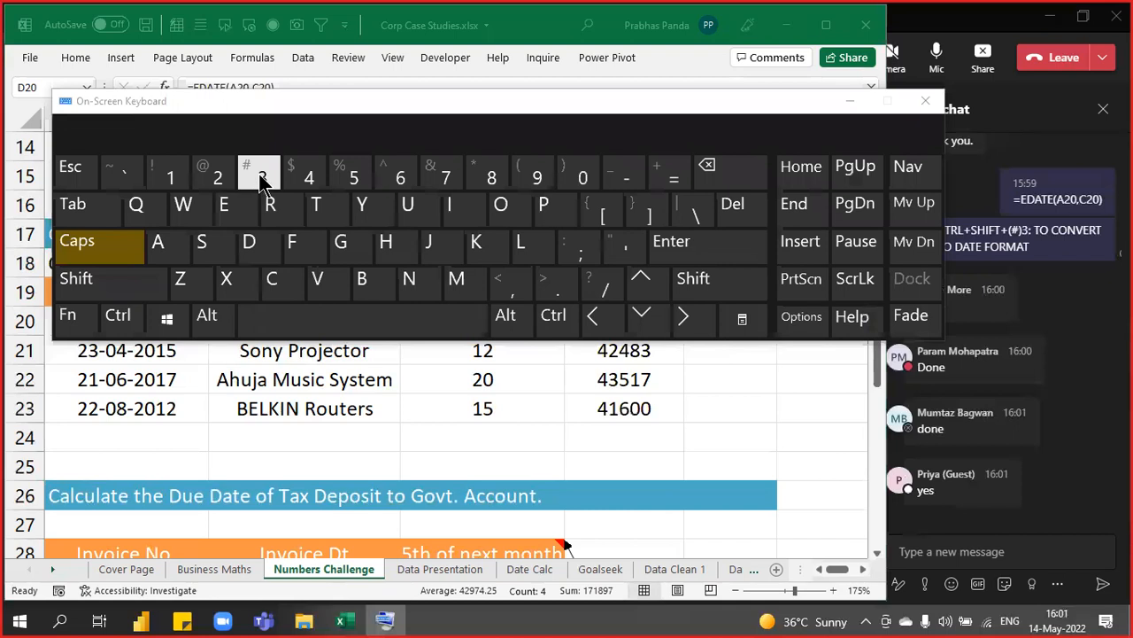
click(850, 100)
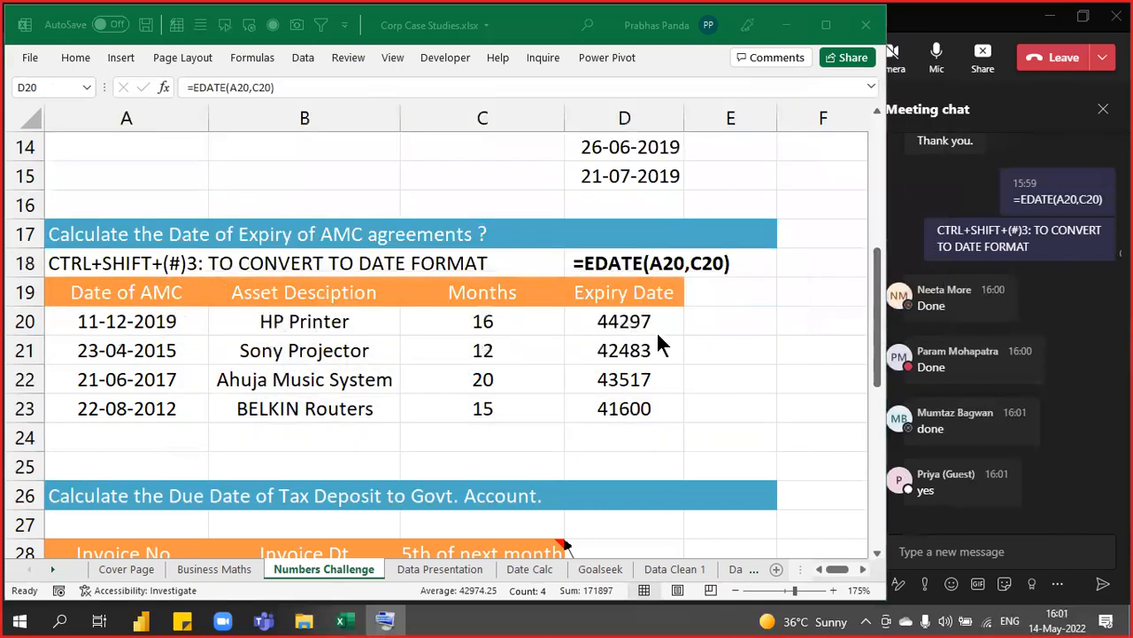
key(ctrl+shift+3)
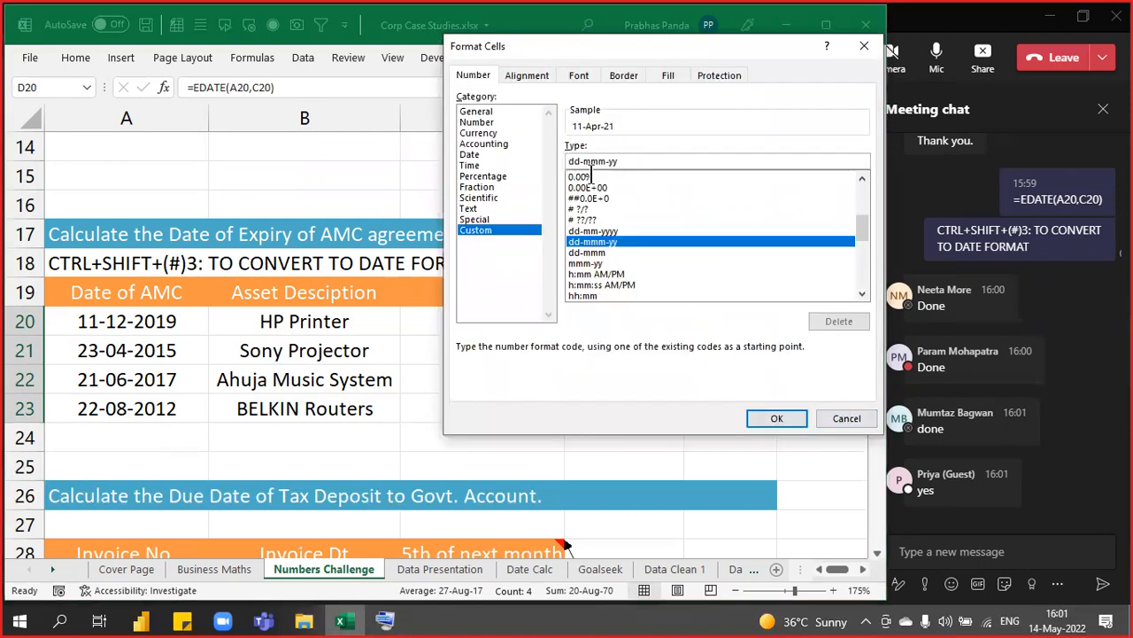
Preview the custom number format MM-DD-YYYY for D20:D23 and close the Format Cells dialog without applying it
drag(625, 162, 557, 162)
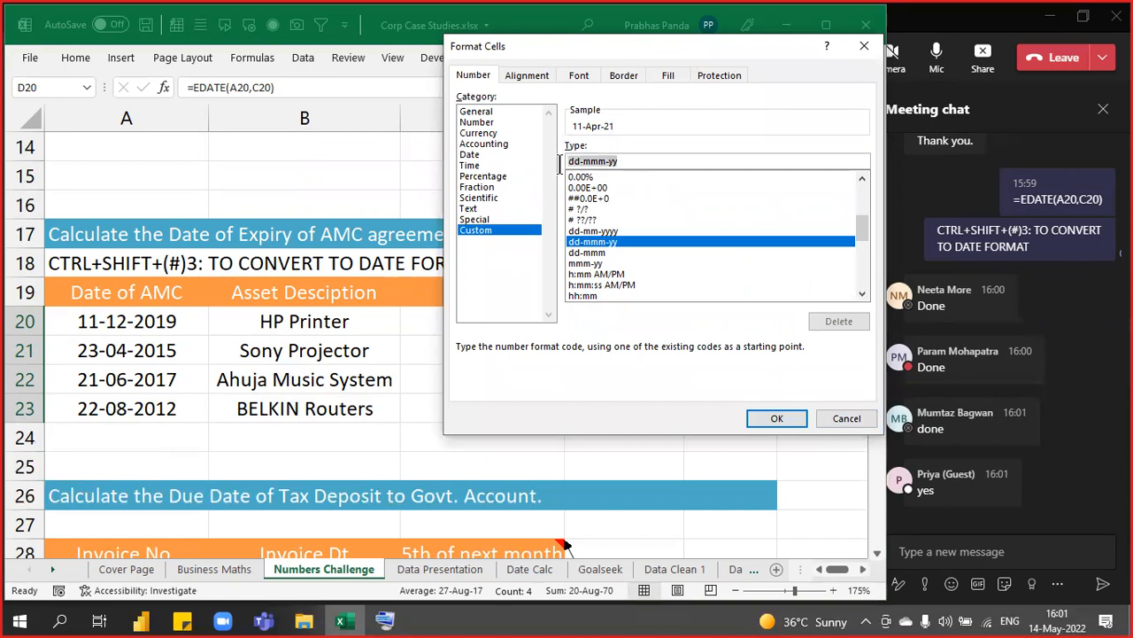
text(MM)
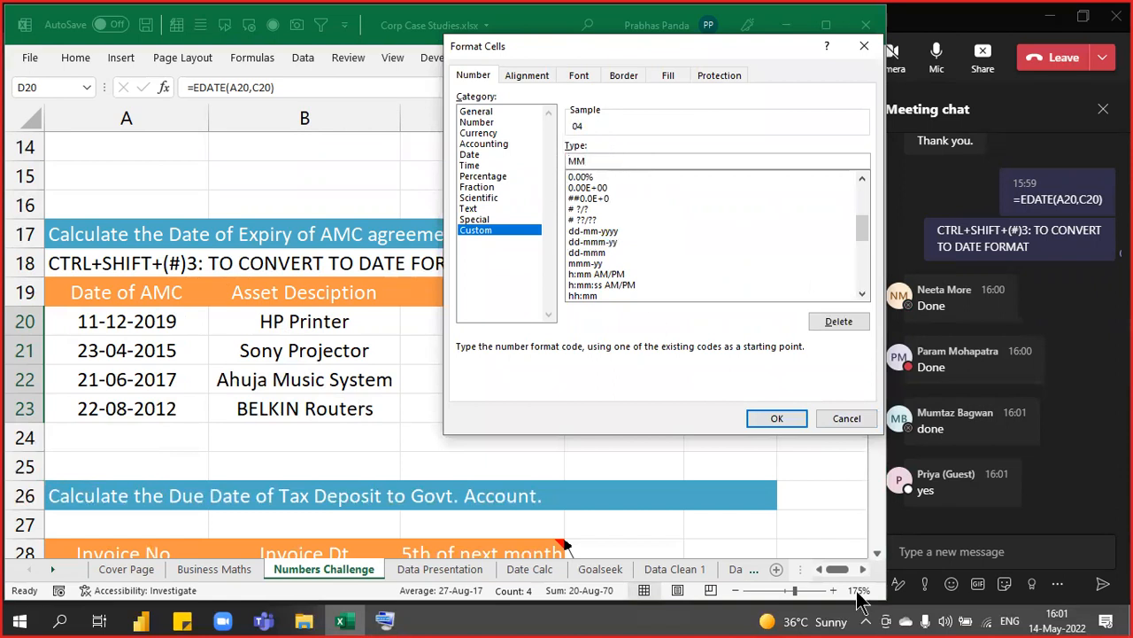
text(-DD-YYYY)
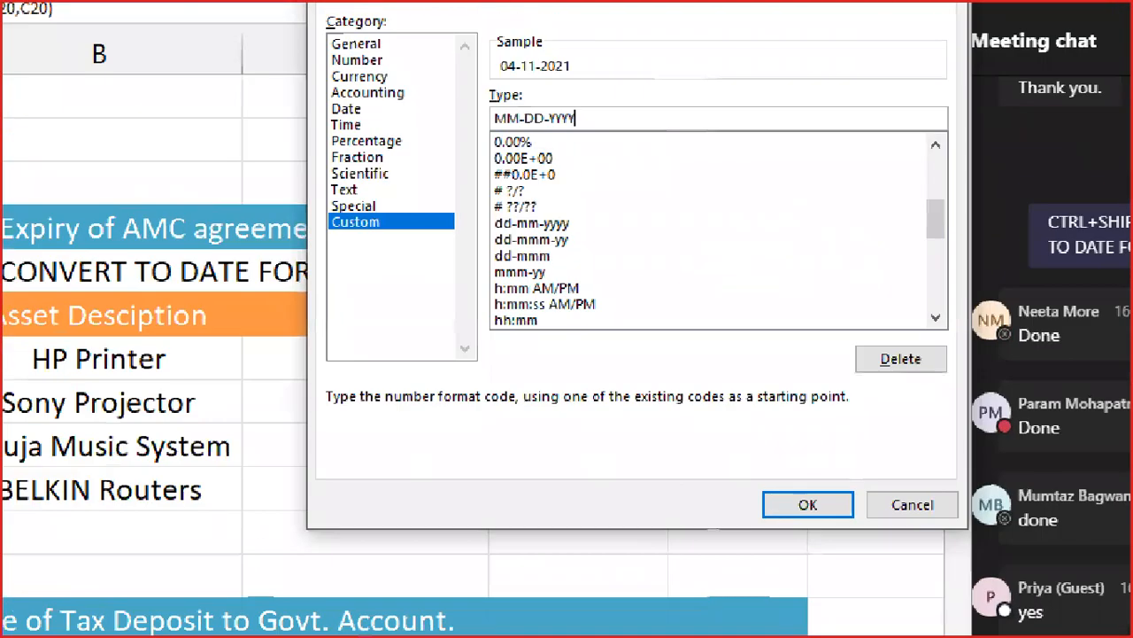
drag(482, 31, 594, 133)
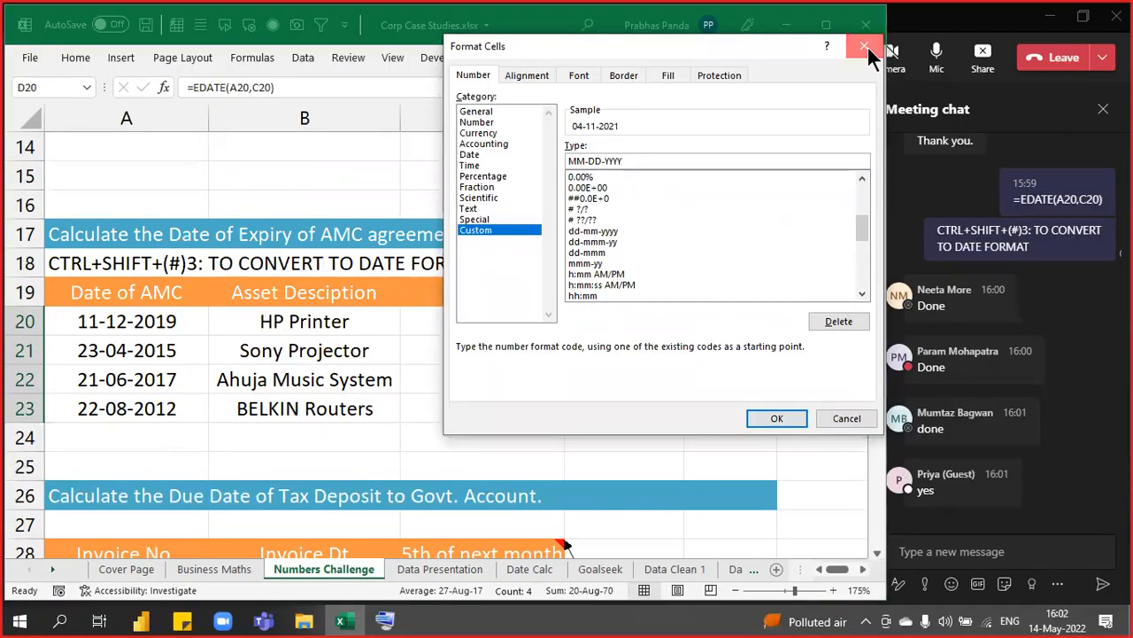
click(866, 47)
Add the column header "Day" in E19 beside Expiry Date
click(749, 321)
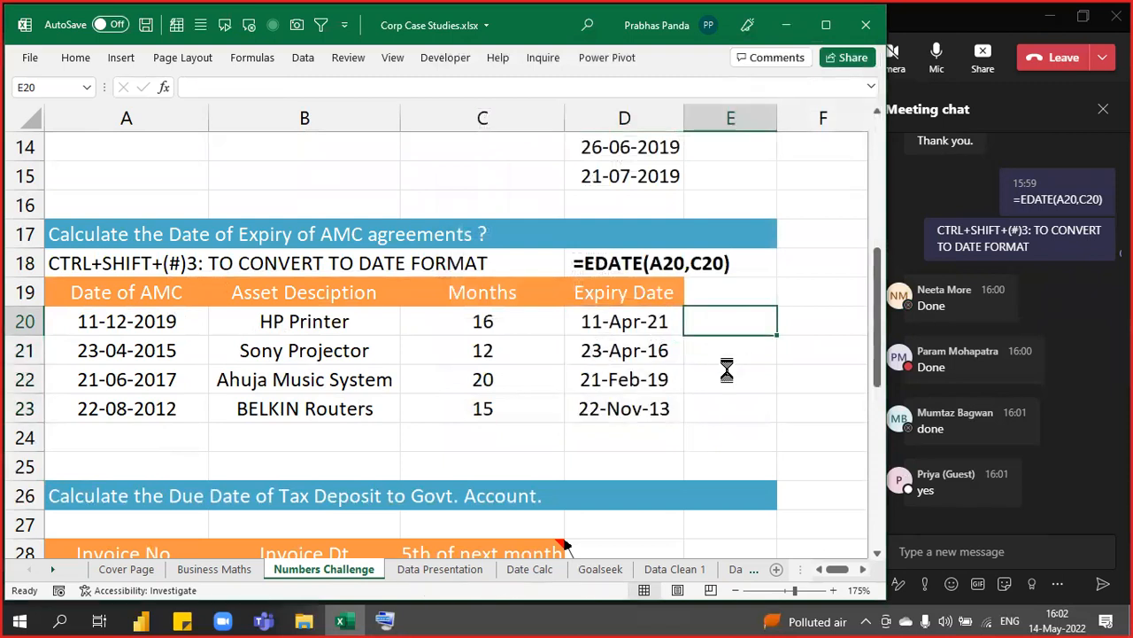
scroll(727, 371, down, 1)
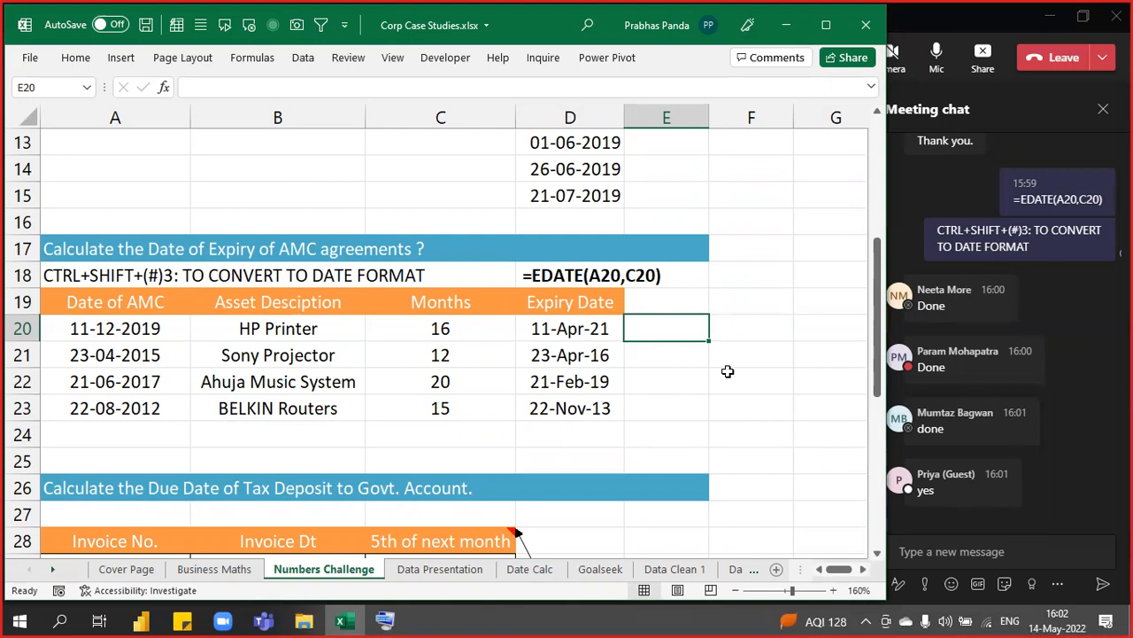
key(Left)
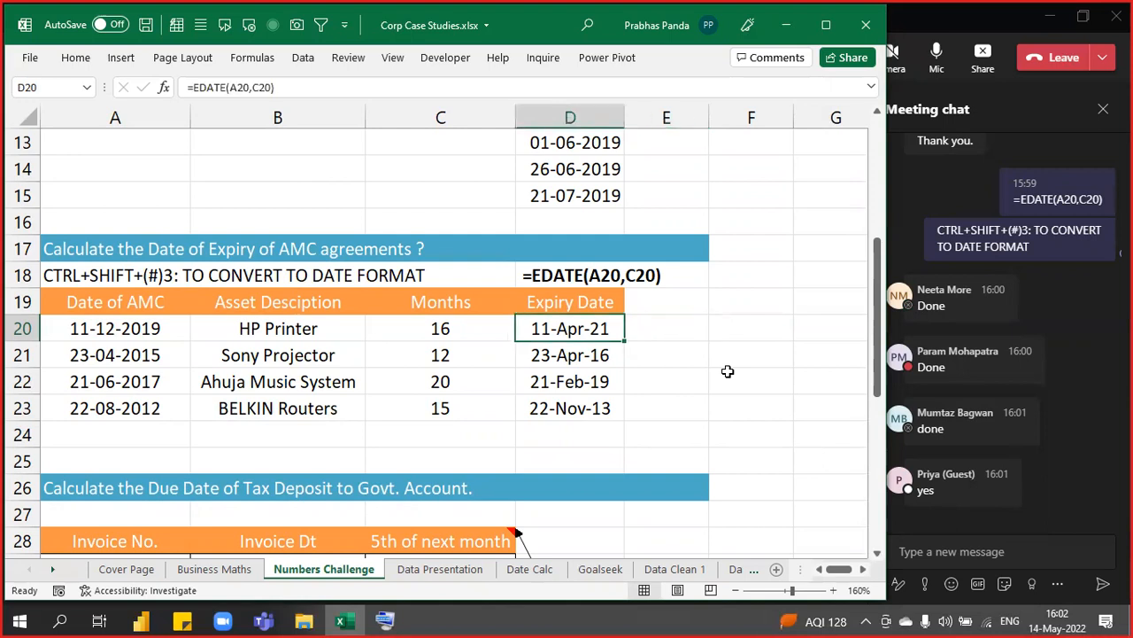
key(Up)
key(Right)
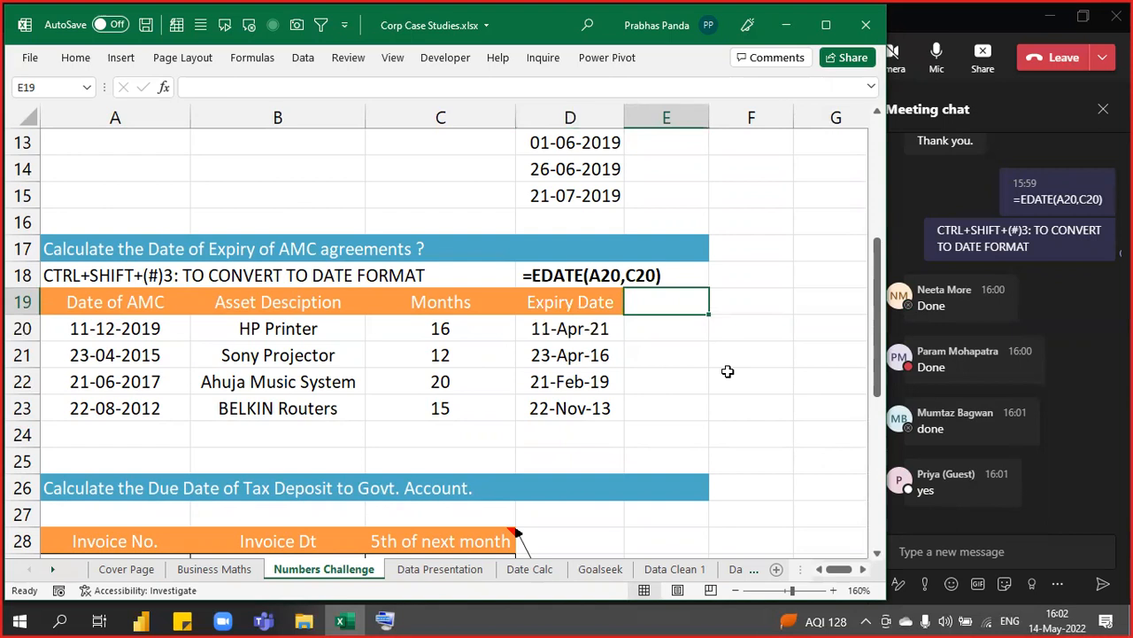
key(Down)
key(Left)
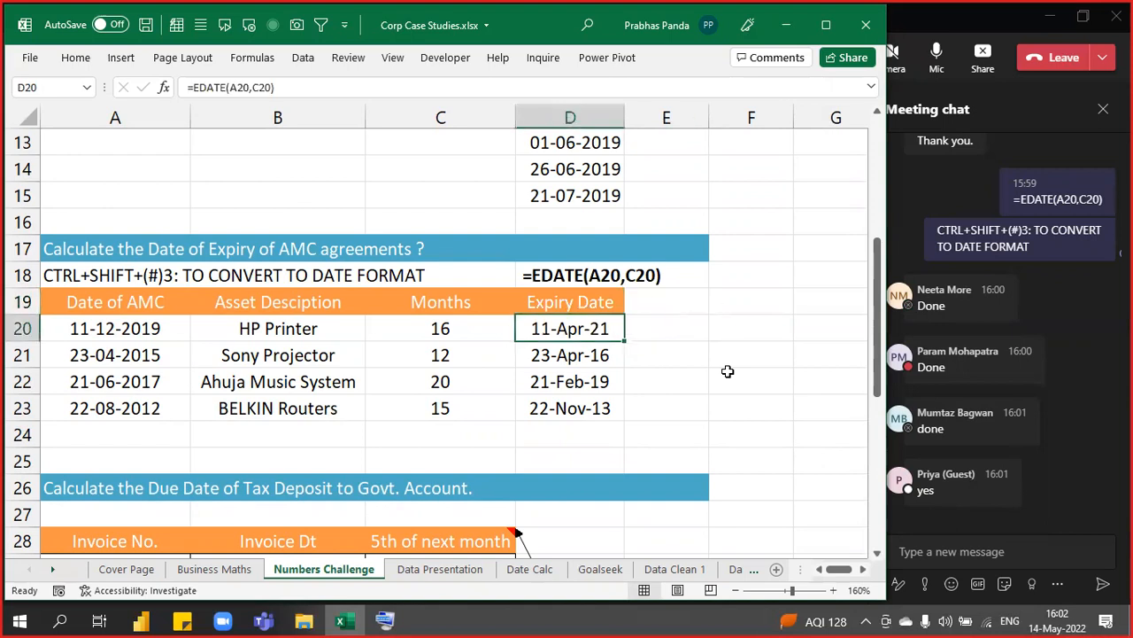
key(Right)
key(Up)
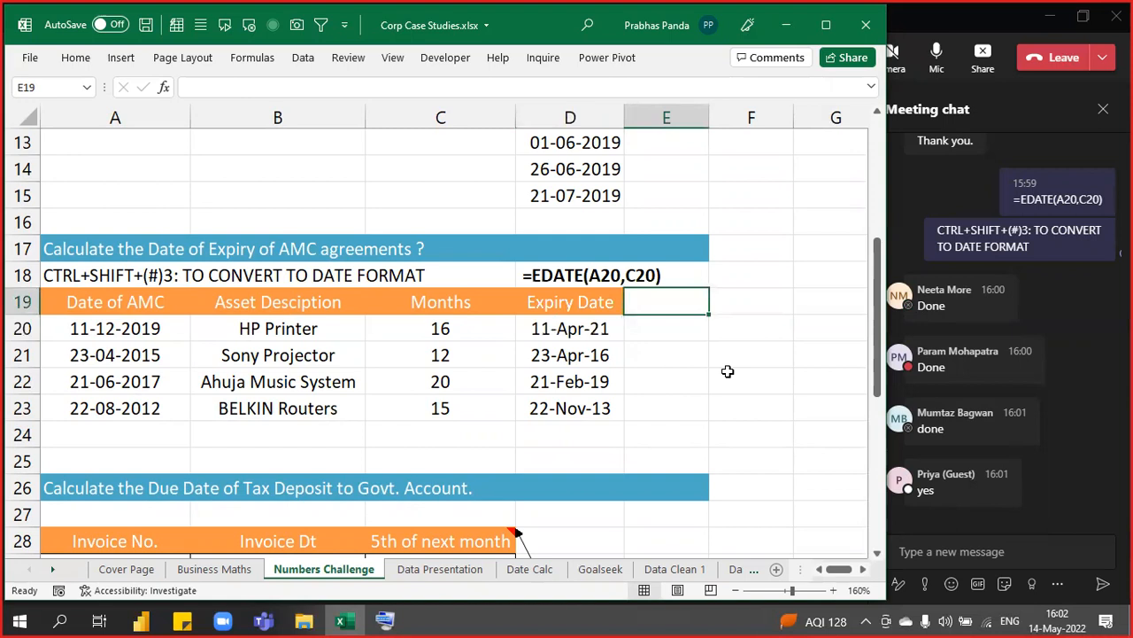
text(Day)
key(Return)
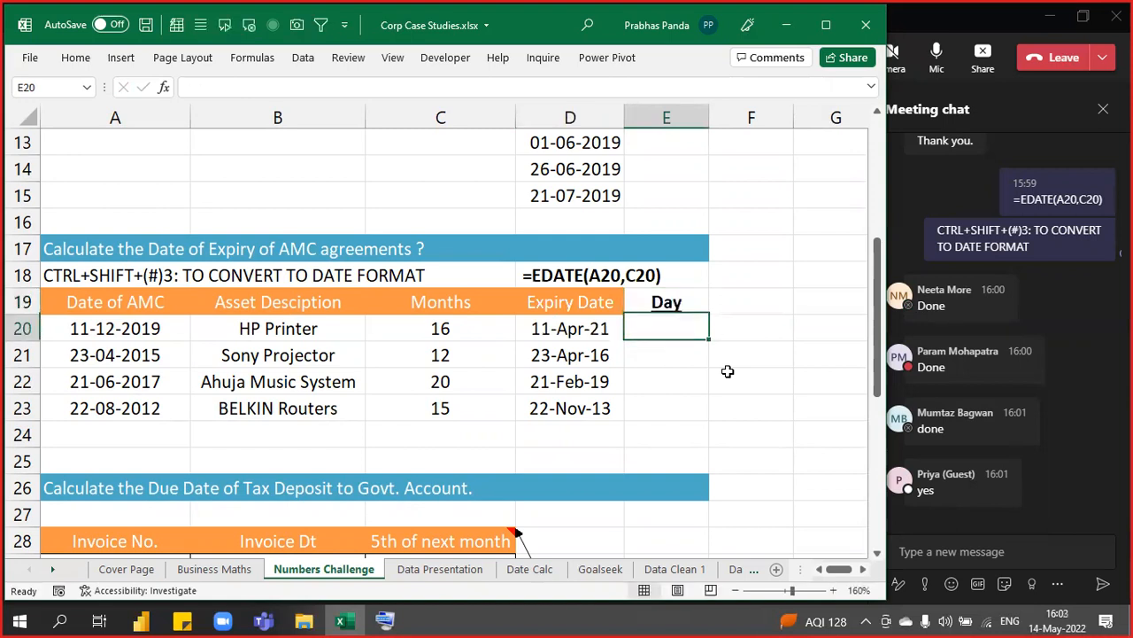
Fill the Day cells E20:E23 in one go with the formula =TEXT(D20,"DDDD")
key(shift+Down)
key(shift+Down)
key(shift+Down)
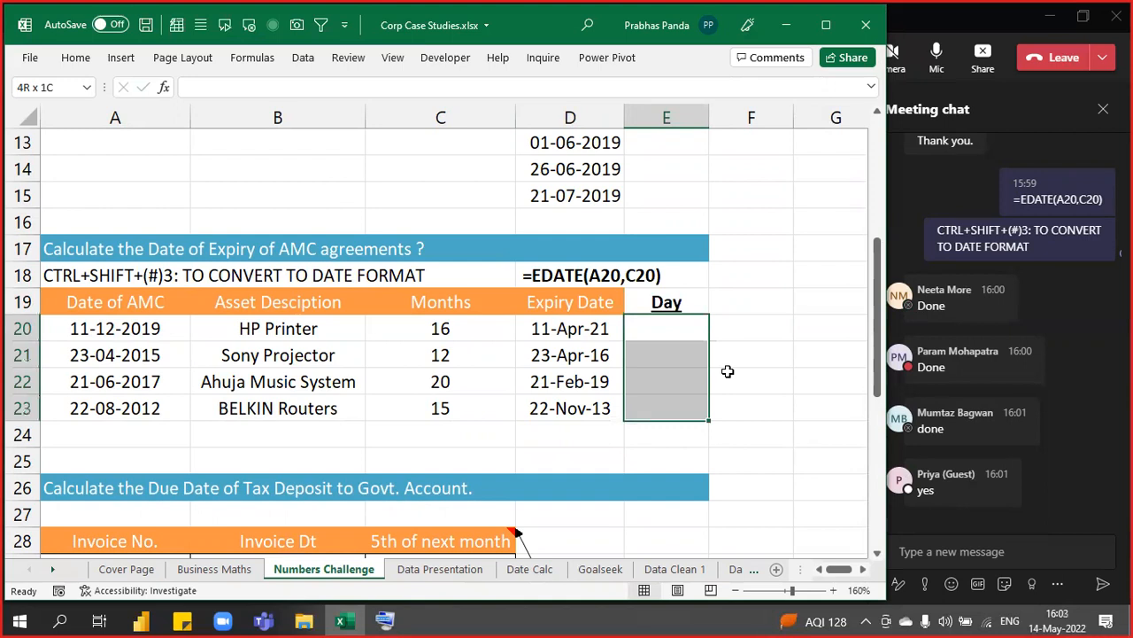
text(=)
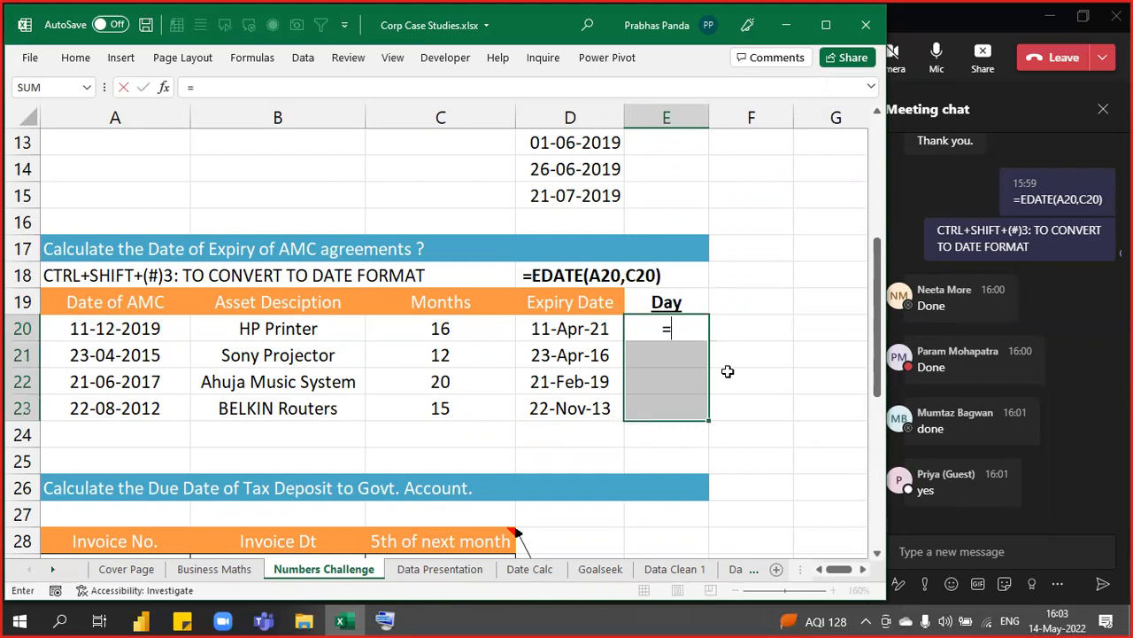
text(tex)
key(Tab)
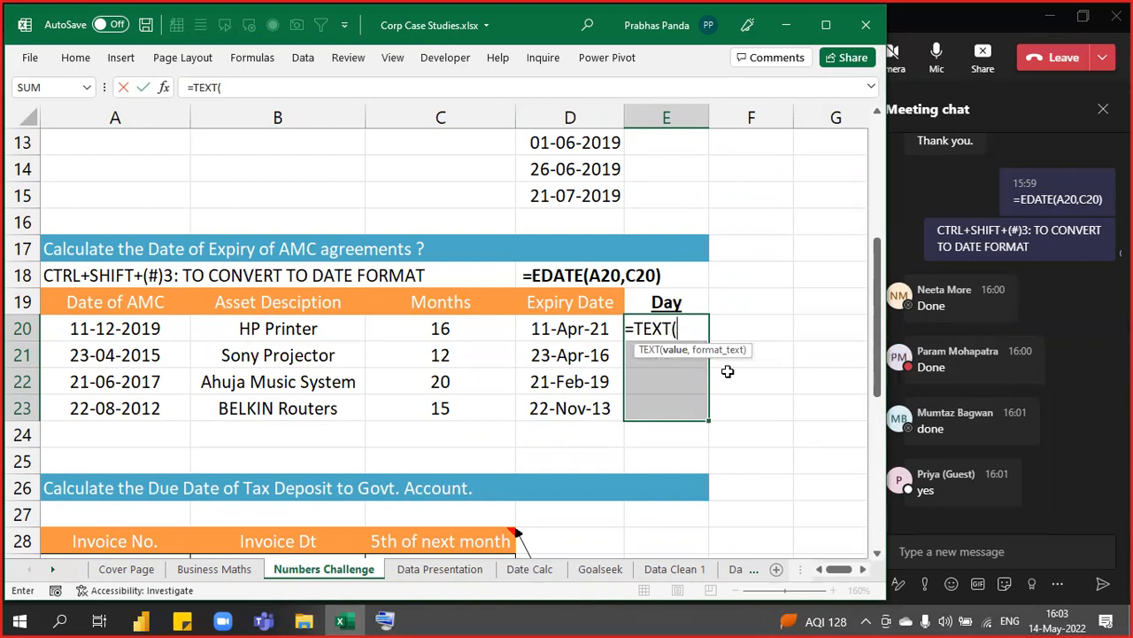
key(Left)
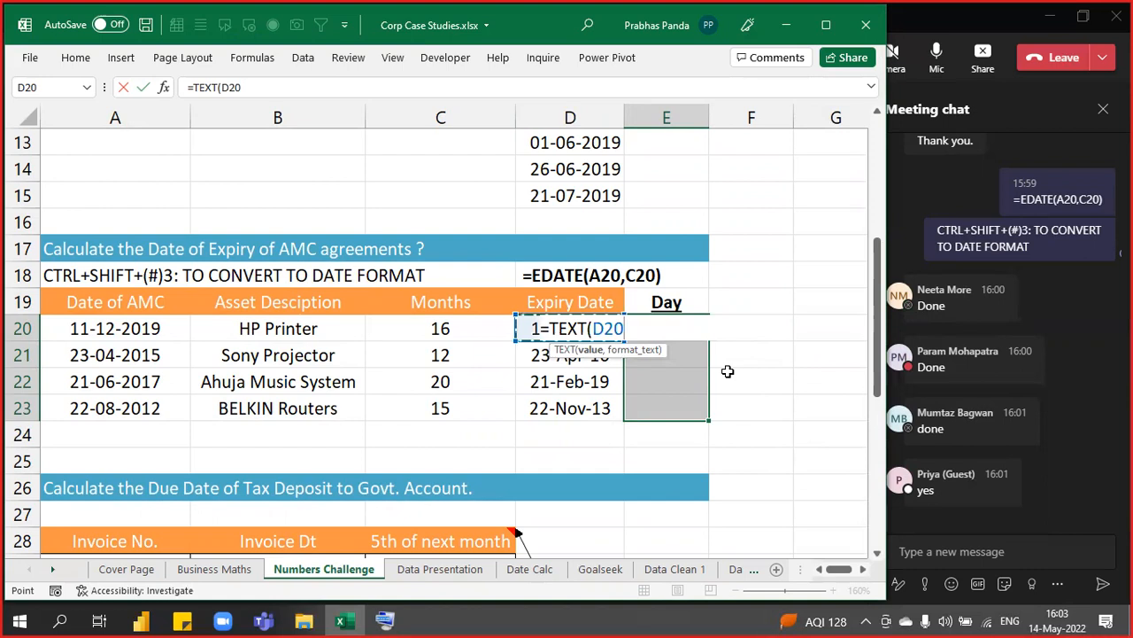
text(,)
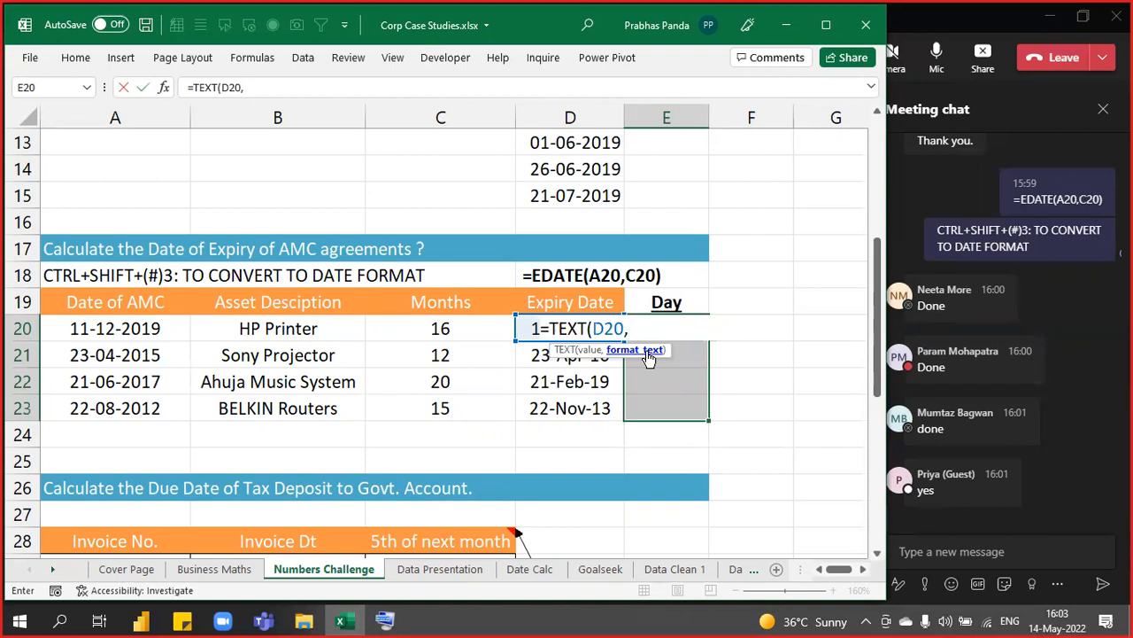
text("DDDD")
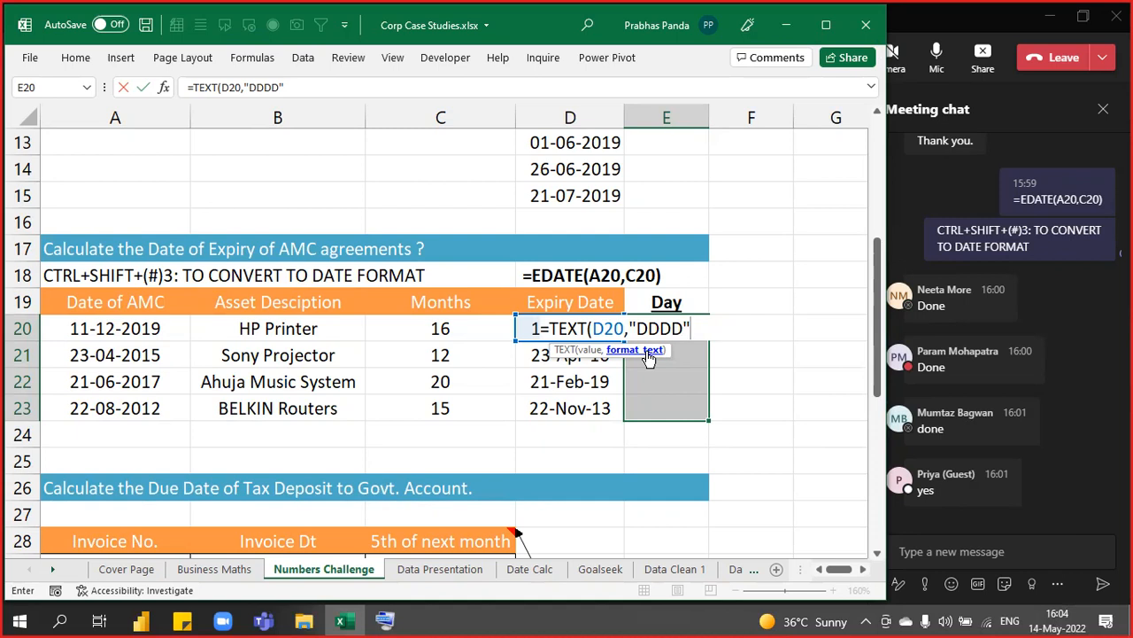
text())
key(ctrl+Return)
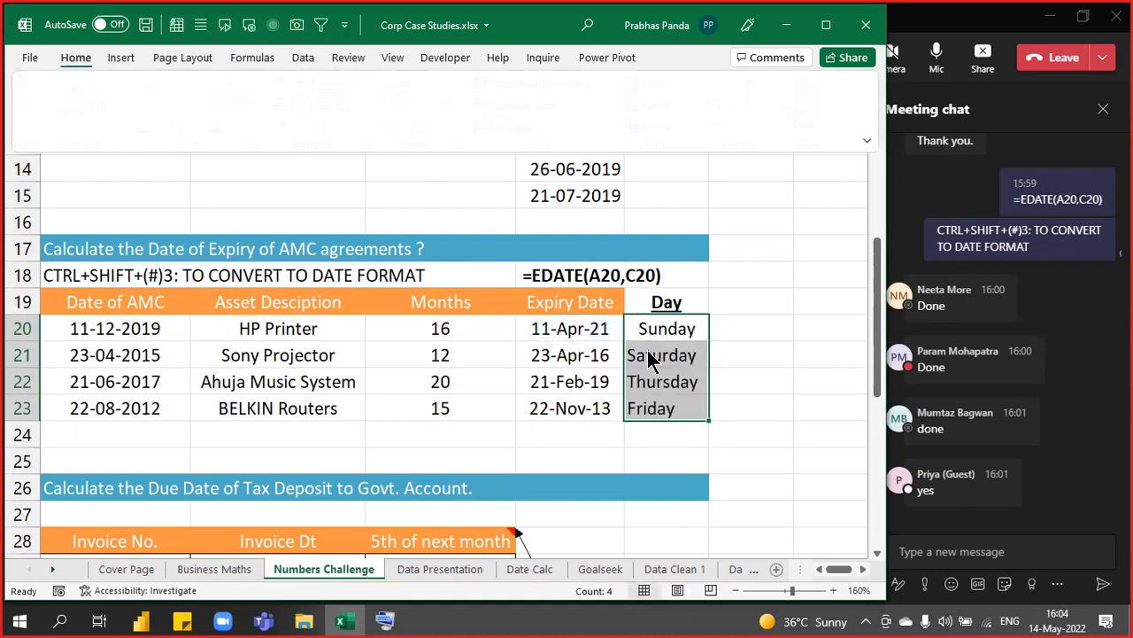
Centre-align the day names in E20:E23 and make E20 the active cell
click(647, 352)
key(Up)
key(Down)
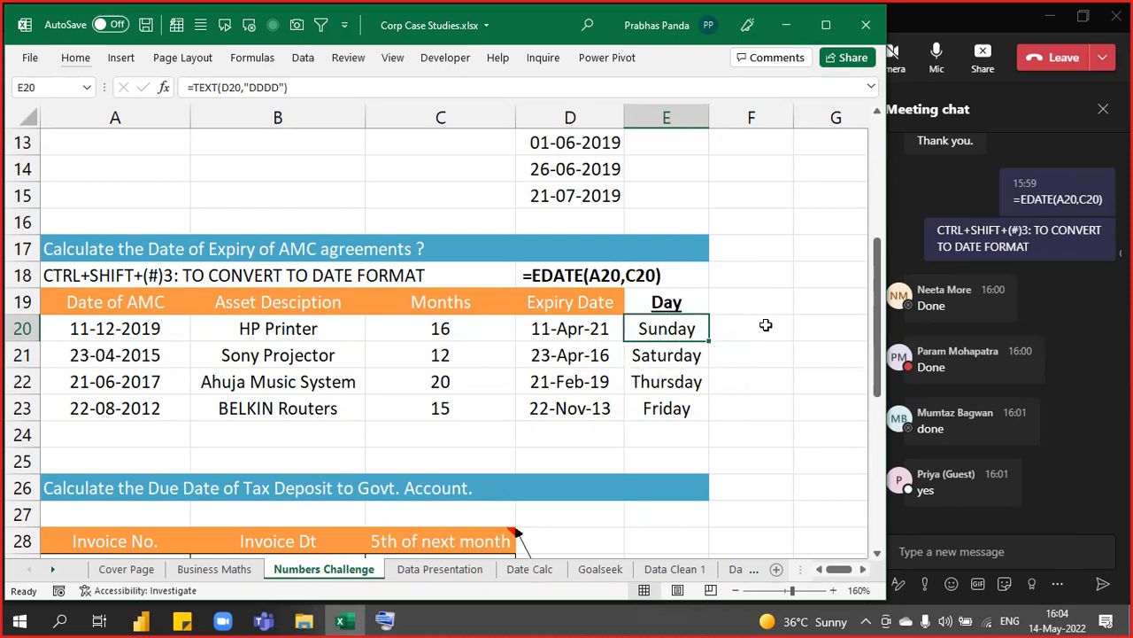
Copy the weekday formula from E20 and show it as text, =TEXT(D20,"DDDD"), in E24 below the Day column
key(F2)
key(shift+Home)
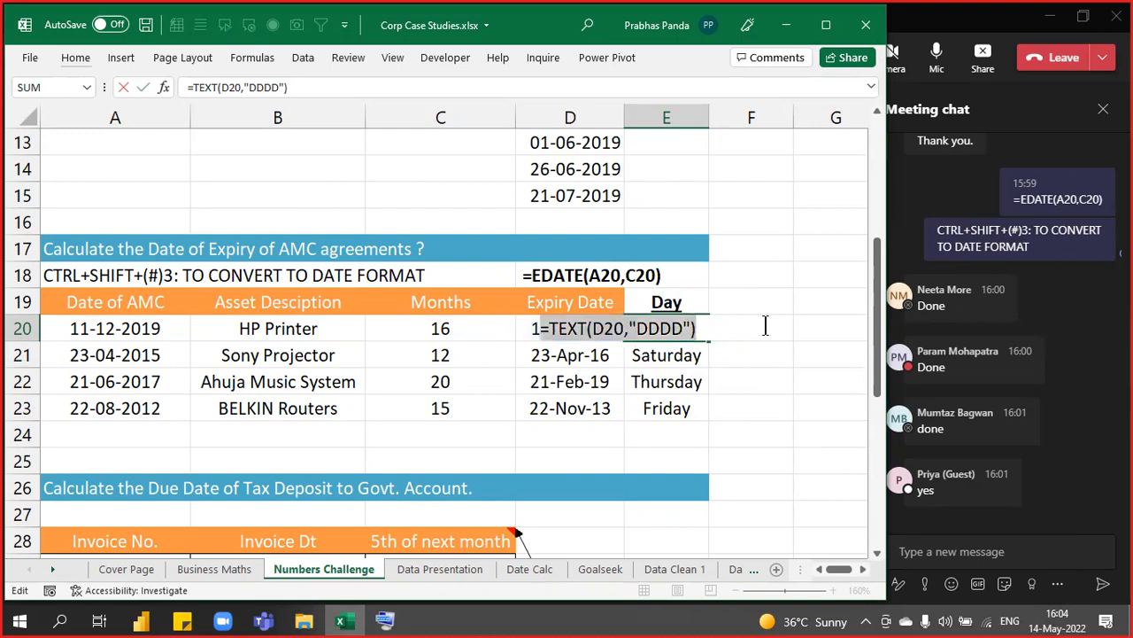
key(Escape)
key(Down)
key(Down)
key(Down)
key(Down)
key(F2)
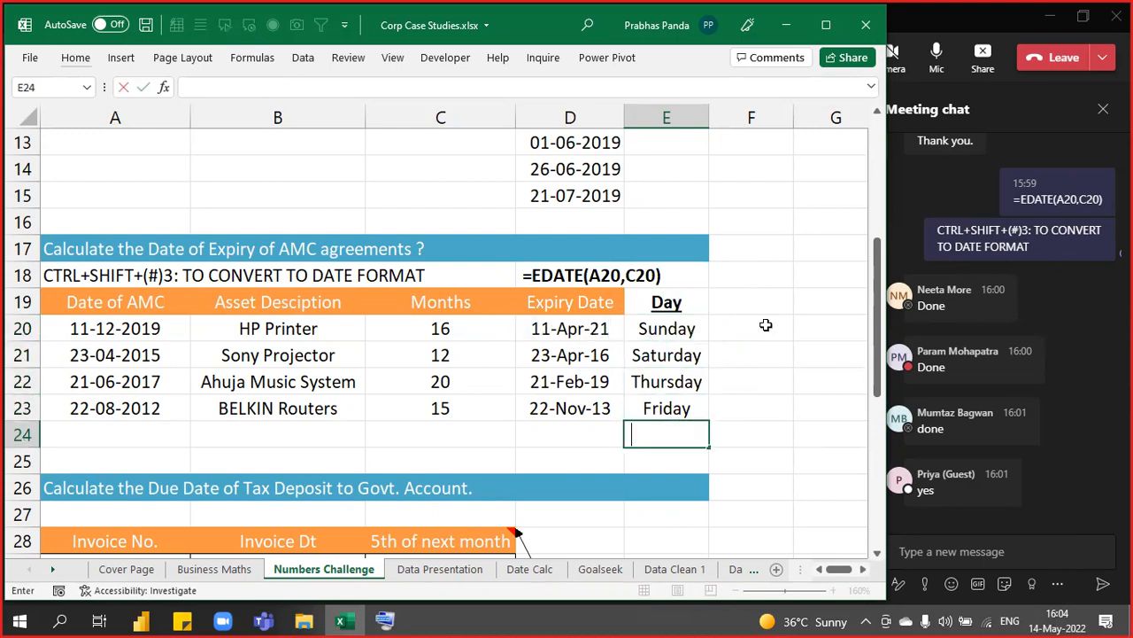
key(ctrl+v)
key(Return)
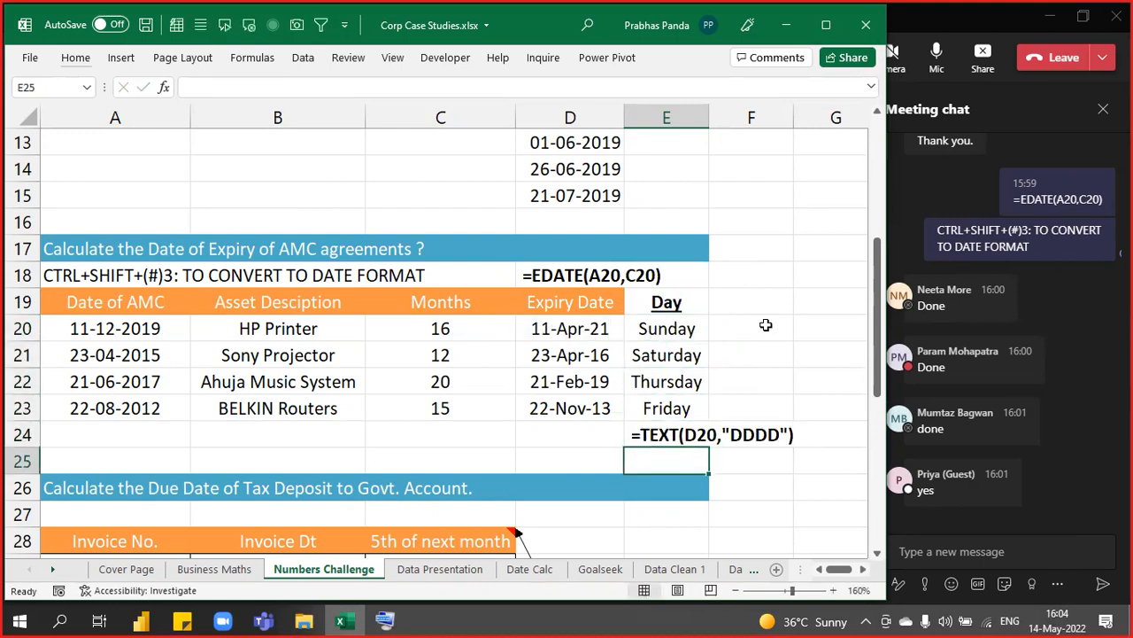
Send the formula =TEXT(D20,"DDDD") in the Teams meeting chat and return to the Excel workbook
click(928, 557)
key(ctrl+v)
key(Return)
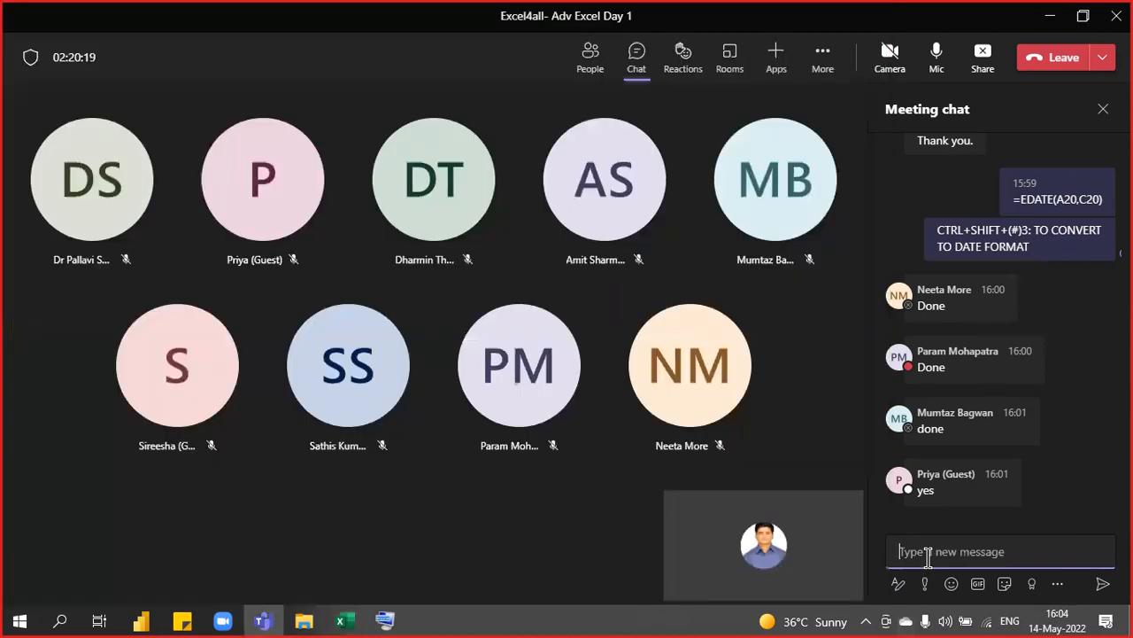
key(alt+Tab)
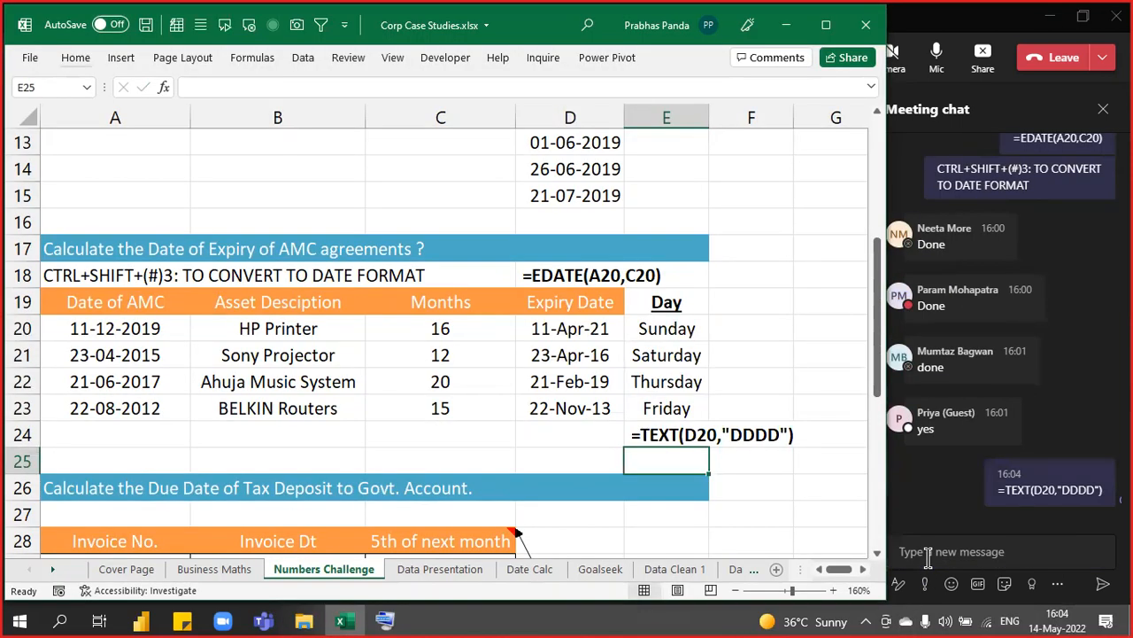
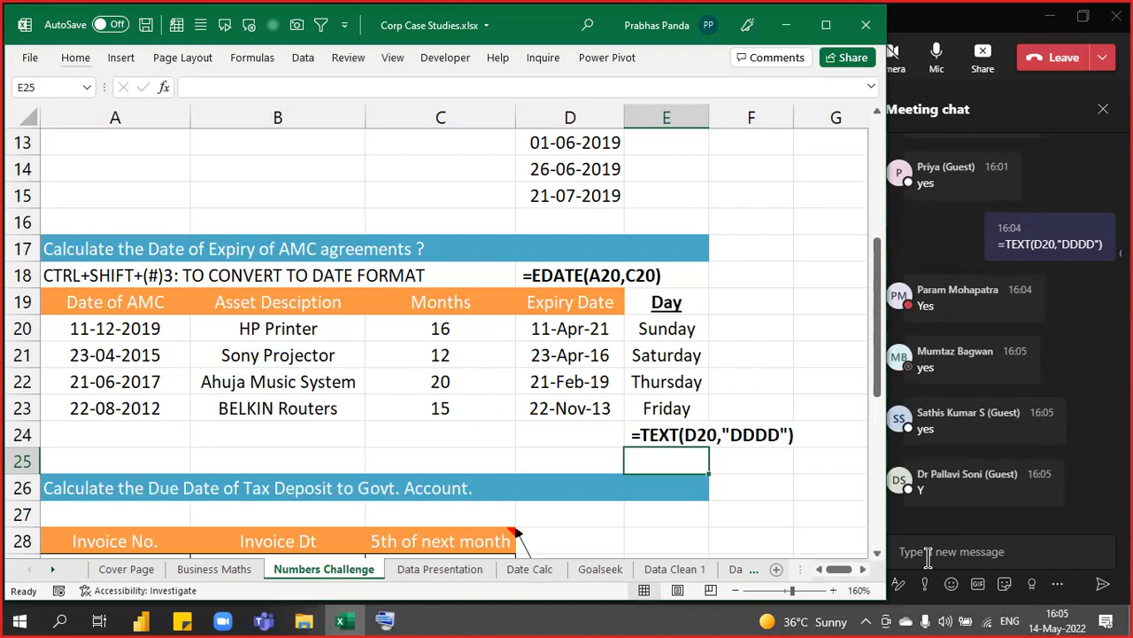
Add the column headers "Month" in F19 and "Year" in G19 beside the Day header
key(Up)
key(Up)
key(Up)
key(Up)
key(Up)
key(Up)
key(Right)
key(Right)
key(Right)
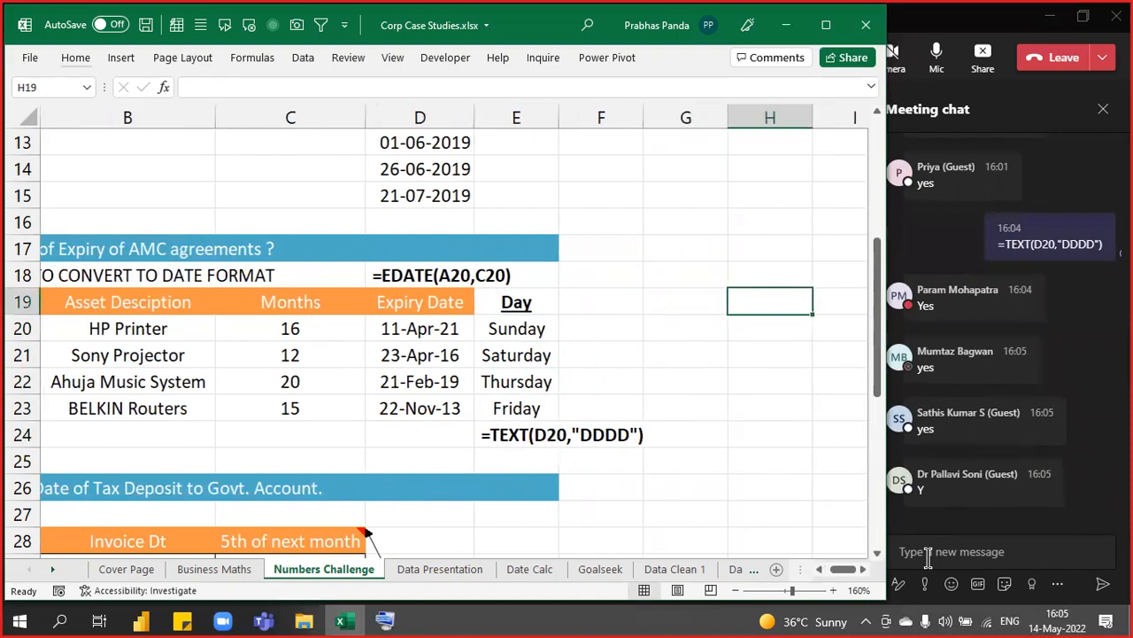
key(Left)
key(Left)
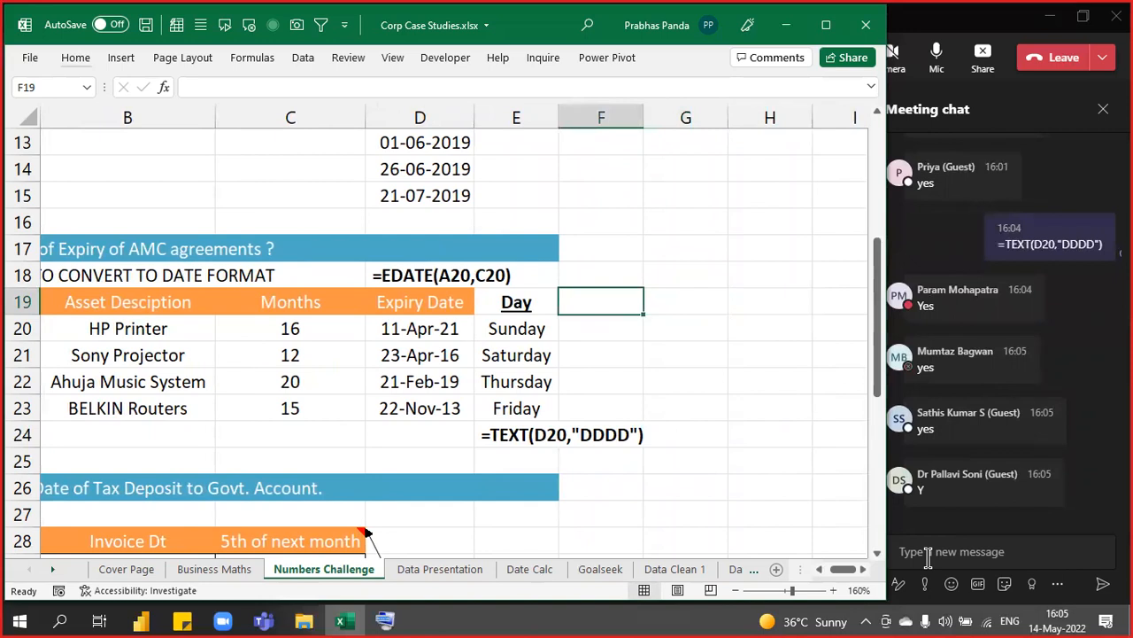
text(Month)
key(Tab)
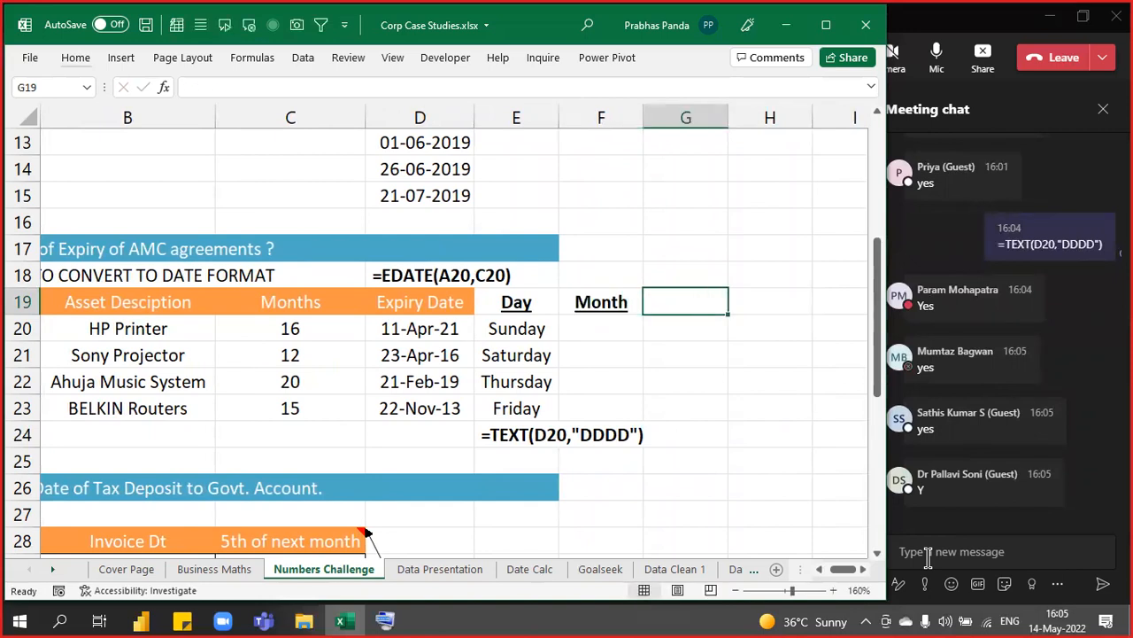
text(Year)
key(Return)
Fill the Month cells F20:F23 in one go with the formula =TEXT(D20,"MMMM")
key(shift+Down)
key(shift+Down)
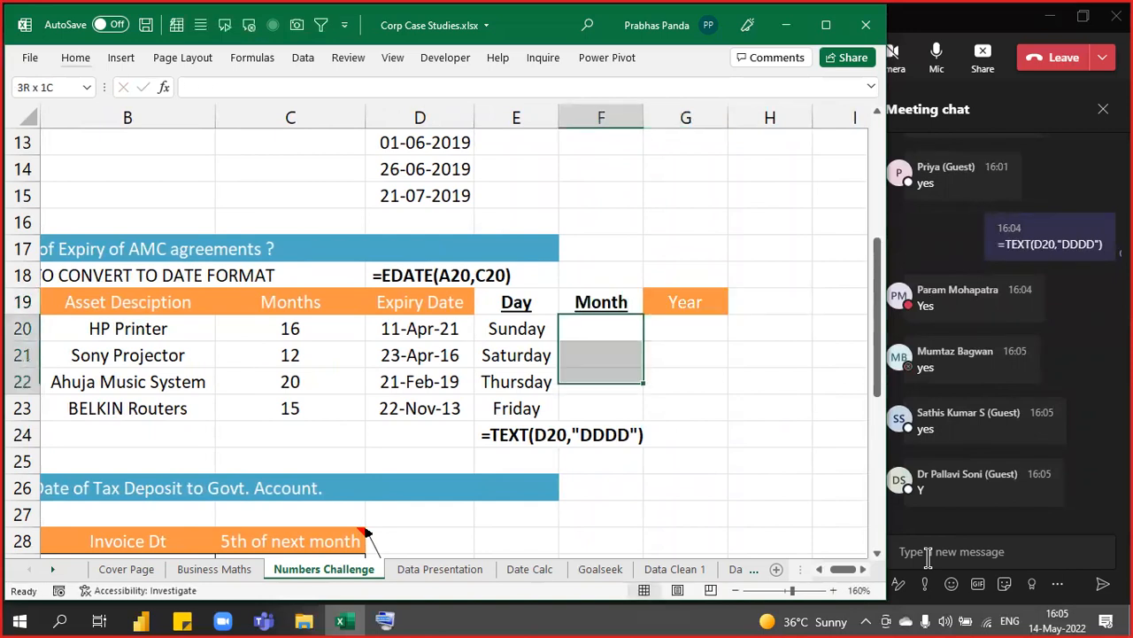
key(shift+Down)
text(=text)
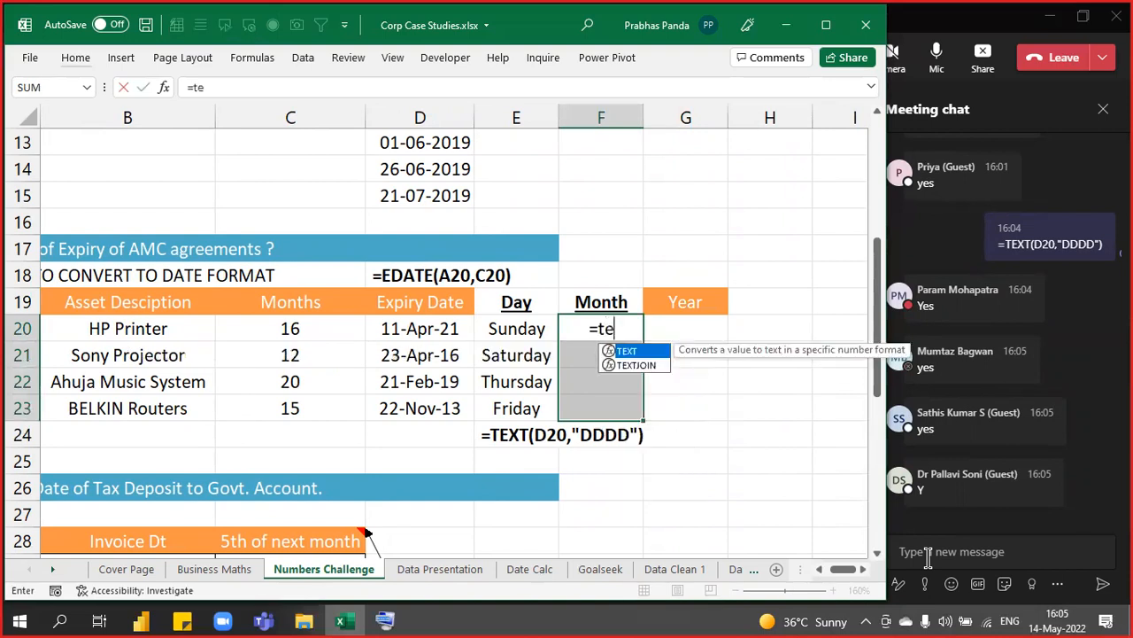
key(Tab)
key(Left)
key(Left)
text(,")
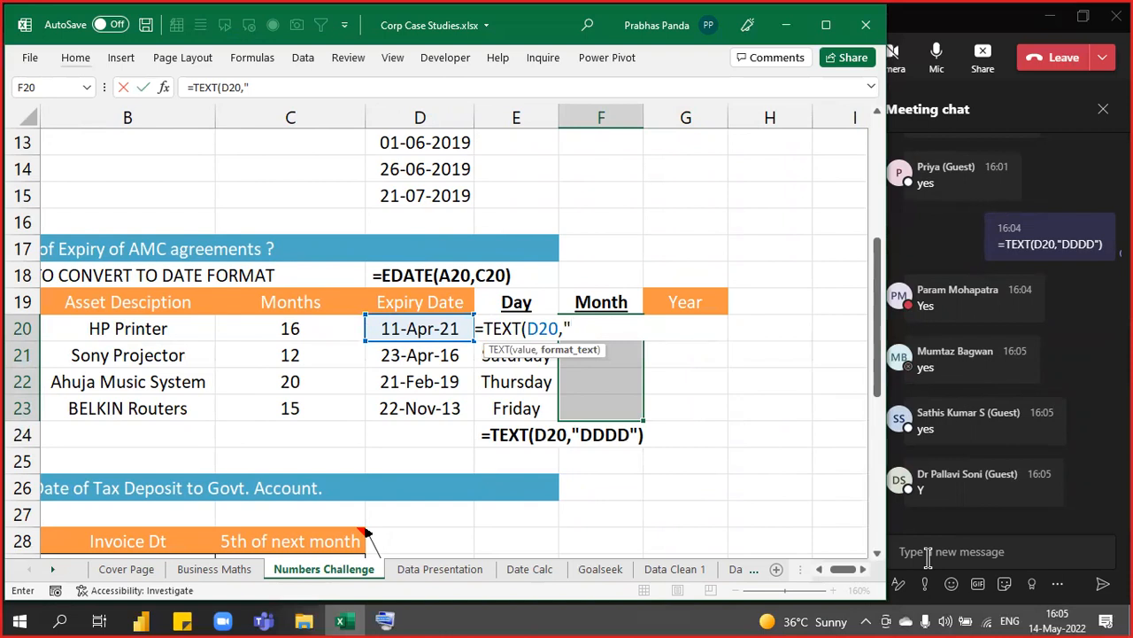
text(MMMM"))
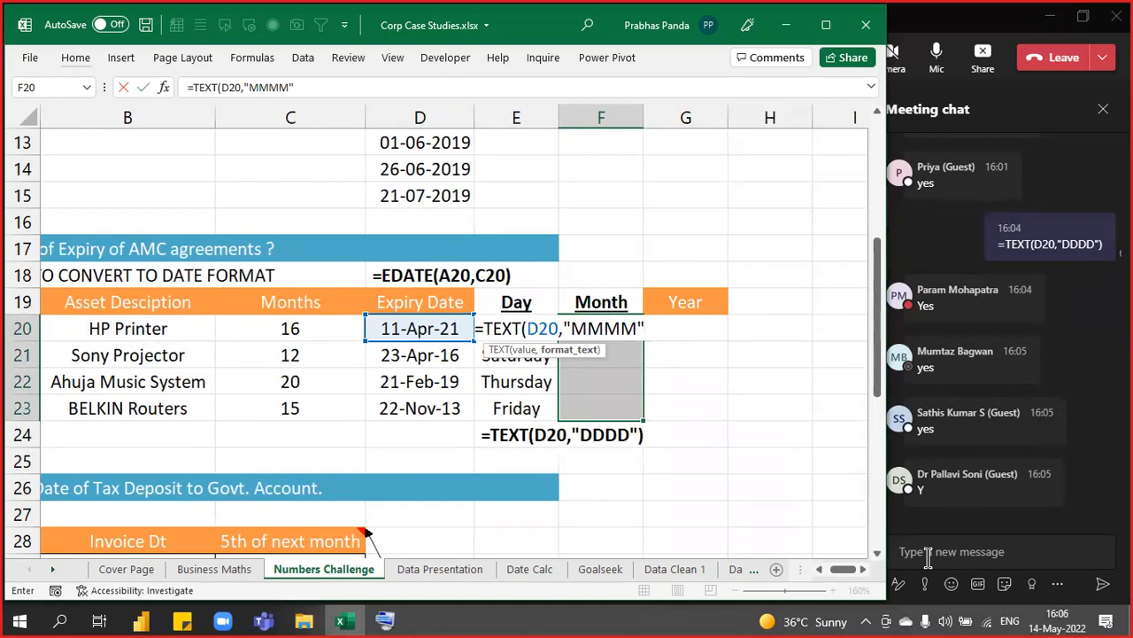
key(ctrl+Return)
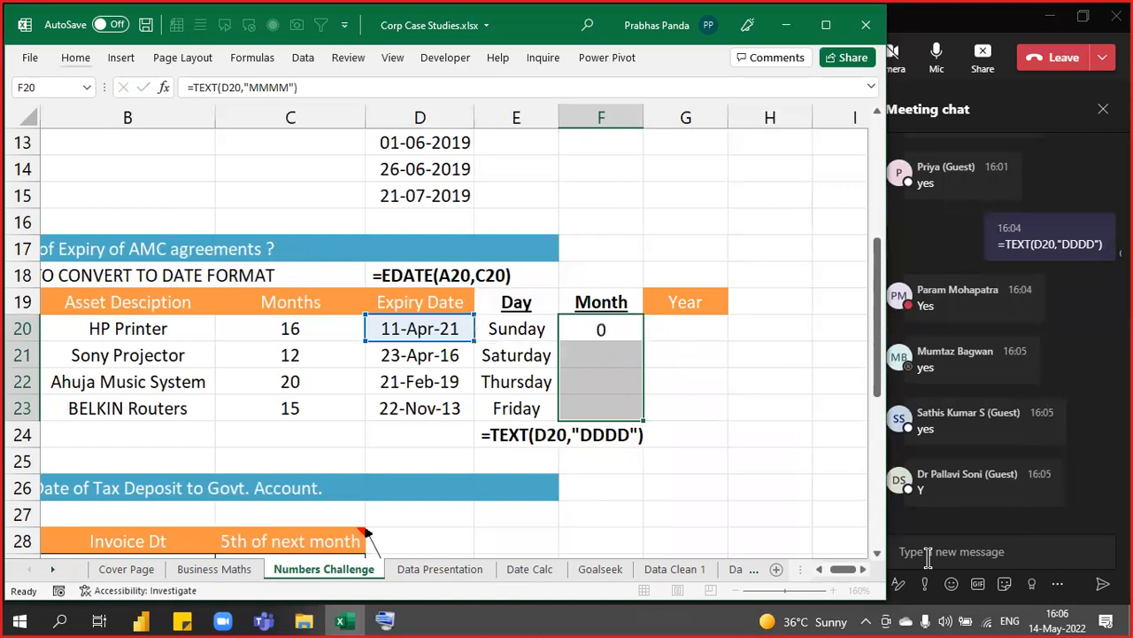
Centre-align the month names in F20:F23
key(alt+h)
key(a)
key(c)
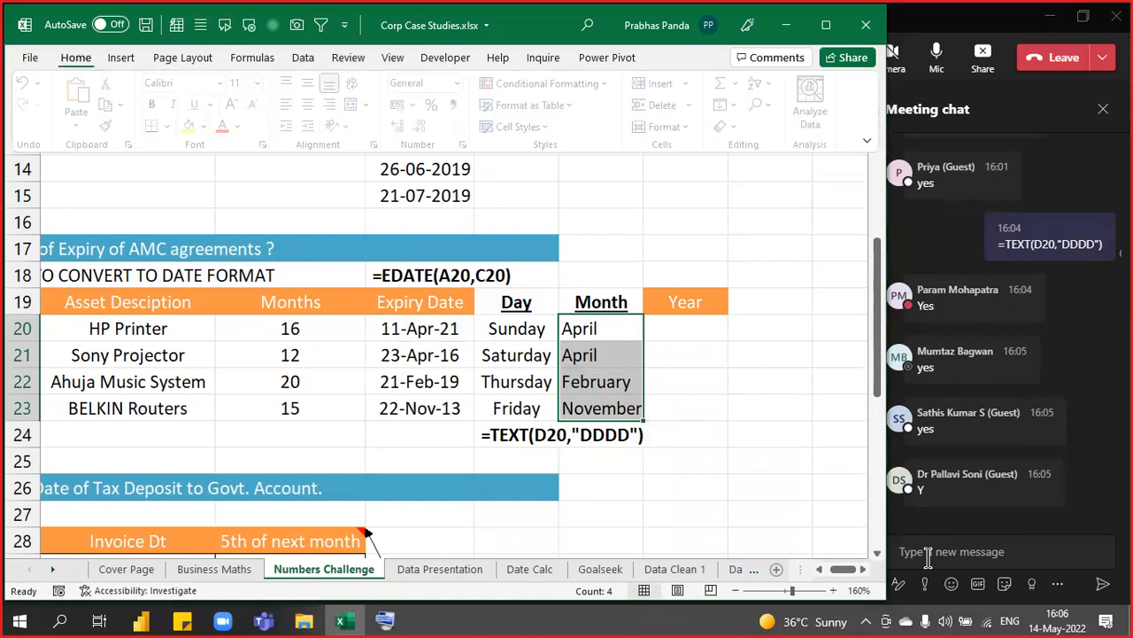
Copy the month formula from F20 and show it as text, =TEXT(D20,"MMMM"), in F18 above the Month header
key(F2)
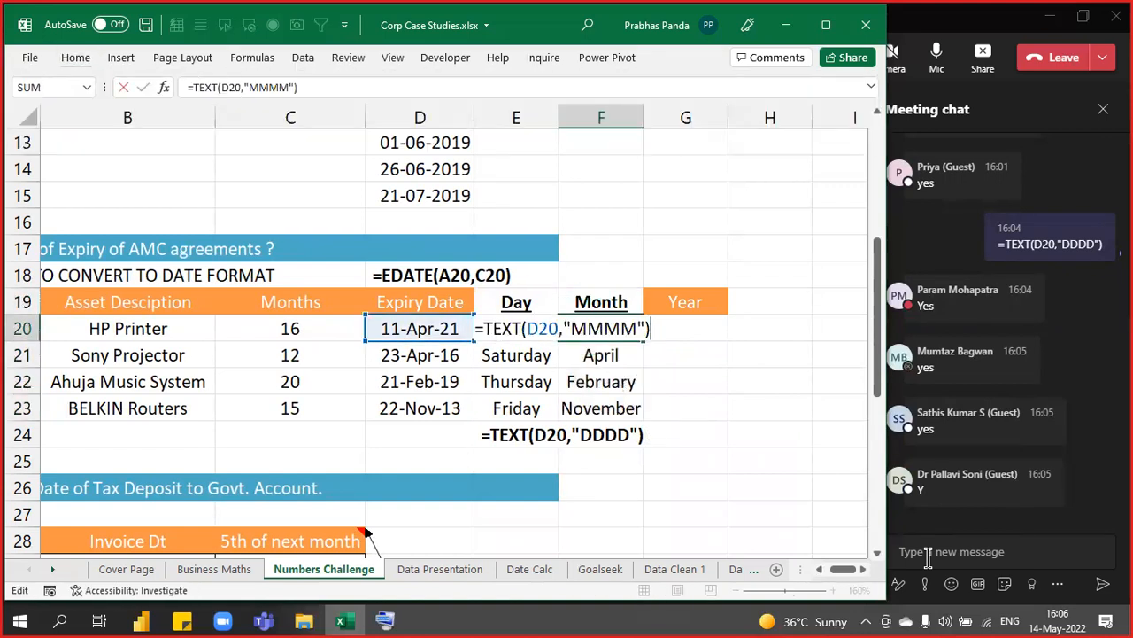
key(ctrl+c)
key(Escape)
key(Up)
key(Up)
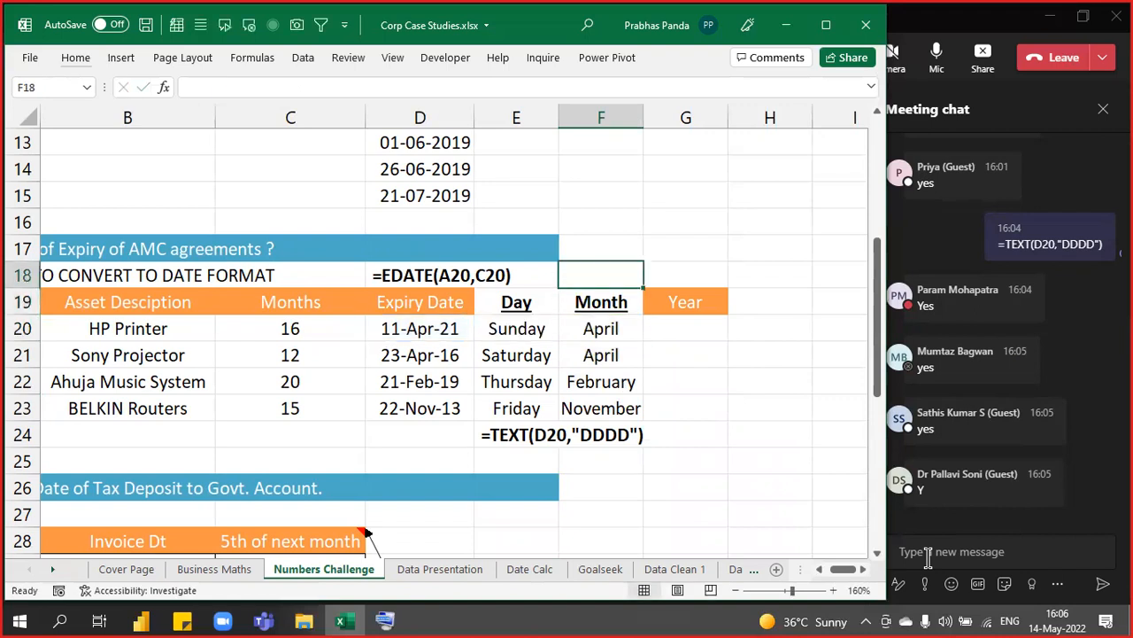
key(ctrl+v)
key(Return)
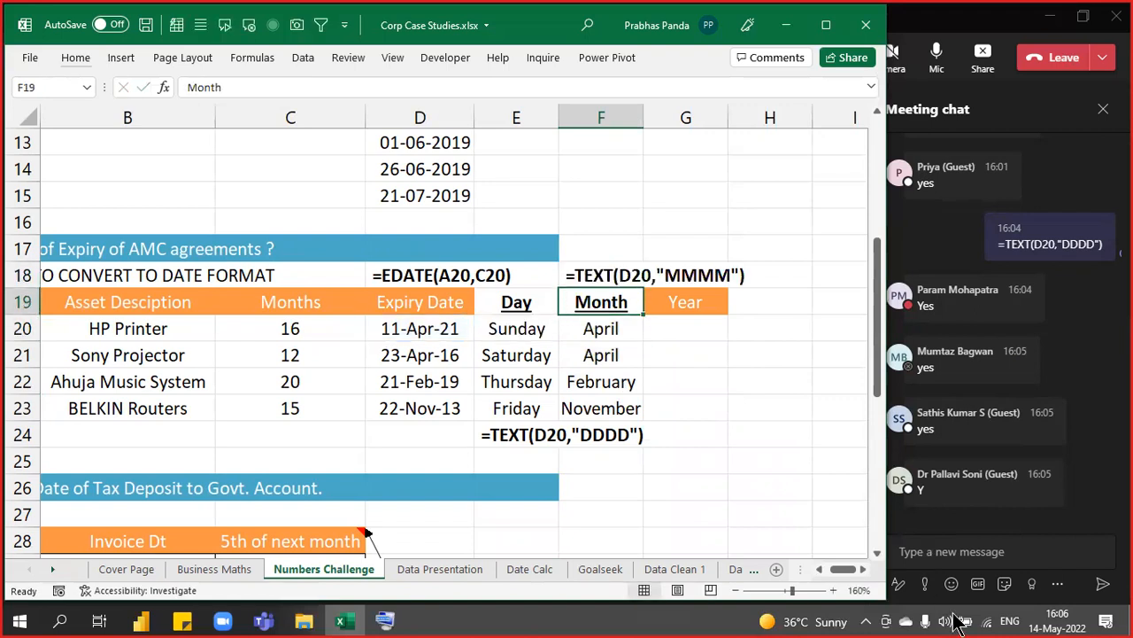
Send the formula =TEXT(D20,"MMMM") in the Teams meeting chat and return to the Excel workbook
click(960, 558)
key(ctrl+v)
key(Return)
key(alt+Tab)
Fill the Year cells G20:G23 in one go with the formula =YEAR(D20)
key(Up)
key(Up)
key(Down)
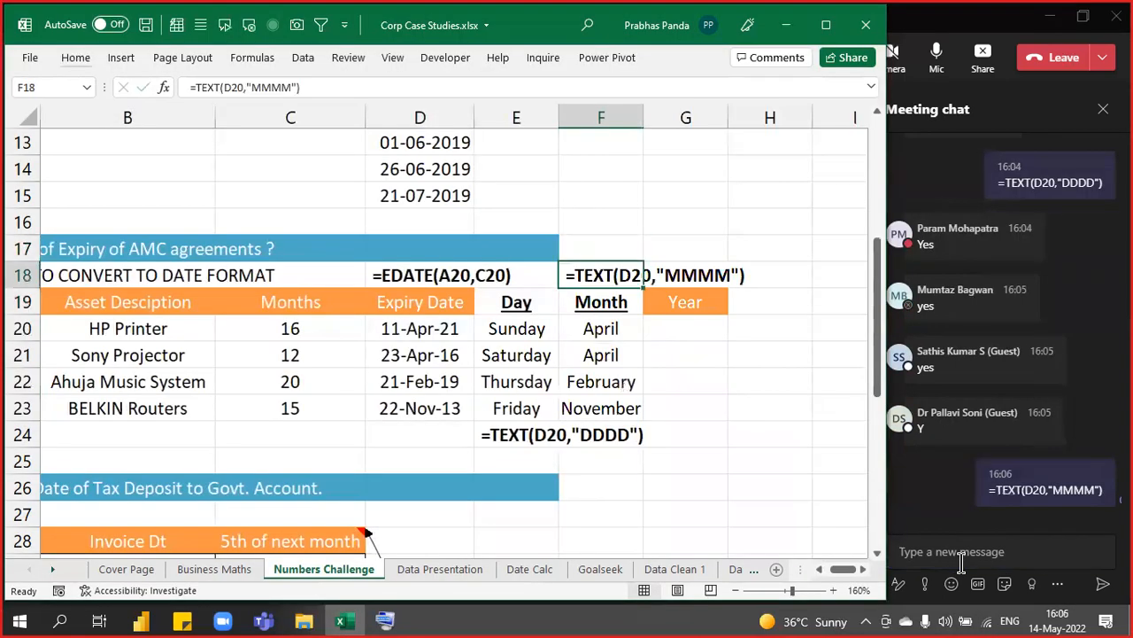
key(Right)
key(Down)
key(Down)
key(shift+Down)
key(shift+Down)
key(shift+Down)
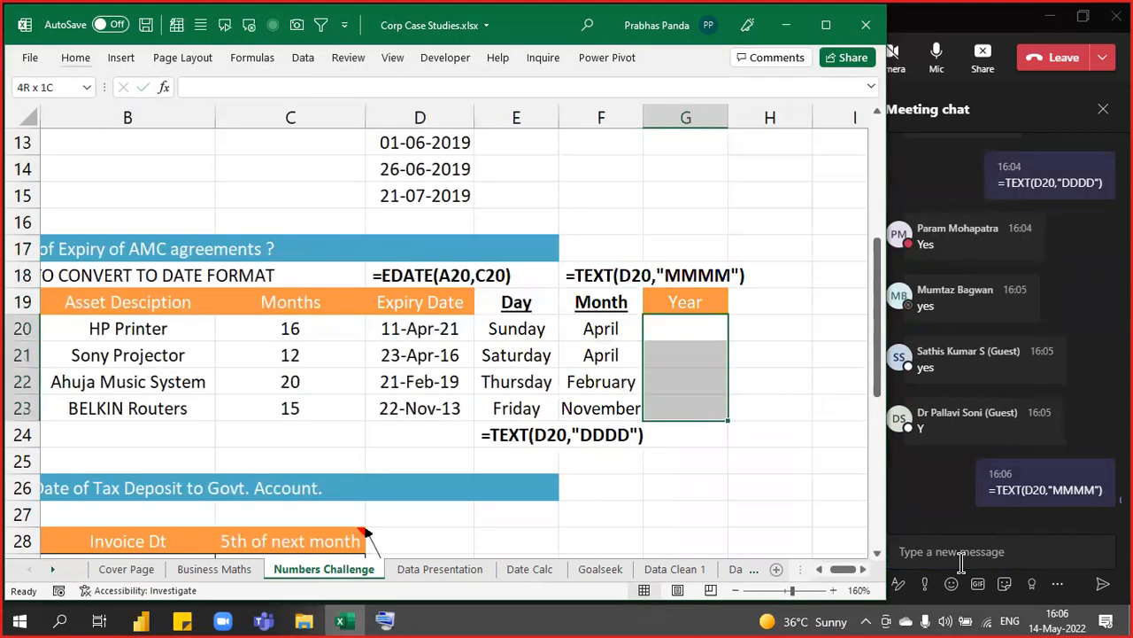
text(=YEAR()
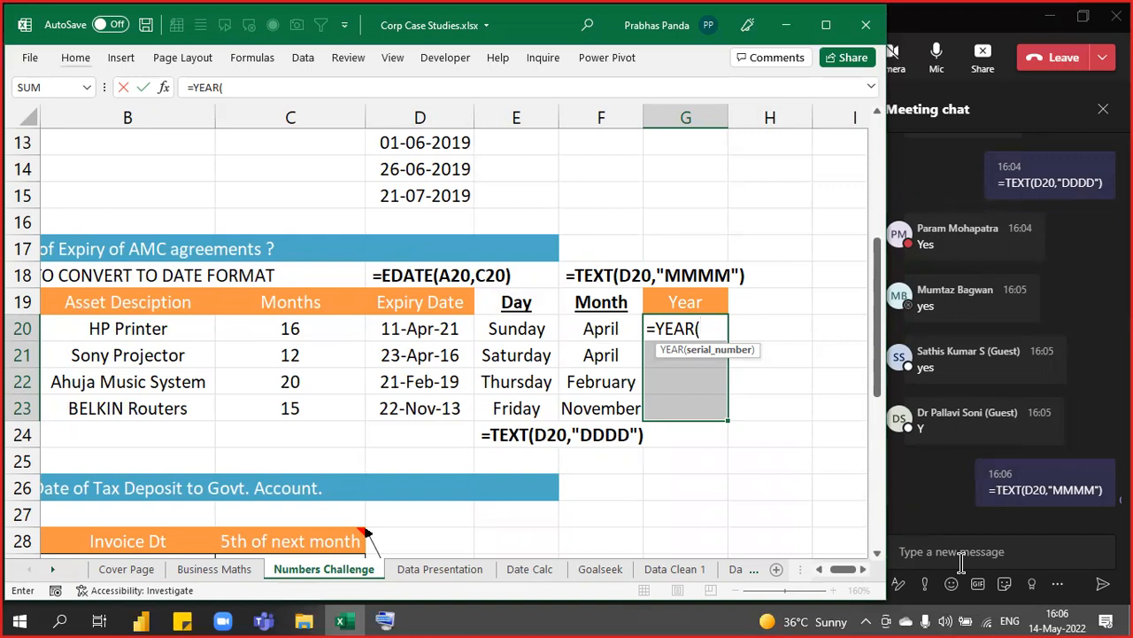
key(Left)
key(Left)
key(Left)
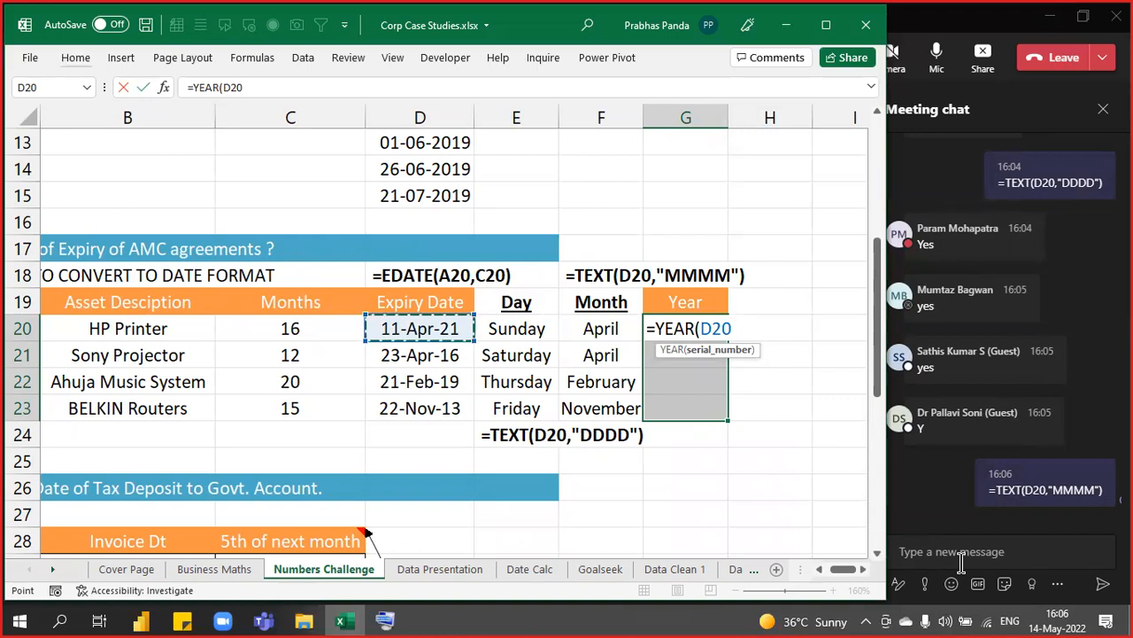
key(ctrl+Return)
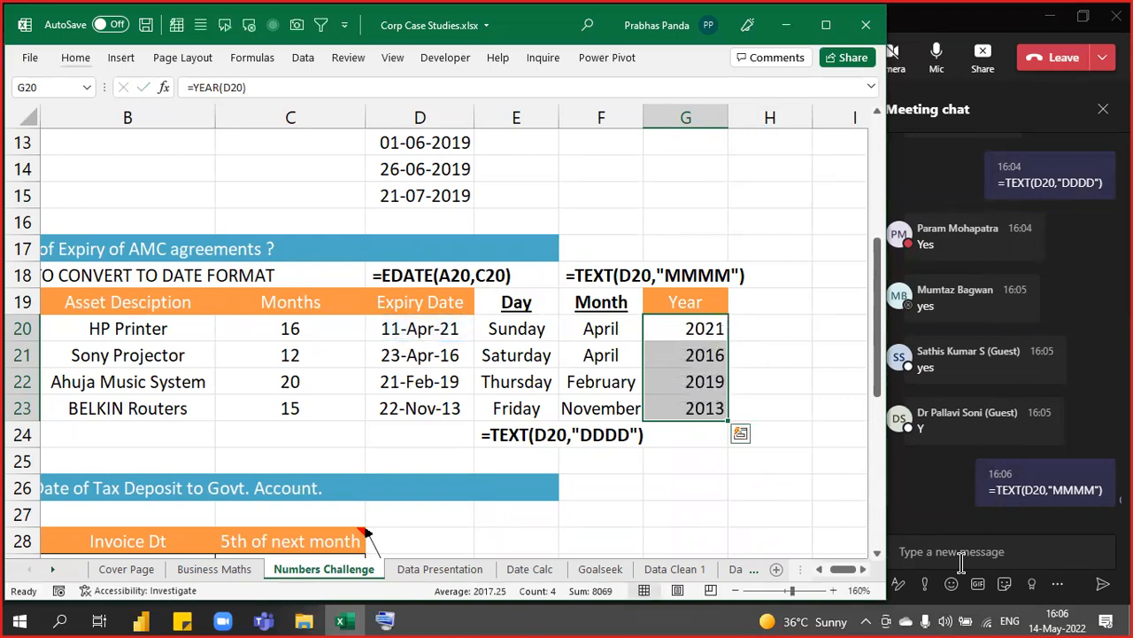
Copy the year formula from G20 and show it as text, =YEAR(D20), in G24 below the Year column
key(F2)
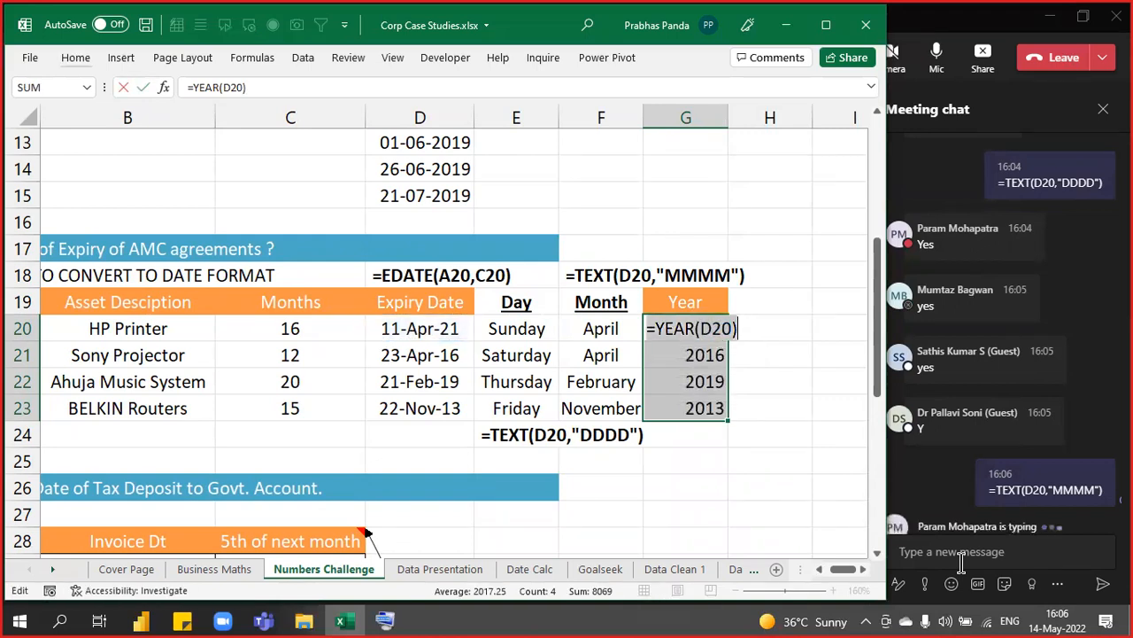
key(Escape)
key(Down)
key(Down)
key(Down)
key(Down)
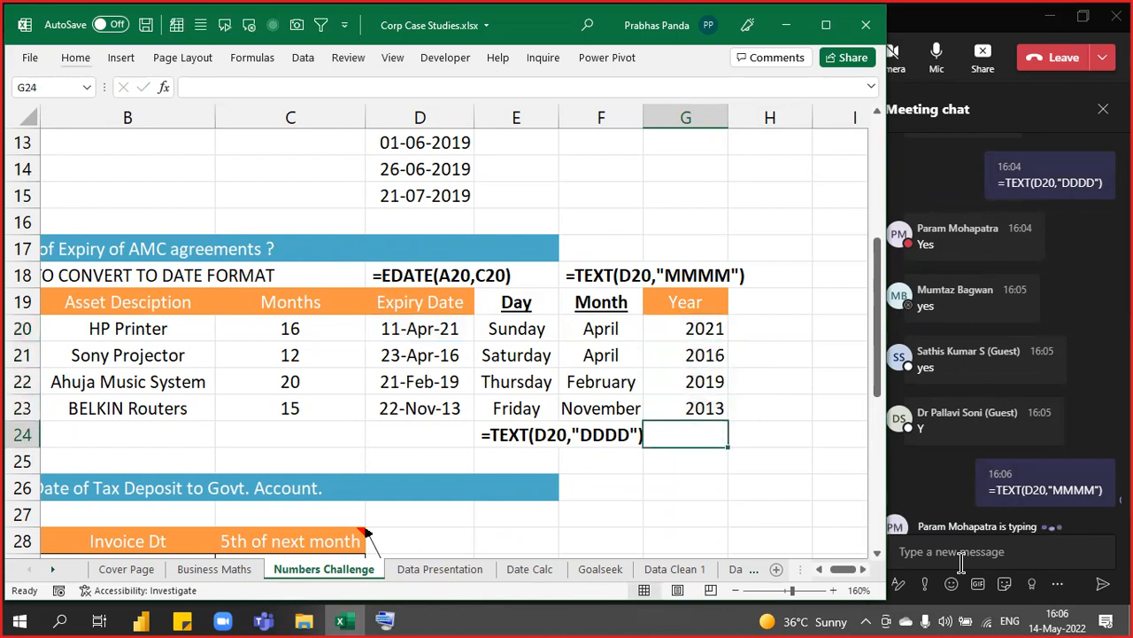
key(BackSpace)
text(')
key(ctrl+v)
key(Return)
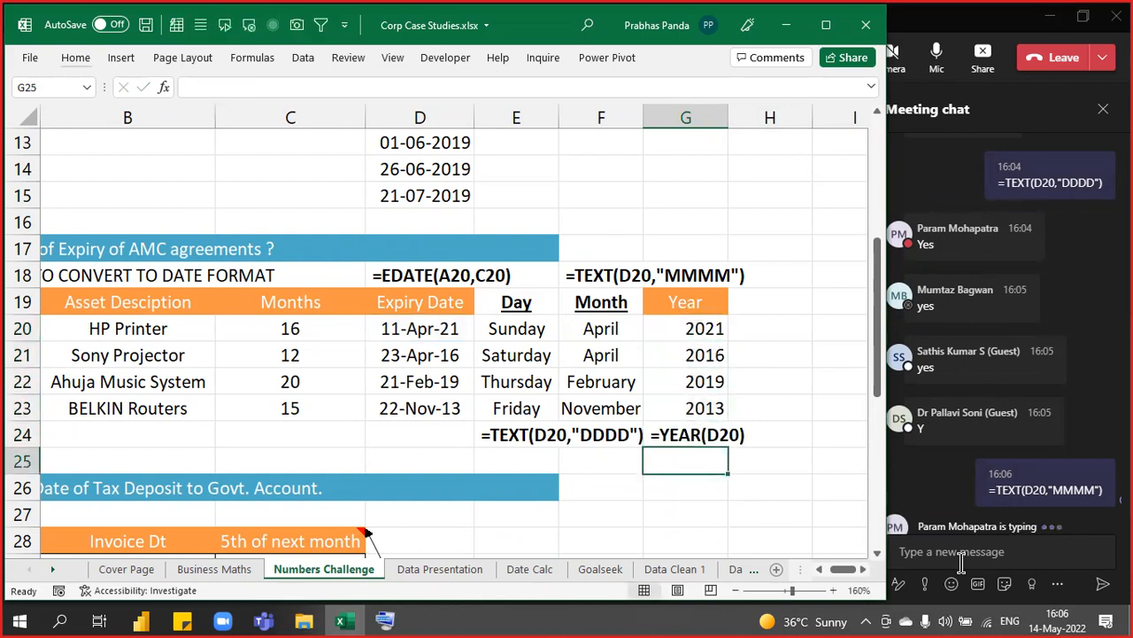
Centre-align the years in G20:G23
drag(687, 329, 686, 407)
key(alt)
key(h)
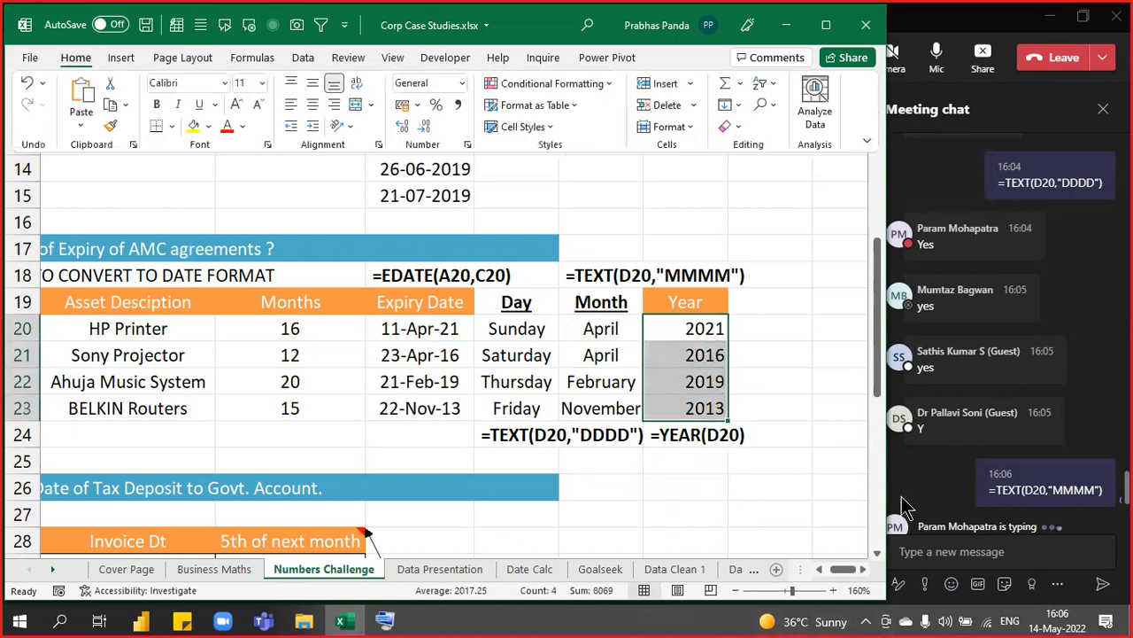
key(c)
key(c)
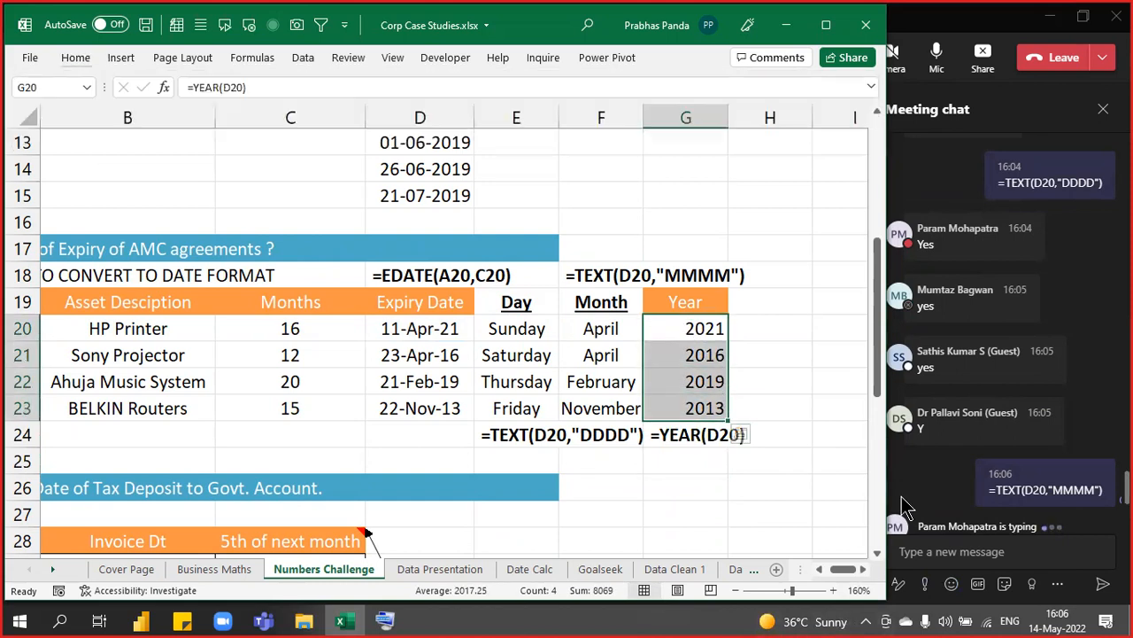
Send the formula =YEAR(D20) in the Teams meeting chat and return to the Excel workbook
click(1036, 549)
key(ctrl+v)
key(Return)
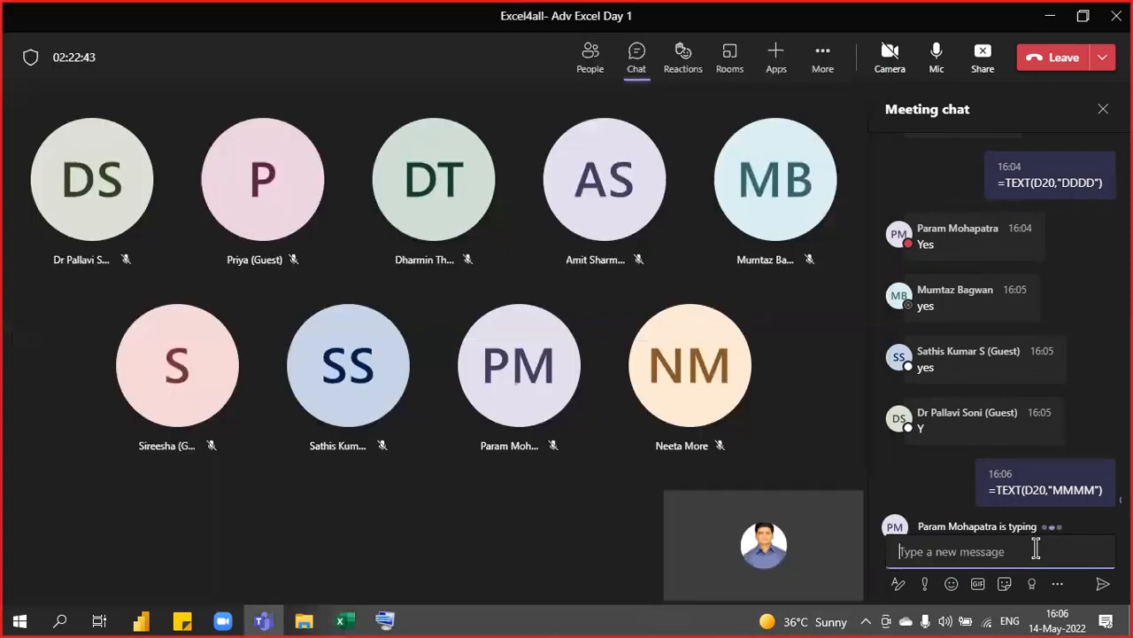
key(alt+Tab)
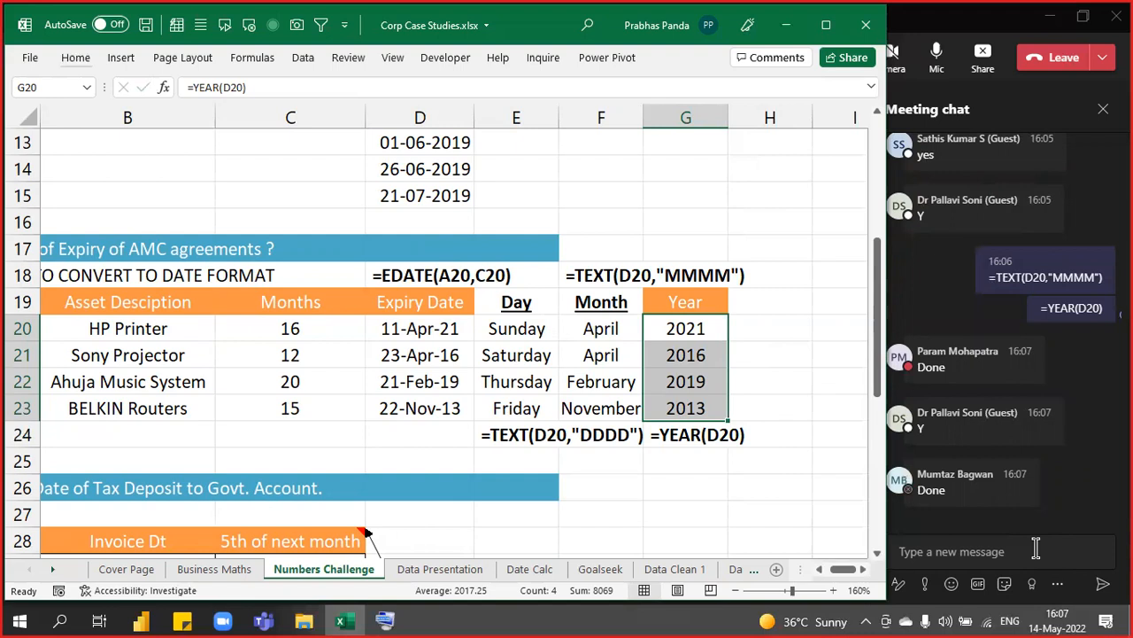
Delete the "Tax Submission Dt." note from the "5th of next month" header C28 in the tax deposit exercise
key(Left)
key(Left)
key(Left)
key(Left)
key(Left)
key(Left)
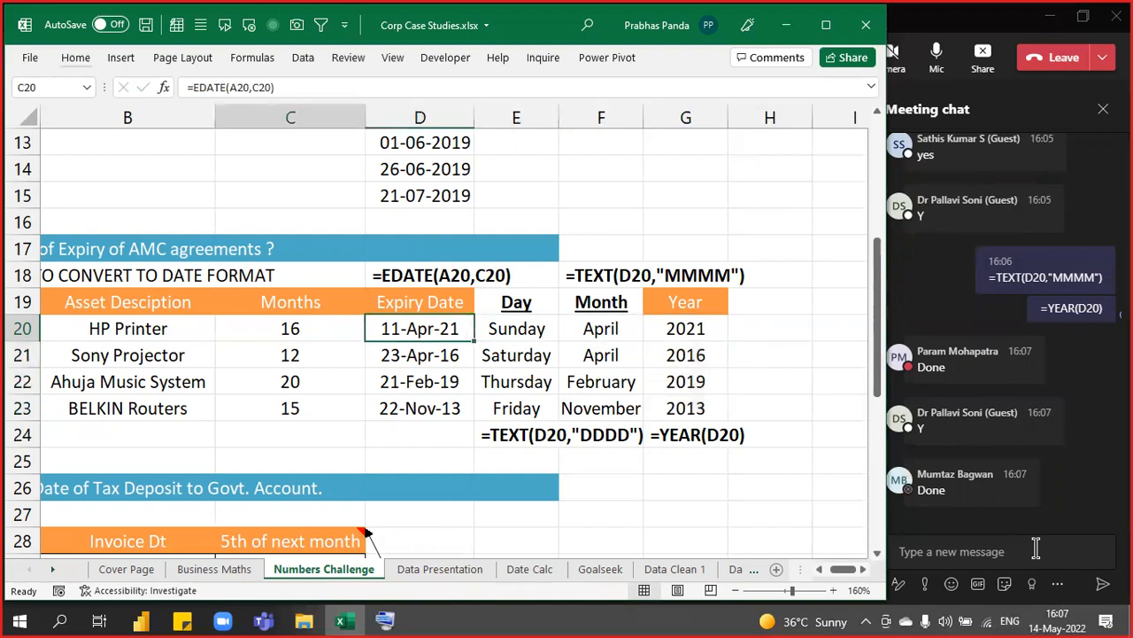
key(Down)
key(Down)
key(Down)
key(Down)
key(Down)
key(Down)
key(Down)
key(Down)
key(Down)
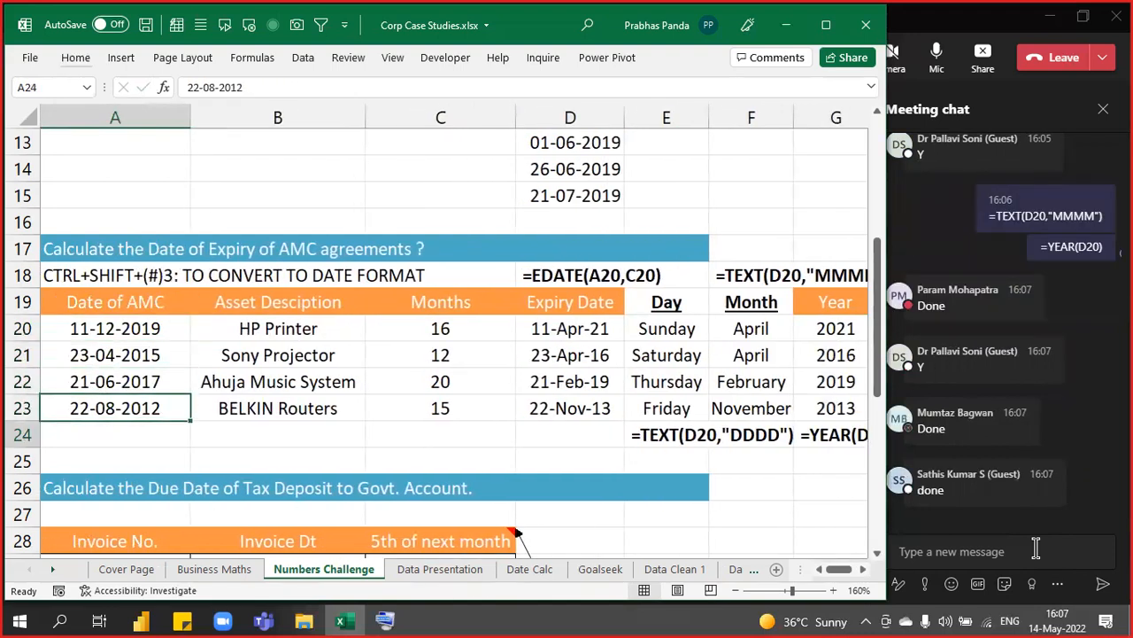
key(Down)
key(Down)
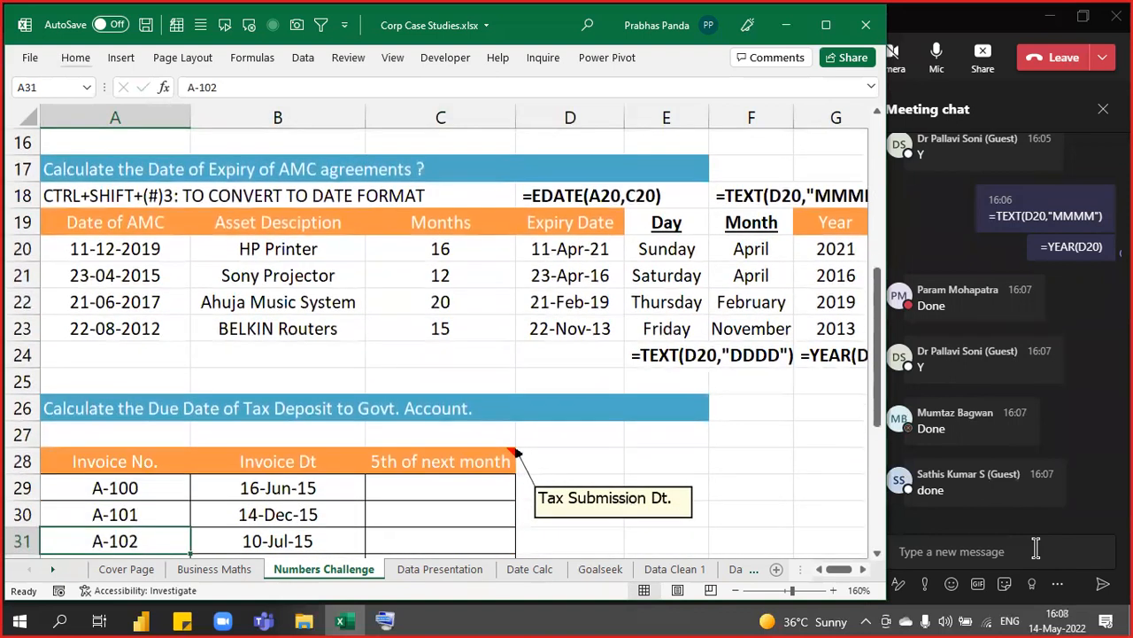
click(408, 461)
click(351, 56)
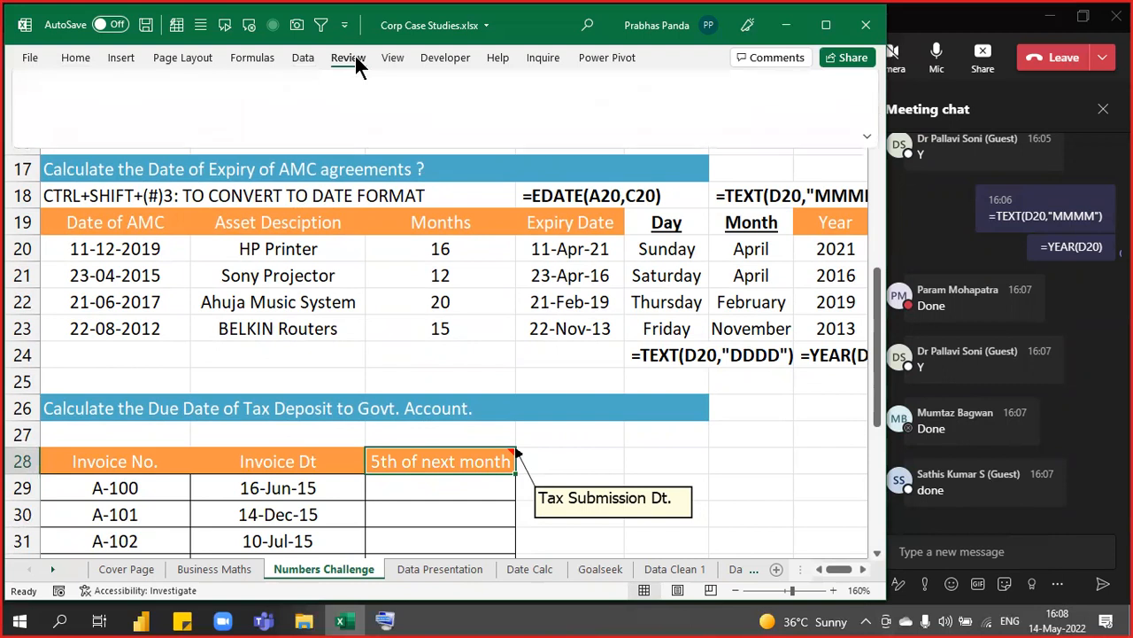
click(398, 89)
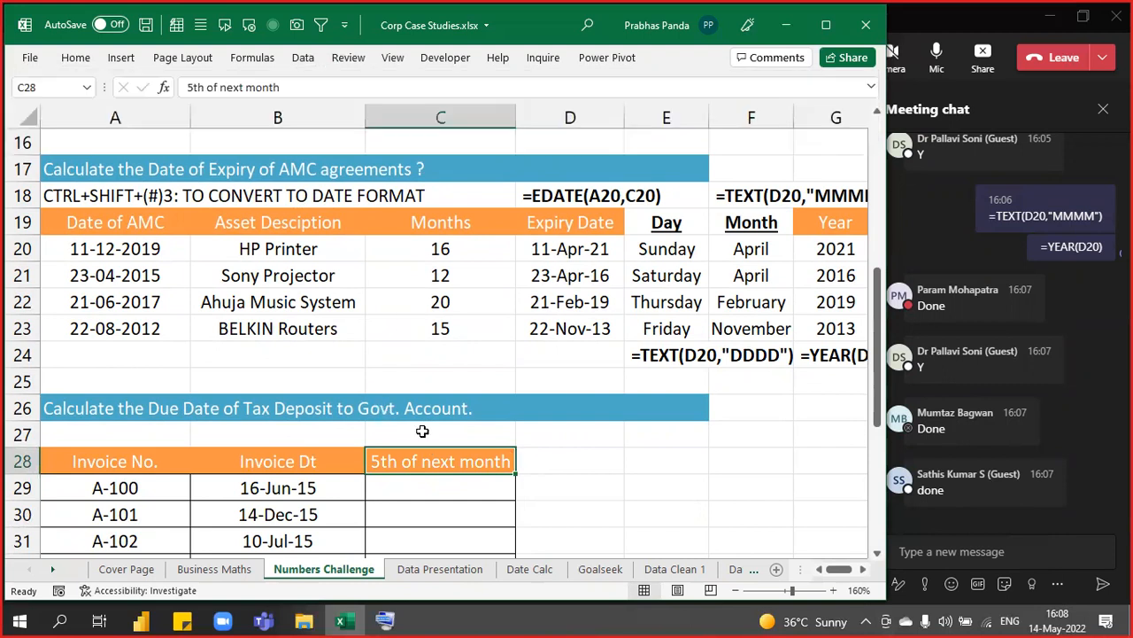
Examine the invoice numbers and invoice dates in the tax deposit due date exercise
scroll(423, 432, down, 3)
scroll(423, 431, up, 2)
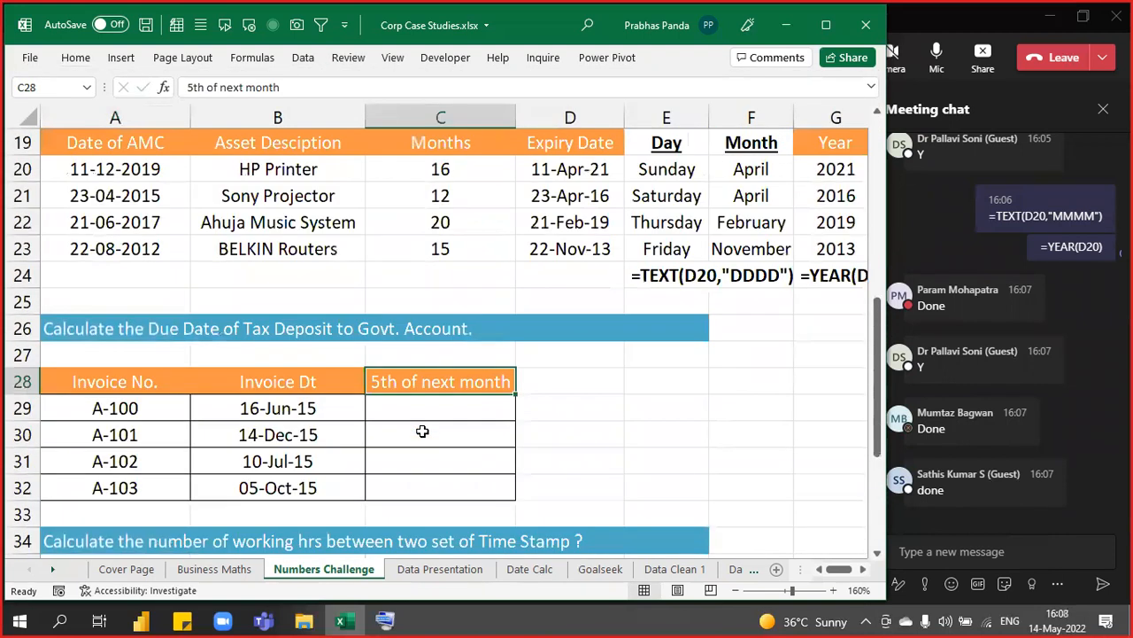
scroll(422, 431, down, 1)
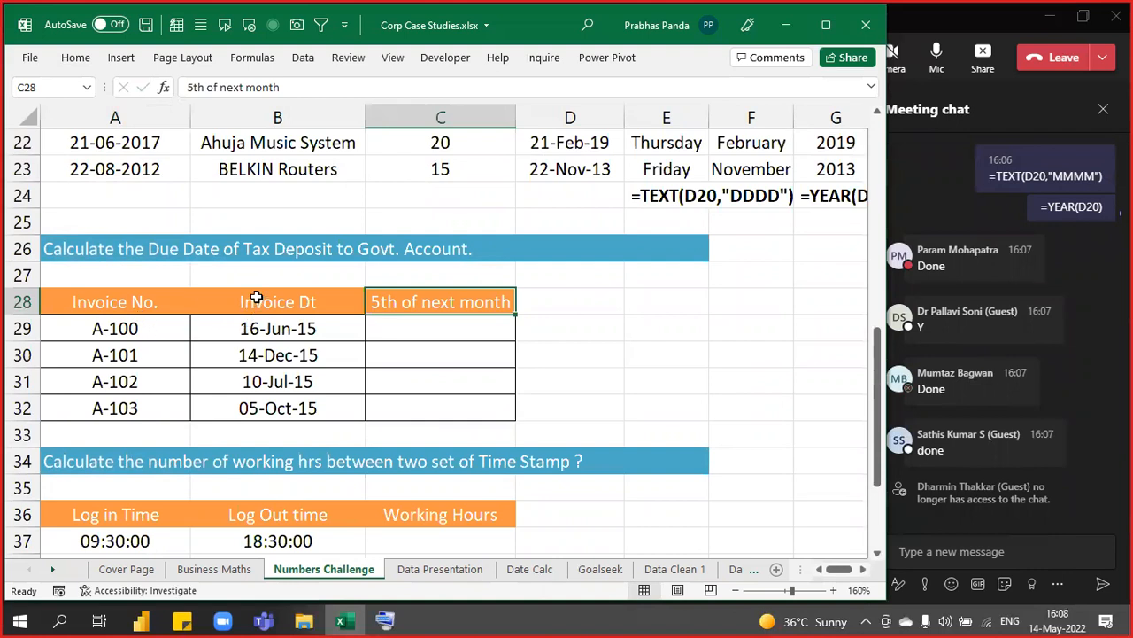
drag(121, 302, 122, 408)
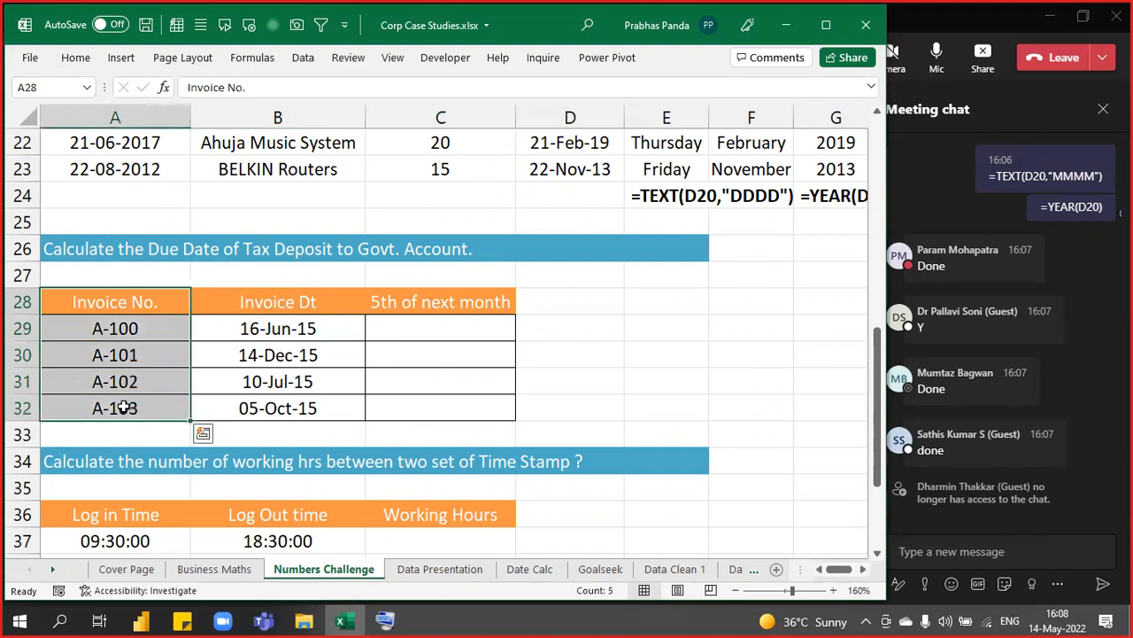
drag(306, 302, 291, 436)
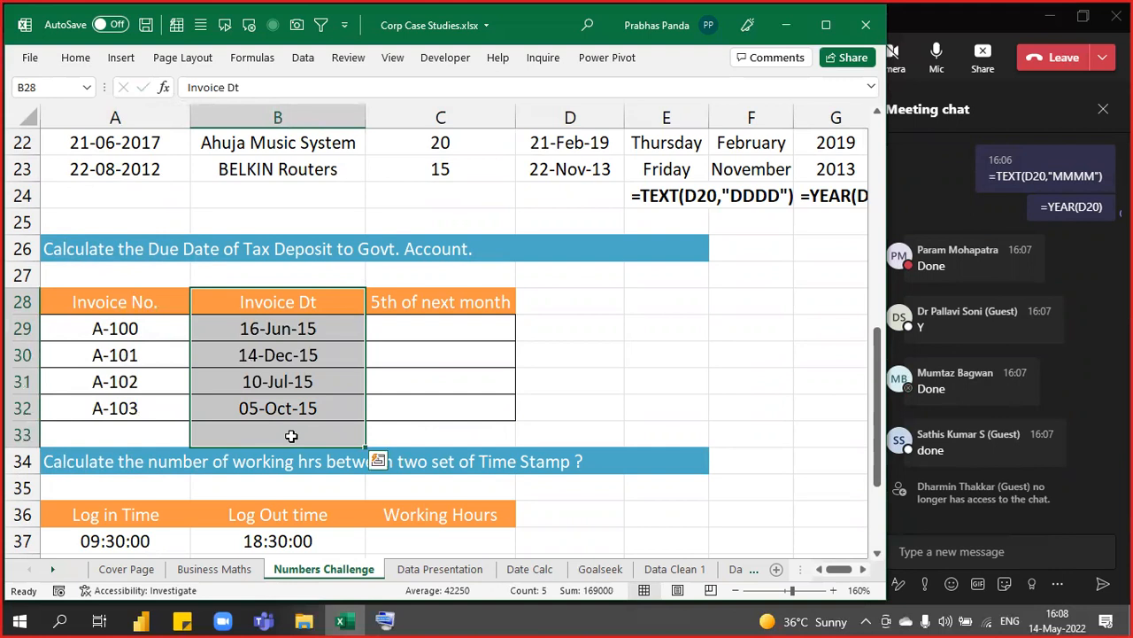
Switch to the Teams meeting, admit the guest waiting in the lobby, and return to the Corp Case Studies workbook in Excel
click(989, 23)
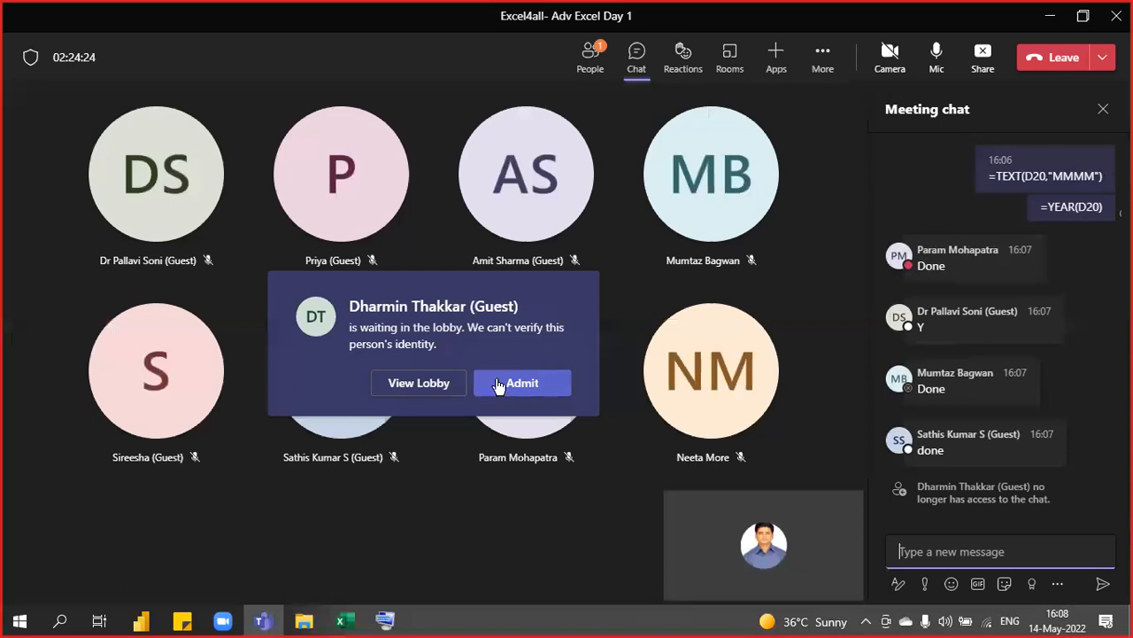
click(502, 385)
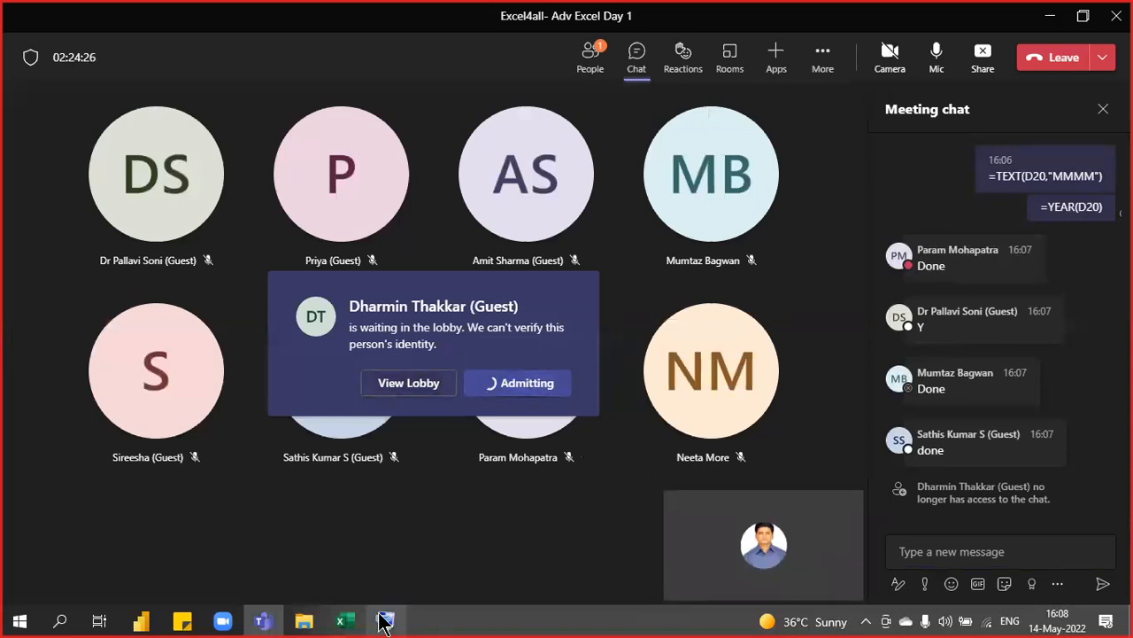
mouse_move(347, 623)
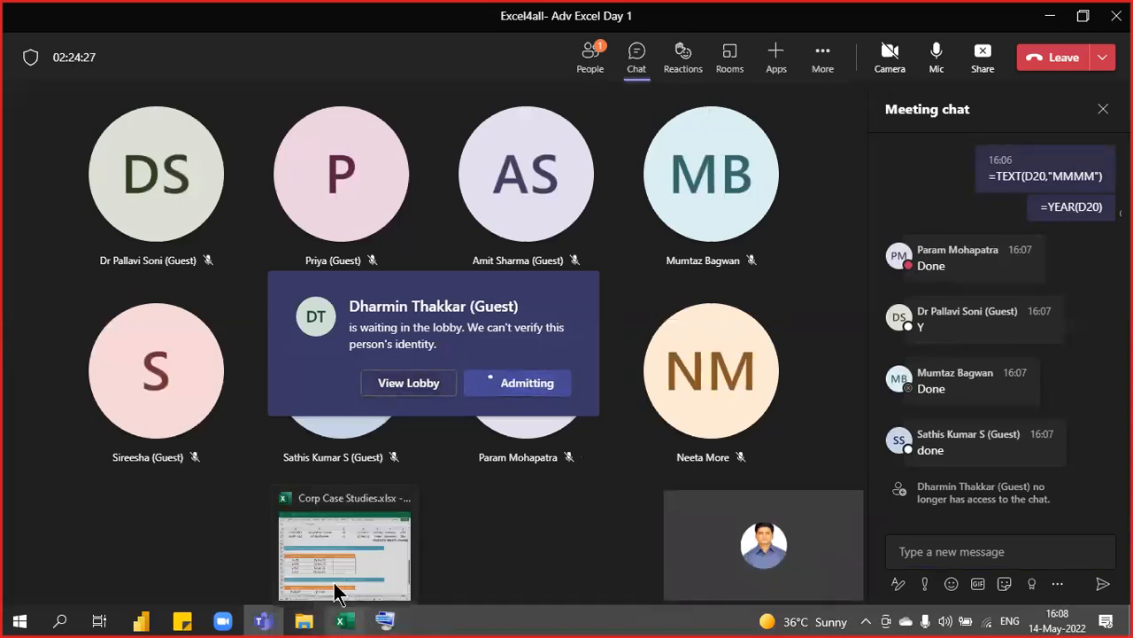
click(336, 589)
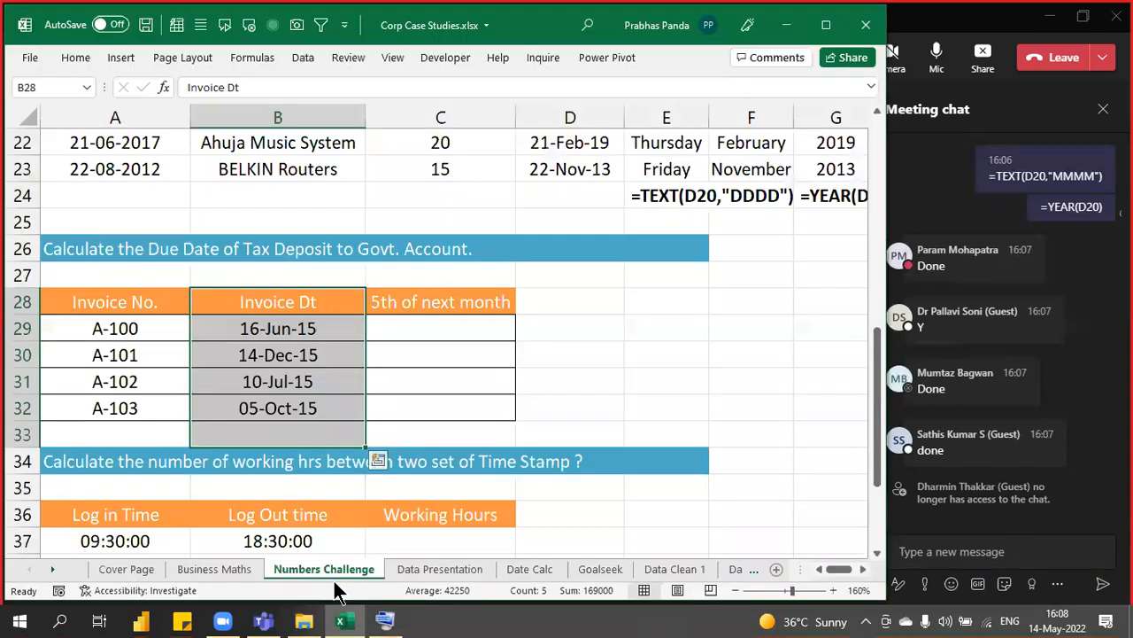
Compare the invoice dates in B29 and B30 with the empty "5th of next month" cells beside them
click(322, 340)
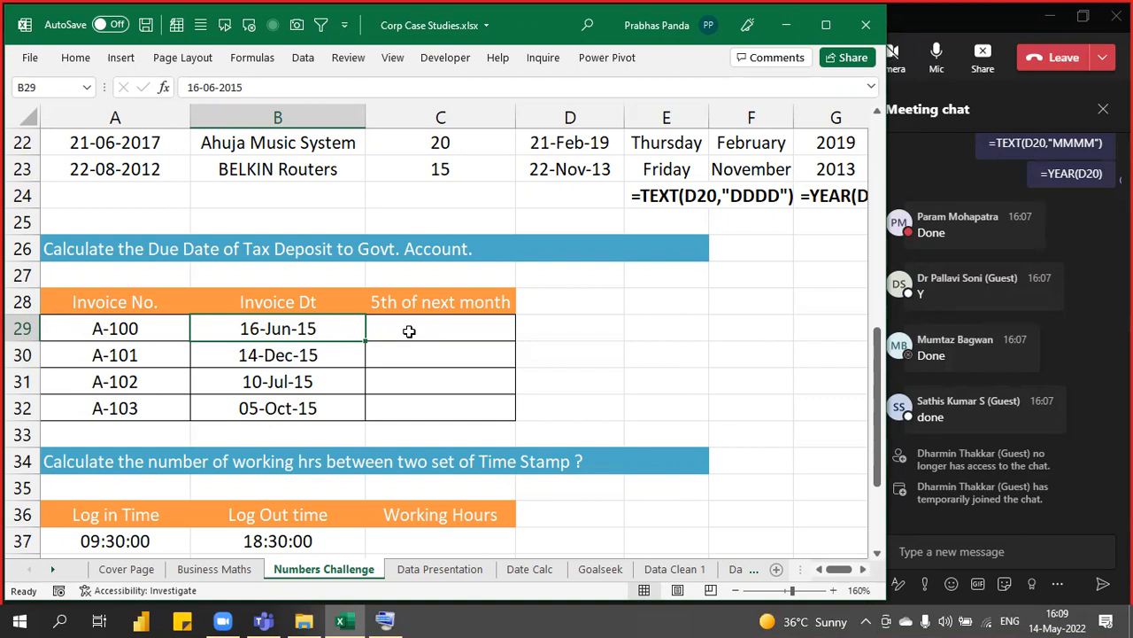
click(341, 355)
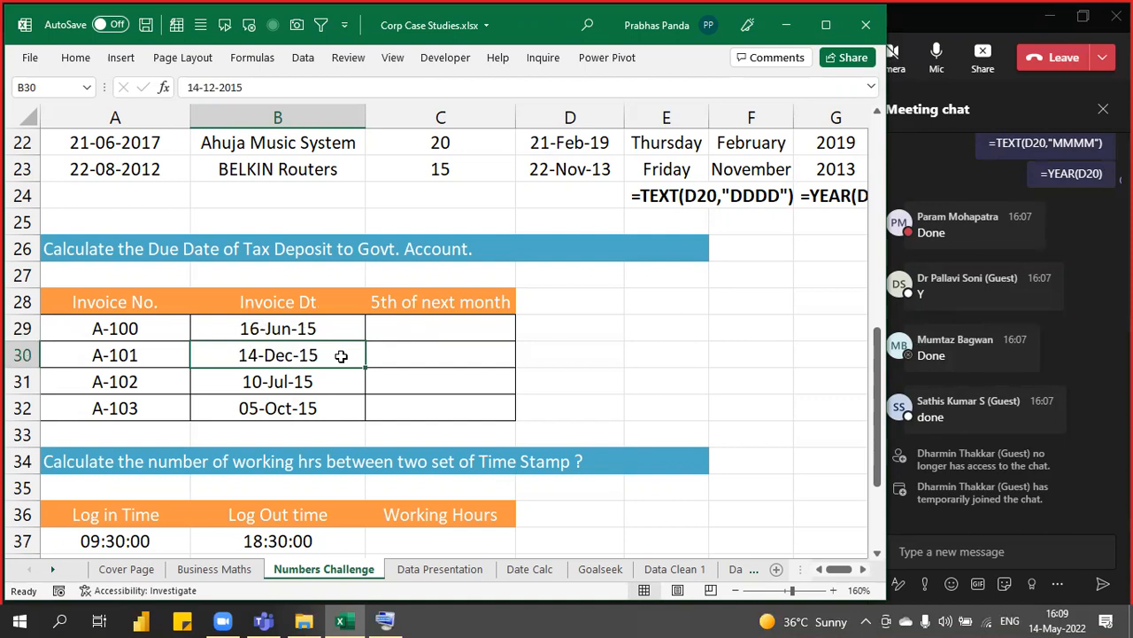
click(414, 361)
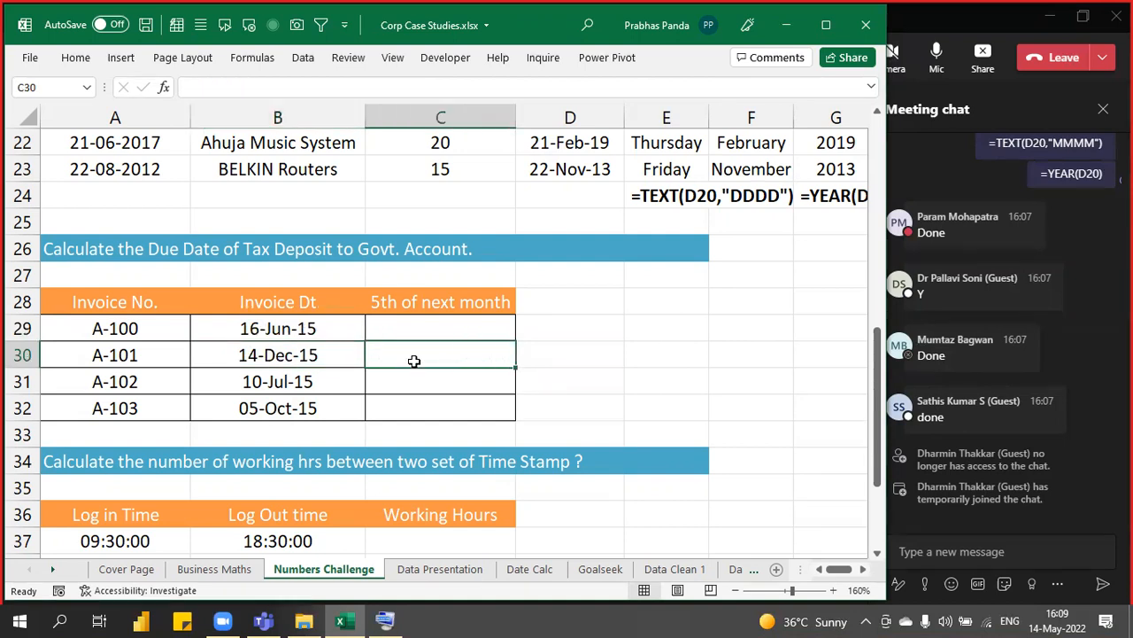
drag(425, 327, 411, 413)
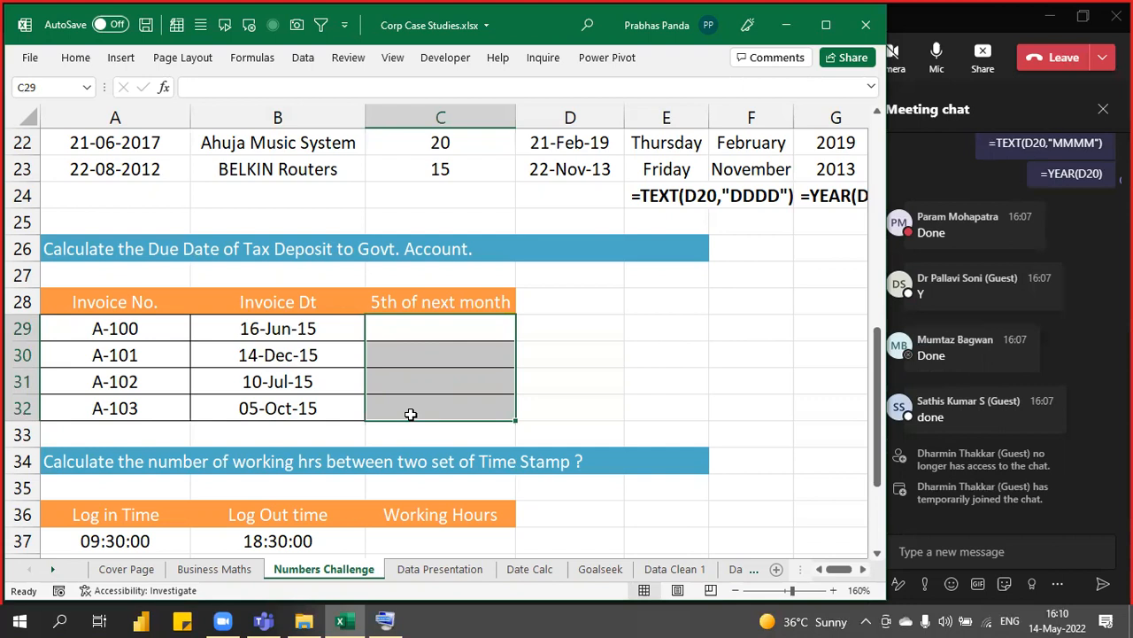
click(294, 328)
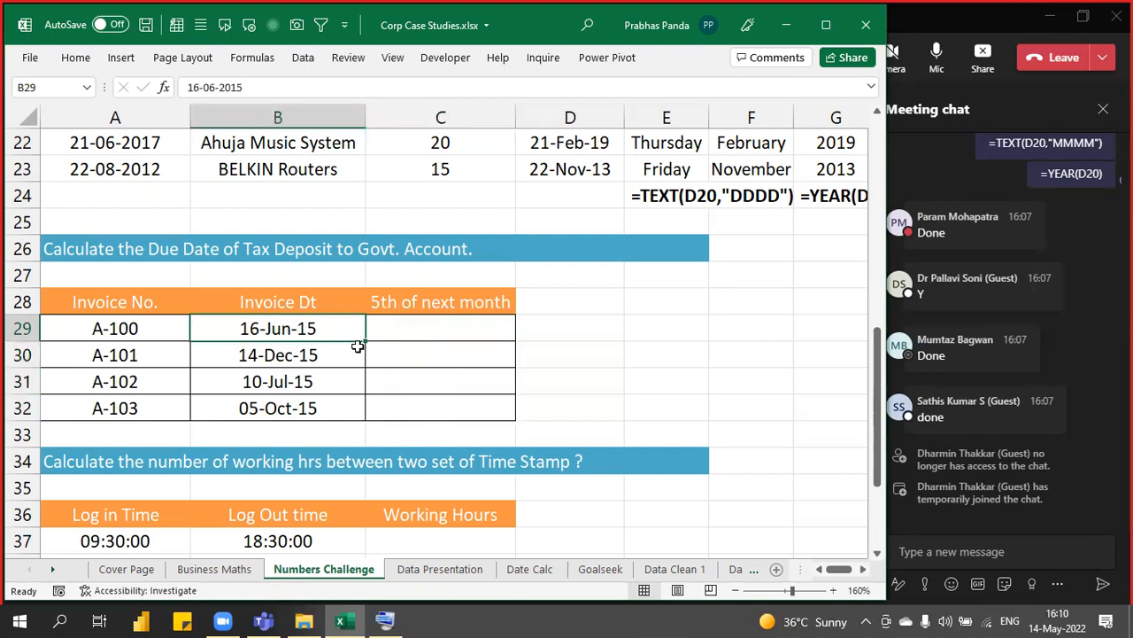
key(ctrl)
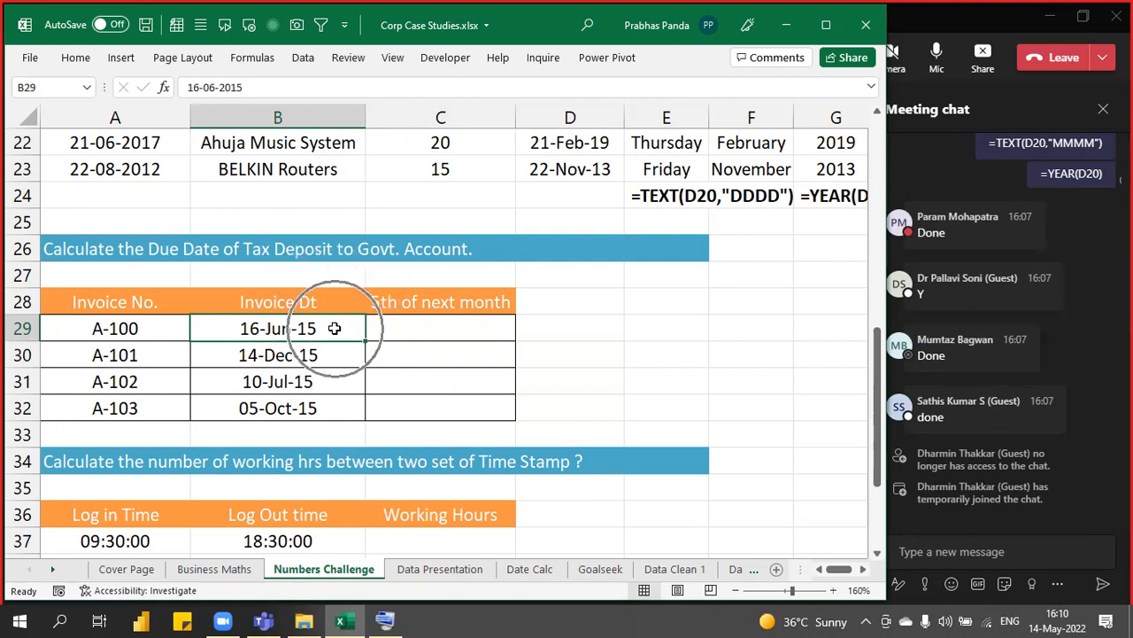
key(ctrl)
key(ctrl)
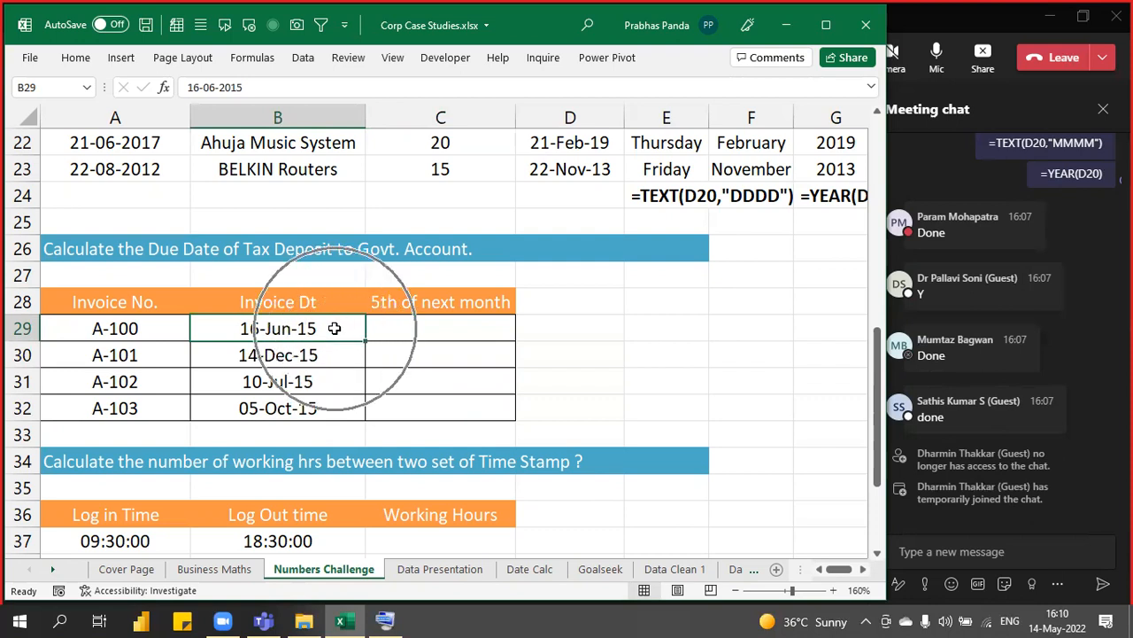
key(ctrl)
key(ctrl)
key(ctrl)
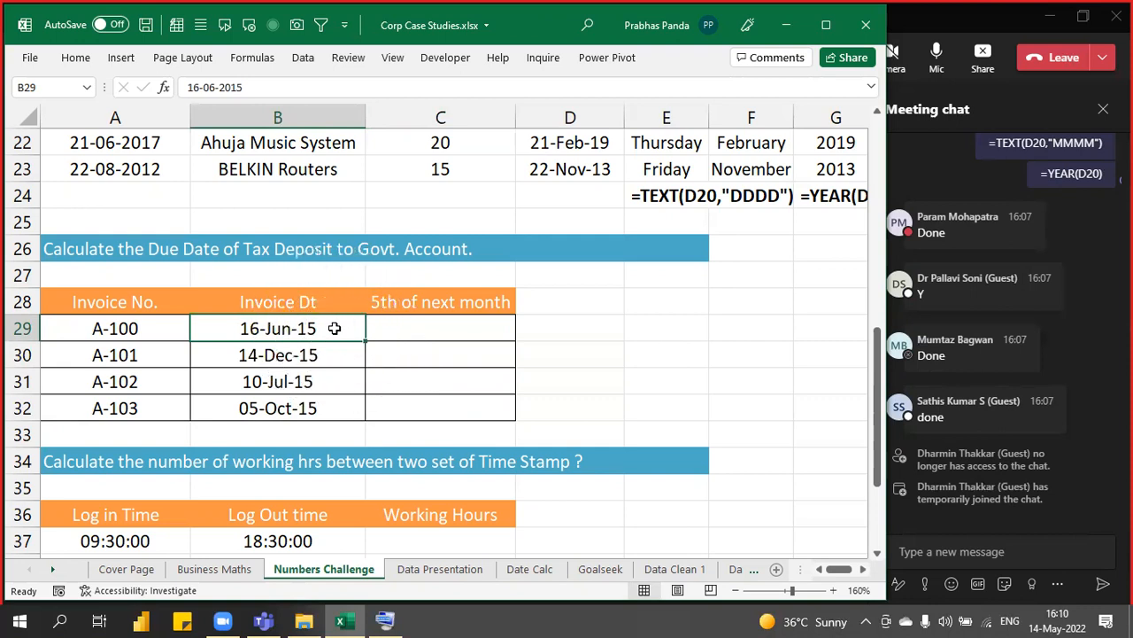
key(ctrl)
key(ctrl)
key(ctrl)
key(ctrl)
key(ctrl)
key(ctrl)
key(ctrl)
key(ctrl)
key(ctrl)
key(ctrl)
key(ctrl)
click(423, 334)
key(ctrl)
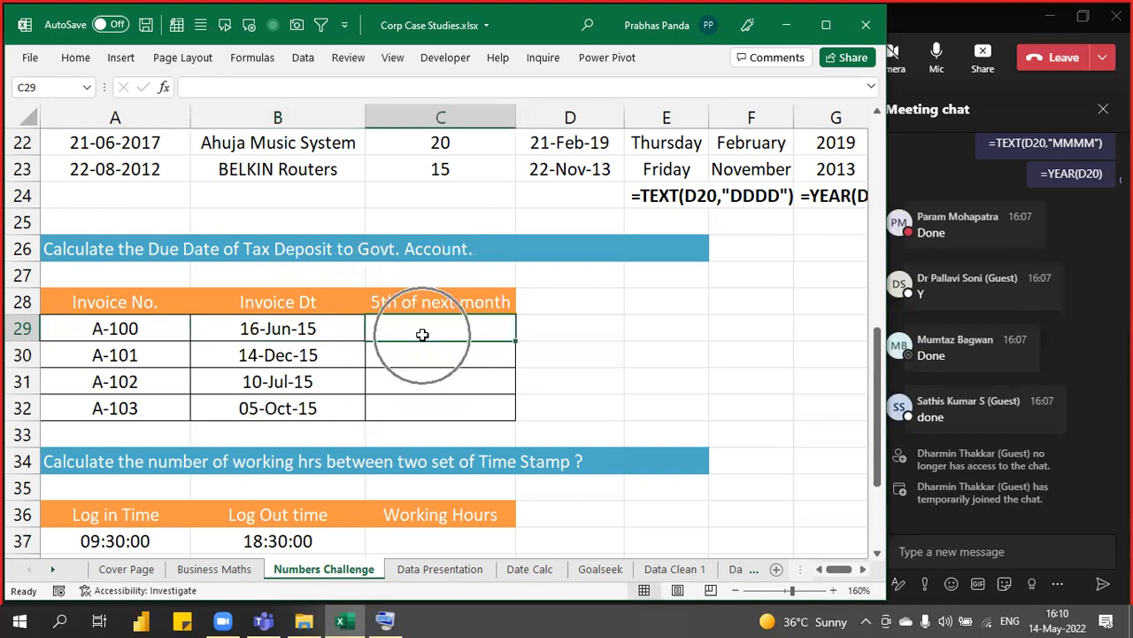
key(ctrl)
key(ctrl)
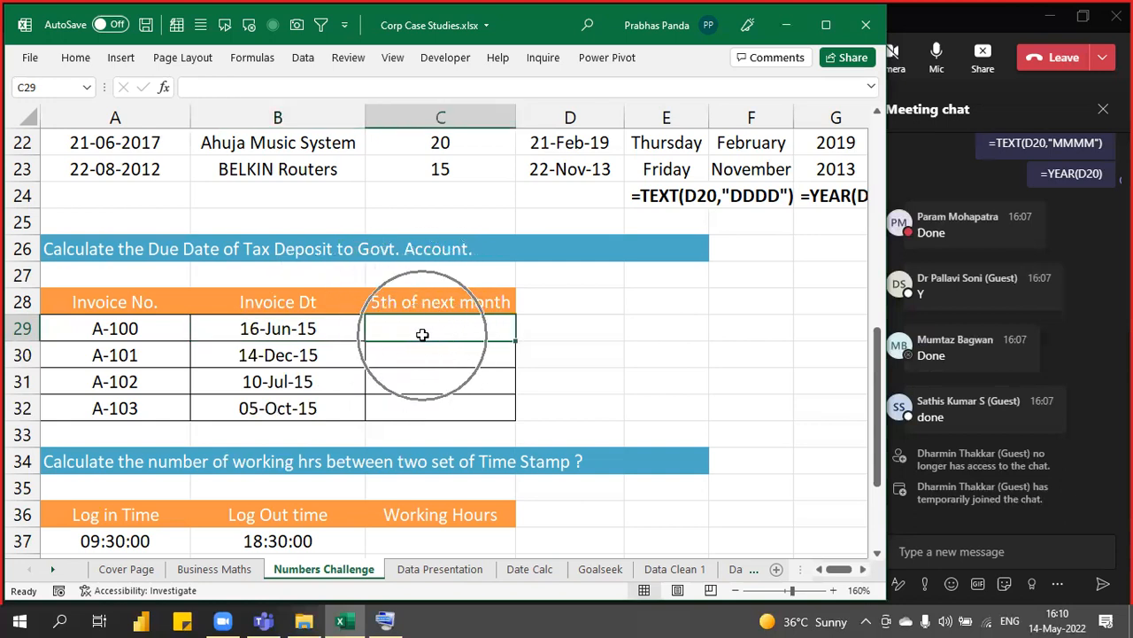
key(ctrl)
key(ctrl)
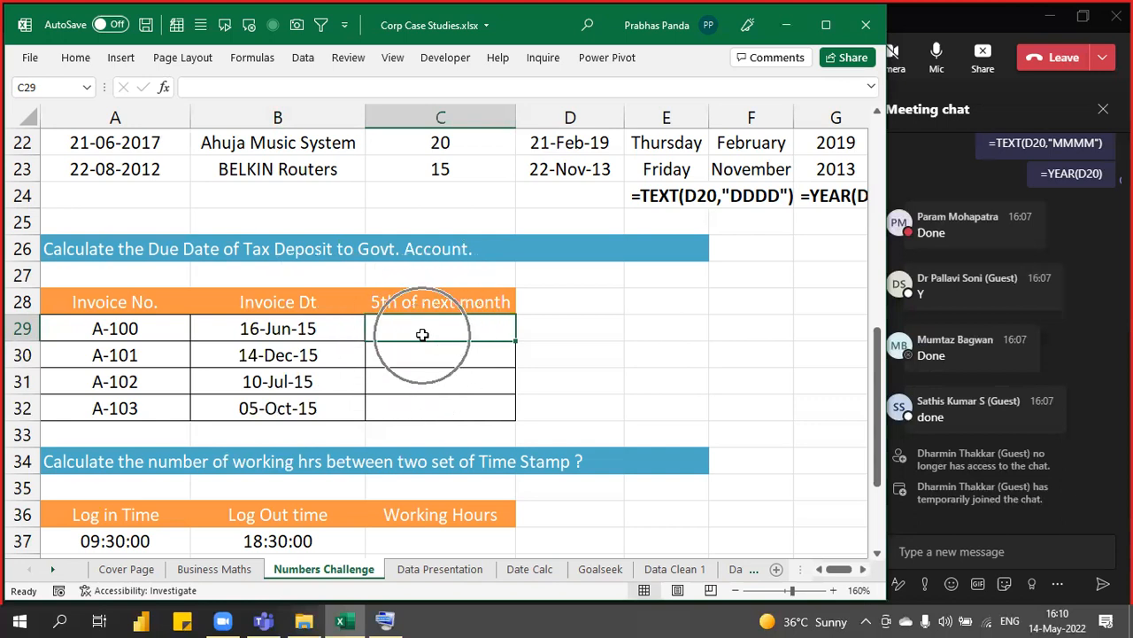
key(ctrl)
key(ctrl)
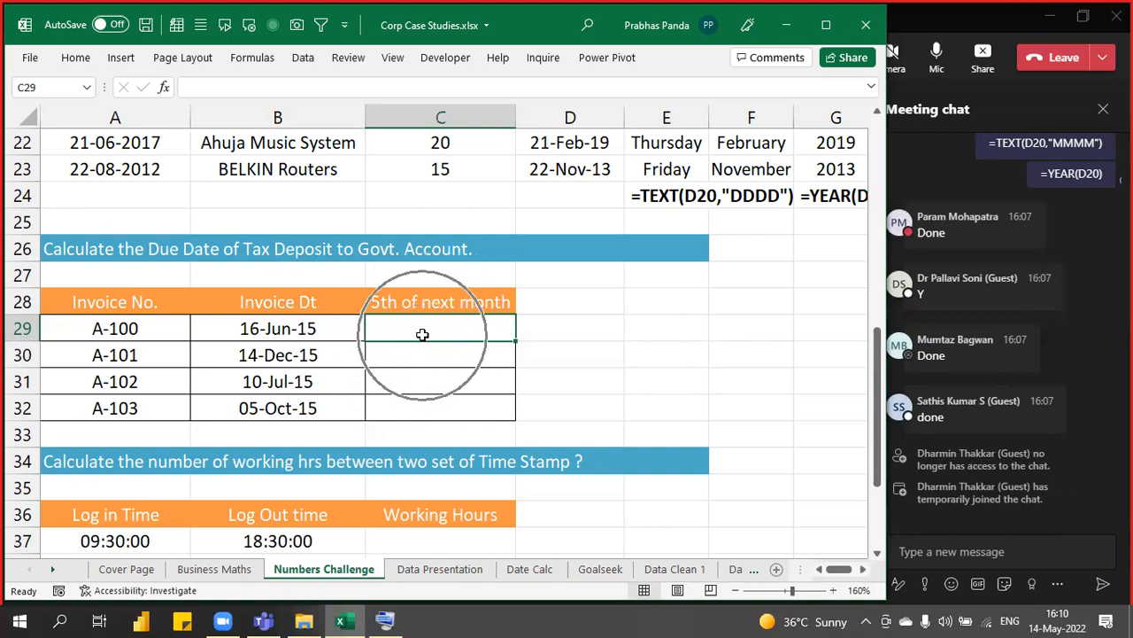
key(ctrl)
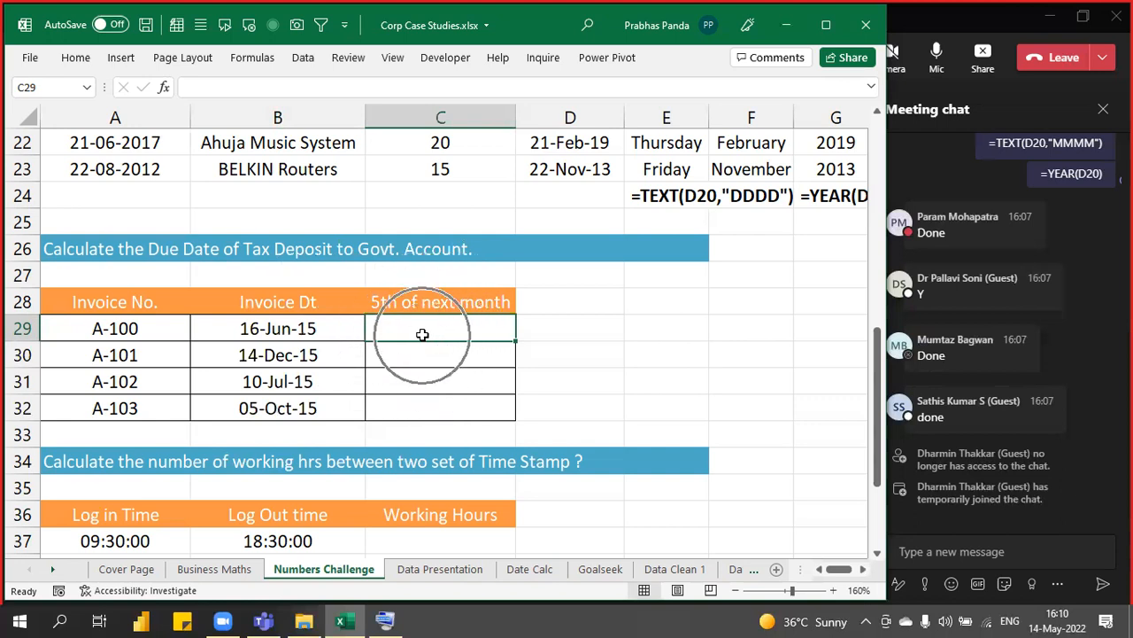
Start an EOMONTH formula for the due date cells C29:C32 in the "5th of next month" column
click(329, 328)
drag(328, 328, 334, 410)
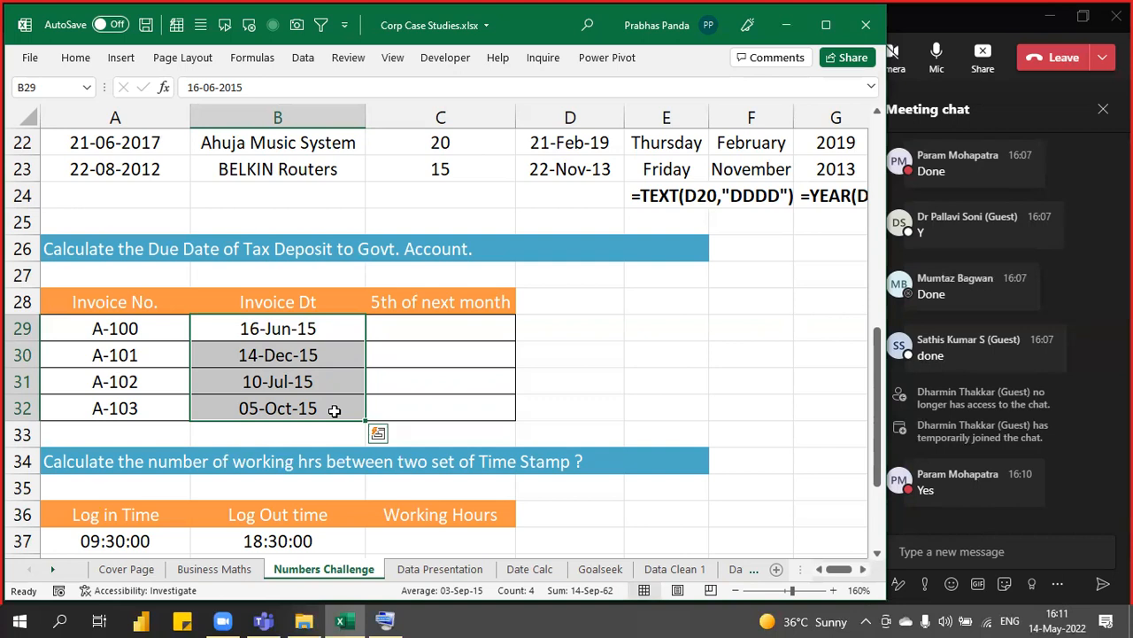
drag(457, 331, 449, 416)
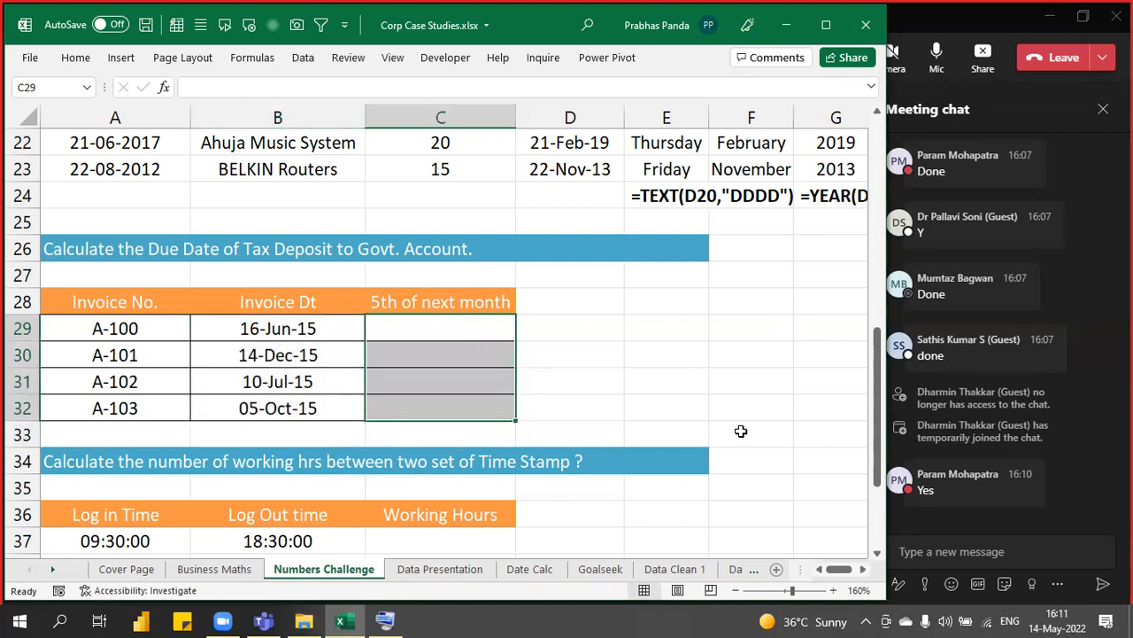
text(=EOMON)
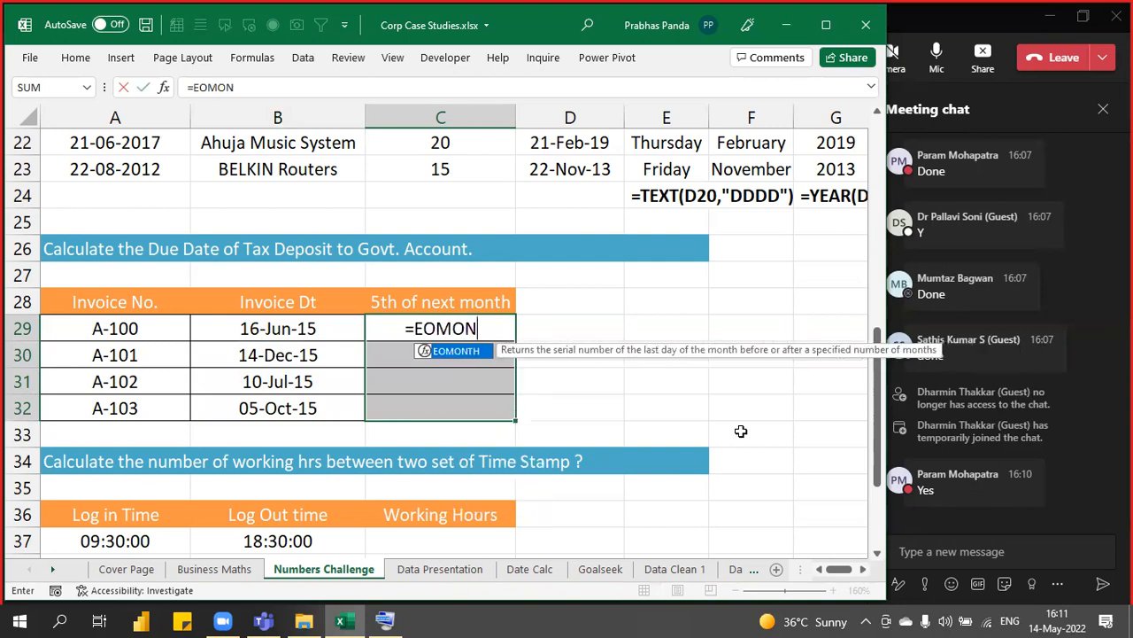
key(Tab)
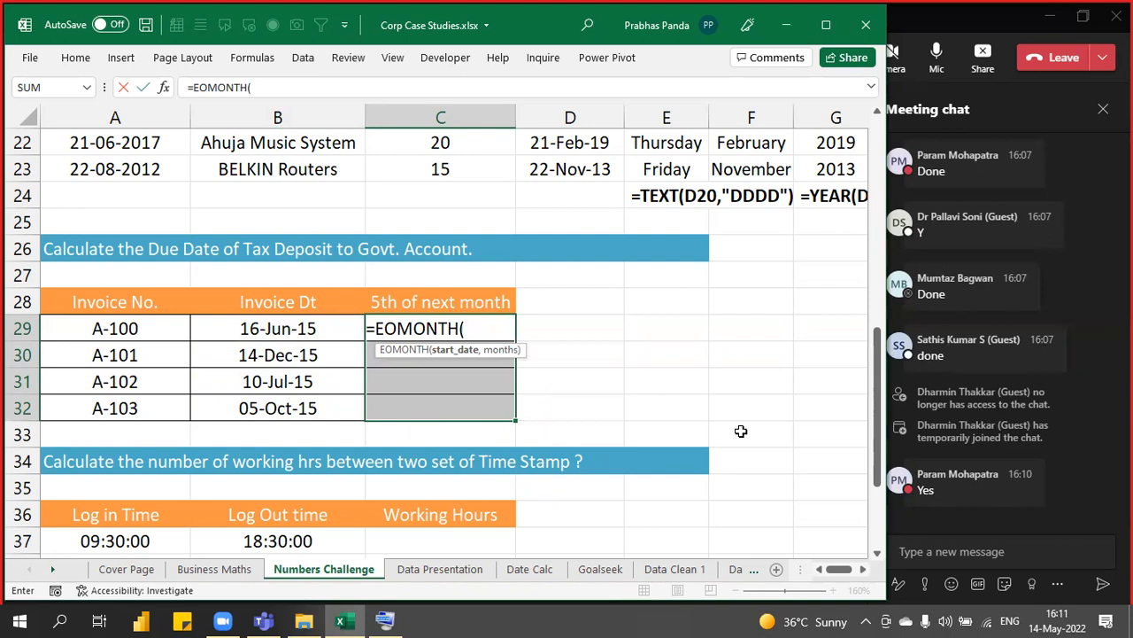
Complete the formula as =EOMONTH(B29,0) and fill it into C29:C32 to get each invoice's month end
key(Left)
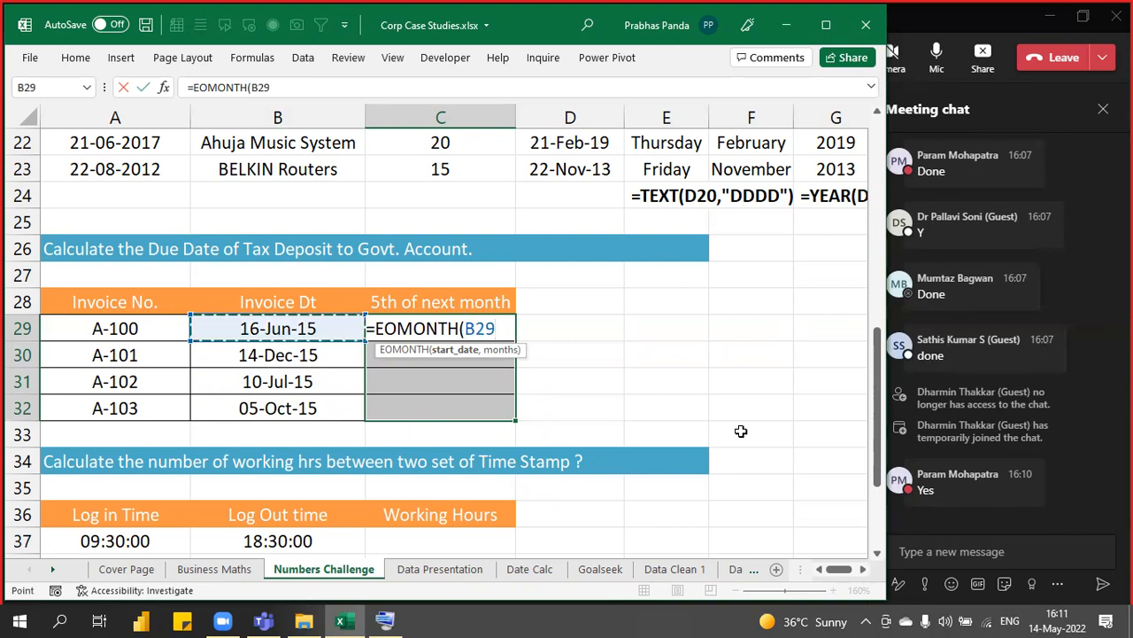
text(,)
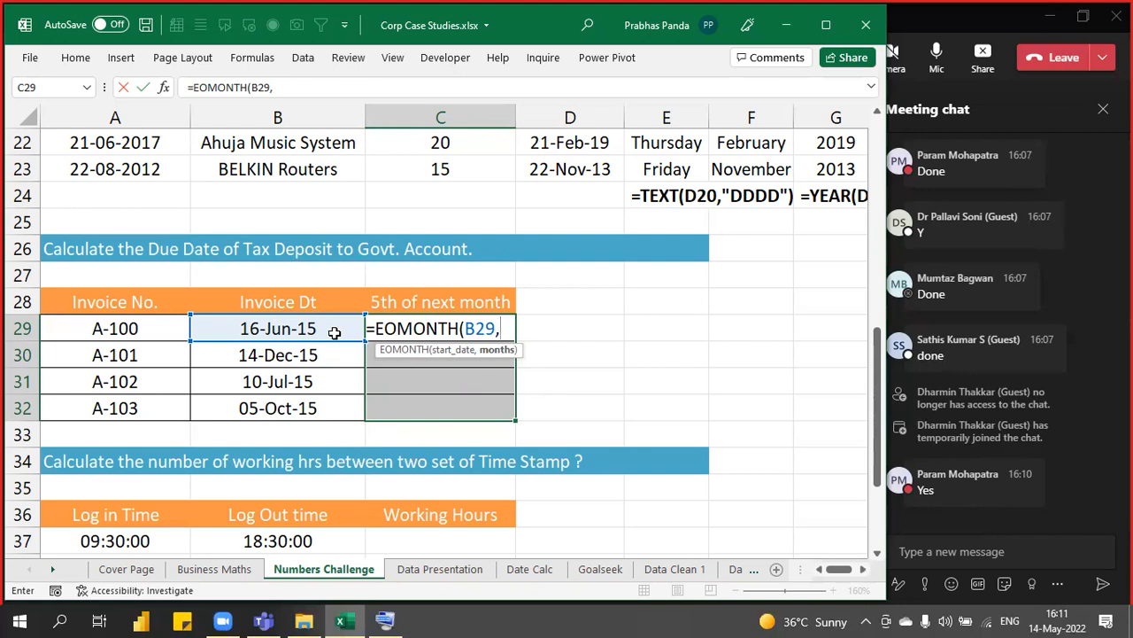
key(ctrl)
key(ctrl)
key(ctrl)
key(ctrl)
text(0)
key(BackSpace)
text(1)
key(BackSpace)
text(-1)
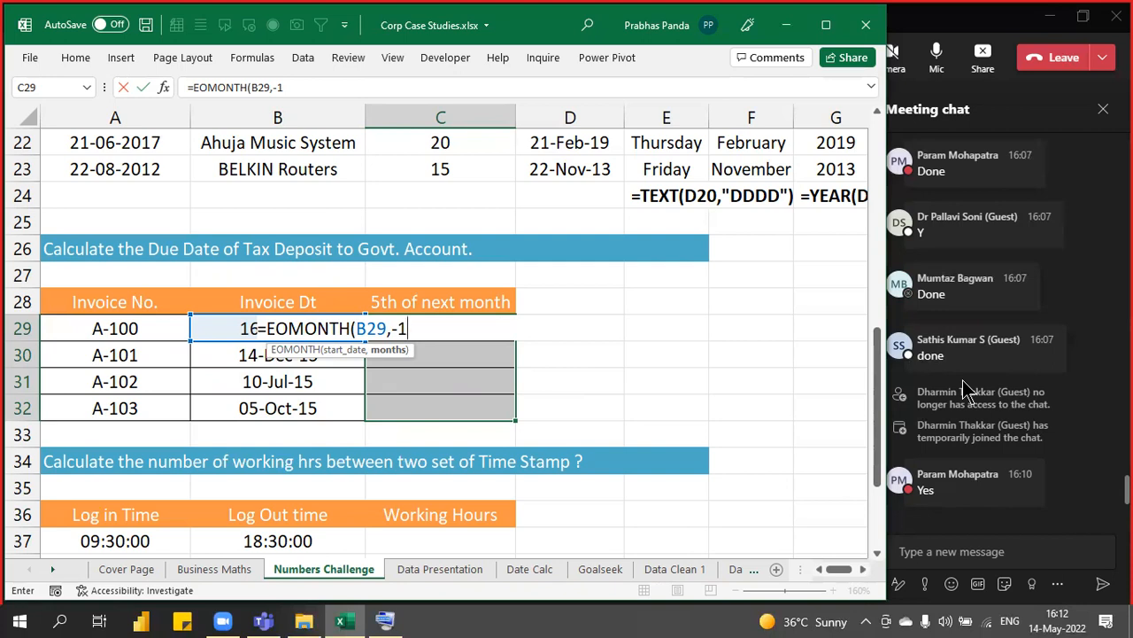
key(BackSpace)
key(BackSpace)
text(0))
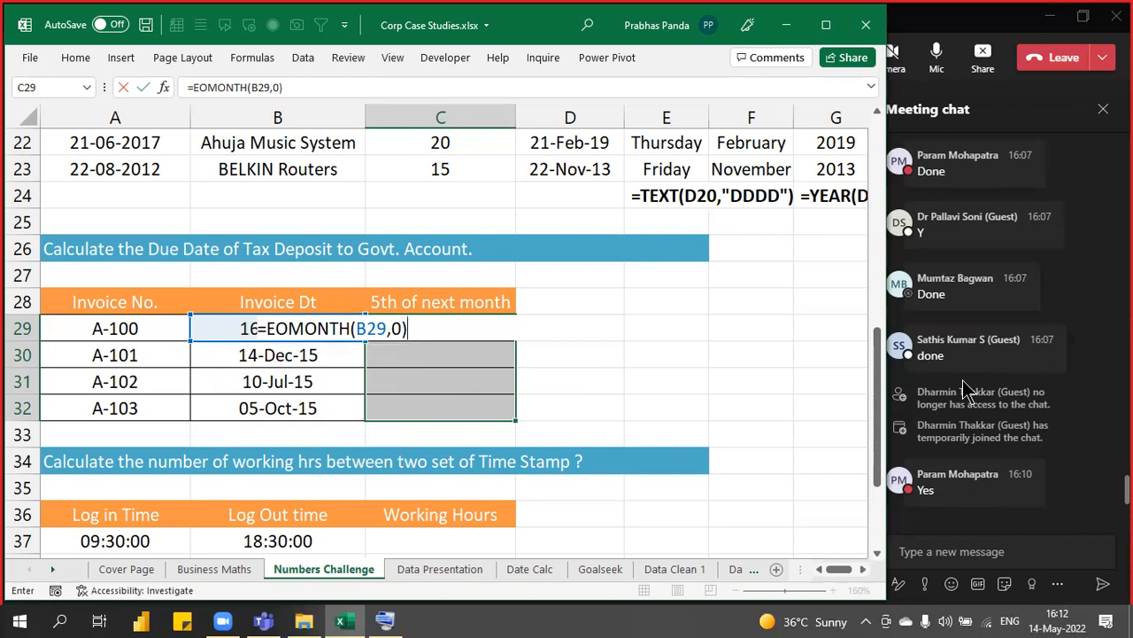
key(ctrl+Return)
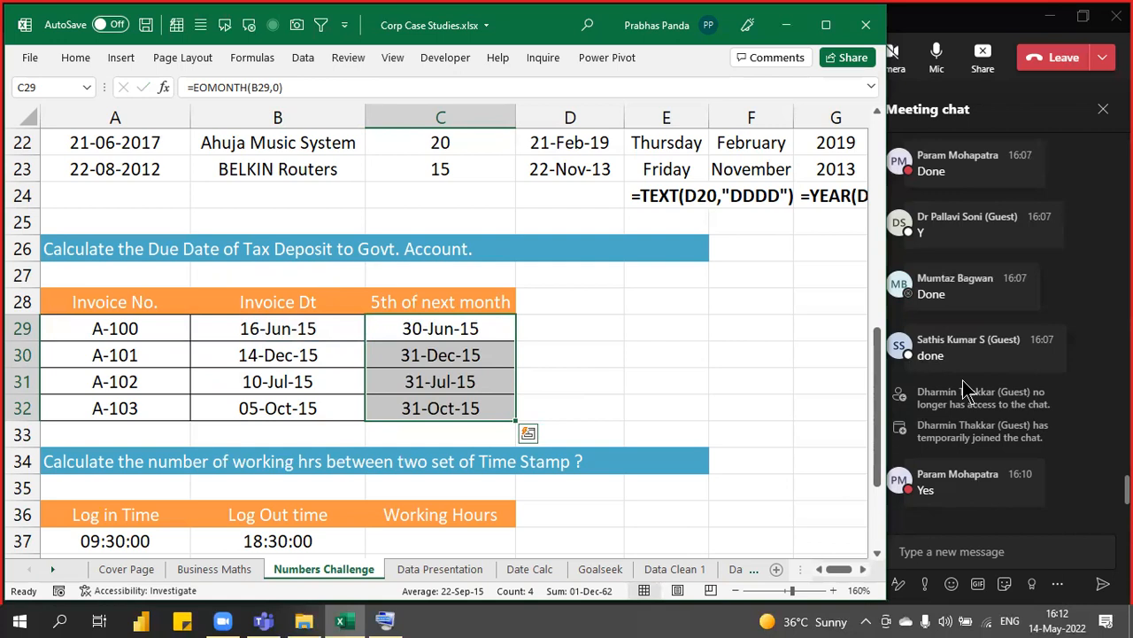
Extend the formula in C29:C32 to =EOMONTH(B29,0)+5 so it returns the 5th of the next month
drag(326, 327, 333, 405)
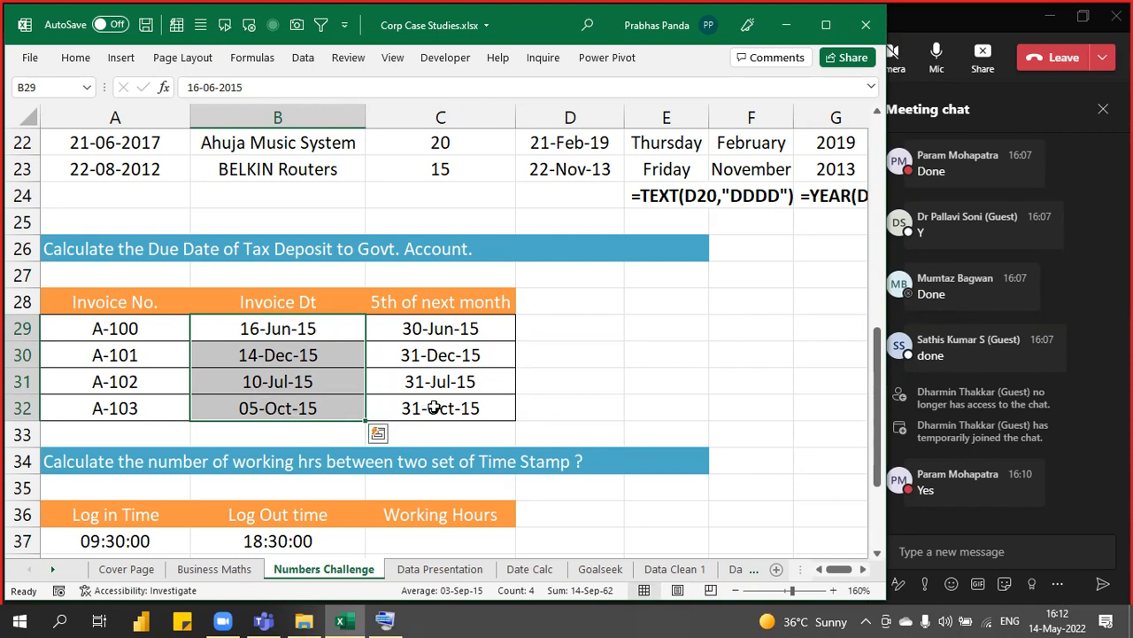
drag(496, 329, 496, 405)
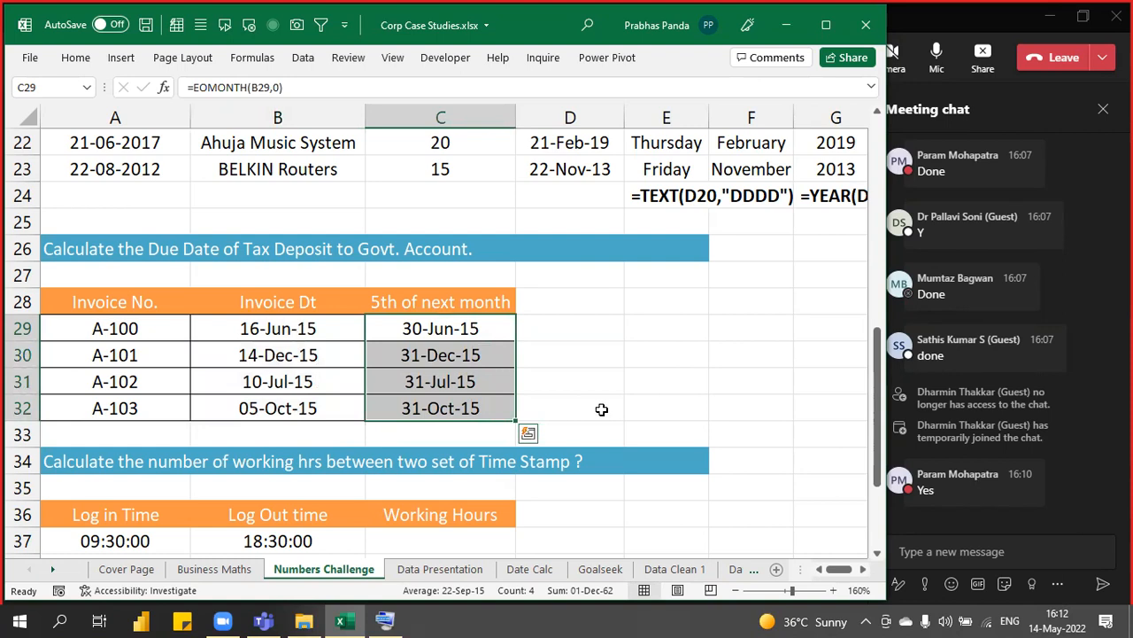
key(F2)
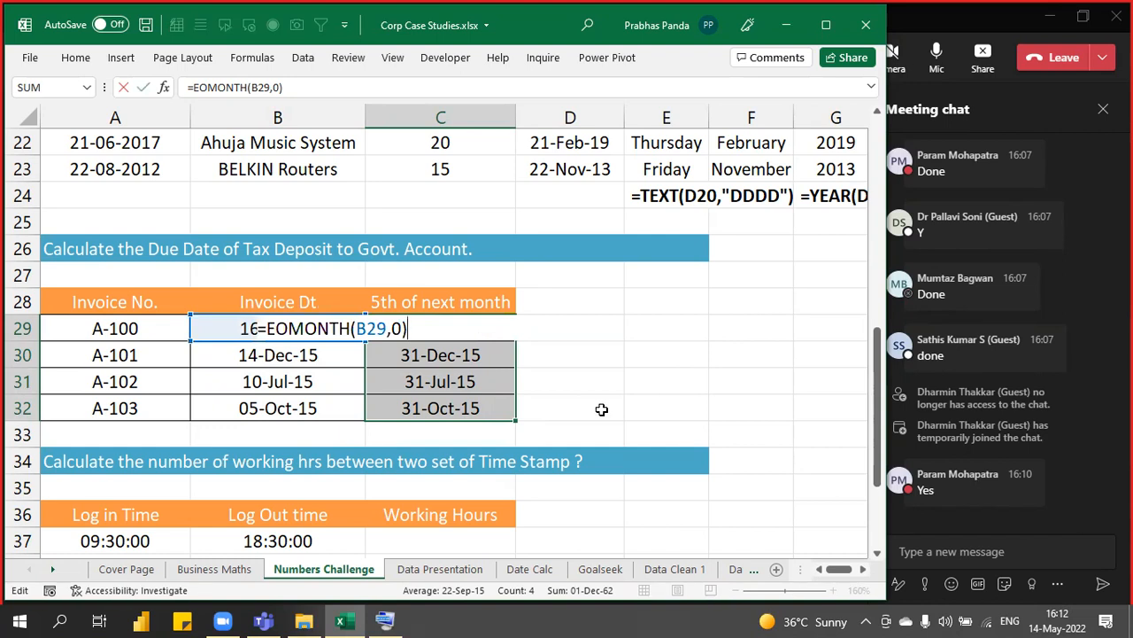
text(+5)
key(ctrl+Return)
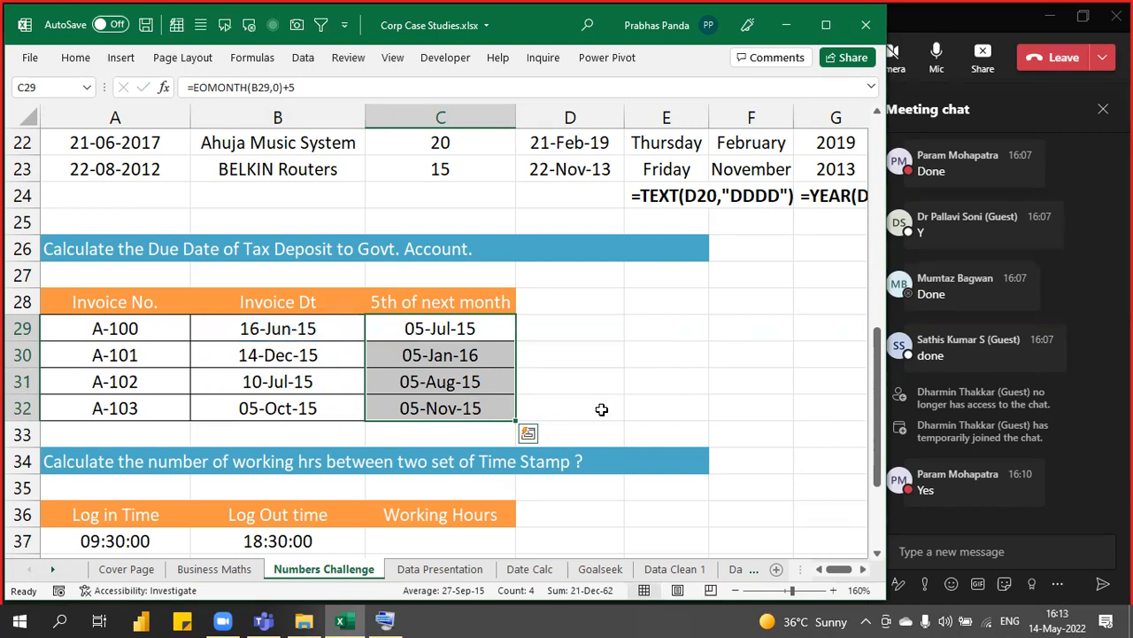
Copy the due-date formula =EOMONTH(B29,0)+5 into D29 as visible text
key(F2)
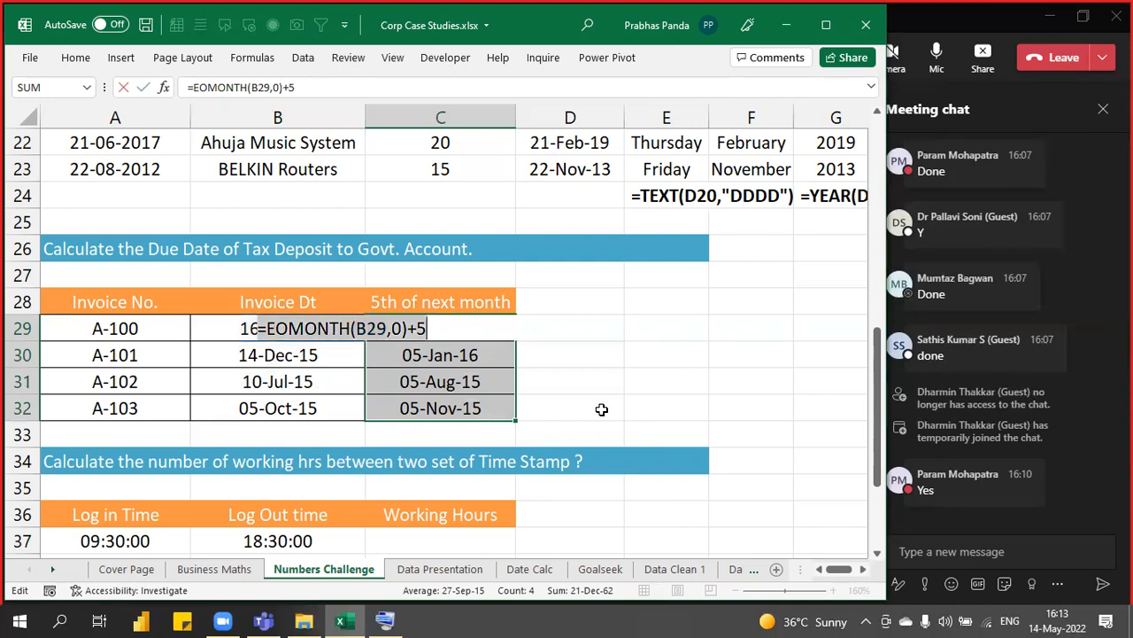
key(Escape)
key(Right)
text(=EOMONTH(B29,0)+5)
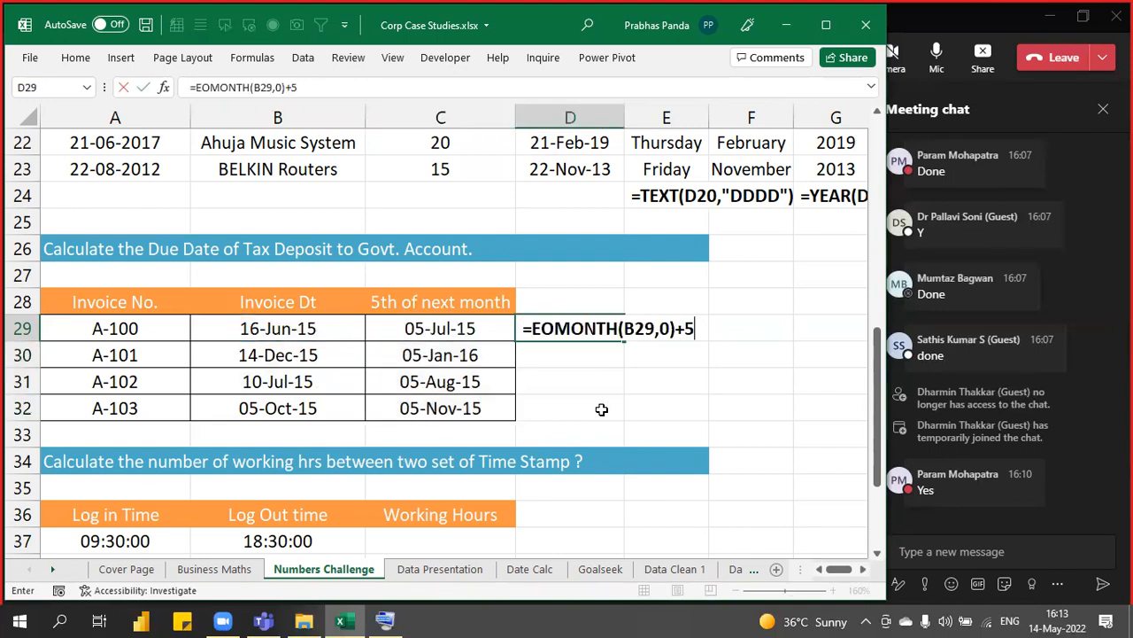
key(Return)
Note the month arguments in D31:E32: 0 as CURRENT MONTH and 1 as NEXT MONTH
key(shift+Down)
key(shift+Down)
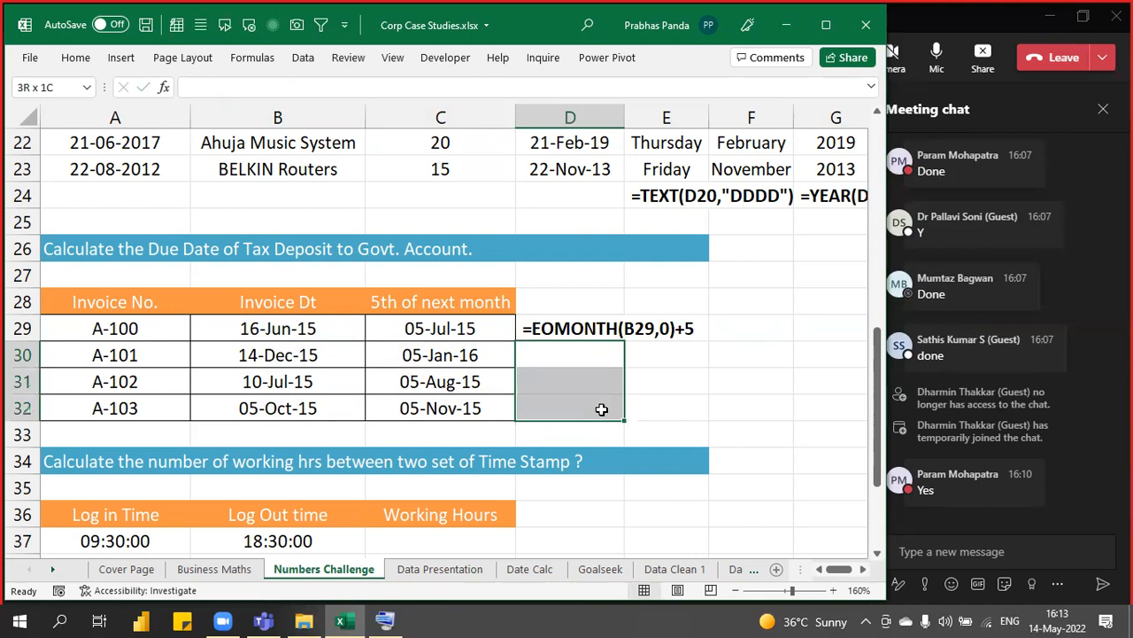
key(Down)
text(0)
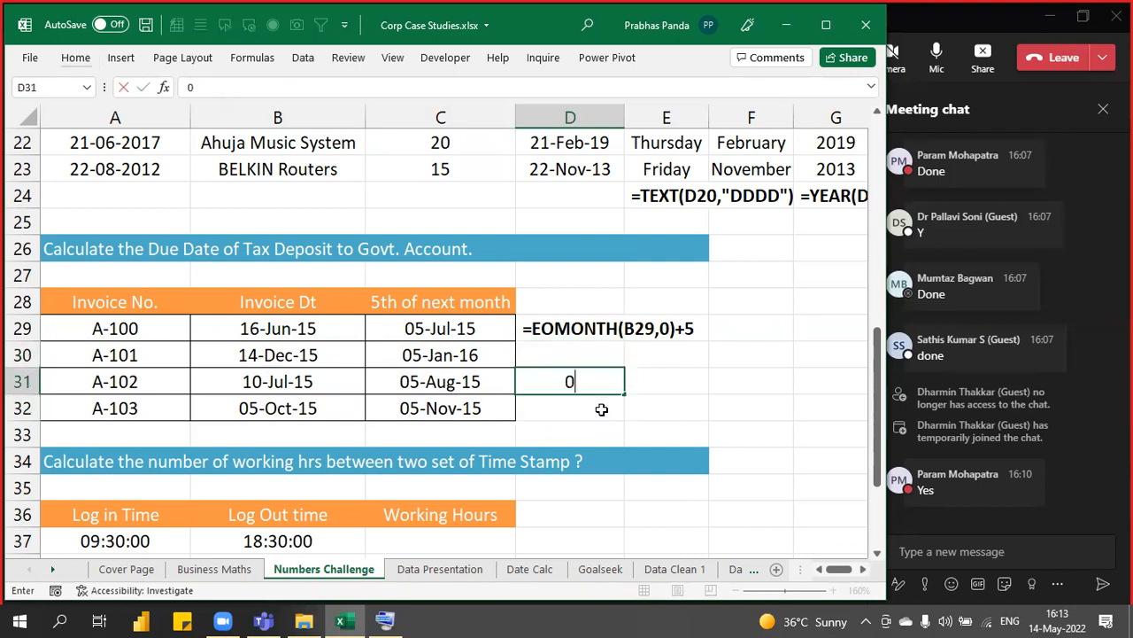
key(Right)
text(CURRE)
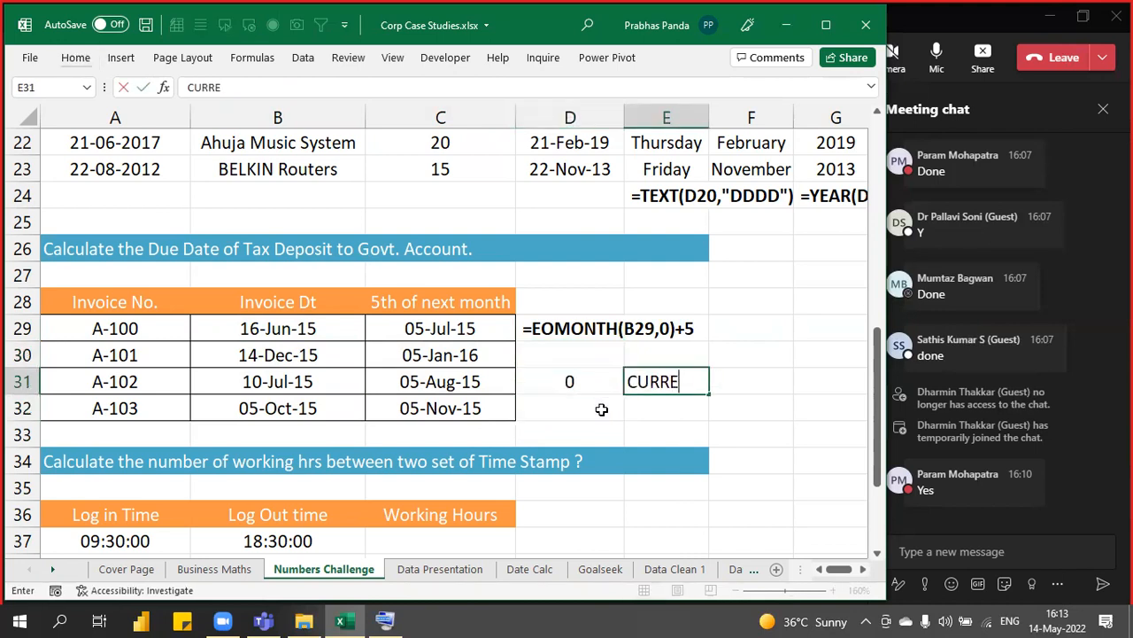
text(NT MONTH)
click(601, 409)
text(1)
key(Right)
text(NEXT MONTH)
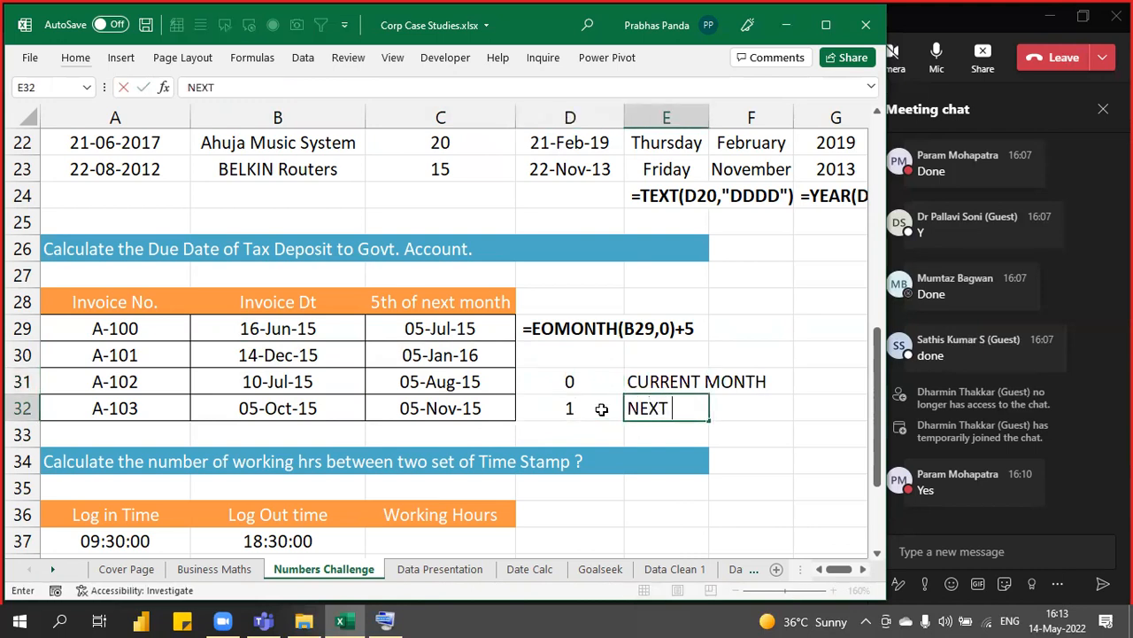
key(ctrl+Return)
Add -1 in D30 with the label PREVIOUS MONTH in E30
key(Up)
key(Up)
key(Left)
text(-1)
key(Right)
text(PRE)
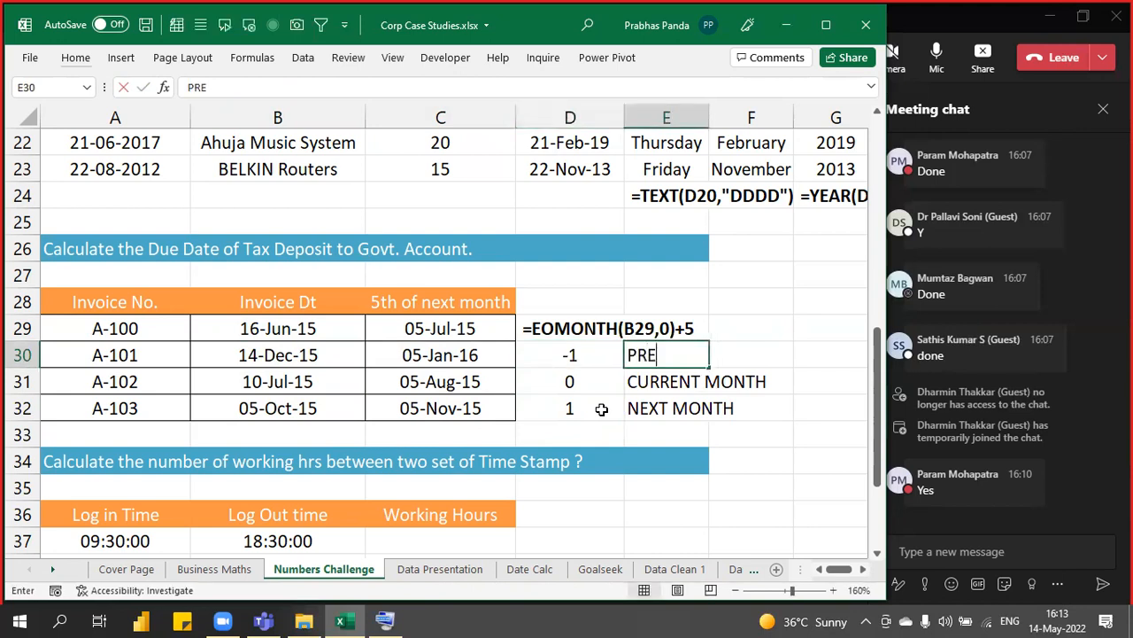
text(VIOUS MONTH)
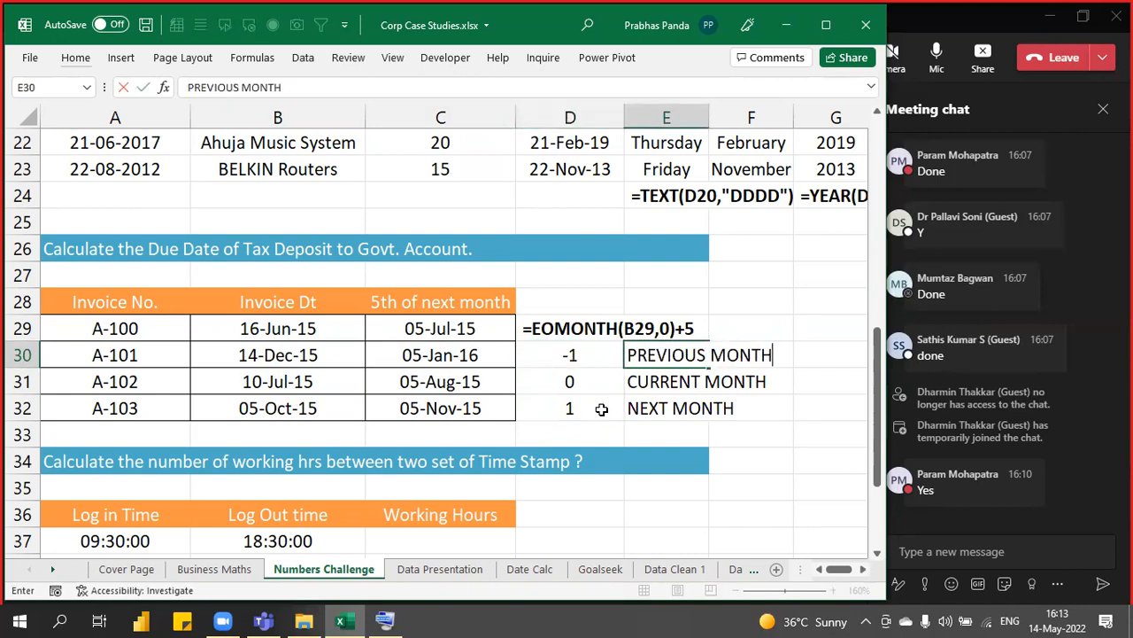
key(Down)
key(Left)
Post the formula =EOMONTH(B29,0)+5 in the Teams meeting chat and return to the Excel workbook
click(969, 549)
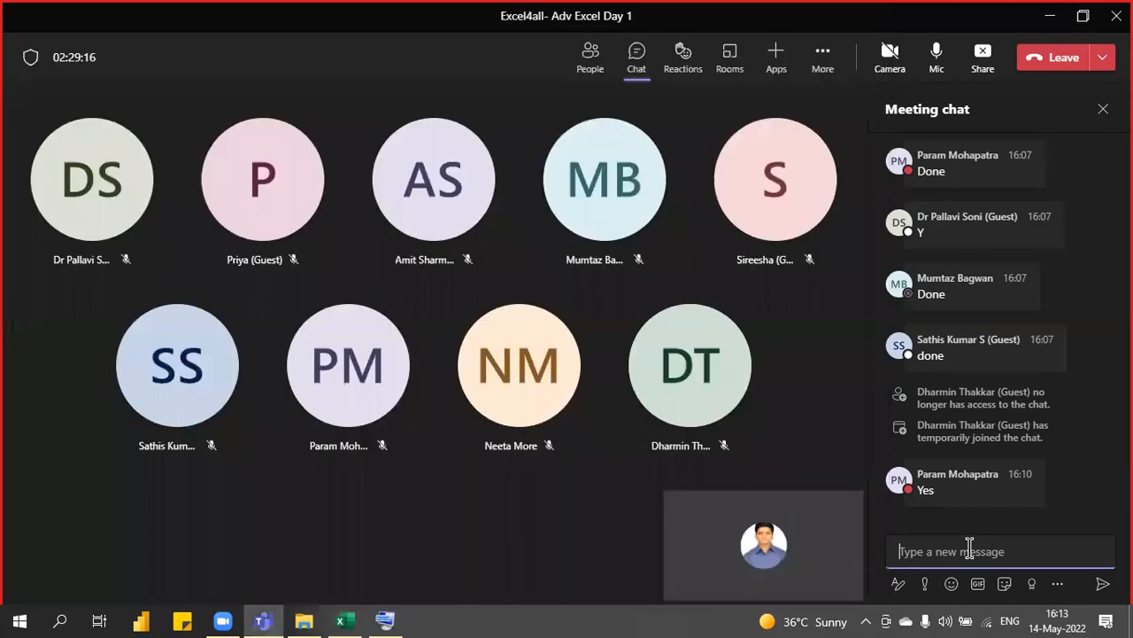
text(=EOMONTH(B29,0)+5)
key(Return)
key(alt+Tab)
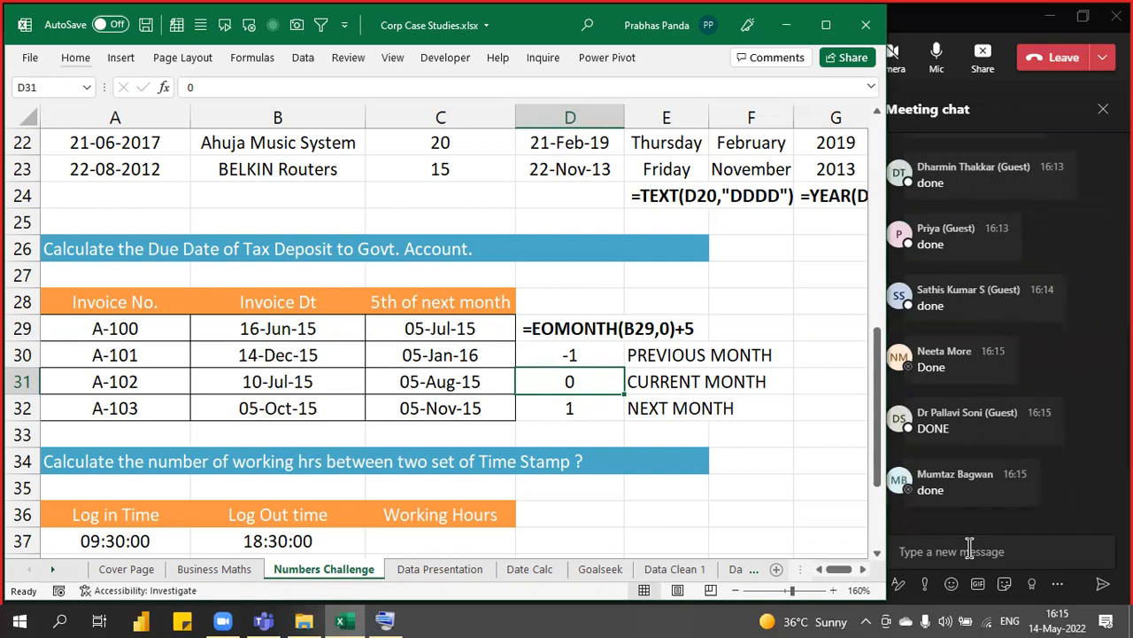
Enter the time format note HH:MM:SS in A35 above the Log in Time header and make it bold
scroll(282, 335, down, 1)
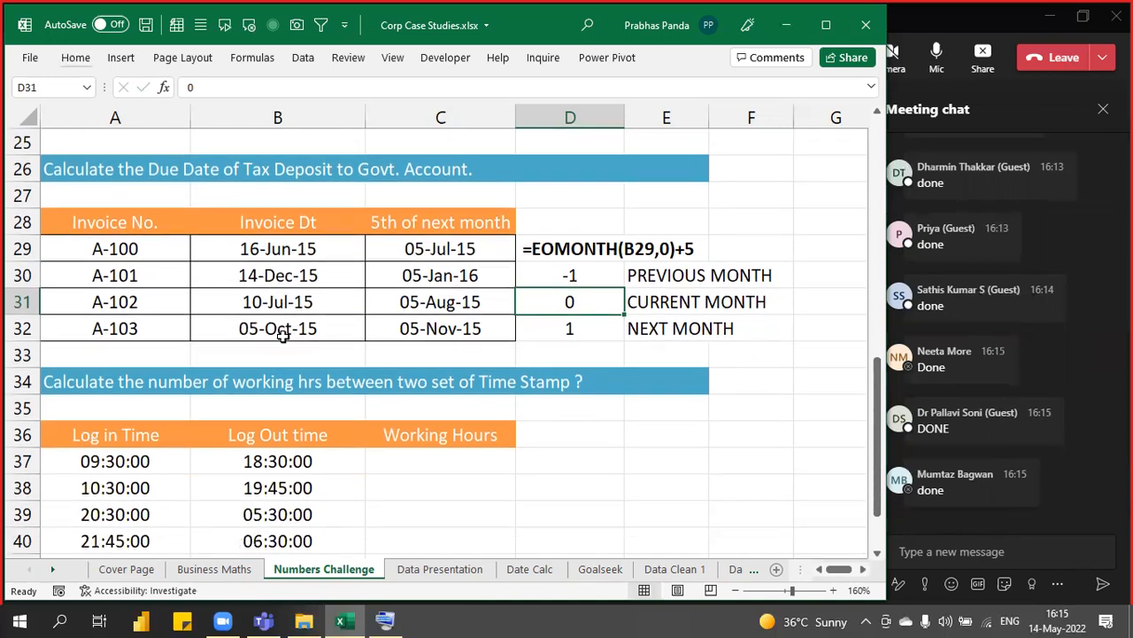
scroll(283, 335, down, 2)
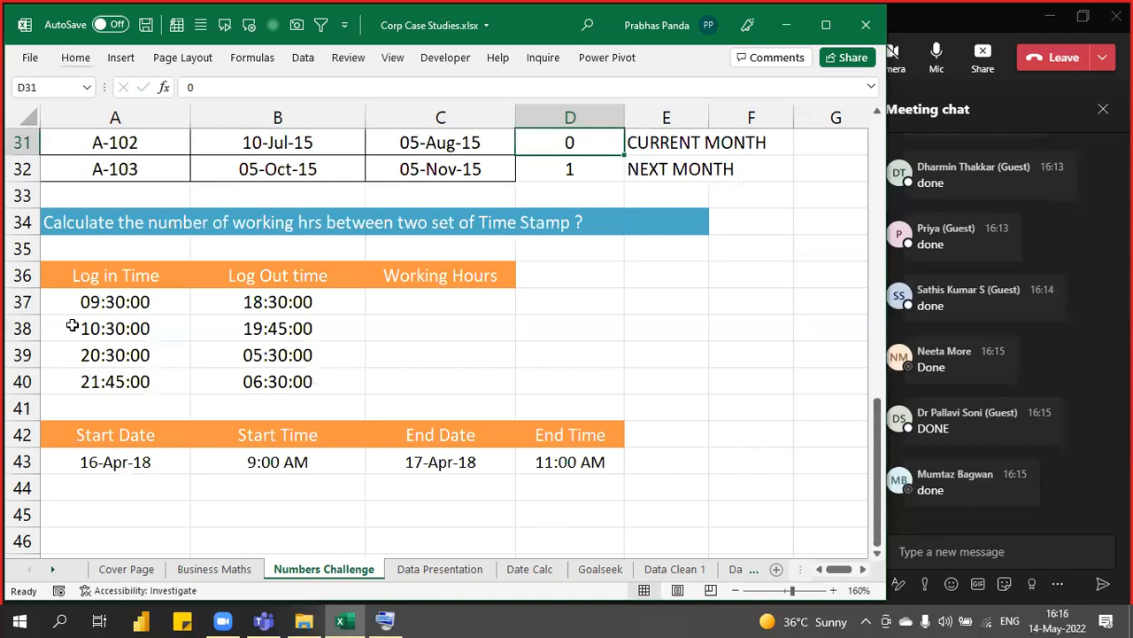
click(138, 305)
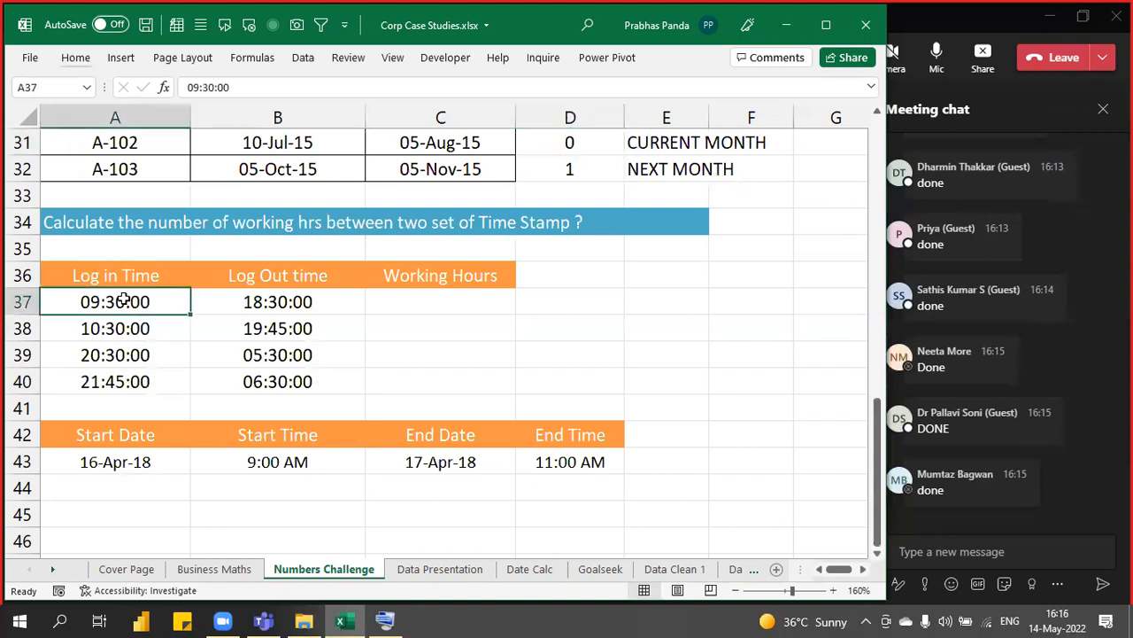
click(140, 266)
click(136, 252)
text(HH:)
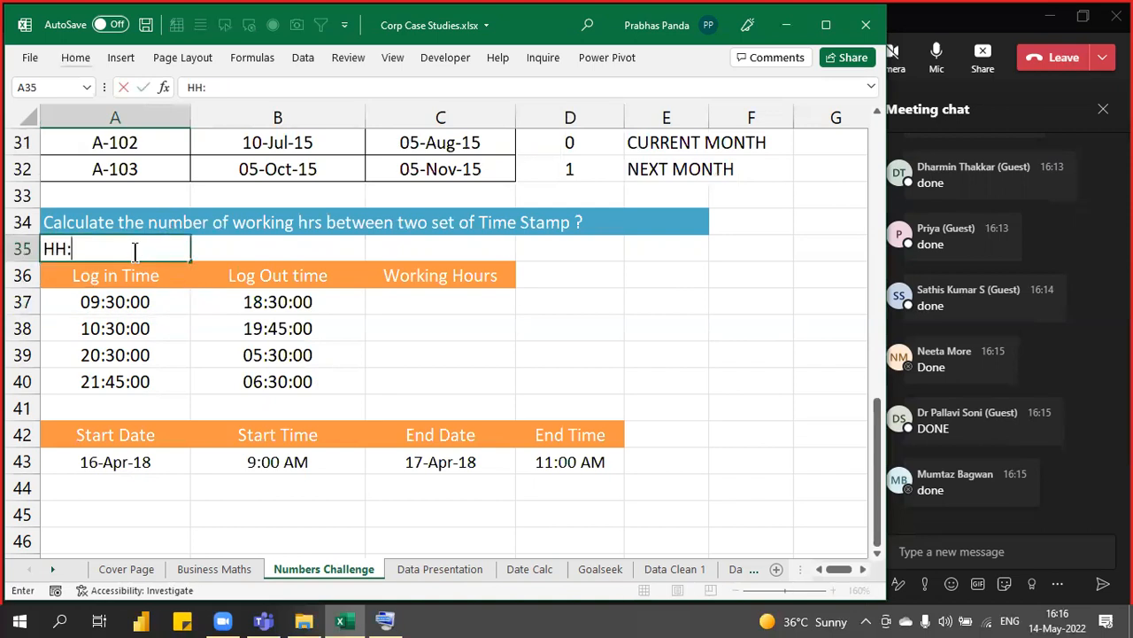
text(MM:SS)
key(Return)
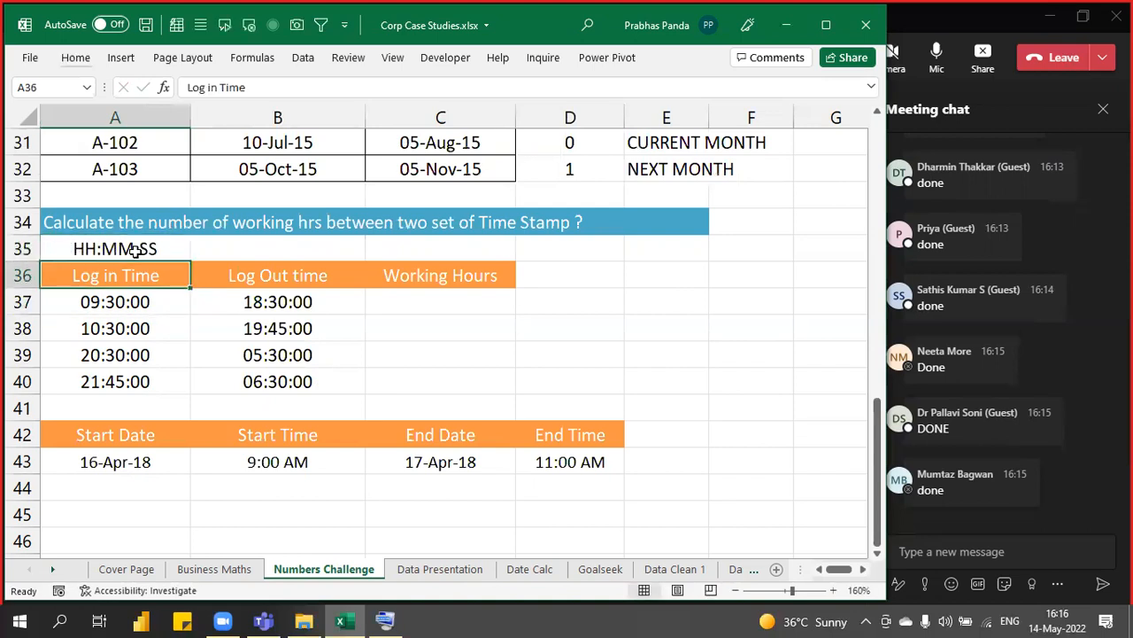
click(136, 251)
key(ctrl+b)
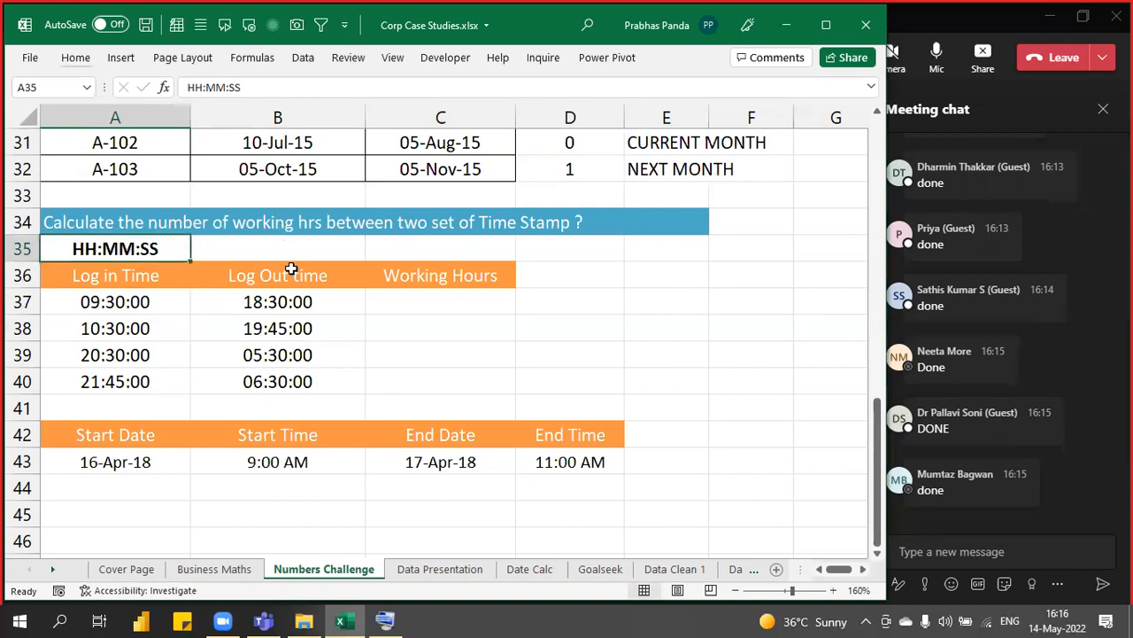
Fill D37:D40 with the plain subtraction =B37-A37 of log-out and log-in times
click(310, 304)
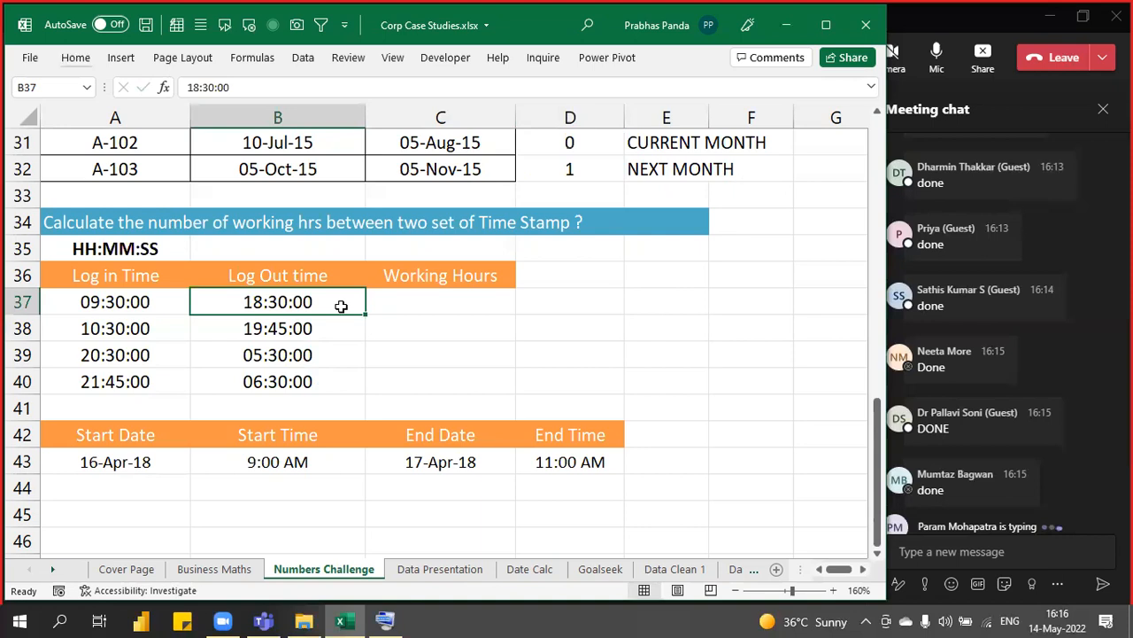
drag(559, 298, 542, 384)
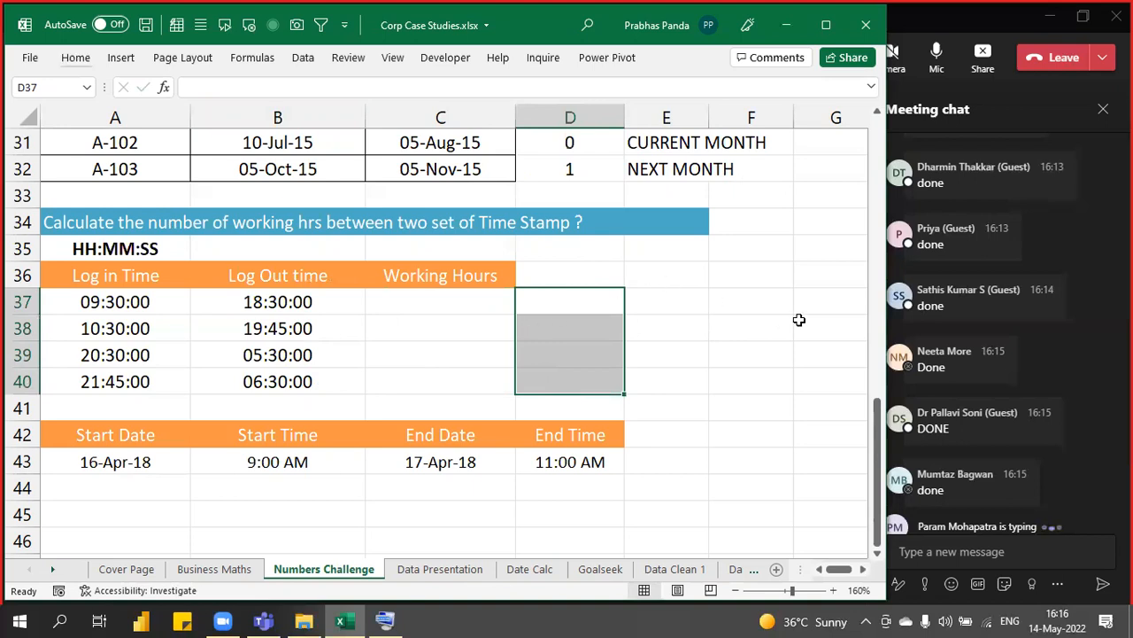
text(=)
key(Left)
key(Left)
text(-)
key(Left)
key(Left)
key(Left)
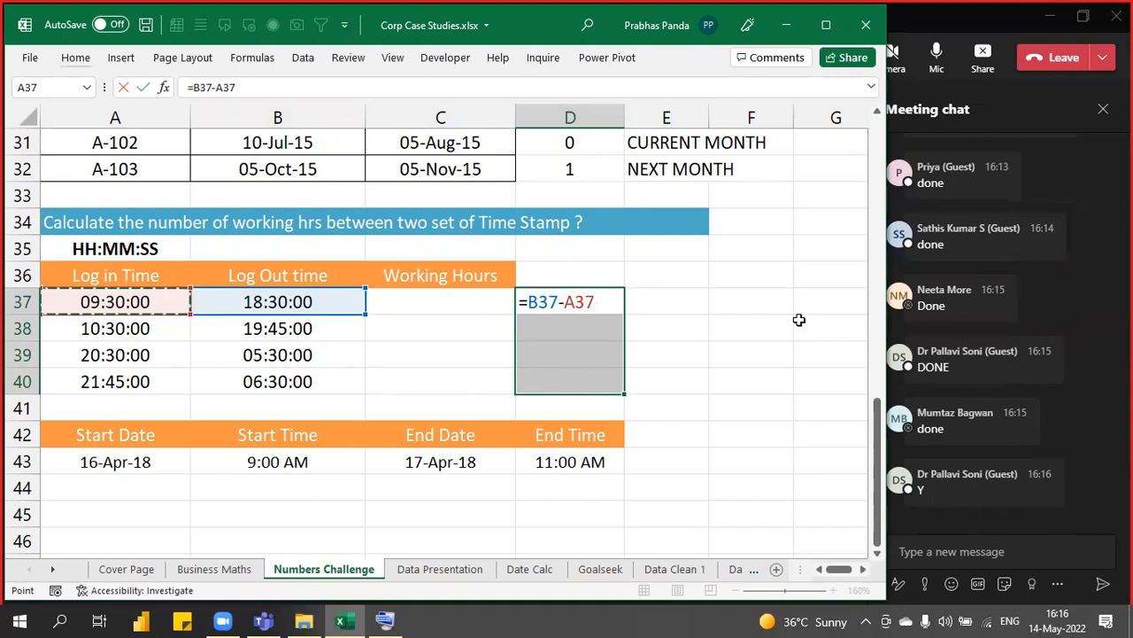
key(ctrl+Return)
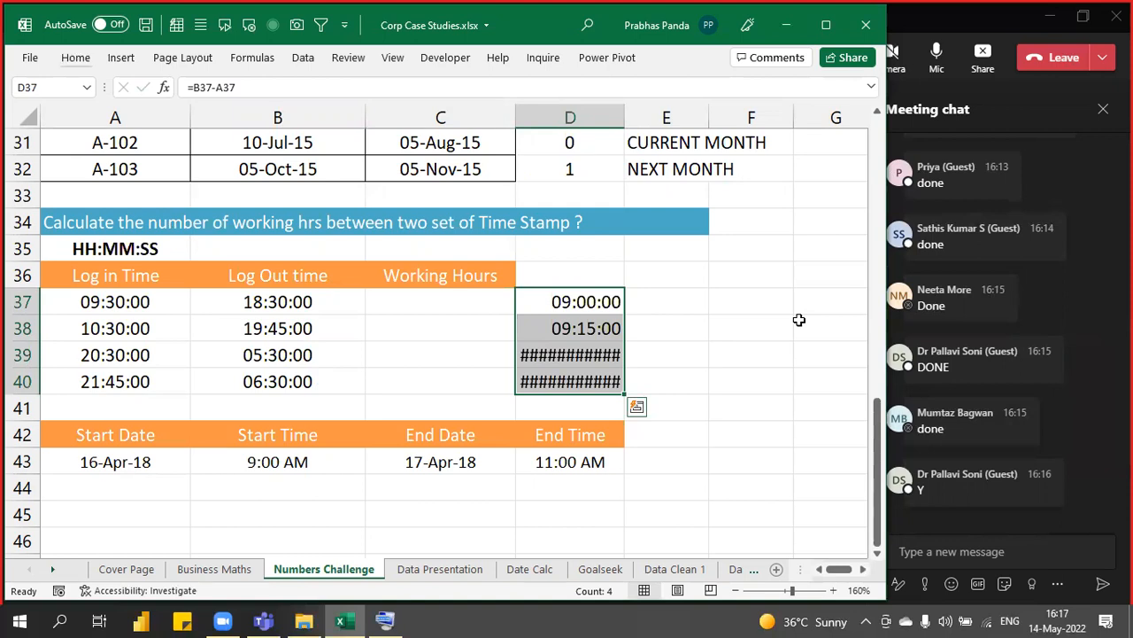
Clear the trial subtraction formulas from D37:D40
click(138, 354)
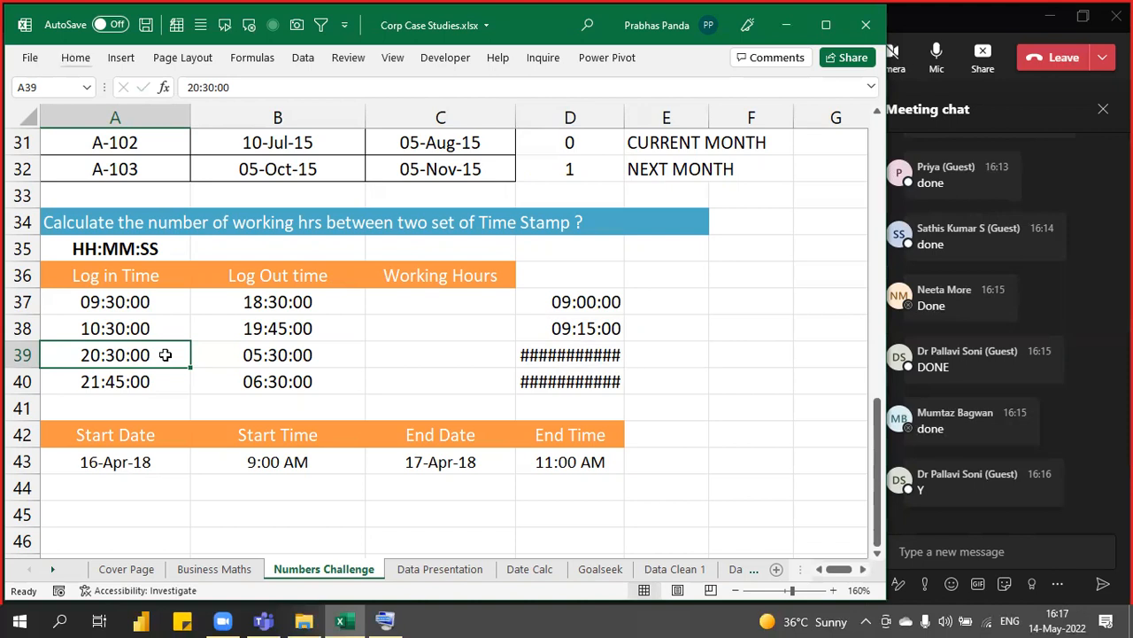
key(Right)
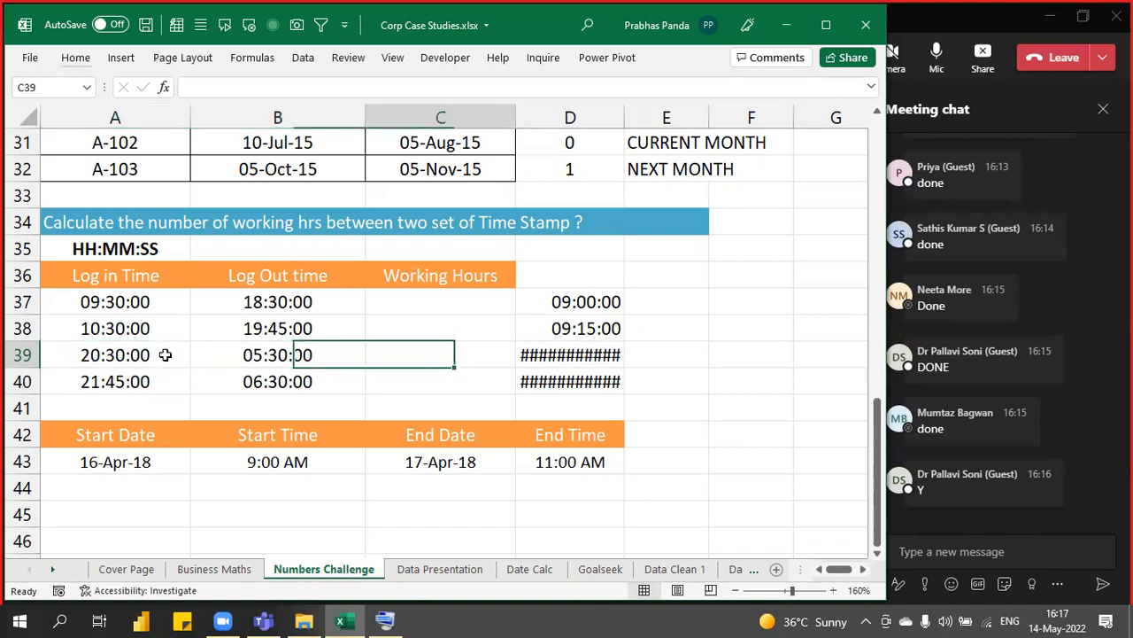
key(Right)
key(Right)
key(Up)
key(Up)
key(shift+Down)
key(shift+Down)
key(shift+Down)
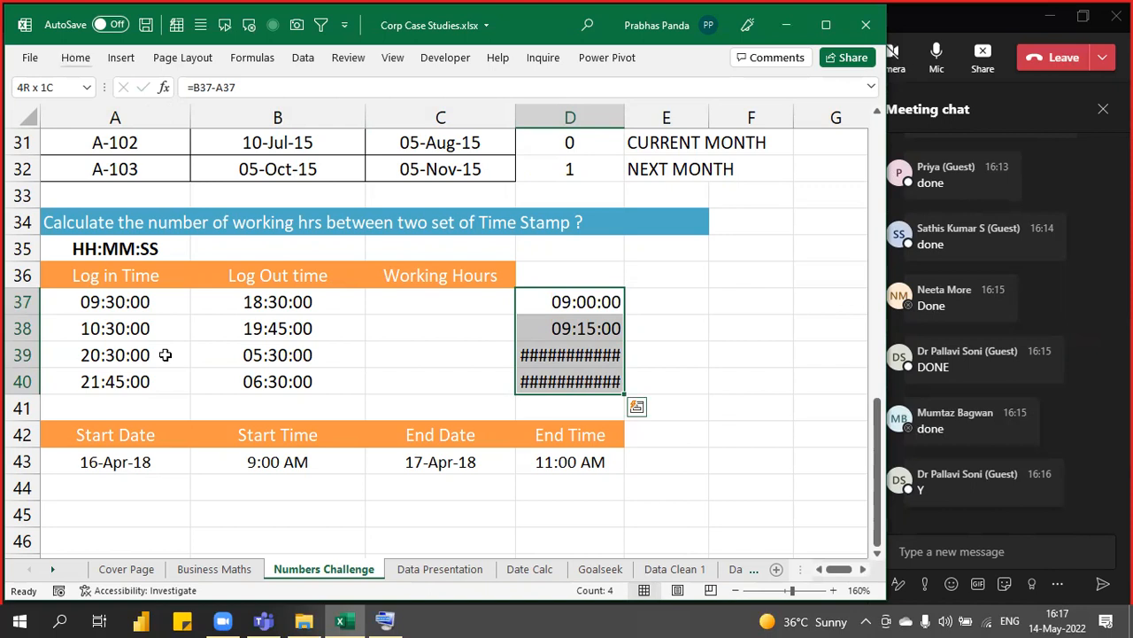
key(Delete)
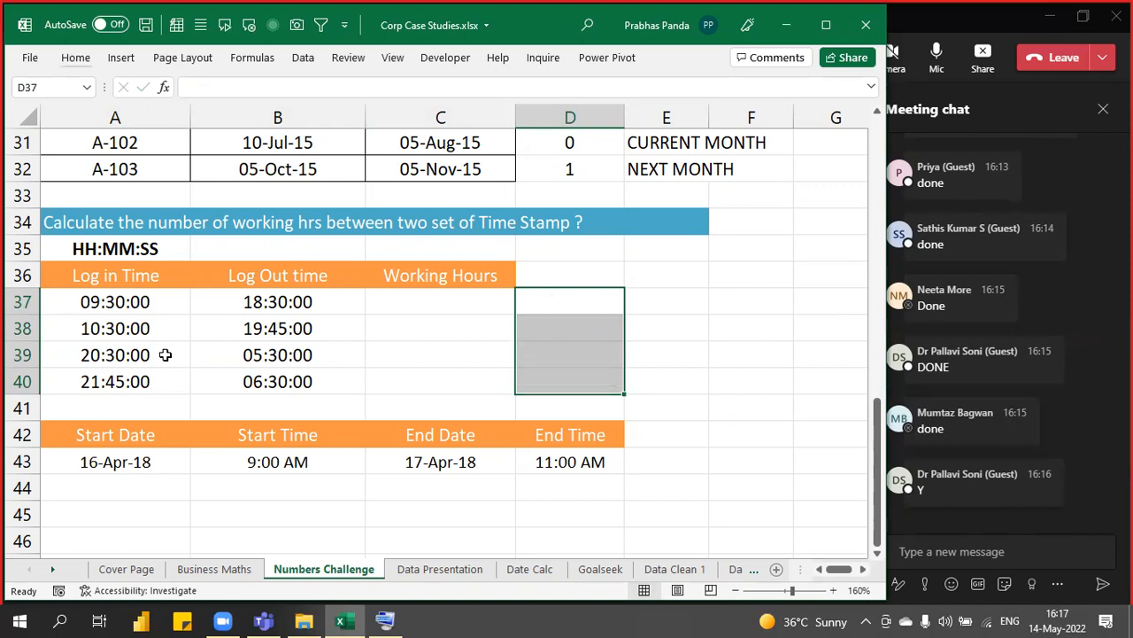
Fill the Working Hours cells C37:C40 with the formula =24-A37+B37
key(Left)
key(shift+Down)
key(shift+Down)
key(shift+Down)
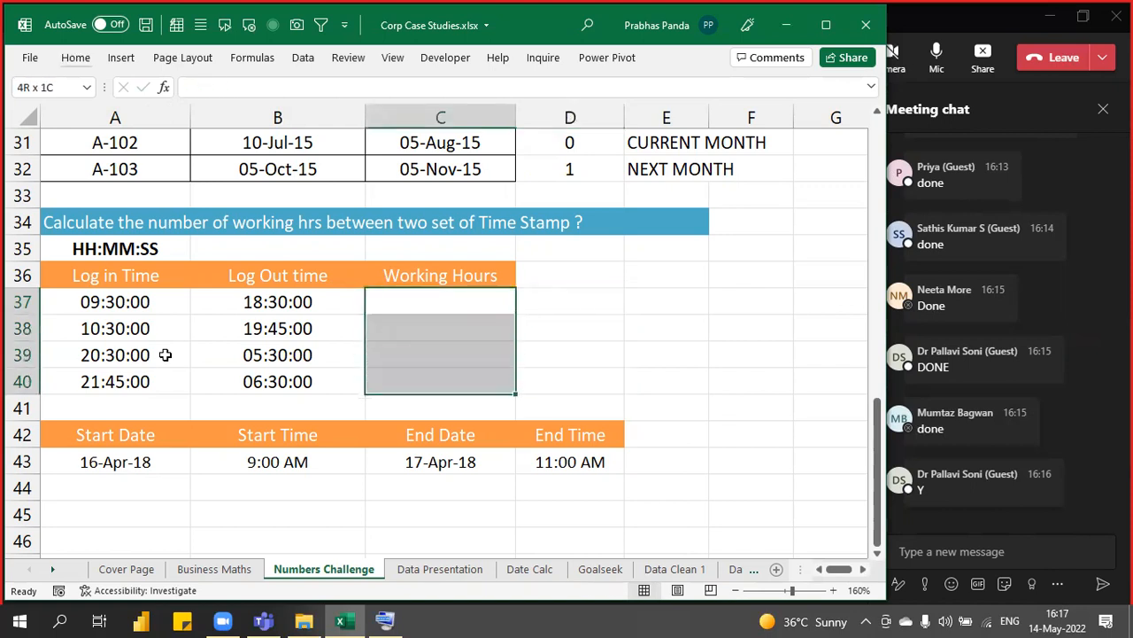
text(=)
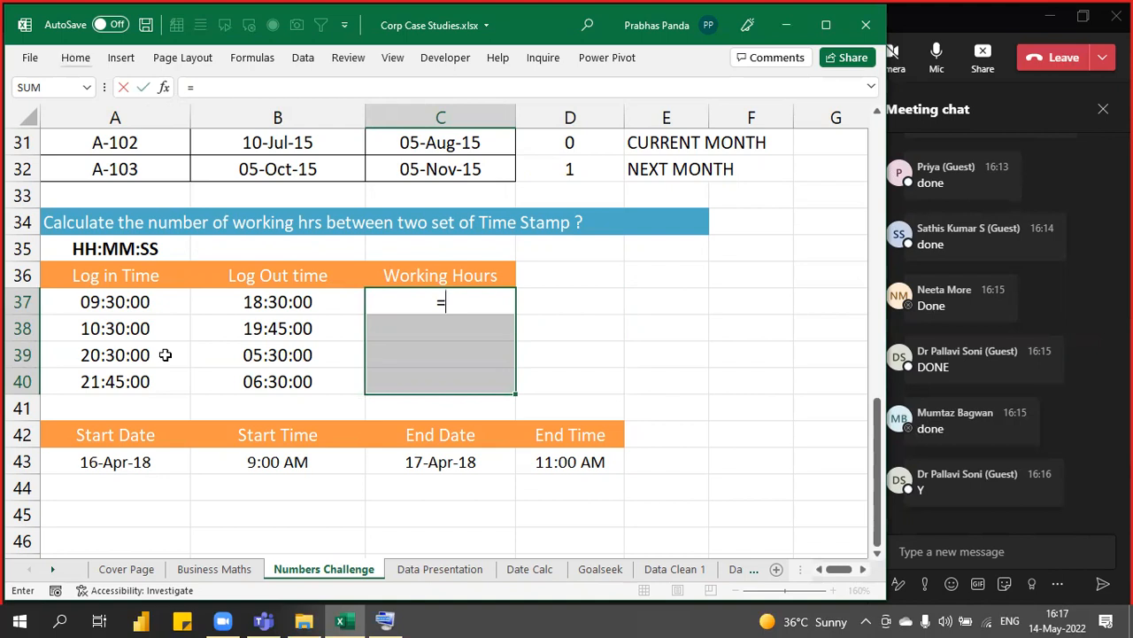
text(24-)
key(Left)
key(Left)
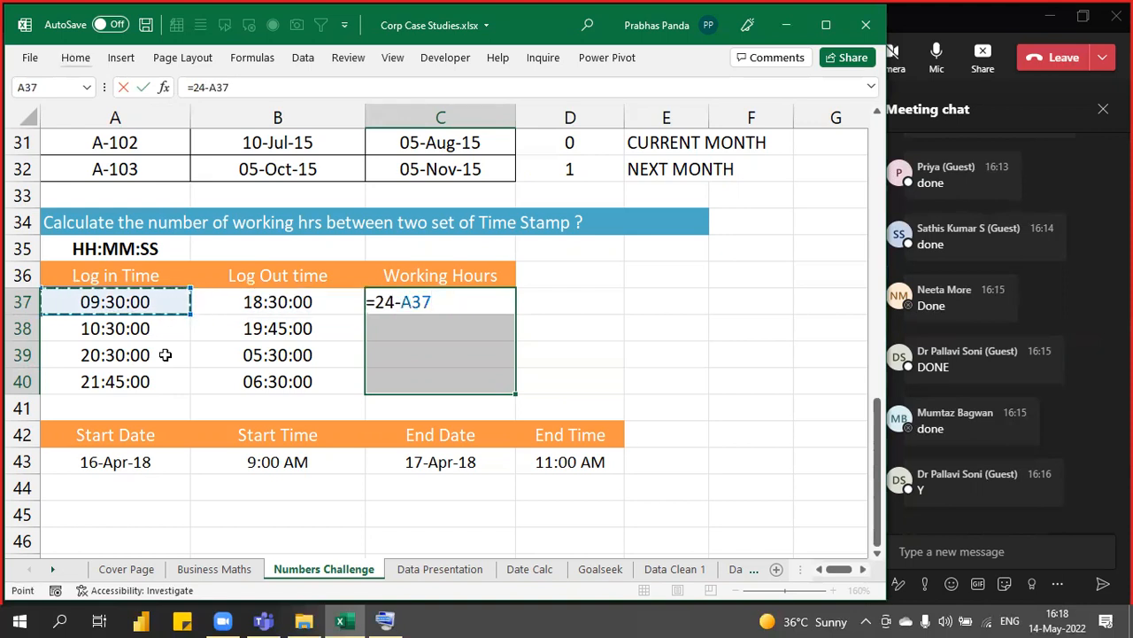
text(+)
key(Left)
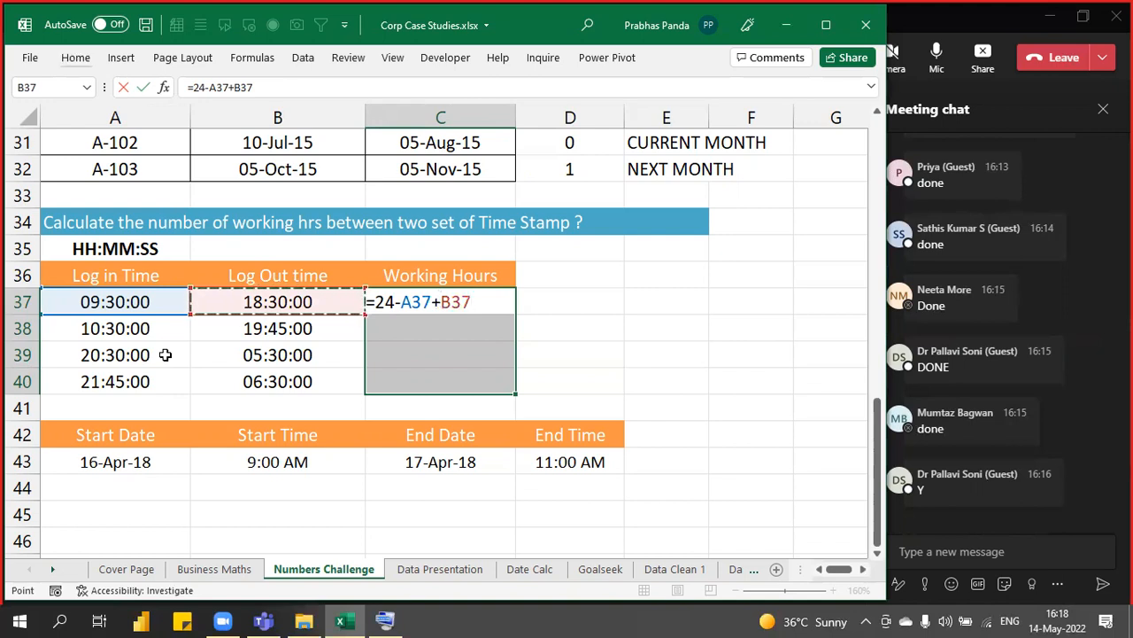
key(ctrl+Return)
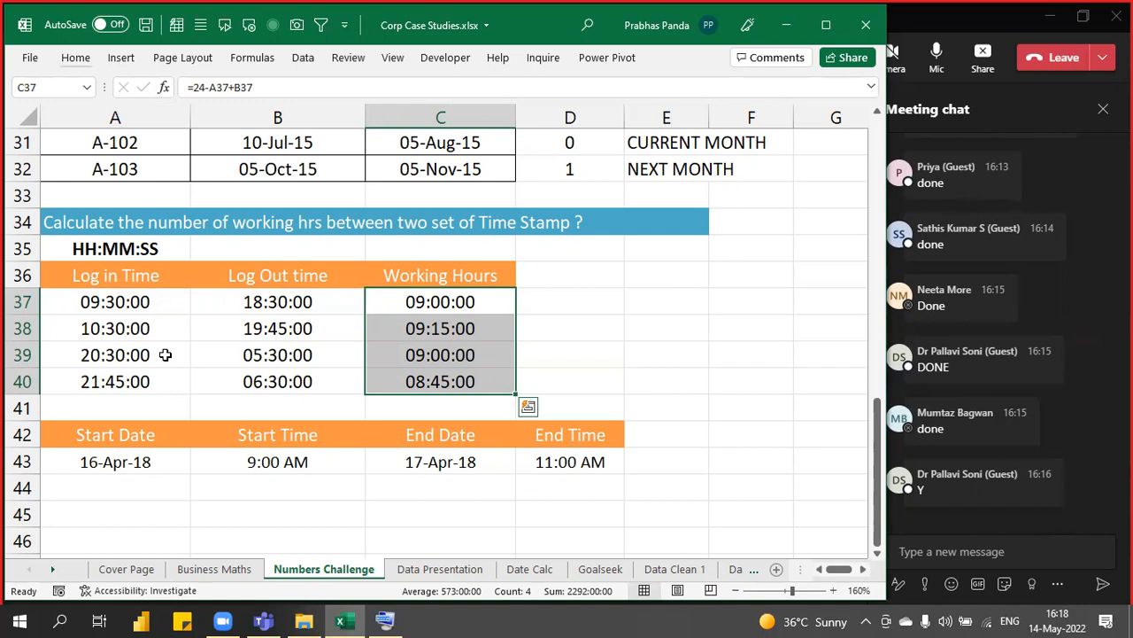
Write the working hours formula =24-A37+B37 as a visible text note in D37
key(F2)
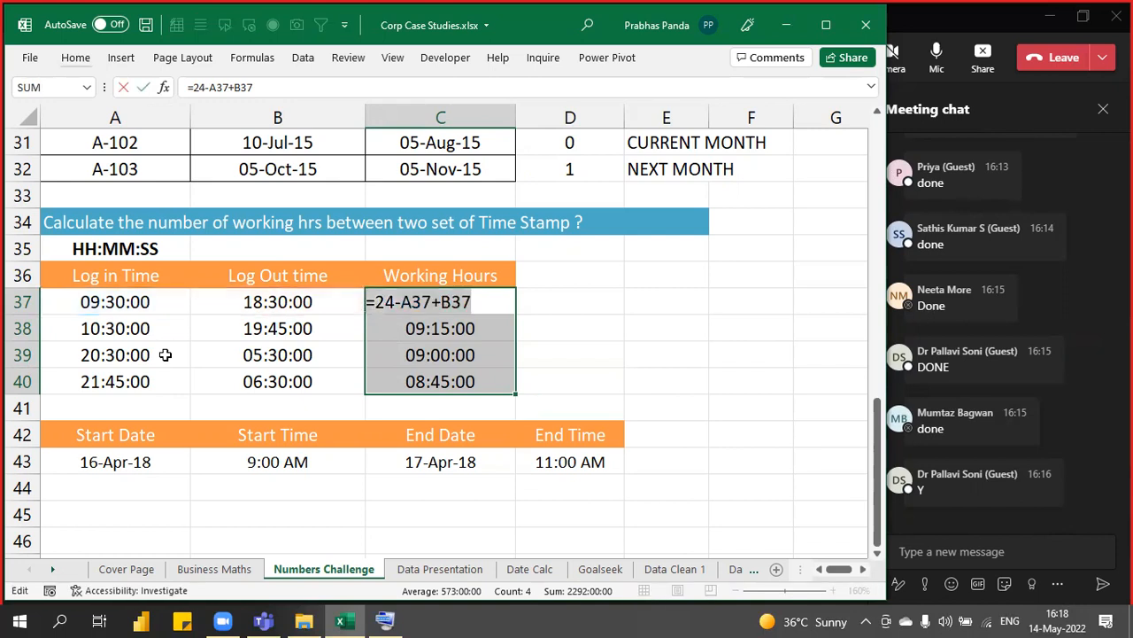
key(ctrl+Return)
key(Right)
text(=24-A37+B37)
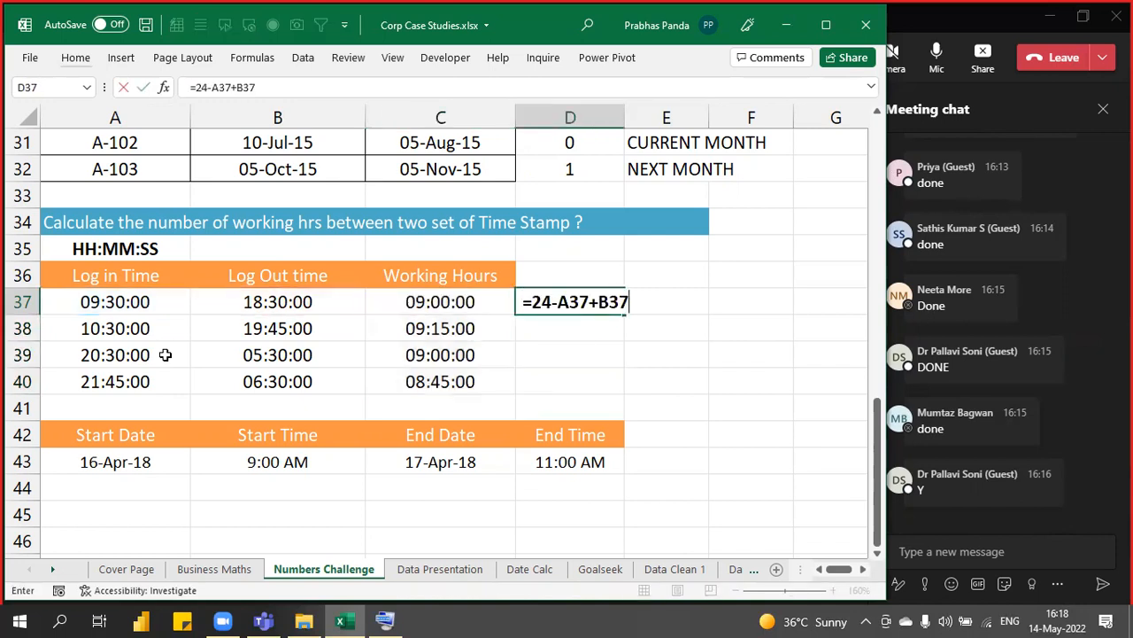
key(Return)
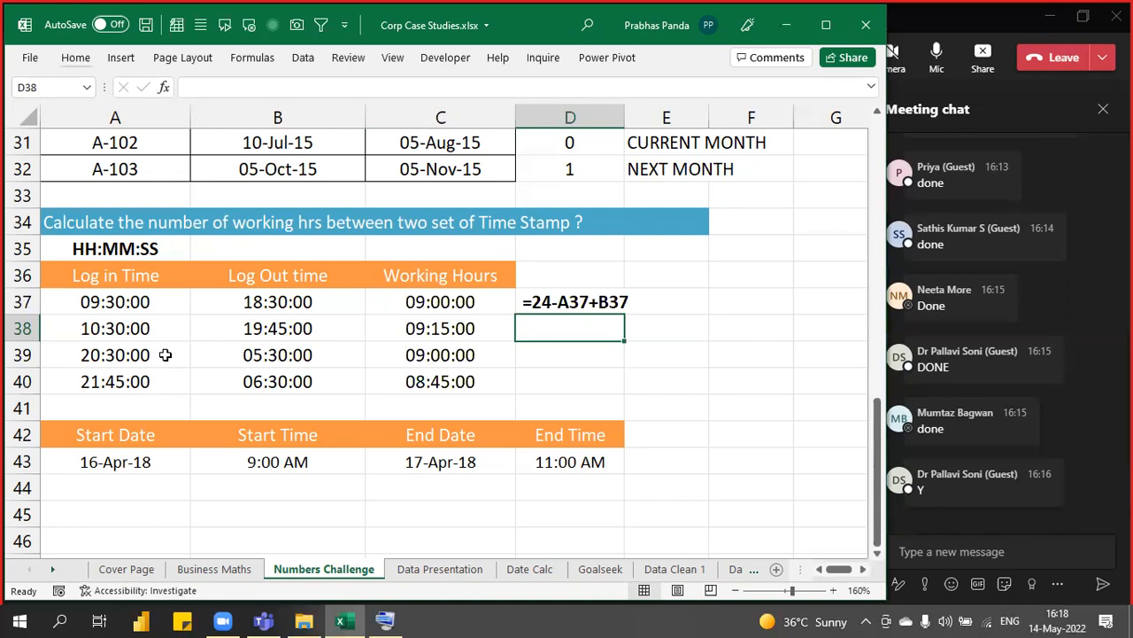
Post the formula =24-A37+B37 in the Teams meeting chat and return to the Excel workbook
click(937, 543)
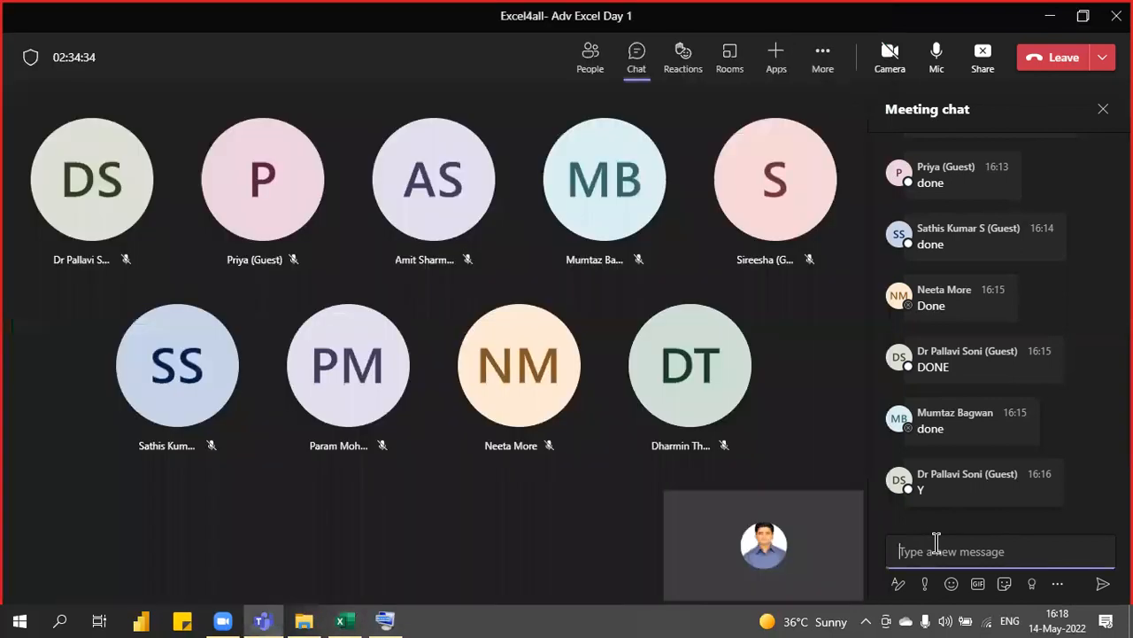
text(=24-A37+B37)
key(Return)
key(alt+Tab)
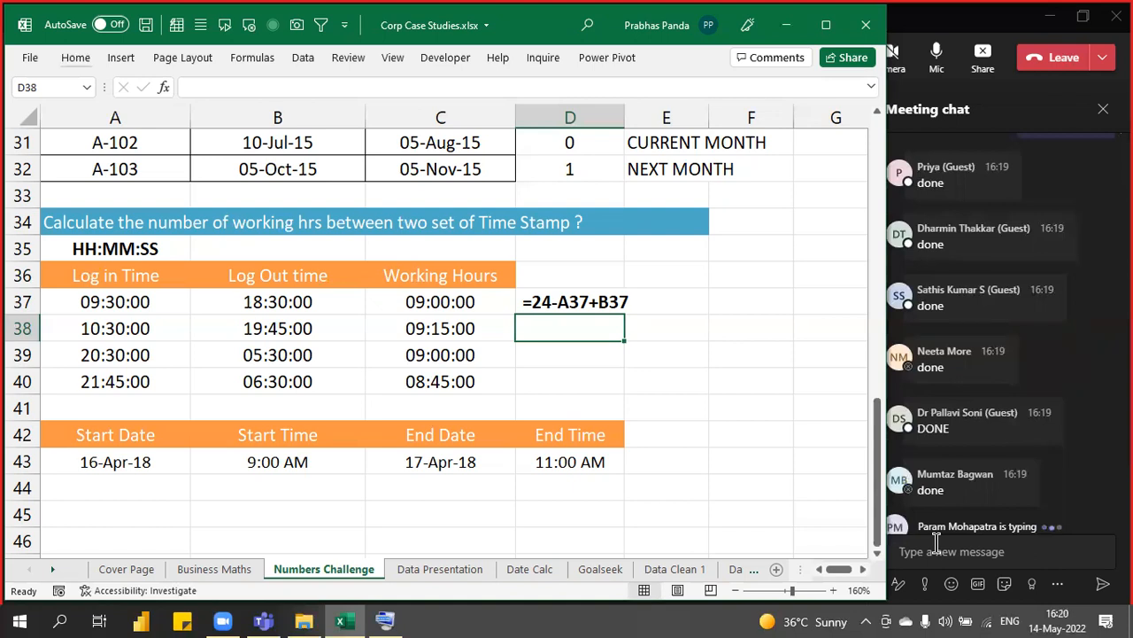
Narrow columns A to D to fit the start and end date and time table in rows 42 and 43
scroll(303, 275, down, 1)
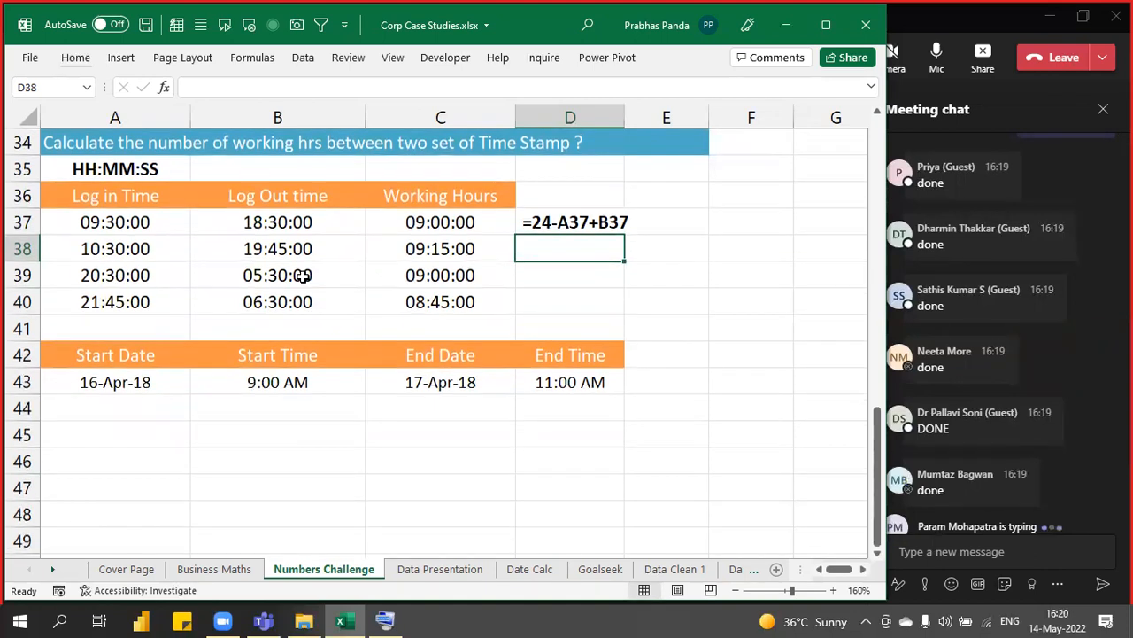
scroll(303, 275, down, 1)
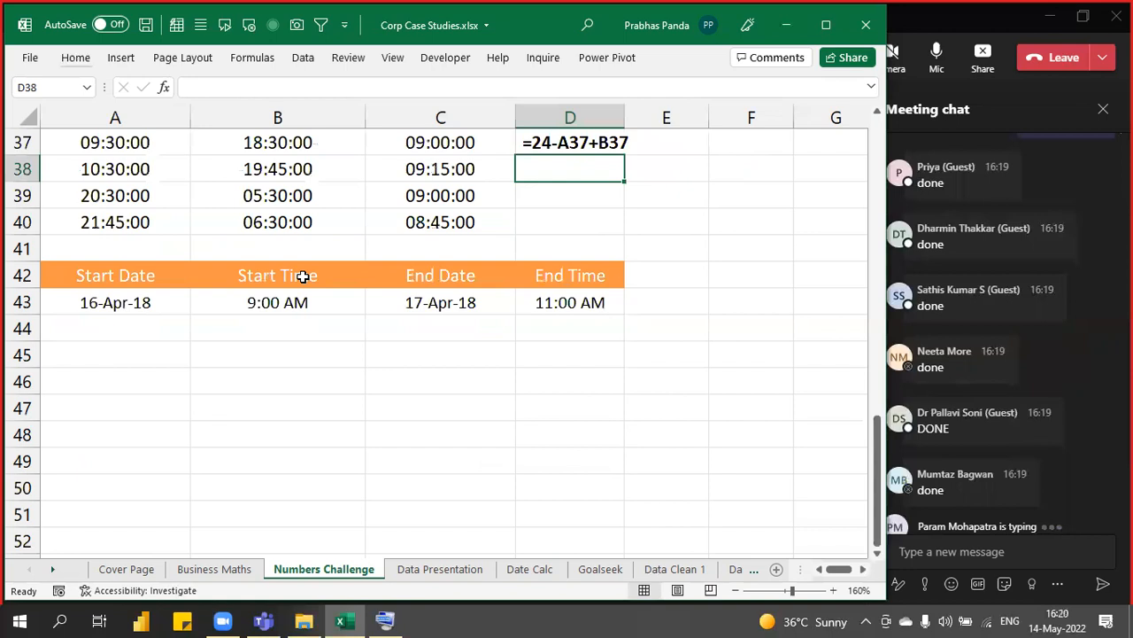
drag(189, 115, 148, 118)
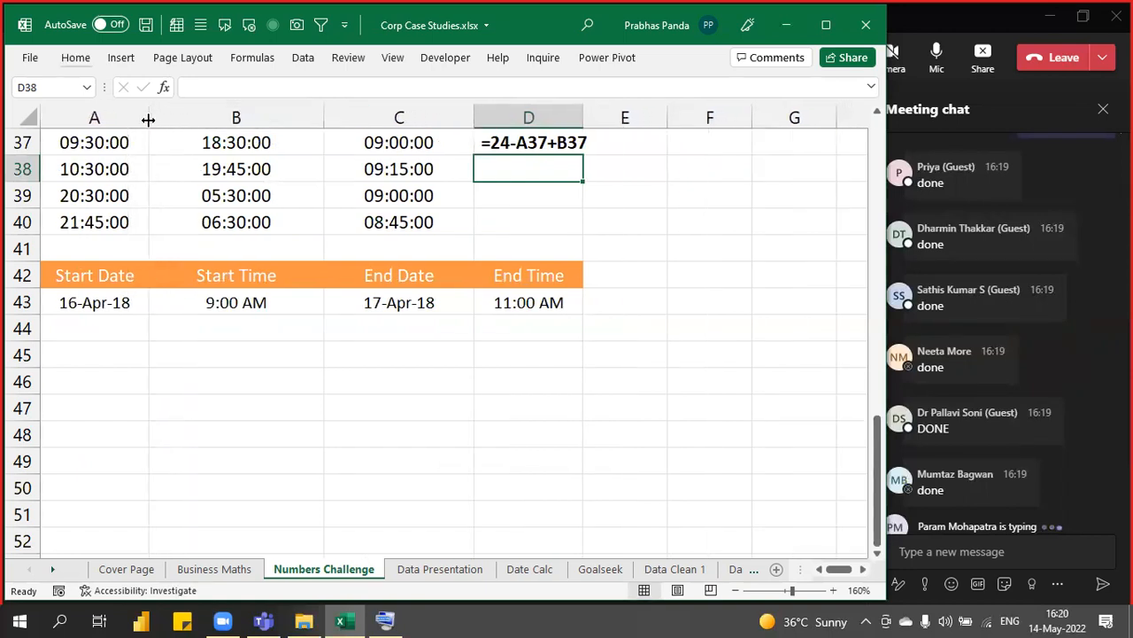
drag(322, 114, 269, 133)
drag(418, 113, 383, 117)
drag(492, 117, 473, 117)
drag(384, 118, 363, 117)
scroll(73, 346, down, 1)
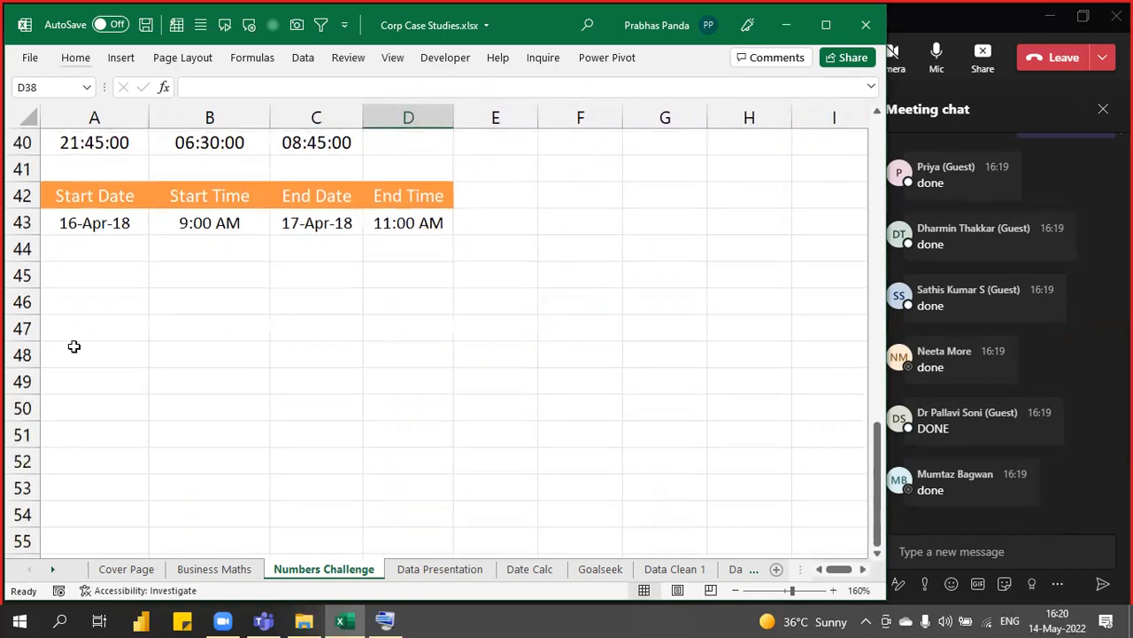
Tighten columns A and B further around the Start Date and Start Time entries
click(106, 225)
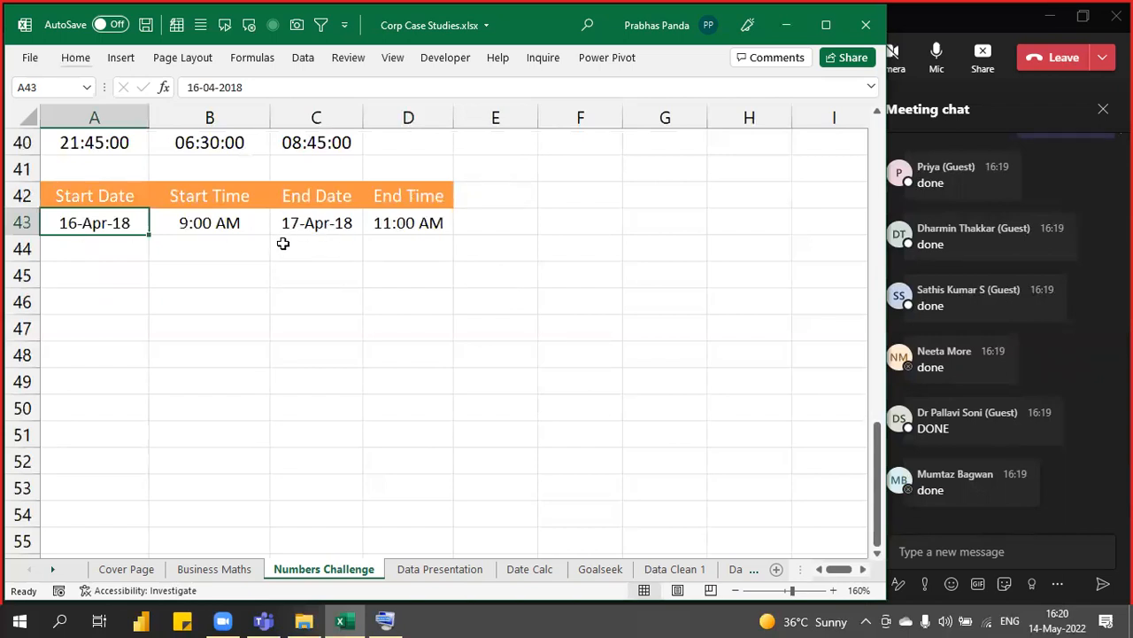
click(340, 222)
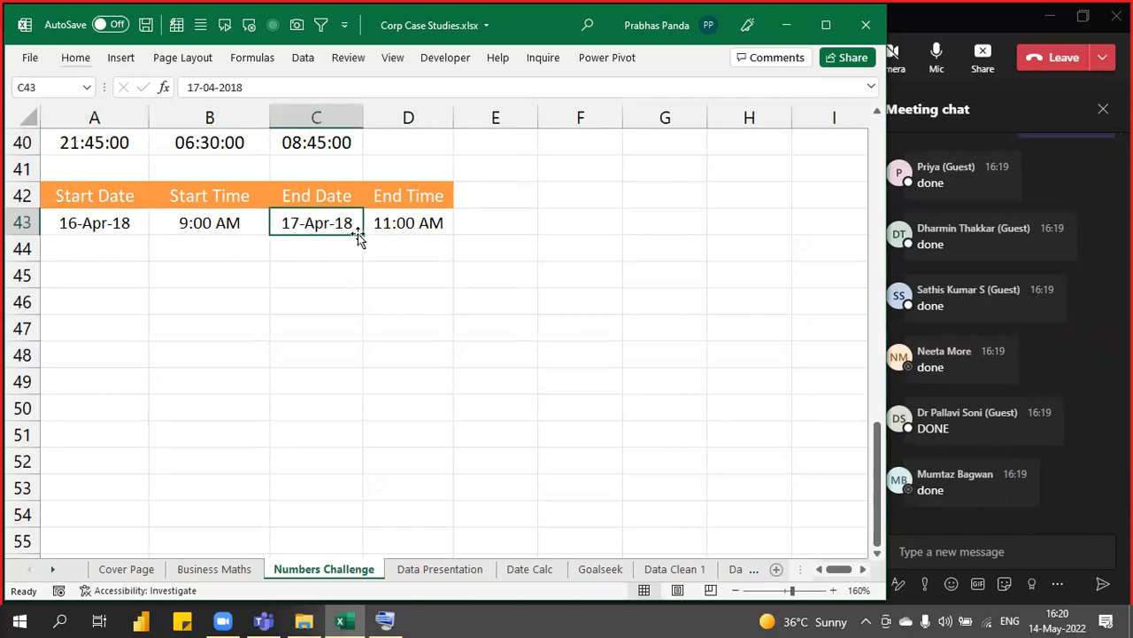
click(431, 227)
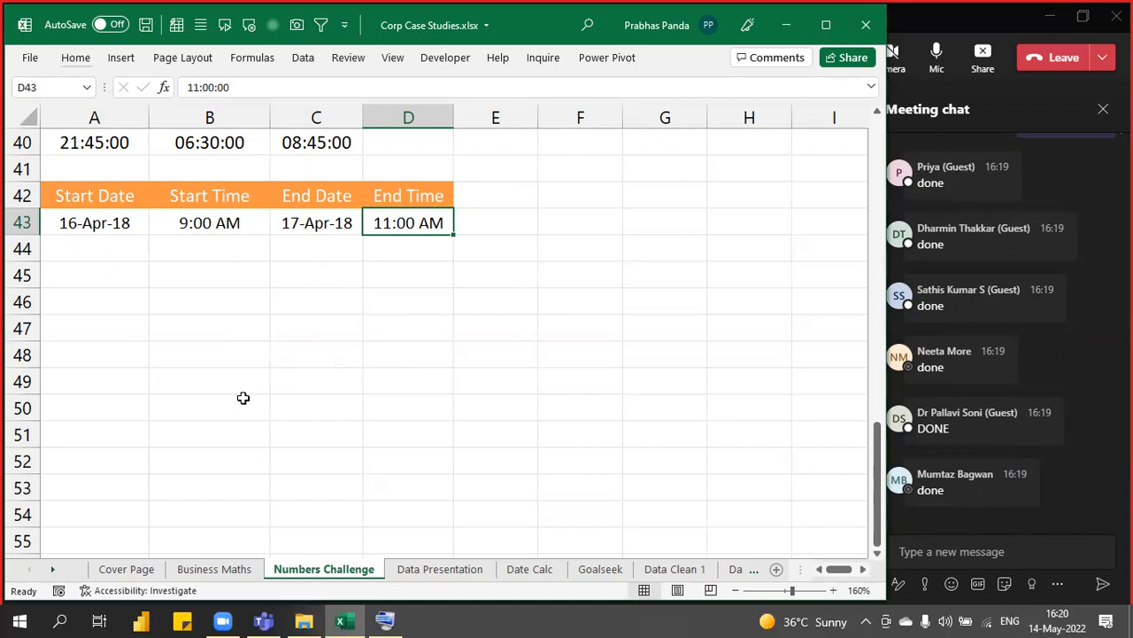
drag(97, 222, 375, 222)
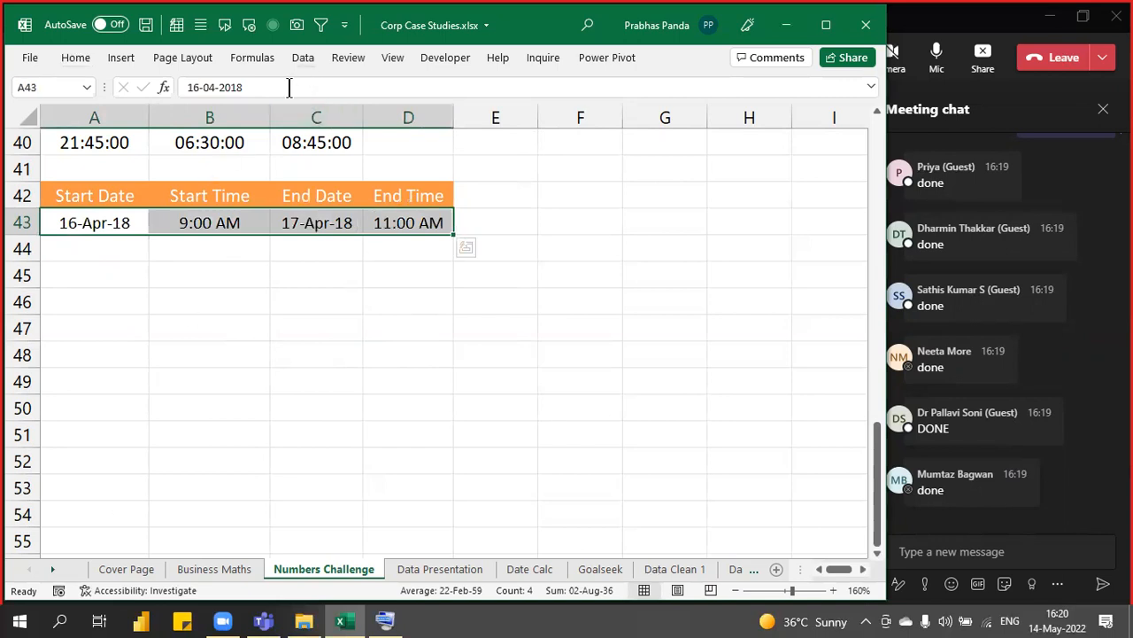
drag(270, 115, 248, 113)
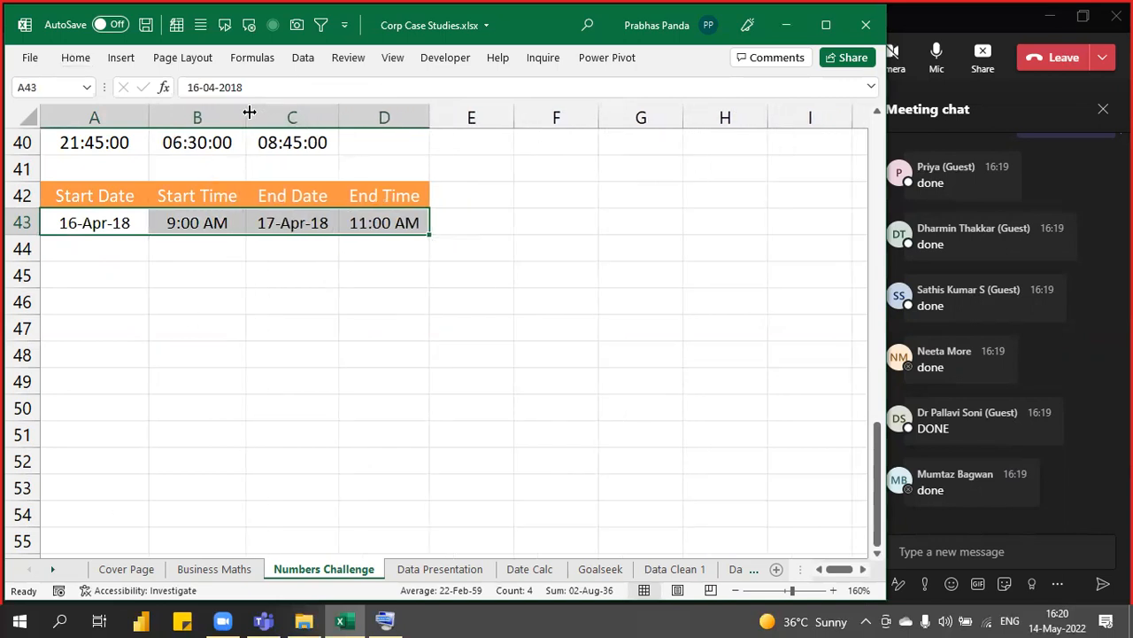
click(135, 118)
drag(149, 118, 137, 116)
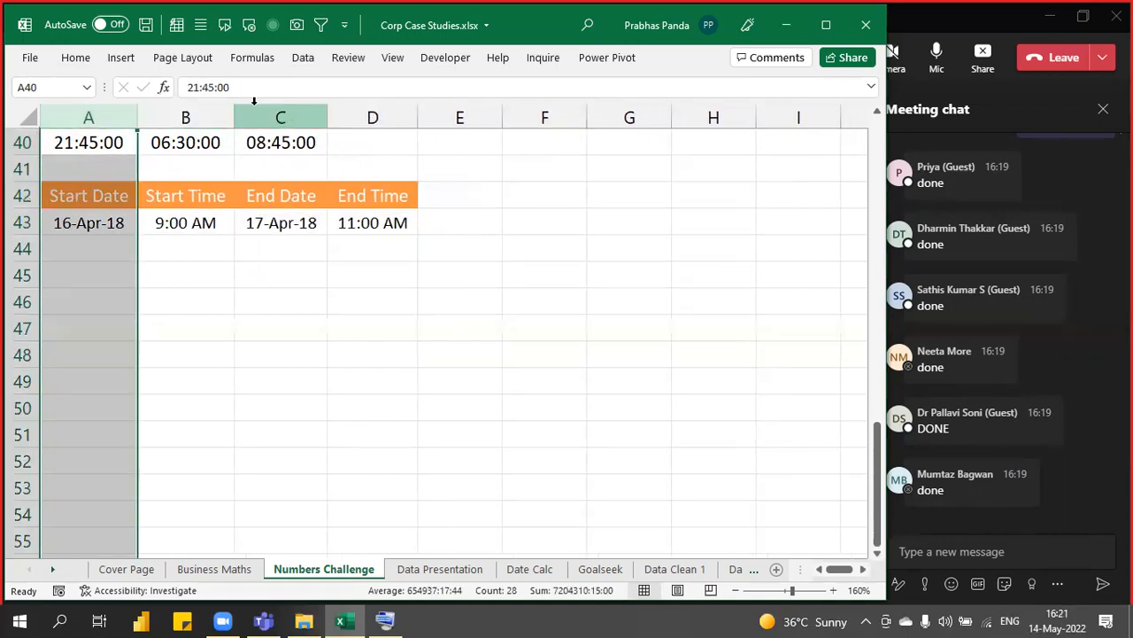
drag(236, 112, 228, 113)
click(286, 380)
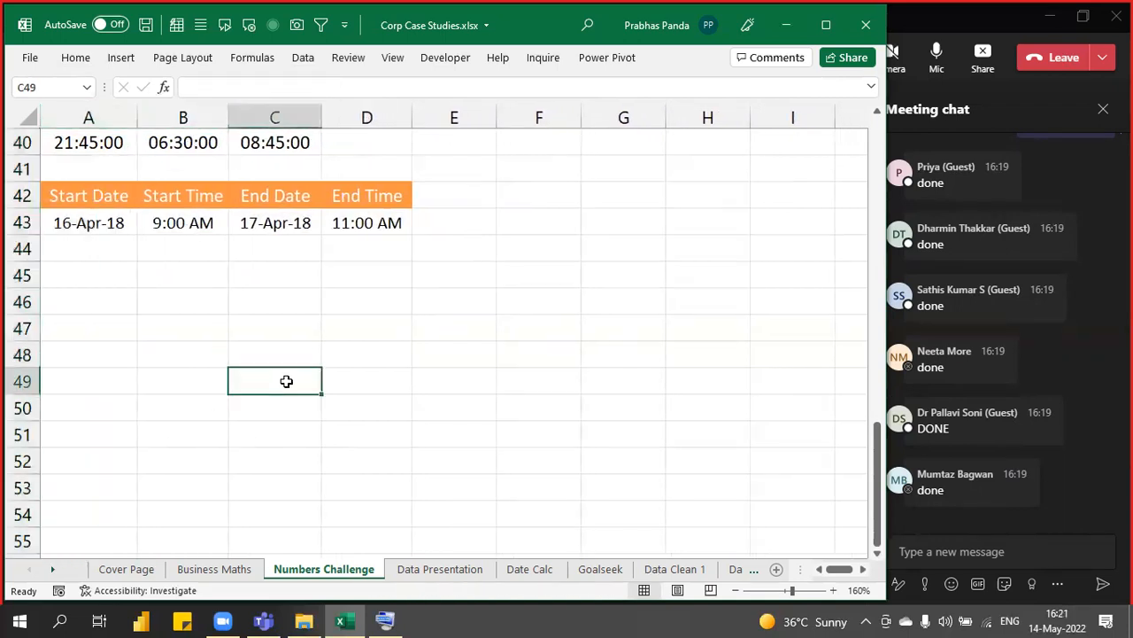
Enter the expected answer 26 HRS in D45 and make it bold and centred
click(384, 251)
click(384, 279)
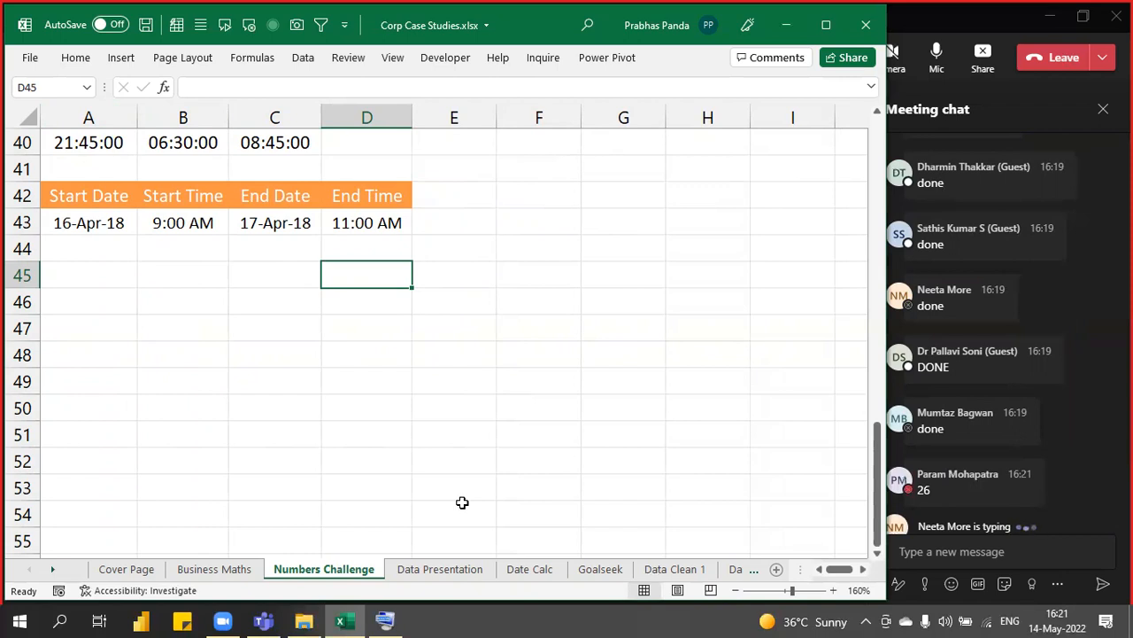
text(2)
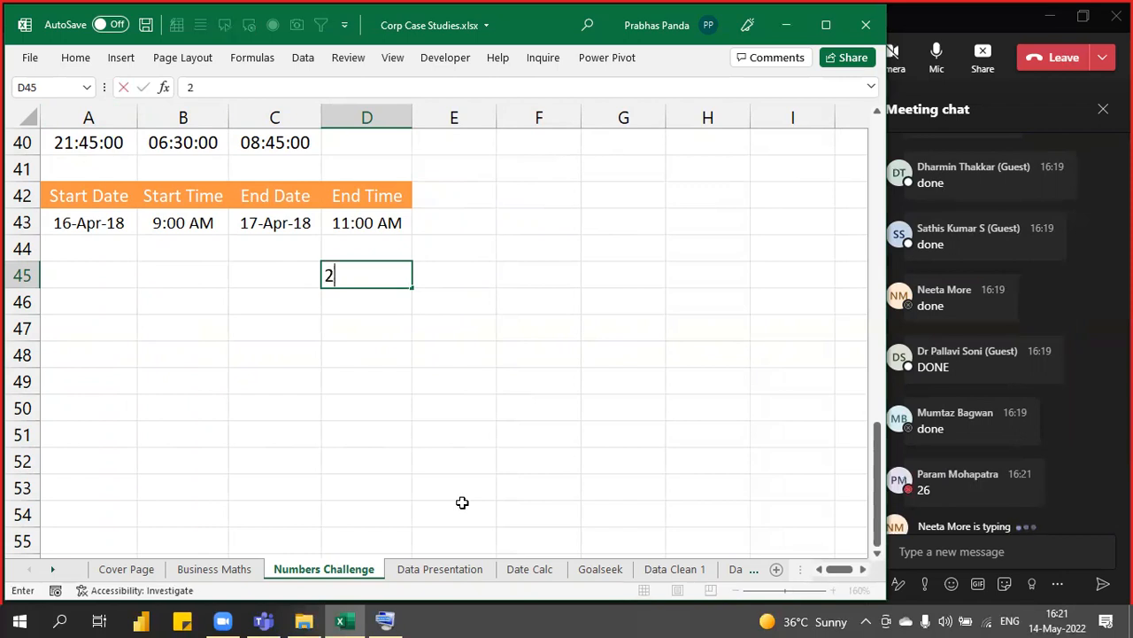
text(6 HRS)
key(Return)
key(Up)
key(ctrl+b)
key(alt+h)
key(a)
key(c)
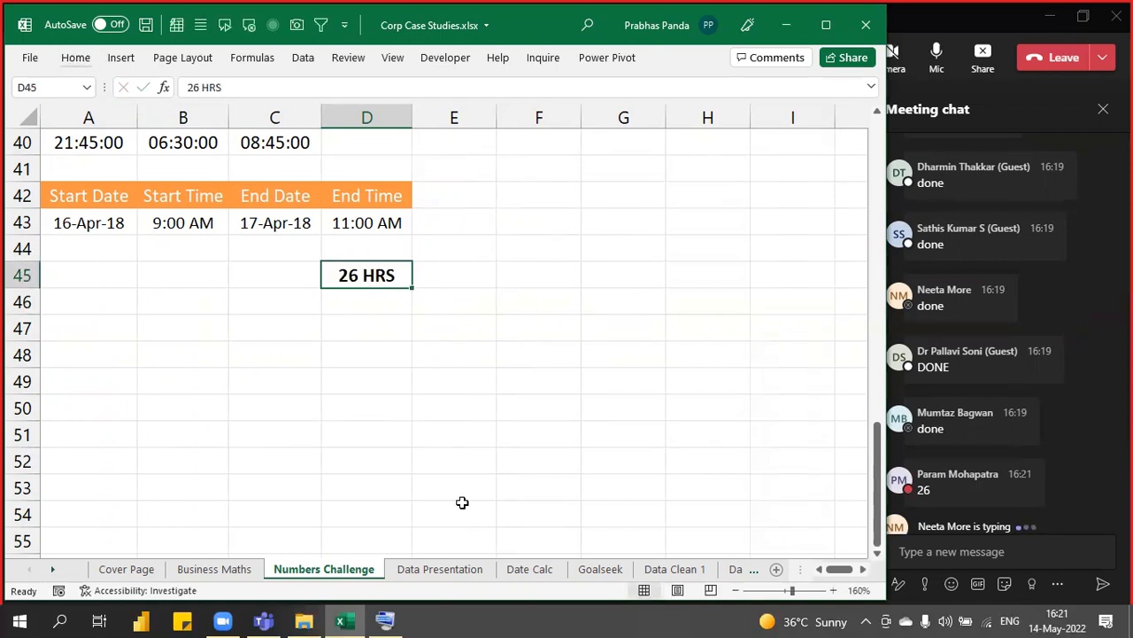
Add the headers Strt Dt & time, End Dt & Time and Duration ( Hrs) in E42:G42
key(Up)
key(Up)
key(Up)
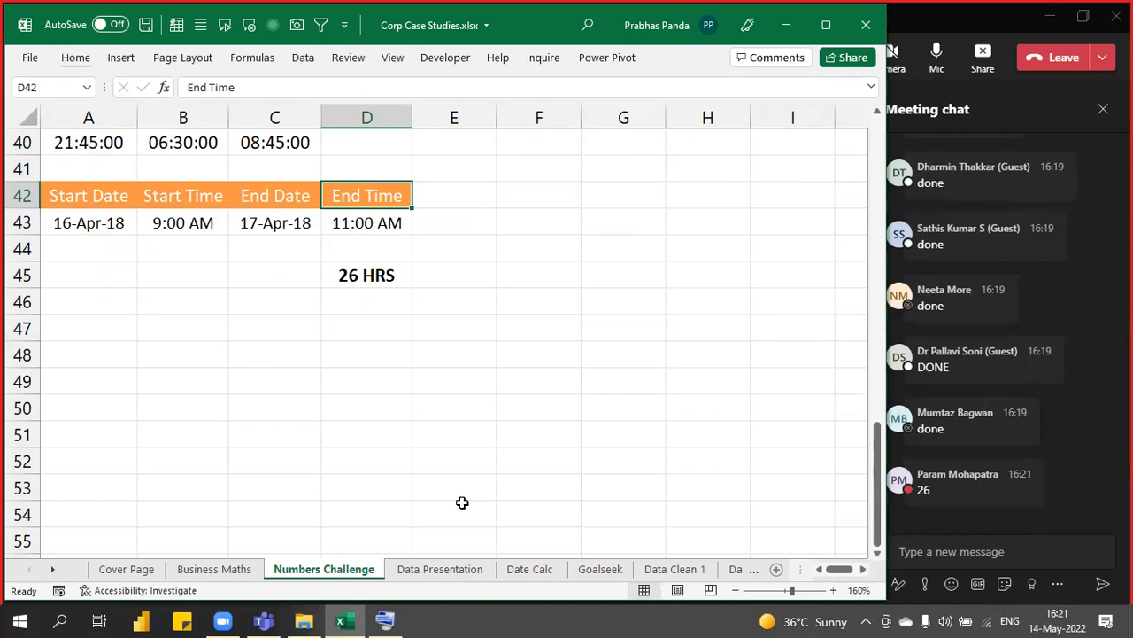
key(Right)
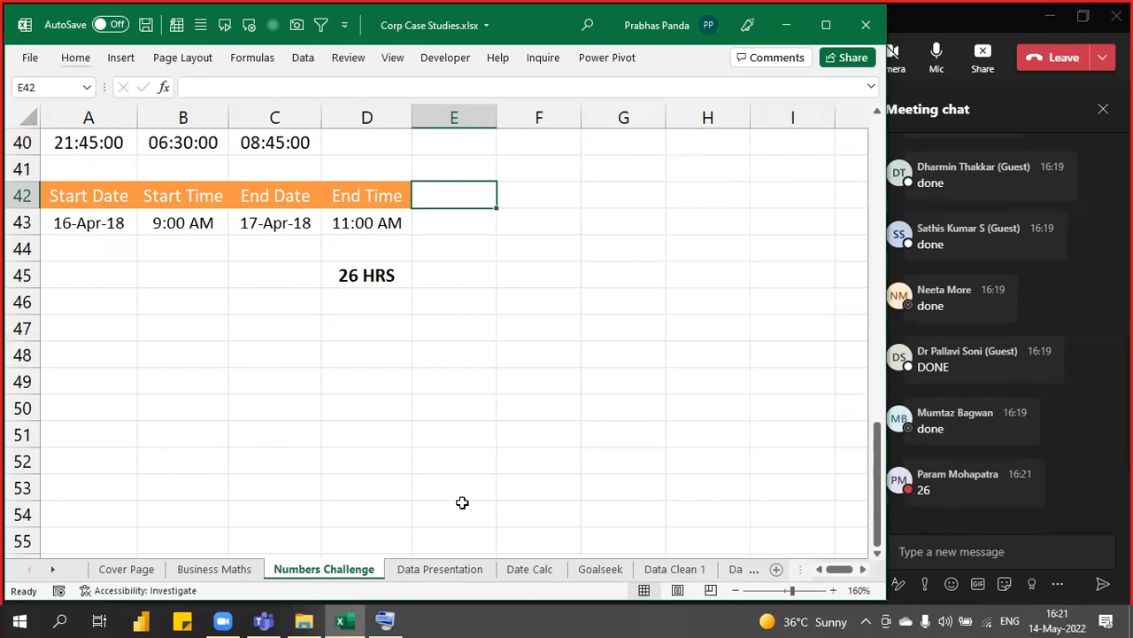
text(Strt D)
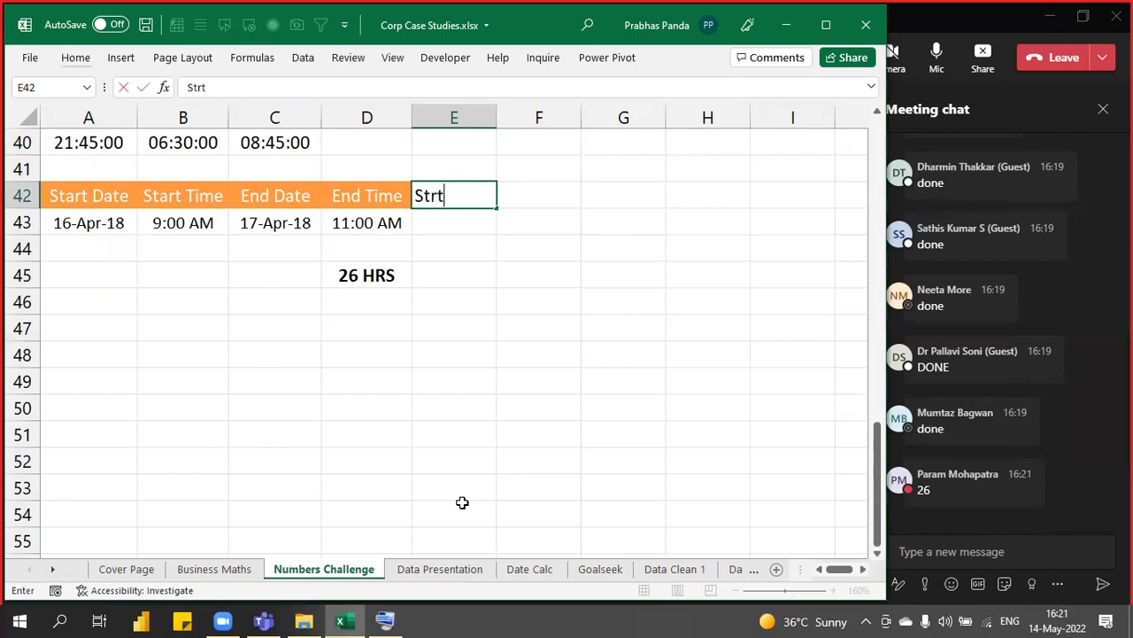
text(& time)
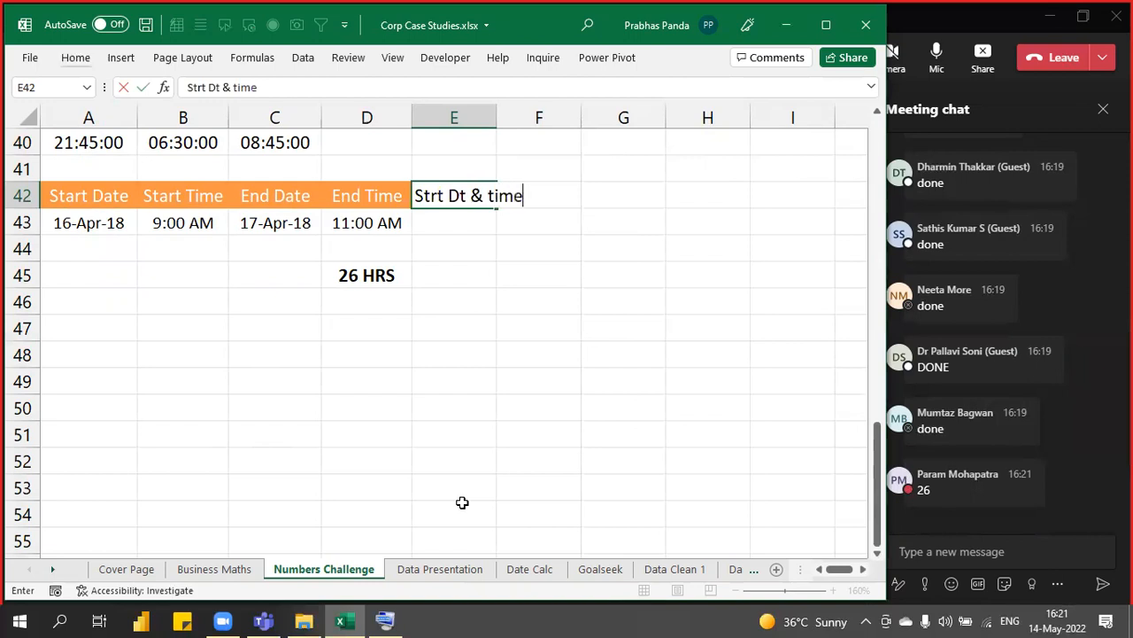
key(Tab)
text(End Dt &)
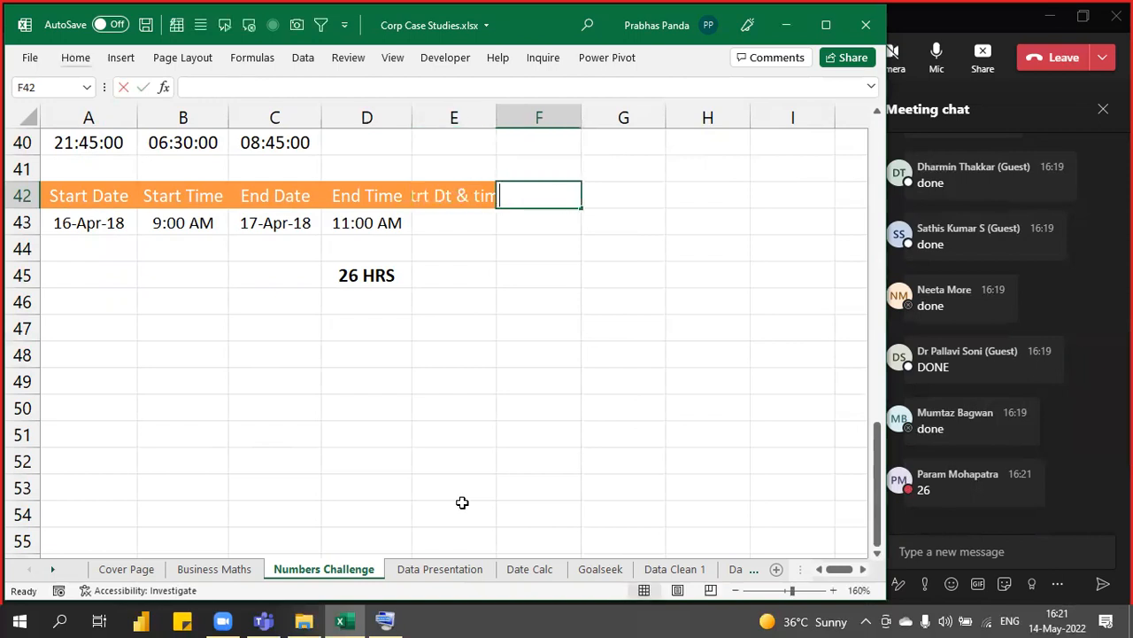
text( Time)
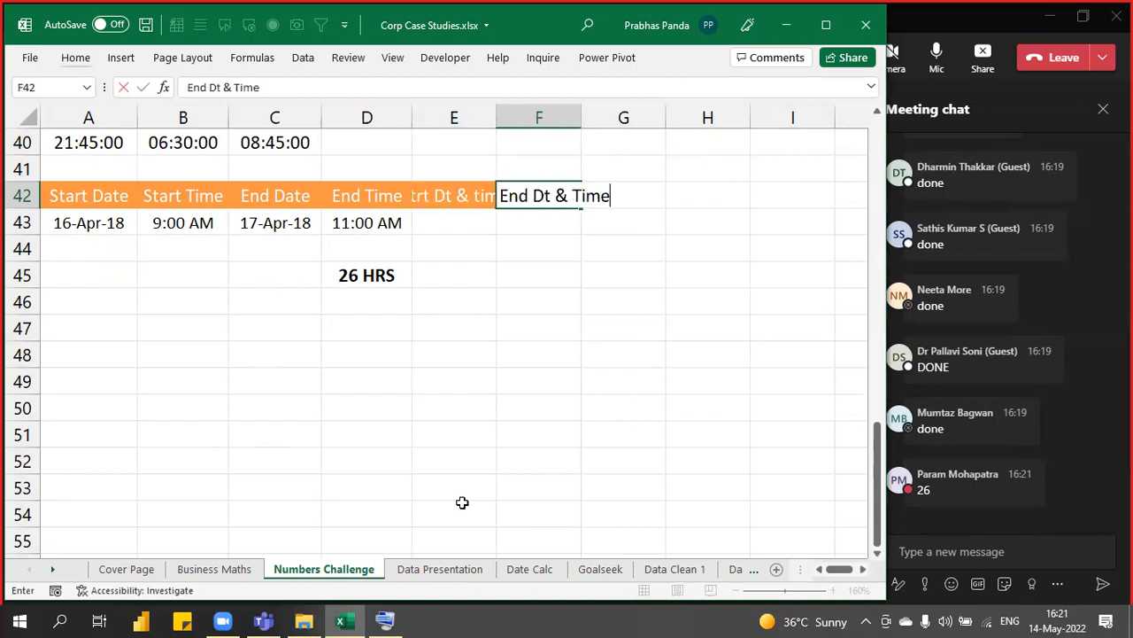
key(Tab)
text(Dur)
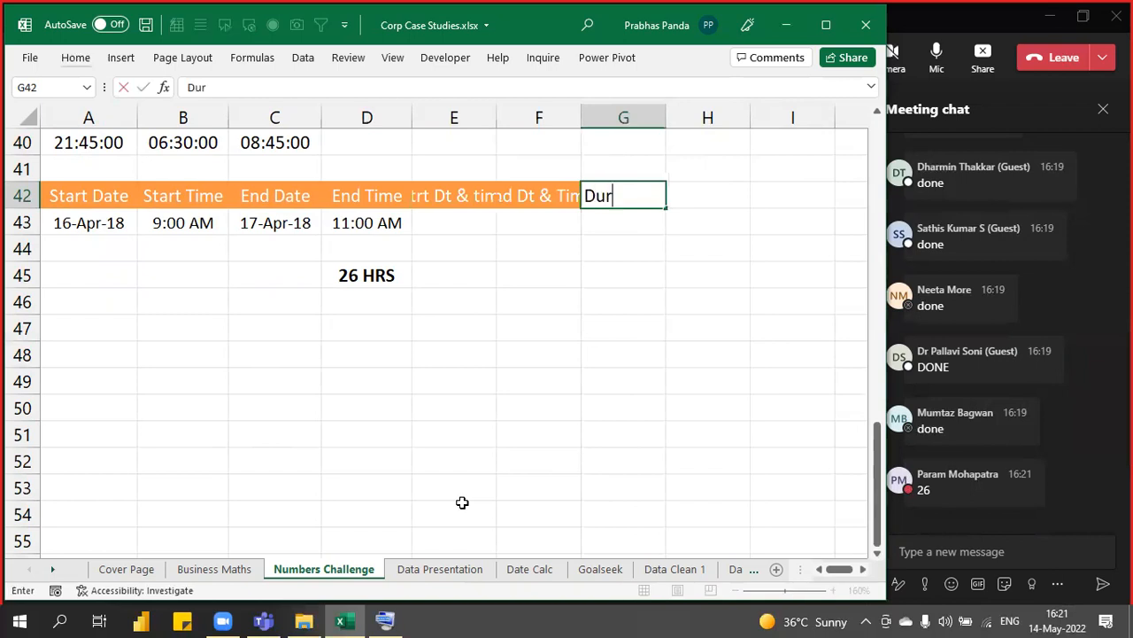
text(ation ( Hrs))
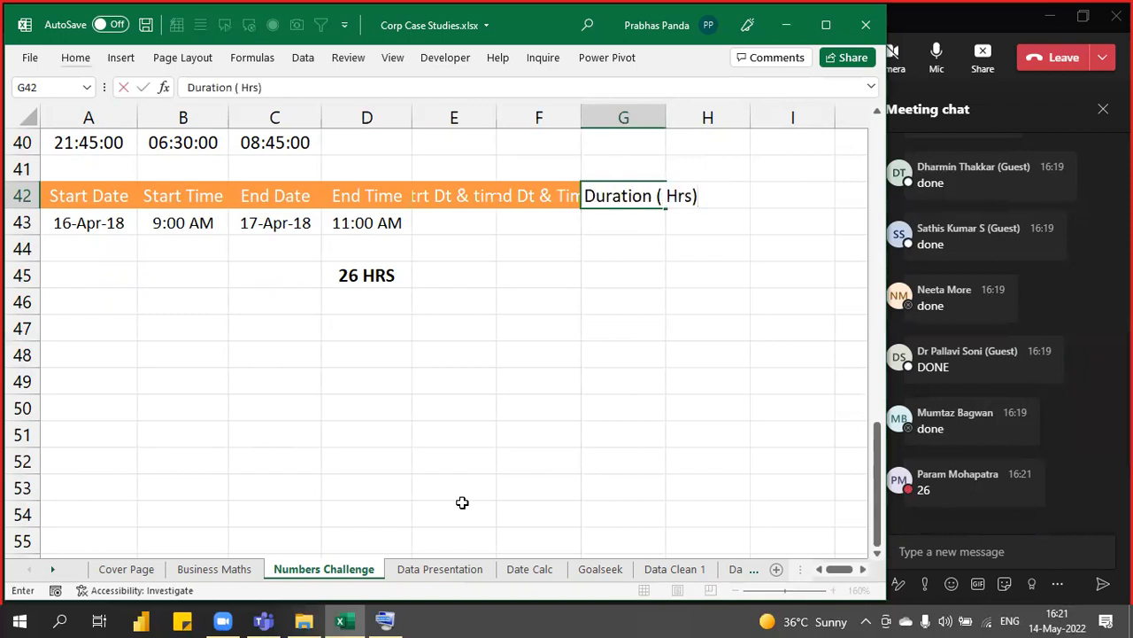
key(ctrl+Return)
AutoFit columns E to G to the new headers in E42:G42 and select the cell below Strt Dt & time
key(Left)
key(Left)
key(Left)
key(Down)
key(Up)
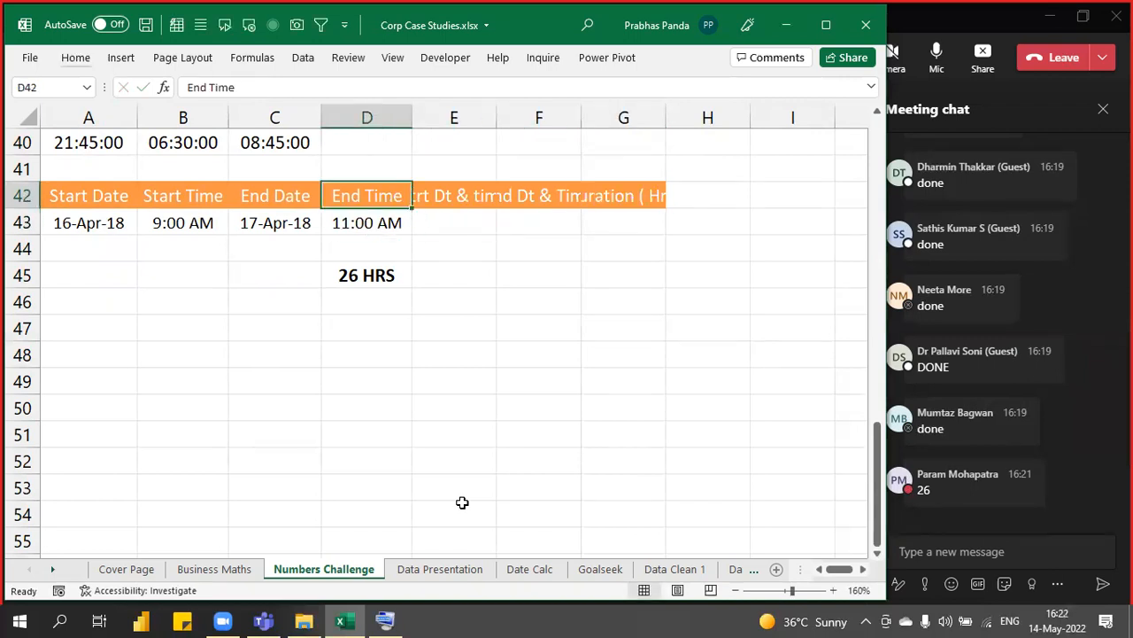
key(Right)
key(shift+Right)
key(shift+Right)
key(alt)
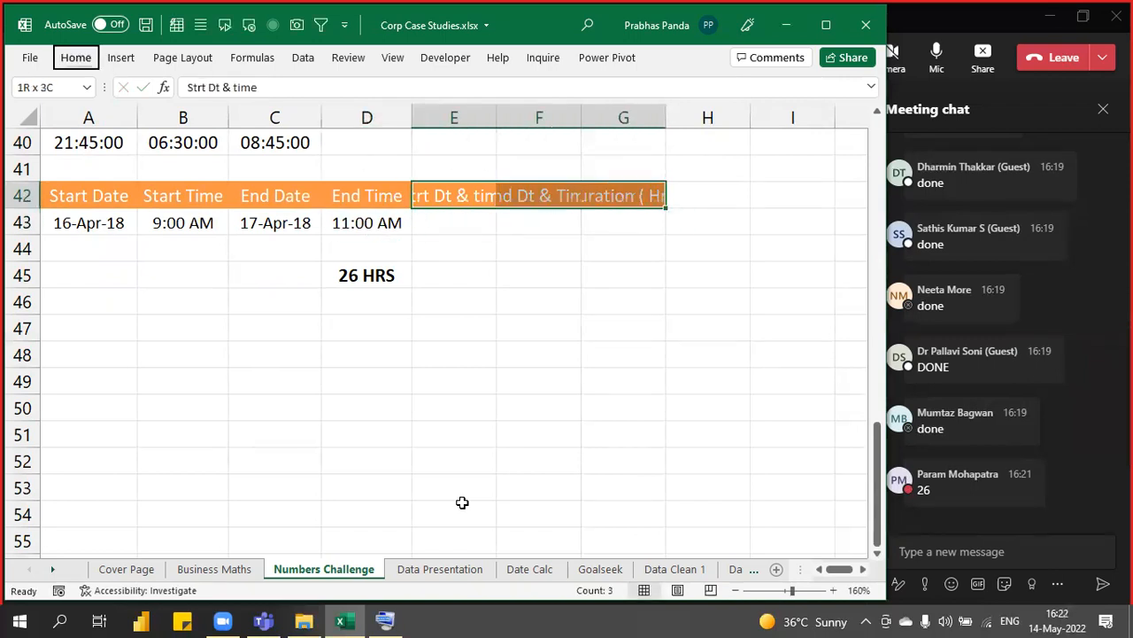
key(h)
key(o)
key(i)
key(Down)
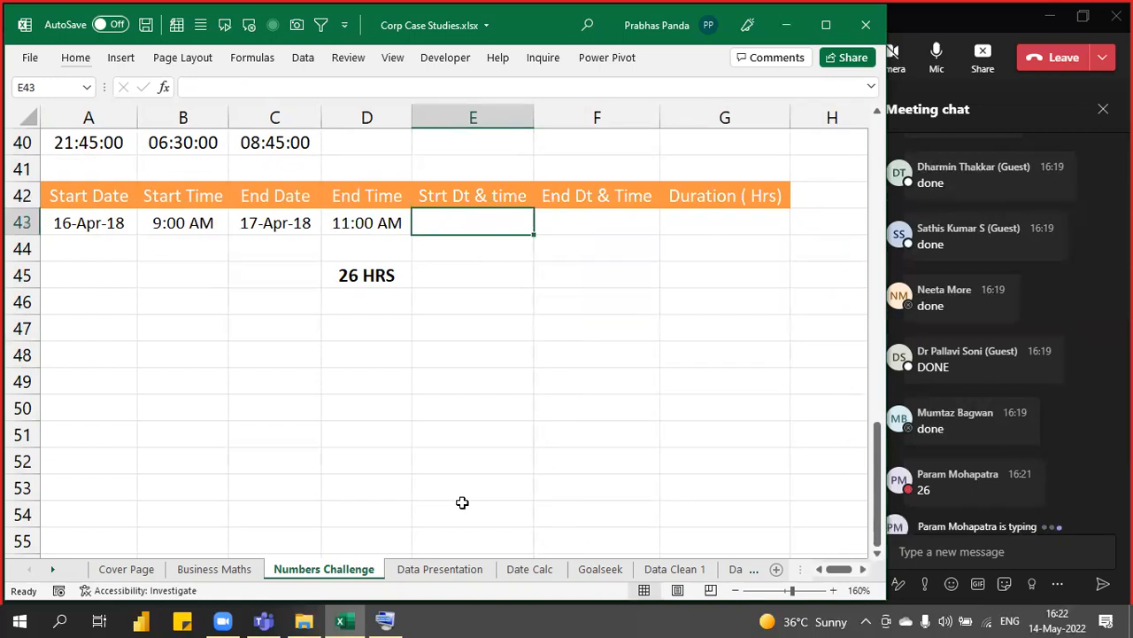
Enter the formula =A43+B43 in E43 to combine the start date and start time
text(=)
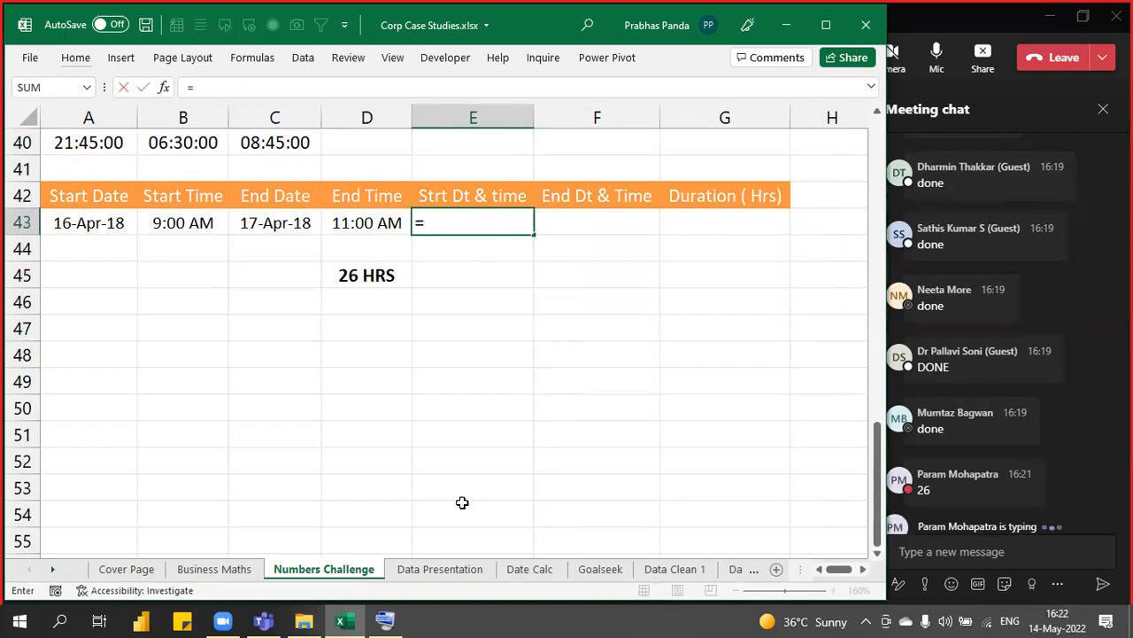
key(Left)
key(Left)
key(Left)
key(Left)
text(+)
key(Left)
key(Left)
key(Left)
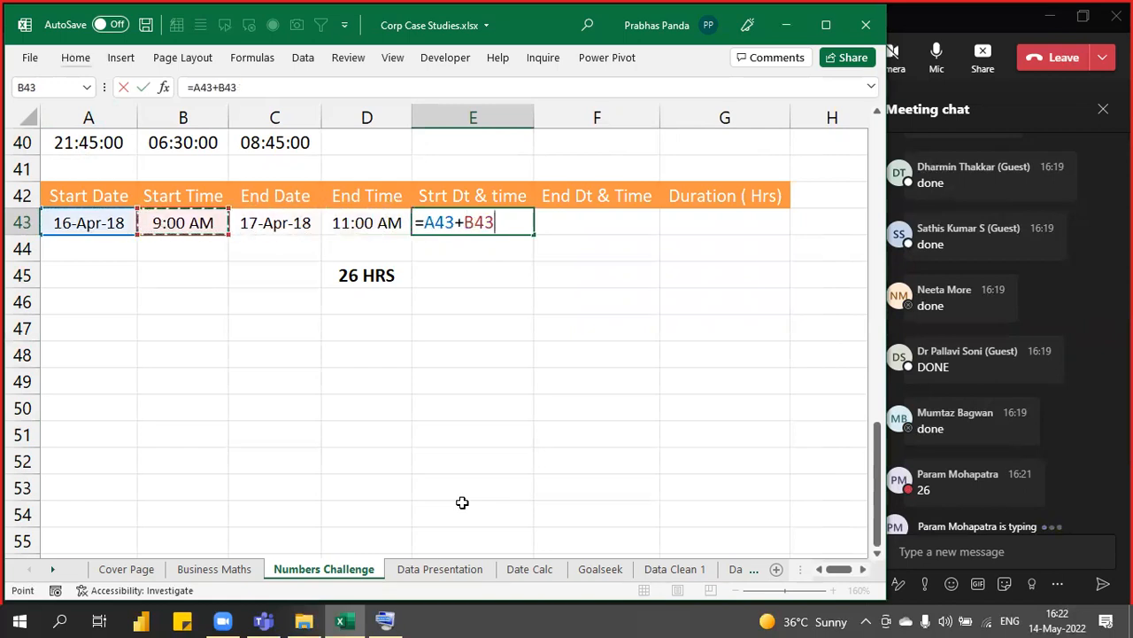
key(Return)
Show the start date-time formula =A43+B43 as text in E44 and centre it
key(Up)
key(F2)
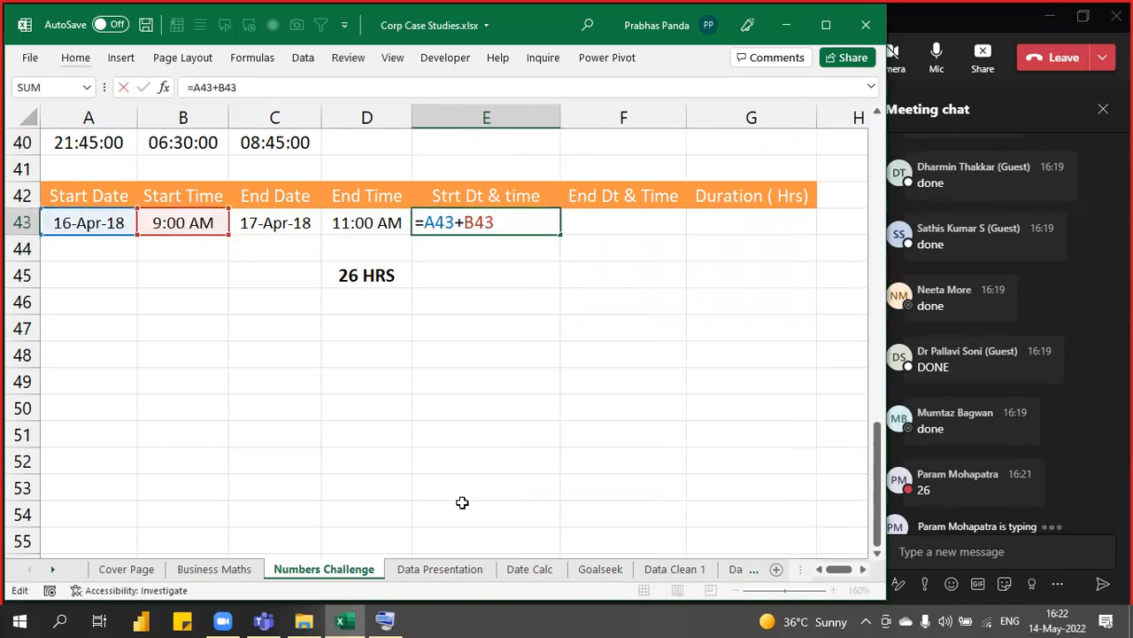
key(Return)
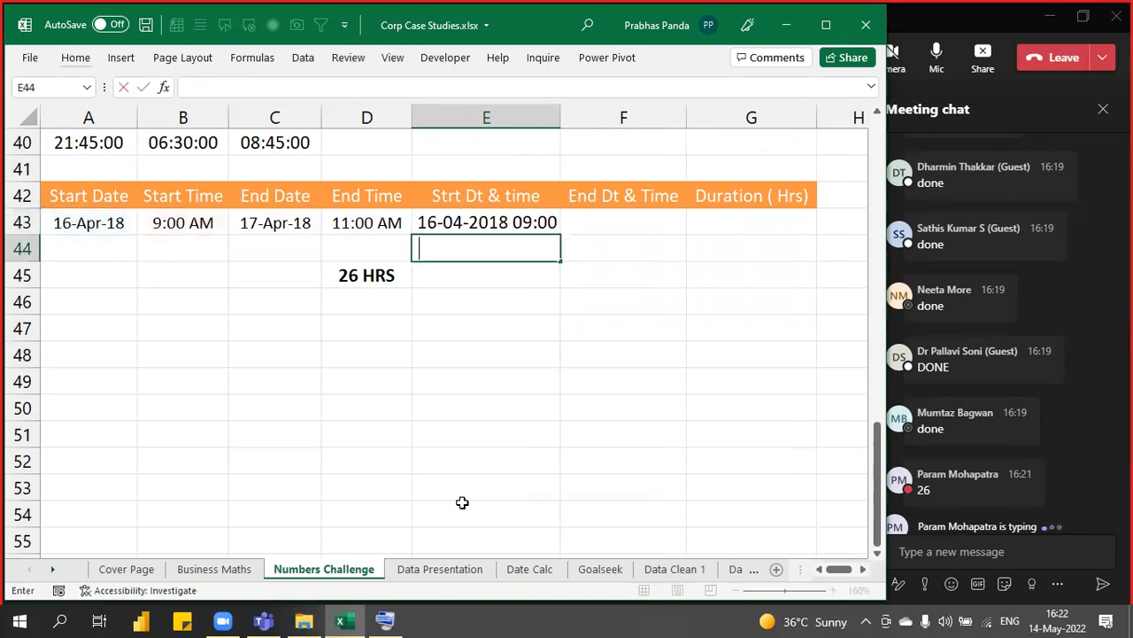
text(=A43+B43)
key(Return)
key(Up)
key(alt+h)
key(a)
key(c)
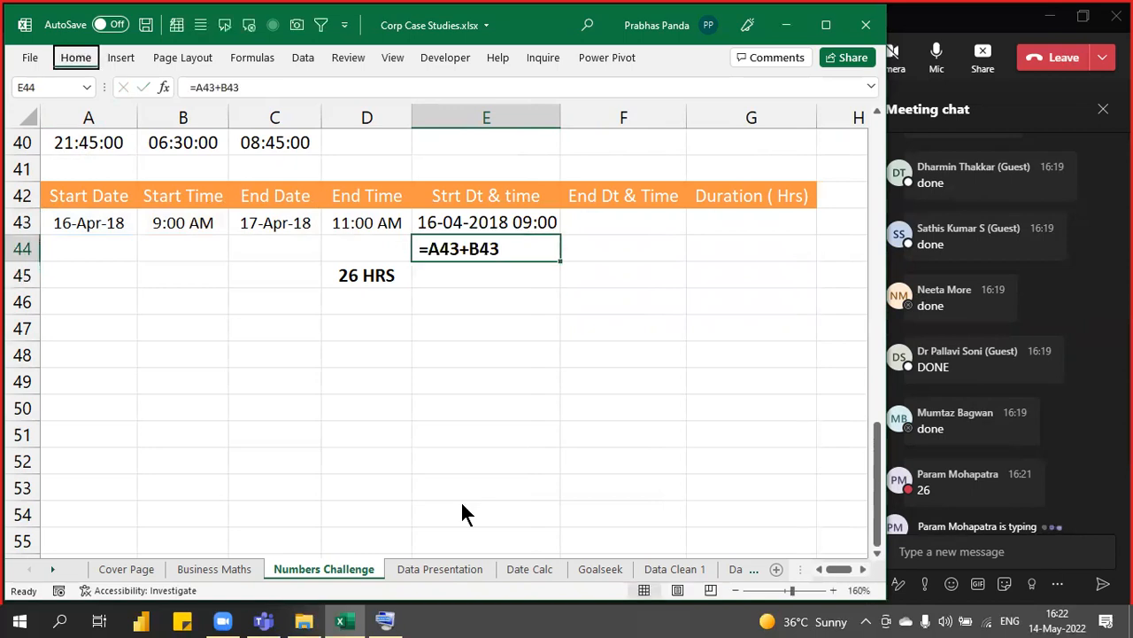
Enter the formula =C43+D43 in F43 to combine the end date and end time
key(Right)
key(Up)
text(=)
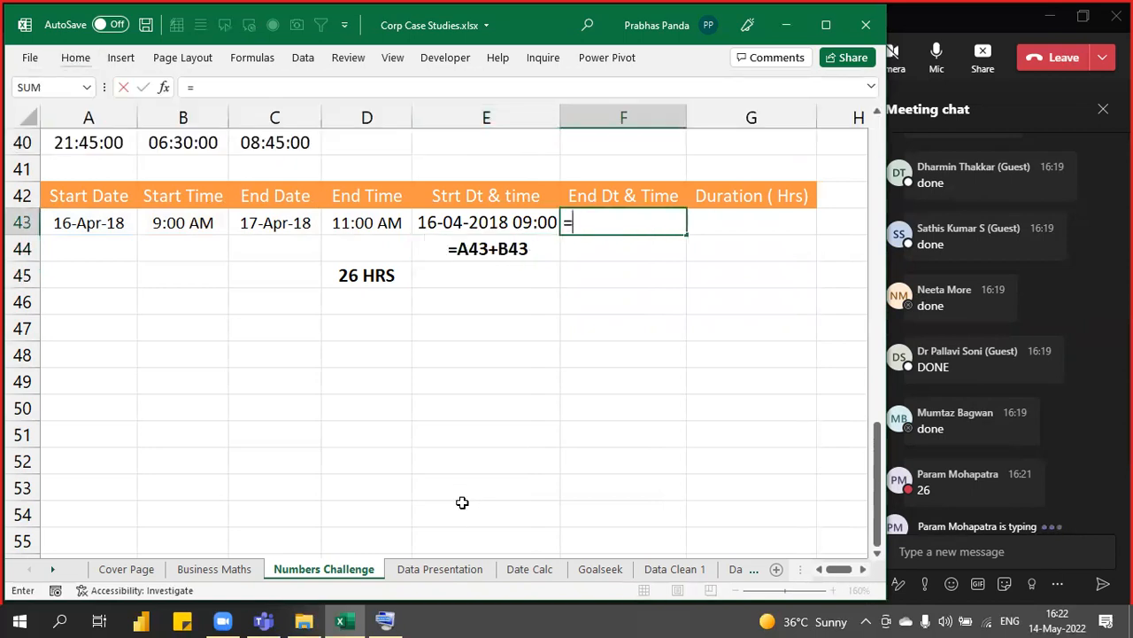
key(Left)
key(Left)
key(Left)
text(+)
key(Left)
key(Left)
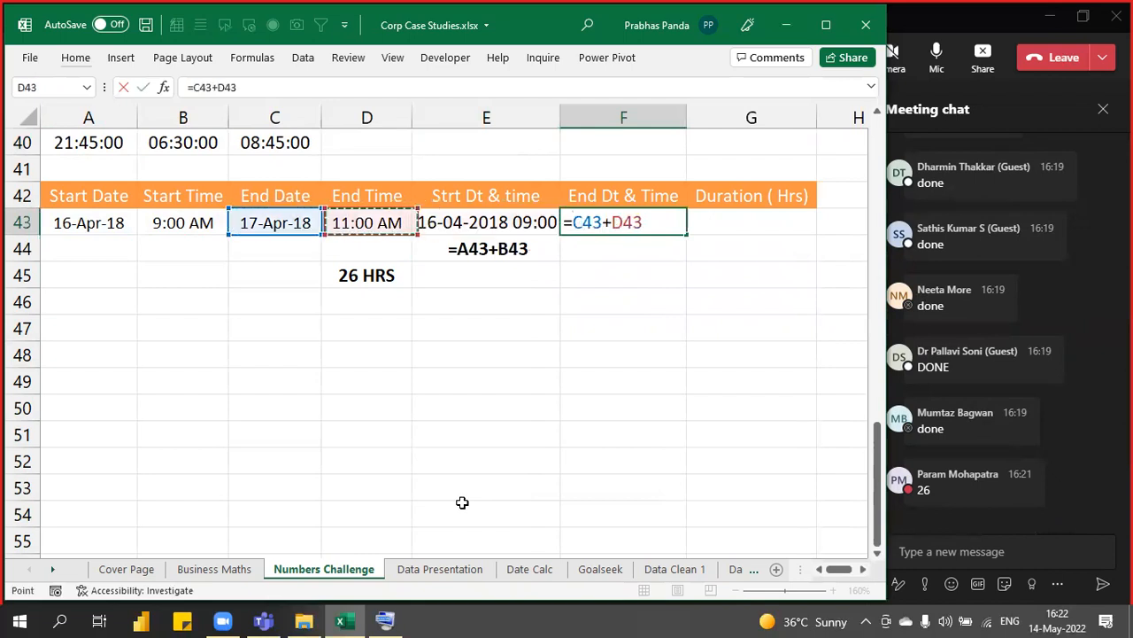
key(Return)
Copy the F43 formula into F44 as the text =C43+D43 and centre it
key(Up)
key(F2)
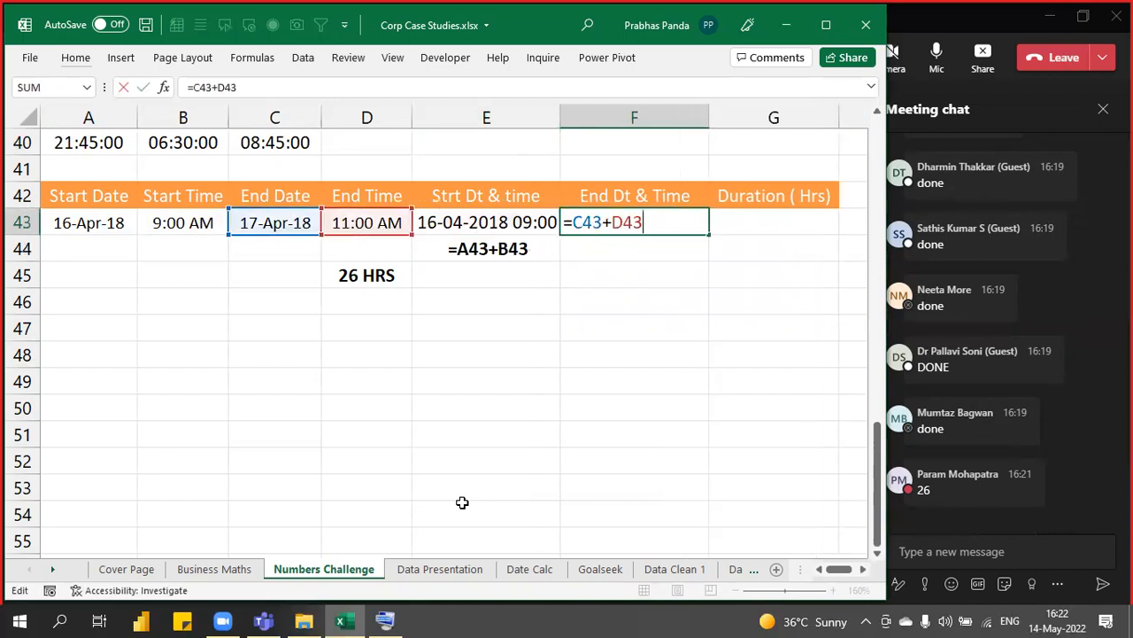
key(ctrl+c)
key(Escape)
key(Down)
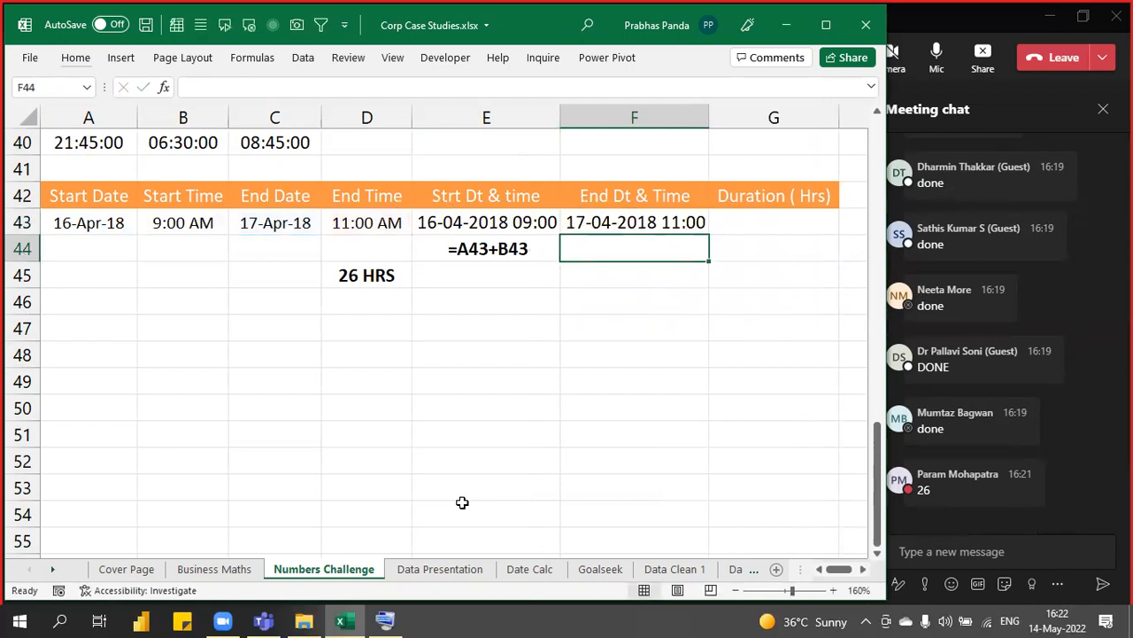
text(')
key(ctrl+v)
key(Return)
key(Up)
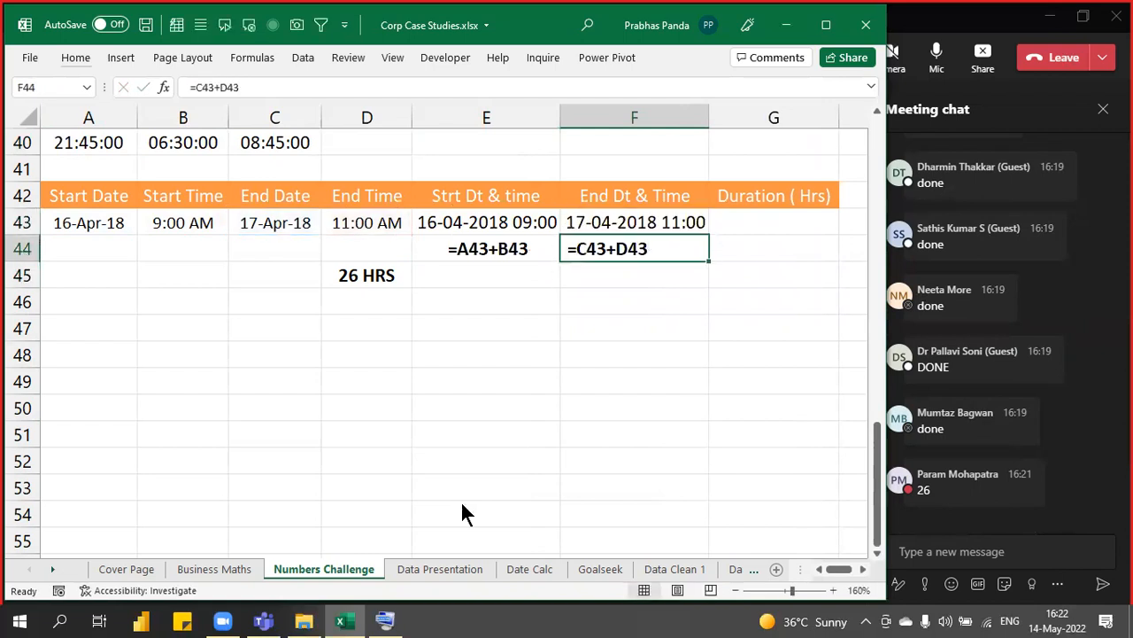
key(alt+h)
key(a)
key(c)
Enter the formula =F43-E43 in G43 under Duration ( Hrs)
key(Right)
key(Up)
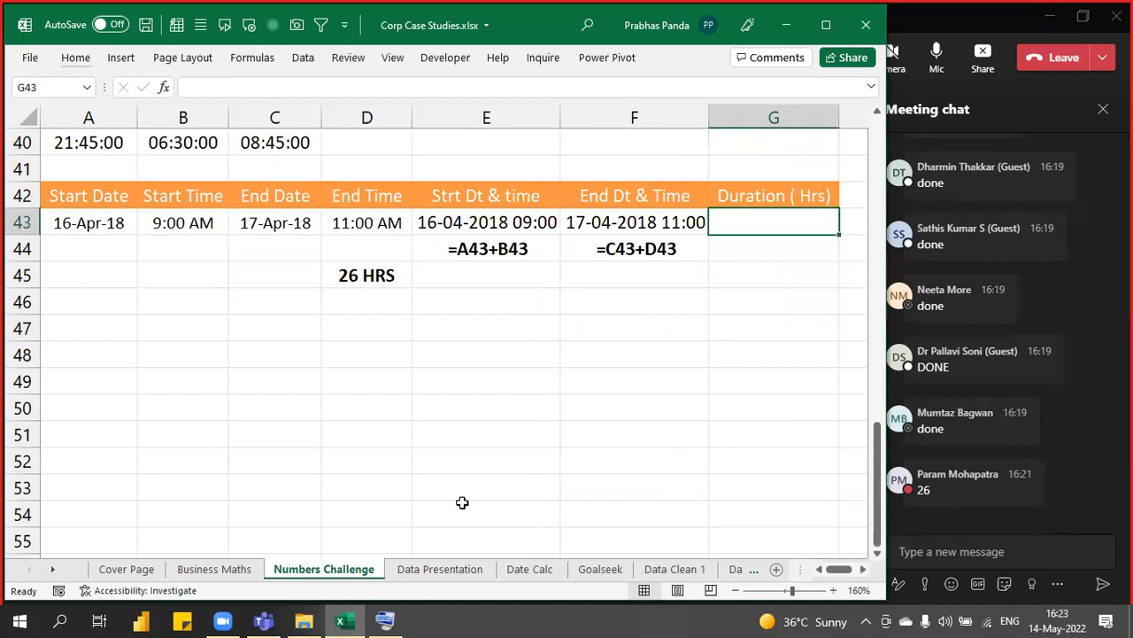
text(=)
key(Left)
text(-)
key(Left)
key(Left)
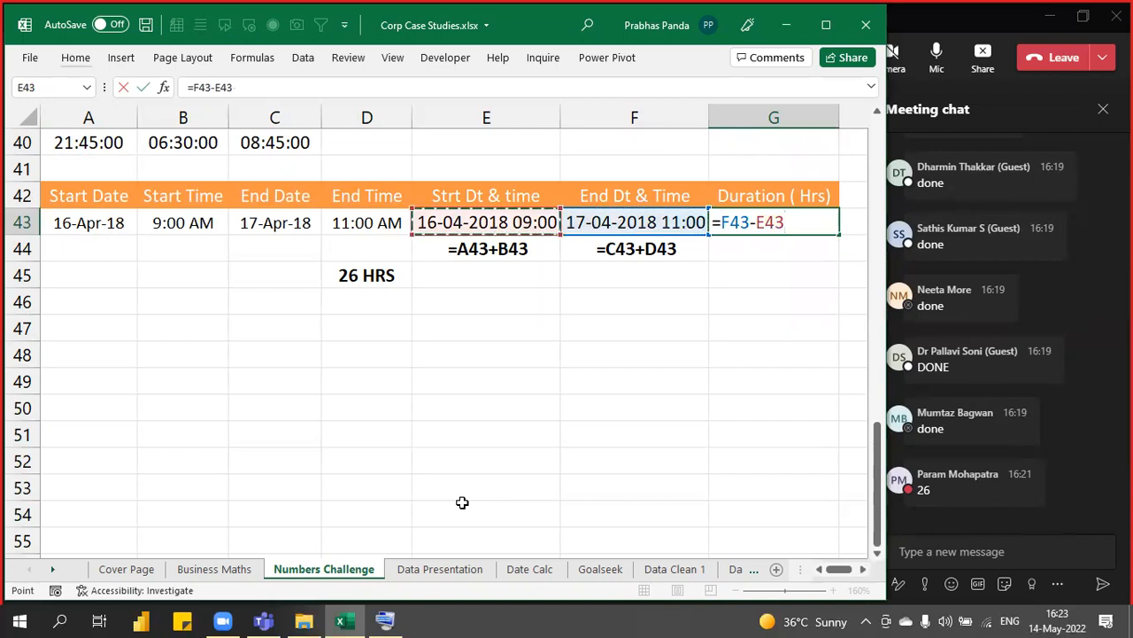
key(Return)
key(Up)
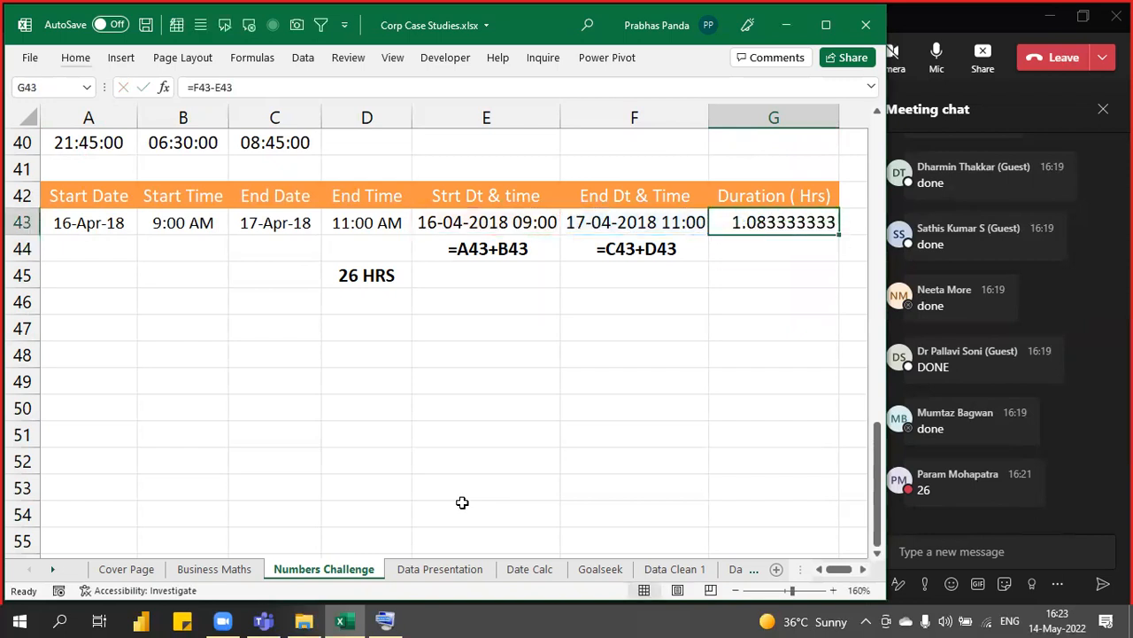
key(F2)
key(Escape)
key(ctrl)
key(ctrl)
key(ctrl)
key(ctrl)
key(ctrl)
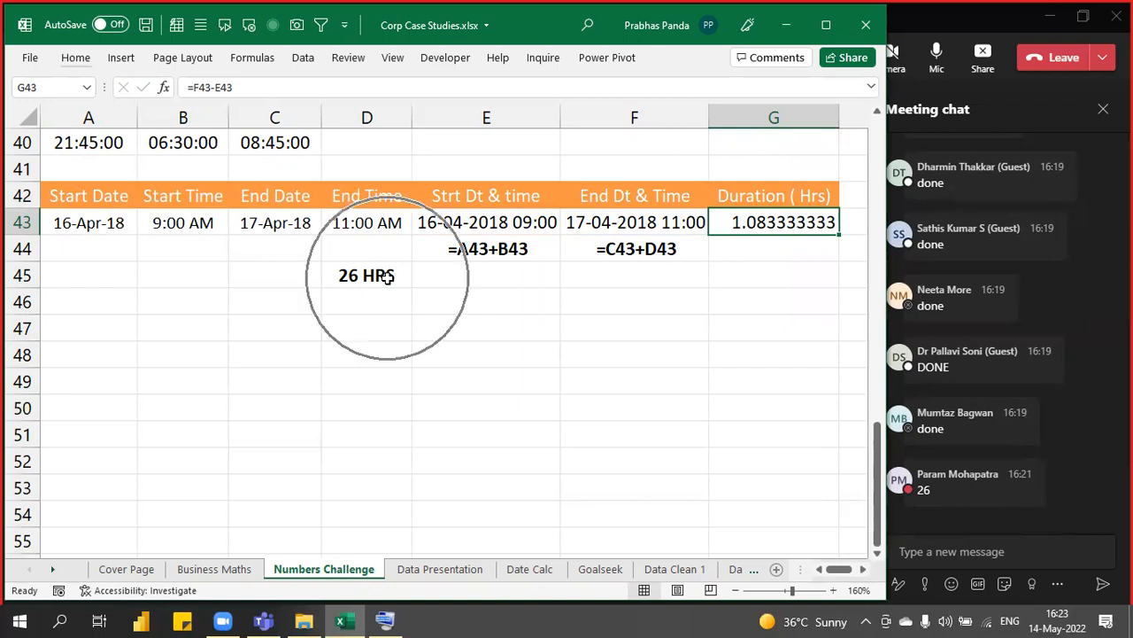
key(ctrl)
key(ctrl)
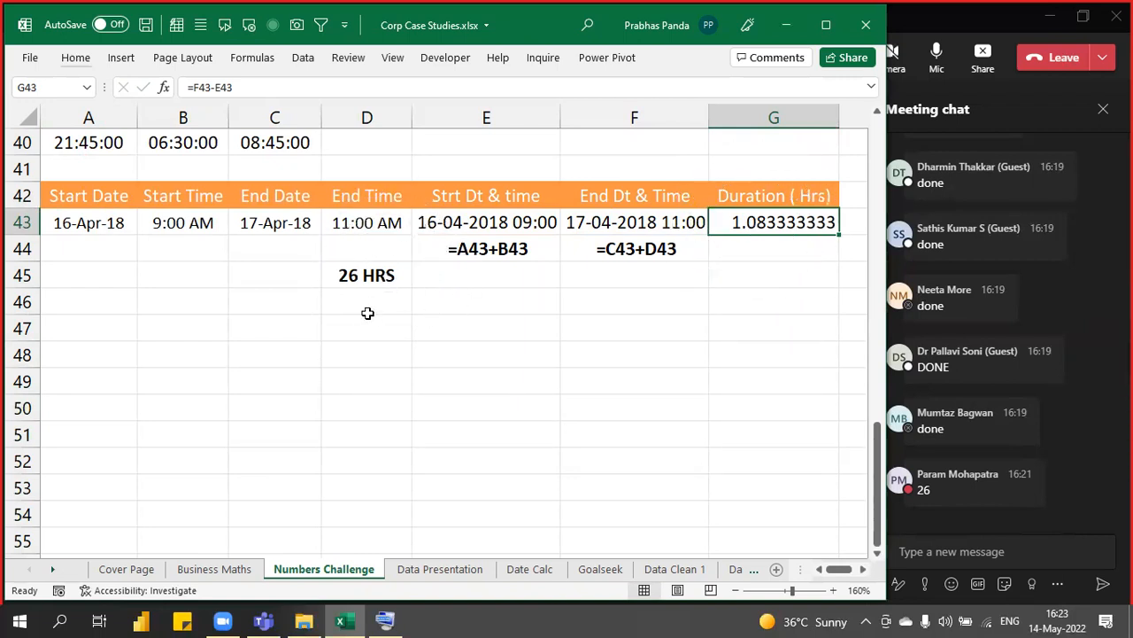
key(ctrl)
Change the duration formula in G43 to =(F43-E43)*24 to convert days into hours
key(F2)
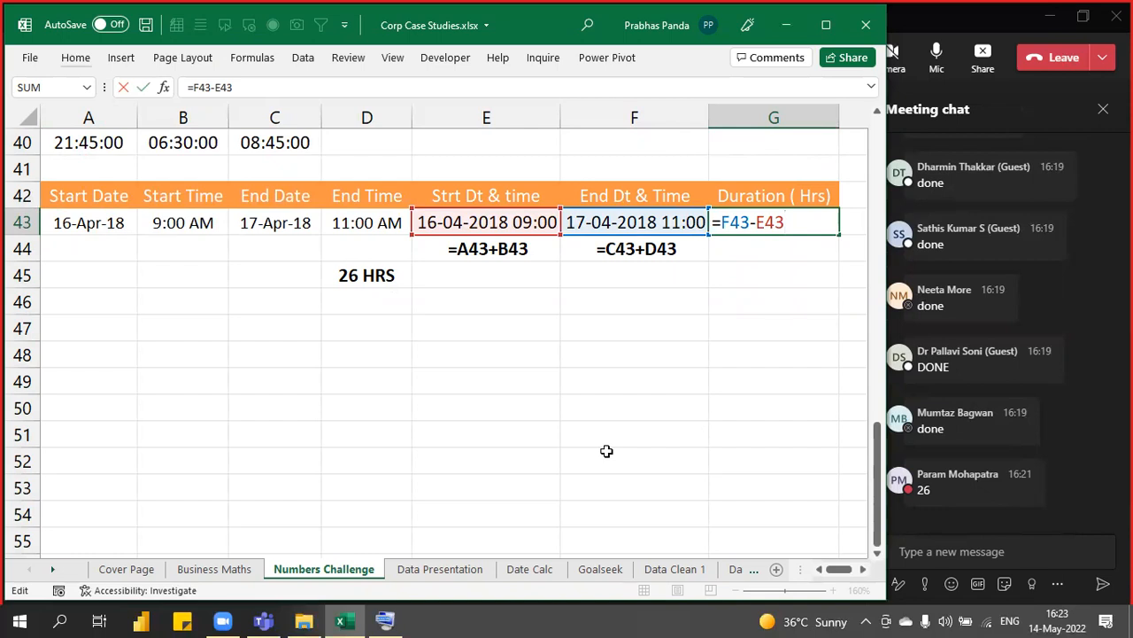
text()*24)
key(F2)
key(Return)
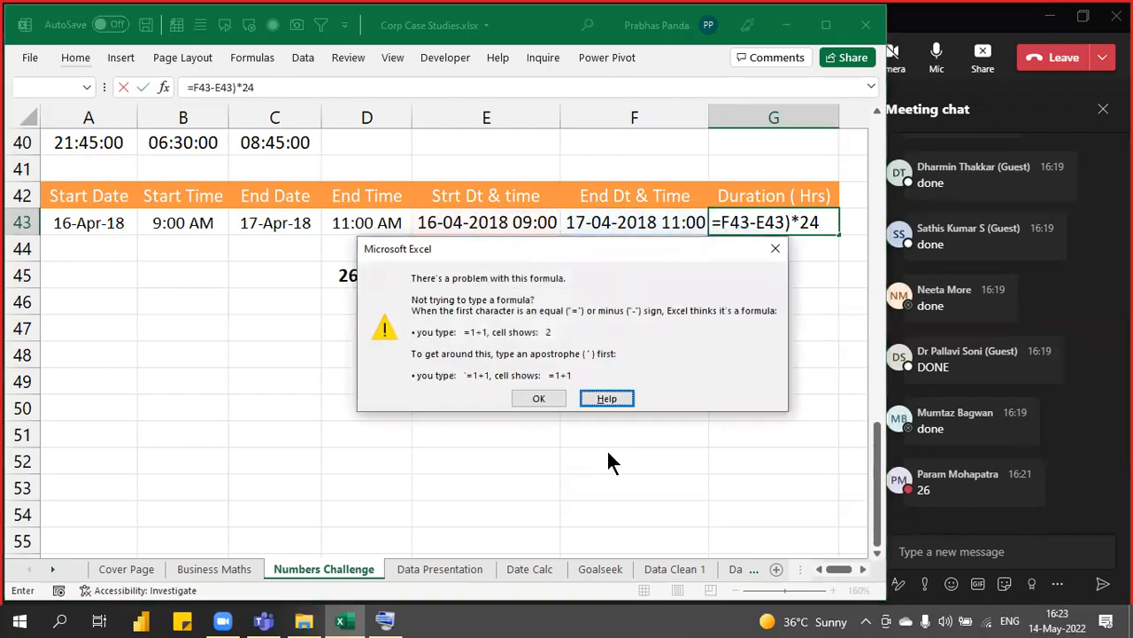
key(Return)
key(Left)
key(Left)
key(Left)
key(Left)
key(Left)
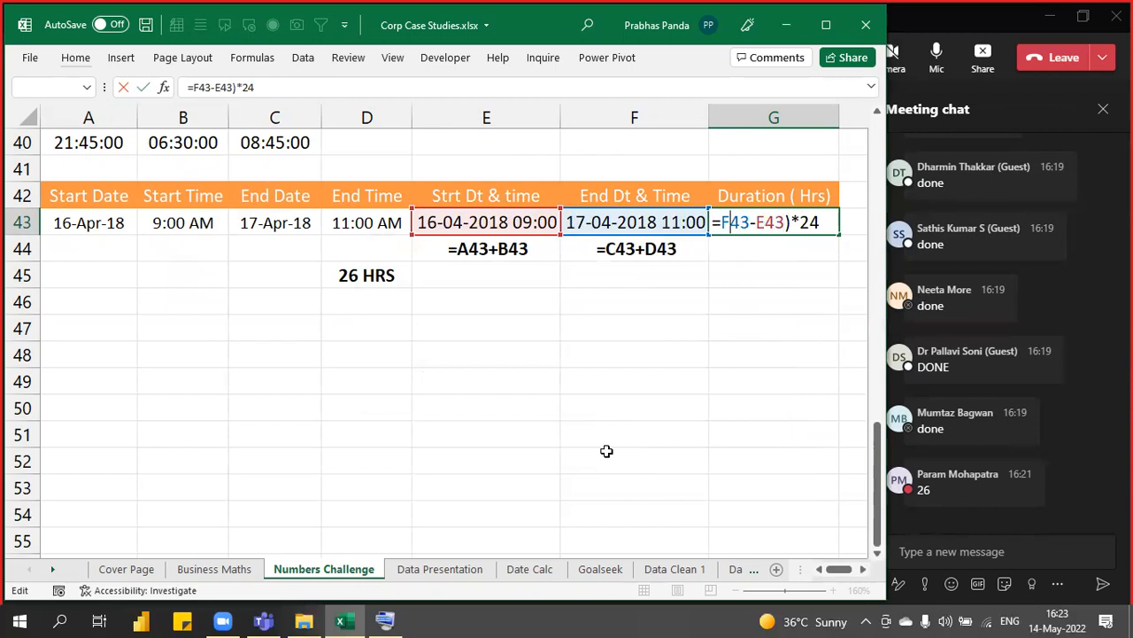
text(()
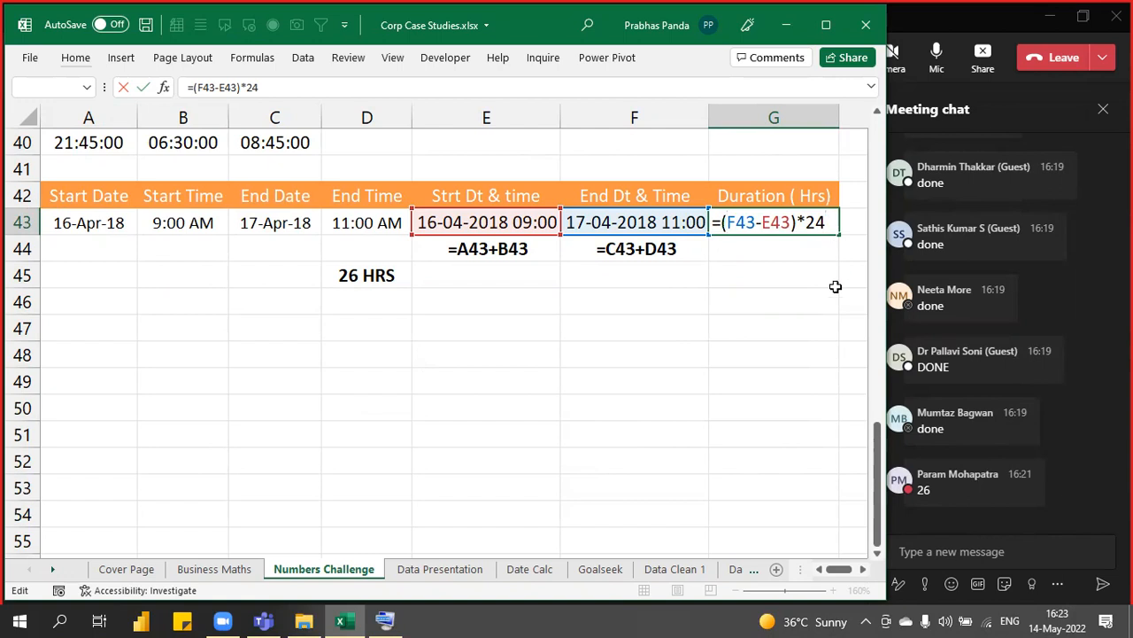
text(*60)
key(BackSpace)
key(BackSpace)
key(BackSpace)
Commit the duration formula in G43 and make its result centred and bold
key(Return)
key(Up)
key(alt)
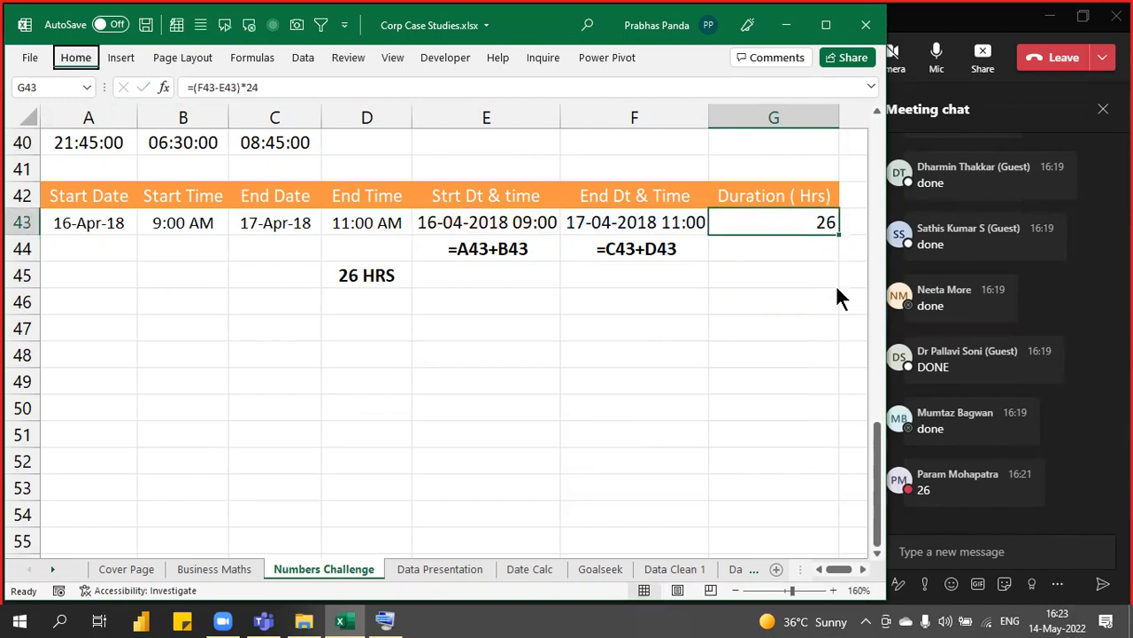
key(h)
key(a)
key(c)
key(ctrl+b)
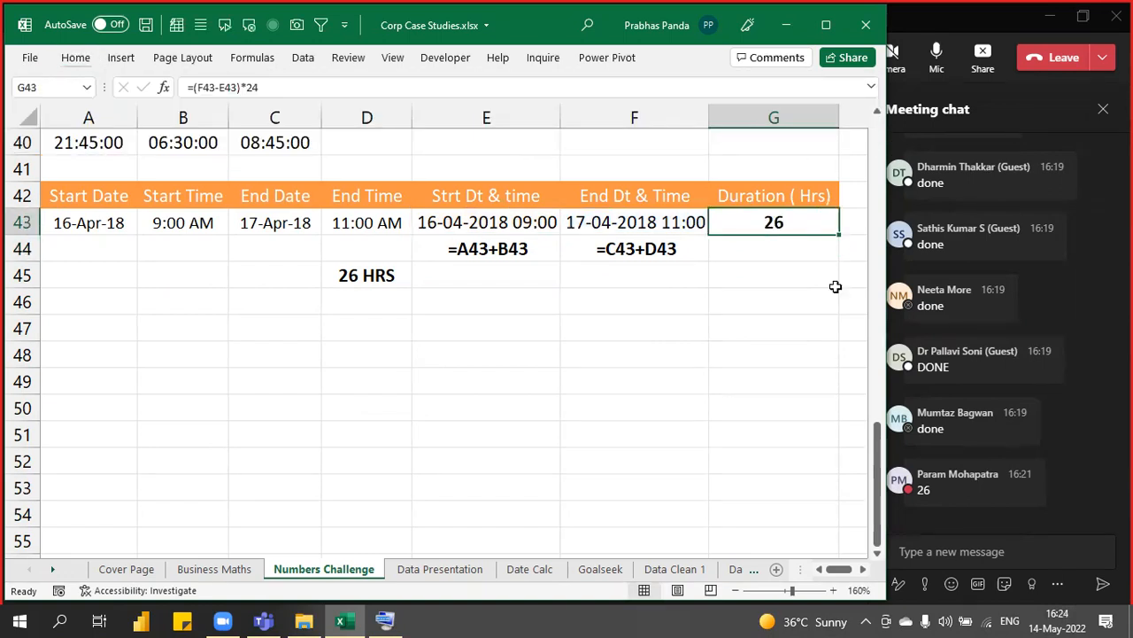
Copy the G43 formula into G44 as the text =(F43-E43)*24
key(F2)
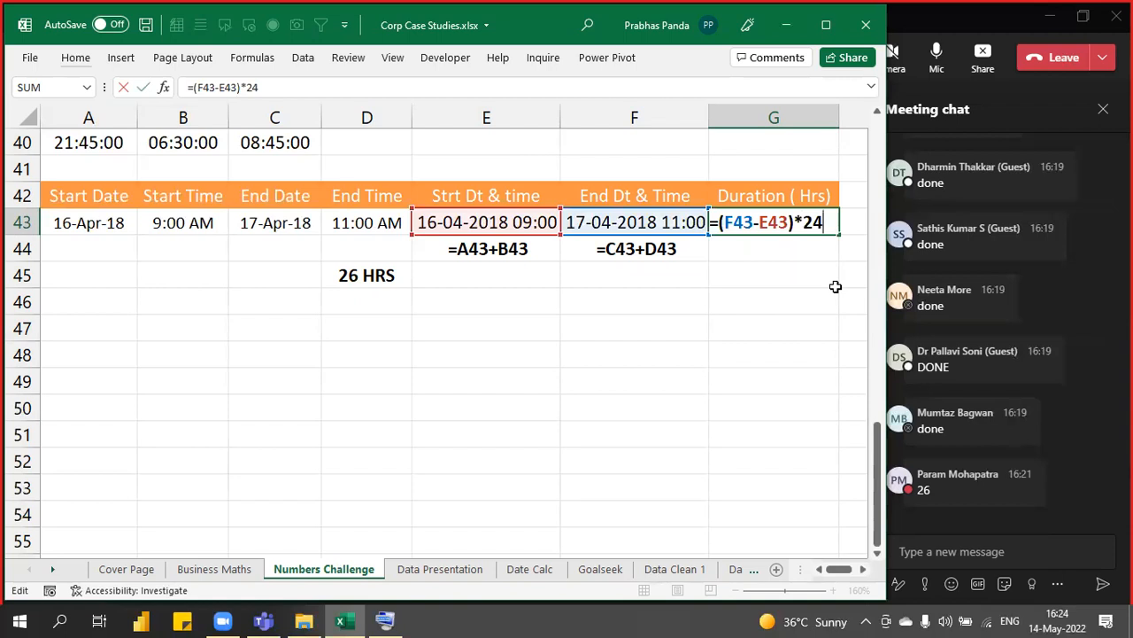
key(Escape)
key(Down)
key(Down)
key(Up)
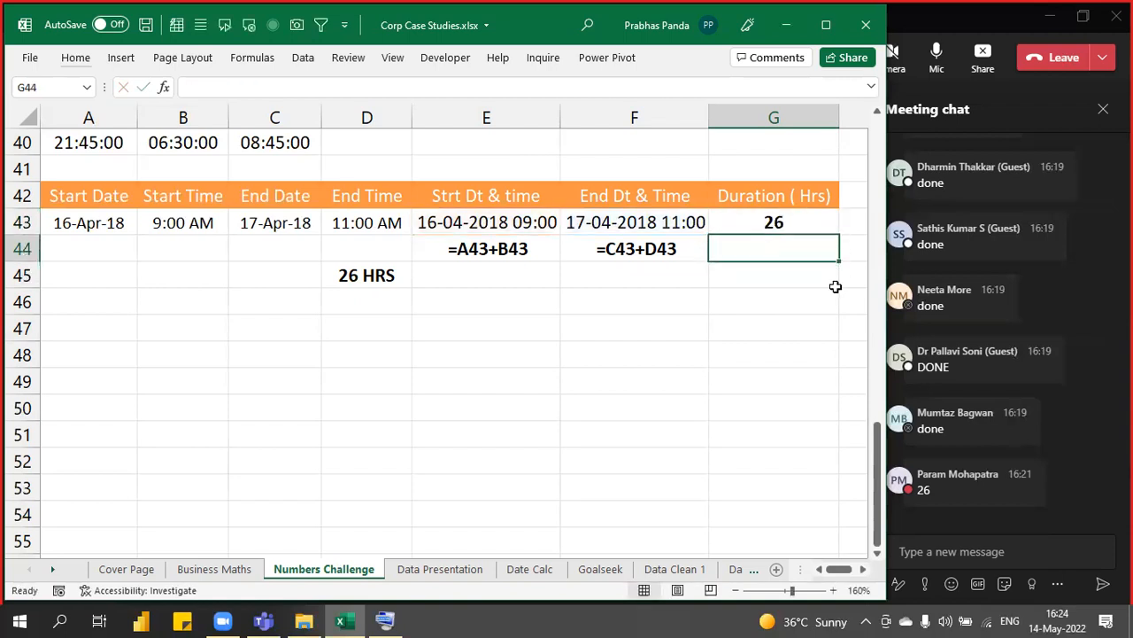
key(ctrl+v)
key(Return)
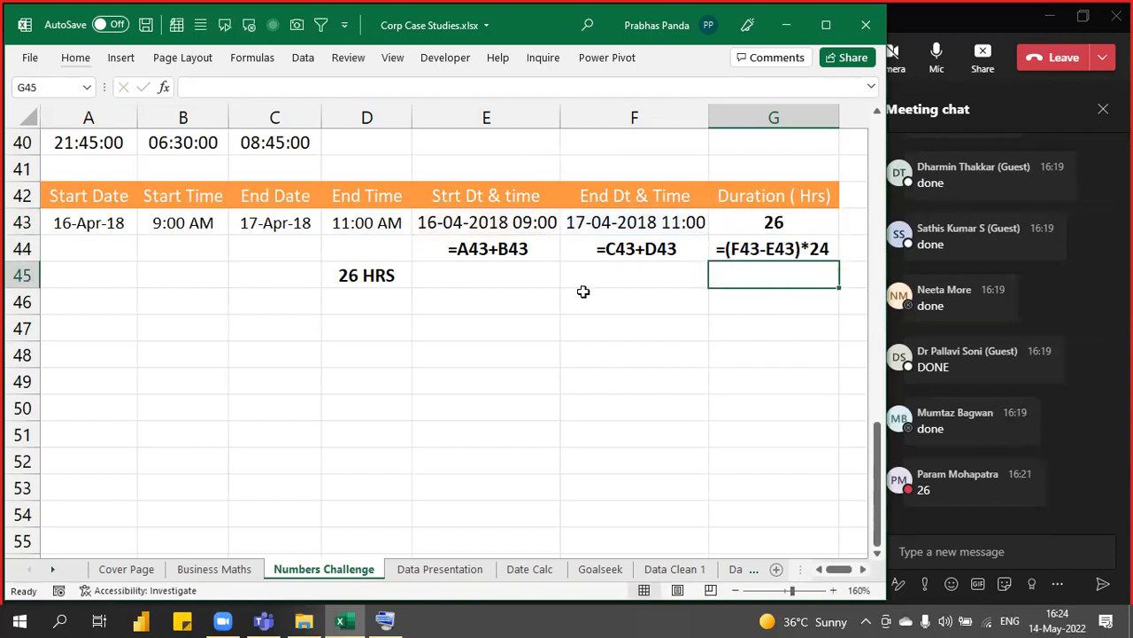
click(531, 117)
click(664, 114)
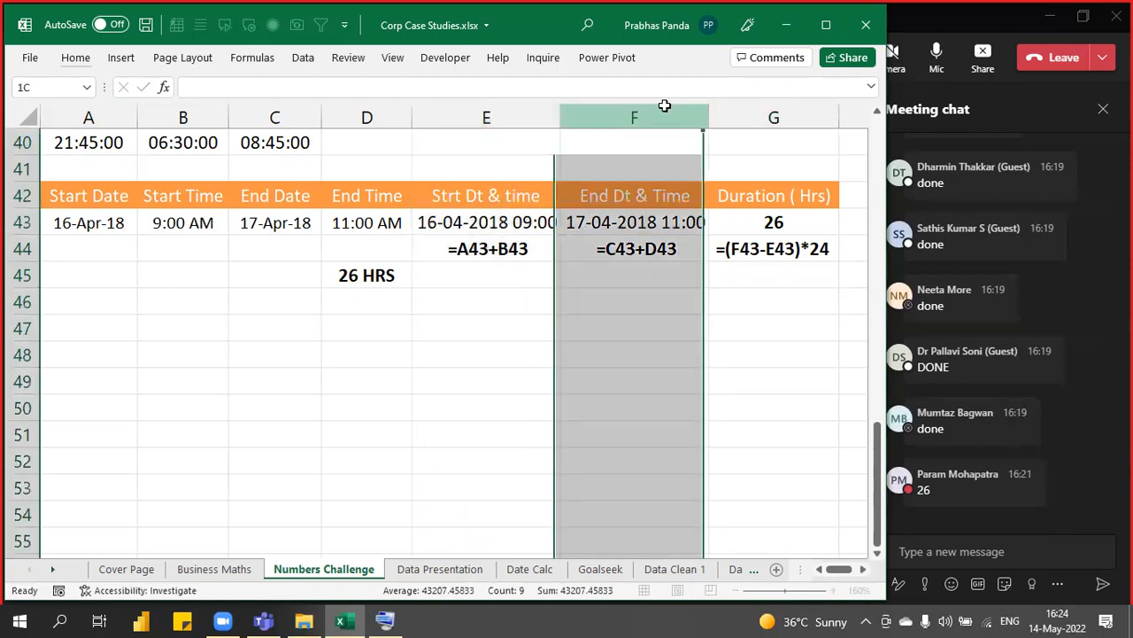
click(508, 109)
shift+click(732, 122)
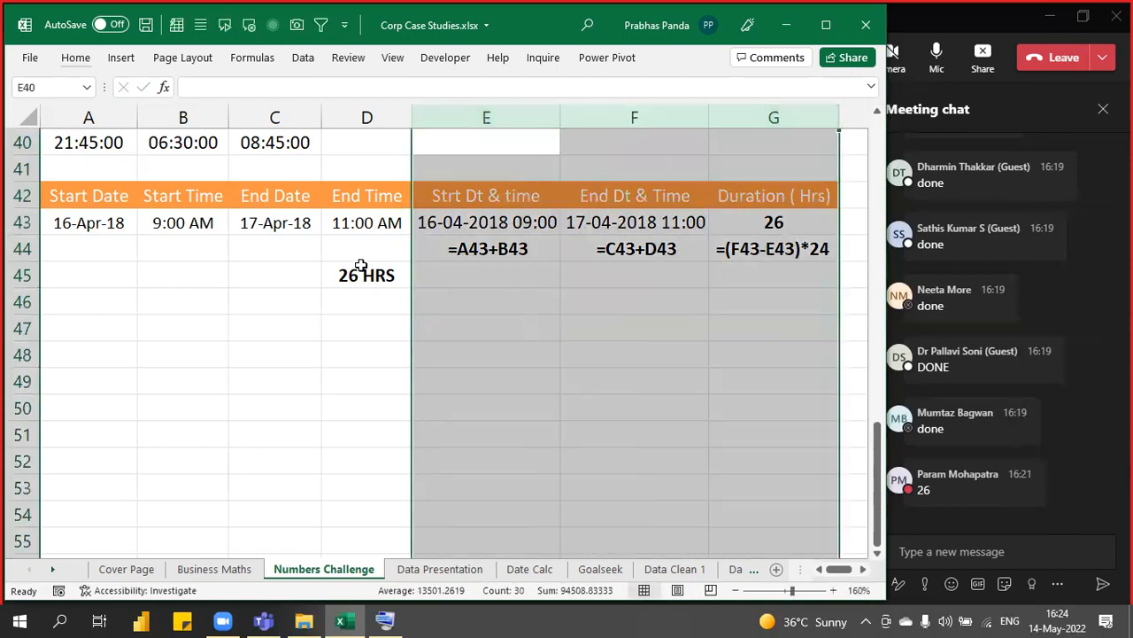
click(480, 297)
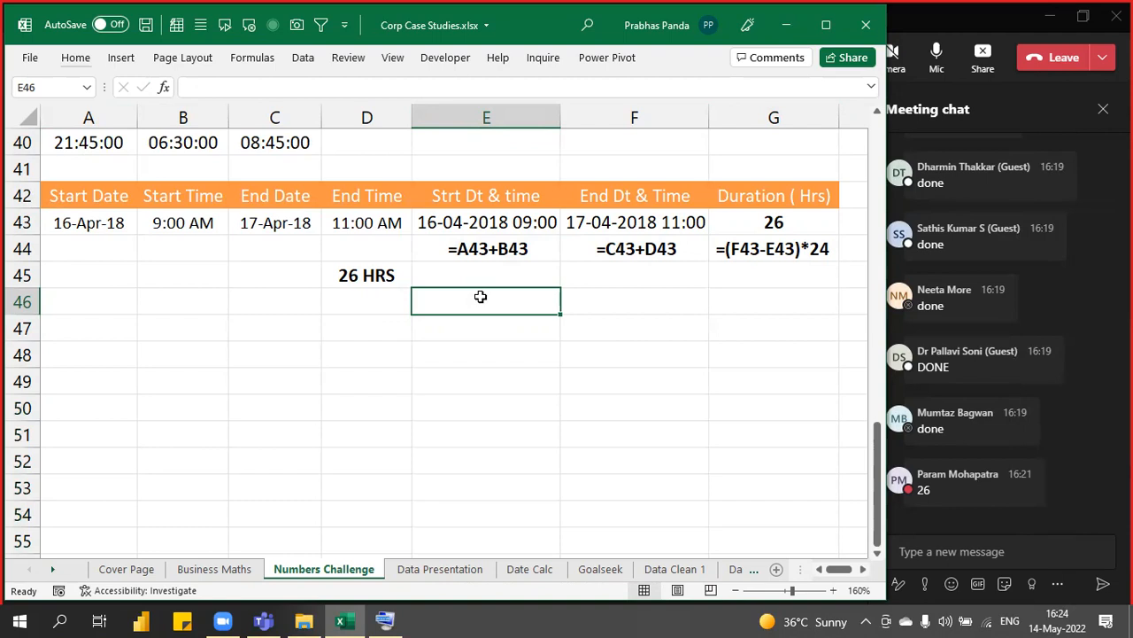
Clear the combined start and end date-time formulas from E43:F43
key(Up)
key(Up)
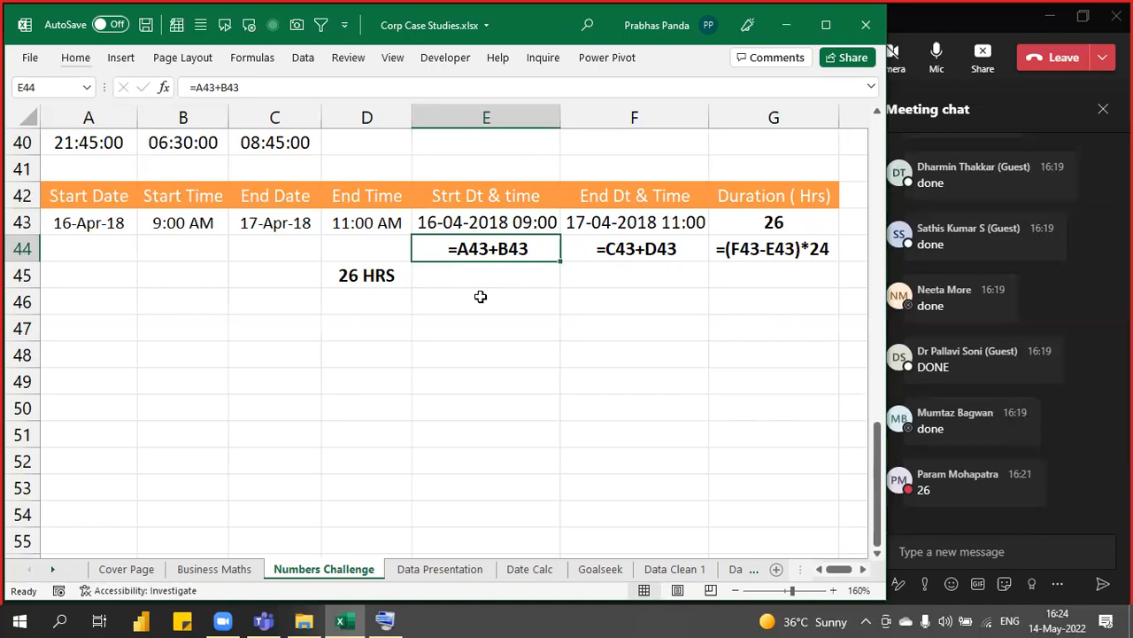
key(Up)
key(shift+Right)
key(Delete)
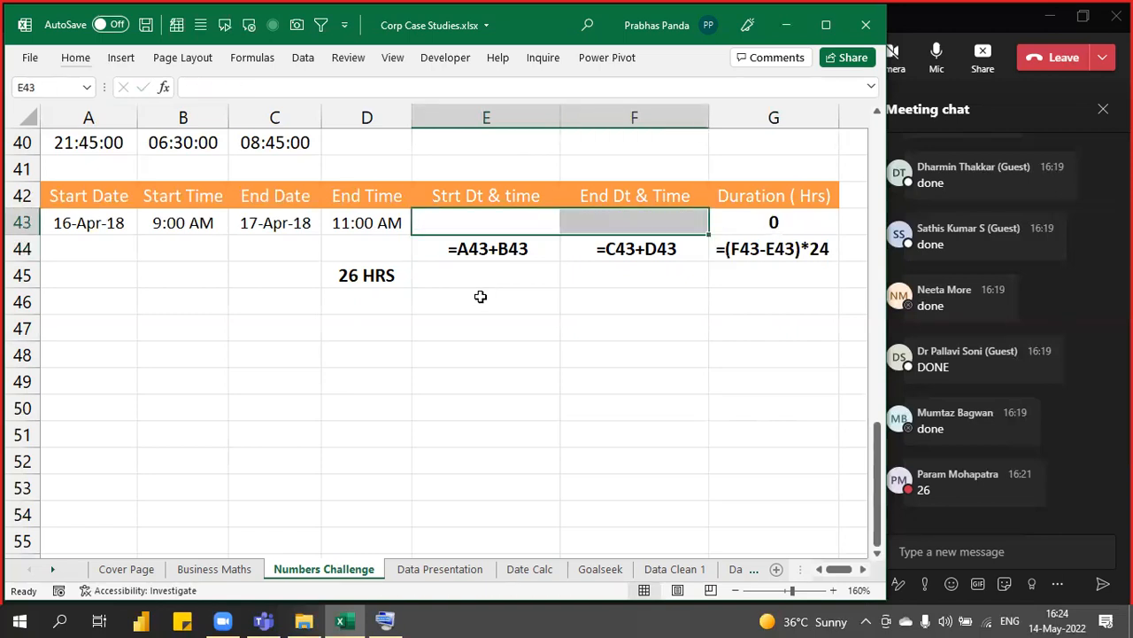
Re-enter =A43+B43 in E43 under Strt Dt & time
key(Down)
key(Up)
key(Left)
key(Right)
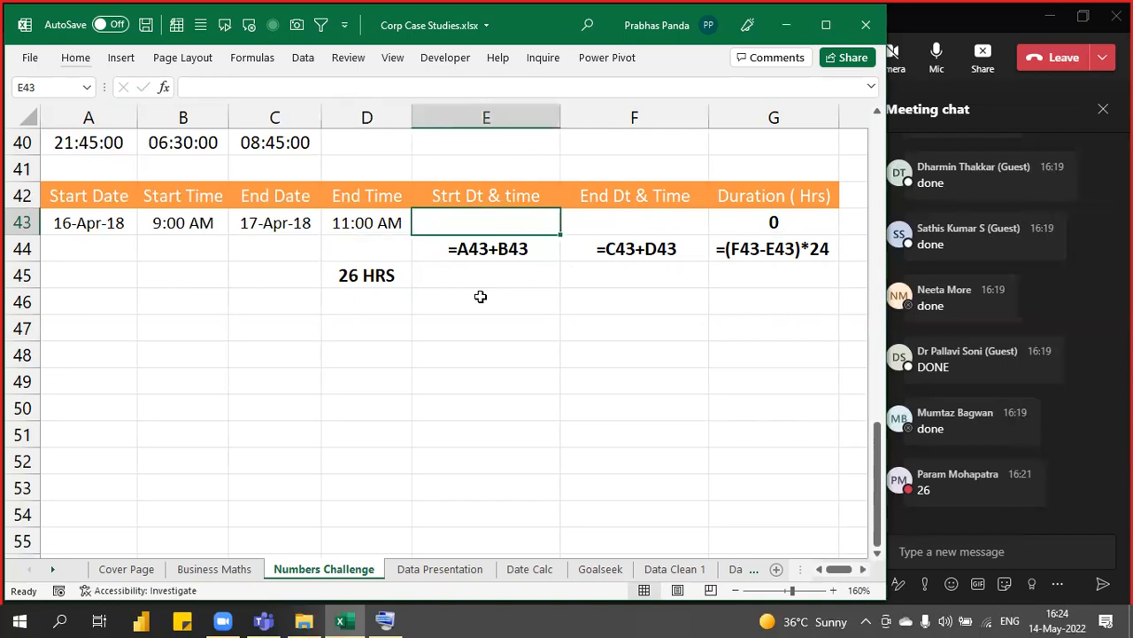
text(=)
key(Left)
key(Left)
key(Left)
key(Left)
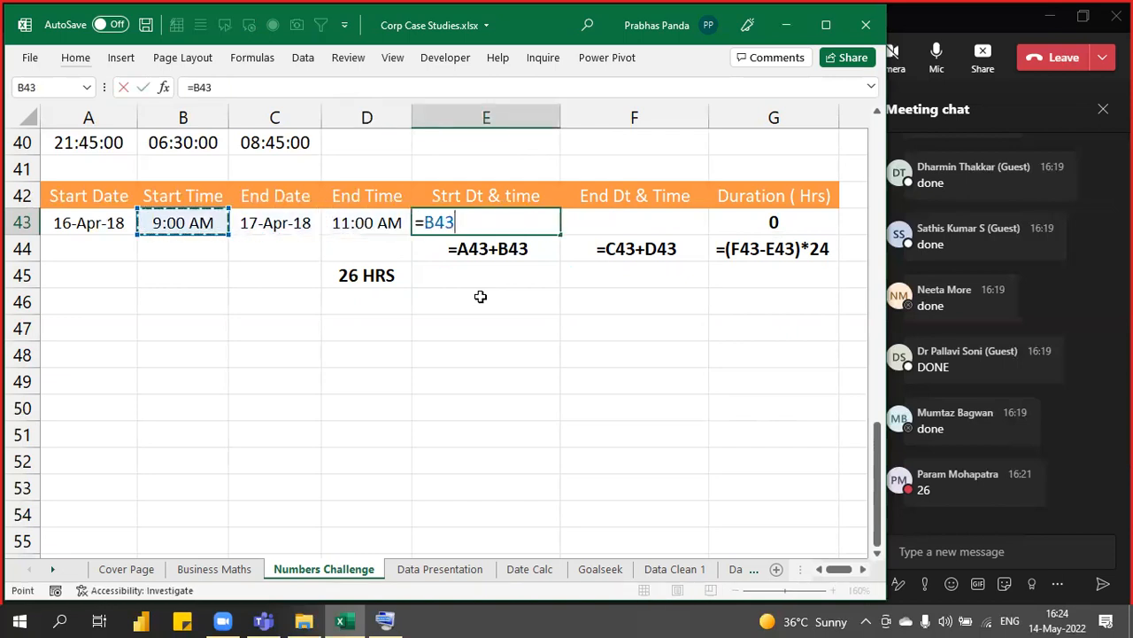
text(+)
key(Left)
key(Left)
key(Left)
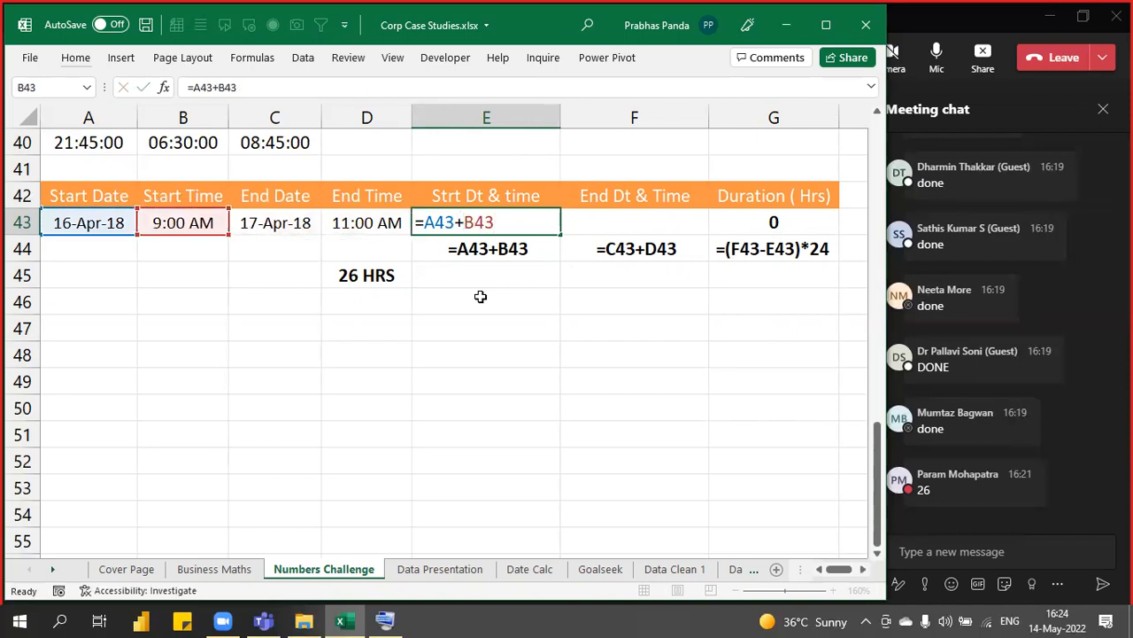
key(Return)
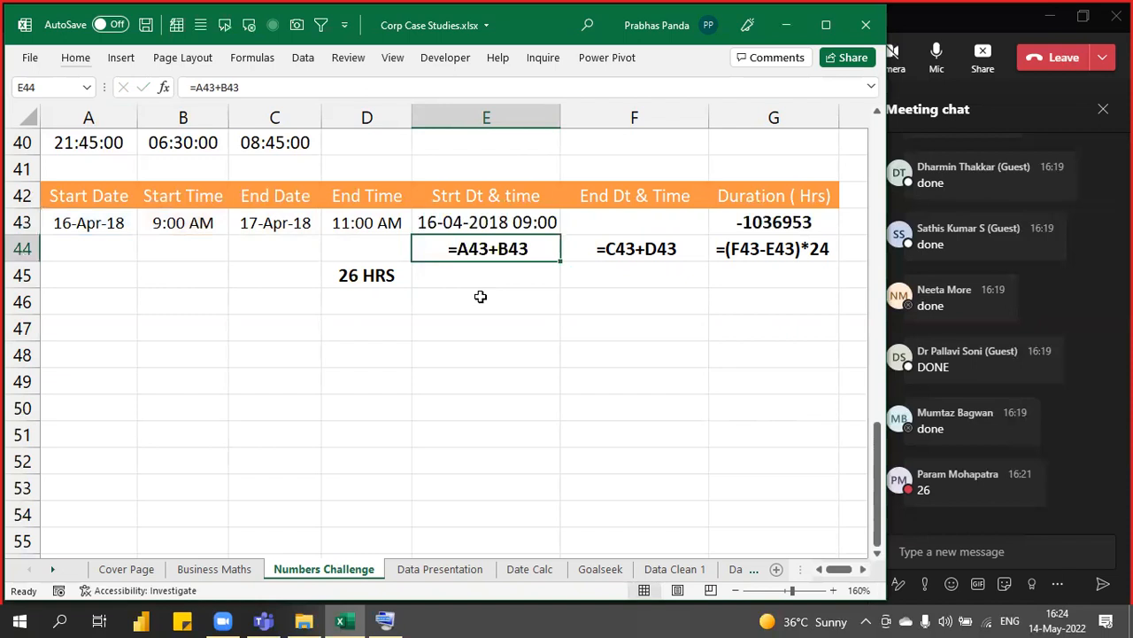
Enter =C43+D43 in F43 under End Dt & Time
key(Up)
key(Right)
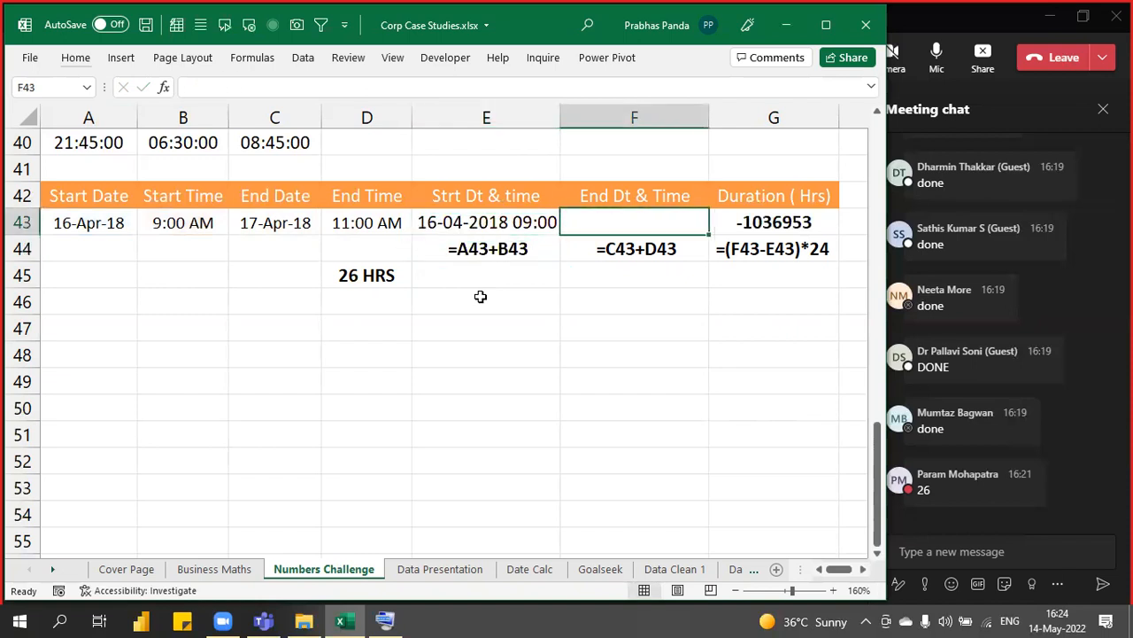
text(=)
key(Left)
key(Left)
key(Left)
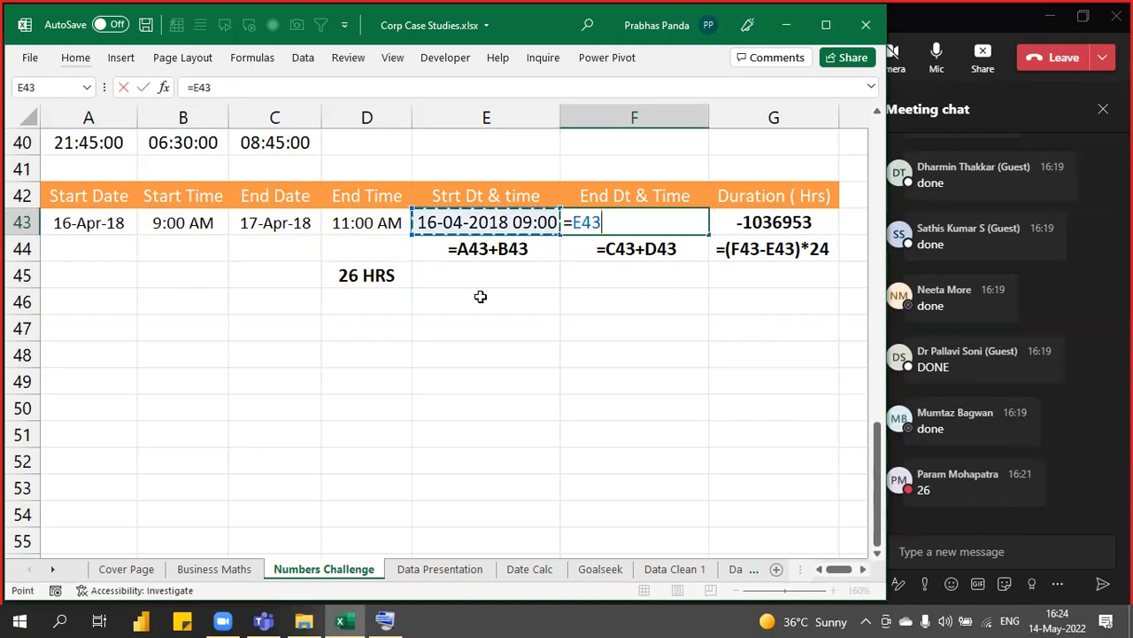
text(+)
key(Left)
key(Left)
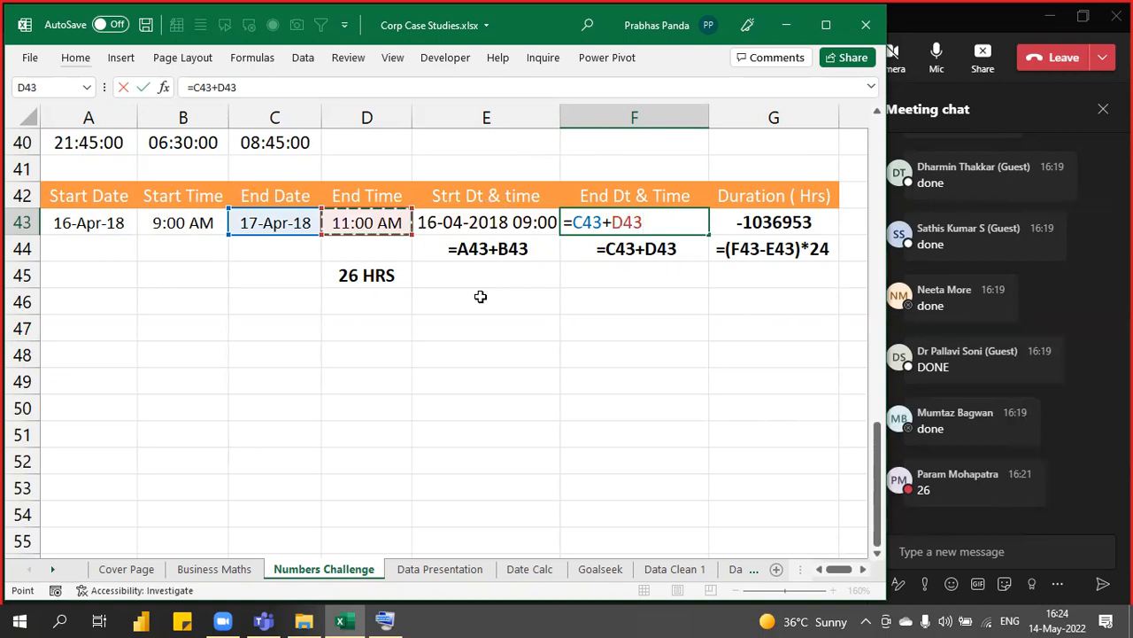
key(Return)
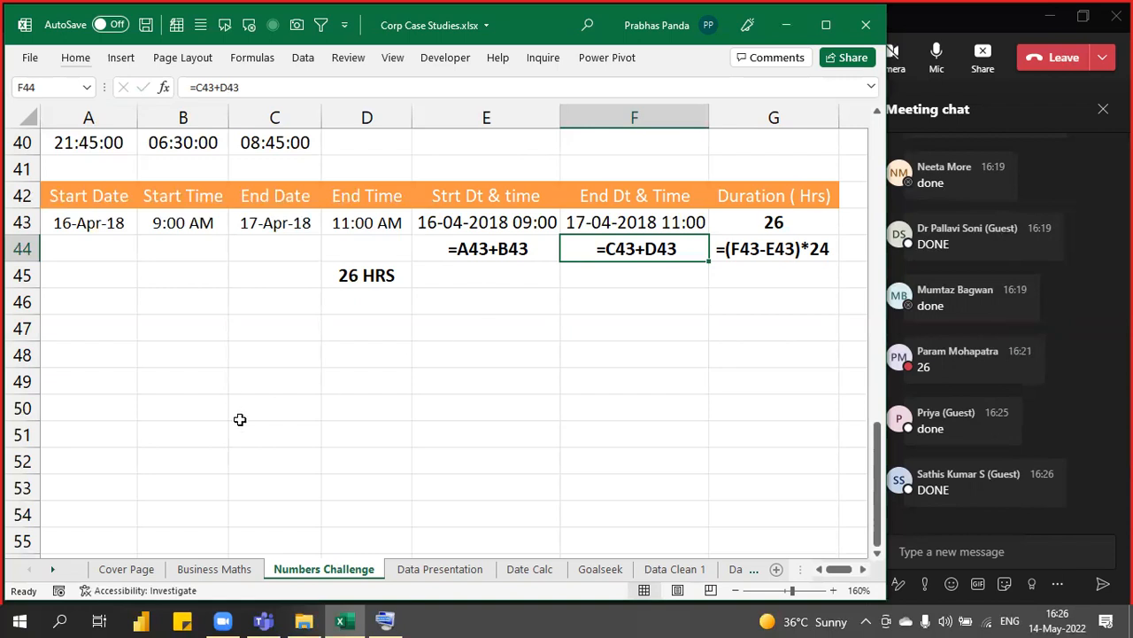
Widen column D on Numbers Challenge so the Holidays dates fit, and go to the Data Presentation sheet
scroll(318, 451, up, 13)
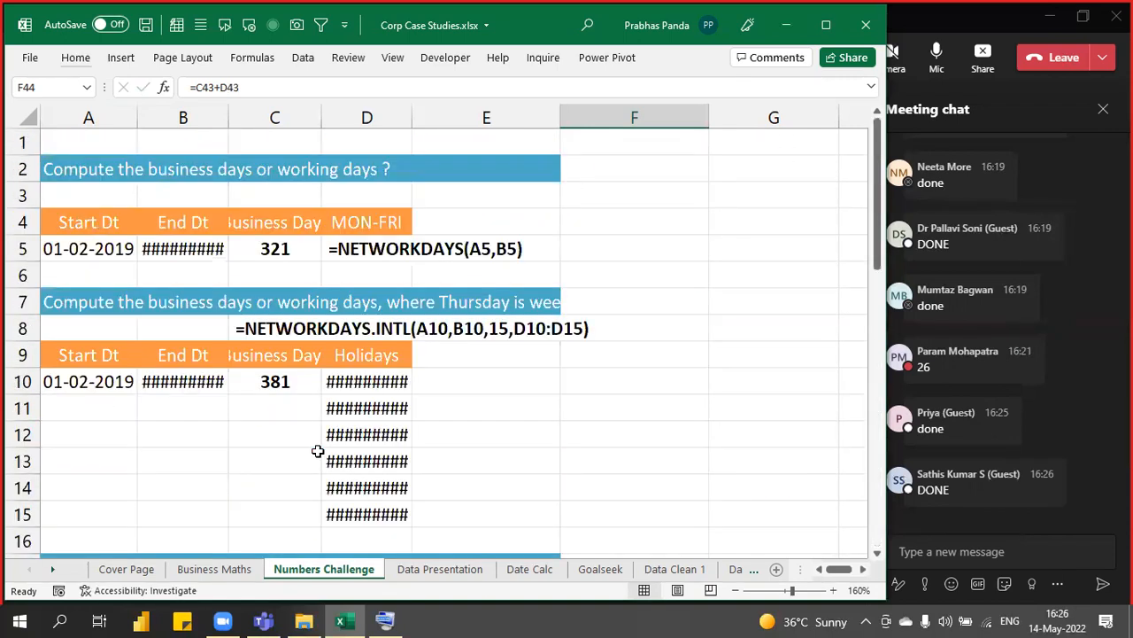
drag(412, 117, 438, 117)
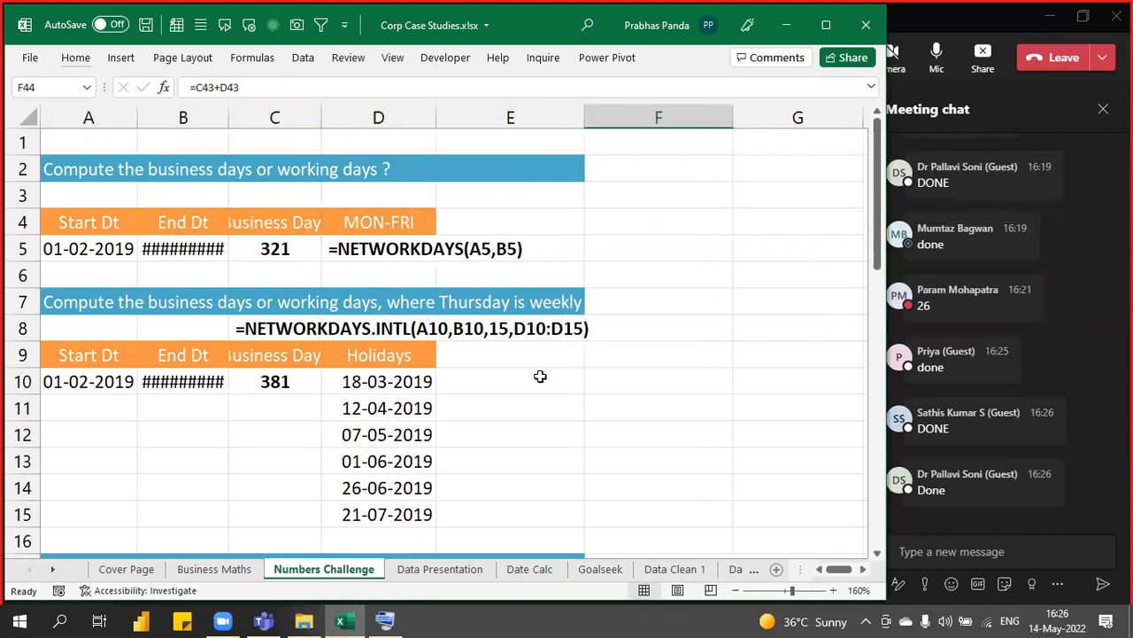
key(ctrl+Page_Down)
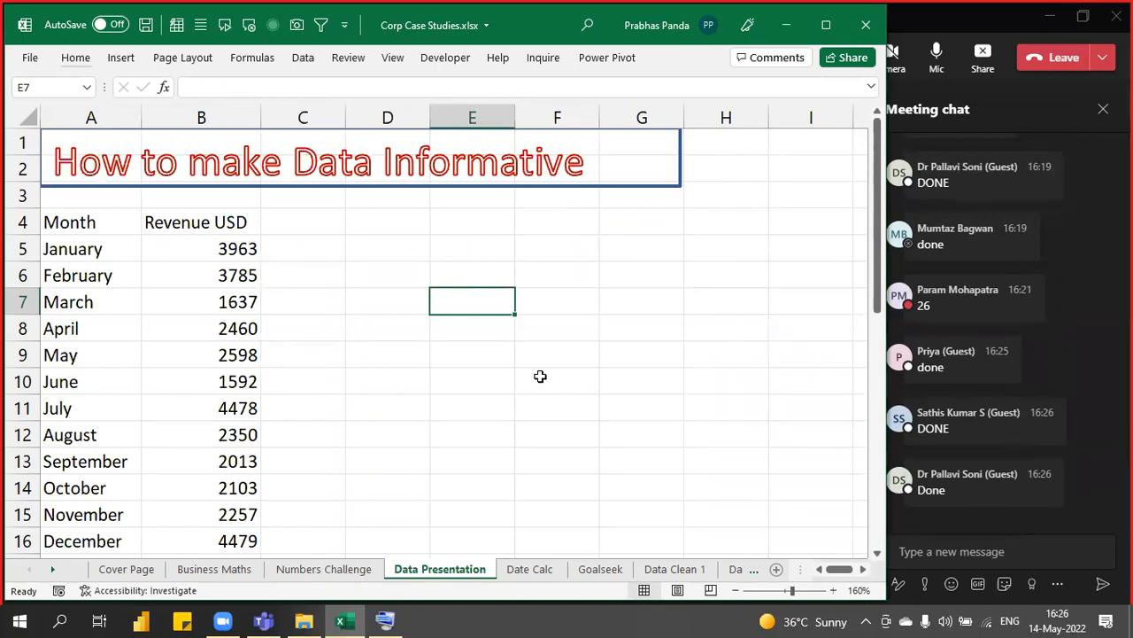
Switch to Microsoft Teams and post "04:40 PM WE WILL RESUME OUR SESSION" in the meeting chat
click(968, 536)
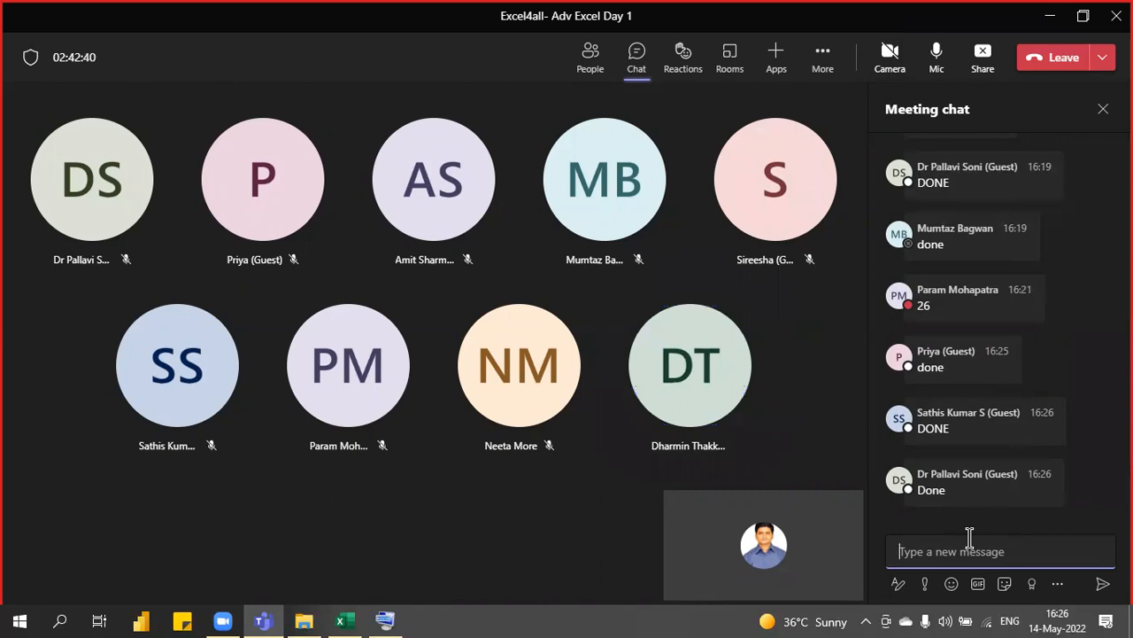
text(04:40 pm)
key(BackSpace)
key(BackSpace)
key(BackSpace)
text(PM WE WILL RESUM)
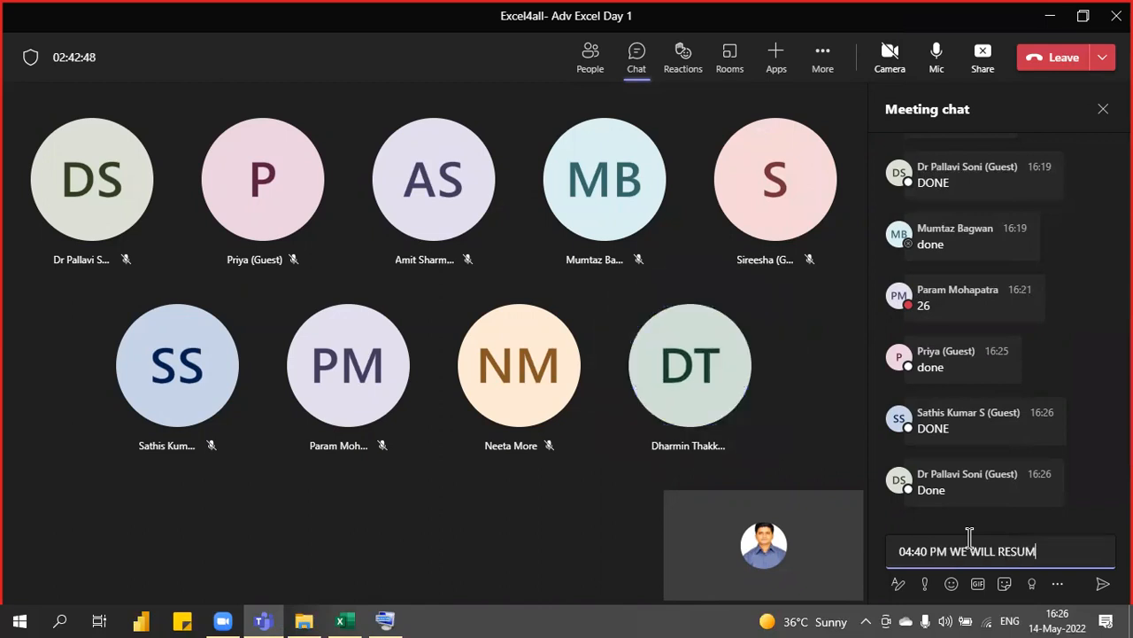
text(E OUR SESSION)
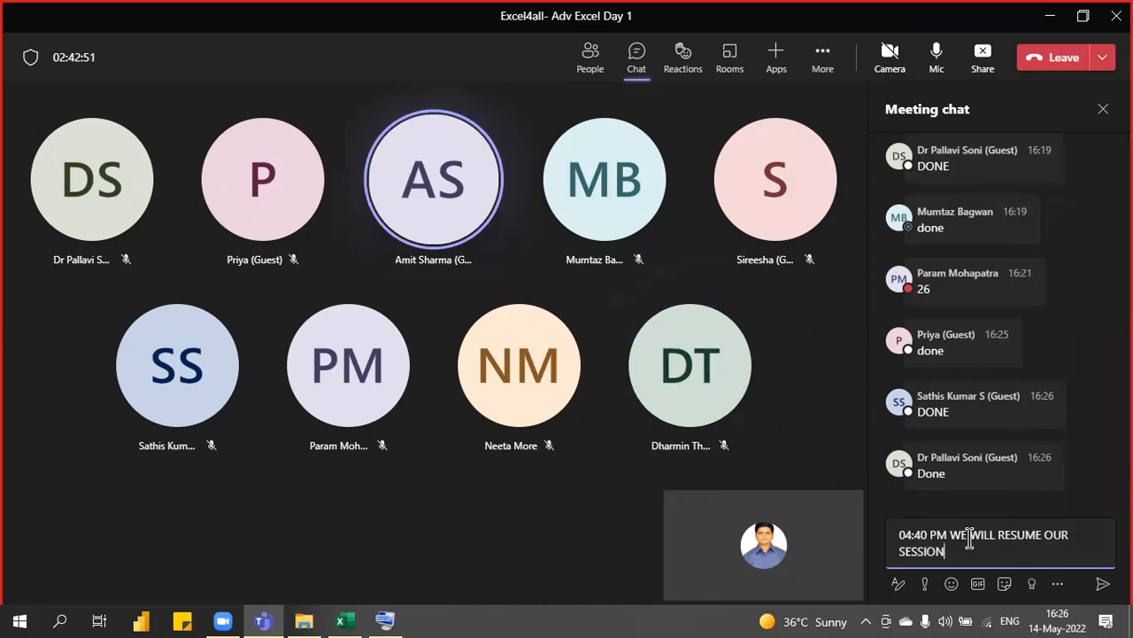
key(Return)
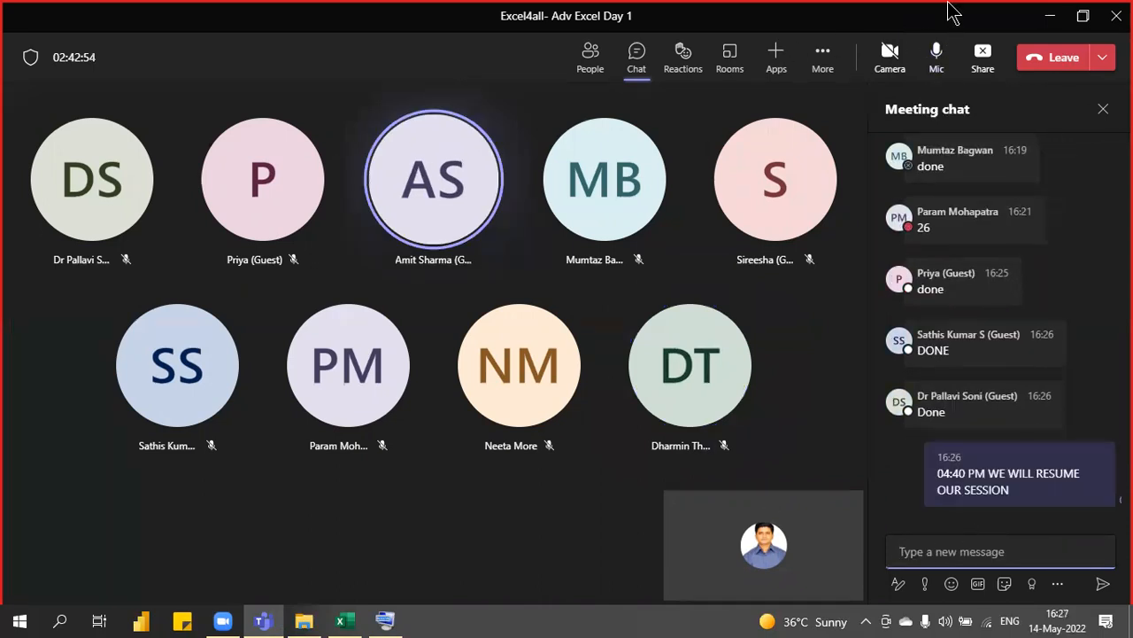
Stop the meeting's screen sharing for the break and unmute the microphone on return
mouse_move(949, 4)
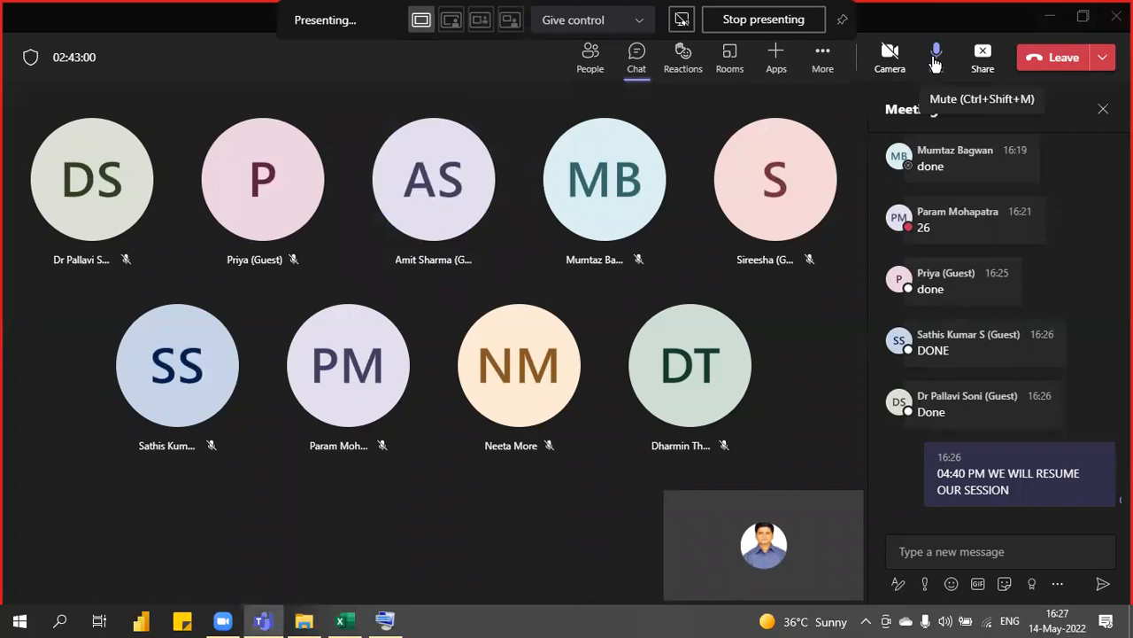
click(982, 55)
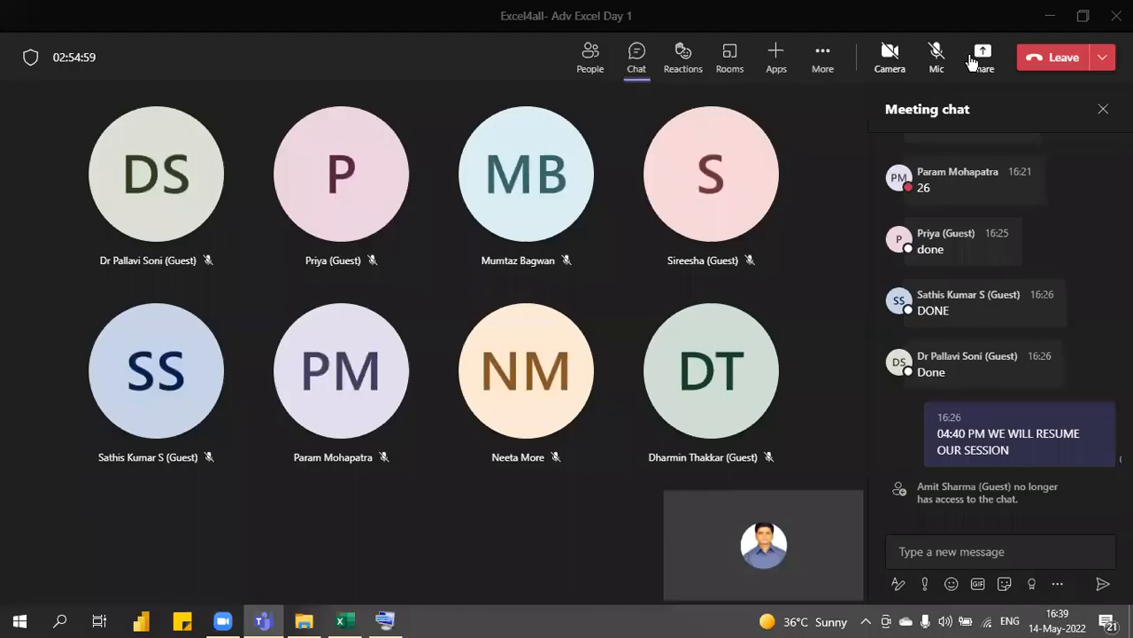
click(936, 53)
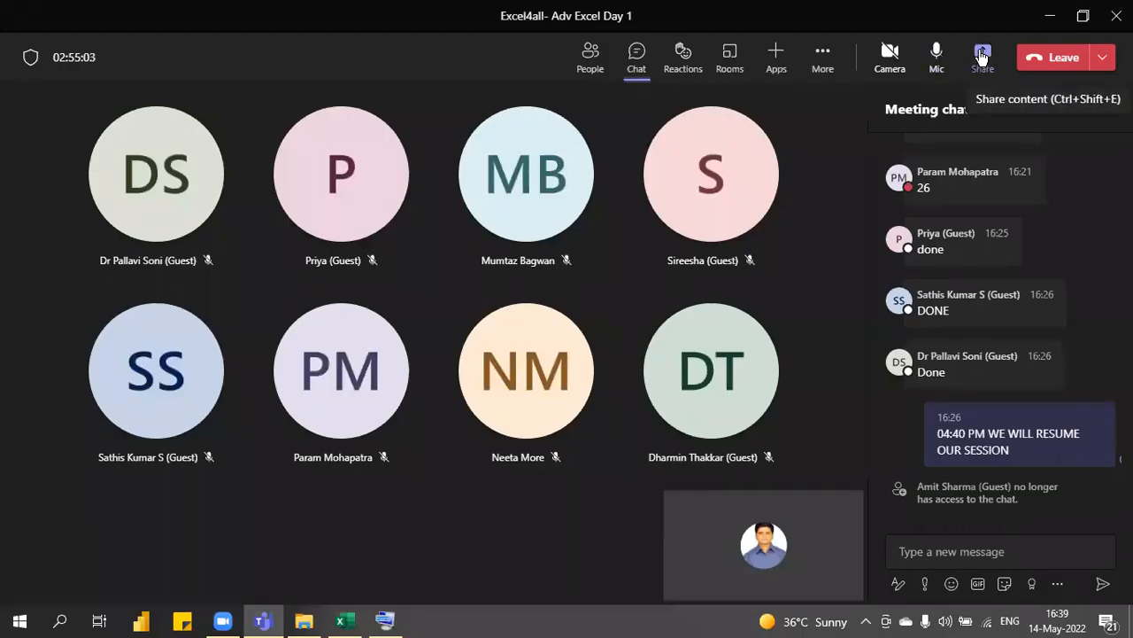
Share the screen again in the meeting and return to the Corp Case Studies workbook in Excel
click(981, 56)
click(837, 252)
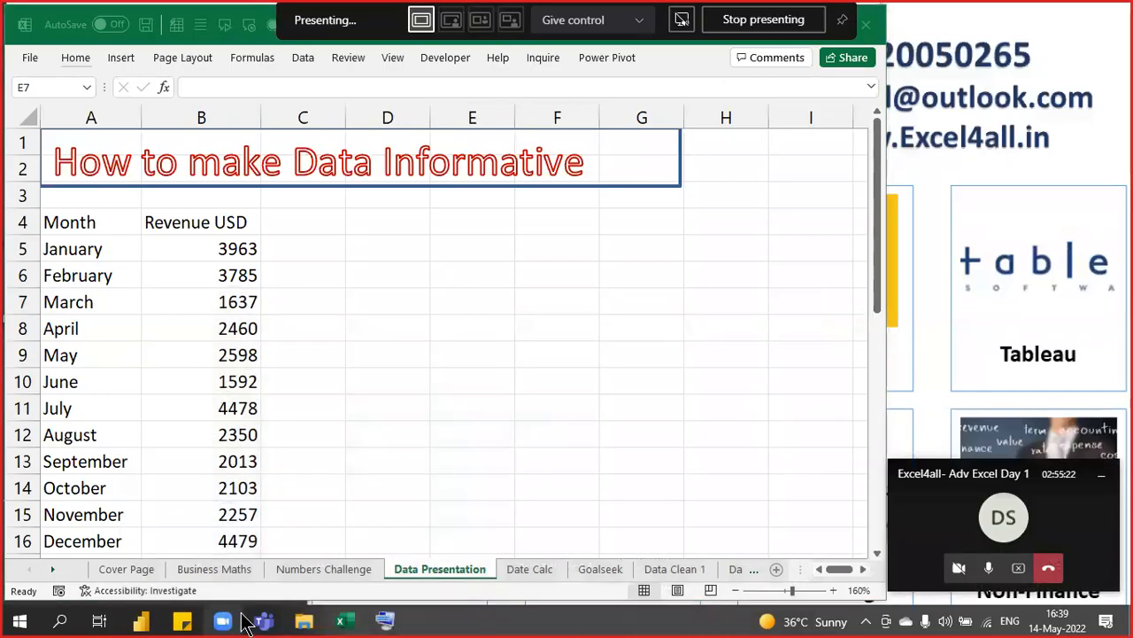
click(264, 620)
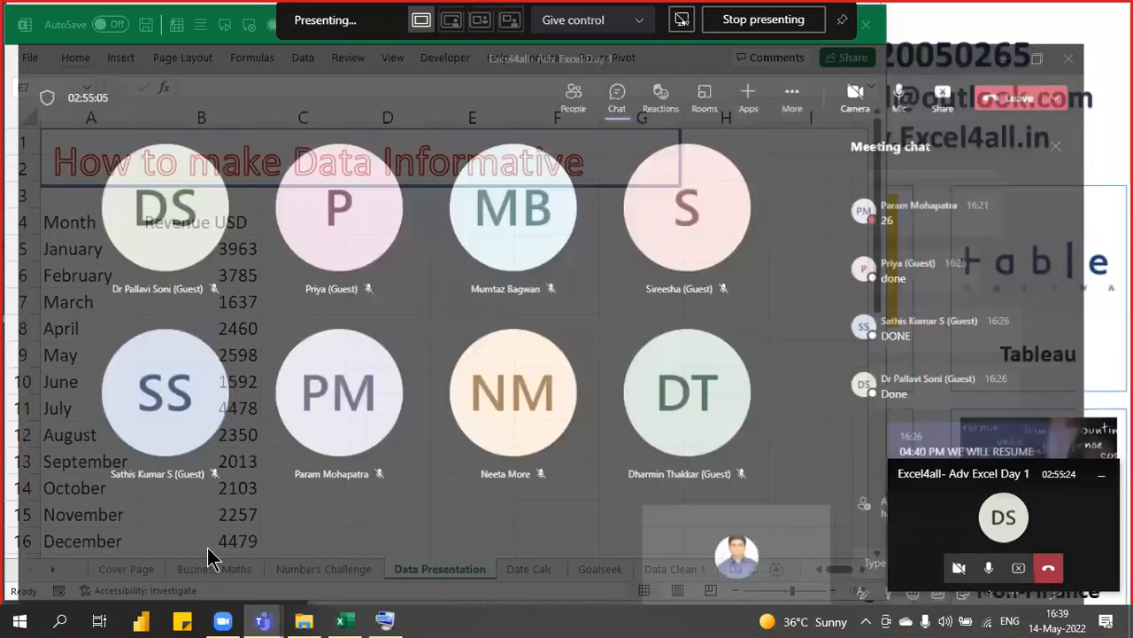
click(344, 621)
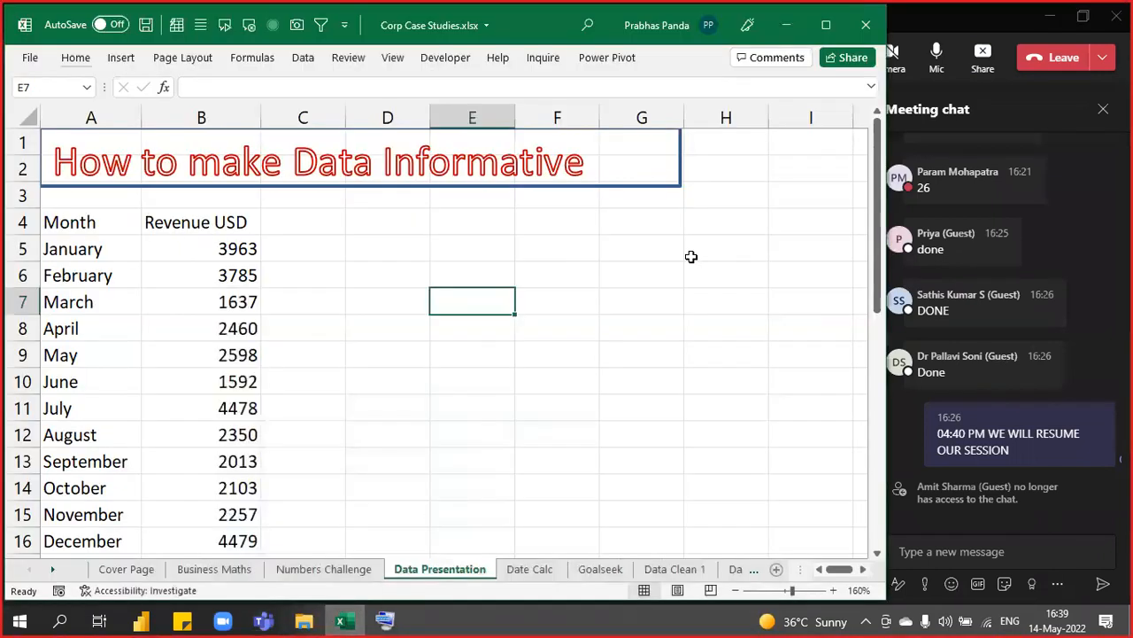
Narrow the "How to make Data Informative" title rectangle so it ends just past its text
click(678, 151)
drag(678, 152, 616, 169)
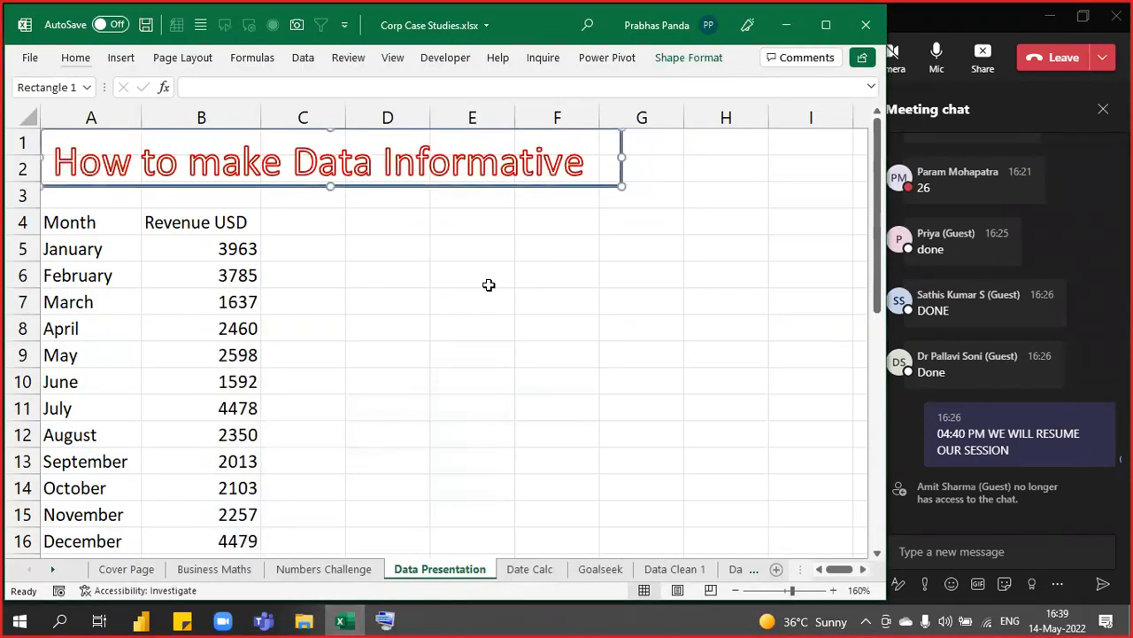
scroll(489, 285, down, 1)
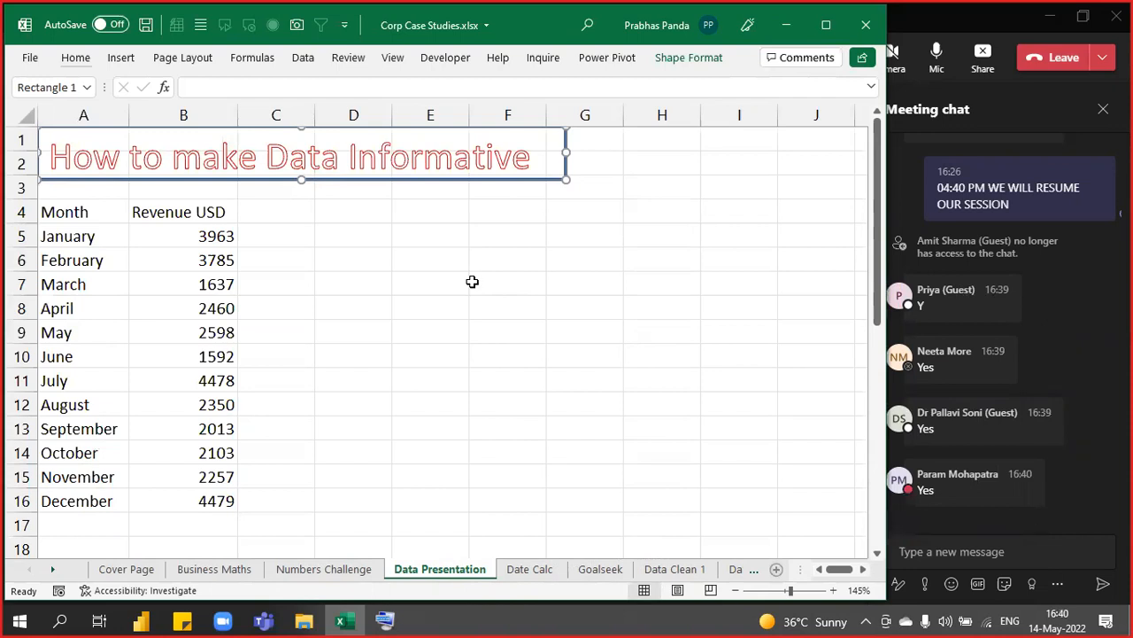
click(452, 561)
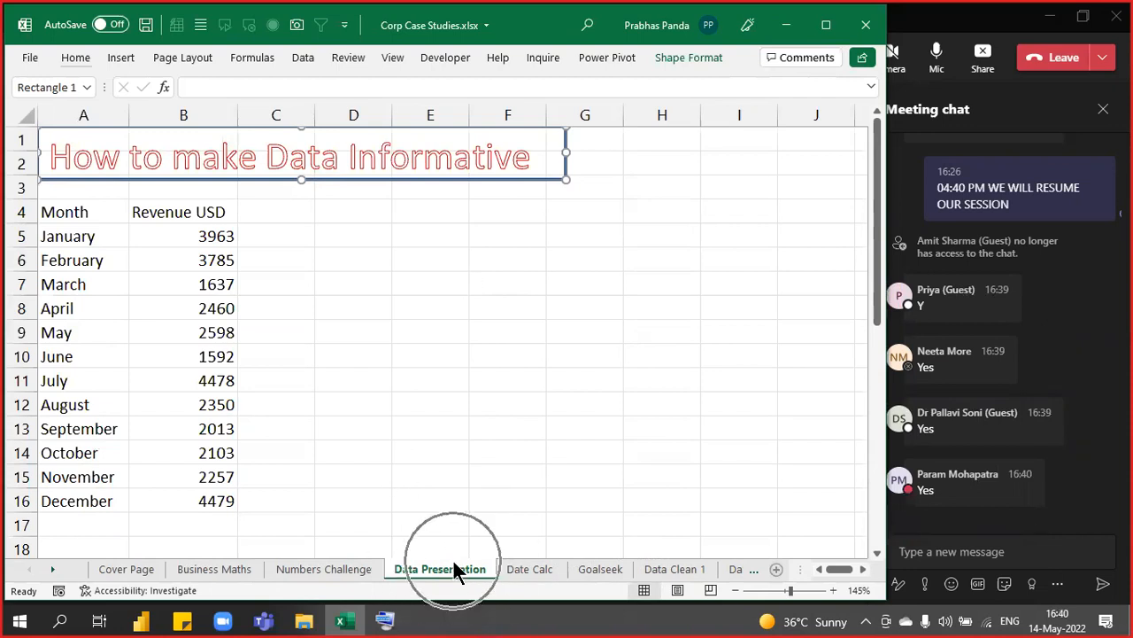
click(453, 563)
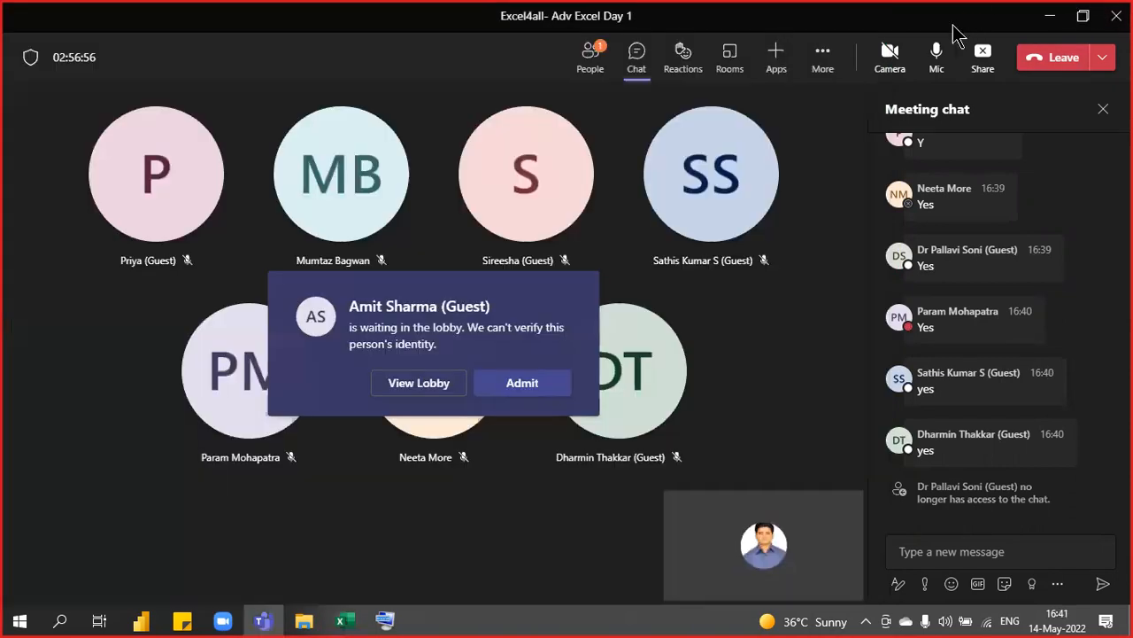
Admit the two guests waiting in the Teams meeting lobby and return to the Excel workbook
click(967, 26)
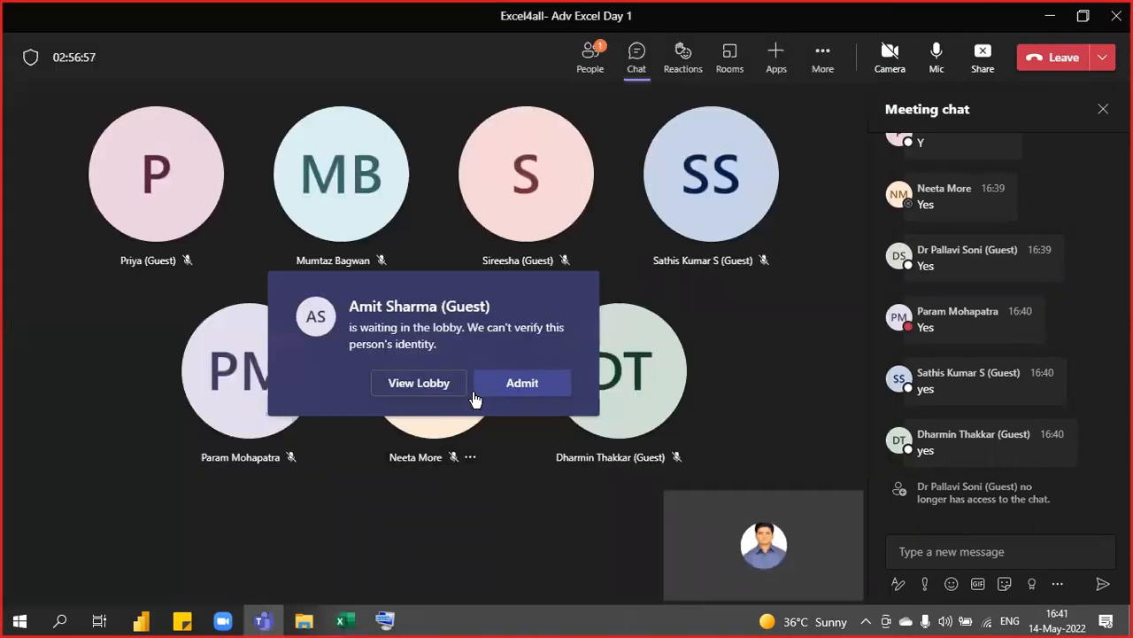
click(514, 382)
key(alt+Tab)
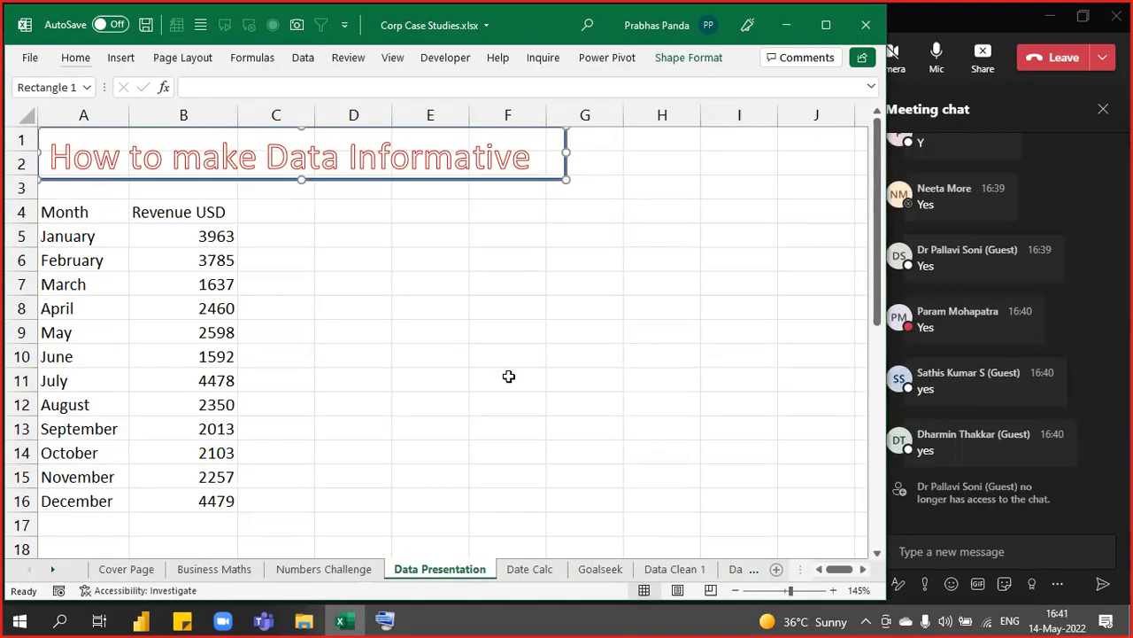
click(923, 34)
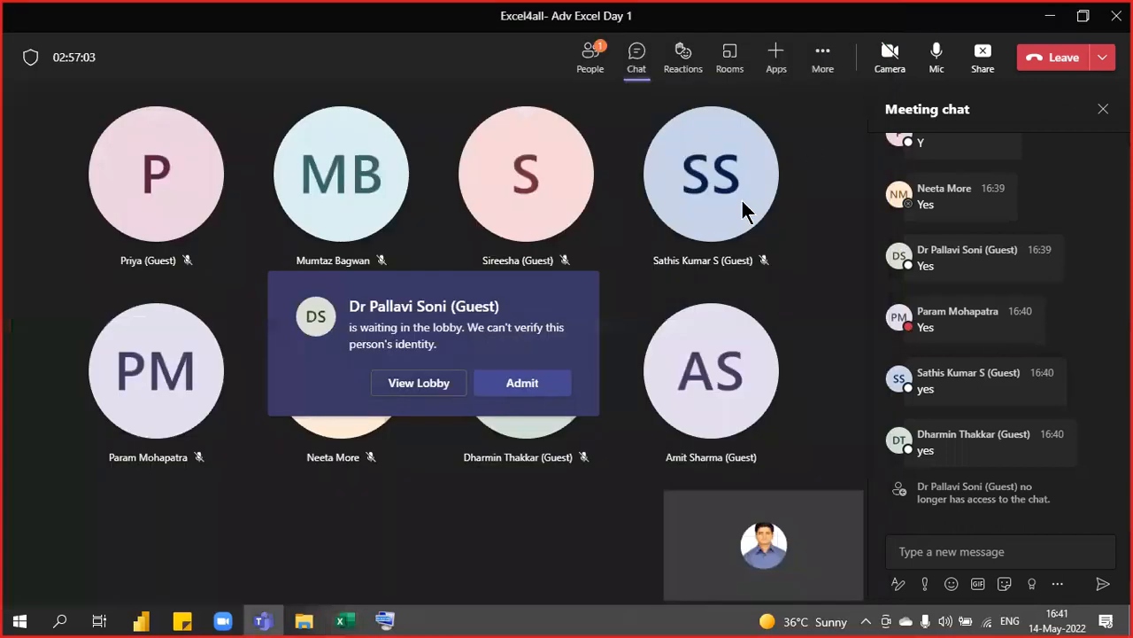
click(526, 383)
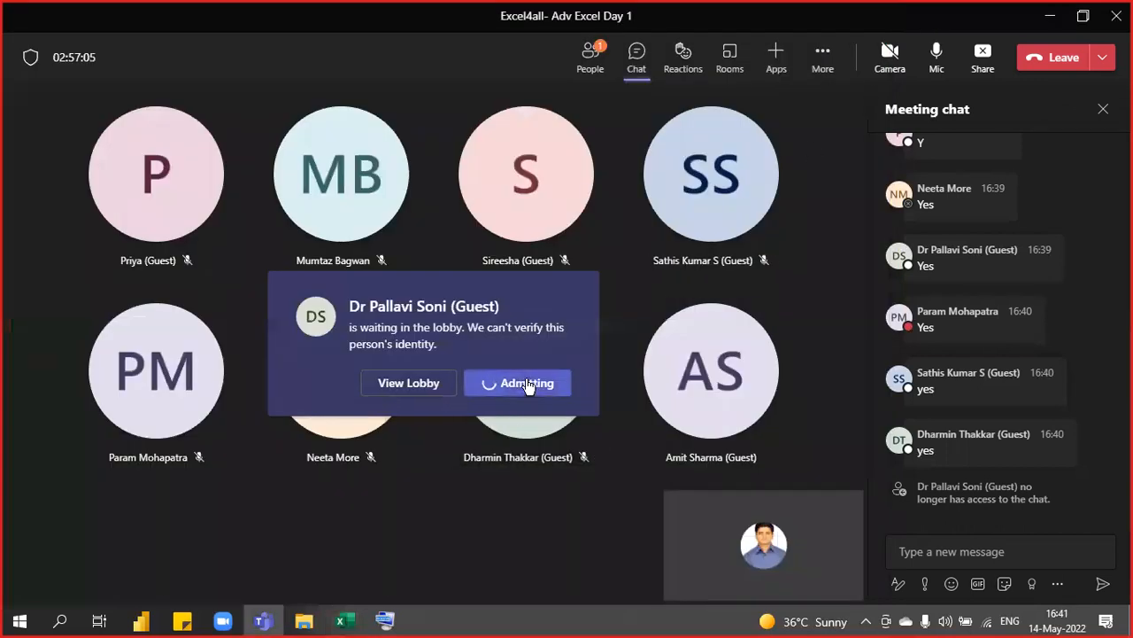
key(alt+Tab)
Examine the Month and Revenue USD table in A4:B16, focusing on the revenue values in B5:B16
click(260, 350)
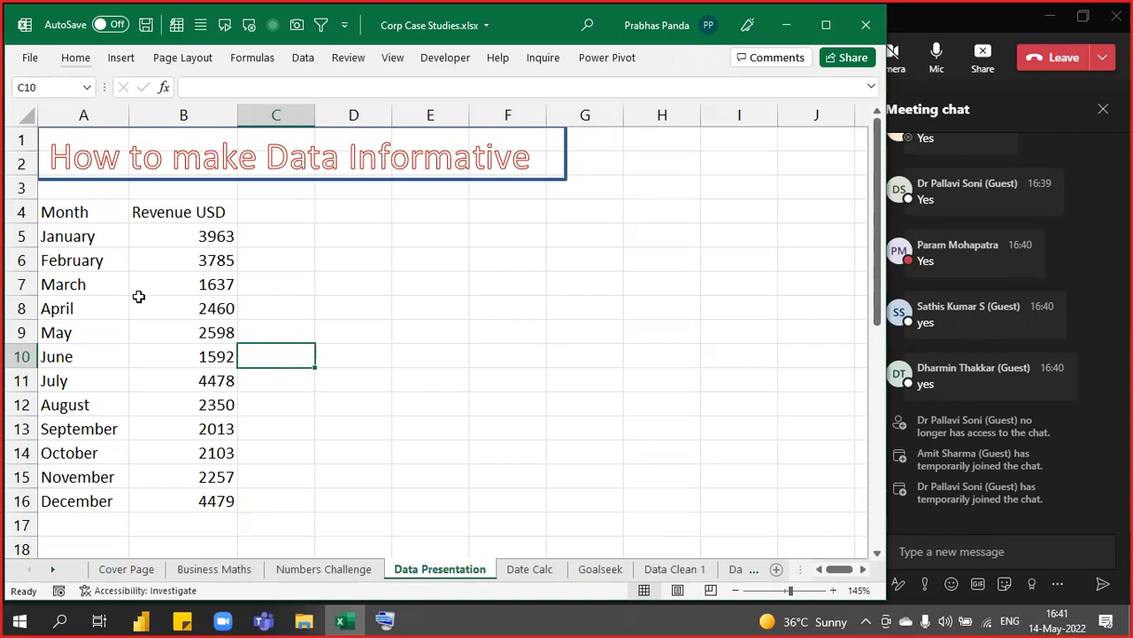
drag(81, 212, 141, 503)
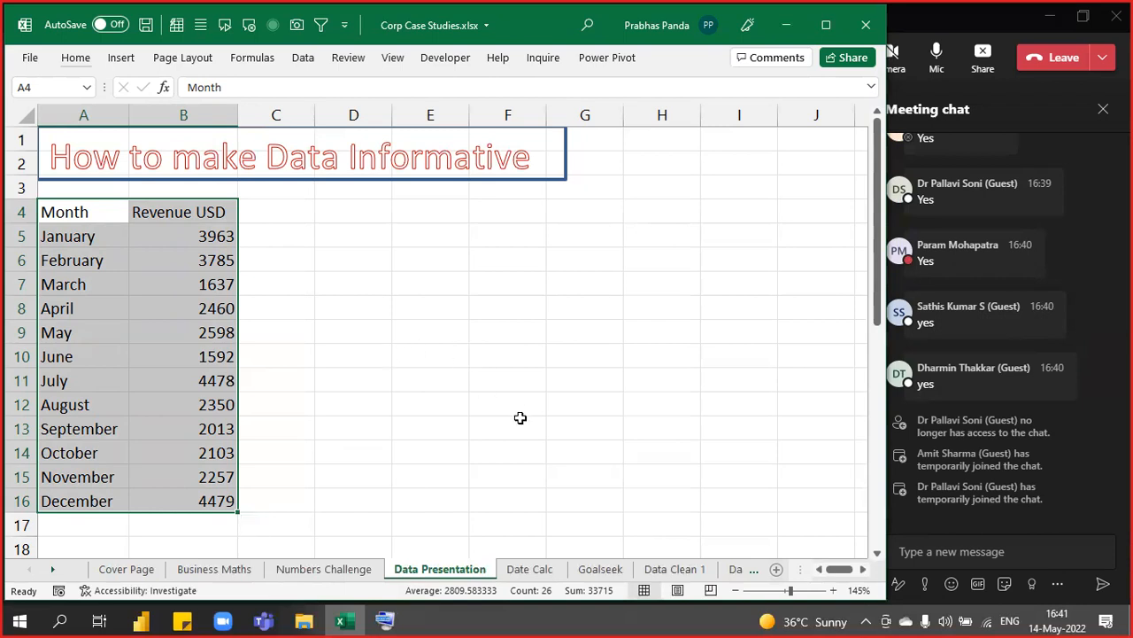
click(313, 290)
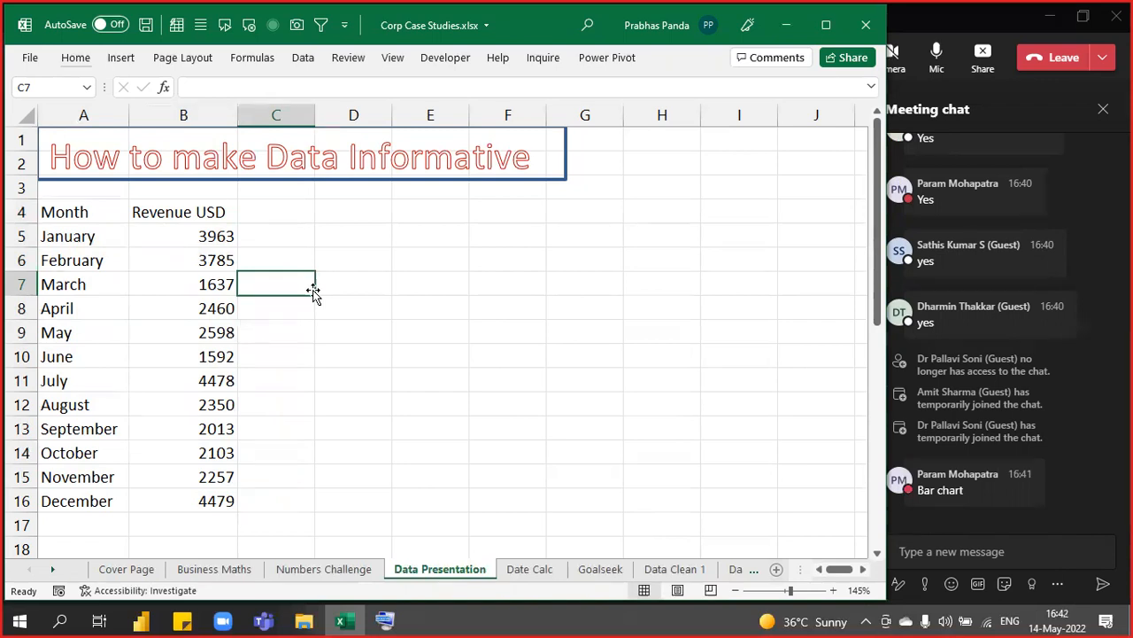
drag(78, 213, 218, 499)
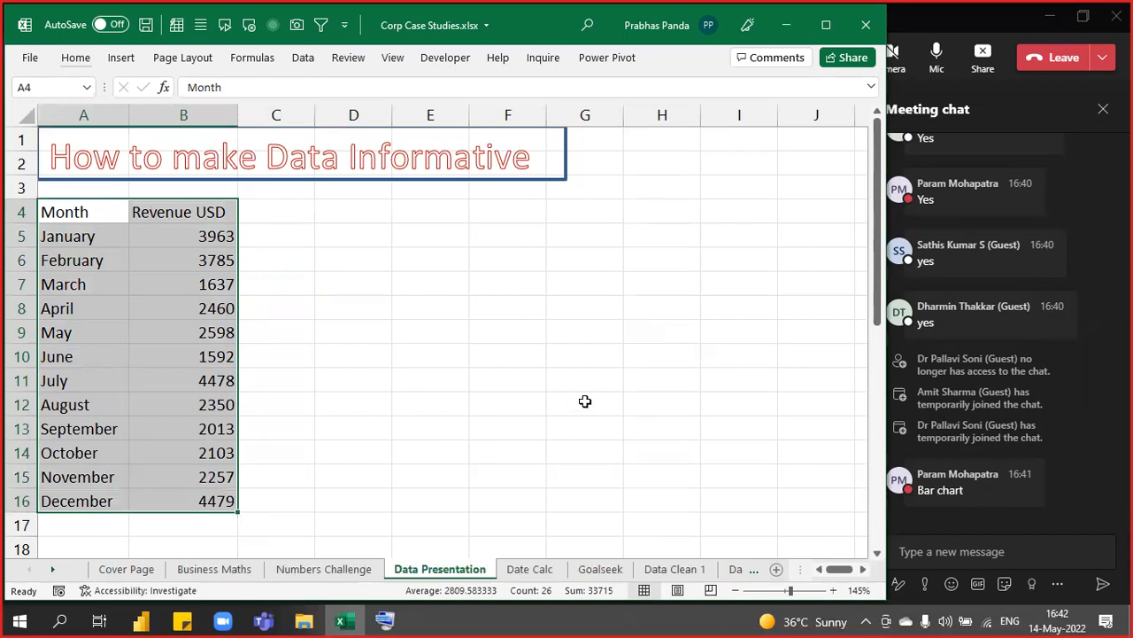
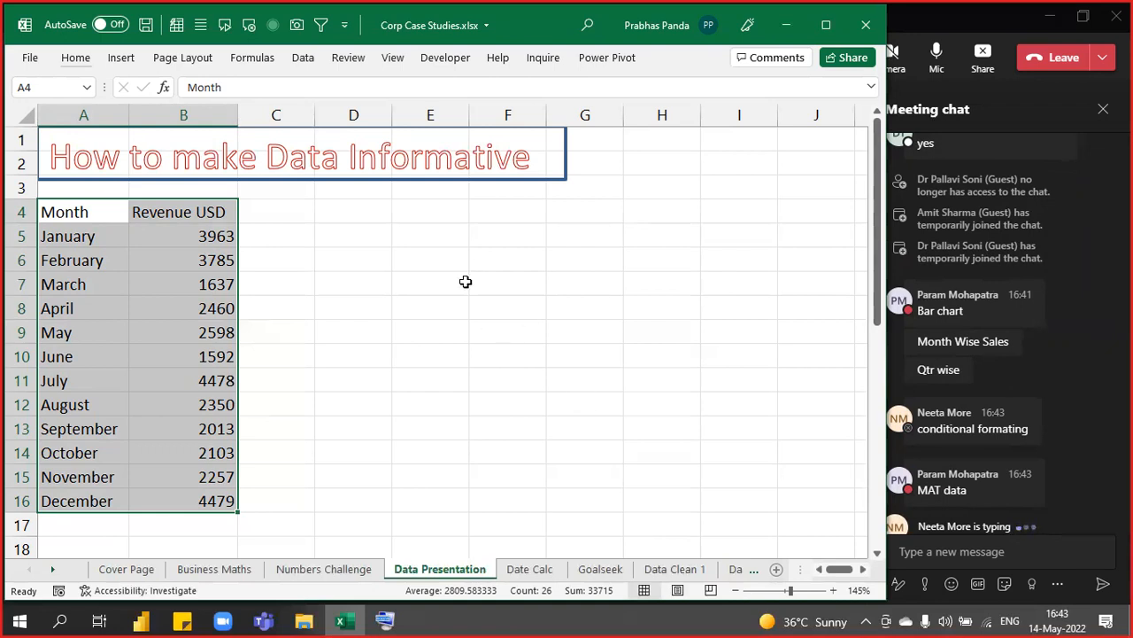
drag(197, 238, 169, 493)
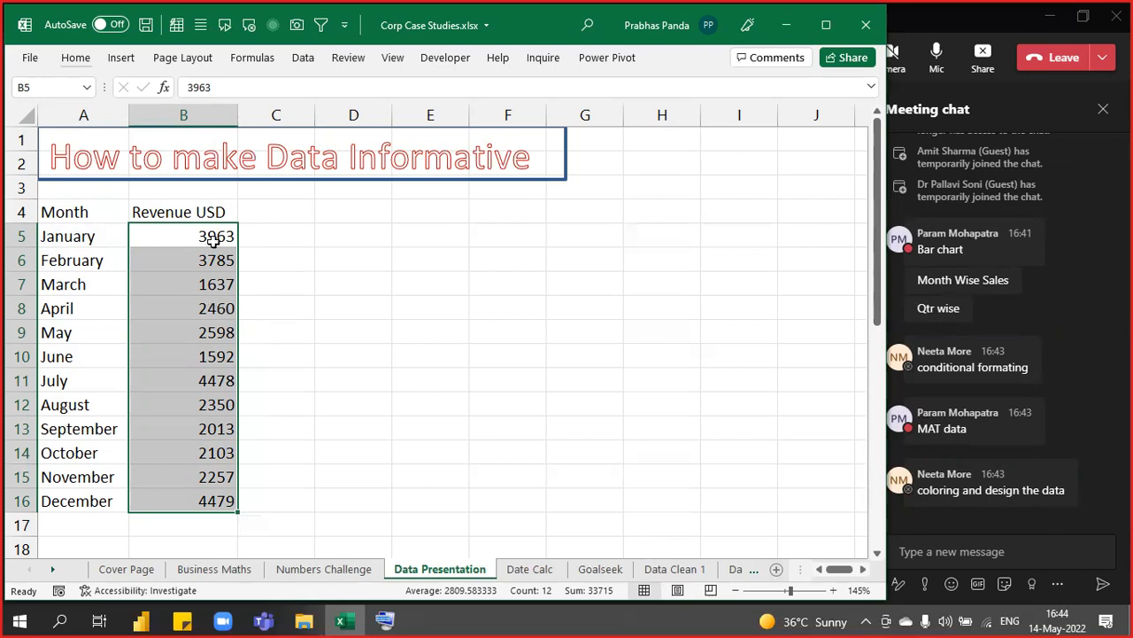
drag(216, 235, 172, 514)
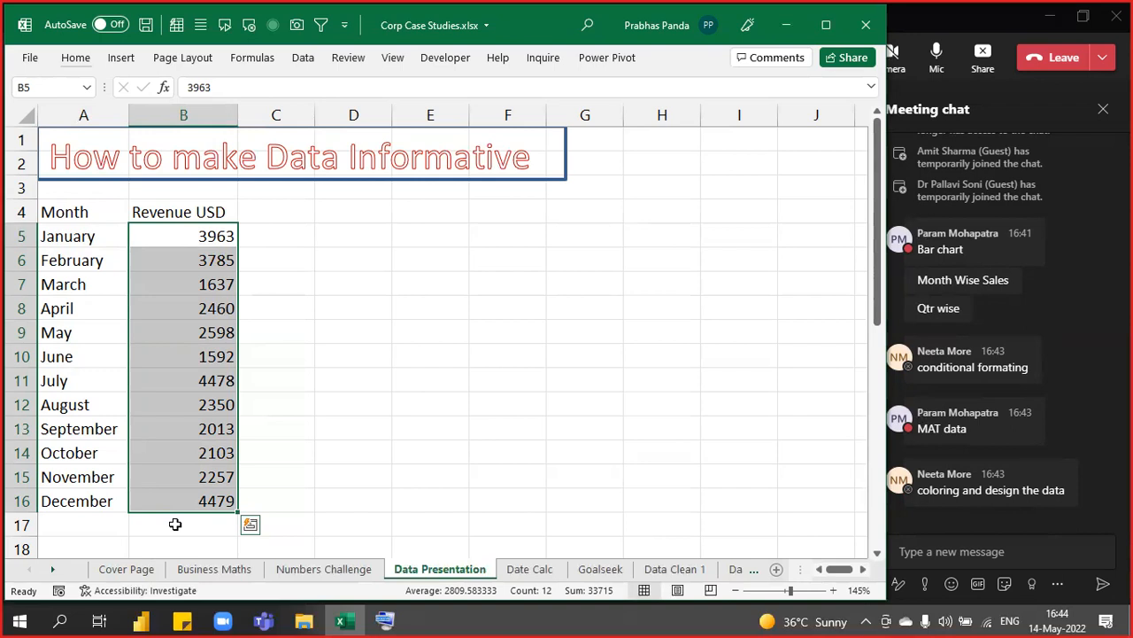
Total the monthly revenue in B17 with AutoSum, using =SUM(B5:B16)
click(185, 520)
key(ctrl)
key(ctrl)
key(ctrl)
key(ctrl)
key(ctrl)
key(ctrl)
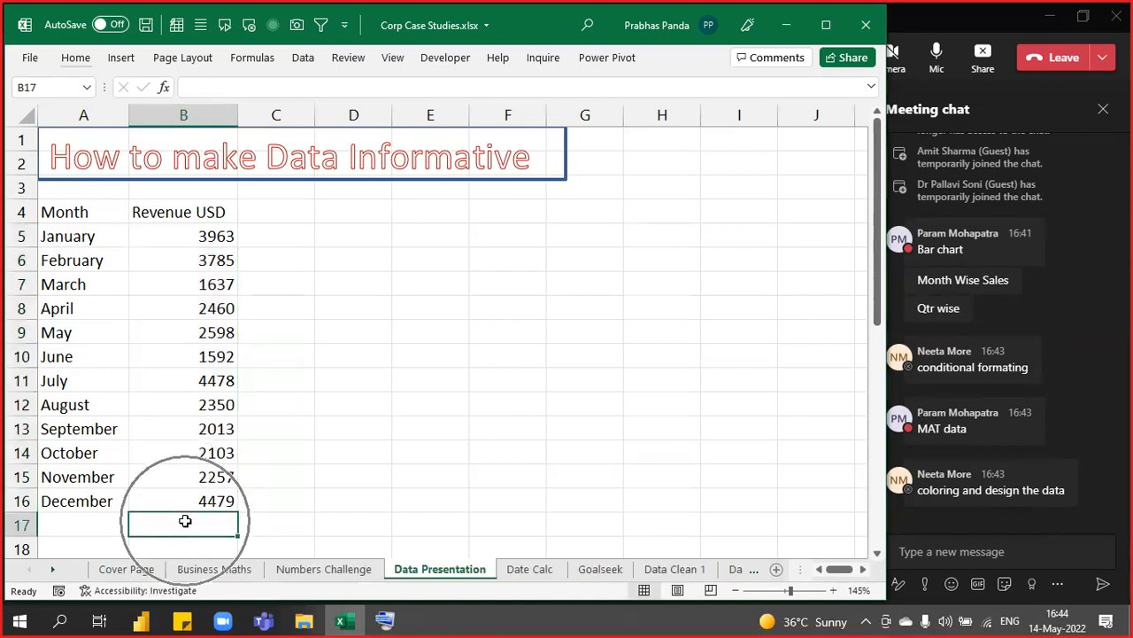
key(ctrl)
key(ctrl)
key(ctrl)
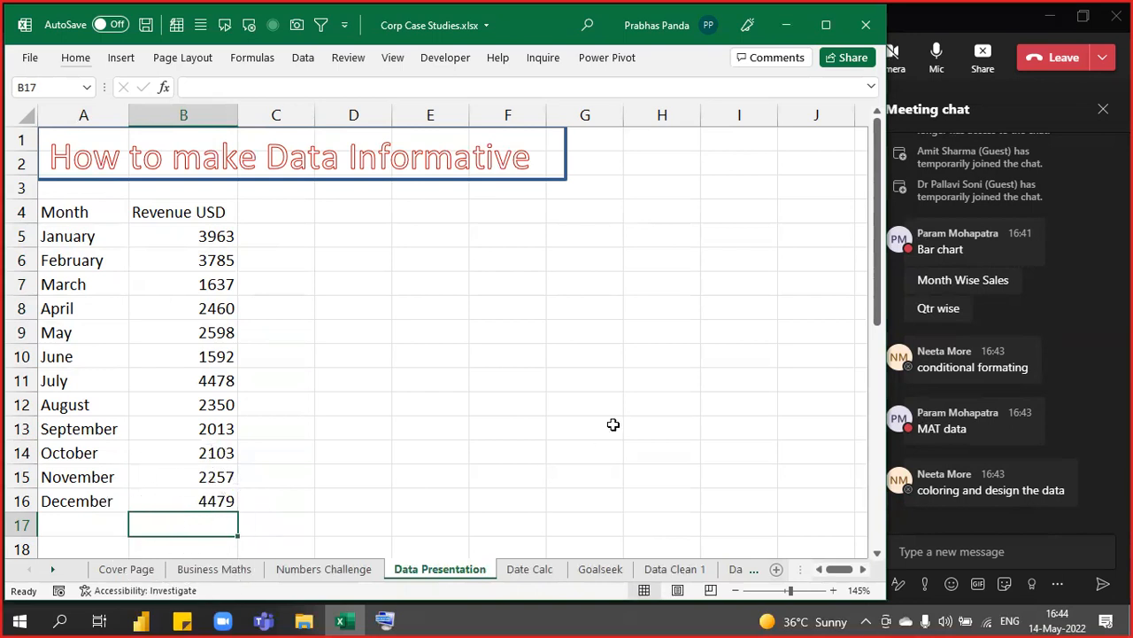
key(alt+equal)
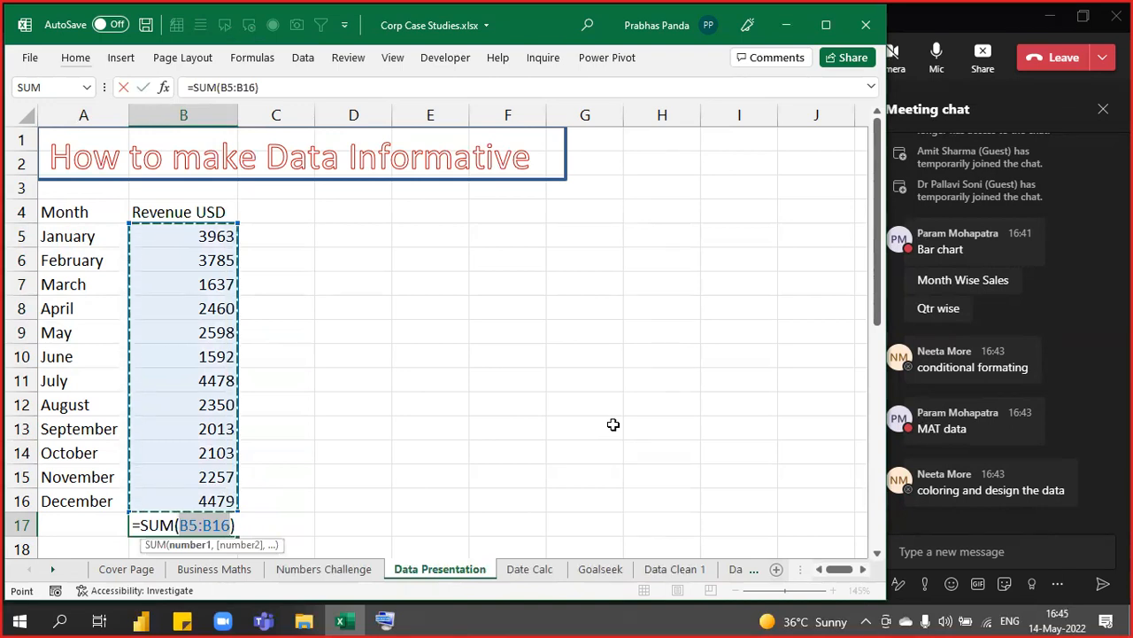
key(Return)
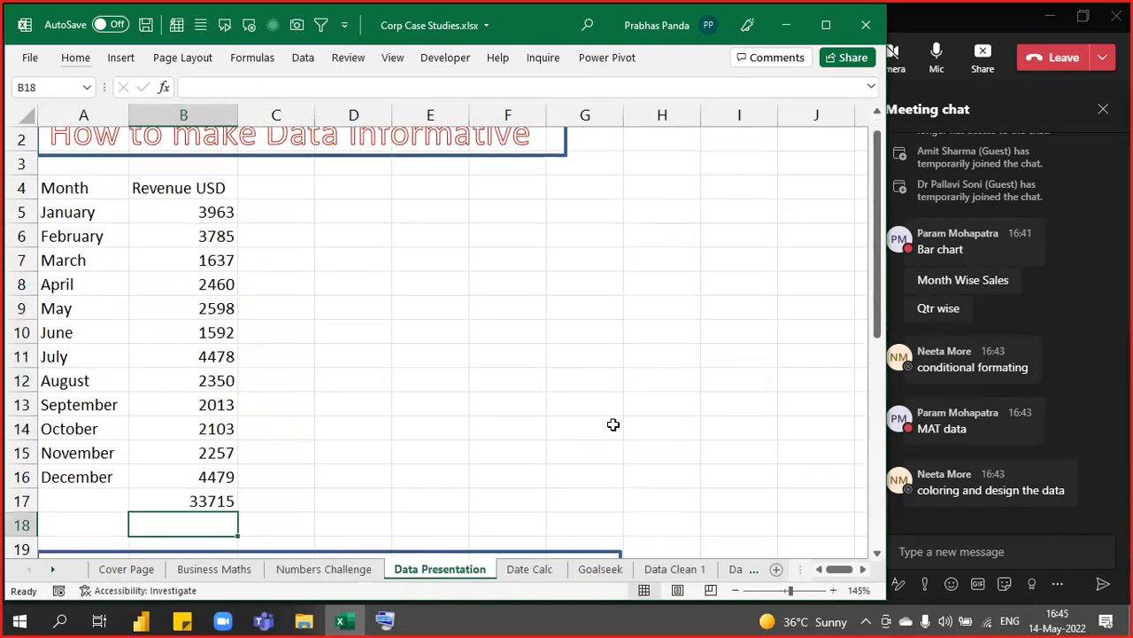
Format the revenue total in B17 as bold with a thick outside border
key(Up)
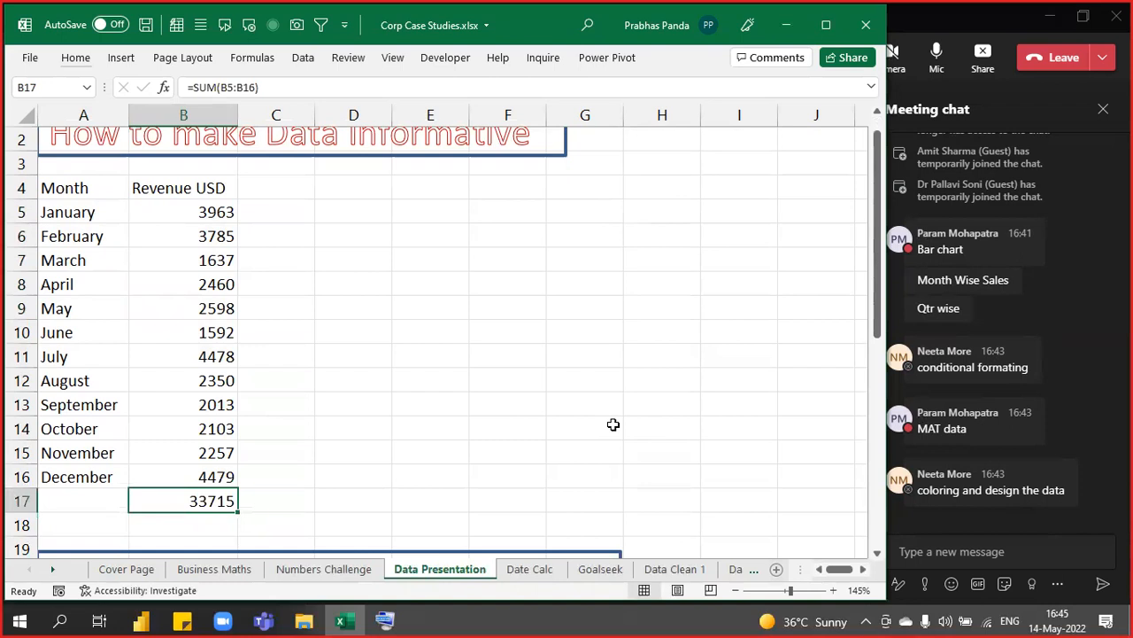
key(alt+h)
key(b)
key(t)
key(Down)
key(Up)
key(ctrl+b)
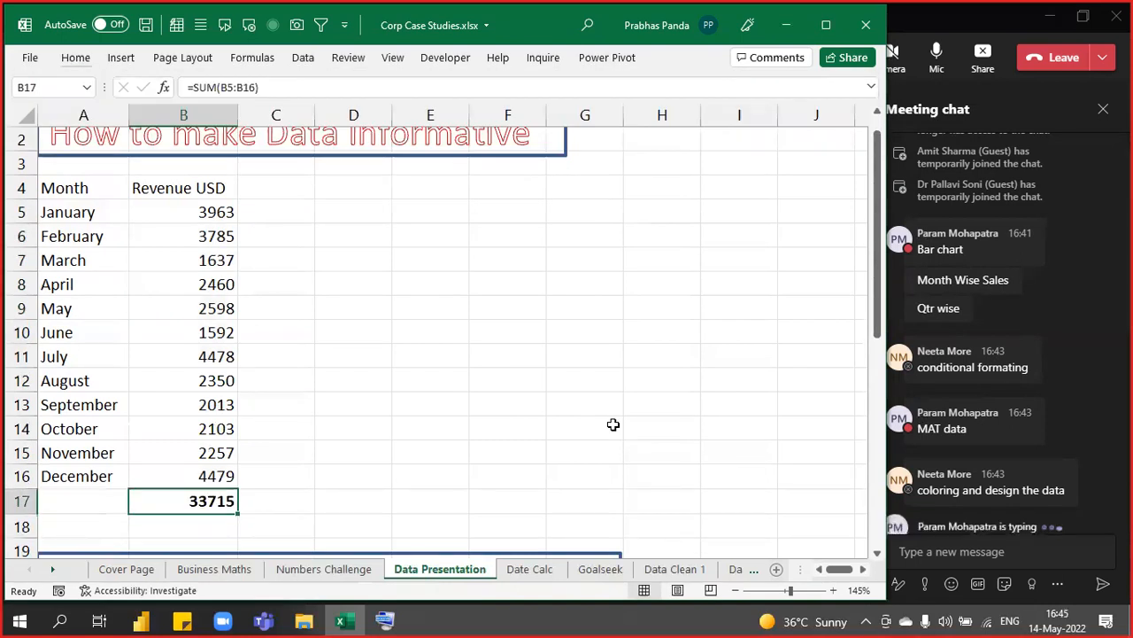
scroll(613, 424, up, 1)
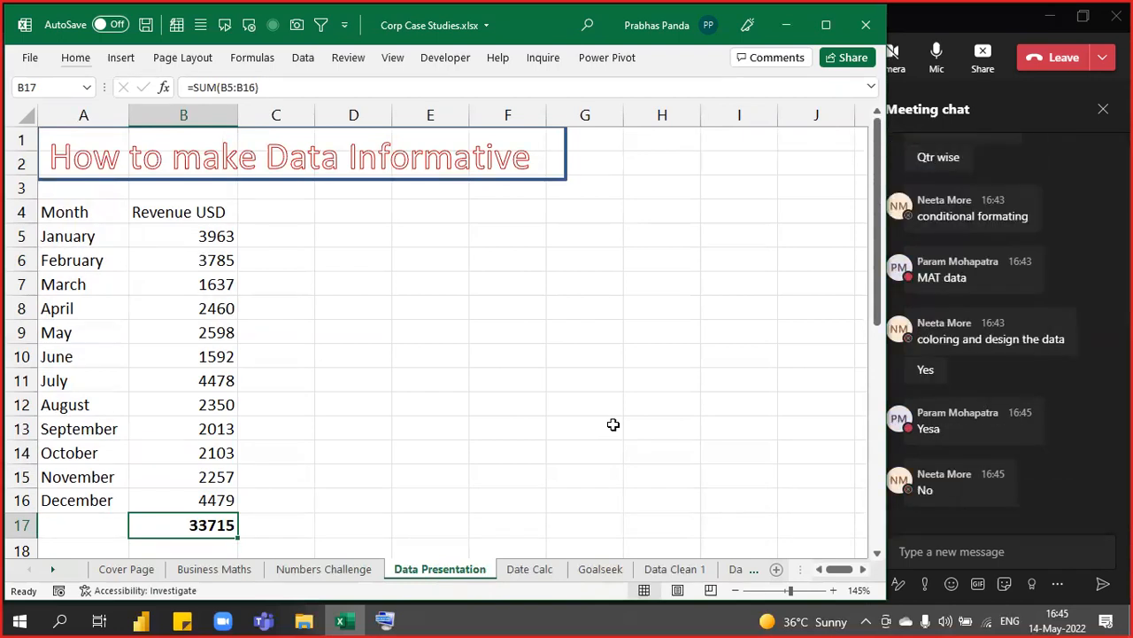
Examine the Revenue USD column from its header in B4 down to the total in B17
key(Up)
key(Up)
key(Up)
key(Up)
key(Up)
key(Up)
key(Up)
key(Up)
key(Up)
key(Up)
key(Up)
key(Up)
key(Up)
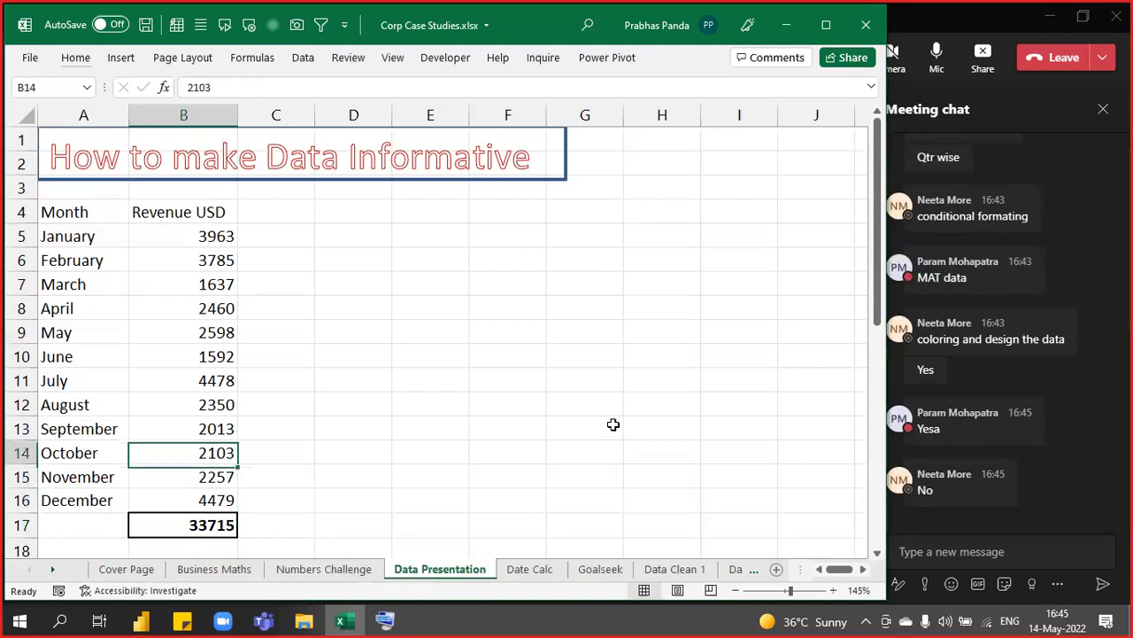
key(ctrl+shift+Down)
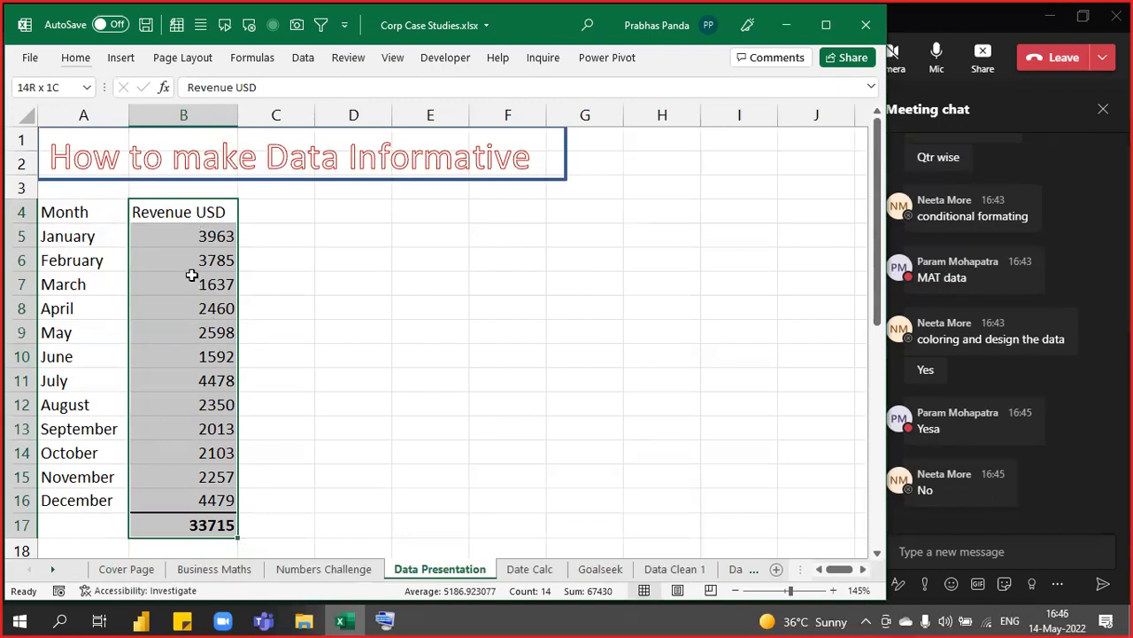
Enter the header "Revenue %" in C4 and autofit the width of column C
click(271, 219)
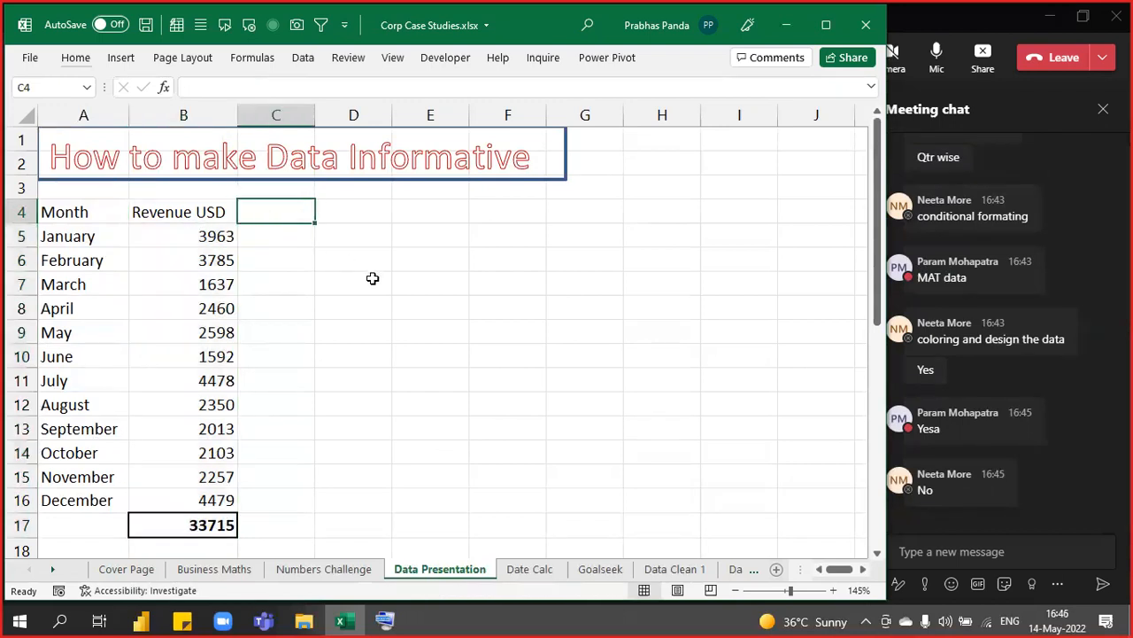
text(Revenue)
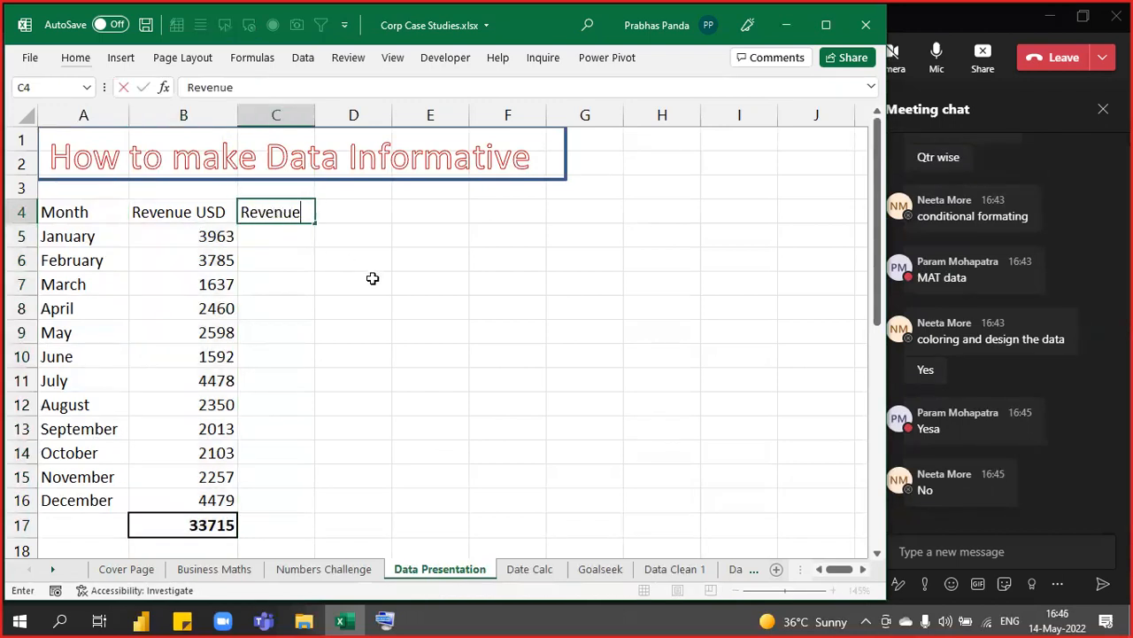
text( %)
key(Return)
key(Up)
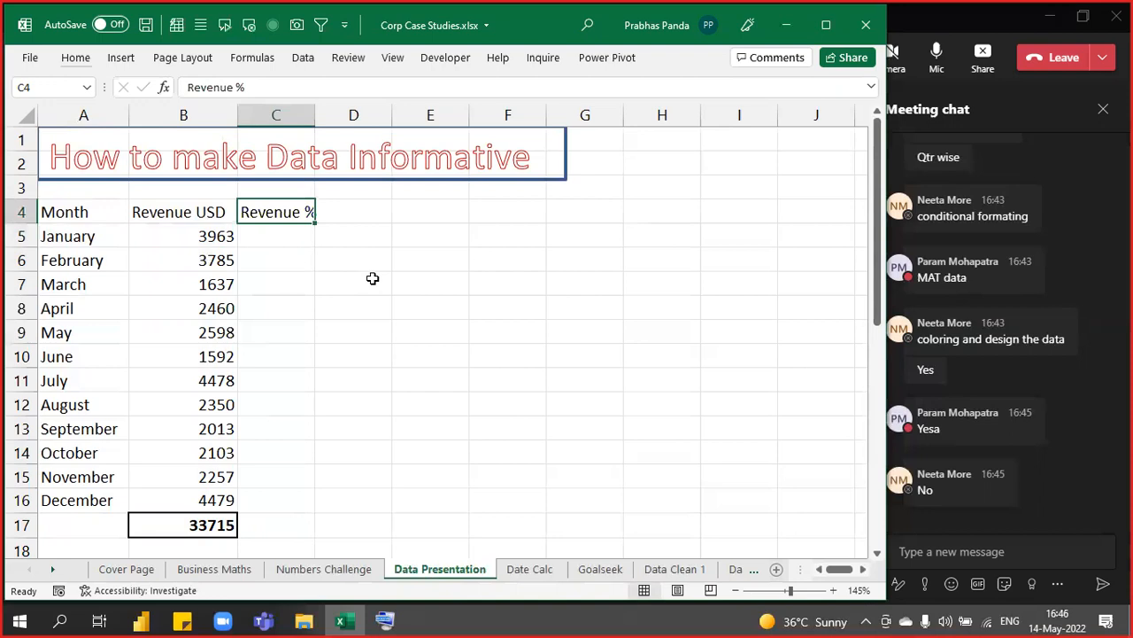
key(alt+h)
key(o)
key(i)
key(Down)
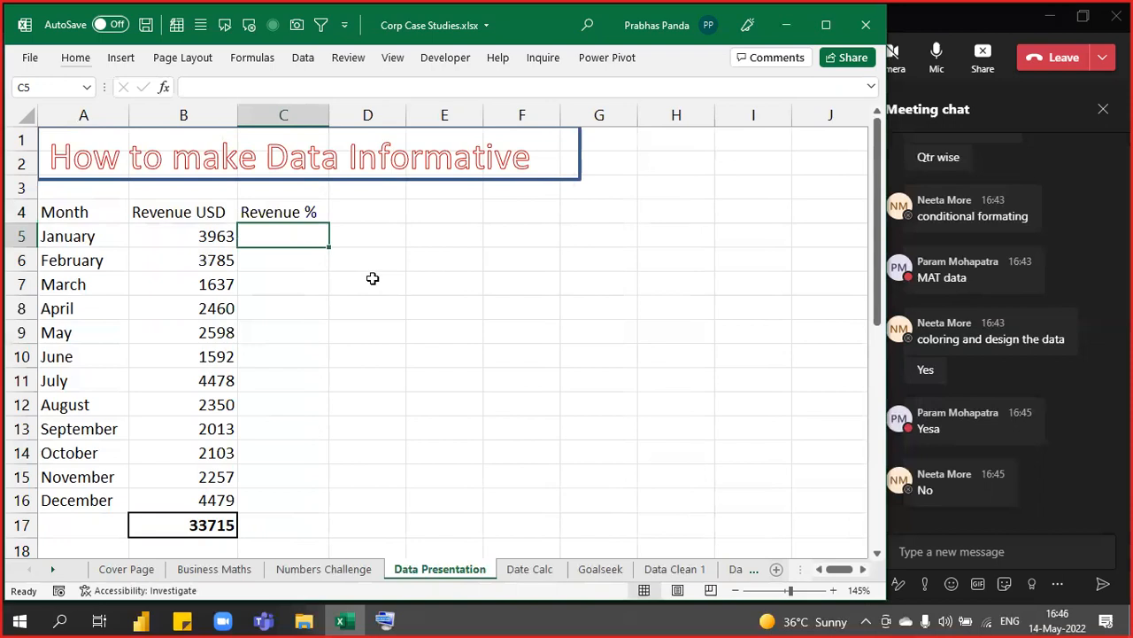
Calculate January's share of total revenue in C5 with the formula =B5/$B$17, locking the total's reference
text(=)
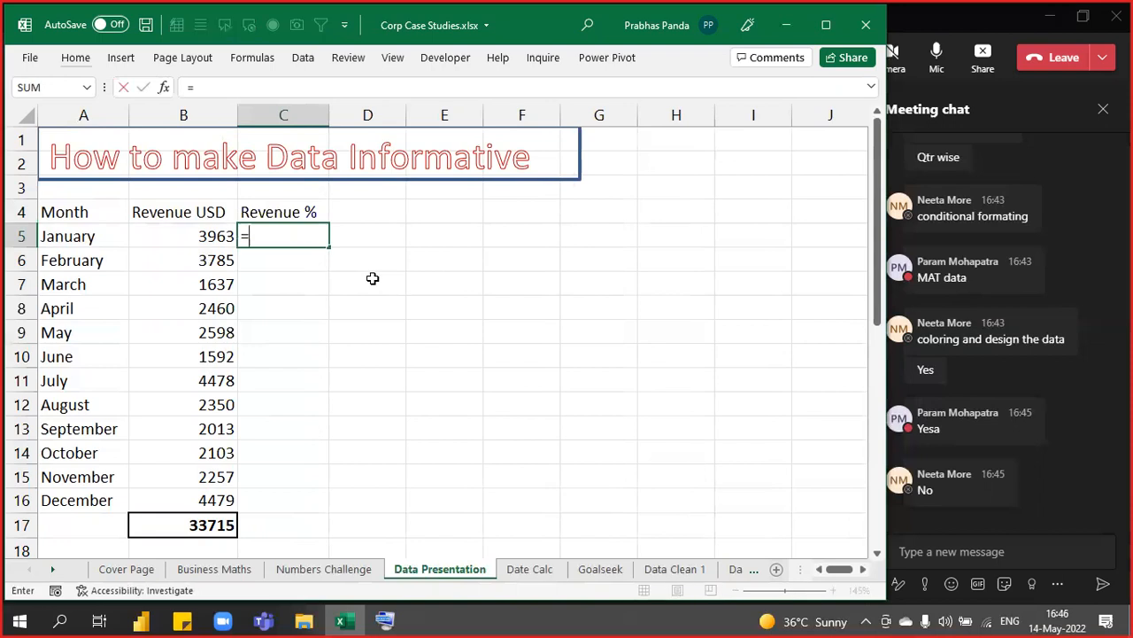
key(Left)
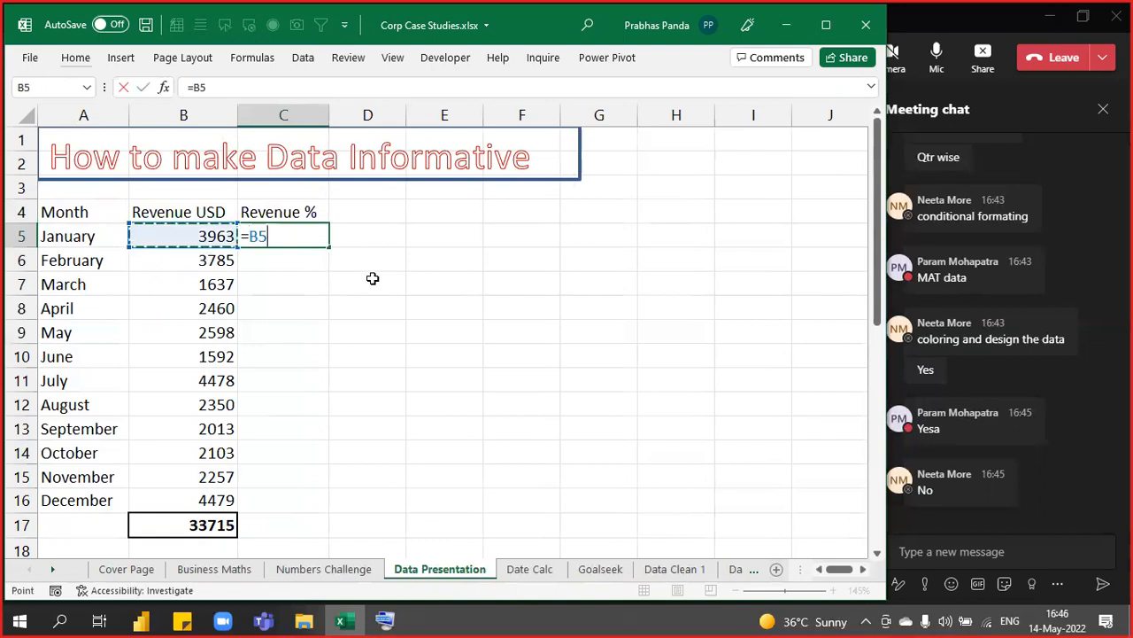
text(/)
key(Left)
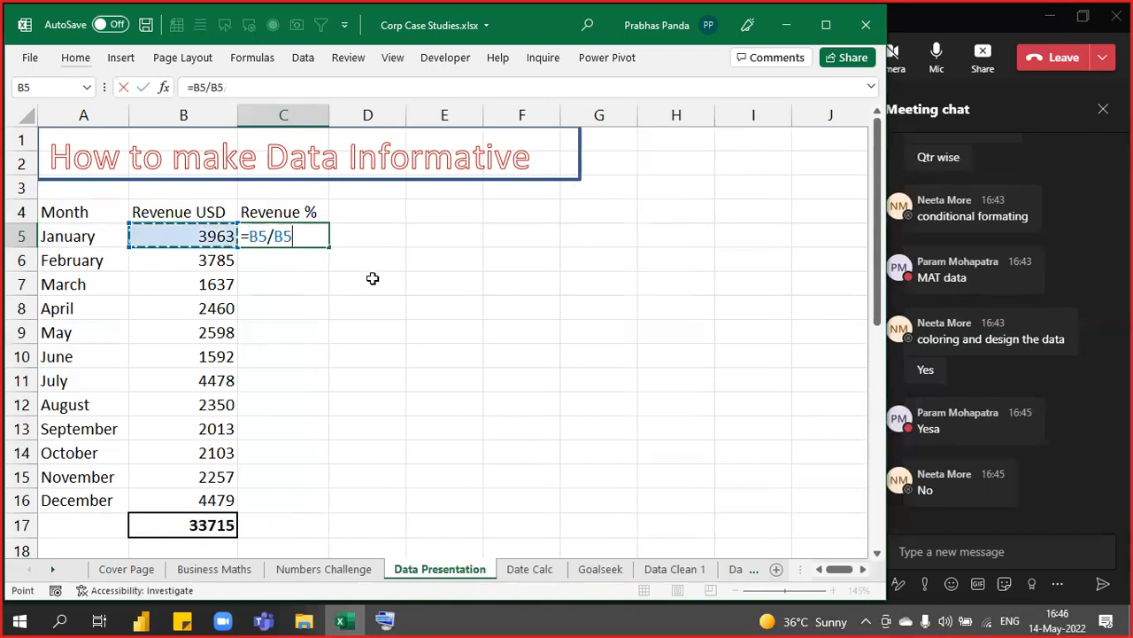
key(ctrl+Down)
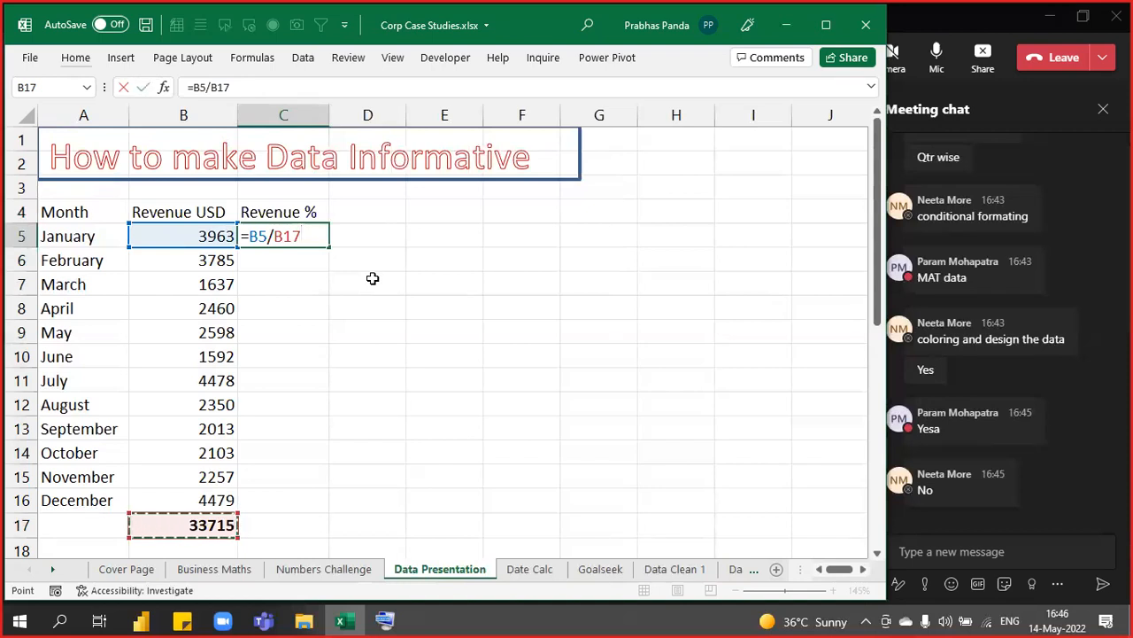
key(F4)
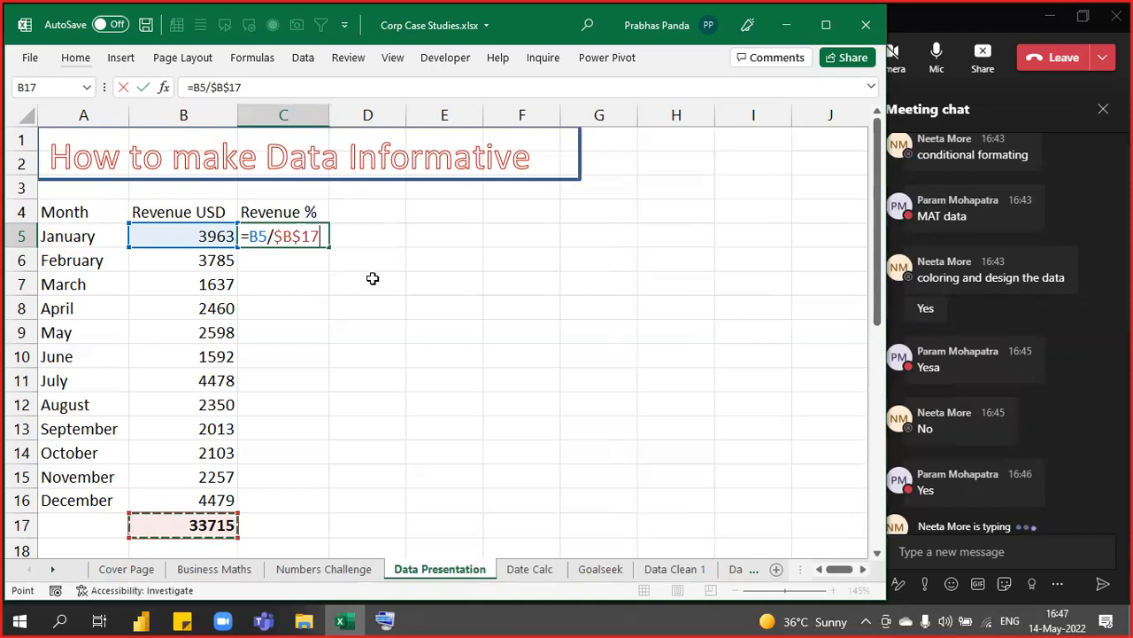
text(*100)
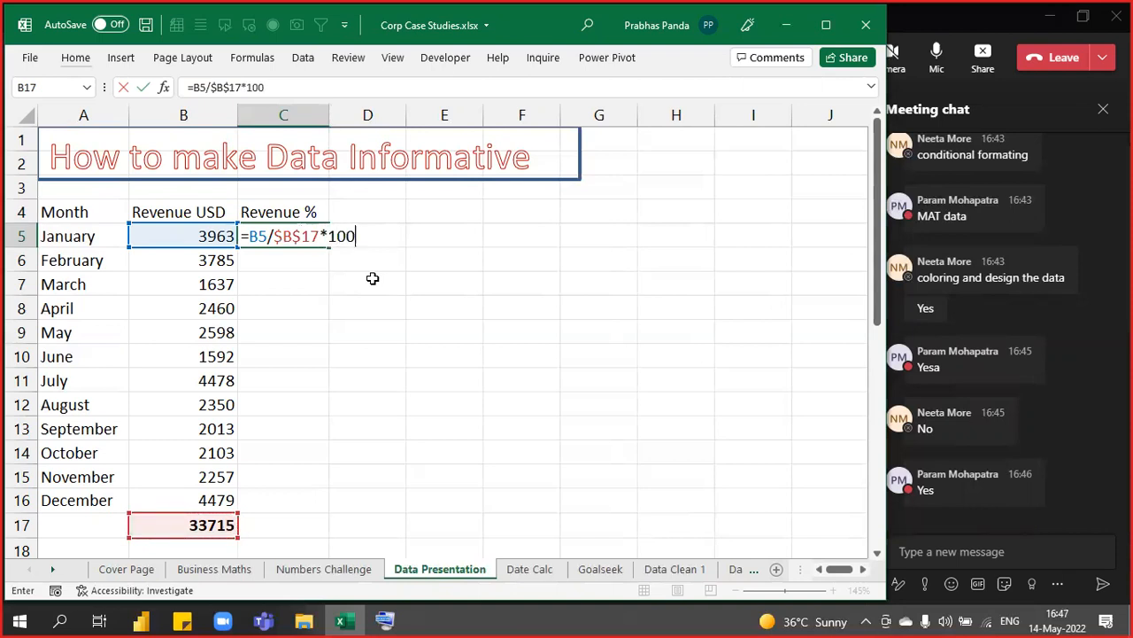
key(BackSpace)
key(BackSpace)
key(BackSpace)
key(BackSpace)
key(Return)
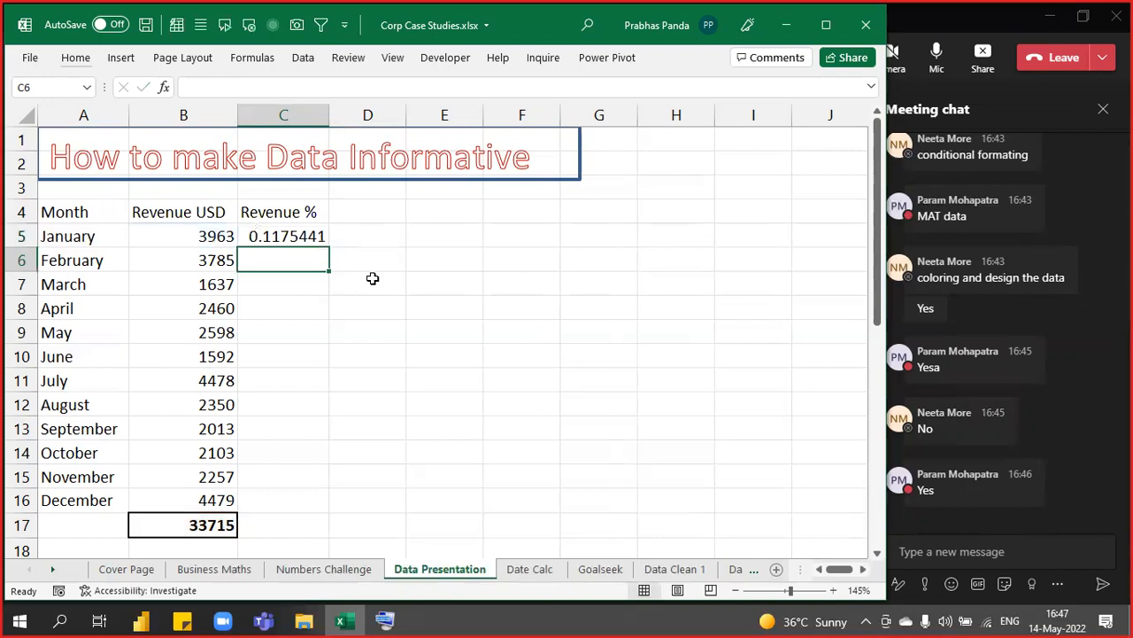
key(Up)
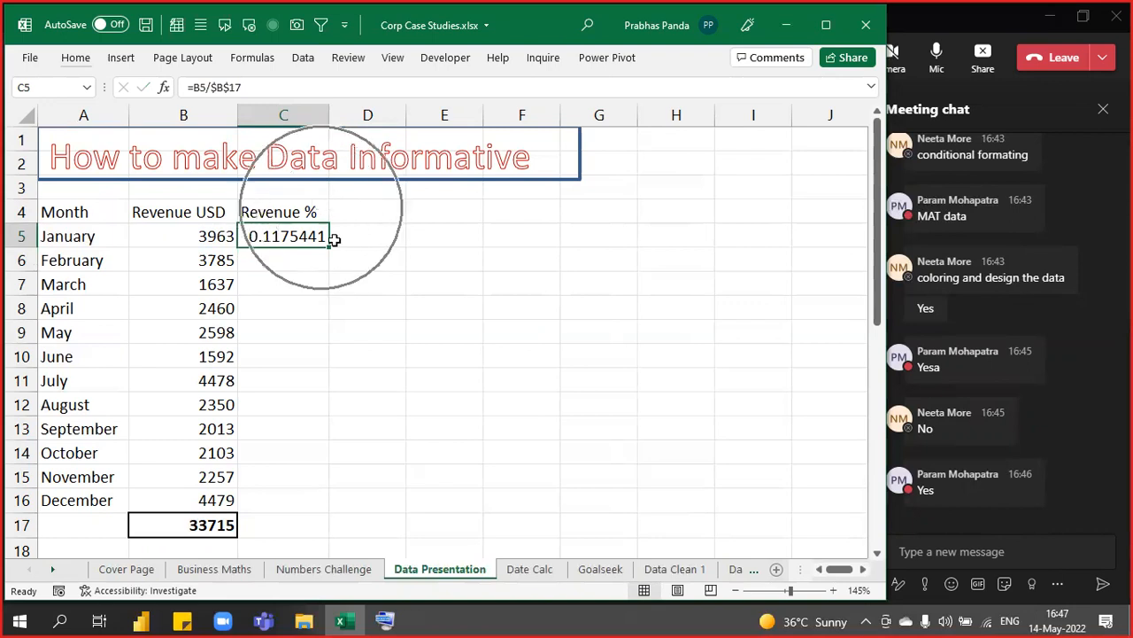
Bring up the on-screen keyboard to look at the percentage-format key combination, and minimize it again
click(400, 622)
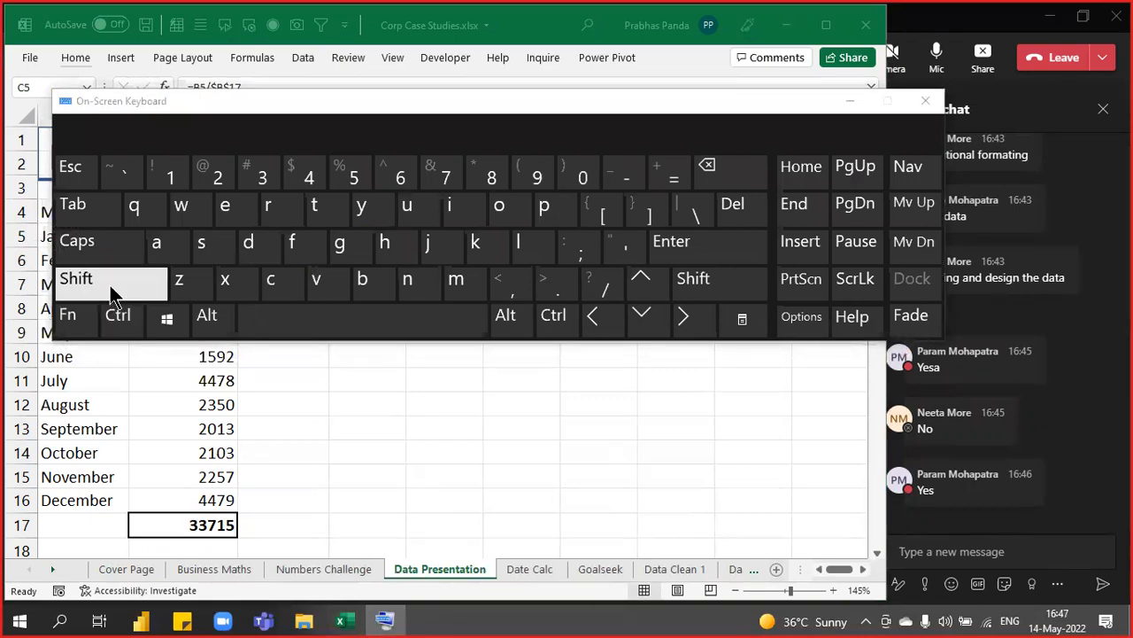
key(ctrl)
key(ctrl)
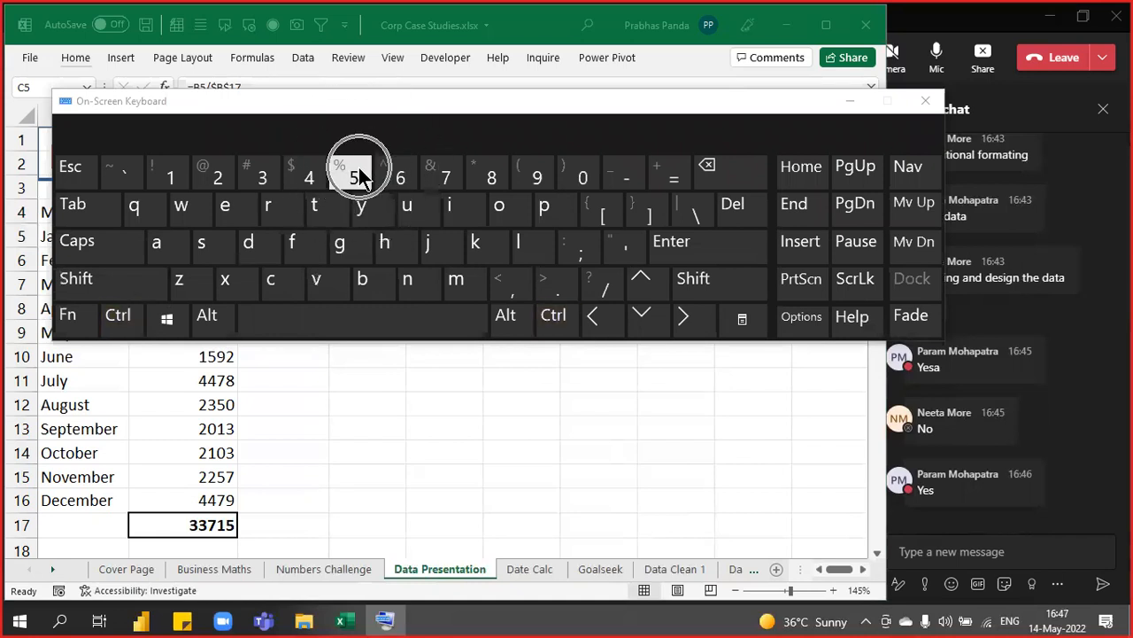
key(ctrl)
key(ctrl)
key(ctrl)
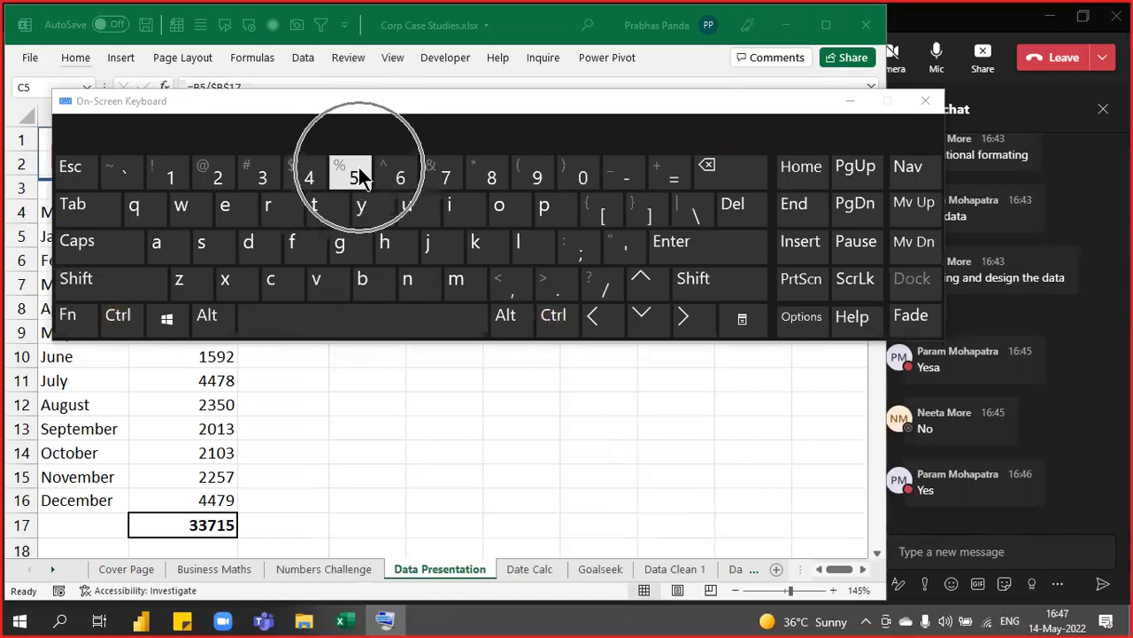
key(ctrl)
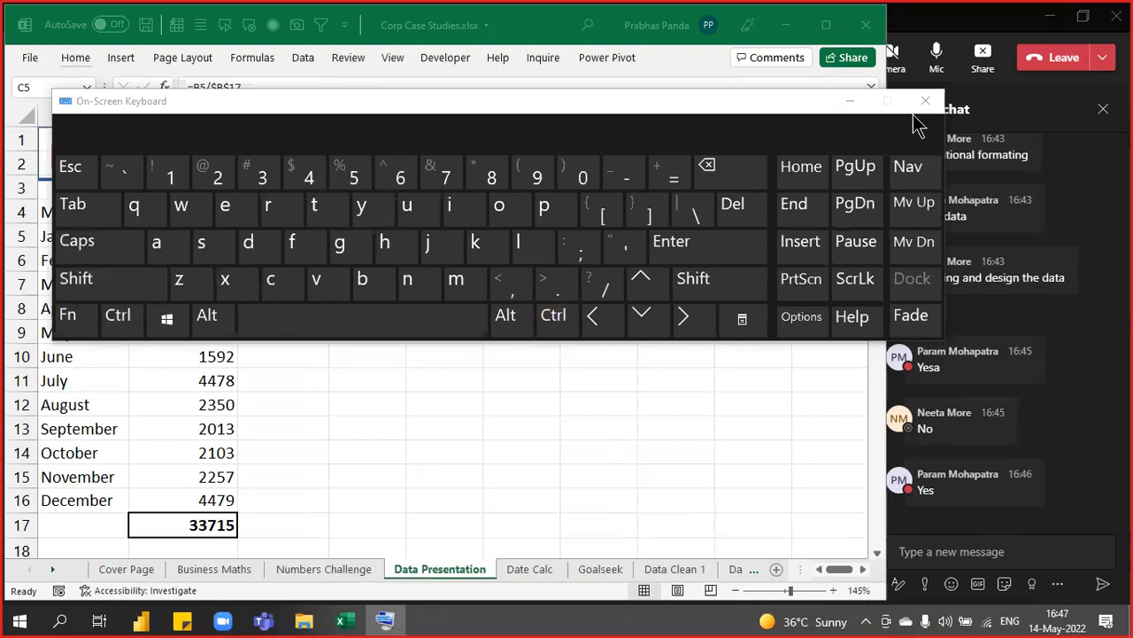
click(850, 103)
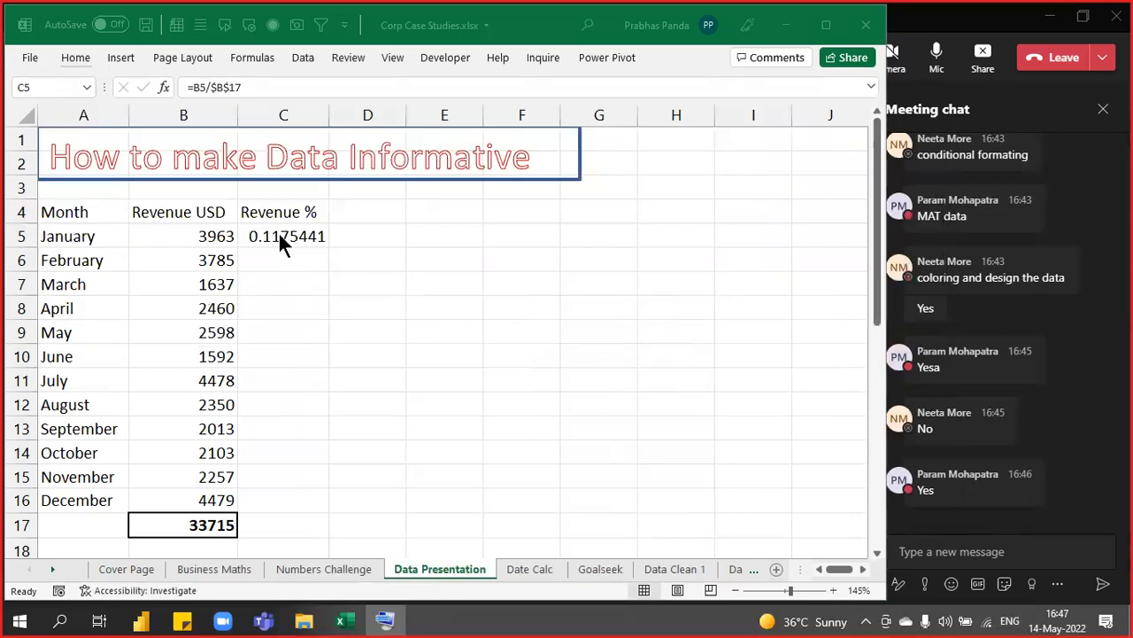
Format C5 as a percentage and fill its formula down through C16
click(280, 238)
key(ctrl+shift+5)
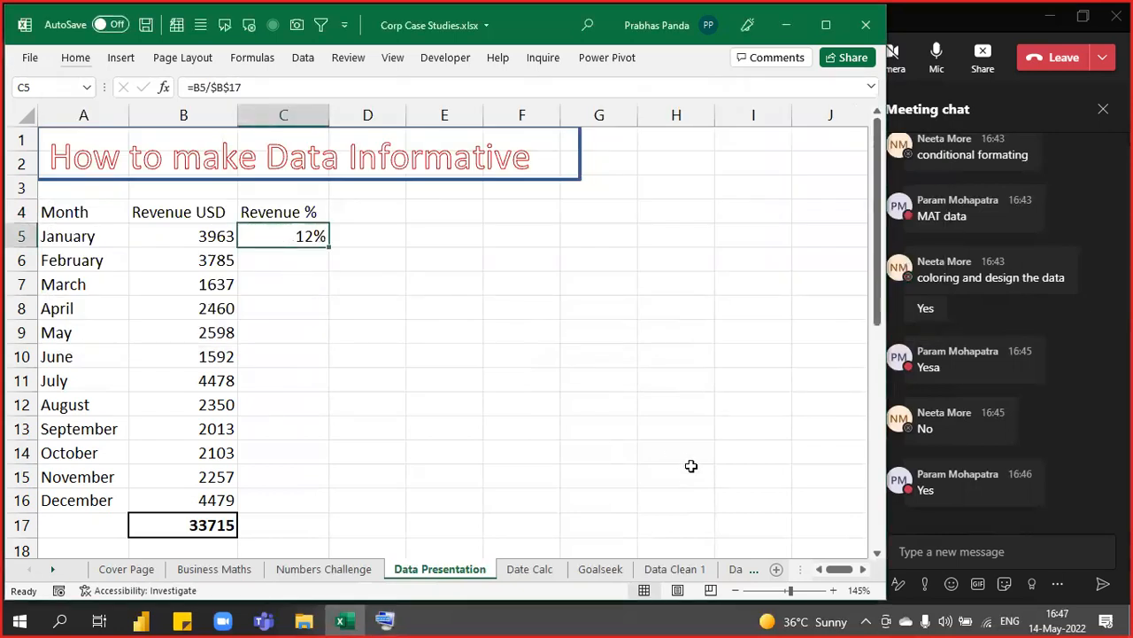
double_click(328, 247)
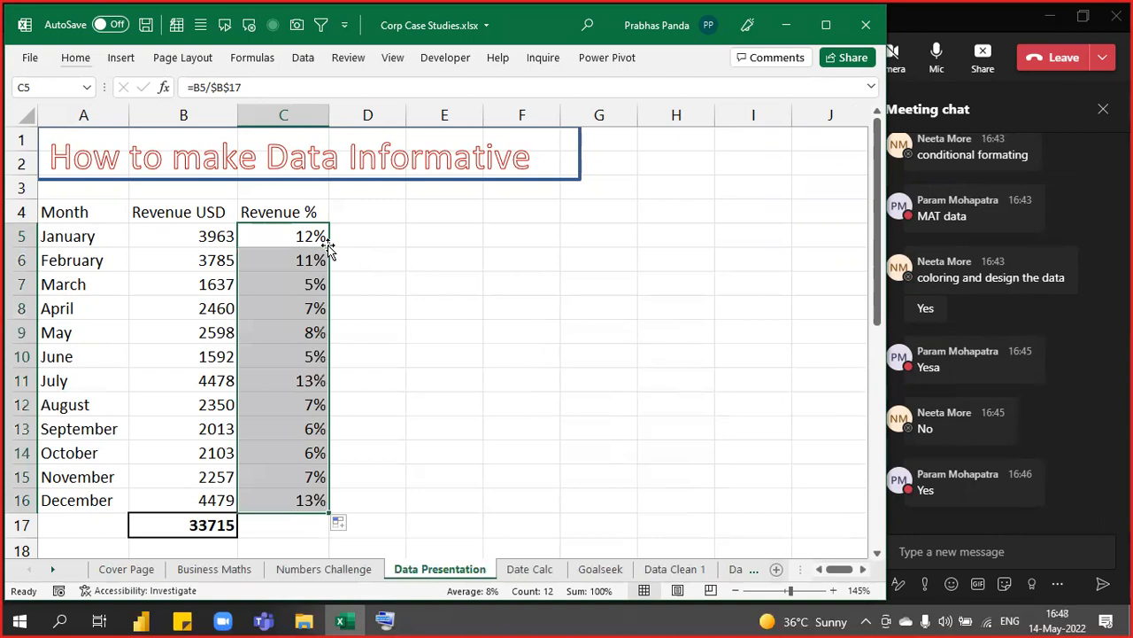
Sum the monthly percentages in C17 and make that total bold with a thick outside border
key(alt+equal)
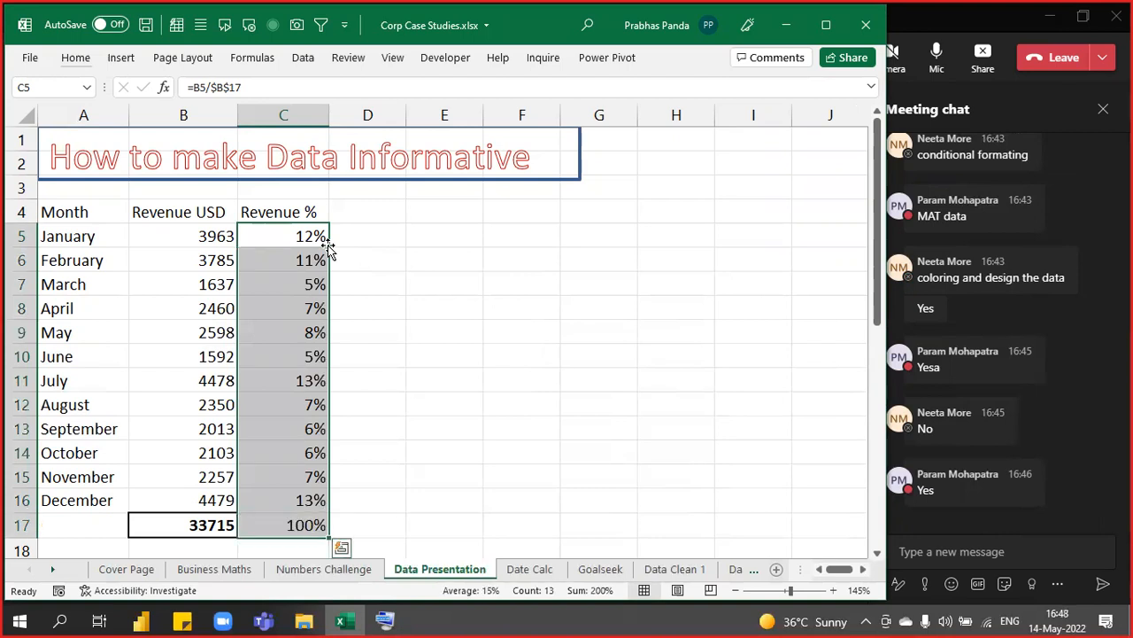
key(Down)
key(ctrl+Down)
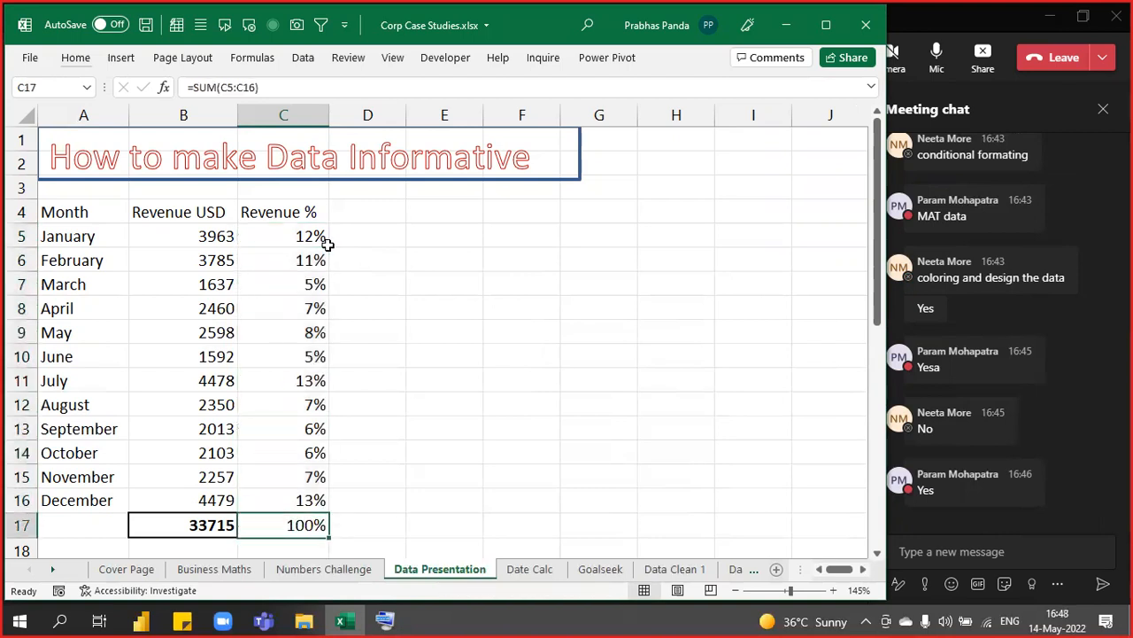
key(alt+h)
key(Escape)
key(Down)
key(Up)
key(ctrl+b)
Review the Revenue % column and inspect the cell references in January's formula in C5
key(Up)
key(Up)
key(Up)
key(Up)
key(Up)
key(Up)
key(Up)
key(Up)
key(Up)
key(Up)
key(Up)
key(Up)
key(Up)
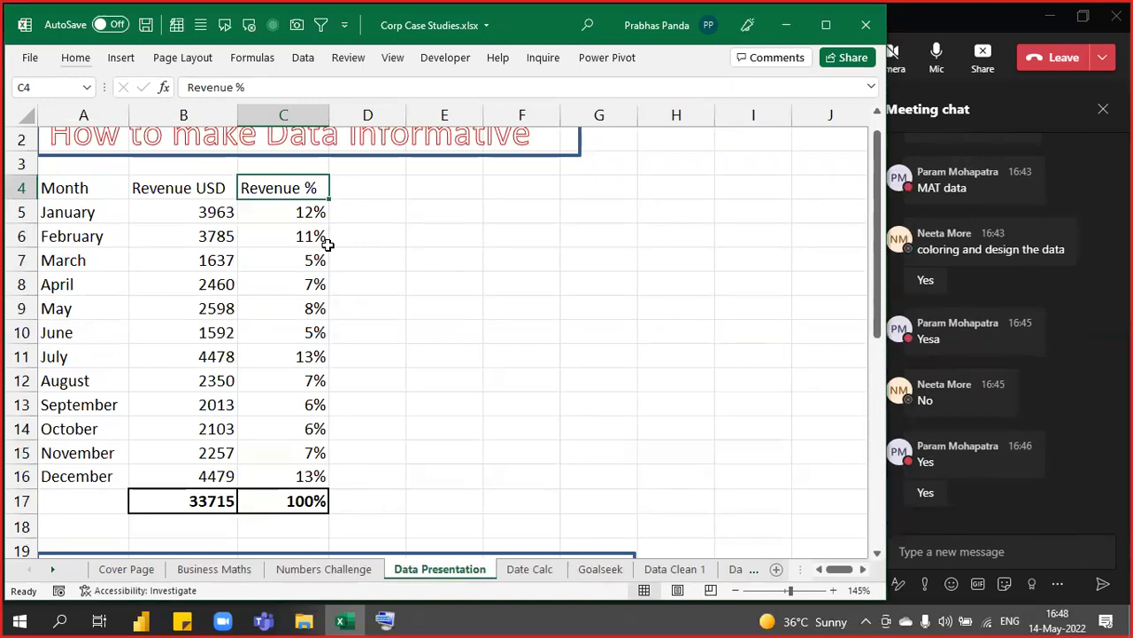
key(Down)
key(F2)
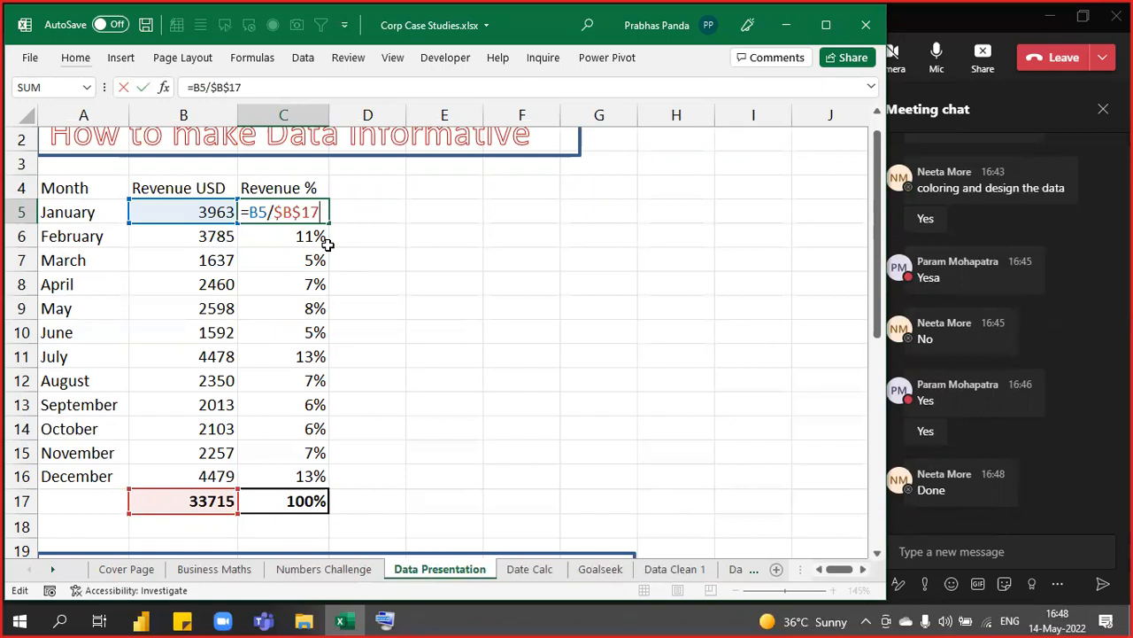
key(ctrl+Return)
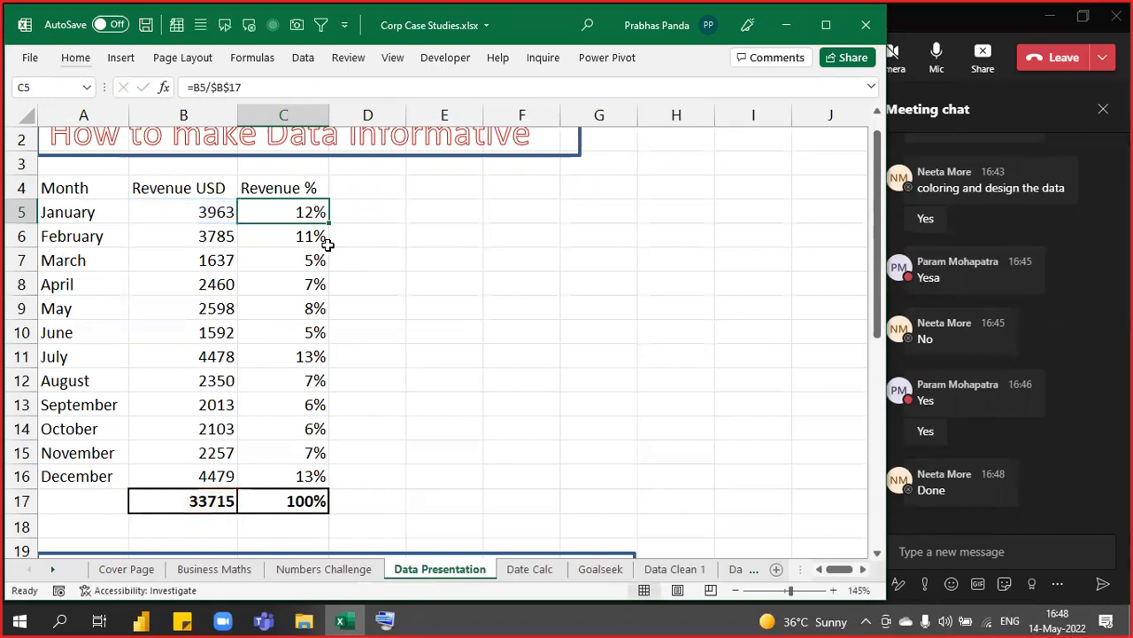
Clear the monthly percentage formulas from C5:C16, keeping the total in C17
double_click(328, 244)
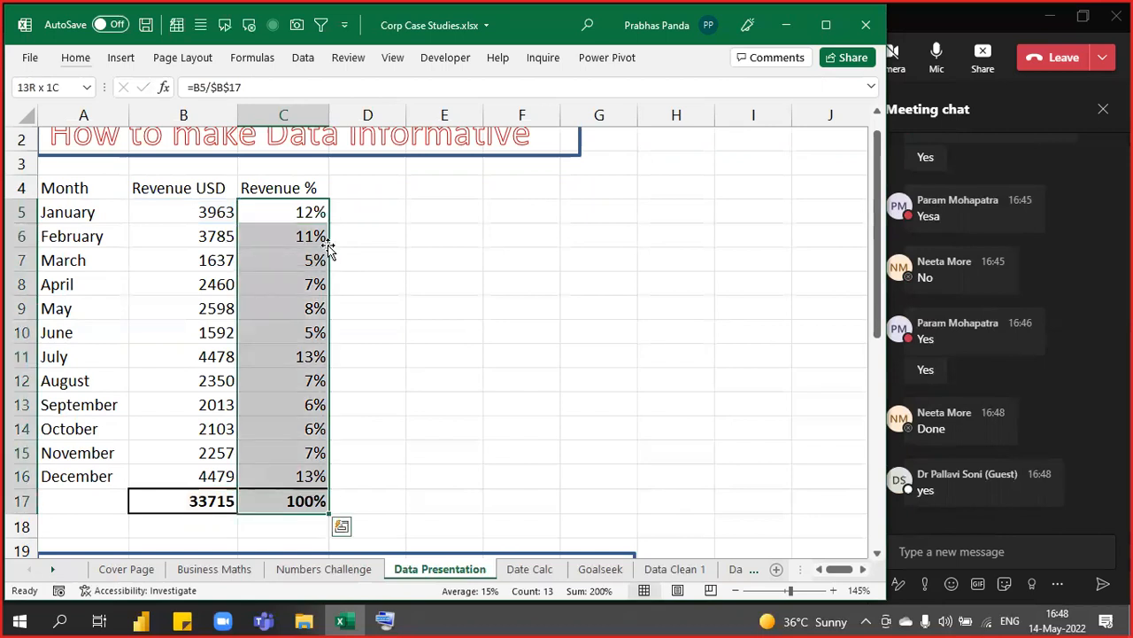
key(shift+Up)
key(Delete)
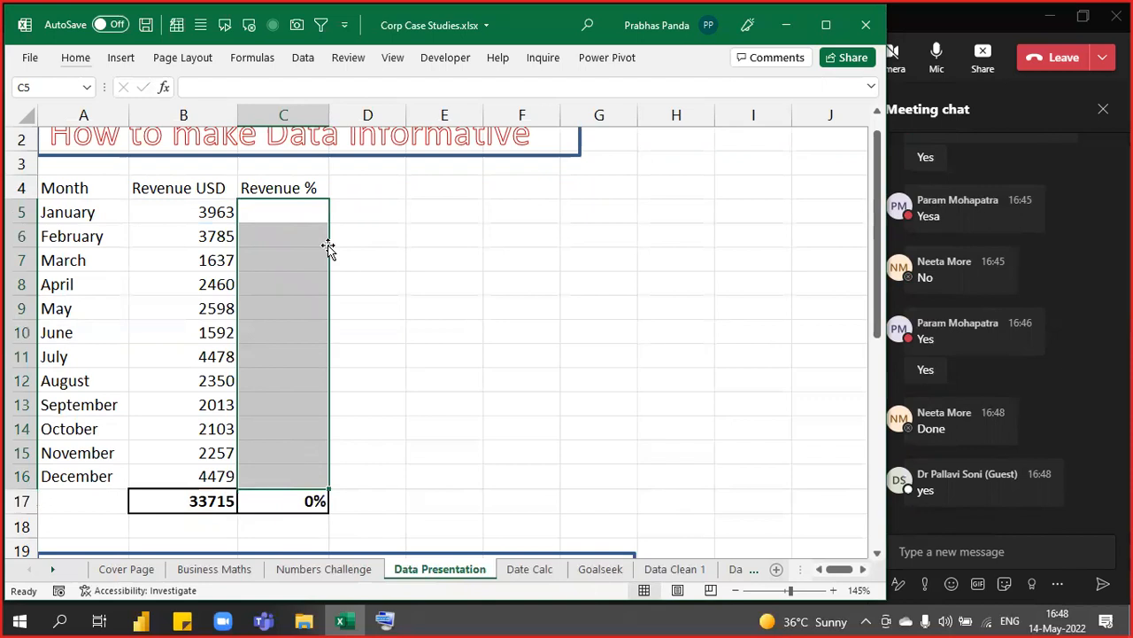
key(Left)
key(ctrl+shift+Down)
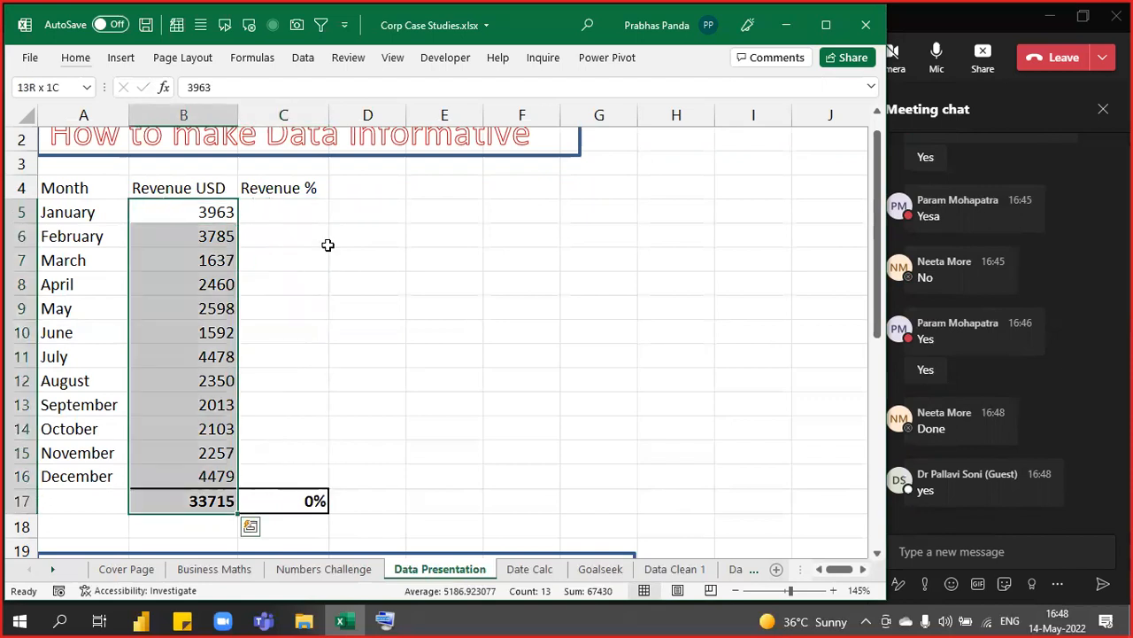
key(Right)
key(ctrl+shift+Down)
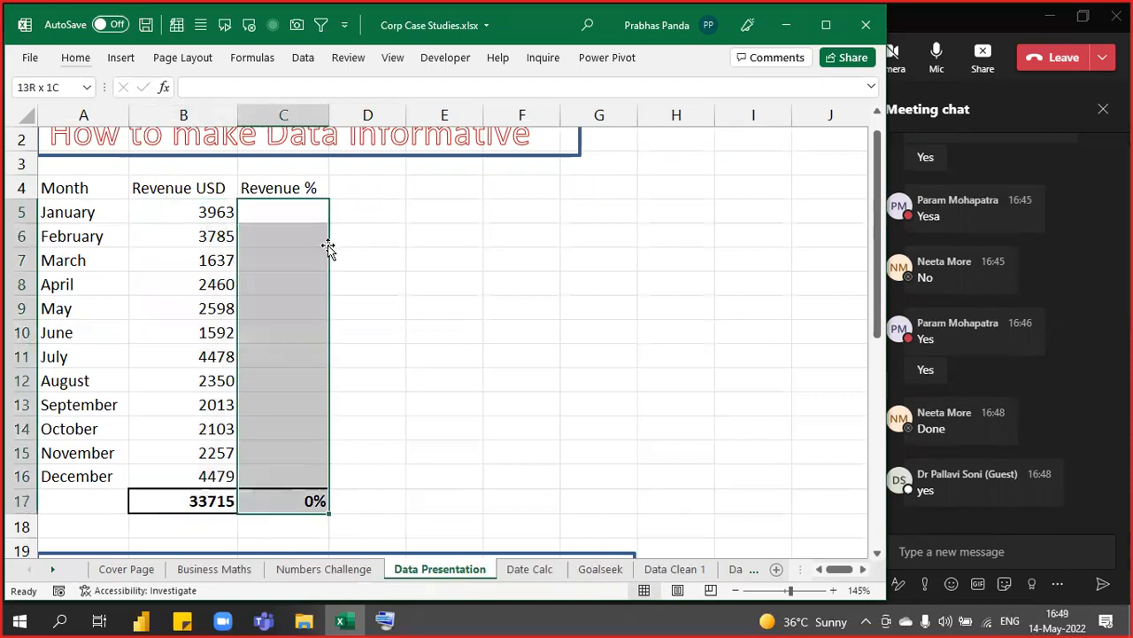
key(Left)
Calculate January's revenue share in C5 with the formula =B5/$B$17, locking the total as an absolute reference
key(Right)
text(=)
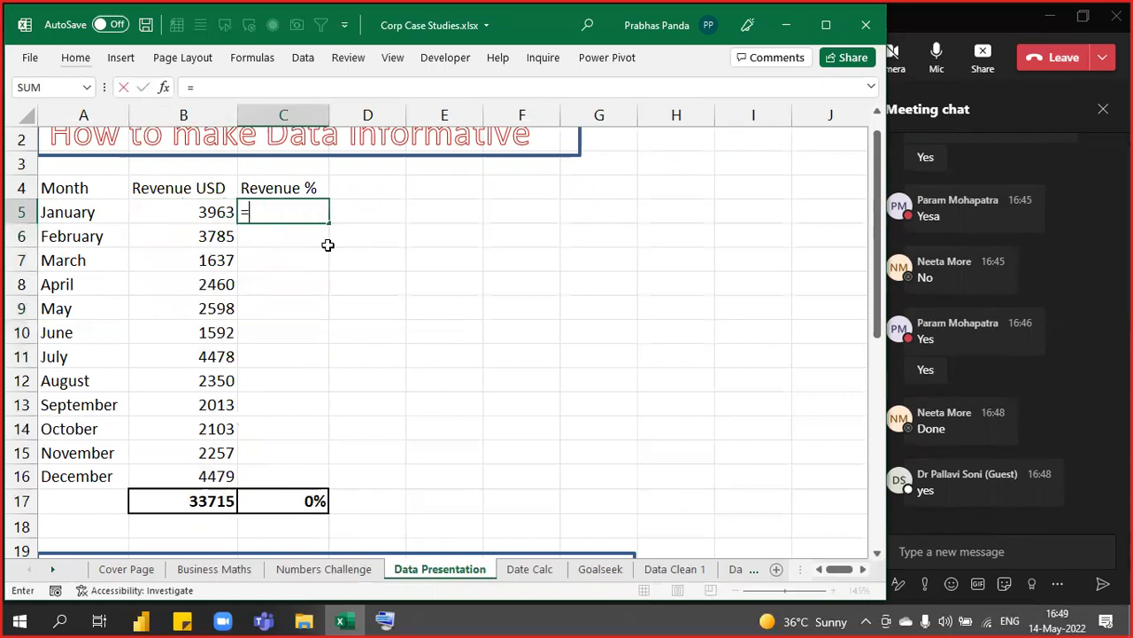
key(Left)
text(/)
key(Left)
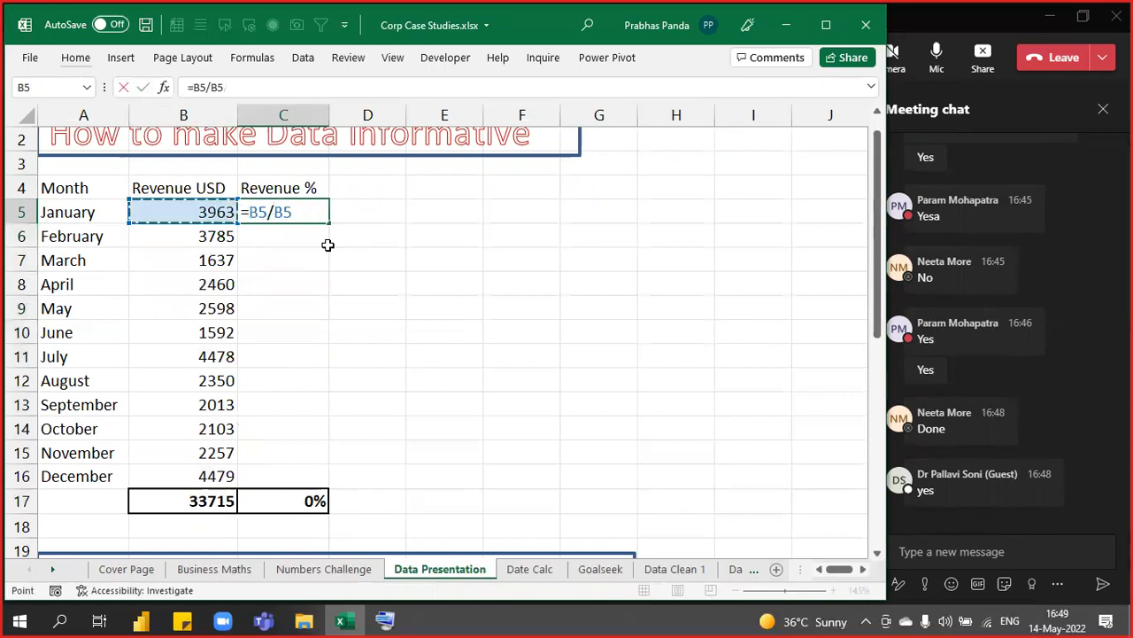
key(ctrl+Down)
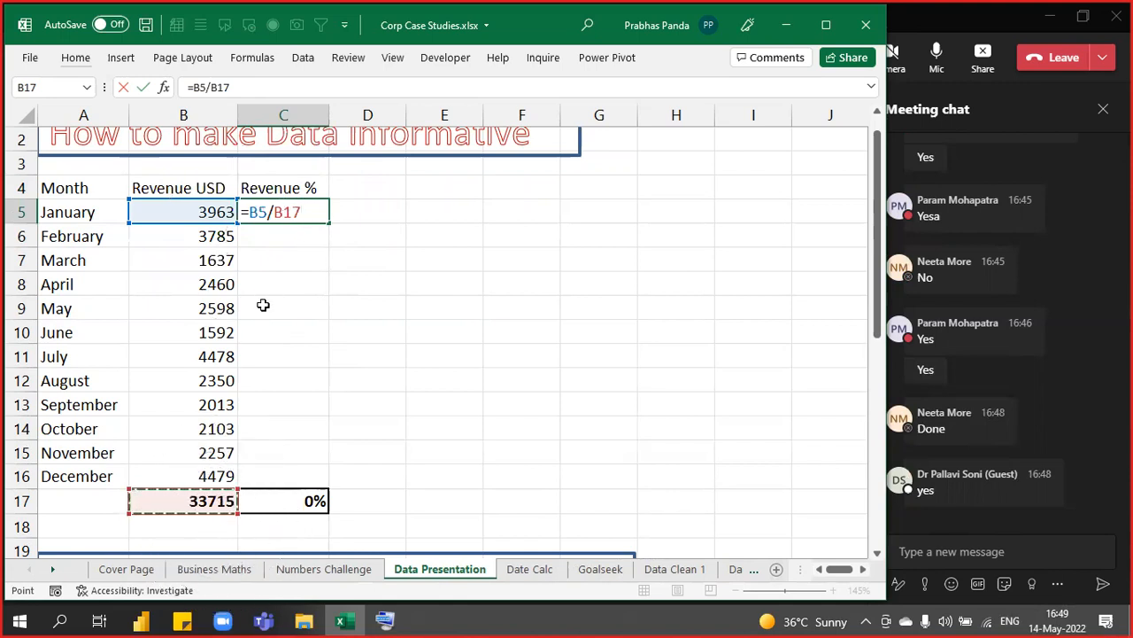
key(F4)
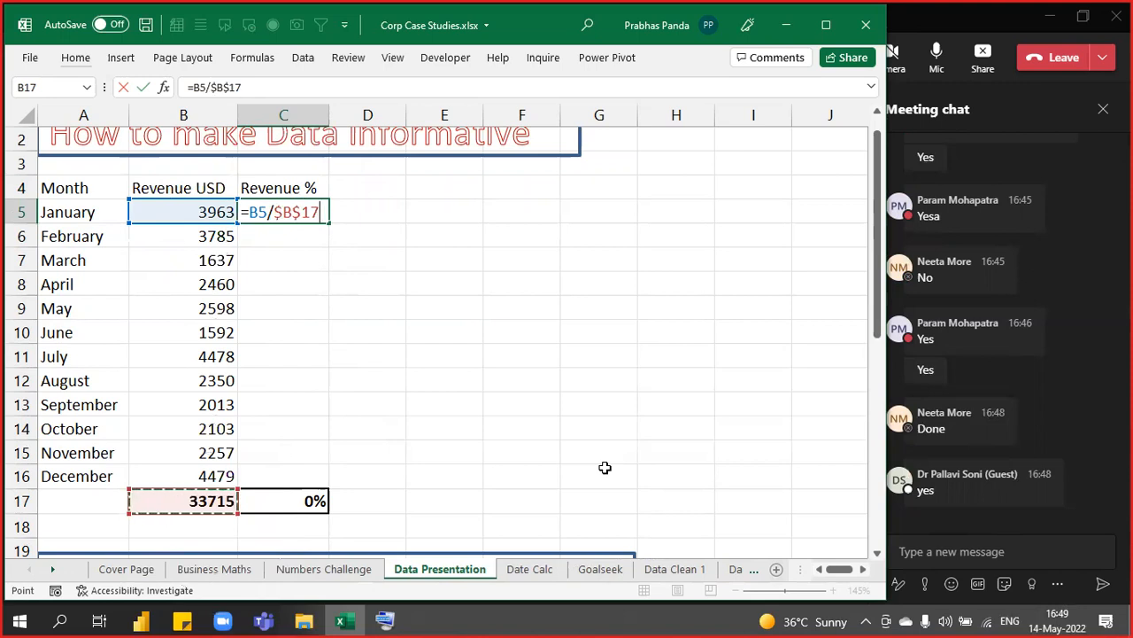
key(ctrl+Return)
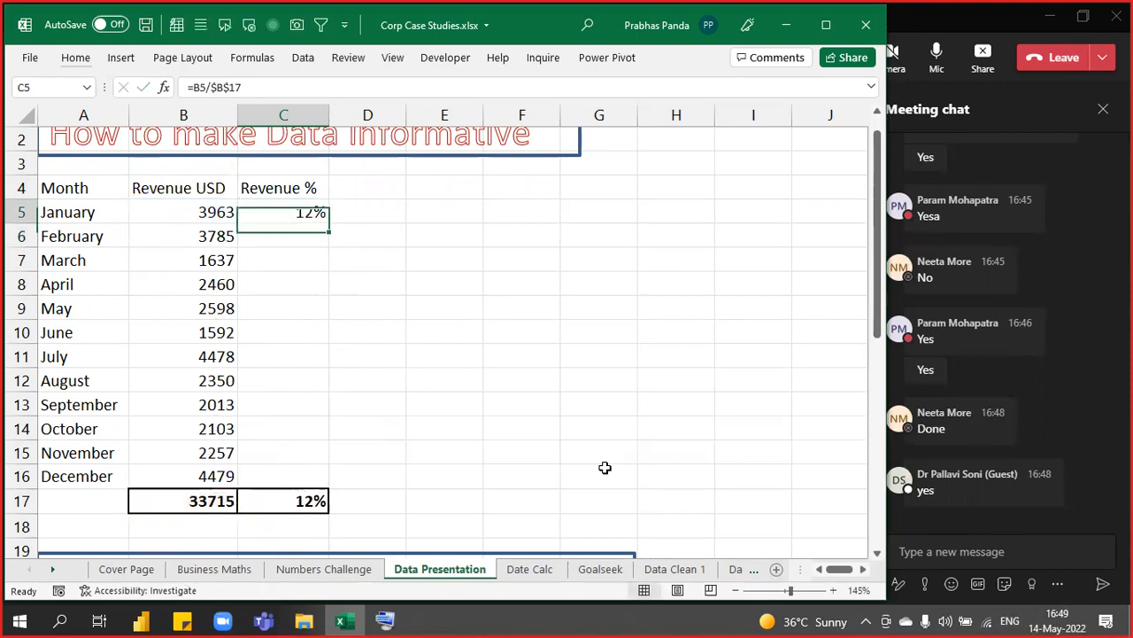
Format C5 as a number with two decimals and briefly show the on-screen keyboard
key(ctrl+shift+1)
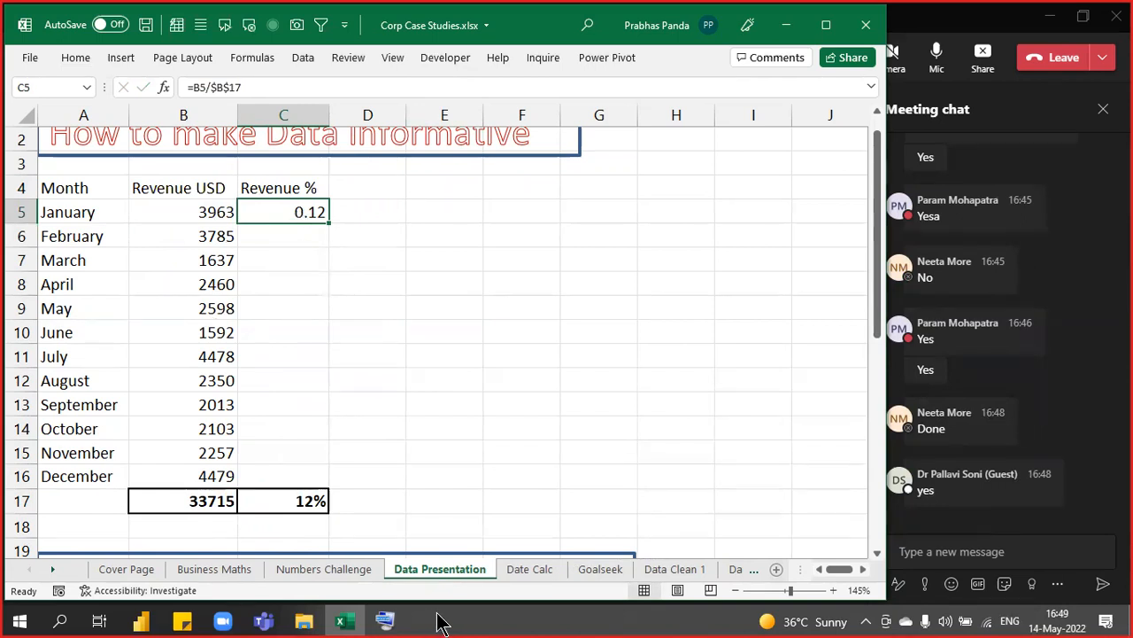
click(387, 621)
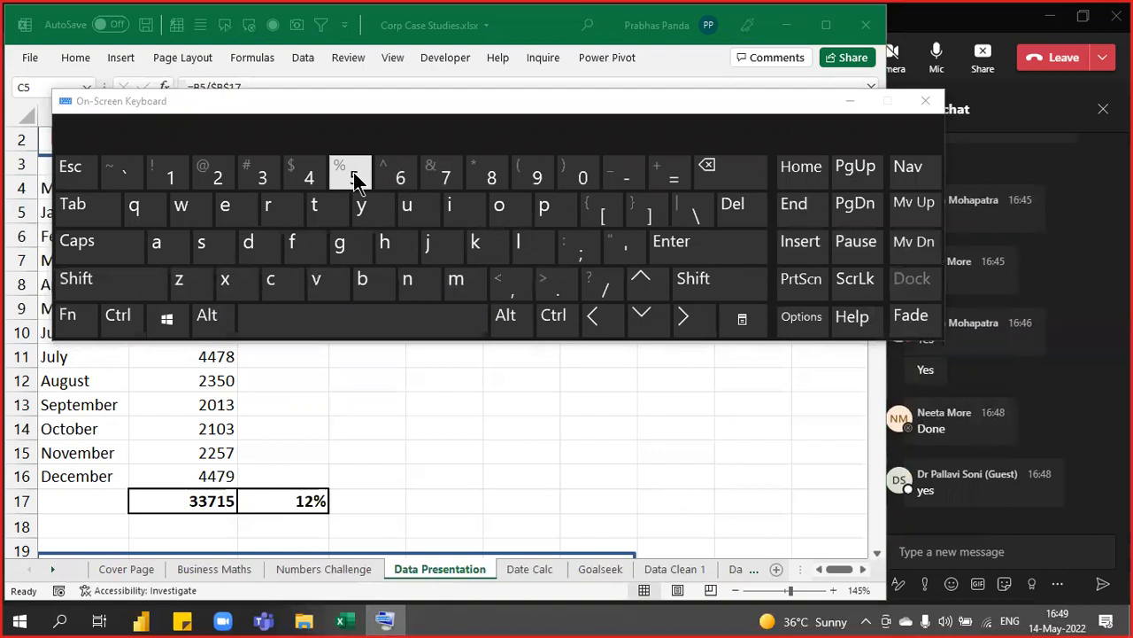
key(ctrl)
key(ctrl)
click(852, 102)
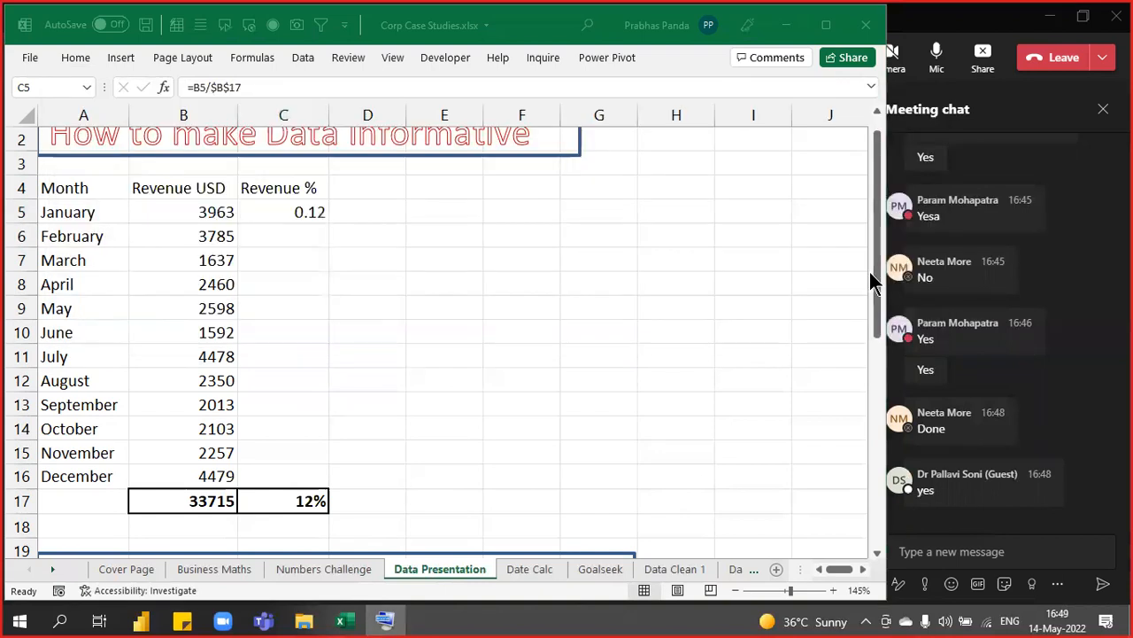
Apply the percentage format to January's share in C5, fill its formula down through C16 and check the cell references
key(ctrl+shift+5)
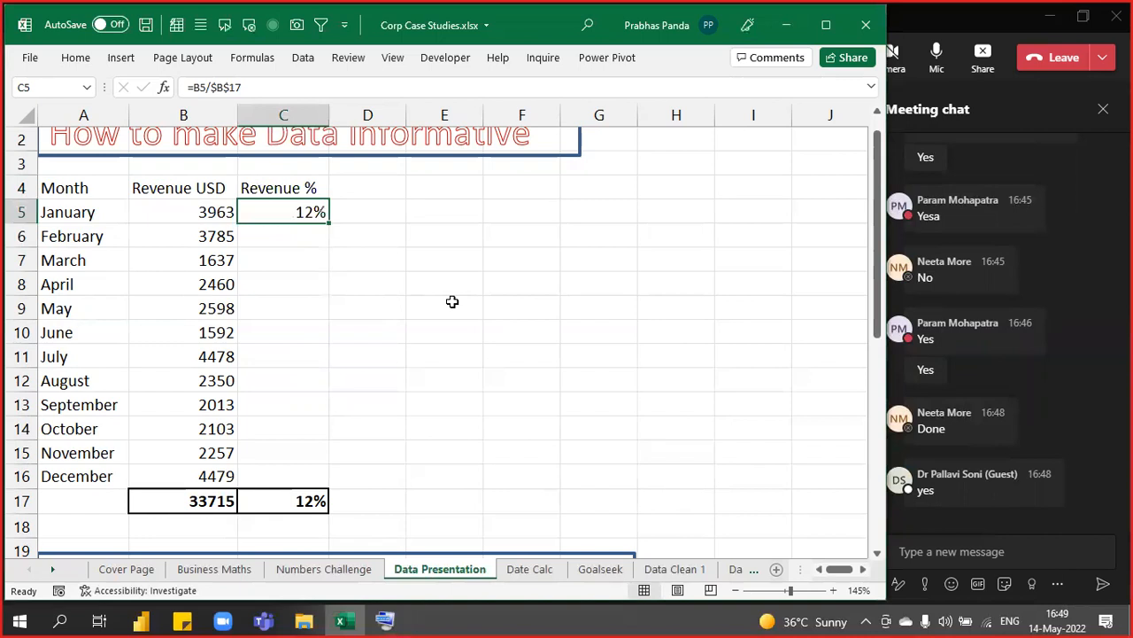
double_click(326, 223)
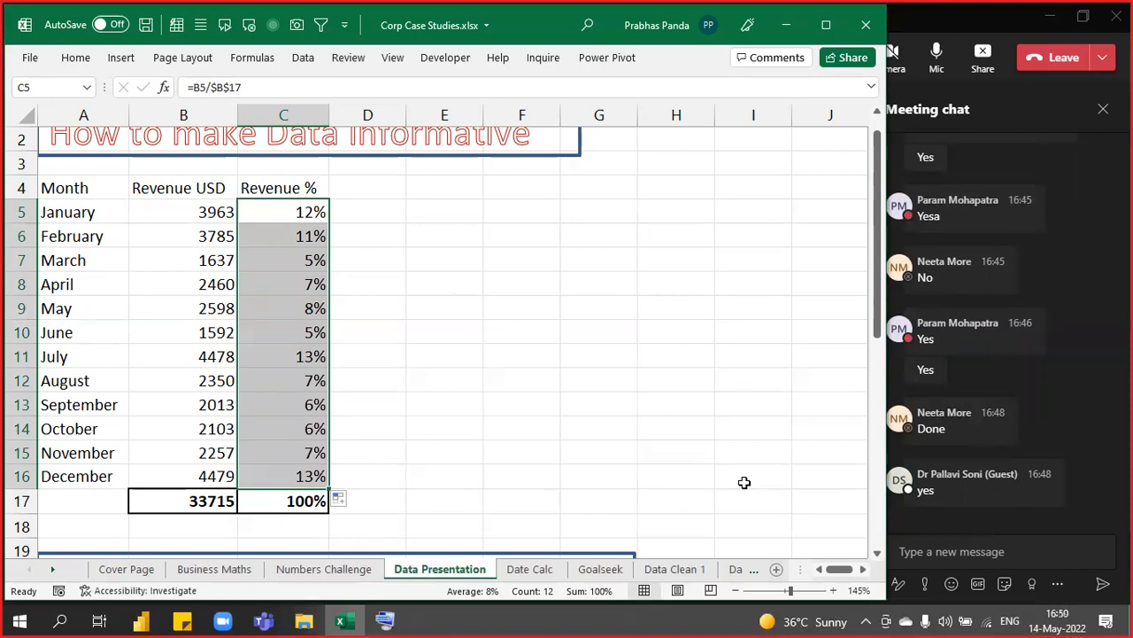
key(F2)
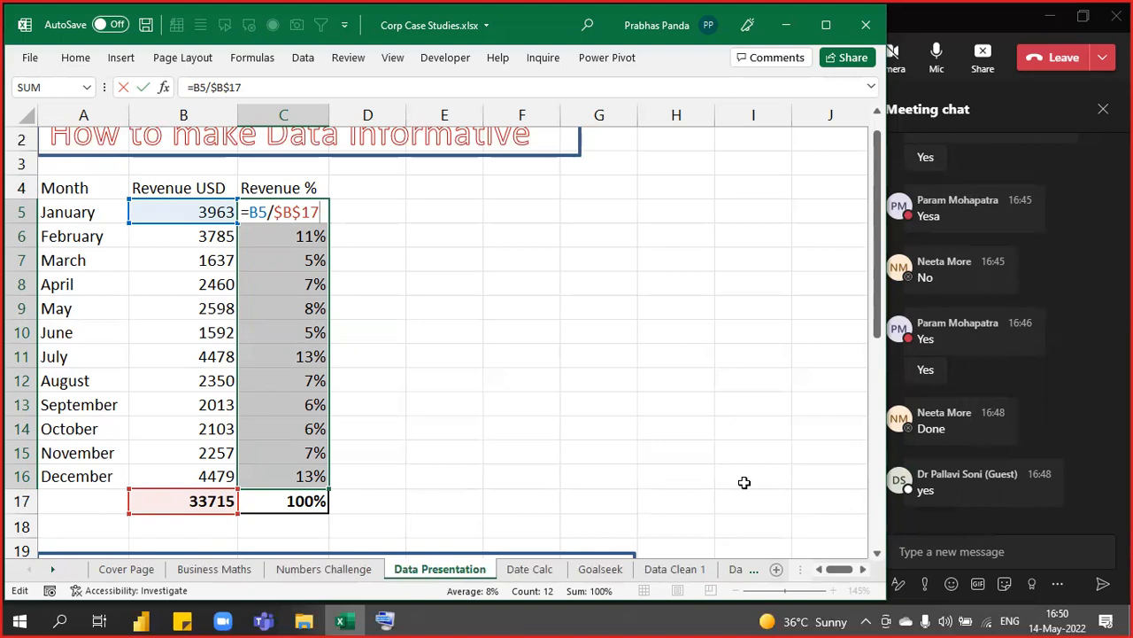
key(ctrl+Return)
Add the header Growth in D4, next to Revenue %
key(Up)
key(Right)
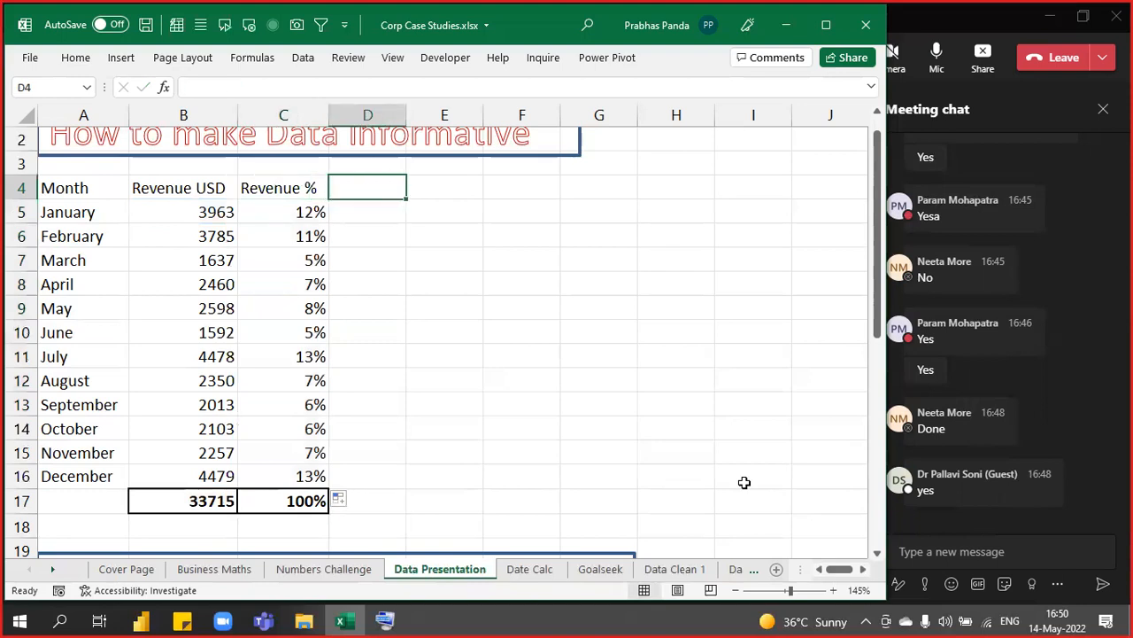
text(Growth)
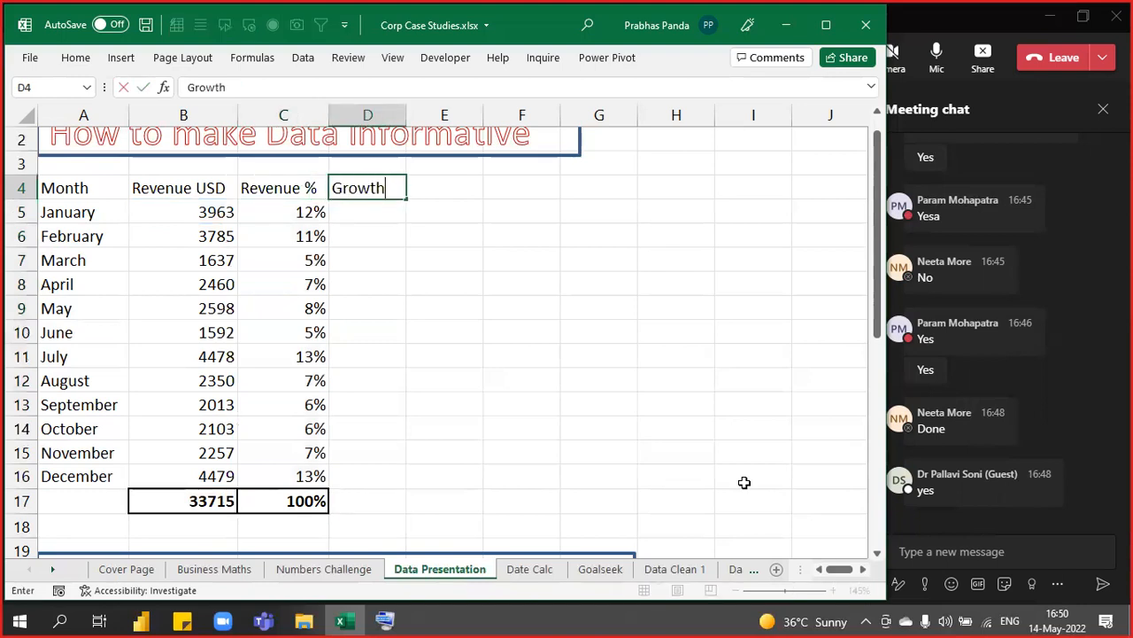
key(Return)
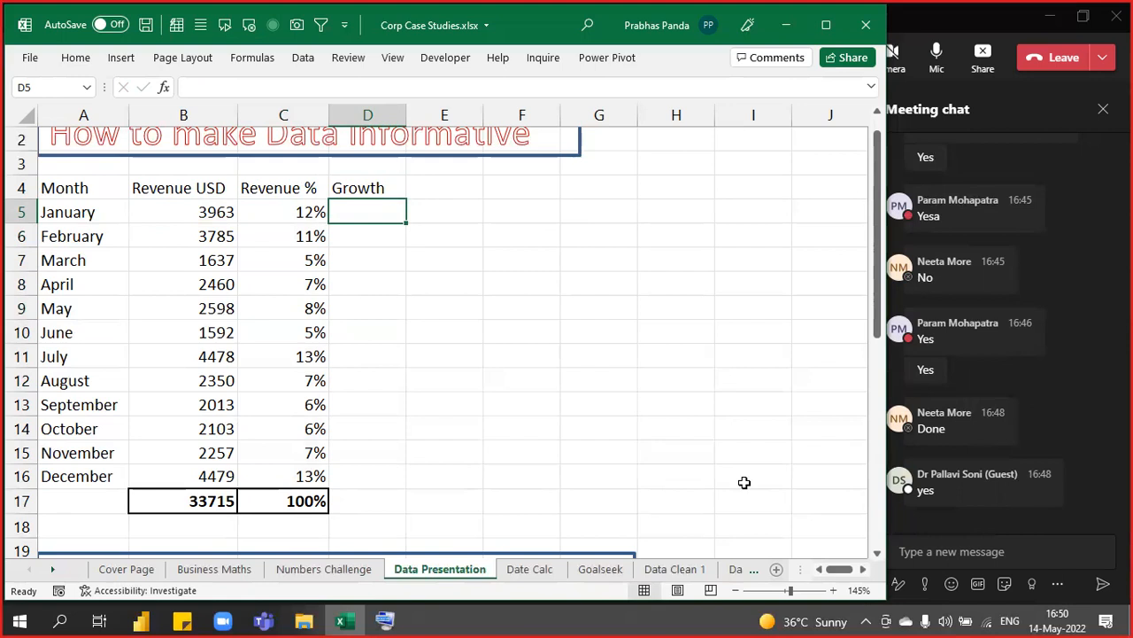
key(Left)
key(Left)
key(Left)
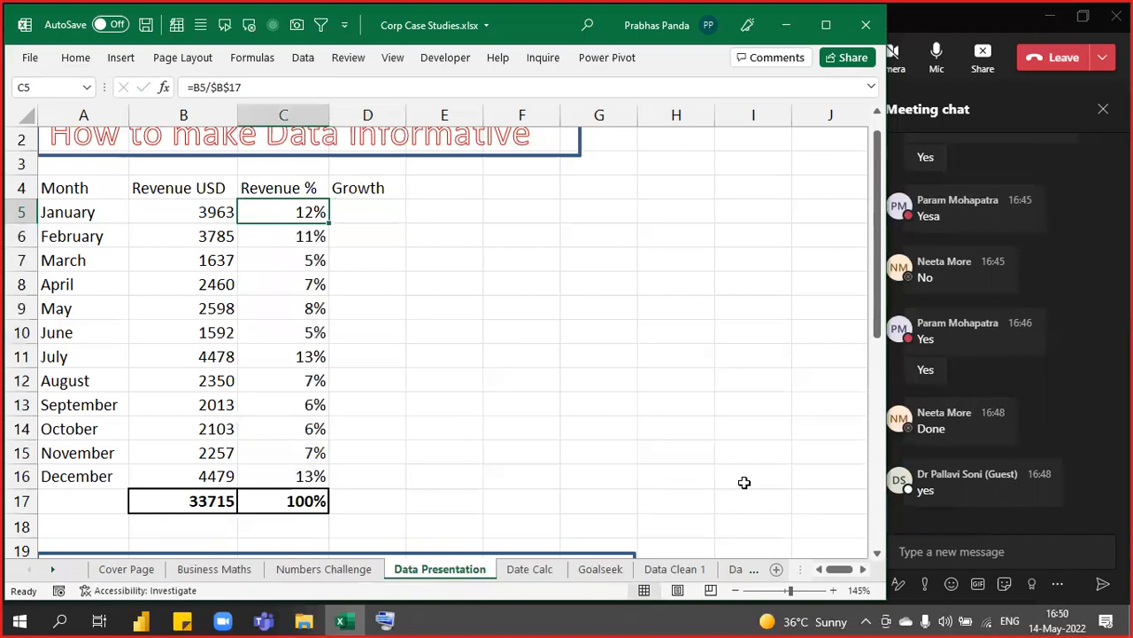
key(Right)
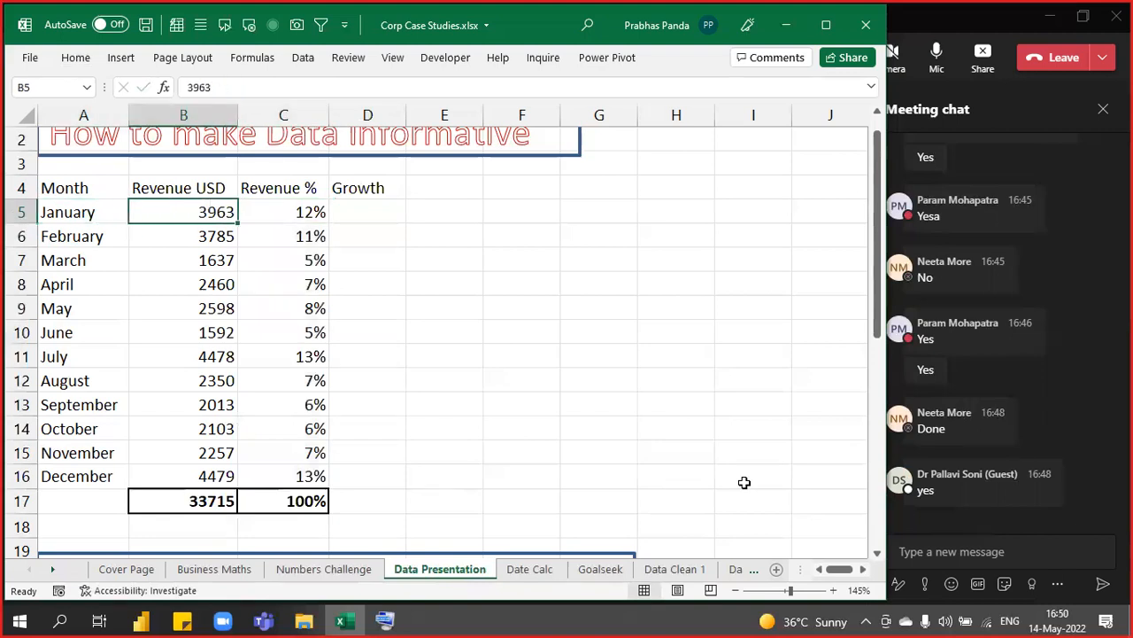
key(Right)
key(Right)
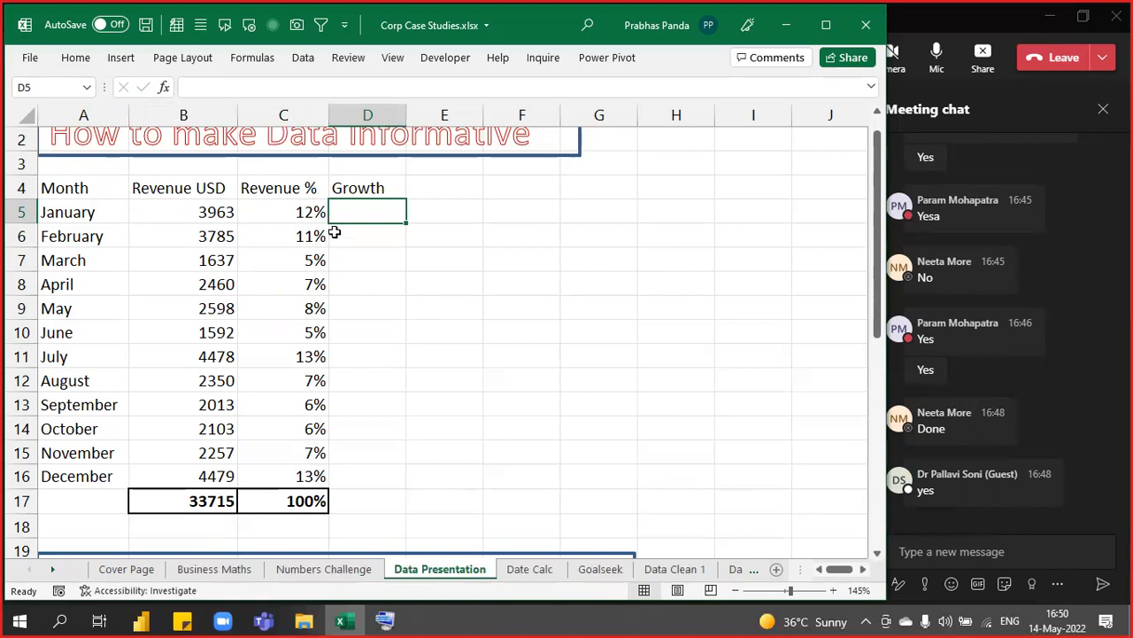
key(ctrl)
key(ctrl)
key(ctrl)
Calculate February's growth in D6 with =B6-B5, fill the formula down through D16 and check its references
key(Down)
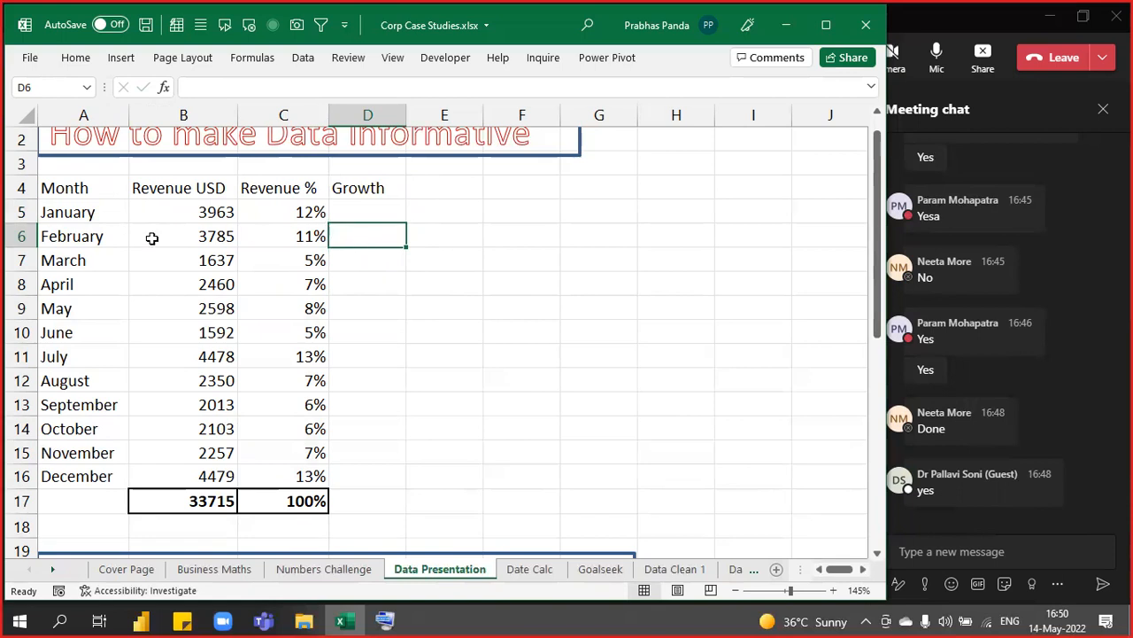
text(=)
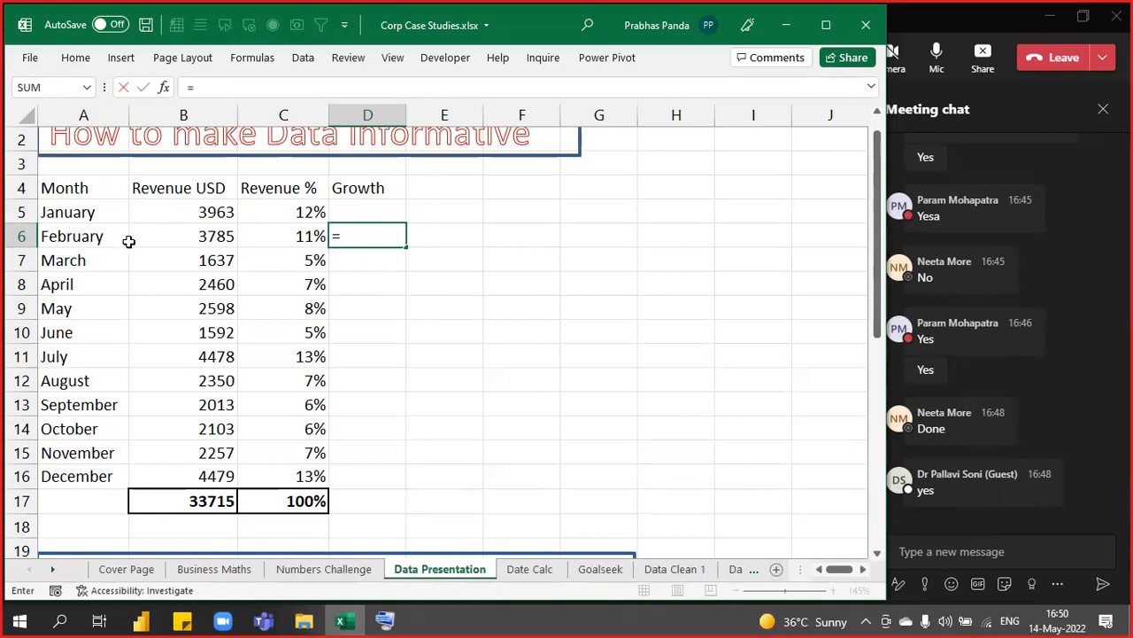
click(129, 241)
text(-)
click(129, 247)
key(Up)
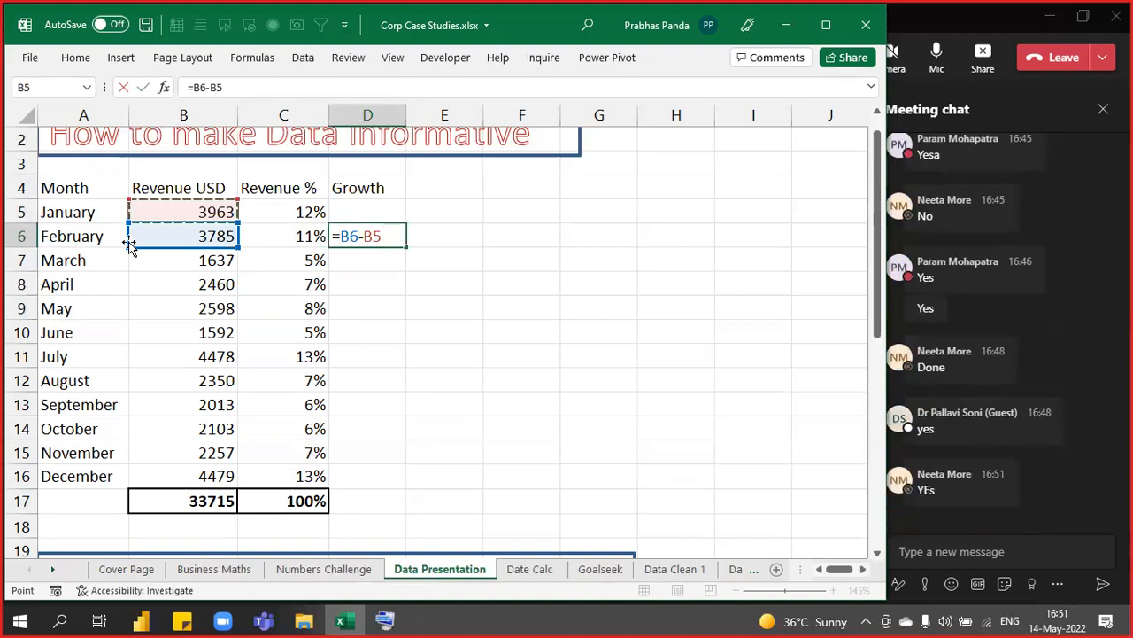
key(Return)
key(Up)
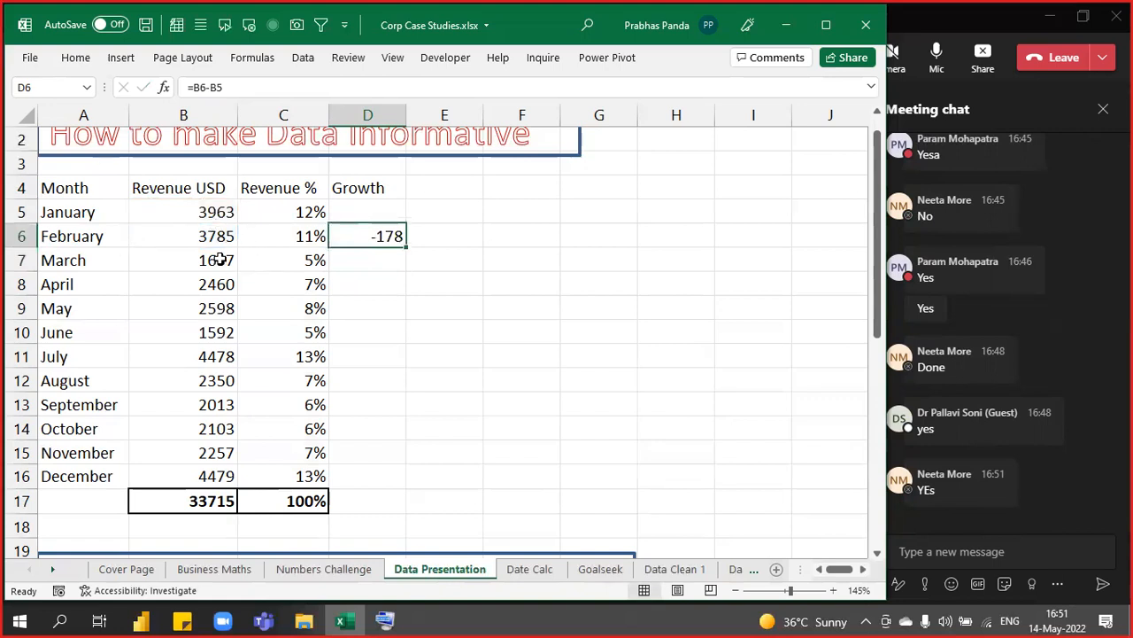
double_click(403, 246)
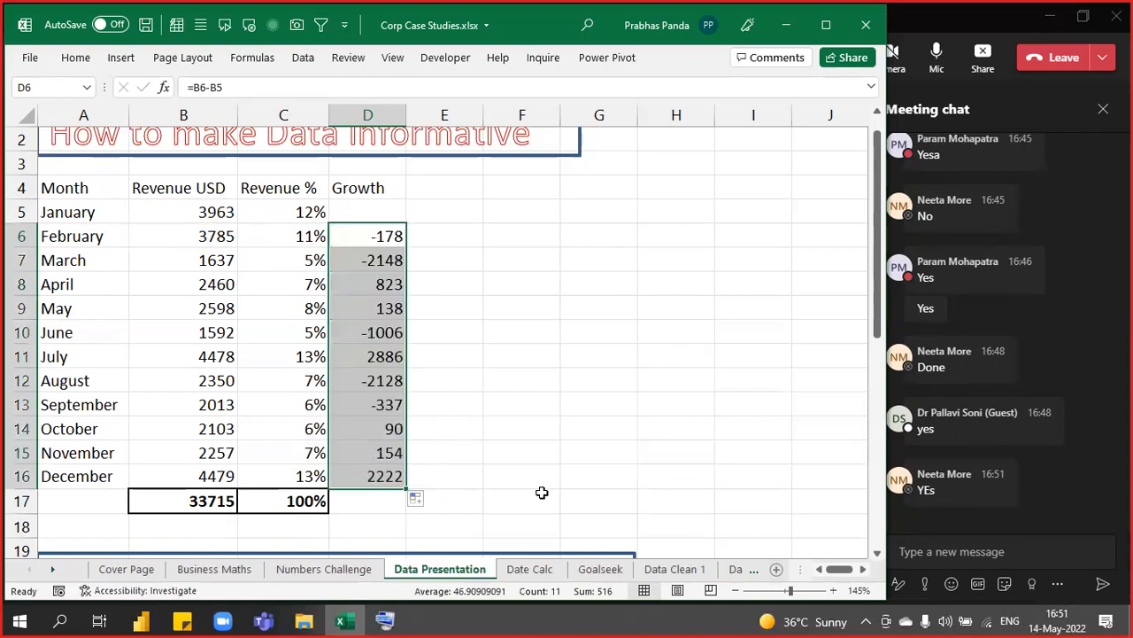
key(F2)
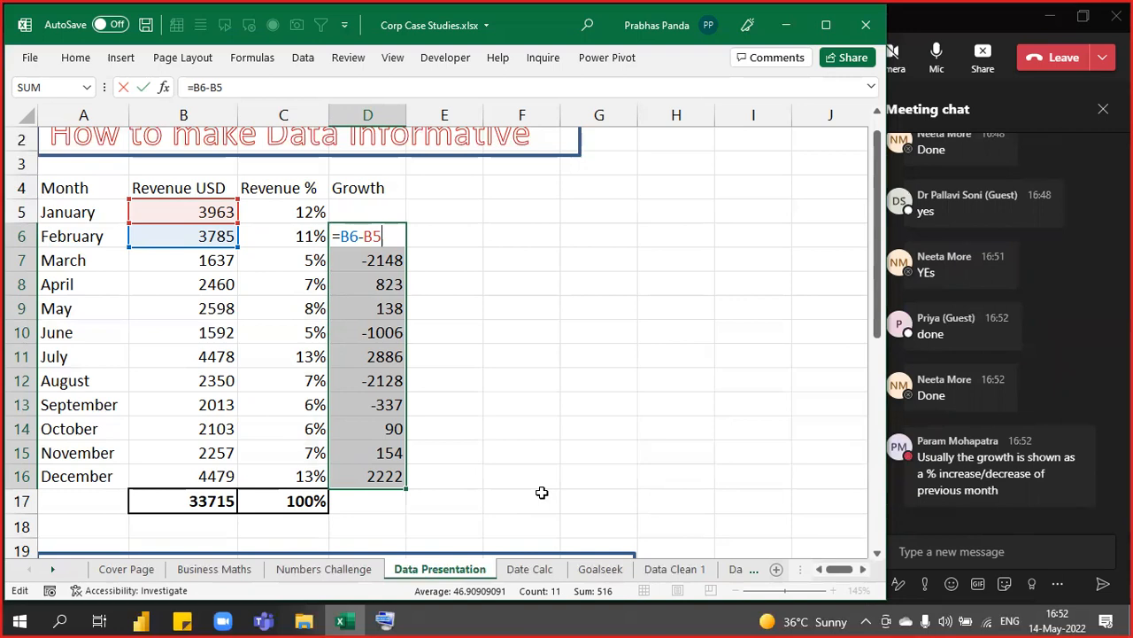
key(Return)
Add the header Growth % in E4, next to the Growth column
key(Up)
key(Up)
key(Up)
key(Right)
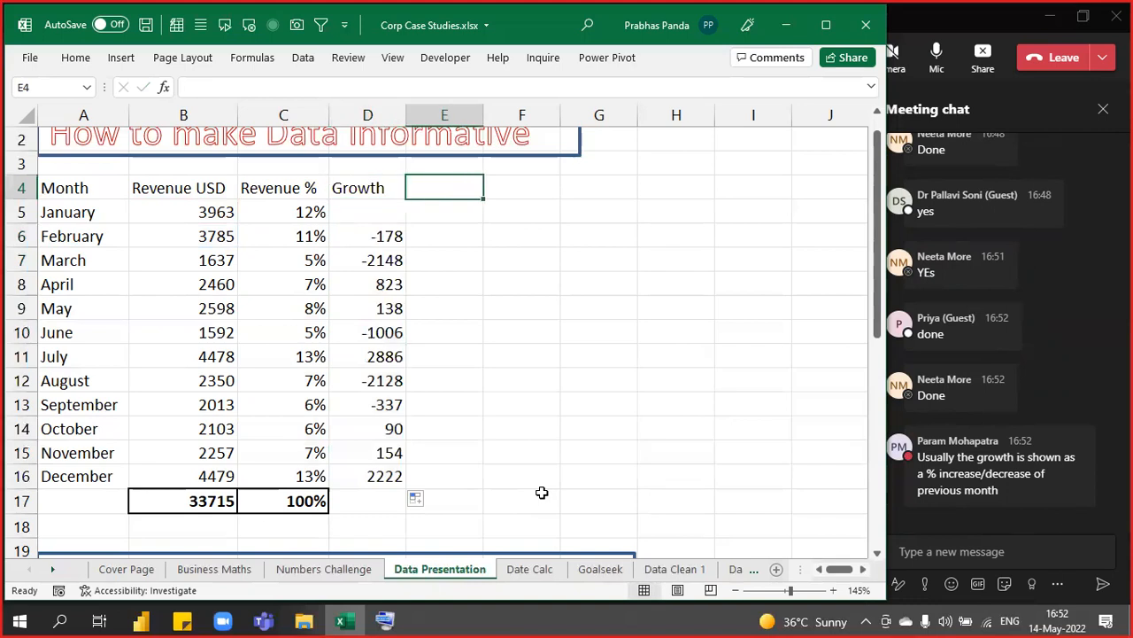
text(Growth )
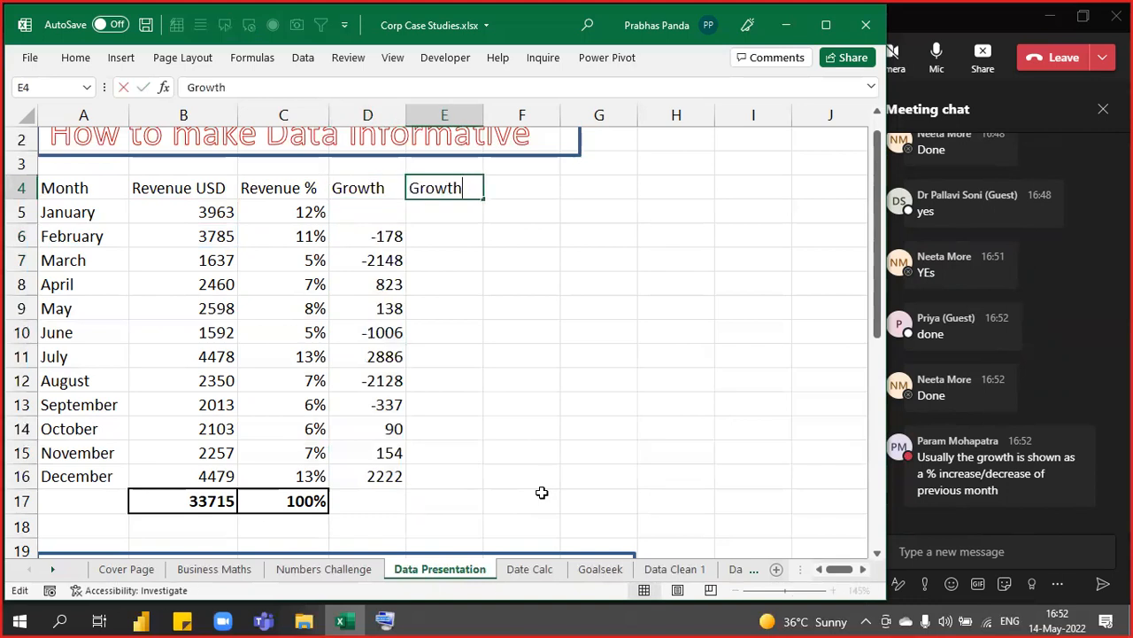
text(%)
key(Return)
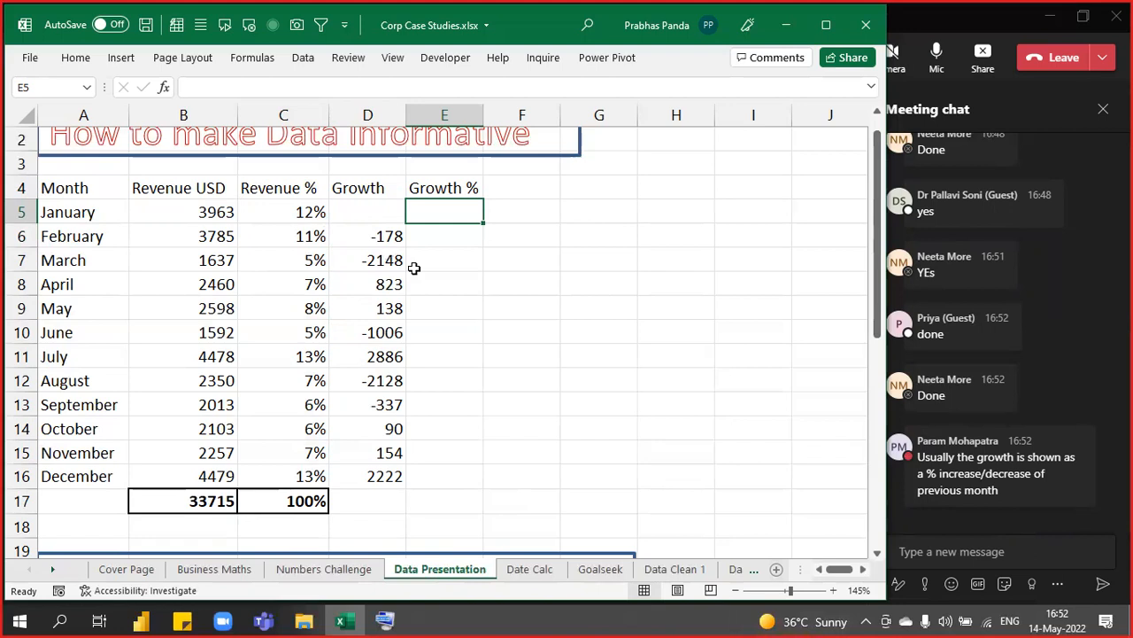
drag(434, 190, 472, 476)
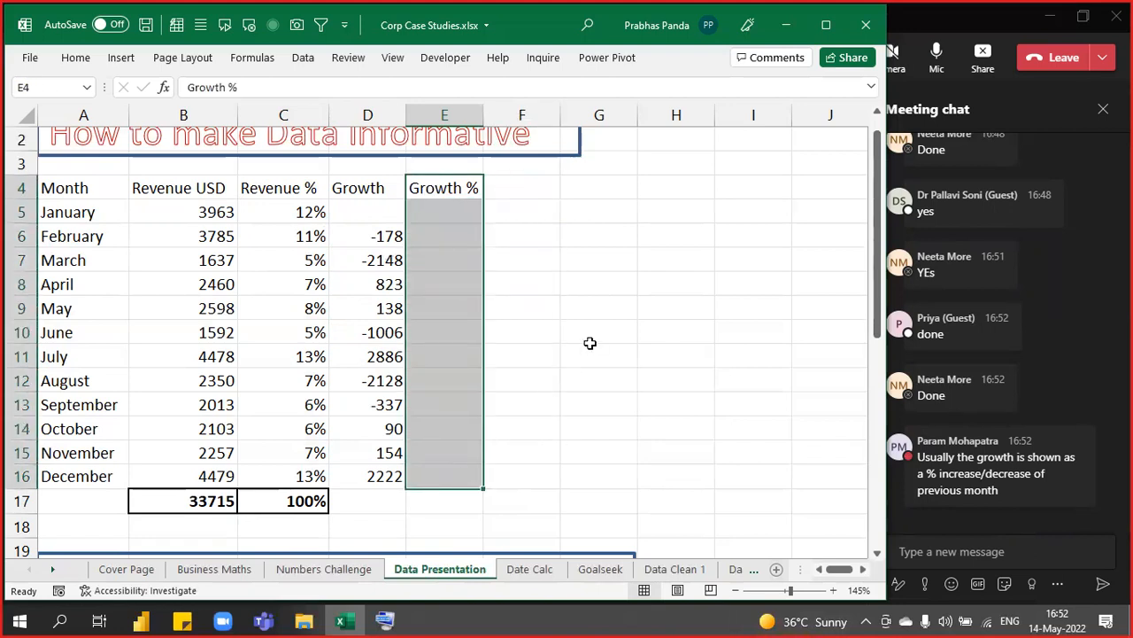
key(Down)
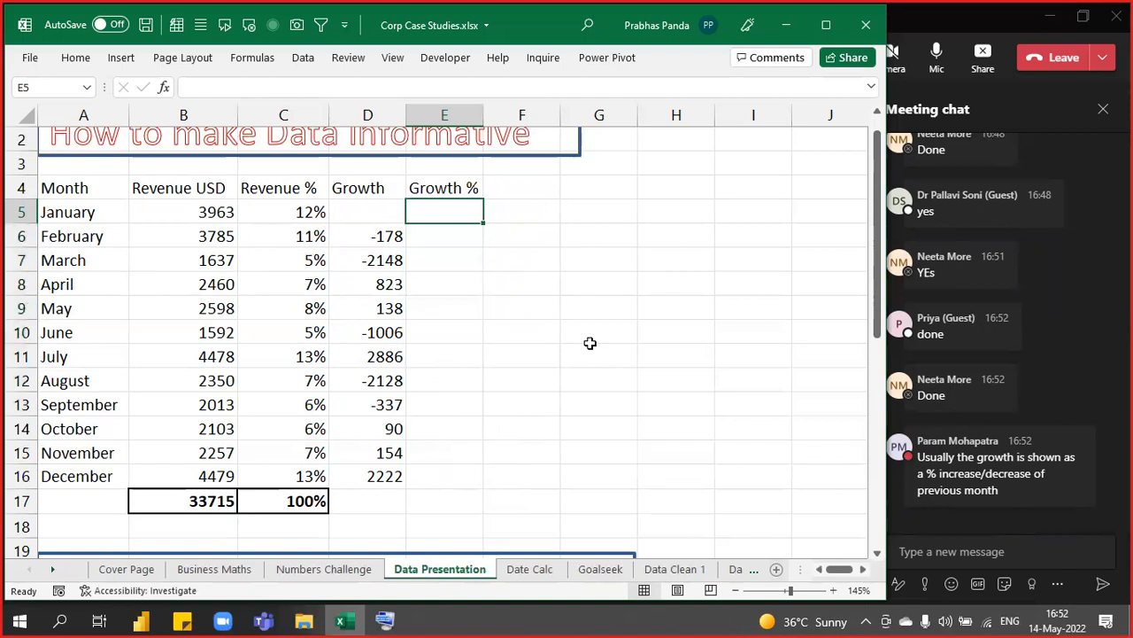
key(Left)
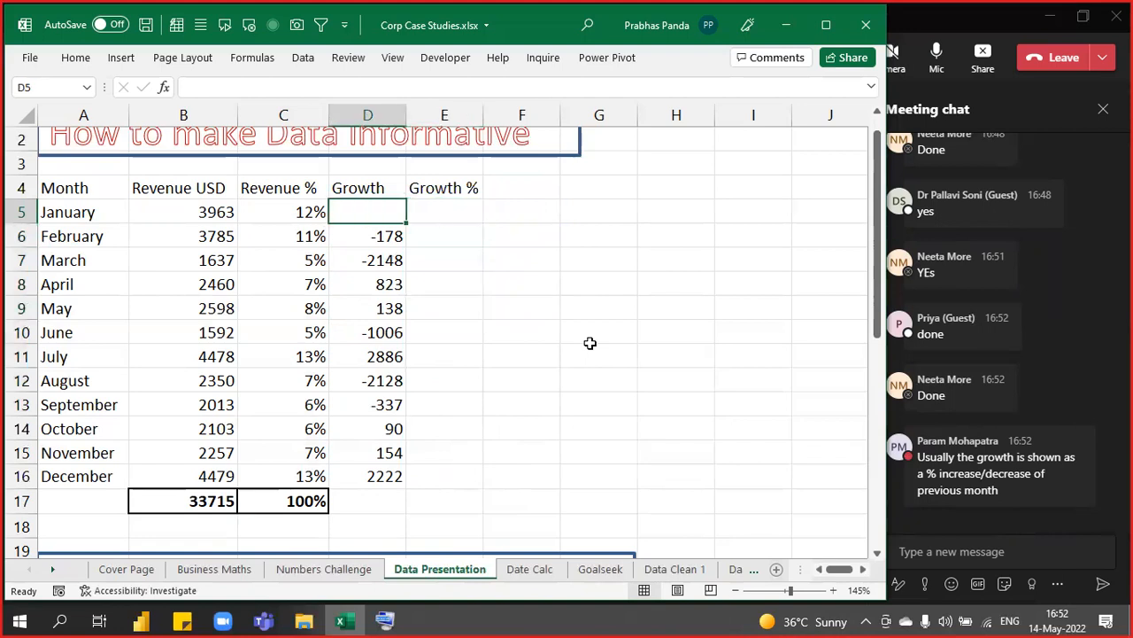
key(Right)
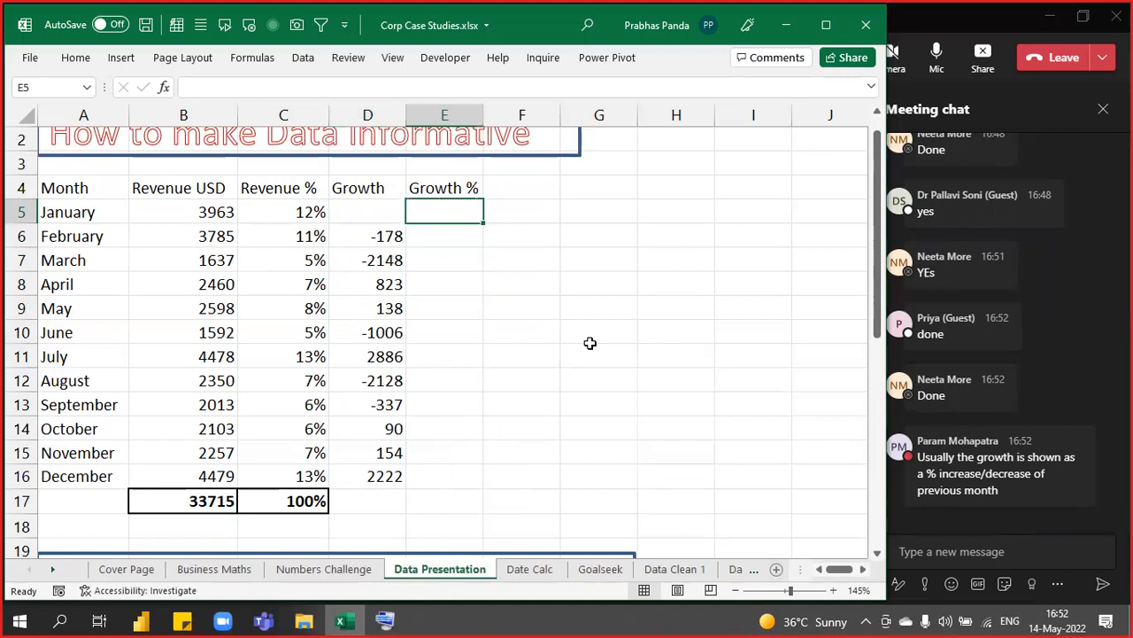
Calculate February's growth percentage in E6 with the formula =D6/B5
key(Down)
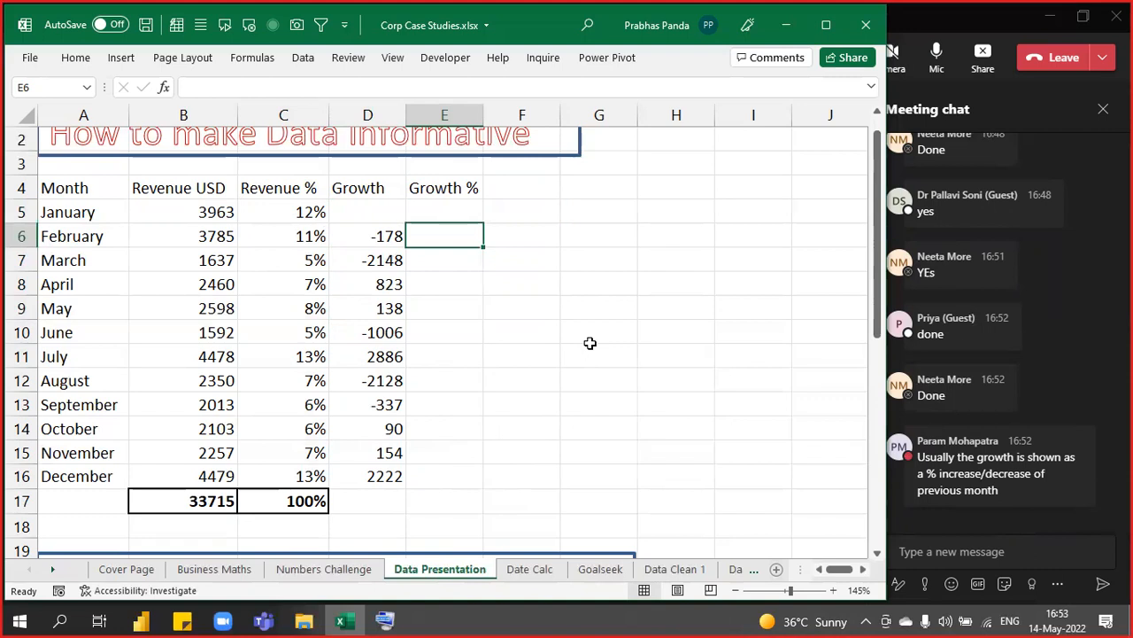
text(=)
key(Left)
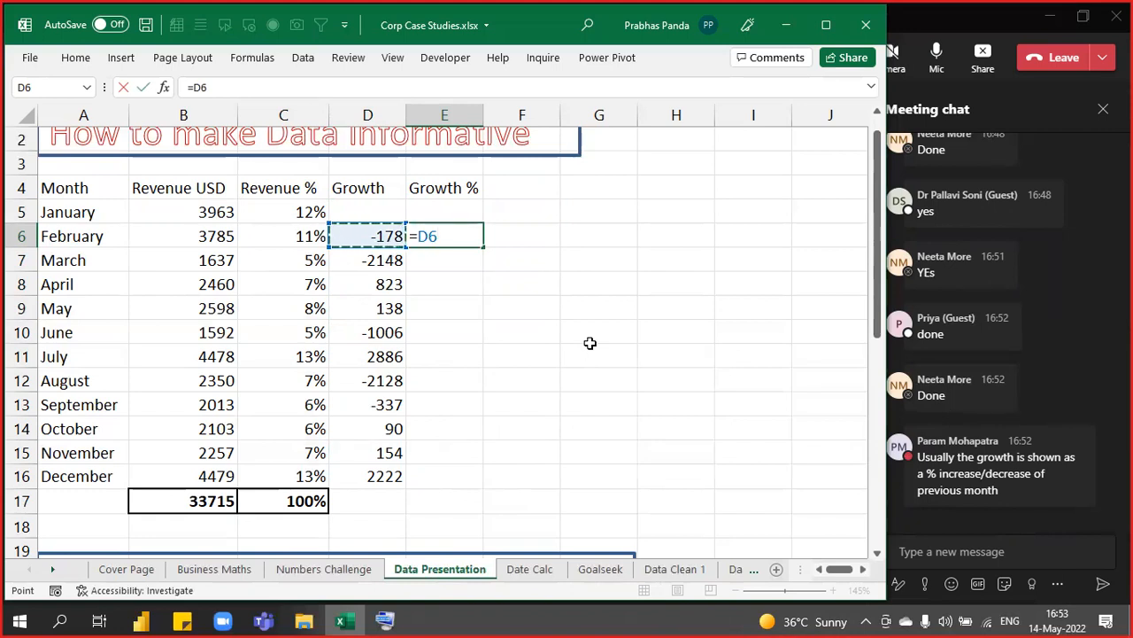
text(/)
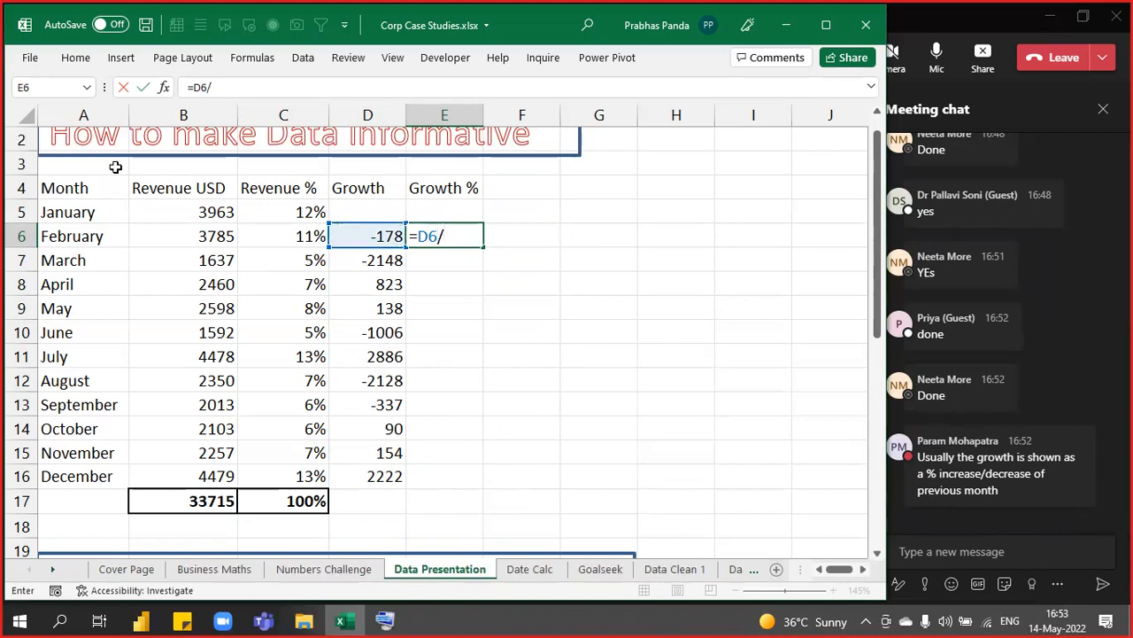
click(179, 210)
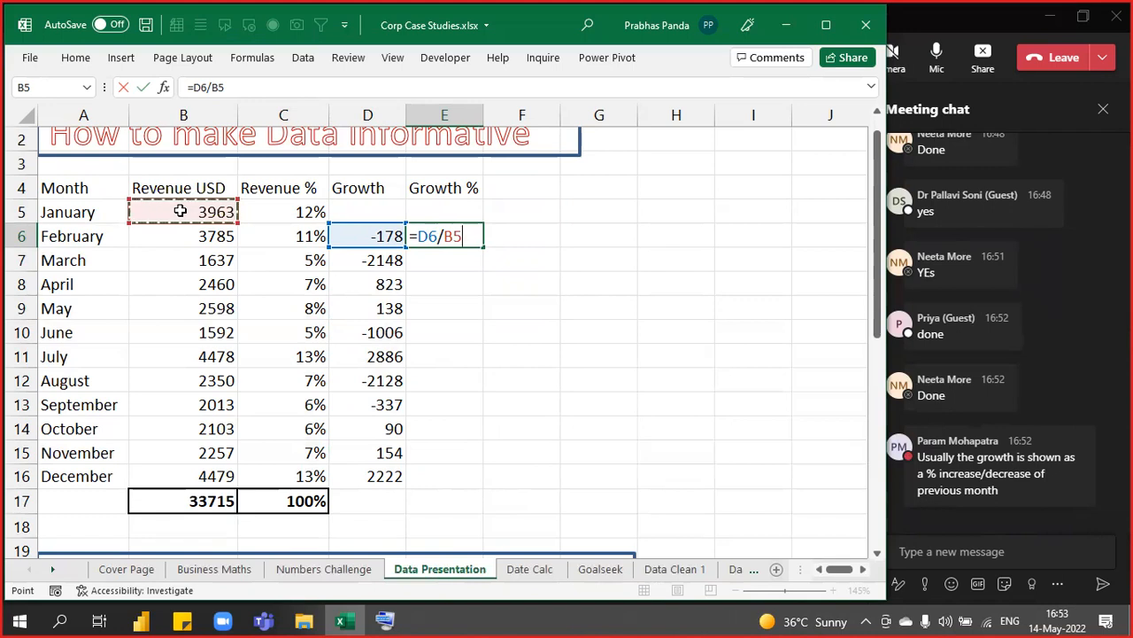
key(Return)
key(Up)
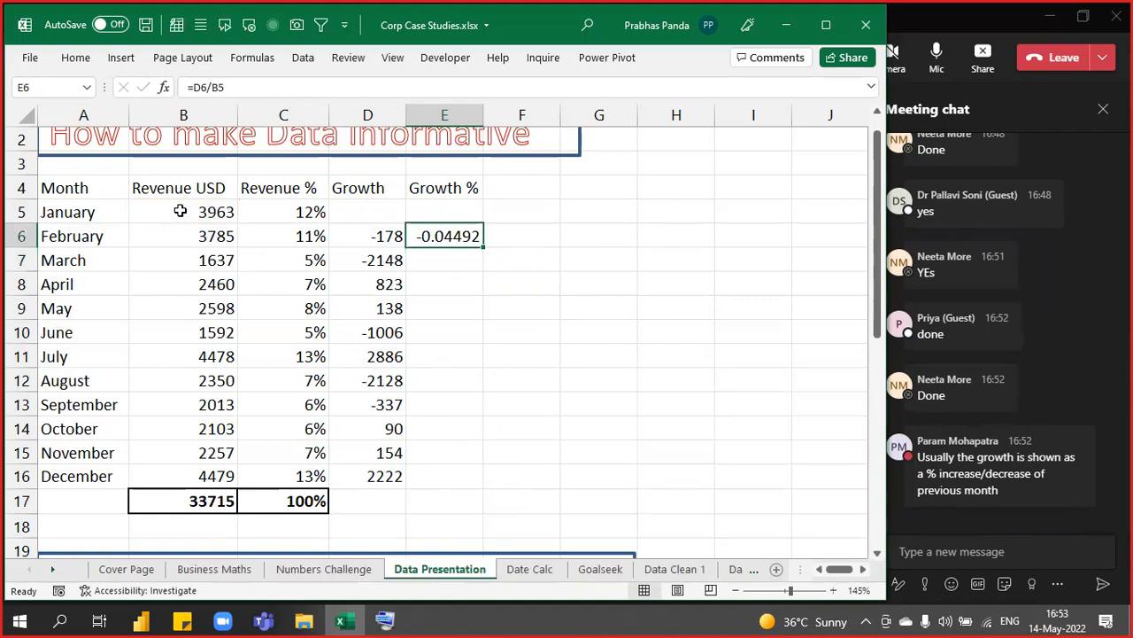
Apply the percentage format to E6, fill its formula down through E16 and check the cell references
key(ctrl)
key(ctrl)
key(ctrl)
key(ctrl)
key(ctrl)
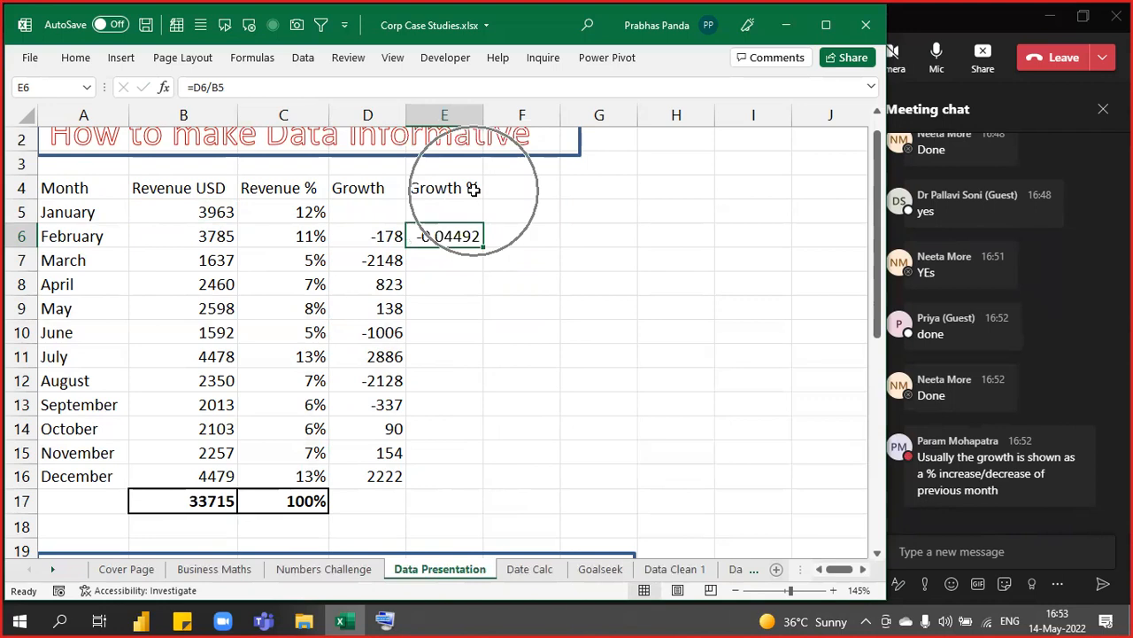
key(ctrl)
key(ctrl)
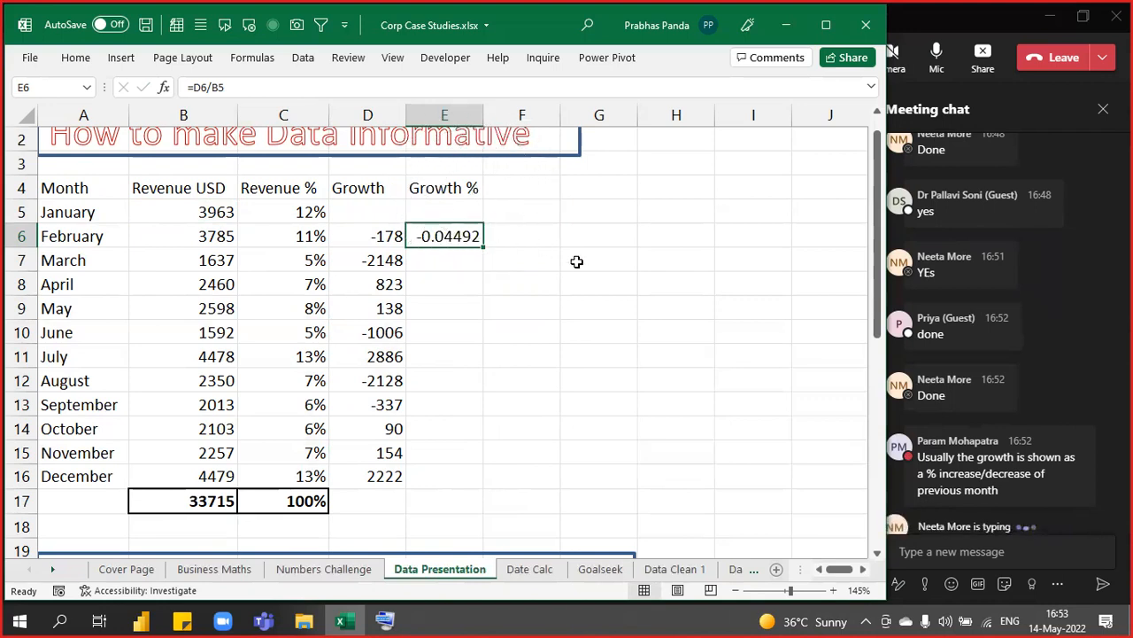
key(ctrl+shift+5)
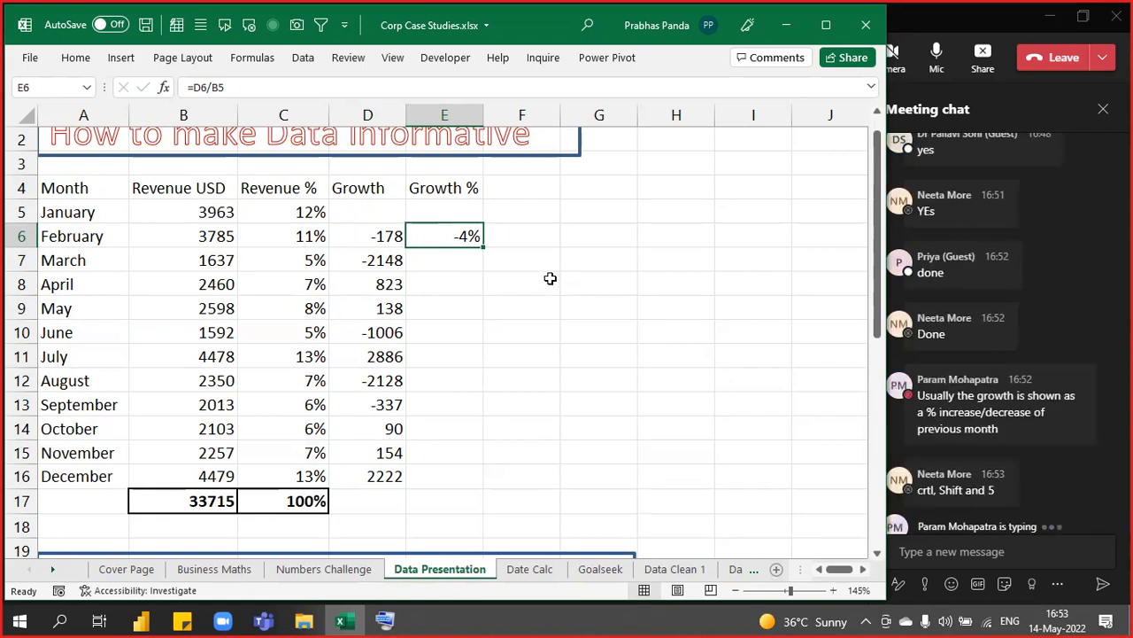
drag(482, 248, 482, 483)
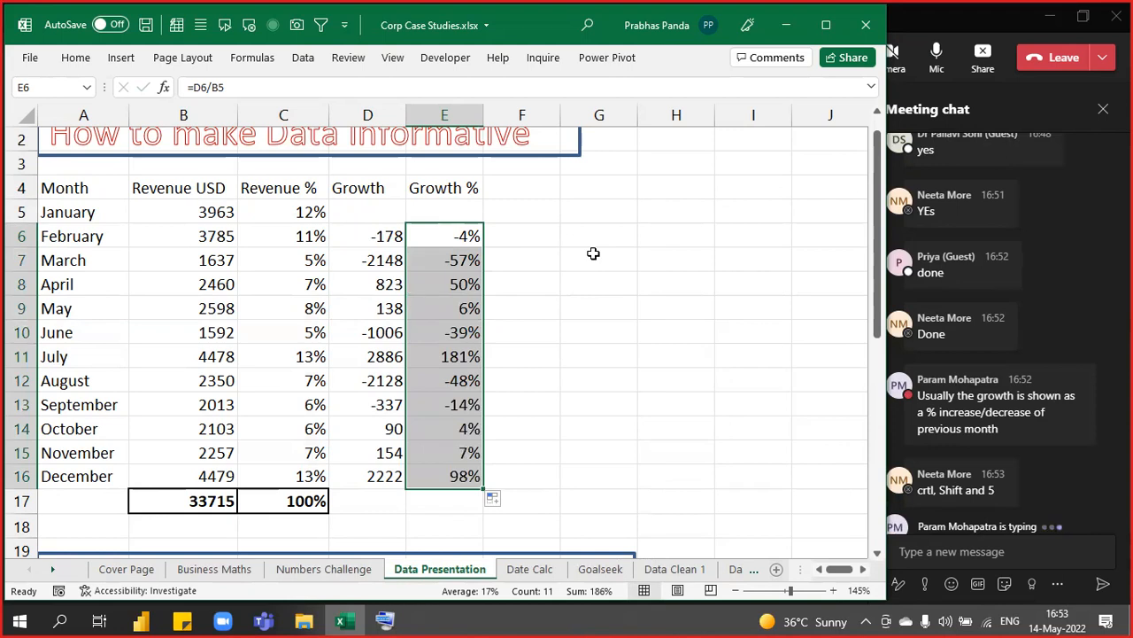
key(F2)
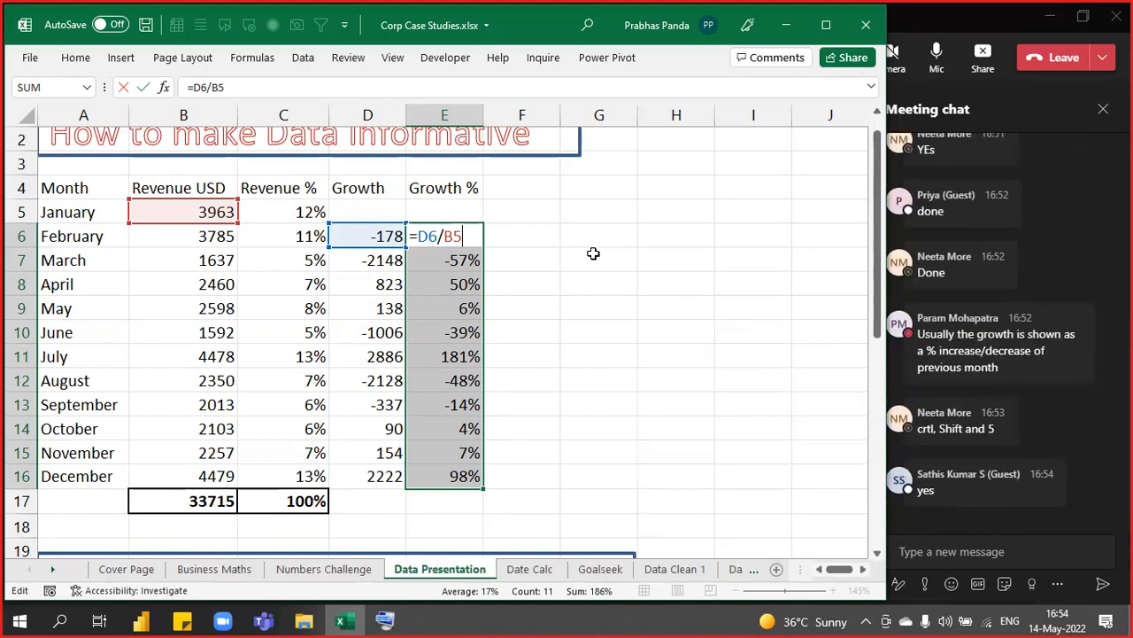
key(ctrl+Return)
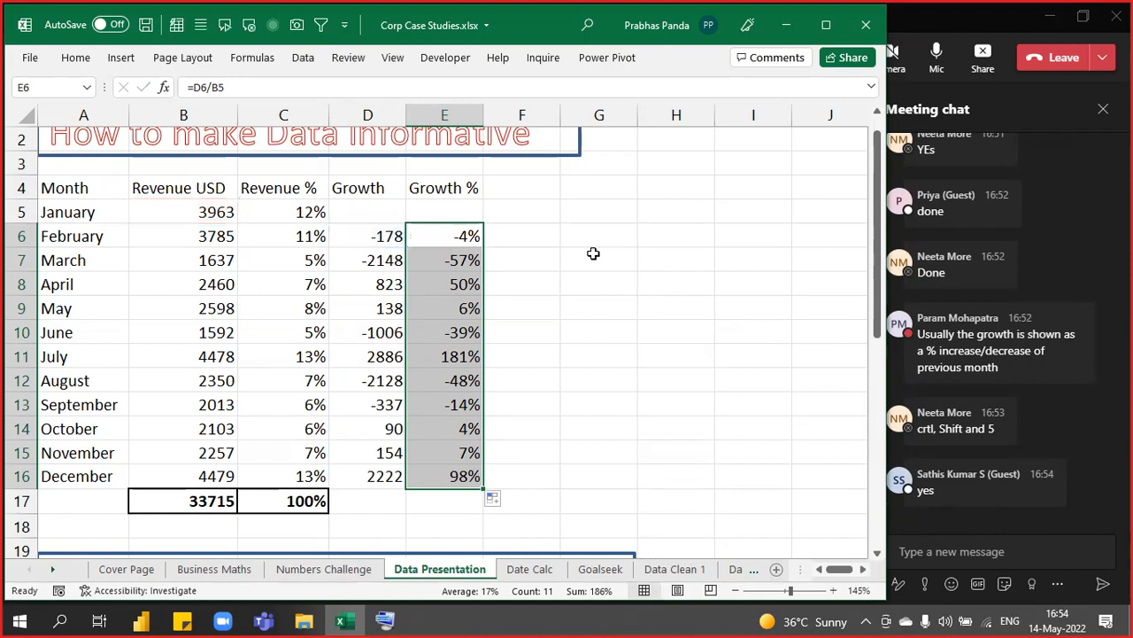
Examine how revenue accumulates month by month, looking at January, February and March in the Revenue USD column
key(Right)
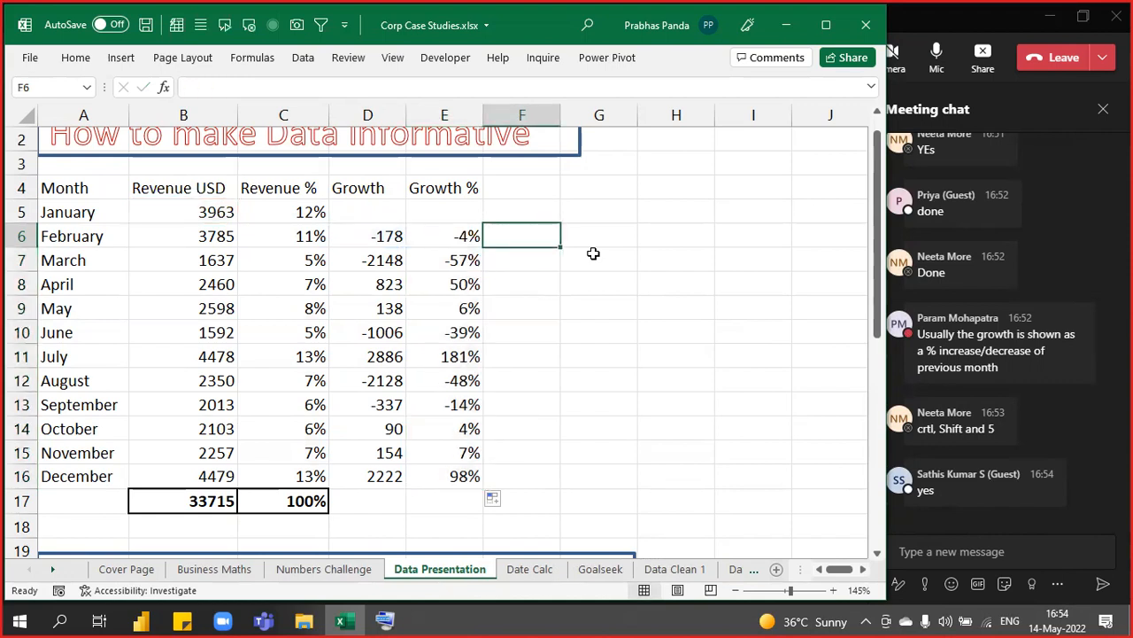
key(Up)
key(Up)
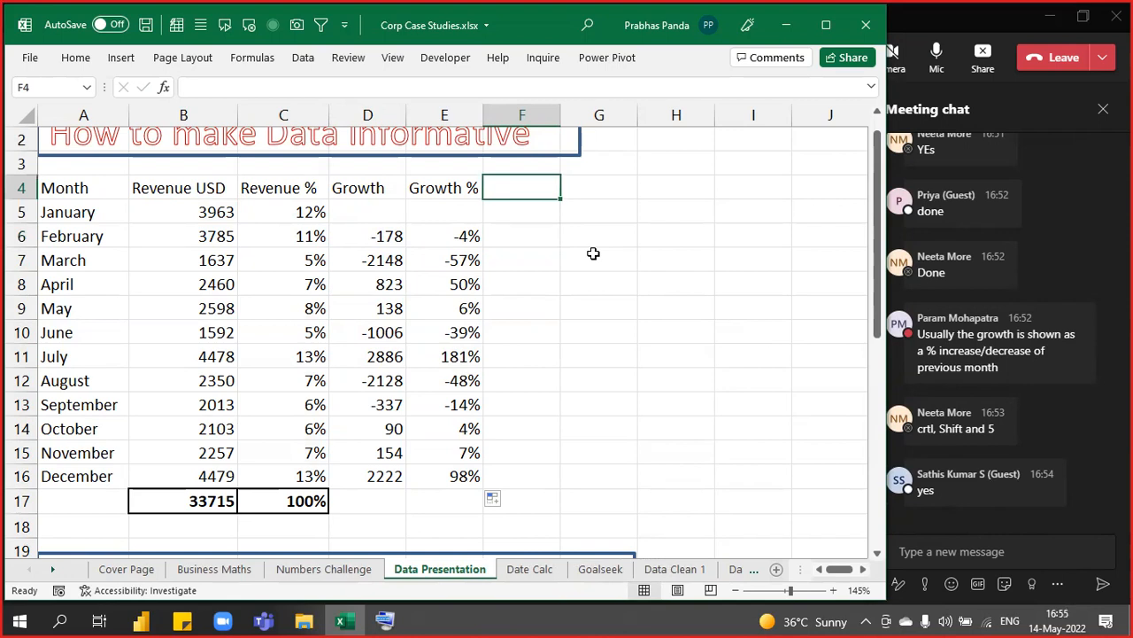
click(202, 221)
drag(202, 224, 173, 303)
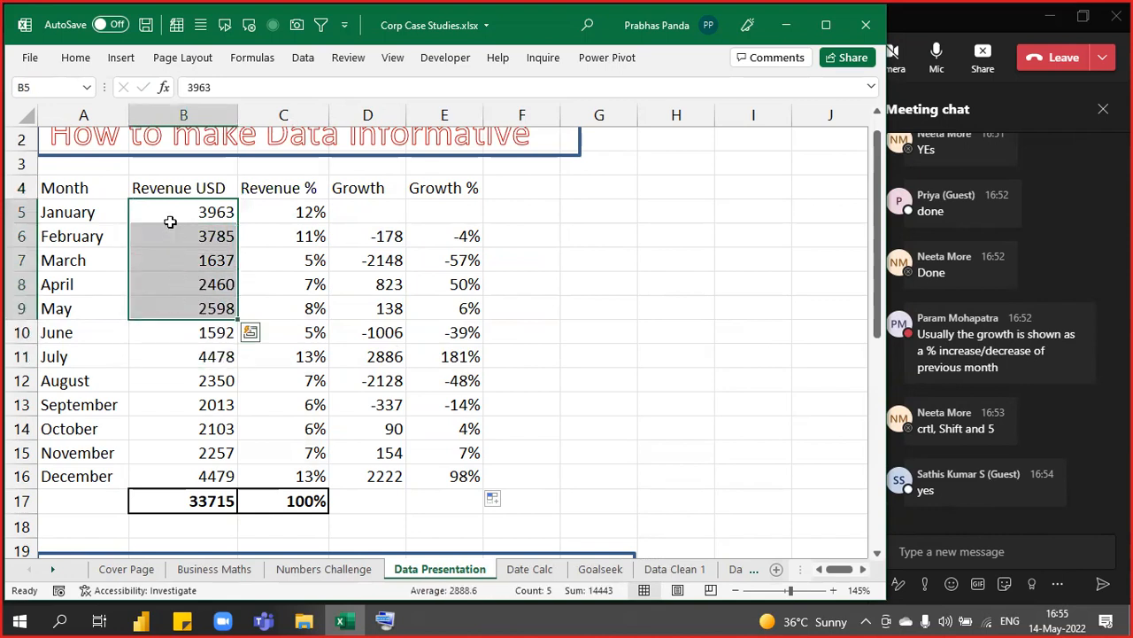
click(166, 213)
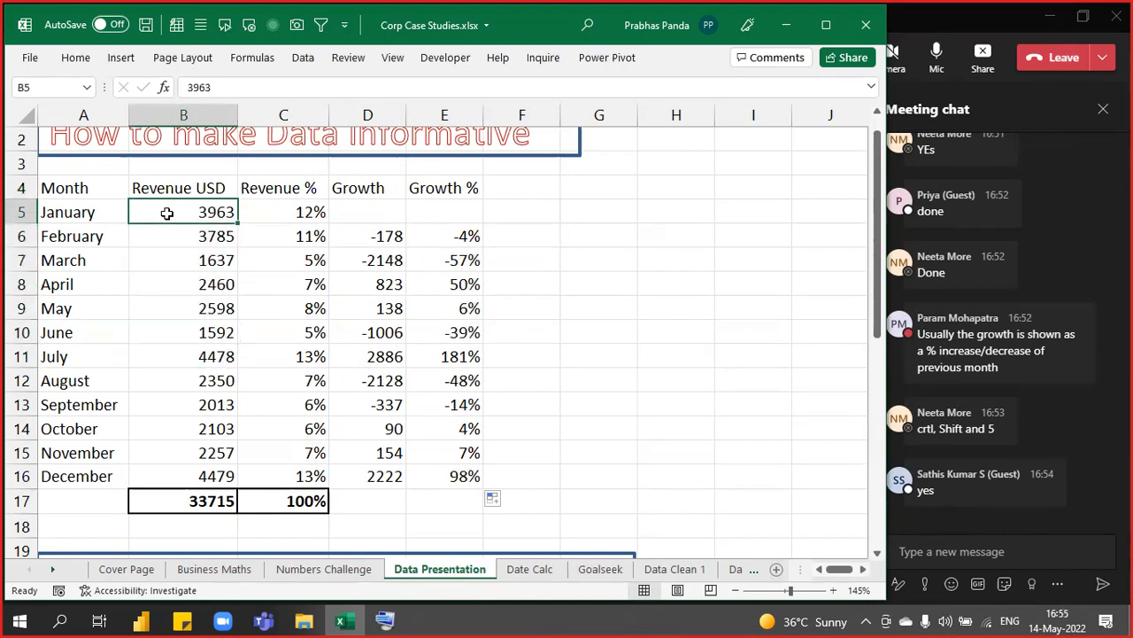
click(180, 211)
click(182, 211)
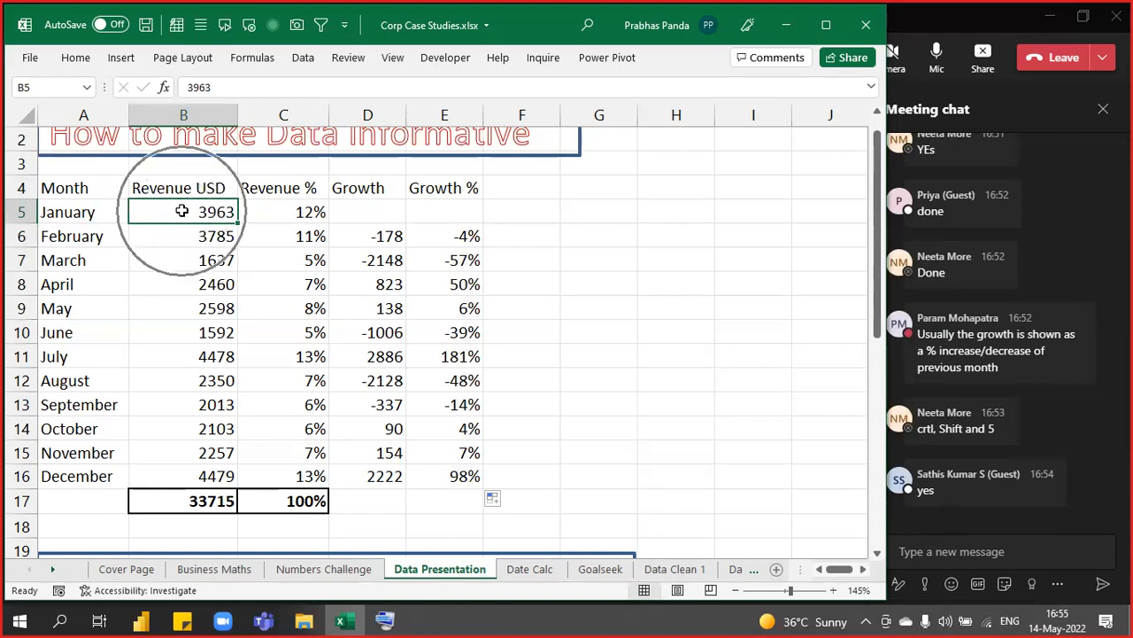
click(168, 237)
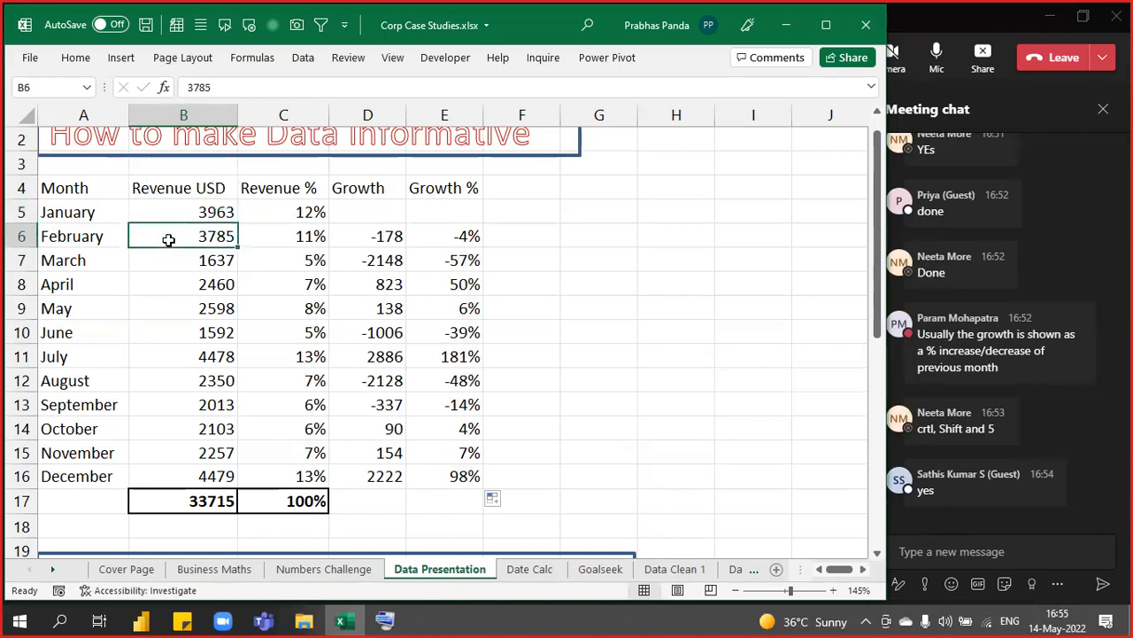
click(168, 239)
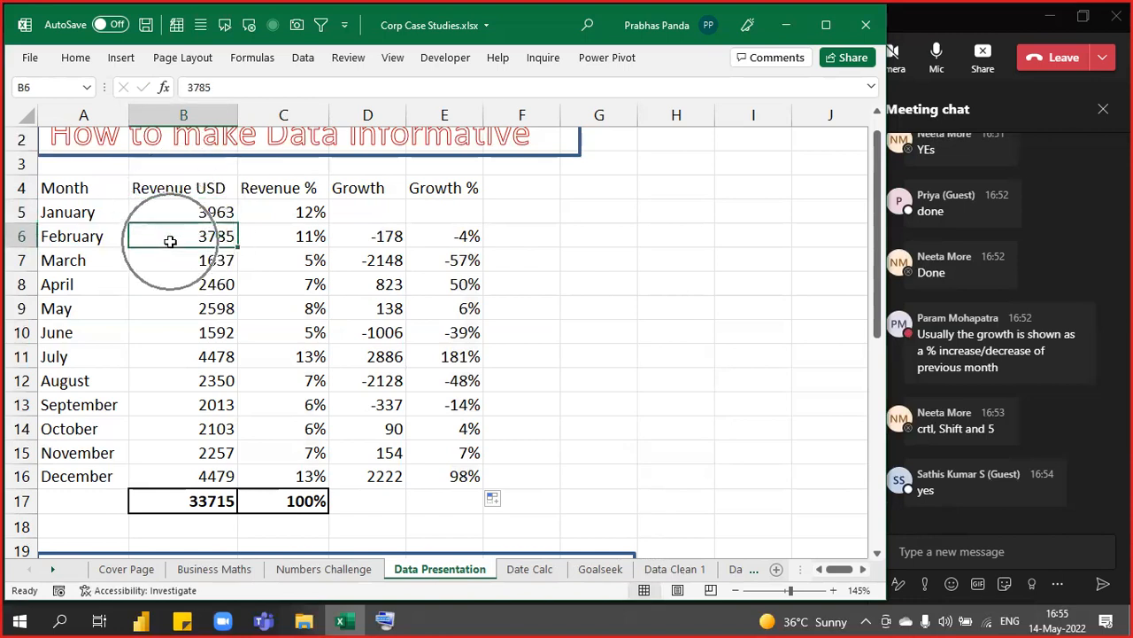
click(164, 212)
drag(164, 212, 169, 239)
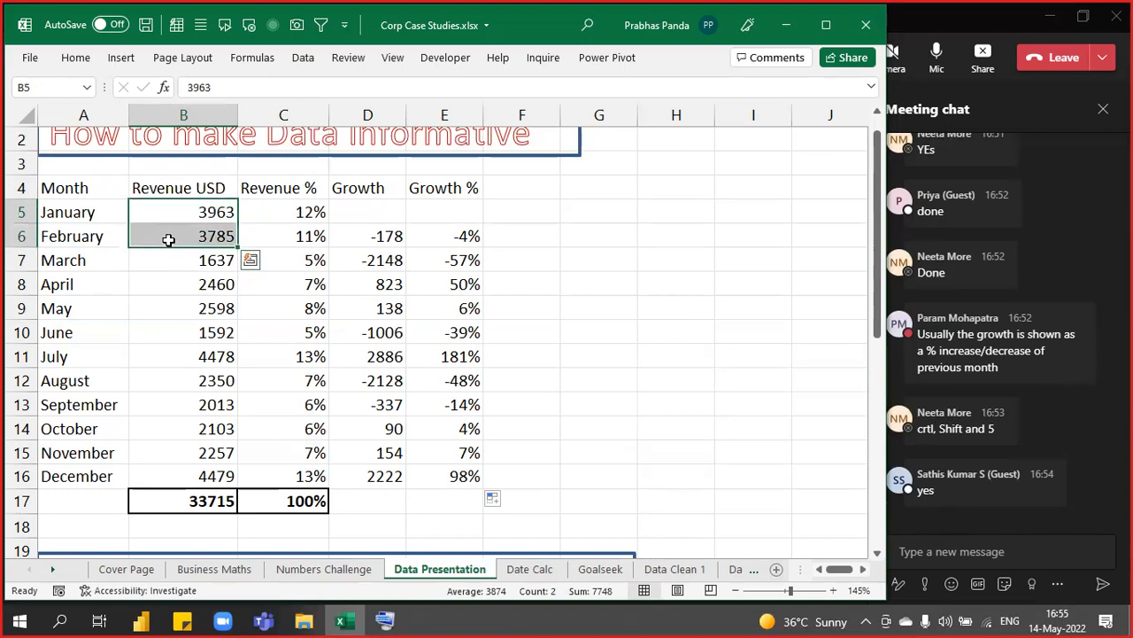
click(167, 258)
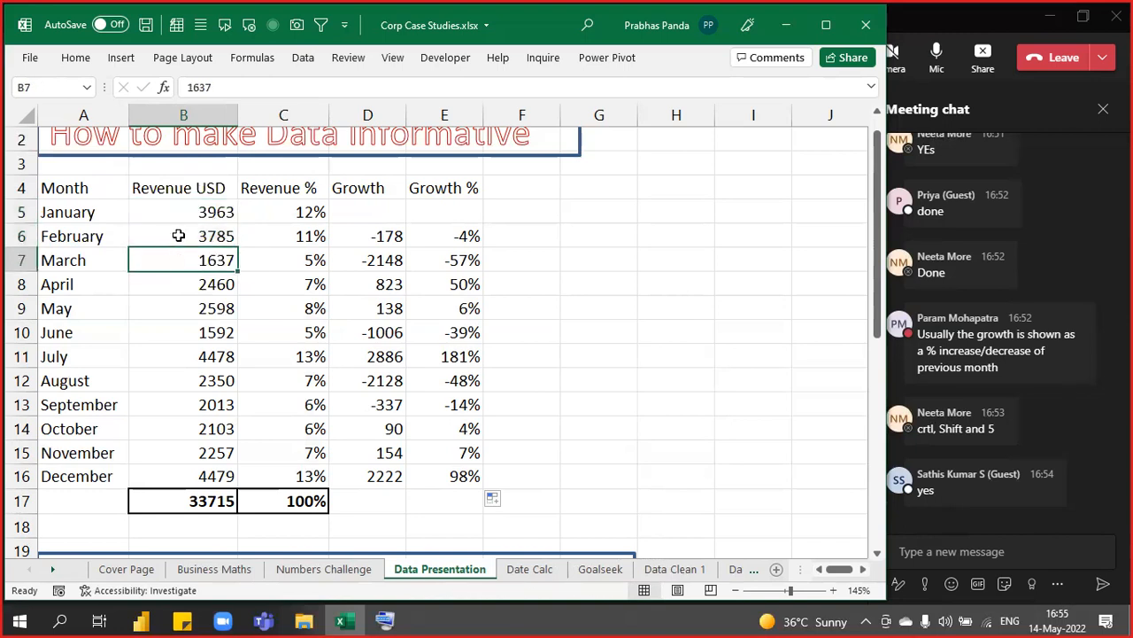
drag(180, 215, 189, 260)
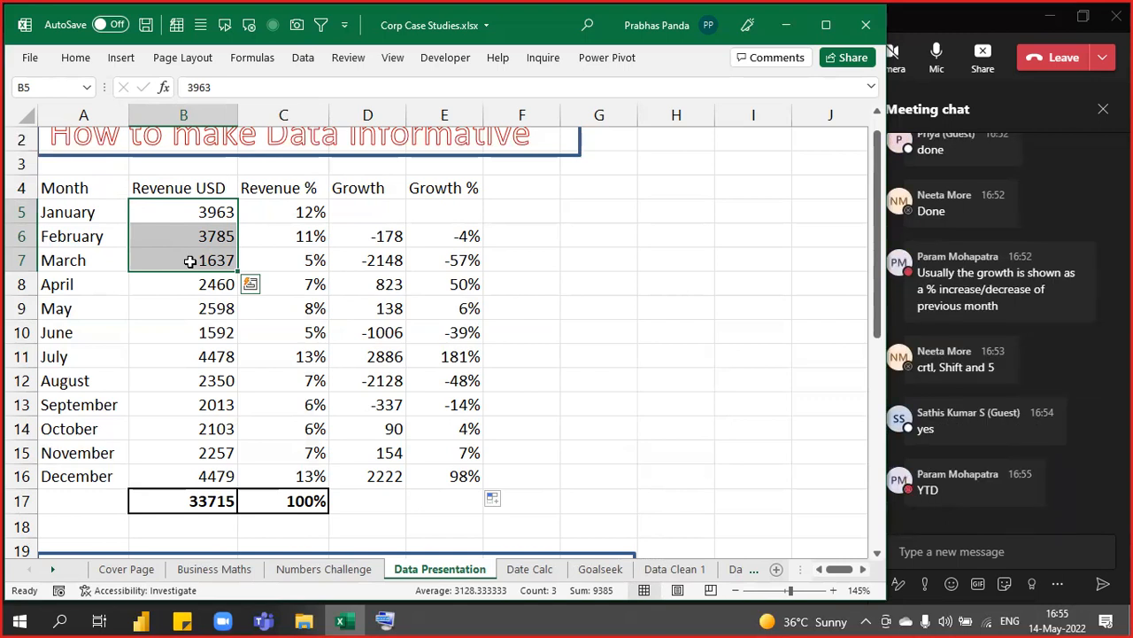
Add the header YTD in F4, next to the Growth % column
key(Right)
key(Right)
key(Right)
key(Right)
key(Up)
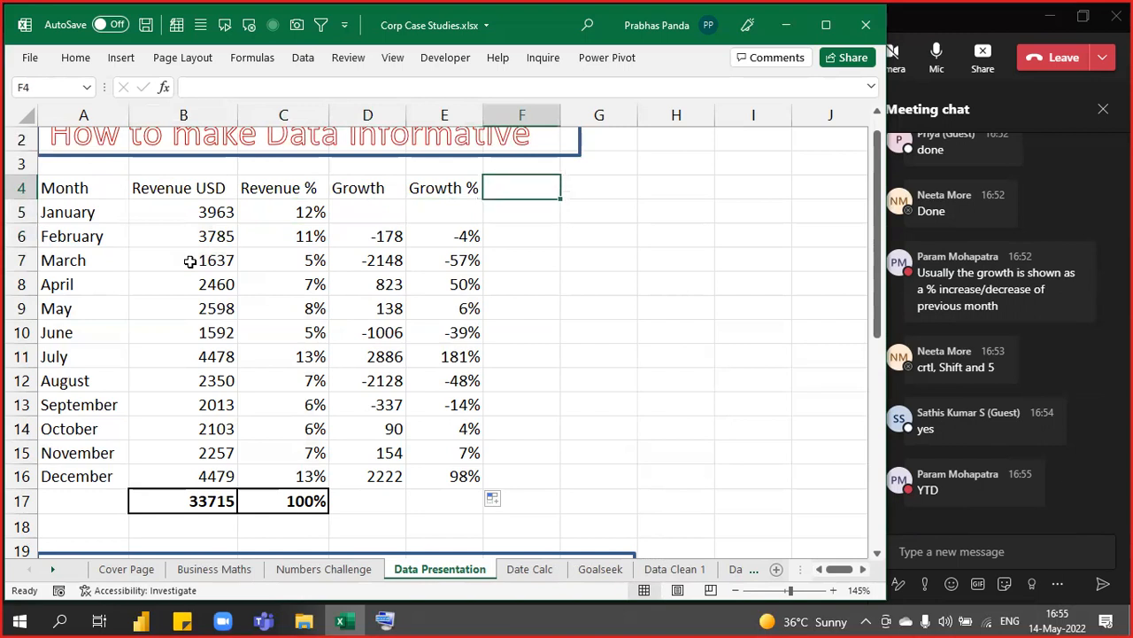
text(YTD)
key(Return)
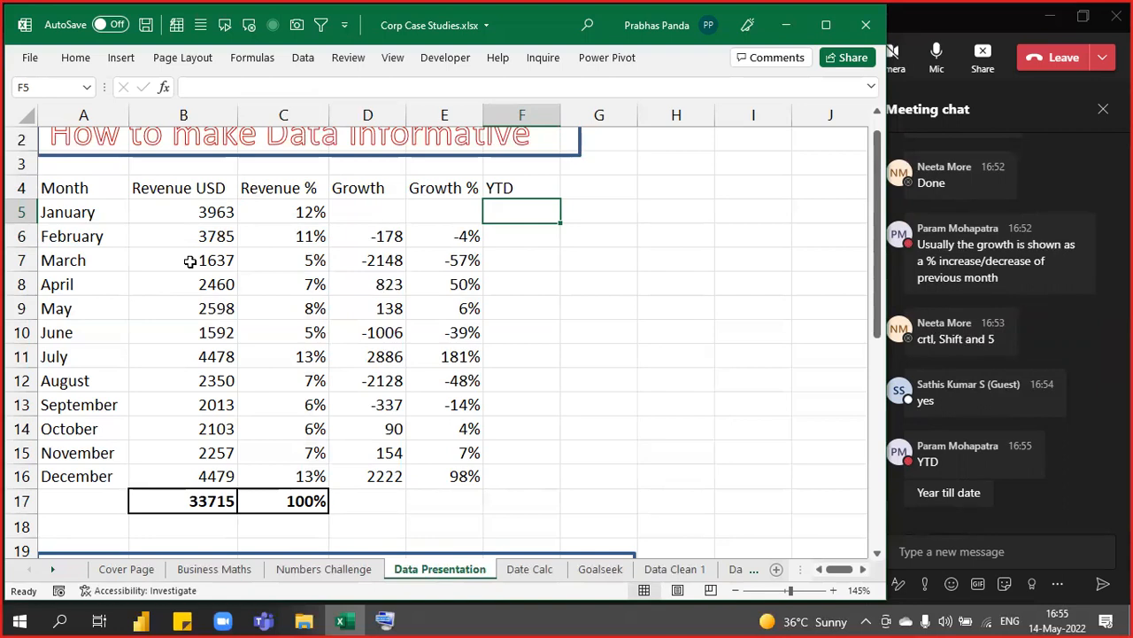
Set January's year-to-date revenue in F5 with the formula =B5
text(=)
key(Left)
key(Left)
key(Left)
key(Left)
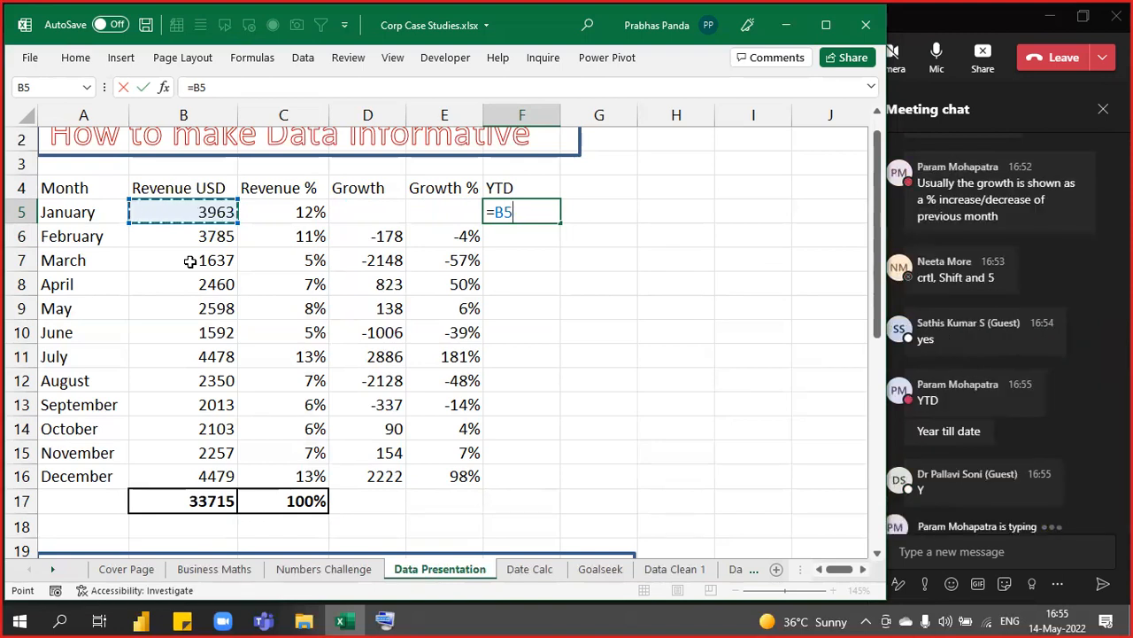
key(Return)
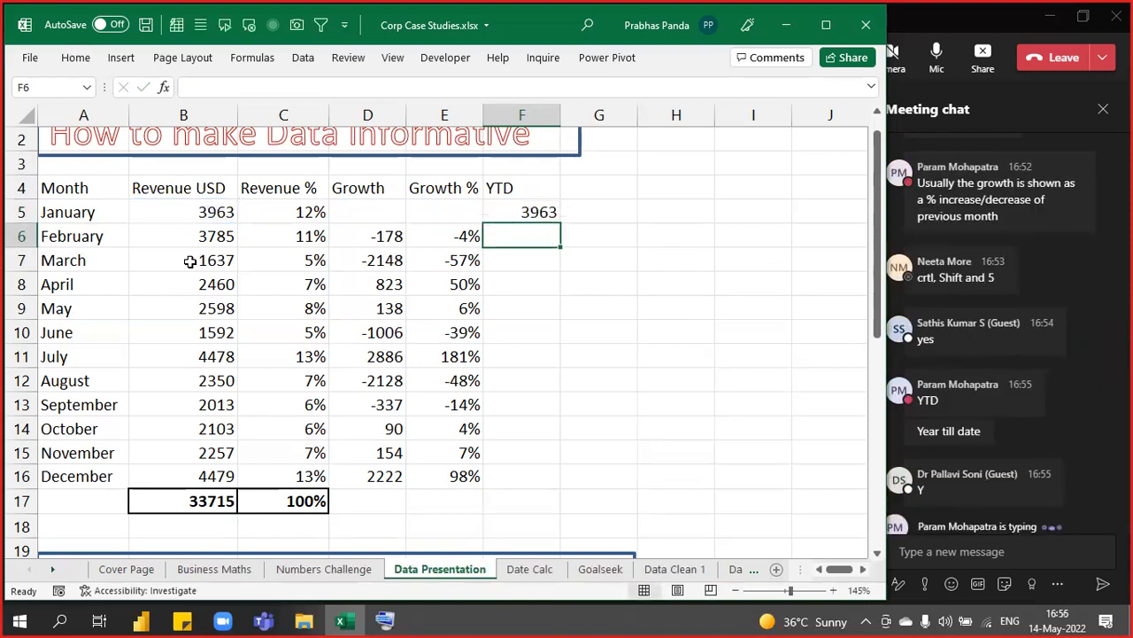
Calculate February's year-to-date revenue in F6 with the formula =F5+B6
text(=)
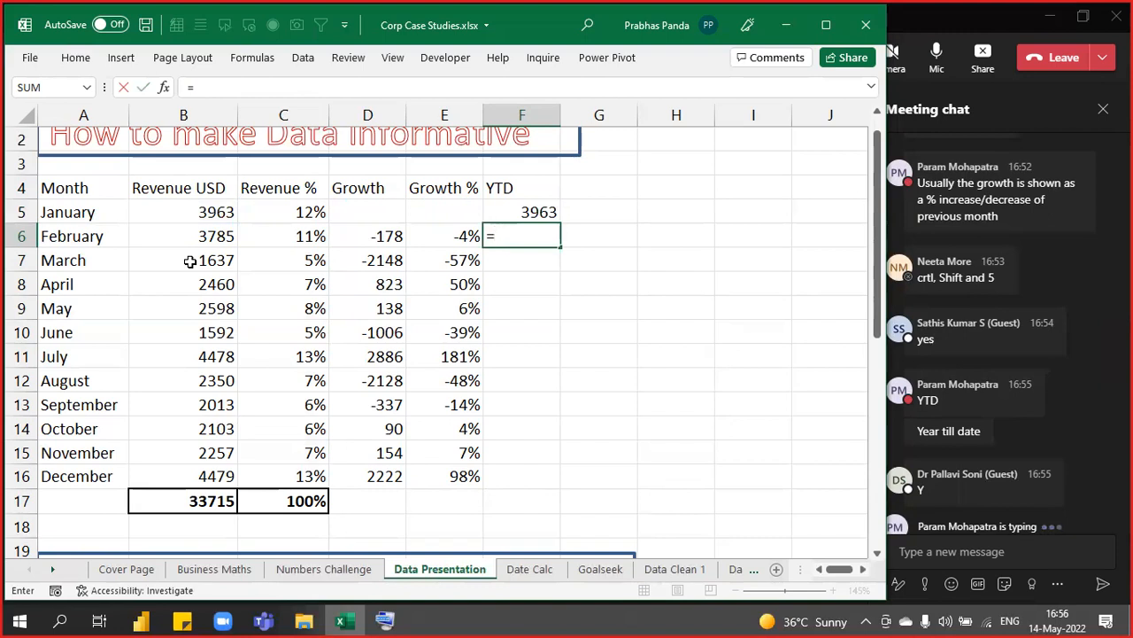
key(Up)
text(+)
key(Left)
key(Left)
key(Left)
key(Left)
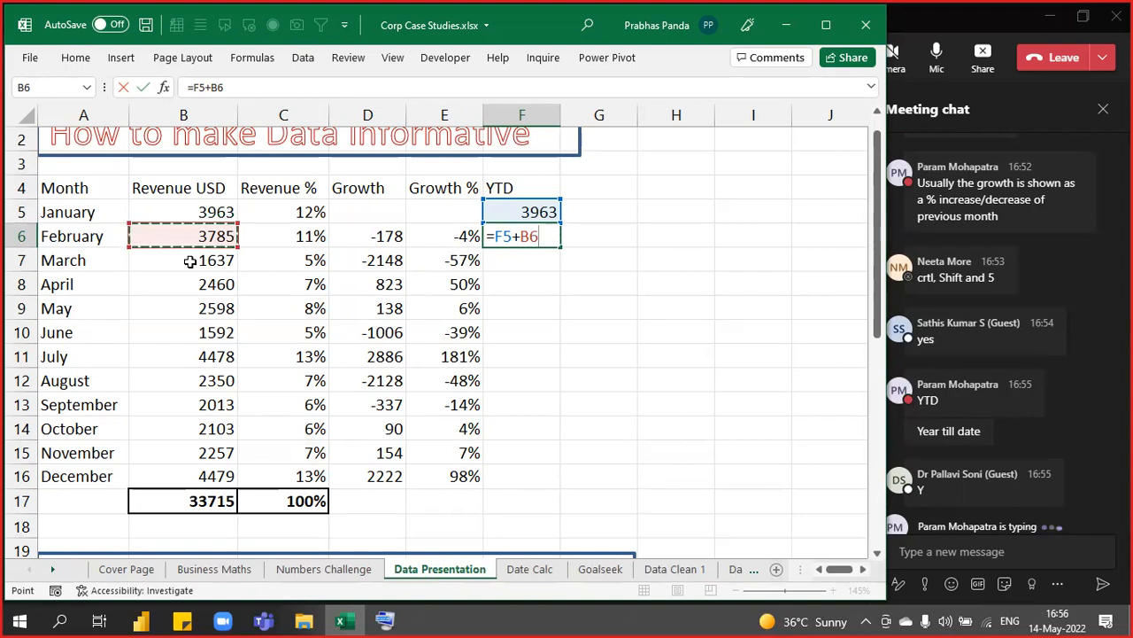
key(Return)
key(Up)
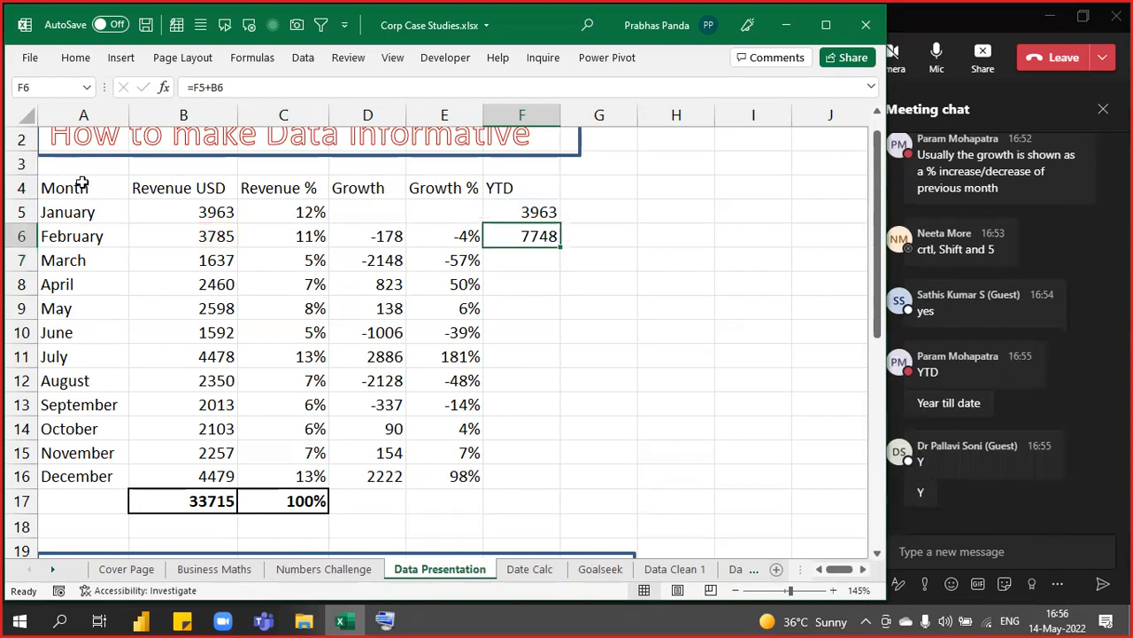
Check February's YTD against the sum of B5:B6 and fill the F6 formula down through F16
drag(209, 215, 217, 238)
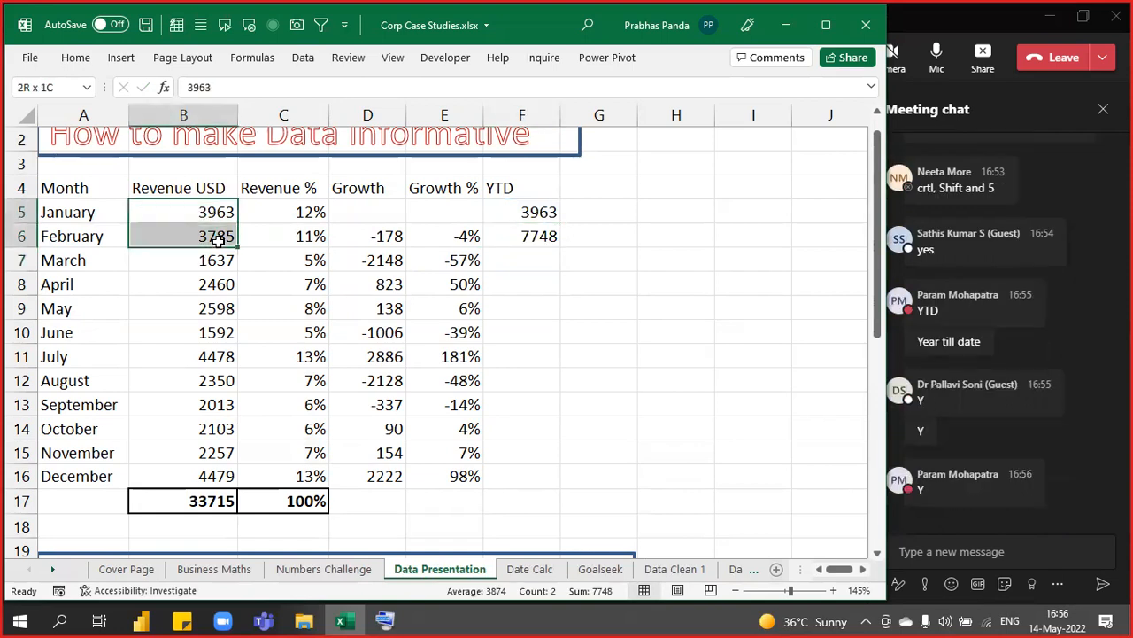
click(537, 237)
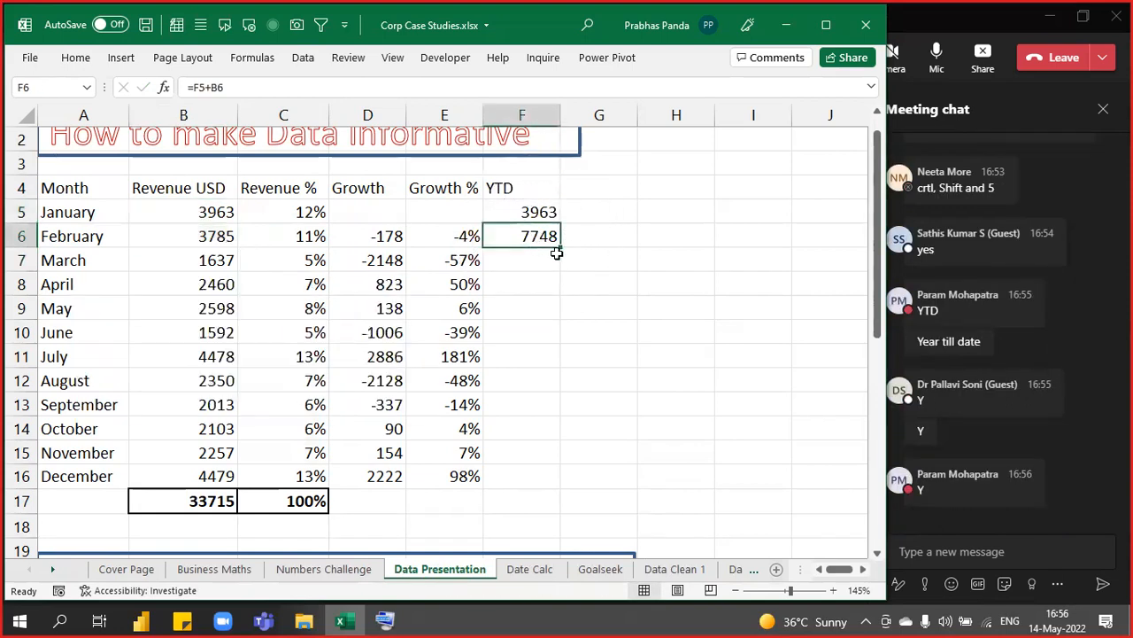
double_click(556, 253)
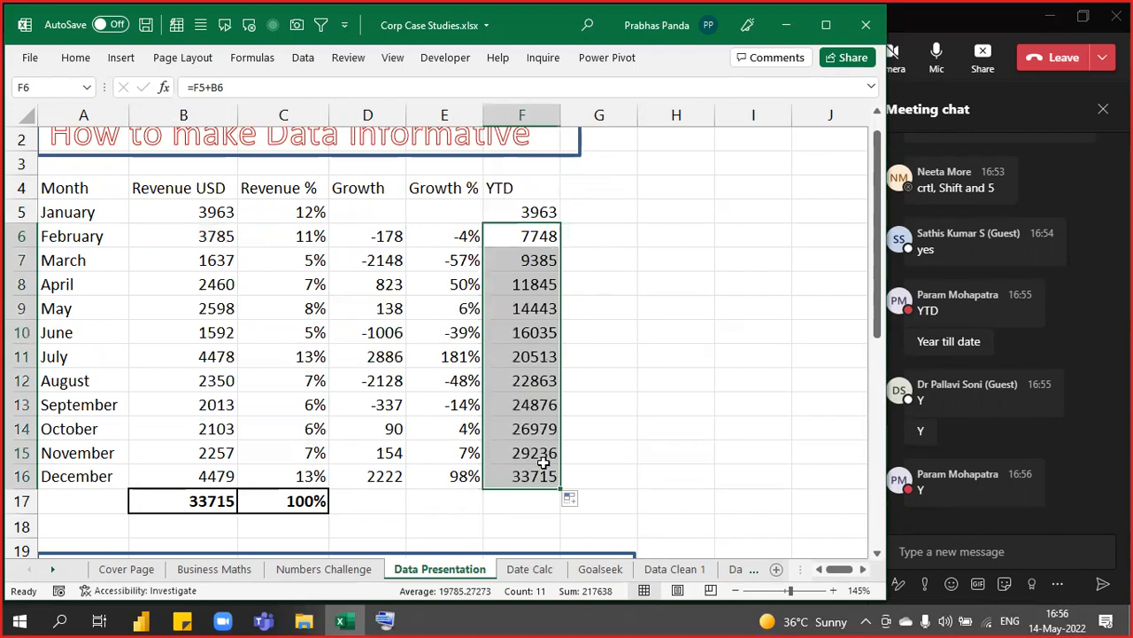
Compare December's YTD value in F16 with the annual revenue total in B17
click(521, 479)
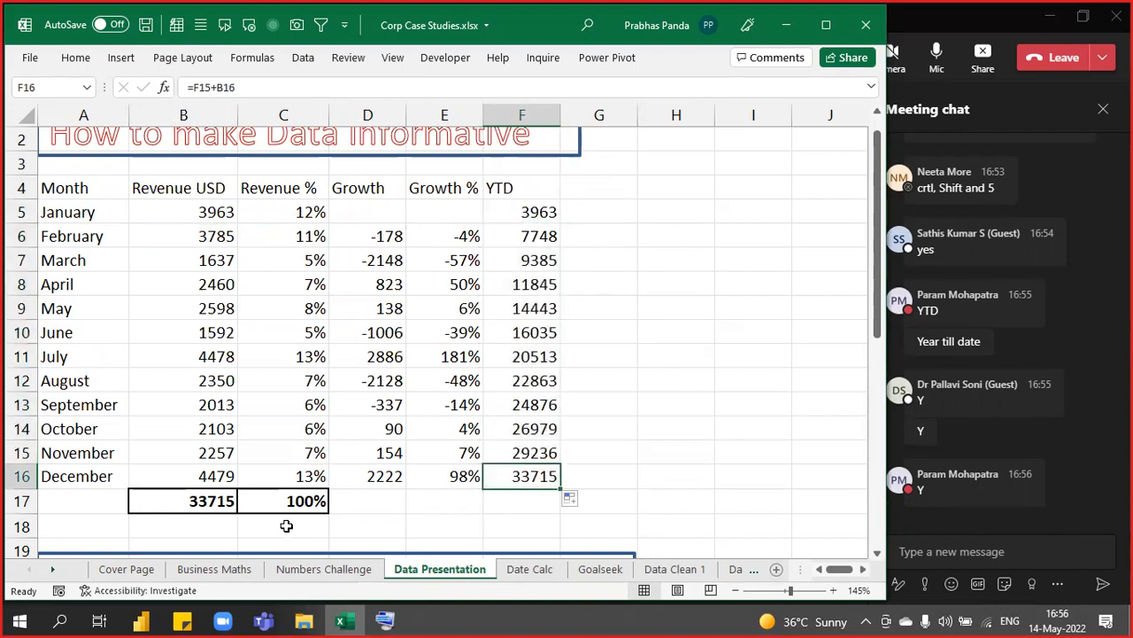
key(ctrl)
key(ctrl)
key(ctrl)
key(ctrl)
key(ctrl)
key(ctrl)
key(ctrl)
key(ctrl)
key(ctrl)
key(ctrl)
key(ctrl)
key(ctrl)
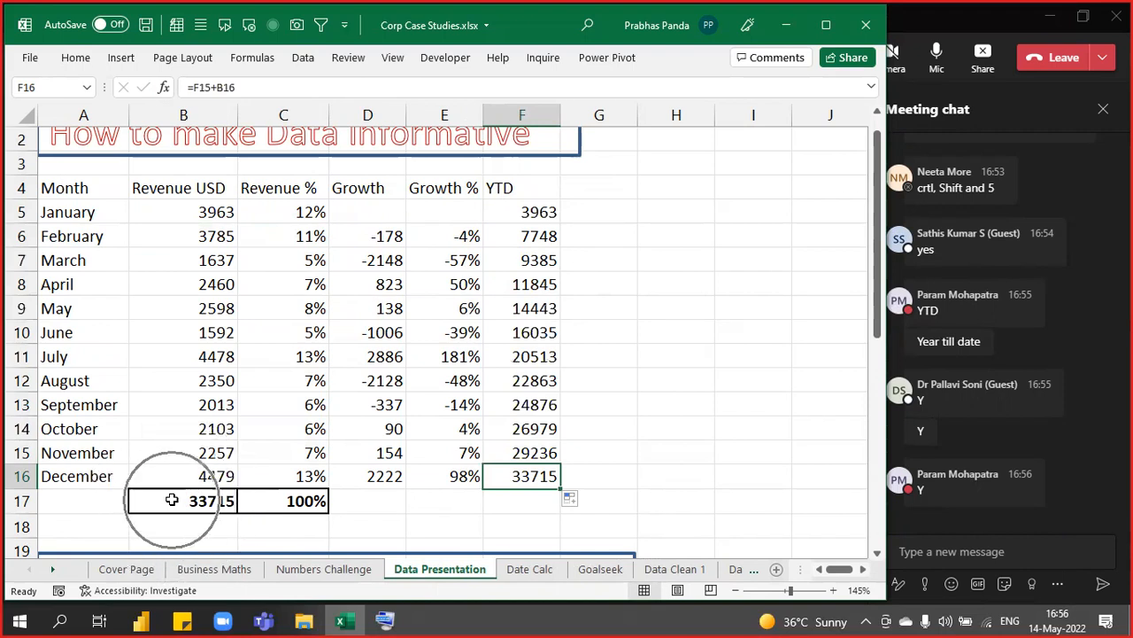
key(ctrl)
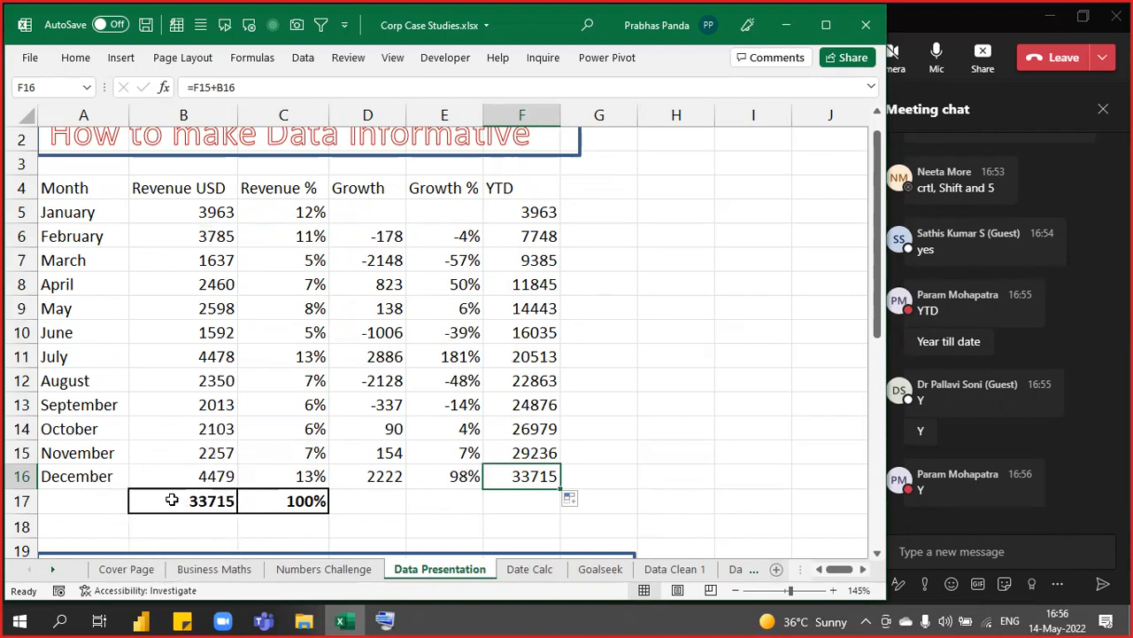
click(517, 237)
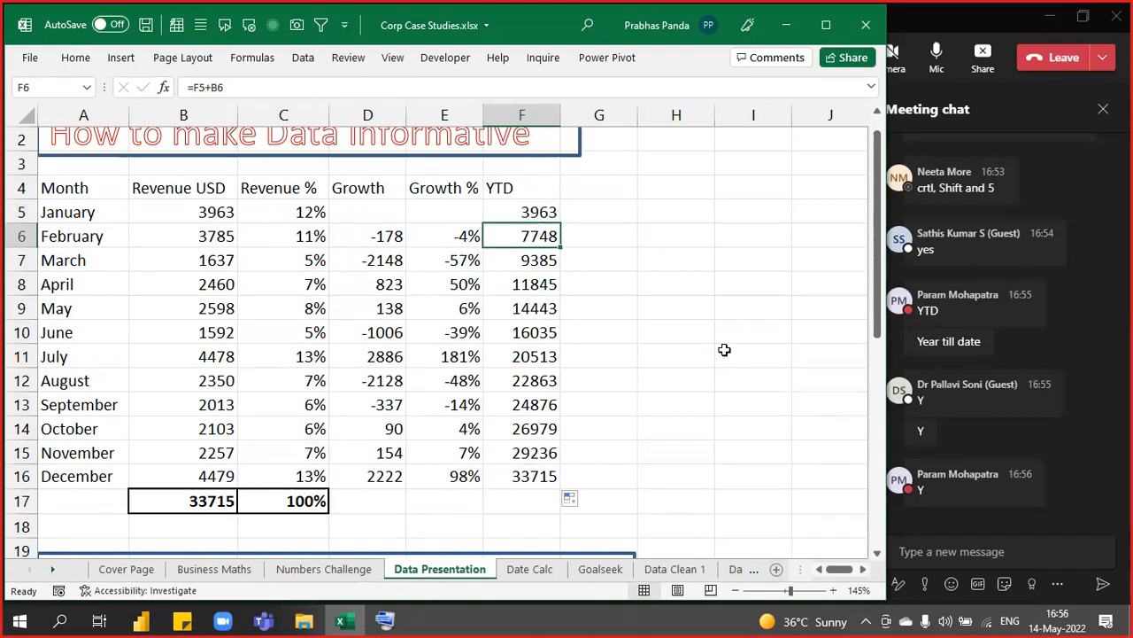
Review the cell references in February's YTD formula in F6 and the whole YTD column F4:F16
key(F2)
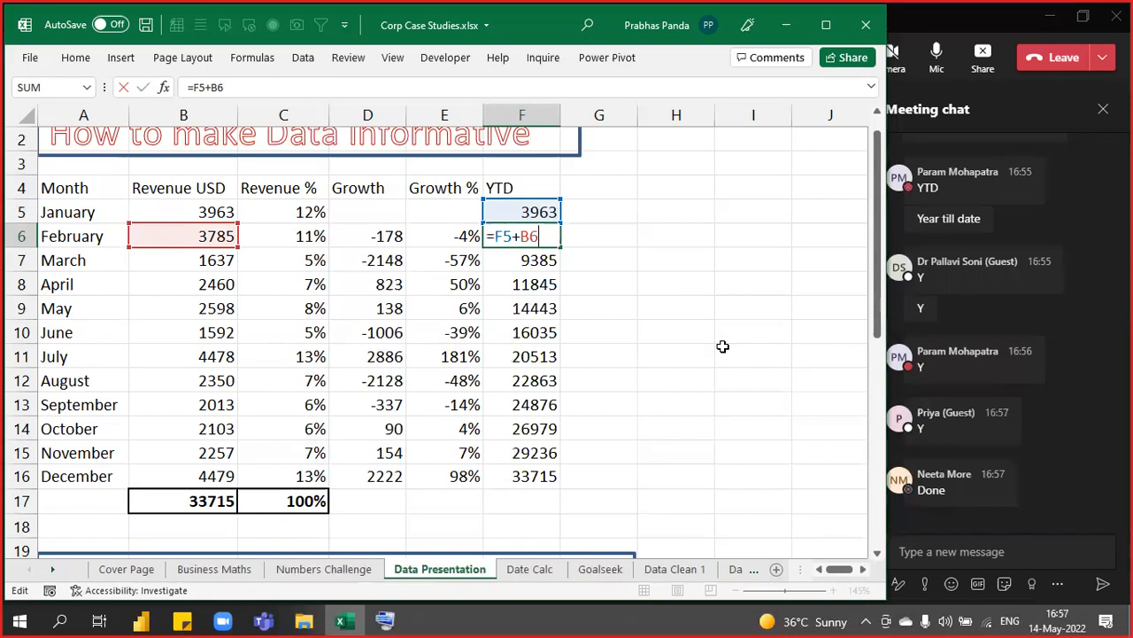
key(ctrl+Return)
key(Up)
key(Up)
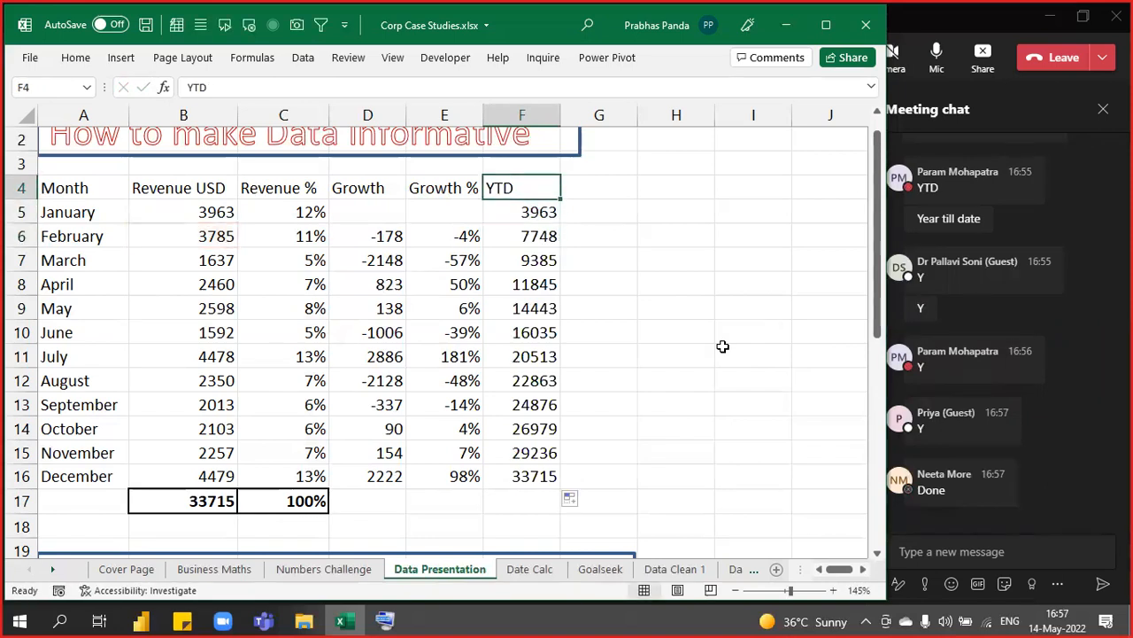
key(ctrl+shift+Down)
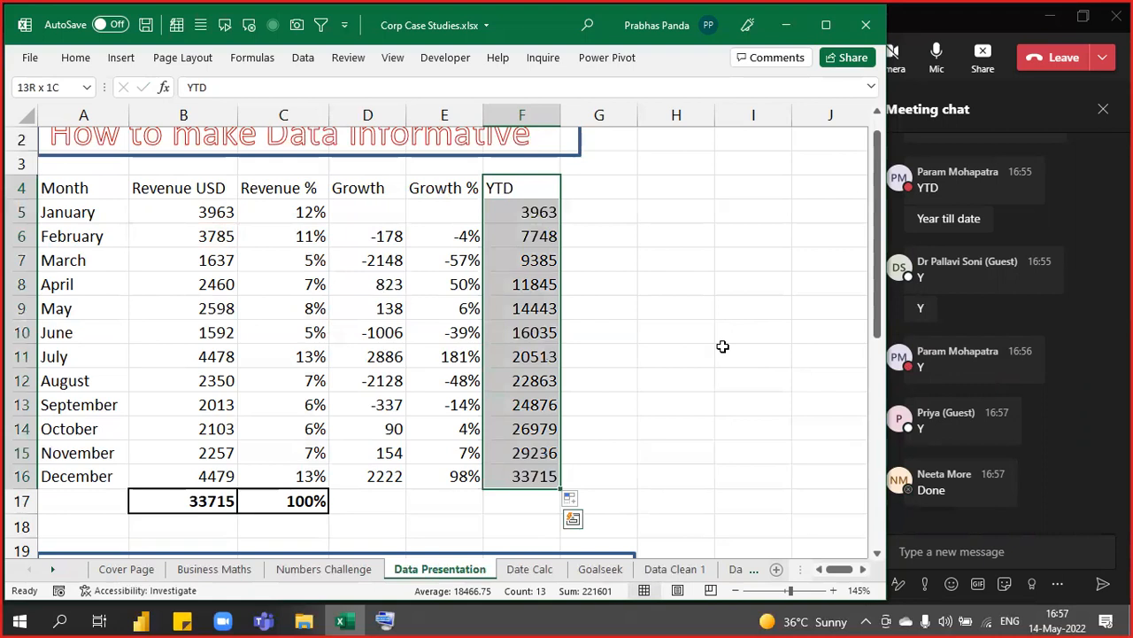
Copy the YTD heading into G4 and extend it to read YTD %
key(Right)
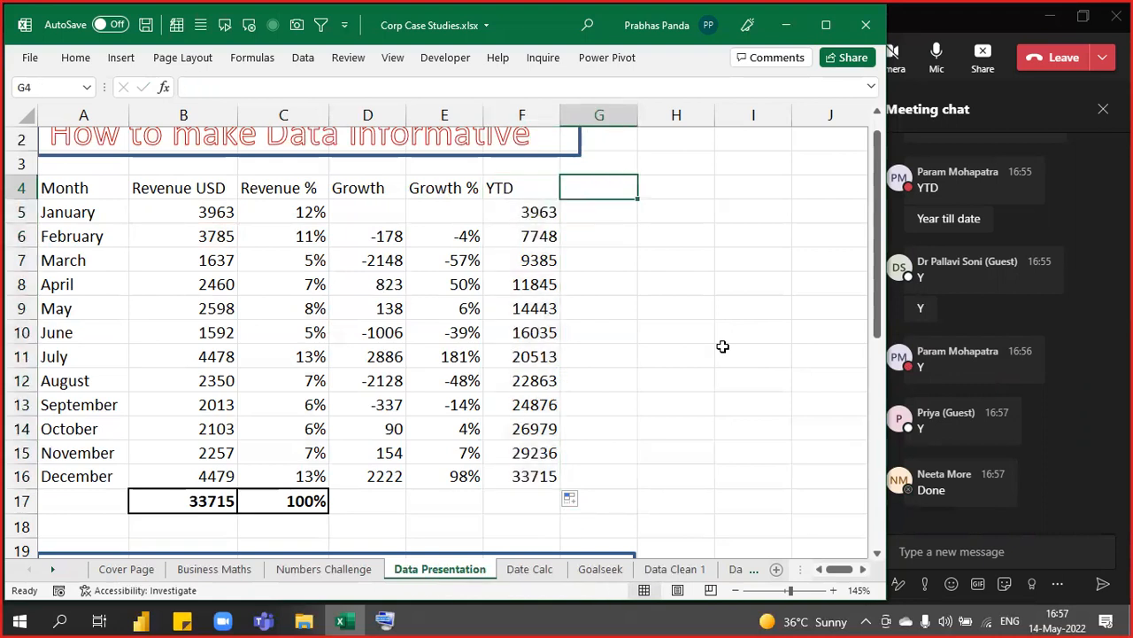
key(ctrl+r)
key(F2)
text(%)
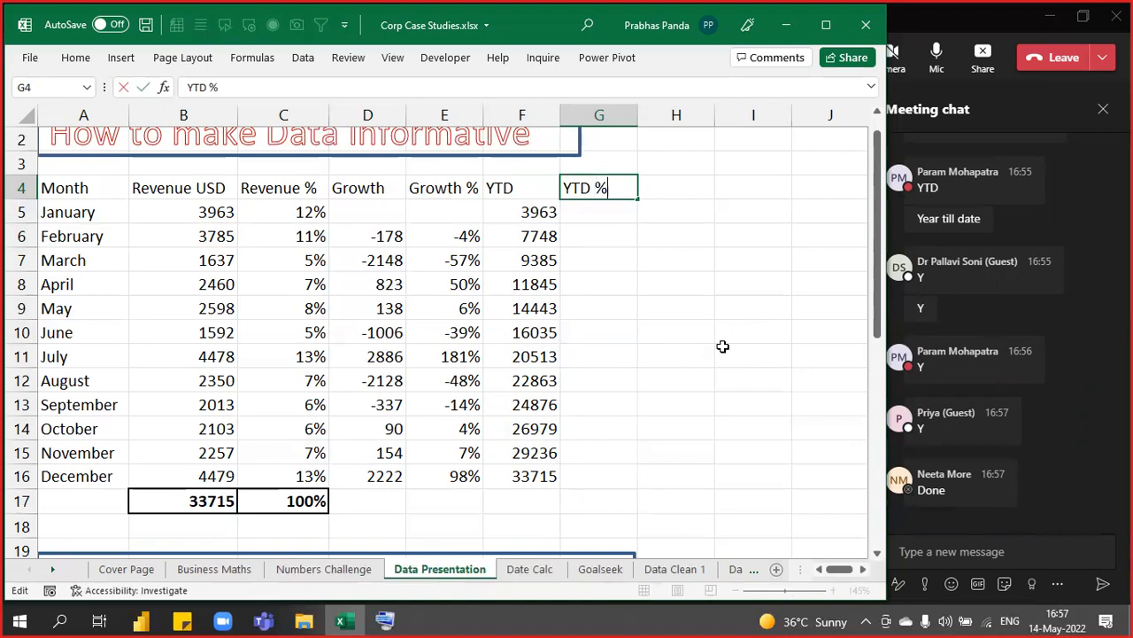
key(Return)
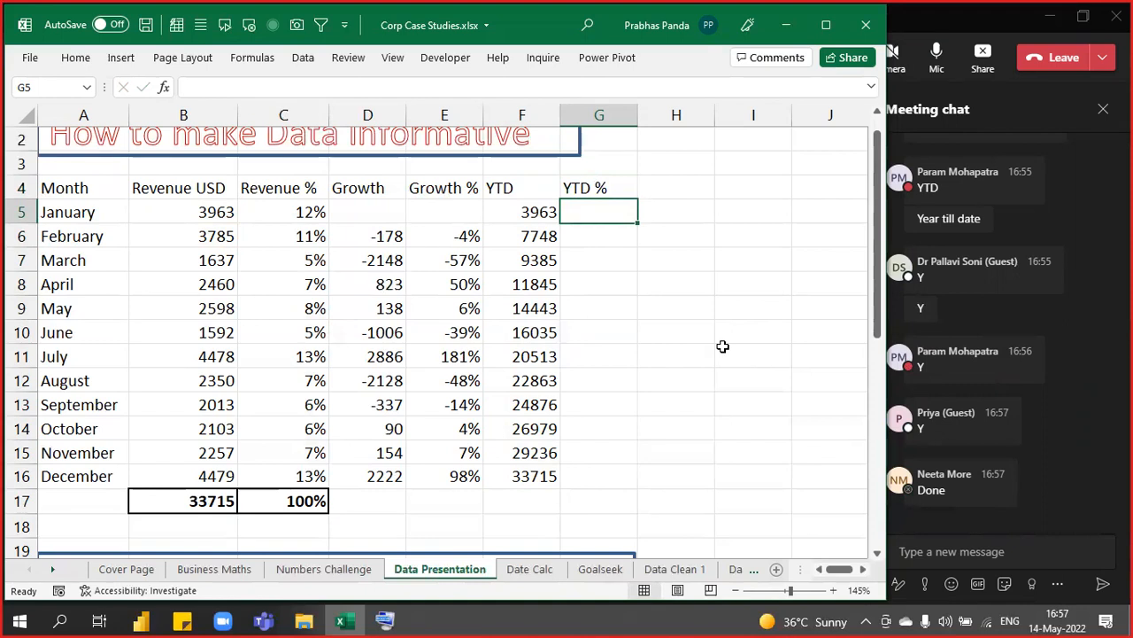
Set January's year-to-date percentage in G5 with the formula =C5
key(Left)
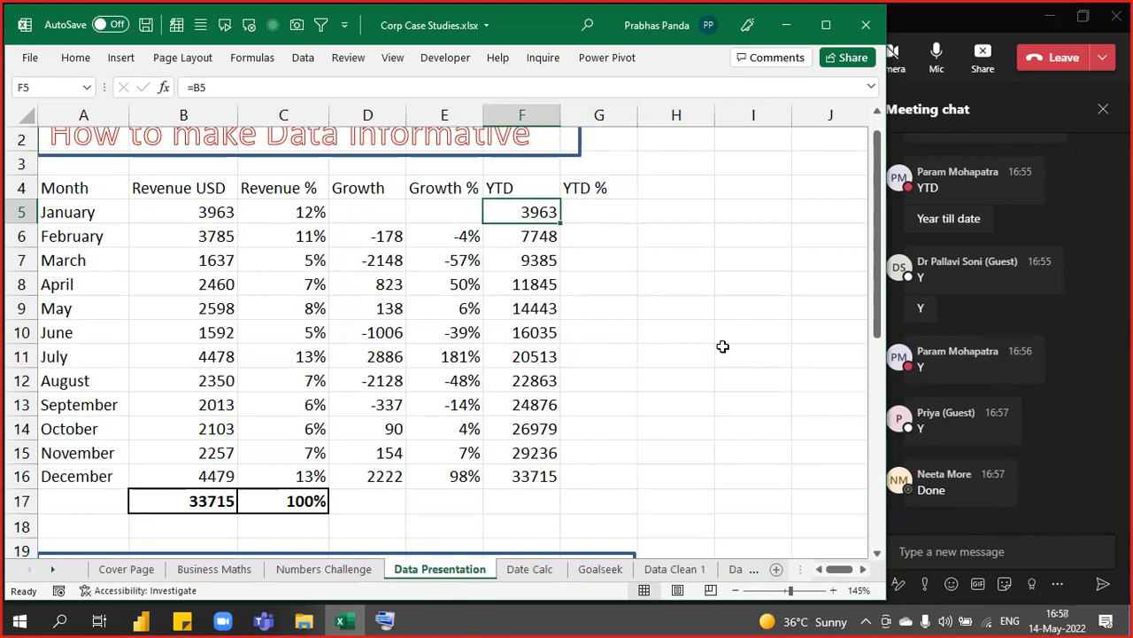
key(Right)
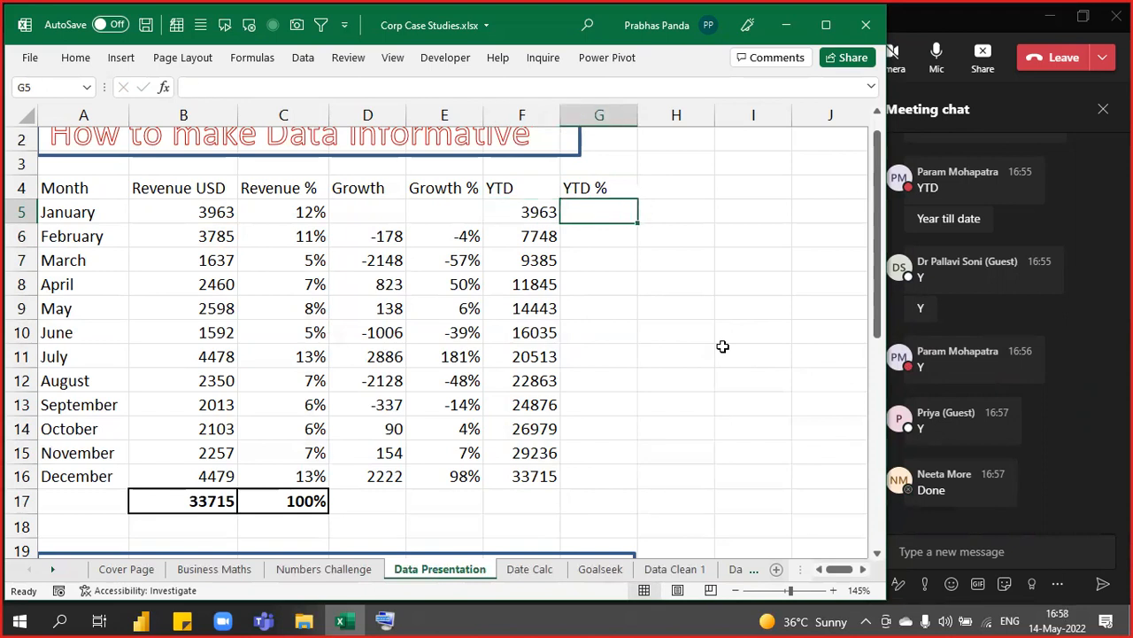
text(=)
key(Left)
key(Left)
key(Left)
key(Left)
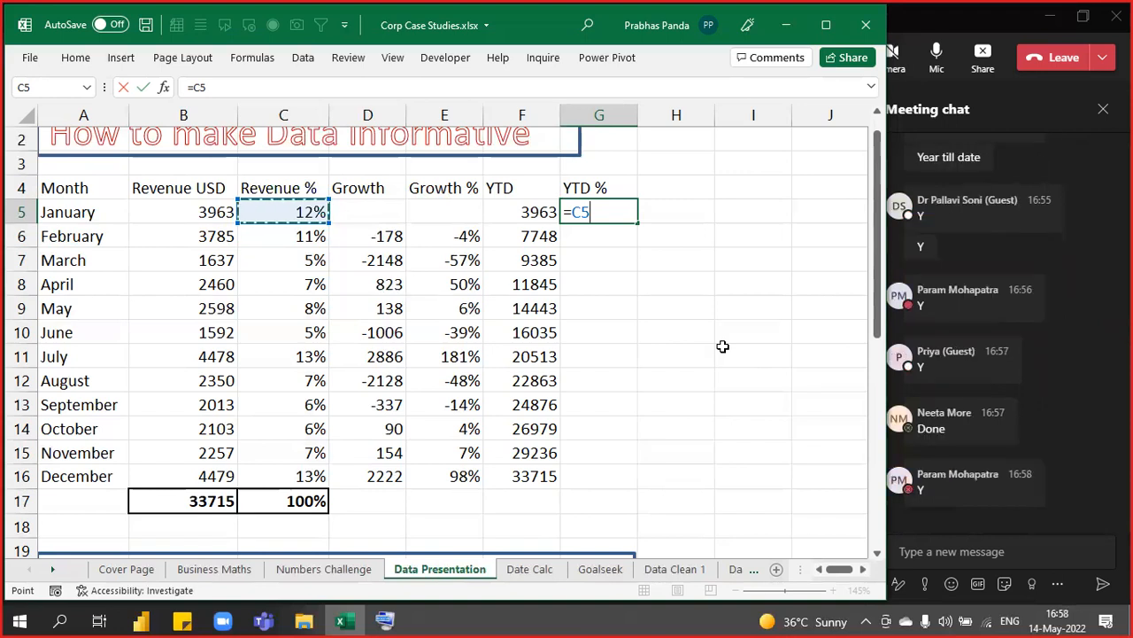
key(Return)
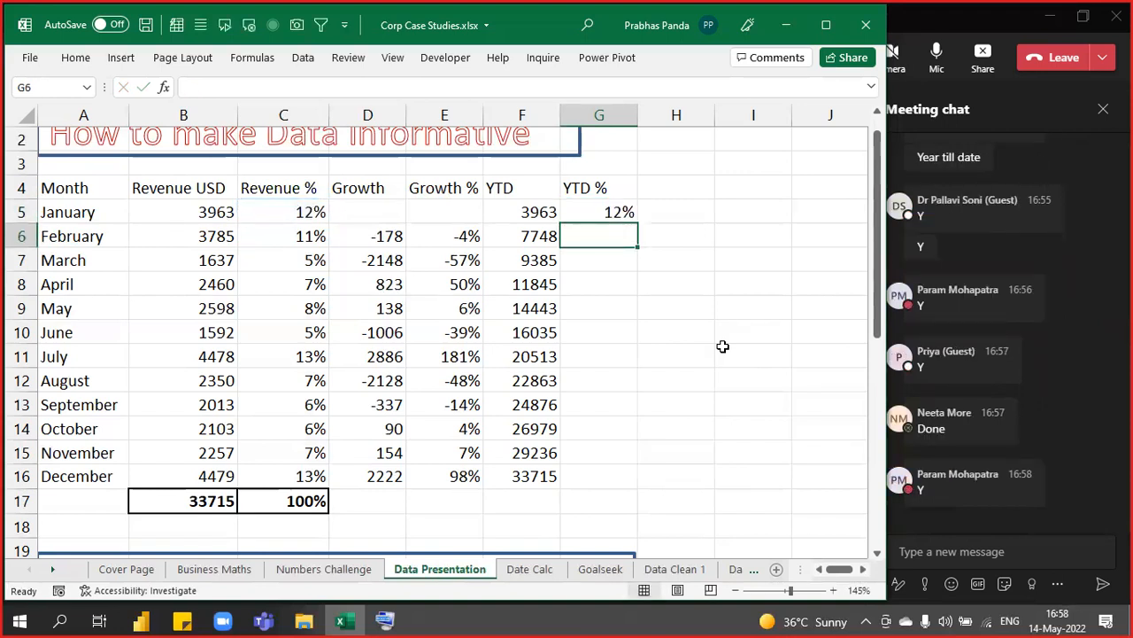
Calculate February's YTD % in G6 with the formula =G5+C6 and fill it down through G16
text(=)
key(Up)
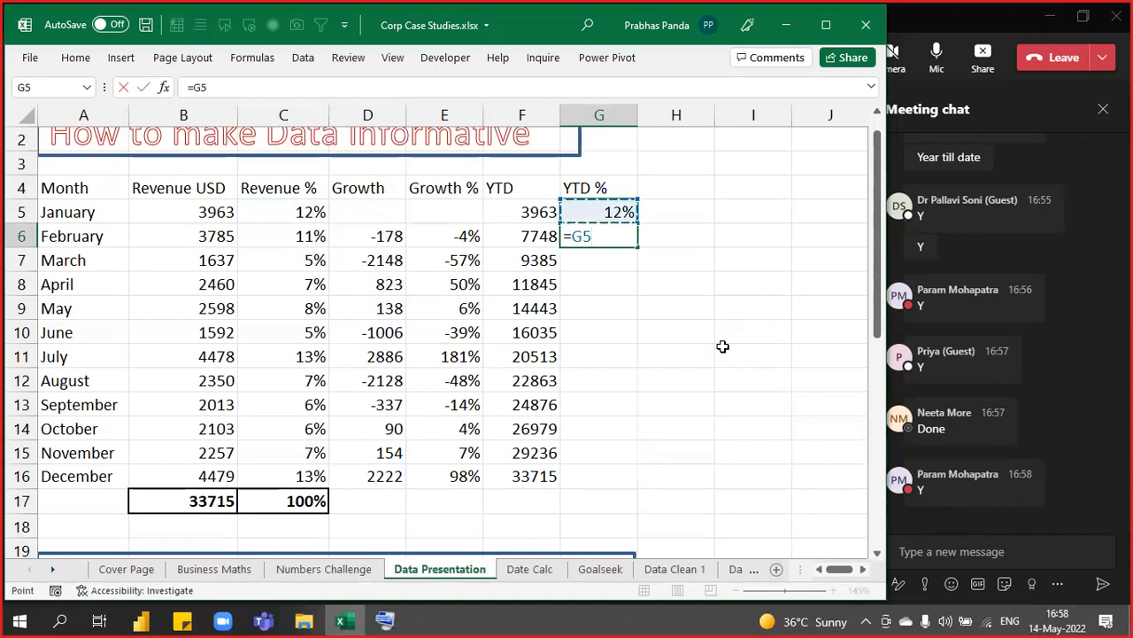
text(+)
key(Left)
key(Left)
key(Left)
key(Left)
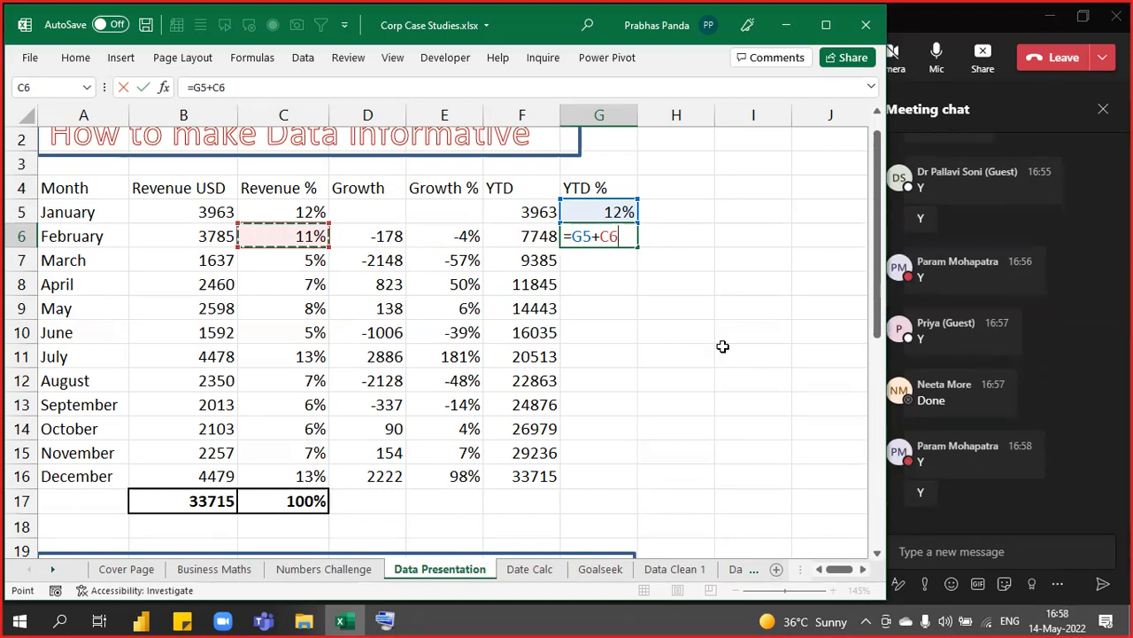
key(Return)
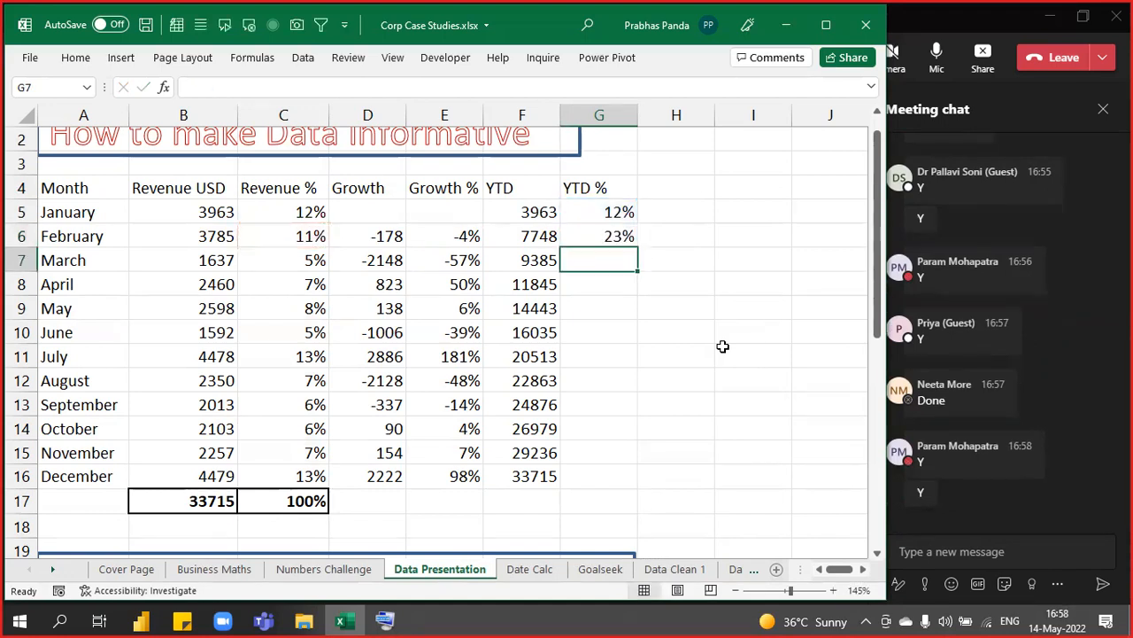
key(Up)
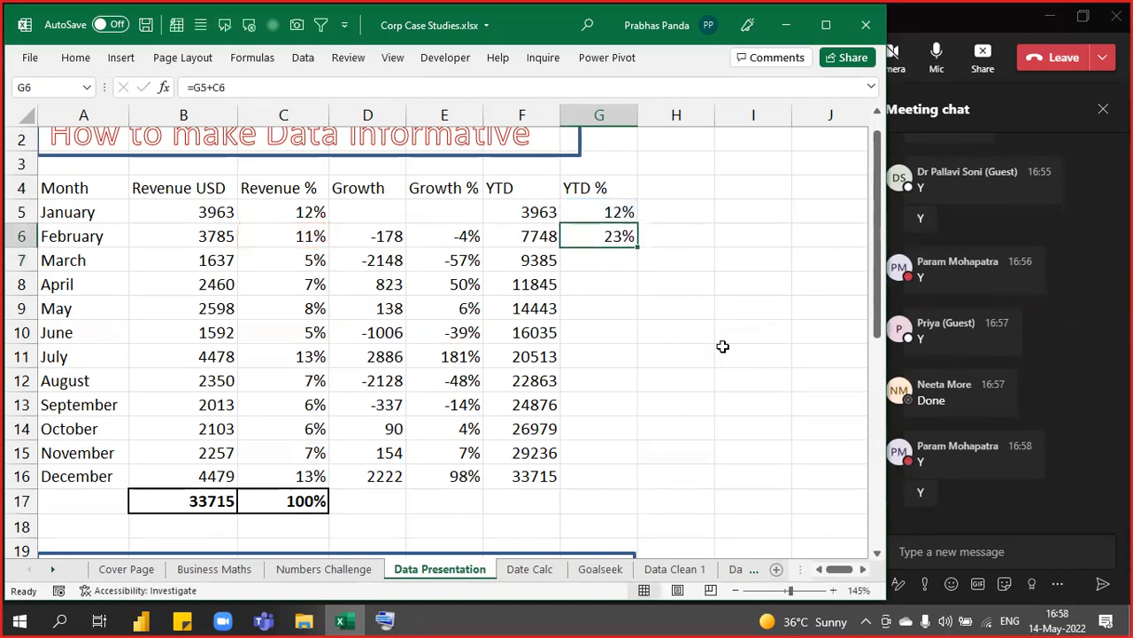
double_click(636, 249)
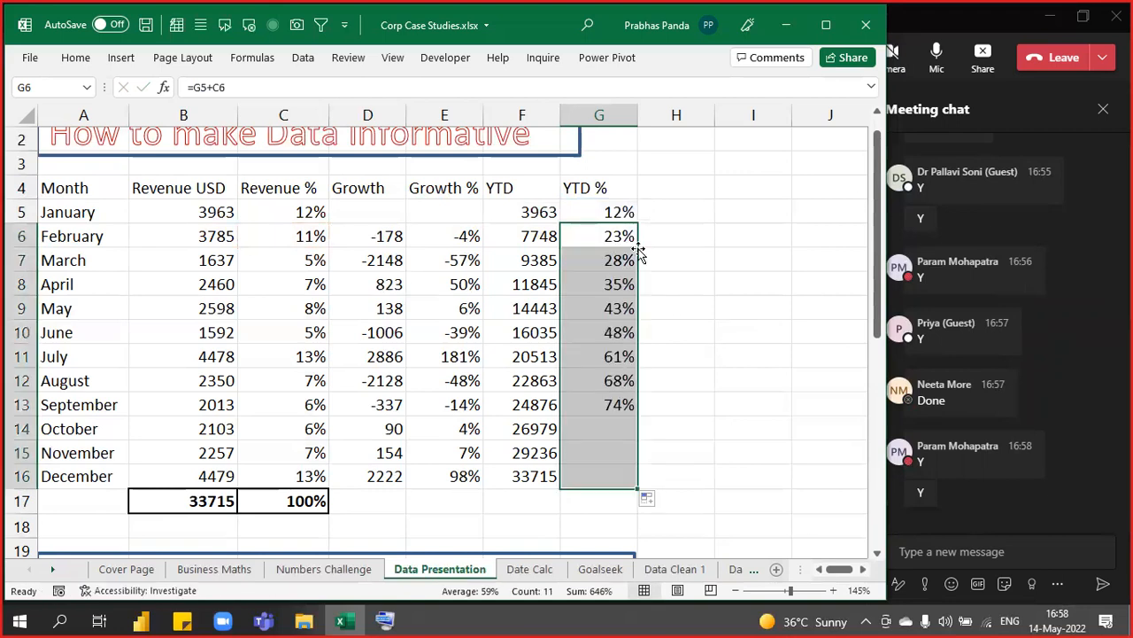
Compare December's YTD % in G16 with the Revenue % total in C17
click(586, 477)
key(ctrl)
key(ctrl)
key(ctrl)
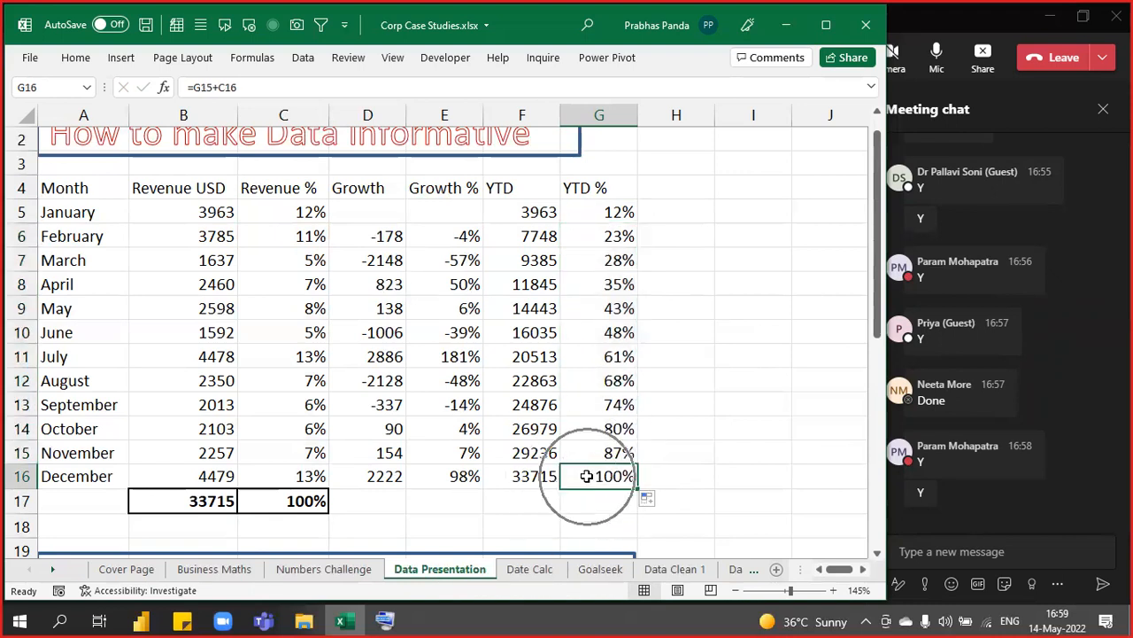
key(ctrl)
key(ctrl)
key(ctrl)
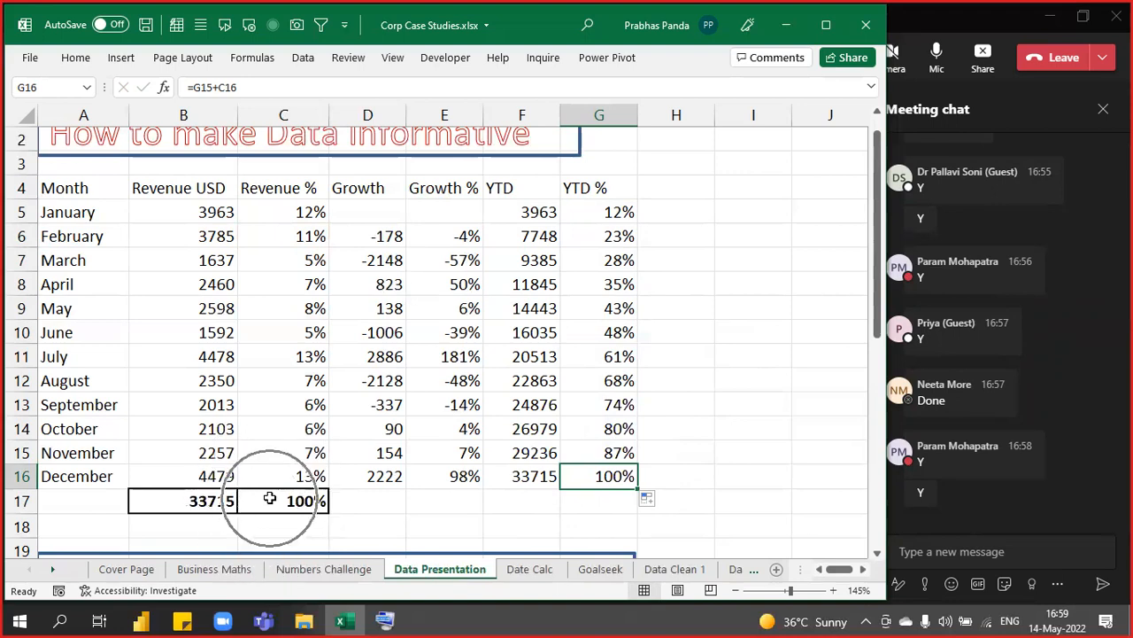
key(ctrl)
key(ctrl)
key(ctrl)
key(ctrl)
key(ctrl)
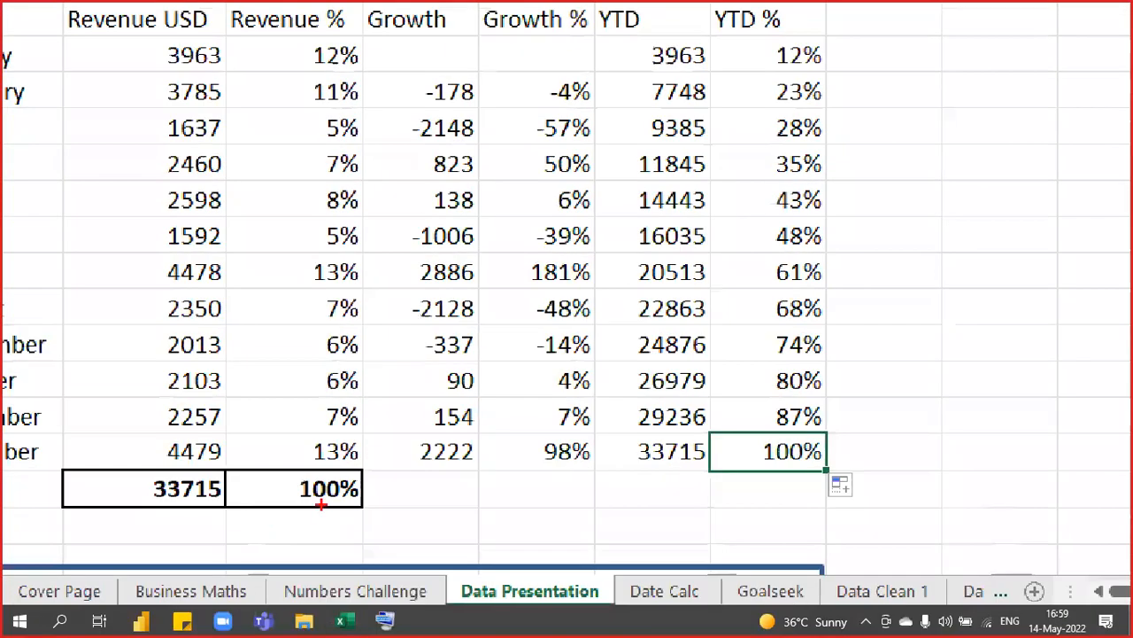
Draw temporary red lines on the zoomed screen from the totals in row 17 towards December's YTD and YTD % values, and clear them
mouse_move(314, 502)
mouse_down()
mouse_move(732, 536)
mouse_move(742, 480)
mouse_up()
key(e)
mouse_move(292, 489)
mouse_down()
mouse_move(734, 449)
mouse_move(800, 454)
mouse_move(801, 491)
mouse_up()
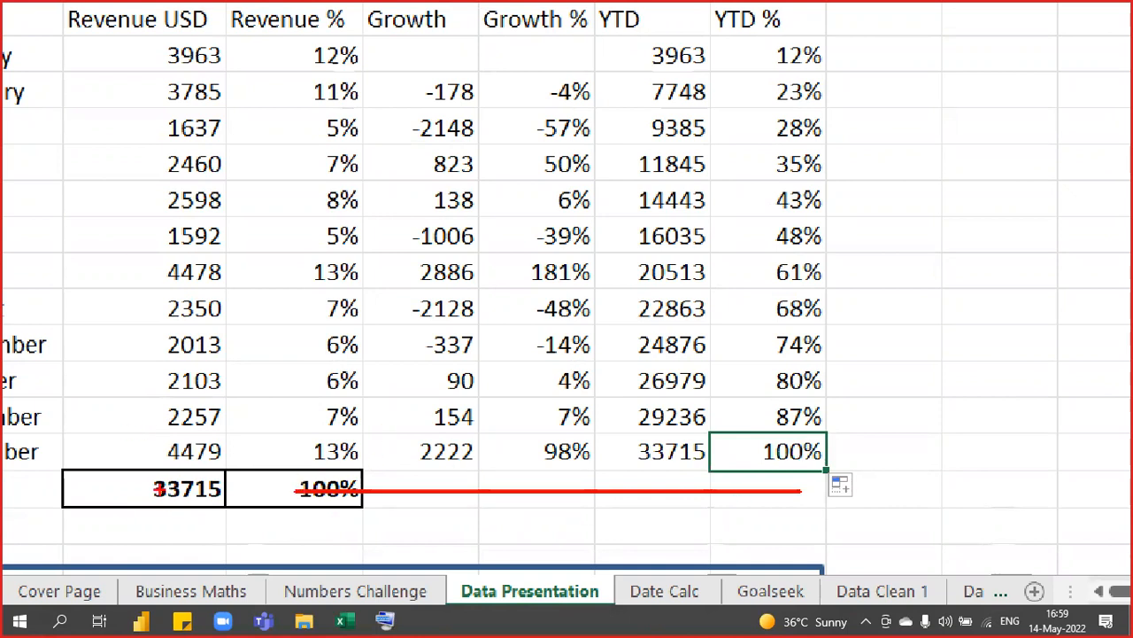
mouse_move(159, 489)
mouse_down()
mouse_move(605, 529)
mouse_move(647, 450)
mouse_move(646, 490)
mouse_up()
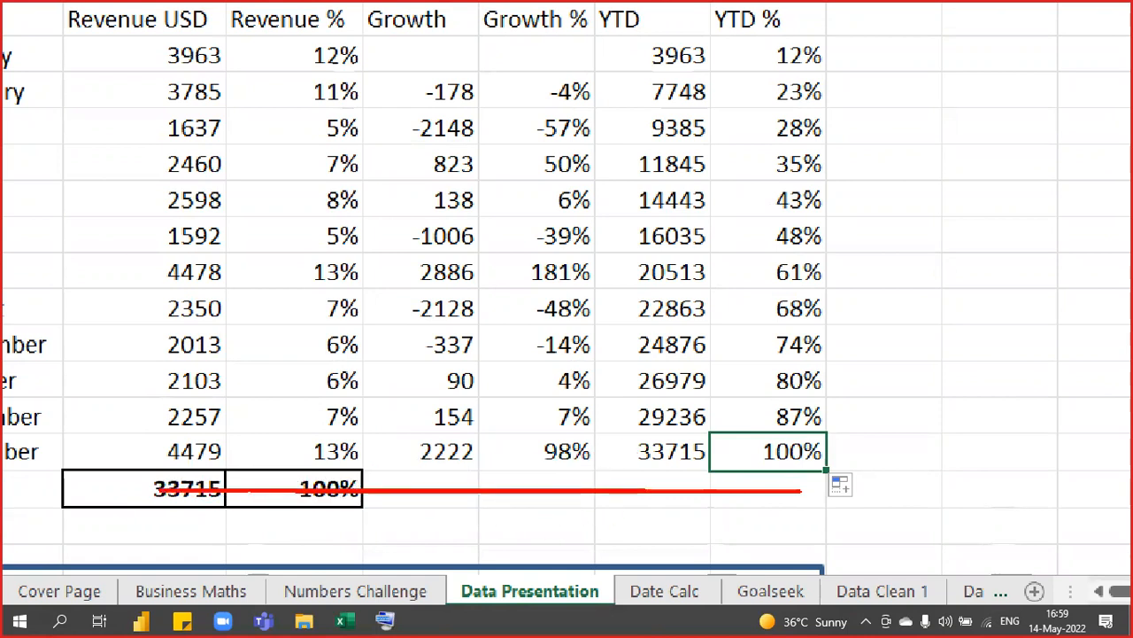
key(ctrl+z)
mouse_move(163, 496)
mouse_down()
mouse_move(213, 501)
mouse_move(651, 450)
mouse_up()
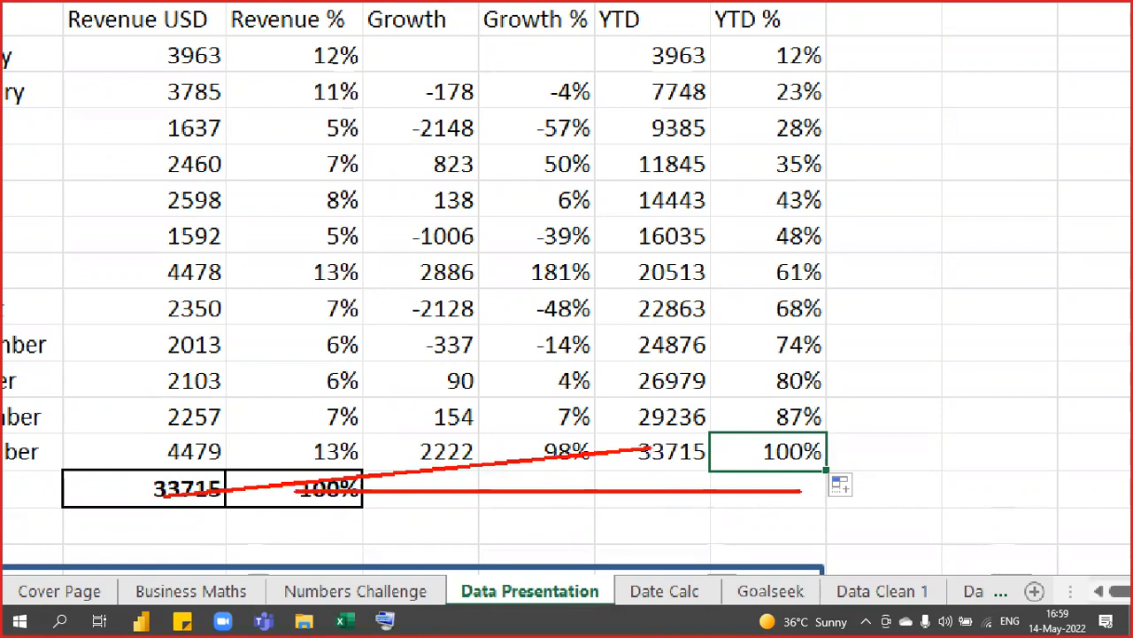
key(Escape)
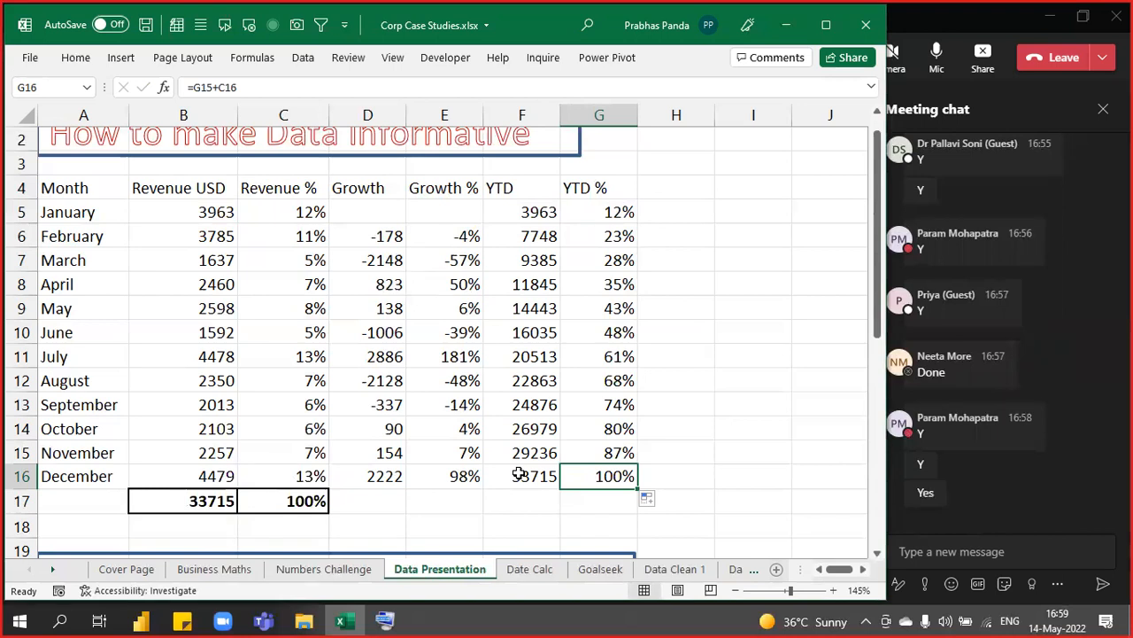
Apply the Accent2 cell style to the Month column, A4:A17
key(Up)
key(Up)
key(Up)
key(Up)
key(Left)
key(Left)
key(Left)
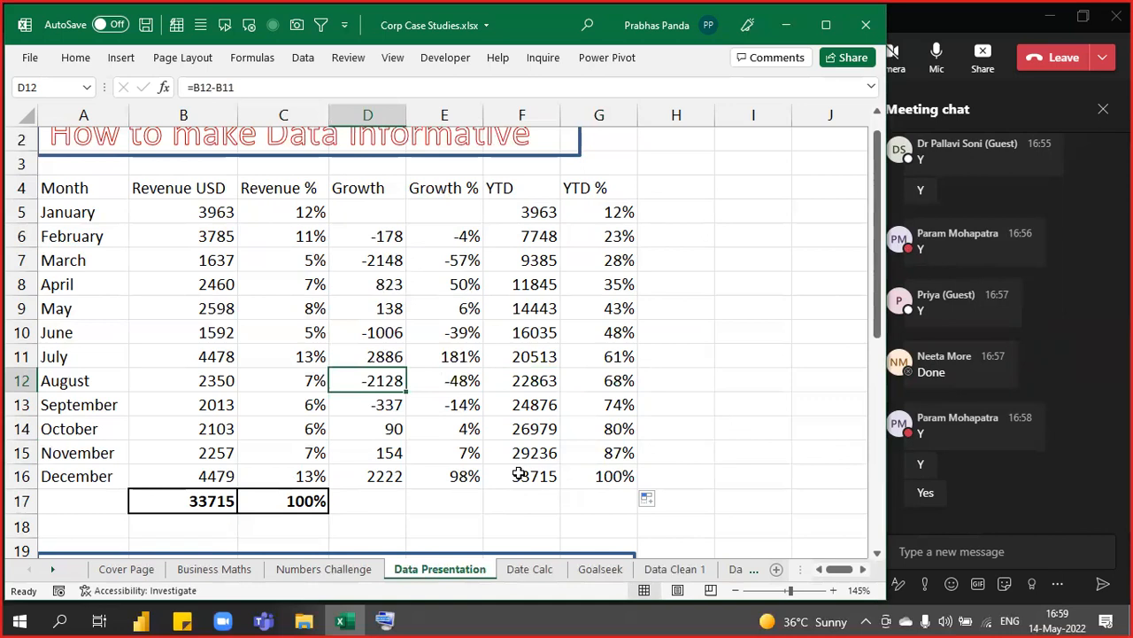
key(Left)
key(Left)
key(Left)
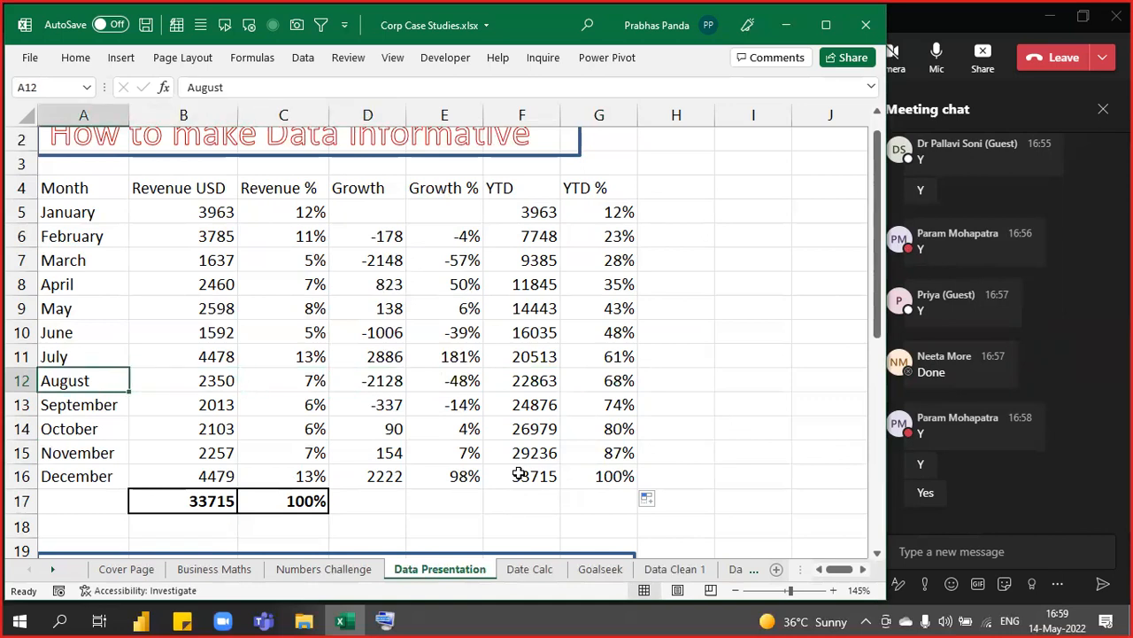
key(ctrl+Up)
key(ctrl+shift+Down)
key(shift+Down)
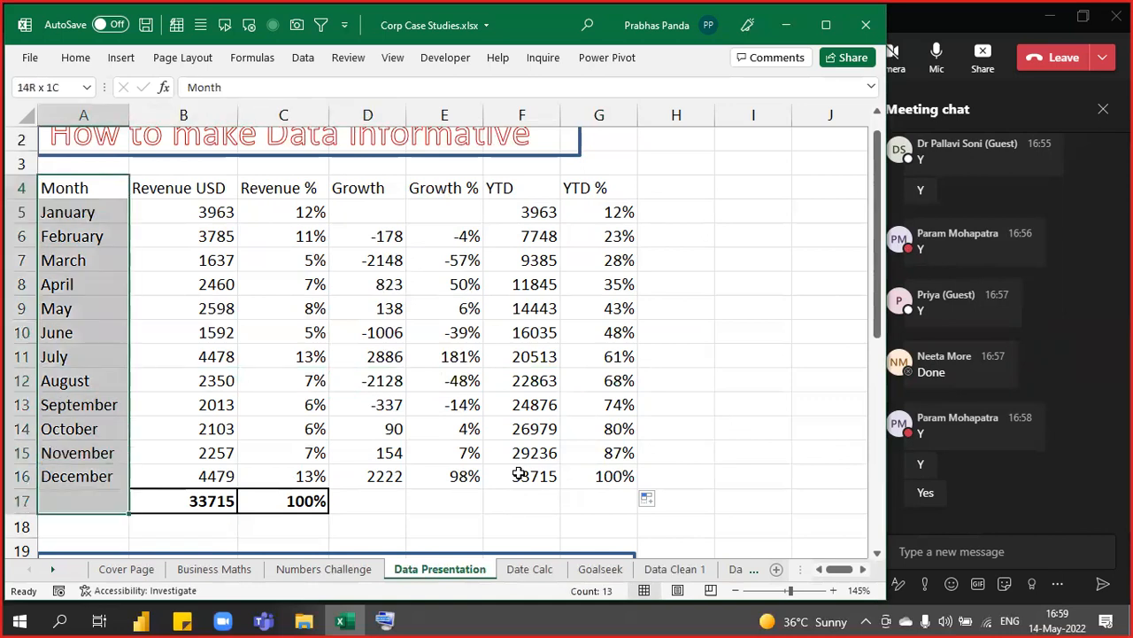
click(78, 58)
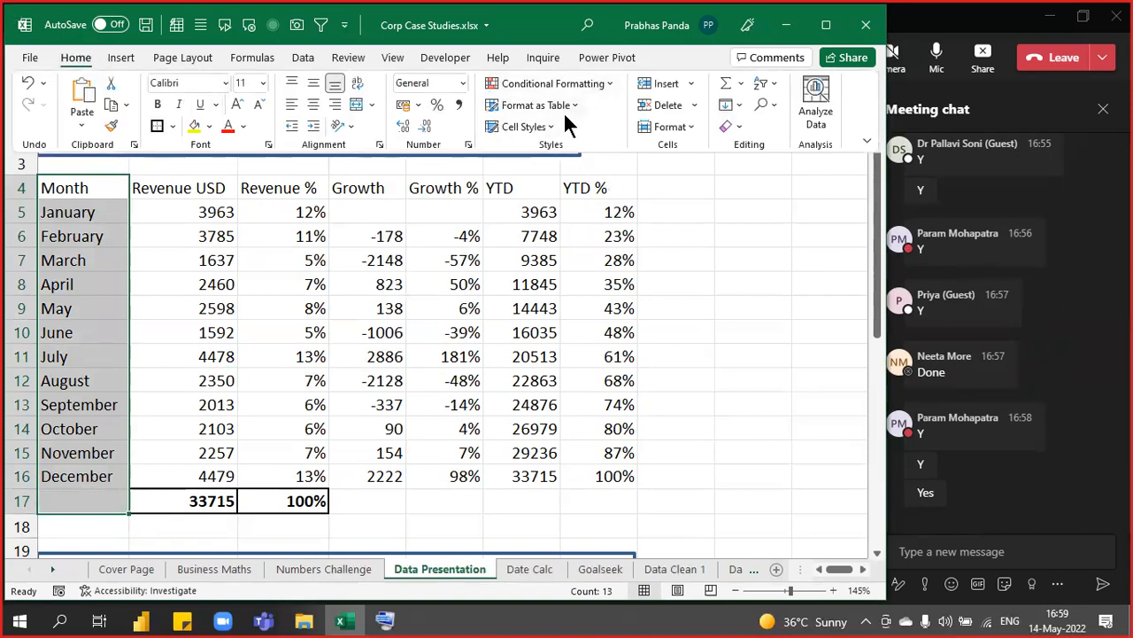
click(542, 124)
click(640, 508)
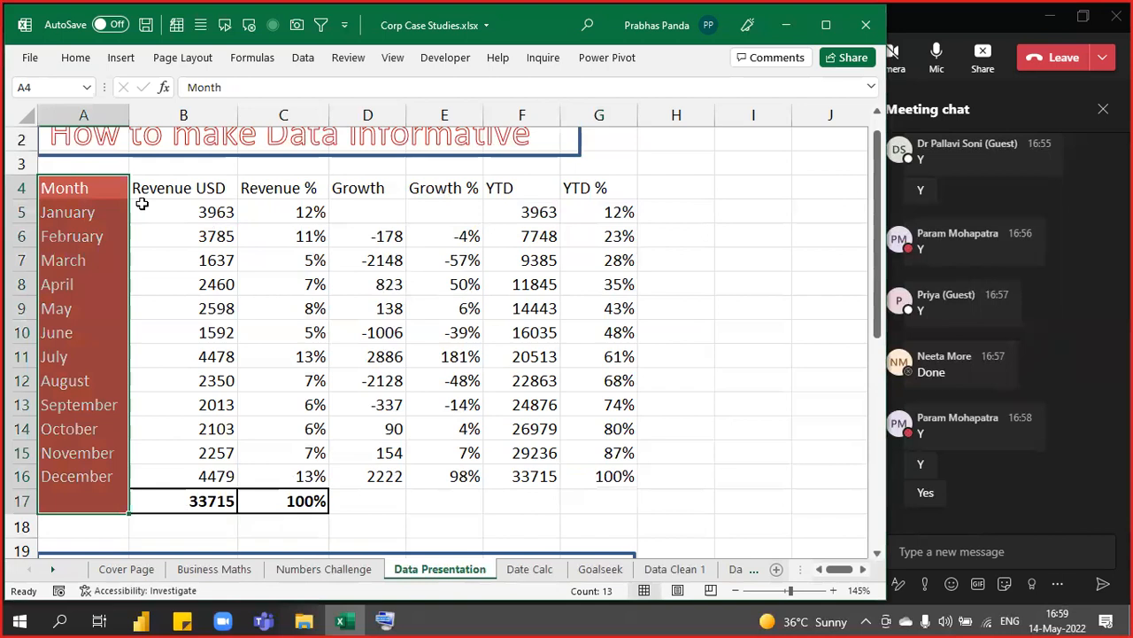
Apply the Accent1 cell style to the column headings from Revenue USD to YTD %, B4:G4
click(136, 188)
key(ctrl+shift+Right)
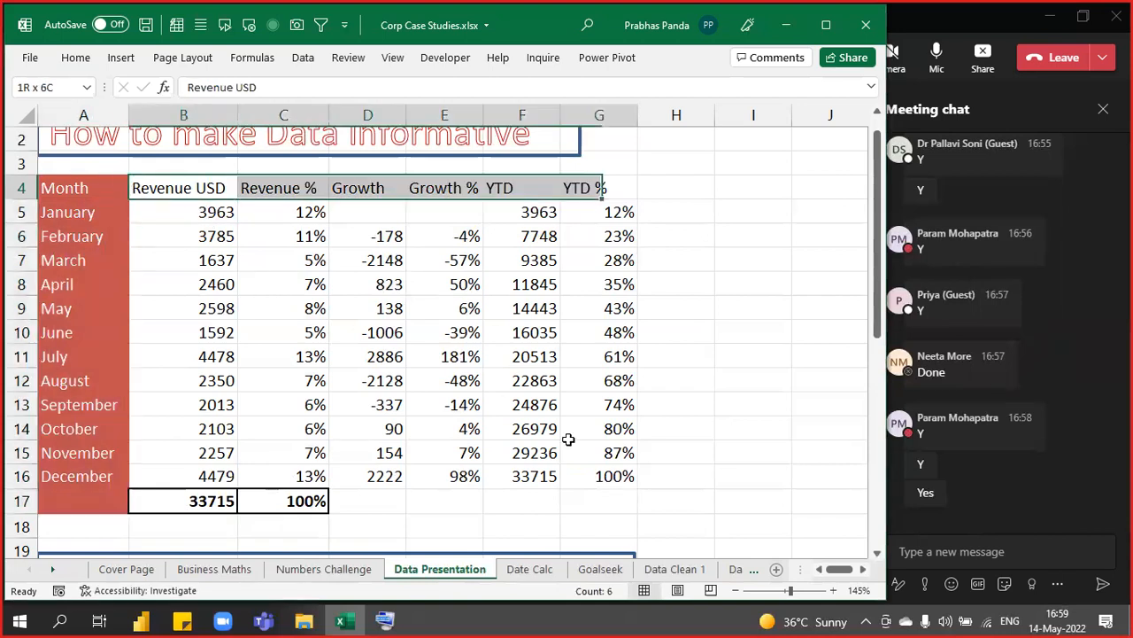
click(85, 69)
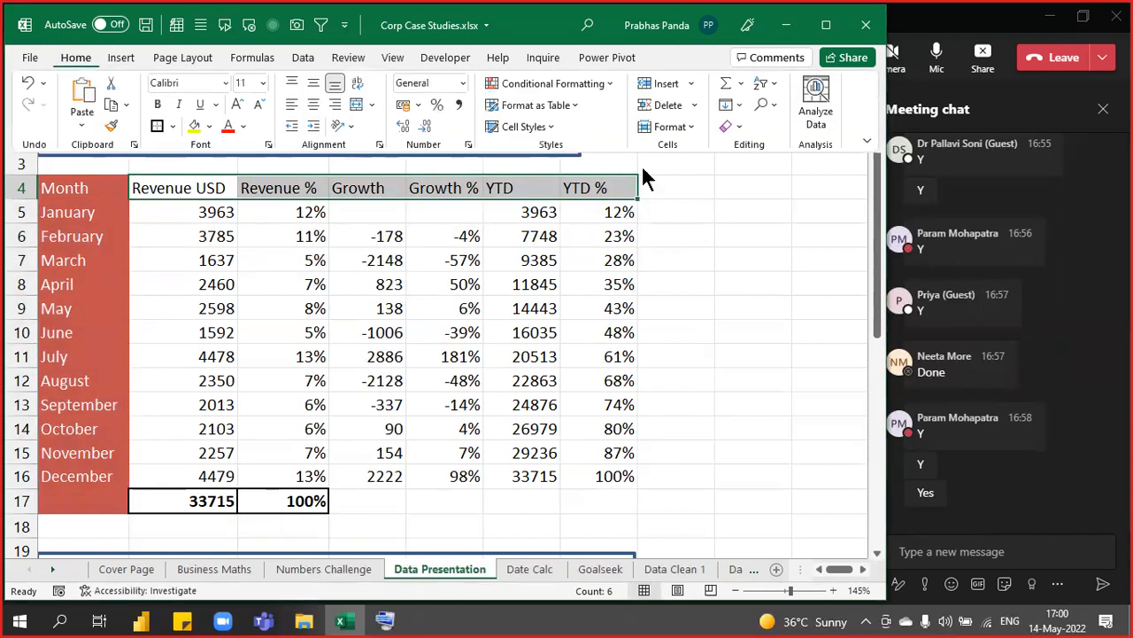
click(537, 127)
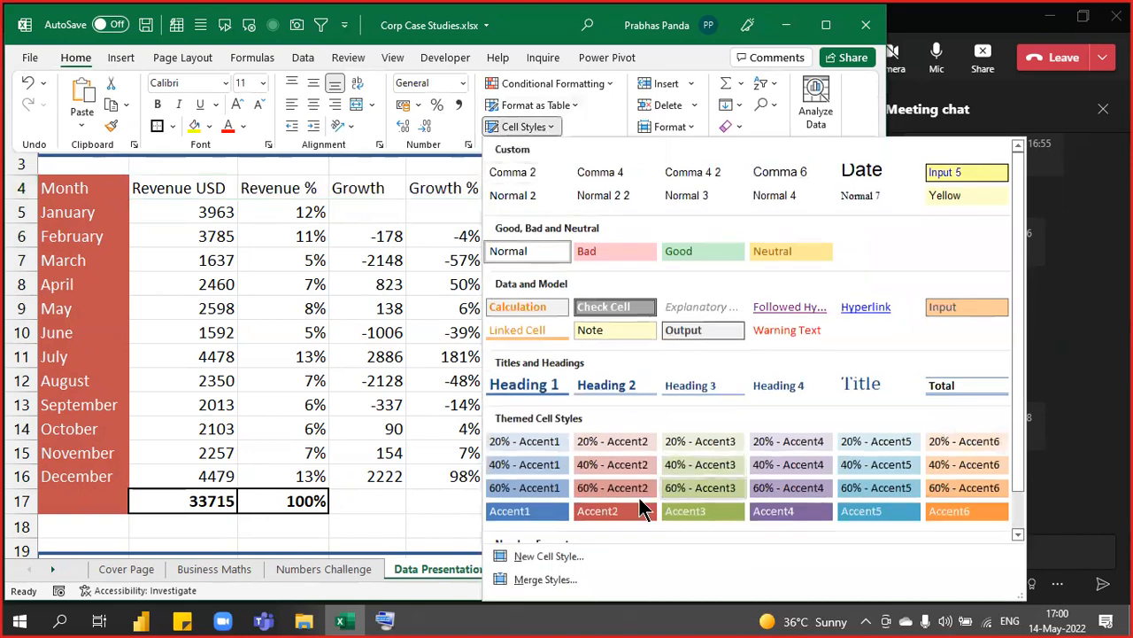
click(546, 509)
click(460, 217)
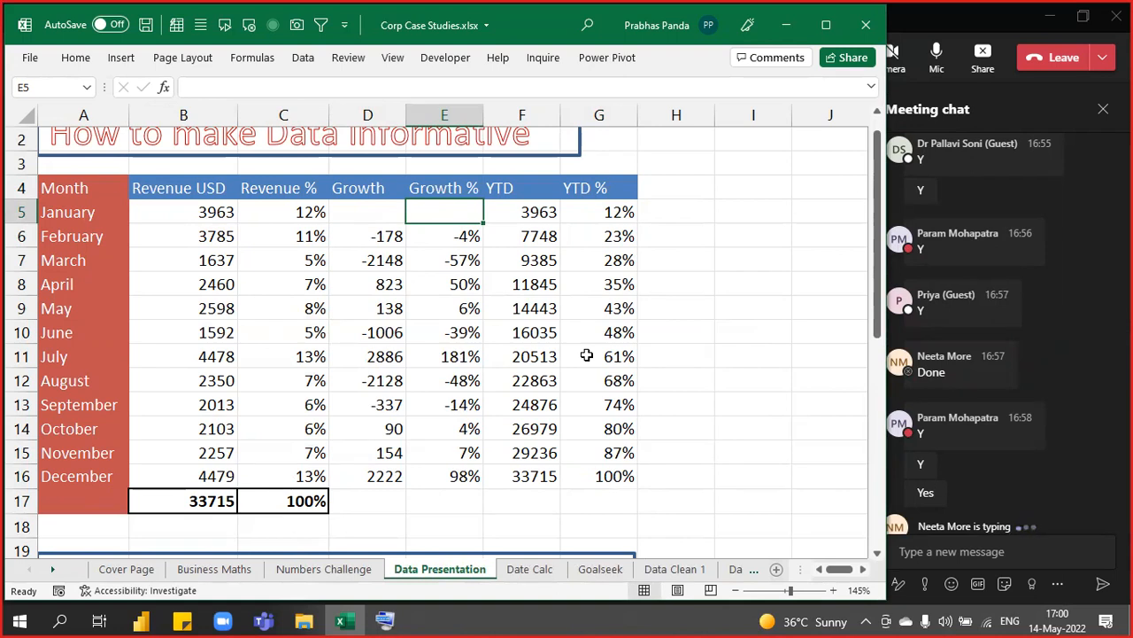
Compare January's YTD value in F5 with December's YTD in F16 and the annual revenue total in B17
click(520, 212)
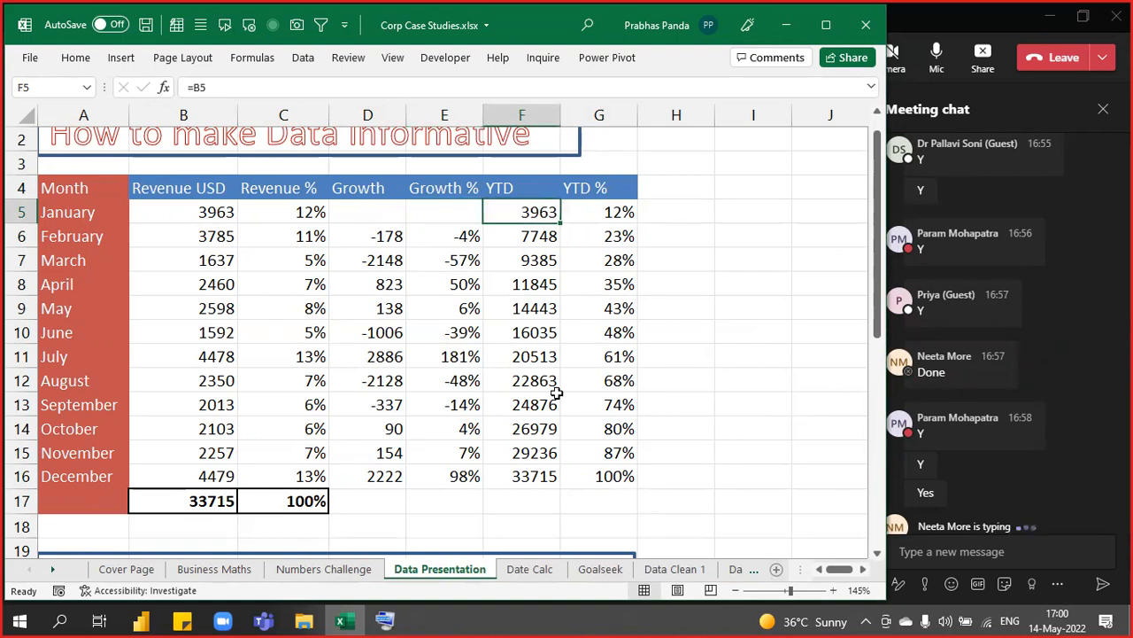
ctrl+click(549, 474)
click(503, 218)
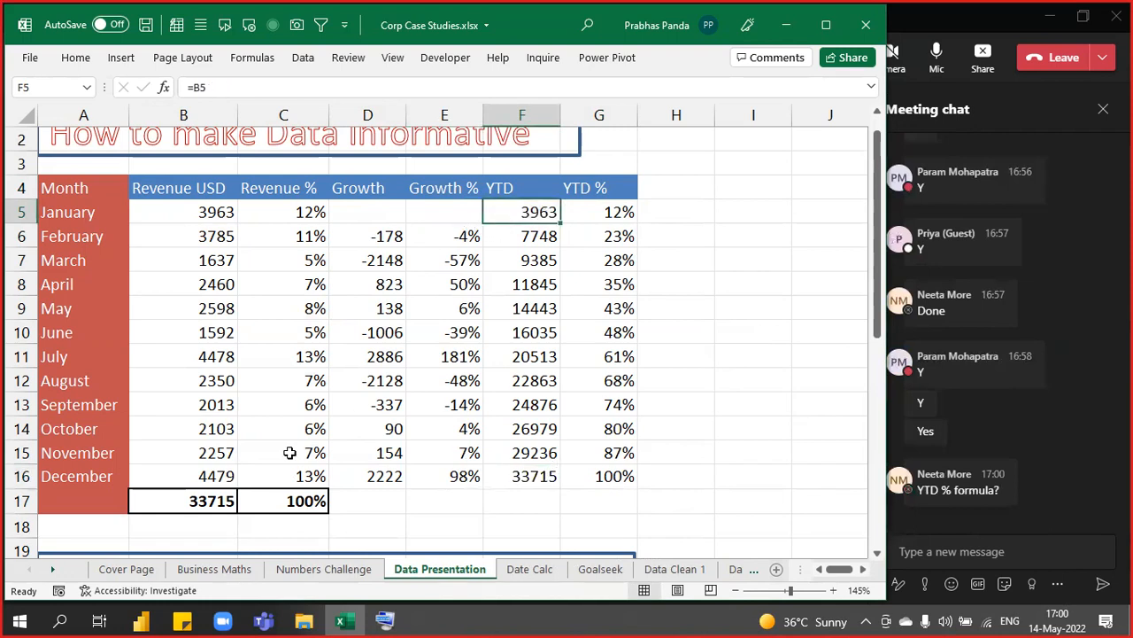
ctrl+click(225, 503)
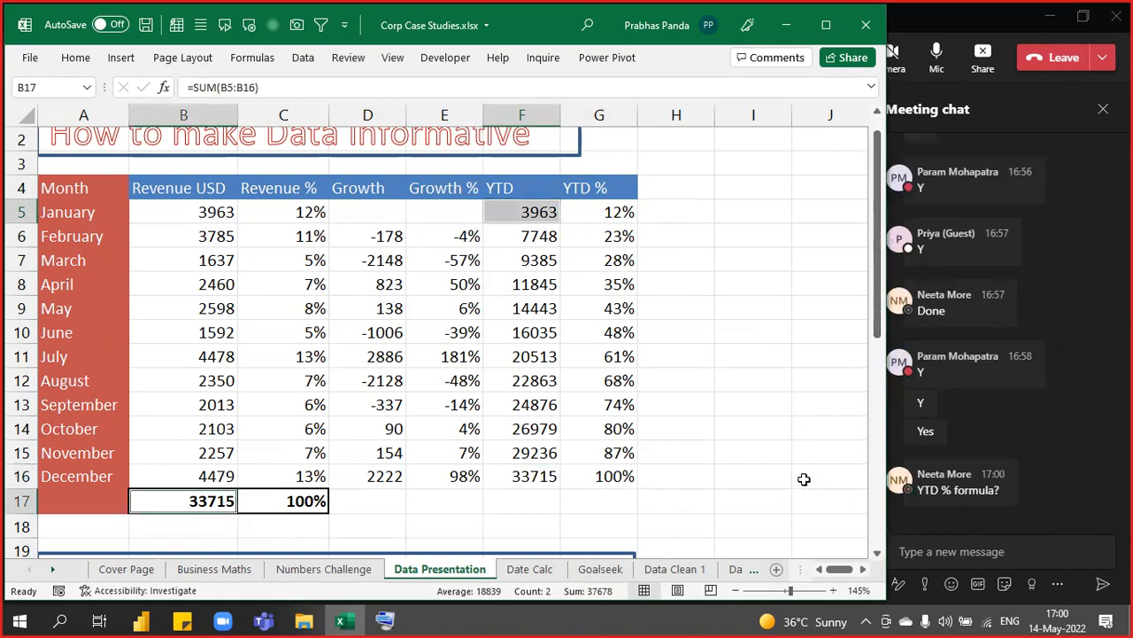
click(722, 267)
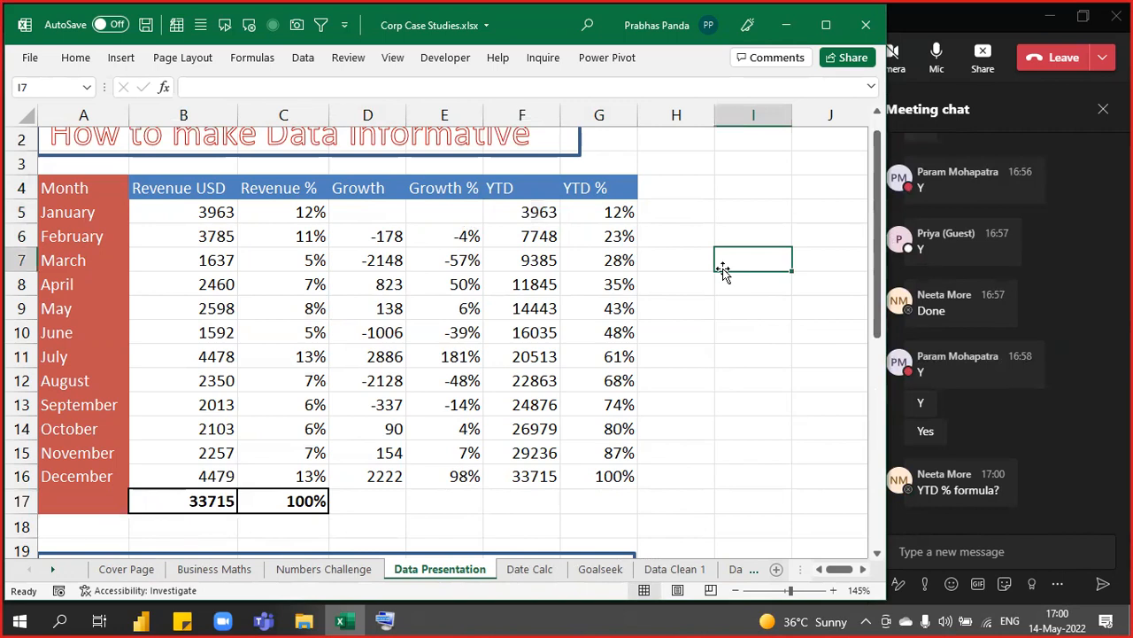
Inspect the YTD % formulas for January in G5 and February in G6
key(F2)
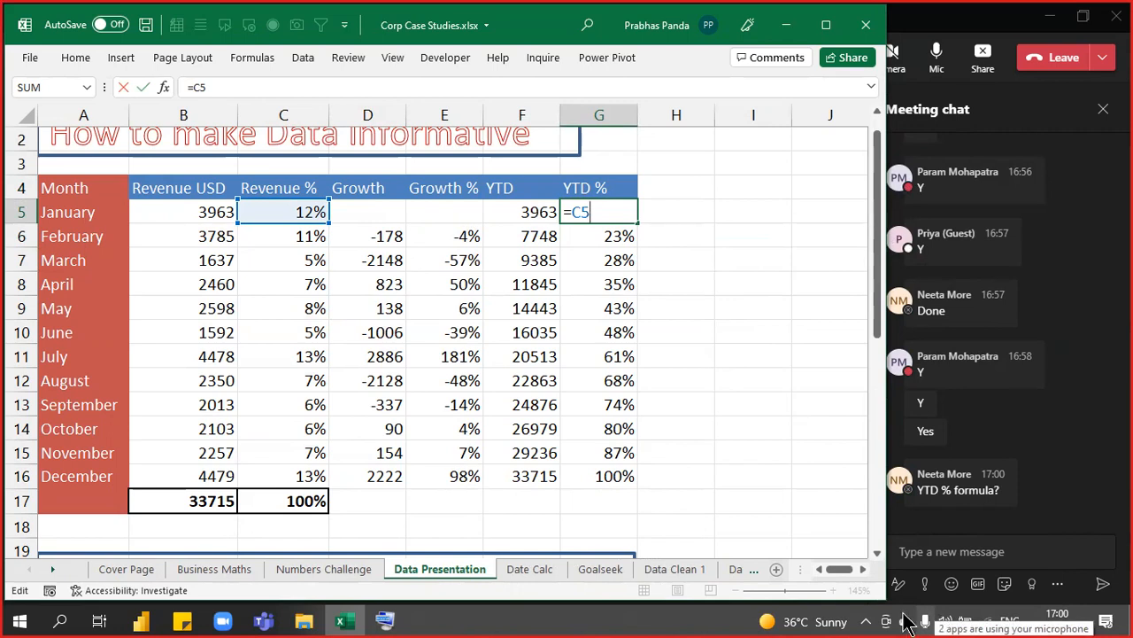
click(616, 235)
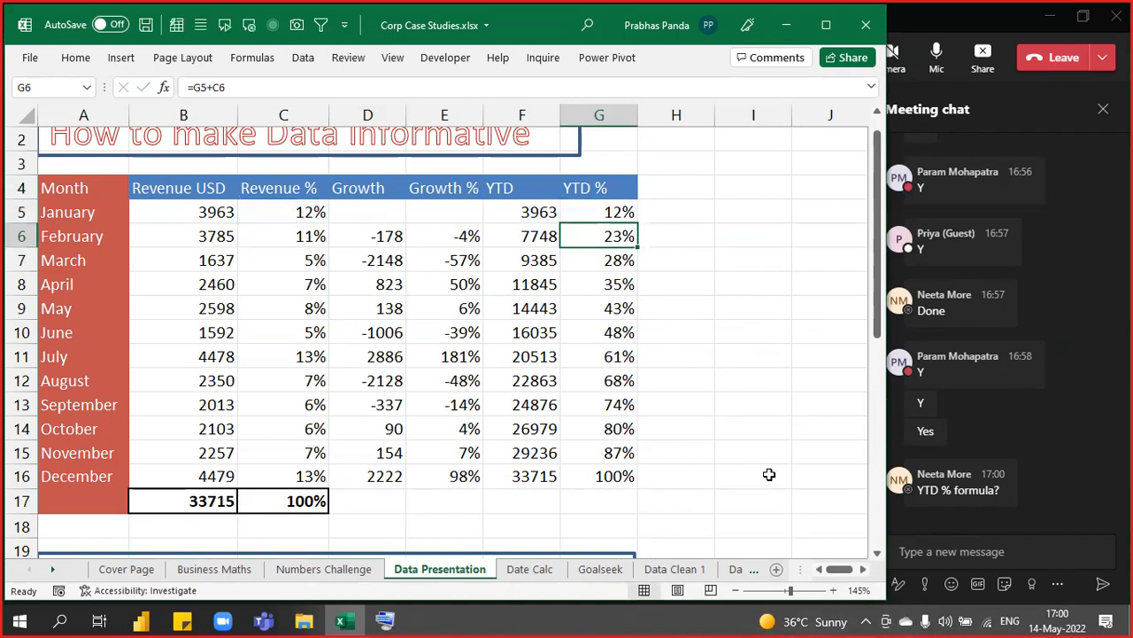
key(F2)
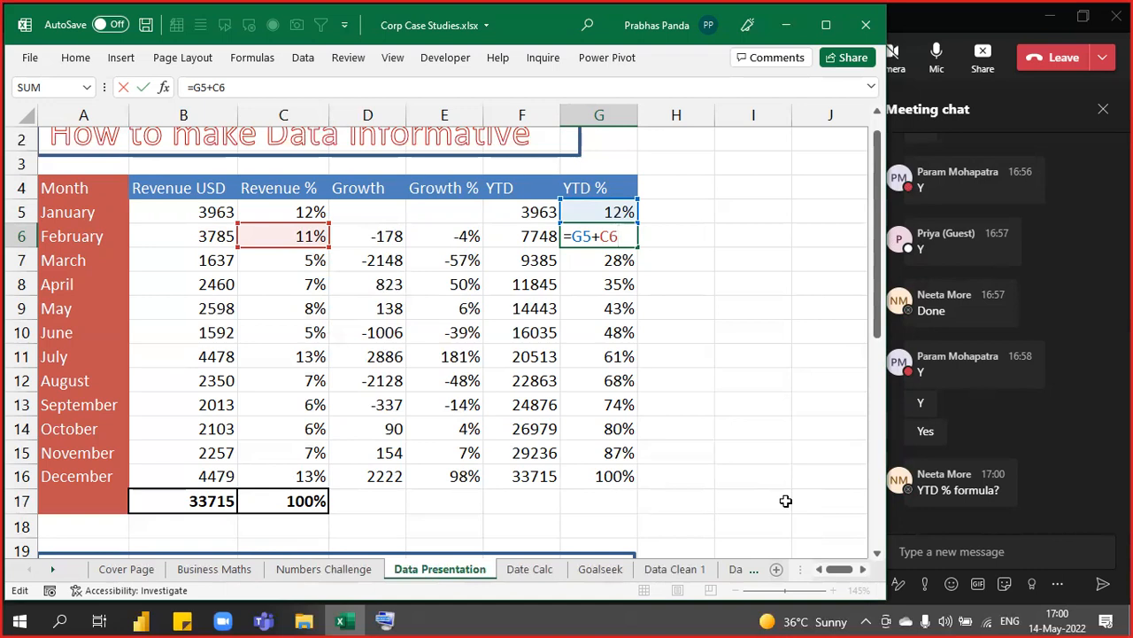
key(ctrl+Return)
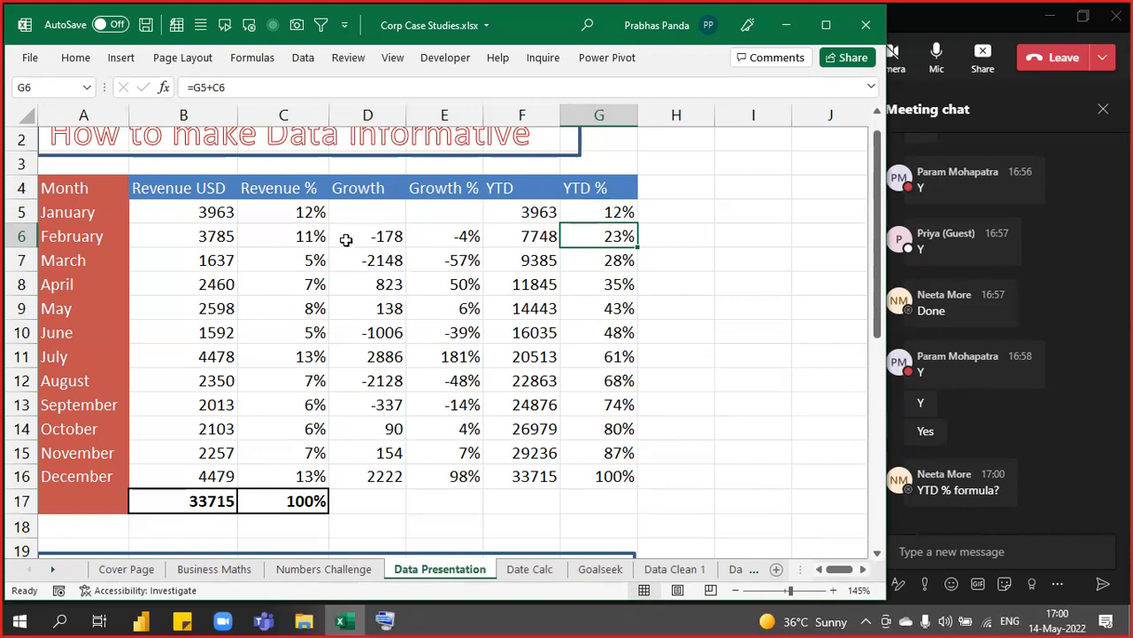
Compare January's and February's revenue in B5:B6 with their YTD and YTD % values in F5:G6
click(523, 215)
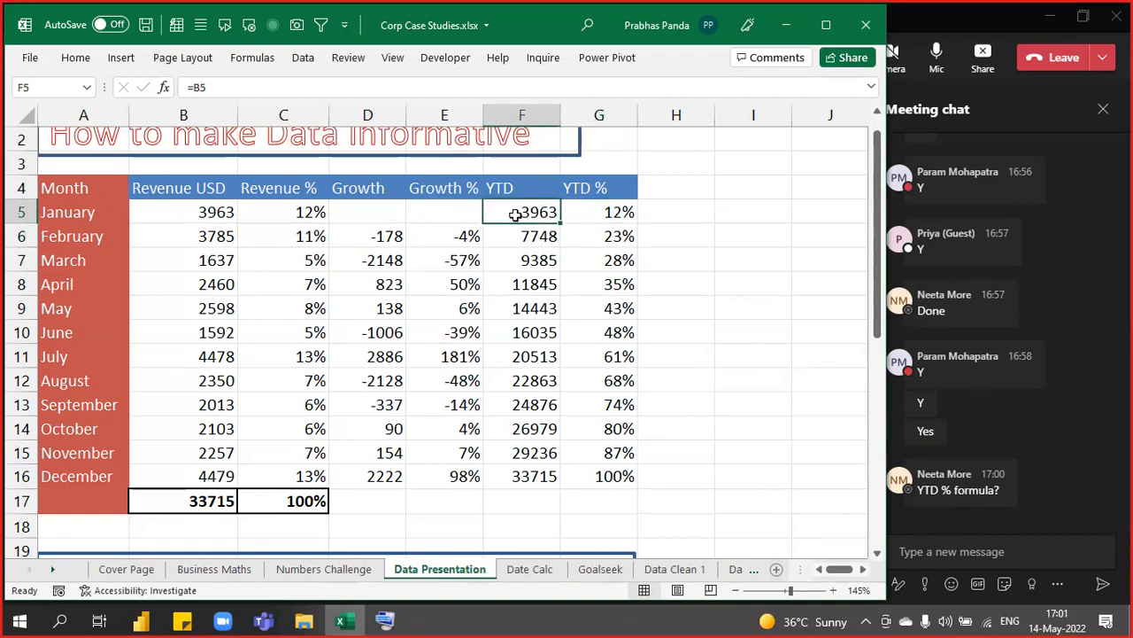
click(219, 214)
click(221, 234)
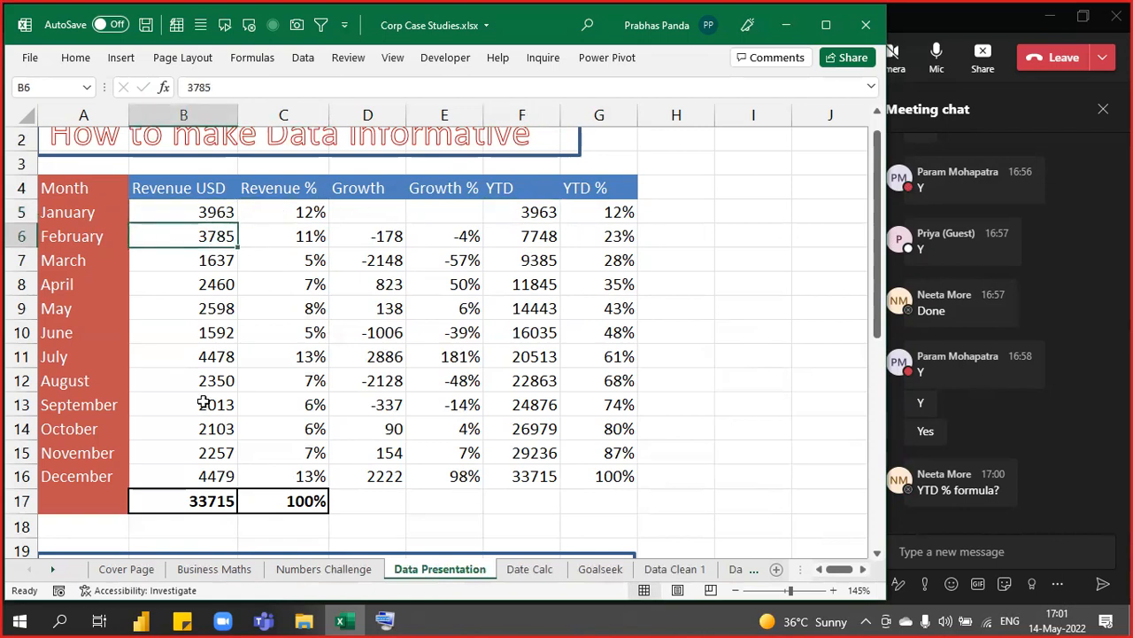
drag(513, 212, 533, 236)
drag(611, 212, 619, 235)
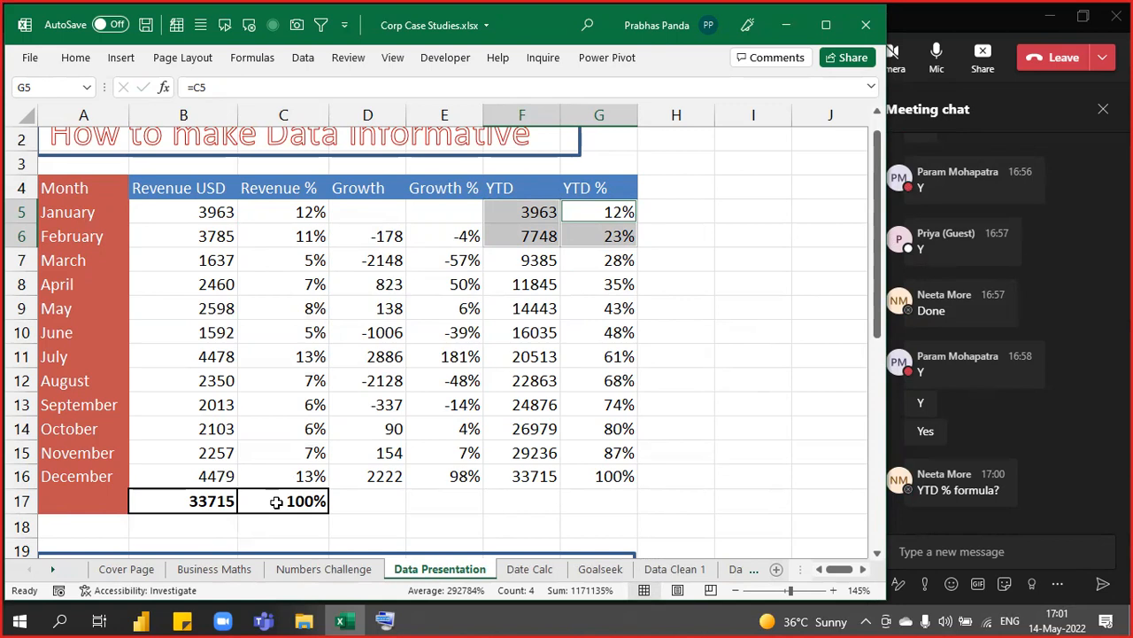
click(664, 352)
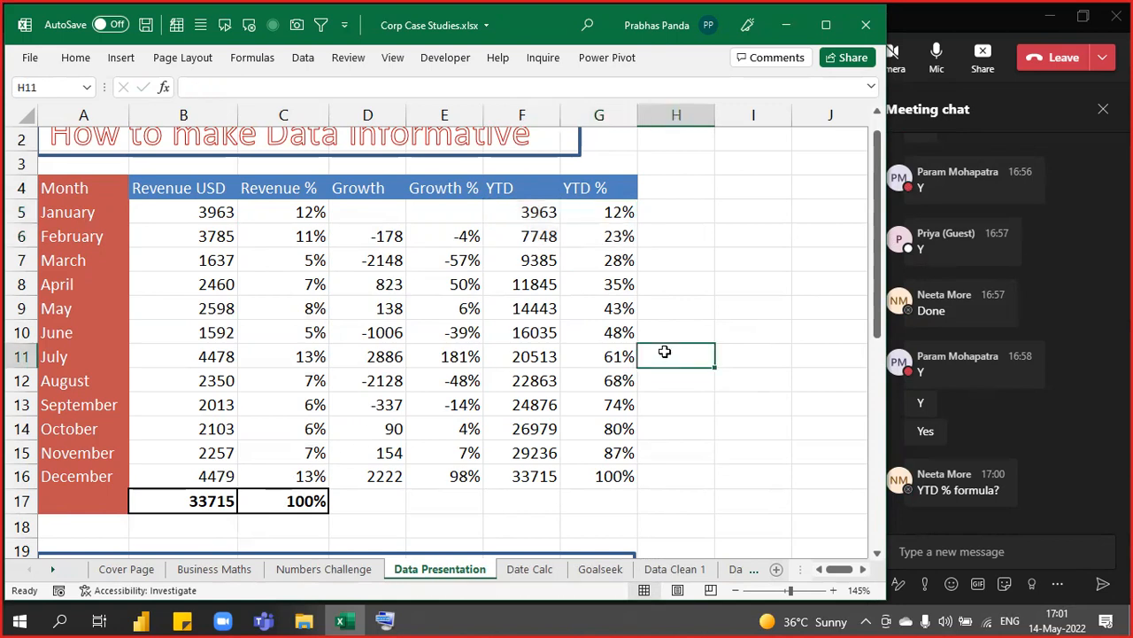
Display the formulas instead of the results in the Data Presentation worksheet
key(ctrl+grave)
scroll(549, 328, down, 3)
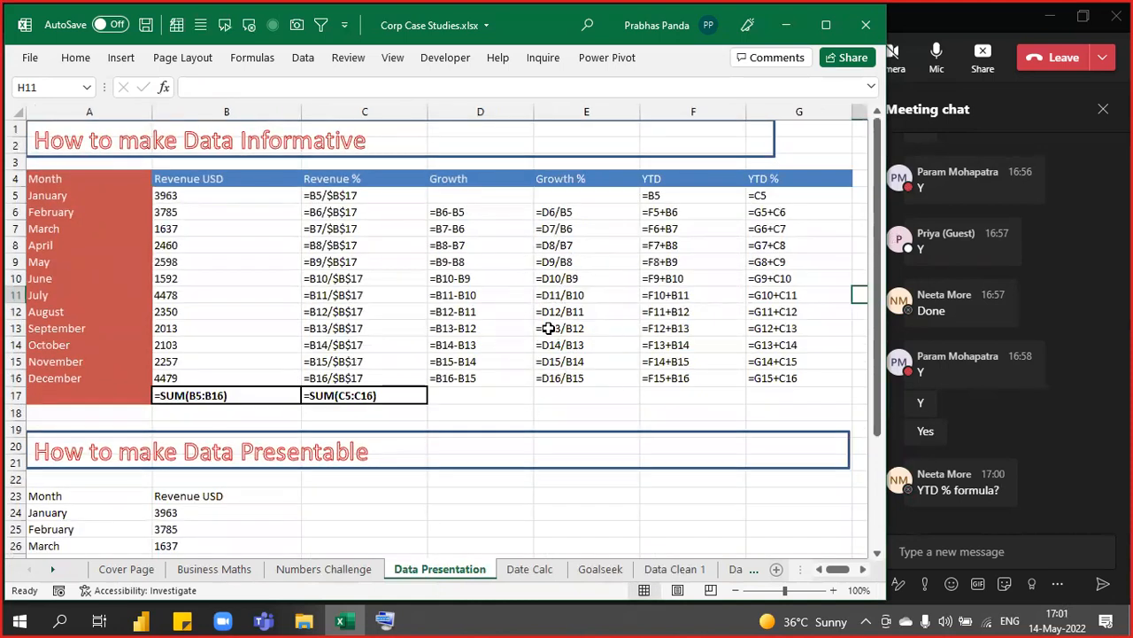
key(super)
text(SNIPP)
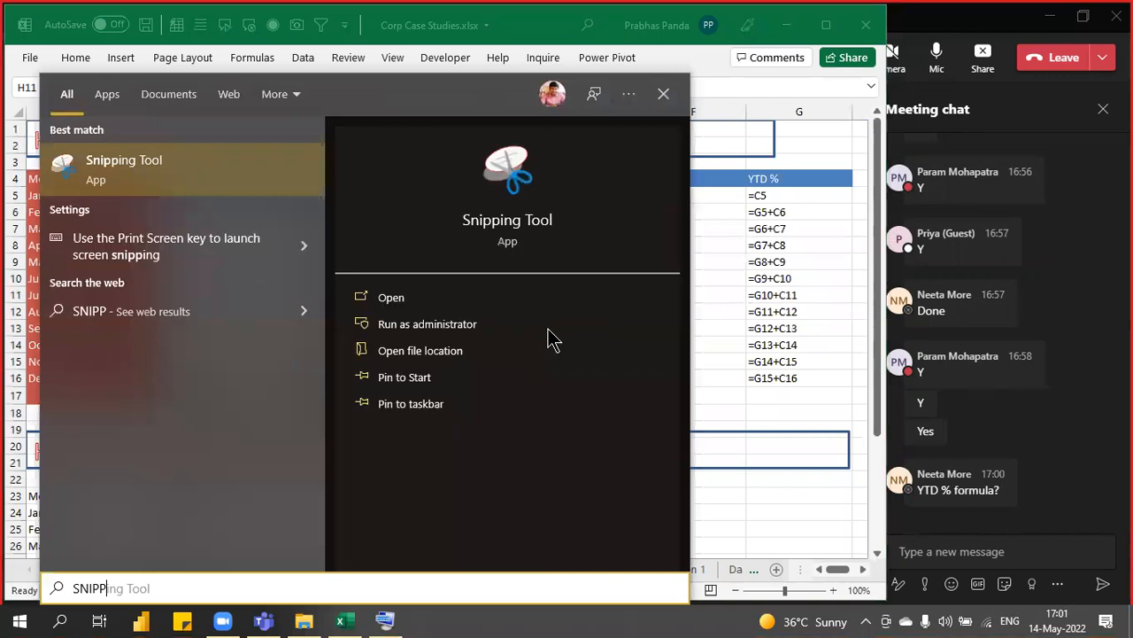
key(Return)
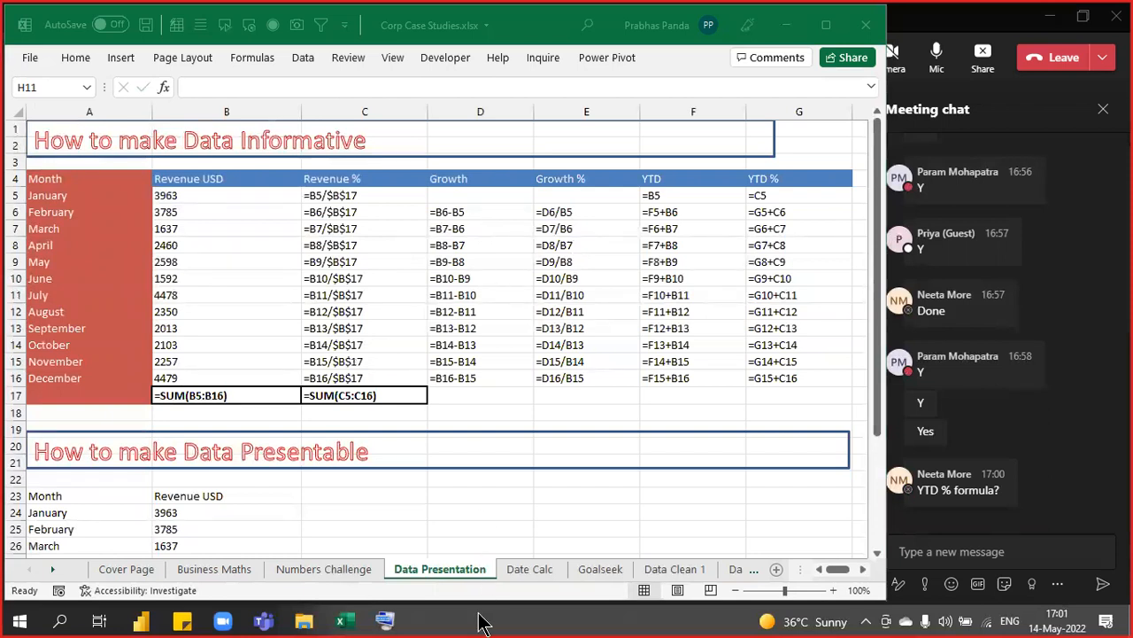
click(403, 507)
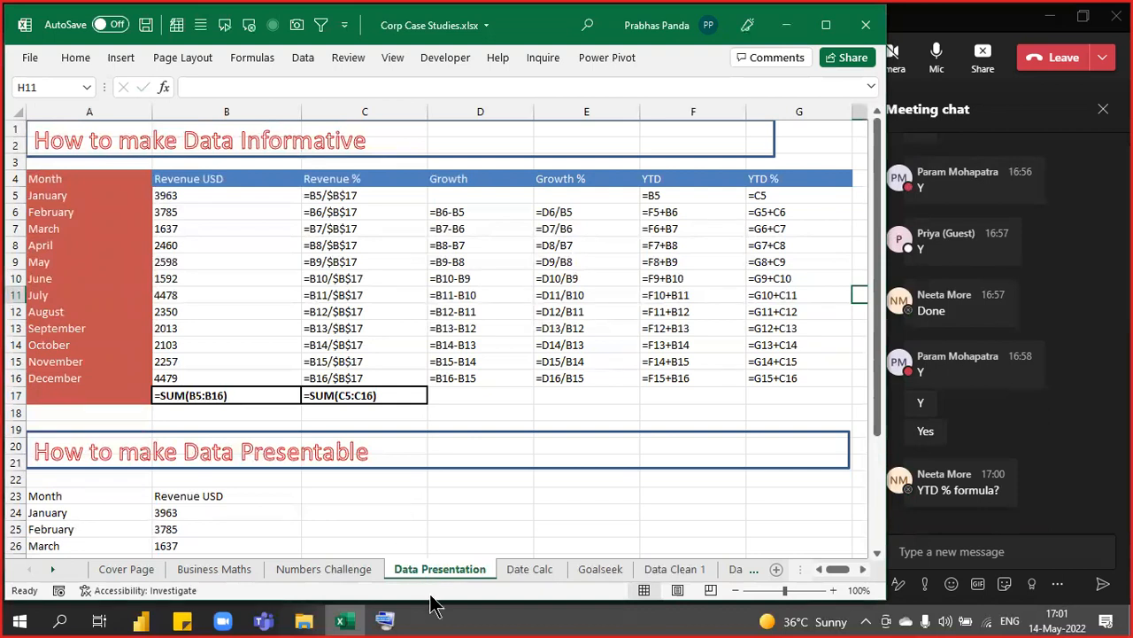
click(441, 482)
click(429, 540)
double_click(332, 332)
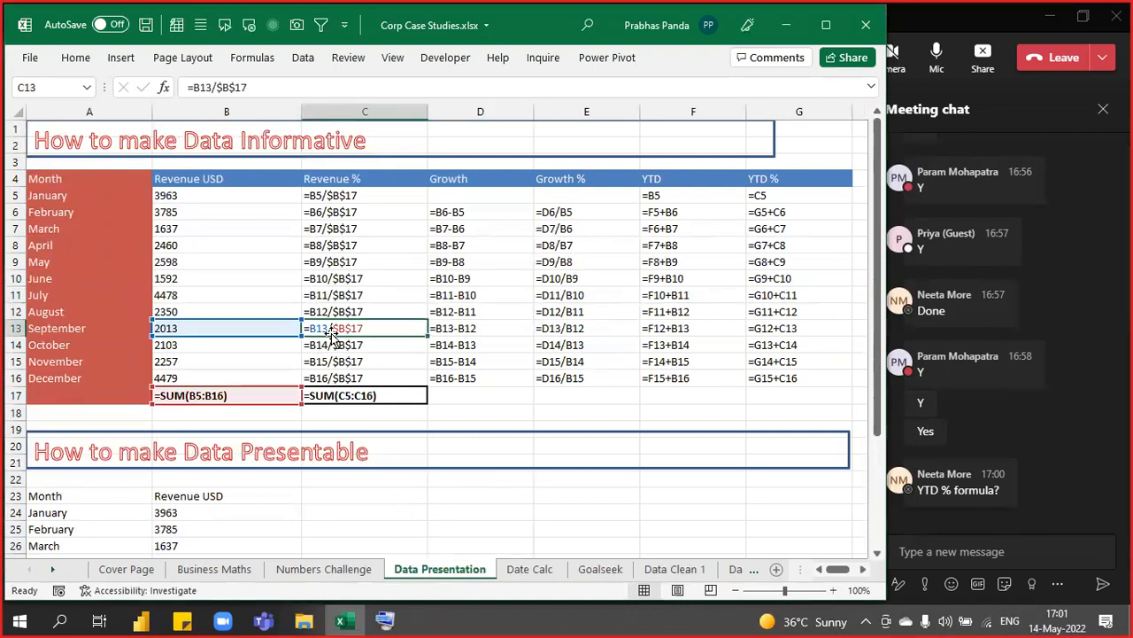
Open Snipping Tool and capture the How to make Data Informative table, columns A to G down to the totals row, with its formulas showing
key(super)
text(SNIPP)
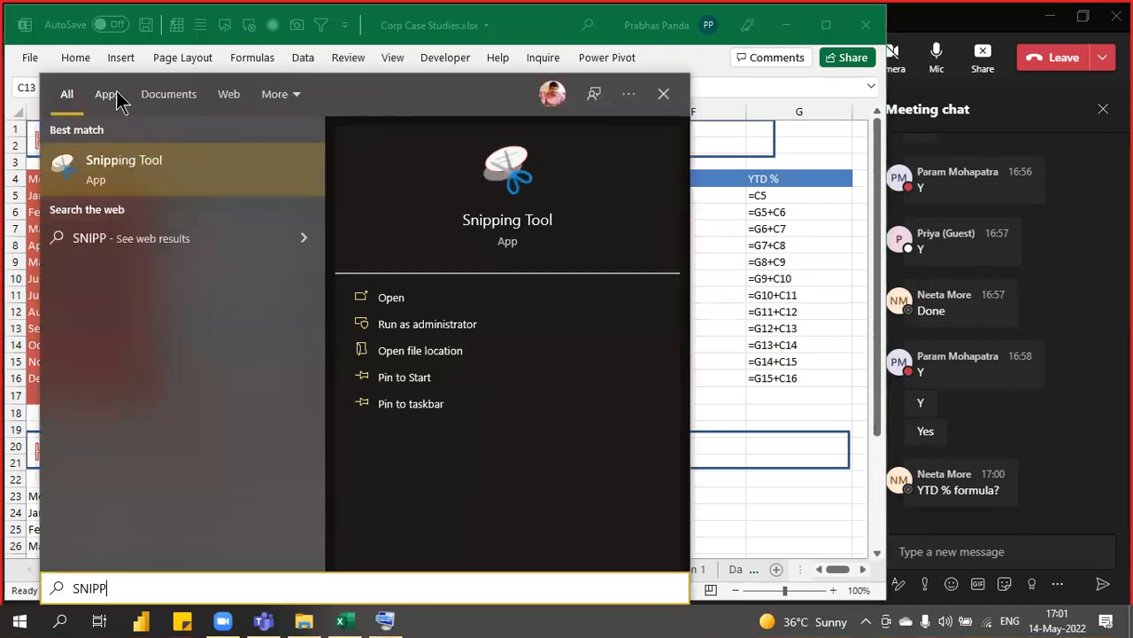
click(154, 177)
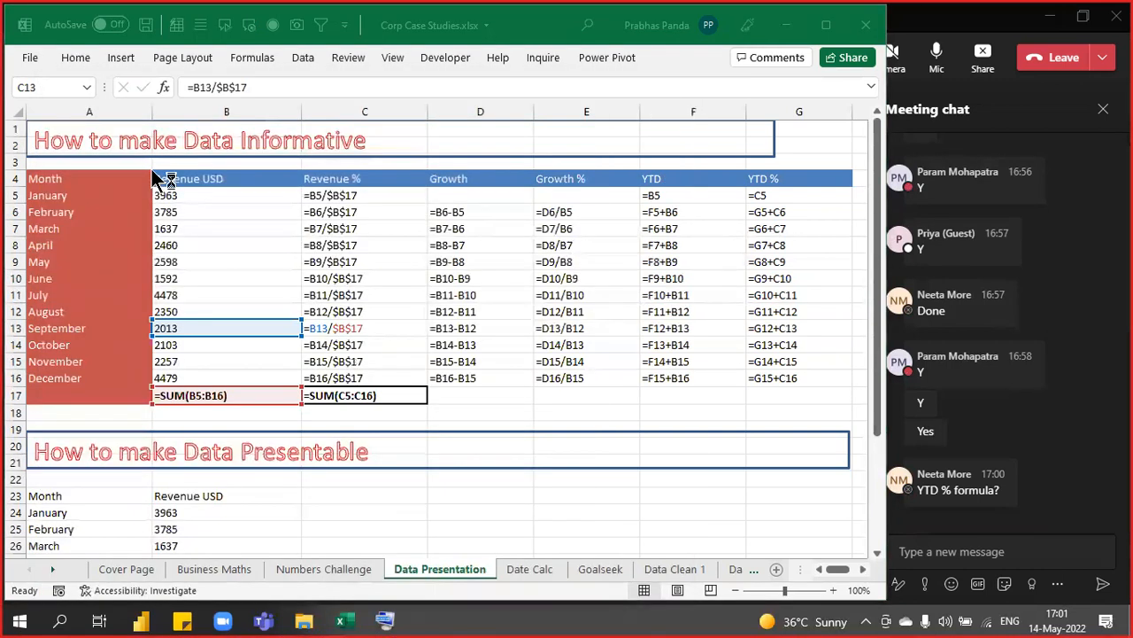
click(571, 413)
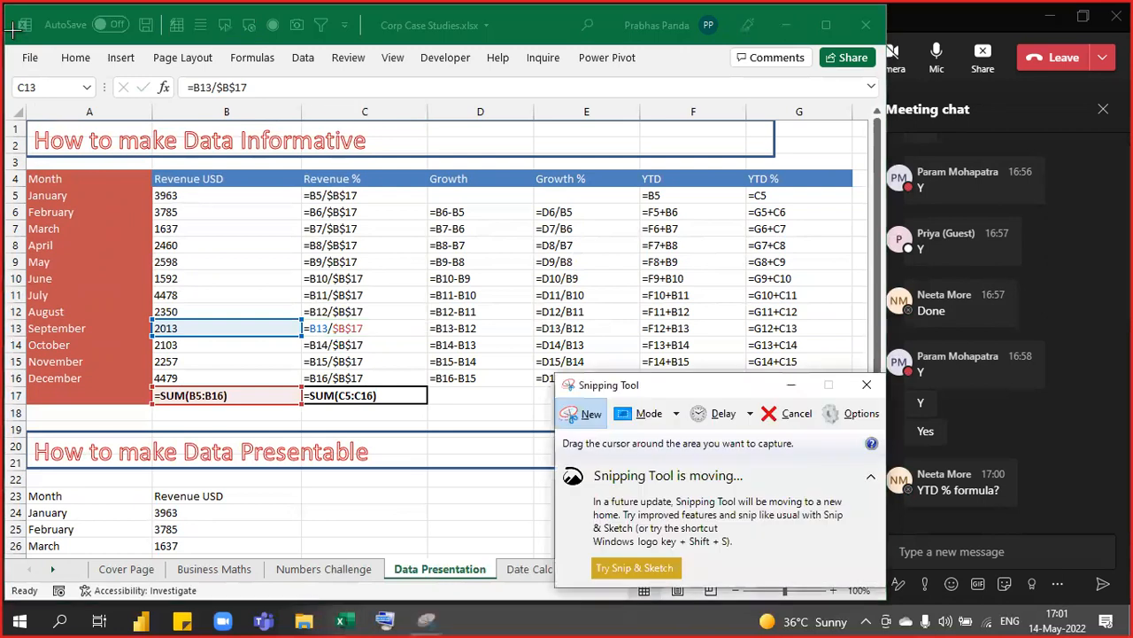
drag(11, 94, 852, 418)
Switch to the Teams meeting chat and send the captured formula table as a pasted image
click(1097, 556)
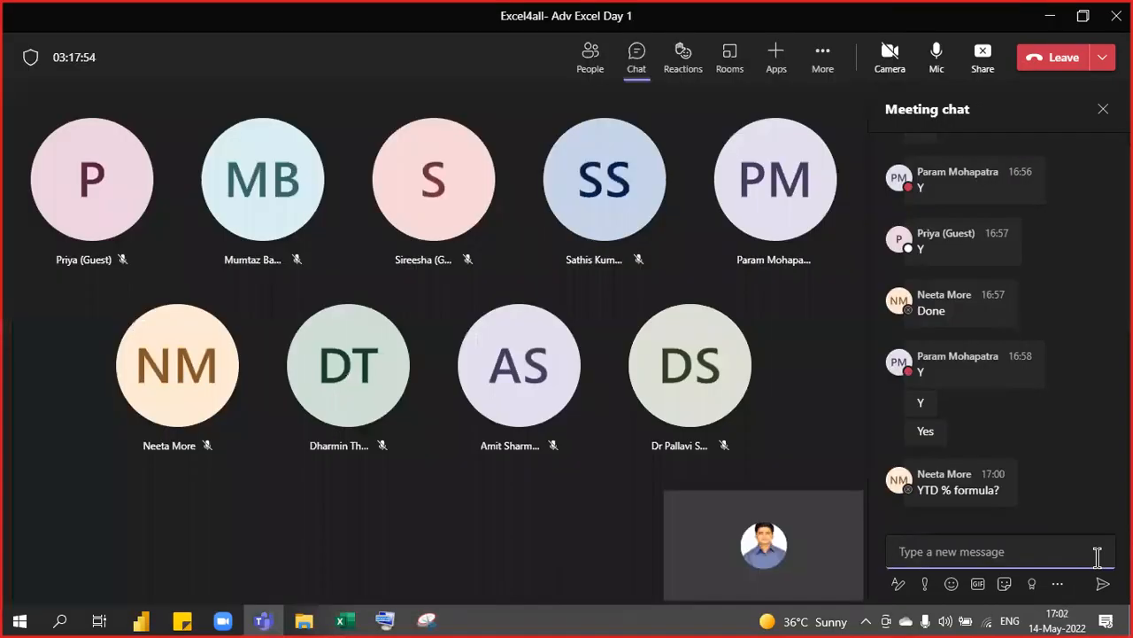
key(ctrl+v)
key(Return)
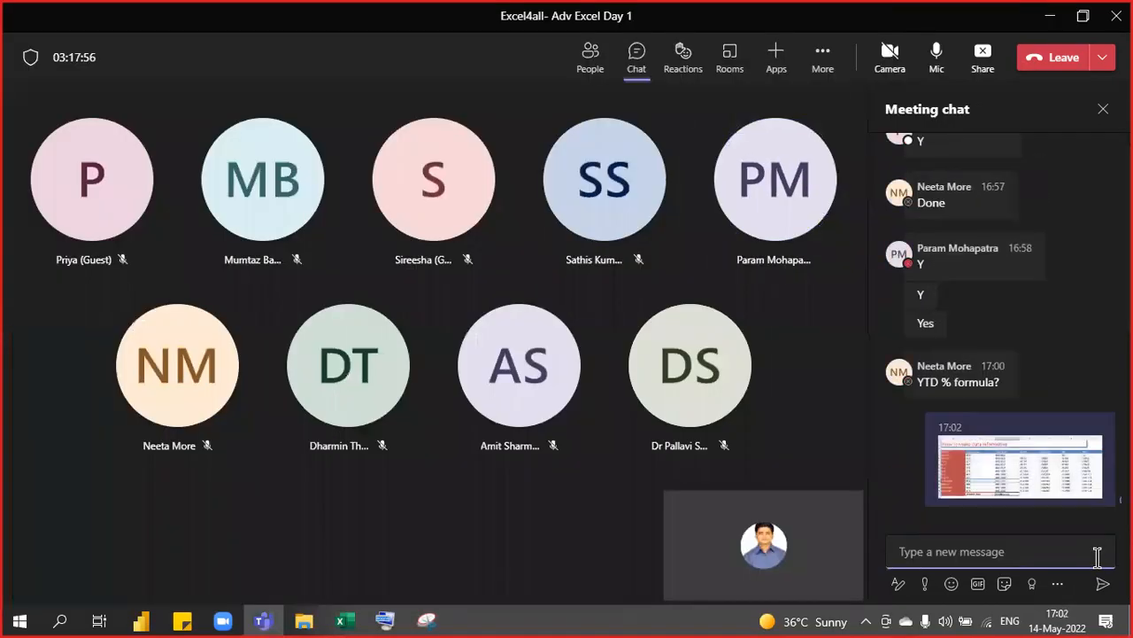
Switch to Snipping Tool and close it without saving the snip
key(alt+Tab)
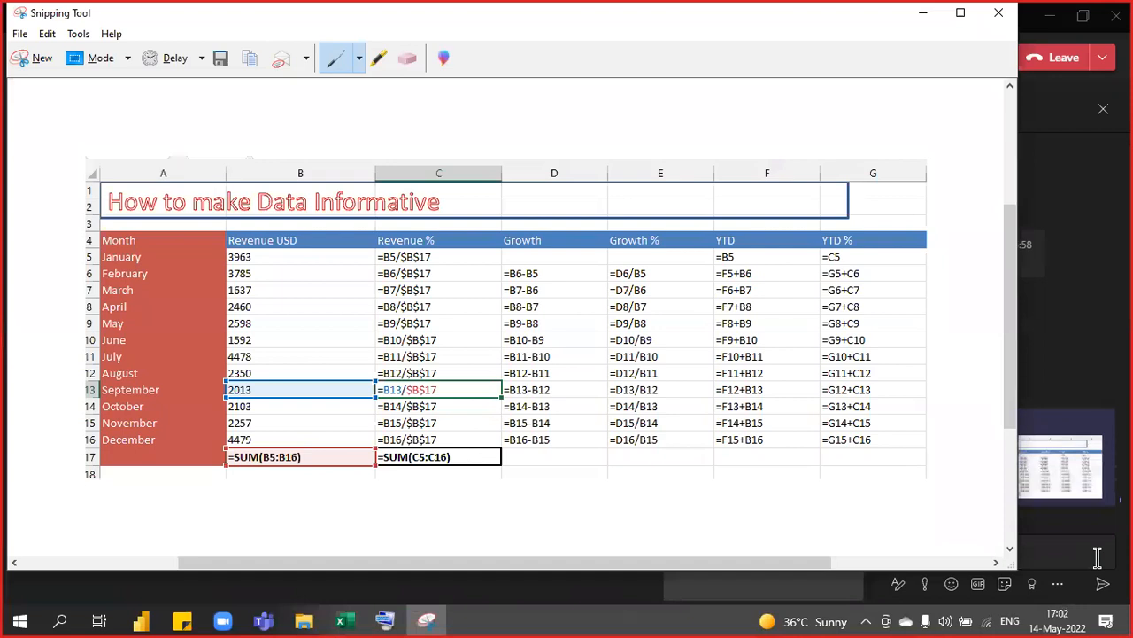
click(996, 14)
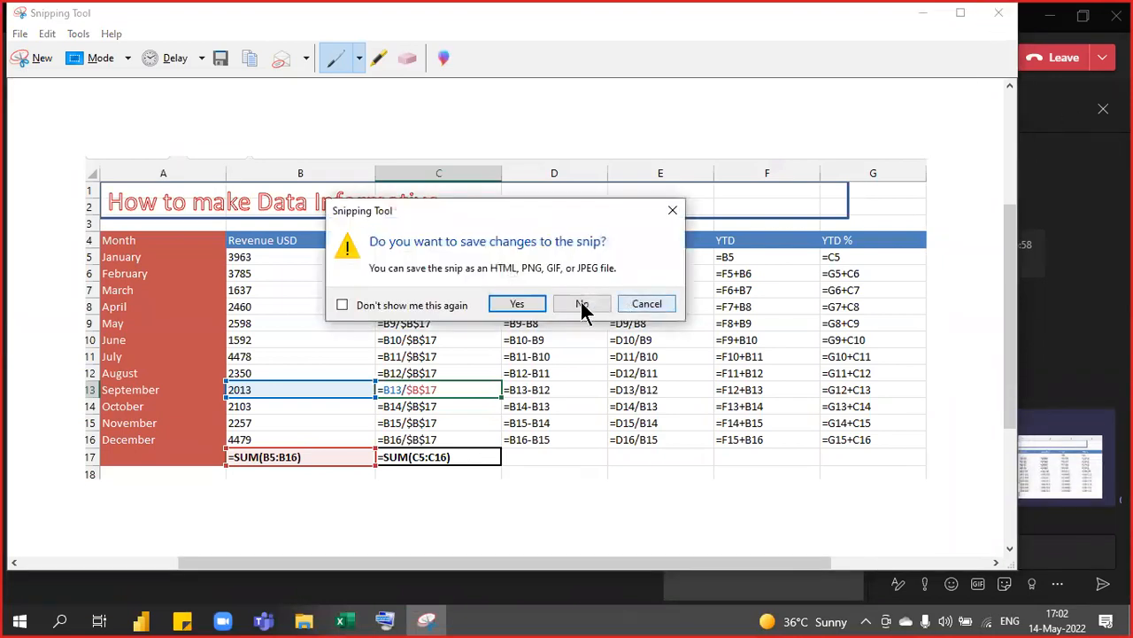
click(586, 305)
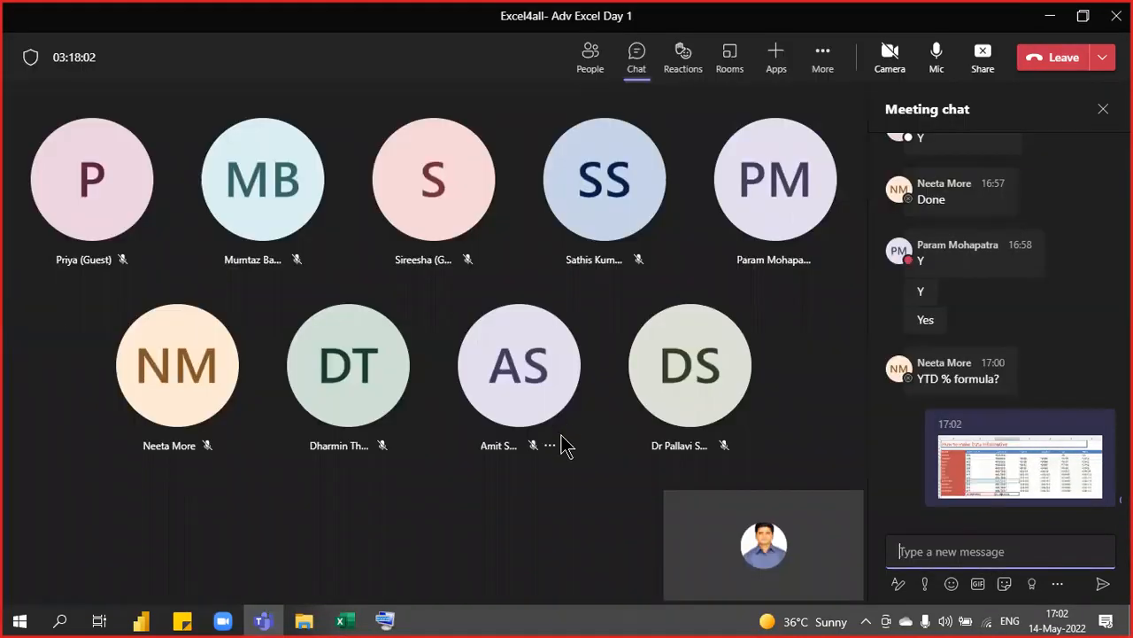
Return to the Excel workbook and show the calculated values instead of the formulas
click(263, 620)
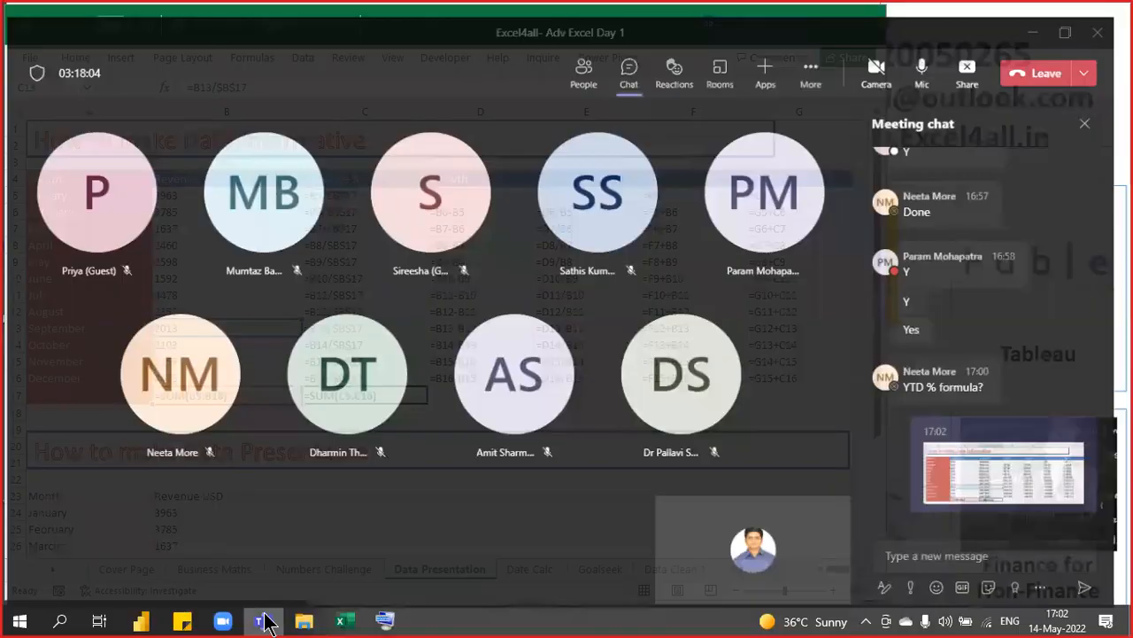
click(340, 620)
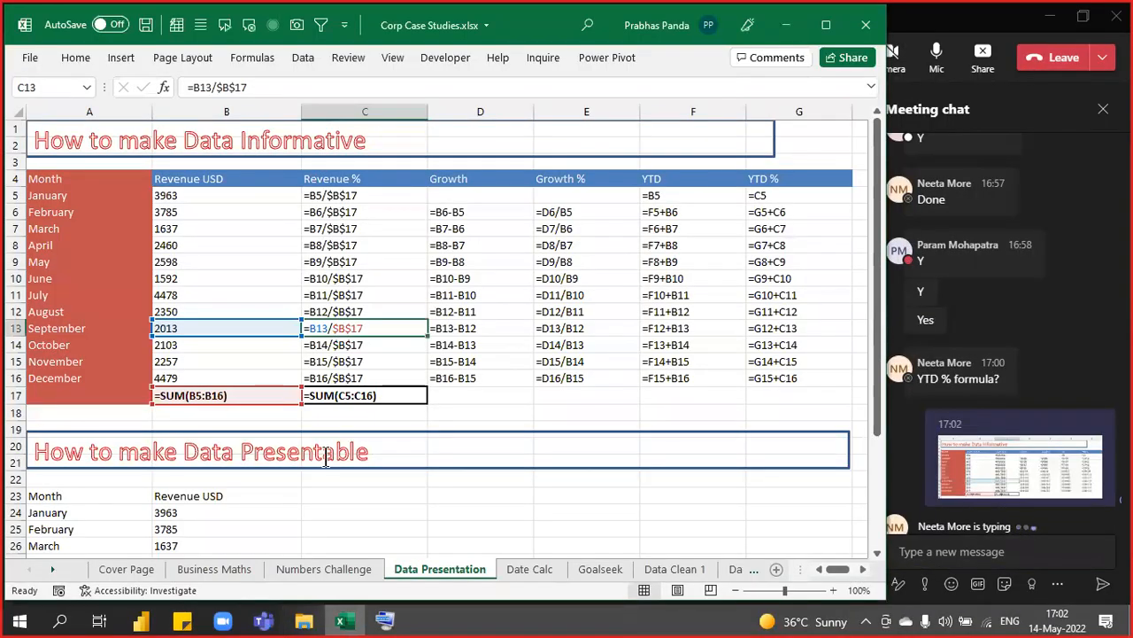
key(ctrl+grave)
ctrl+scroll(217, 252, up, 4)
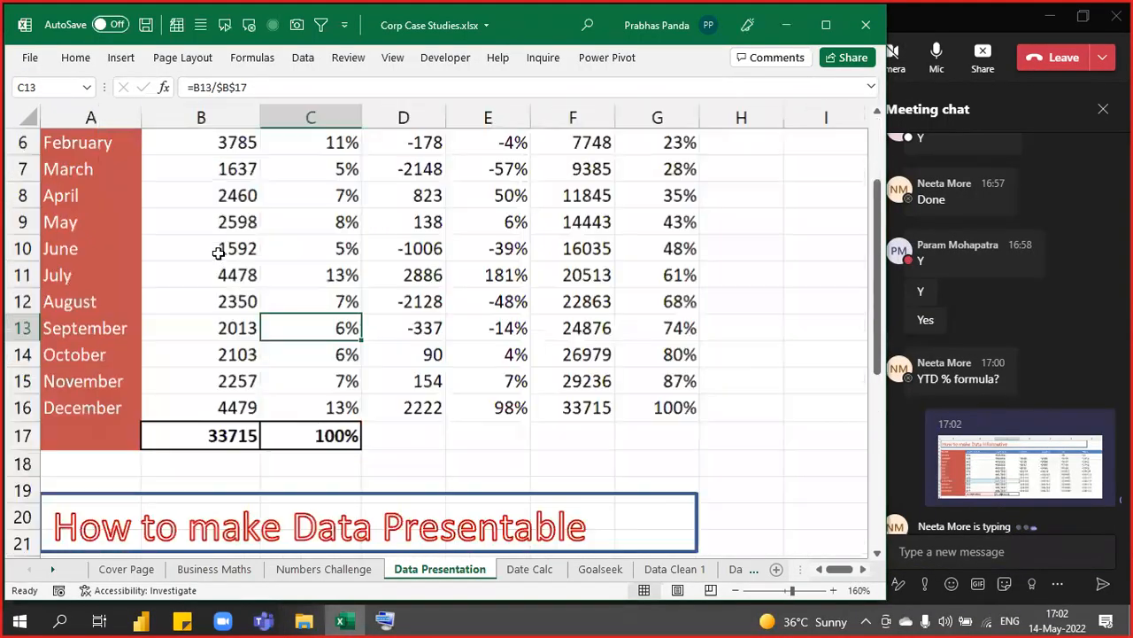
scroll(217, 253, up, 2)
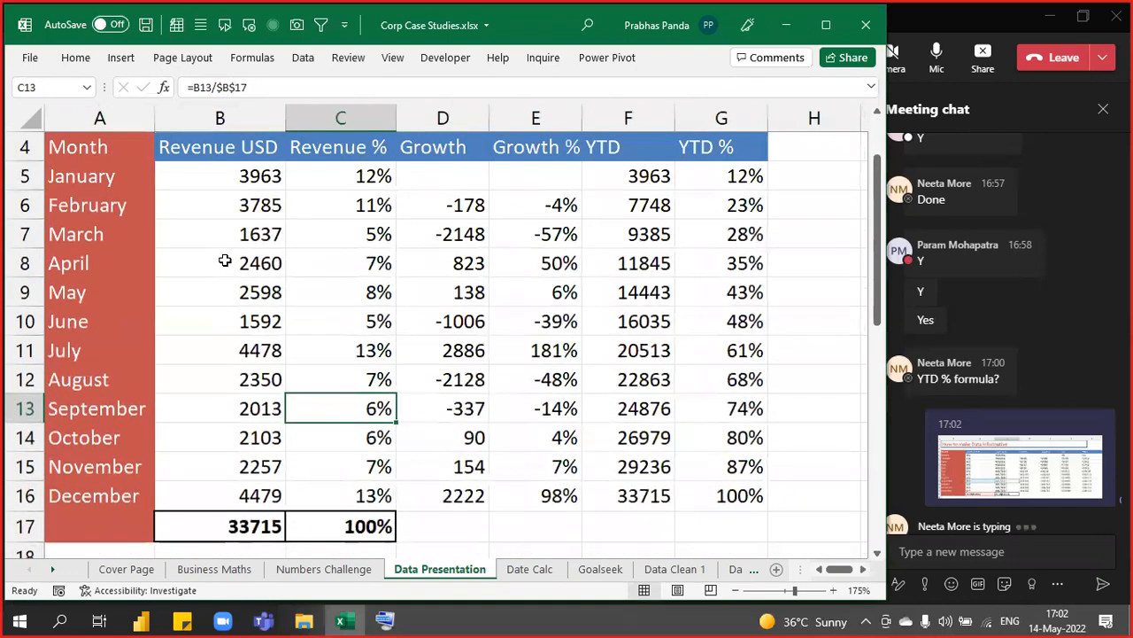
Apply All Borders to the whole monthly revenue table, A4:G17
click(434, 294)
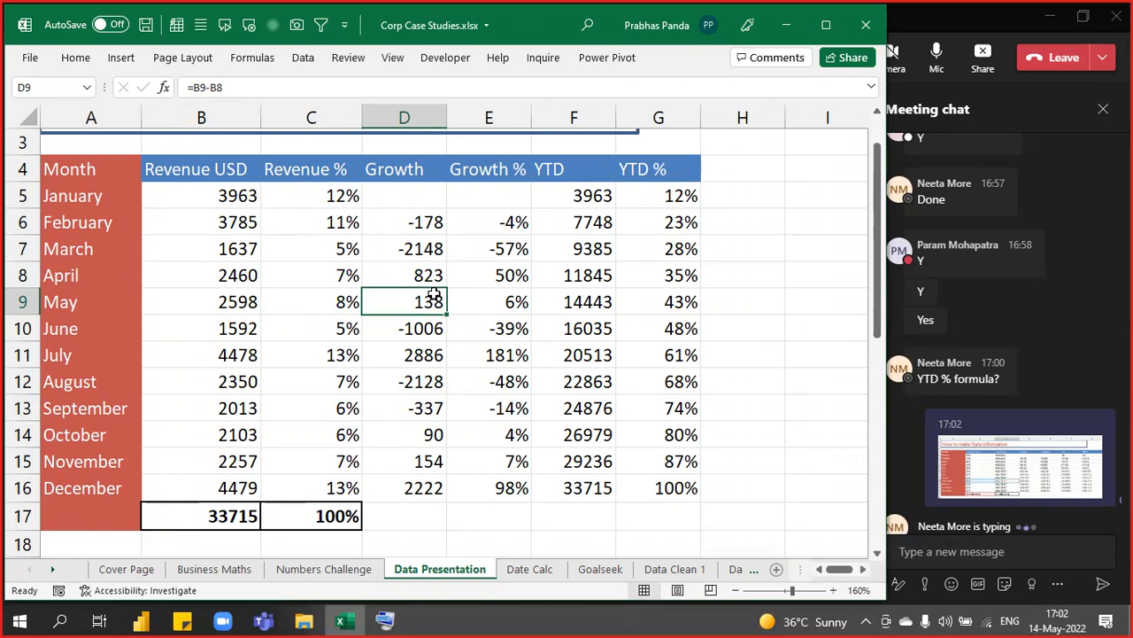
key(ctrl+a)
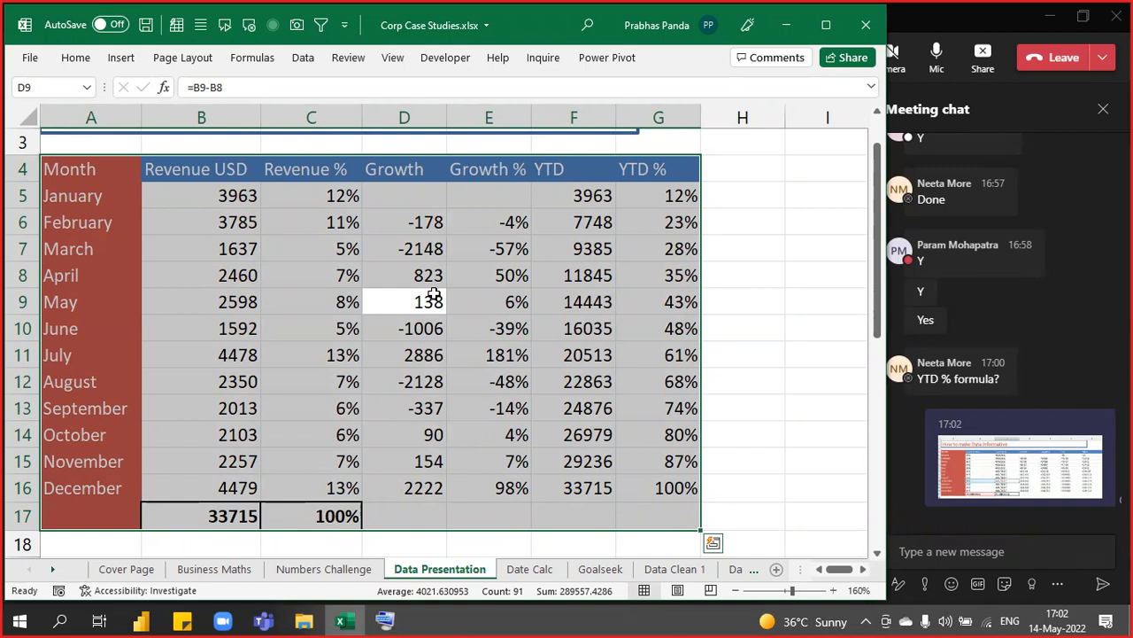
key(alt)
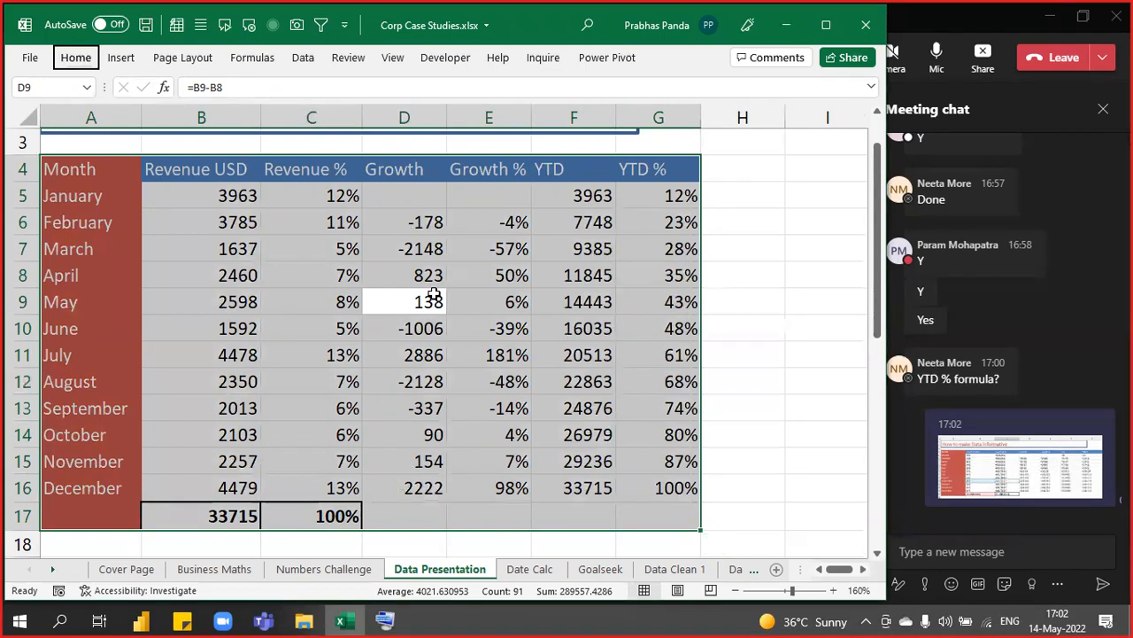
key(h)
key(b)
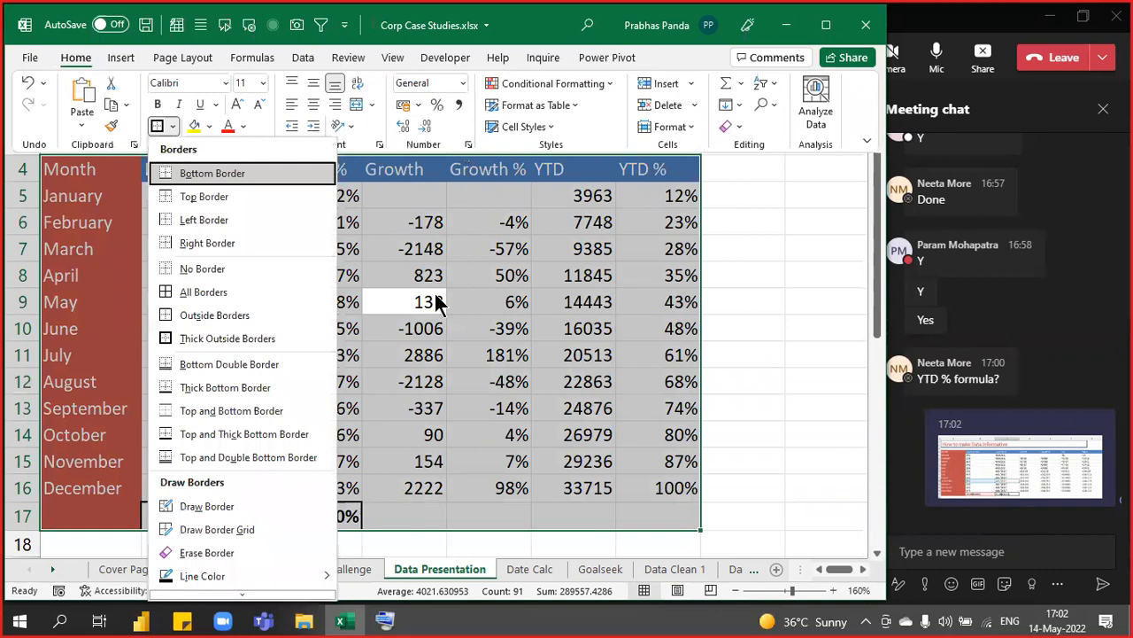
key(n)
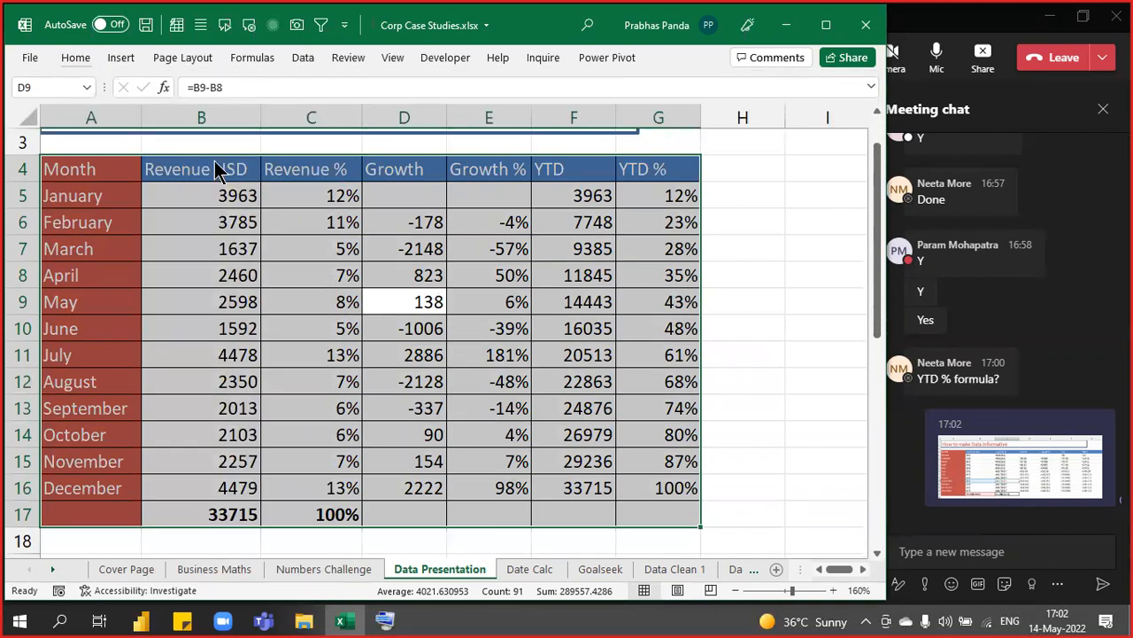
click(78, 58)
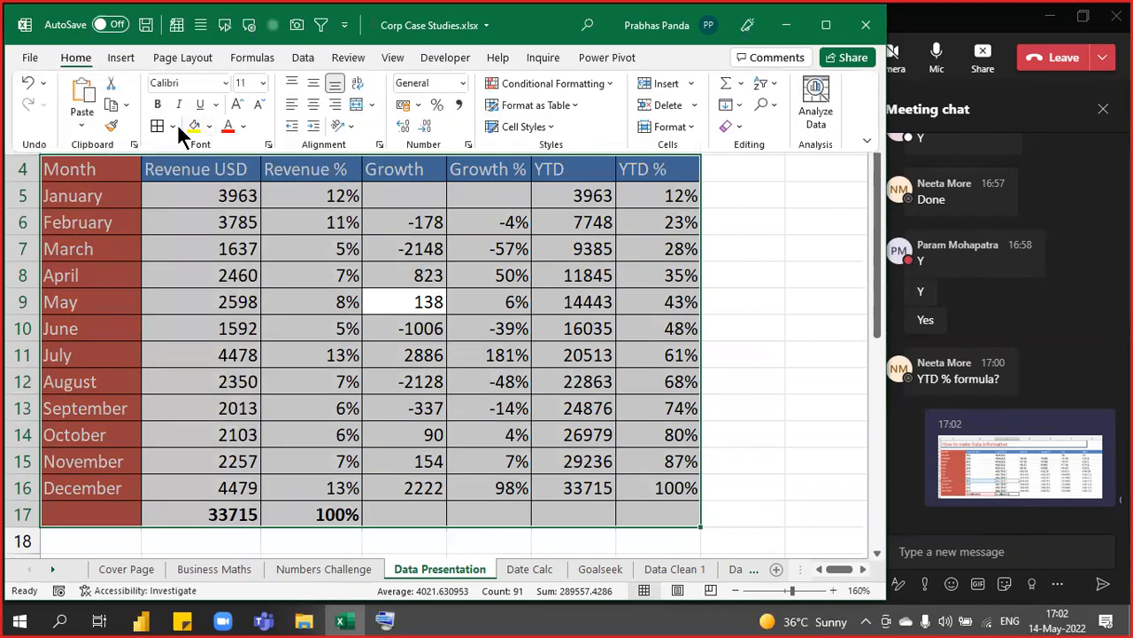
click(173, 125)
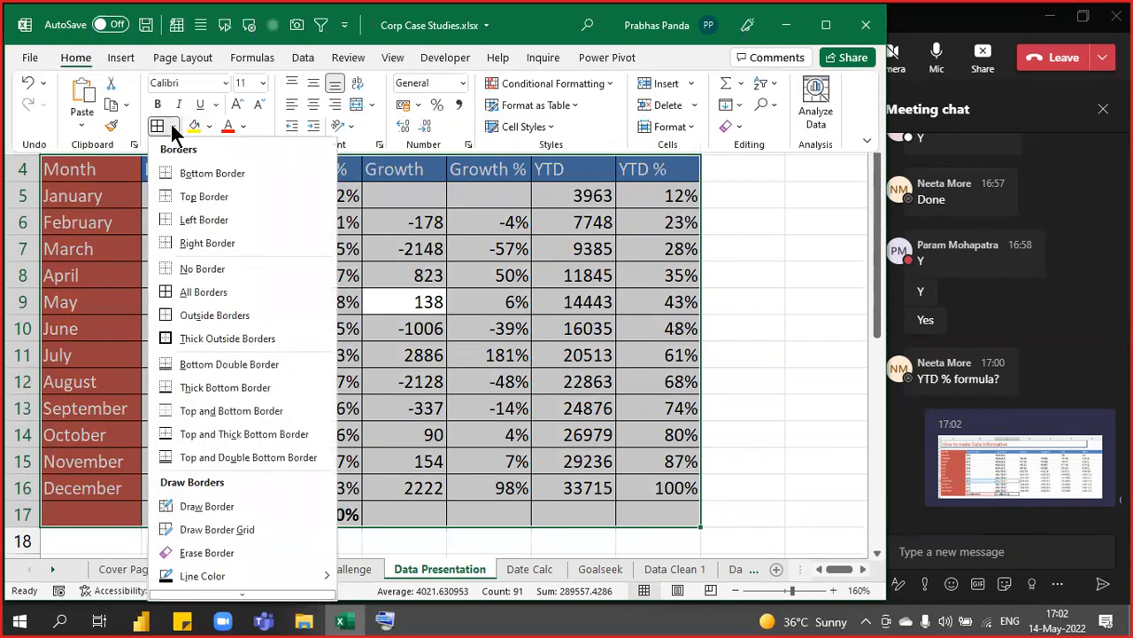
click(232, 315)
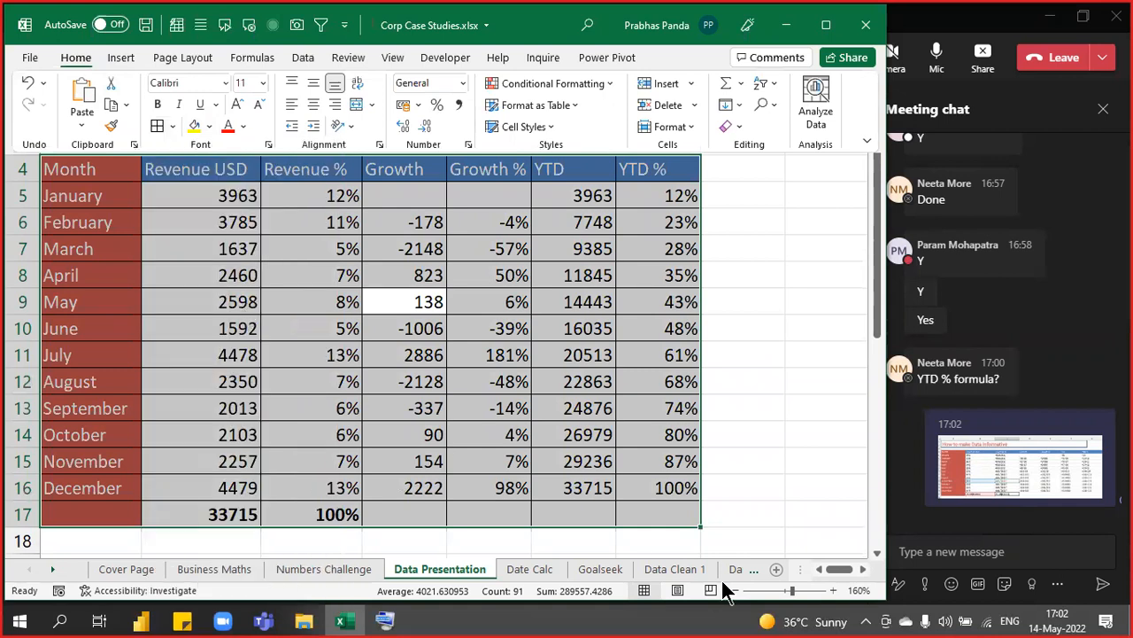
Switch to the Teams meeting chat and send the message "ALT+H+B+A: TO ALL BORDERS"
click(921, 551)
text(ALT+H+)
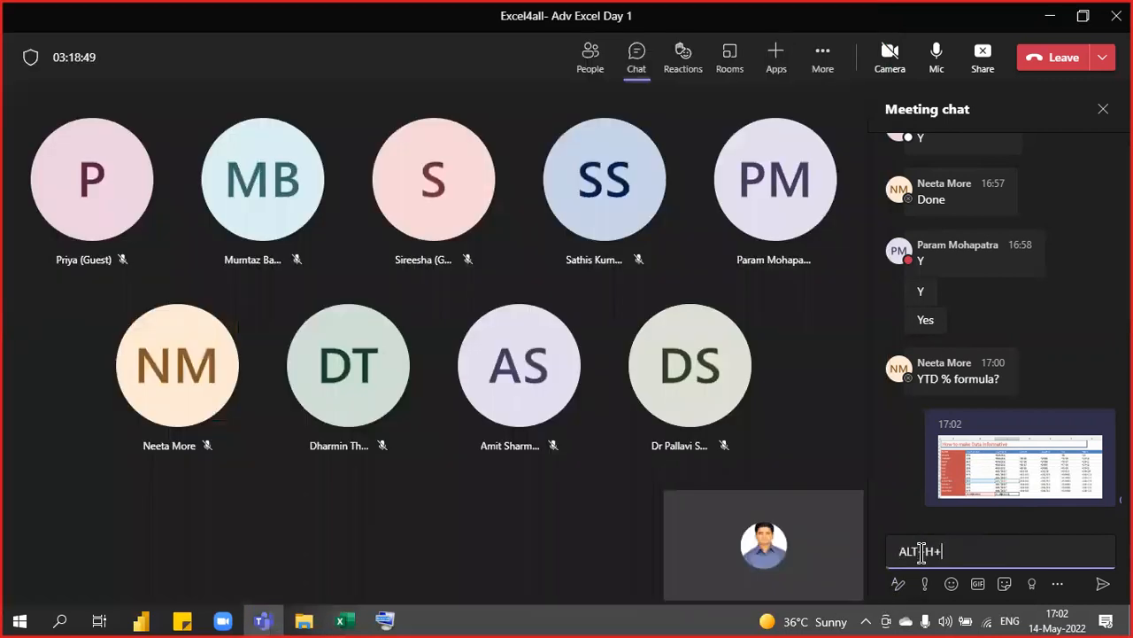
text(B+)
text(A)
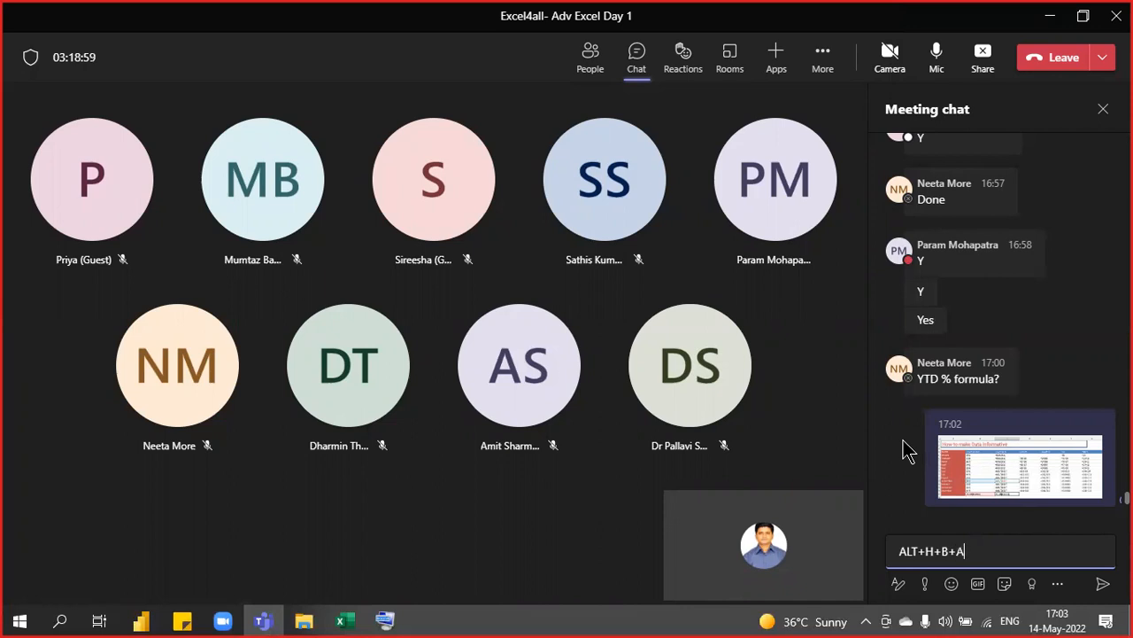
text(: TO ALL BO)
key(BackSpace)
text(ORDERS)
key(Return)
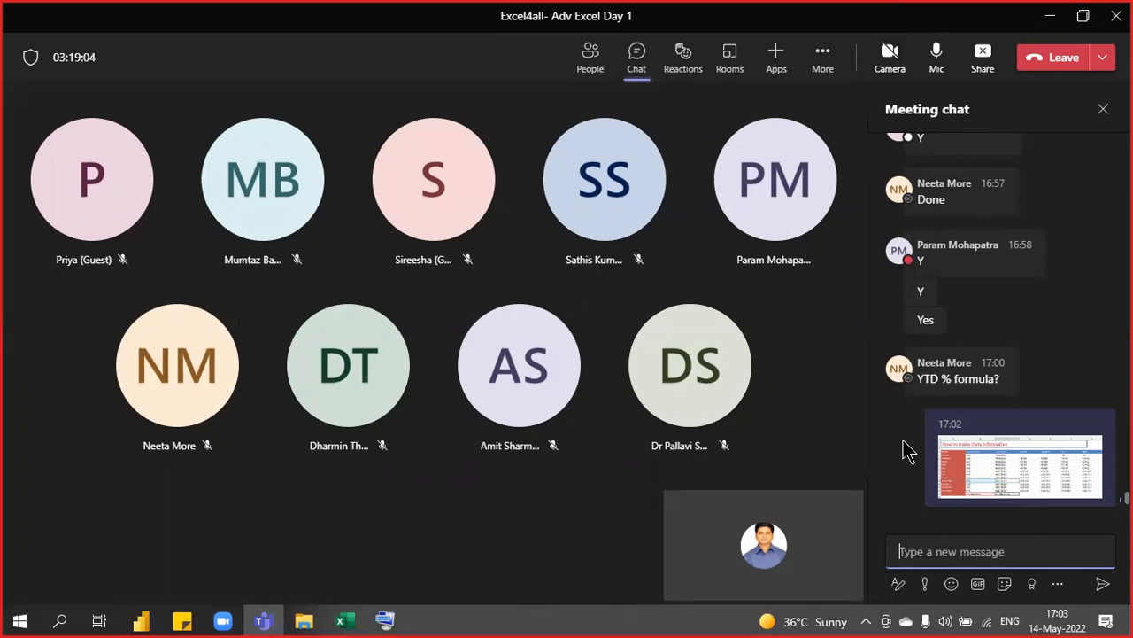
Return to the Excel workbook and center-align the revenue table cells B4:G17, leaving out the Month column
key(alt+Tab)
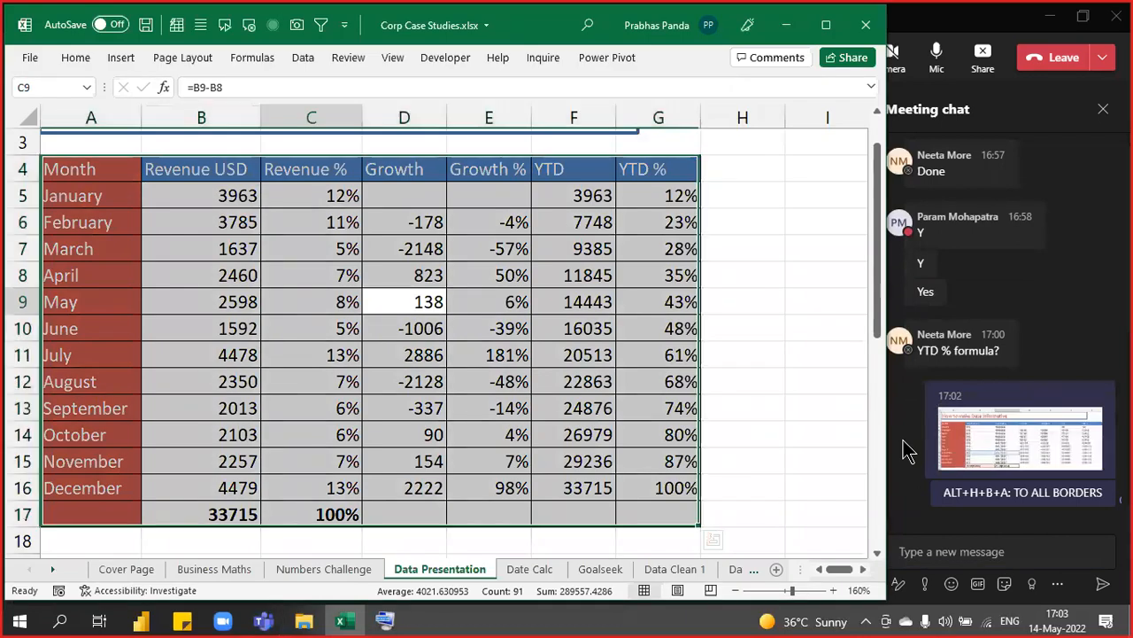
key(Left)
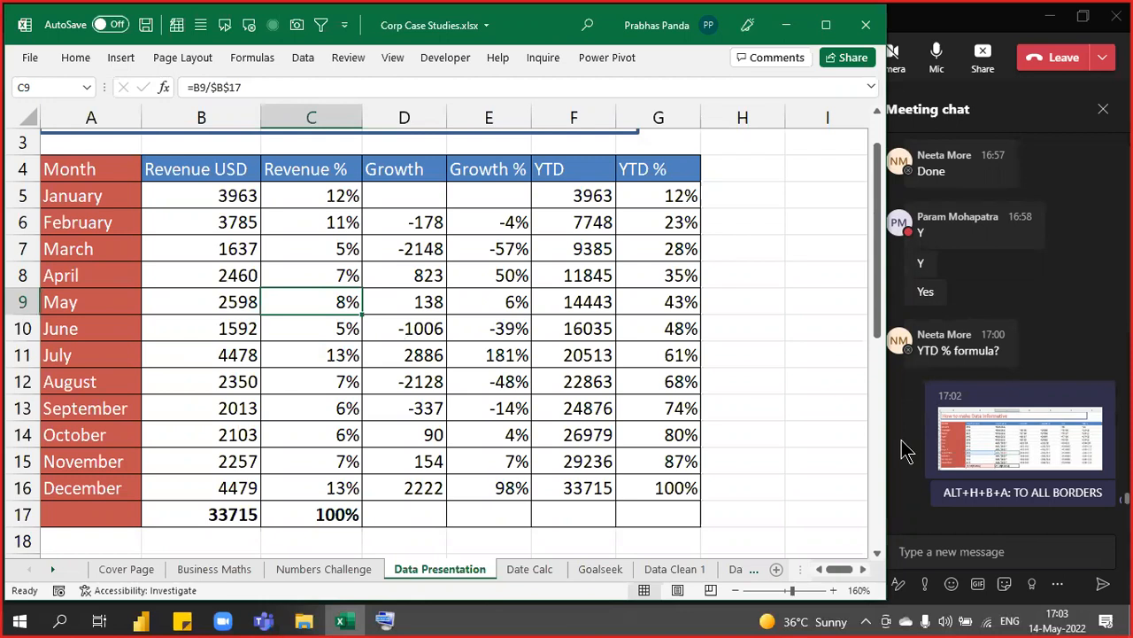
click(95, 170)
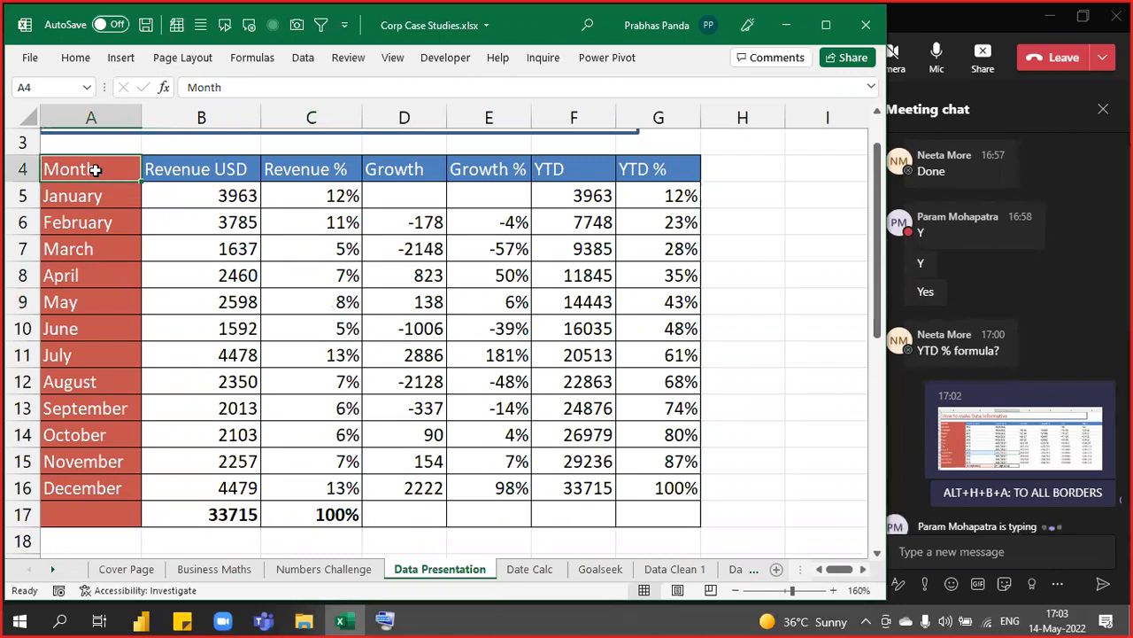
key(ctrl+shift+Down)
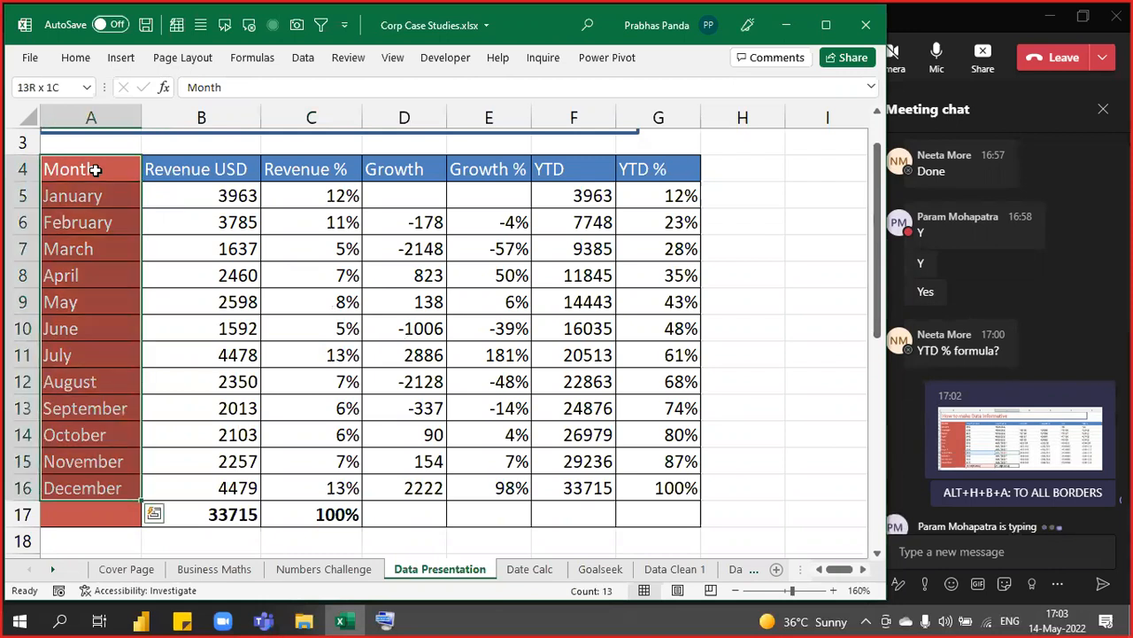
key(Right)
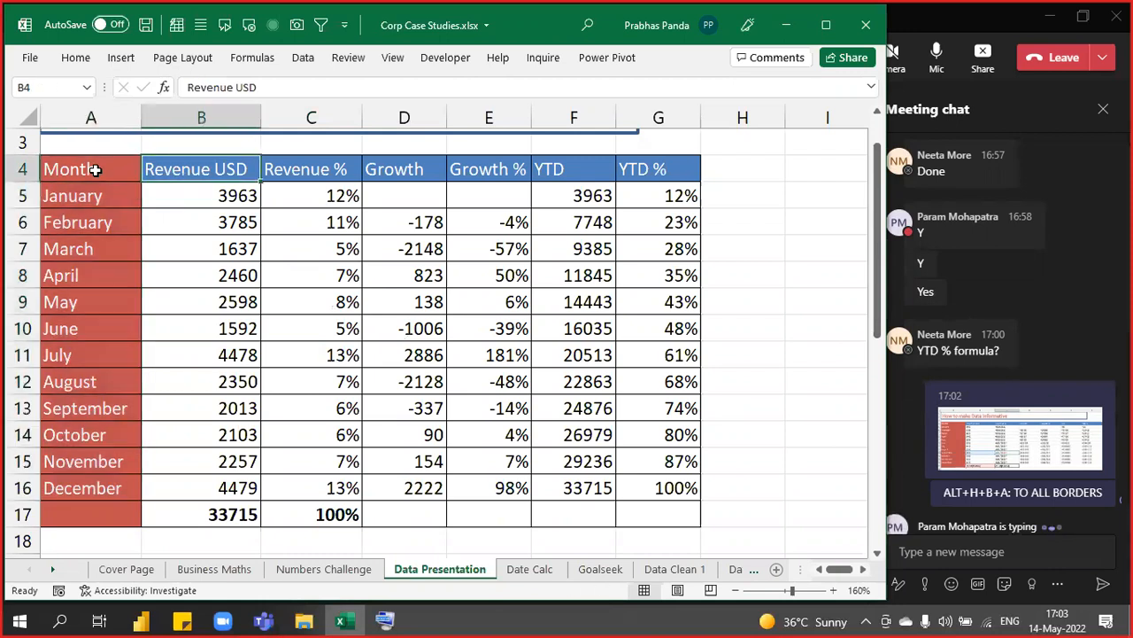
key(ctrl+shift+Right)
key(ctrl+shift+Down)
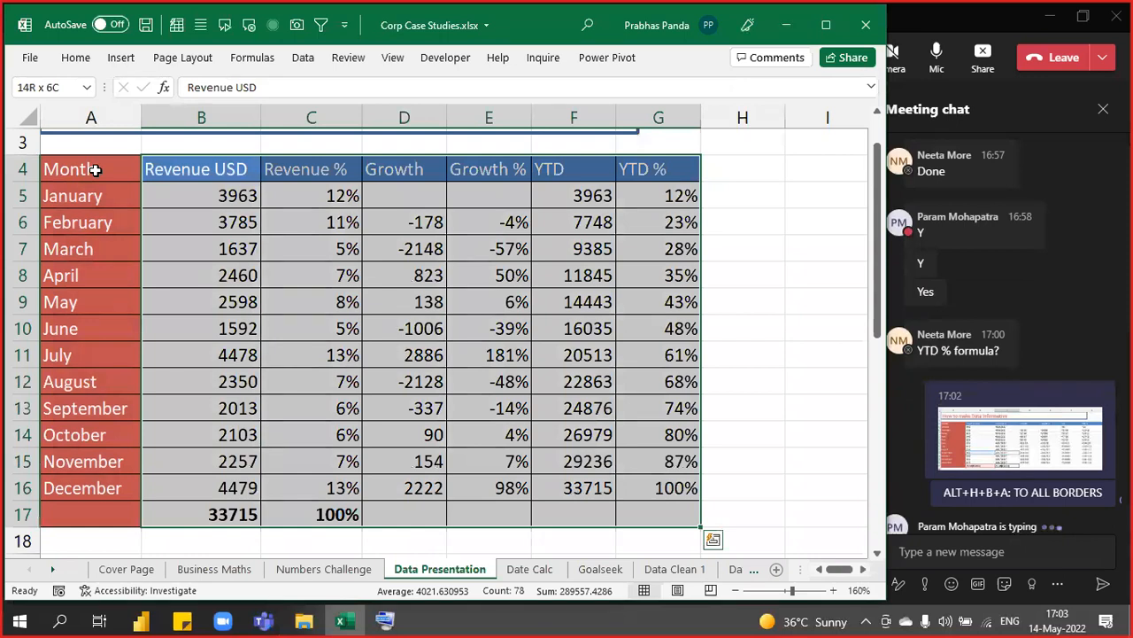
key(alt)
key(h)
key(a)
key(c)
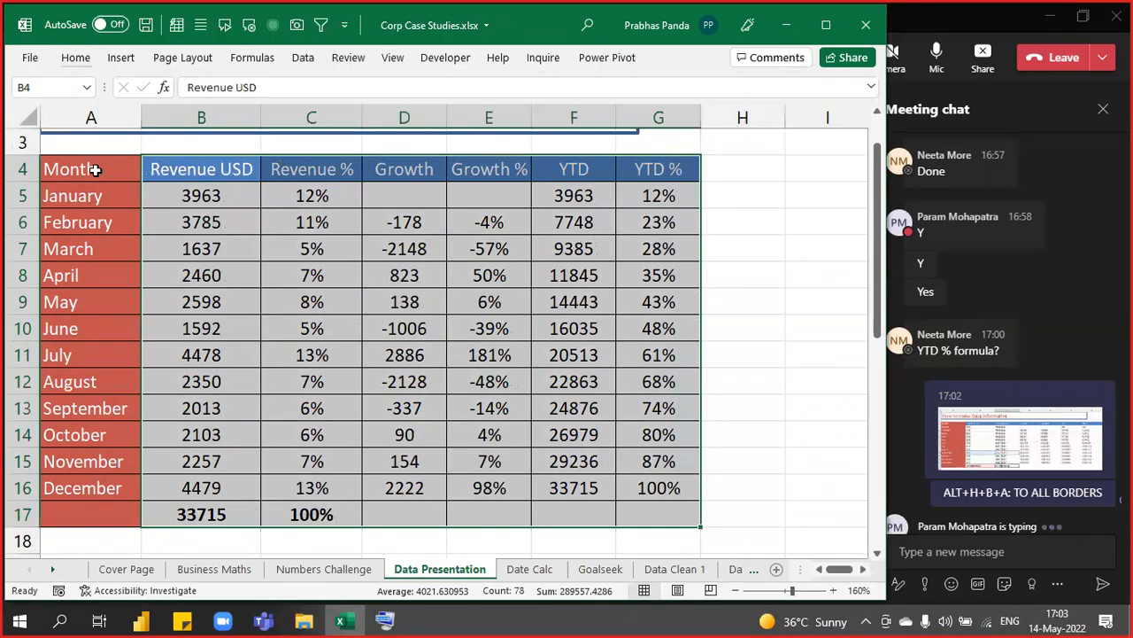
click(75, 57)
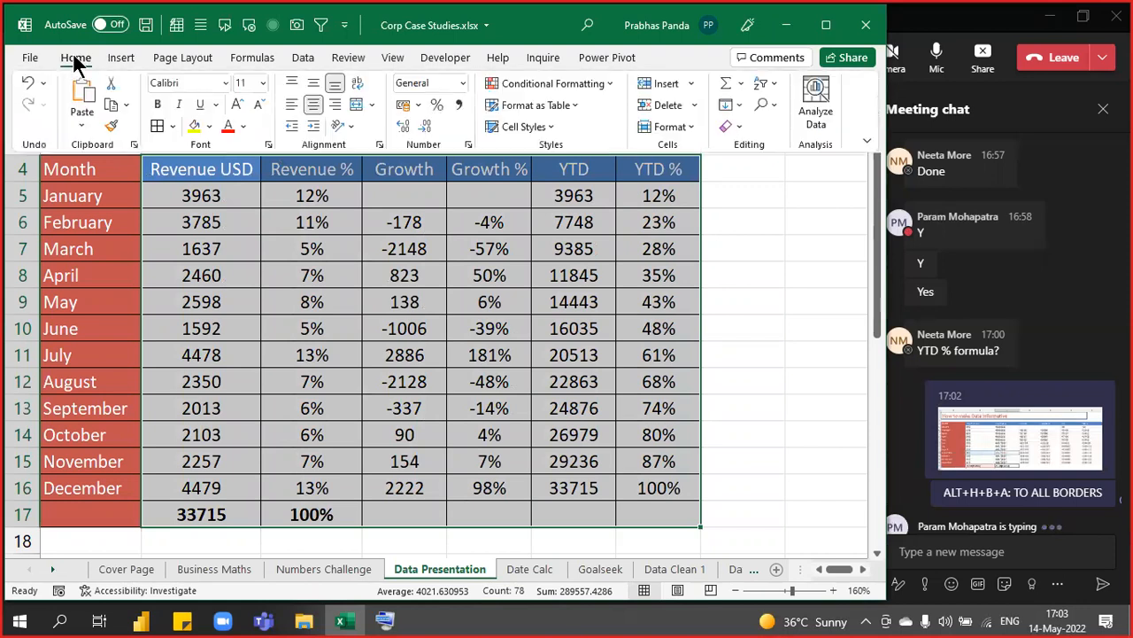
key(ctrl+1)
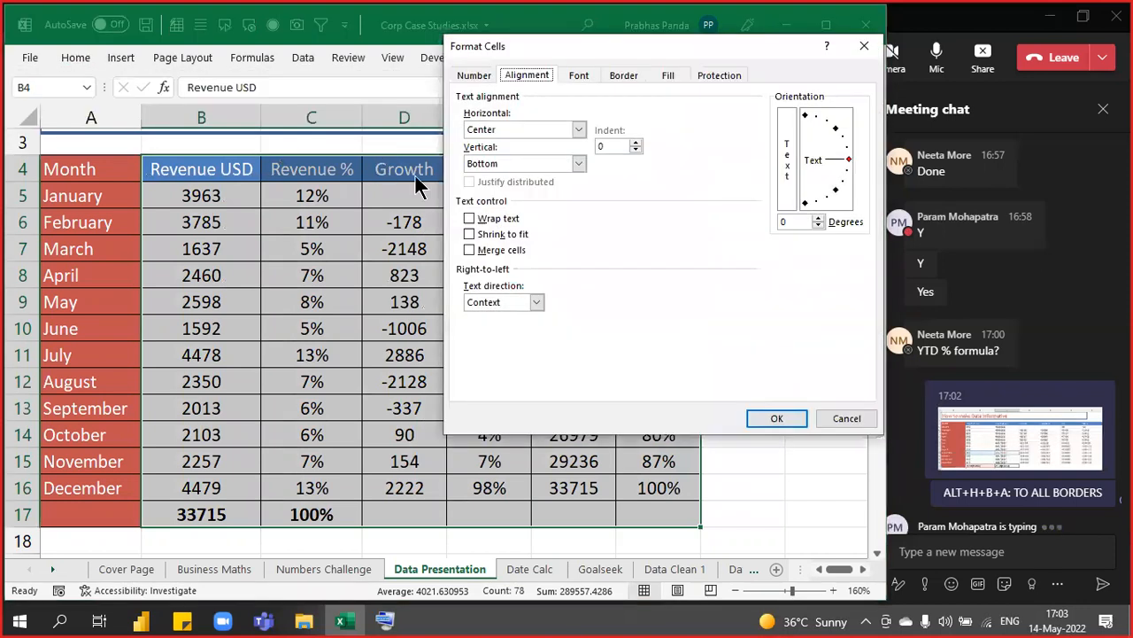
key(Escape)
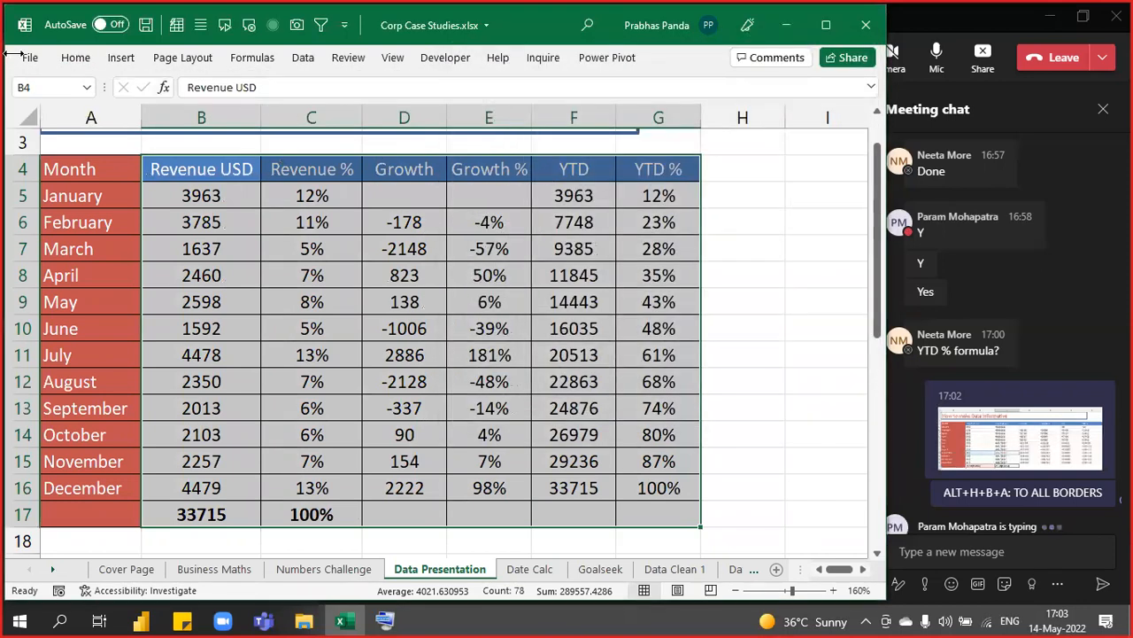
click(76, 56)
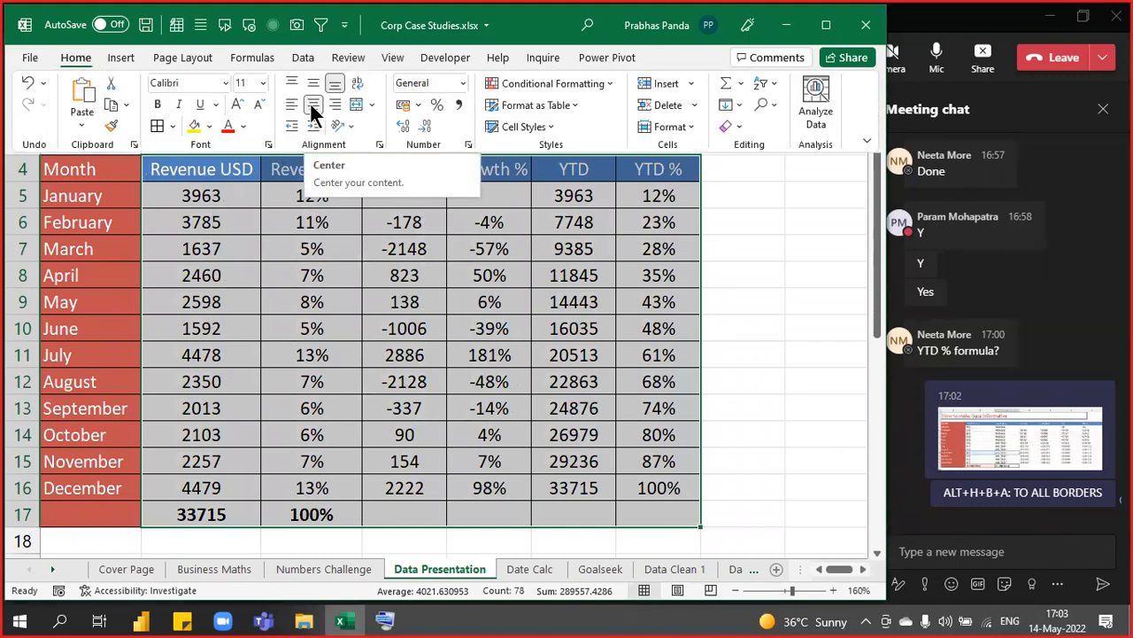
Send the message "ALT+H+A+C ; CENTRE LAIGNMENT" in the Teams meeting chat
click(1018, 551)
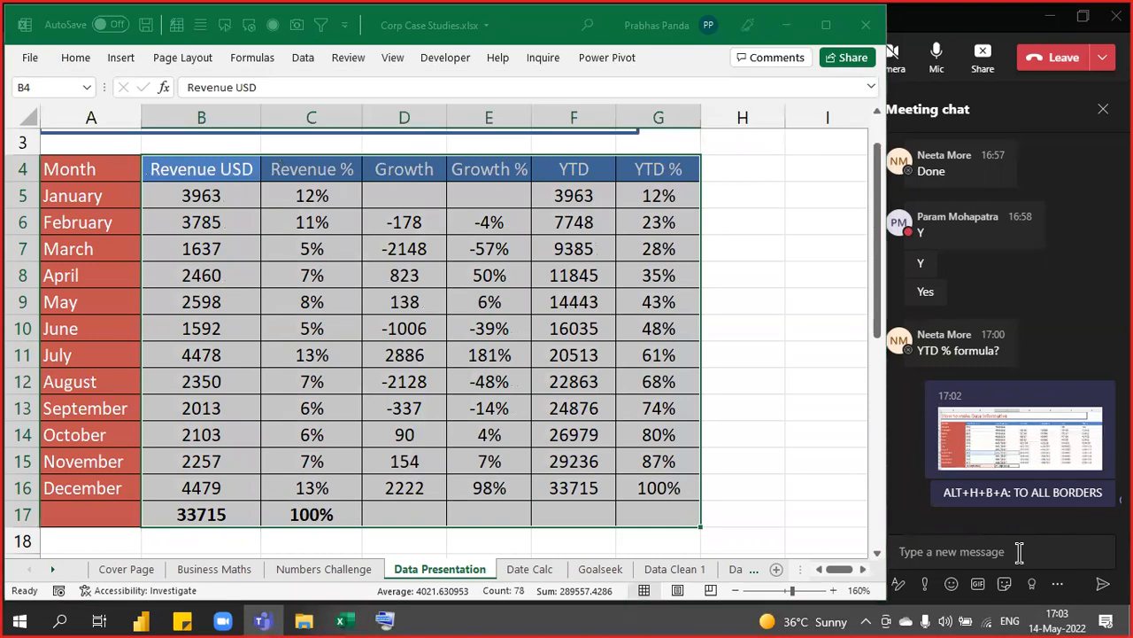
text(ALT+)
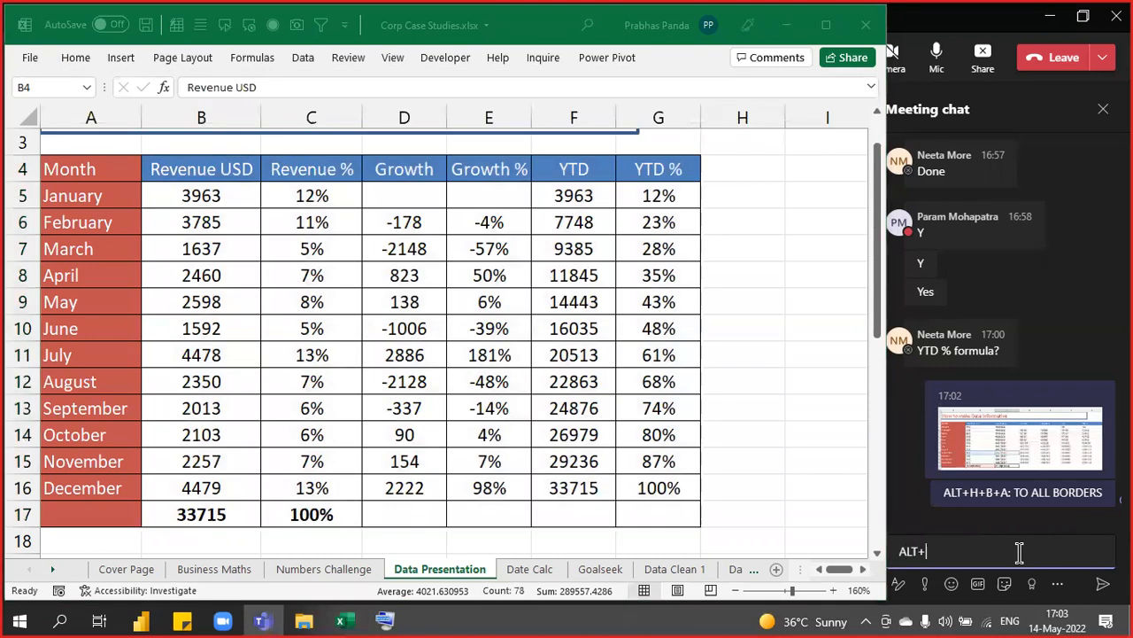
text(H+A+C : CENTRE LAIGNMENT)
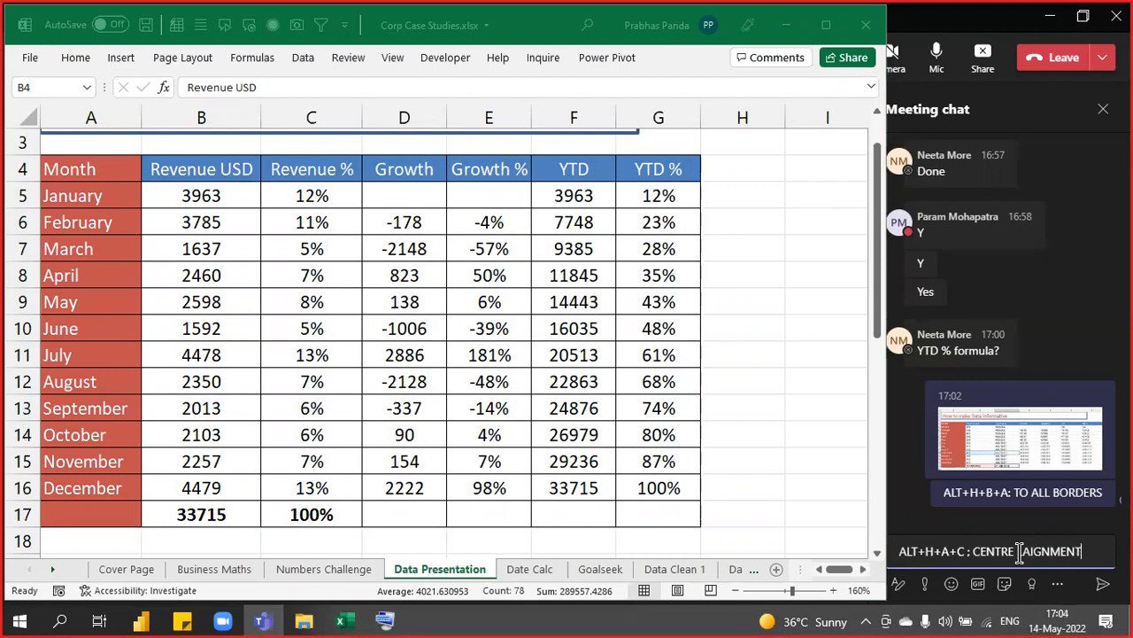
key(Return)
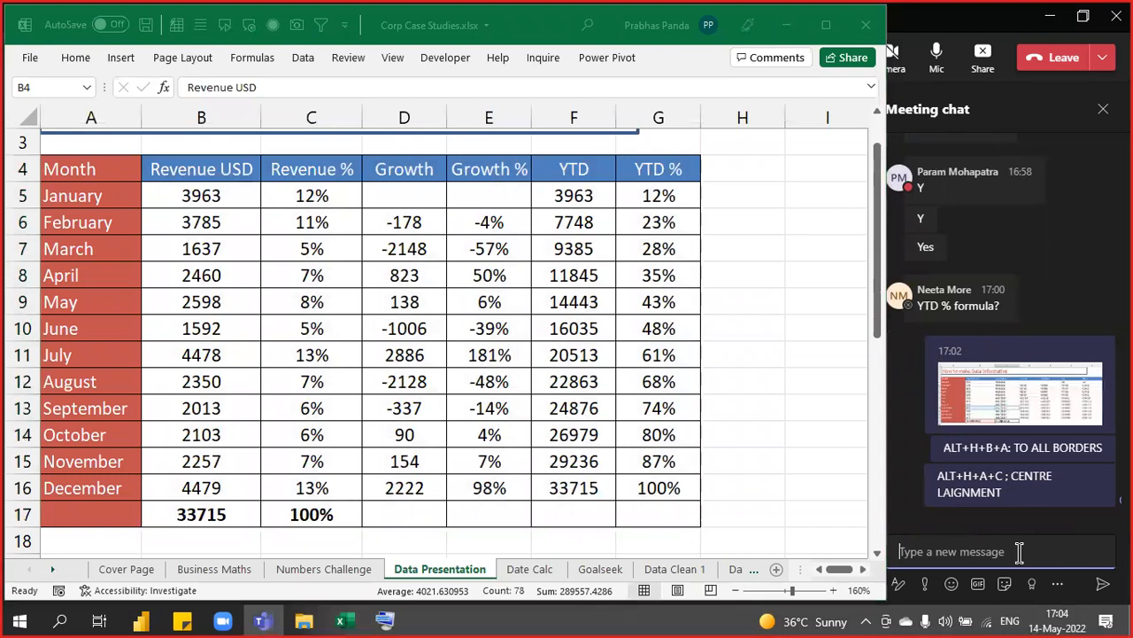
Return to the Excel workbook and copy the whole monthly revenue table, A4:G17
key(alt+Tab)
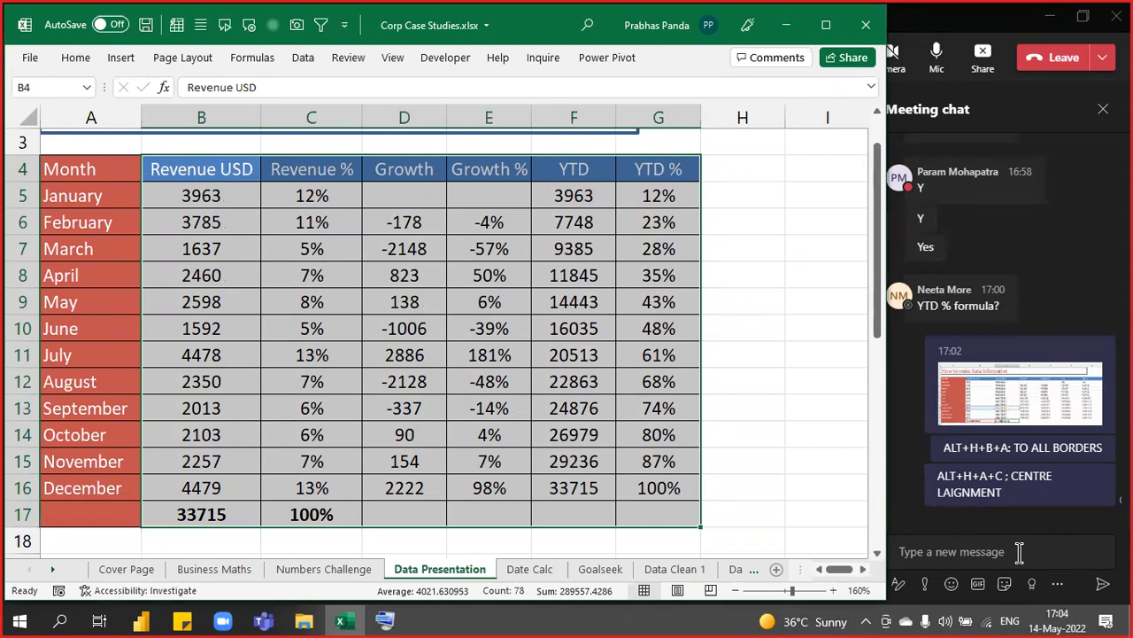
key(Left)
key(ctrl+a)
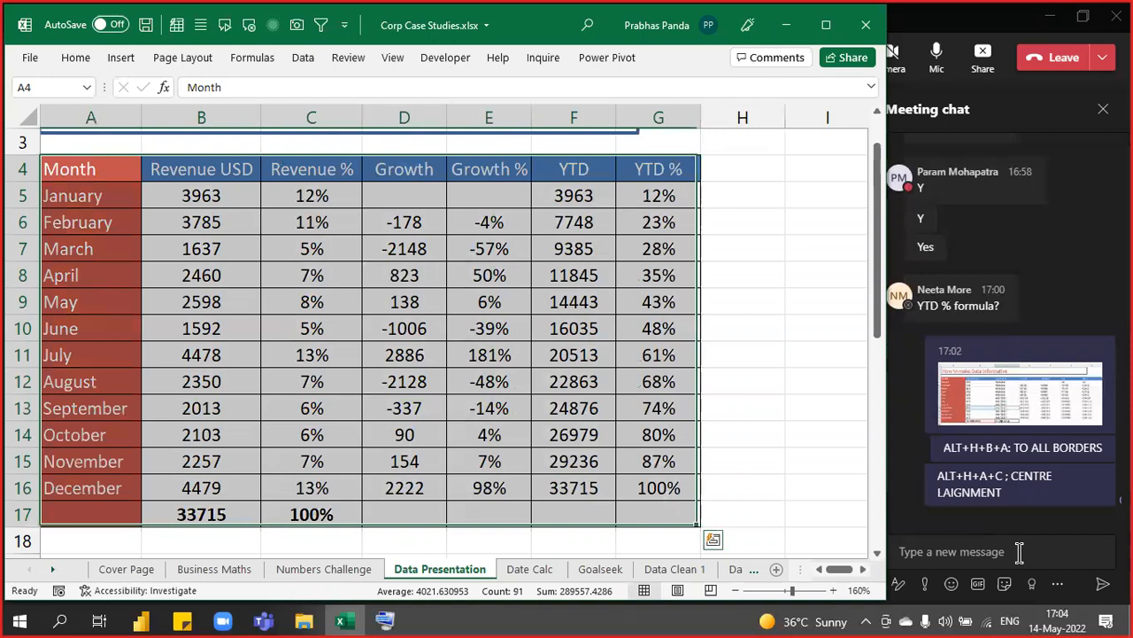
key(ctrl+c)
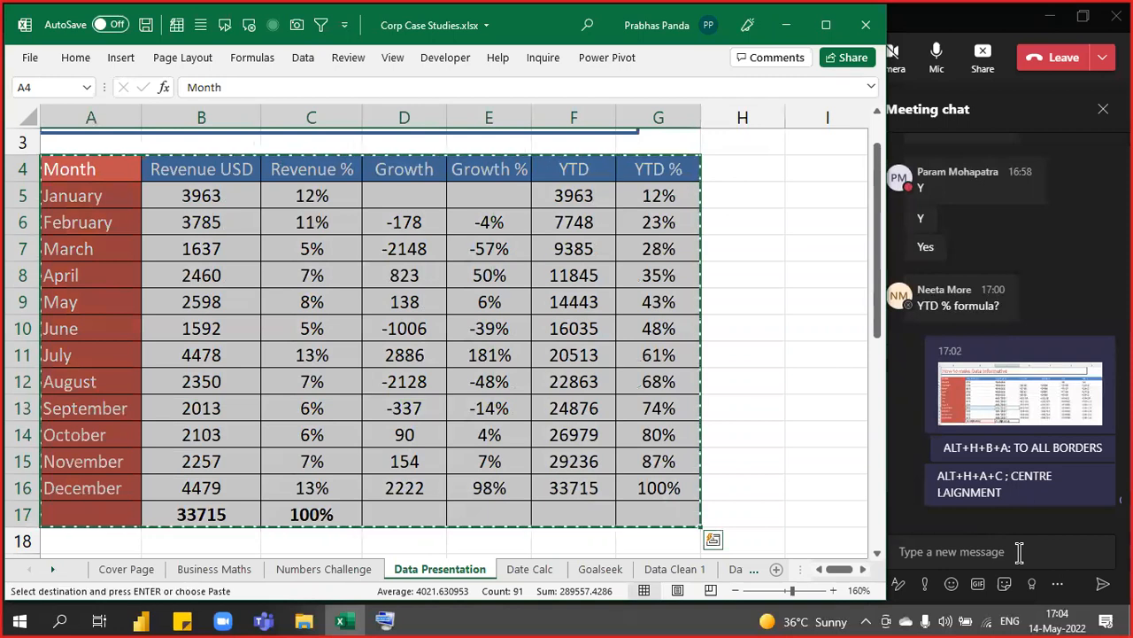
Launch PowerPoint and start a new presentation with one empty slide
click(1019, 552)
key(super)
text(POWERPOINT)
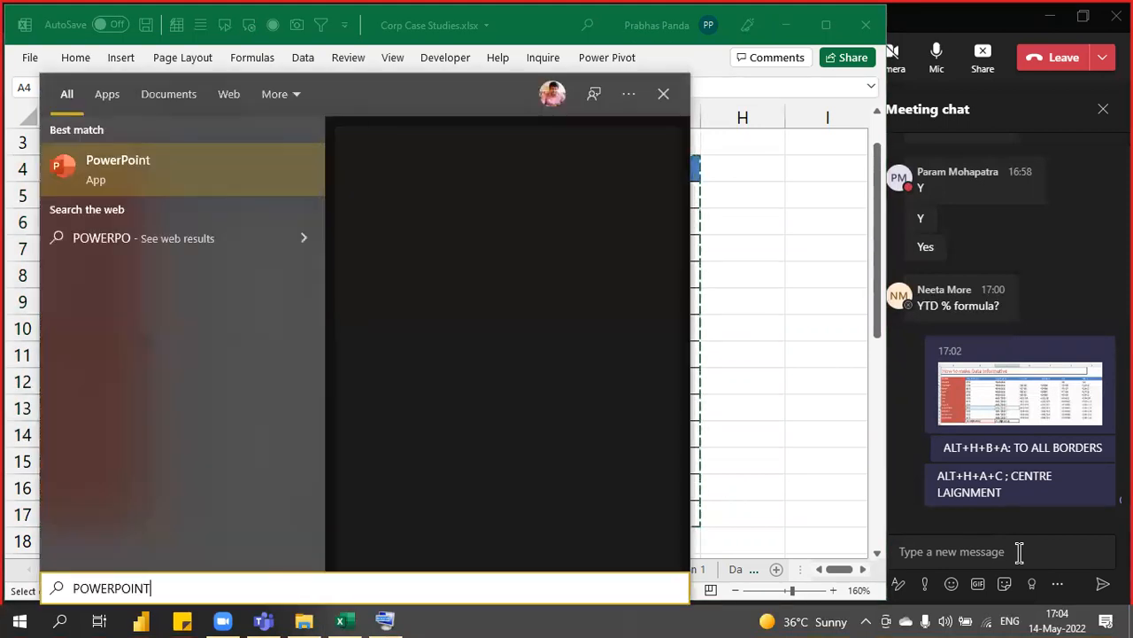
key(Escape)
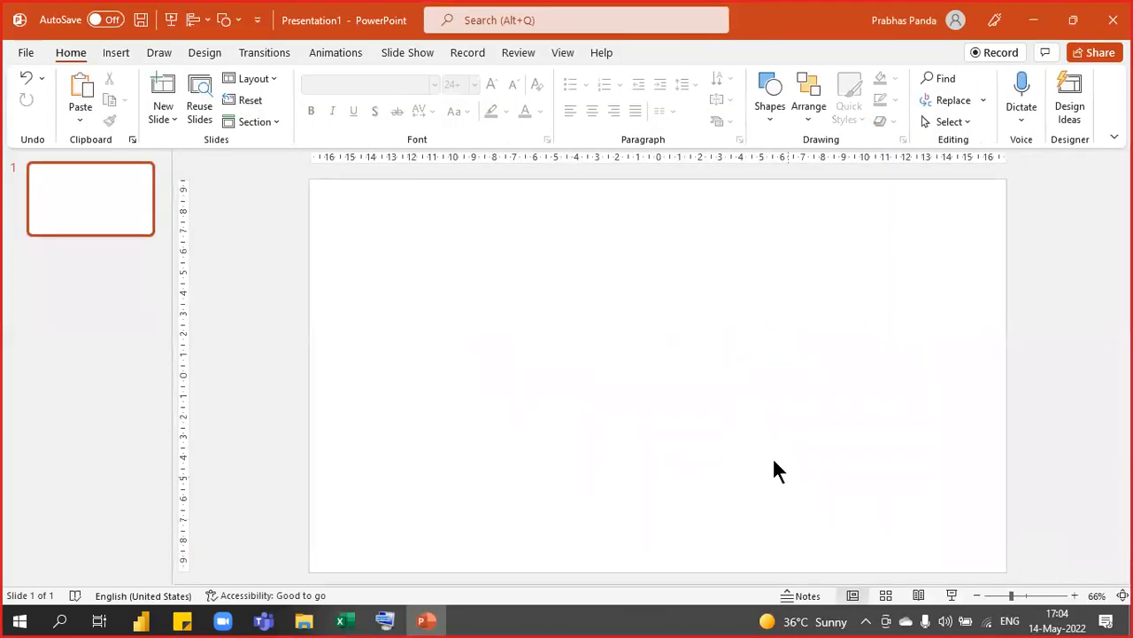
Paste the copied table onto the empty slide as a picture, close Design Ideas and enlarge the picture to fill most of the slide
right_click(529, 251)
click(640, 294)
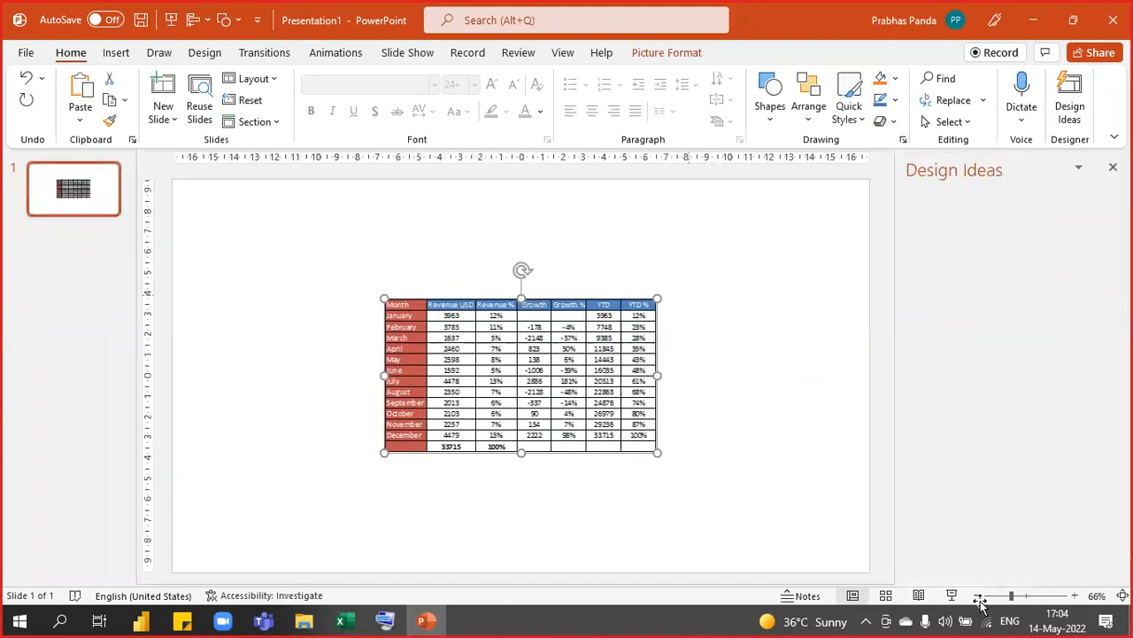
click(972, 263)
click(1076, 93)
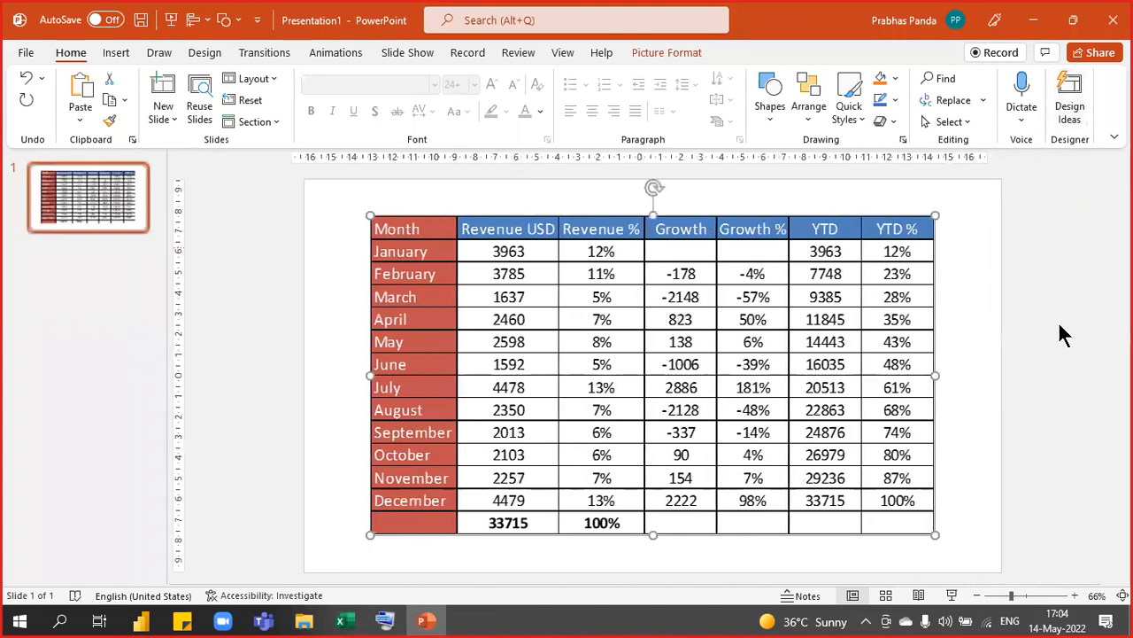
Preview the revenue table slide as a full-screen slide show, exit it and return to the Corp Case Studies workbook in Excel
click(1065, 335)
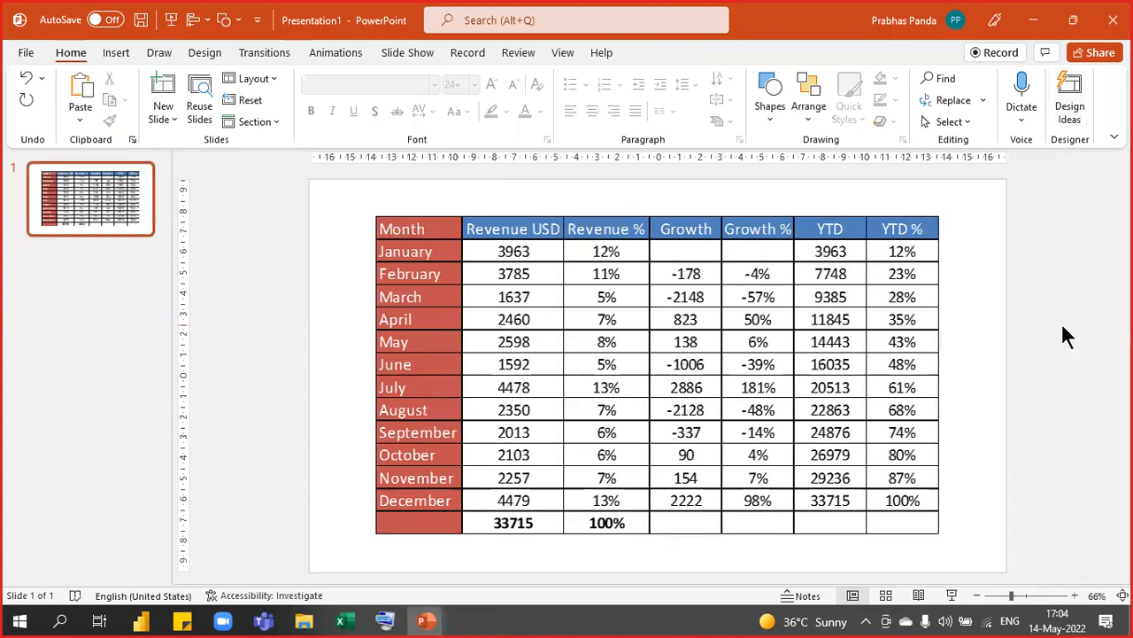
key(F5)
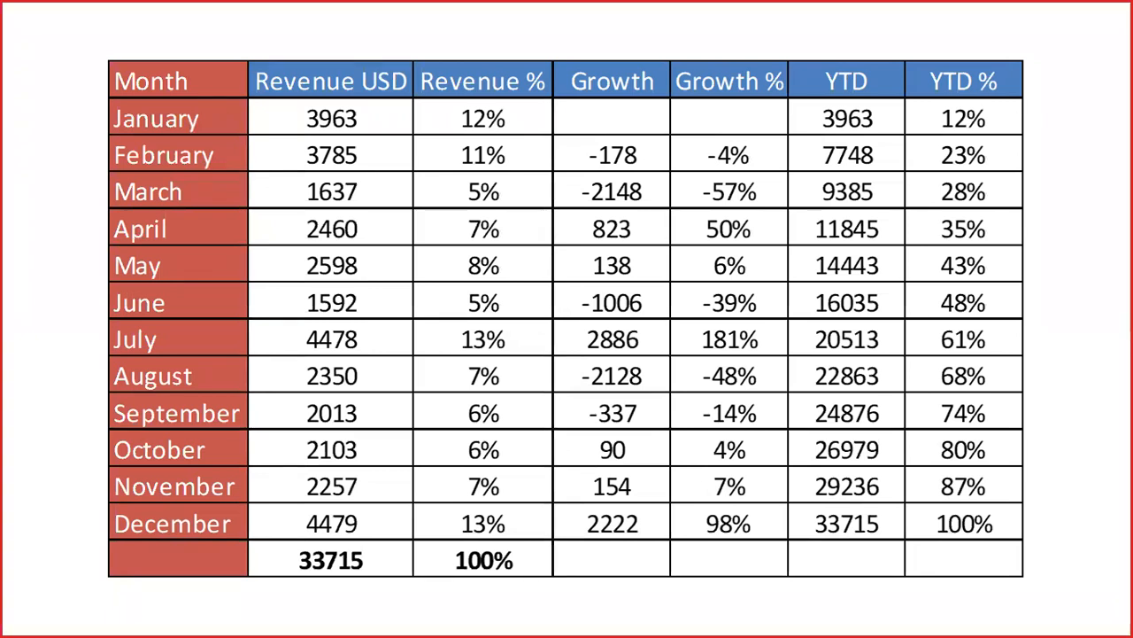
key(Escape)
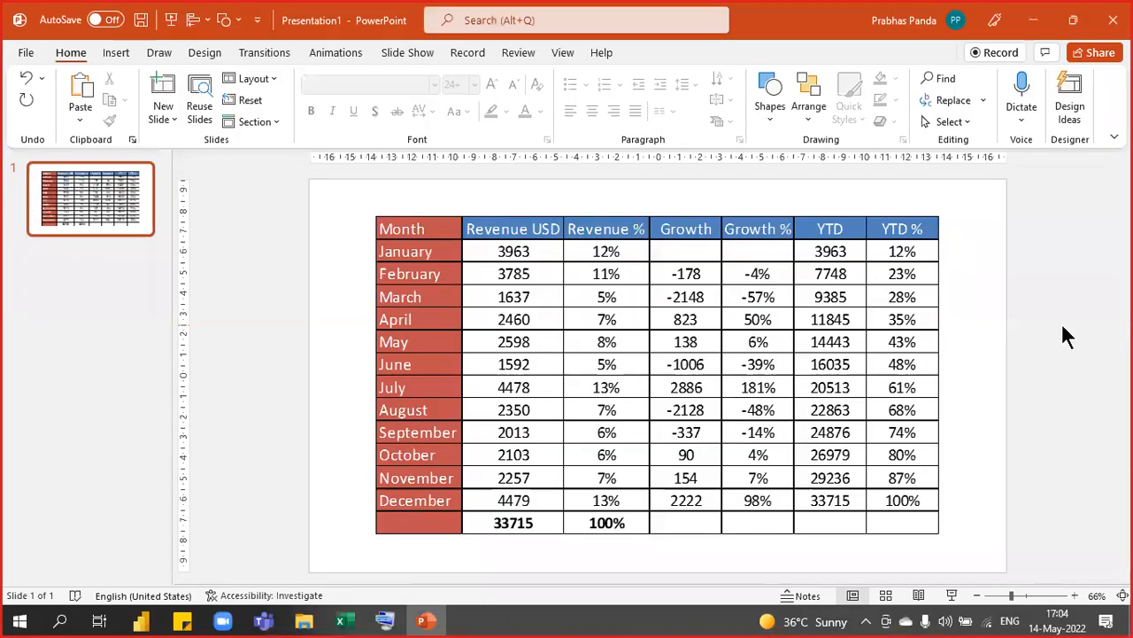
click(1034, 25)
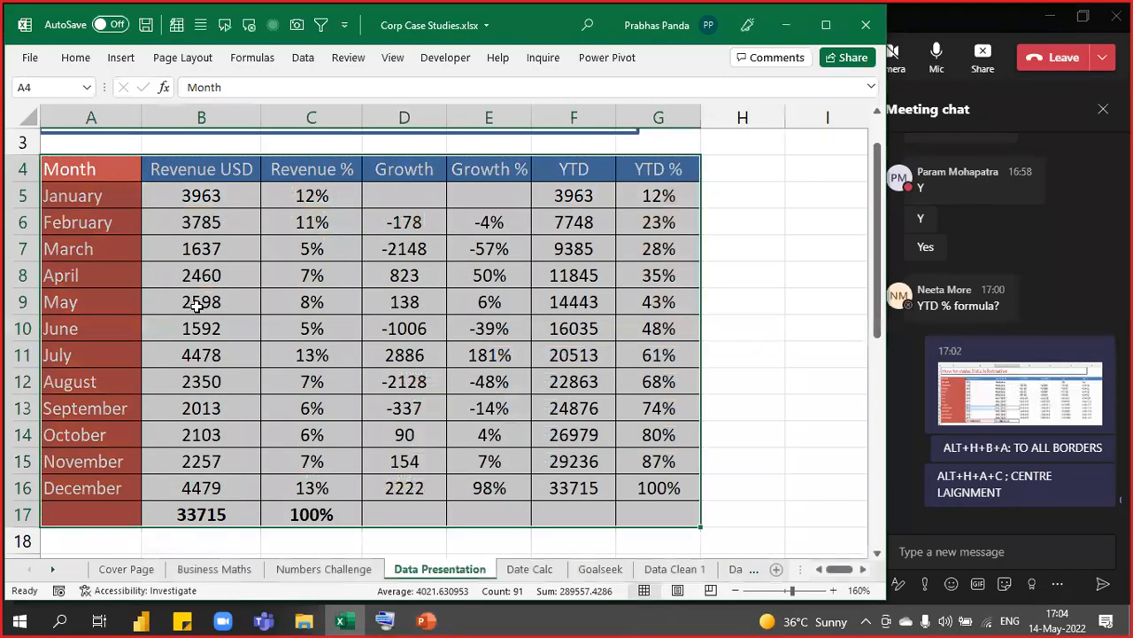
Select the Month column A4:A17 and display the available cell styles for it
click(197, 304)
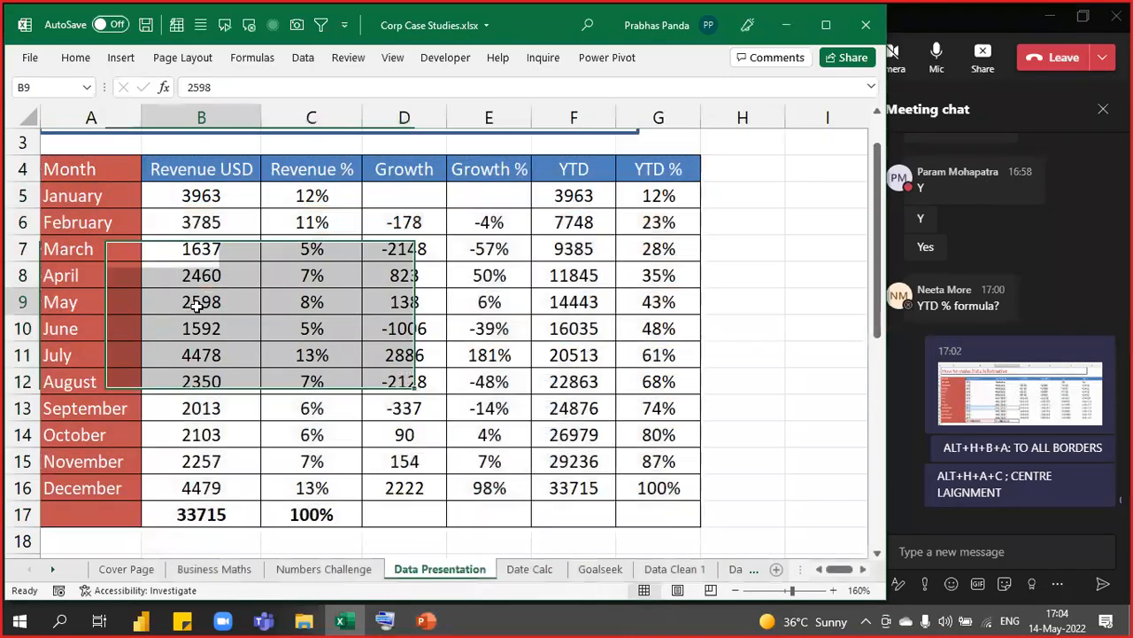
drag(69, 169, 129, 513)
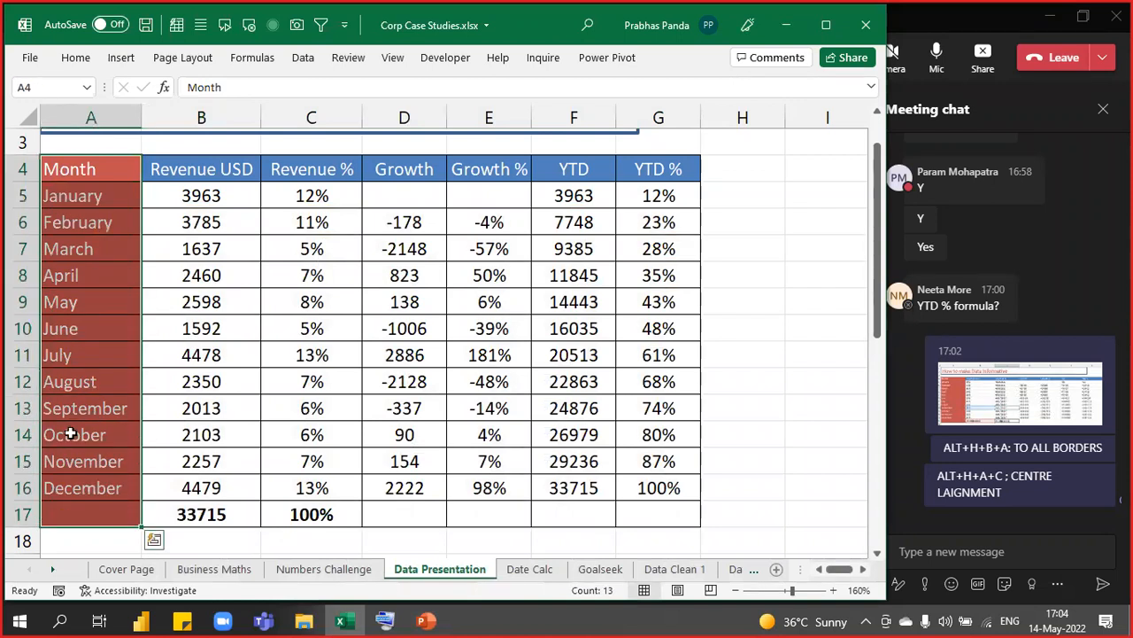
click(76, 57)
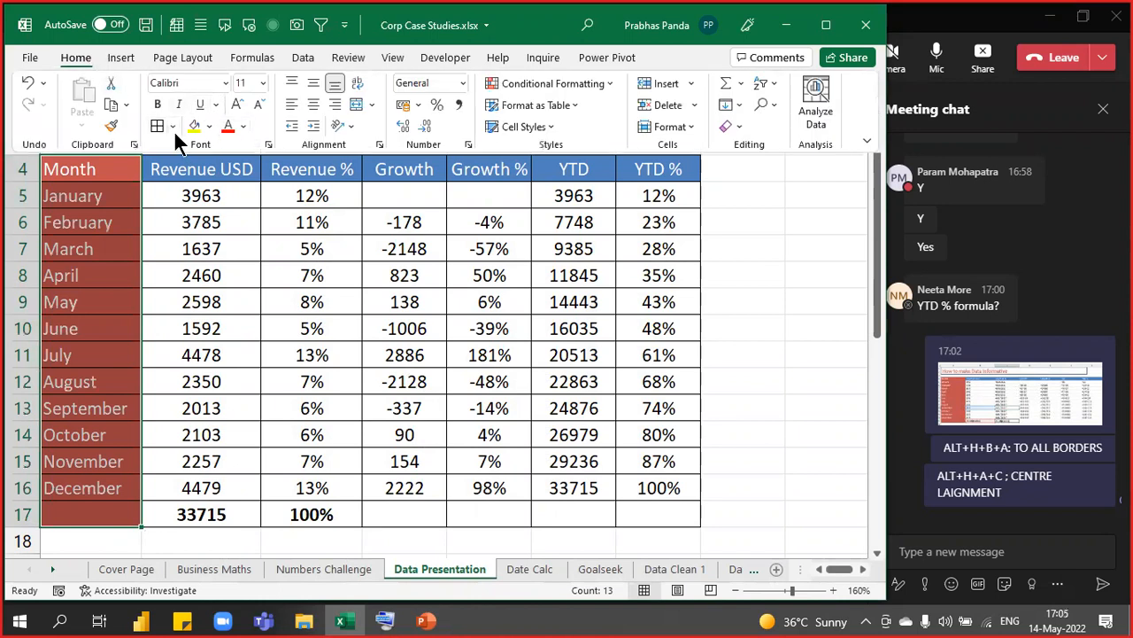
click(531, 127)
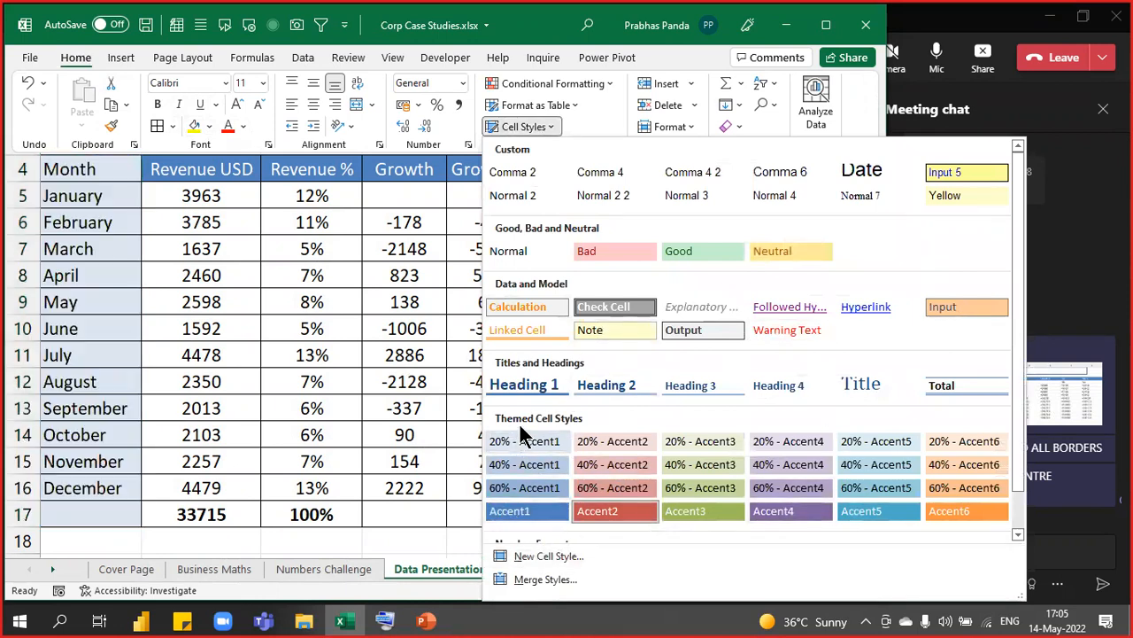
click(540, 511)
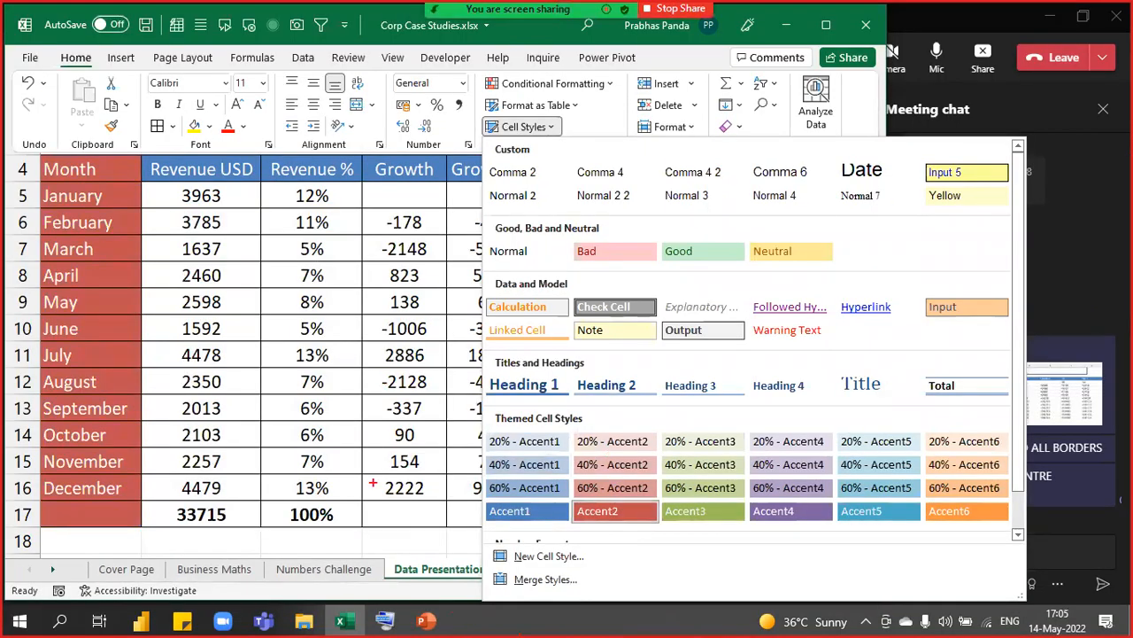
Outline Home, Cell Styles and the row of themed Accent styles with red rectangles for an annotated screenshot
drag(47, 44, 98, 77)
drag(478, 108, 572, 140)
mouse_move(483, 500)
mouse_down()
mouse_move(567, 522)
mouse_move(1018, 534)
mouse_up()
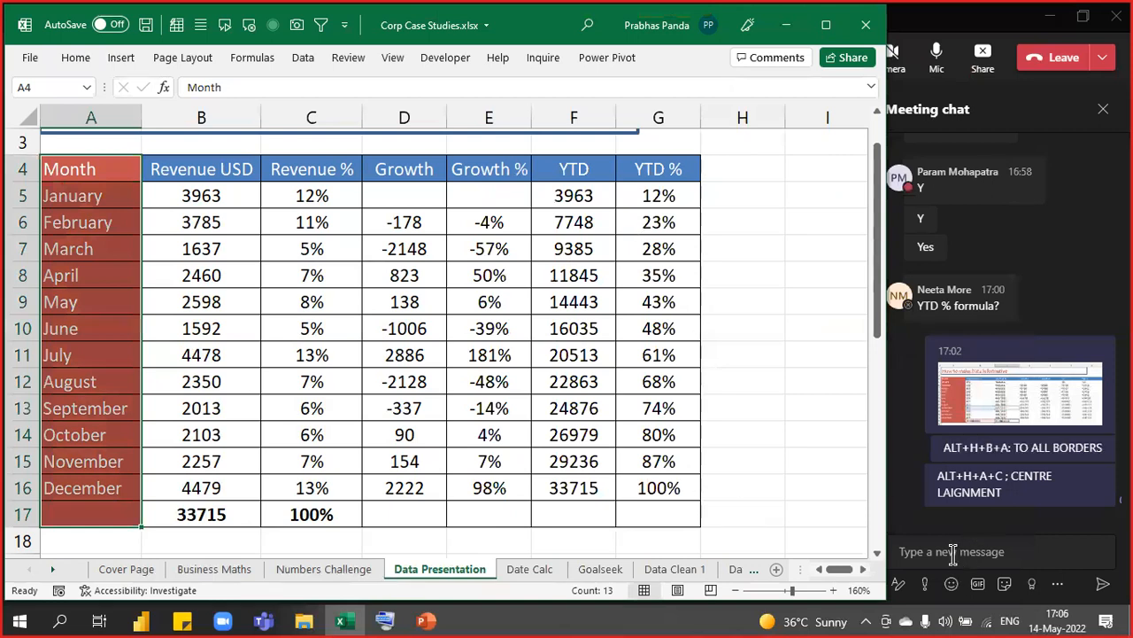
Send the annotated cell styles screenshot to the Teams meeting chat and return to the workbook
click(953, 553)
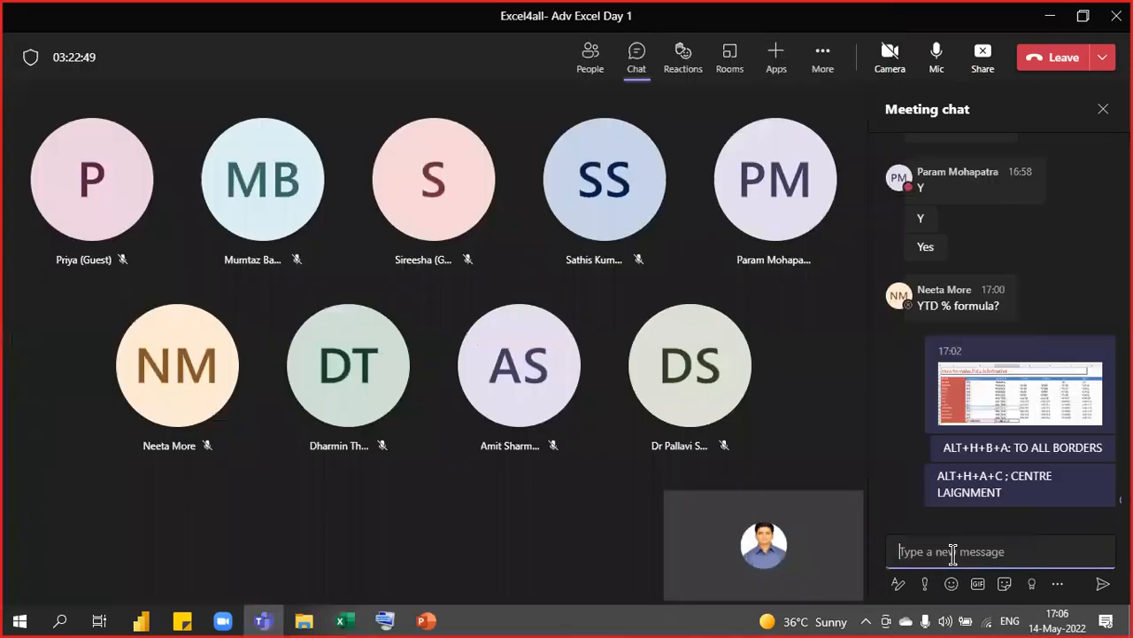
key(ctrl+v)
key(Return)
key(alt+Tab)
Select the "How to make Data Presentable" title shape above the second revenue table
scroll(604, 442, down, 4)
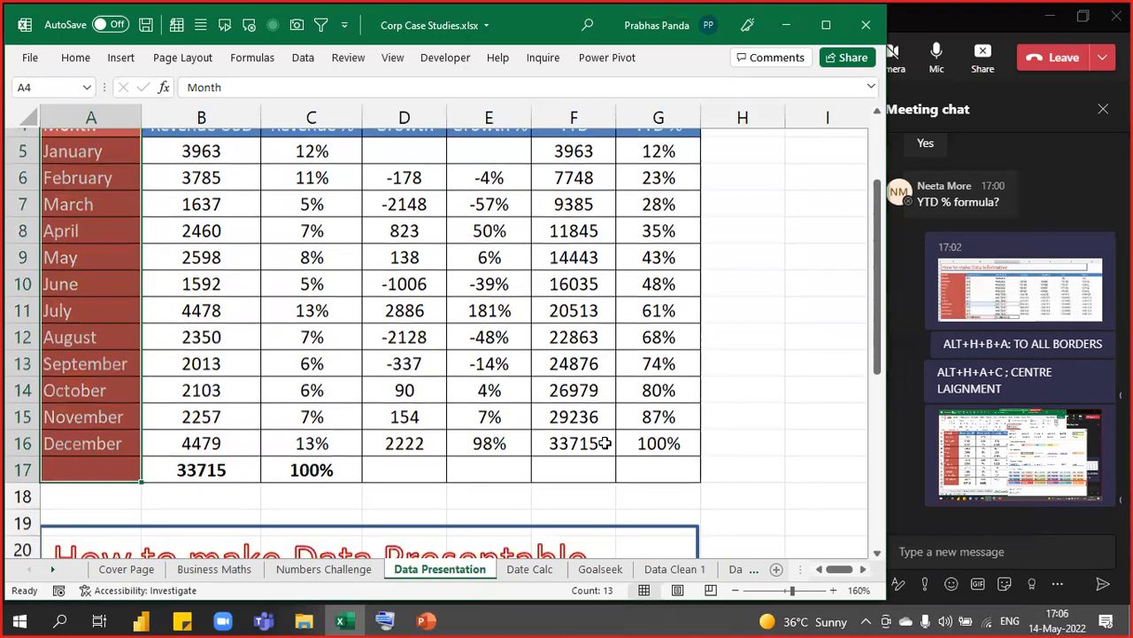
scroll(605, 442, down, 2)
scroll(605, 442, up, 1)
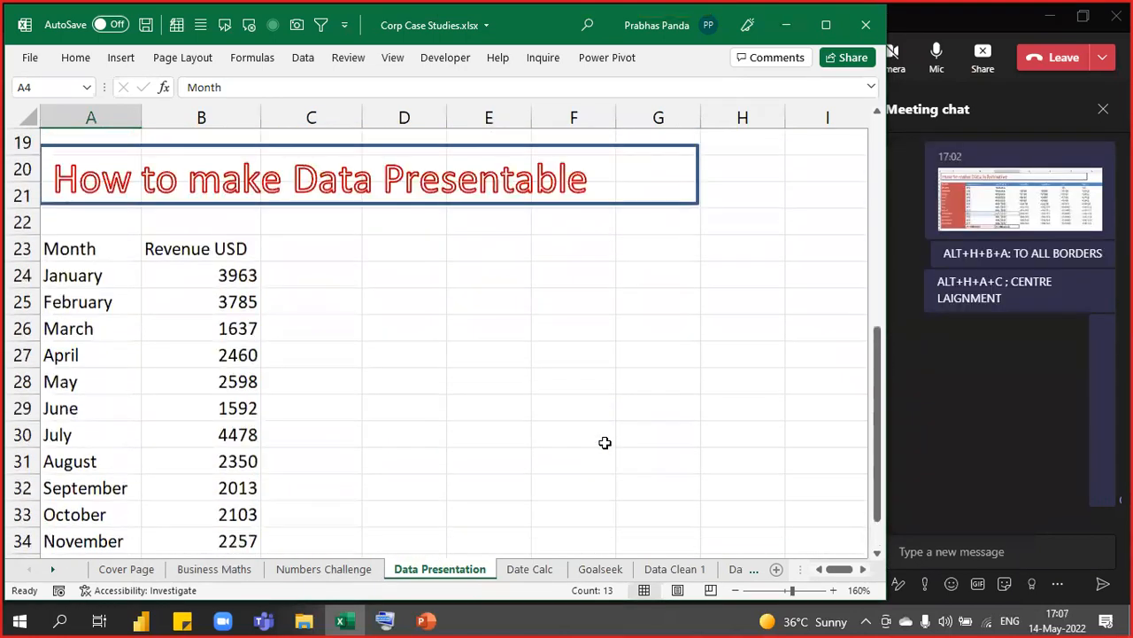
click(659, 172)
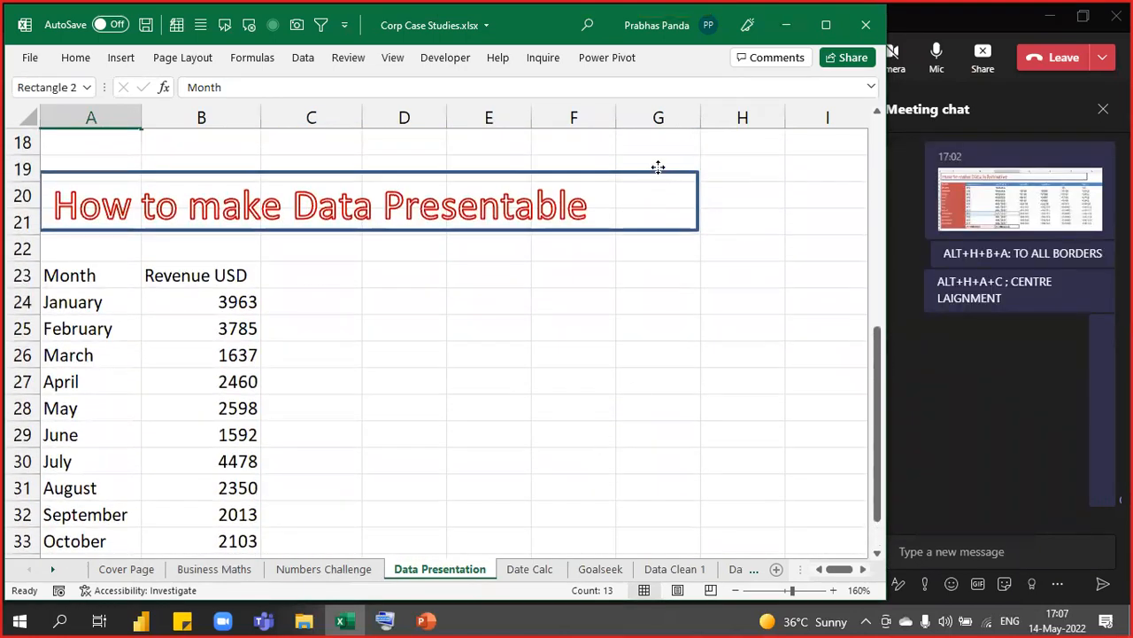
Send another copy of the screenshot to the Teams meeting chat and switch back to Excel
click(927, 556)
key(Return)
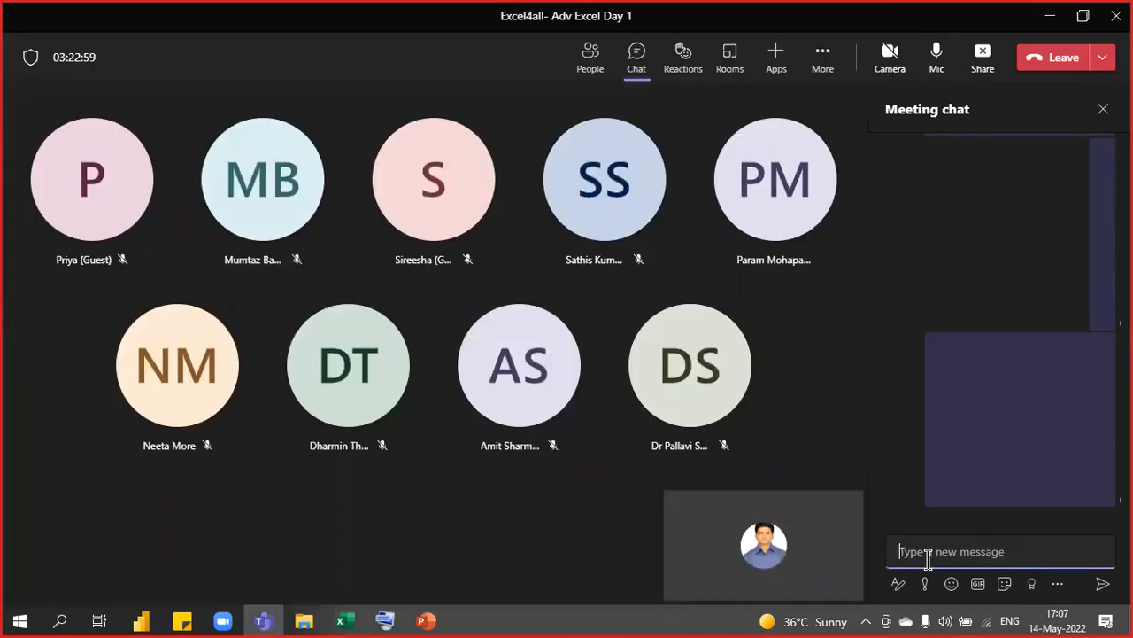
key(alt+Tab)
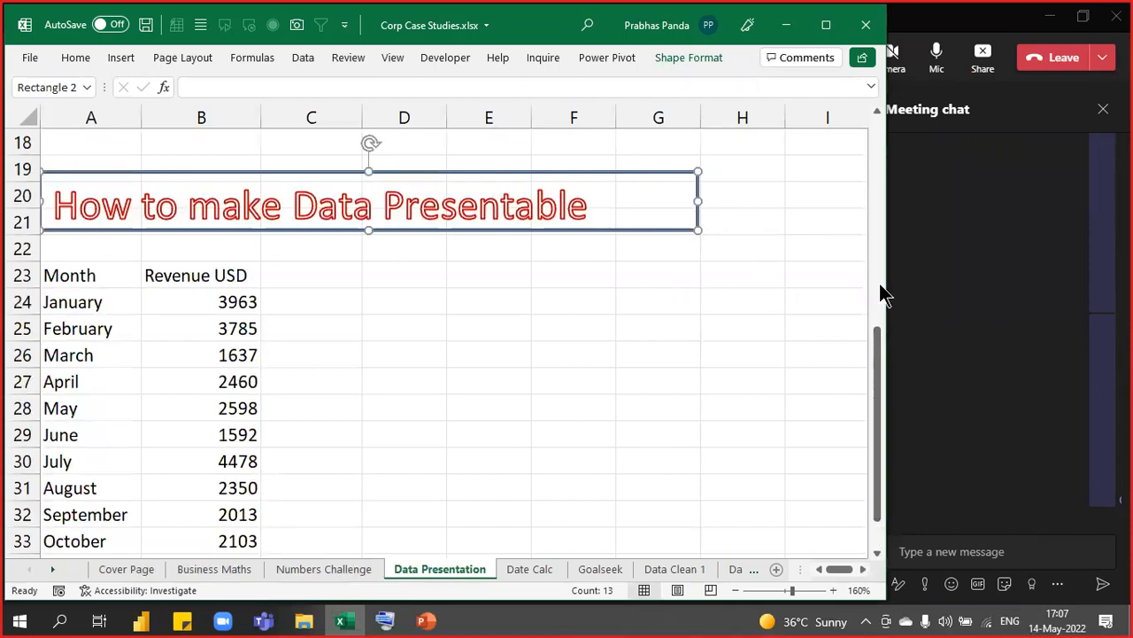
Delete the most recently sent screenshot message from the Teams meeting chat
click(1100, 430)
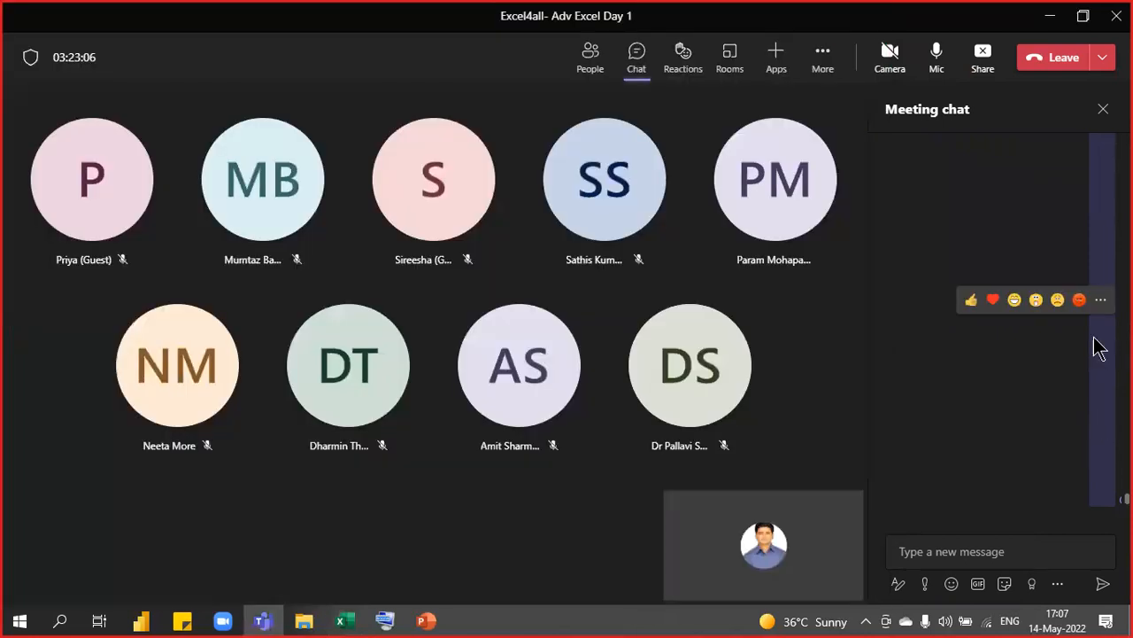
click(1103, 302)
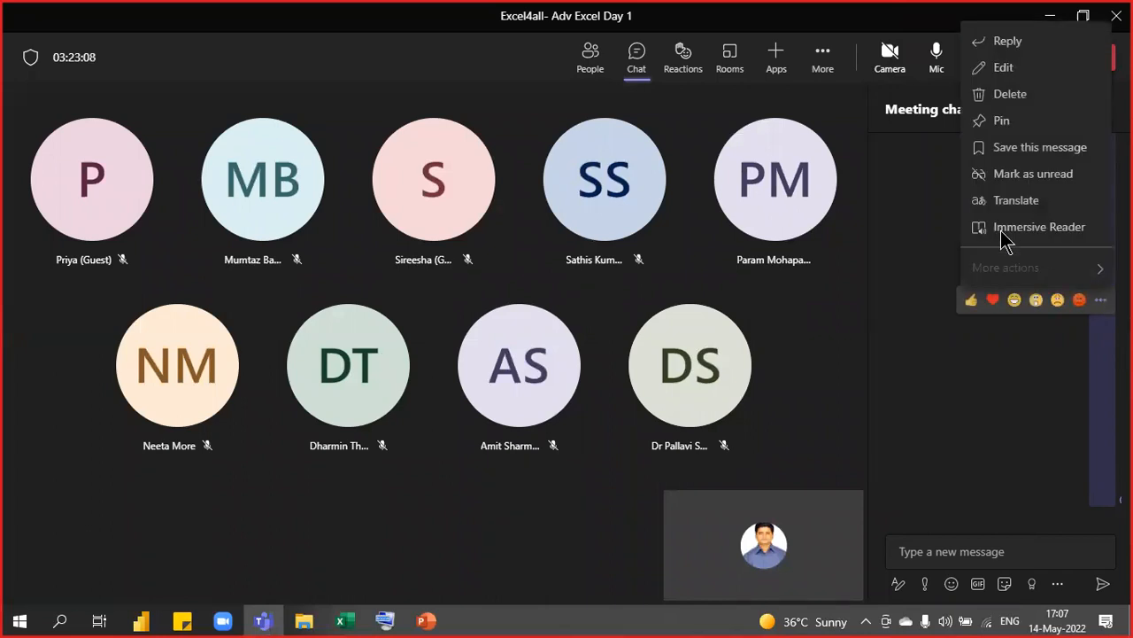
click(1016, 96)
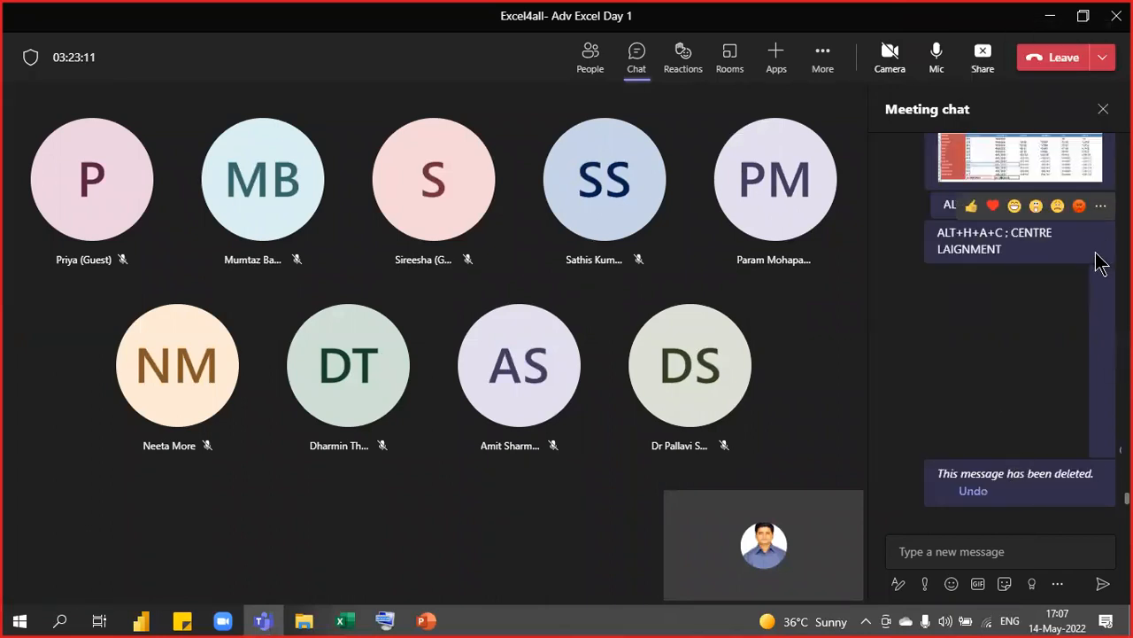
Paste the annotated cell styles screenshot into a new Teams meeting chat message and send it
click(937, 551)
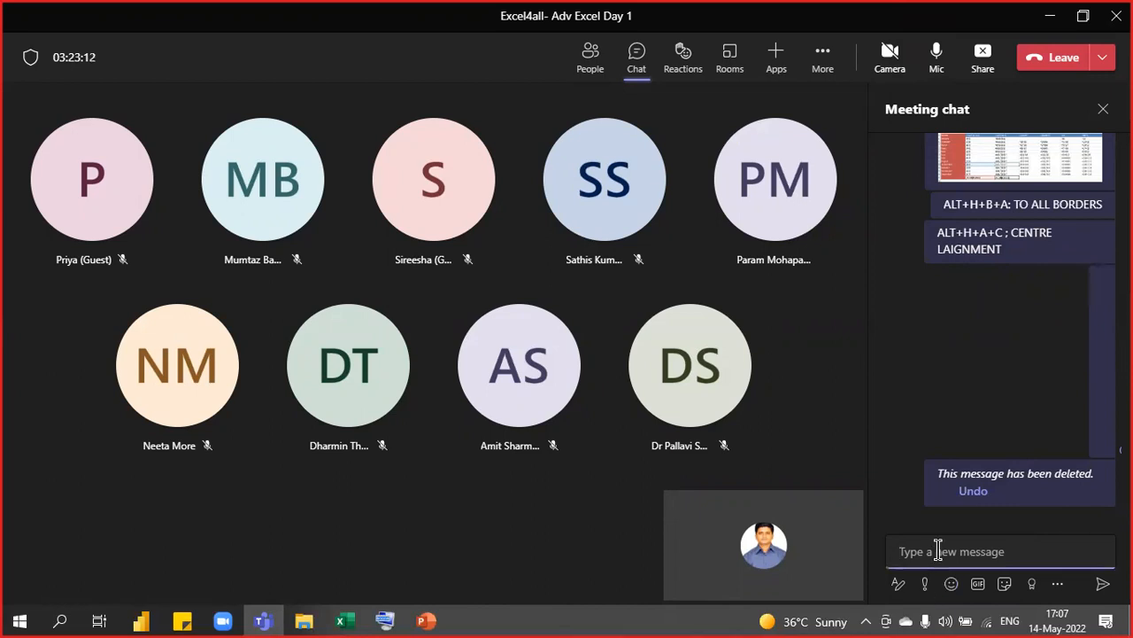
key(ctrl+v)
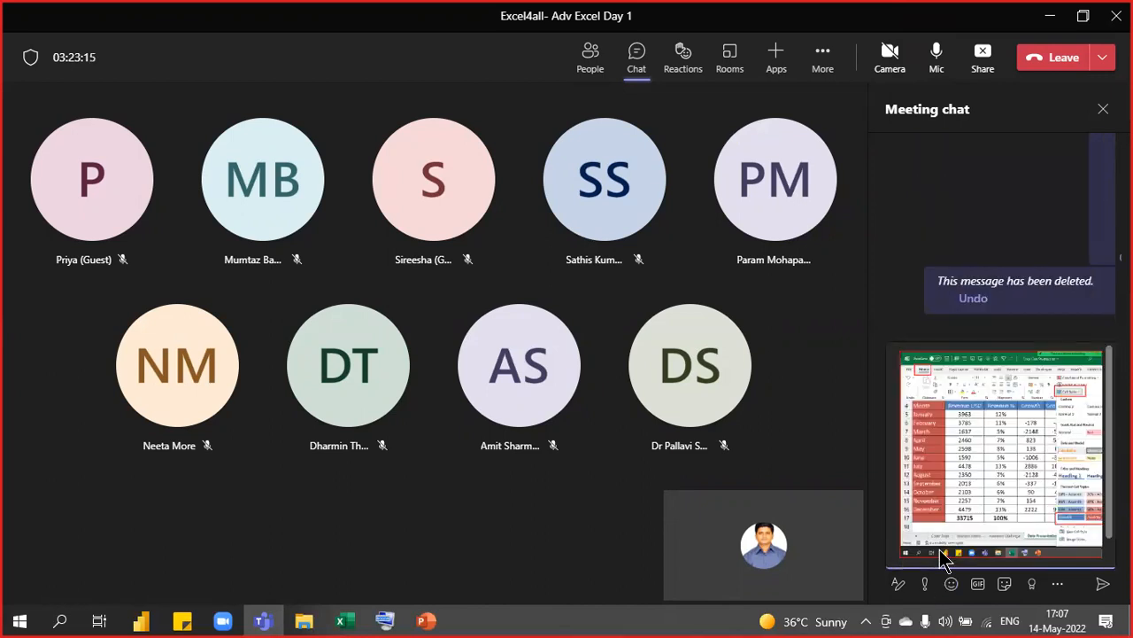
key(Return)
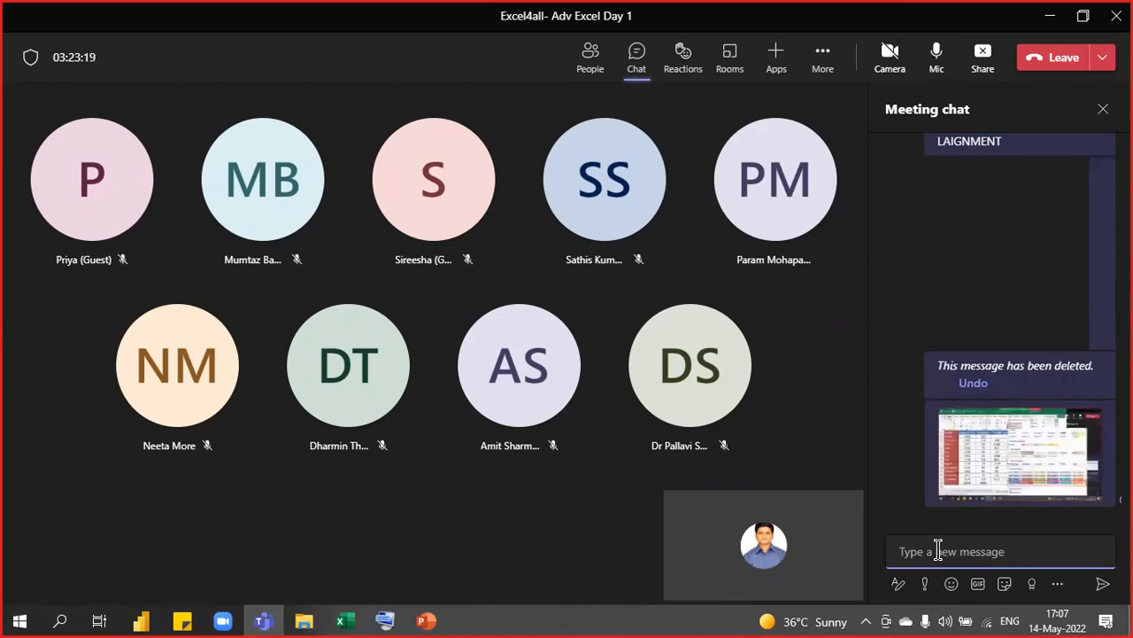
Back in Excel, narrow the "How to make Data Presentable" title shape to end near the right edge of column F
key(alt+Tab)
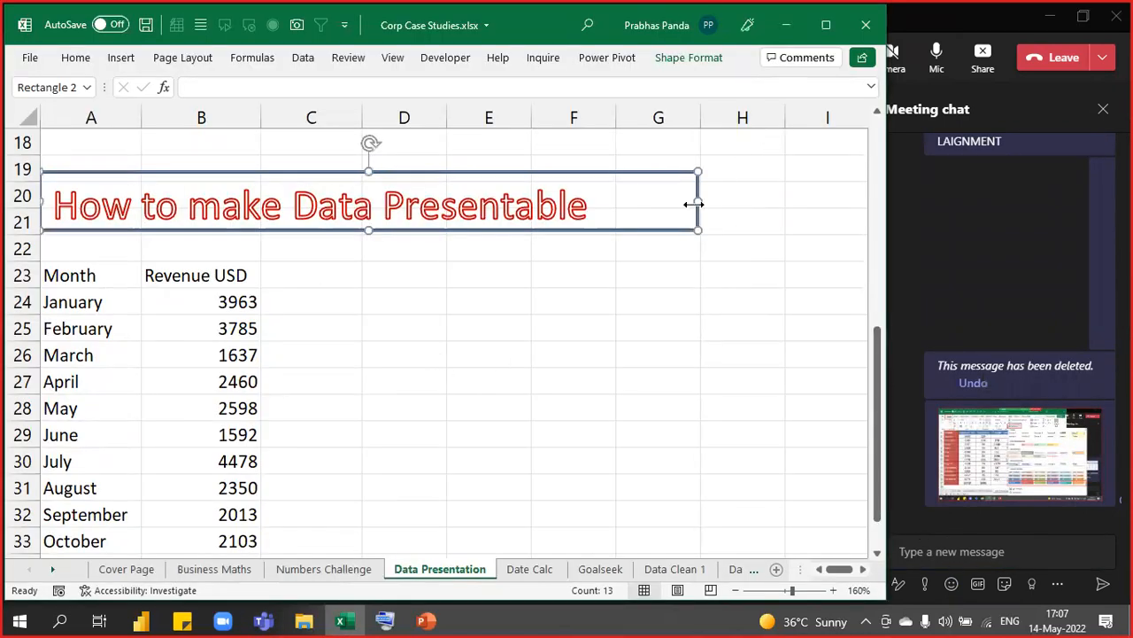
drag(697, 202, 612, 223)
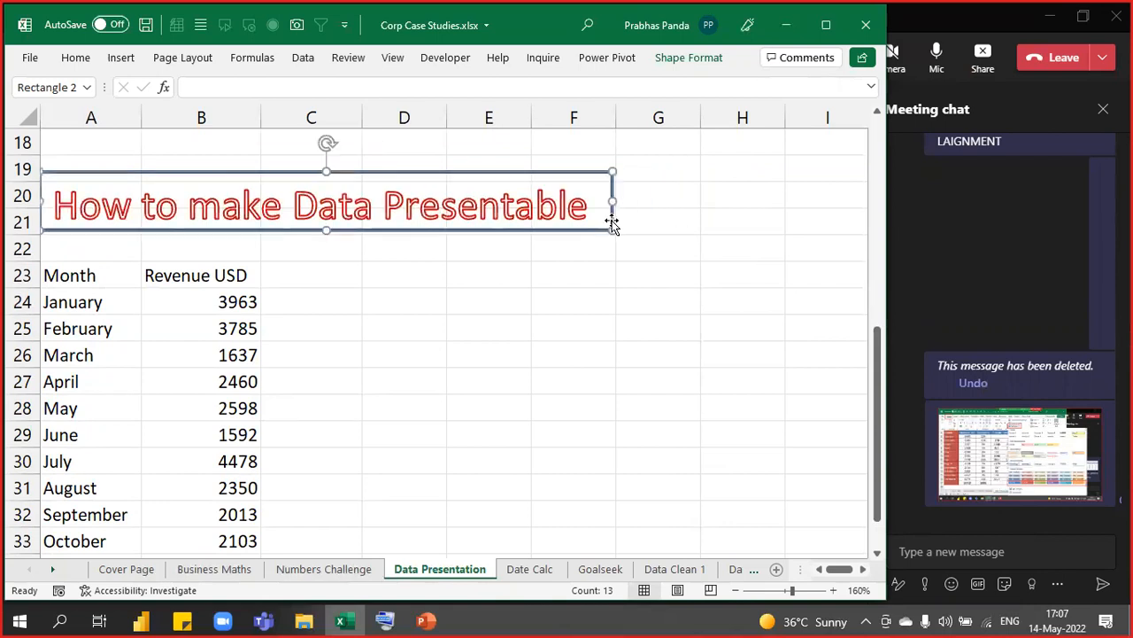
Format A23:B35 as a table with headers, using the medium style with a blue header and grey banded rows
scroll(481, 361, down, 1)
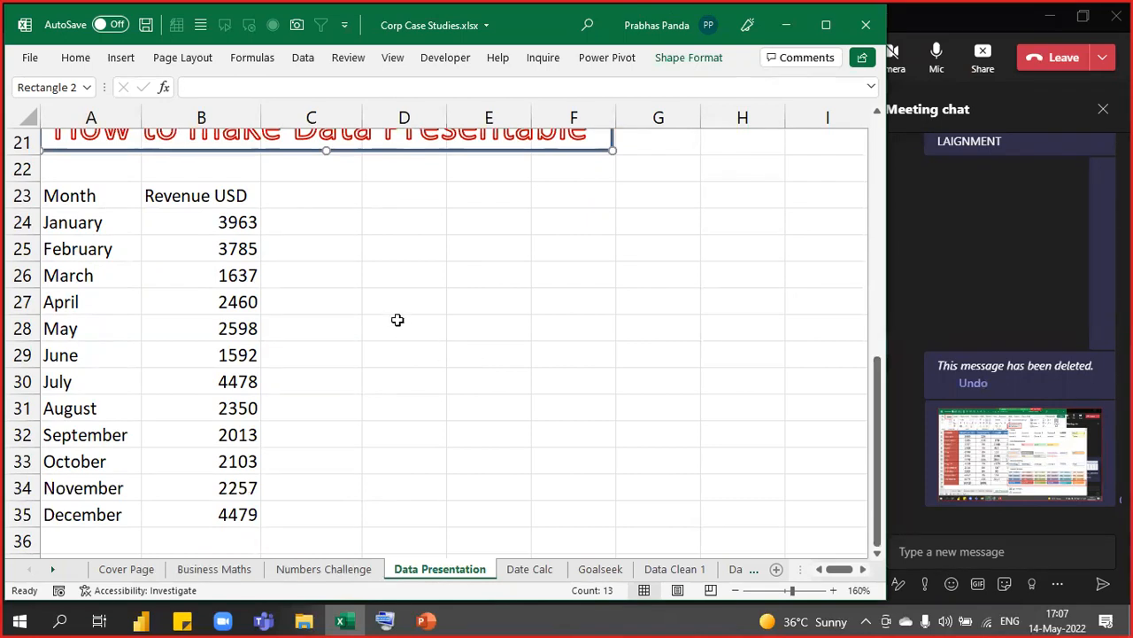
drag(78, 205, 186, 517)
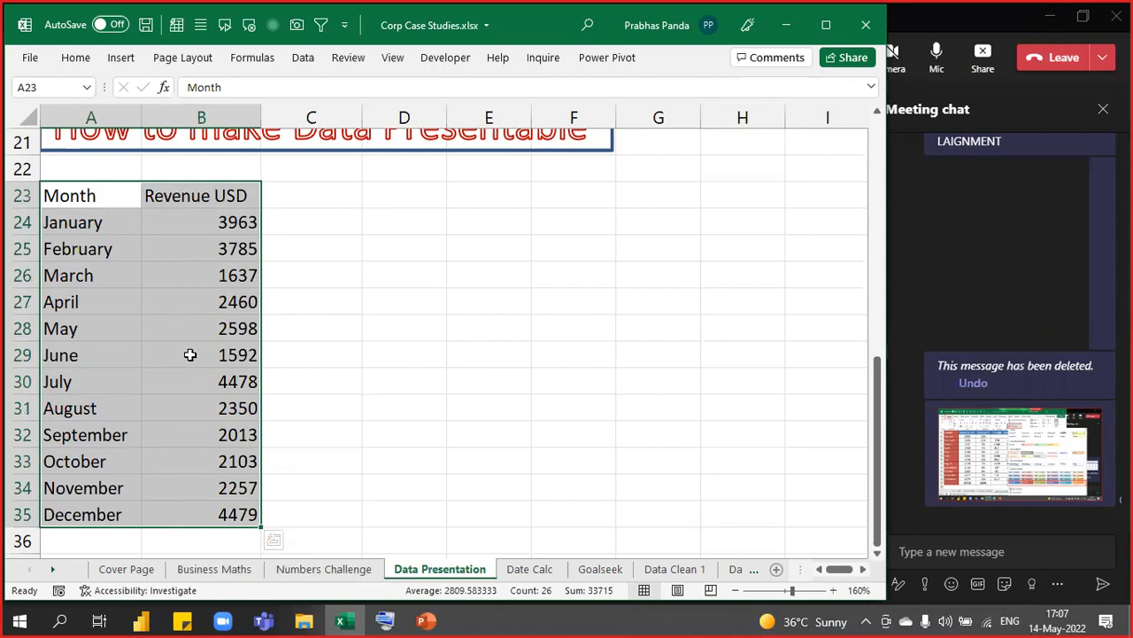
click(67, 60)
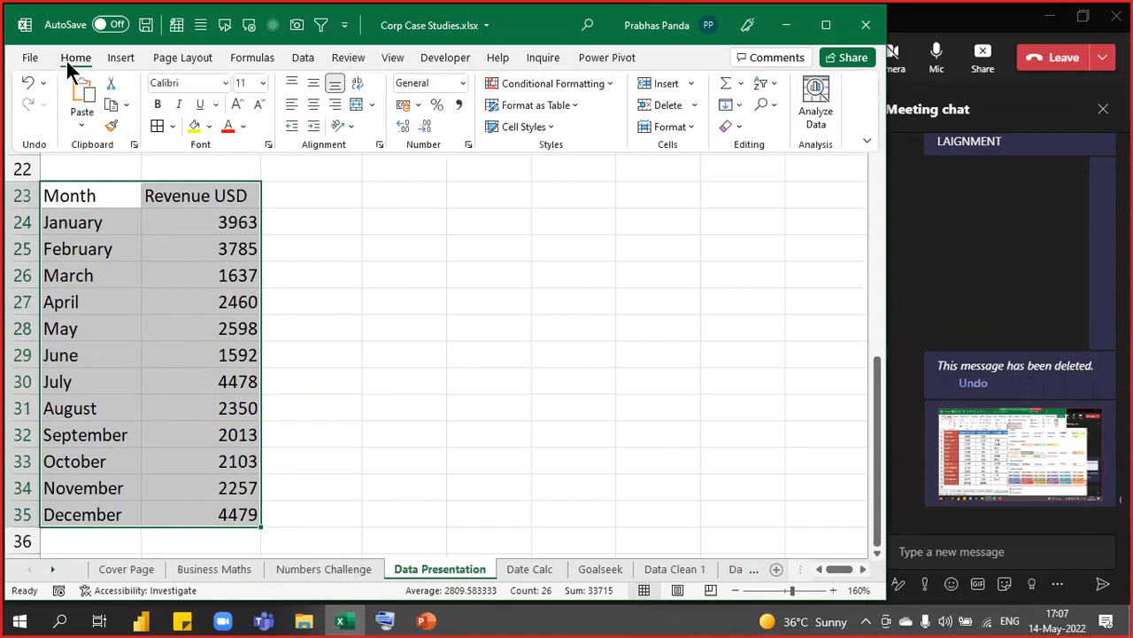
click(559, 109)
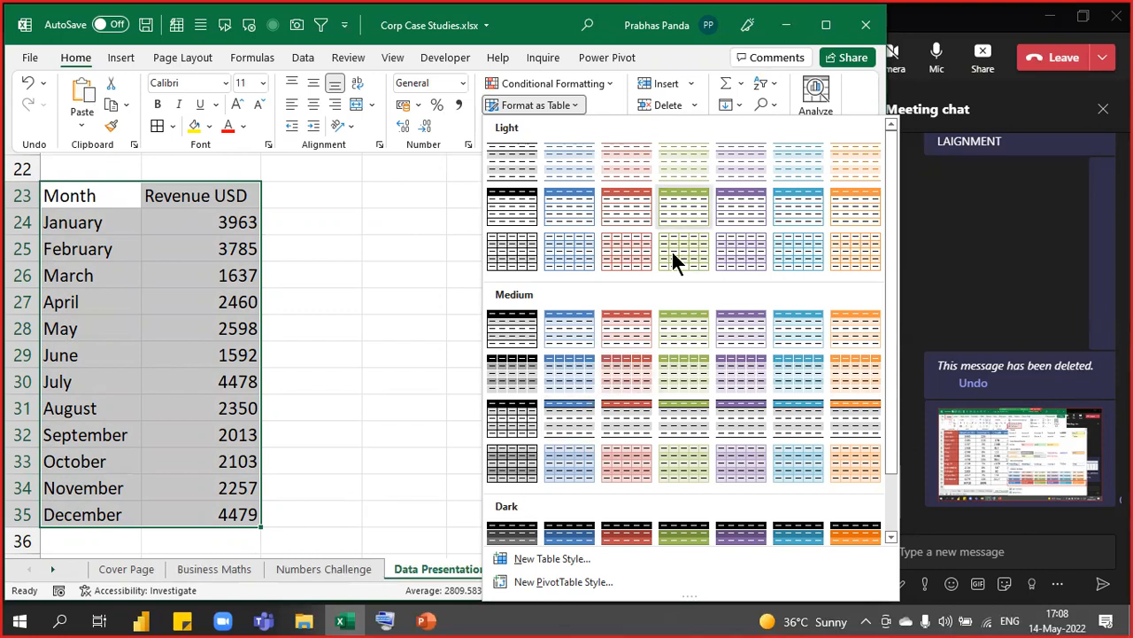
click(574, 413)
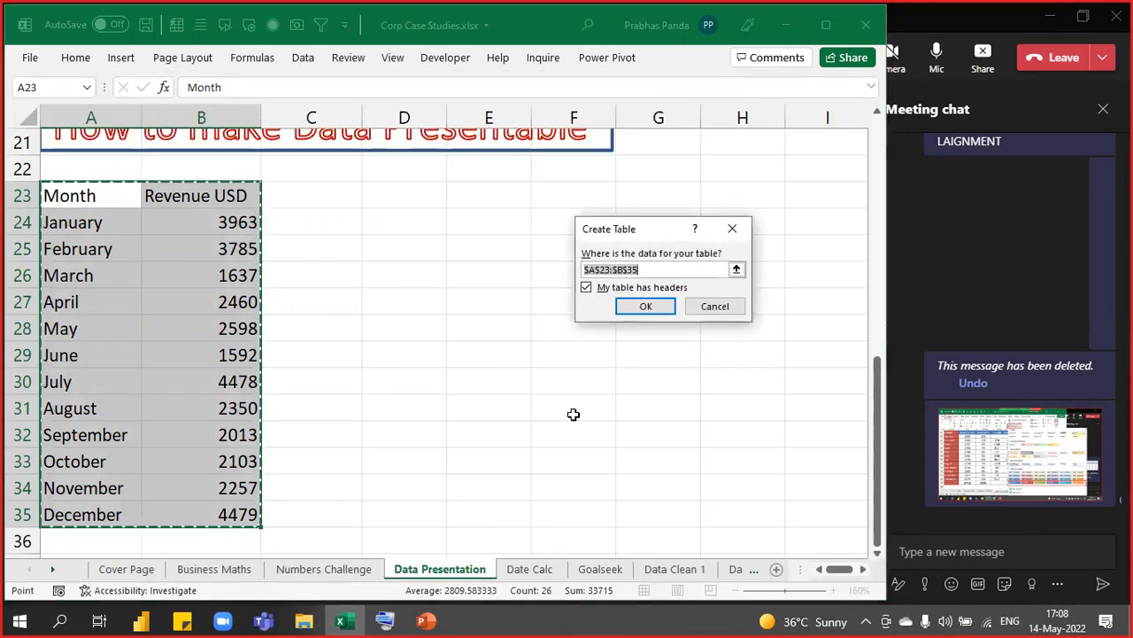
click(641, 307)
click(173, 252)
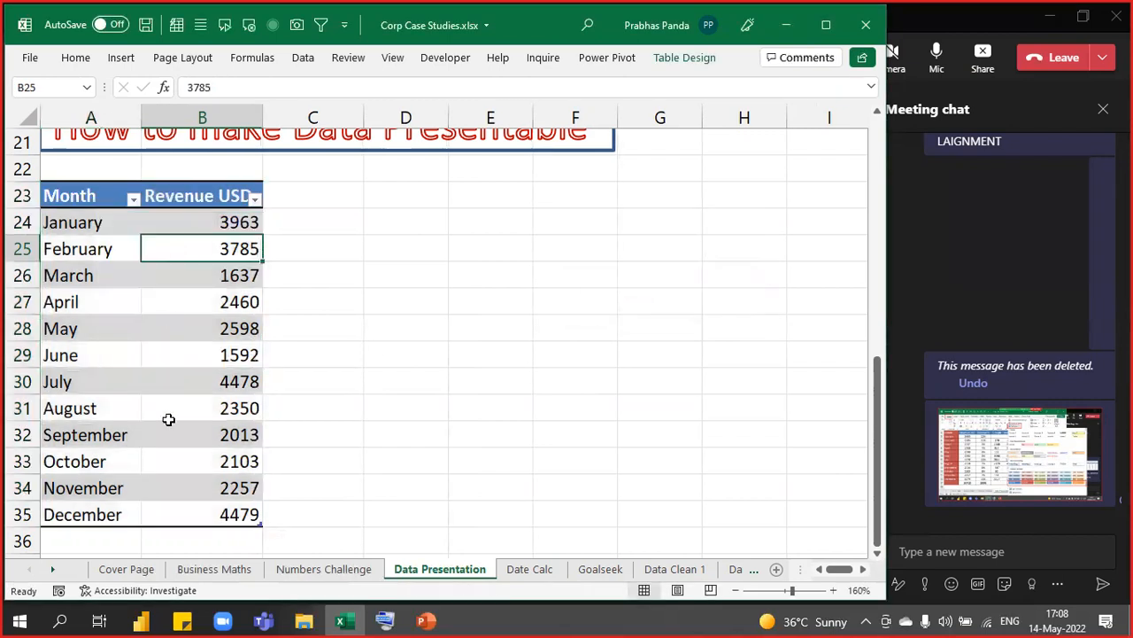
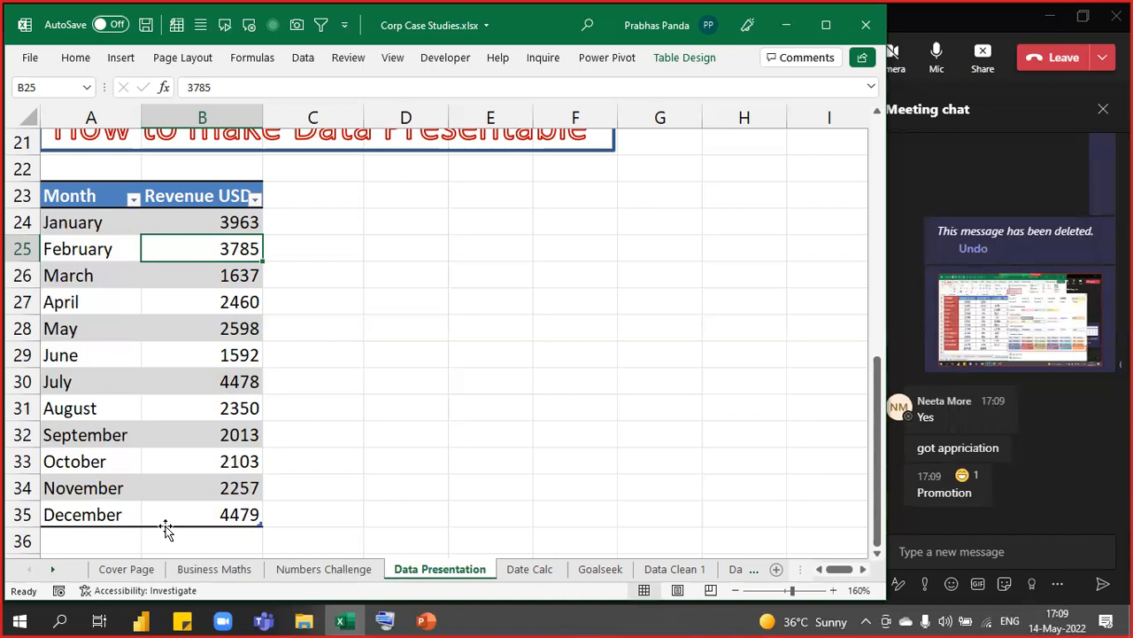
Add a column headed "Incentive" in C23, directly beside the table's Revenue USD column
key(Up)
key(Up)
key(ctrl+shift+Down)
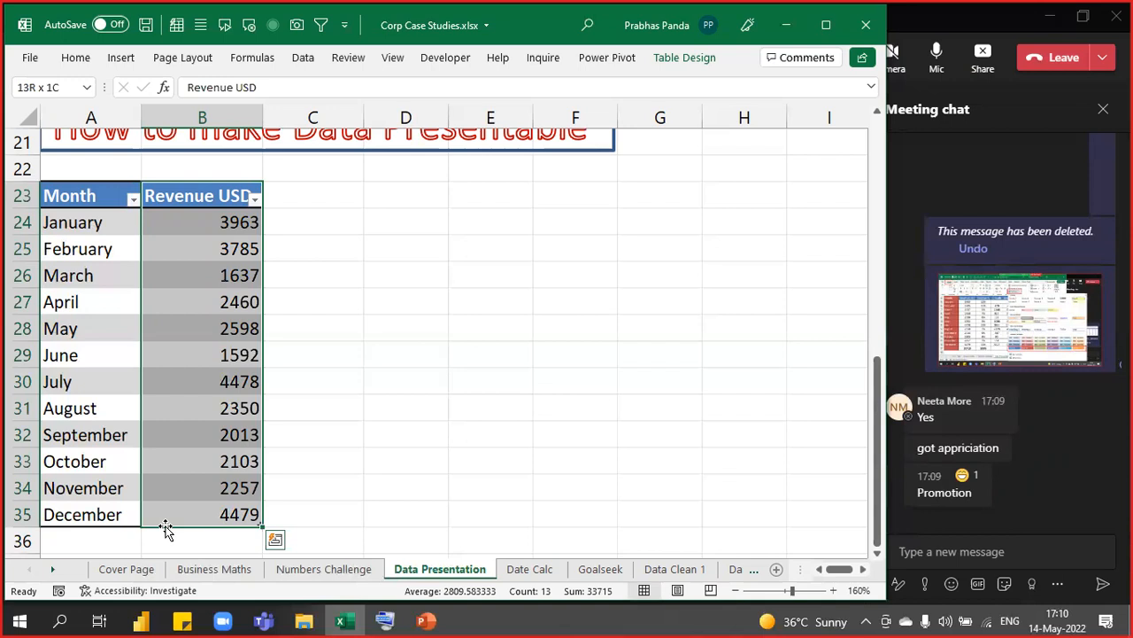
key(Right)
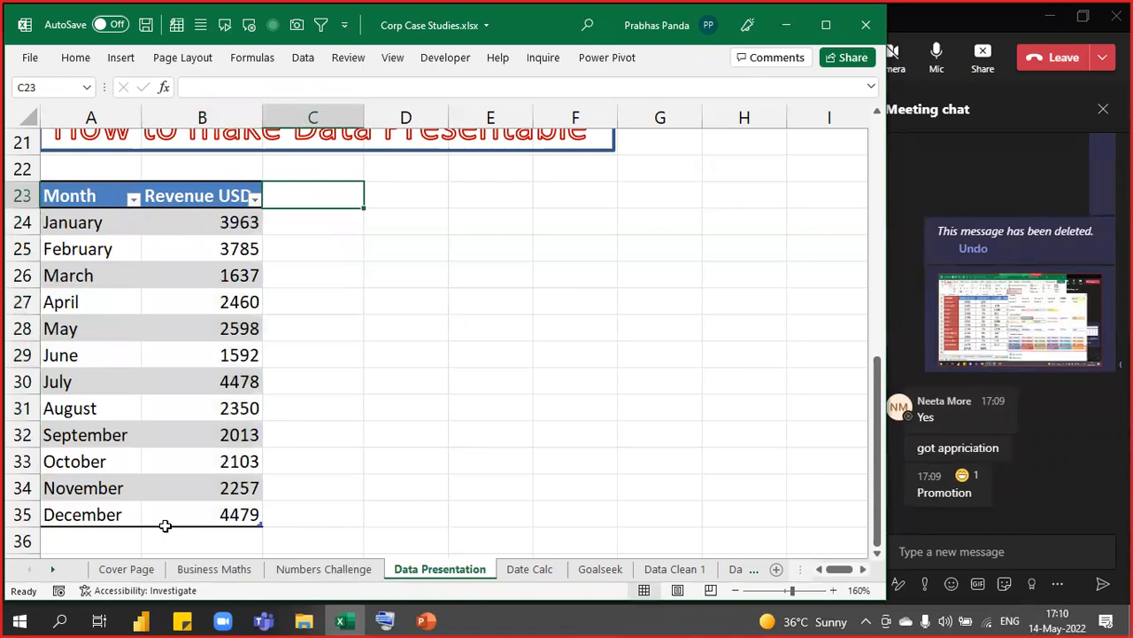
text(Incentiv)
text(e)
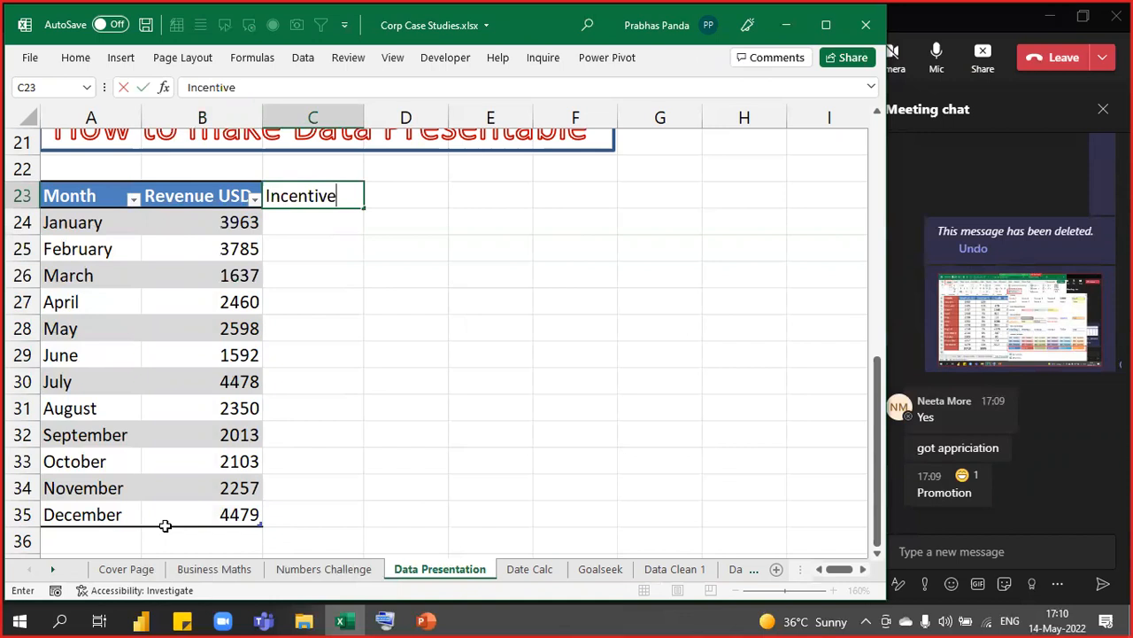
key(Return)
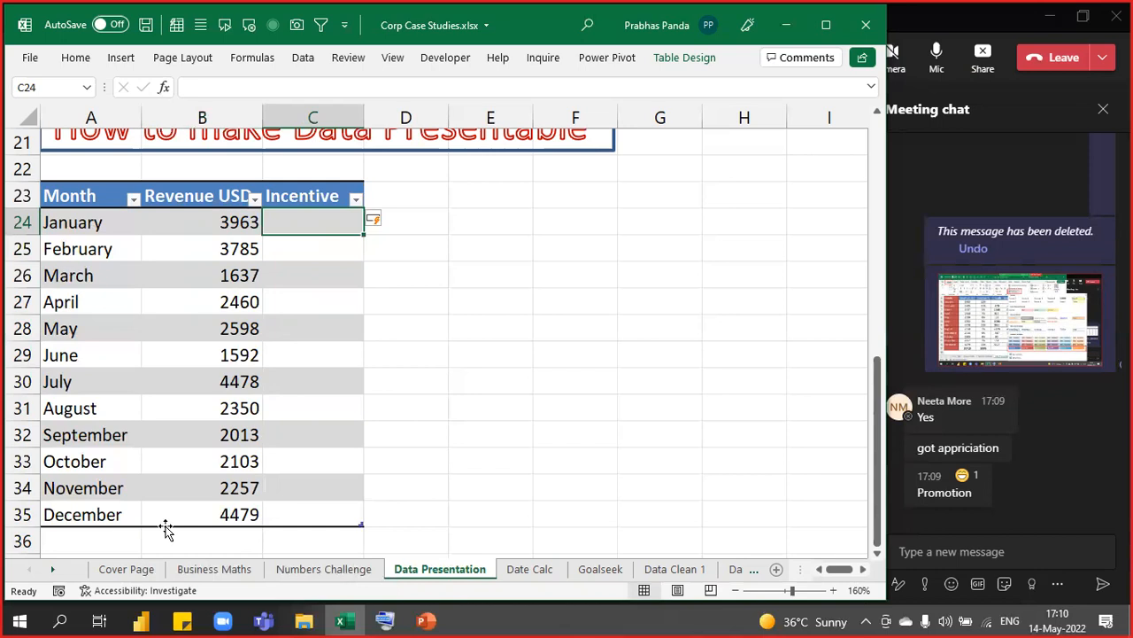
Fill the Incentive column with 2% of revenue, entering =[@[Revenue USD]]*2% in C24
text(=)
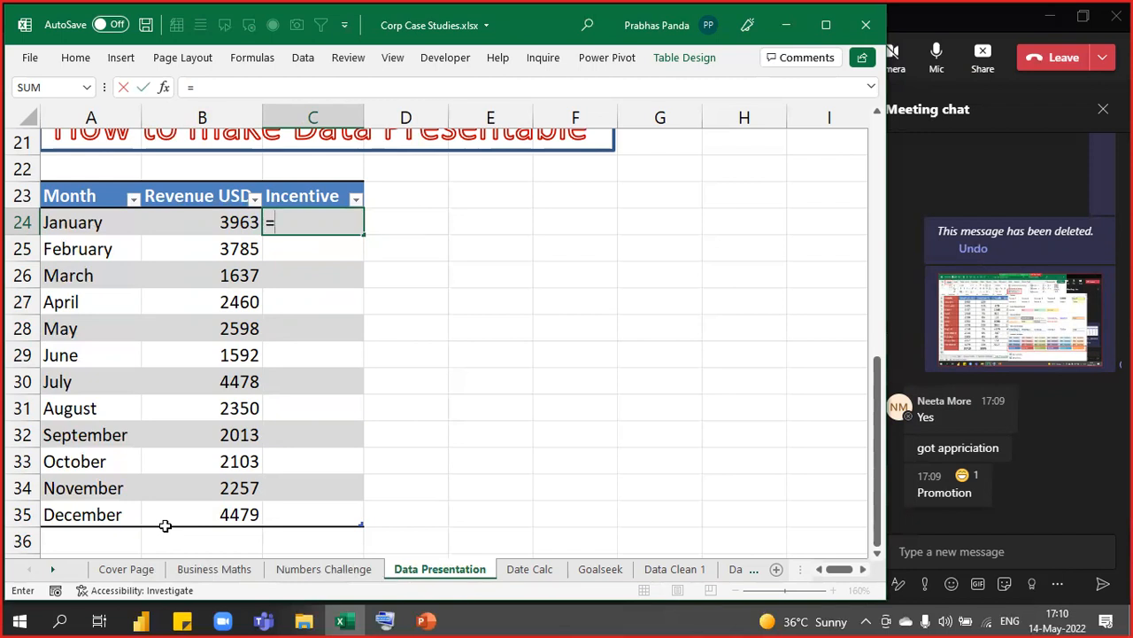
key(Left)
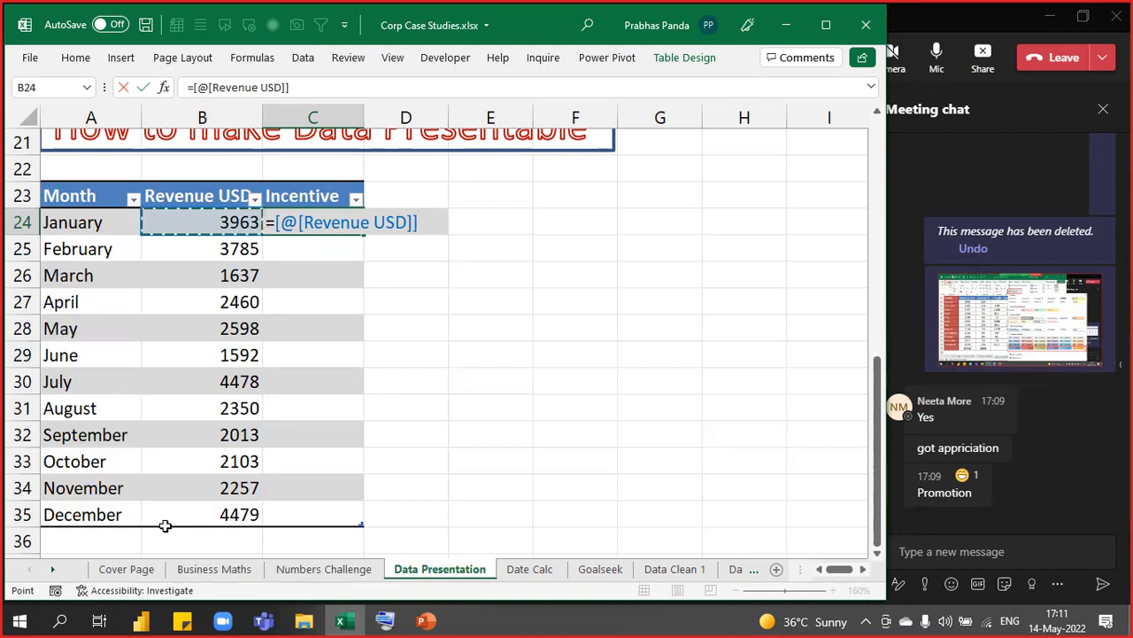
text(*2%)
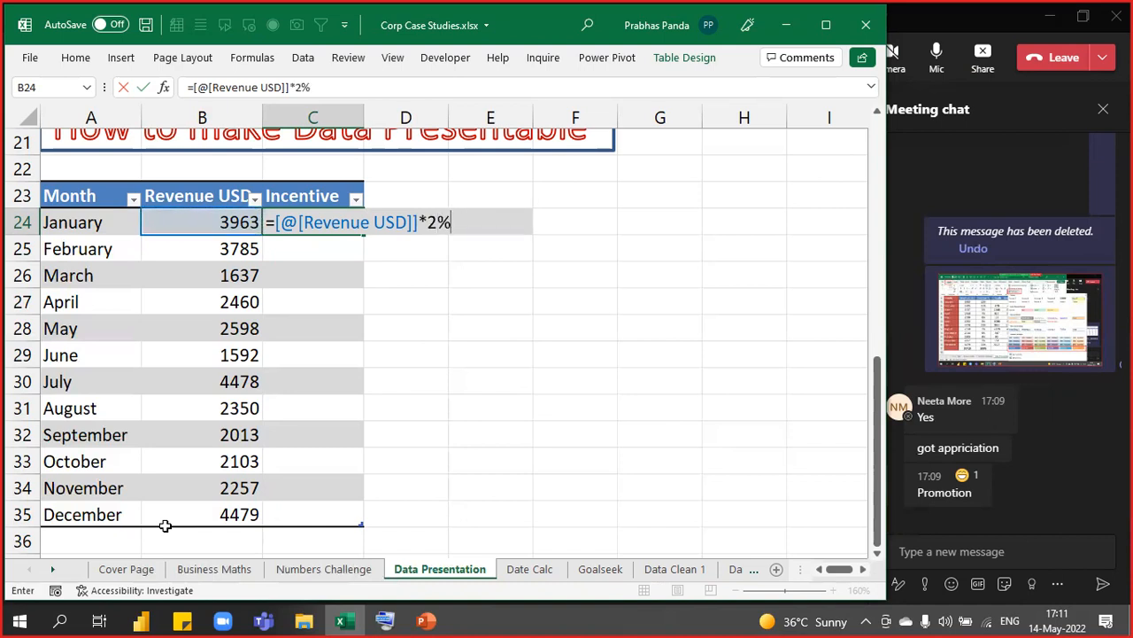
key(Return)
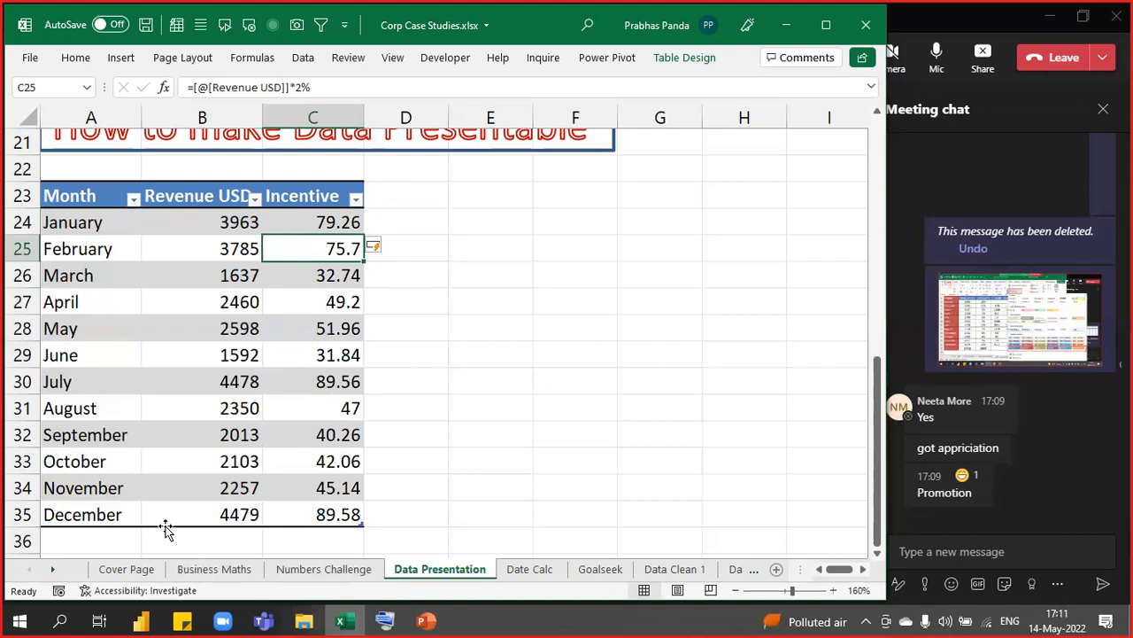
key(Up)
key(F2)
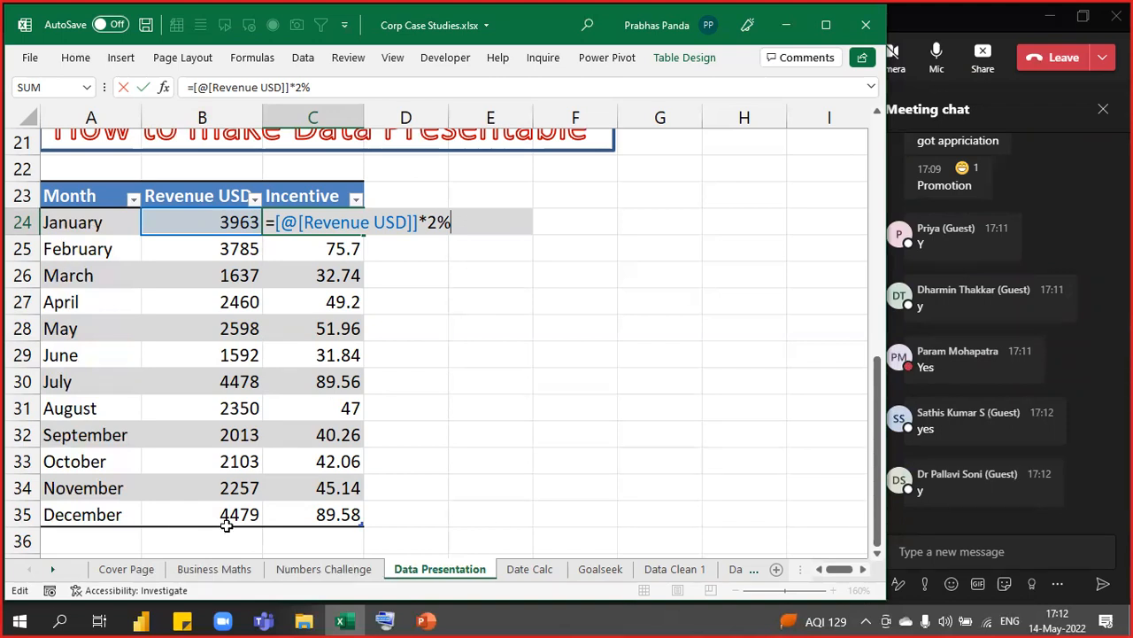
click(477, 319)
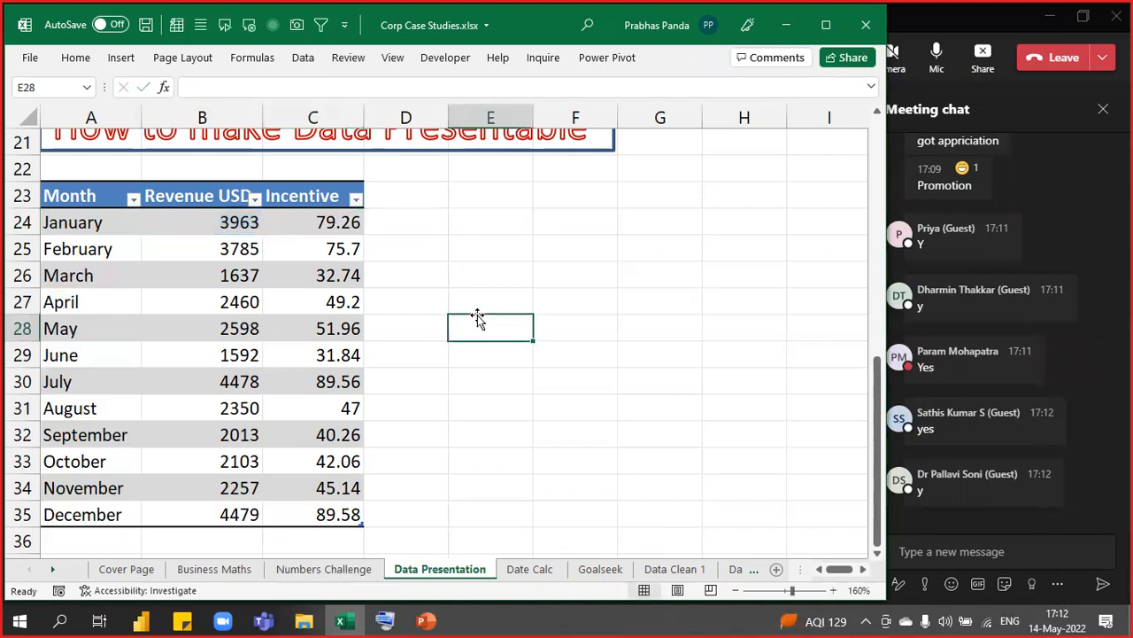
Copy the whole table A23:C35, then switch to PowerPoint and add a new slide with its placeholders removed
click(85, 195)
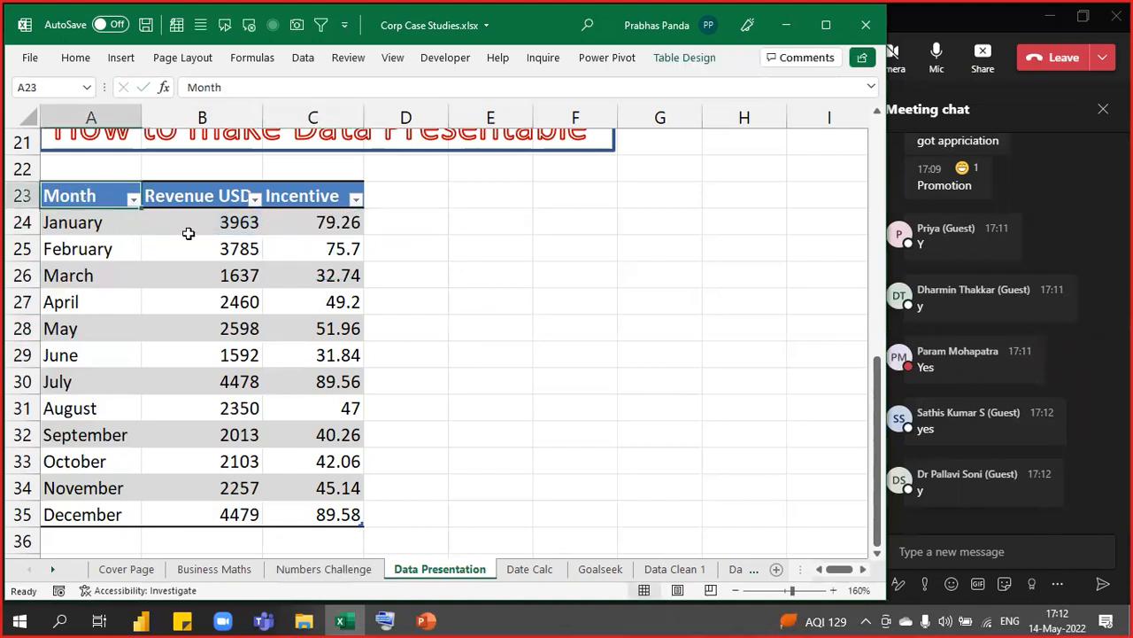
key(ctrl+a)
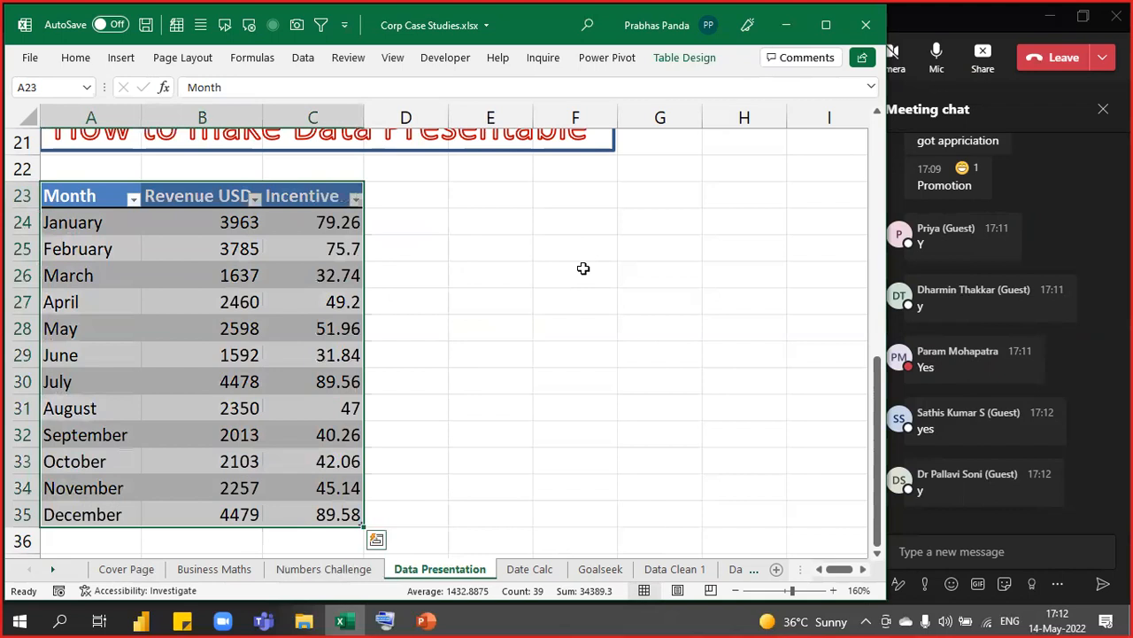
key(ctrl+c)
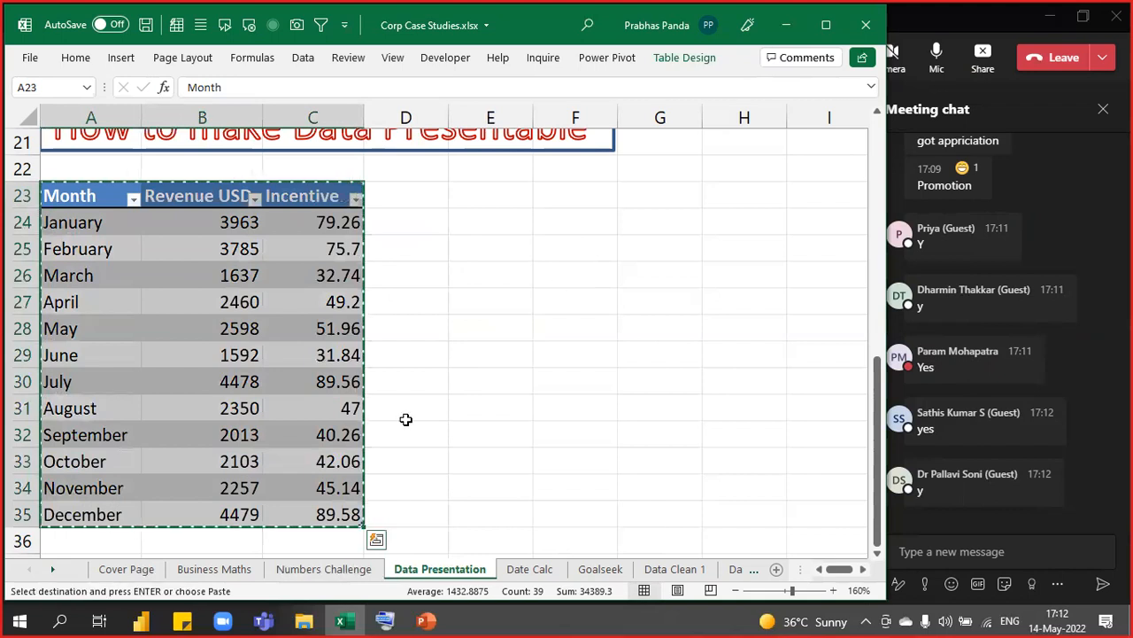
click(425, 619)
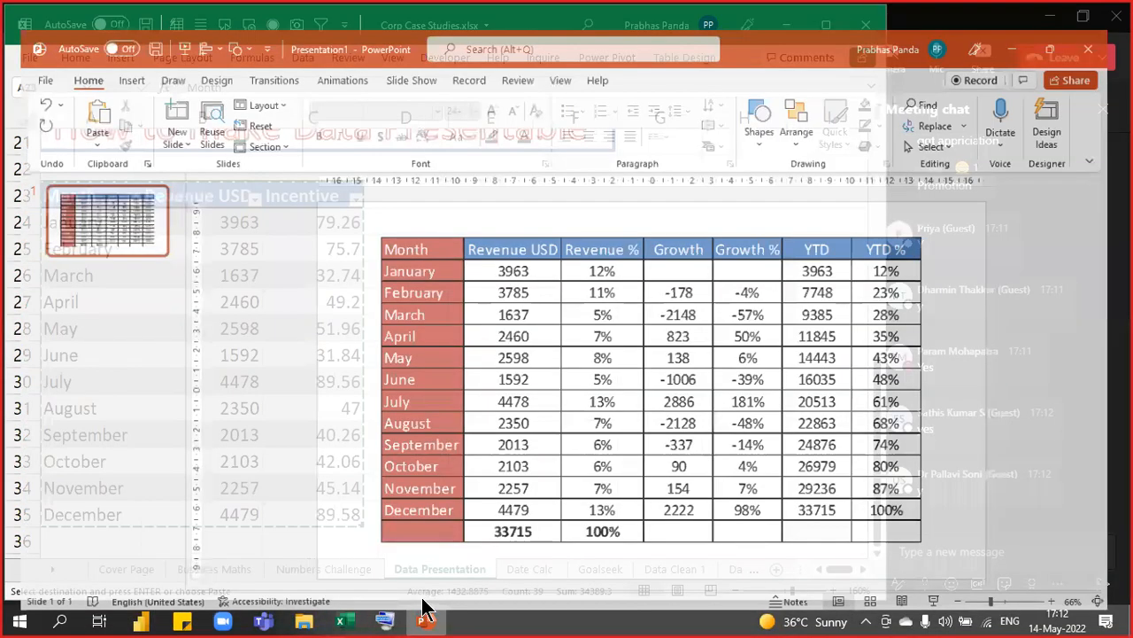
key(ctrl+m)
key(ctrl+a)
key(Delete)
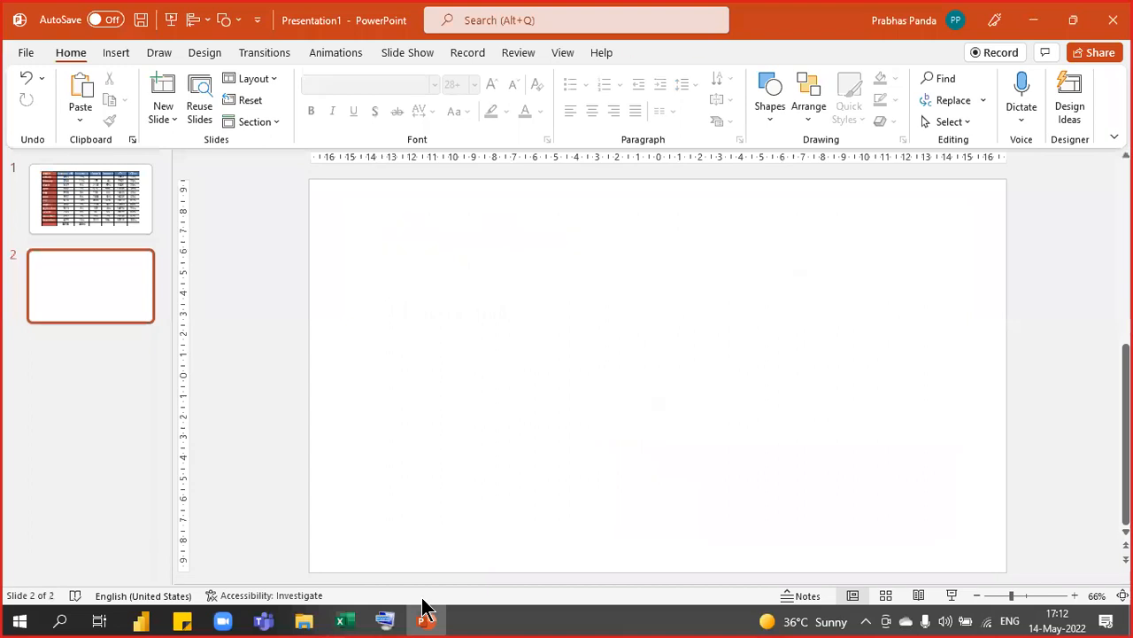
Paste the copied table as a picture on the empty slide and apply the first suggested design idea
right_click(457, 256)
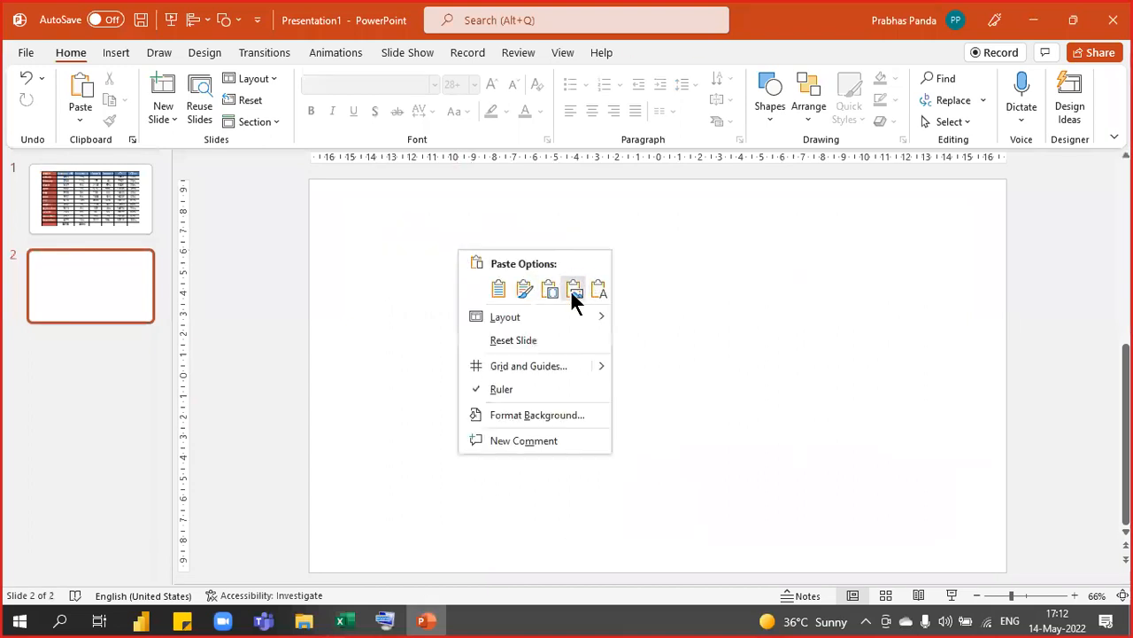
click(574, 296)
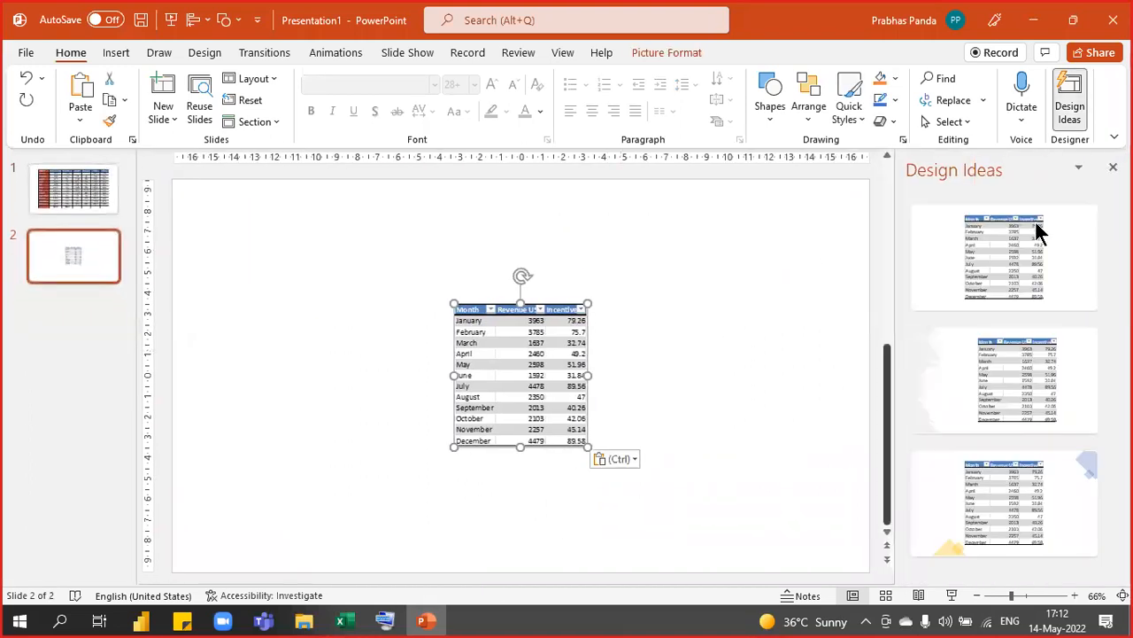
click(994, 258)
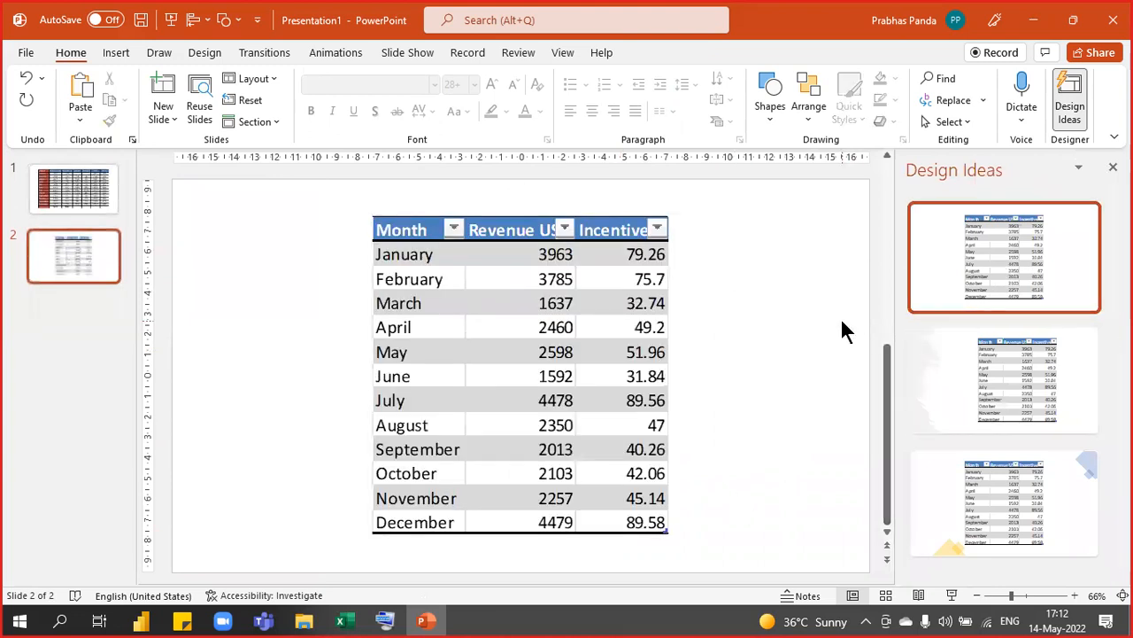
click(1113, 167)
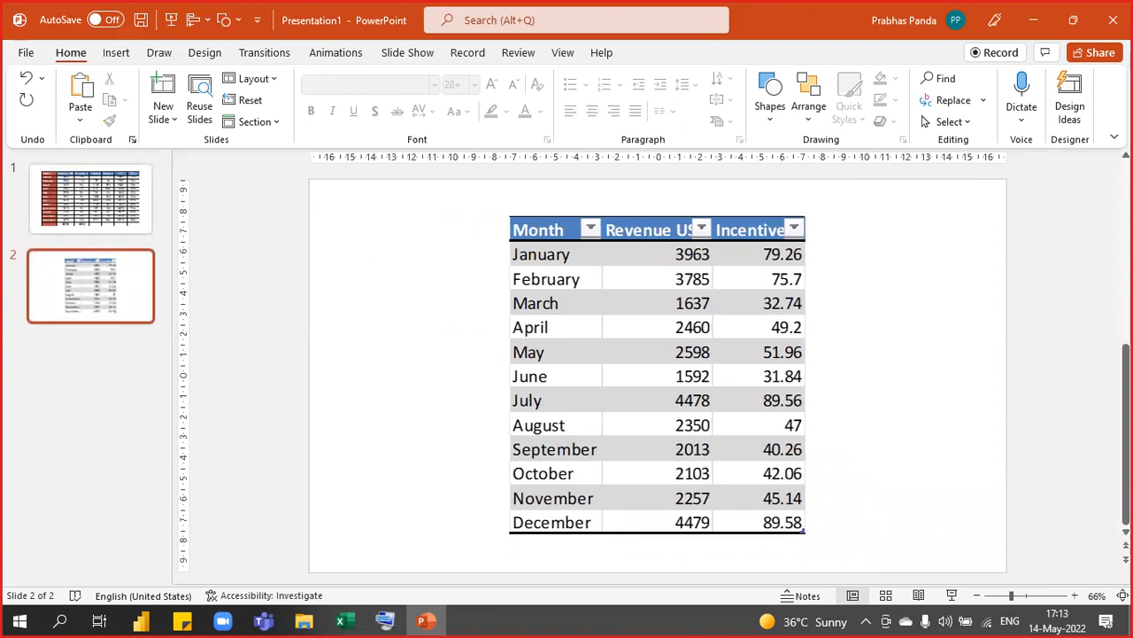
Delete the slide holding the table picture and return to the Excel worksheet, releasing the copied range
click(140, 284)
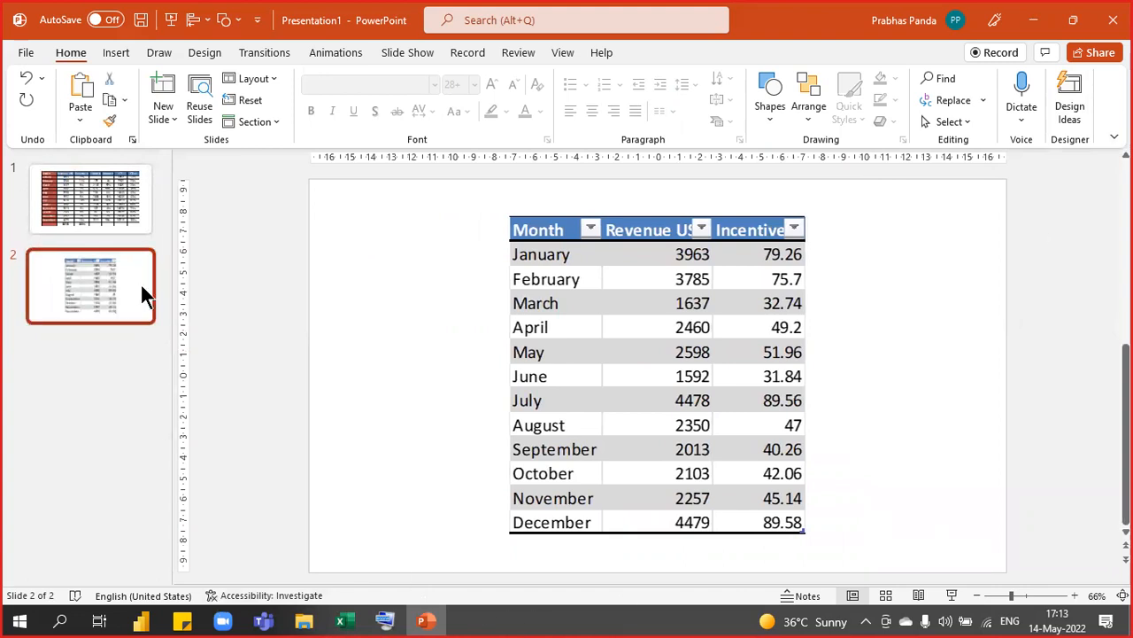
key(Delete)
key(alt+Tab)
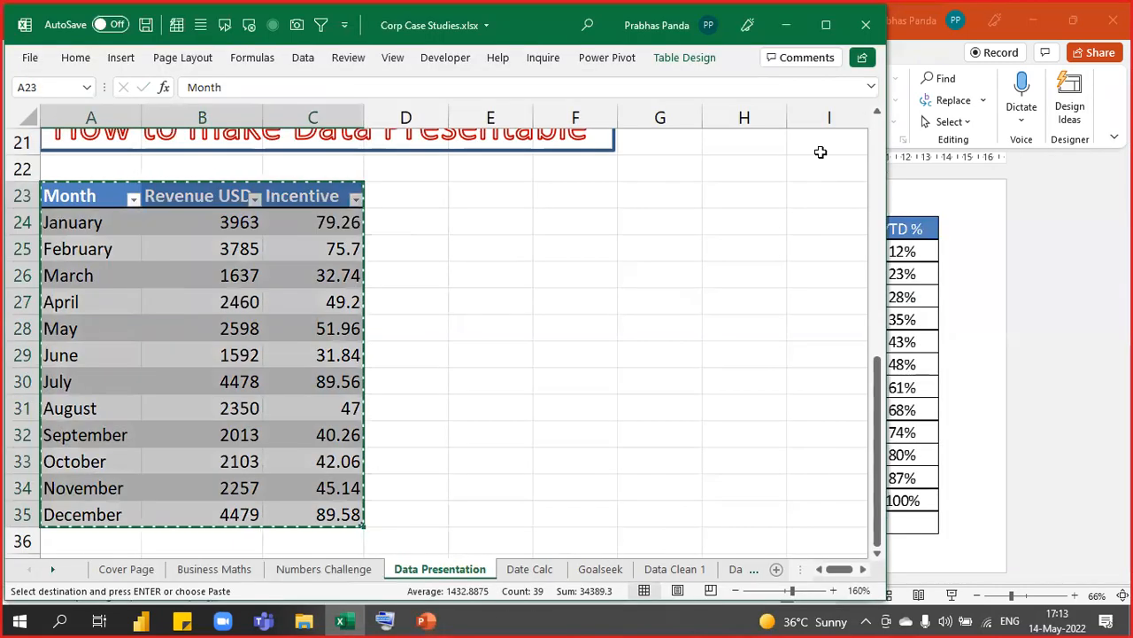
click(1035, 20)
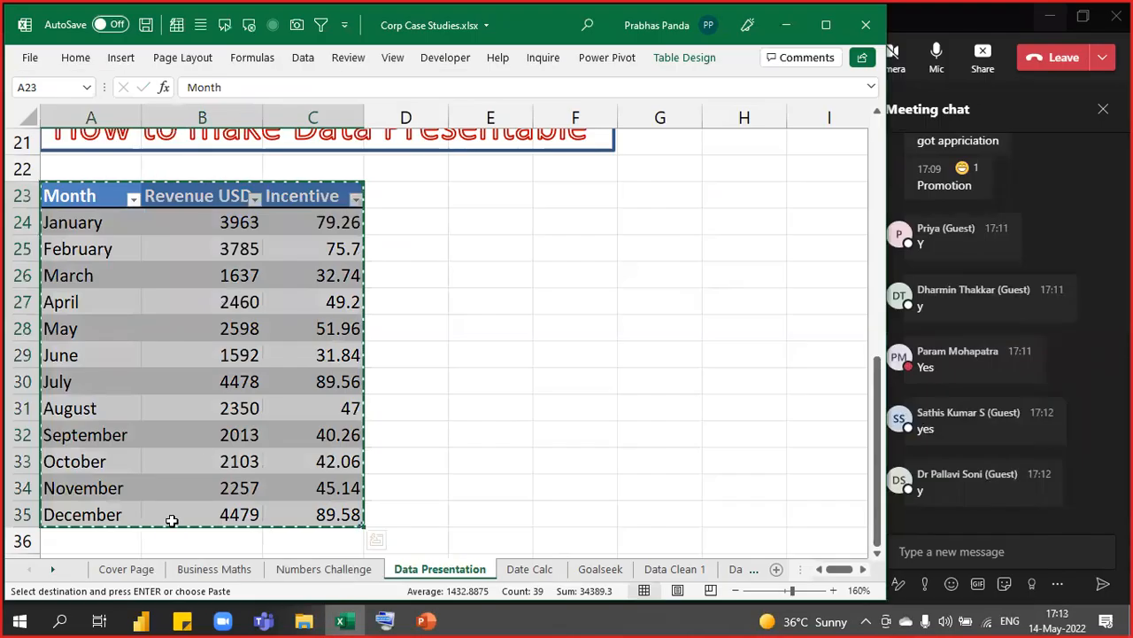
click(407, 320)
key(Escape)
Add a column headed "Net Revenue" in D23, directly beside the table's Incentive column
click(388, 202)
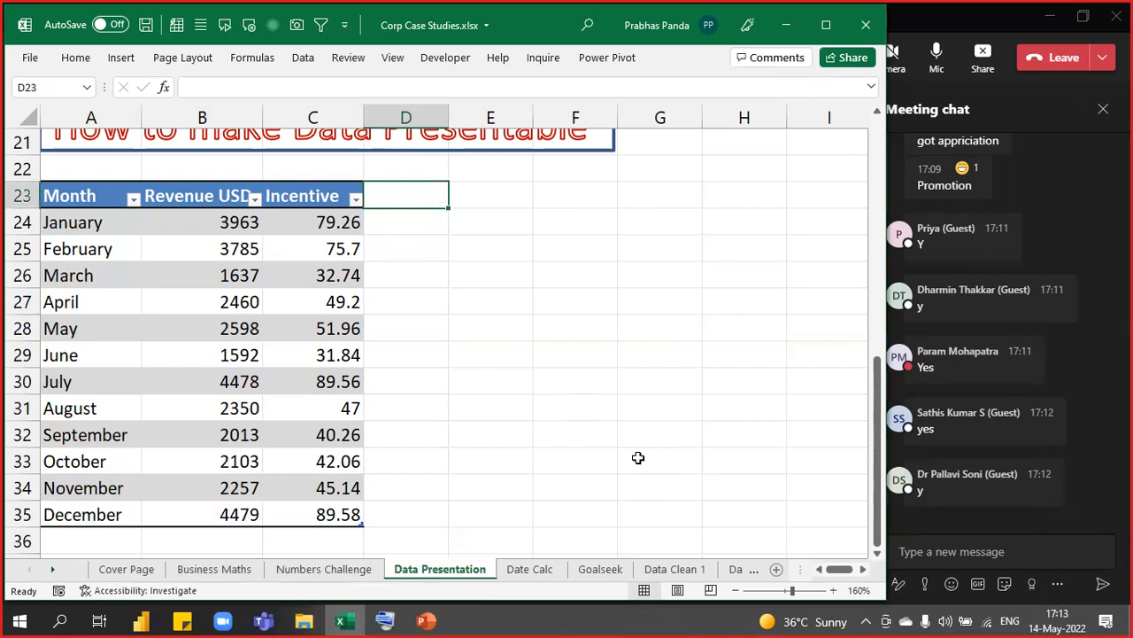
text(Net Re)
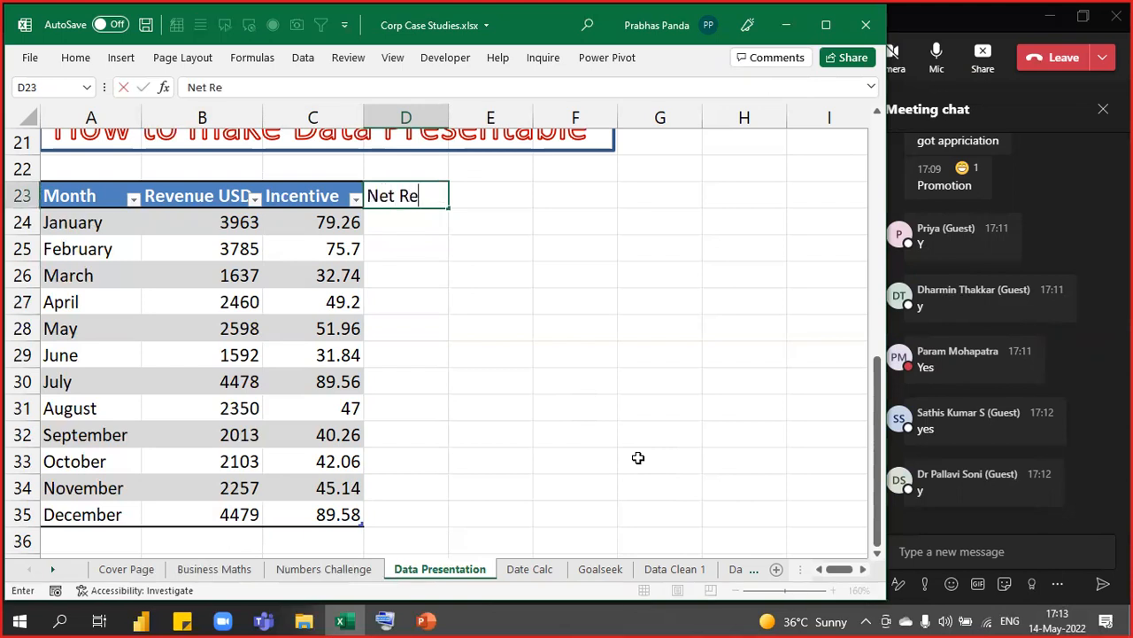
text(venue)
key(Return)
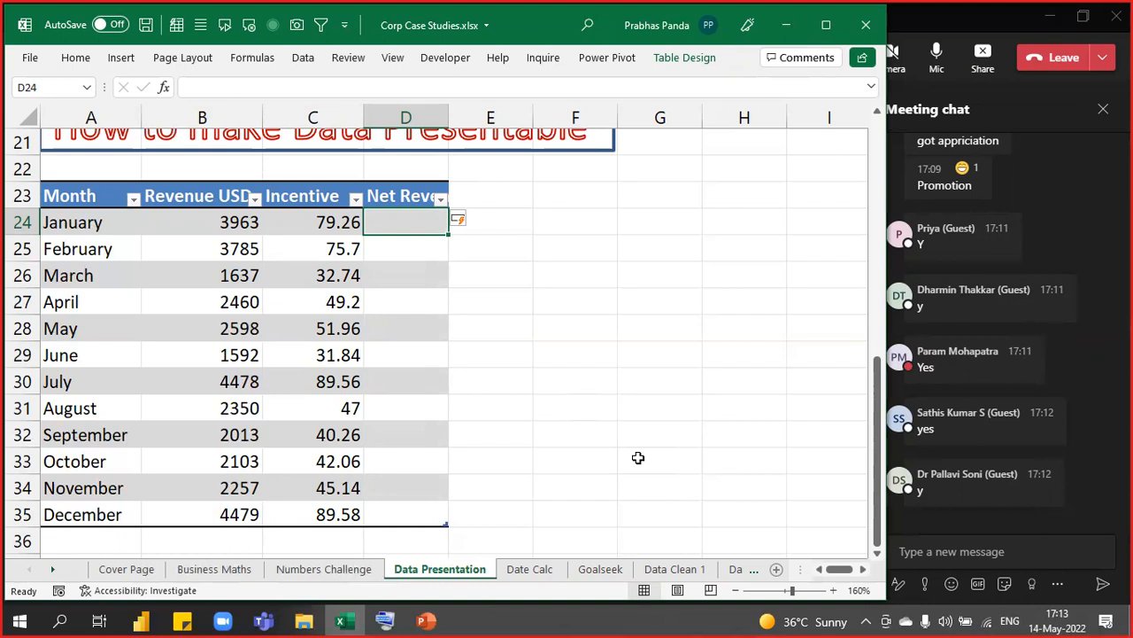
text(=)
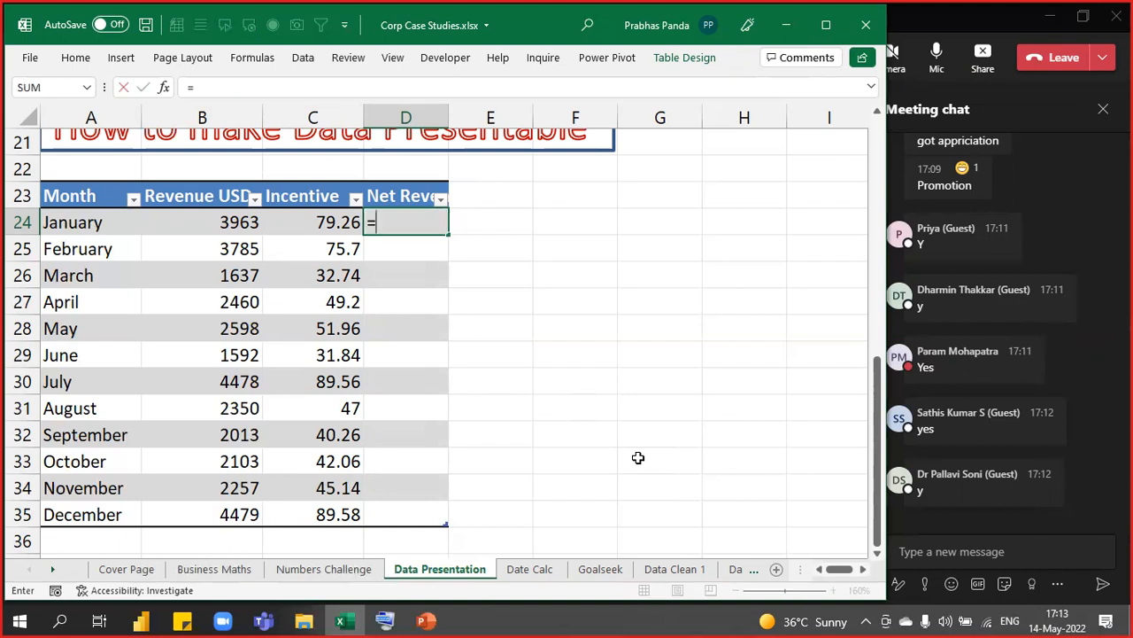
key(Left)
key(Left)
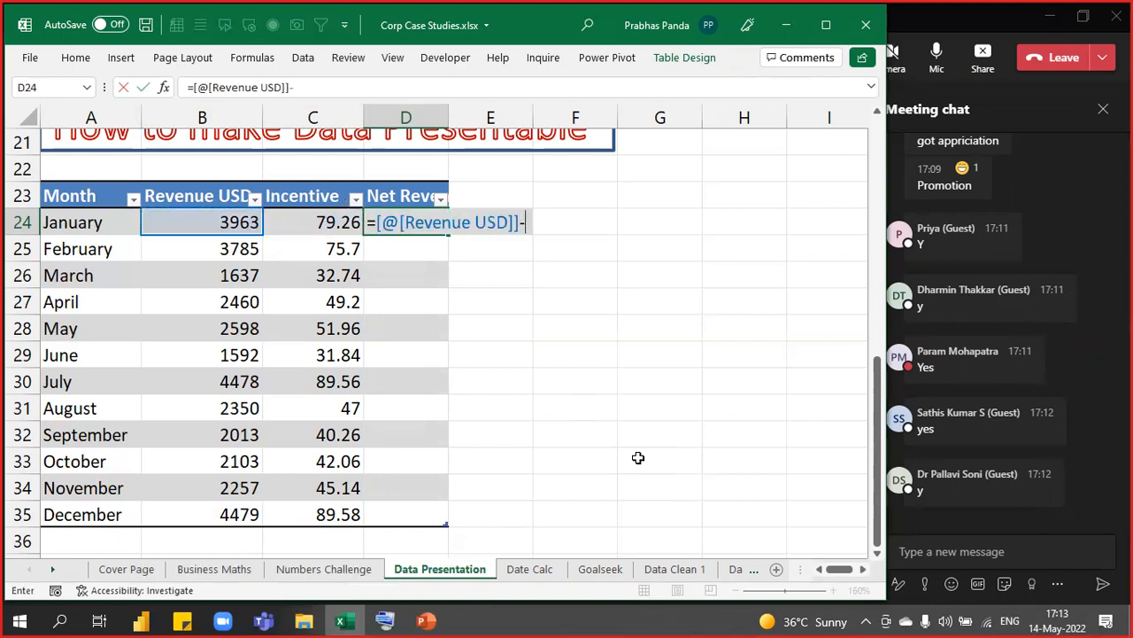
text(-)
key(Left)
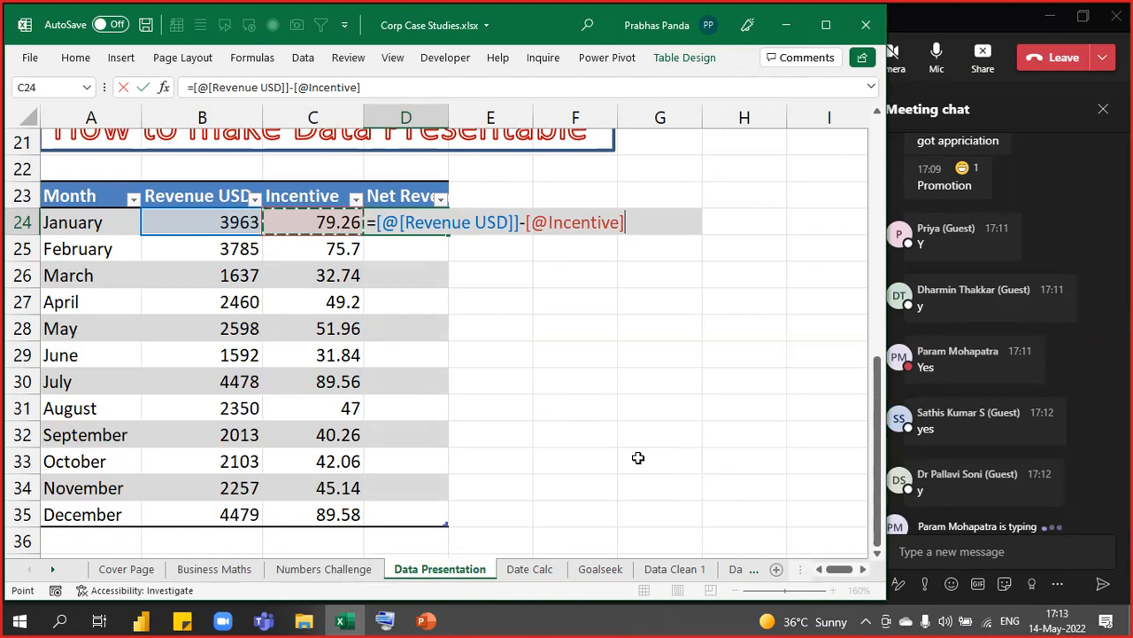
key(Return)
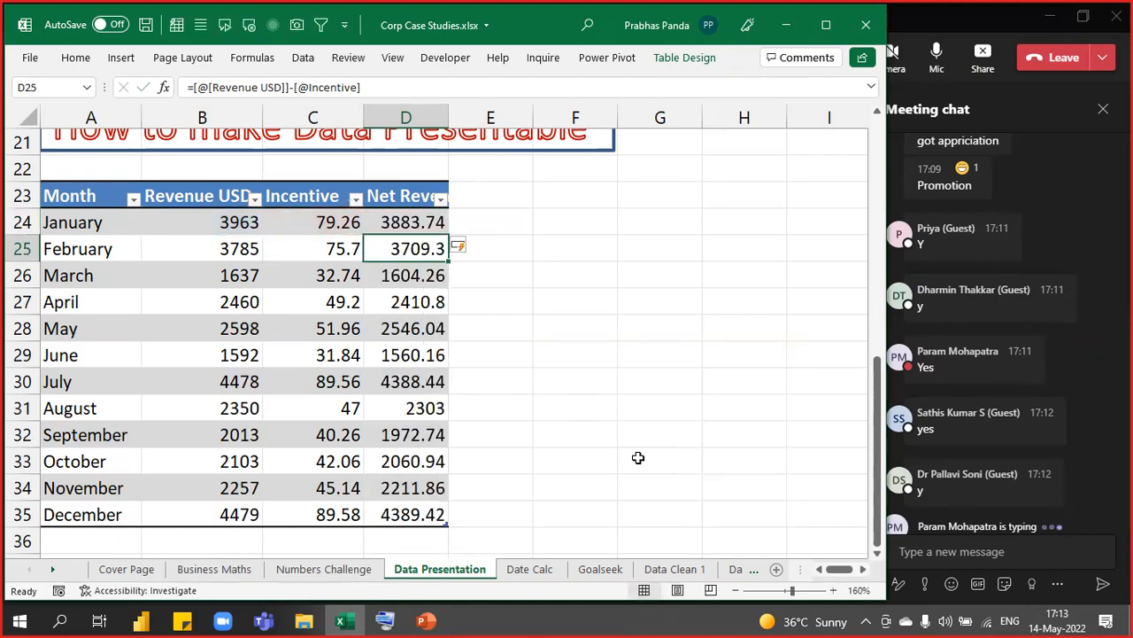
key(Up)
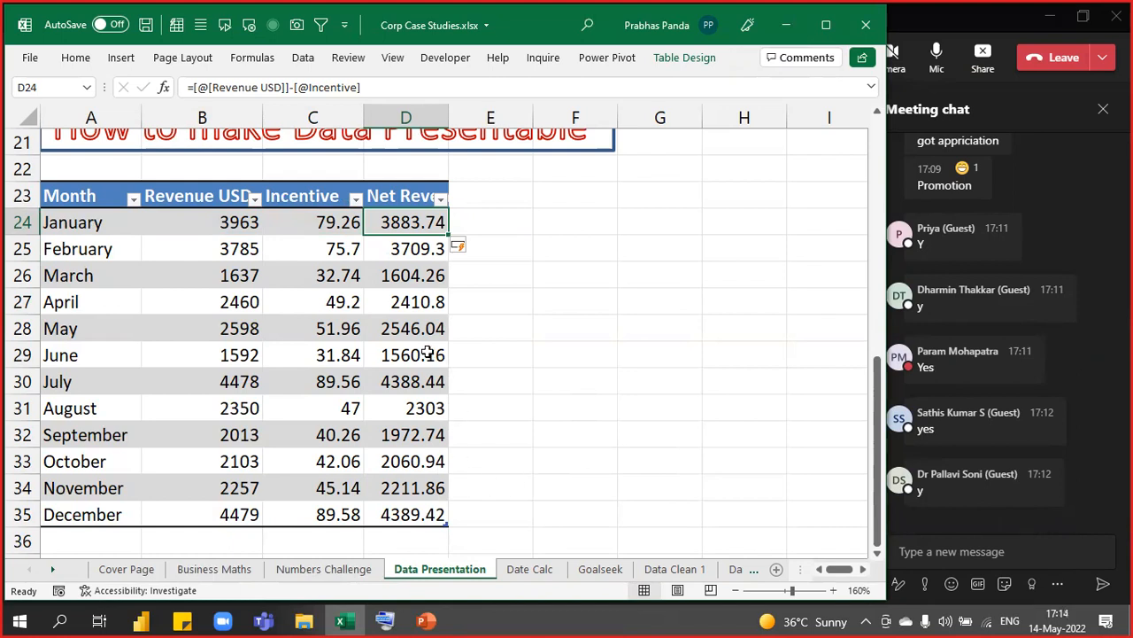
scroll(407, 328, down, 1)
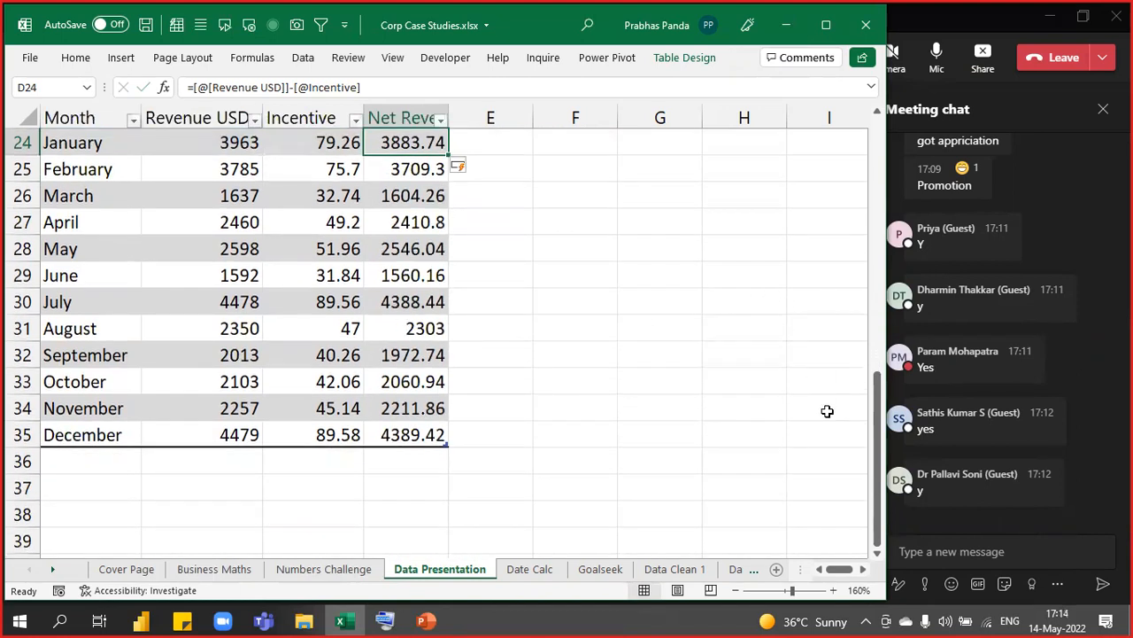
drag(875, 459, 864, 441)
key(ctrl)
key(ctrl)
key(ctrl)
key(ctrl)
key(ctrl)
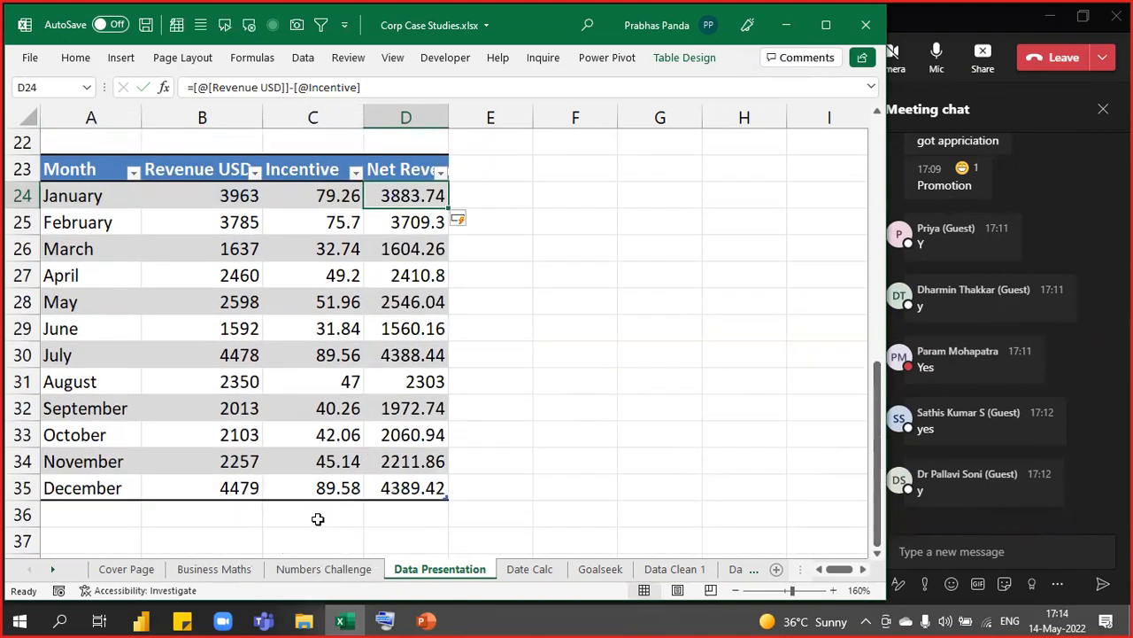
key(ctrl)
key(ctrl)
key(ctrl)
key(ctrl)
key(ctrl)
key(ctrl)
Select a cell inside the revenue table and examine its table design options
click(266, 302)
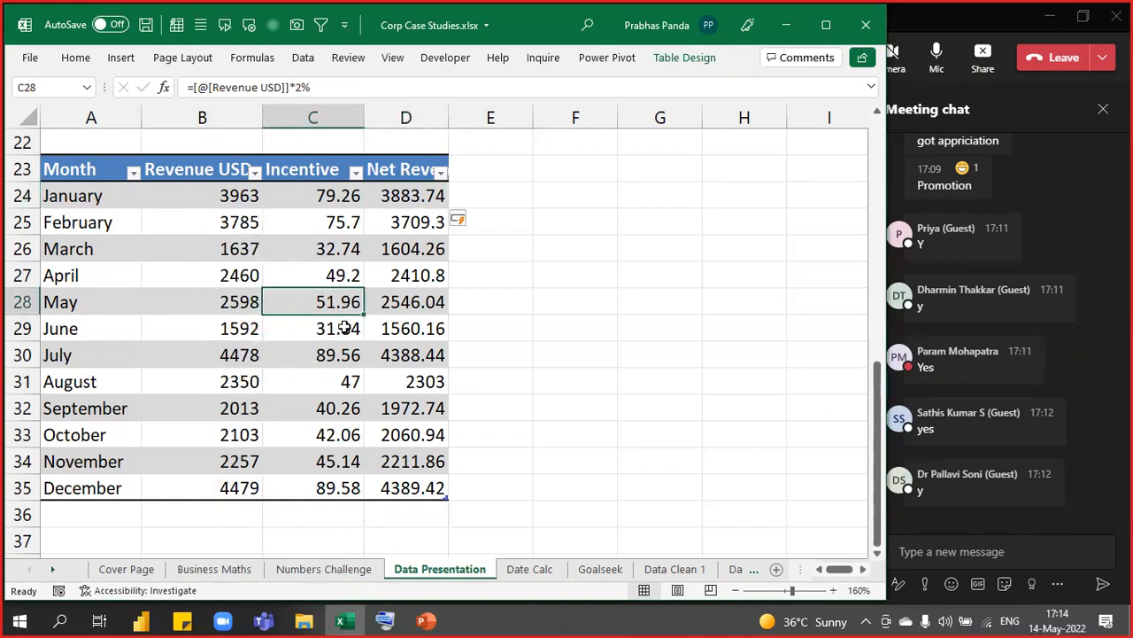
click(687, 58)
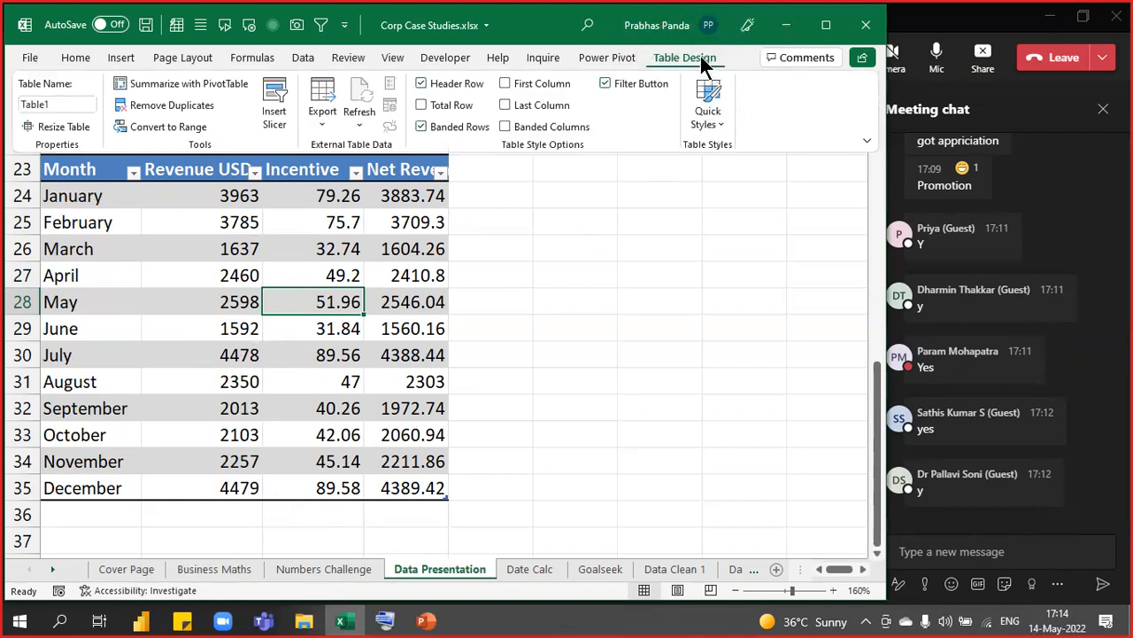
key(ctrl)
key(ctrl)
key(ctrl)
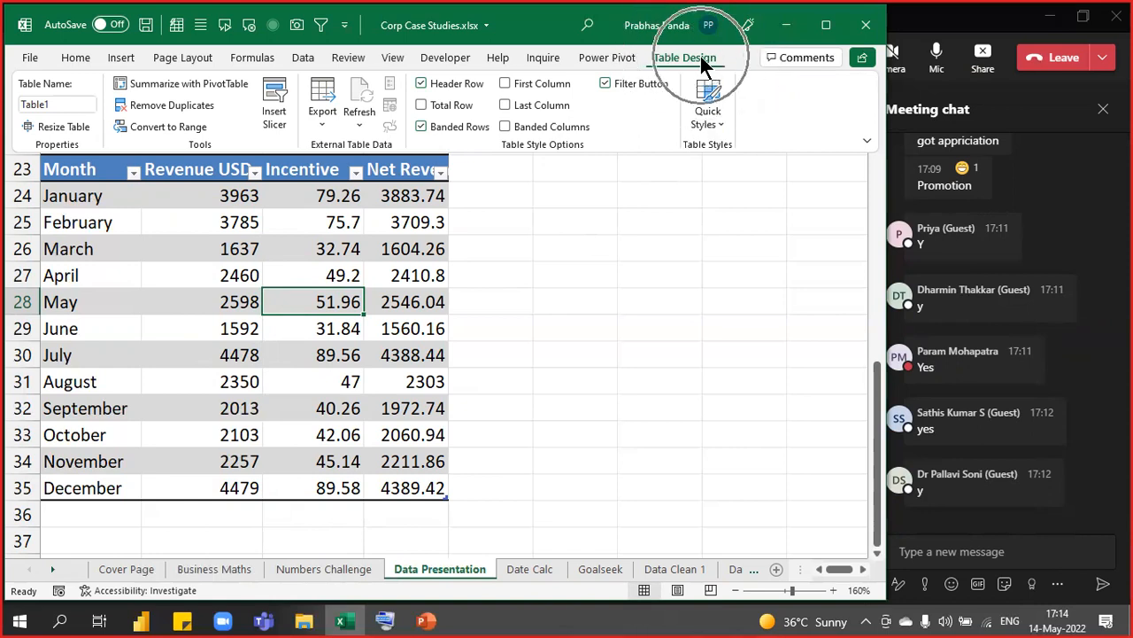
key(ctrl)
key(ctrl)
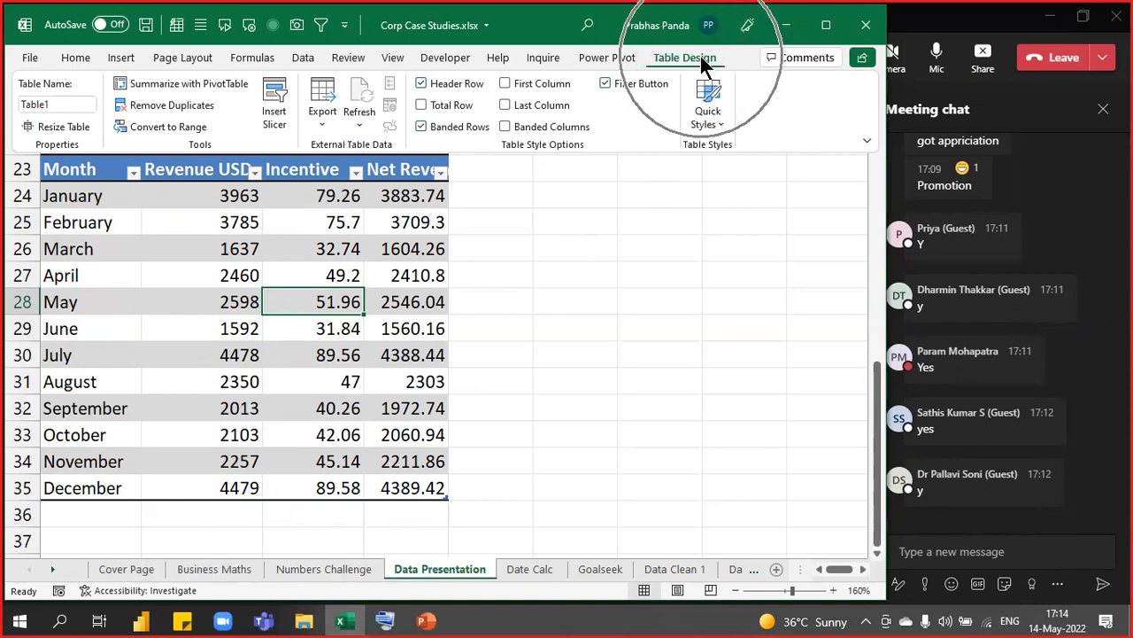
key(ctrl)
key(ctrl)
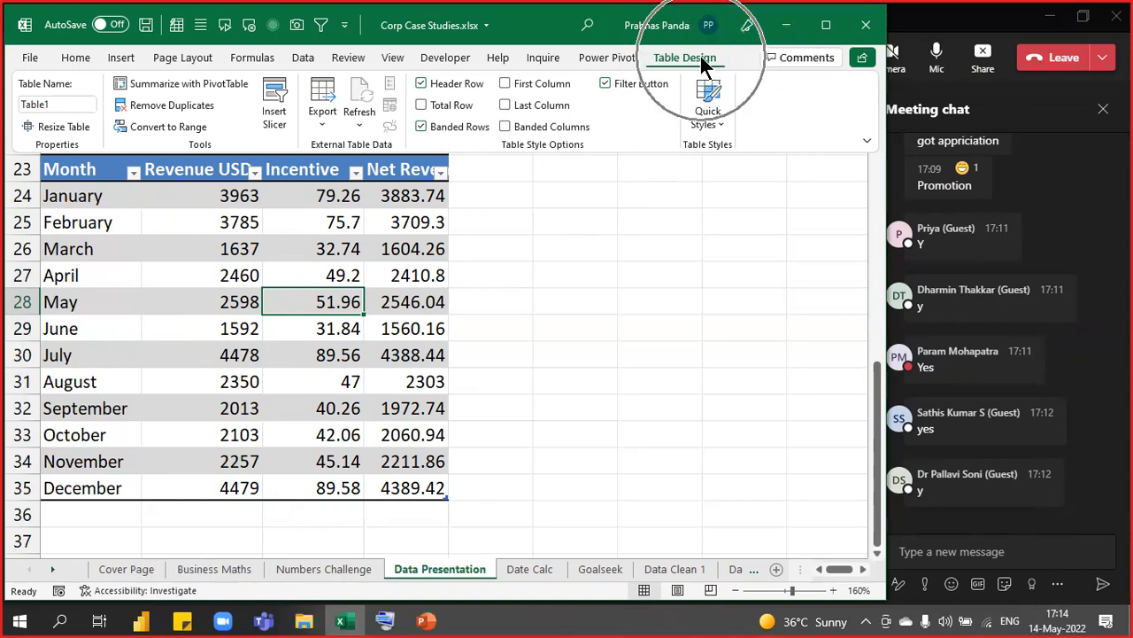
key(ctrl)
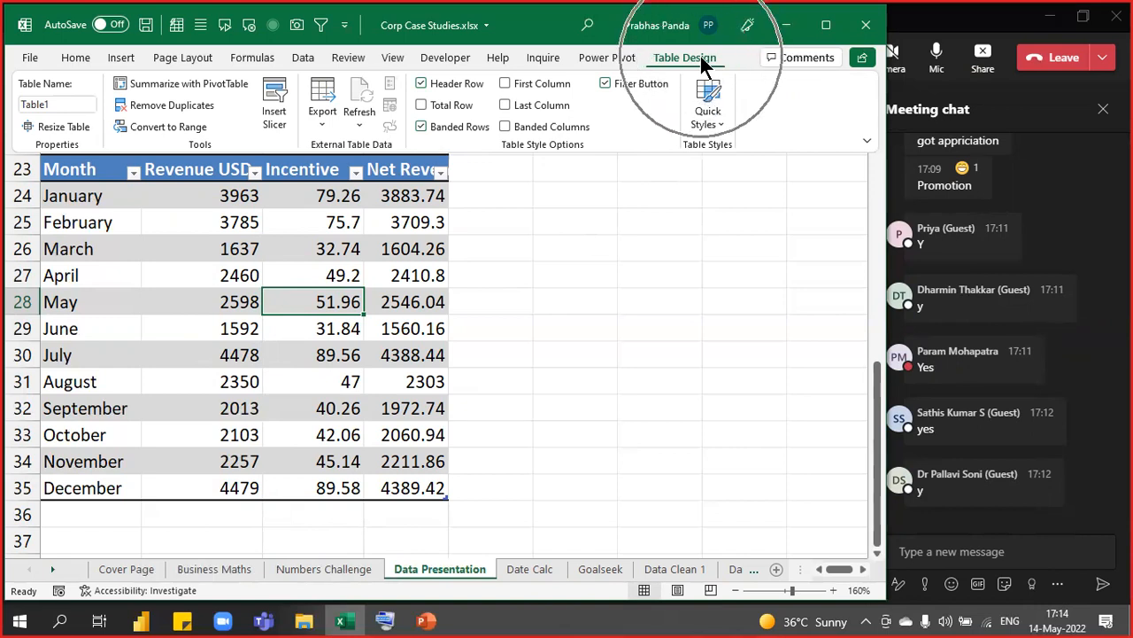
key(ctrl)
key(ctrl)
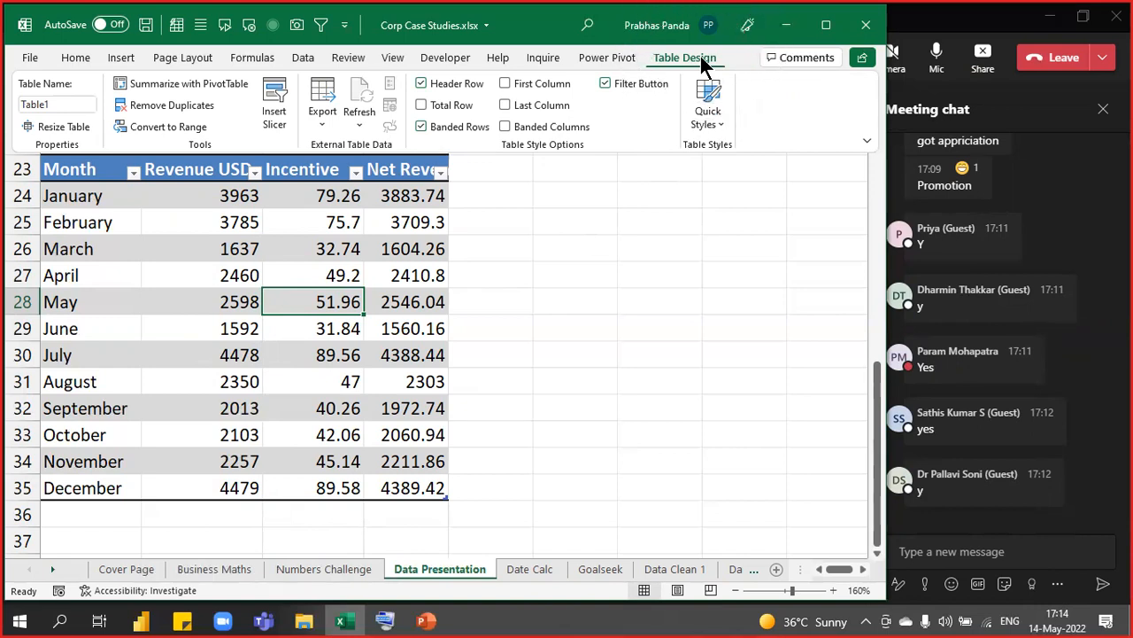
key(ctrl)
key(ctrl)
key(ctrl)
key(ctrl)
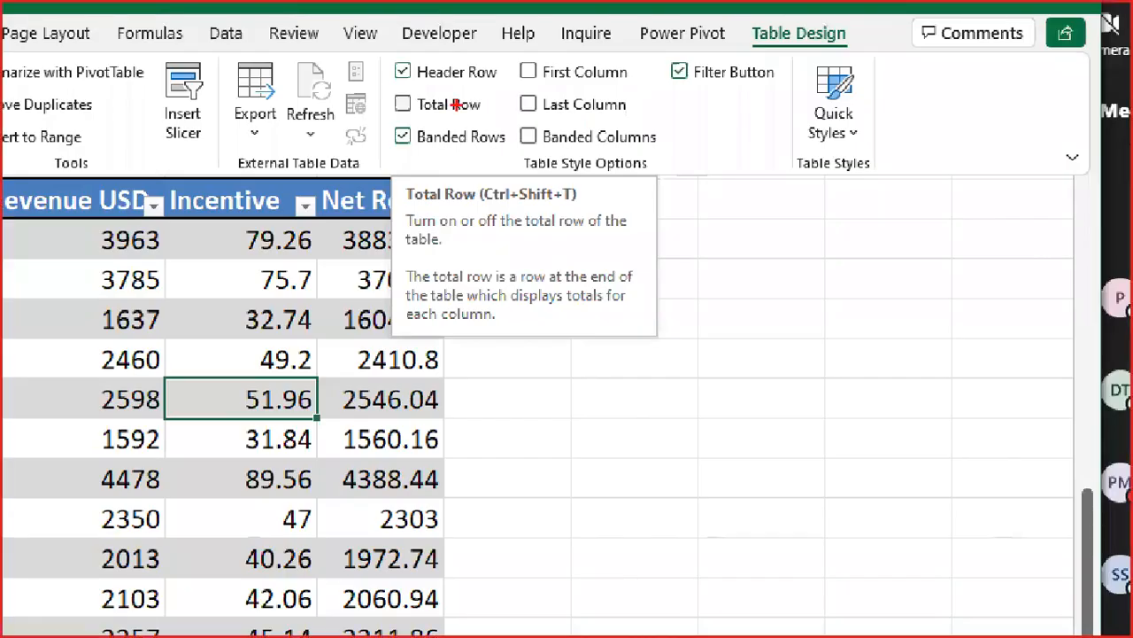
drag(753, 21, 879, 87)
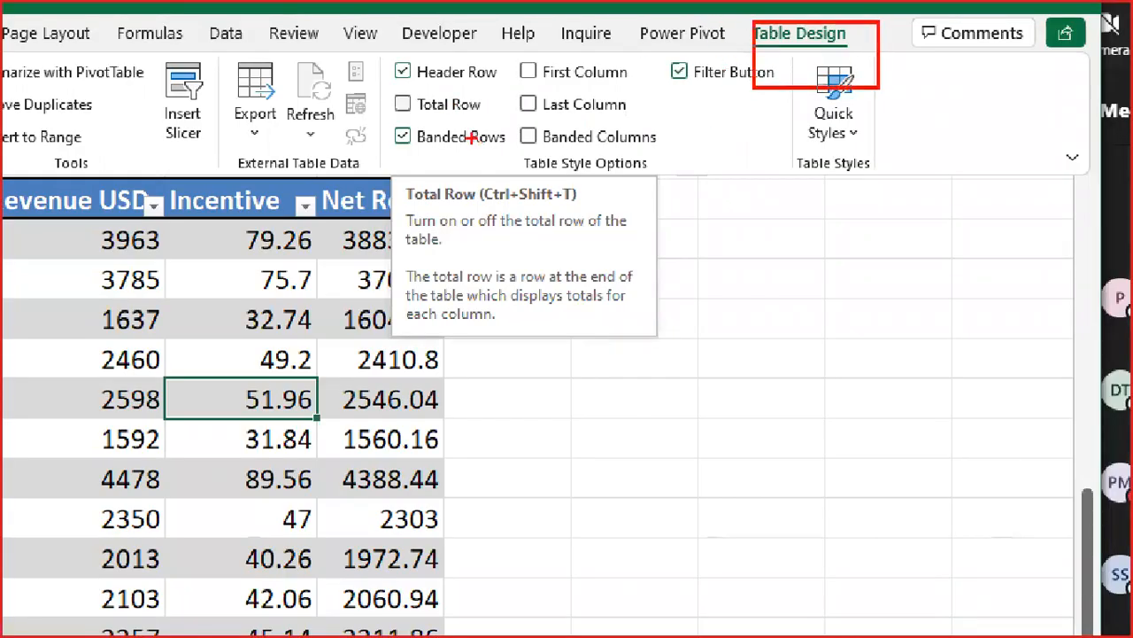
mouse_move(382, 85)
mouse_down()
mouse_move(467, 129)
mouse_move(503, 118)
mouse_up()
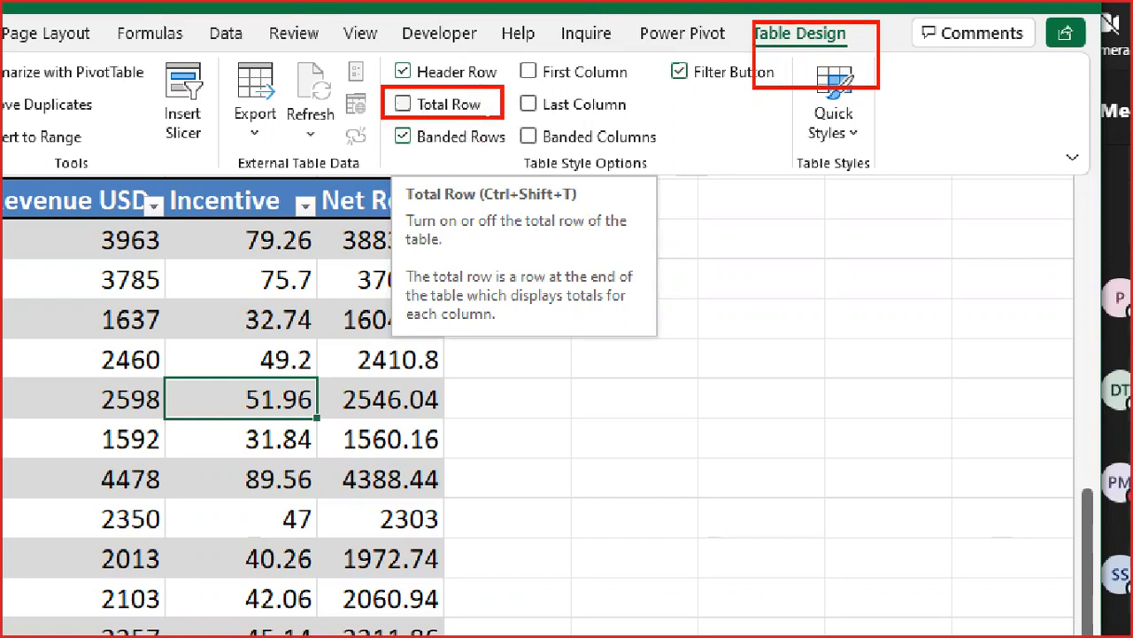
key(Escape)
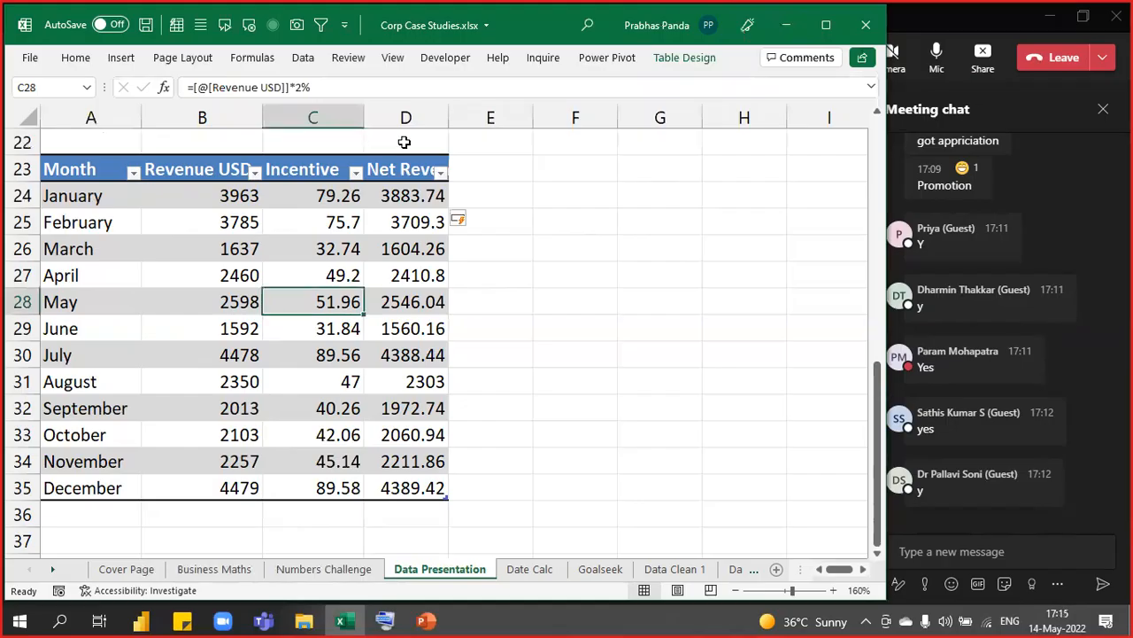
Add a total row to the end of the revenue table
click(674, 60)
click(463, 104)
key(ctrl)
key(ctrl)
key(ctrl)
key(ctrl)
key(ctrl)
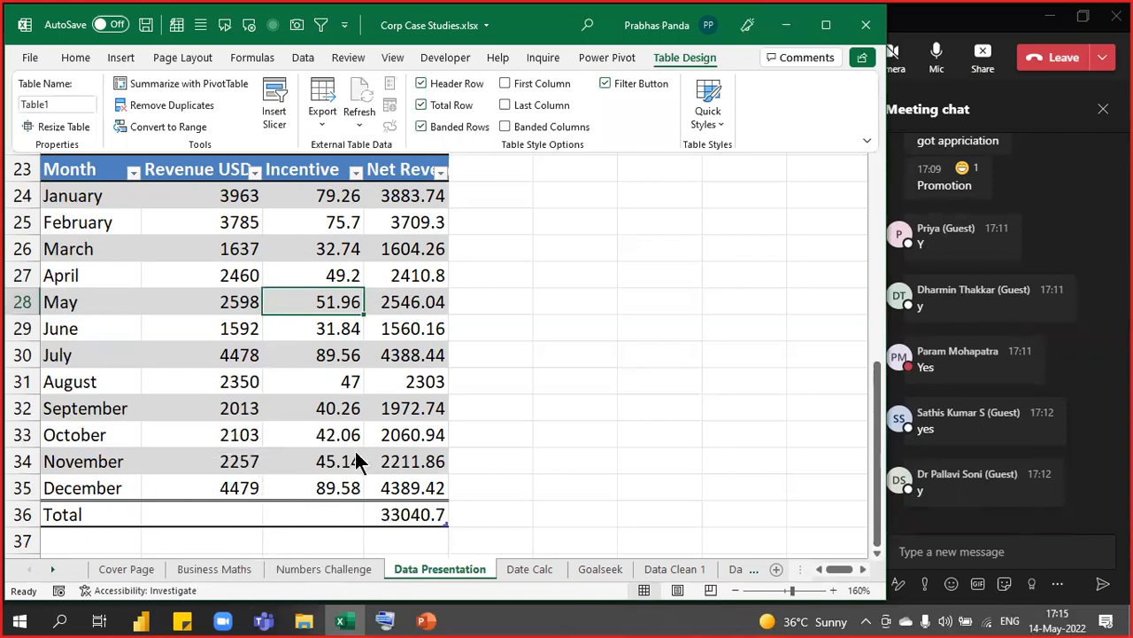
key(ctrl)
key(ctrl)
key(ctrl+F1)
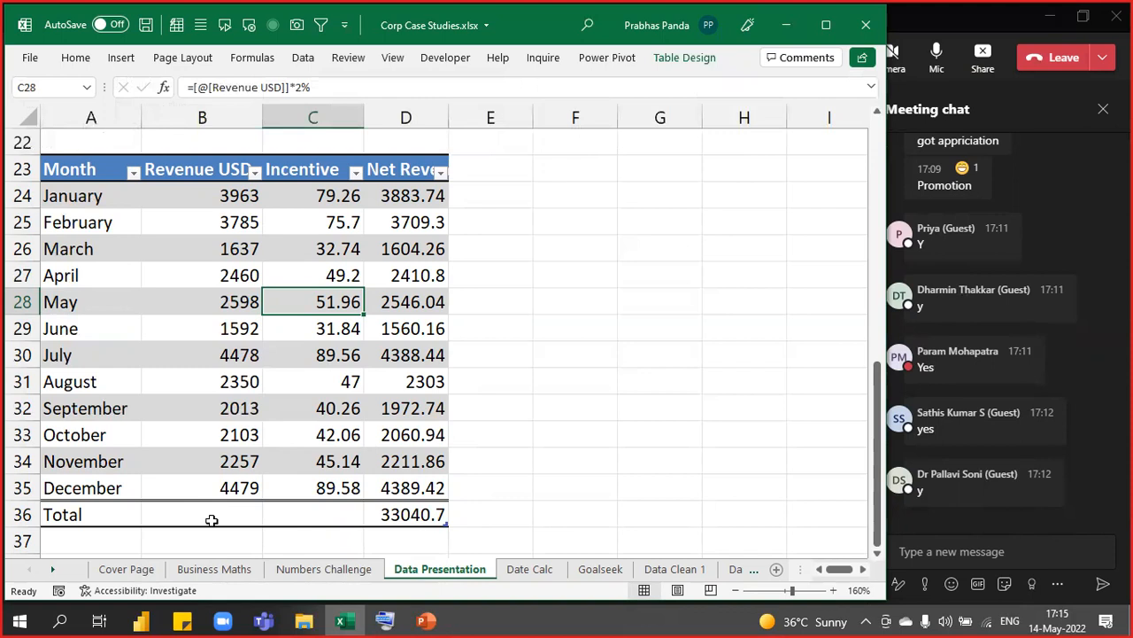
Have the total row calculate the Sum of the Revenue USD column in B36
click(212, 520)
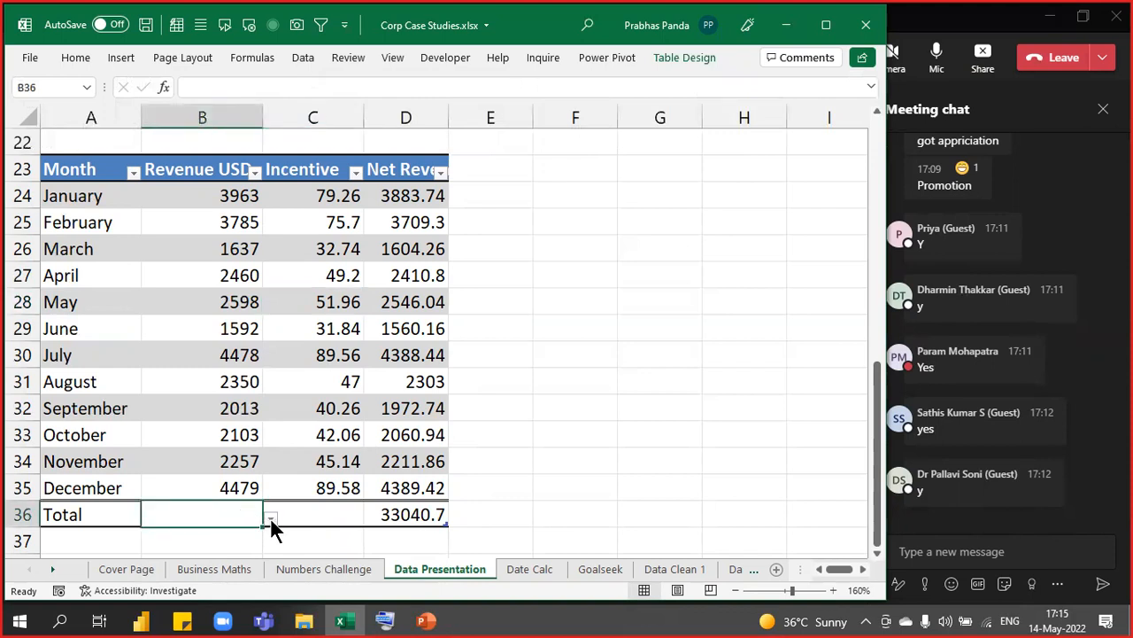
key(ctrl)
key(ctrl)
key(ctrl)
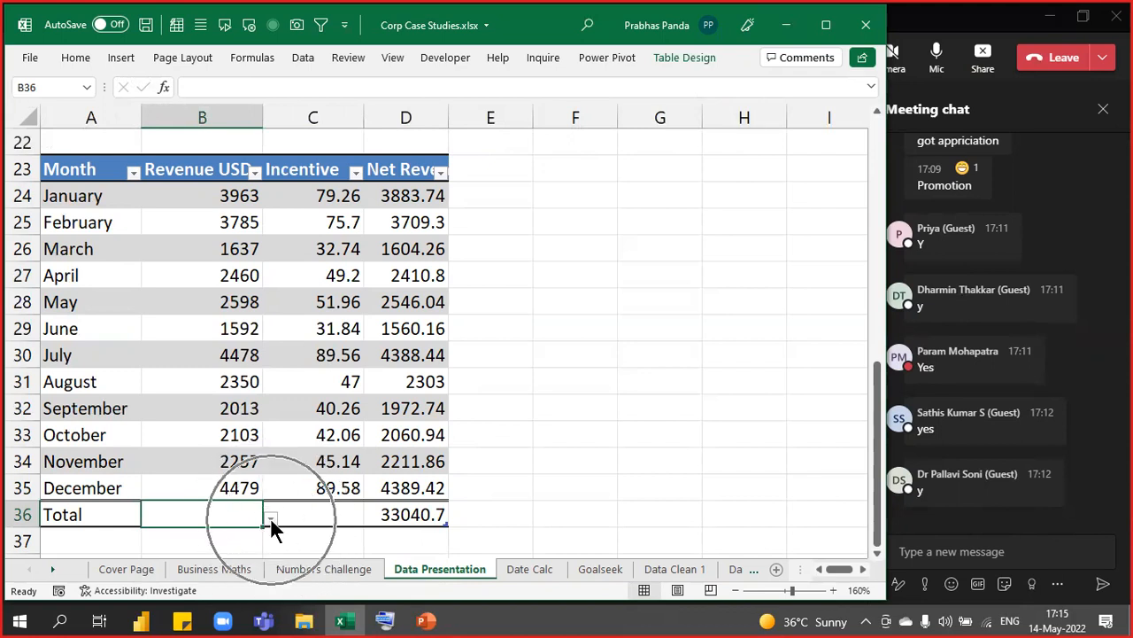
key(ctrl)
click(272, 521)
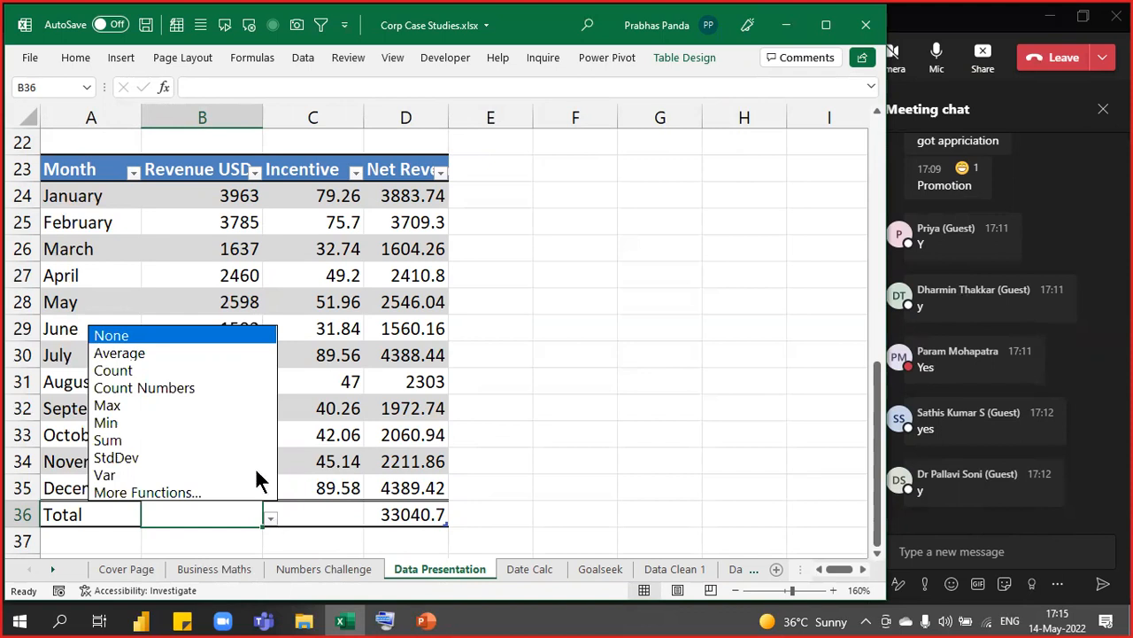
click(212, 439)
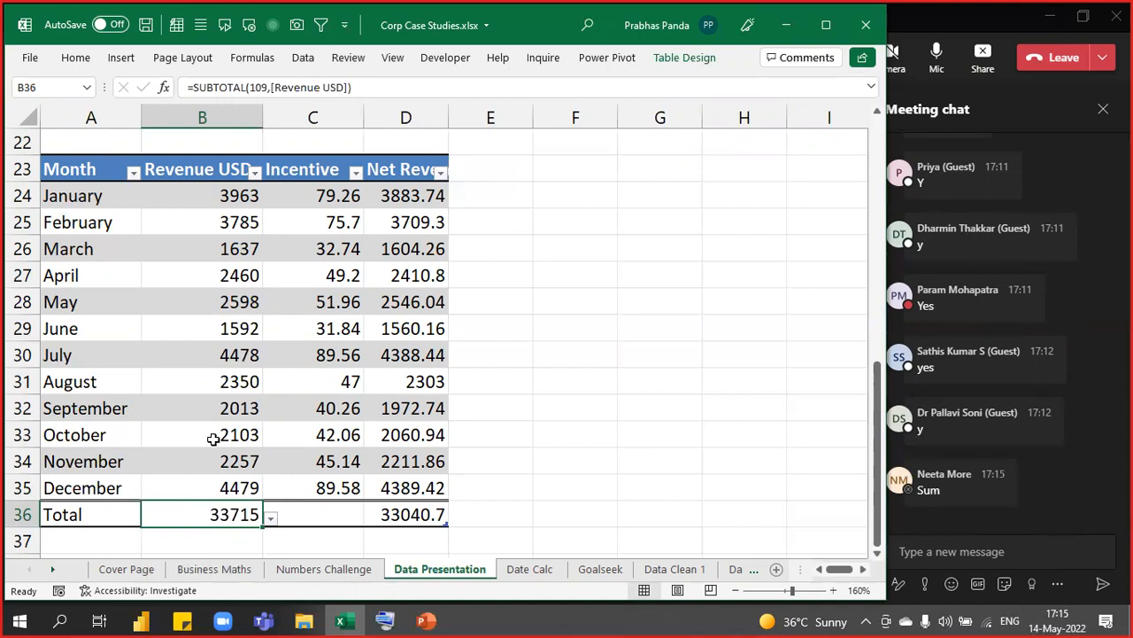
Hide the filter buttons in the revenue table's header row
click(682, 59)
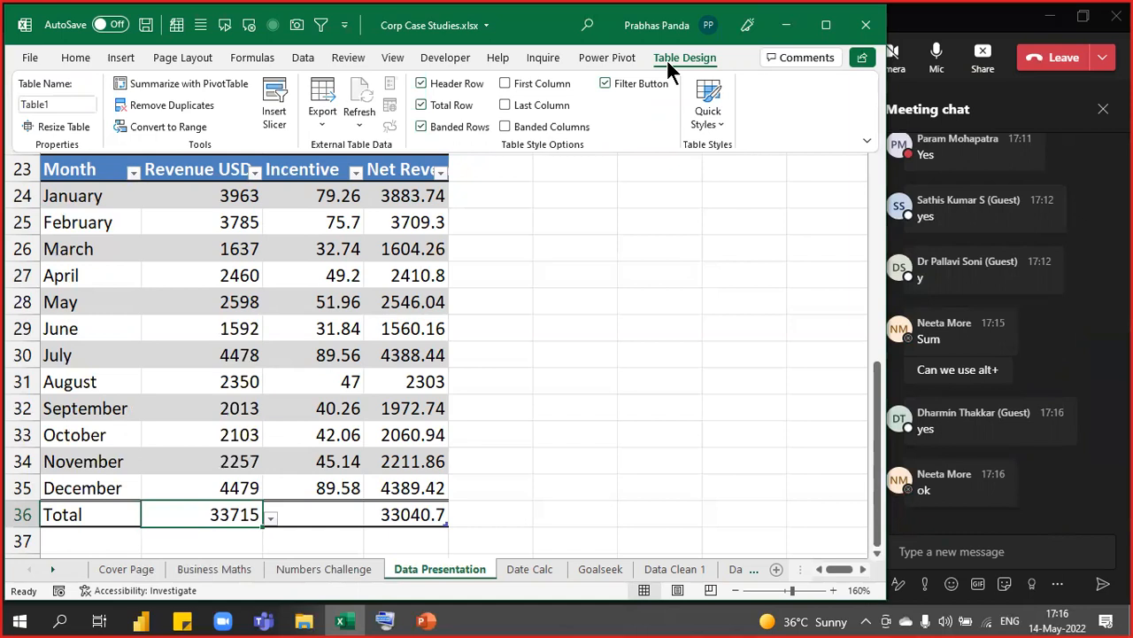
key(Escape)
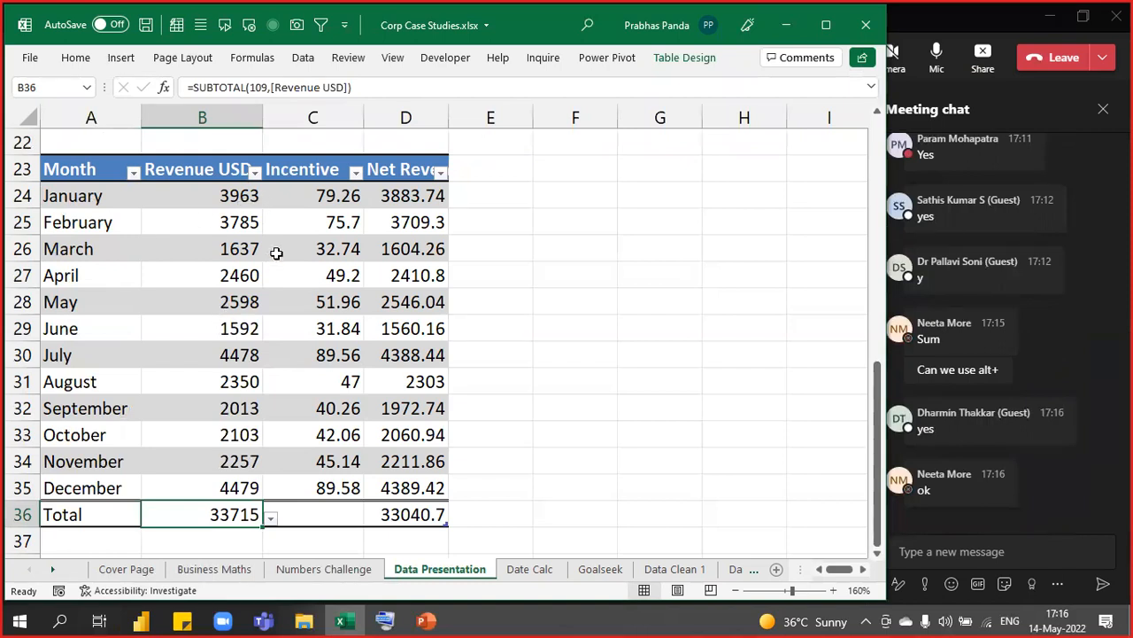
click(230, 226)
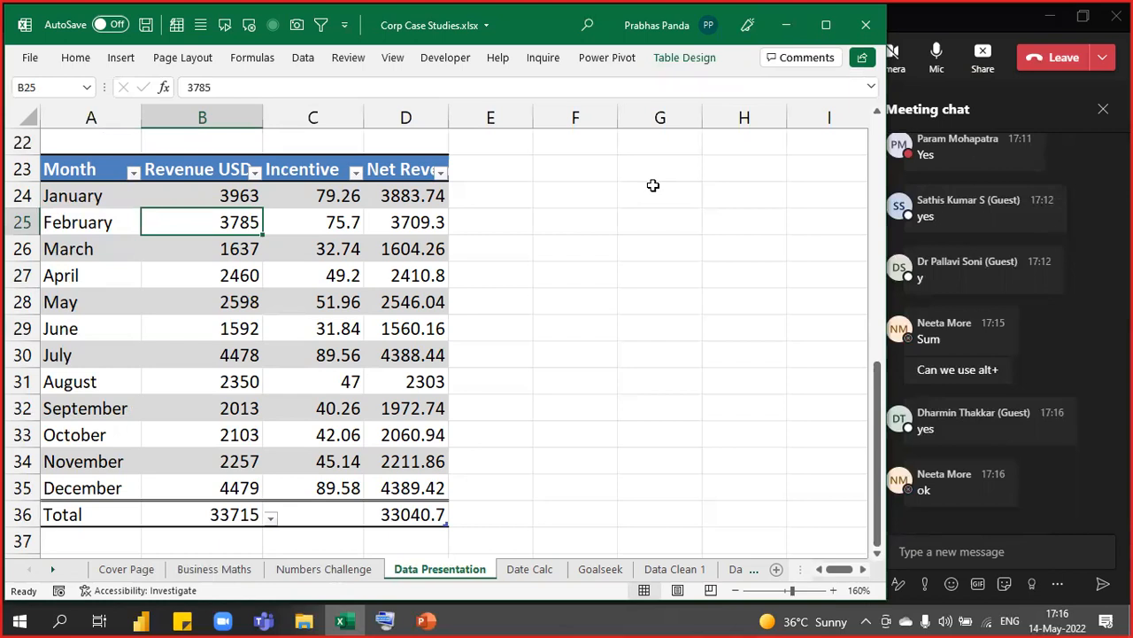
click(222, 203)
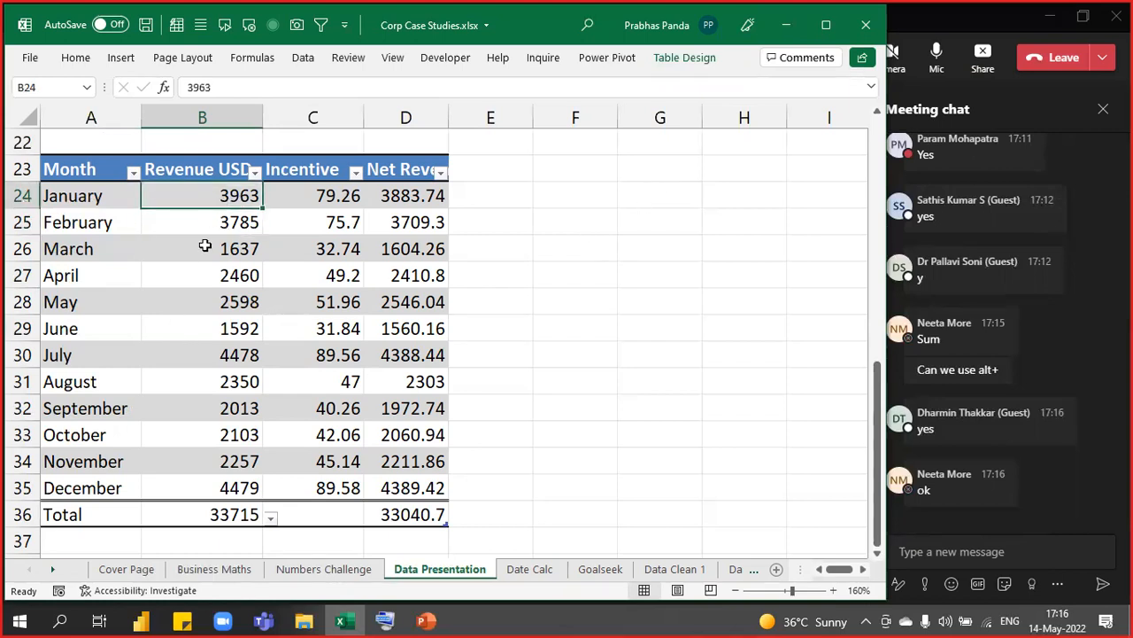
click(198, 170)
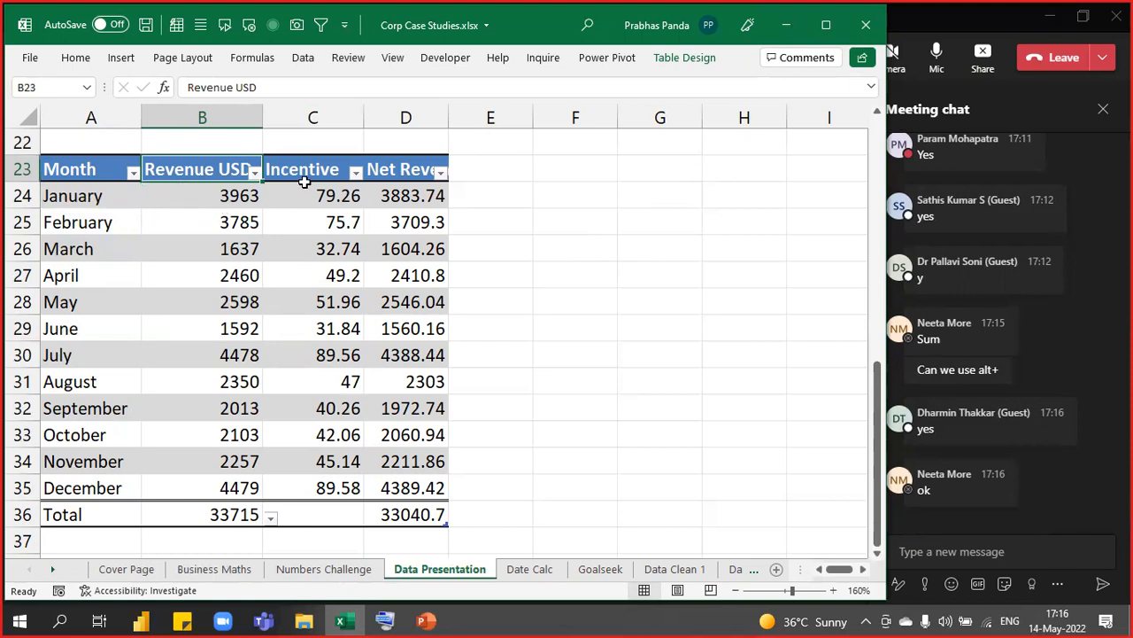
click(686, 58)
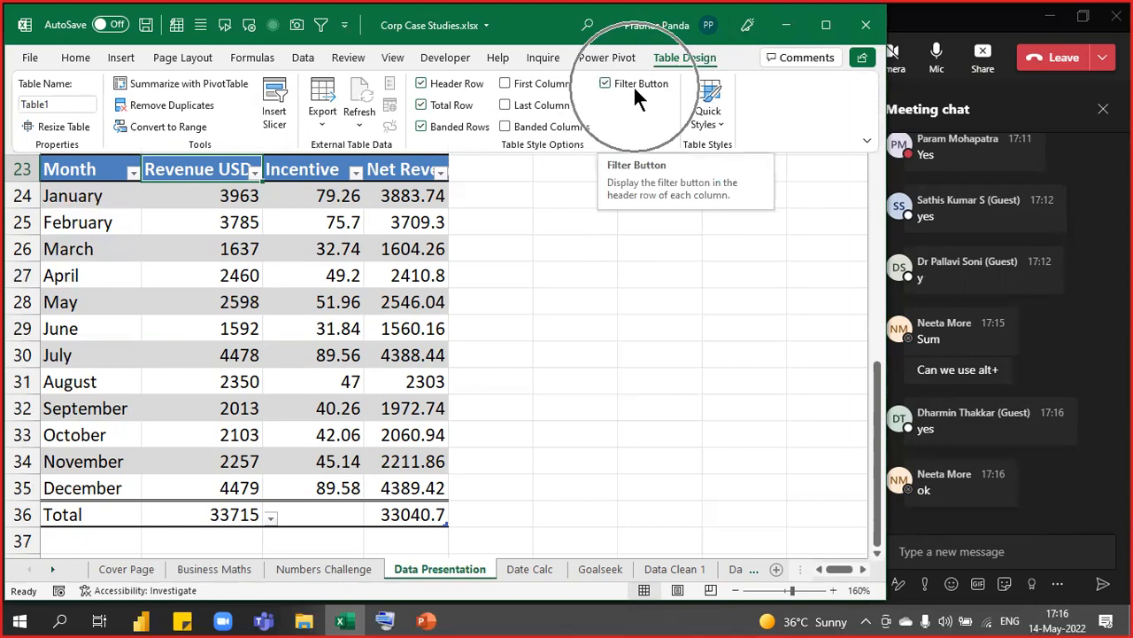
key(ctrl)
key(ctrl)
key(ctrl)
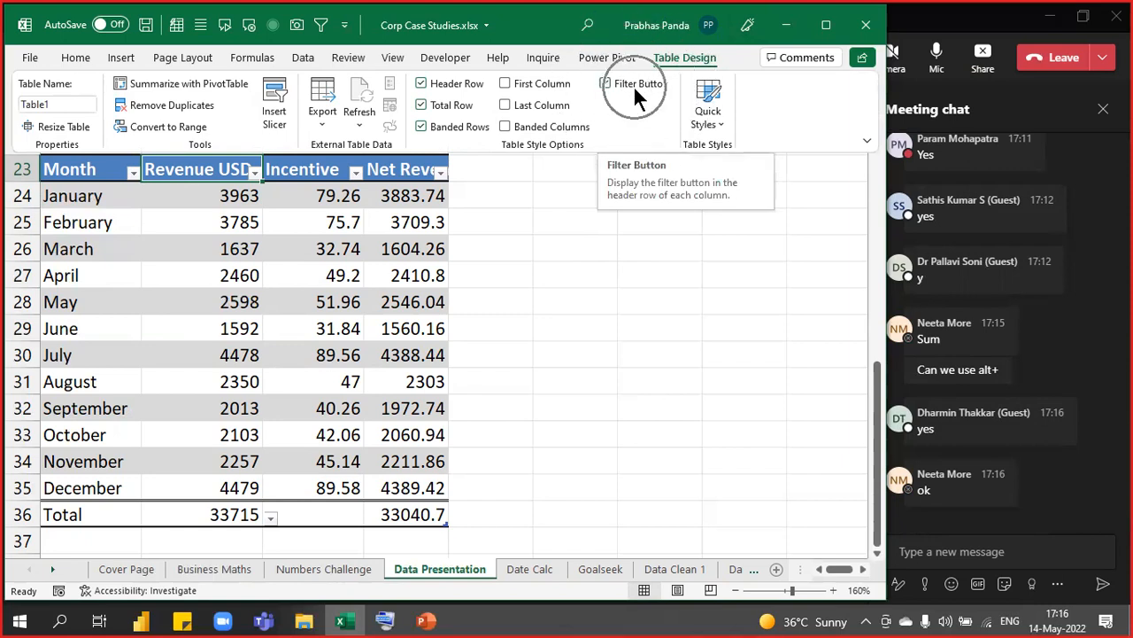
click(635, 89)
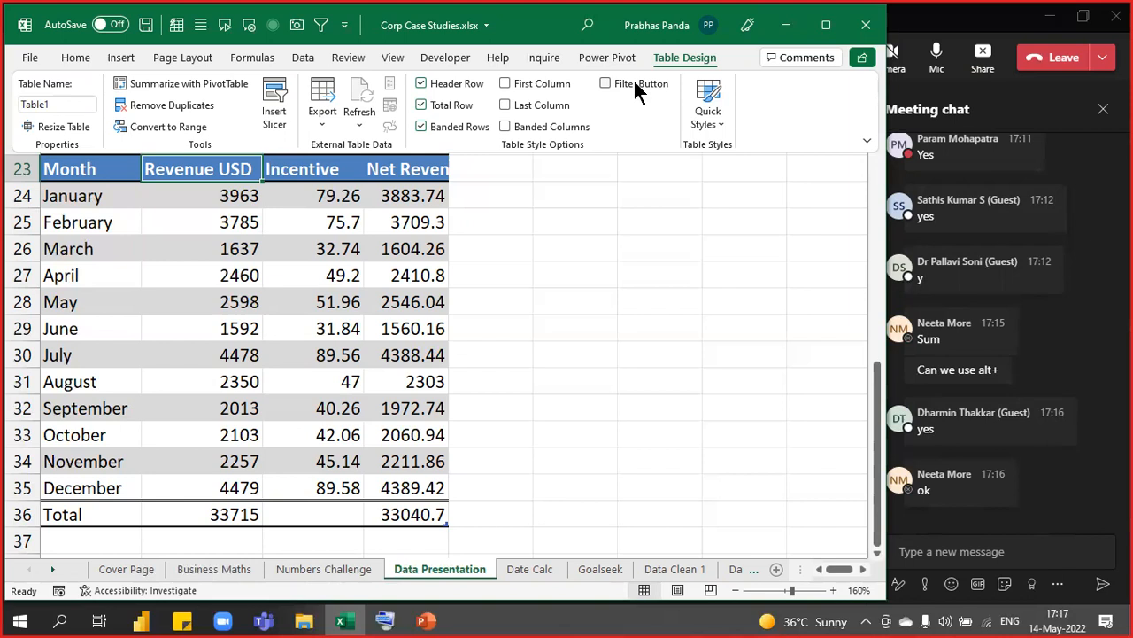
key(Escape)
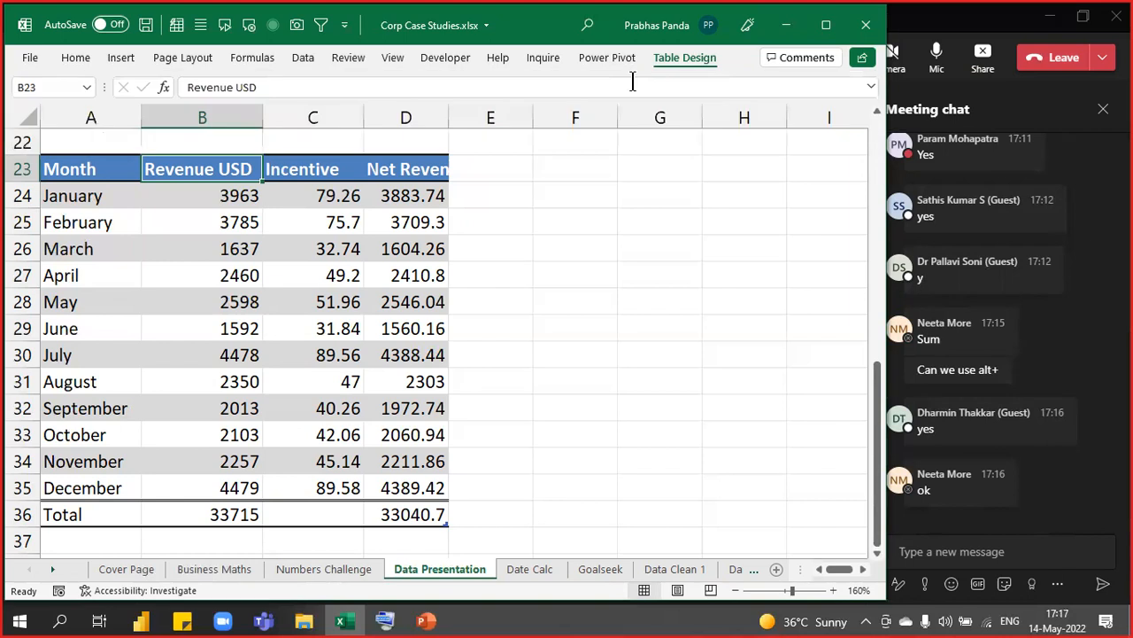
Apply all borders to the whole revenue table, A23:D36, including its header and total rows
click(244, 258)
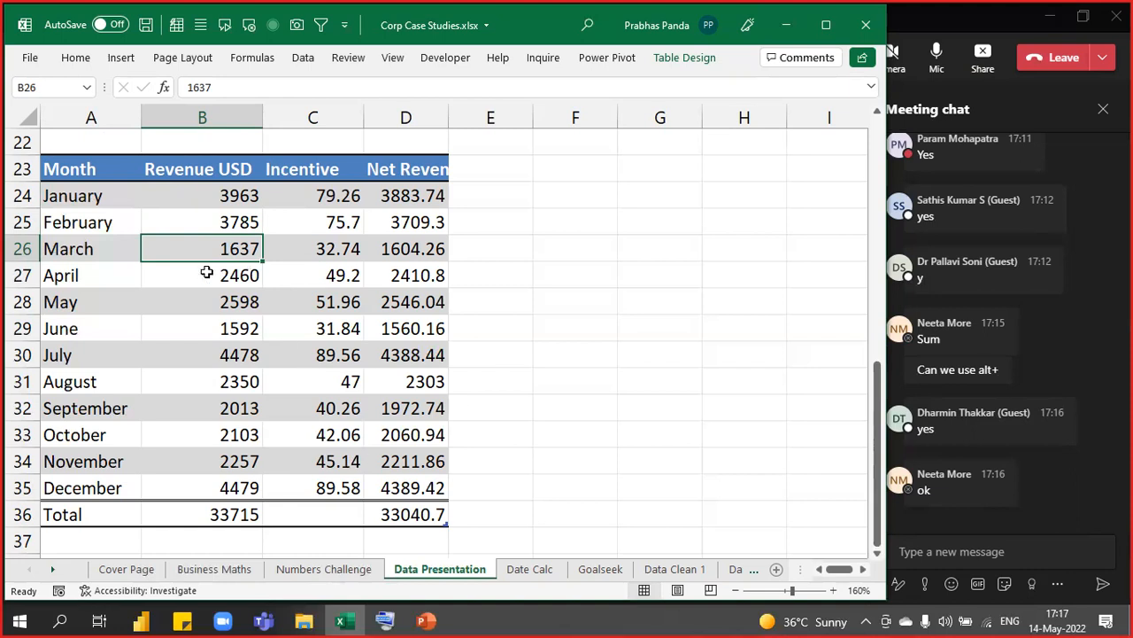
click(99, 167)
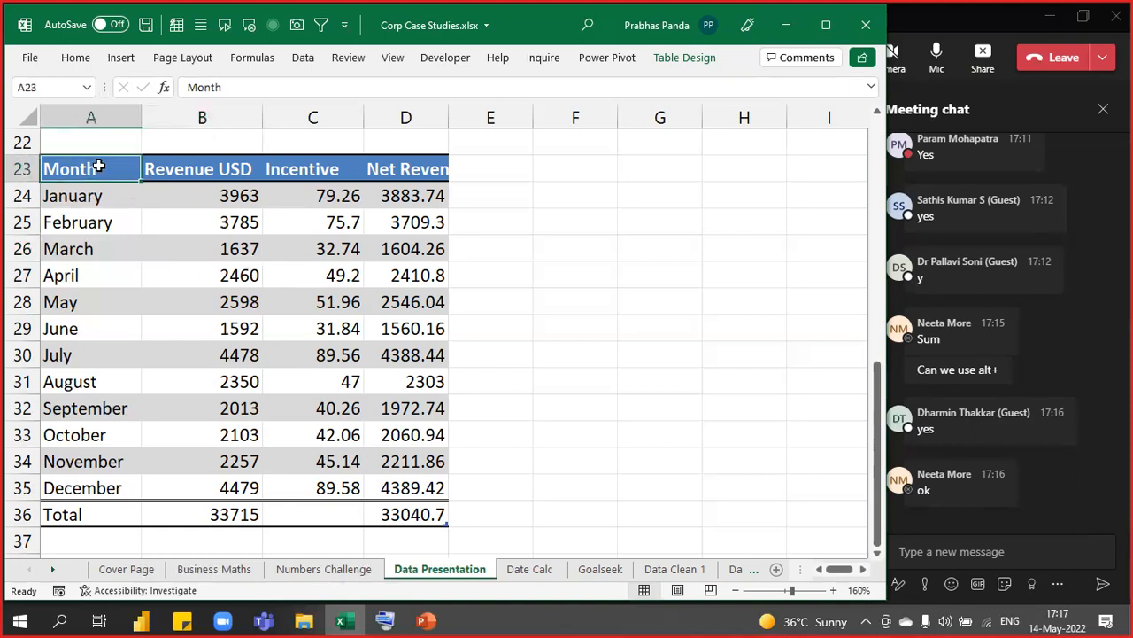
key(ctrl+a)
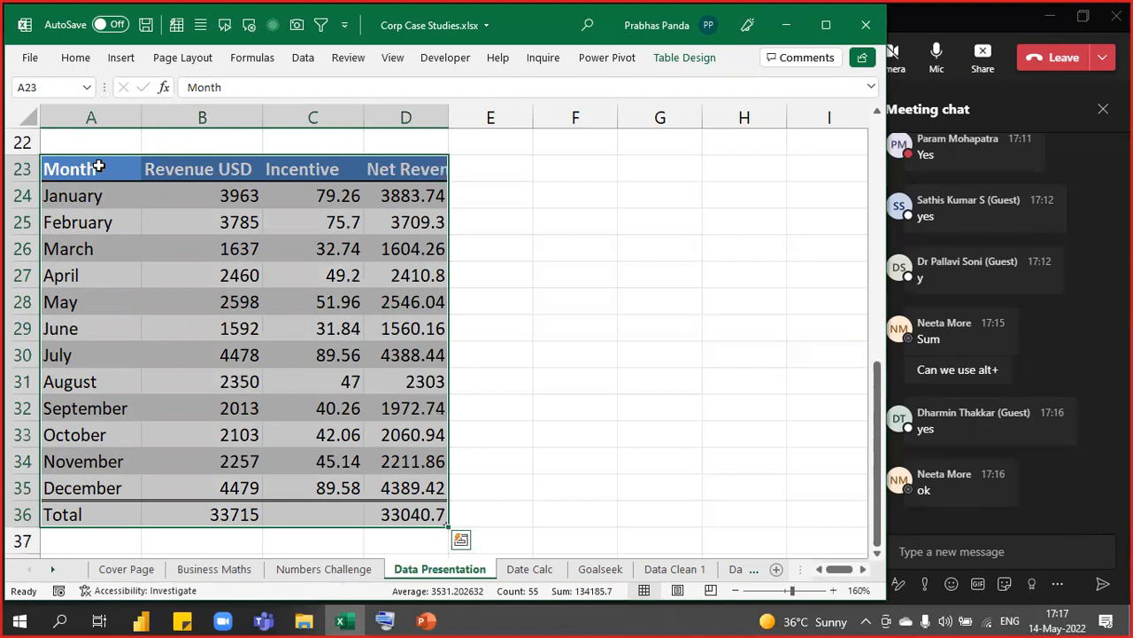
key(alt)
key(h)
key(b)
key(a)
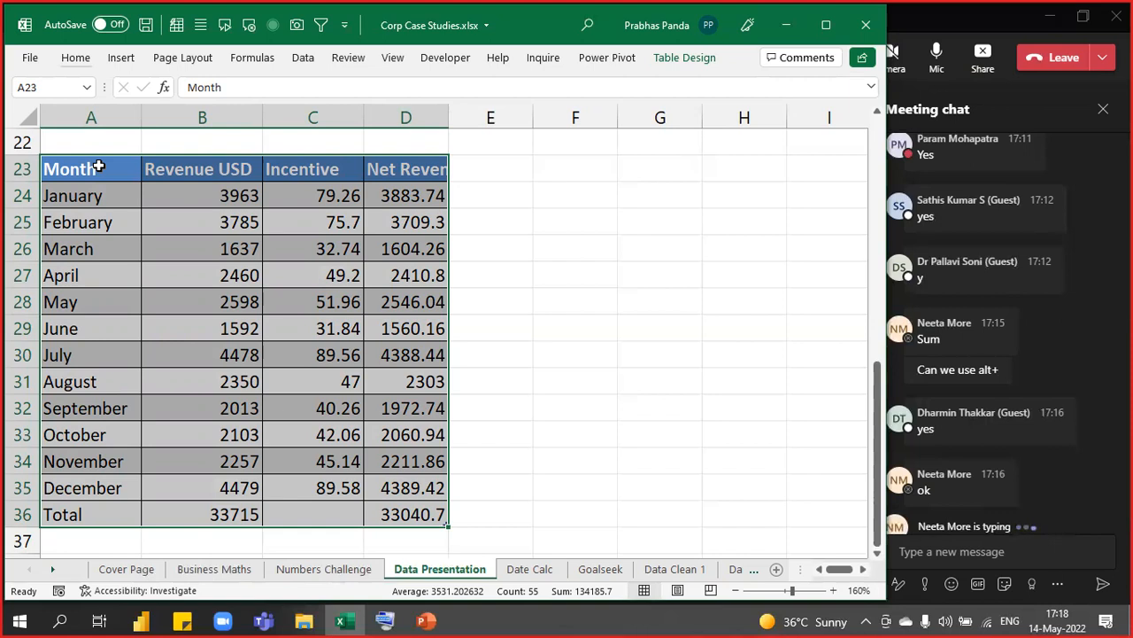
Centre the contents of the Revenue USD, Incentive and Net Revenue columns, B23:D36
click(98, 167)
key(ctrl+shift+Down)
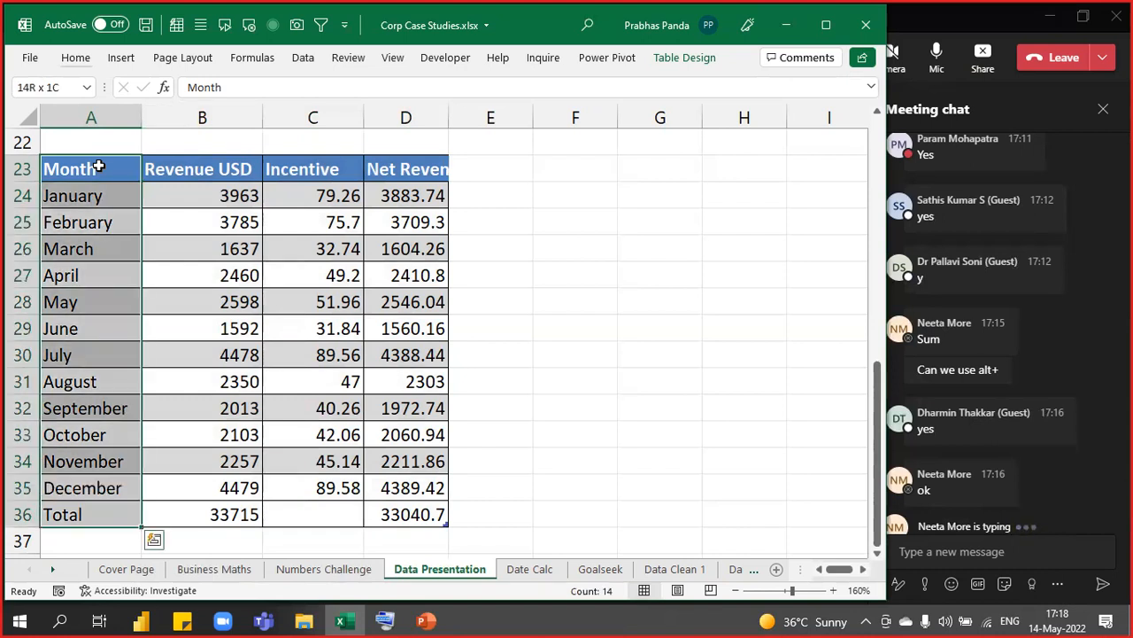
key(Right)
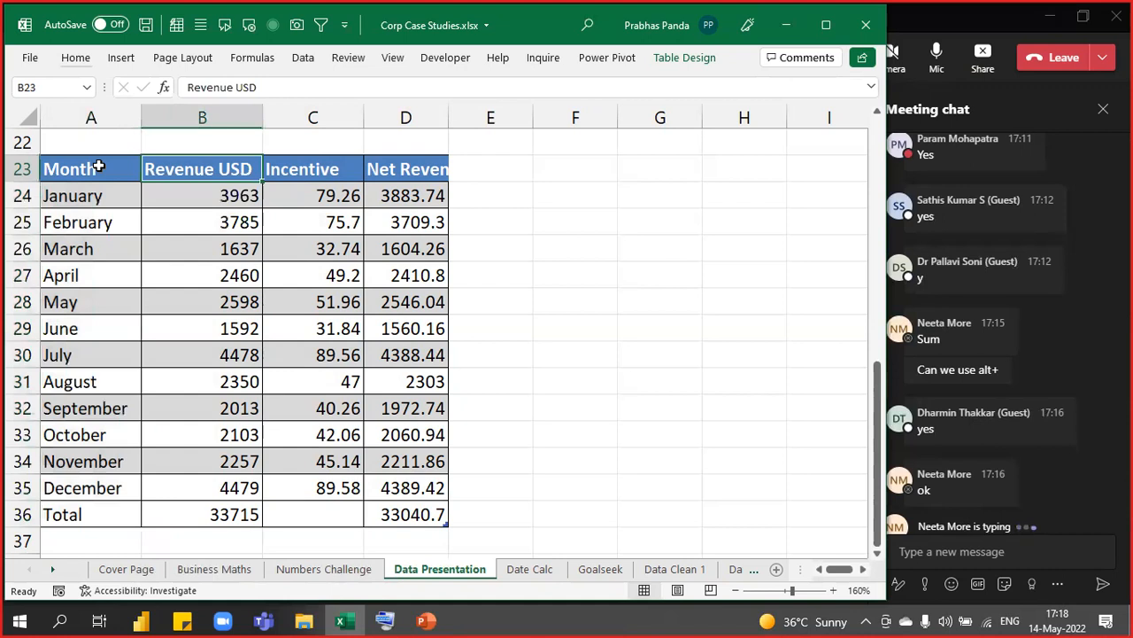
key(ctrl+shift+Right)
key(ctrl+shift+Down)
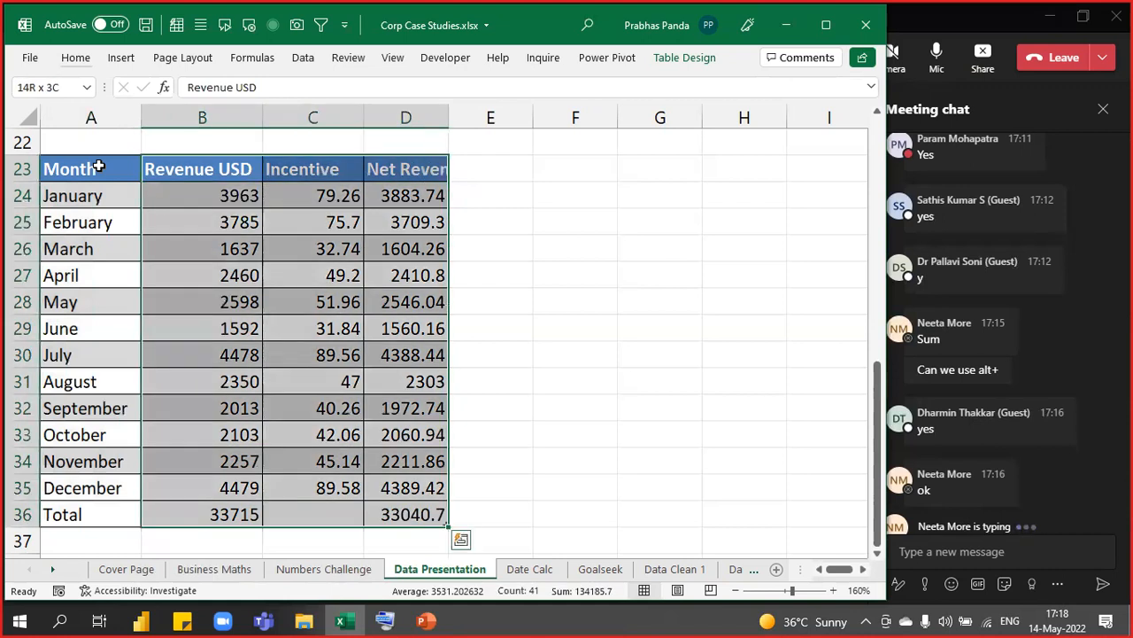
key(alt+h)
key(a)
key(c)
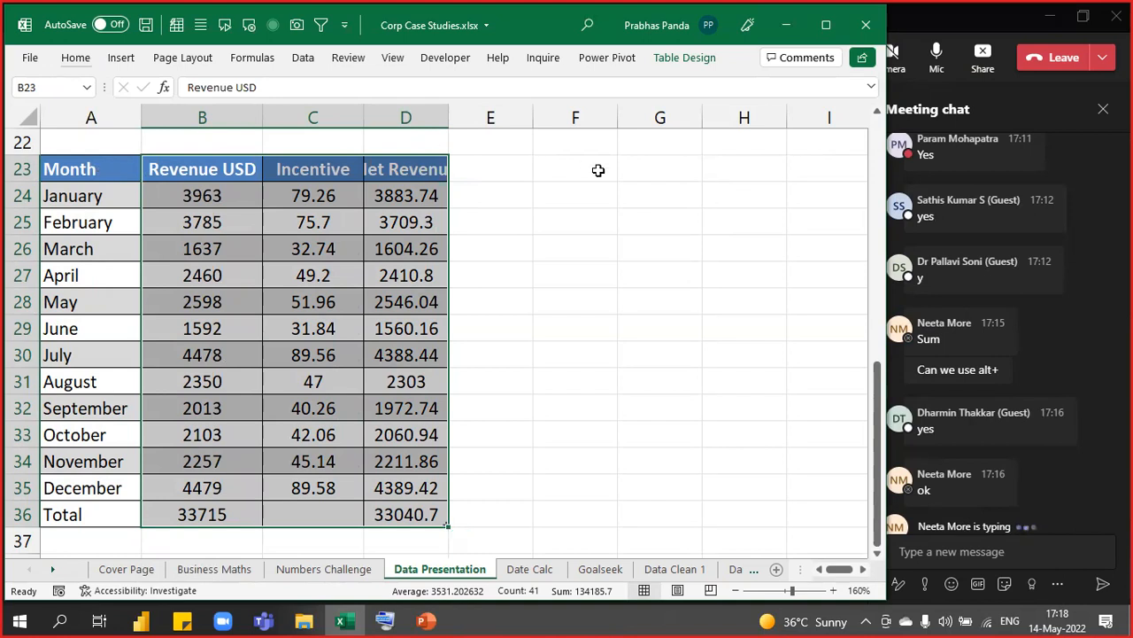
Review the earlier meeting chat notes on shortcuts for all borders and centre alignment
scroll(980, 389, up, 5)
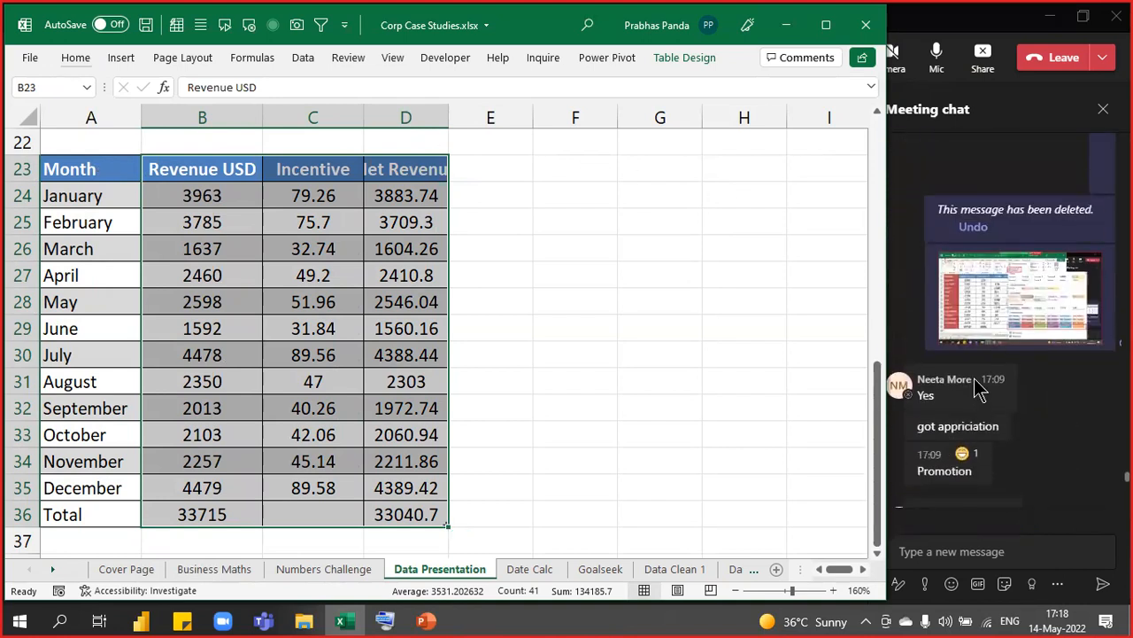
scroll(979, 390, up, 5)
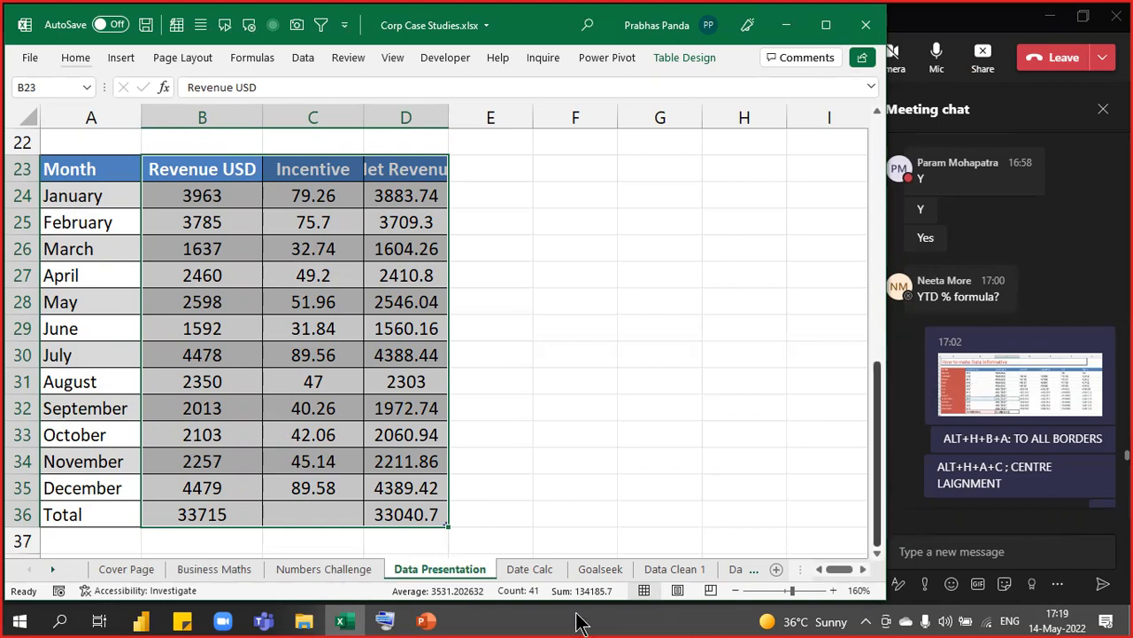
scroll(1064, 292, down, 3)
scroll(1064, 292, down, 5)
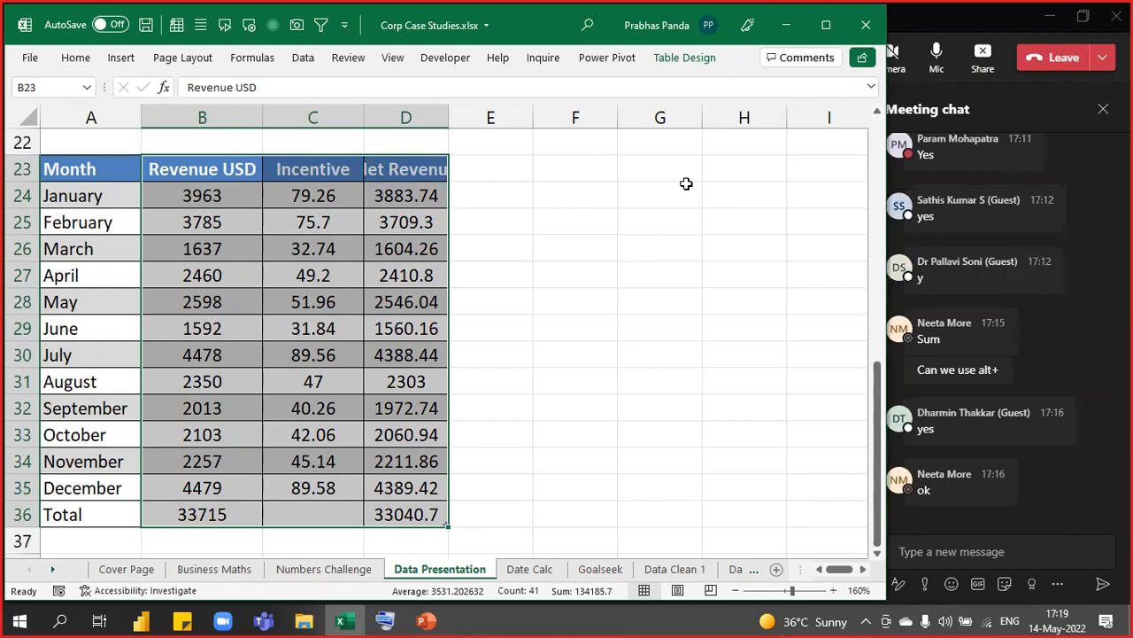
Show the filter buttons in the table's header row again
click(679, 53)
click(606, 84)
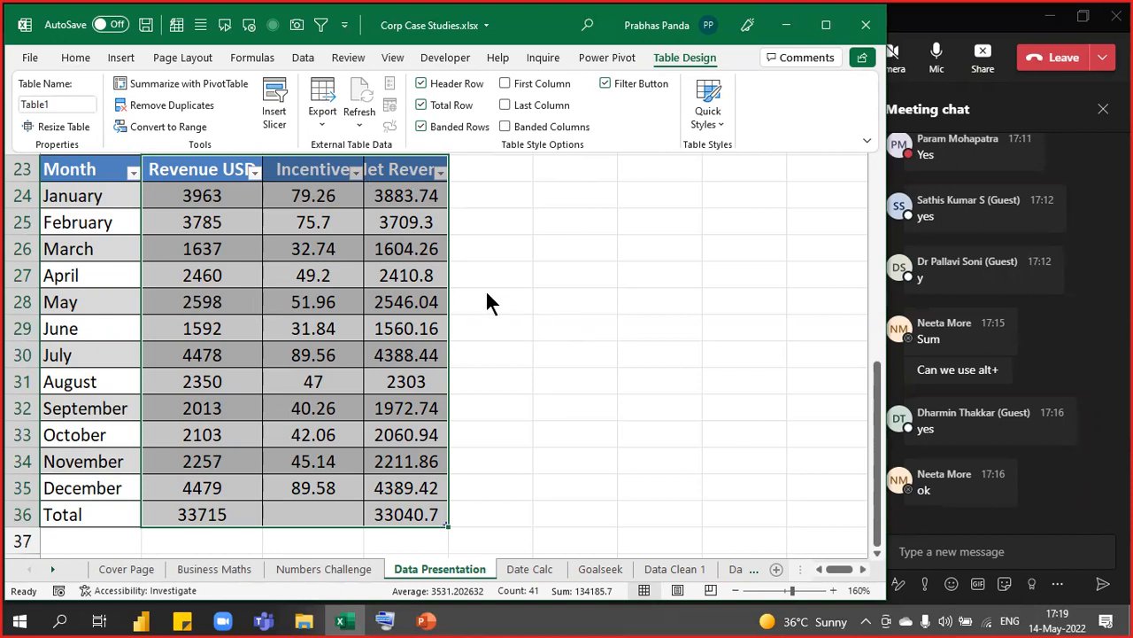
key(Escape)
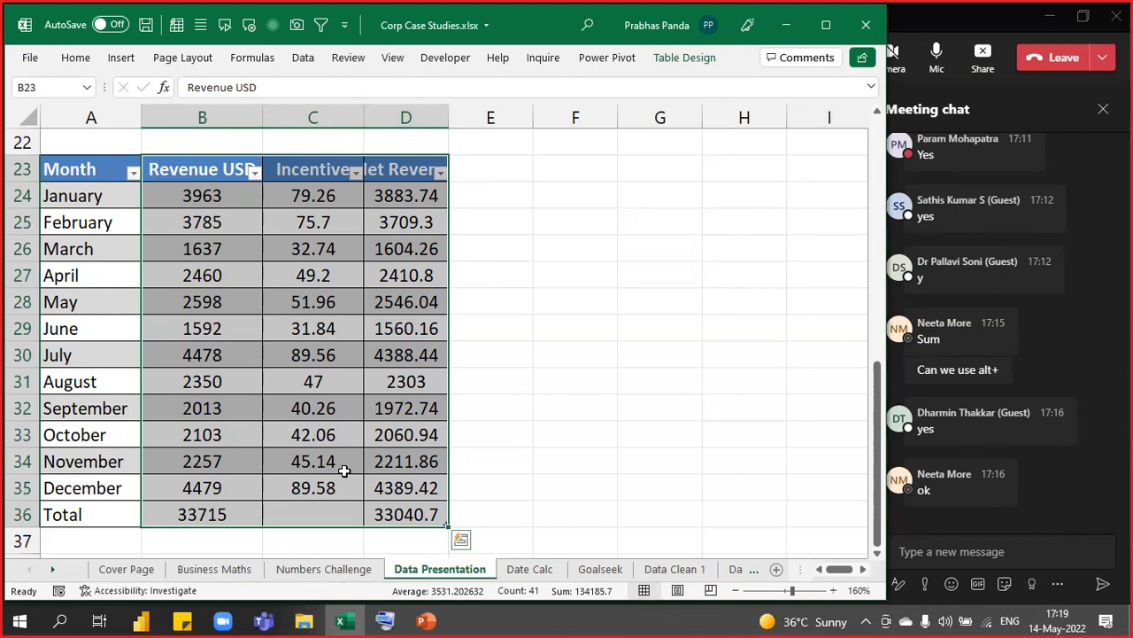
Autofit the widths of columns B to D to the selected table contents
key(alt)
key(o)
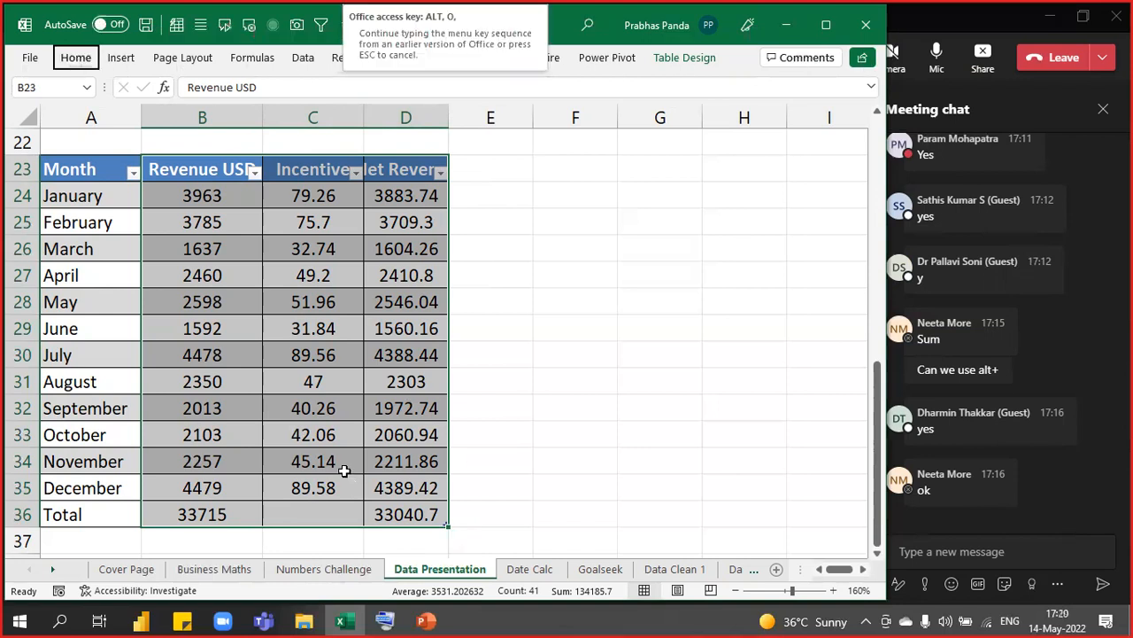
key(c)
key(a)
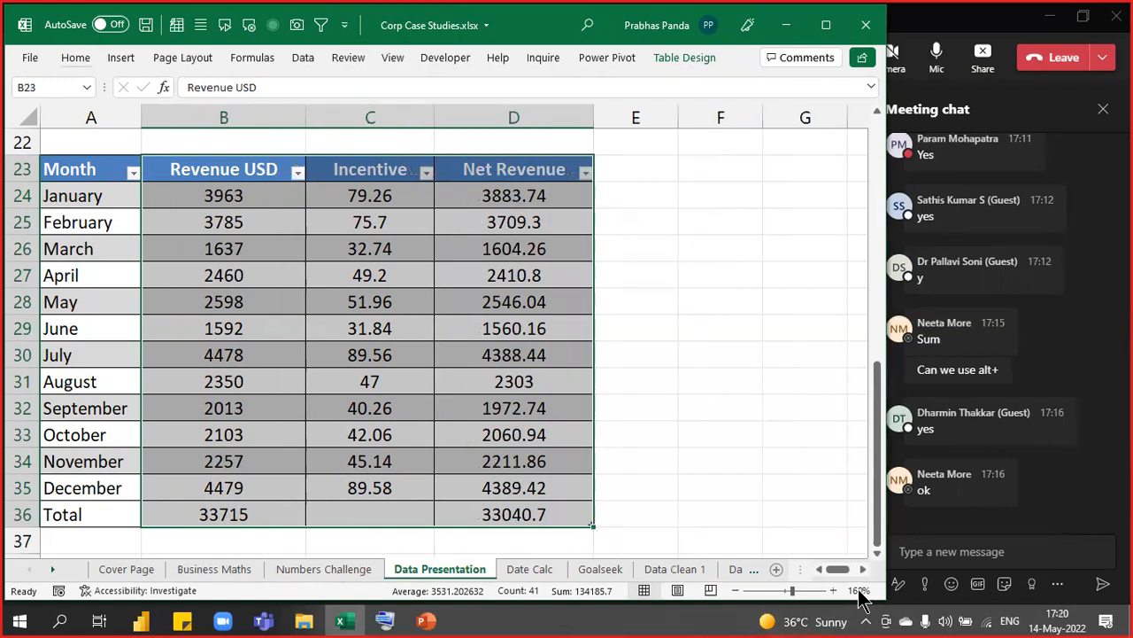
Post the message "ALT+O+C+A : AUTOFIT OF COLUMN WIDTH" in the Teams meeting chat
click(918, 546)
text(ALT+O+C+A : AUTOFIT OF COLUMN WIDTH)
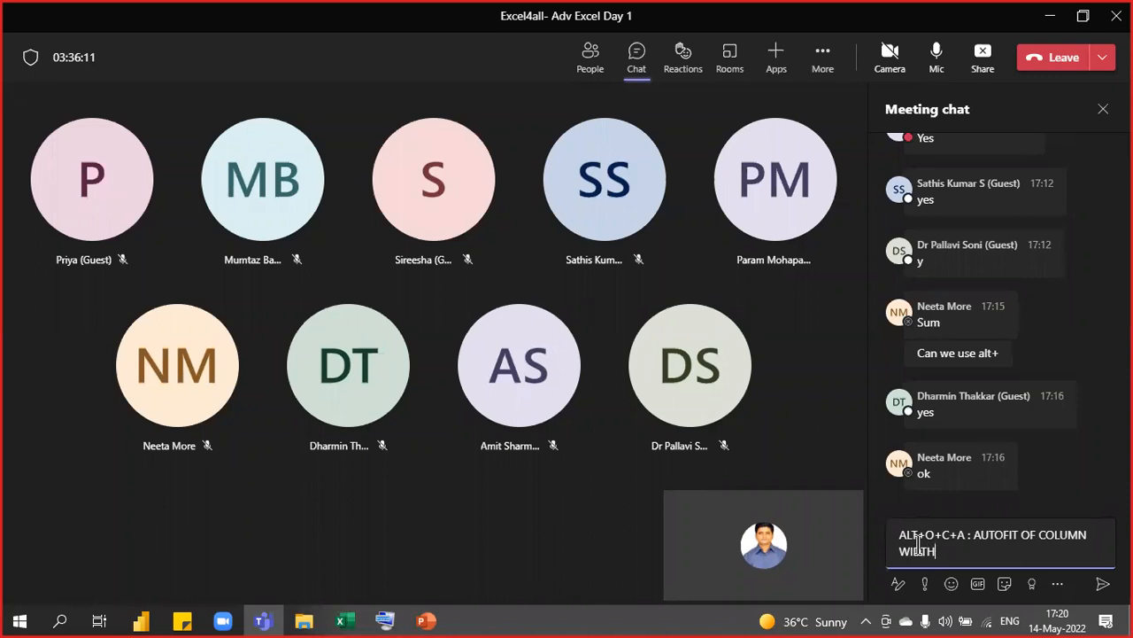
key(Return)
Switch to Excel and apply AutoFit Column Width to the selected table columns B to D
key(alt+Tab)
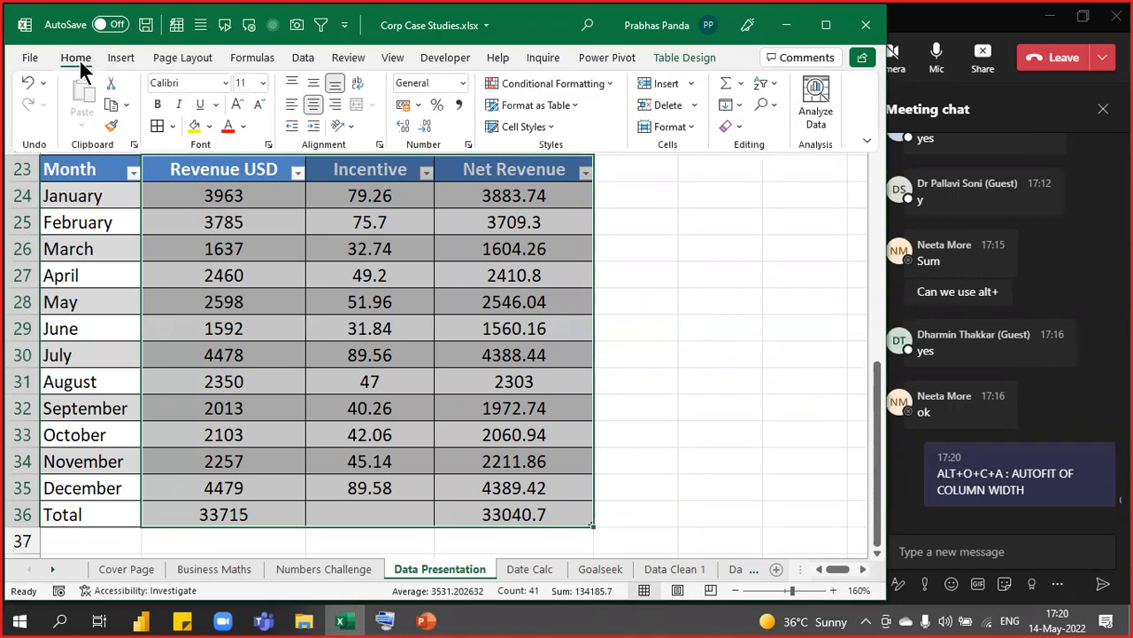
click(679, 129)
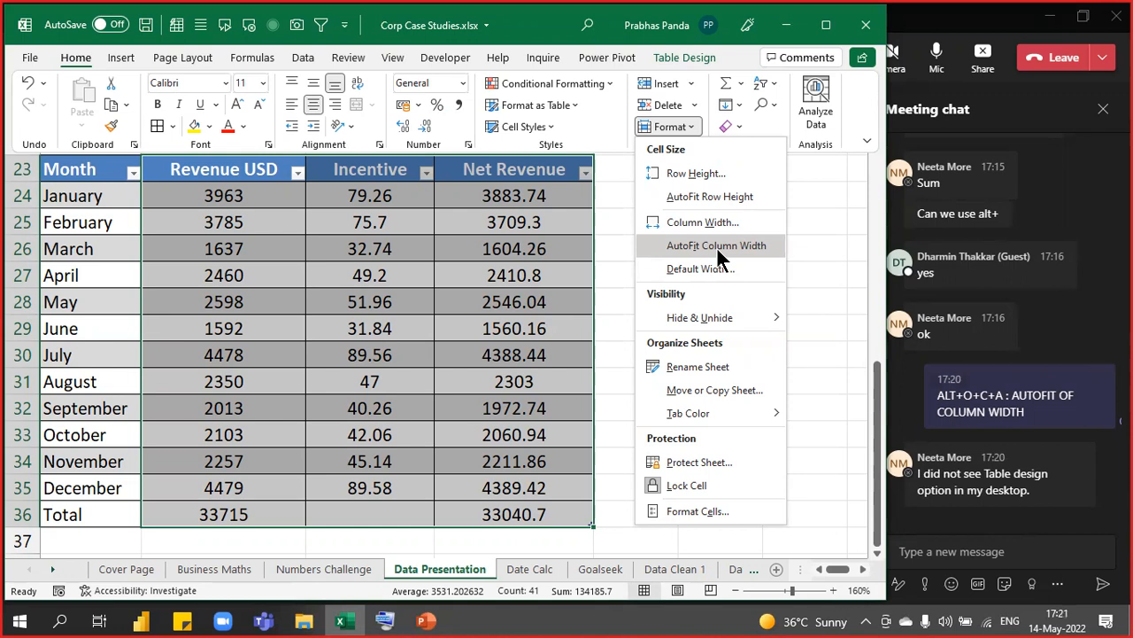
click(717, 247)
Select B23:D36 again and display the cell size options with AutoFit Column Width, without applying any of them
click(293, 225)
drag(215, 169, 558, 523)
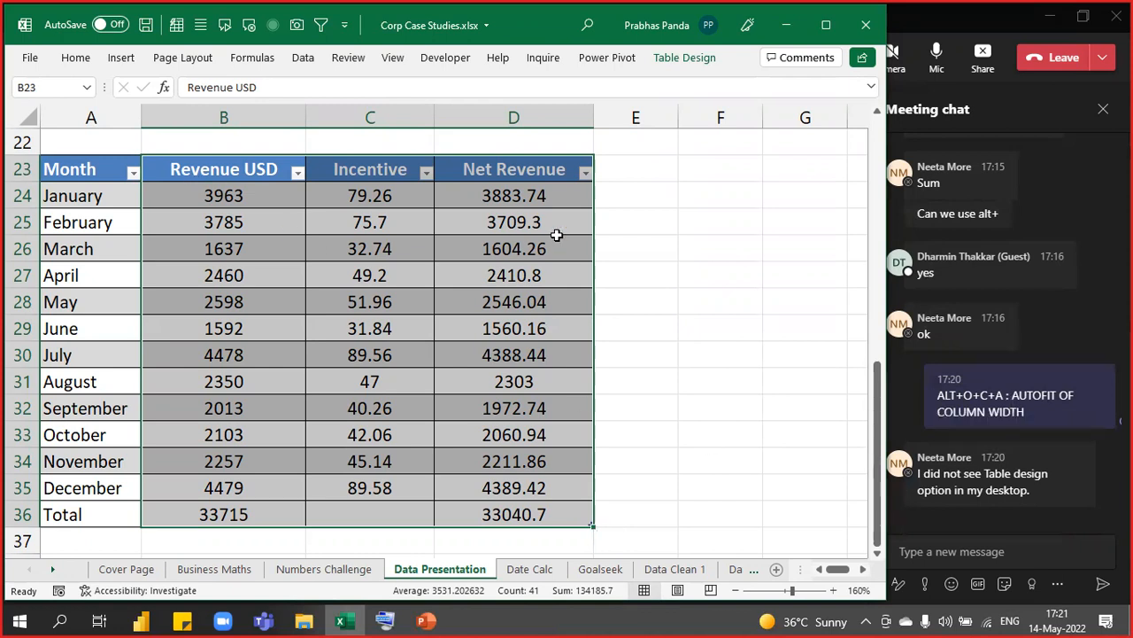
click(78, 59)
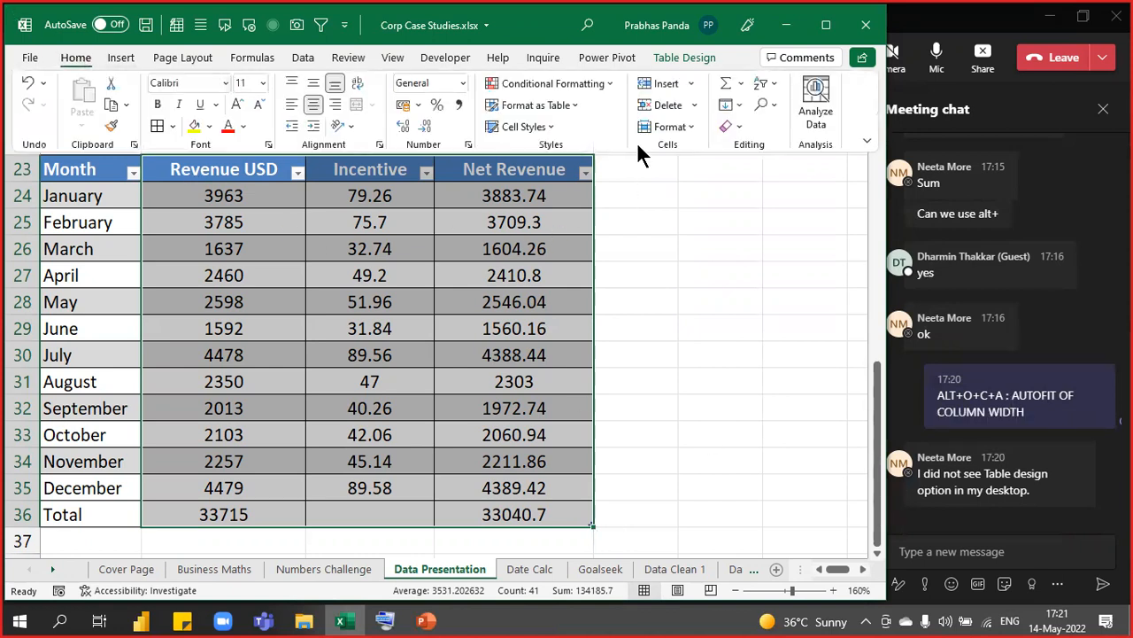
click(670, 127)
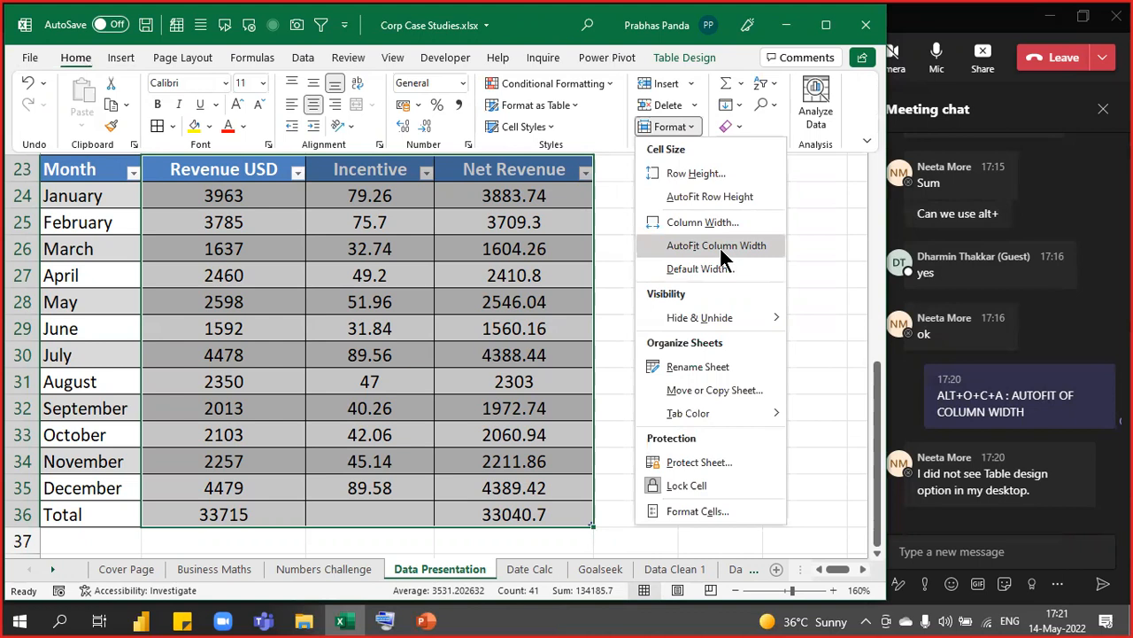
click(235, 252)
key(ctrl+F1)
Select cell B26 inside the table and point out the contextual Table Design tools
click(229, 252)
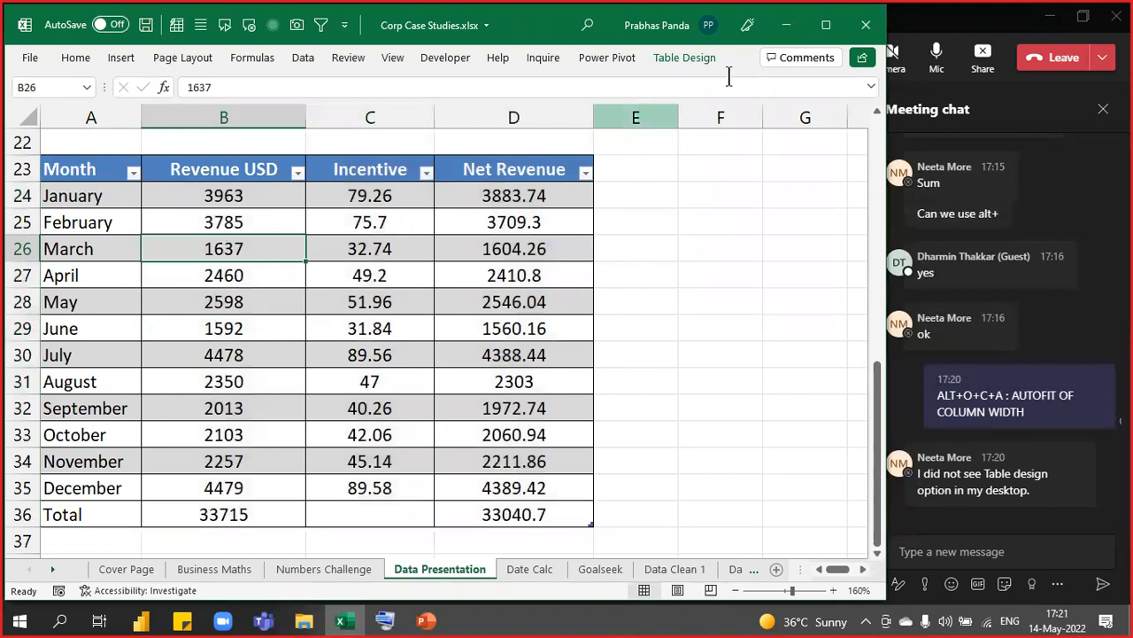
key(ctrl)
key(ctrl)
key(ctrl)
key(ctrl)
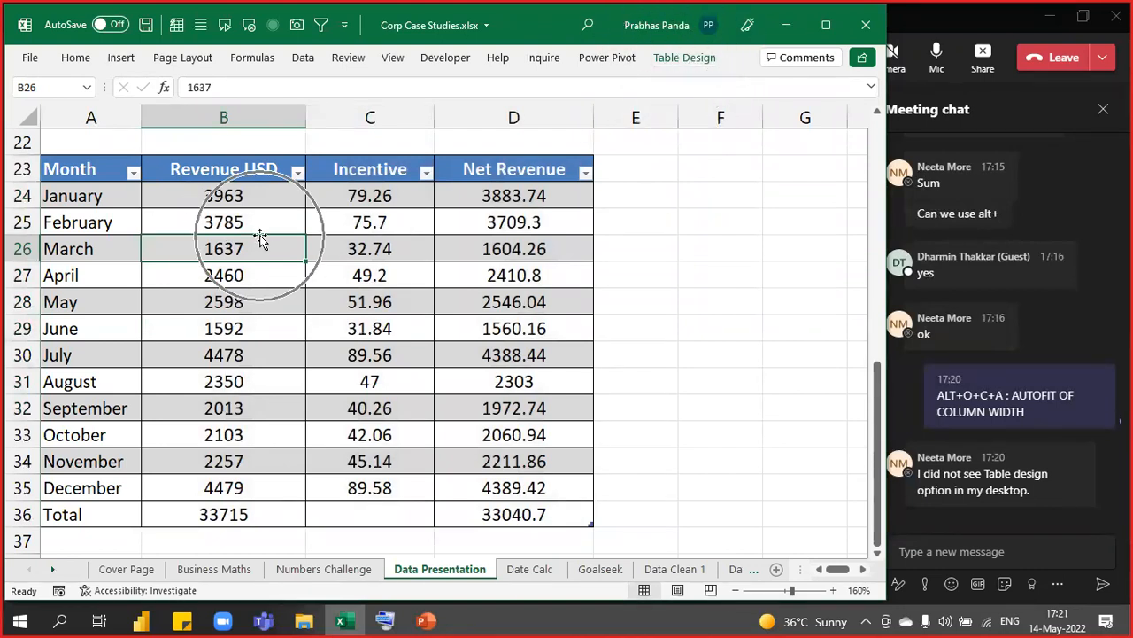
key(ctrl)
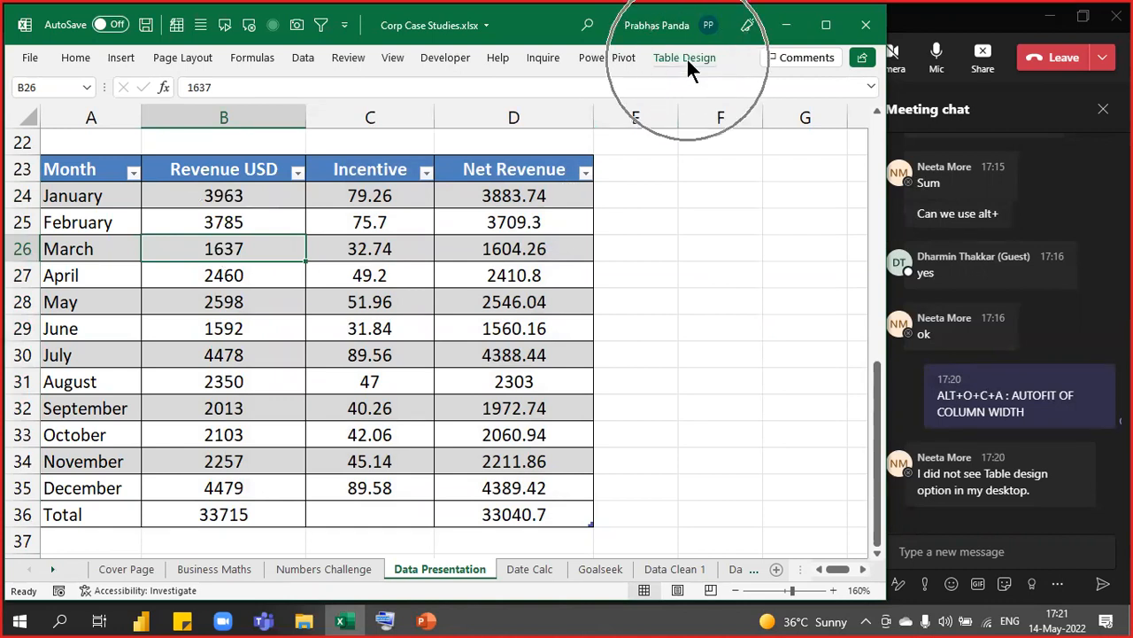
key(ctrl)
key(ctrl)
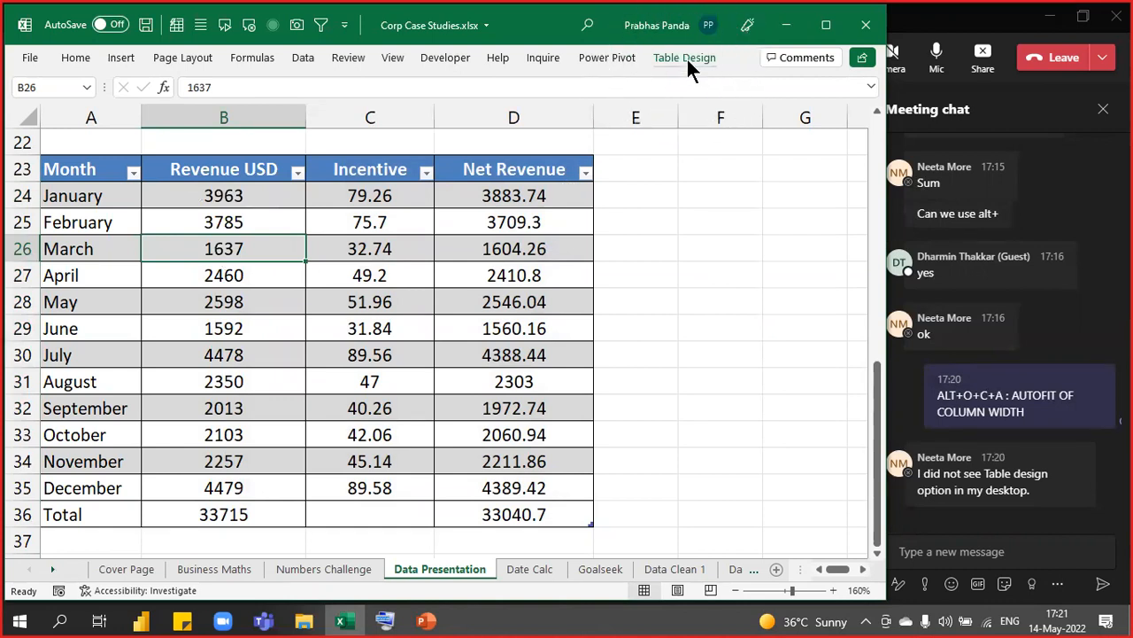
key(ctrl)
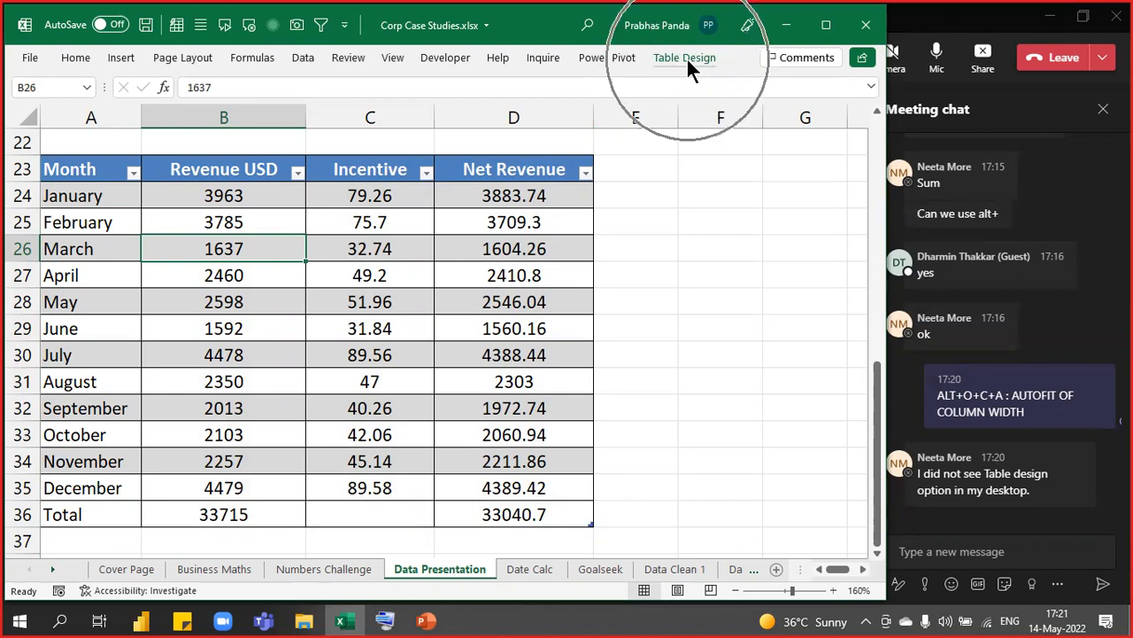
key(ctrl)
key(ctrl)
key(ctrl)
key(ctrl)
key(ctrl)
key(ctrl)
key(ctrl)
key(ctrl)
key(ctrl)
key(ctrl)
key(ctrl)
key(ctrl)
key(ctrl)
key(ctrl)
key(ctrl)
Switch to the Teams meeting, start sharing the entire screen and show the meeting chat again
click(992, 12)
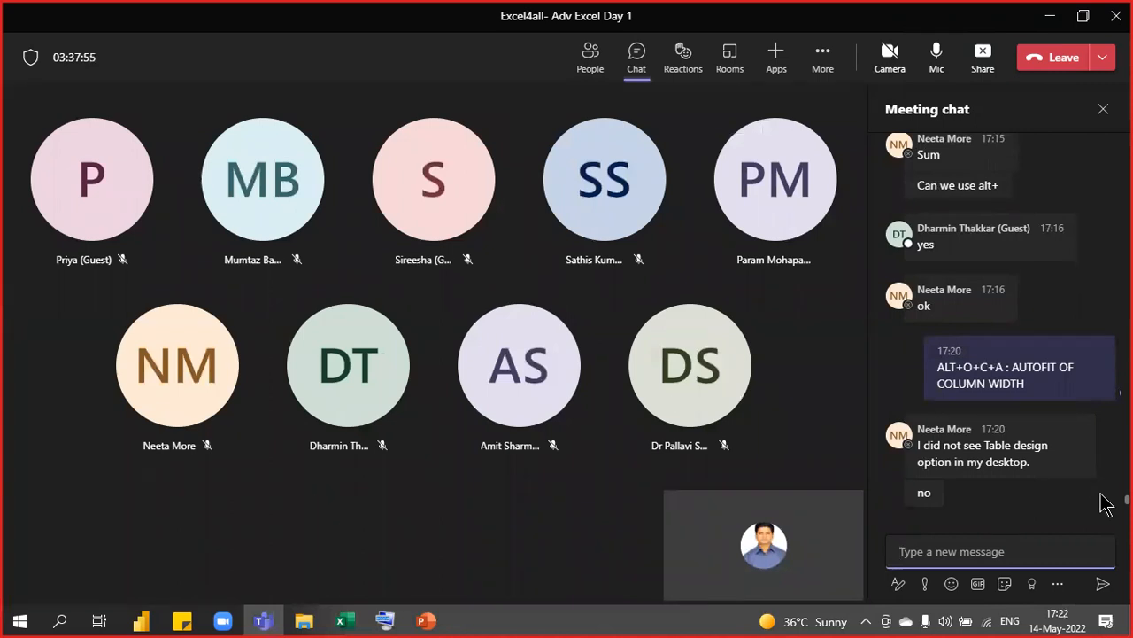
click(1104, 109)
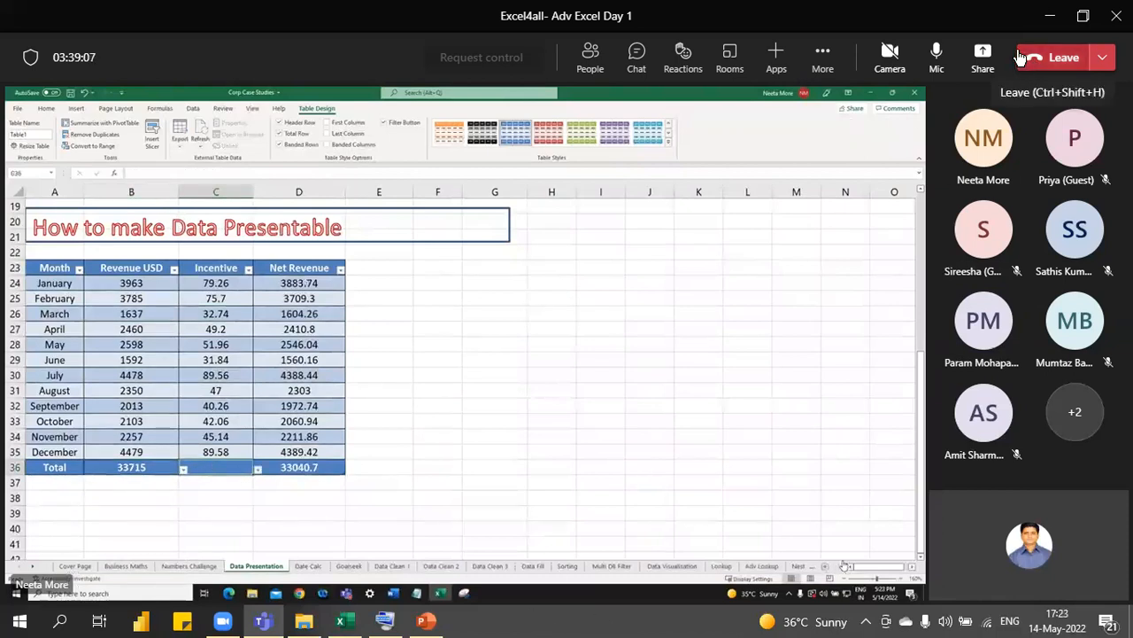
click(984, 58)
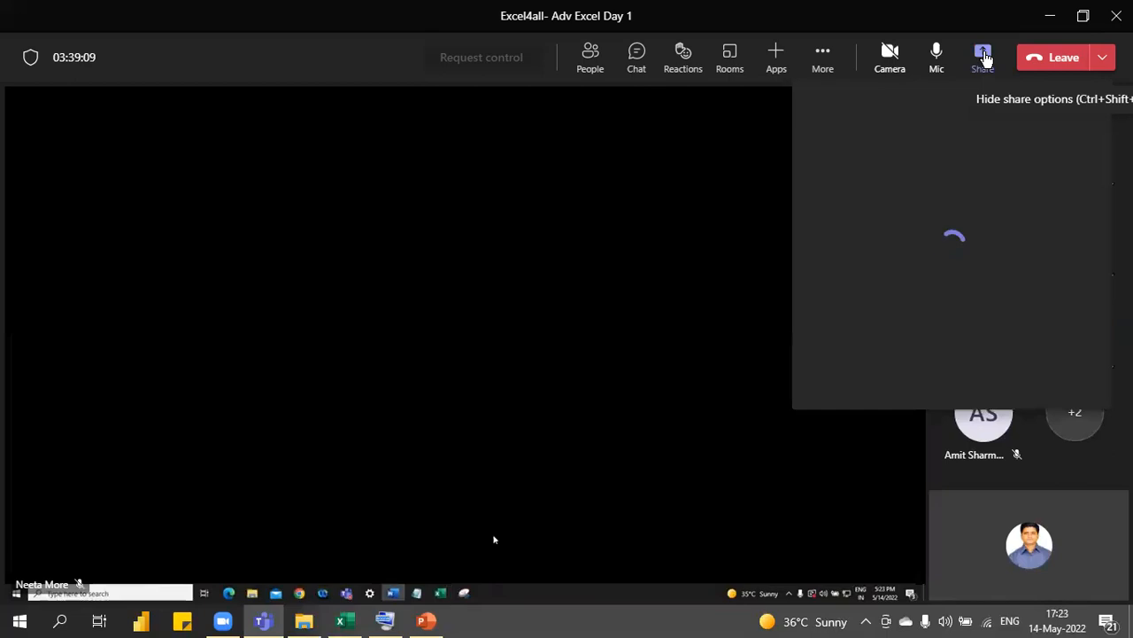
click(914, 296)
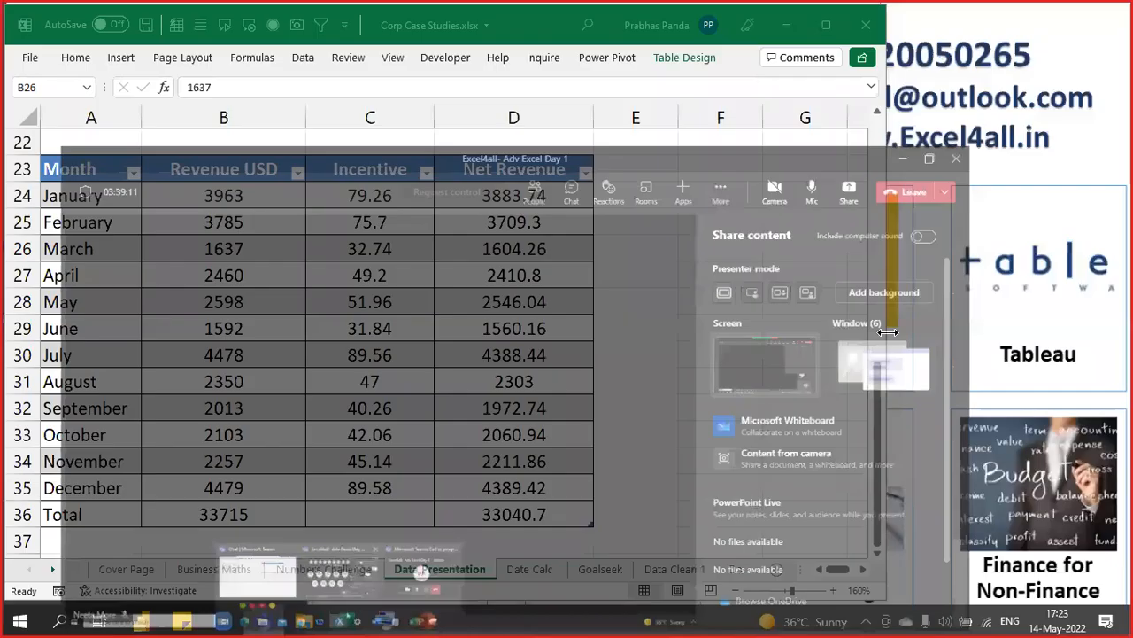
click(266, 620)
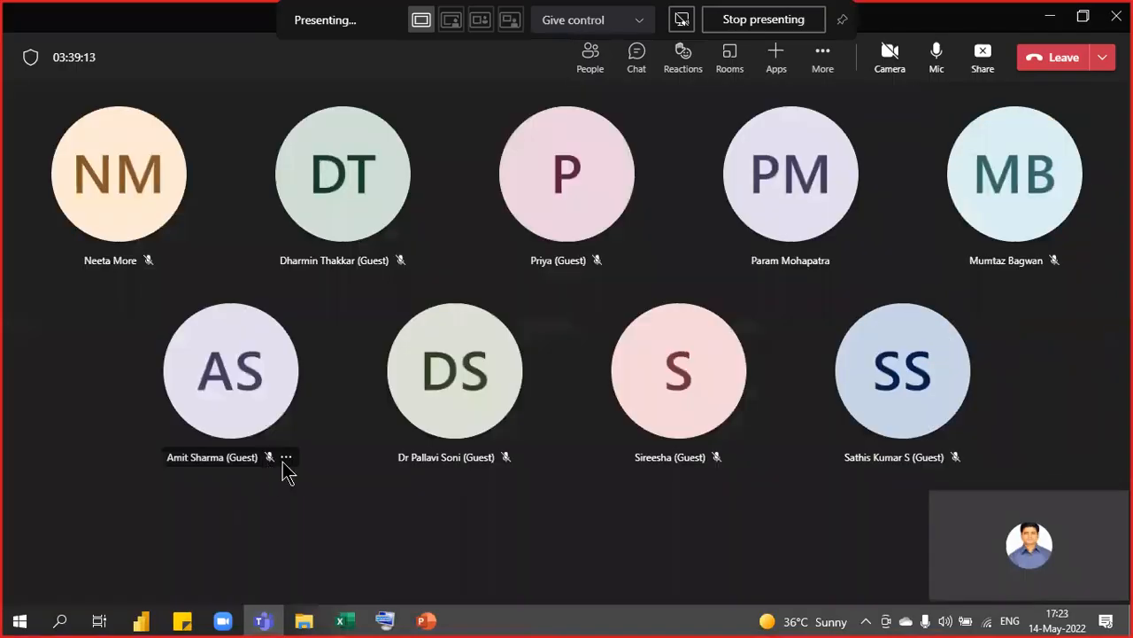
click(637, 66)
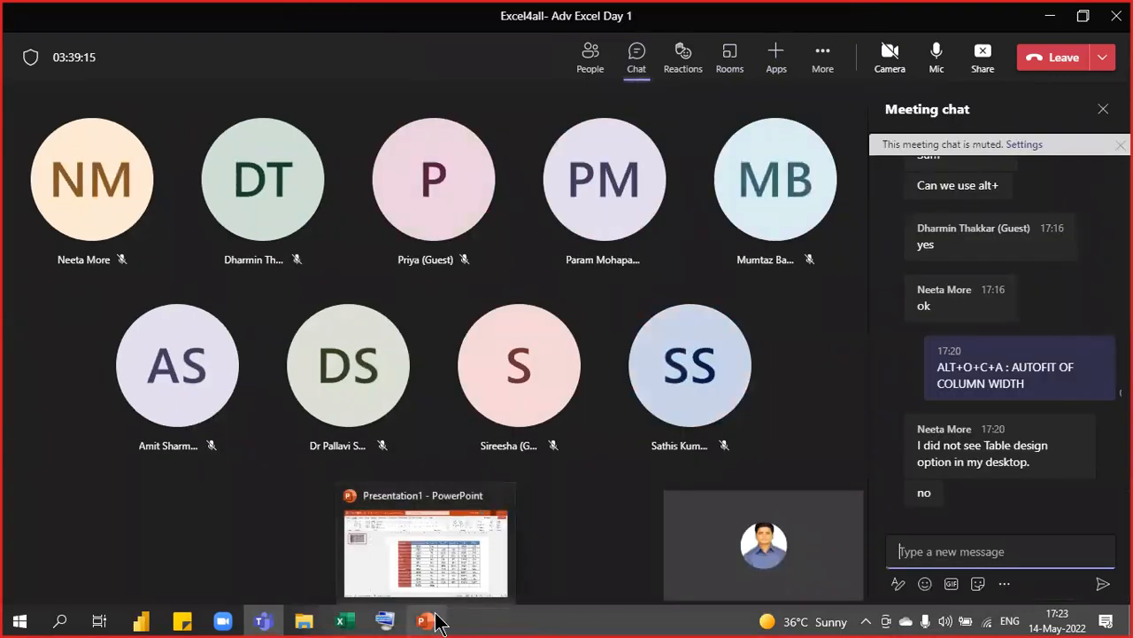
Close the open PowerPoint file Presentation1
right_click(437, 623)
click(423, 587)
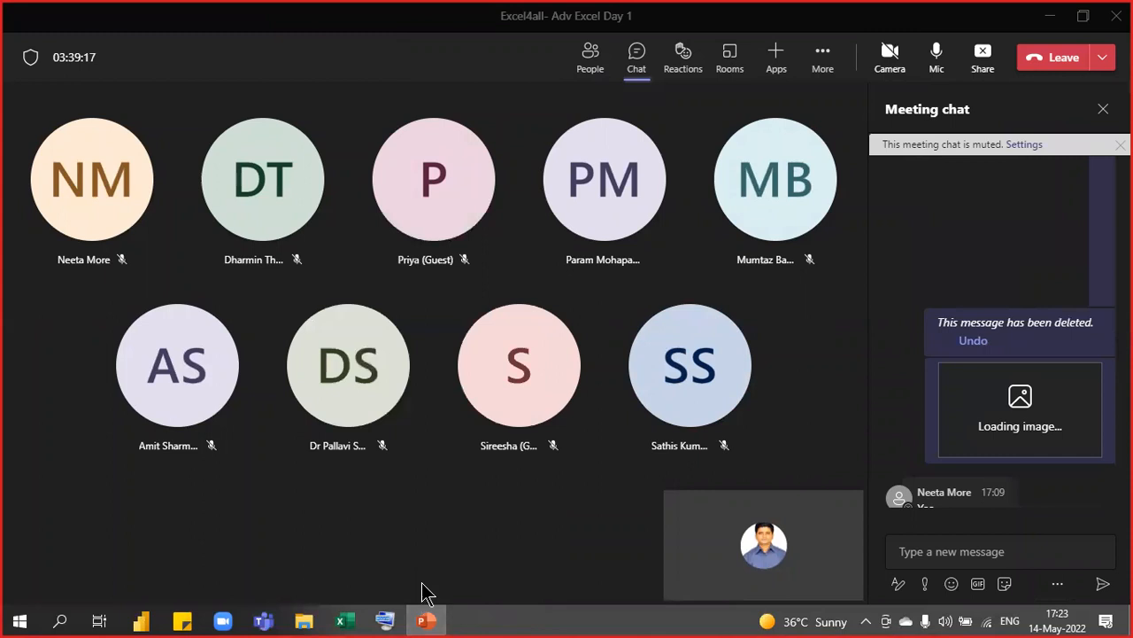
click(699, 403)
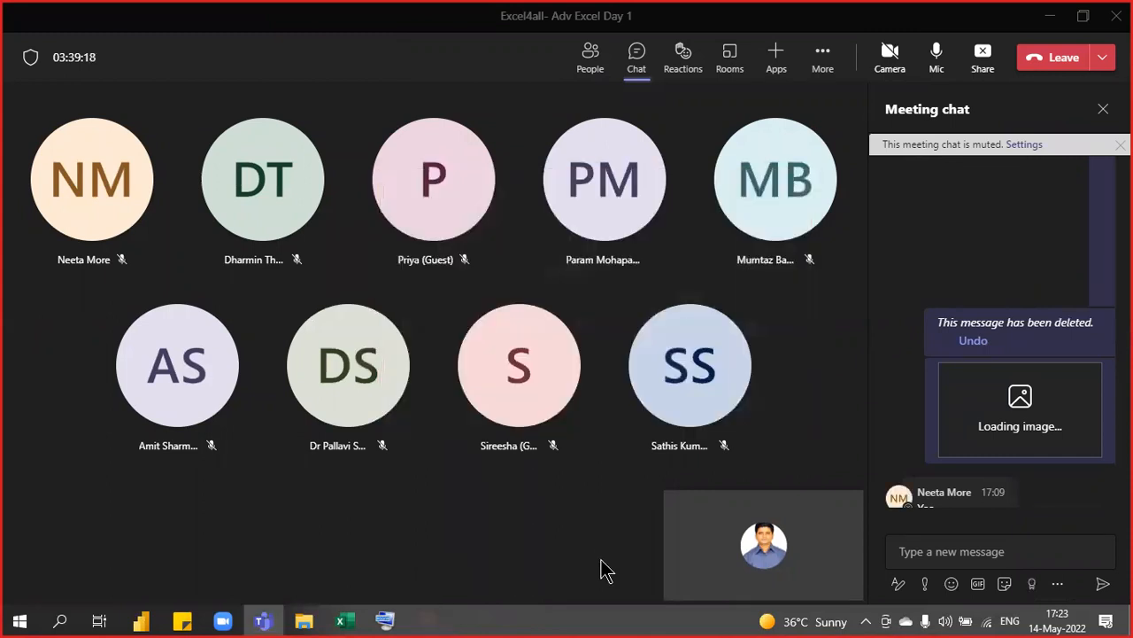
In Excel, apply the two-decimal number format with thousands separators to B24:D36, showing its shortcut on the On-Screen Keyboard
click(344, 620)
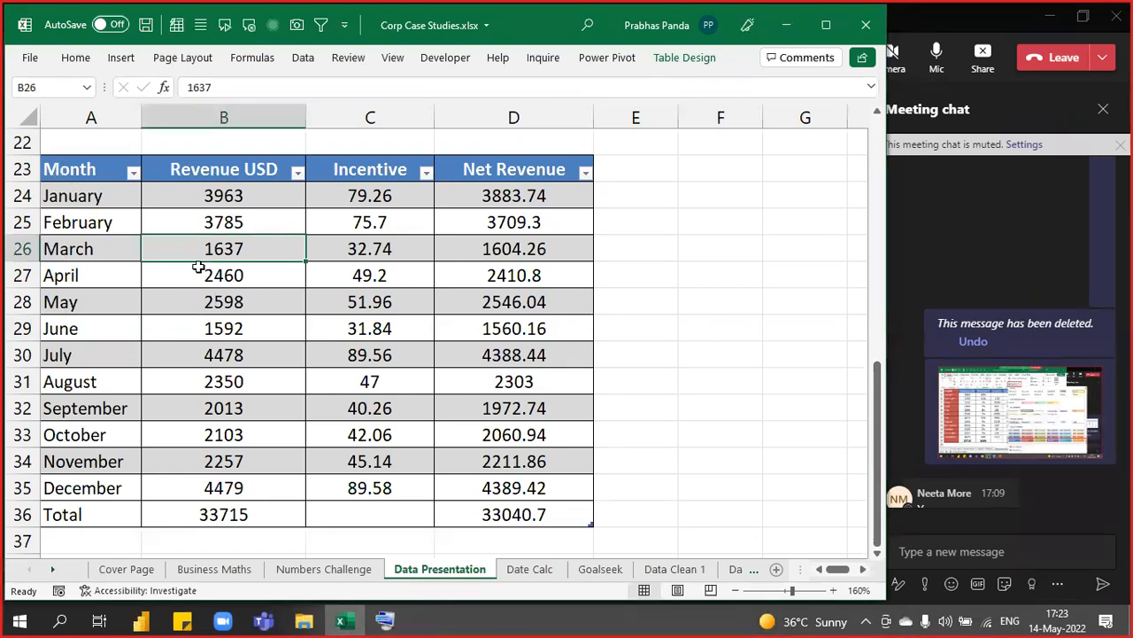
click(246, 194)
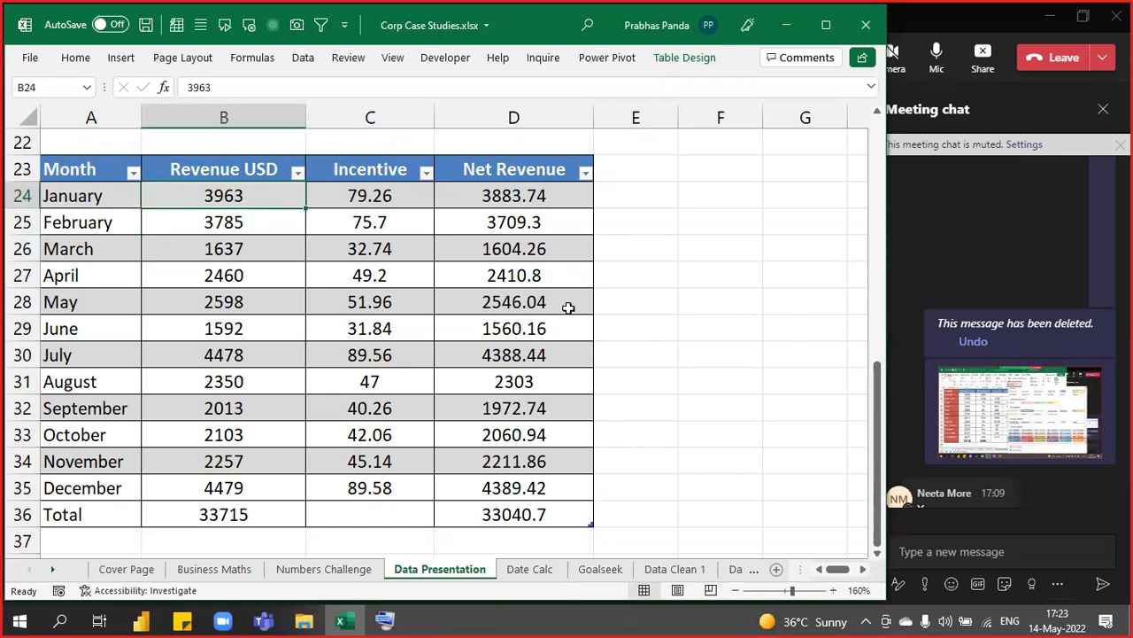
key(shift+Right)
key(ctrl+shift+Down)
key(shift+Right)
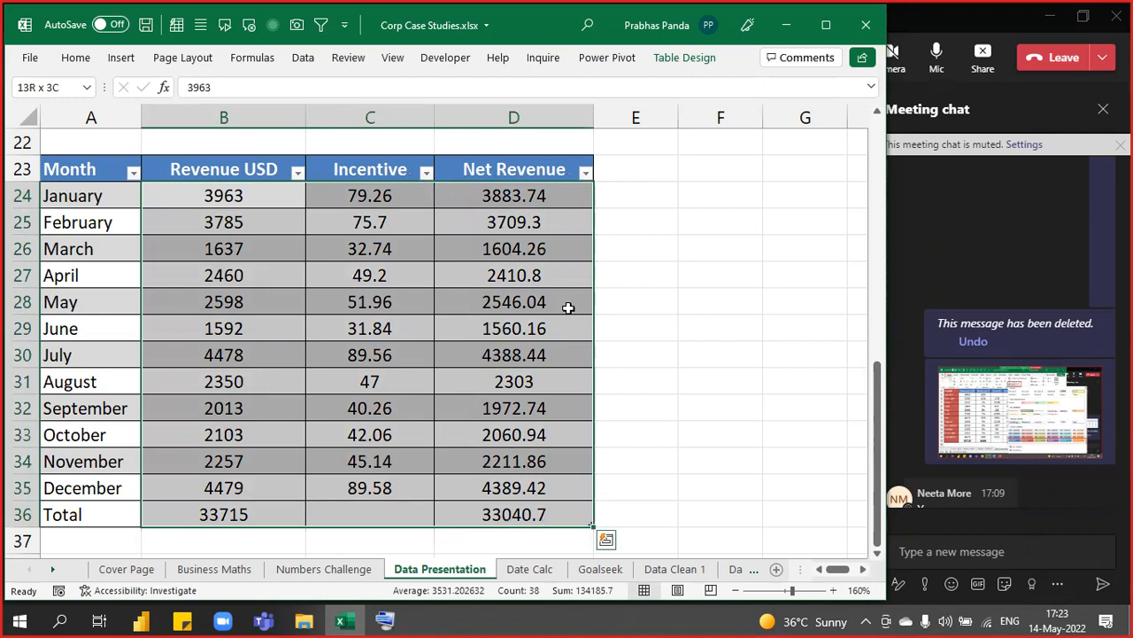
scroll(1062, 332, down, 5)
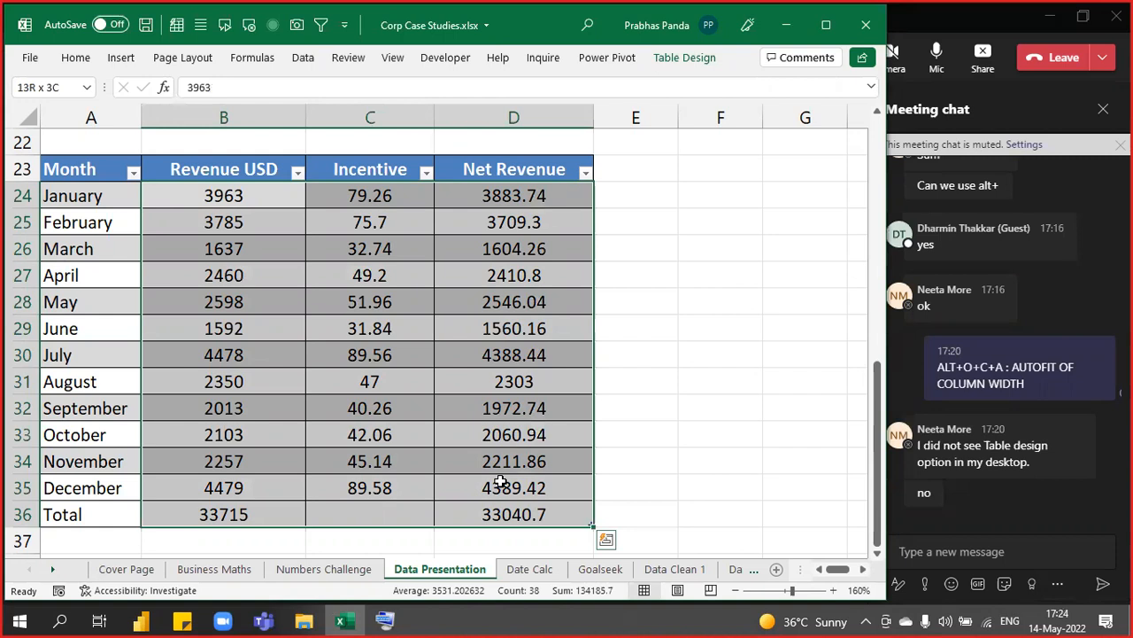
click(386, 621)
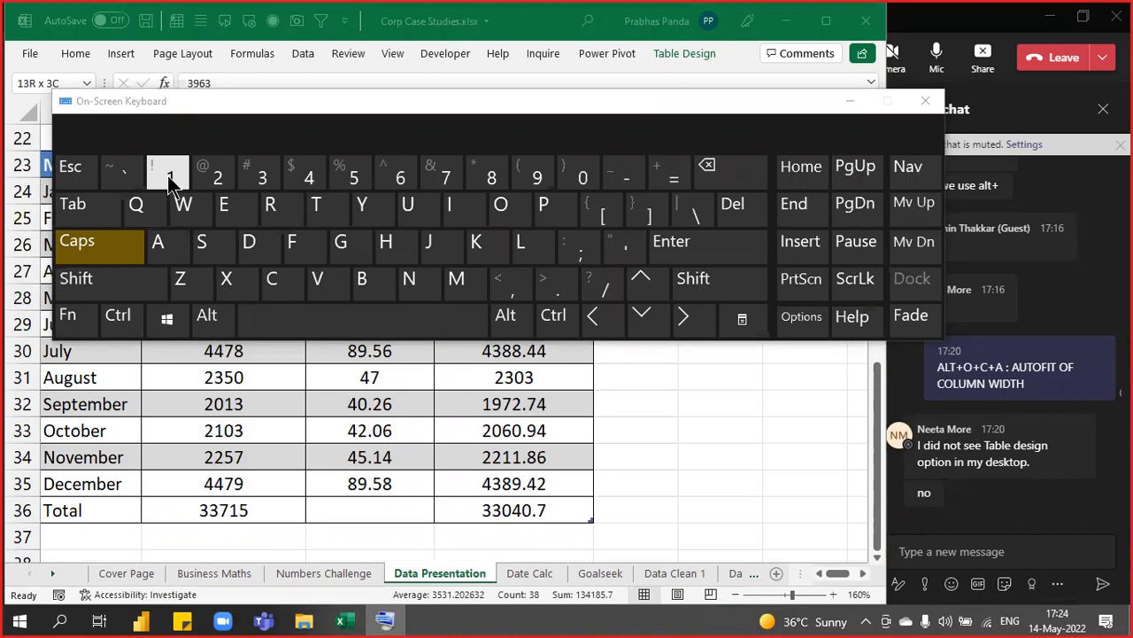
key(ctrl)
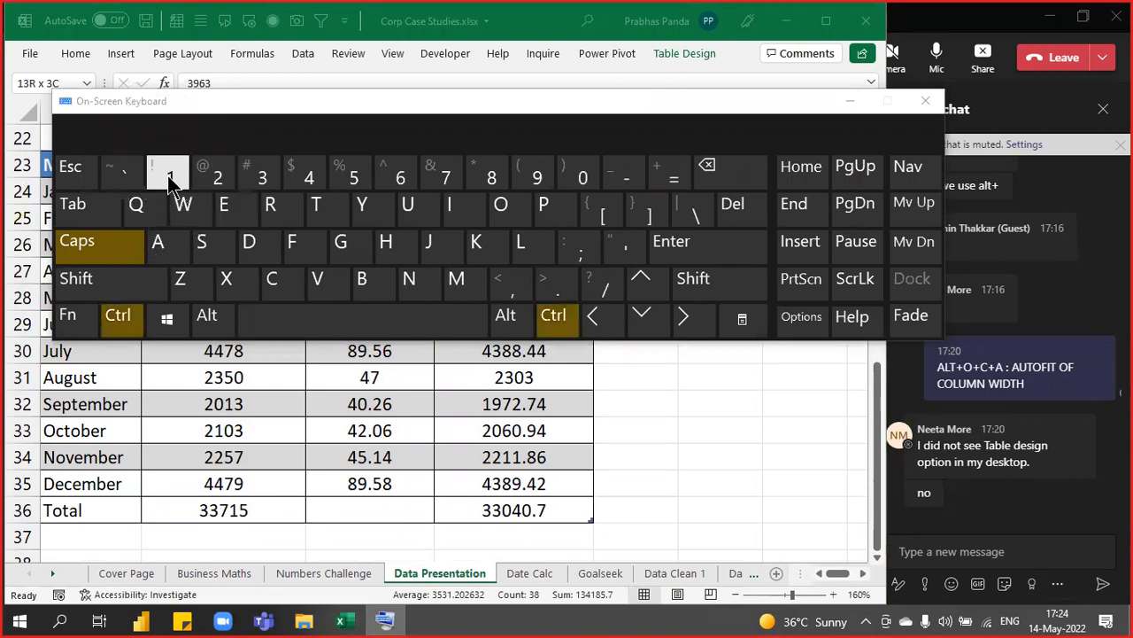
click(171, 181)
click(846, 104)
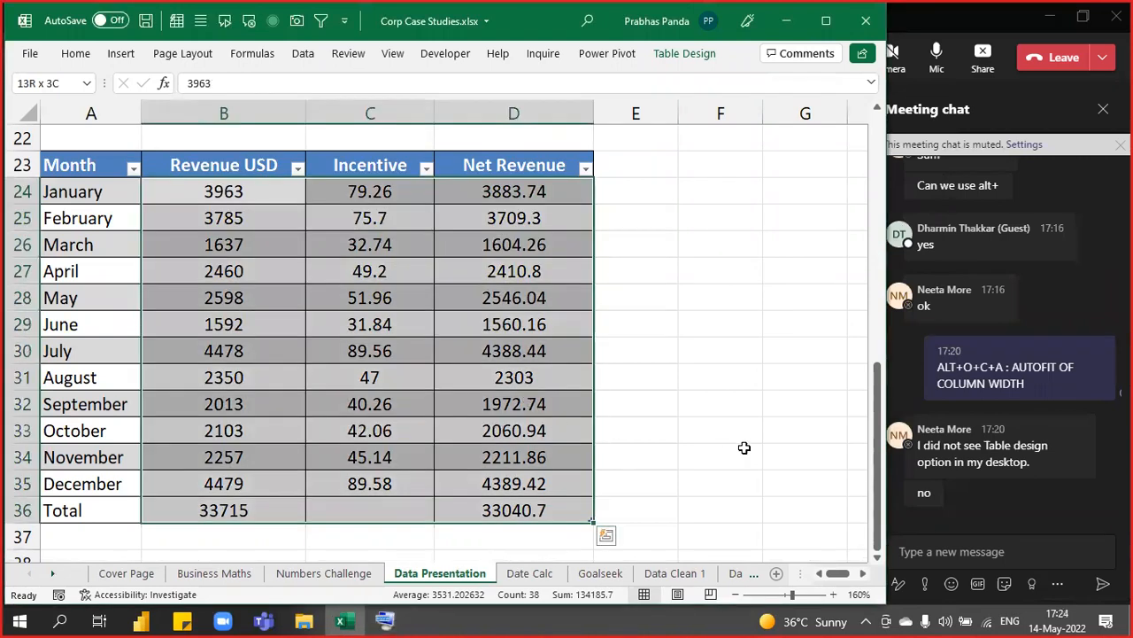
key(ctrl+shift+1)
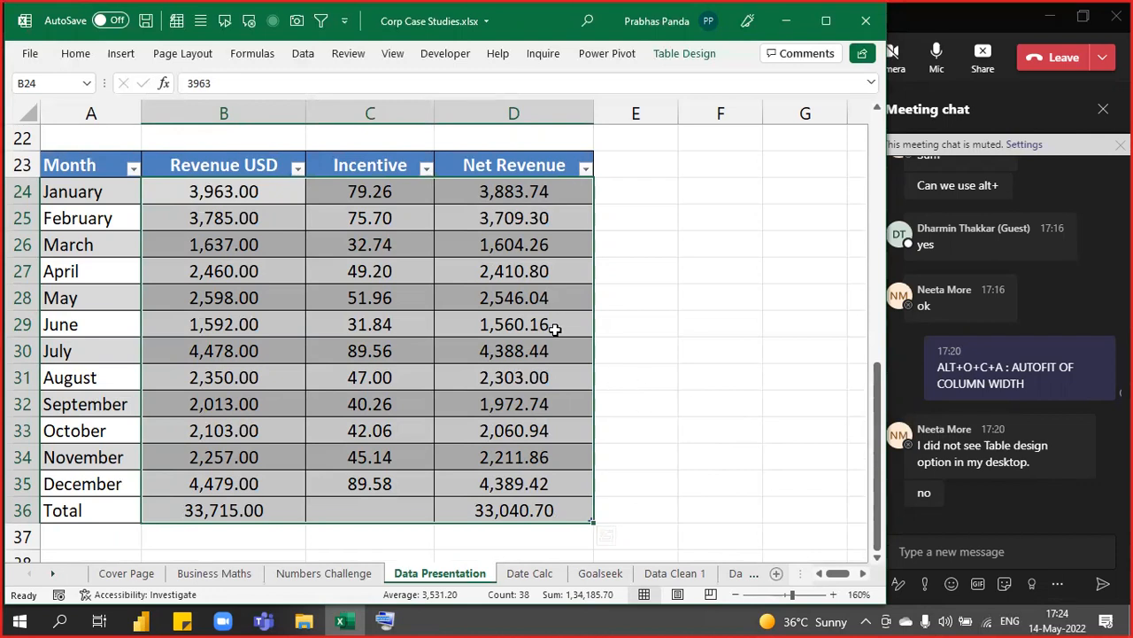
Reduce the displayed decimals of the selected values in B24:D36 to zero
click(76, 55)
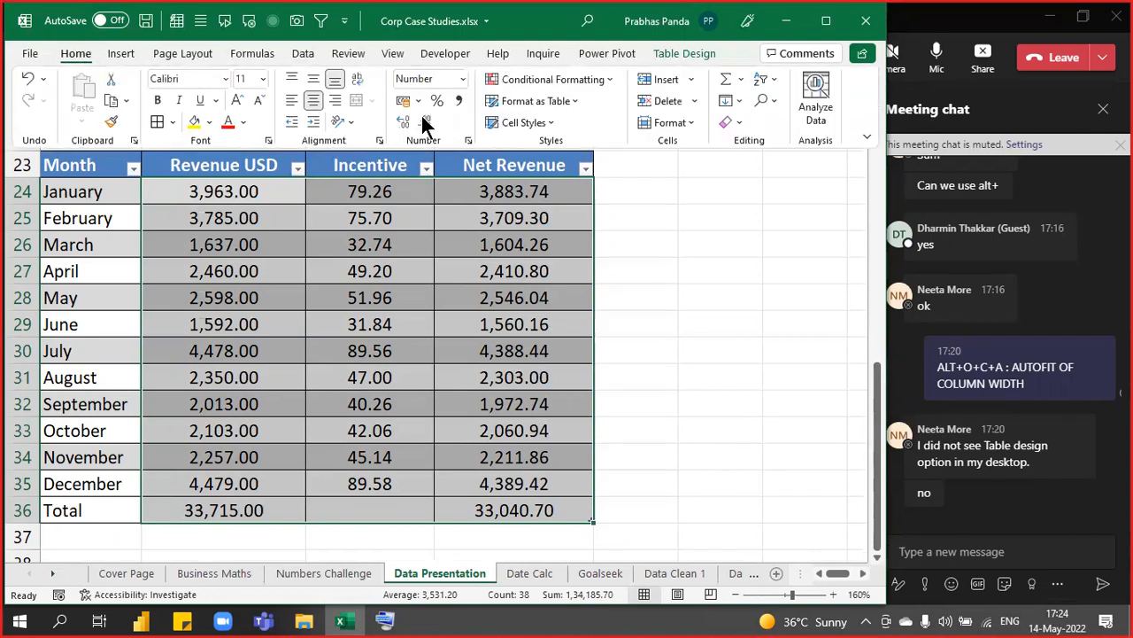
click(428, 121)
click(427, 121)
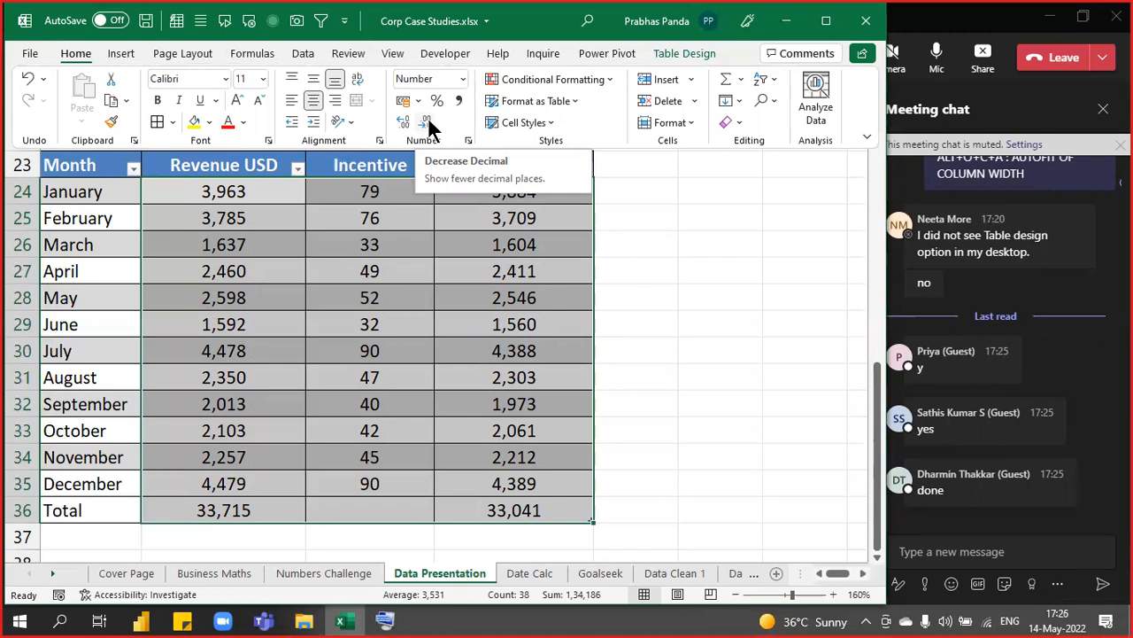
Open the Date Calc sheet and narrow columns A, B and C around the employee experience table
key(ctrl+Page_Down)
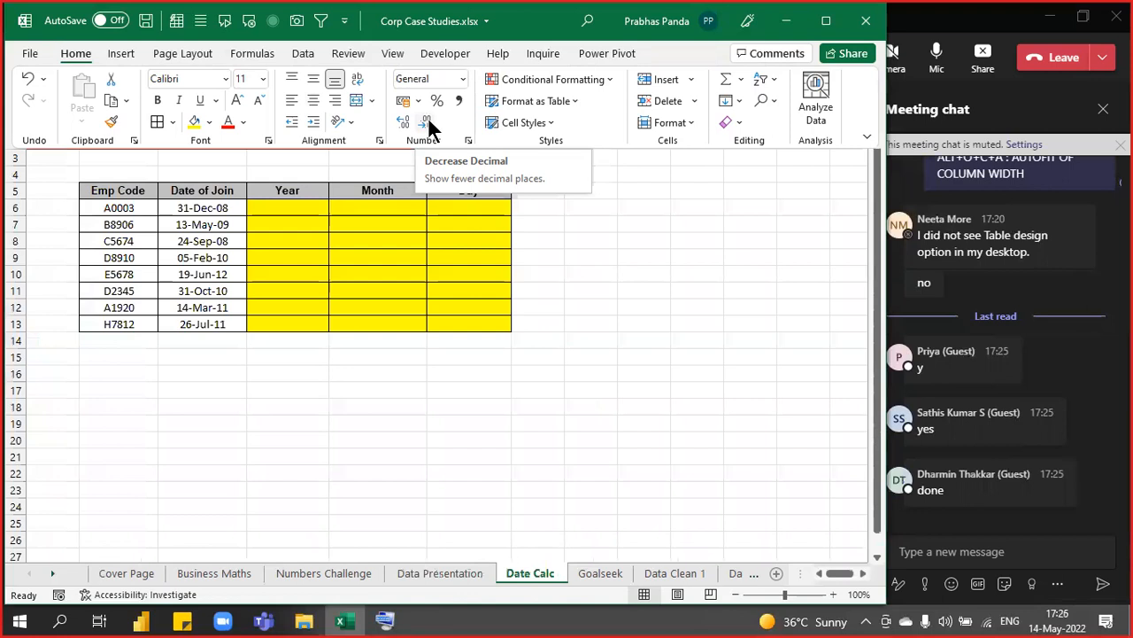
key(ctrl+F1)
scroll(617, 266, up, 1)
scroll(615, 259, up, 2)
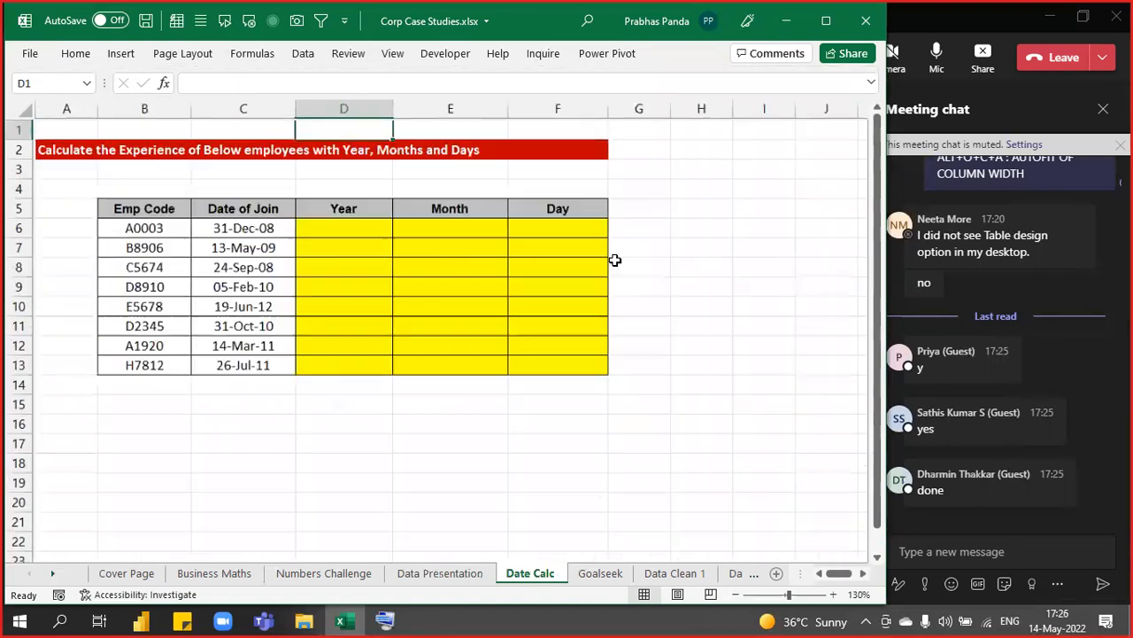
scroll(615, 259, up, 2)
scroll(617, 256, down, 1)
drag(108, 115, 76, 114)
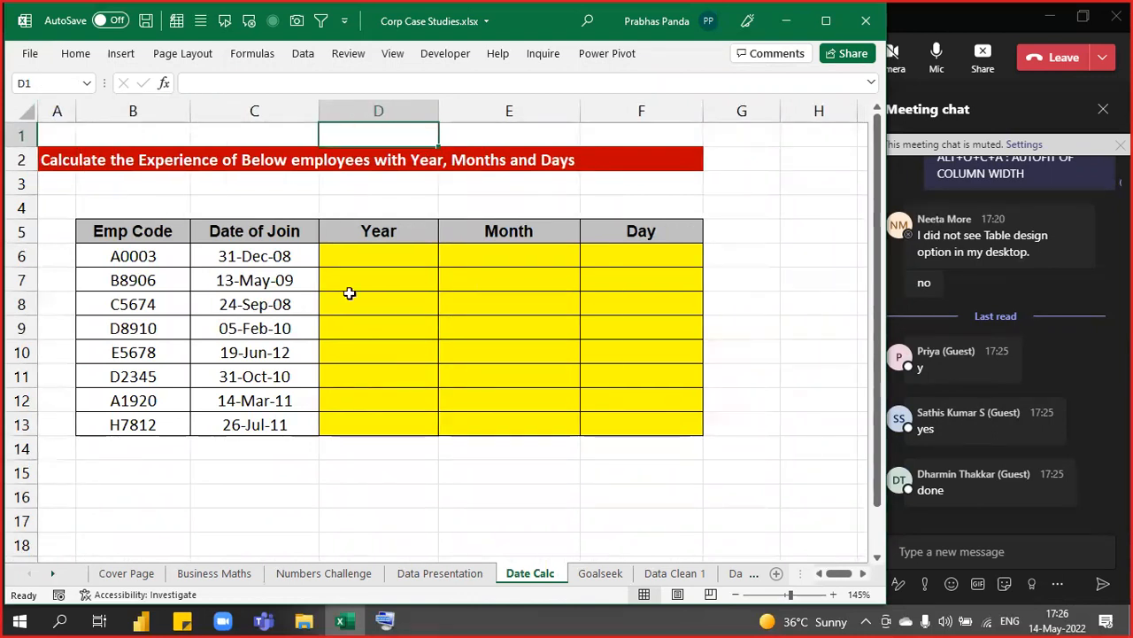
drag(316, 112, 305, 113)
drag(189, 106, 181, 104)
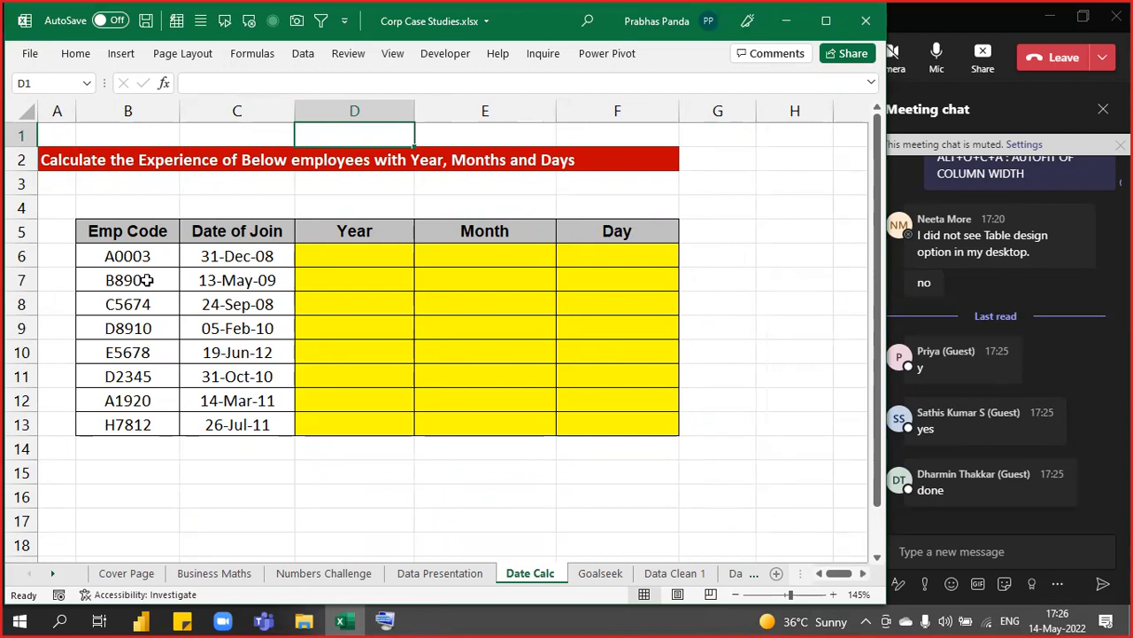
Highlight the employee codes in B6:B13 under the Emp Code heading
drag(133, 231, 98, 445)
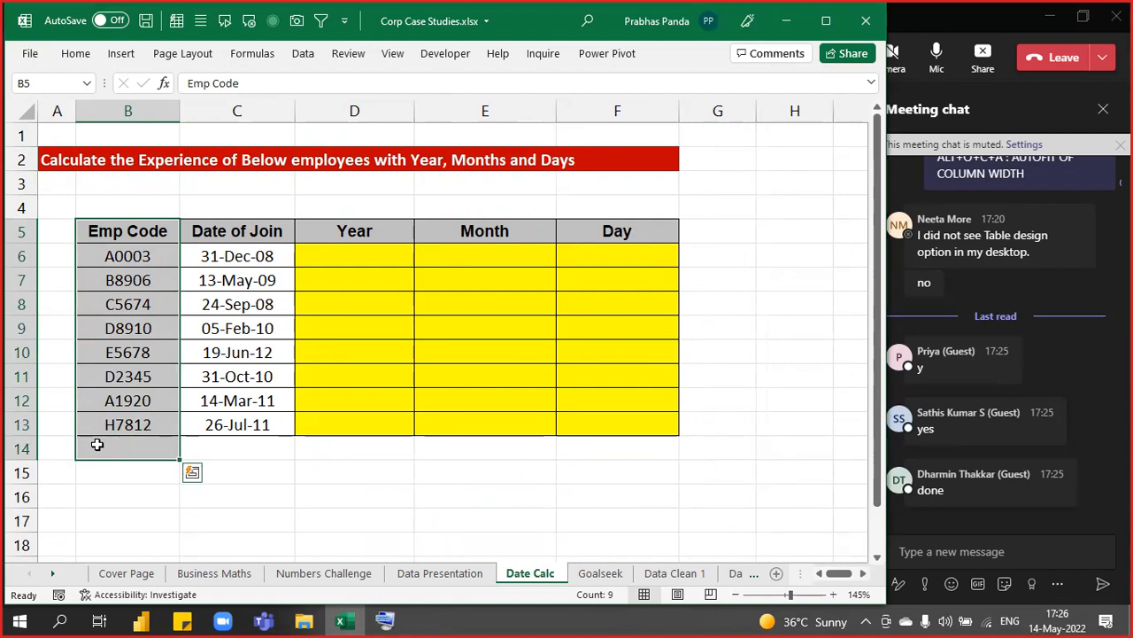
drag(133, 257, 128, 418)
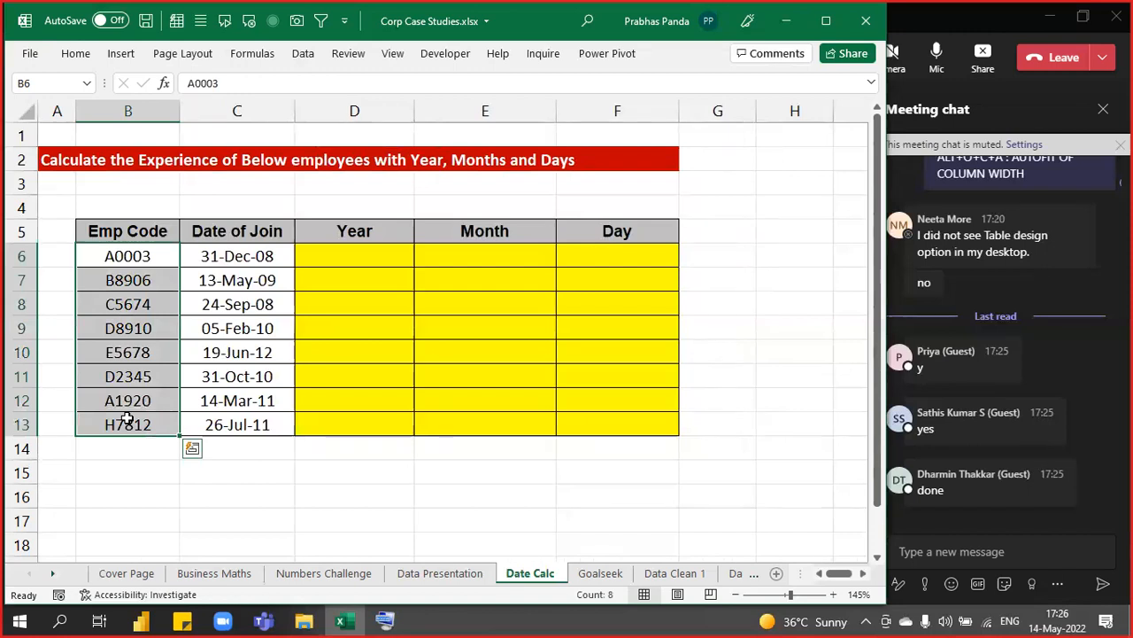
Highlight the joining dates in C4:C13 and the empty Year, Month and Day cells in D6:F6
drag(236, 213, 233, 431)
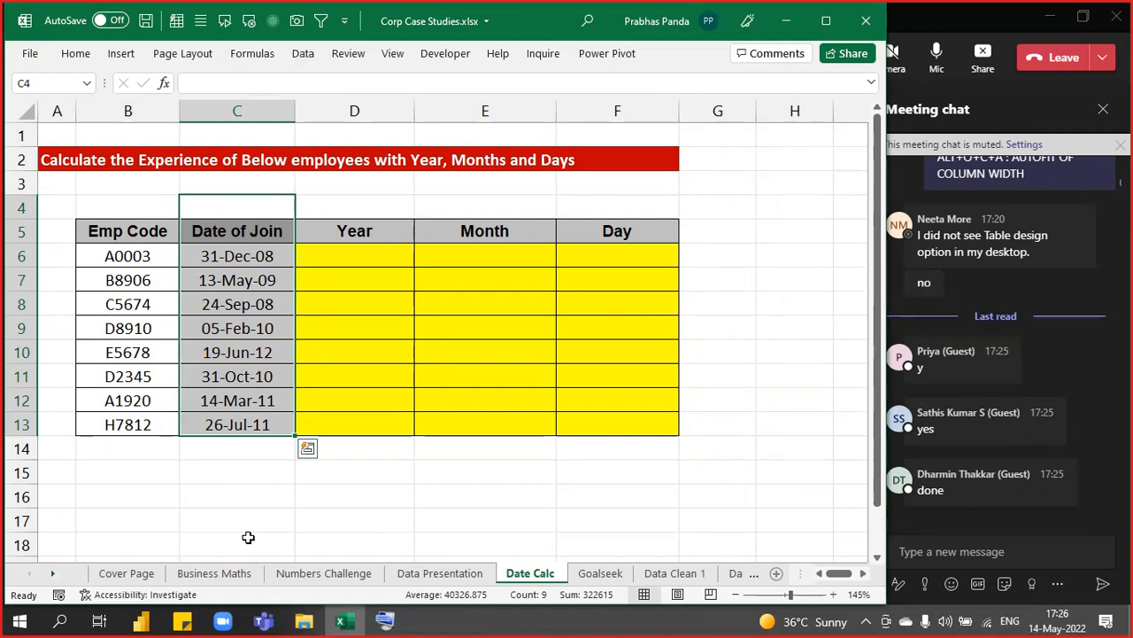
drag(316, 260, 620, 248)
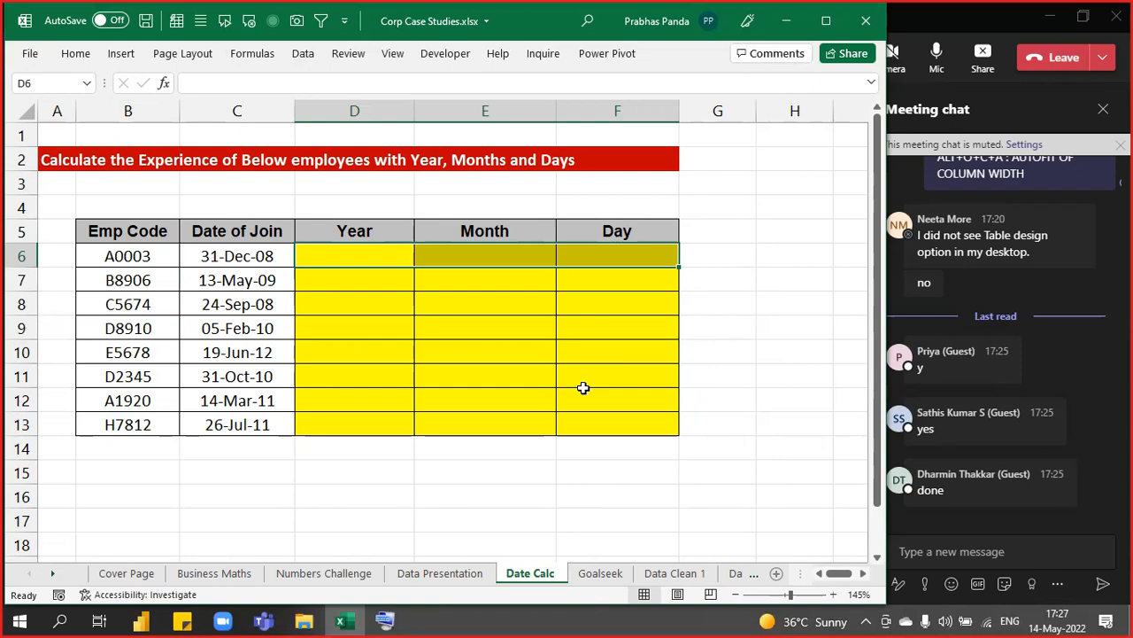
key(Up)
key(Up)
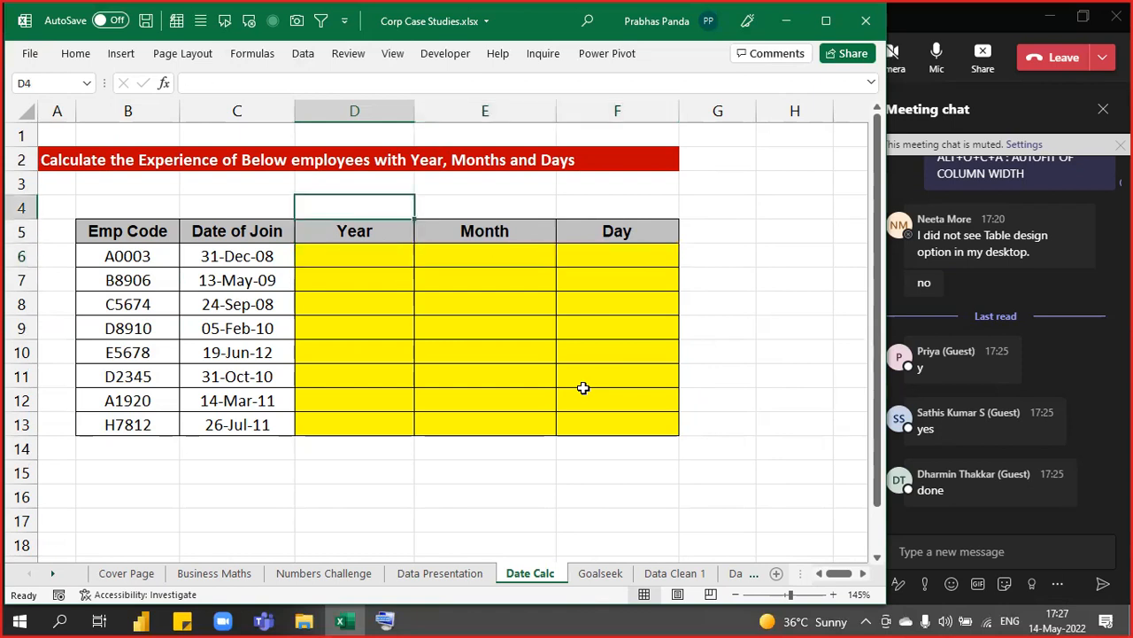
Enter the function name DATEDIF as a label in cell F1, above the red title bar
key(Right)
key(Right)
key(Right)
key(Up)
key(Up)
key(Up)
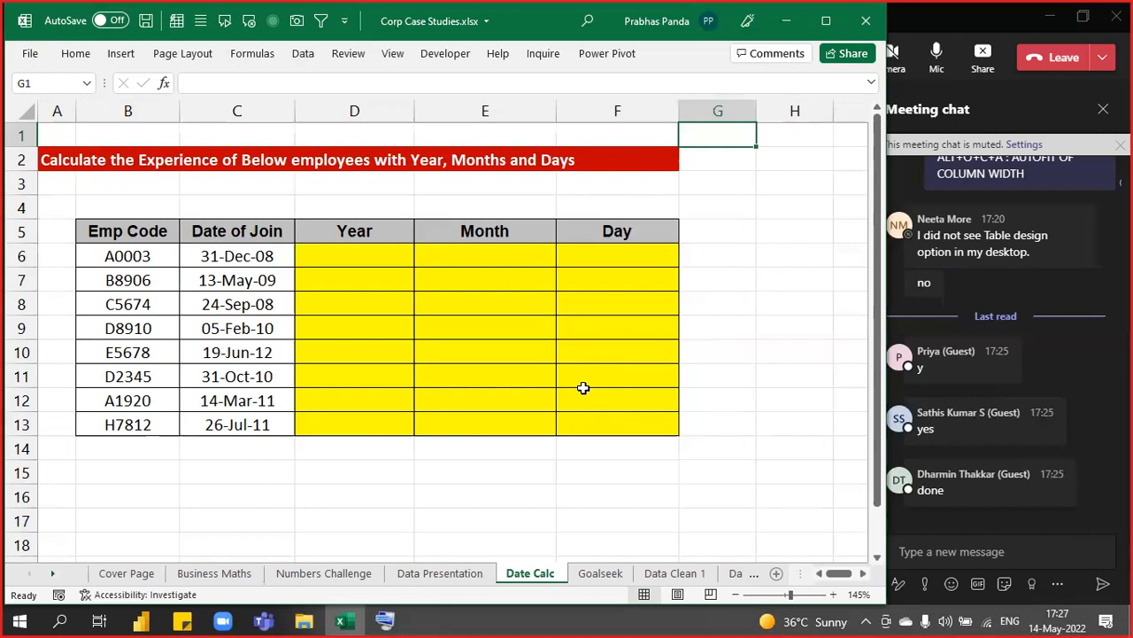
key(Left)
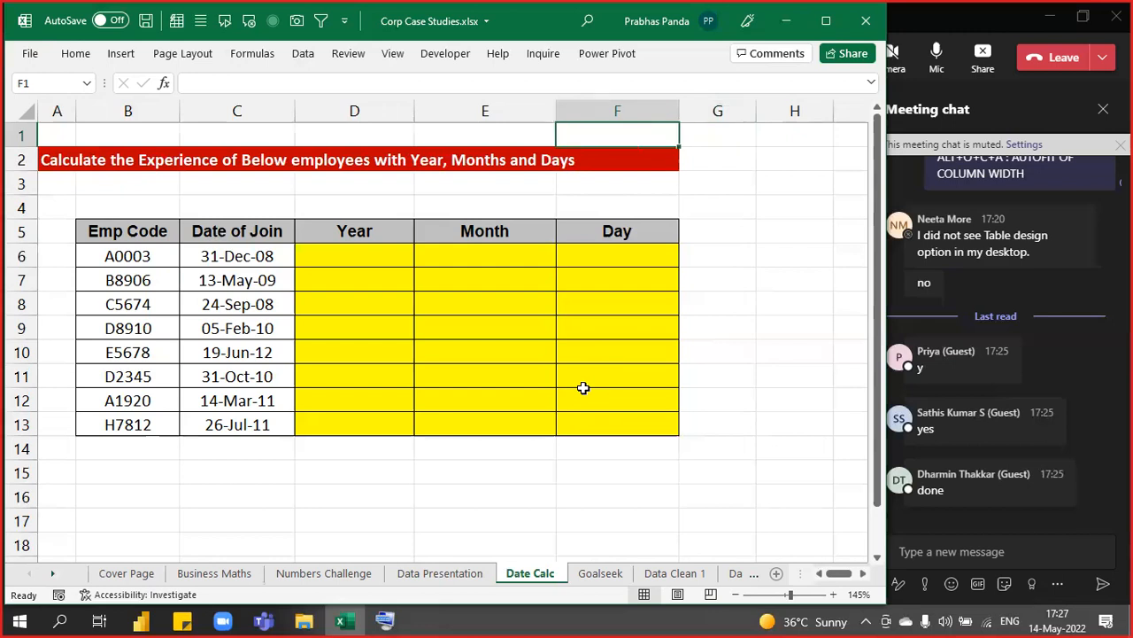
text(DATEDIF)
key(Return)
Make the DATEDIF label in F1 bold and centre it horizontally
key(Up)
key(ctrl+b)
key(alt+h)
key(a)
key(c)
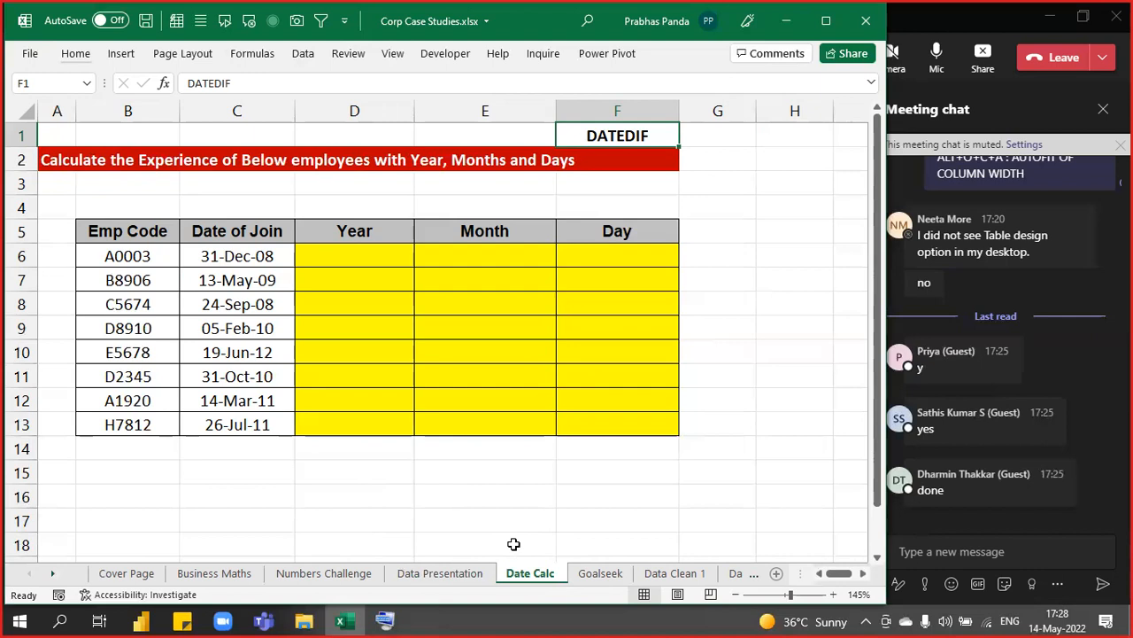
Compare the formula suggestions for EDATE and DATEDIF in cell E3, discarding both entries
click(362, 257)
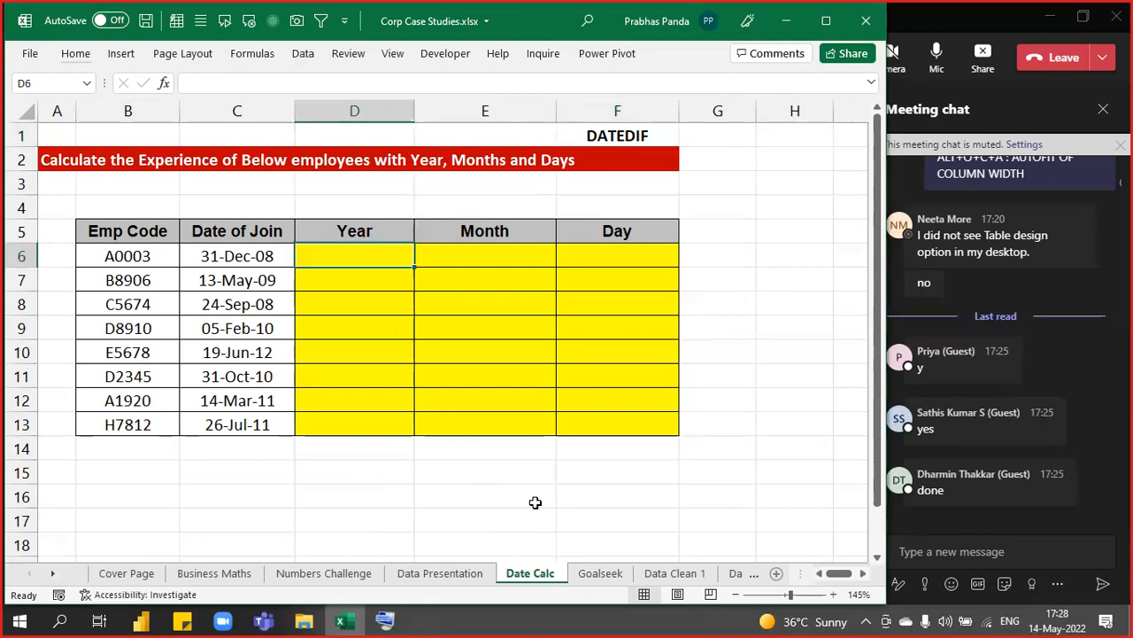
click(656, 131)
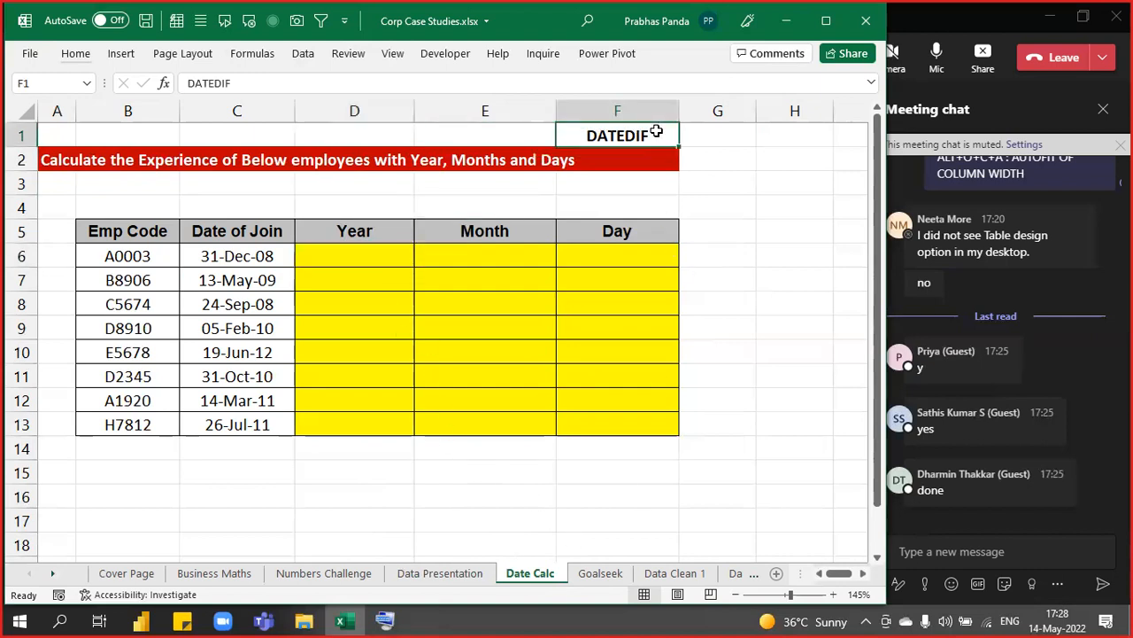
click(480, 184)
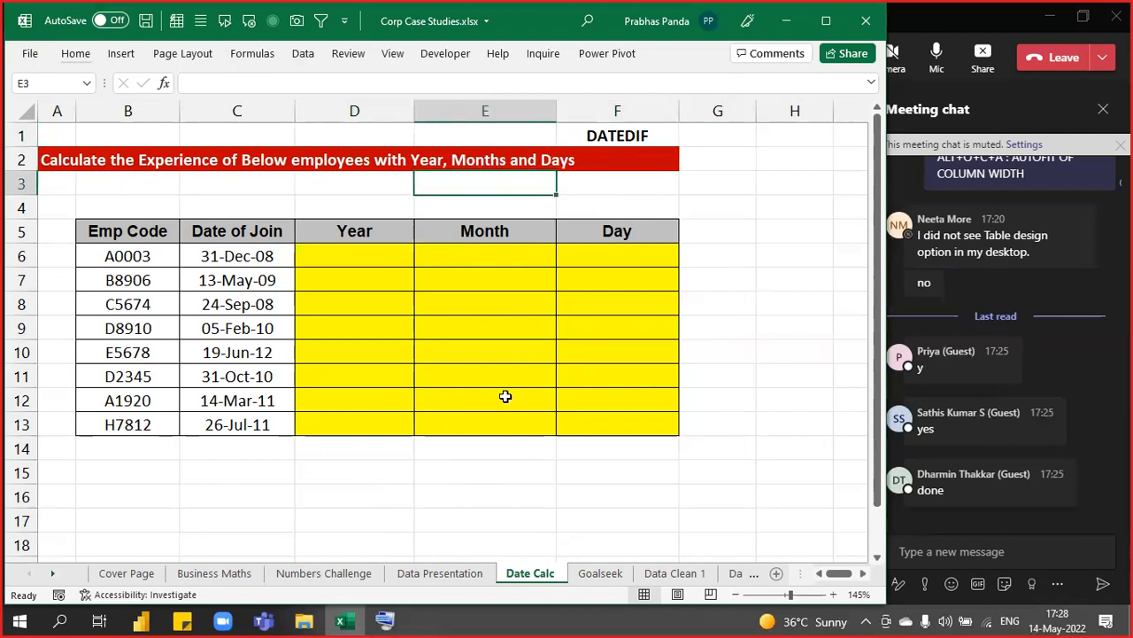
text(=ED)
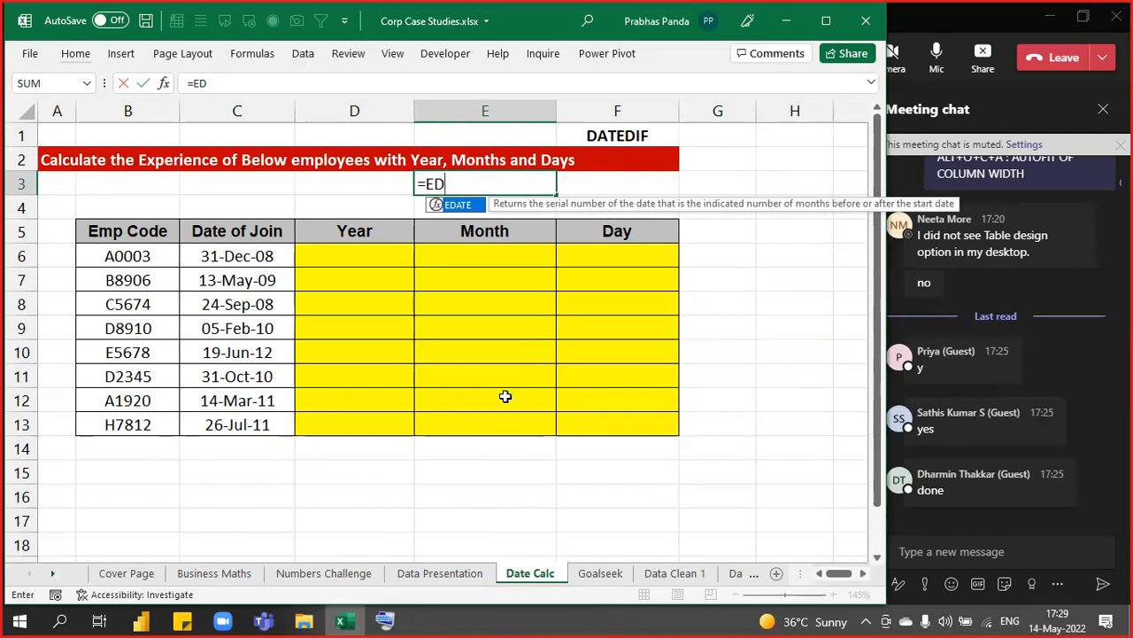
key(Tab)
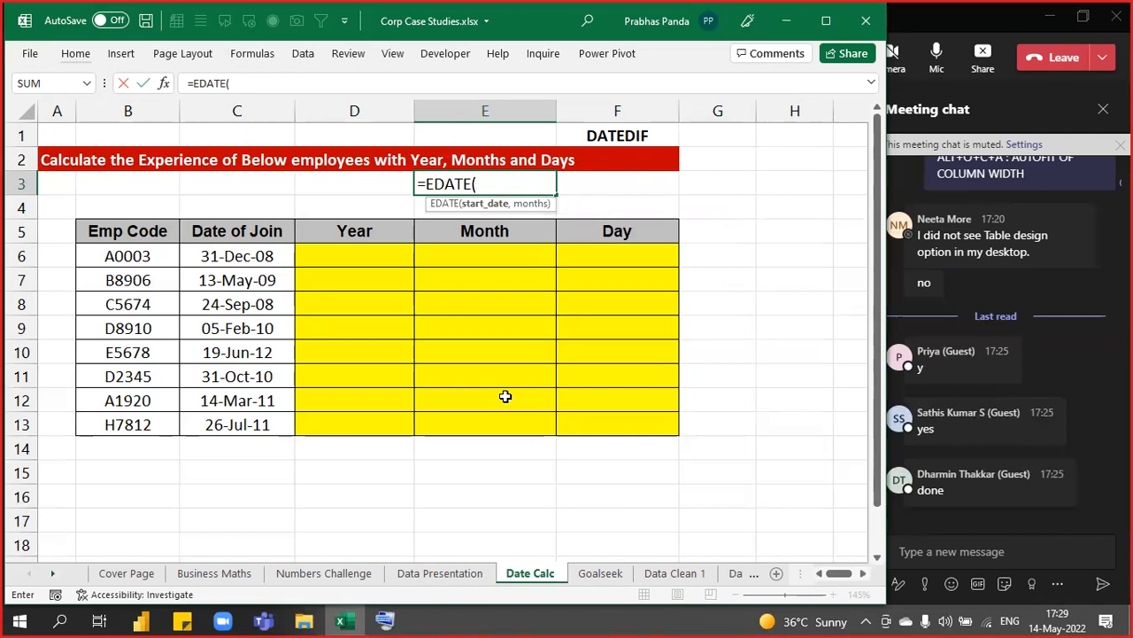
key(Escape)
text(=DATEDIF)
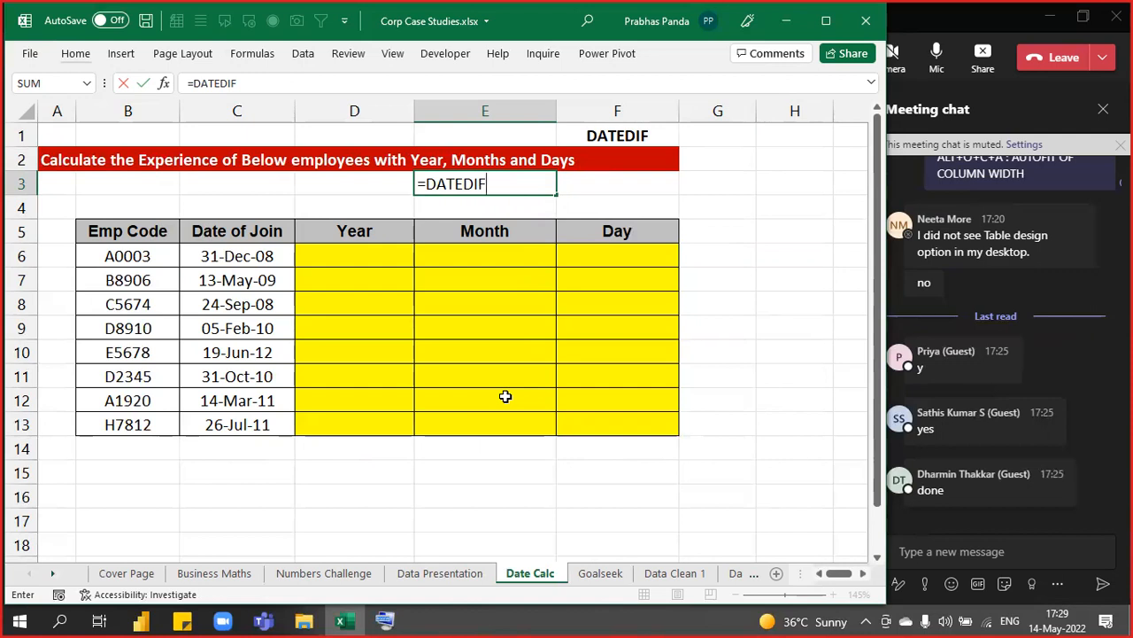
key(Escape)
Enter the formula =DATEDIF(C6,TODAY(),D4) in D6 to calculate the first employee's years of experience
key(Down)
key(Down)
key(Down)
key(Left)
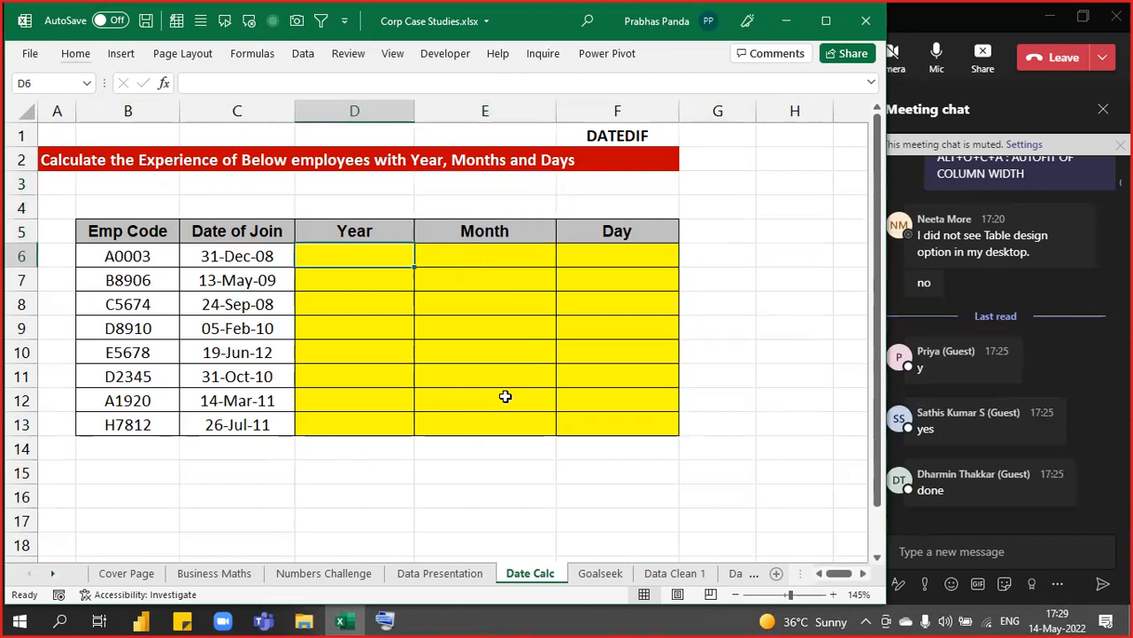
text(=)
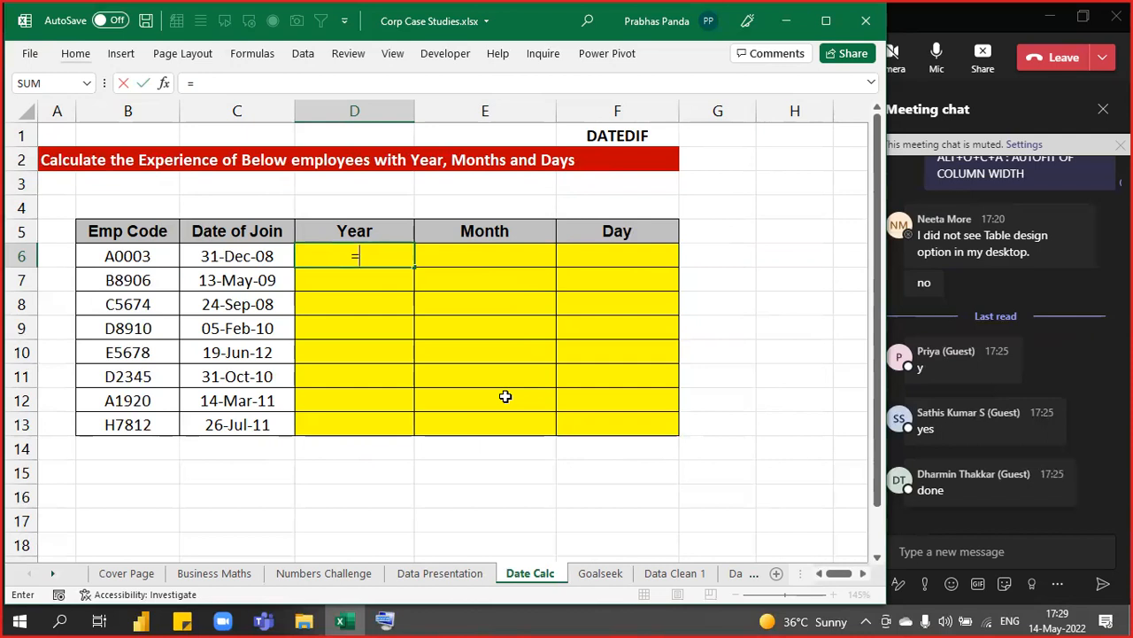
text(DA)
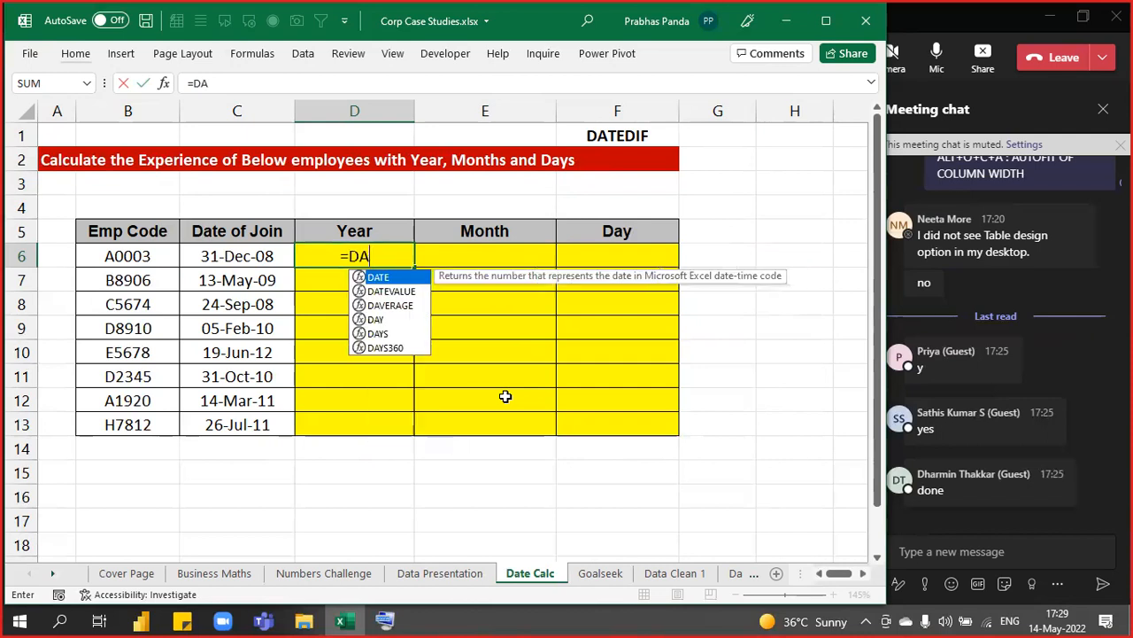
text(TEDIF()
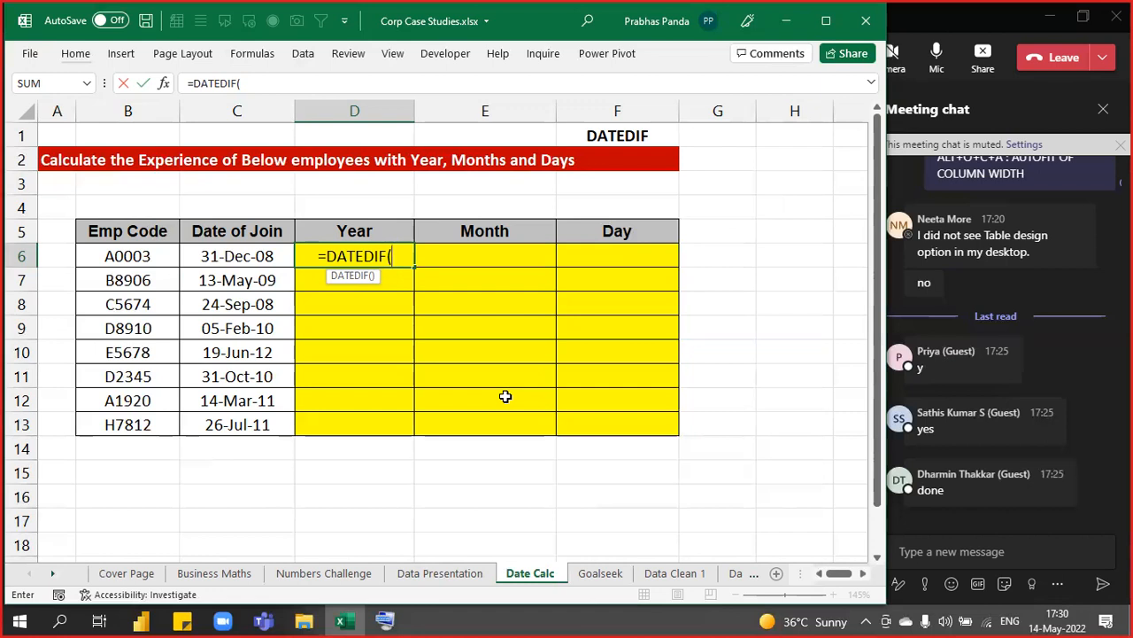
key(Left)
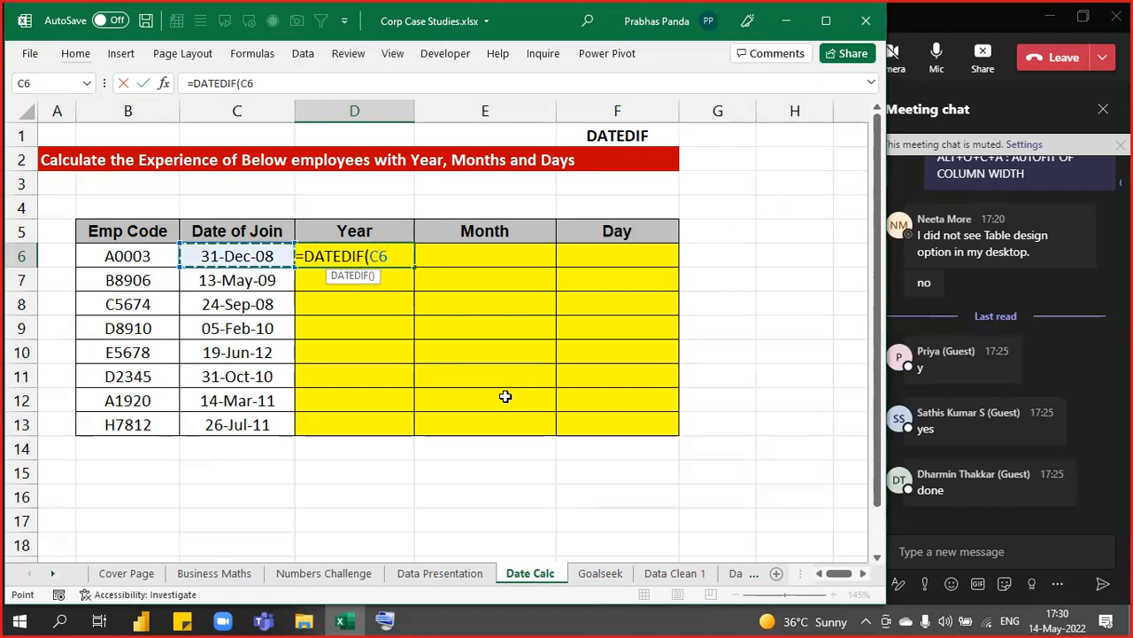
text(,)
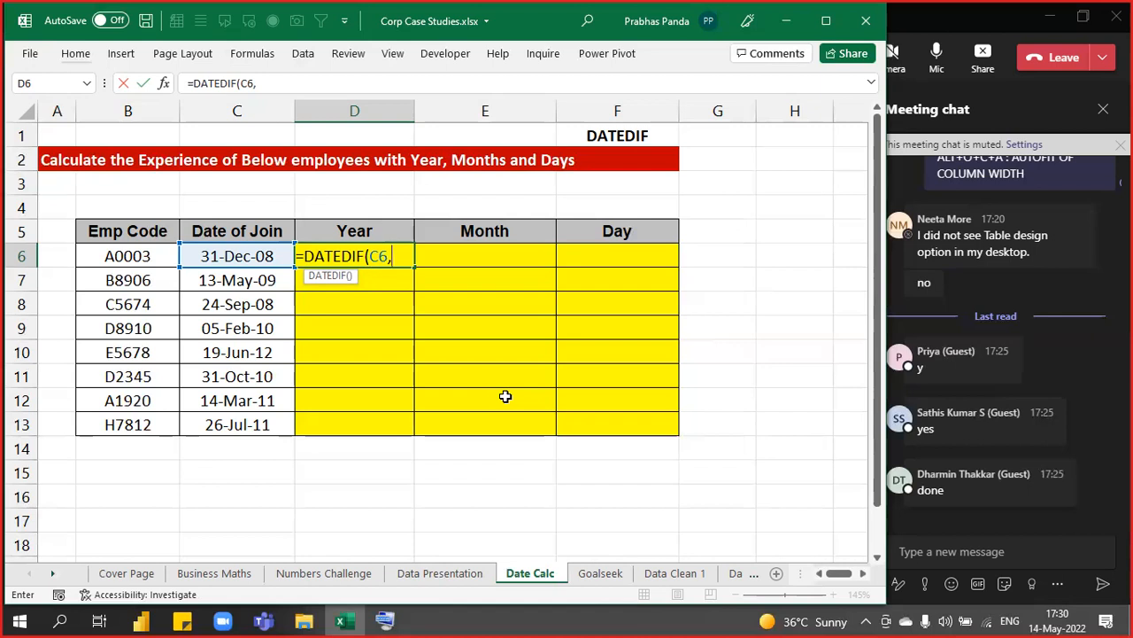
text(TODAY)
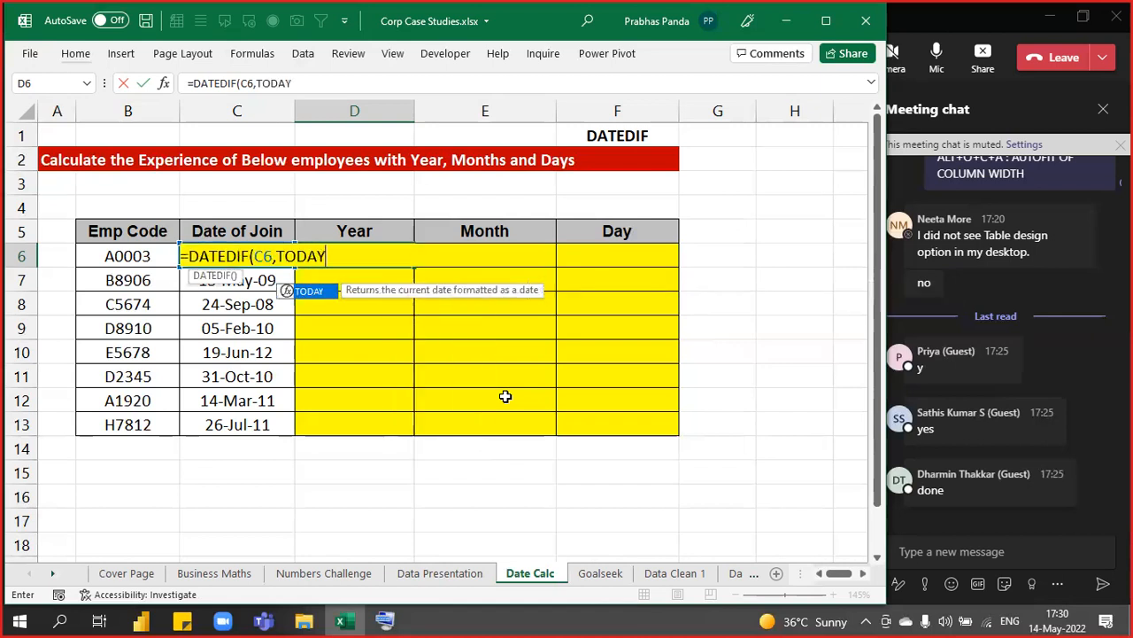
text(())
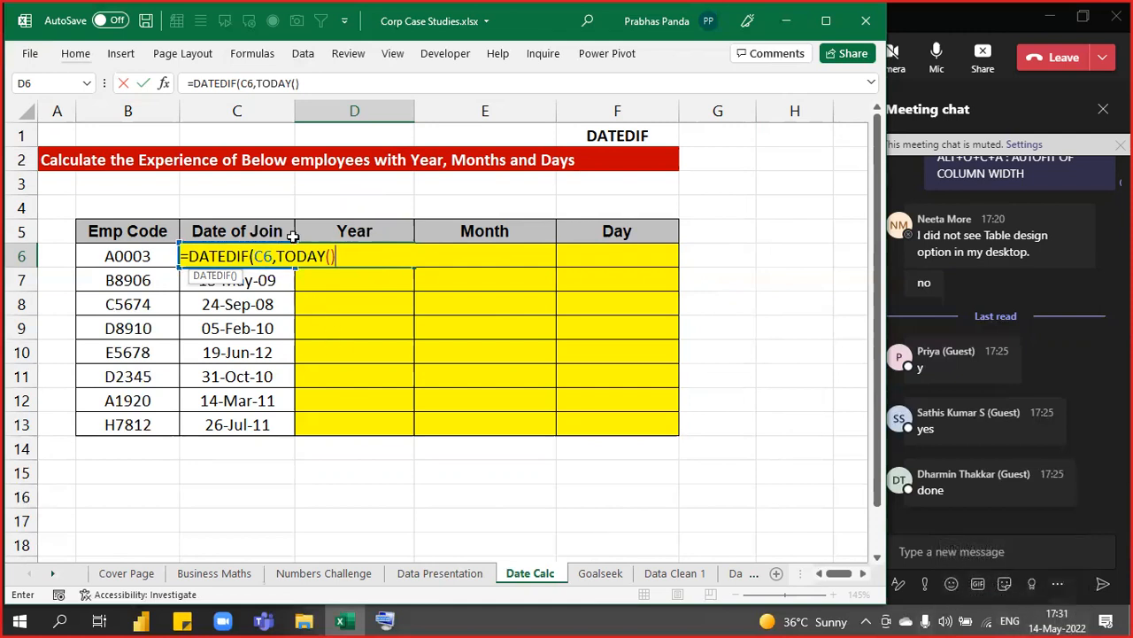
text(,)
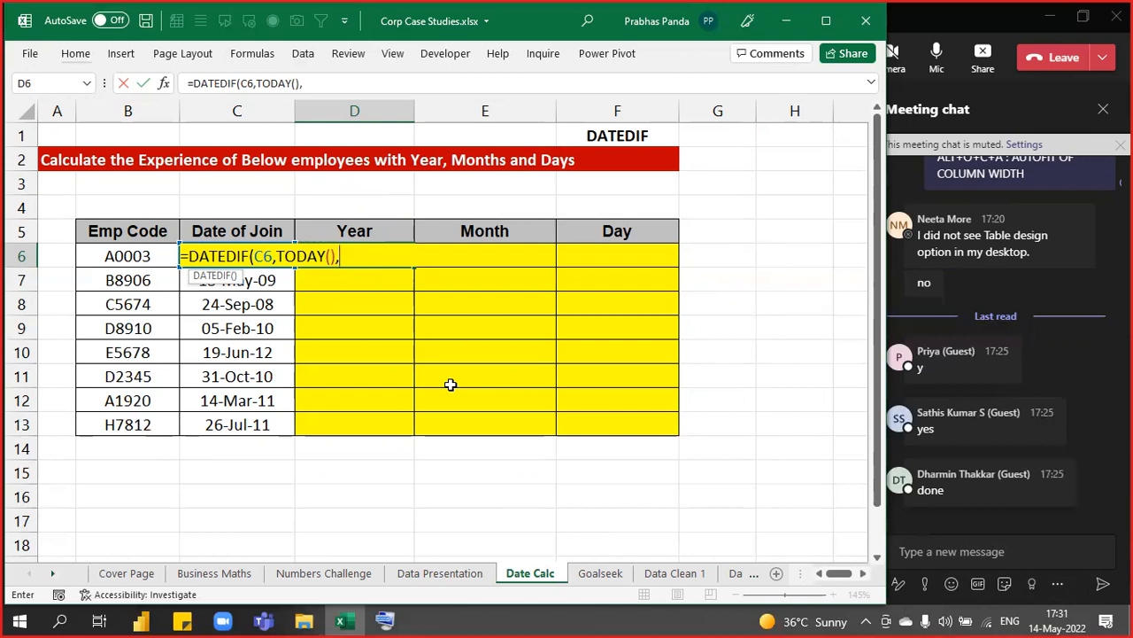
key(Up)
key(Up)
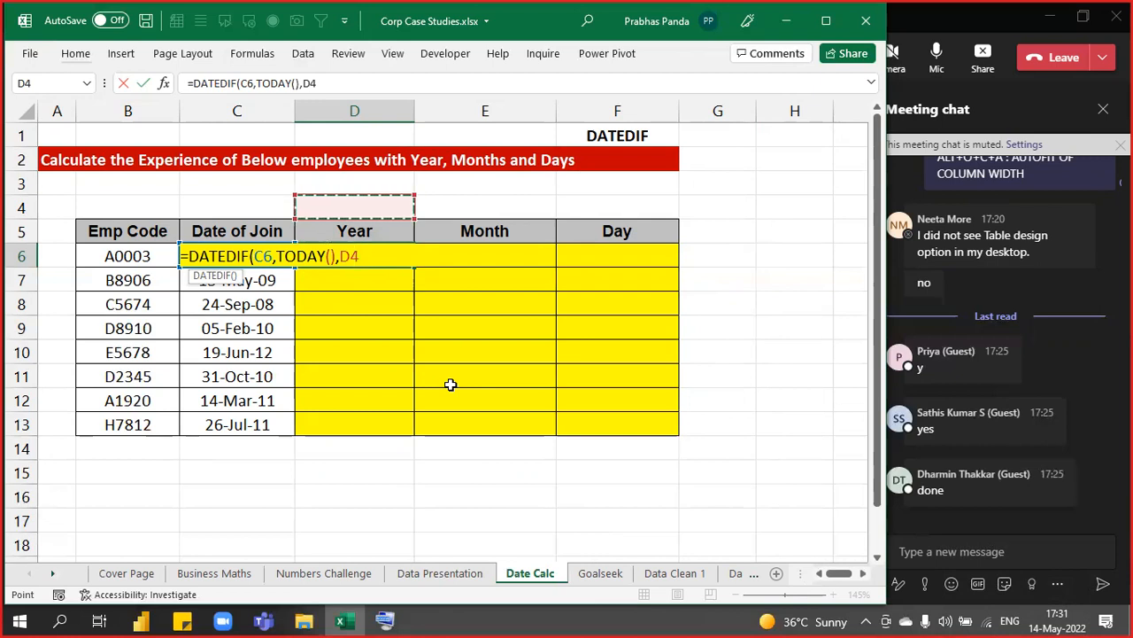
text())
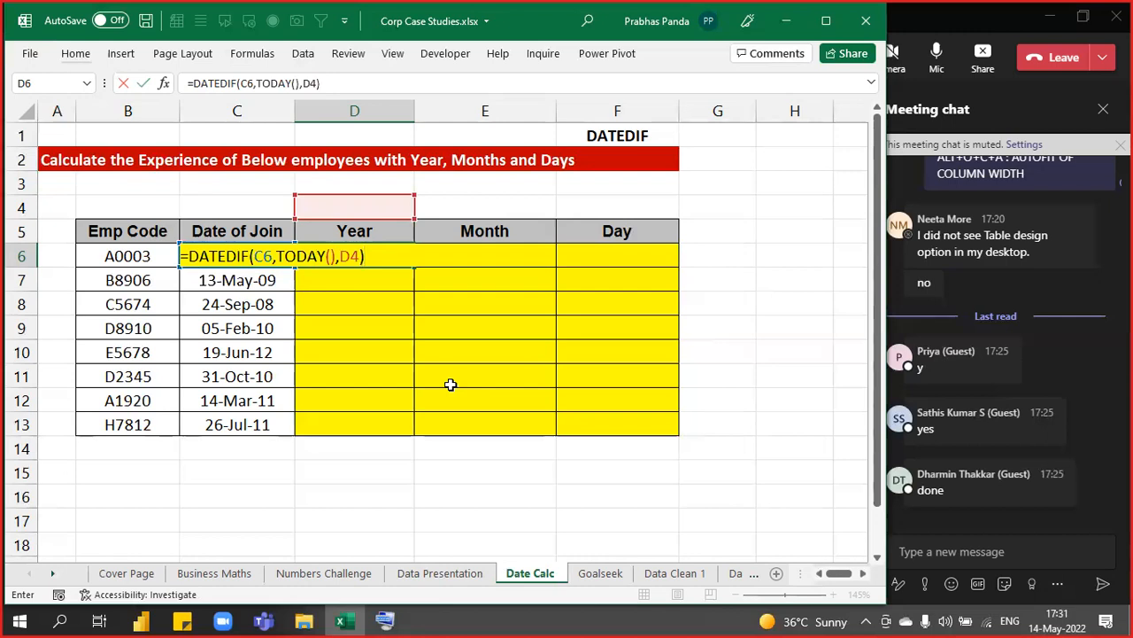
key(Return)
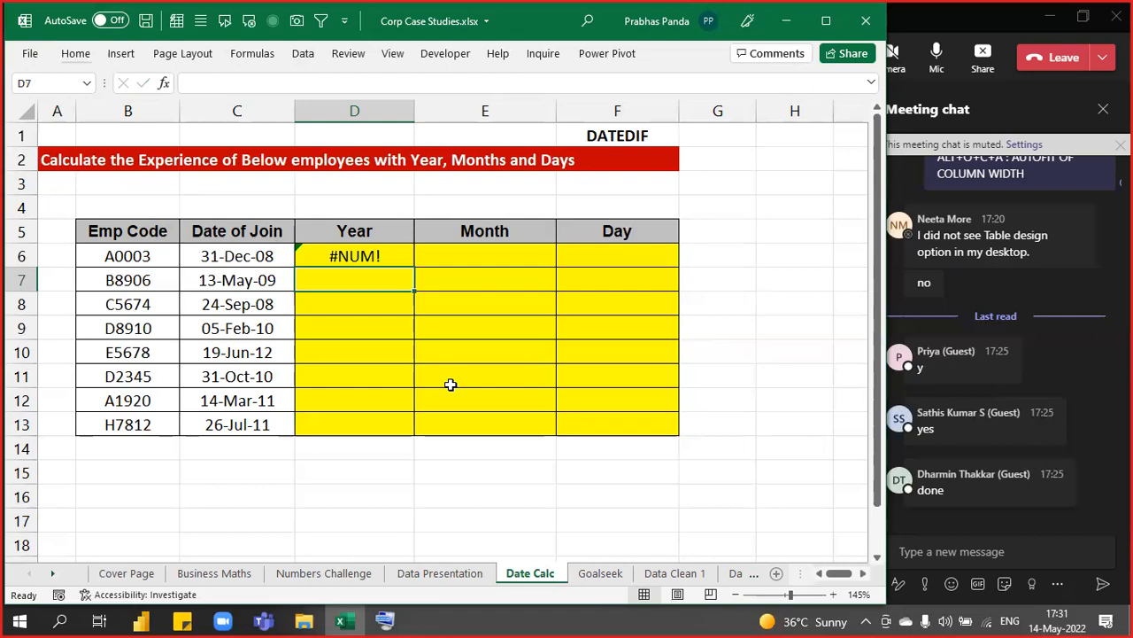
Enter the unit code Y in D4, above the Year heading
key(Up)
key(Up)
key(Up)
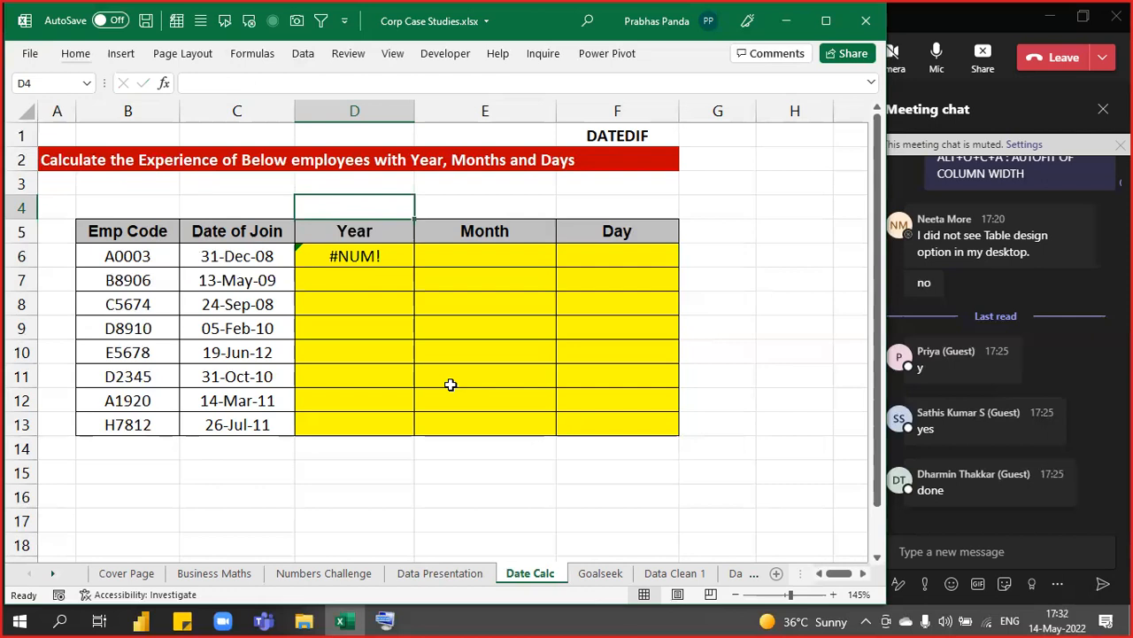
text(Y)
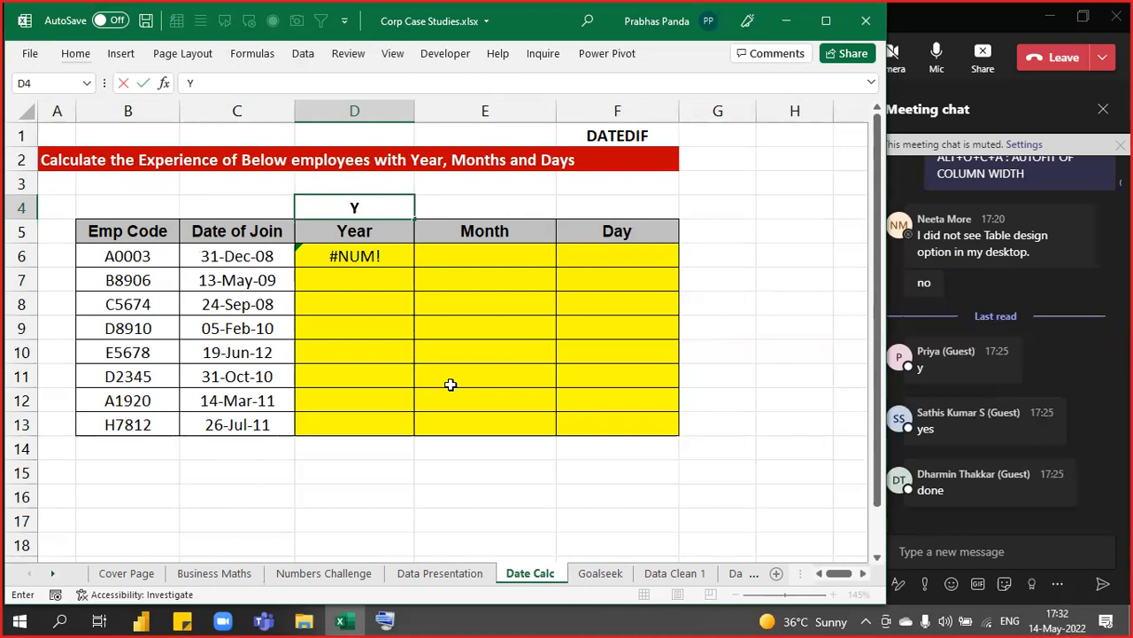
key(Return)
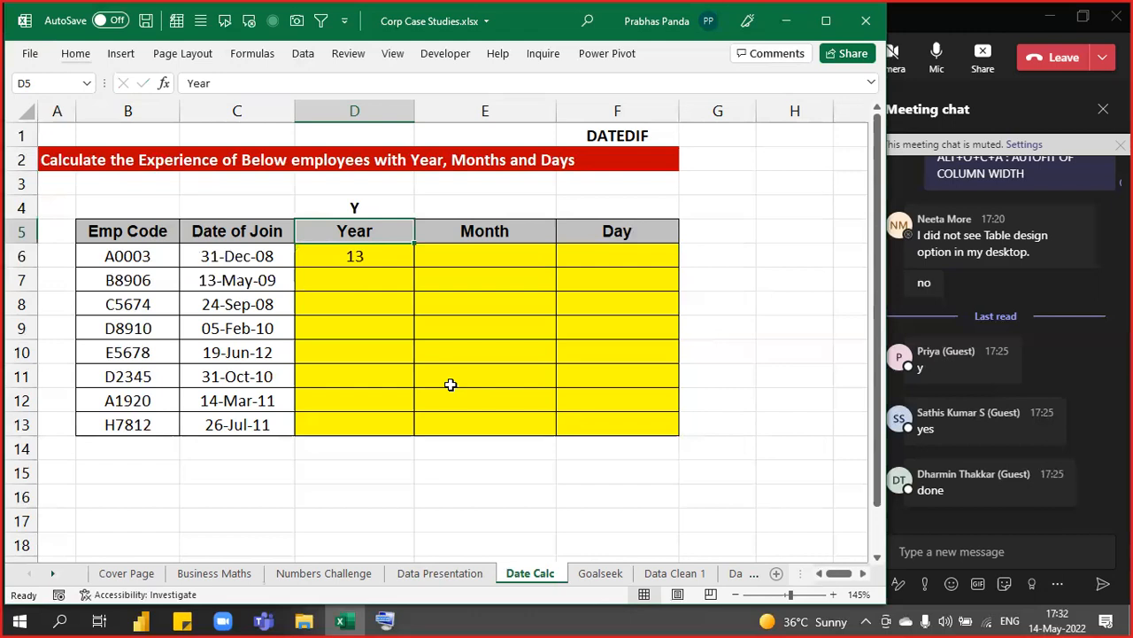
Examine the DATEDIF formula in D6 and the cells it references
key(Down)
key(F2)
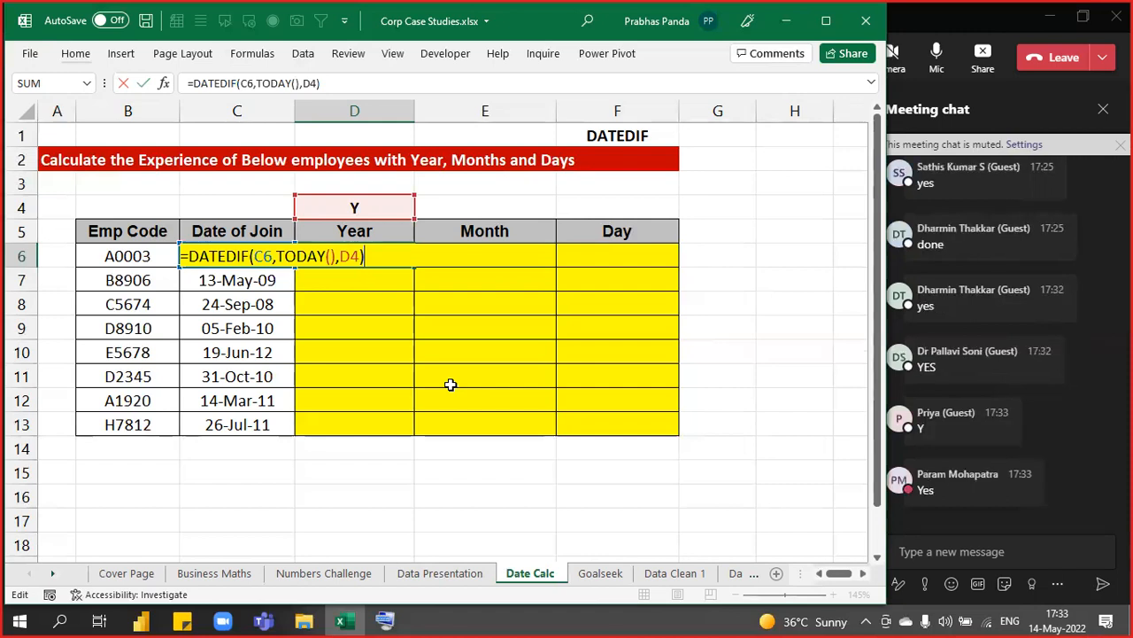
key(ctrl+Return)
key(Up)
key(Down)
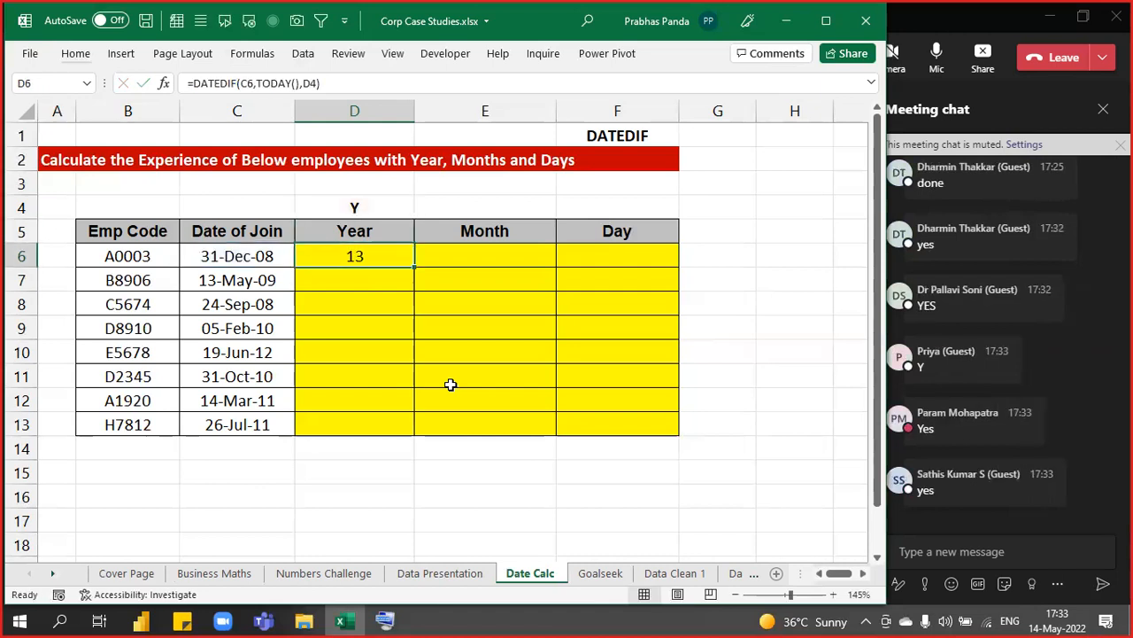
Enter the unit codes M in E4 and D in F4, above the Month and Day headings
key(Right)
key(Up)
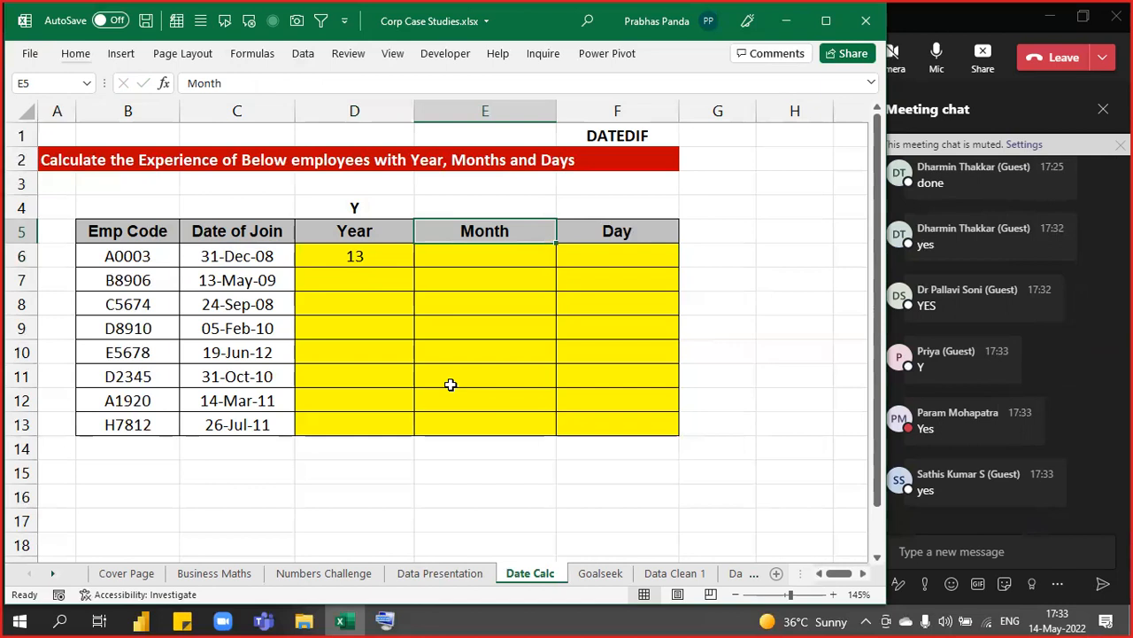
key(Up)
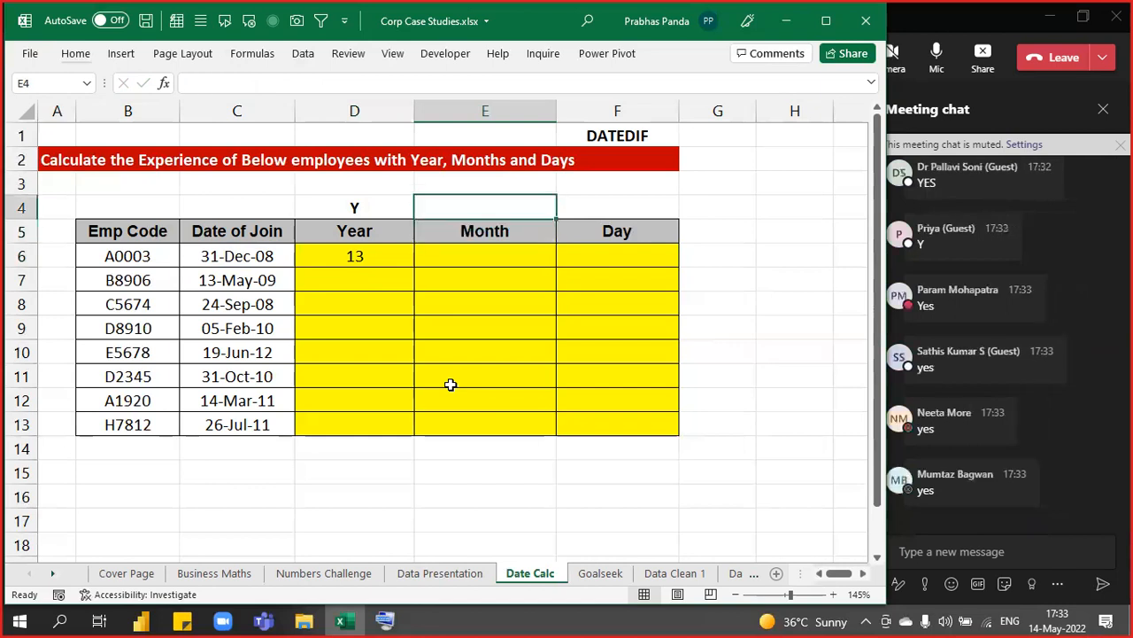
text(M)
key(BackSpace)
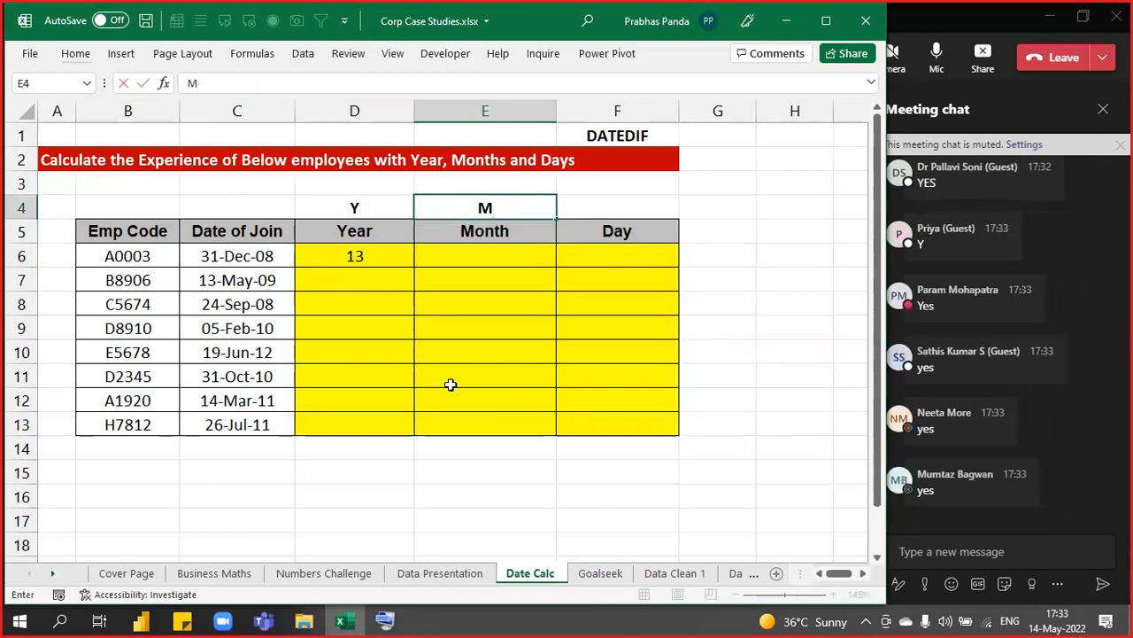
key(Right)
text(D)
key(BackSpace)
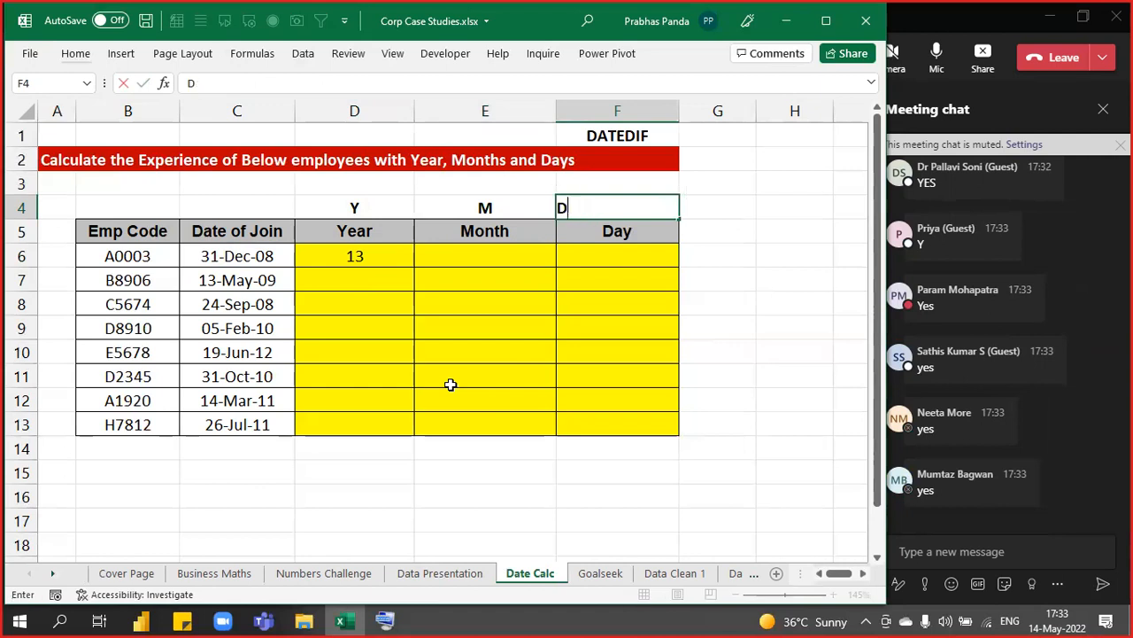
key(Down)
Enter the formula =DATEDIF(C6,TODAY(),E4) in E6 to calculate the first employee's months of experience
key(Left)
key(Down)
text(=DAT)
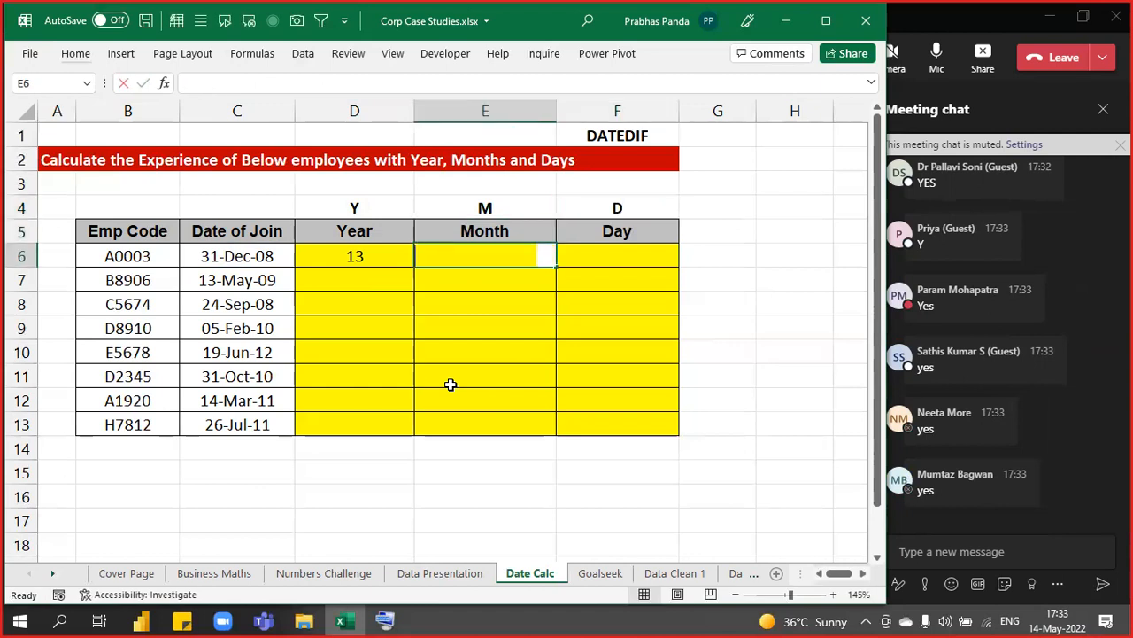
text(EDIF()
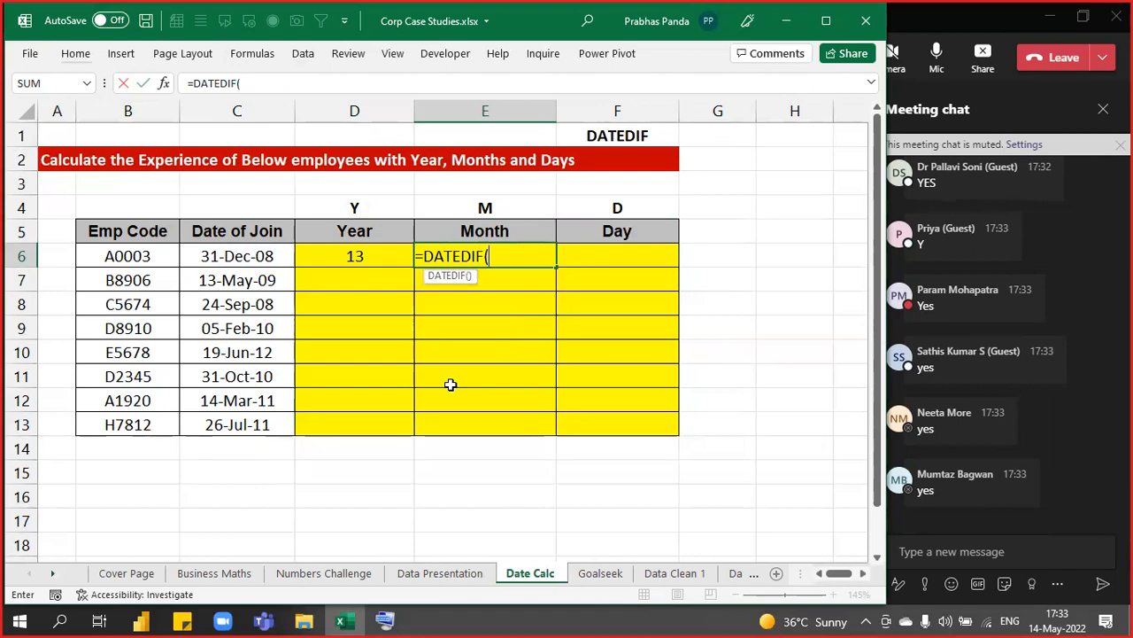
key(Left)
key(Left)
text(,)
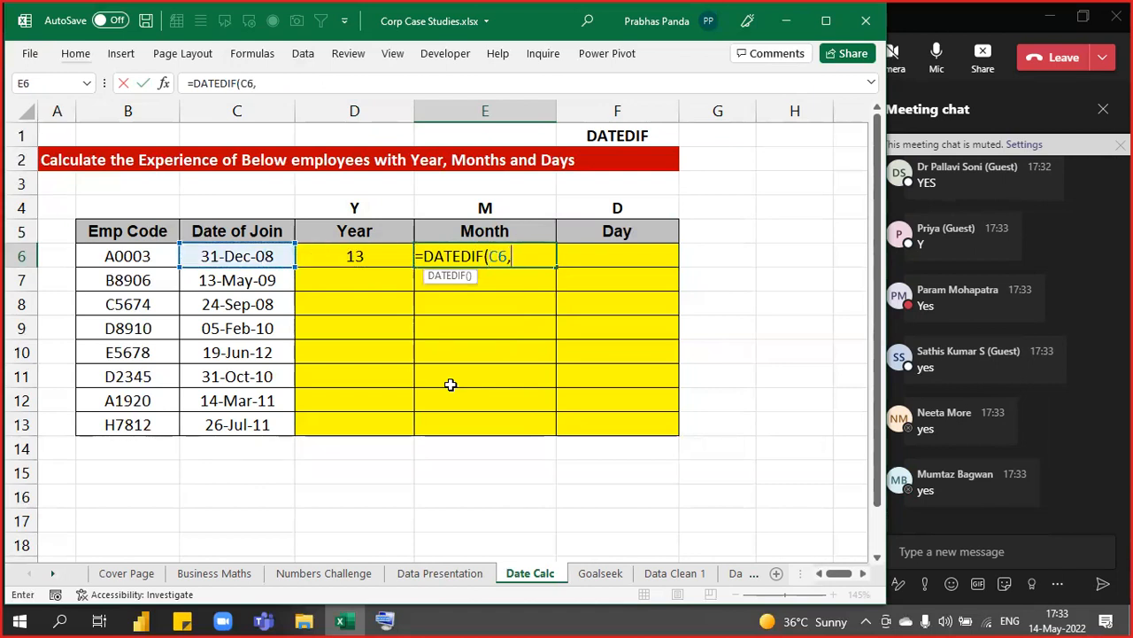
text(TODAY(),)
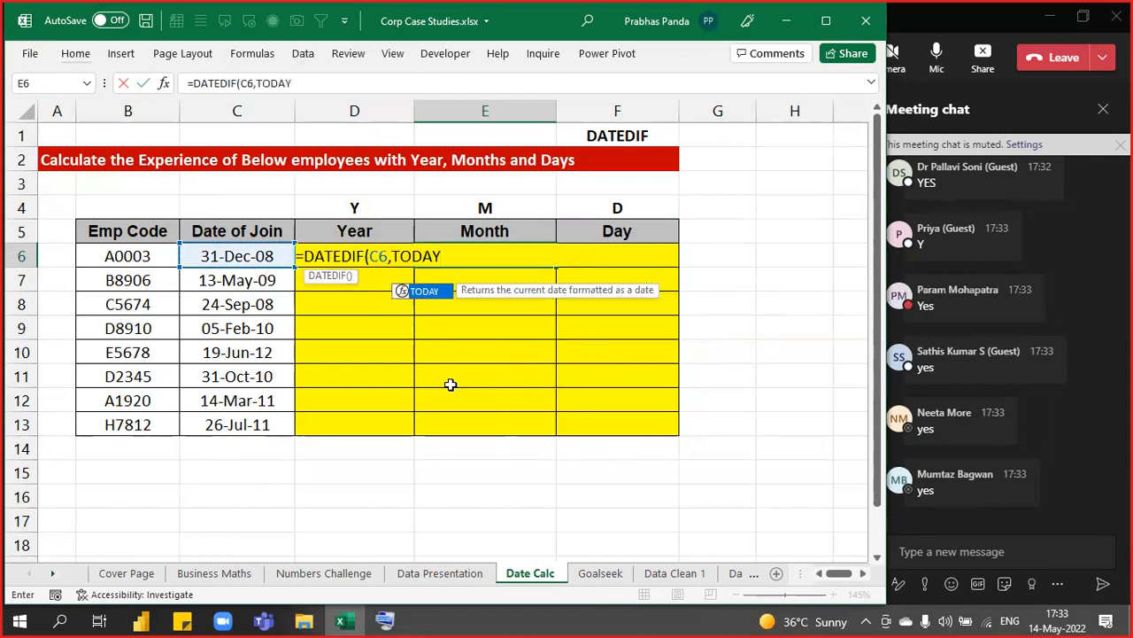
key(Up)
key(Up)
text())
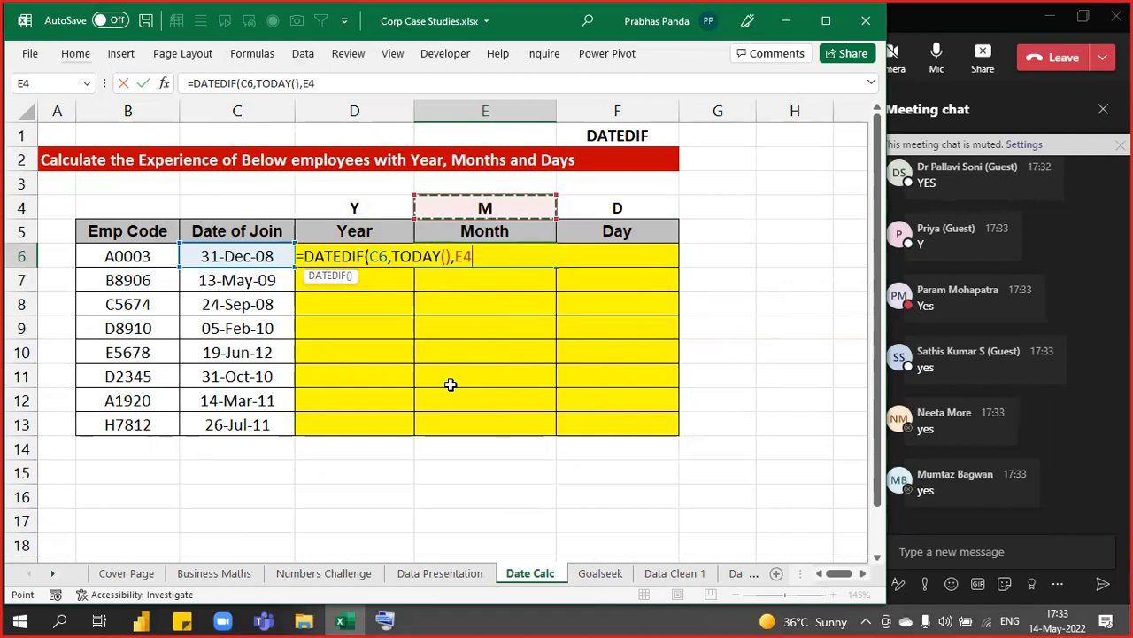
key(Return)
key(Up)
Enter the formula =DATEDIF(C6,TODAY(),F4) in F6 for the first employee's days of experience and check its references
key(Right)
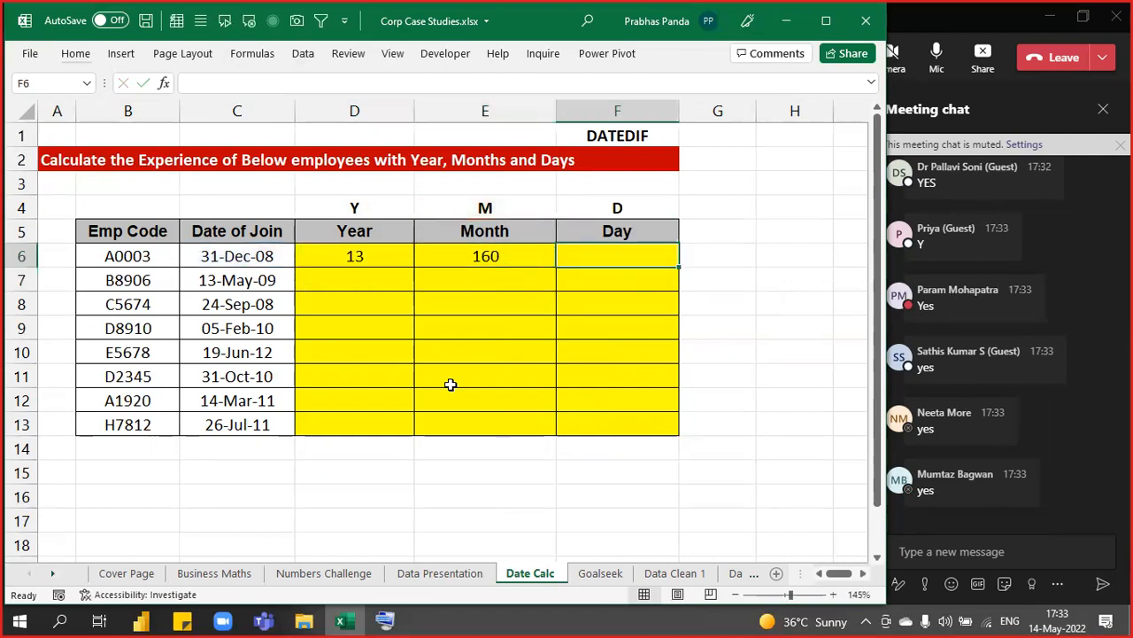
text(=DATEDIF()
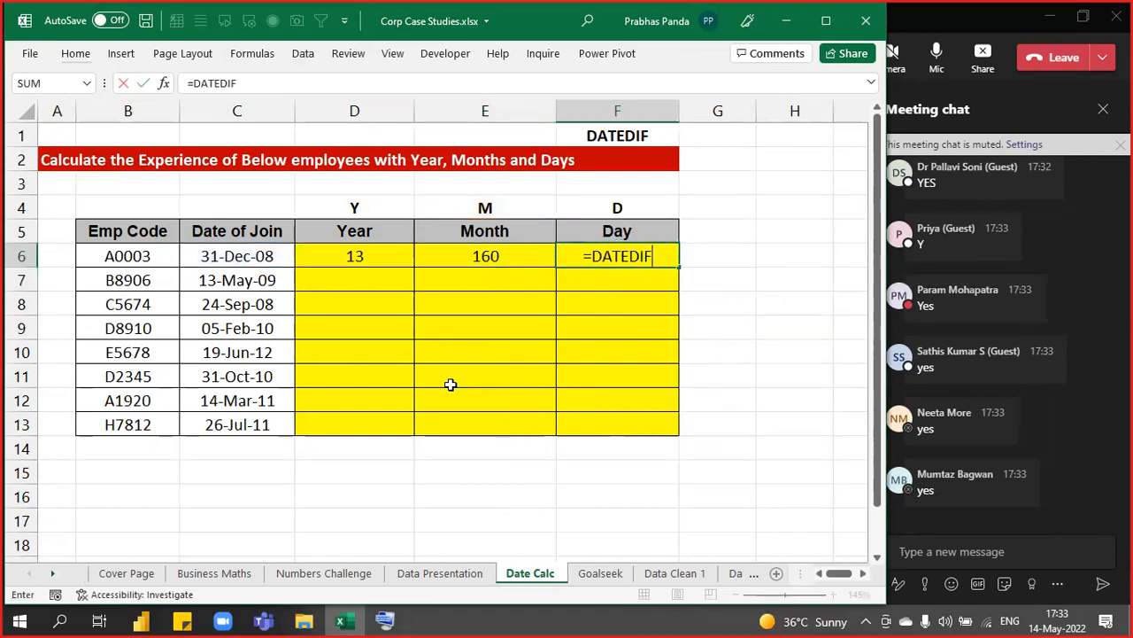
key(Left)
key(Left)
key(Left)
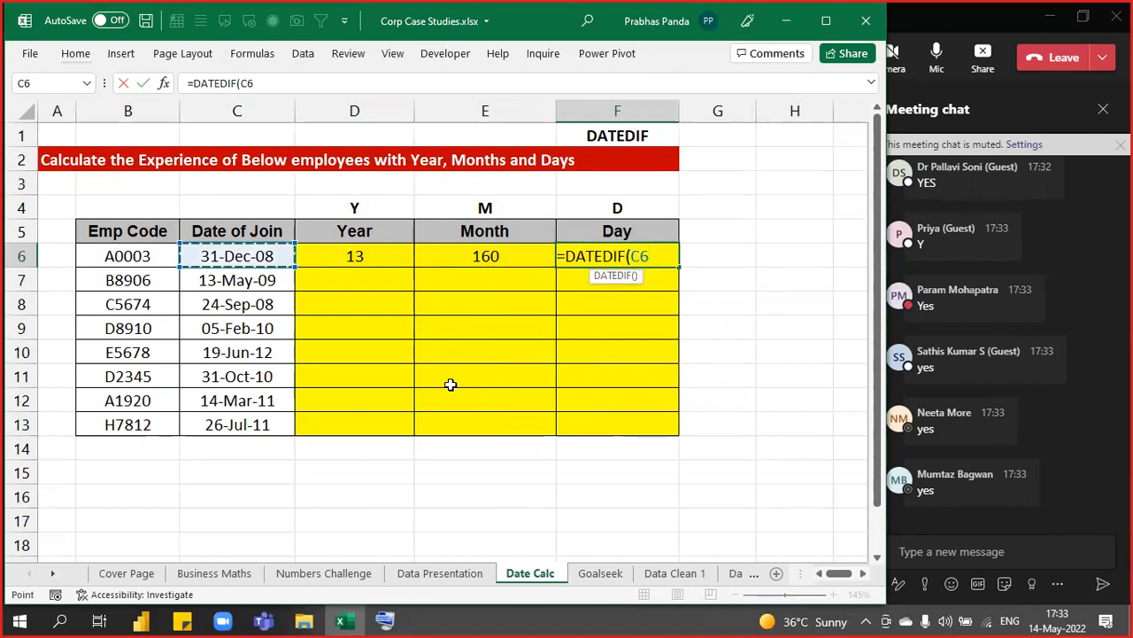
text(,)
text(TOD)
text((),)
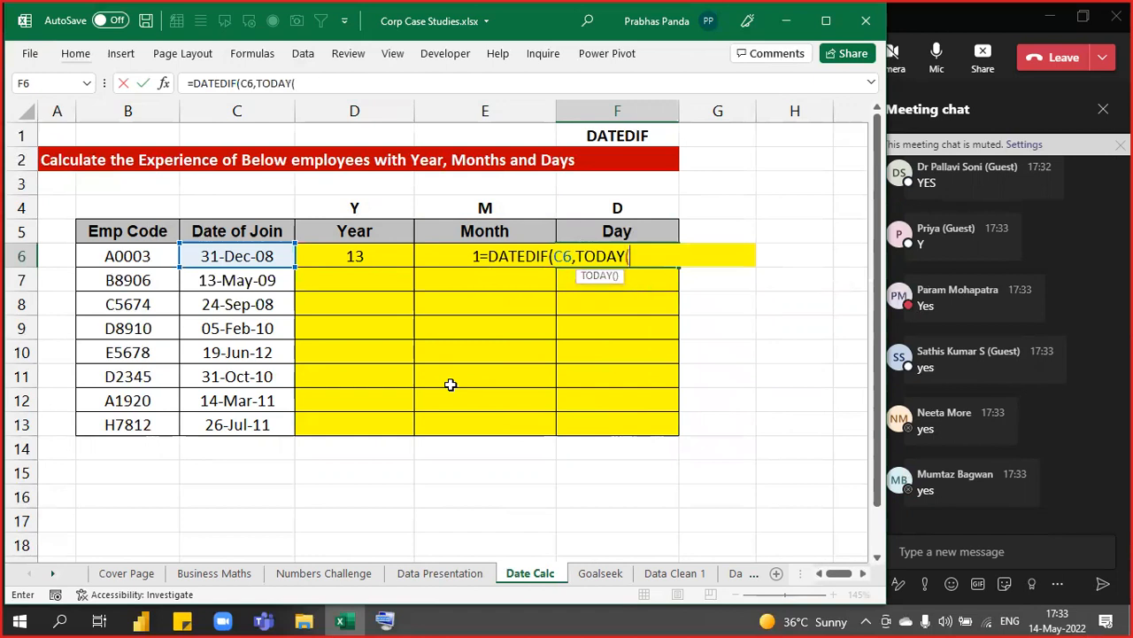
key(Up)
key(Up)
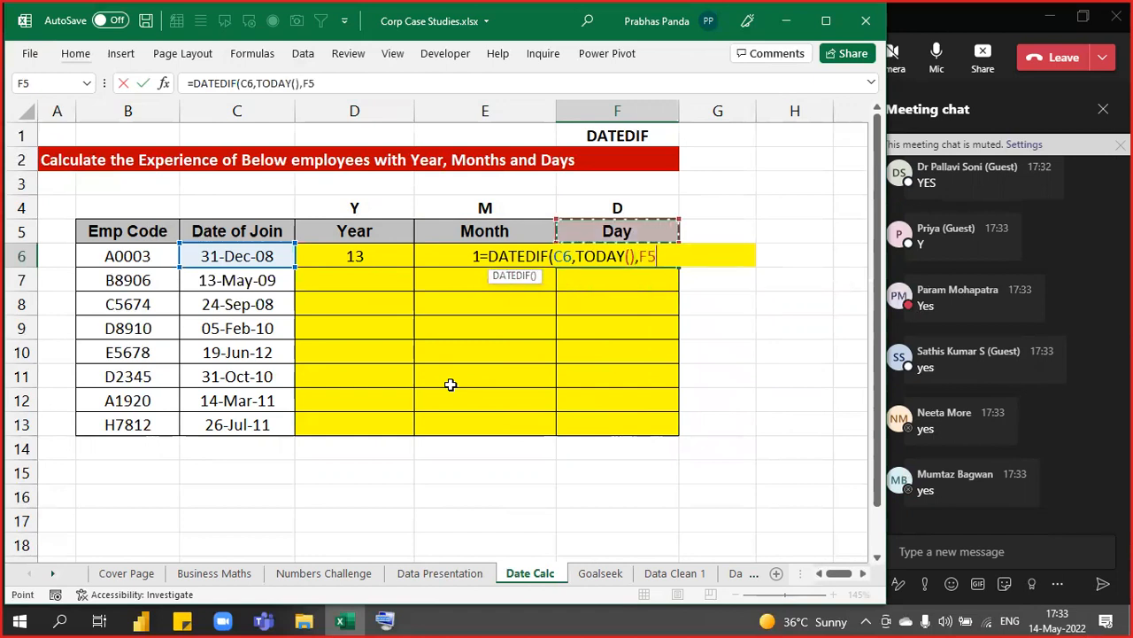
text())
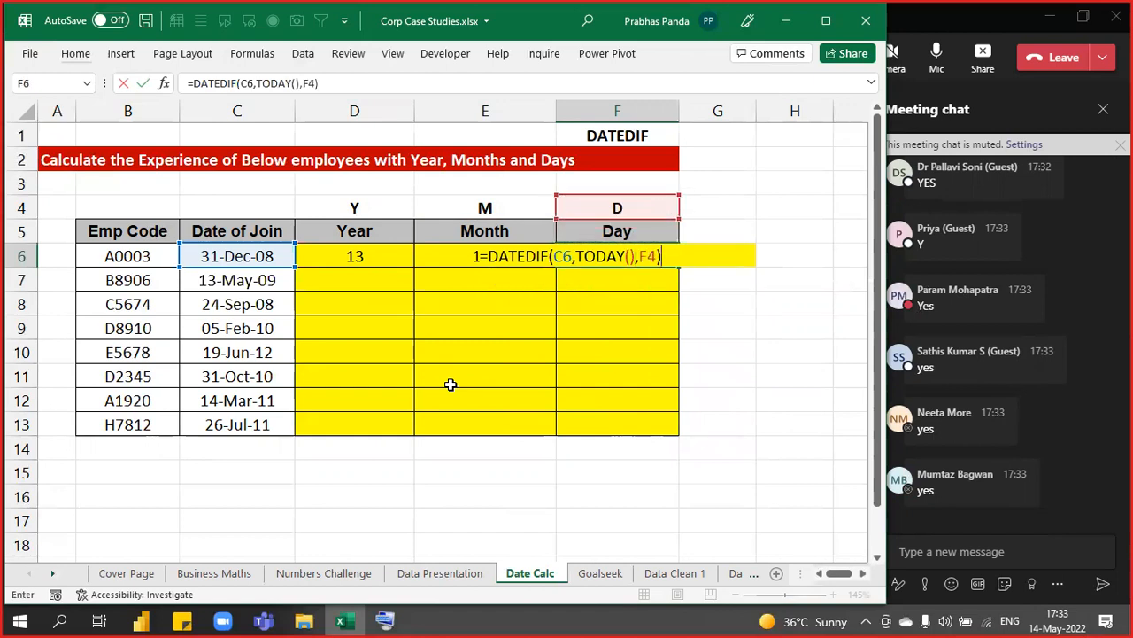
key(Return)
key(Up)
key(F2)
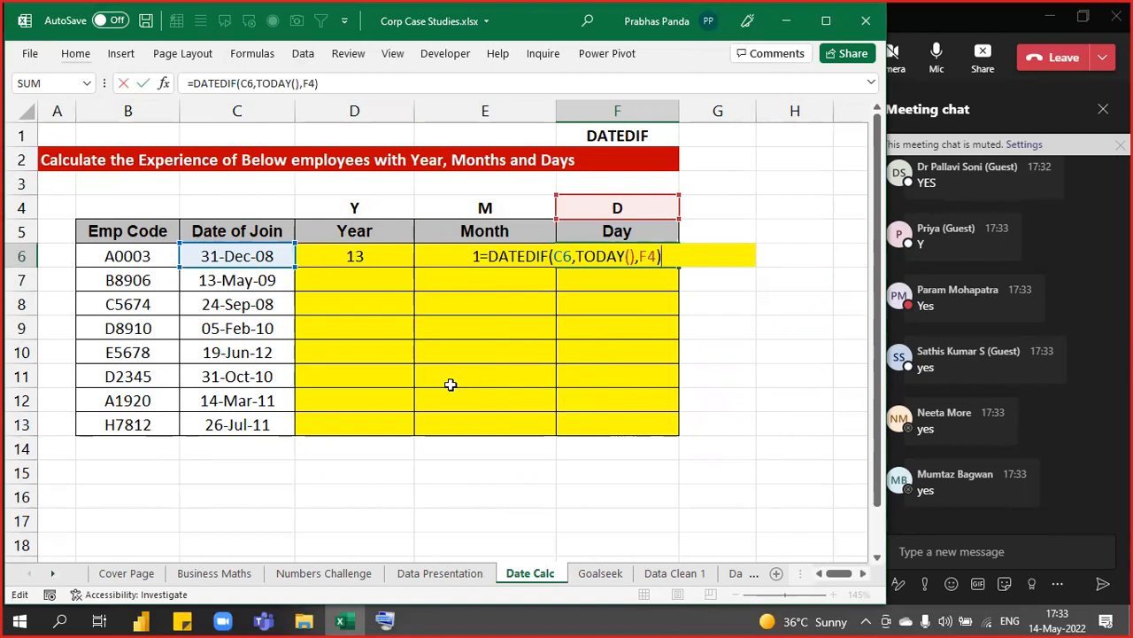
key(Escape)
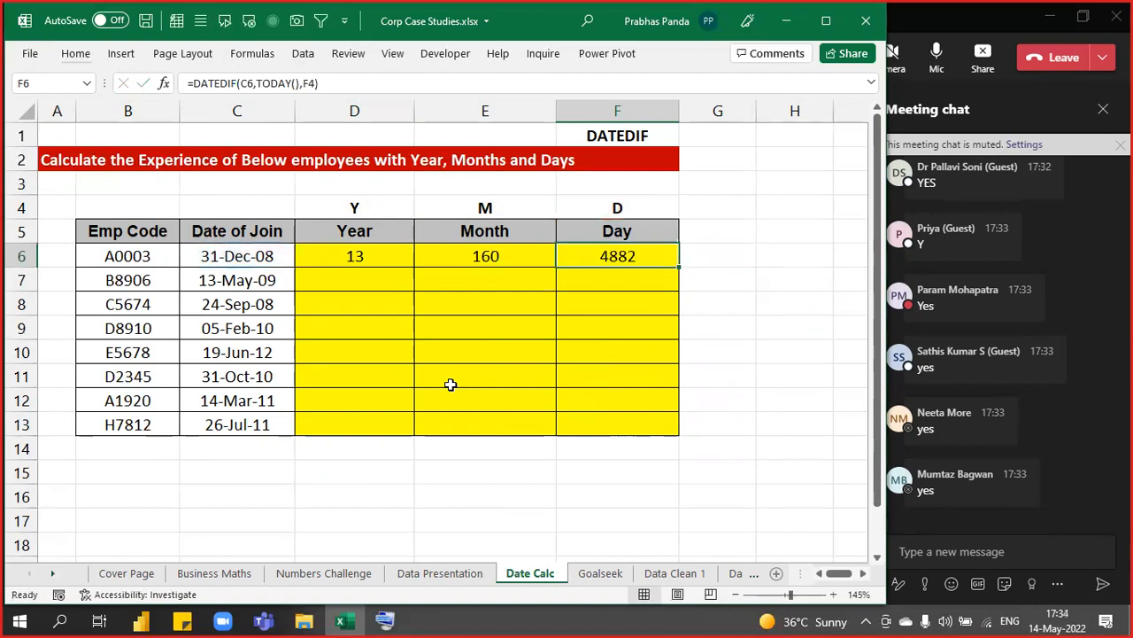
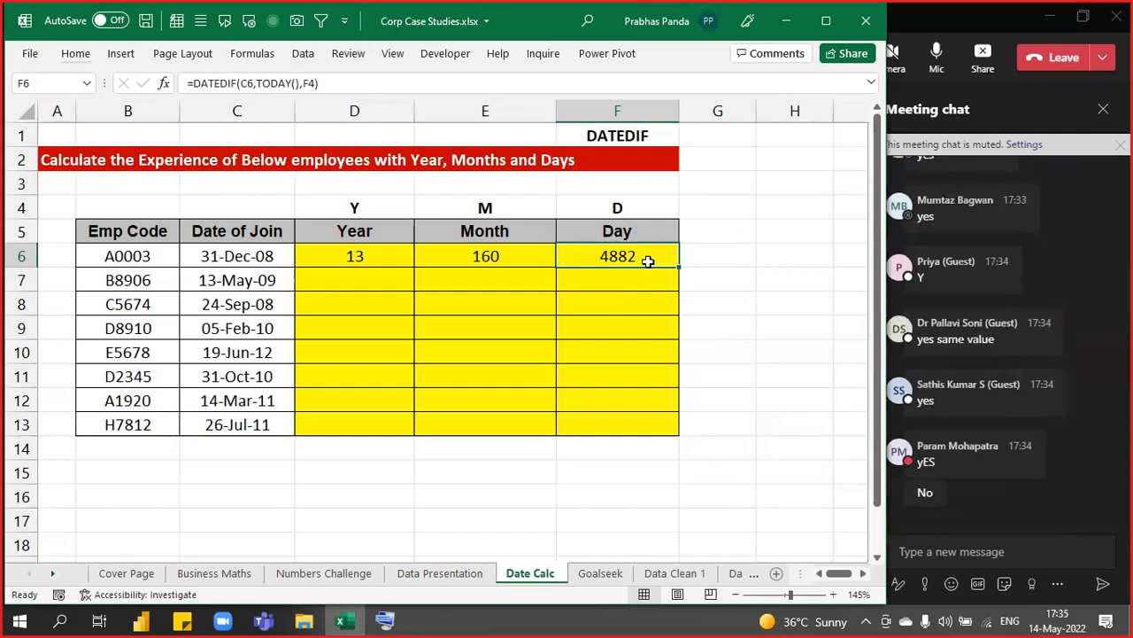
Examine the first employee's year, month and day results in D6:F6, including the month formula
click(376, 105)
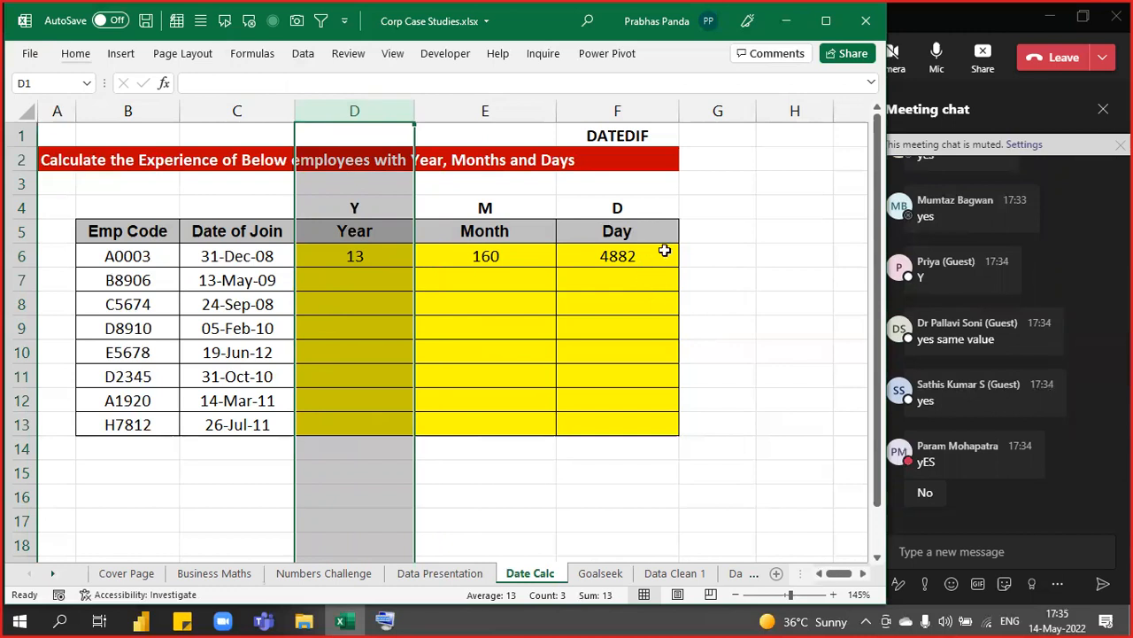
click(747, 235)
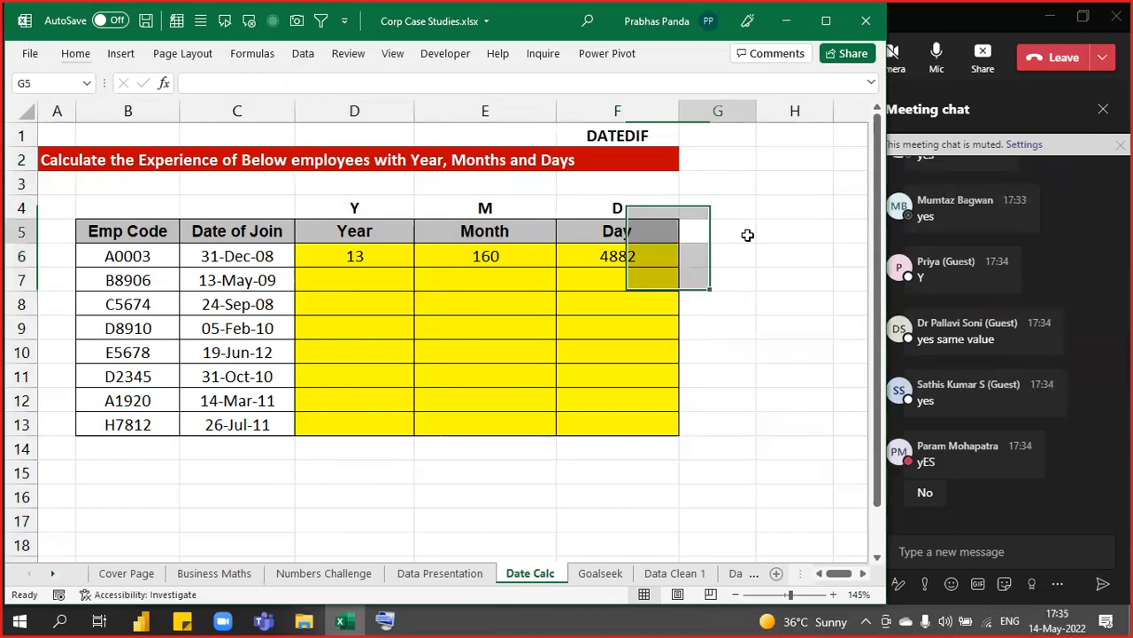
drag(361, 253, 630, 255)
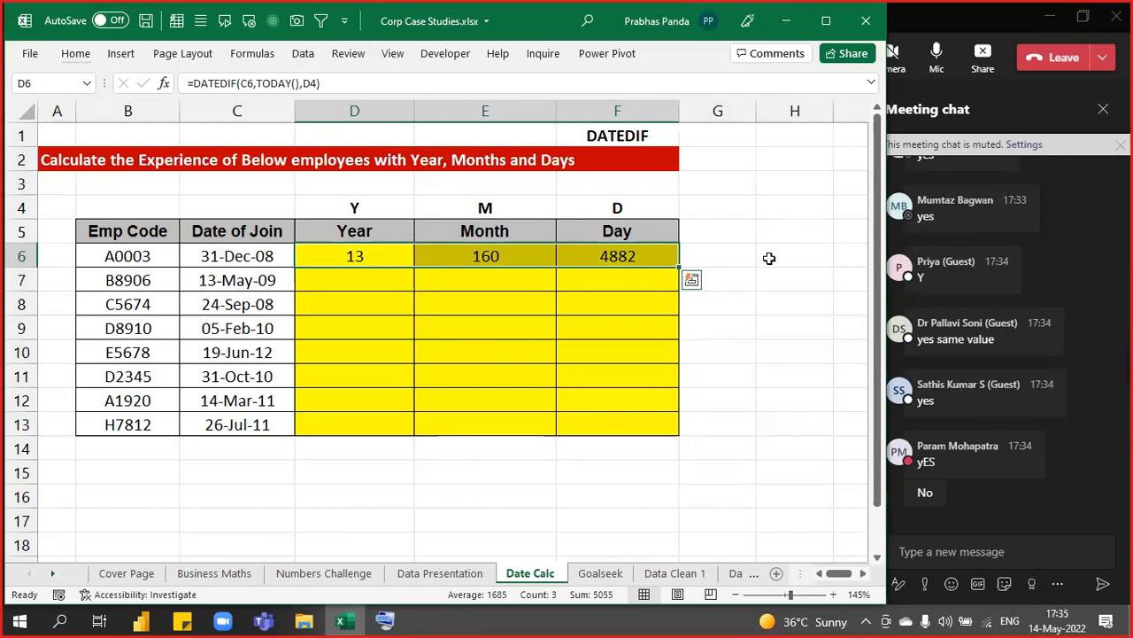
click(495, 112)
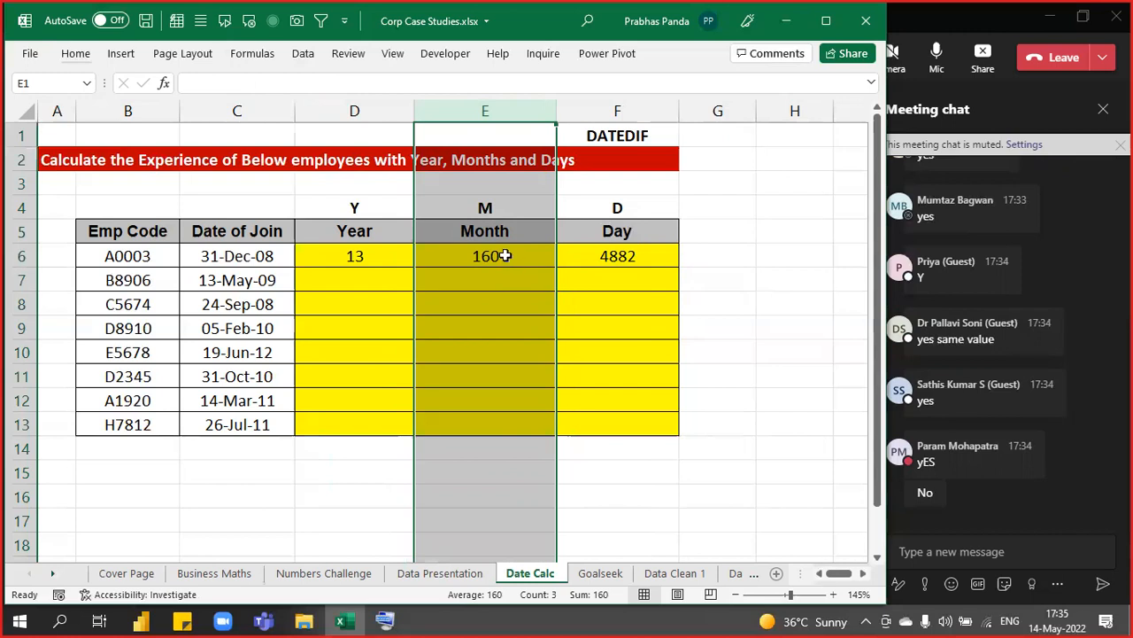
click(505, 256)
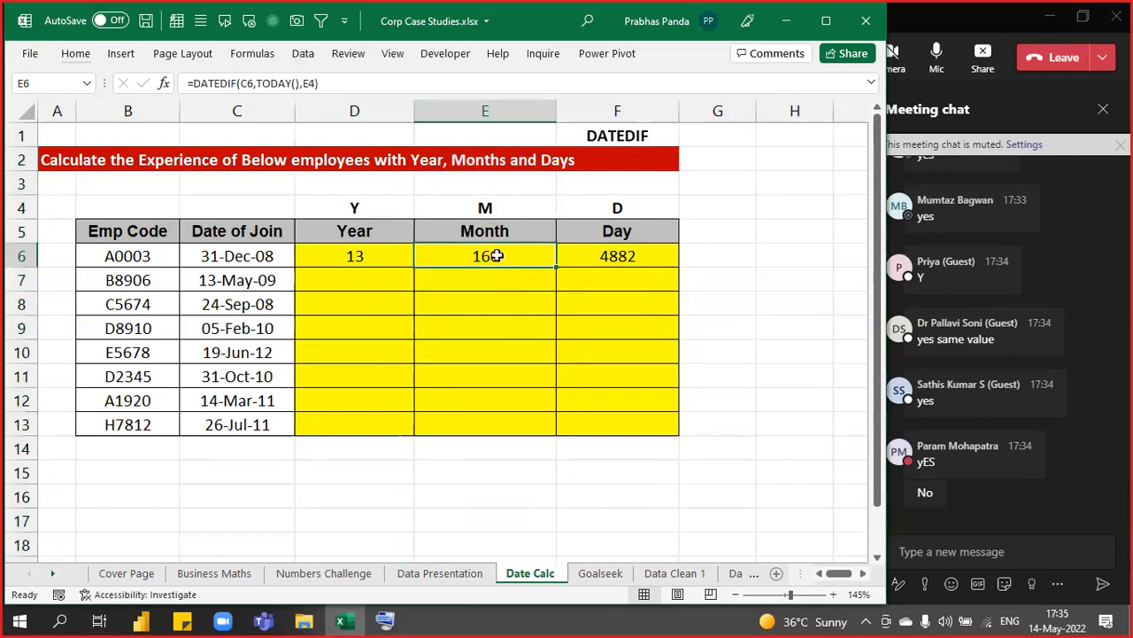
Enter the check formula =E6/12 in E3 to convert the first employee's months of experience into years
click(481, 181)
text(=)
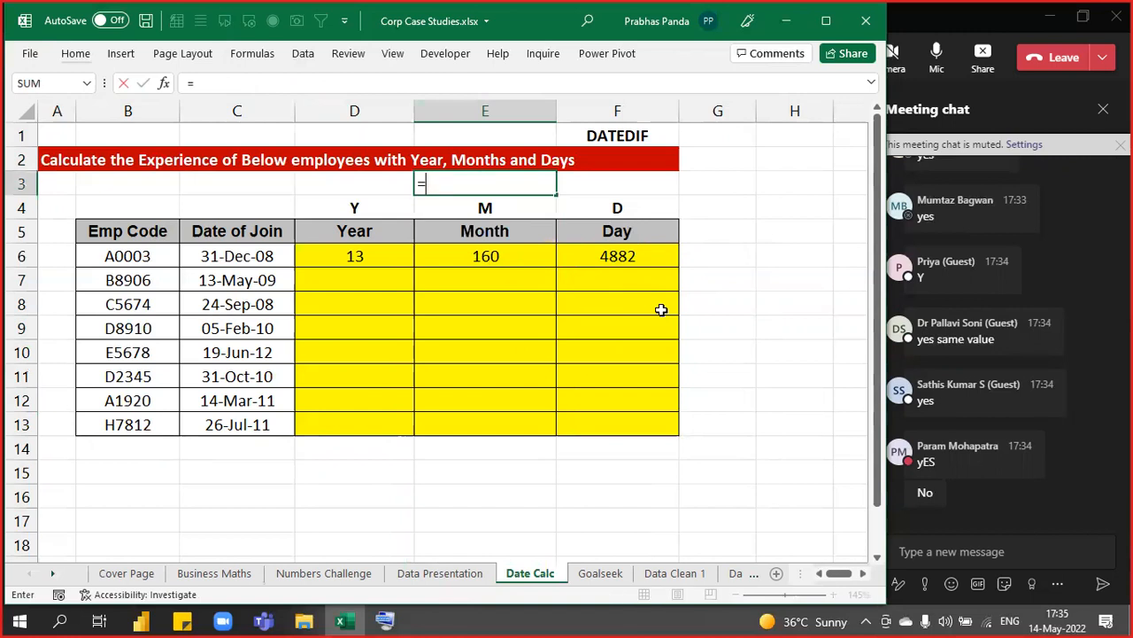
key(Down)
key(Down)
key(Down)
text(/12)
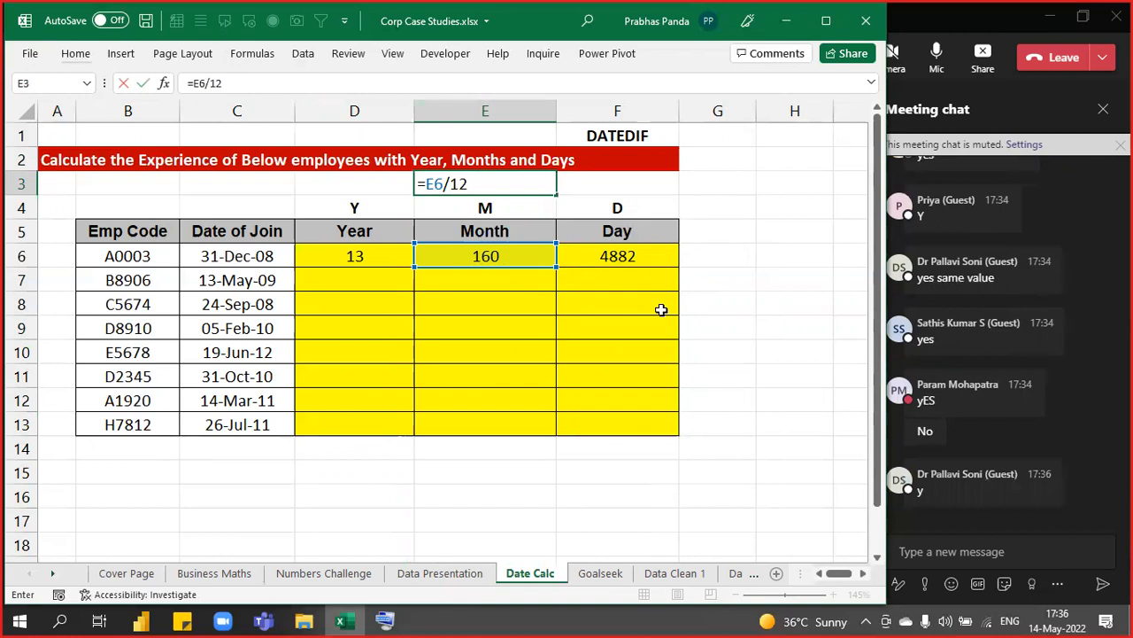
key(Return)
key(Up)
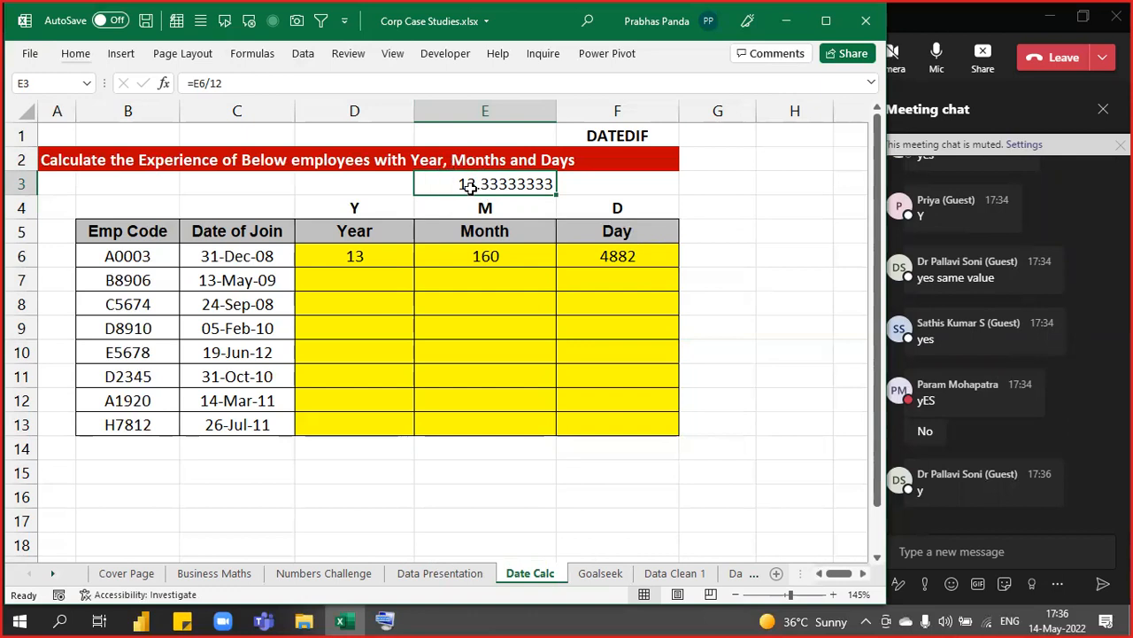
Change the Month column's unit code in E4 to YM so only months beyond full years are counted
click(346, 112)
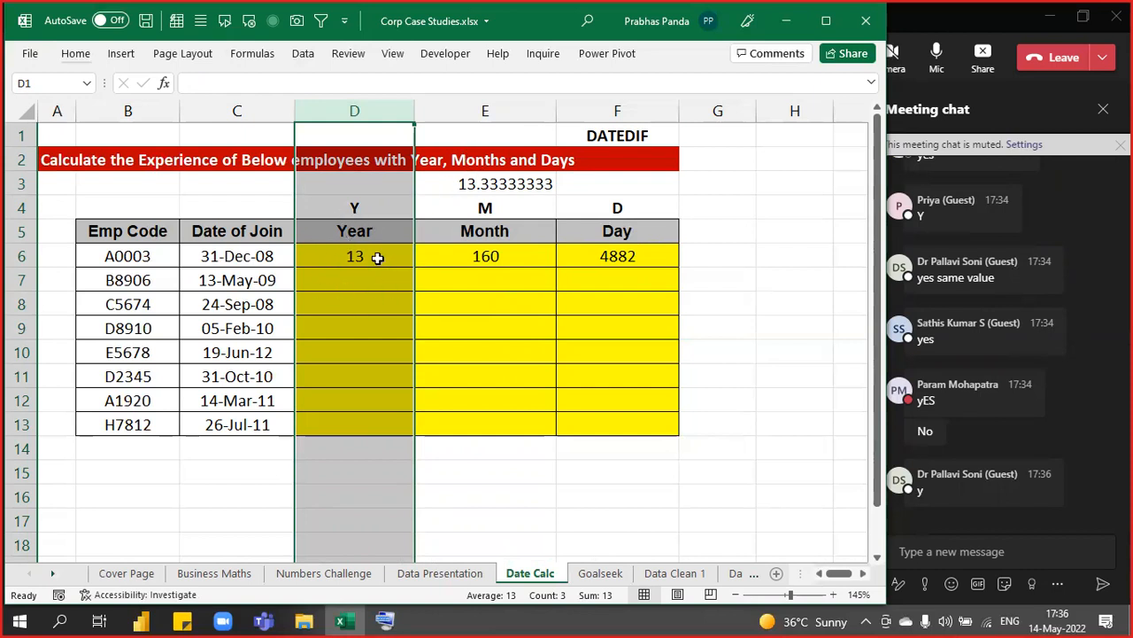
click(504, 206)
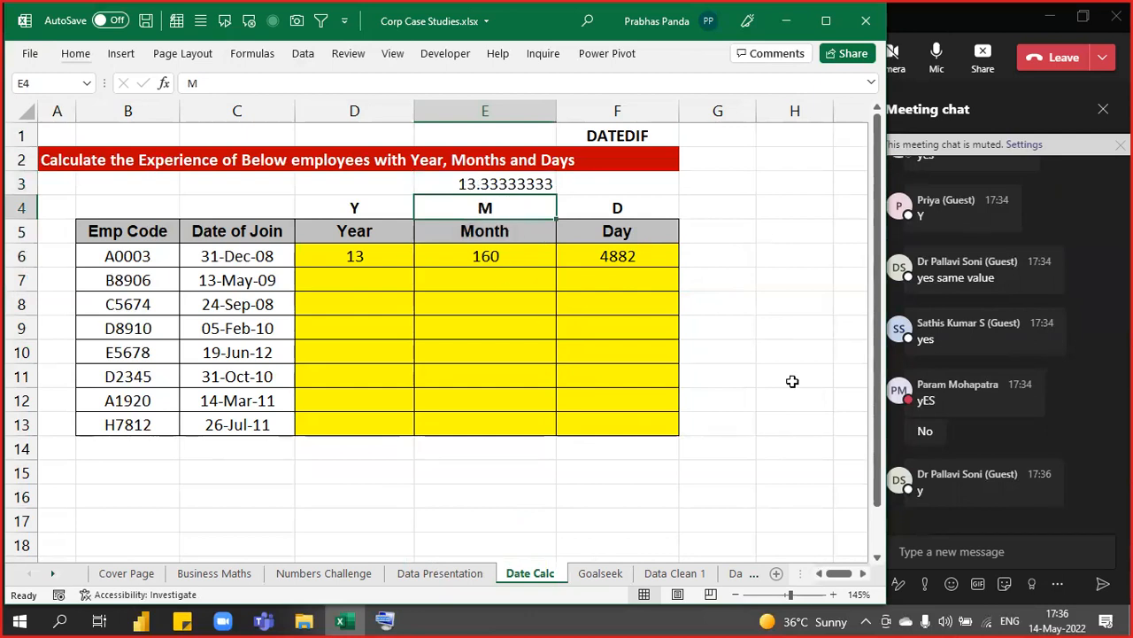
text(YM)
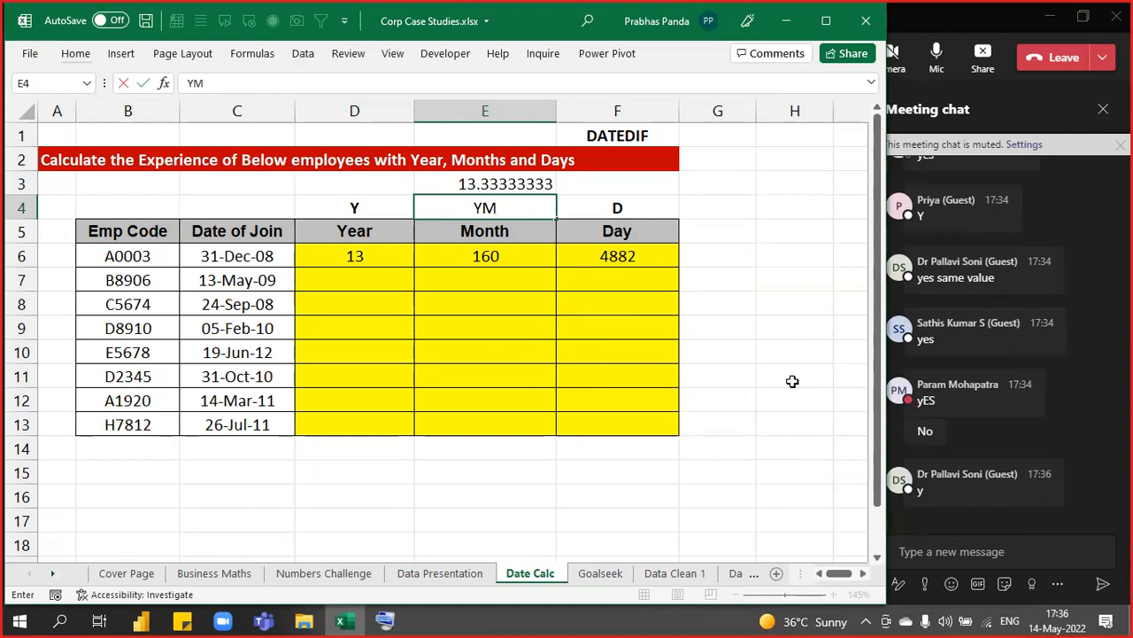
key(Return)
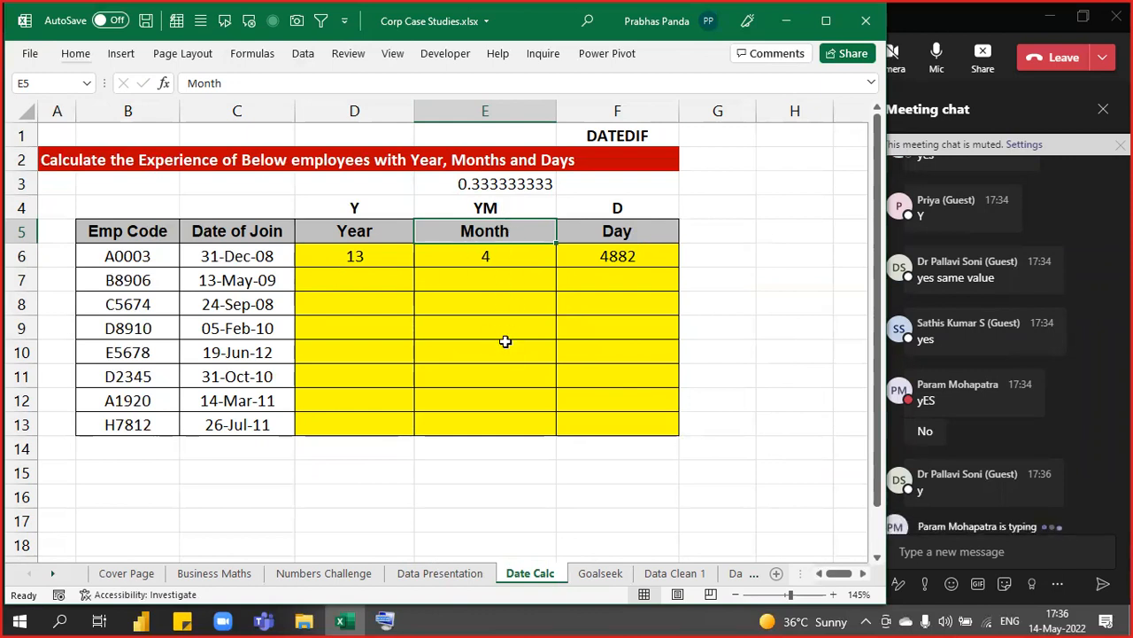
Change the Day column's unit code in F4 to MD so only days beyond full months are counted
click(654, 211)
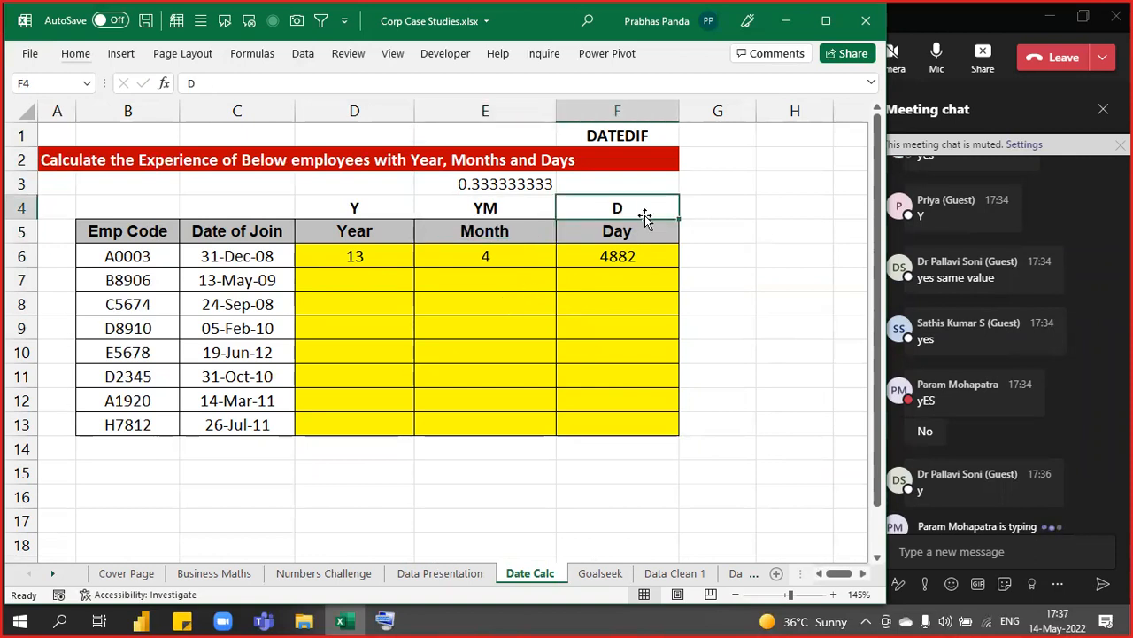
text(MD)
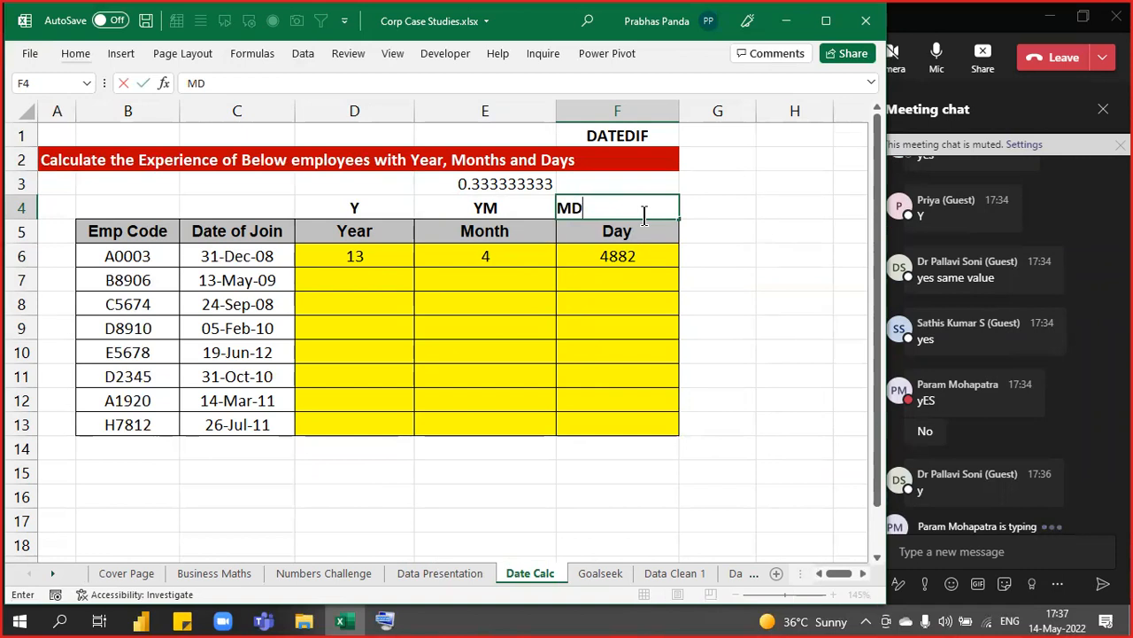
key(Return)
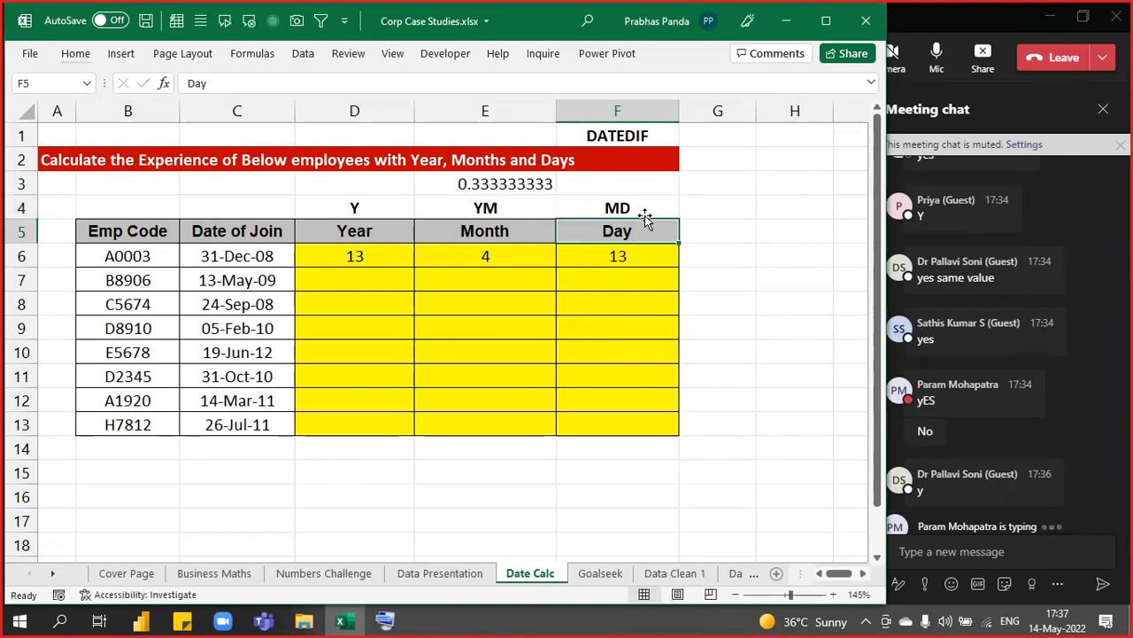
Fill the DATEDIF formulas in D6:F6 down through row 13 for all remaining employees
click(369, 257)
key(Right)
key(Right)
key(Right)
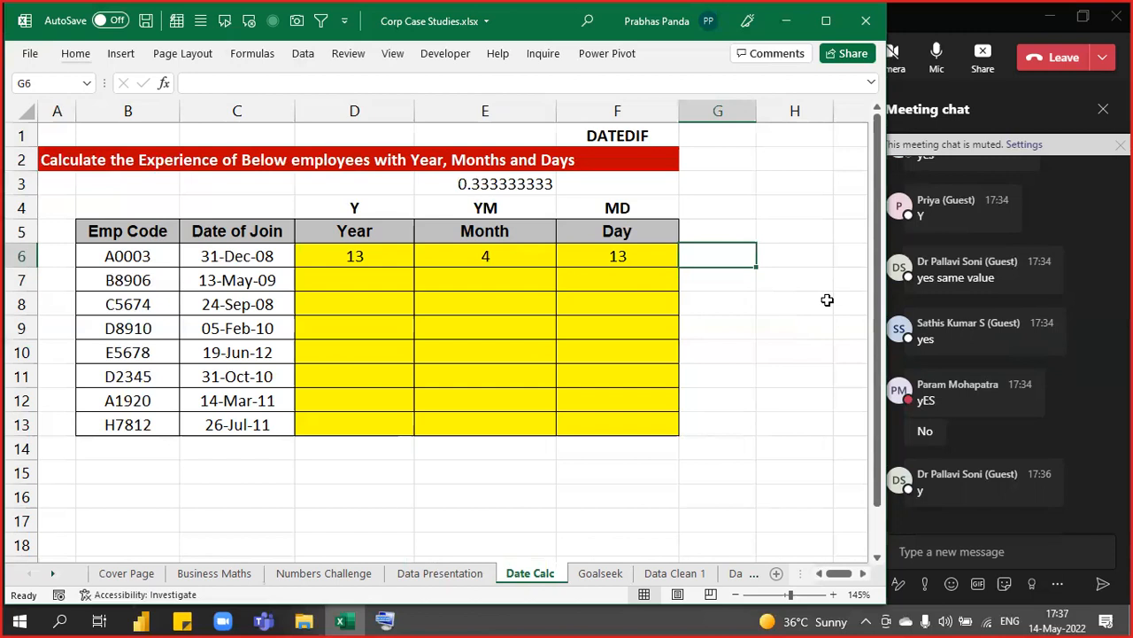
key(Left)
key(Left)
key(Left)
key(shift+Right)
key(shift+Right)
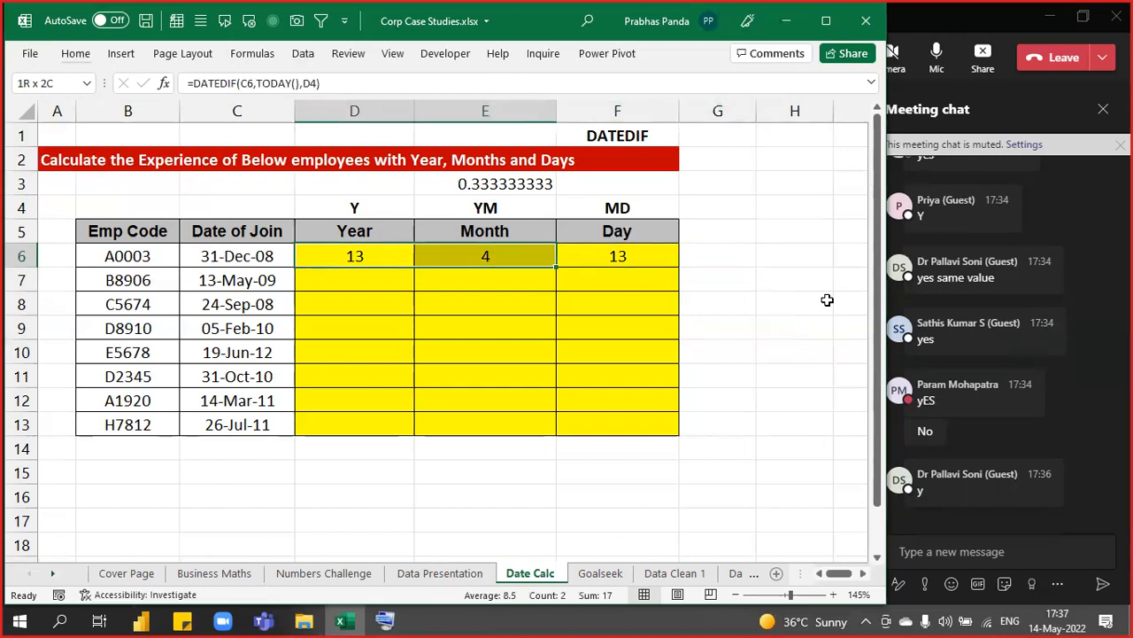
key(shift+Down)
key(shift+Down)
key(shift+Down)
key(shift+Down)
key(shift+Down)
key(shift+Down)
key(shift+Down)
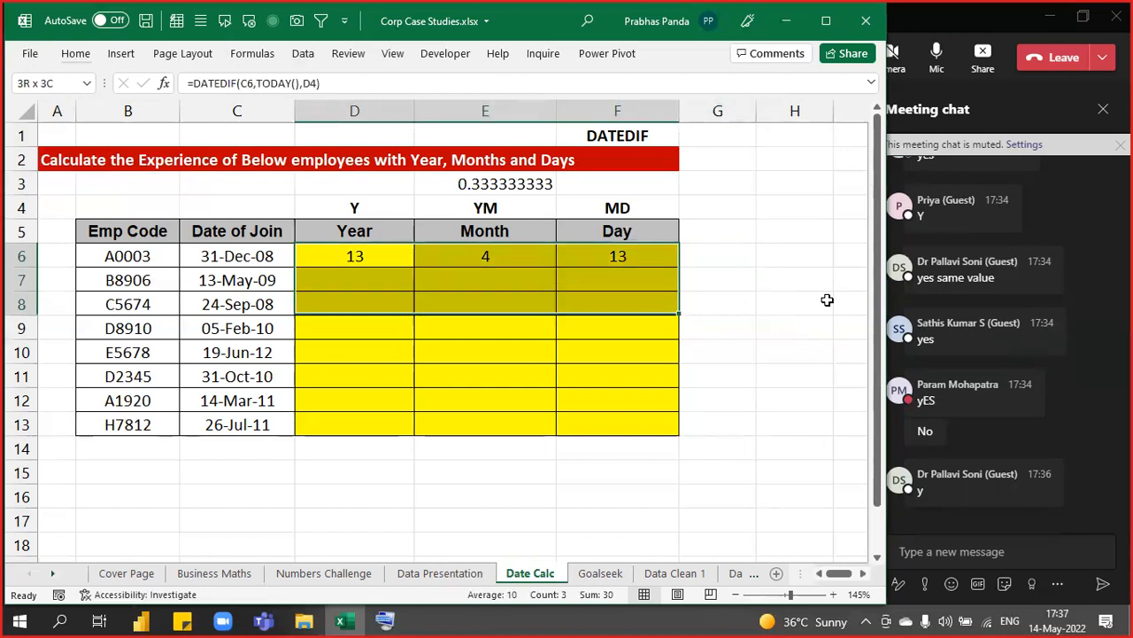
key(ctrl+d)
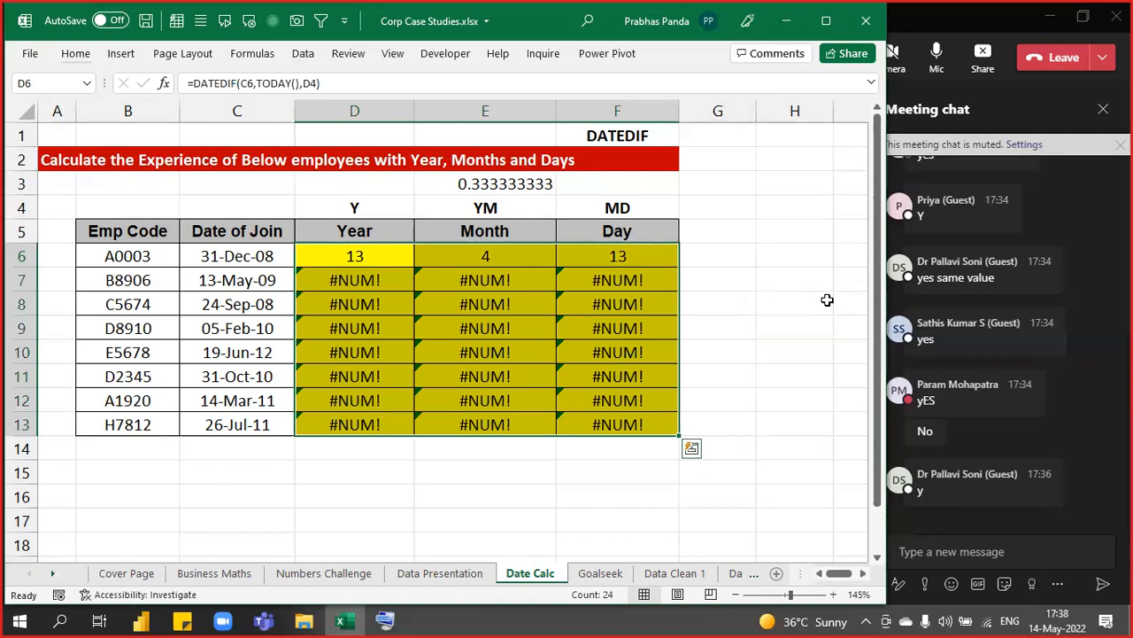
Examine the filled-down DATEDIF formula in D7 and its unit-code reference, and compare it with D6
click(346, 274)
key(F2)
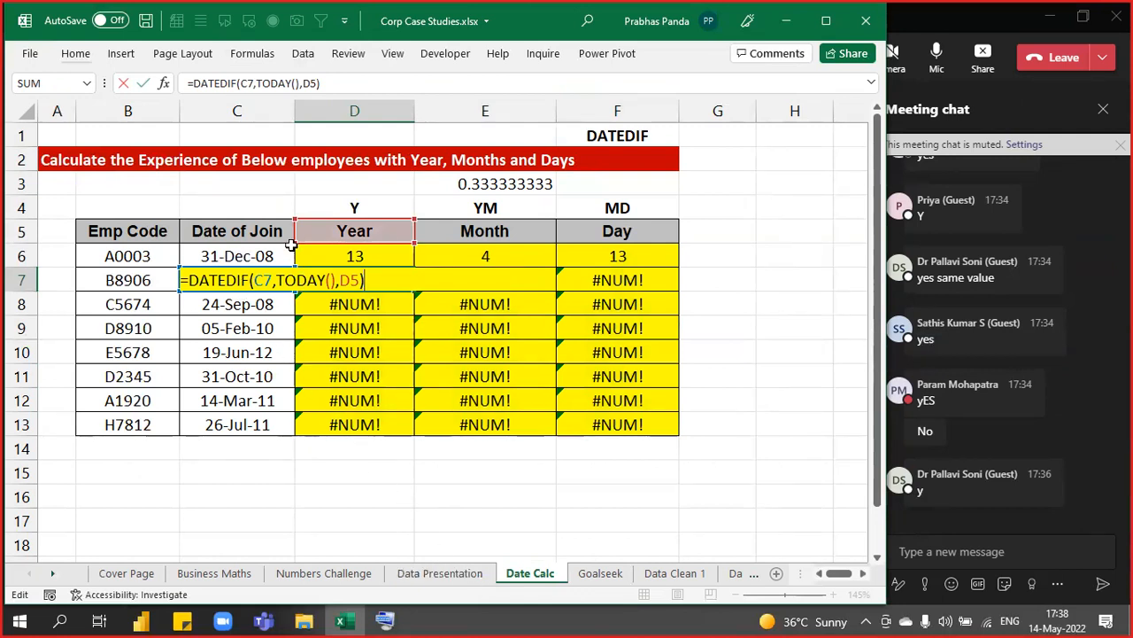
click(317, 221)
key(Escape)
click(368, 255)
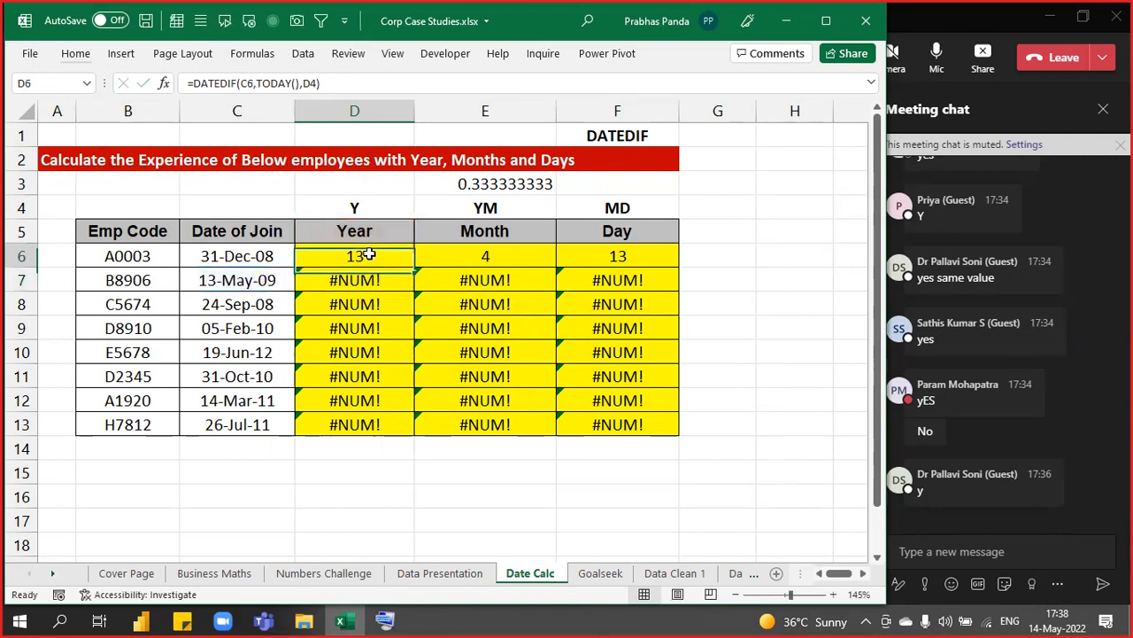
Make the unit-code reference absolute as $D$4 in the Year formulas of D6:D13
key(ctrl+shift+Down)
key(F2)
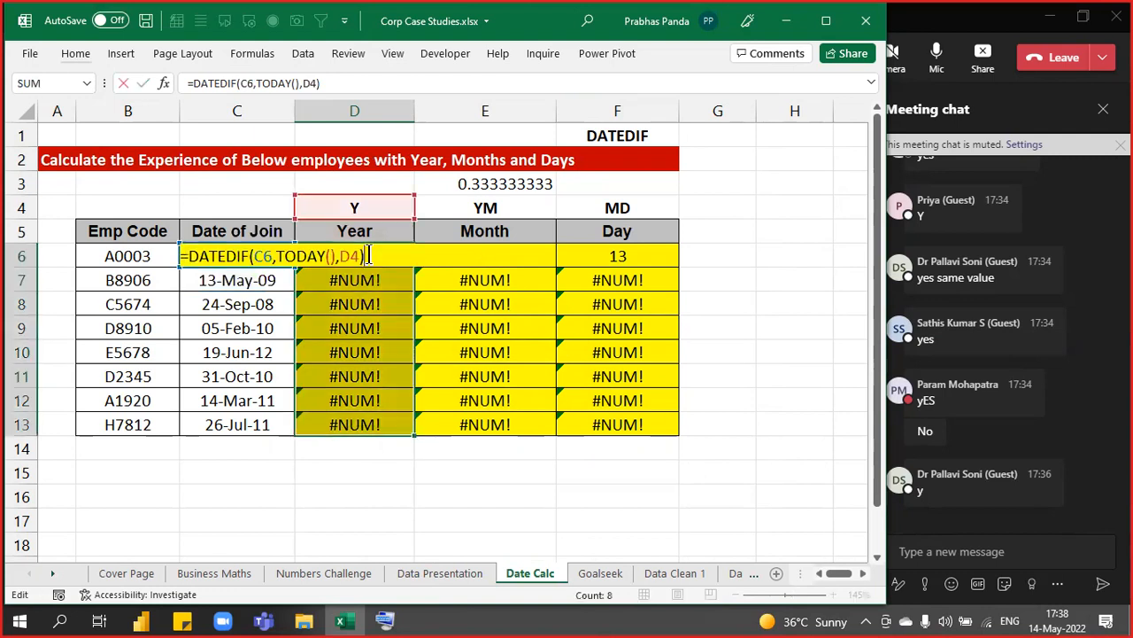
key(F4)
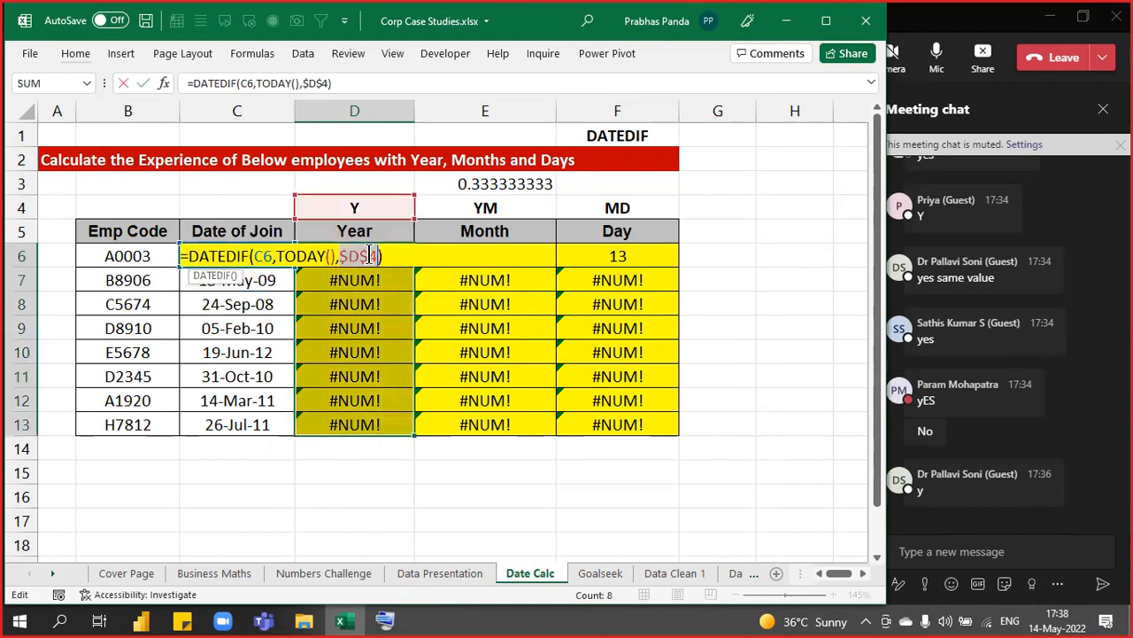
key(ctrl+Return)
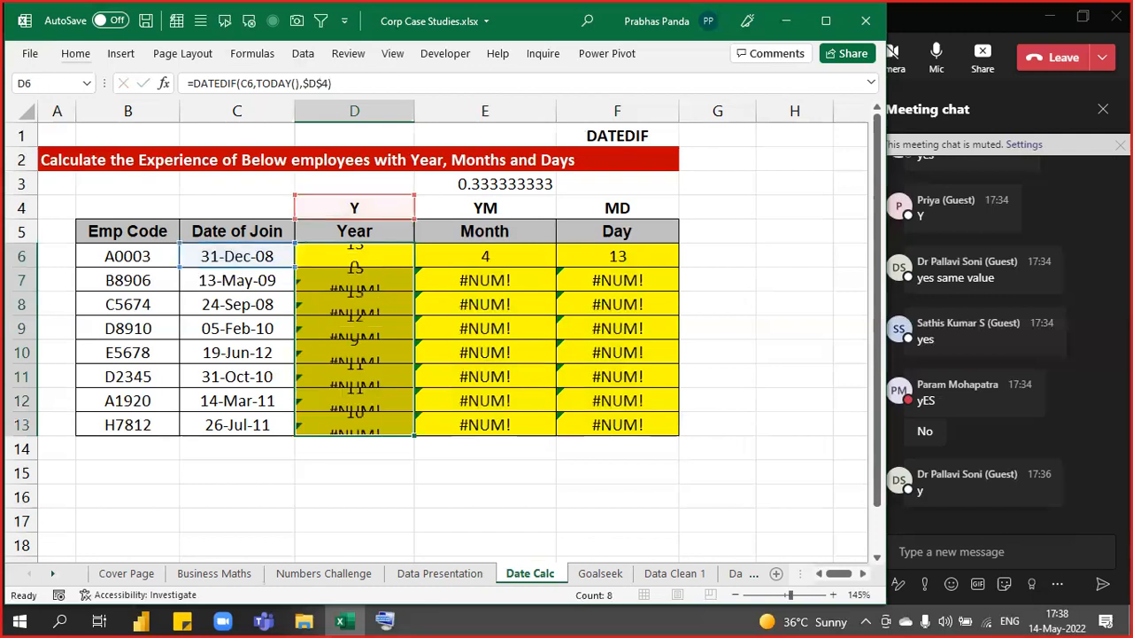
Make the unit-code reference absolute as $E$4 in the Month formulas of E6:E13
key(Right)
key(ctrl+shift+Down)
key(F2)
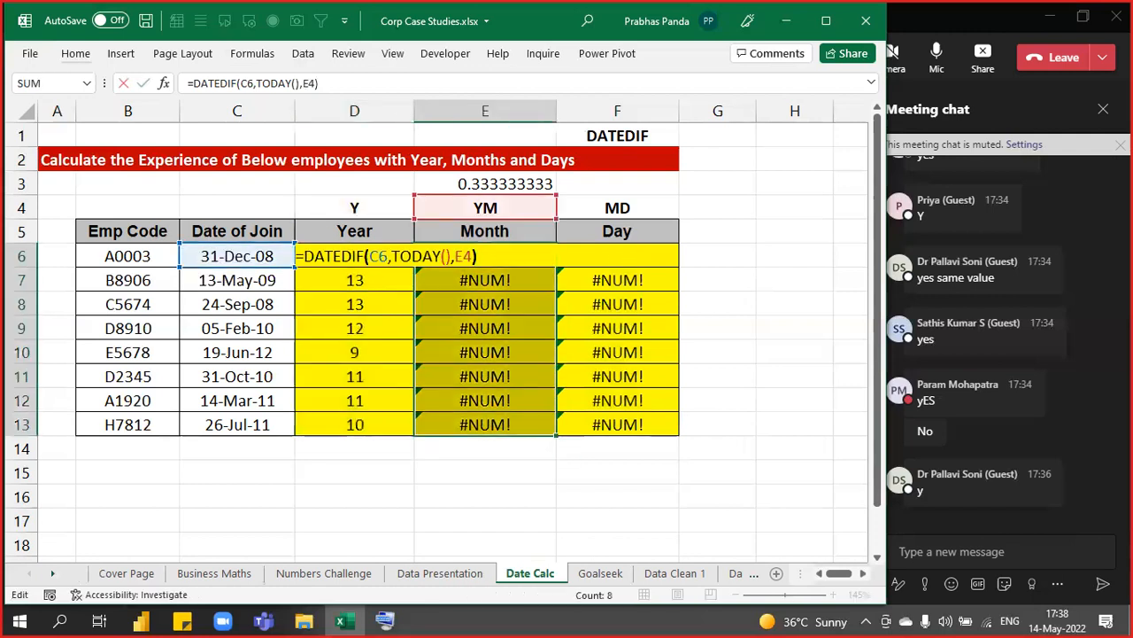
key(F4)
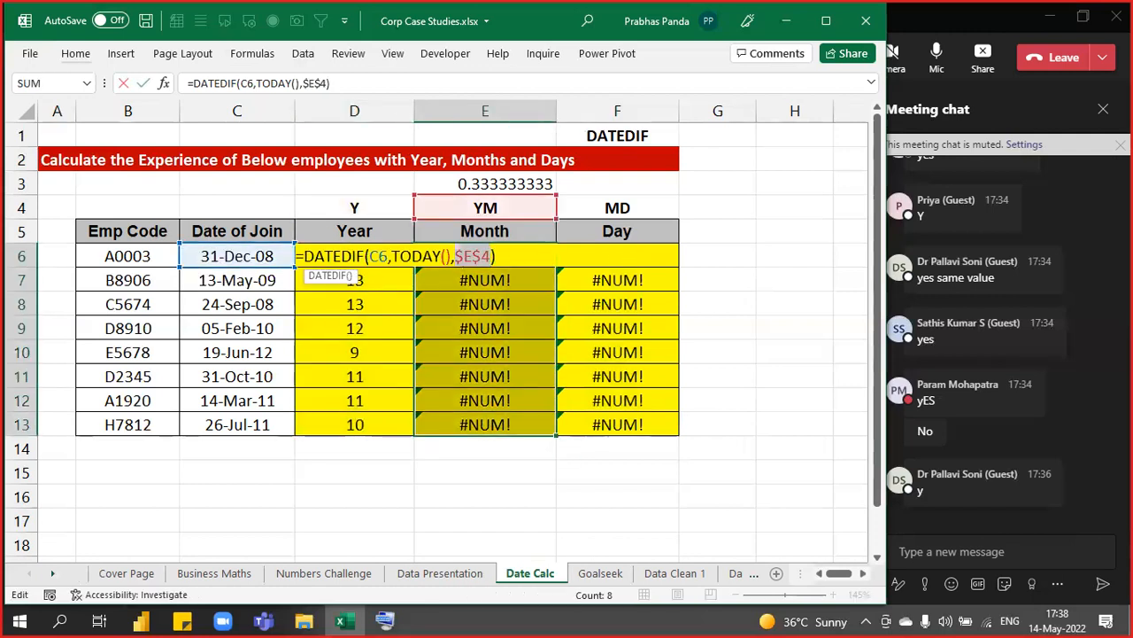
key(ctrl+Return)
Make the unit-code reference absolute as $F$4 in the Day formulas of F6:F13 and check the formula in F6
key(Right)
key(ctrl+shift+Down)
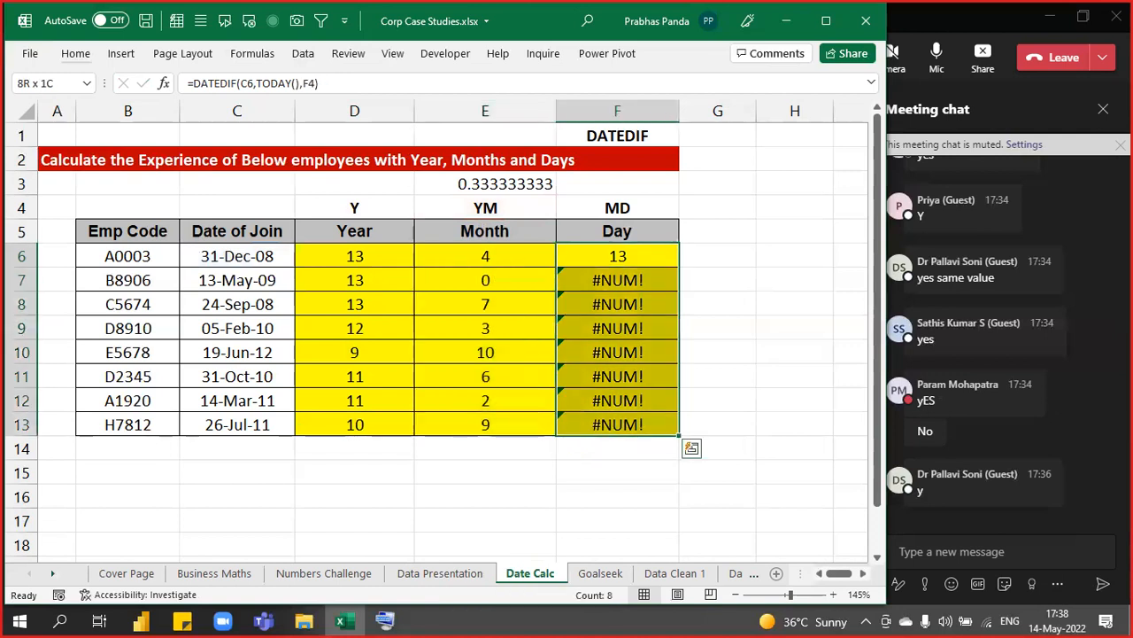
key(F2)
key(F4)
key(ctrl+Return)
key(F2)
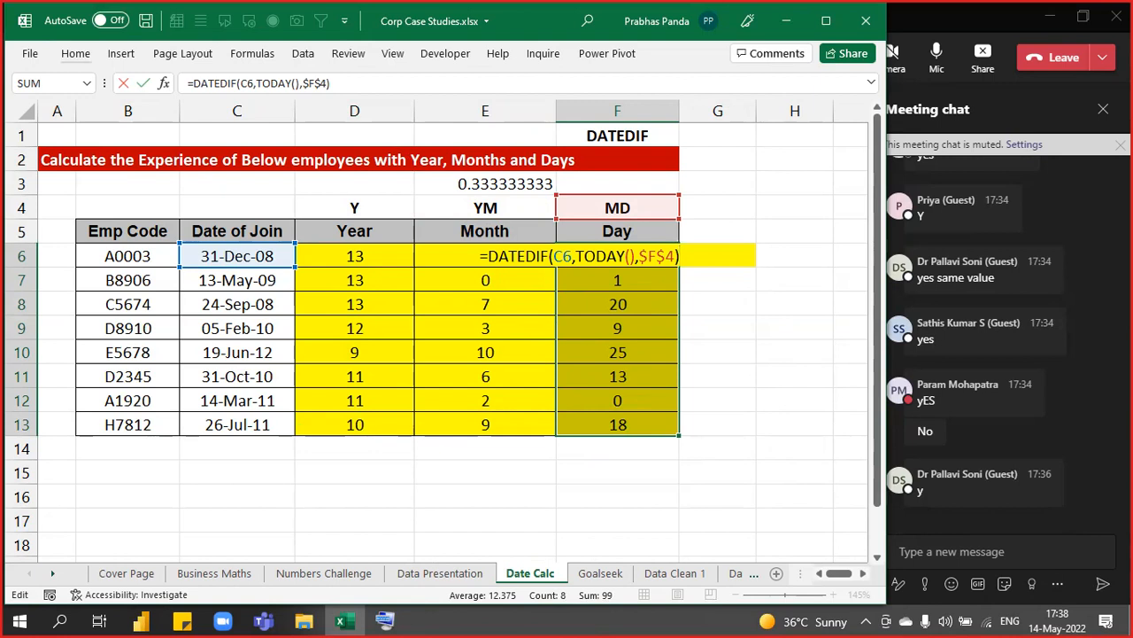
key(ctrl+Return)
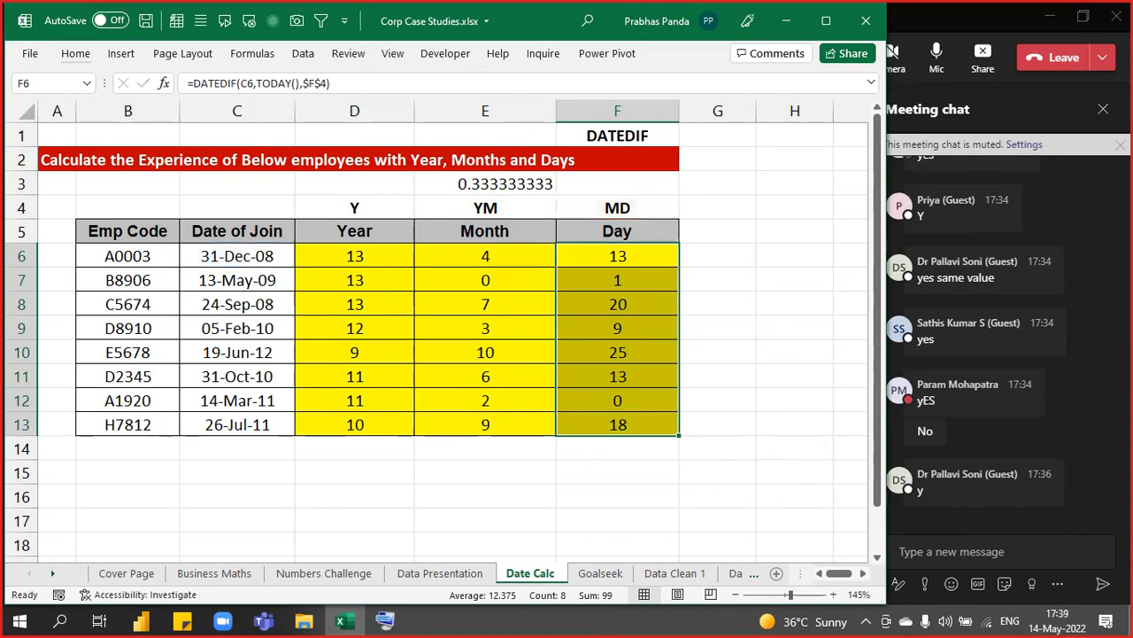
Undo the absolute unit-code references and the fill-down in D6:F13, keeping the MD code in F4
key(ctrl+z)
key(ctrl+z)
key(ctrl+z)
key(ctrl+z)
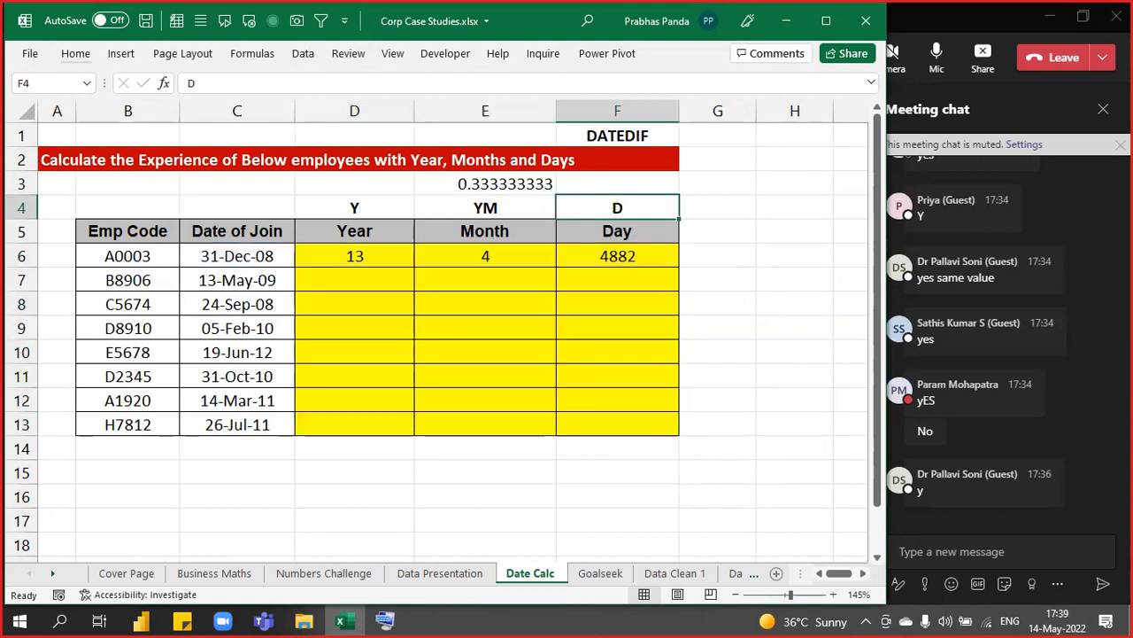
key(ctrl+y)
Fill the first employee's DATEDIF formulas in D6:F6 down through row 13 again
key(Down)
key(Down)
key(Left)
key(Left)
key(shift+Right)
key(shift+Right)
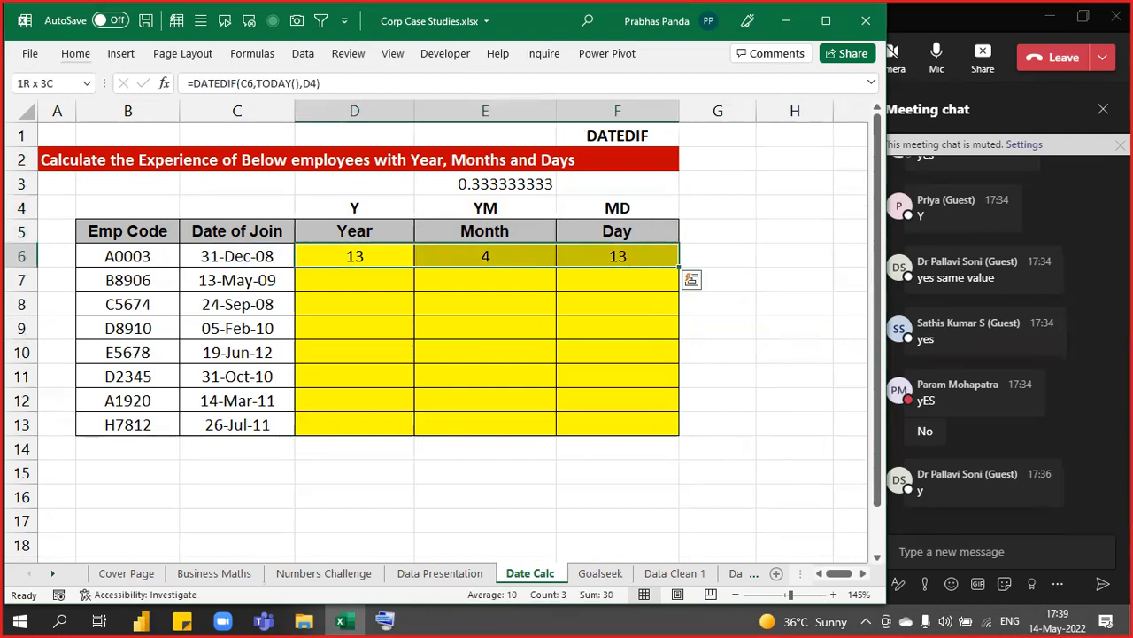
key(shift+Down)
key(shift+Down)
key(shift+Down)
key(shift+Down)
key(shift+Down)
key(shift+Down)
key(shift+Down)
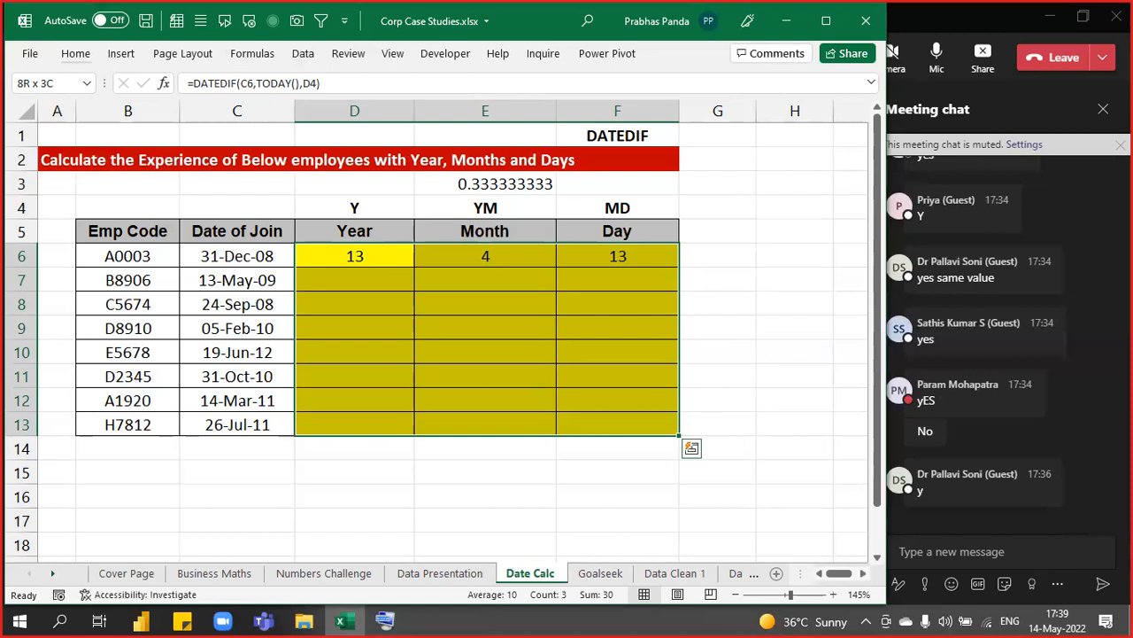
key(ctrl+d)
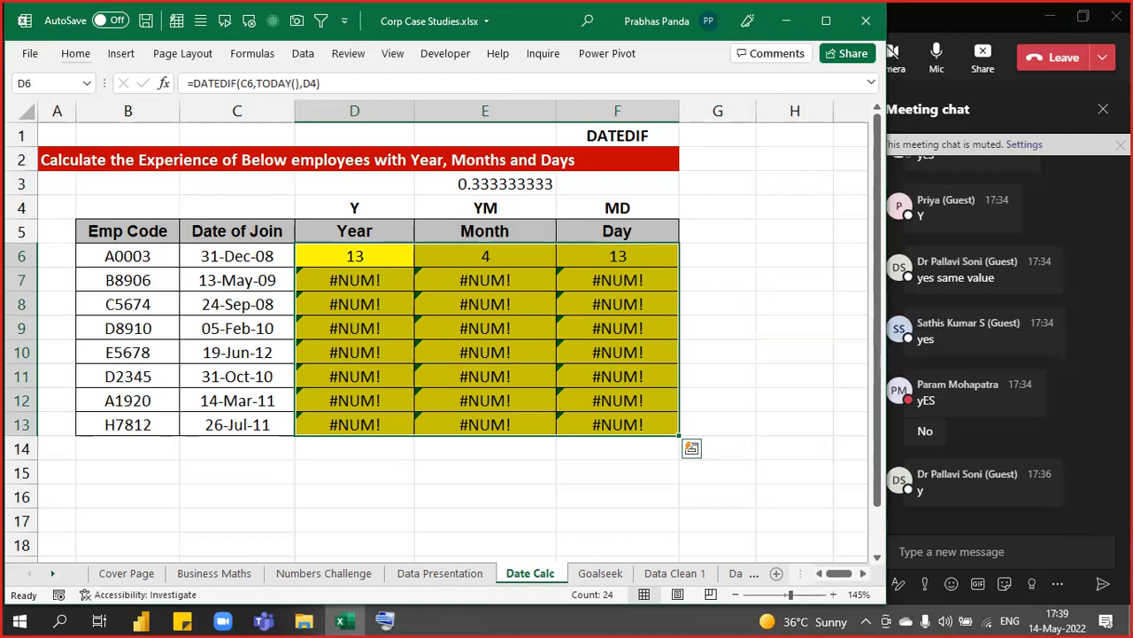
Lock the unit-code cell as $D$4 in the Year column's DATEDIF formulas for all employees, D6:D13
key(Down)
key(Up)
key(ctrl+shift+Down)
key(F2)
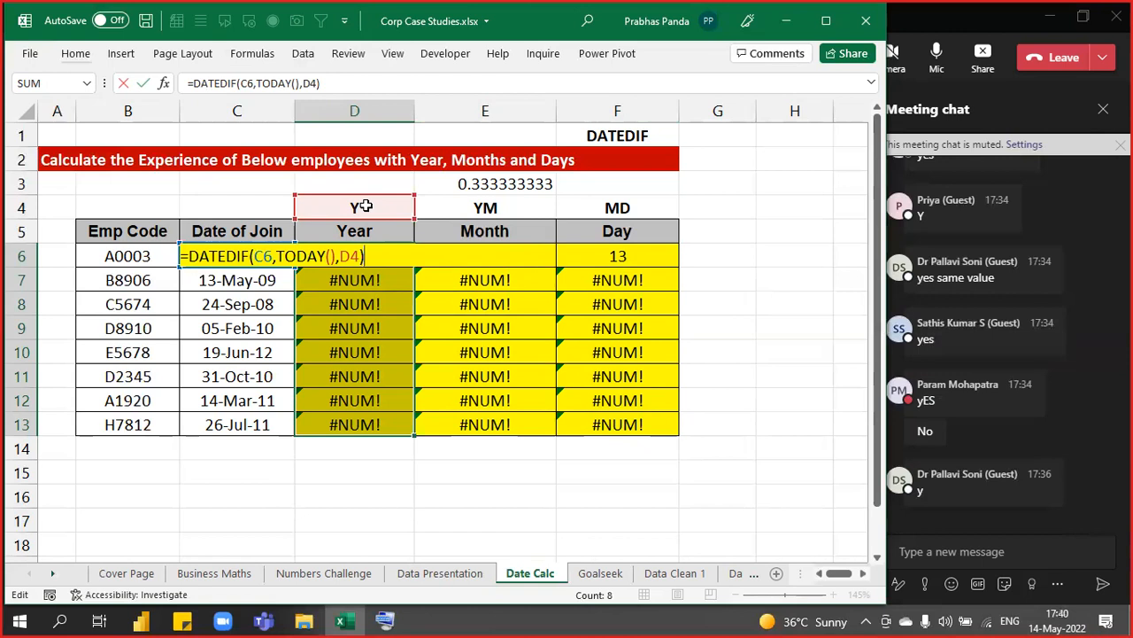
click(353, 256)
key(F4)
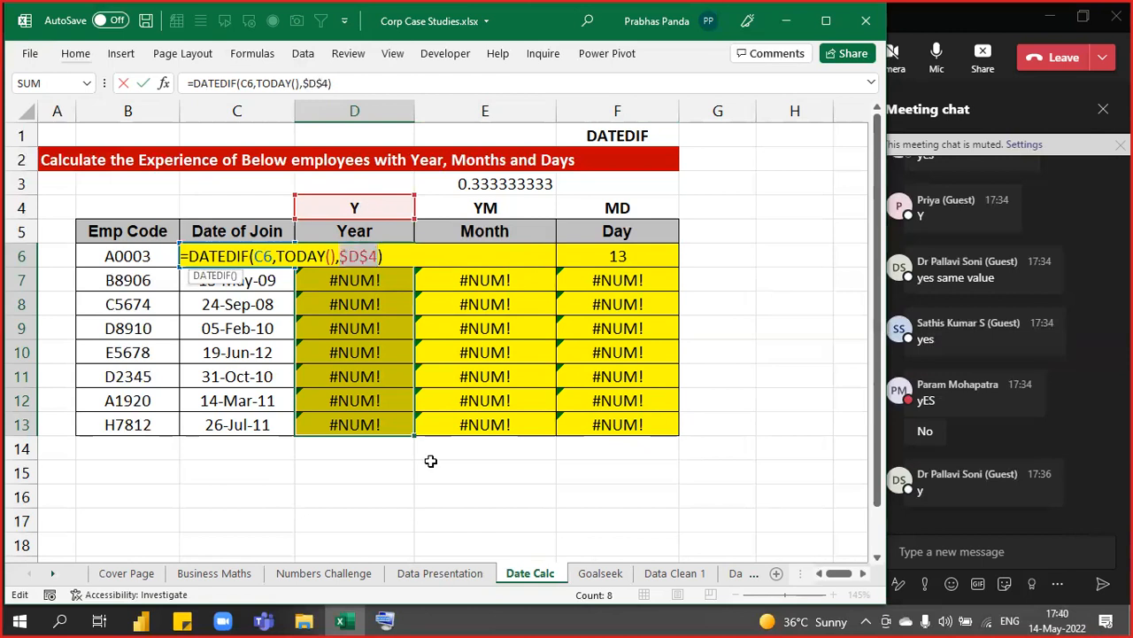
key(ctrl+Return)
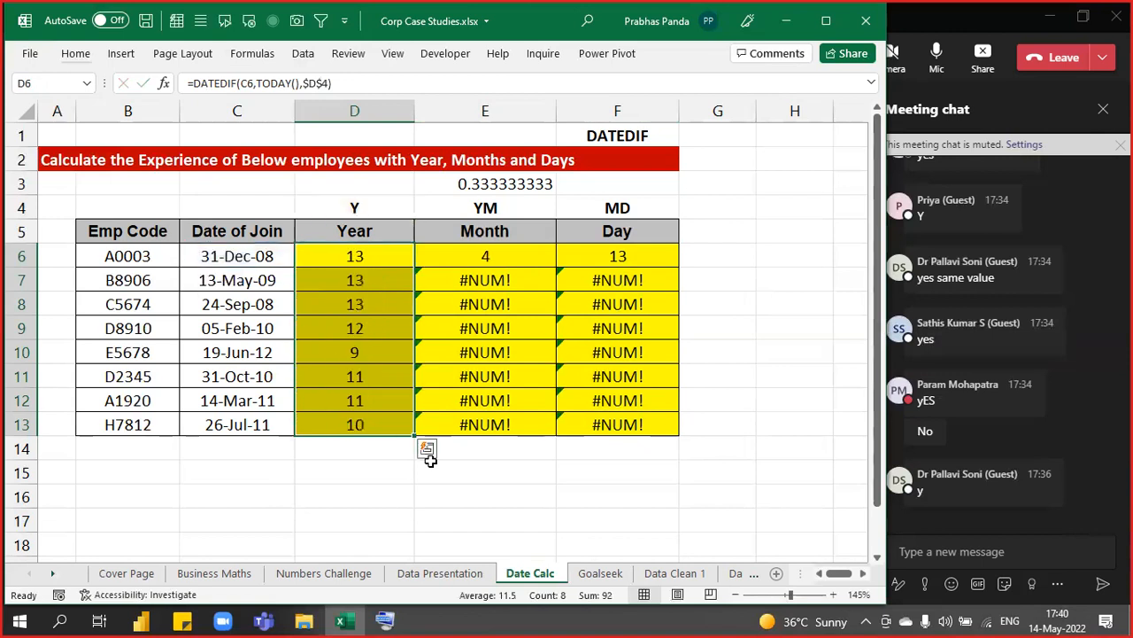
Lock the unit-code cell as $E$4 in the Month column's DATEDIF formulas for all employees, E6:E13
key(Right)
key(shift+Down)
key(shift+Down)
key(shift+Down)
key(shift+Down)
key(shift+Down)
key(shift+Down)
key(shift+Down)
key(F2)
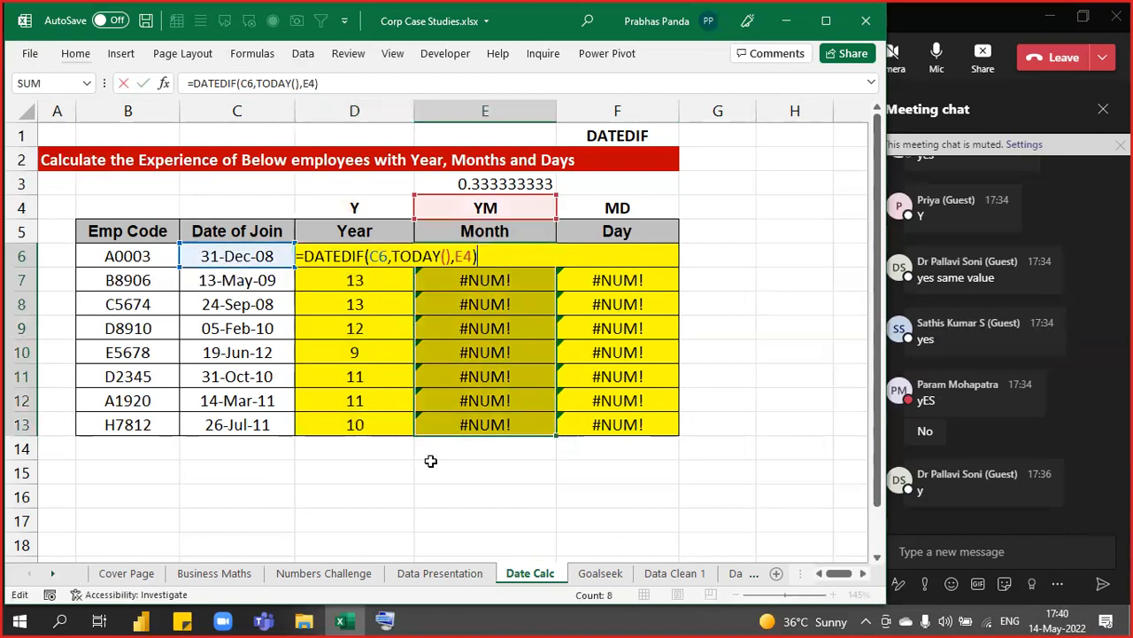
key(Left)
key(Left)
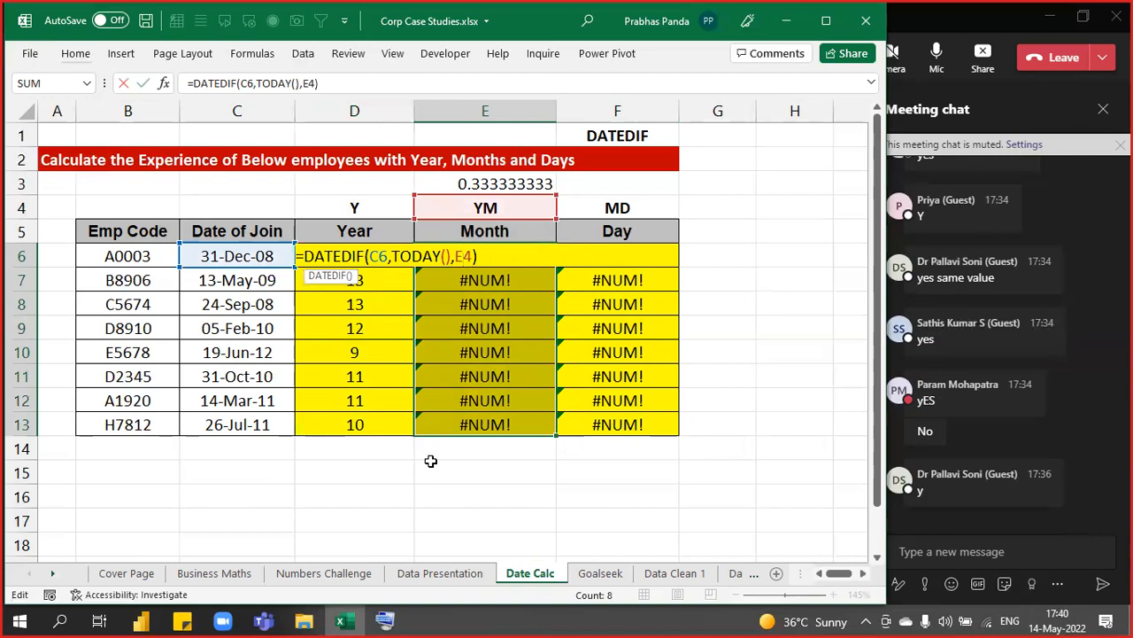
key(F4)
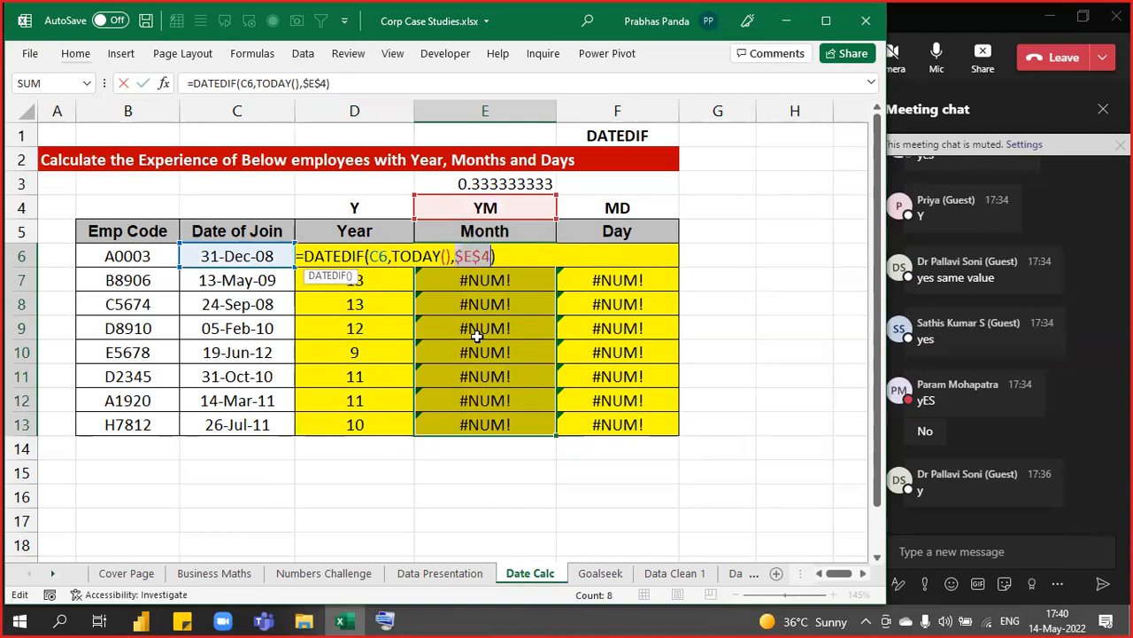
key(ctrl+Return)
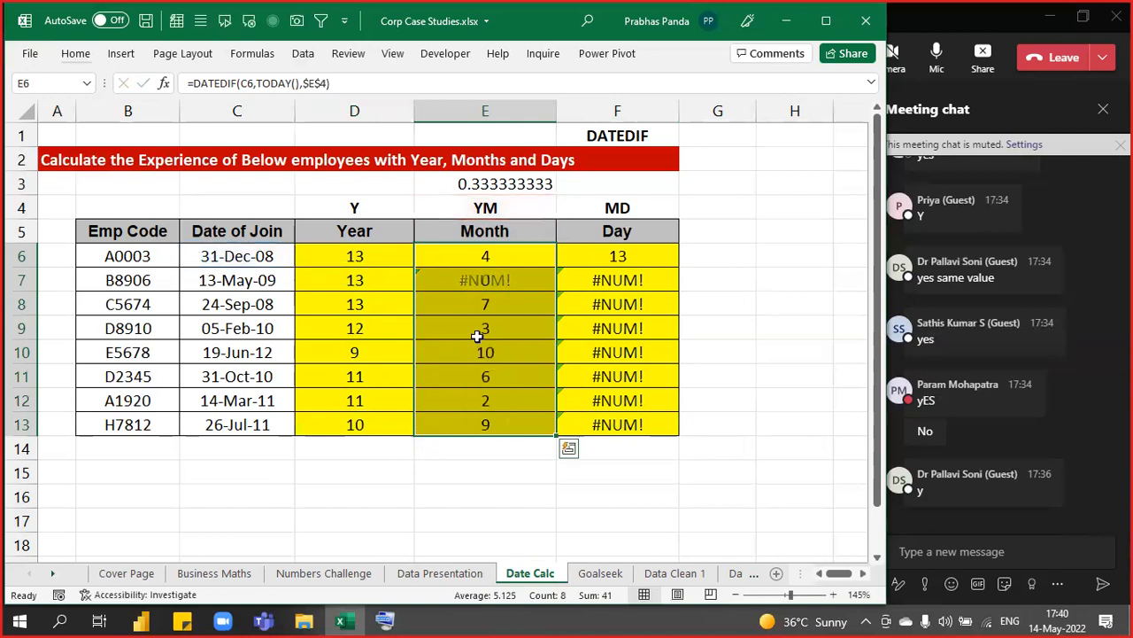
Lock the unit-code cell as $F$4 in the Day column's DATEDIF formulas for all employees, F6:F13
key(Right)
key(shift+Down)
key(shift+Down)
key(shift+Down)
key(shift+Down)
key(shift+Down)
key(shift+Down)
key(shift+Down)
key(F2)
key(Left)
key(Left)
key(F4)
key(ctrl+Return)
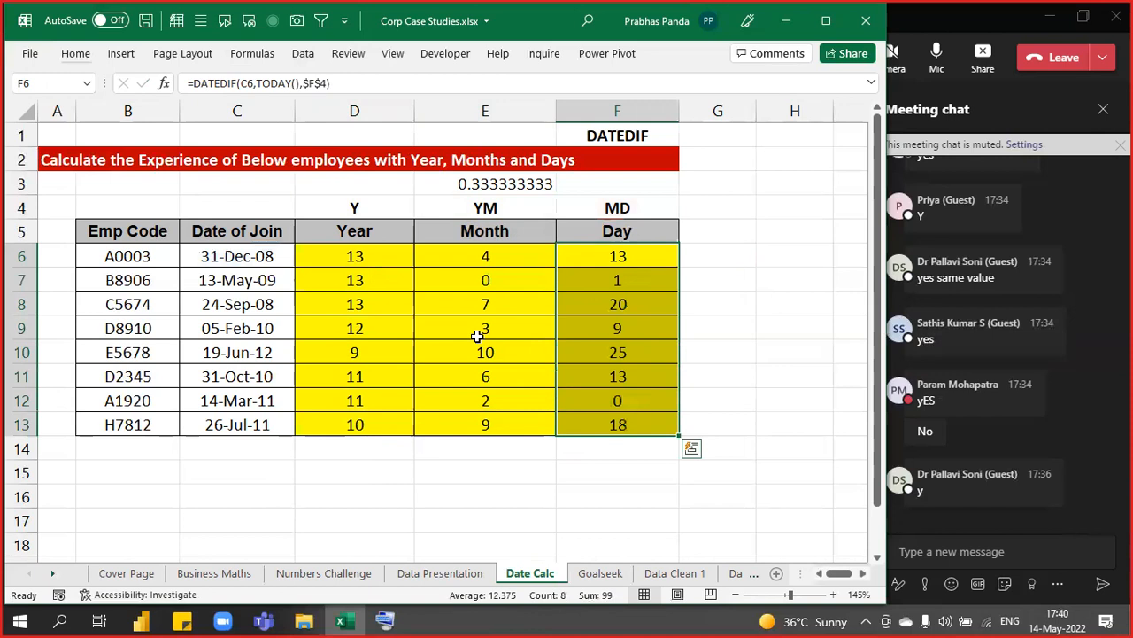
Examine the Day formula in F6 and compare the Year, Month and Day columns with their unit codes in row 4
key(F2)
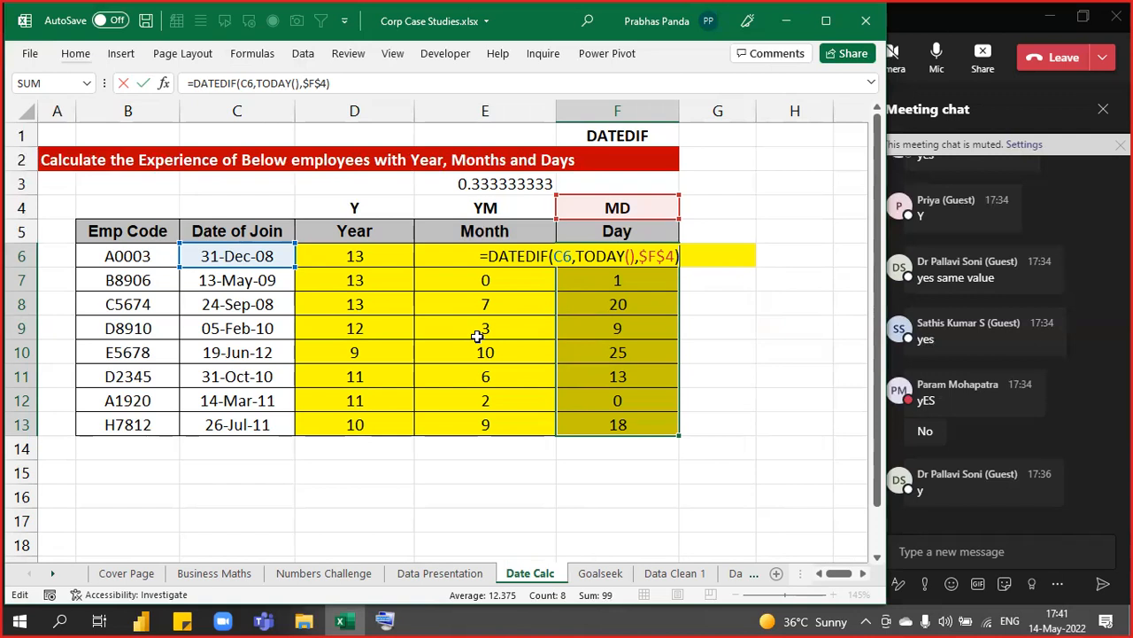
key(ctrl+Return)
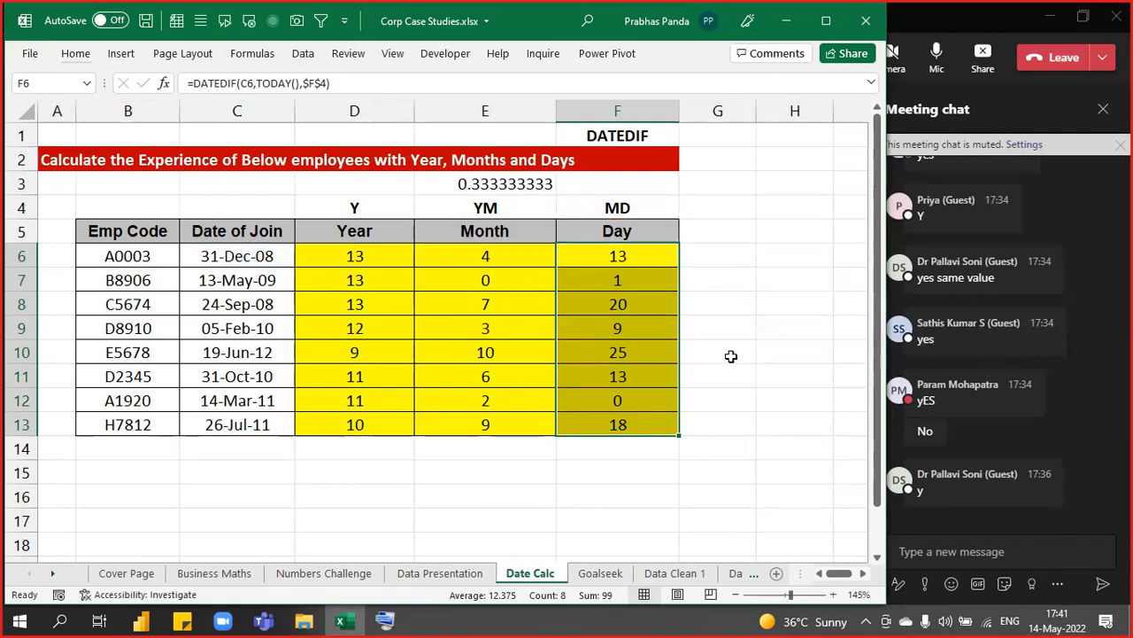
click(774, 327)
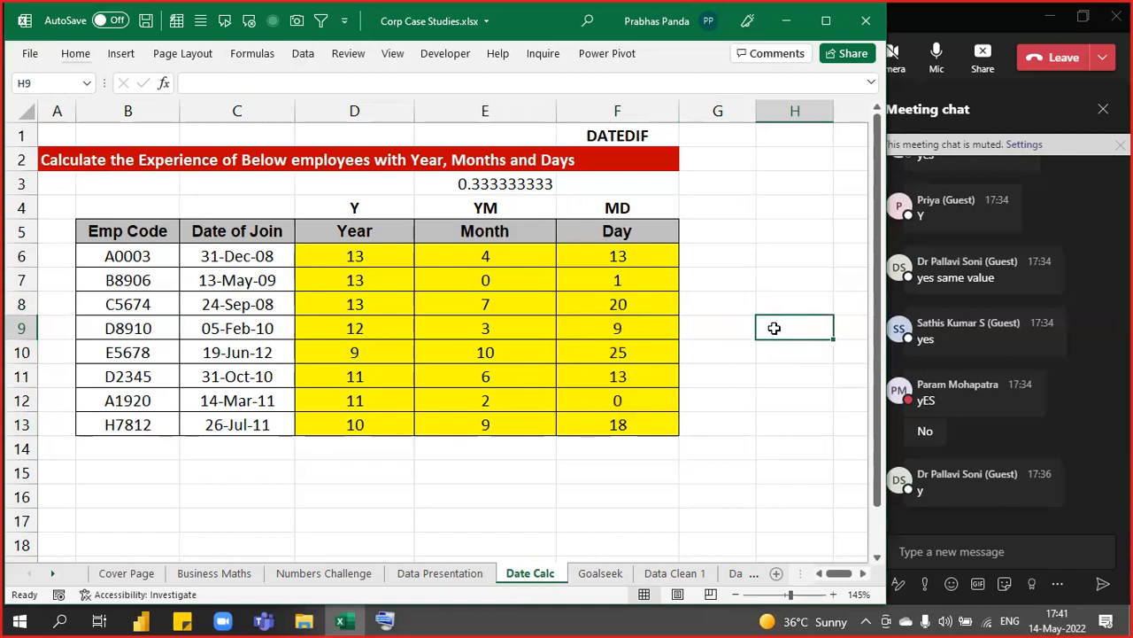
drag(373, 205, 362, 465)
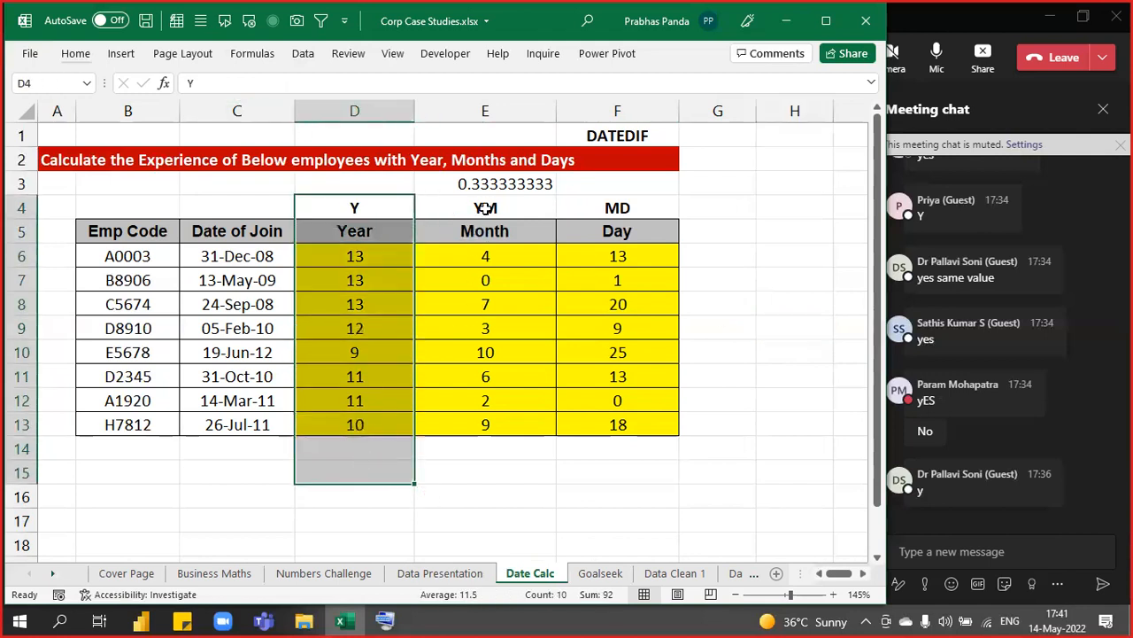
drag(485, 208, 470, 526)
click(634, 204)
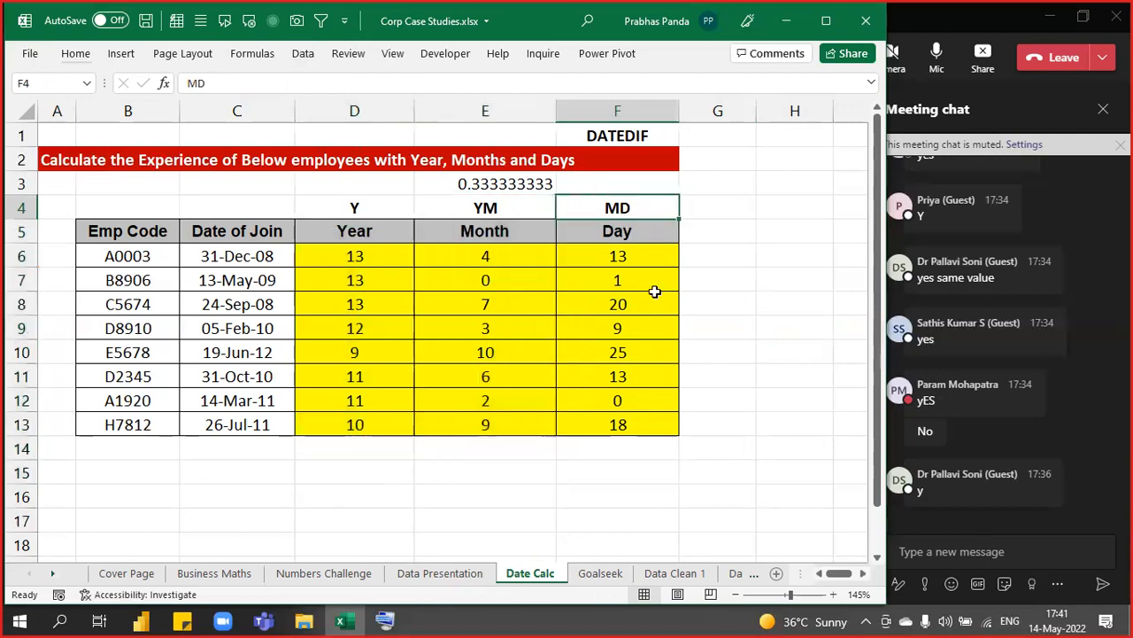
drag(655, 291, 647, 486)
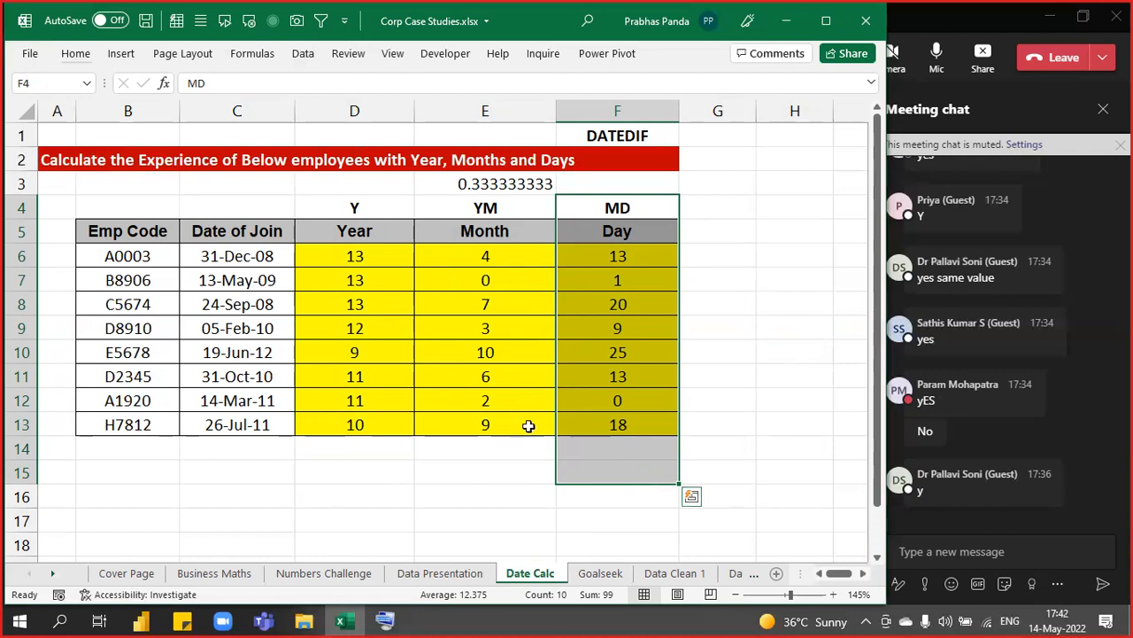
Clear all the DATEDIF formulas from the Year, Month and Day columns in D6:F13
click(341, 253)
key(ctrl+shift+Right)
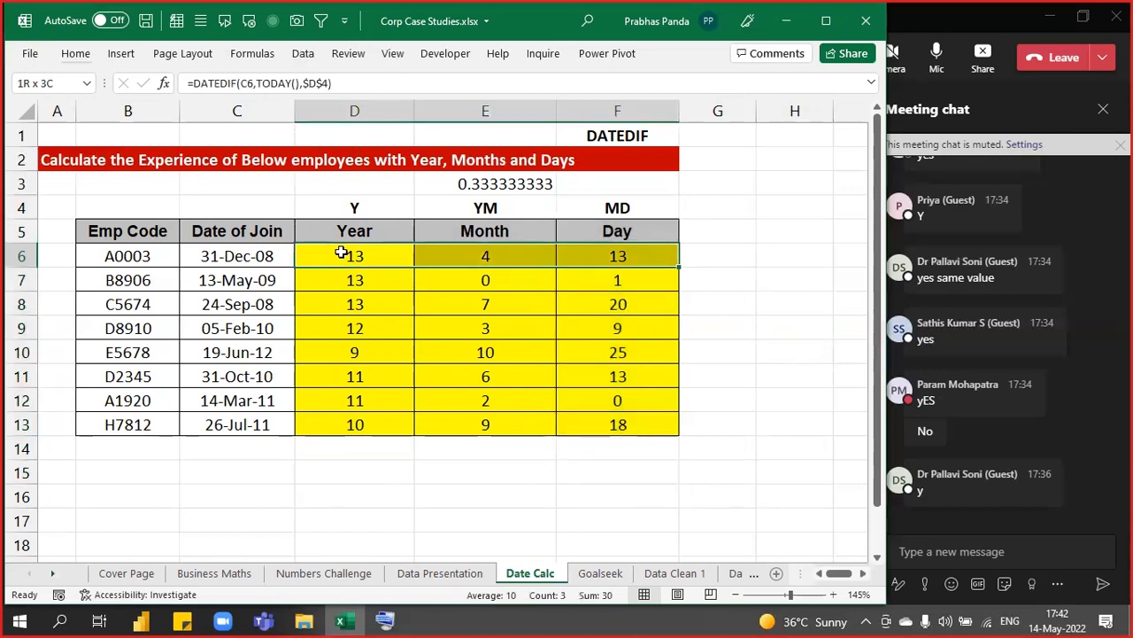
key(ctrl+shift+Down)
key(Delete)
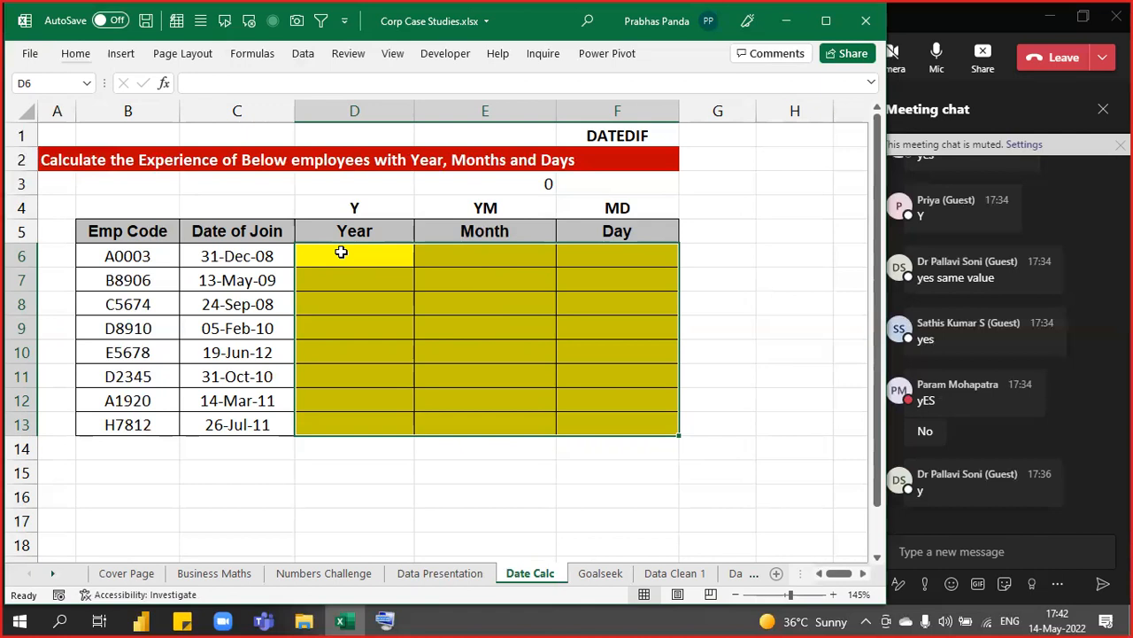
Start a single DATEDIF formula for the whole range D6:F13
click(341, 253)
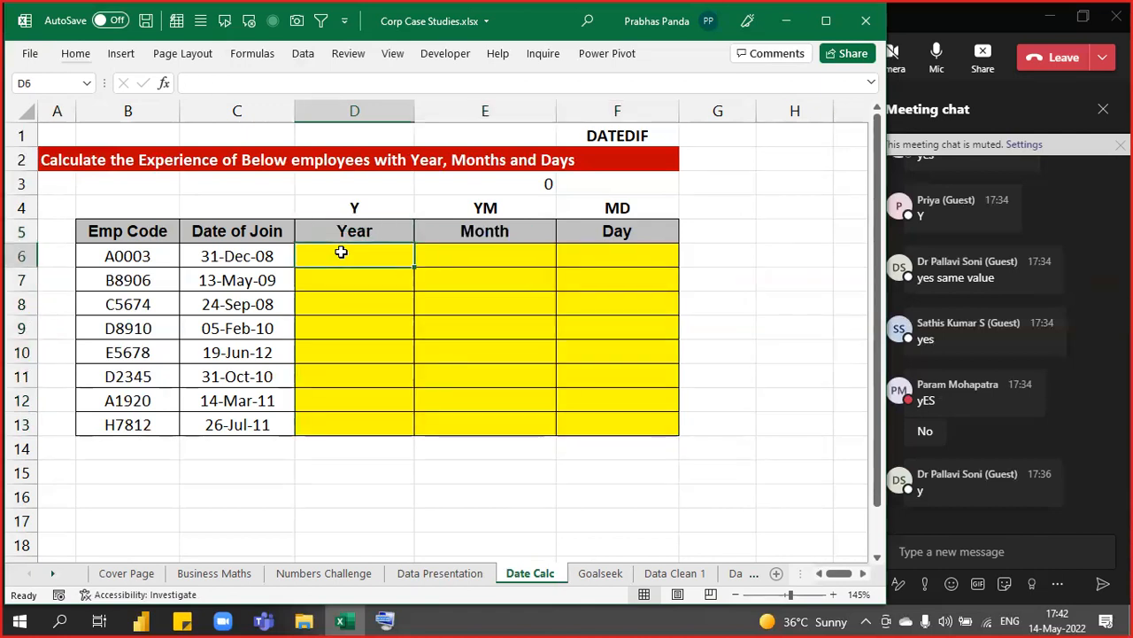
key(shift+Right)
key(shift+Right)
key(shift+Down)
key(shift+Down)
key(shift+Down)
key(shift+Down)
key(shift+Down)
key(shift+Down)
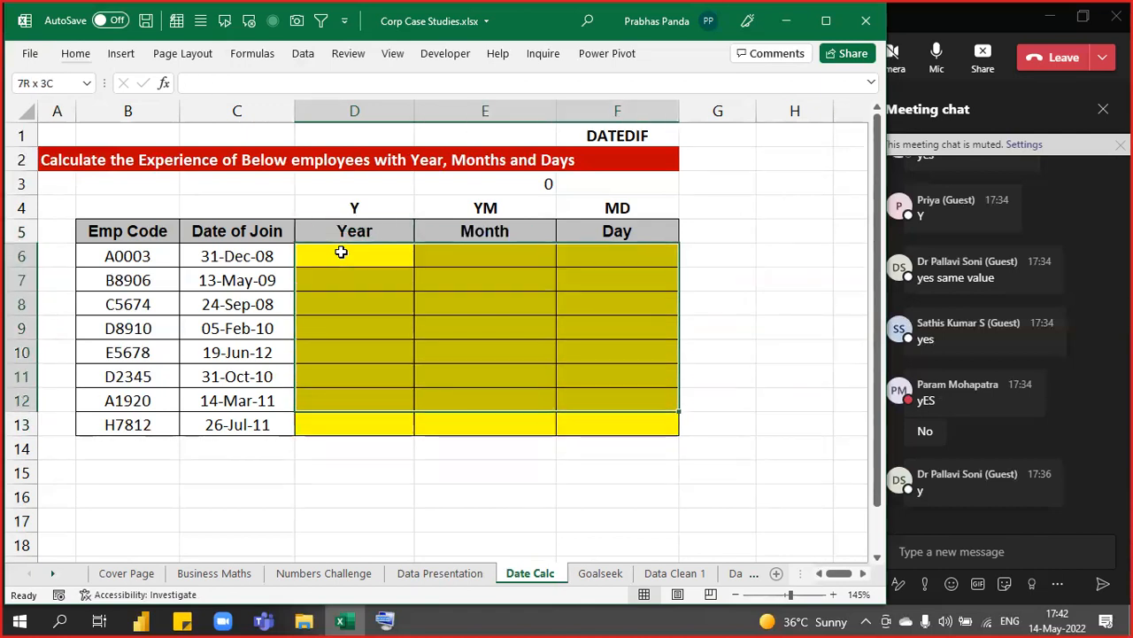
key(shift+Down)
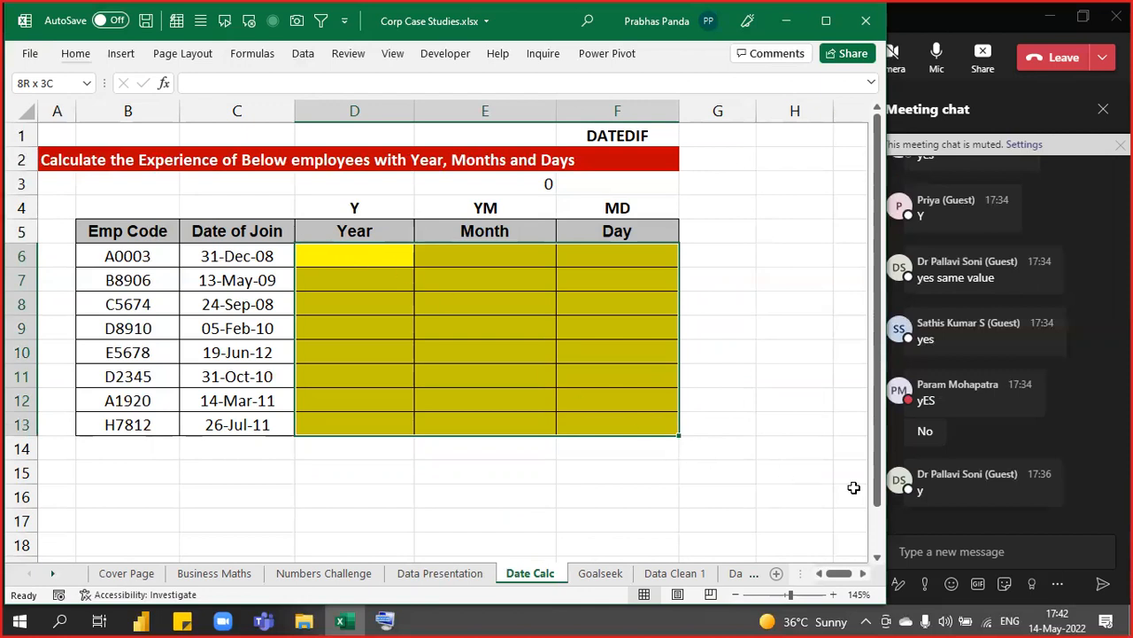
text(=D)
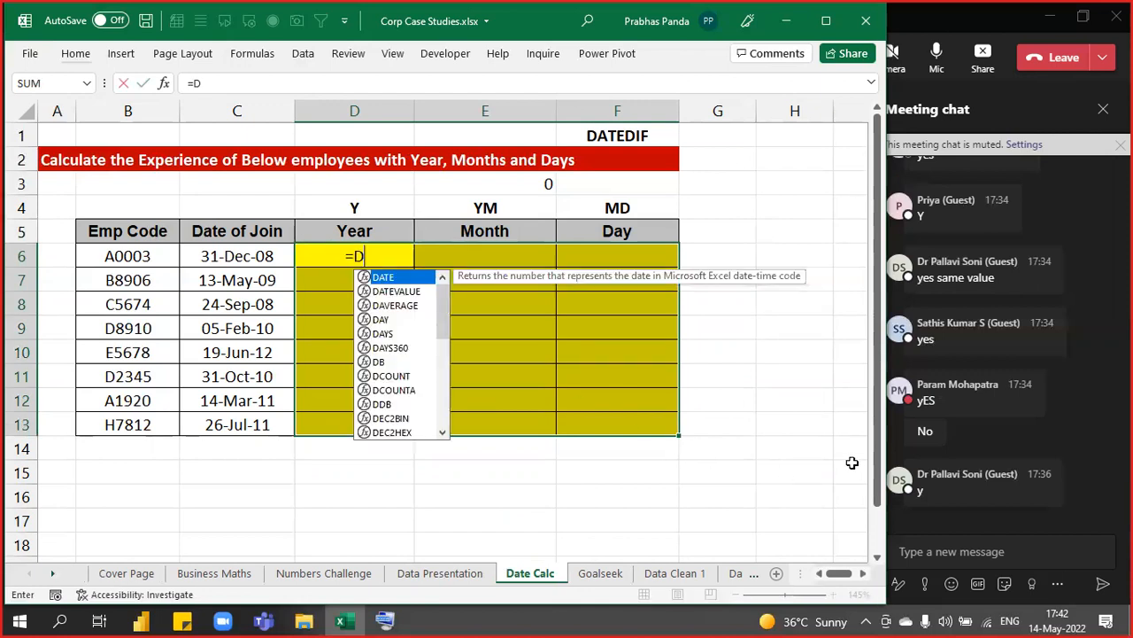
text(ATEDIF()
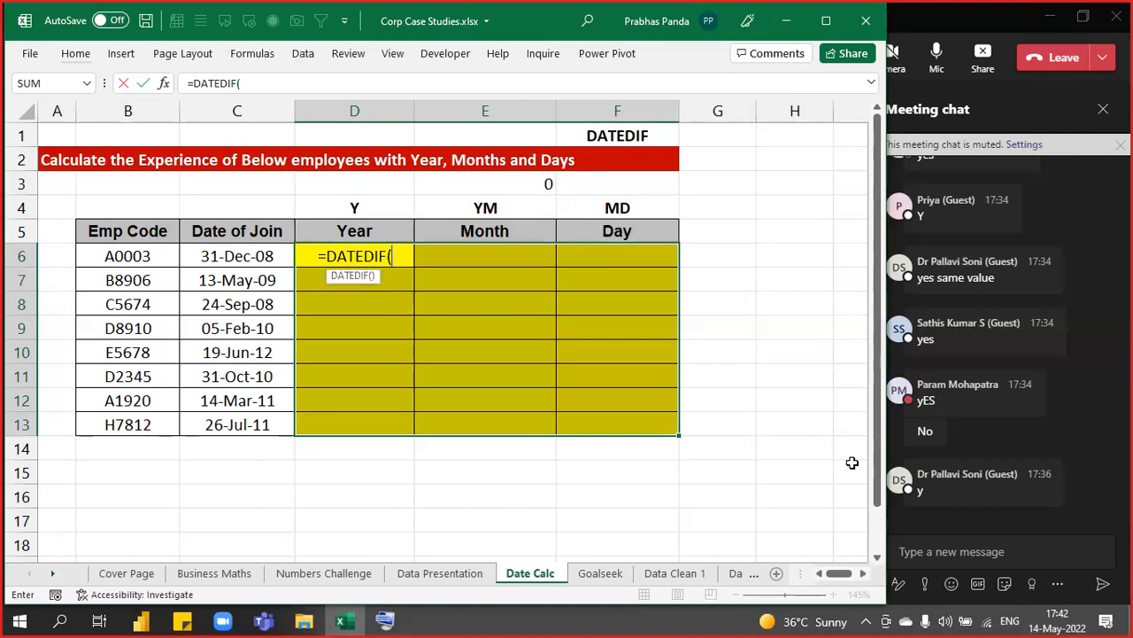
Set the DATEDIF formula's start date to the column-locked joining date $C6 and its end date to TODAY()
key(Left)
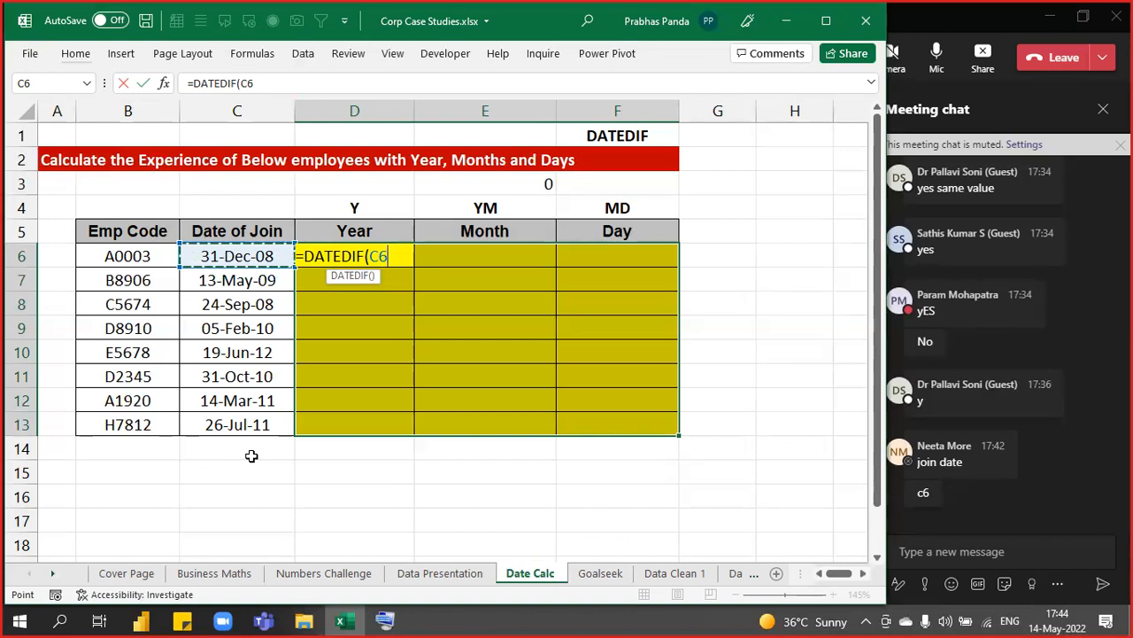
key(F4)
key(F4)
key(F4)
text(,)
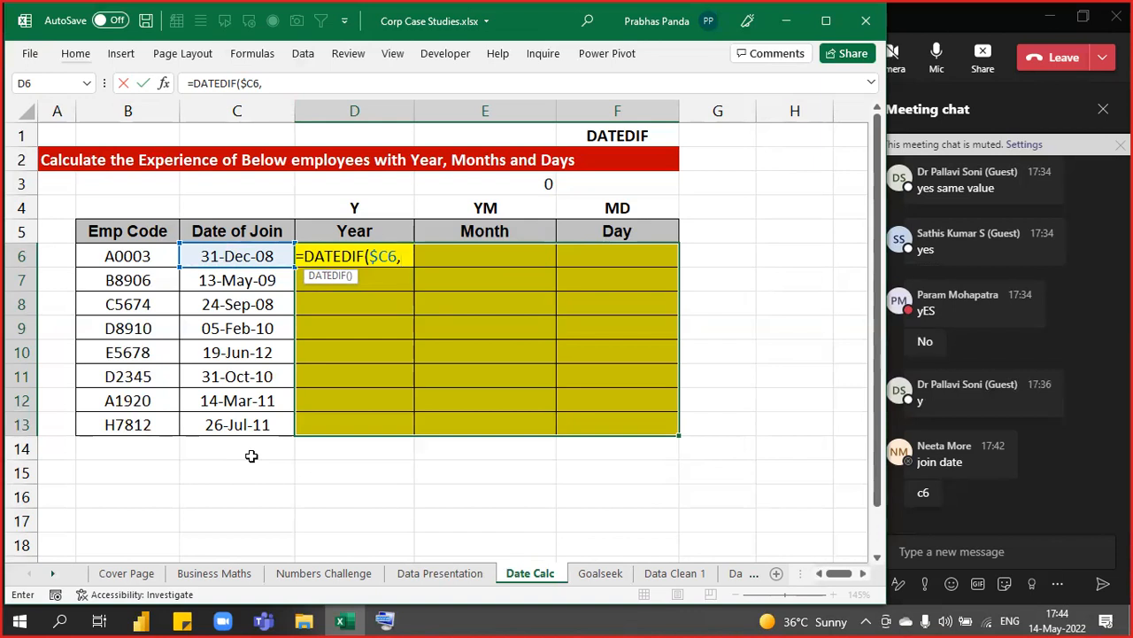
text(TO)
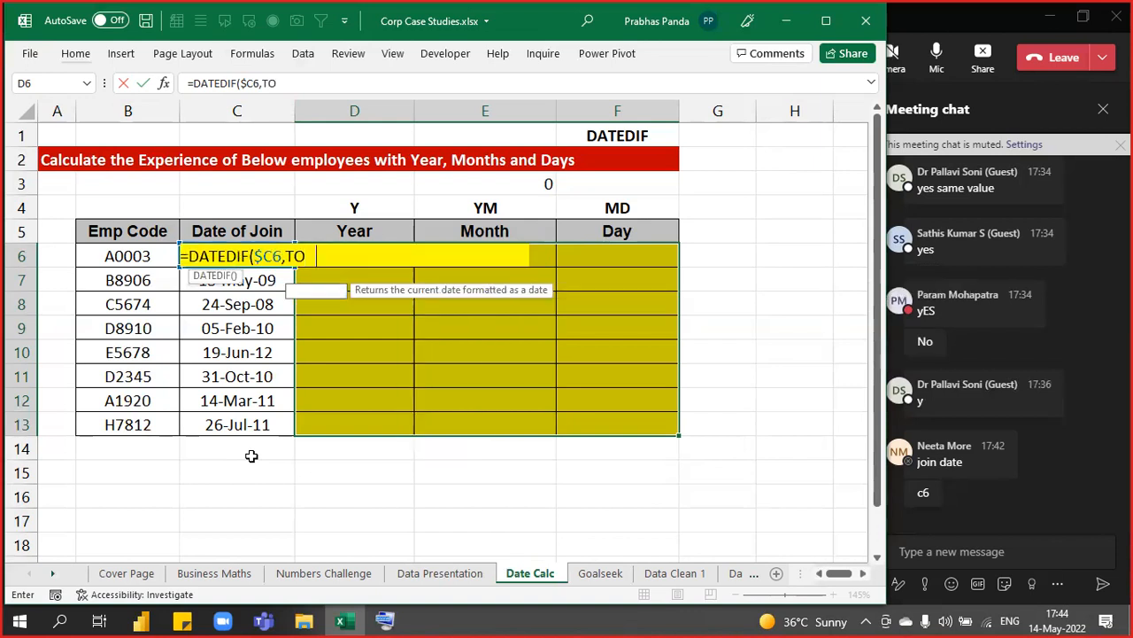
text(DAY())
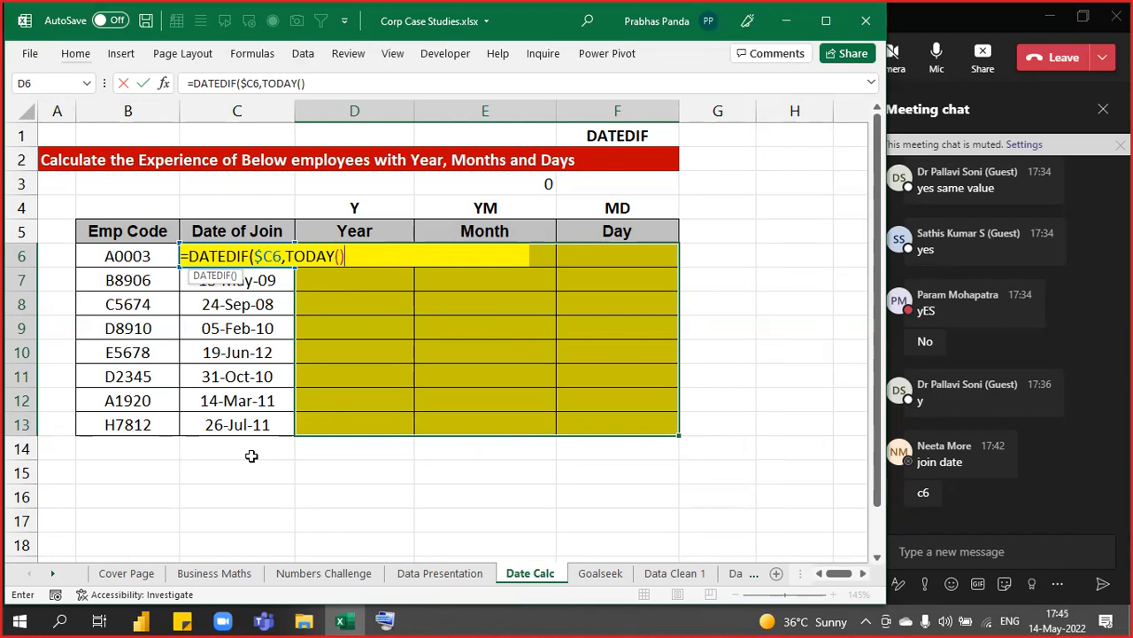
Complete the formula with the row-locked unit code D$4 and enter it into all of D6:F13
text(,)
key(Up)
key(Up)
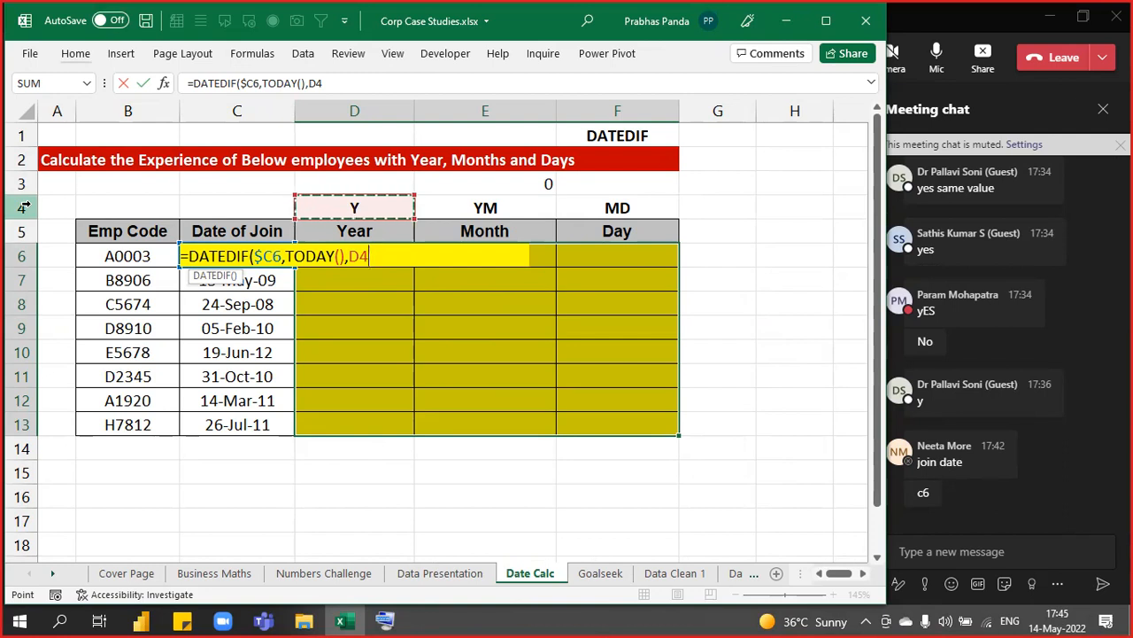
key(F4)
key(F4)
text())
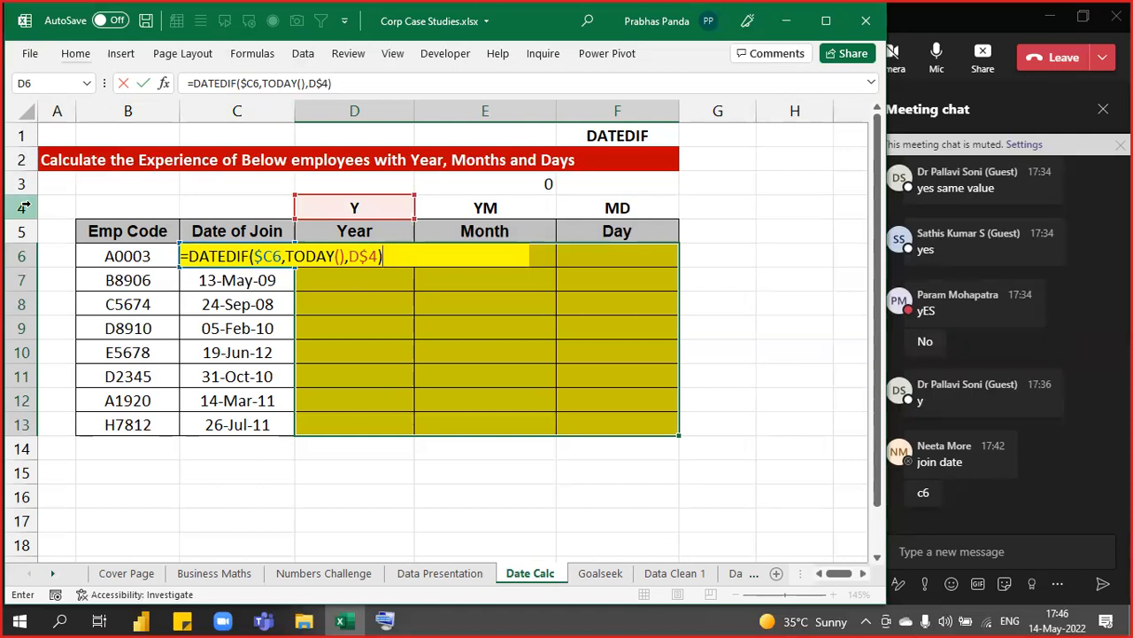
key(ctrl+Return)
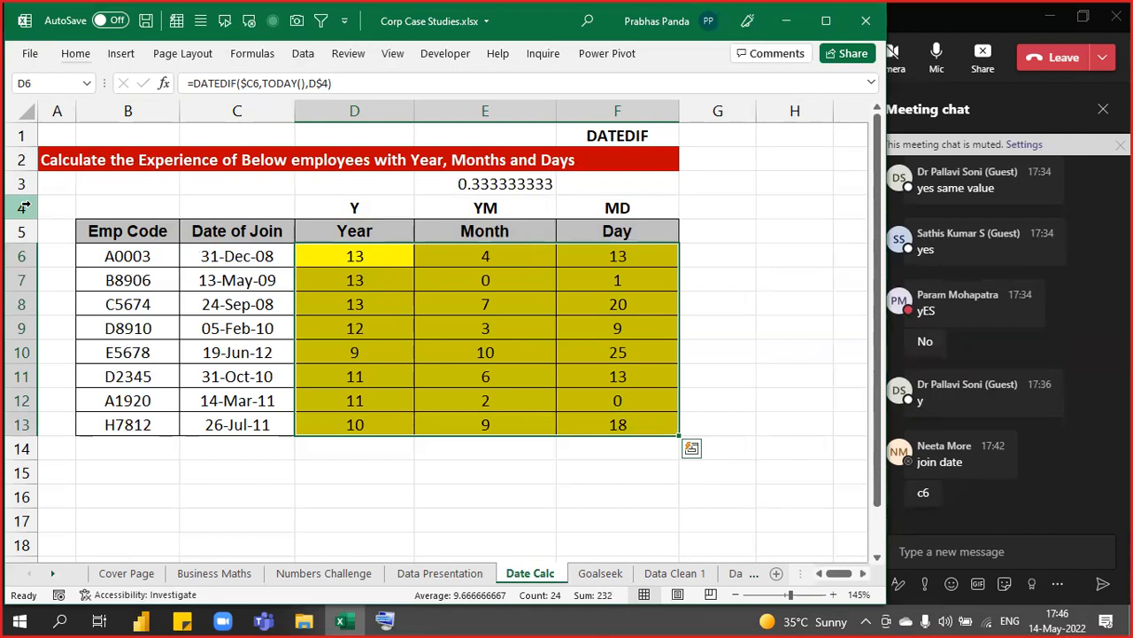
Copy the formula from D6 and show it as text, =DATEDIF($C6,TODAY(),D$4), in D14 below the table
key(F2)
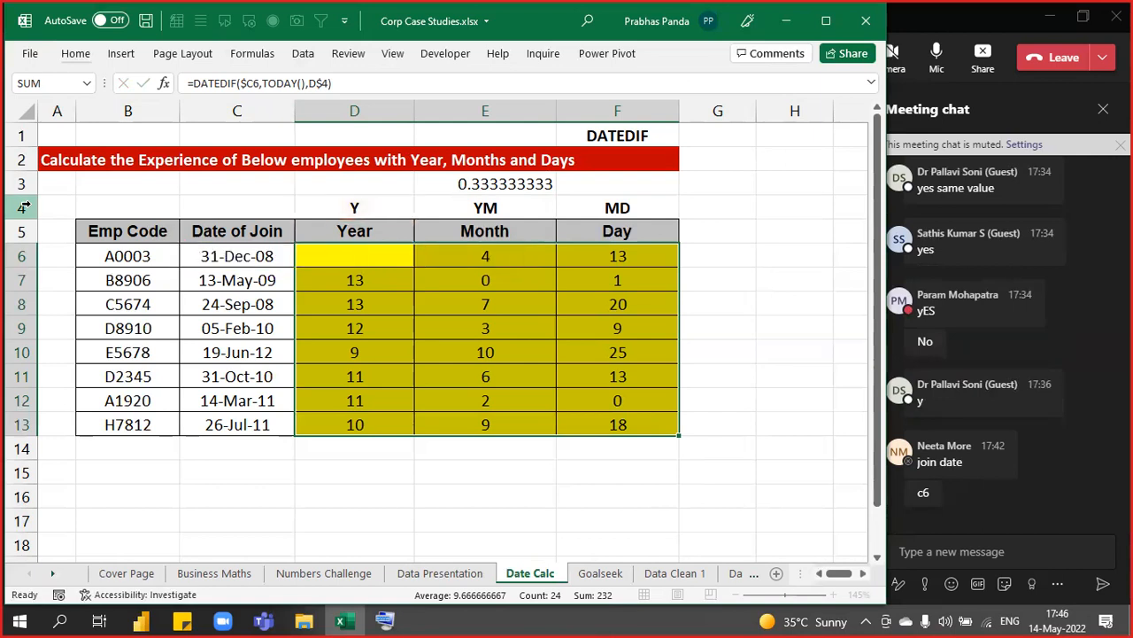
key(Return)
key(Down)
key(Down)
key(Down)
key(Down)
key(Down)
key(Down)
key(Down)
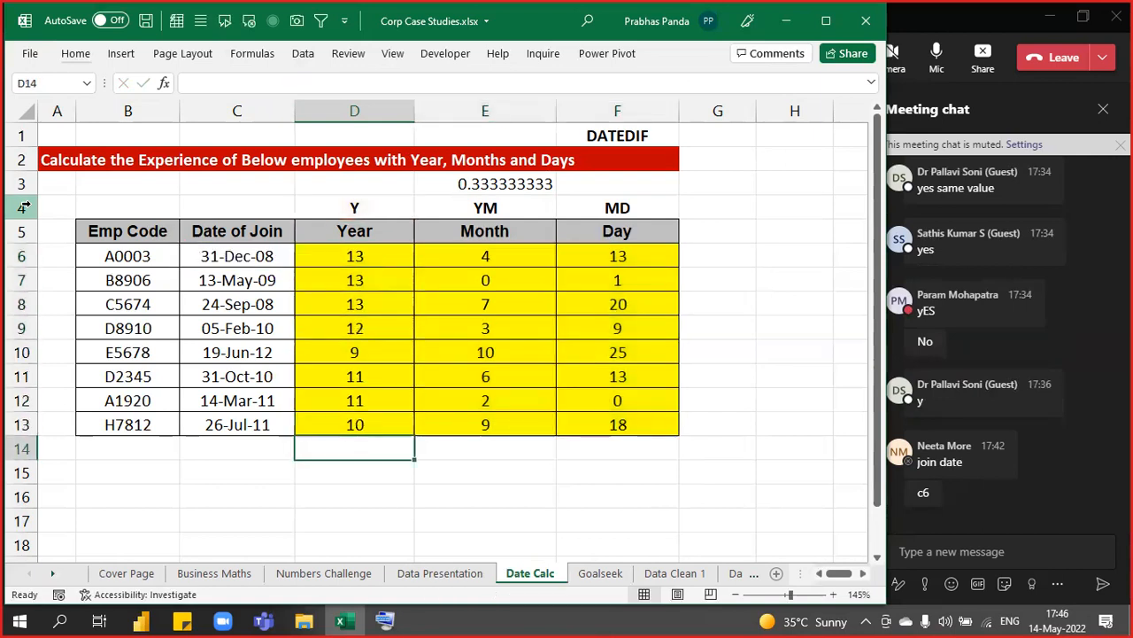
text(=DATEDIF($C6,TODAY(),D$4))
key(Return)
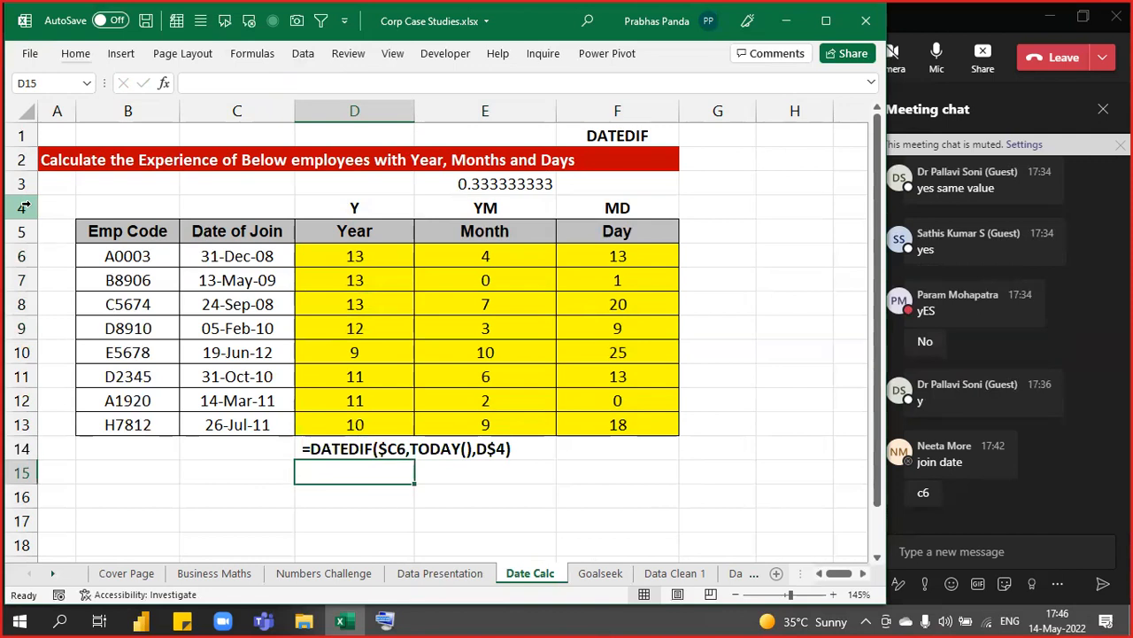
Switch to Teams, send =DATEDIF($C6,TODAY(),D$4) in the meeting chat, and return to the Excel workbook
click(921, 547)
text(=DATEDIF($C6,TODAY(),D$4))
key(Return)
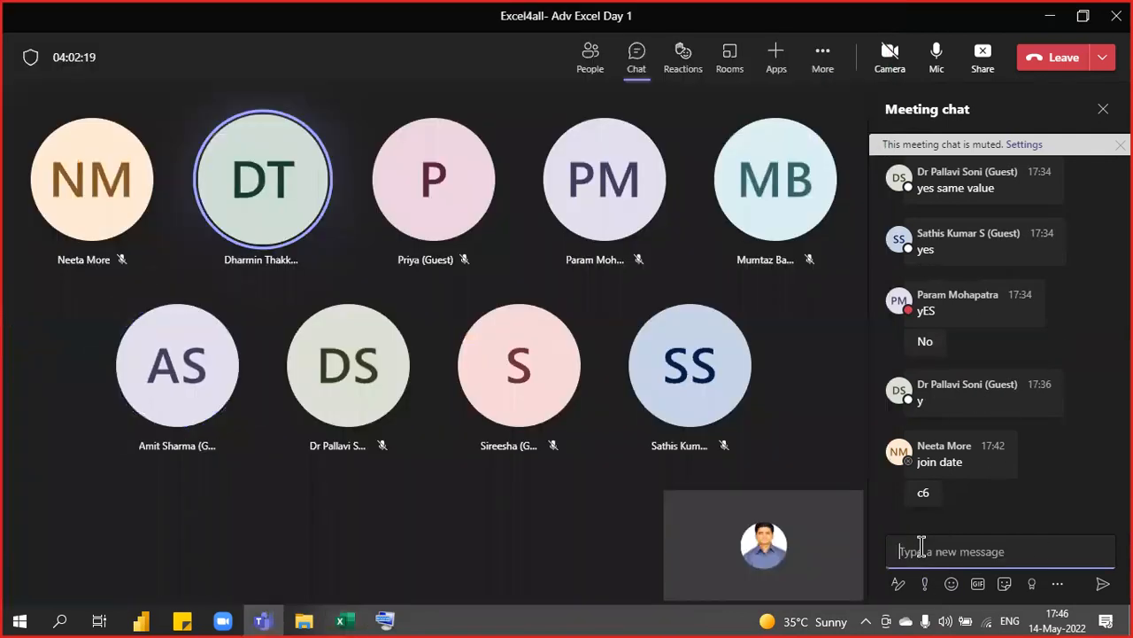
key(alt+Tab)
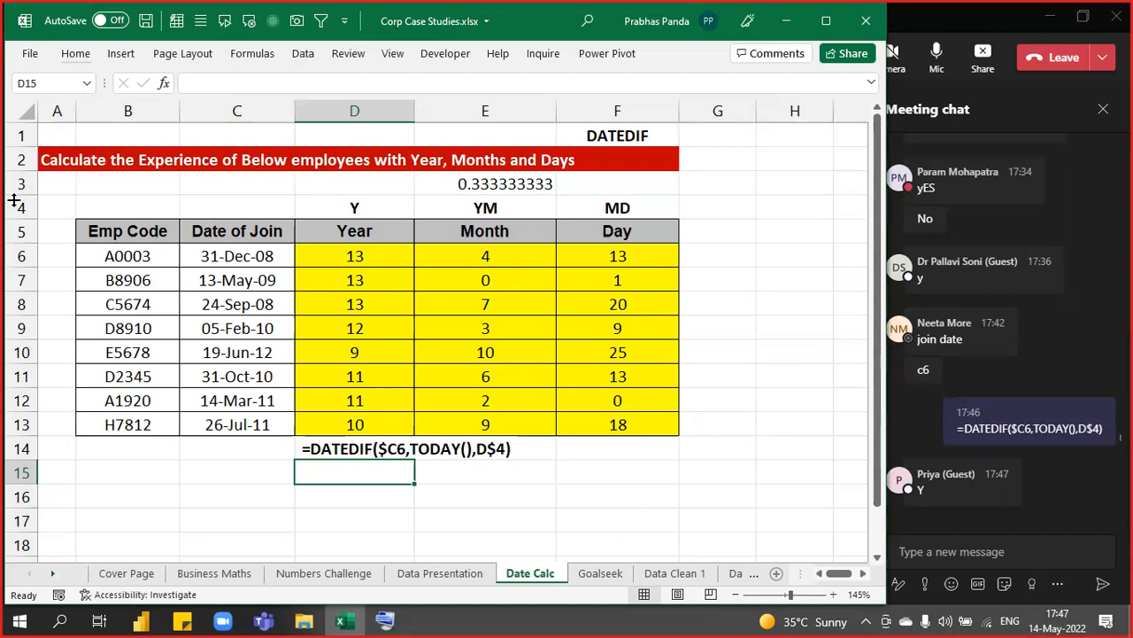
Open the Goalseek sheet and narrow the empty columns D and E between the salary table and the question
click(602, 573)
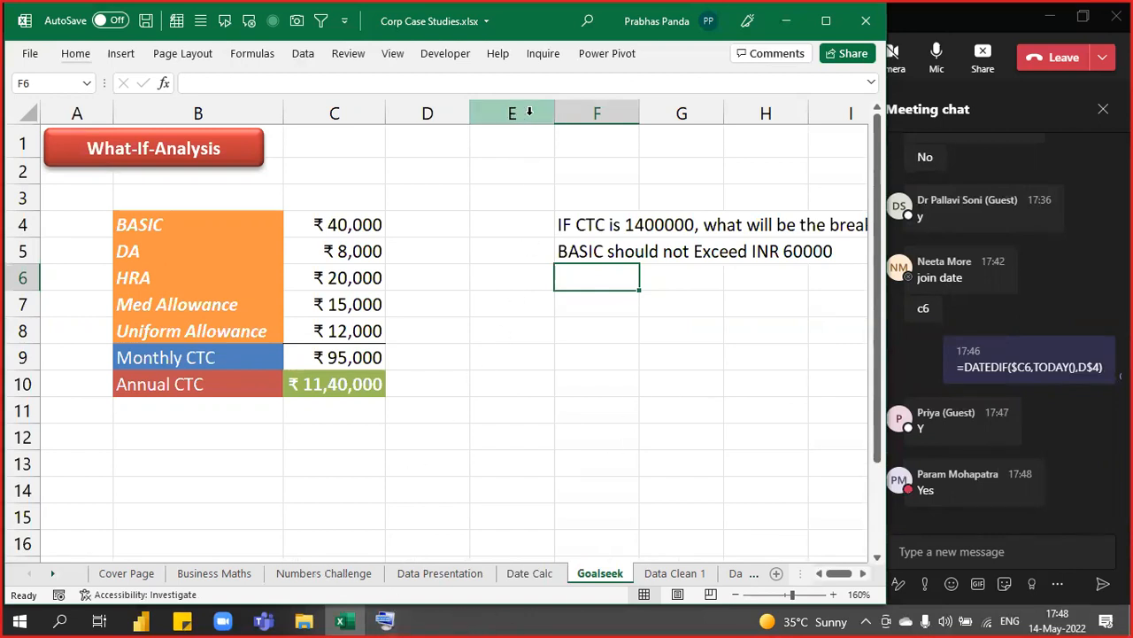
drag(470, 115, 448, 118)
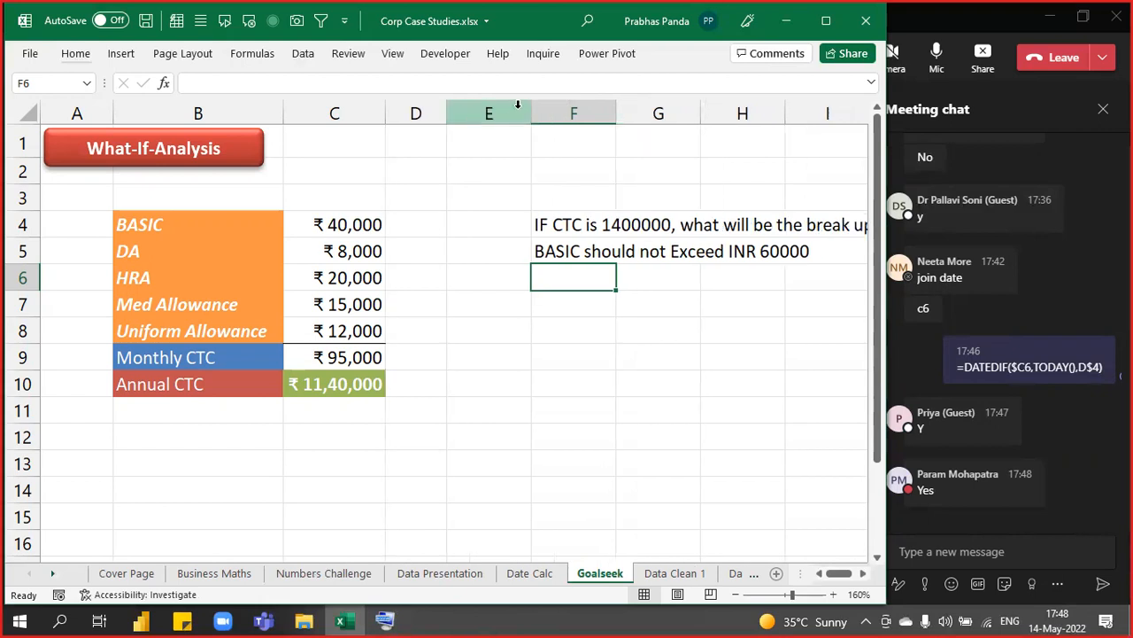
drag(534, 115, 493, 115)
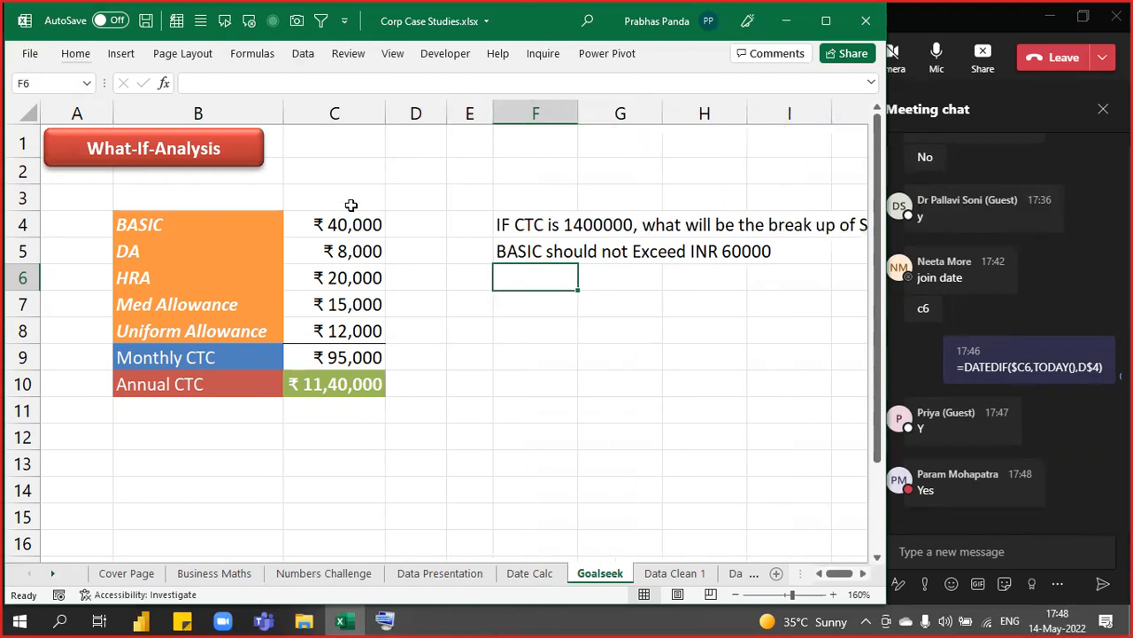
ctrl+scroll(349, 208, up, 2)
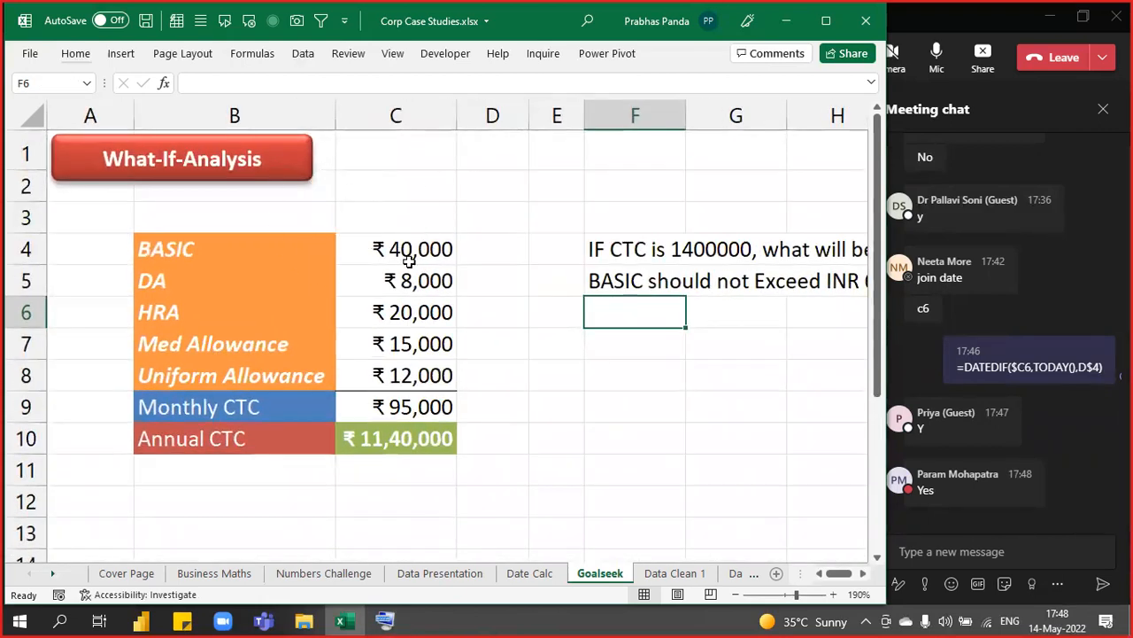
Examine how DA in C5 and HRA in C6 are calculated from the BASIC salary in C4
click(406, 258)
click(398, 278)
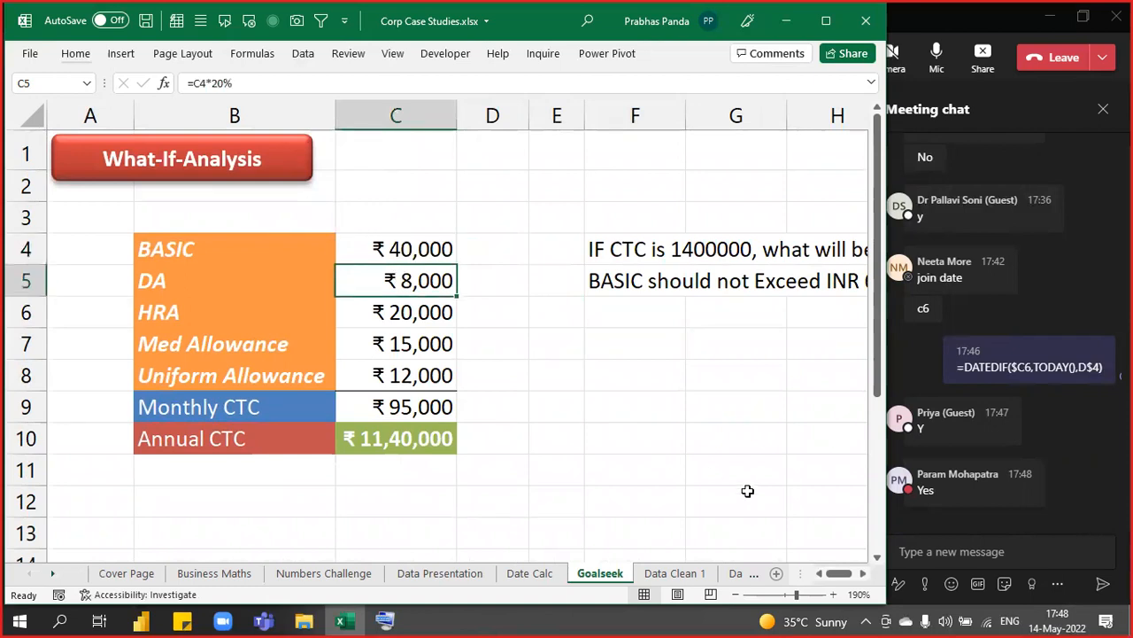
key(F2)
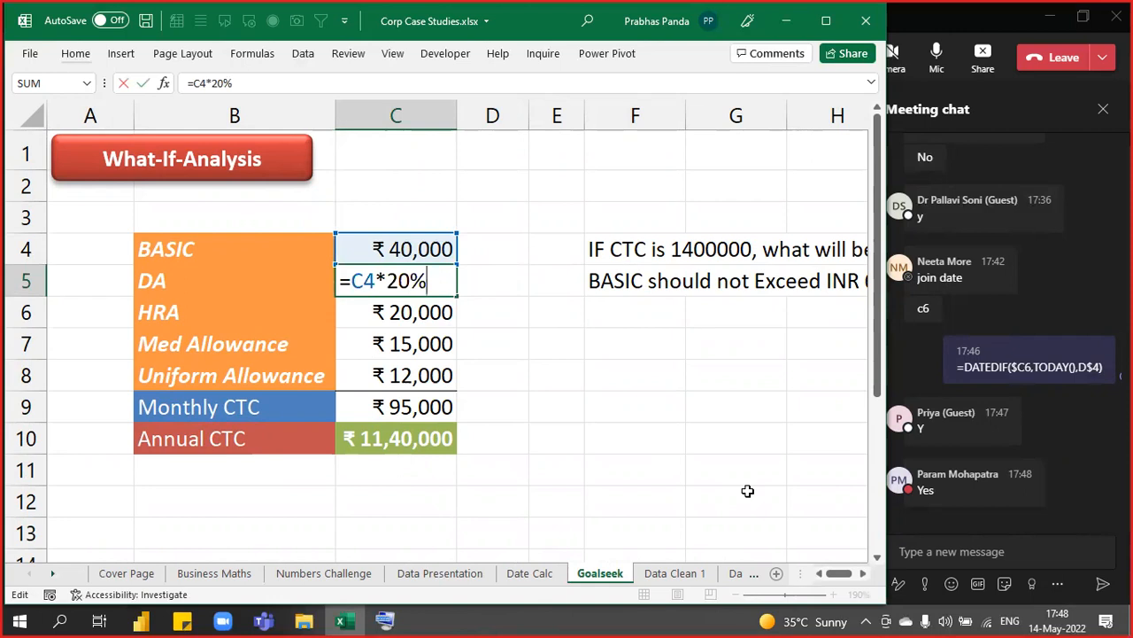
key(Return)
key(F2)
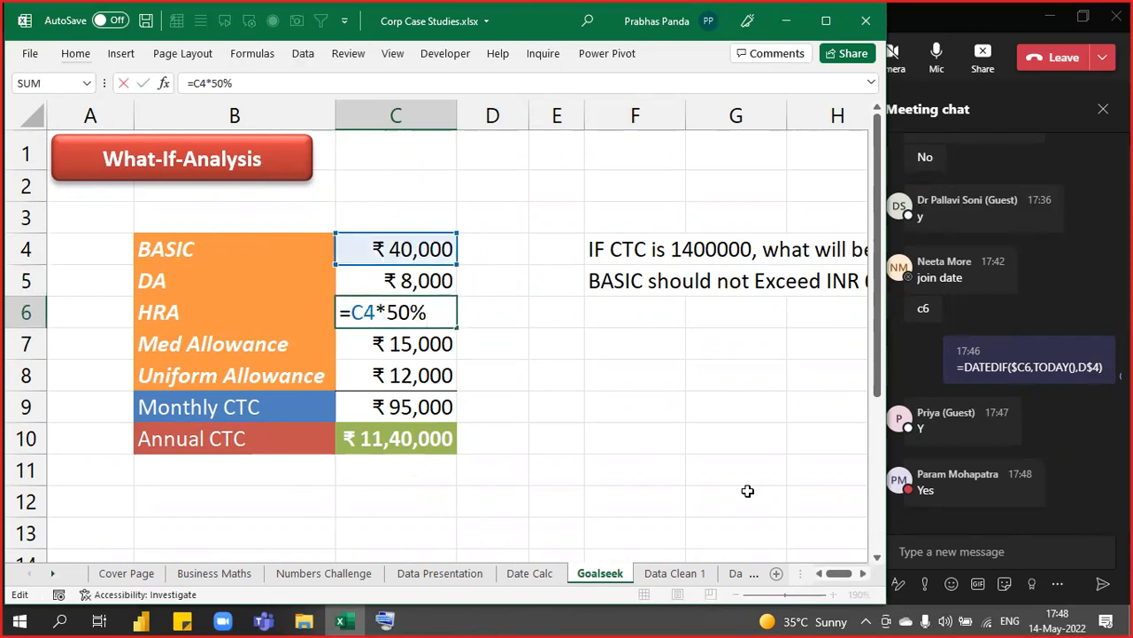
key(Escape)
Examine the Med and Uniform Allowance values and the Monthly and Annual CTC formulas in C7:C10
key(Down)
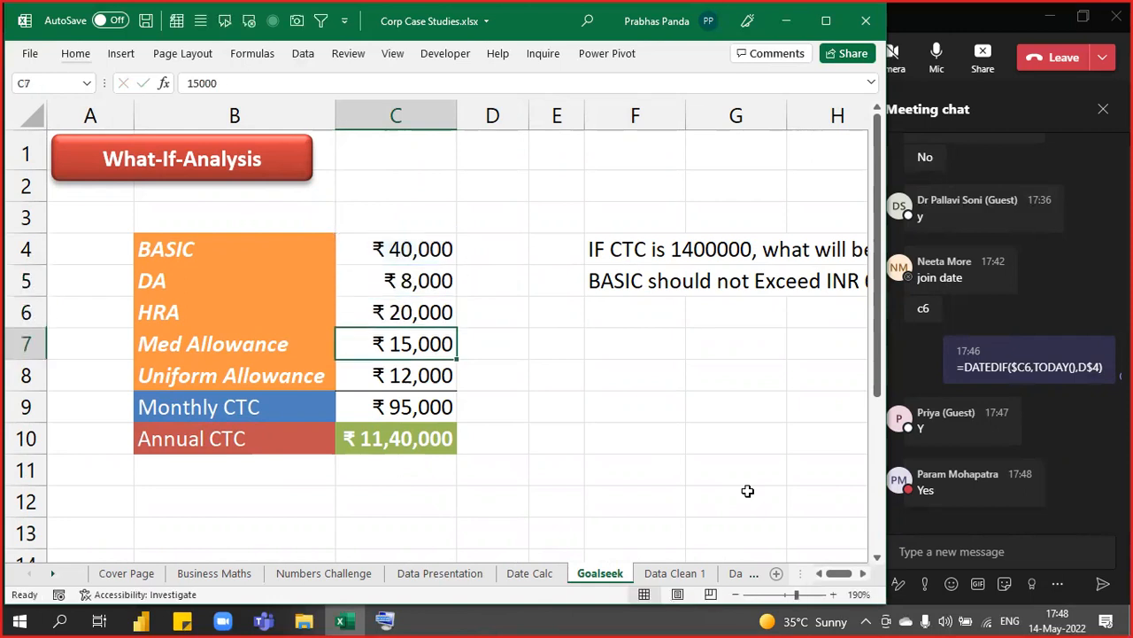
key(Down)
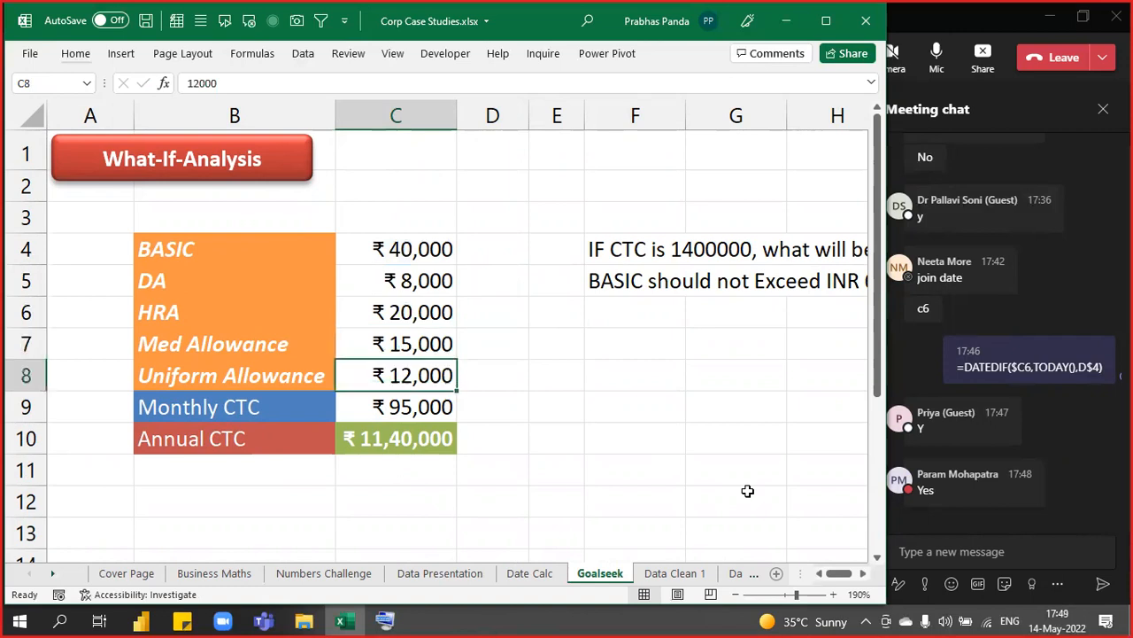
key(Down)
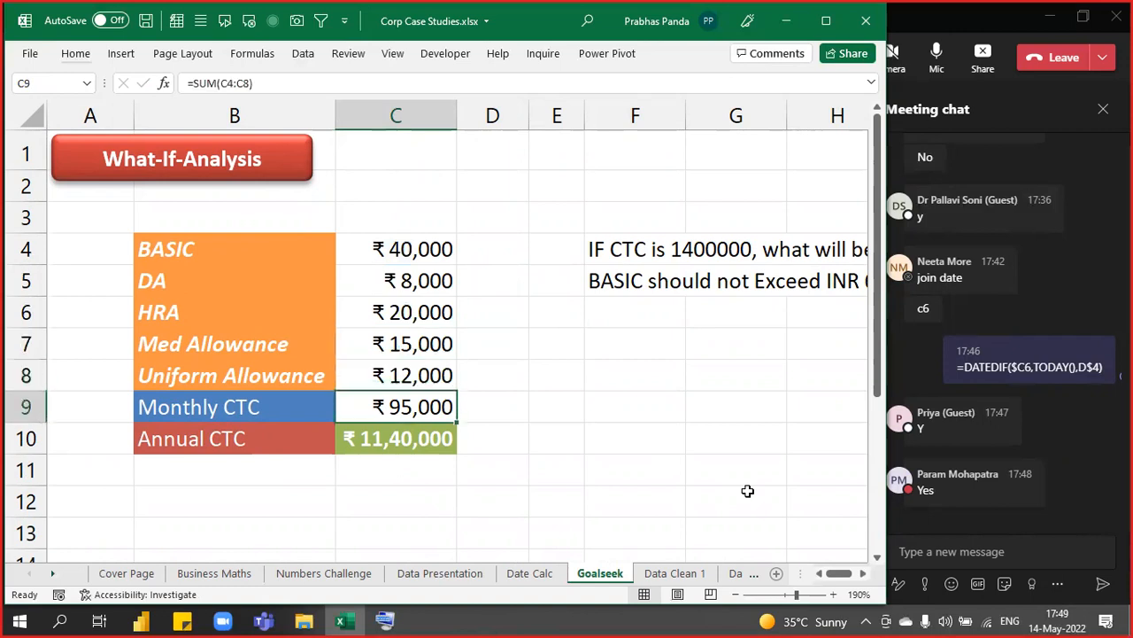
key(F2)
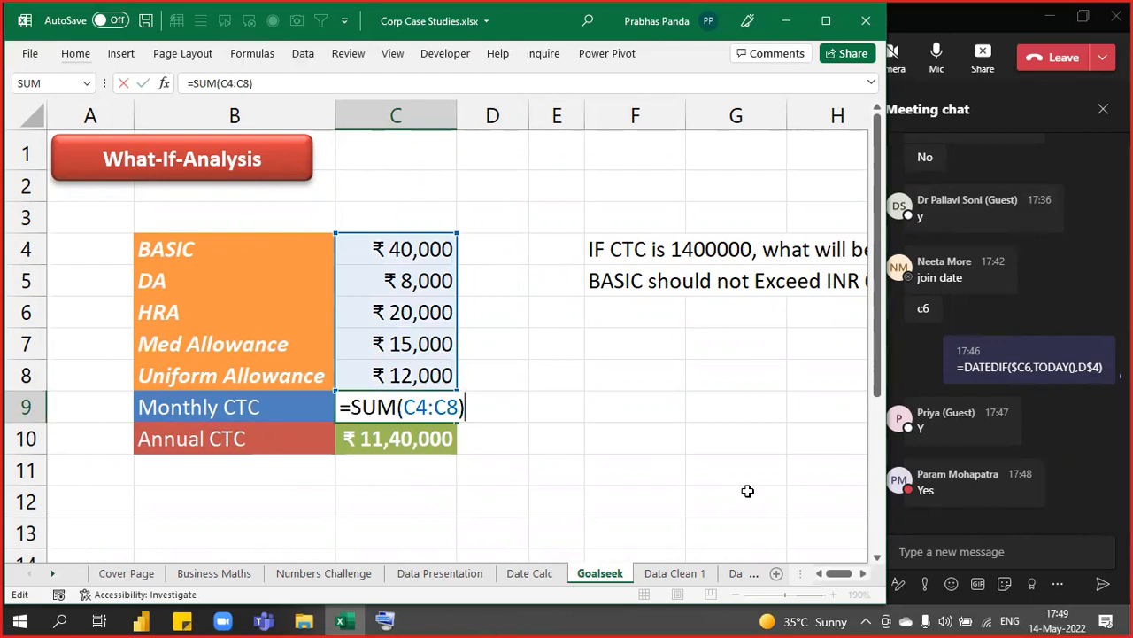
key(Escape)
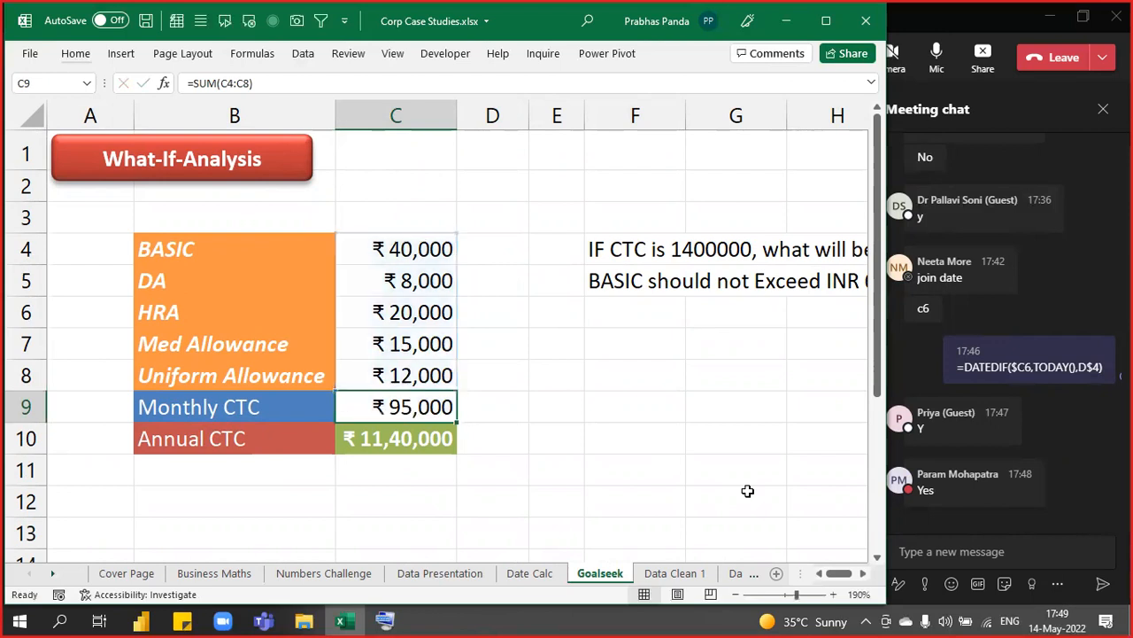
key(Down)
key(F2)
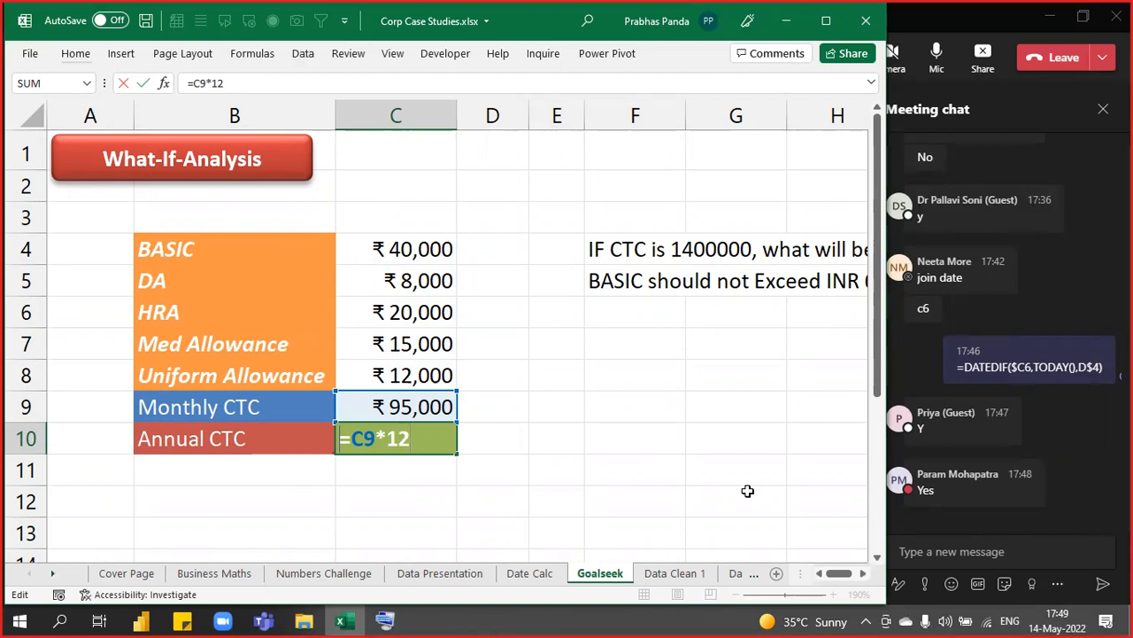
key(Tab)
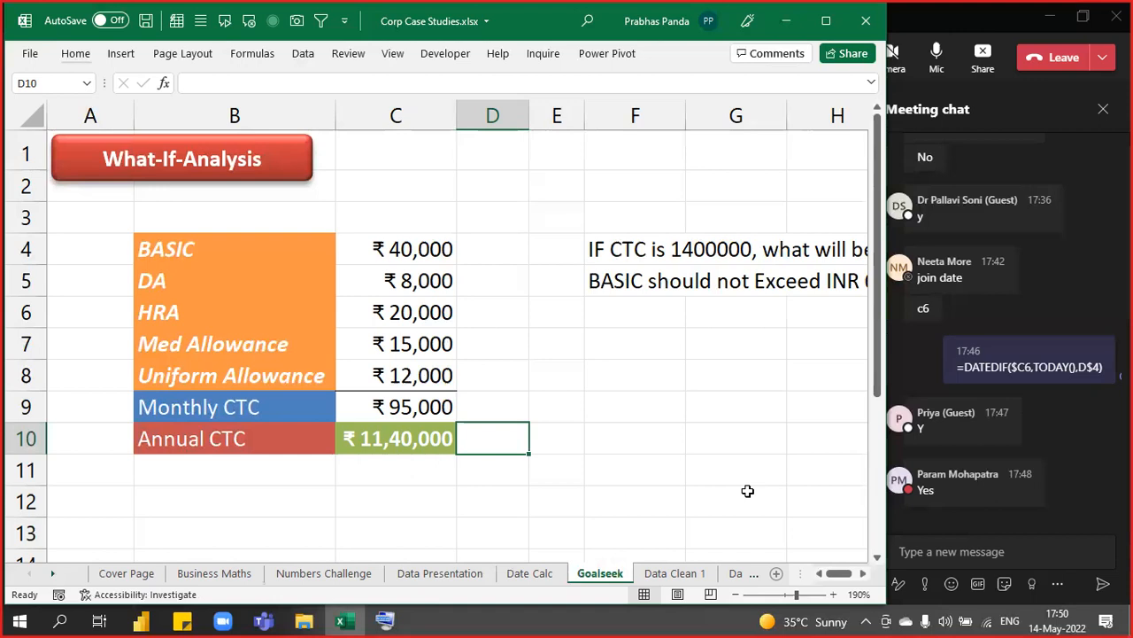
click(523, 379)
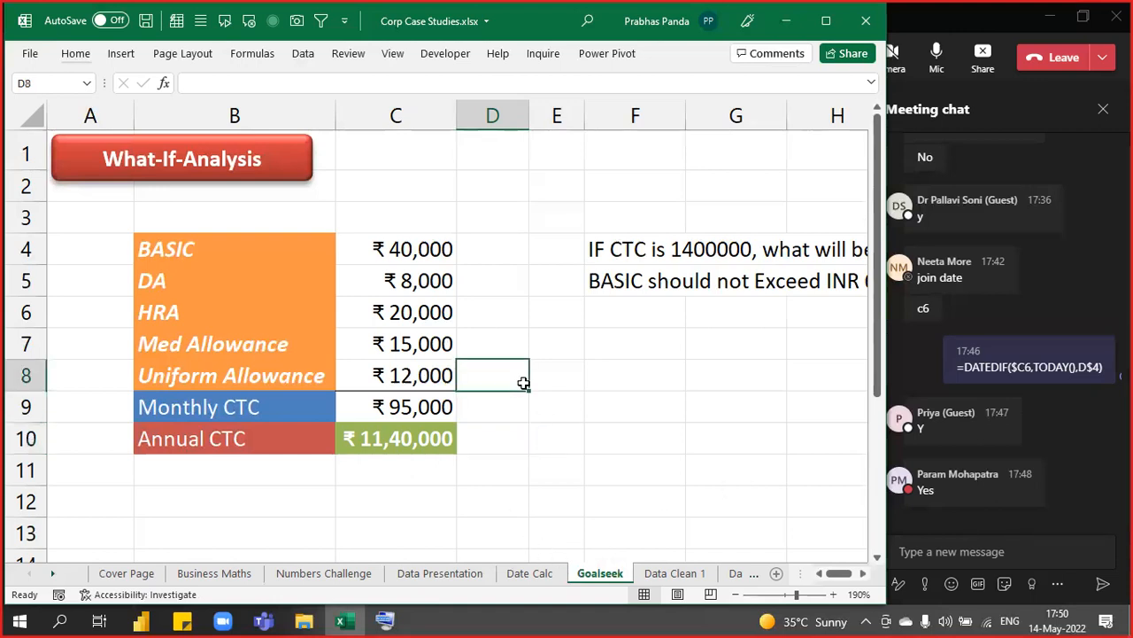
drag(402, 223, 394, 477)
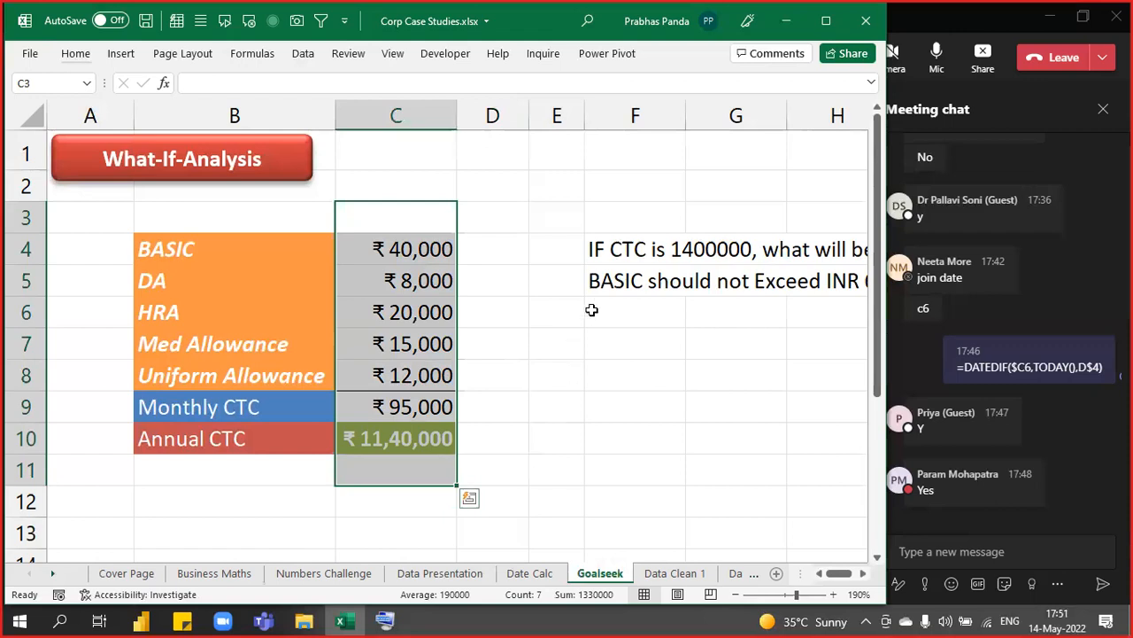
click(664, 301)
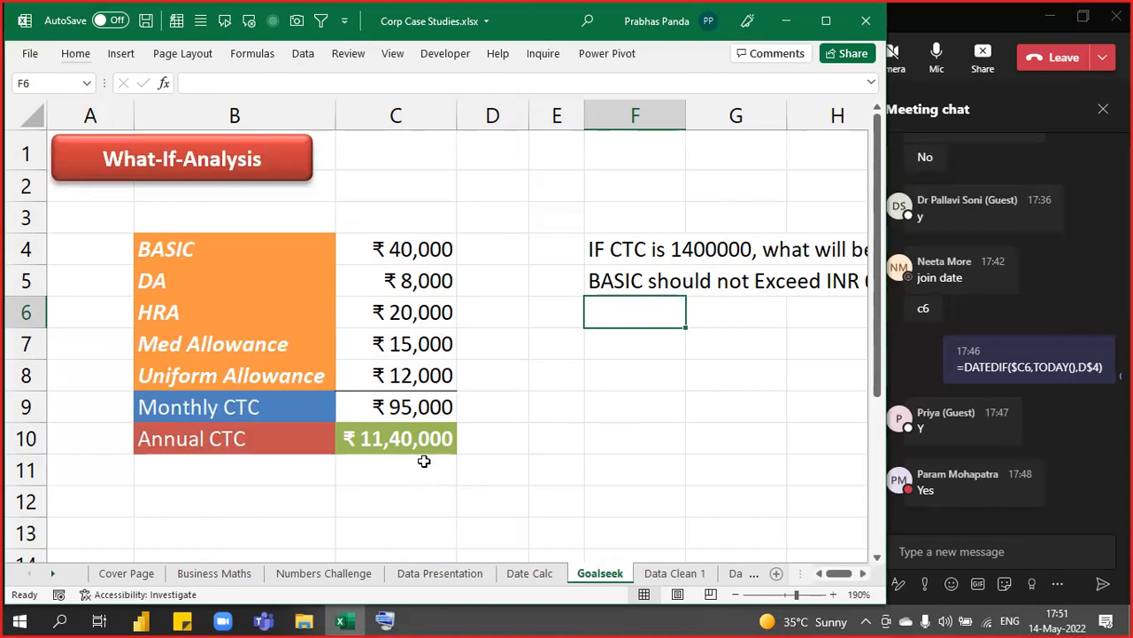
drag(393, 250, 399, 484)
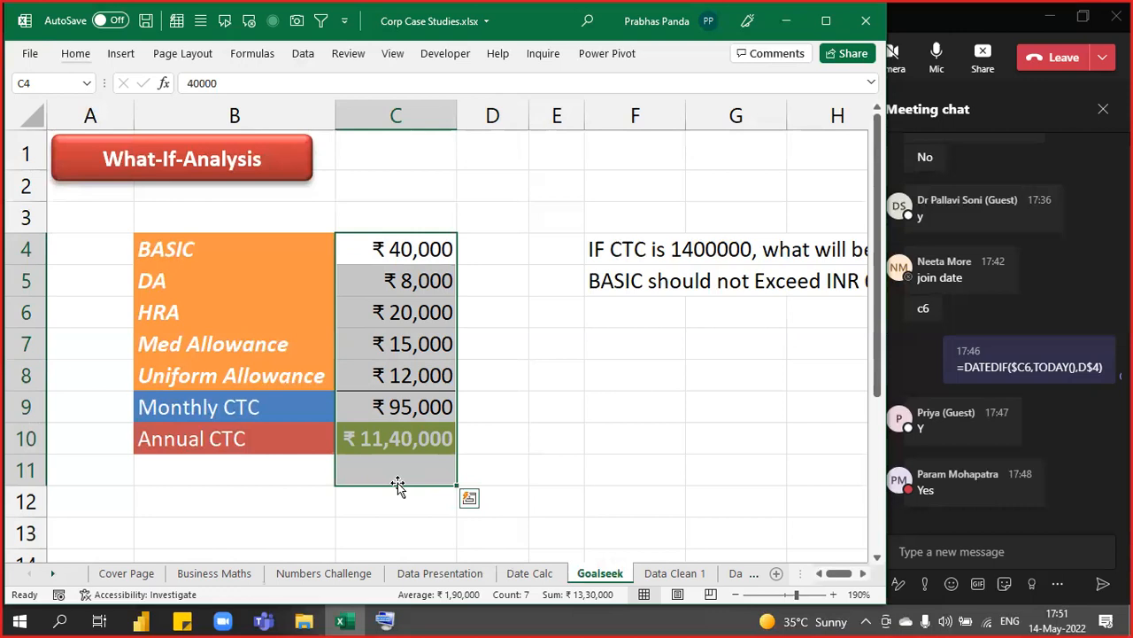
click(428, 203)
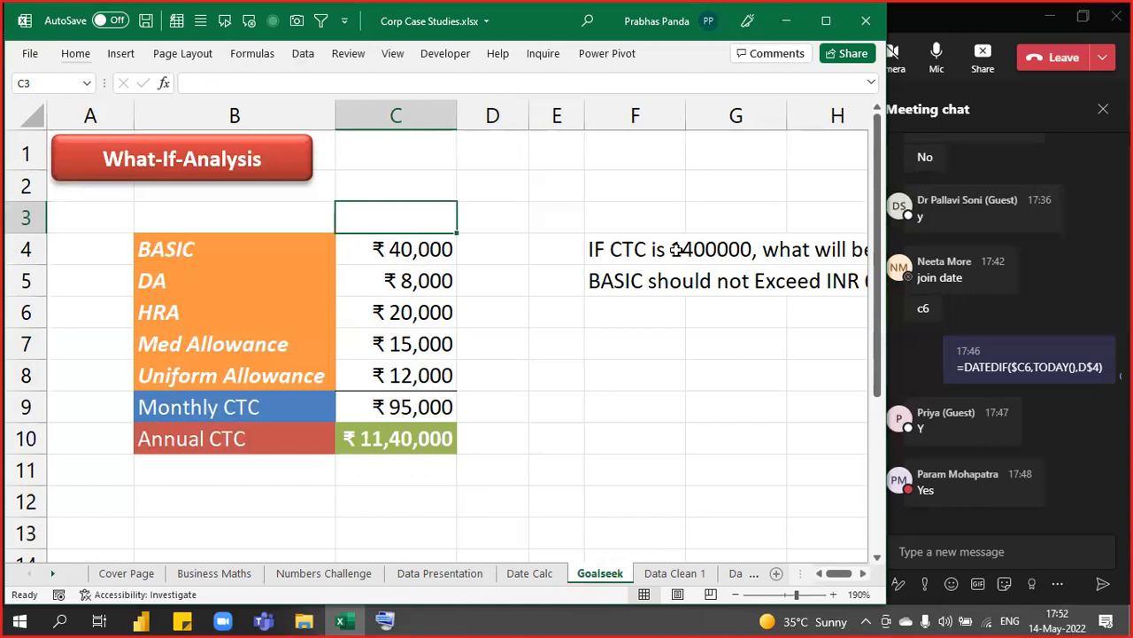
Fill F5:I5, the condition that BASIC should not exceed INR 60000, with yellow
scroll(676, 250, down, 3)
drag(524, 262, 755, 242)
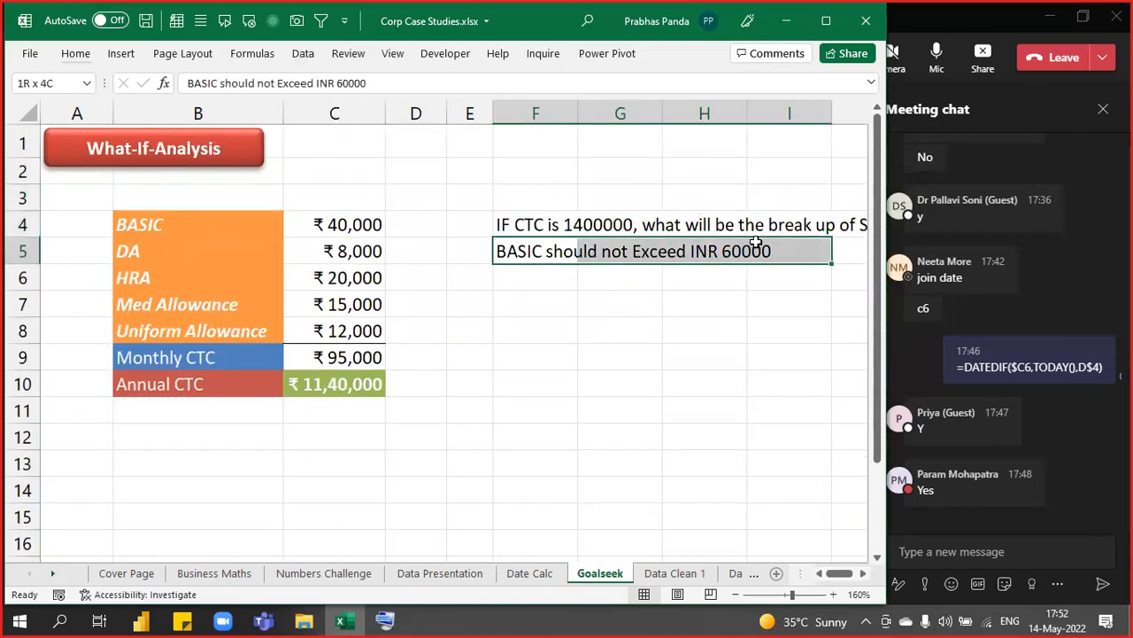
click(88, 54)
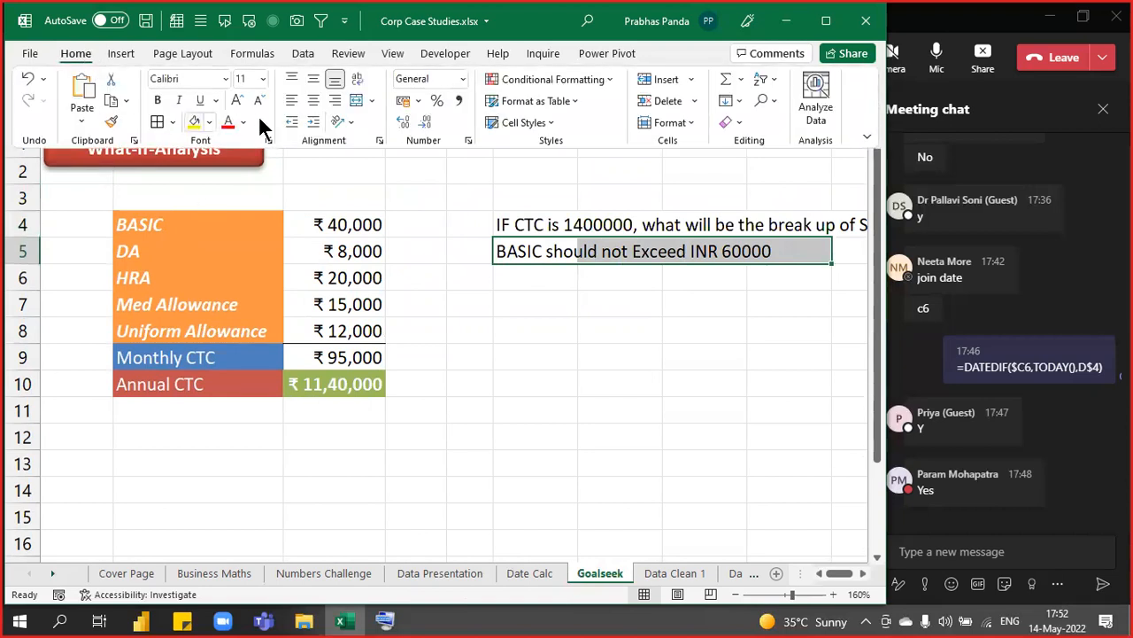
click(192, 122)
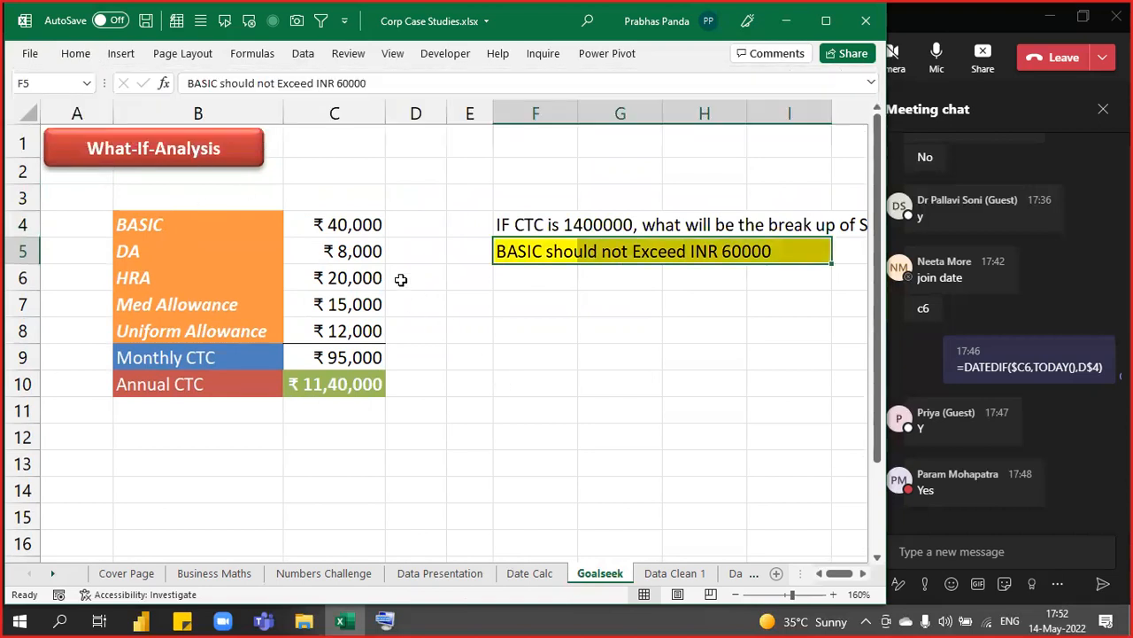
drag(344, 227, 349, 421)
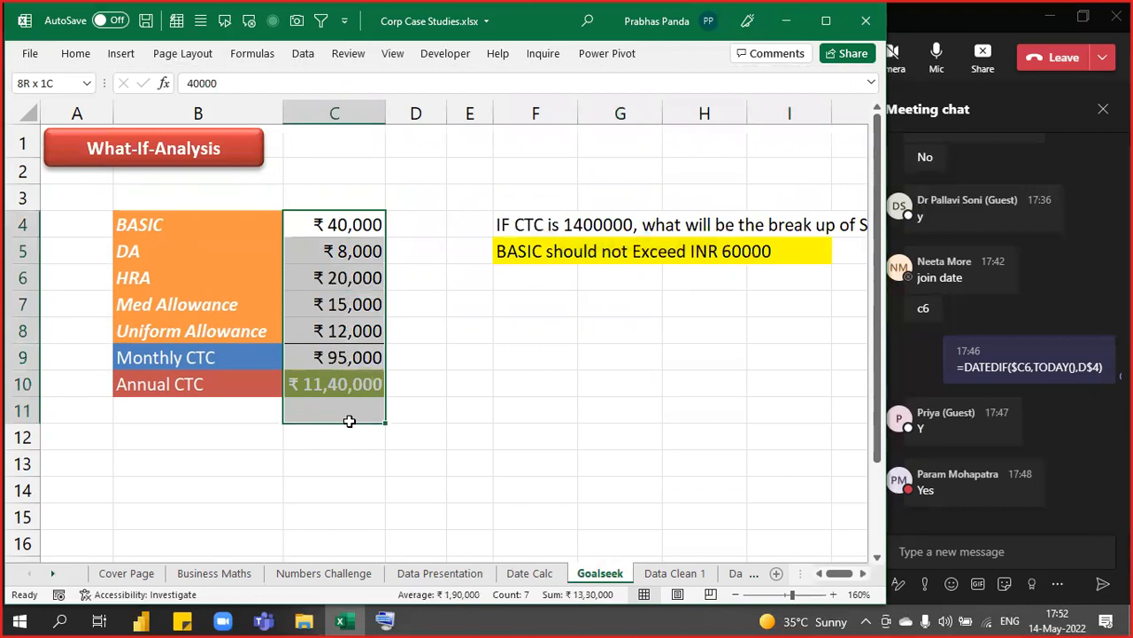
click(311, 215)
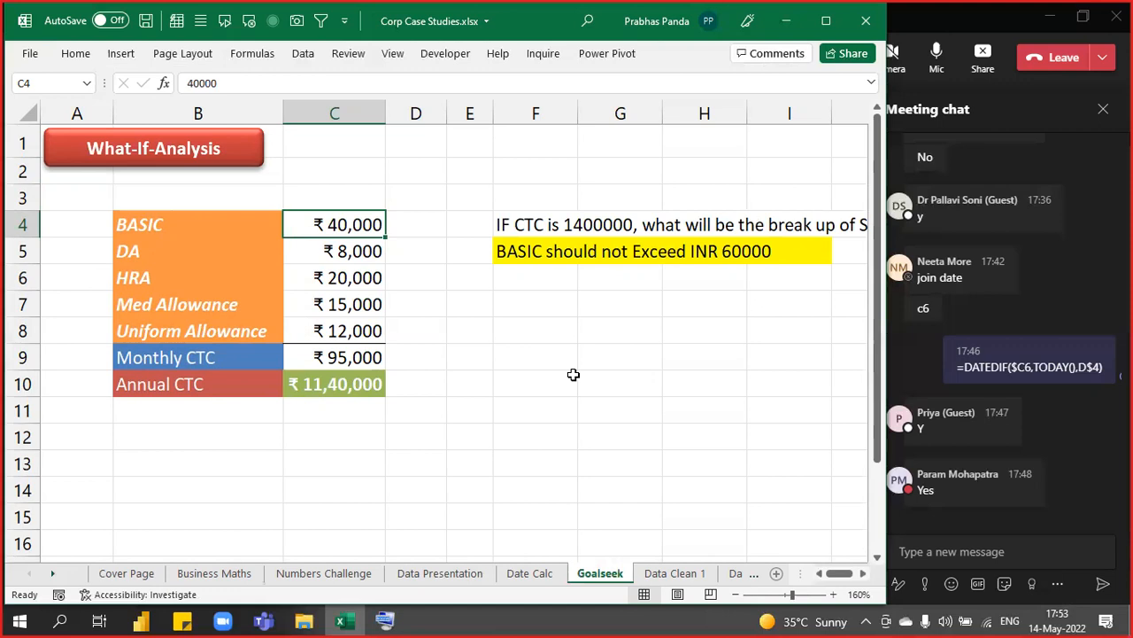
key(Left)
key(Left)
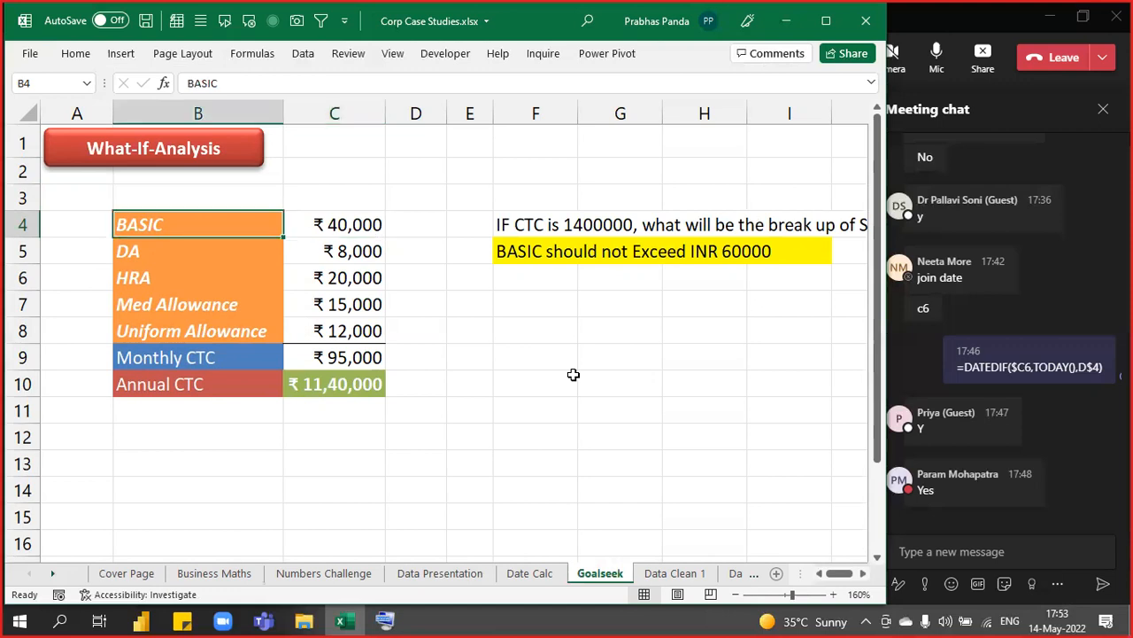
click(438, 427)
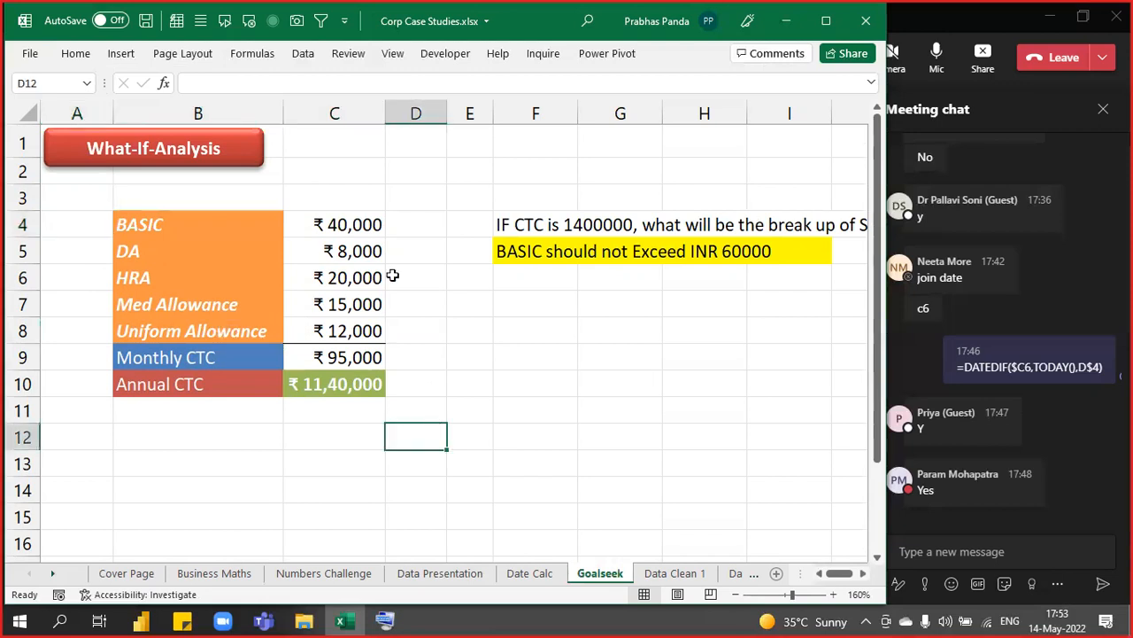
Try a BASIC salary of 45000 in C4 of the salary table
click(348, 222)
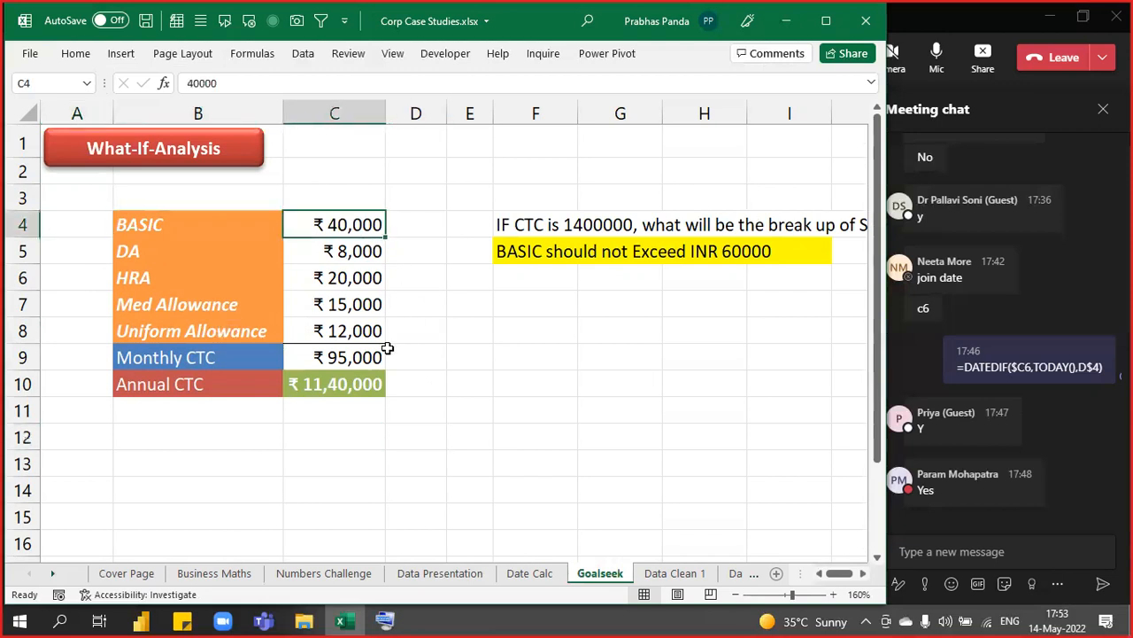
scroll(383, 321, up, 2)
scroll(383, 320, up, 1)
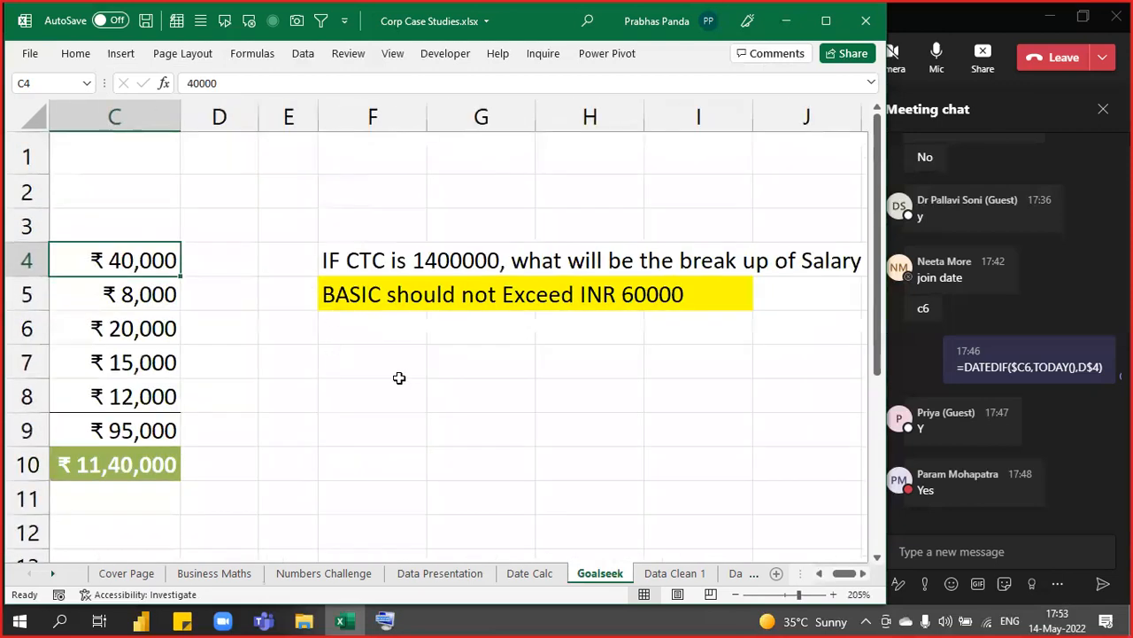
key(Left)
key(Left)
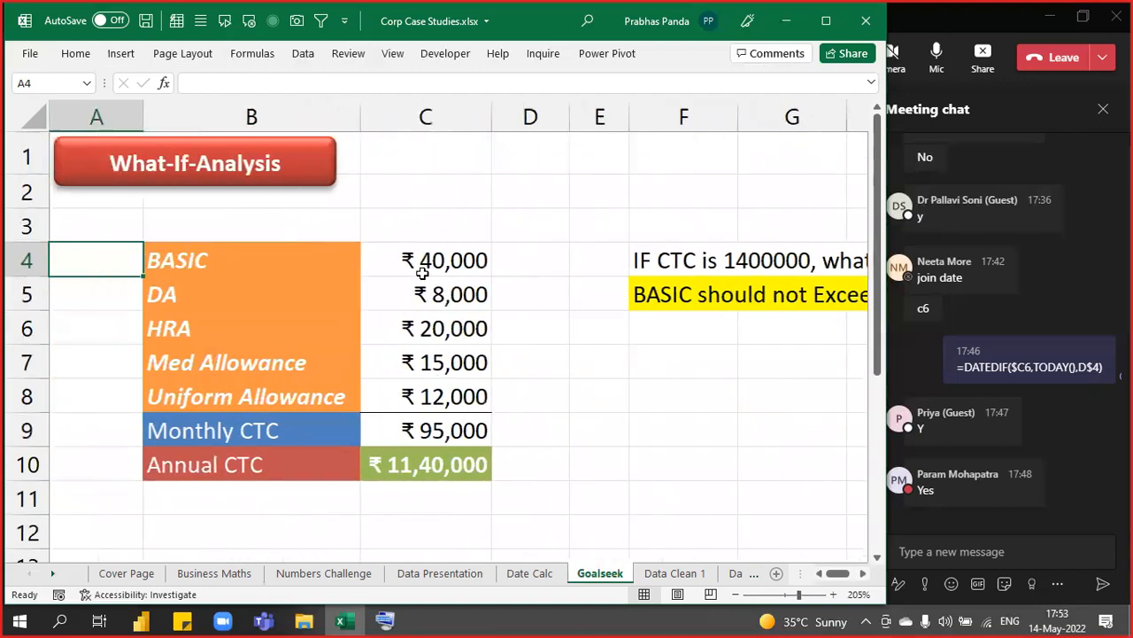
click(420, 264)
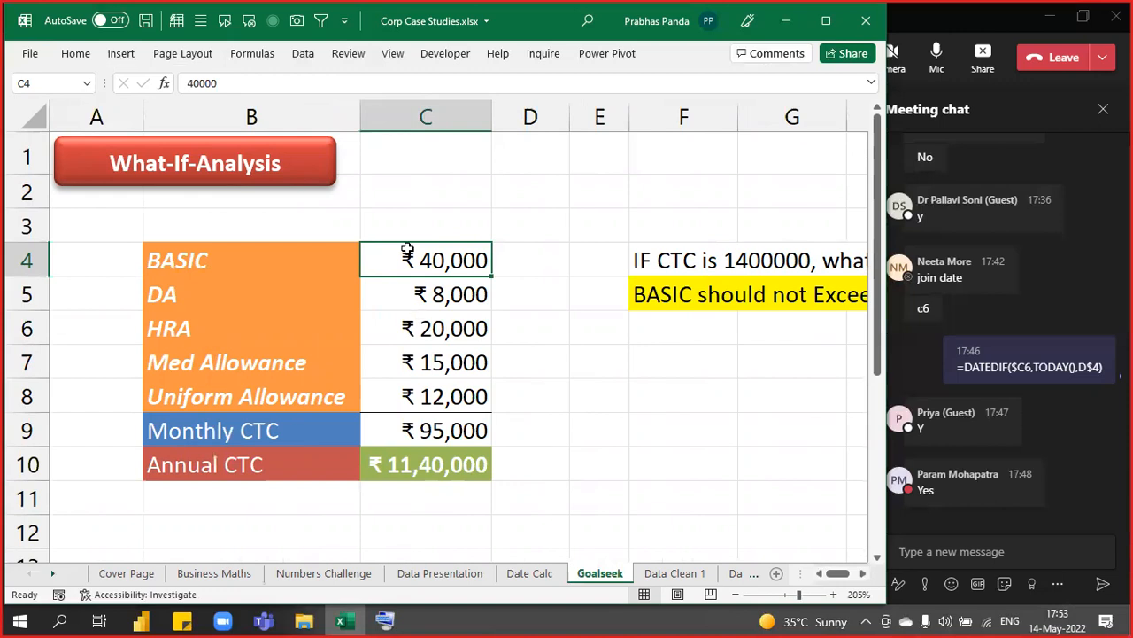
text(450000)
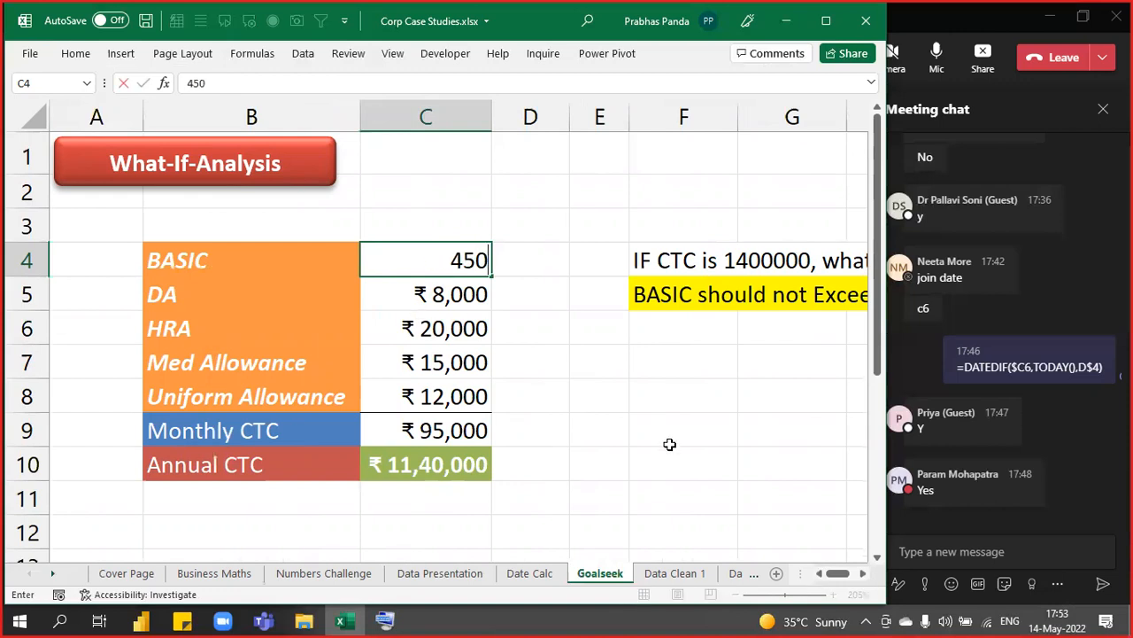
key(BackSpace)
key(Return)
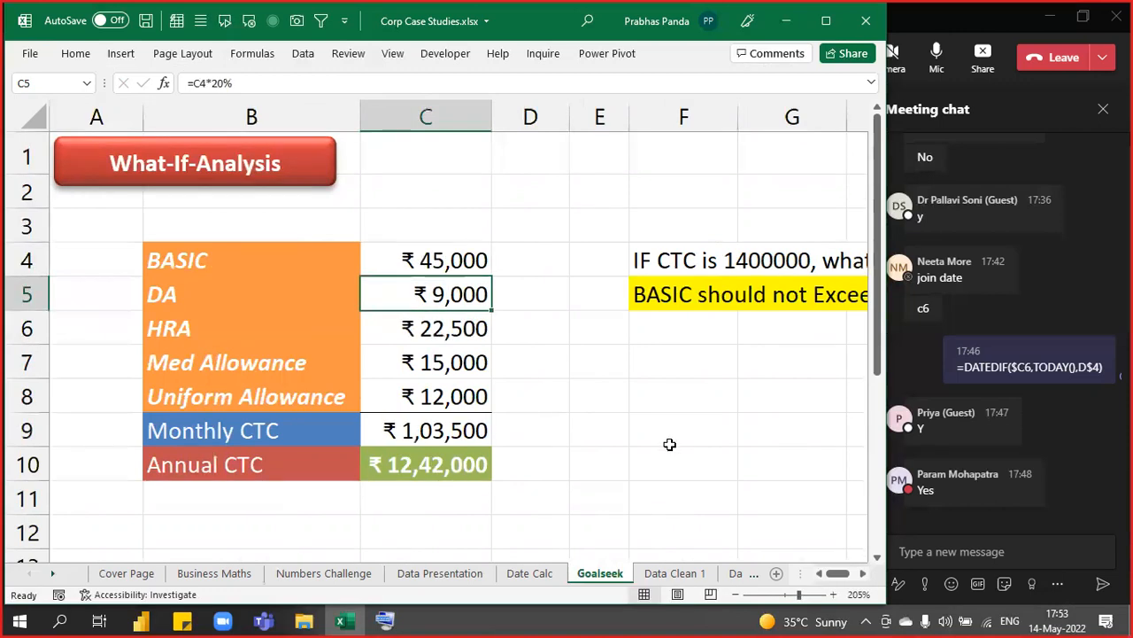
Try a BASIC salary of 50000 in C4
click(456, 266)
text(50000)
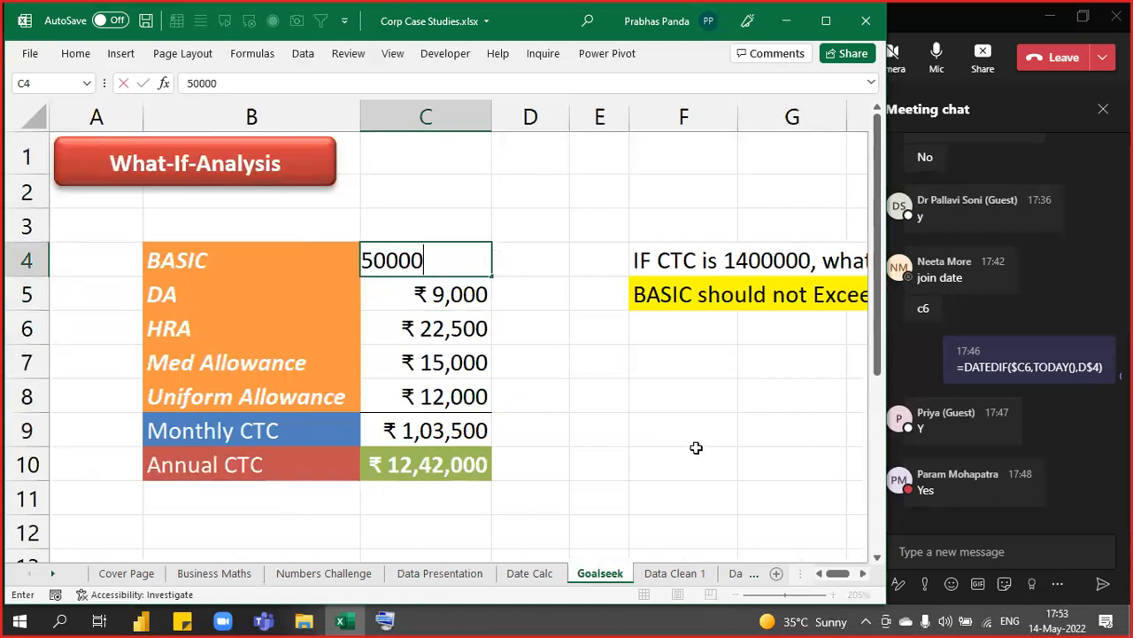
key(ctrl+Return)
key(Down)
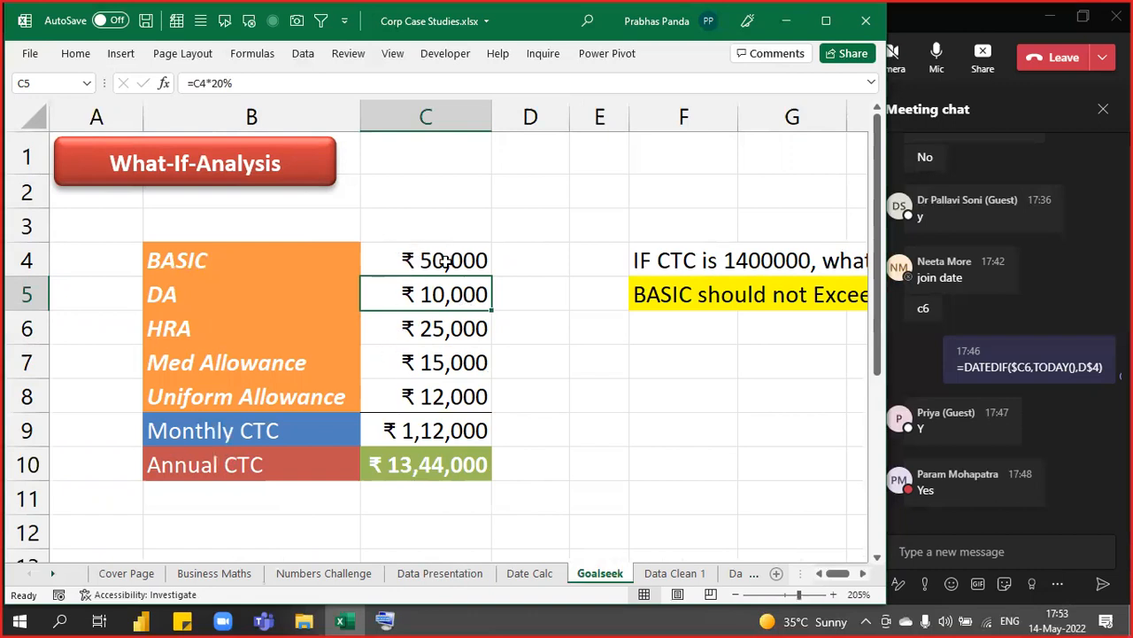
Return the BASIC salary in C4 to 40000
scroll(440, 260, down, 3)
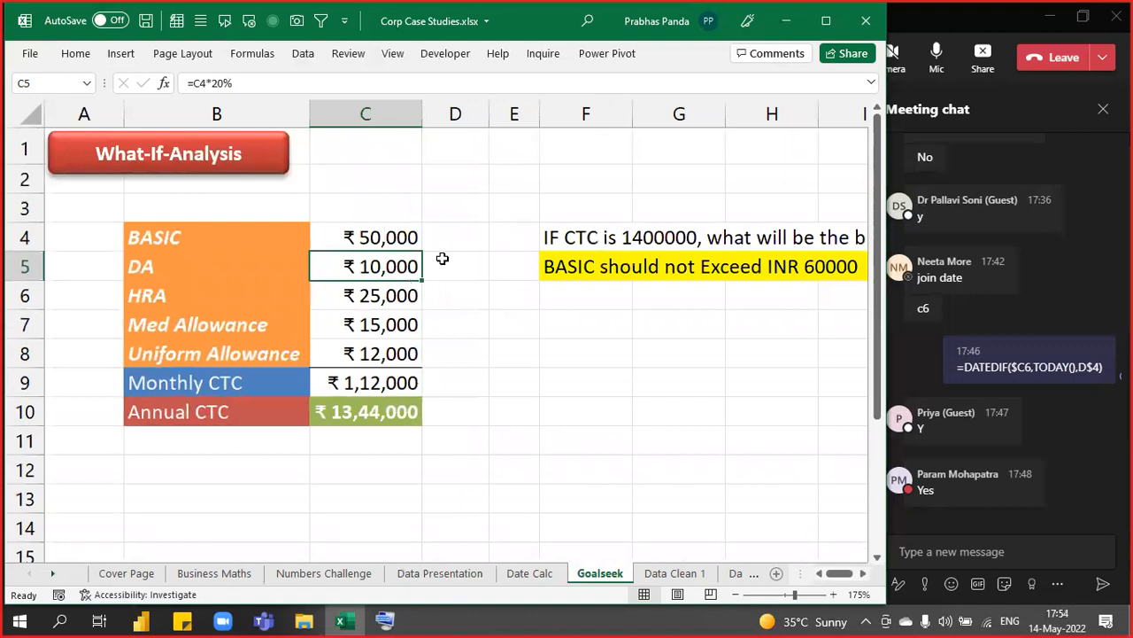
click(400, 237)
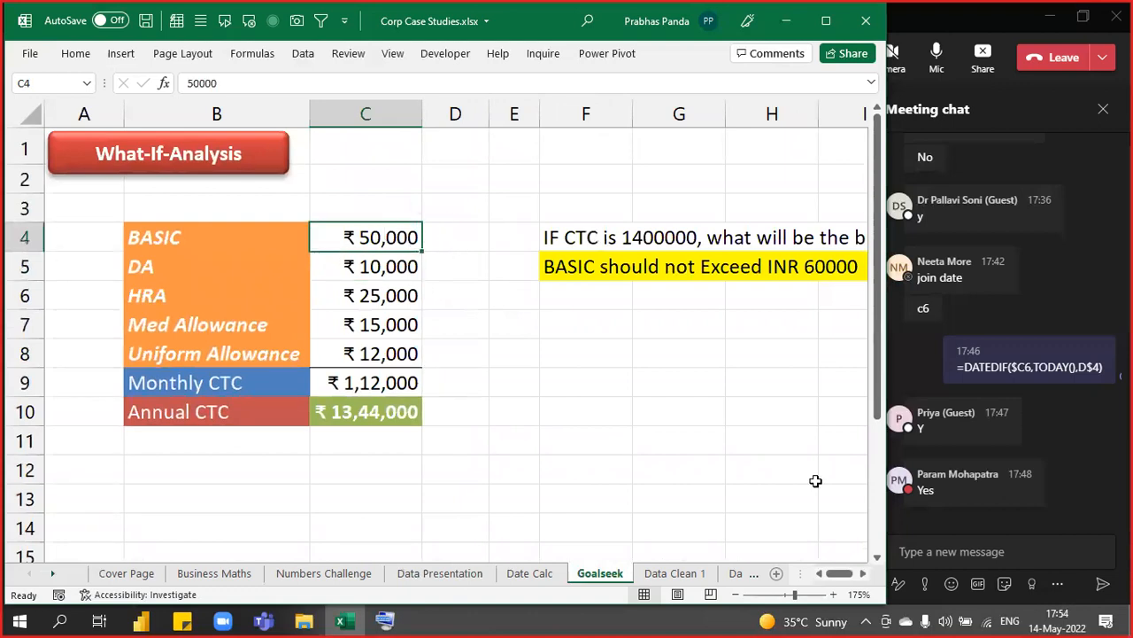
text(40000)
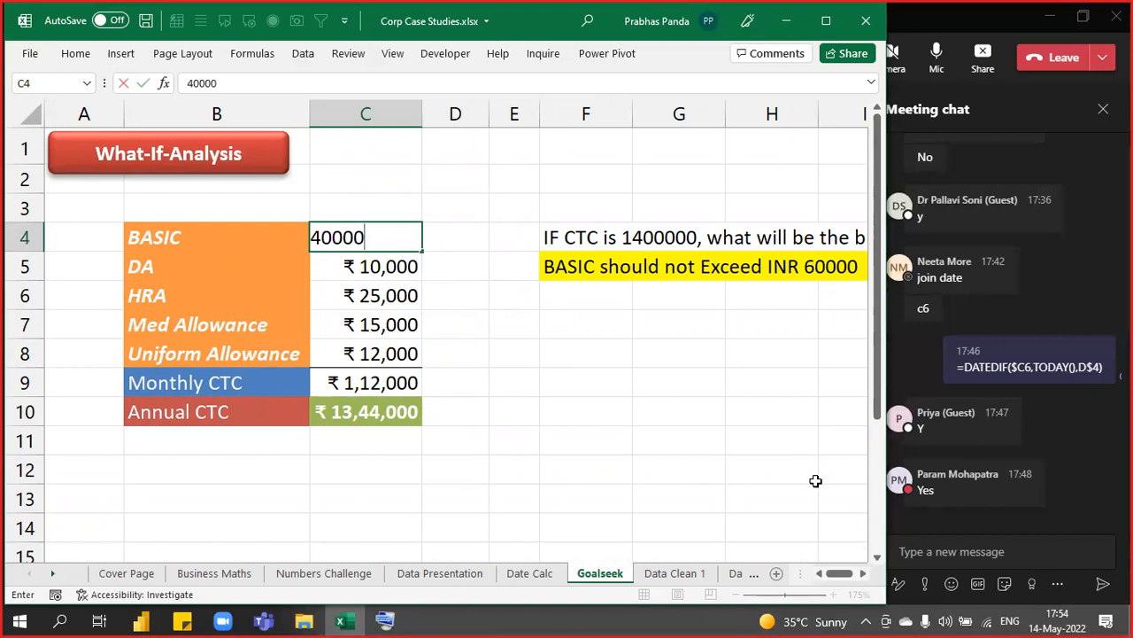
key(Return)
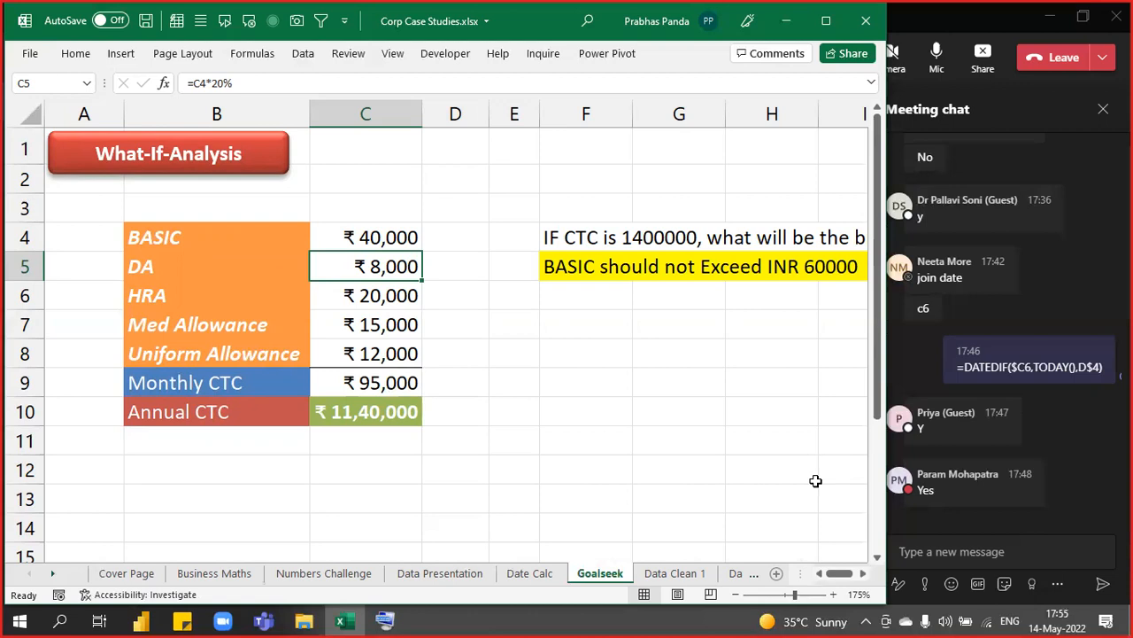
Display the sheet's formulas to examine how DA, HRA and both CTC rows depend on BASIC, and return to showing values
key(ctrl+grave)
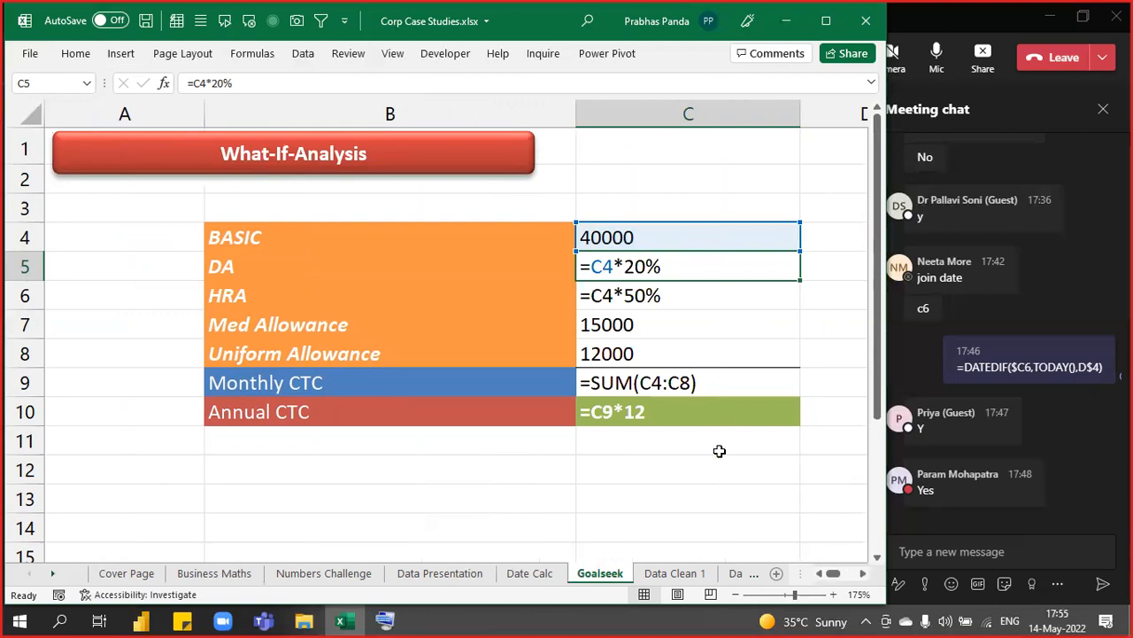
key(ctrl+grave)
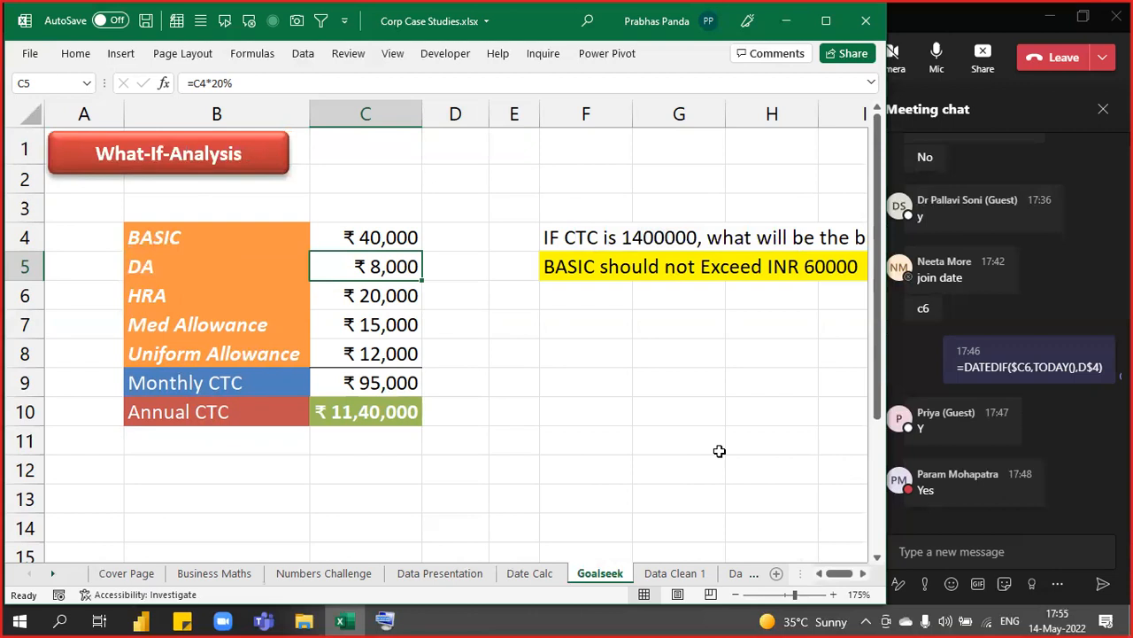
Open Goal Seek, move its dialog clear of the question text, and choose the Annual CTC in C10 as the set cell
click(293, 58)
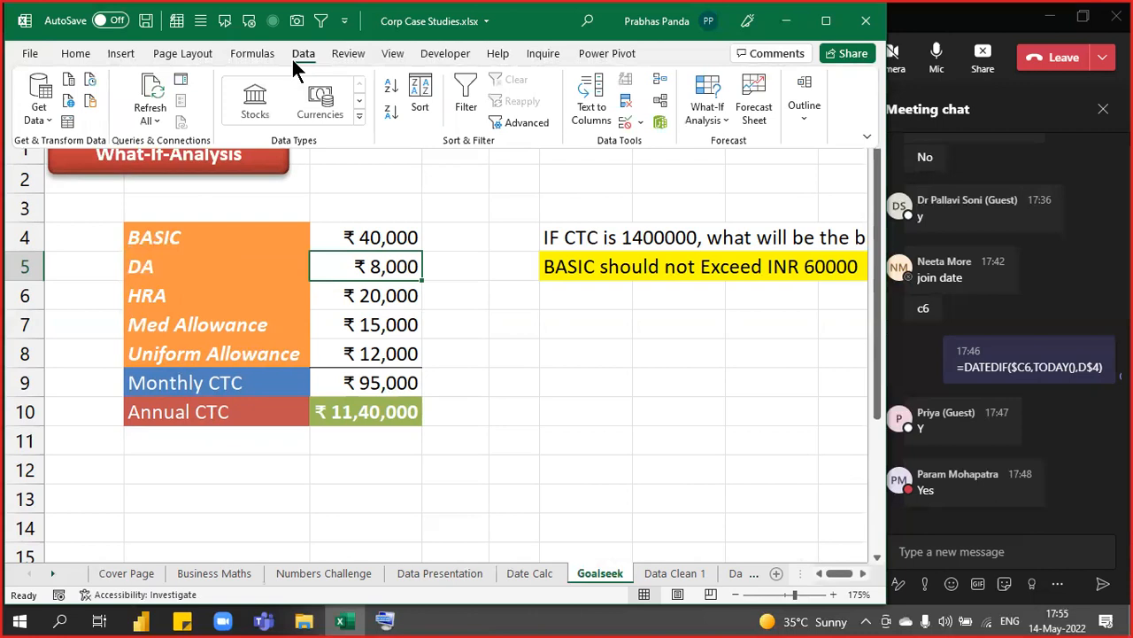
click(713, 120)
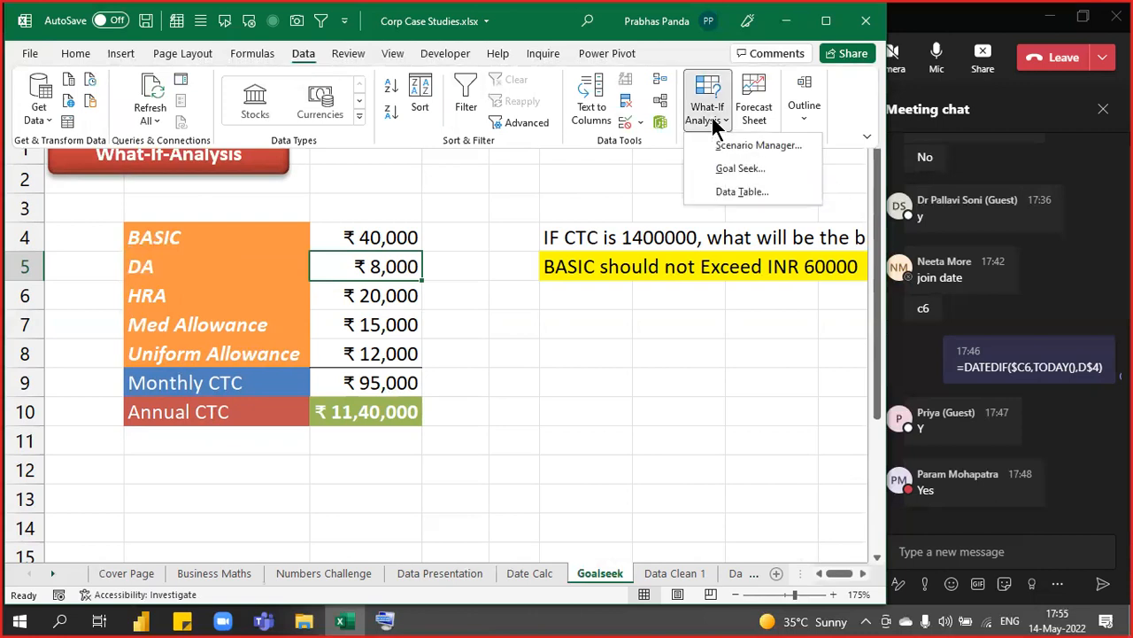
click(746, 171)
key(ctrl)
key(ctrl)
key(ctrl)
key(ctrl)
key(ctrl)
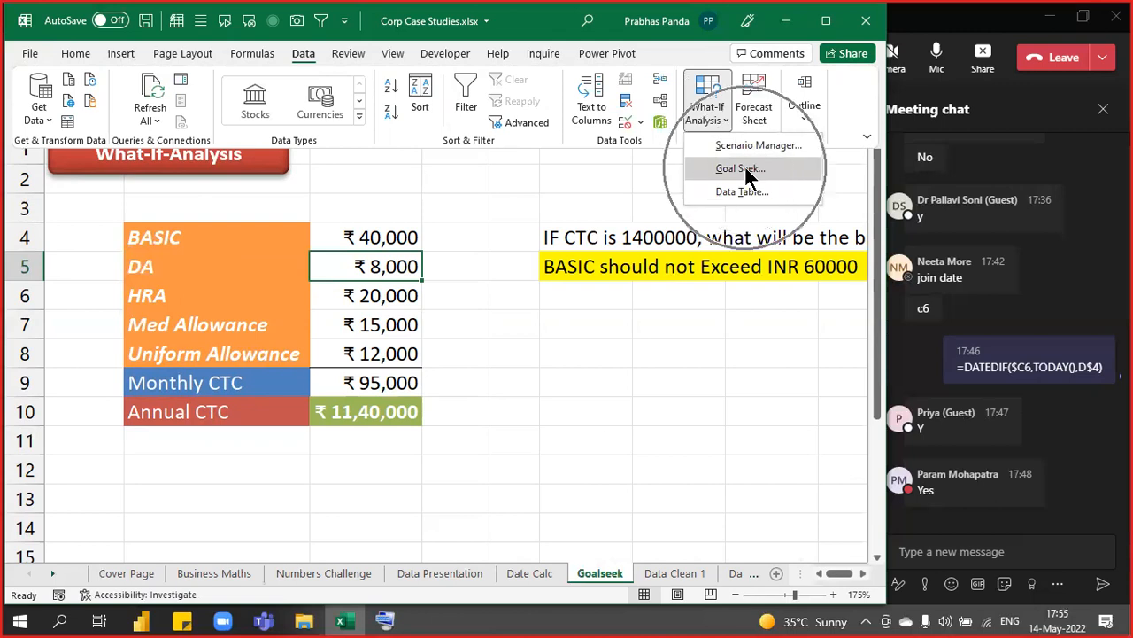
key(ctrl)
key(ctrl)
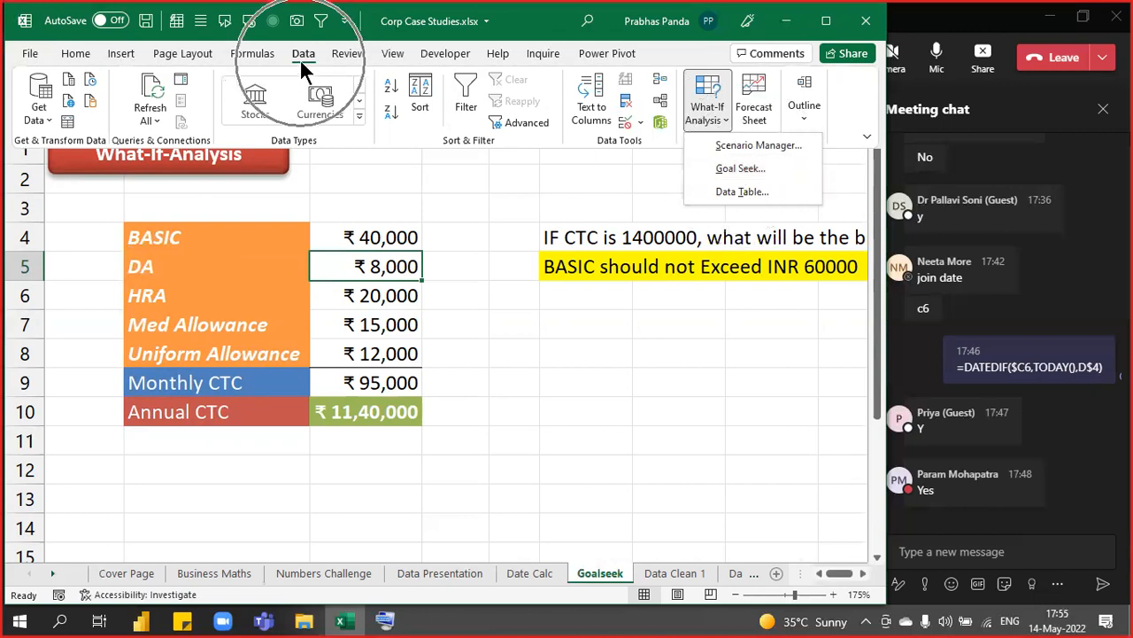
key(ctrl)
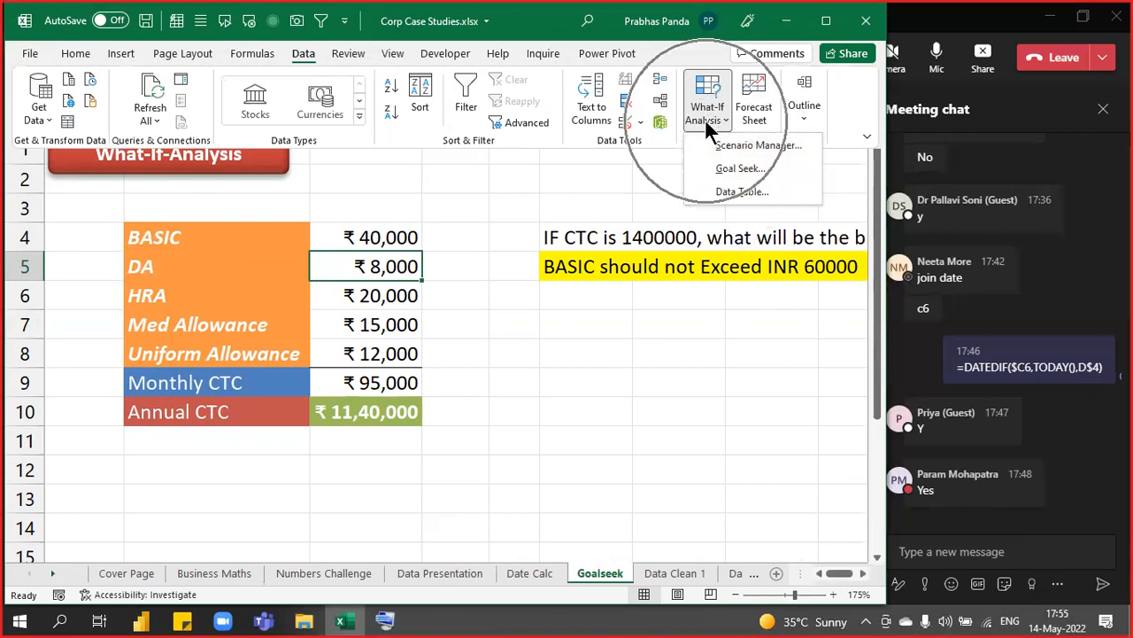
click(735, 169)
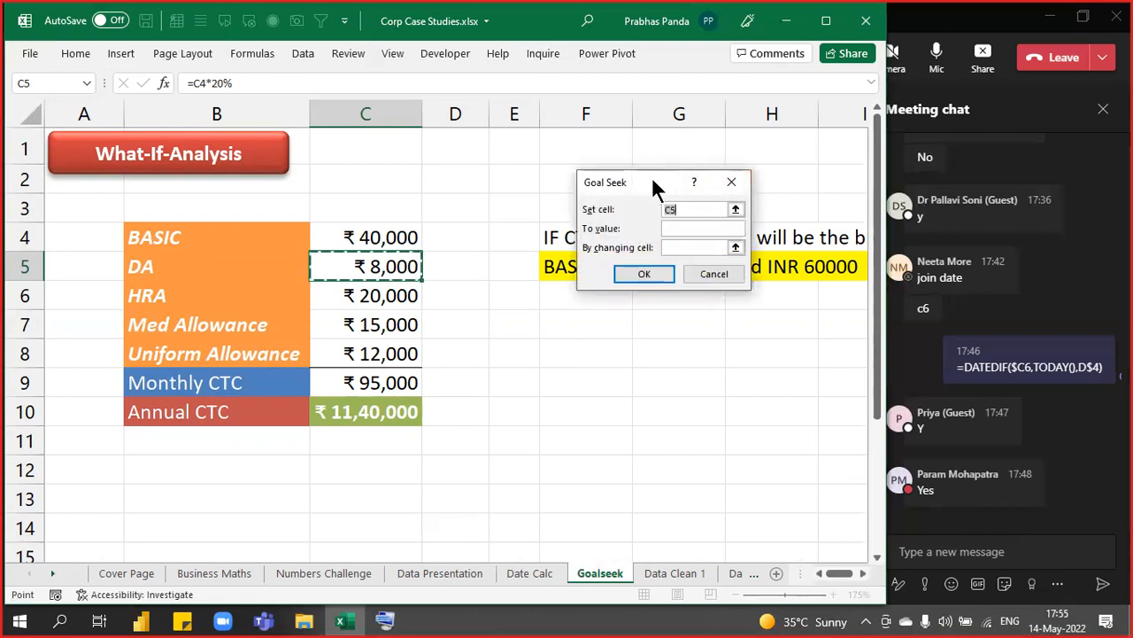
drag(655, 188, 607, 311)
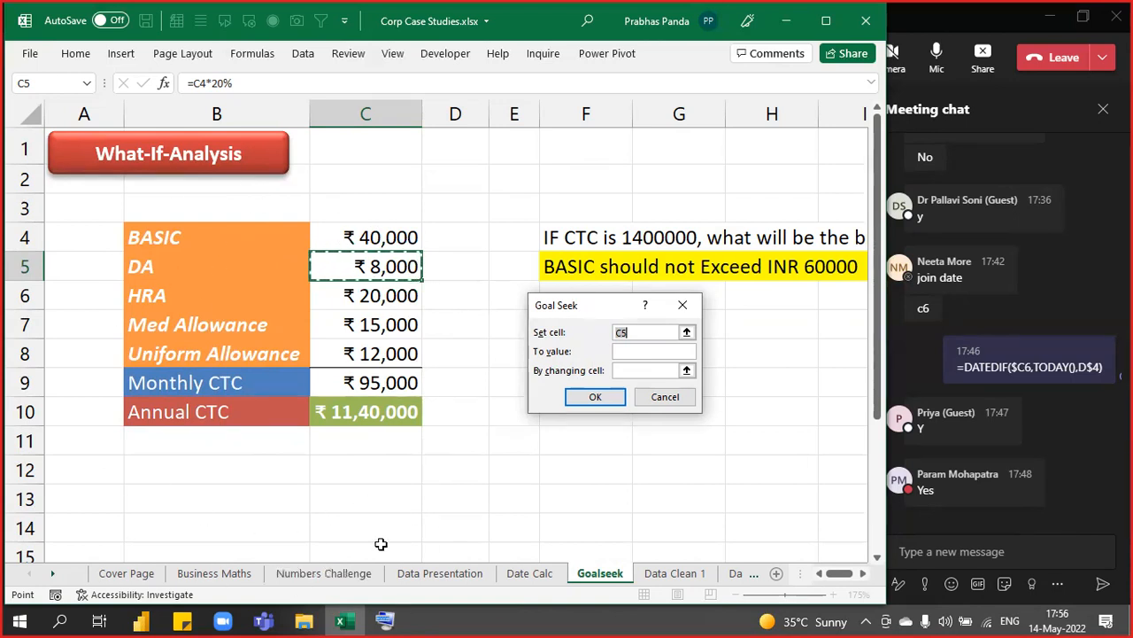
click(363, 414)
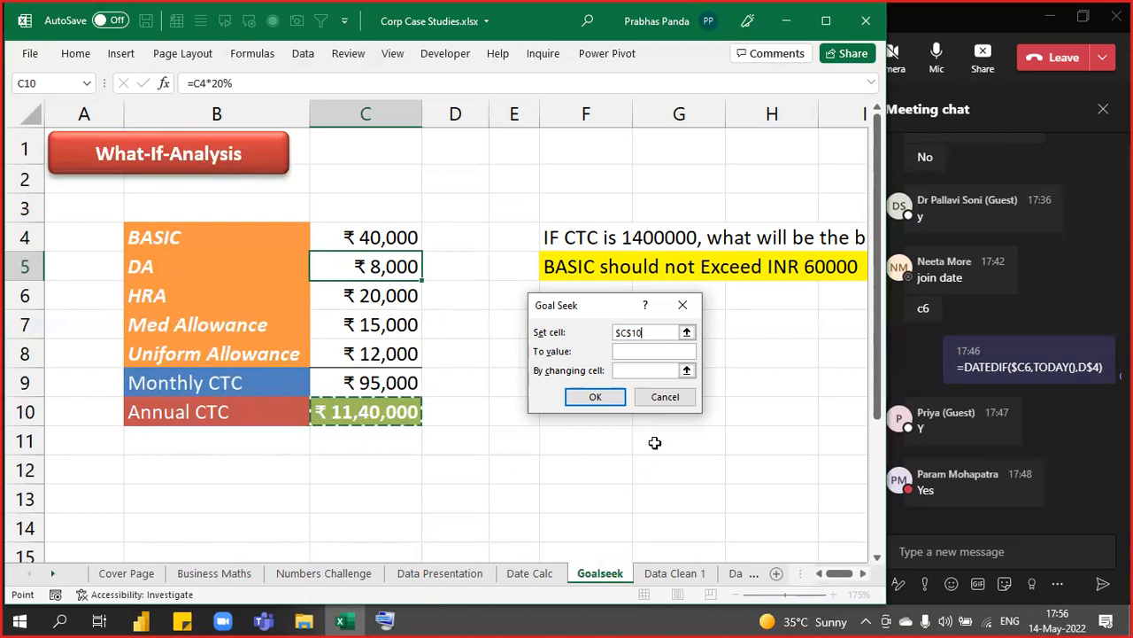
Goal-seek the Annual CTC to 1400000 by changing the BASIC salary in C4, and accept the solution
click(642, 353)
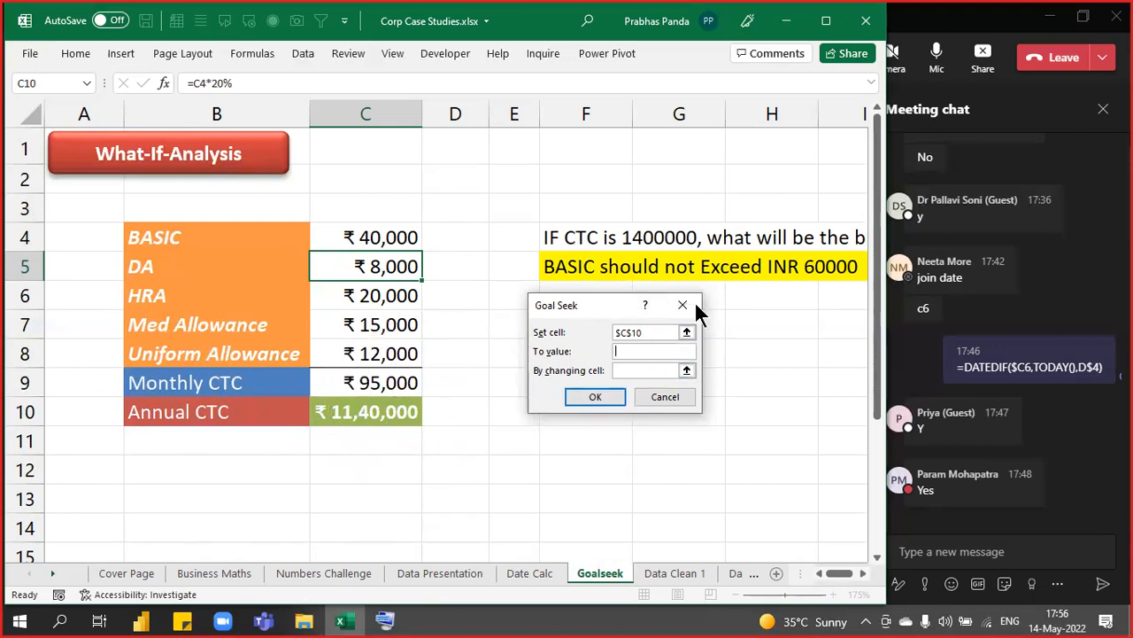
text(1400000)
click(630, 371)
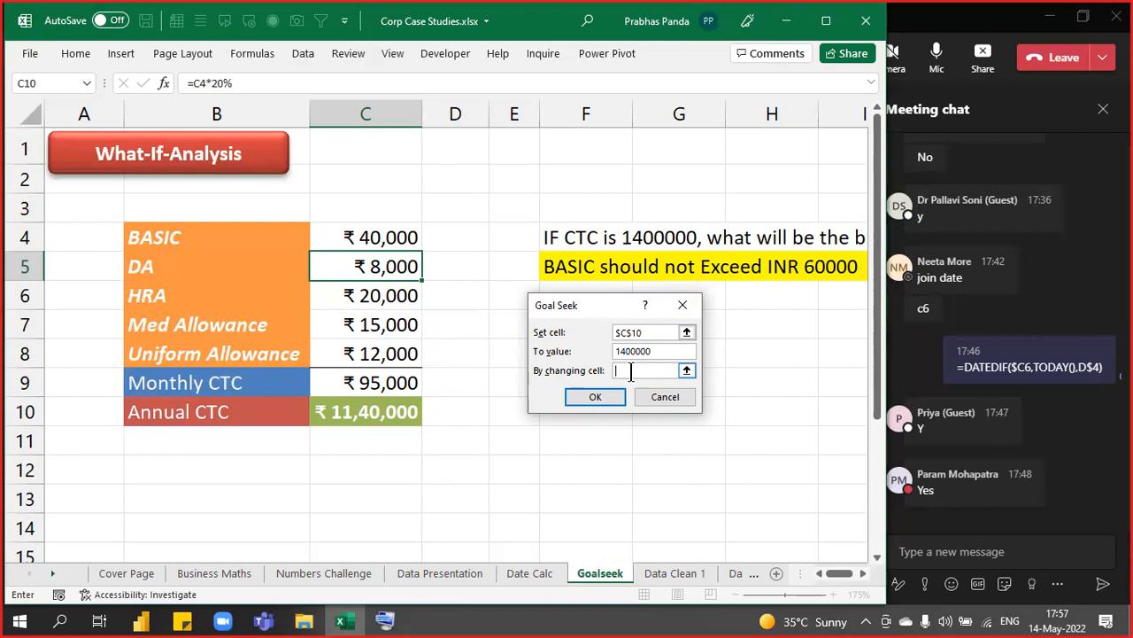
click(365, 239)
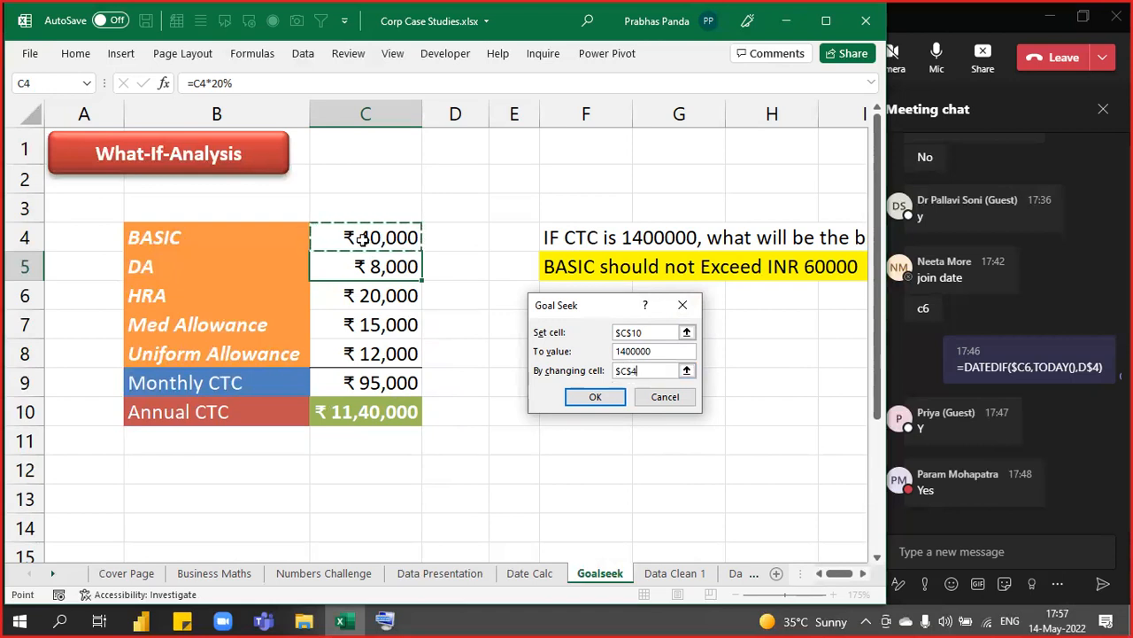
click(596, 396)
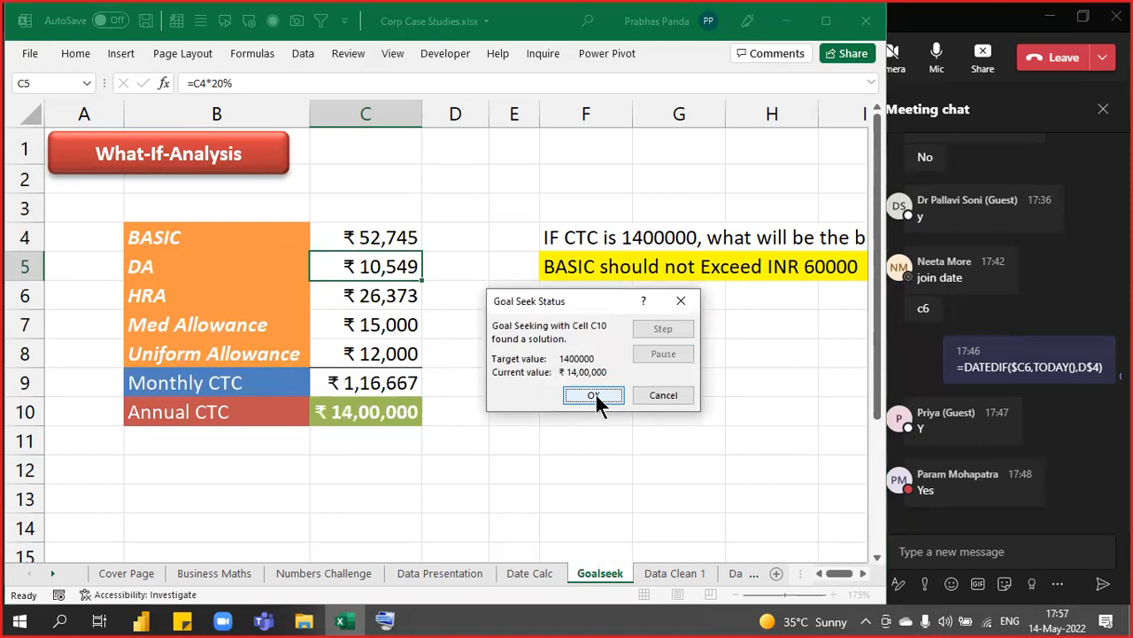
click(593, 395)
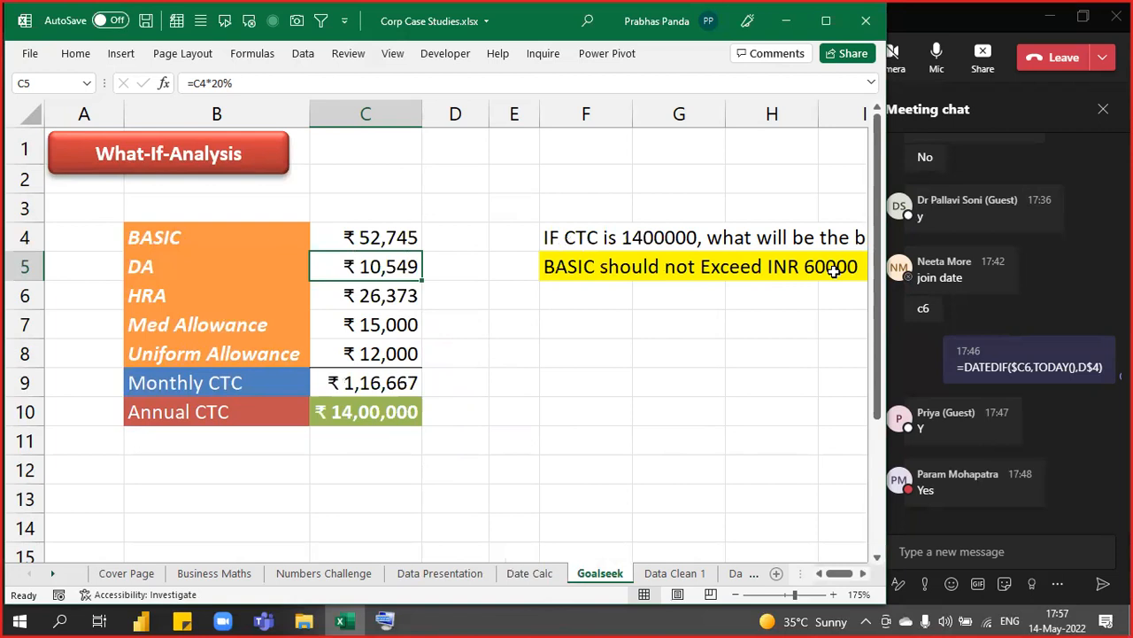
Reset the BASIC salary in C4 to 40000 so the goal seek can be repeated
click(380, 233)
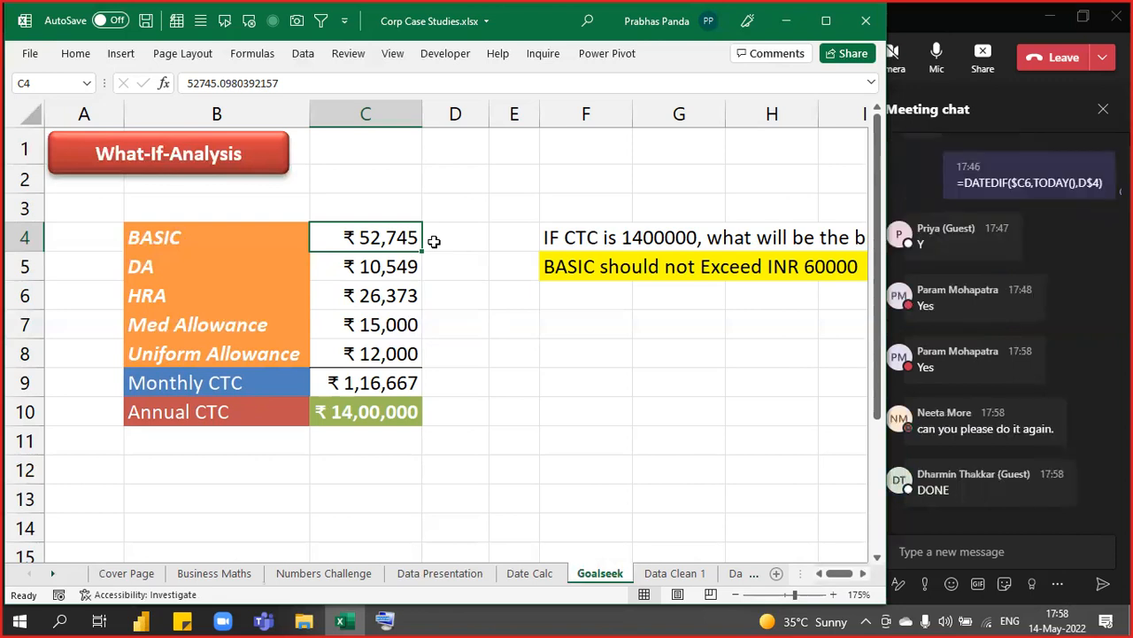
text(4000)
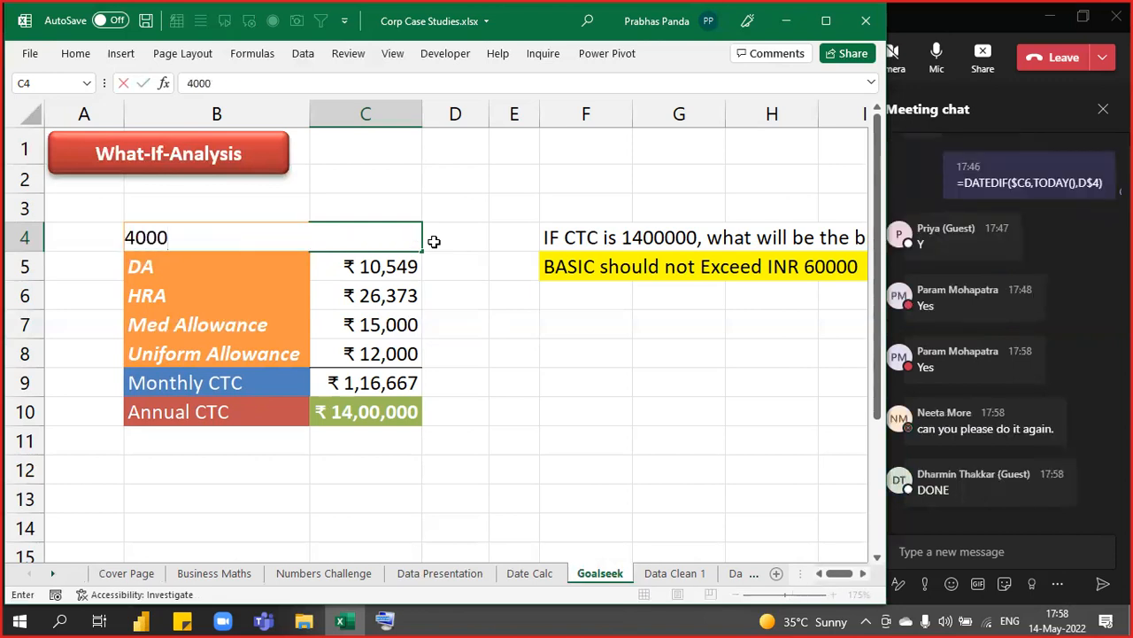
key(Escape)
text(40000)
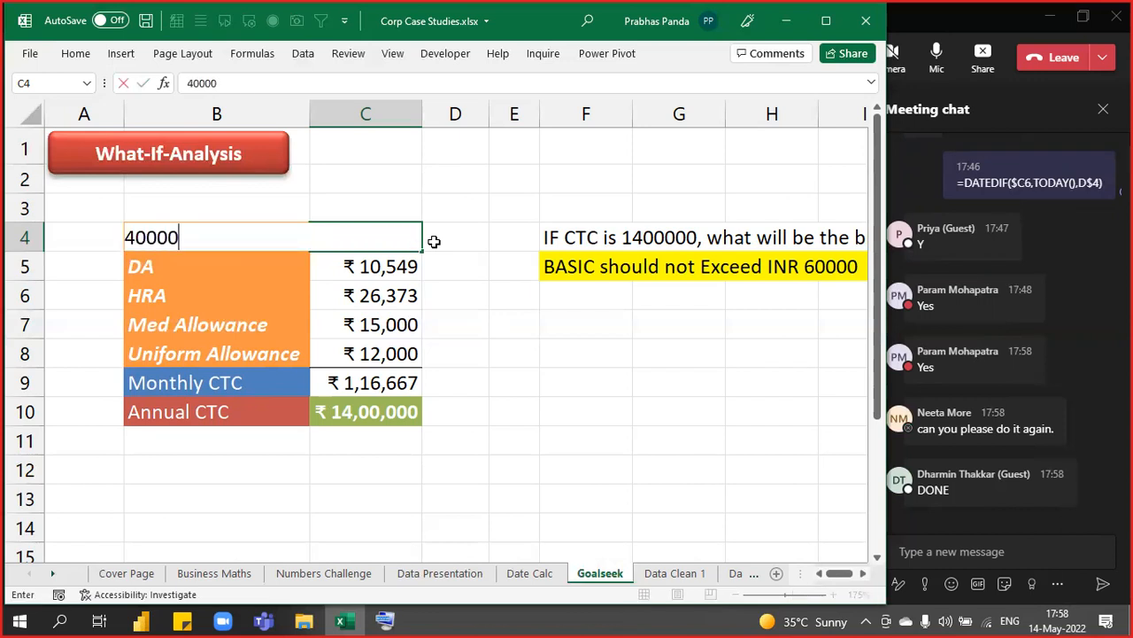
key(Return)
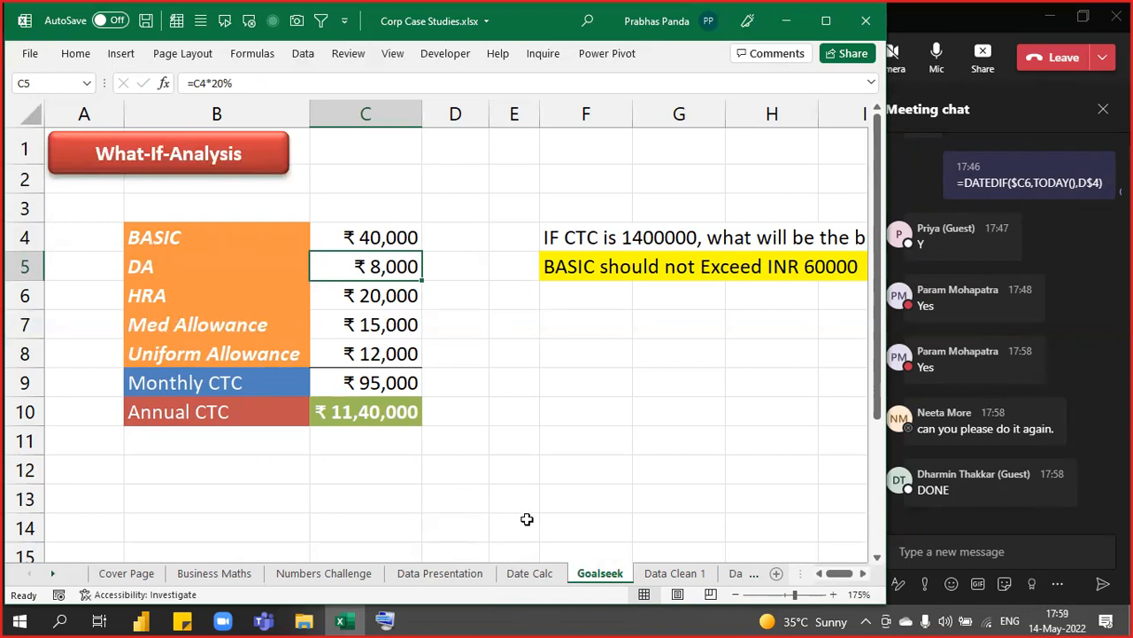
Run Goal Seek to bring the Annual CTC in C10 to 1400000 by changing the BASIC salary in C4, and accept the solution
click(301, 54)
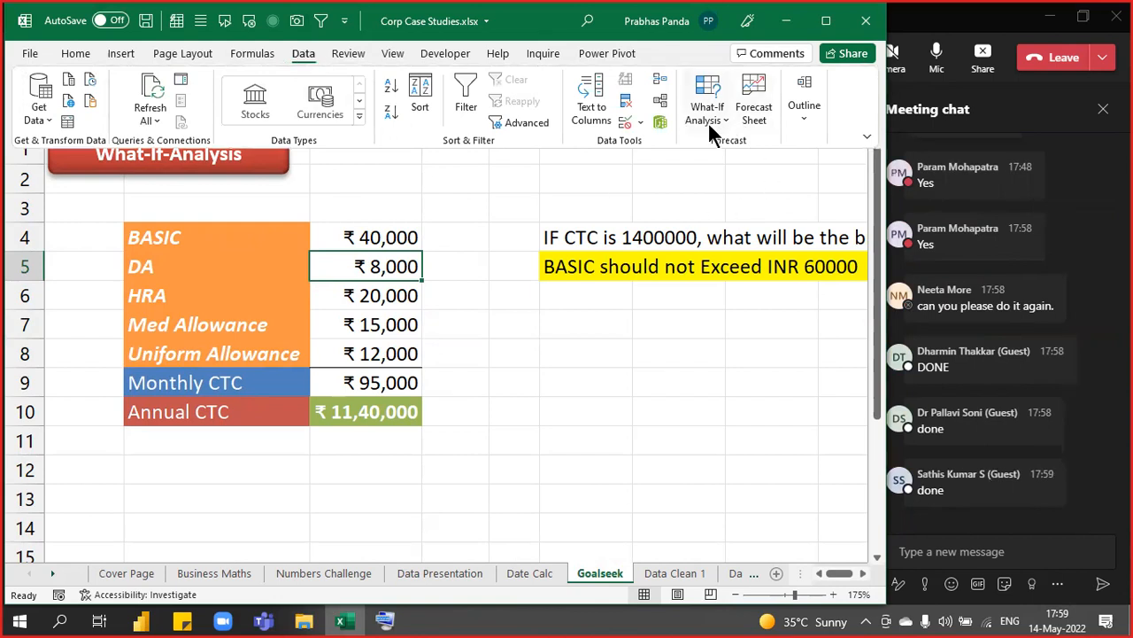
click(707, 121)
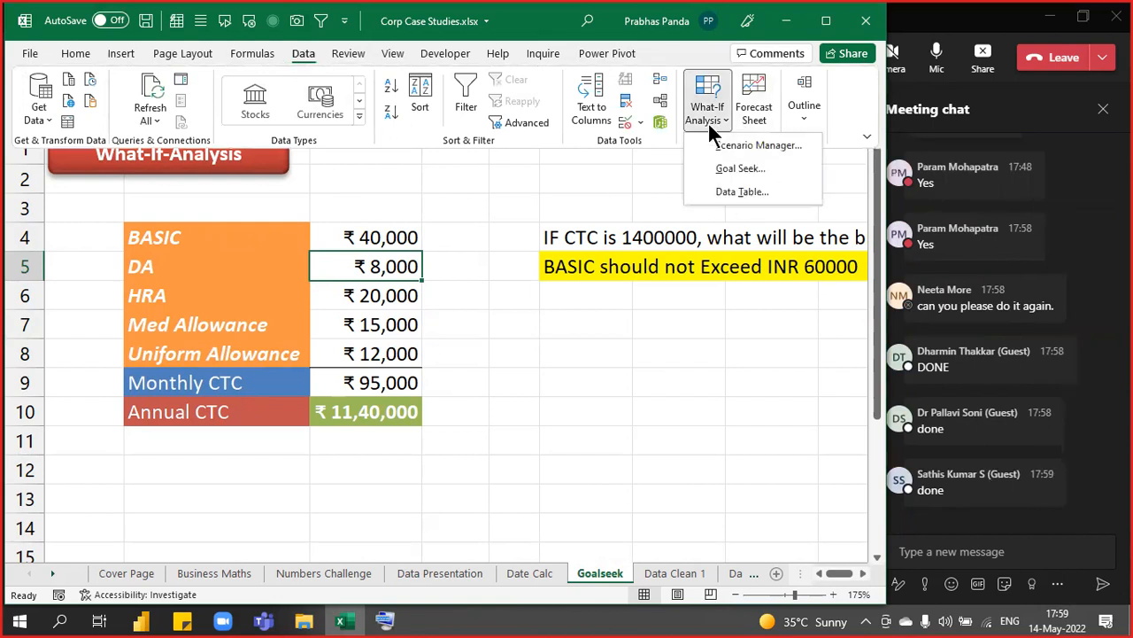
click(731, 167)
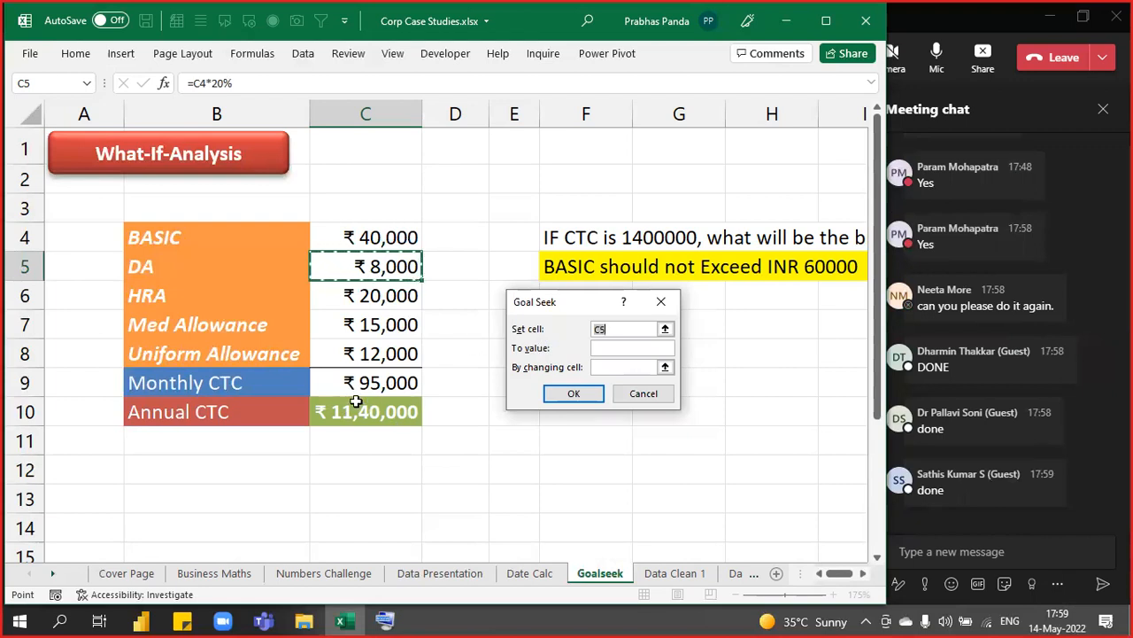
click(330, 413)
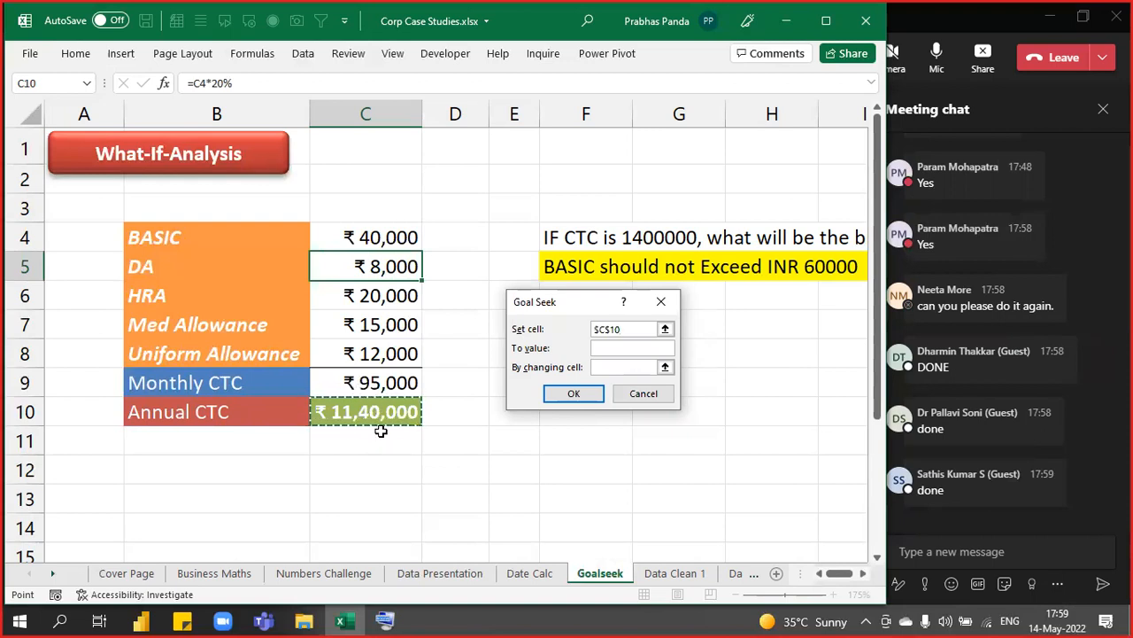
click(607, 348)
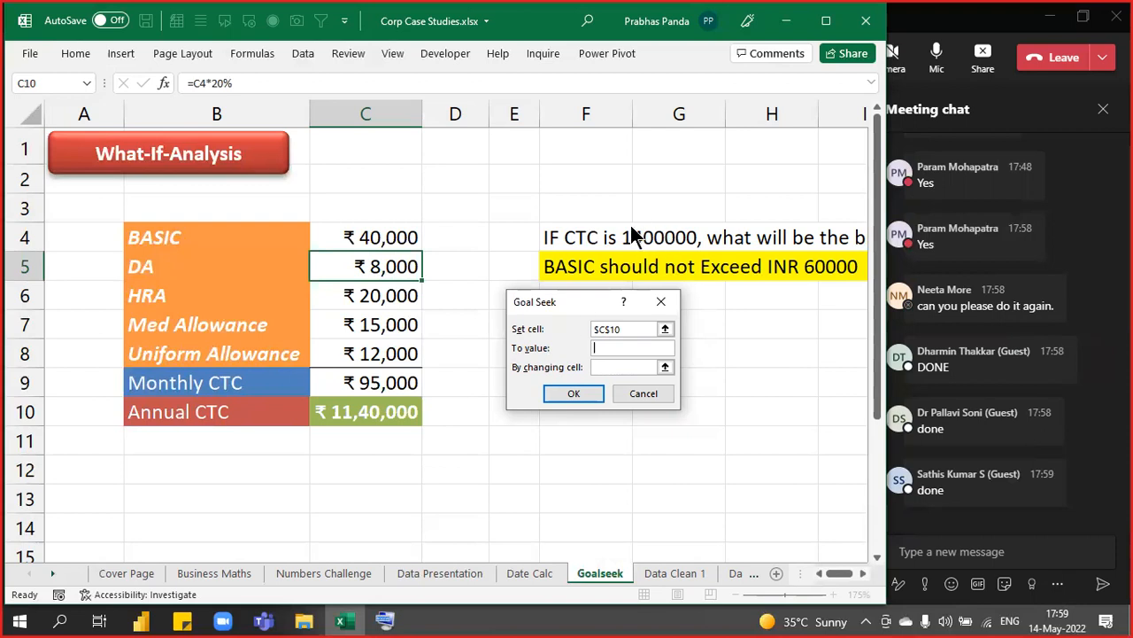
text(1400000)
click(627, 367)
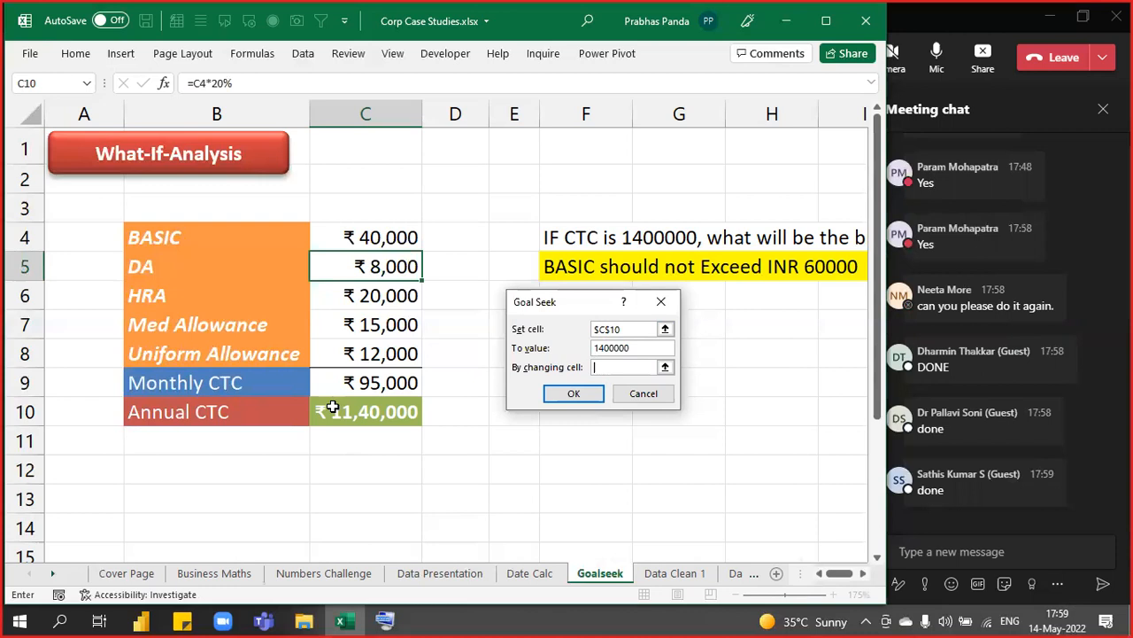
click(341, 228)
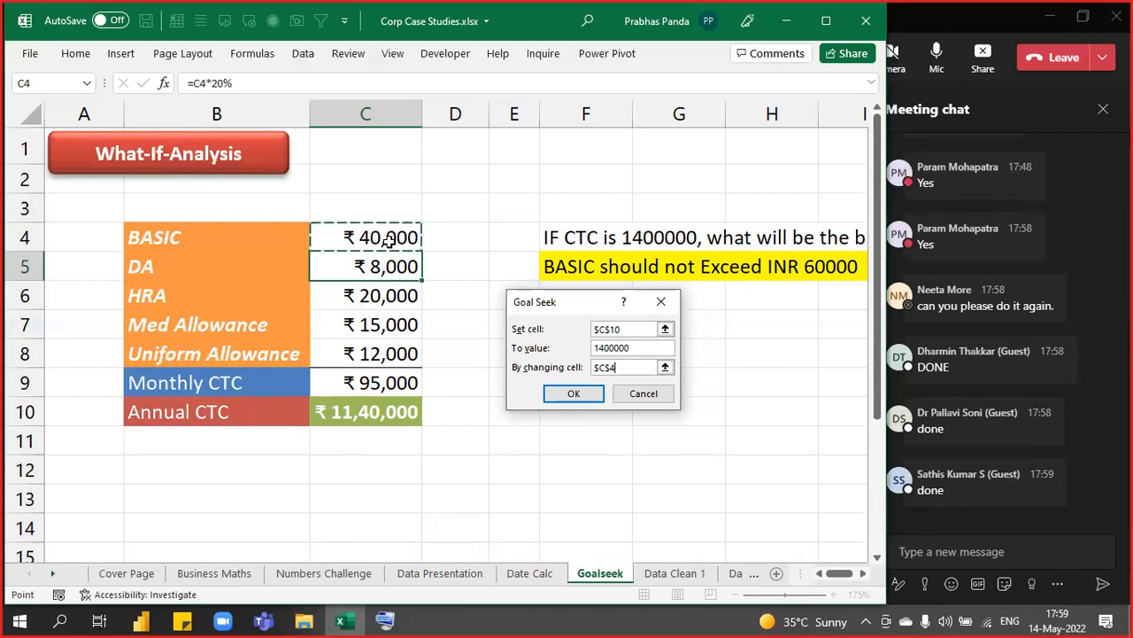
click(581, 394)
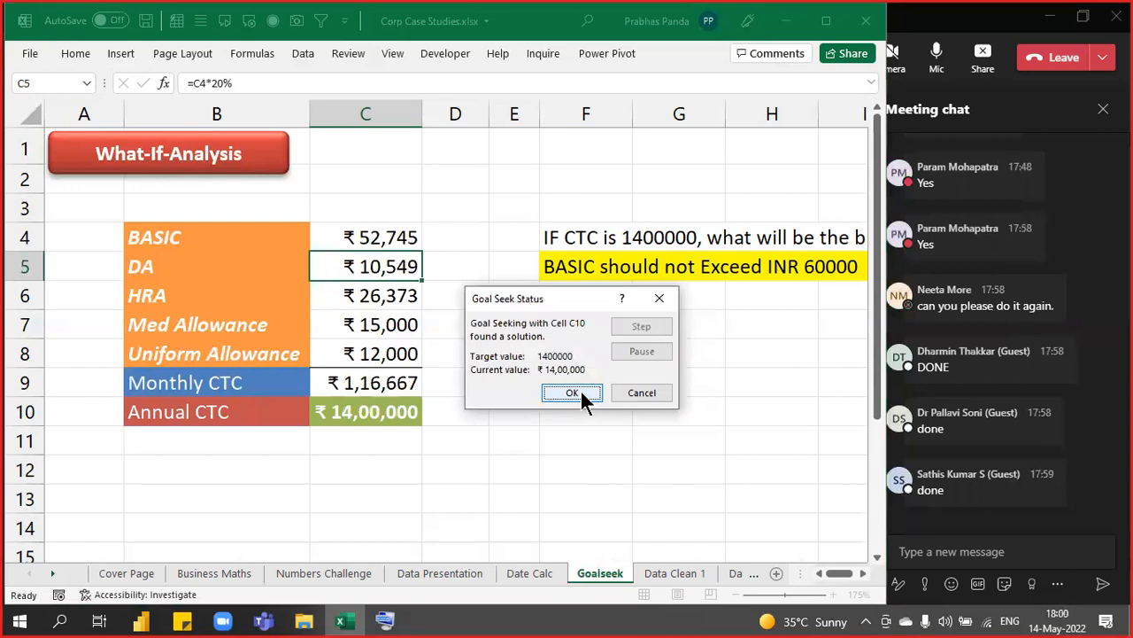
click(573, 392)
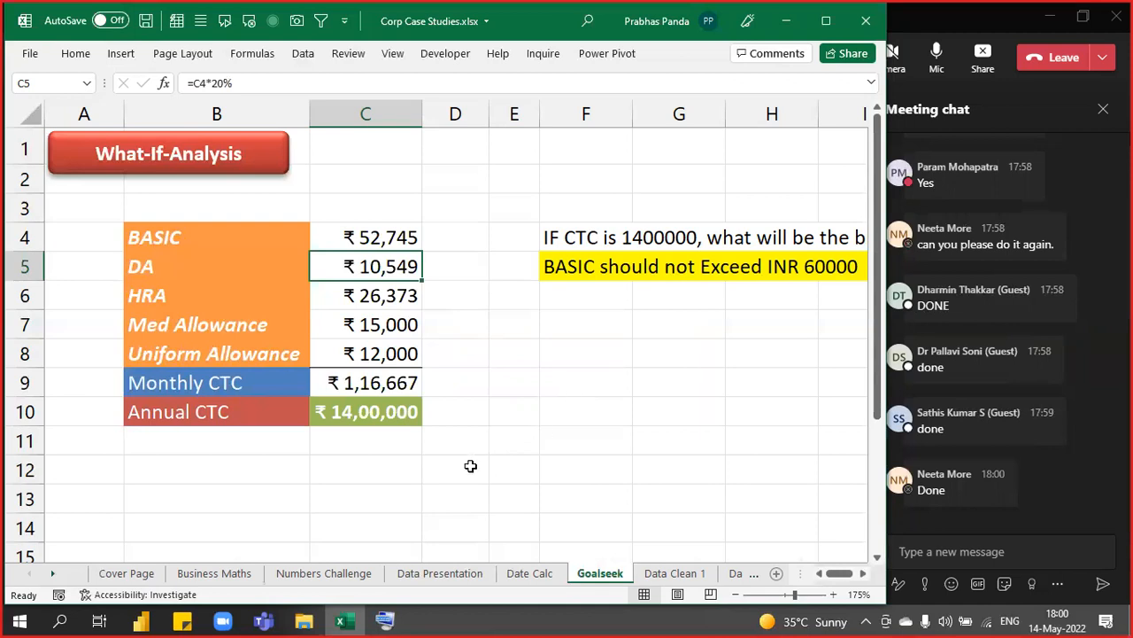
Review the sheets from Business Maths through Date Calc, return to the Goalseek sheet, and save the workbook
click(222, 572)
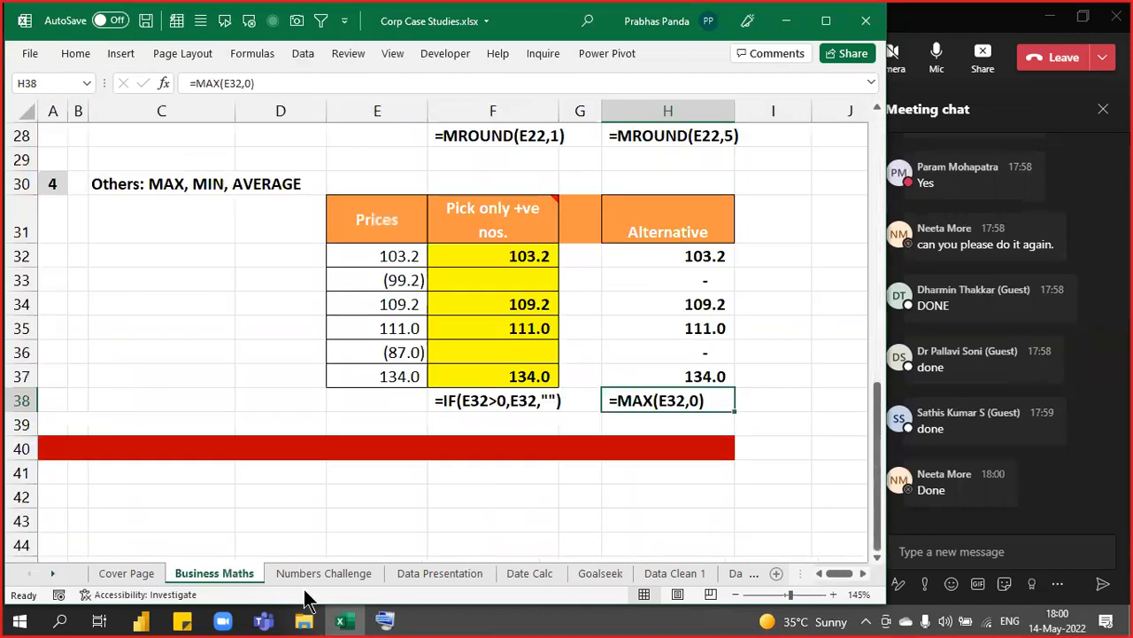
click(316, 574)
click(437, 575)
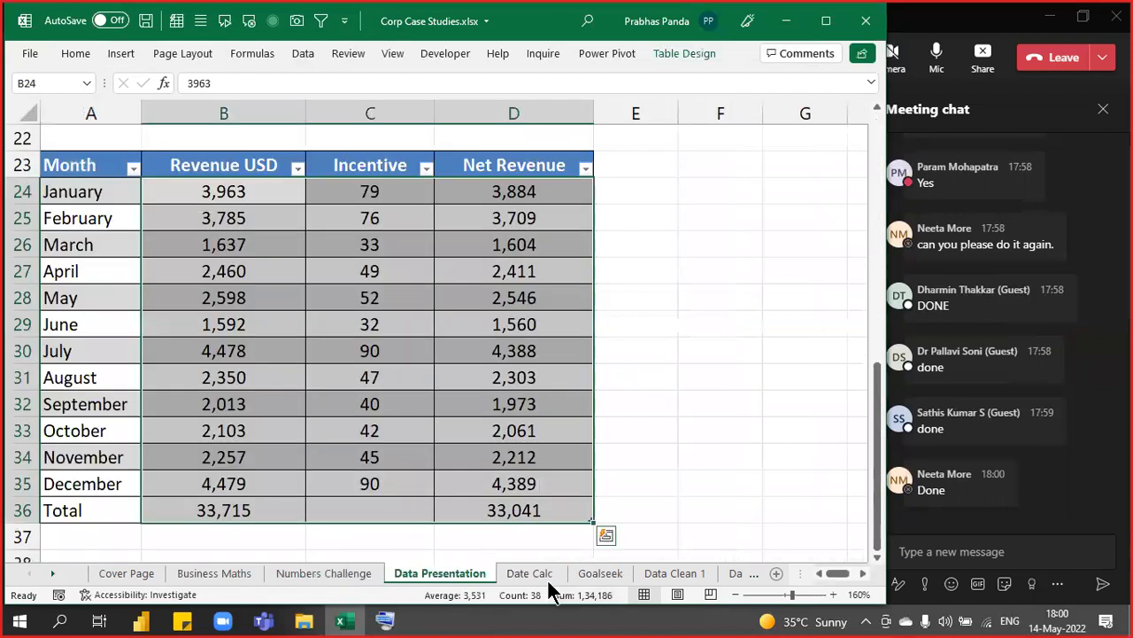
click(530, 573)
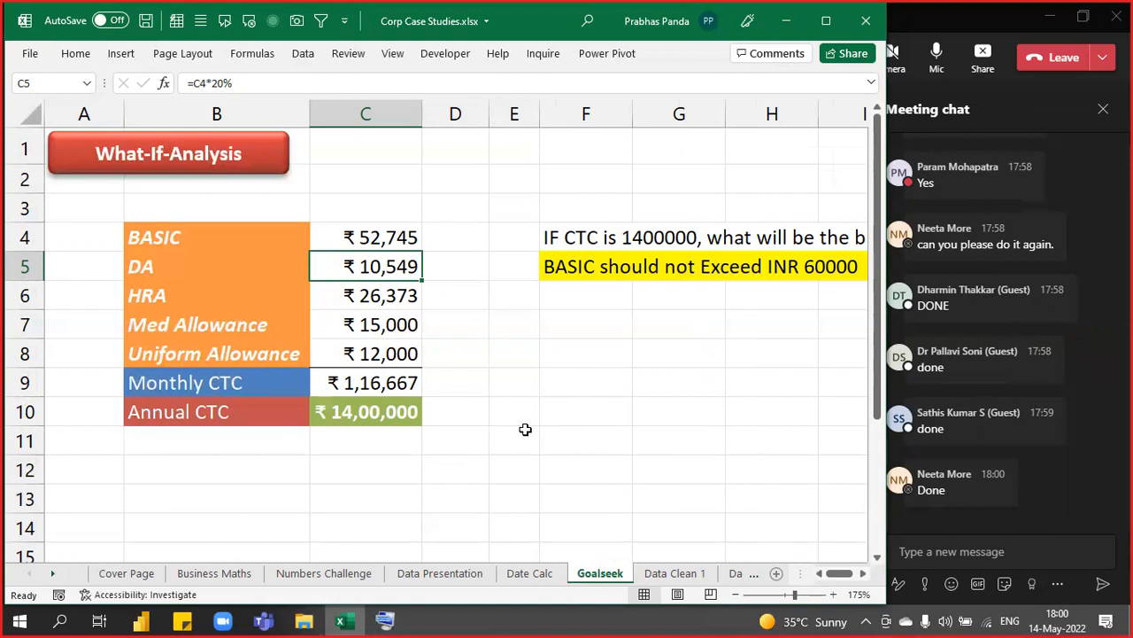
key(ctrl+s)
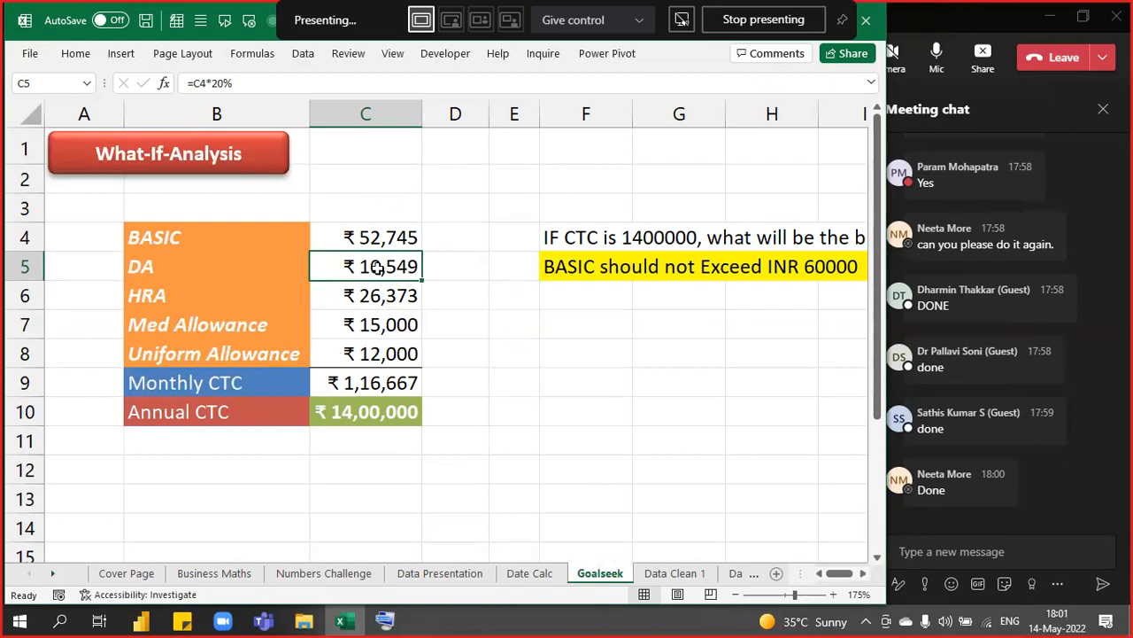
Show the sheet's formulas to examine how the salary components and CTC rows trace back to BASIC in C4, and return to values
drag(372, 235, 354, 461)
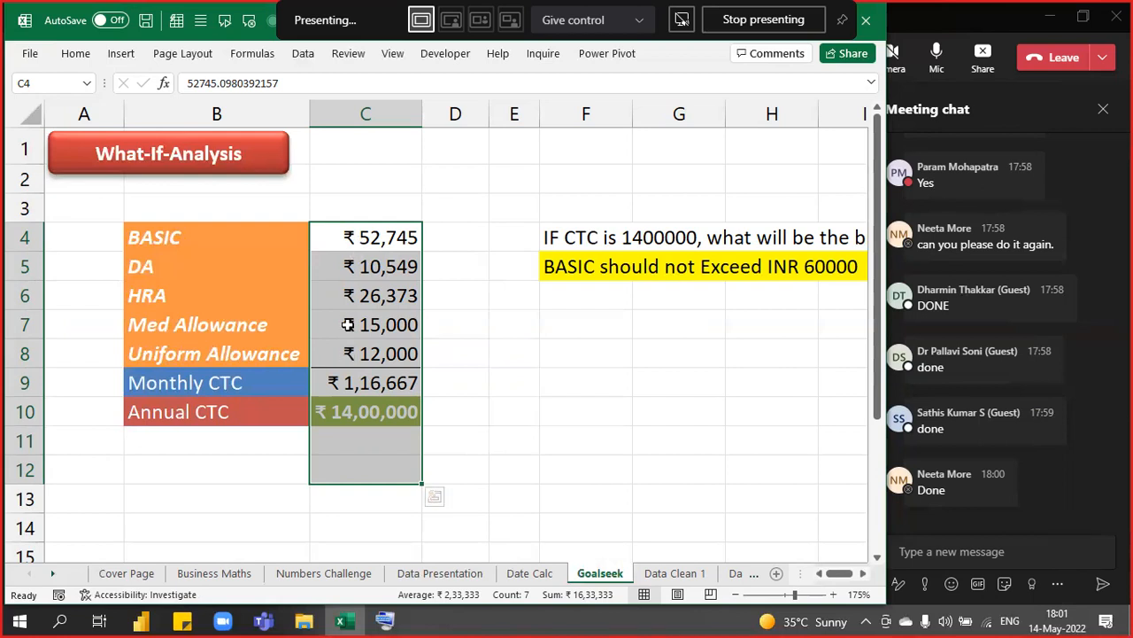
key(ctrl+grave)
click(652, 267)
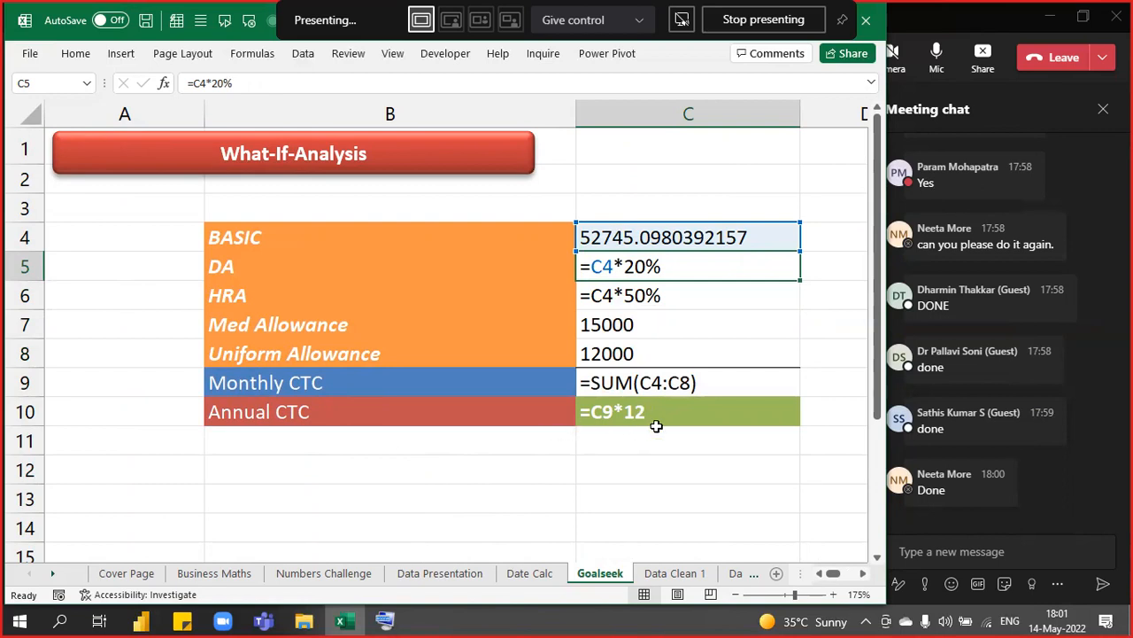
key(ctrl)
key(ctrl)
key(ctrl)
key(ctrl)
key(ctrl)
key(ctrl)
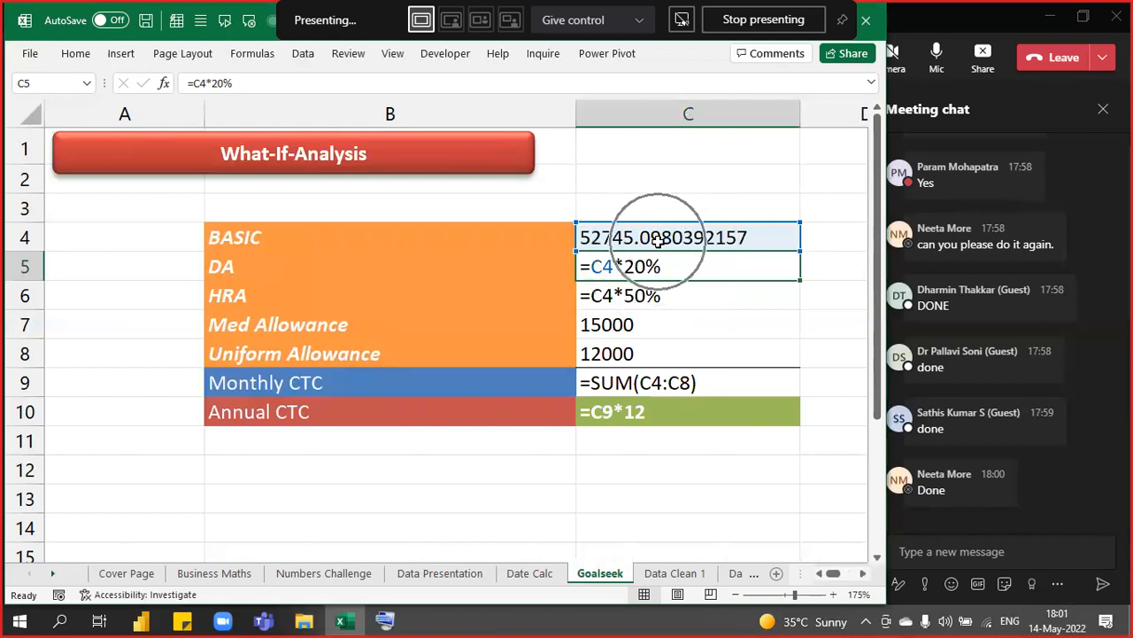
key(ctrl)
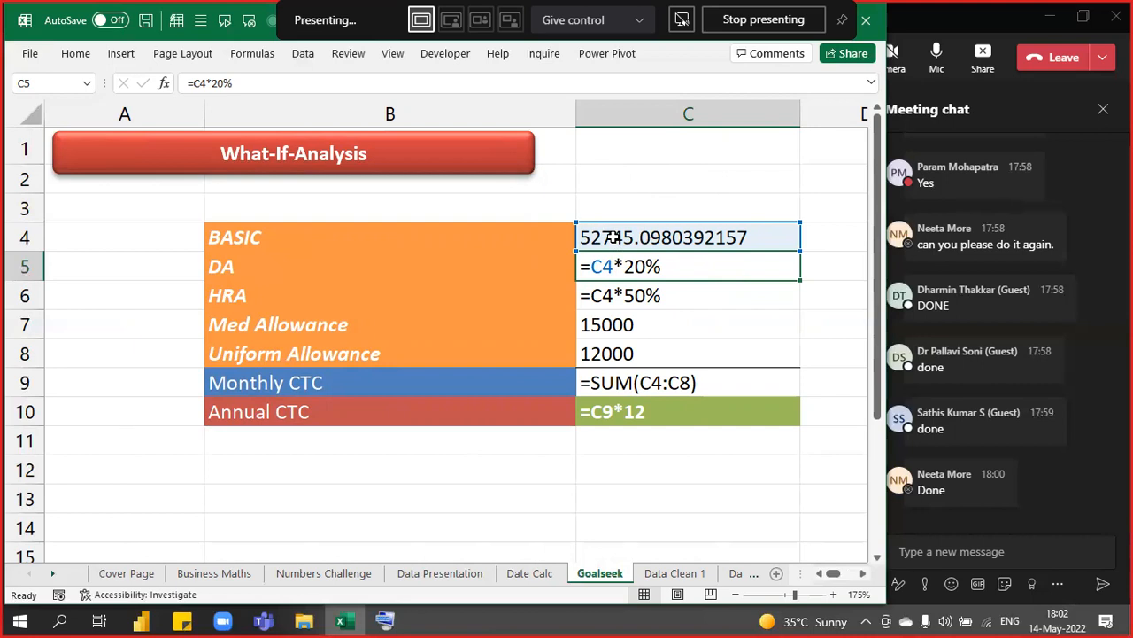
key(ctrl+grave)
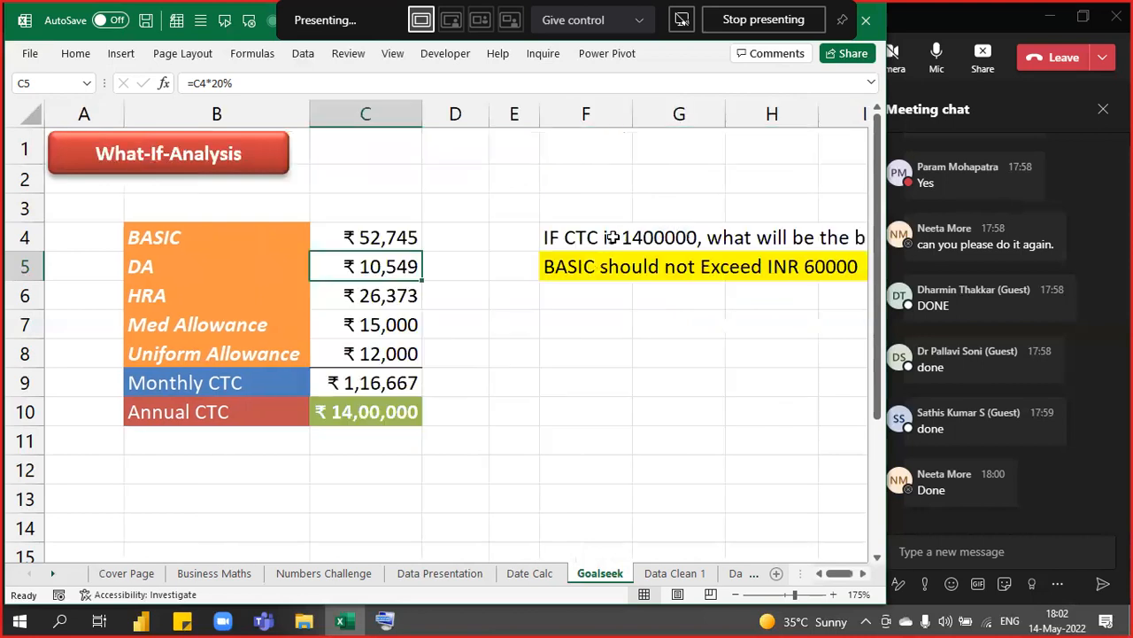
Deselect the salary figures by selecting empty cell F8, and stop sharing the screen in the Teams meeting
click(563, 346)
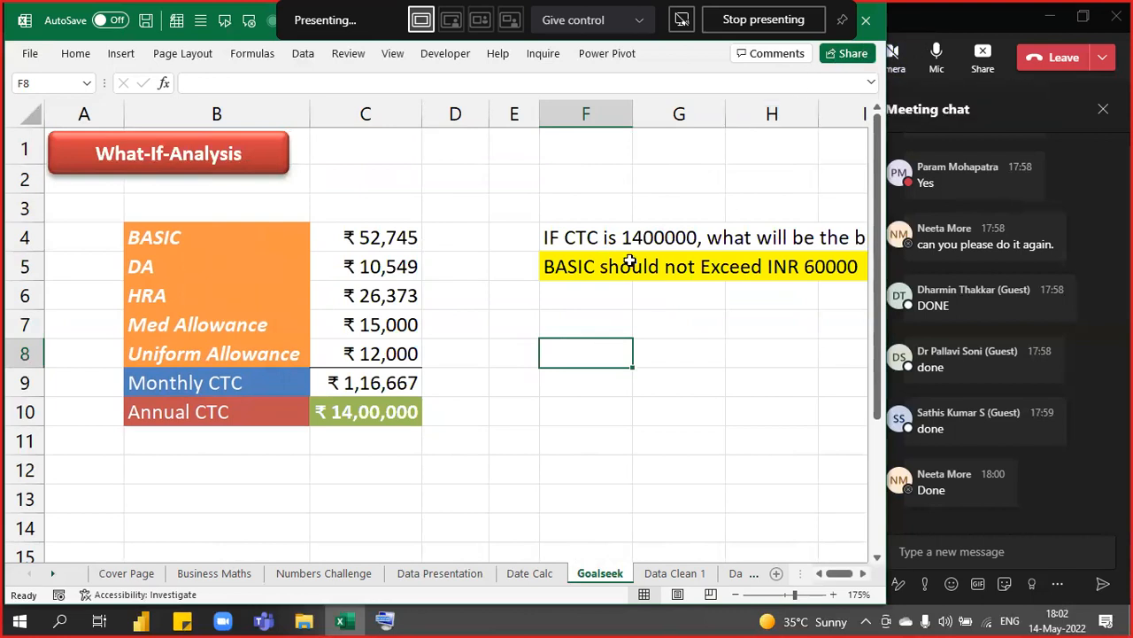
click(983, 56)
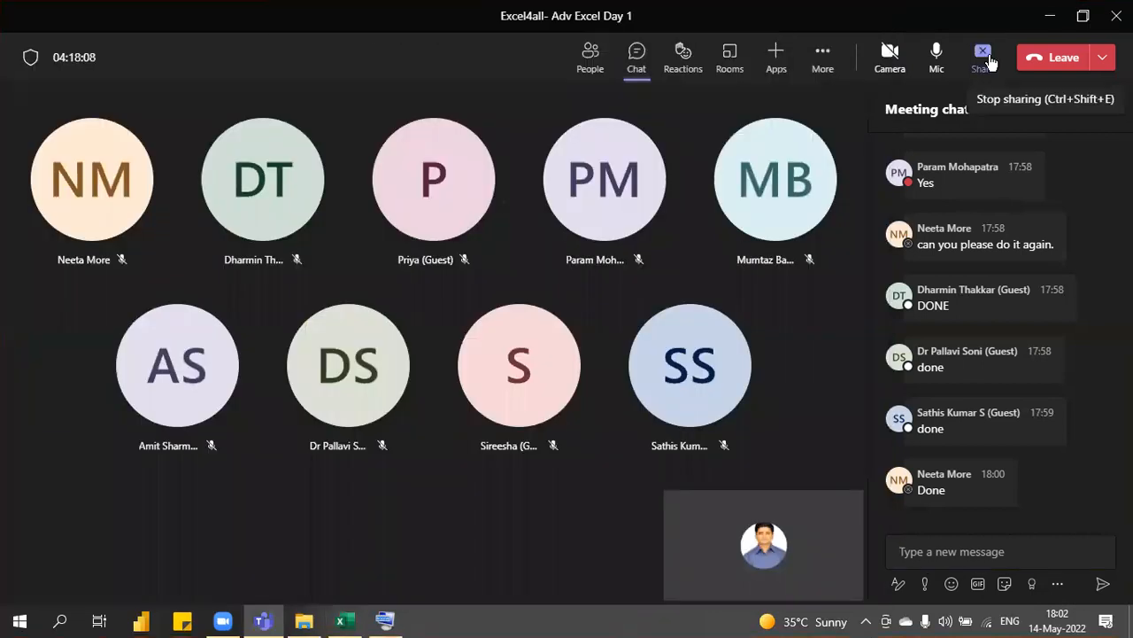